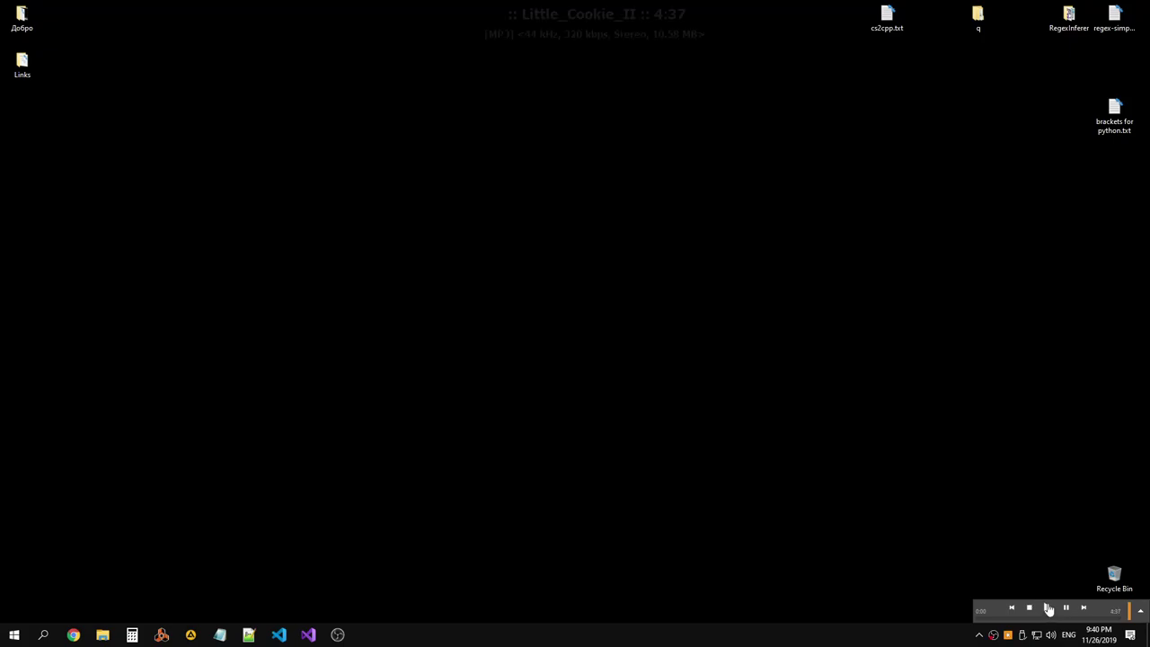
Launch Chrome and go to qvinciy.ru from the address bar.
{"action": "left_click", "coordinate": [73, 635]}
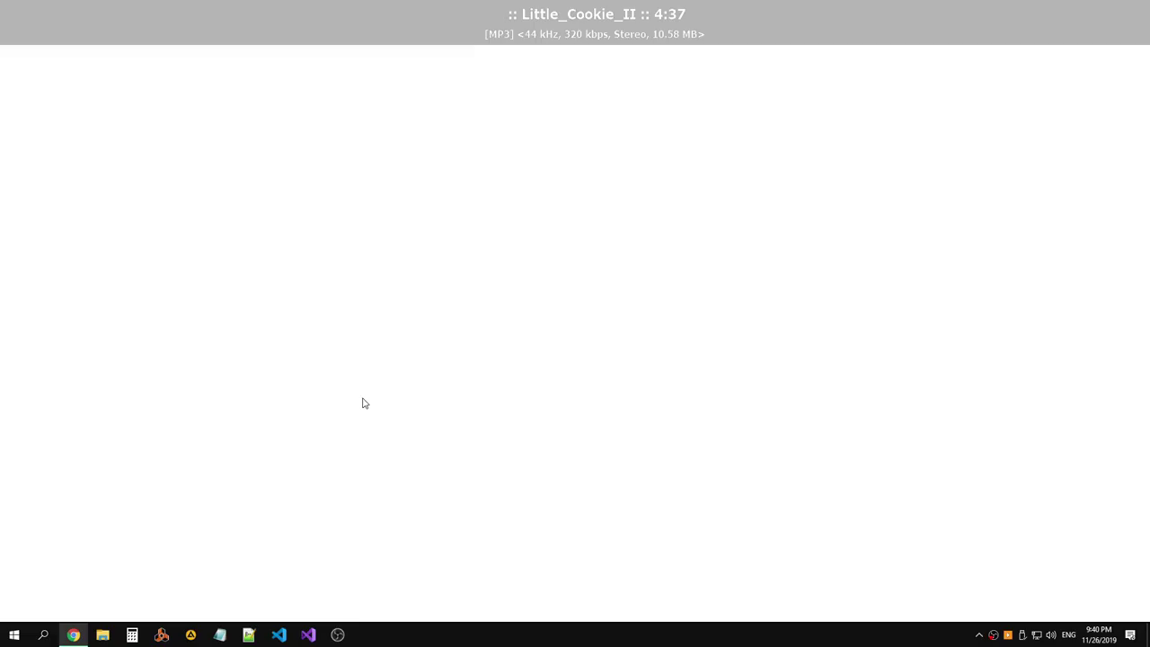
{"action": "type", "text": "g"}
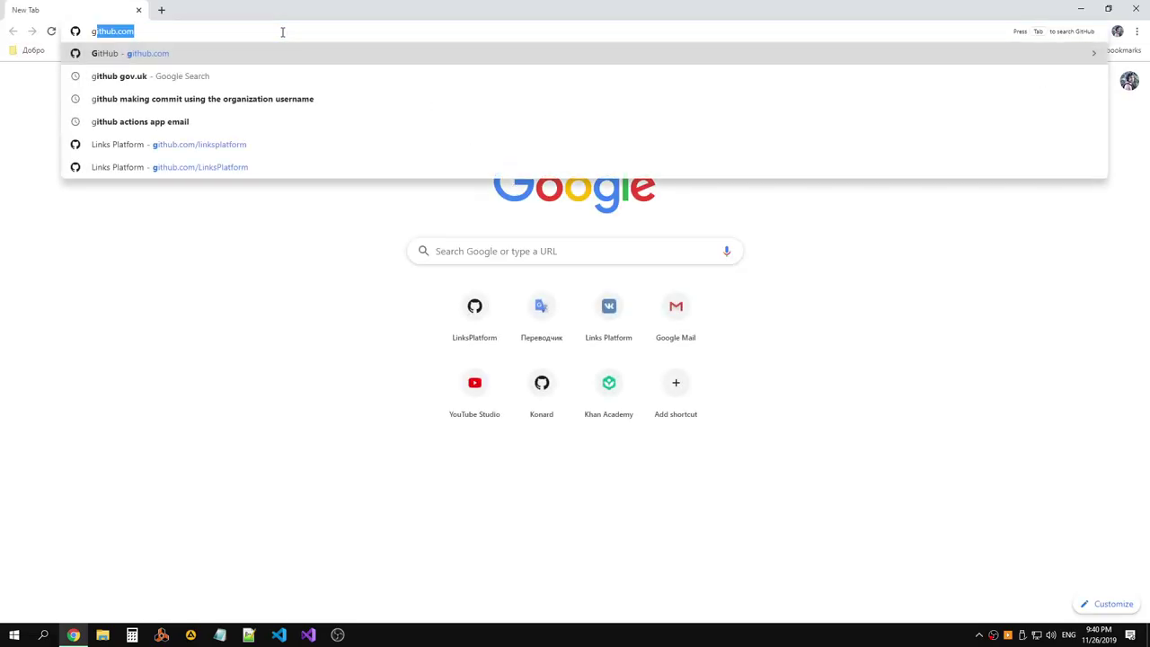
{"action": "type", "text": "i"}
{"action": "key", "text": "End"}
{"action": "key", "text": "BackSpace"}
{"action": "key", "text": "BackSpace"}
{"action": "key", "text": "BackSpace"}
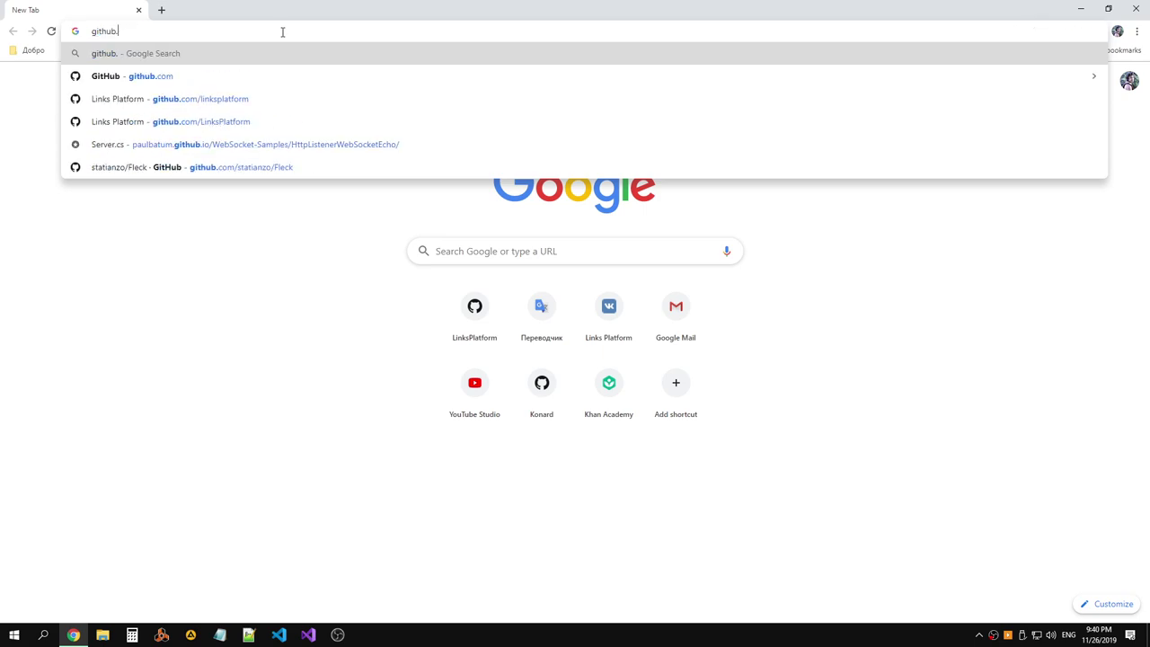
{"action": "key", "text": "BackSpace"}
{"action": "key", "text": "BackSpace"}
{"action": "key", "text": "BackSpace"}
{"action": "key", "text": "BackSpace"}
{"action": "key", "text": "BackSpace"}
{"action": "key", "text": "BackSpace"}
{"action": "type", "text": "qv"}
{"action": "key", "text": "Return"}
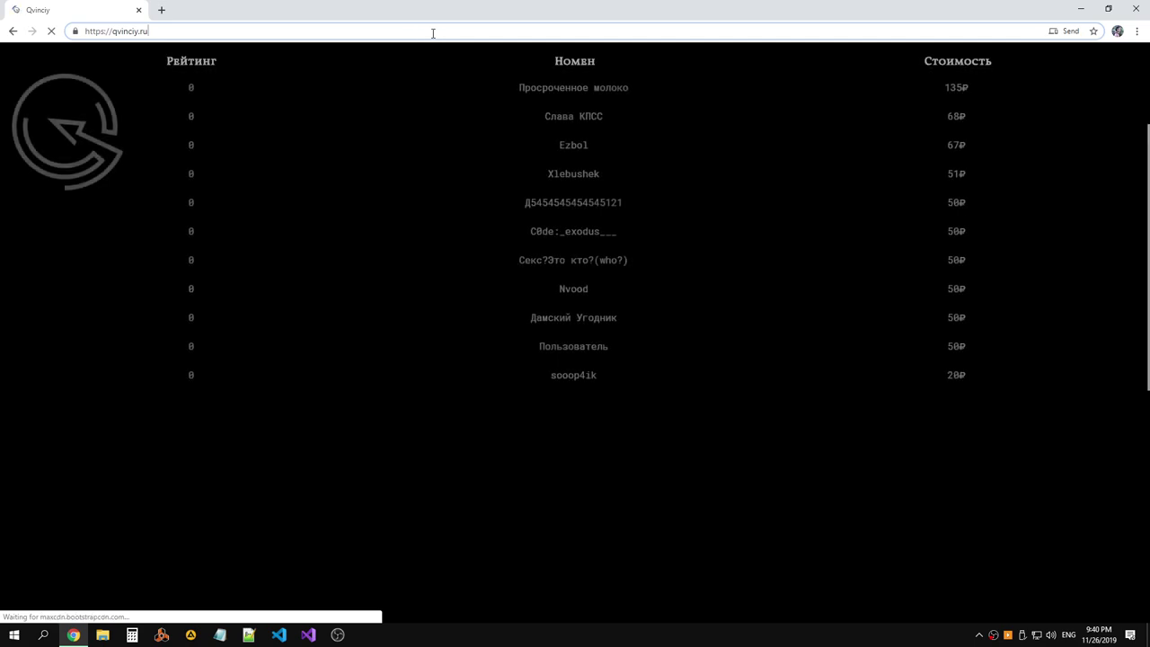
Load qvinciy.ru/beta/ and inspect the header's search box.
{"action": "type", "text": "/b"}
{"action": "key", "text": "Return"}
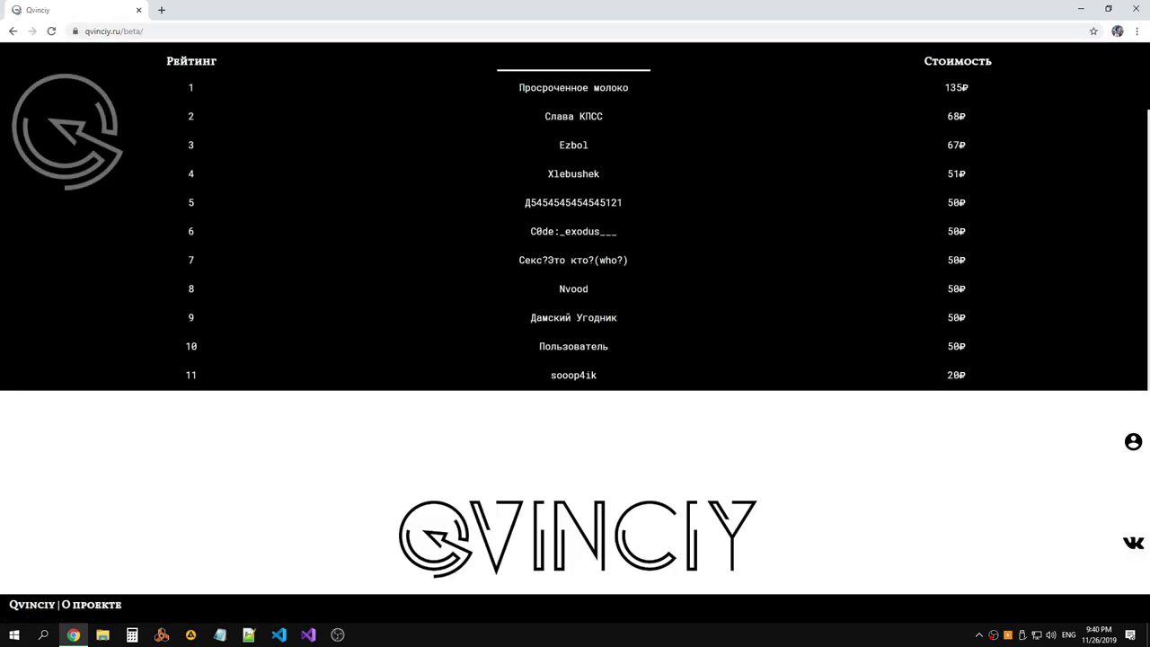
{"action": "right_click", "coordinate": [524, 69]}
{"action": "left_click", "coordinate": [559, 241]}
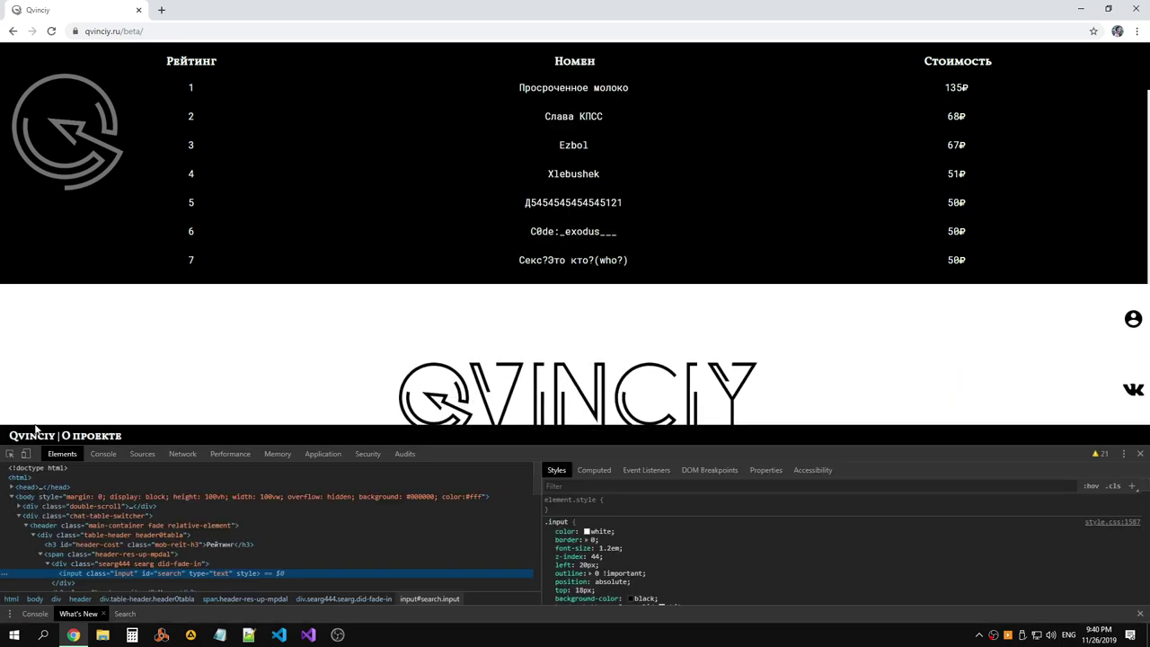
{"action": "left_click", "coordinate": [10, 453]}
{"action": "left_click", "coordinate": [589, 63]}
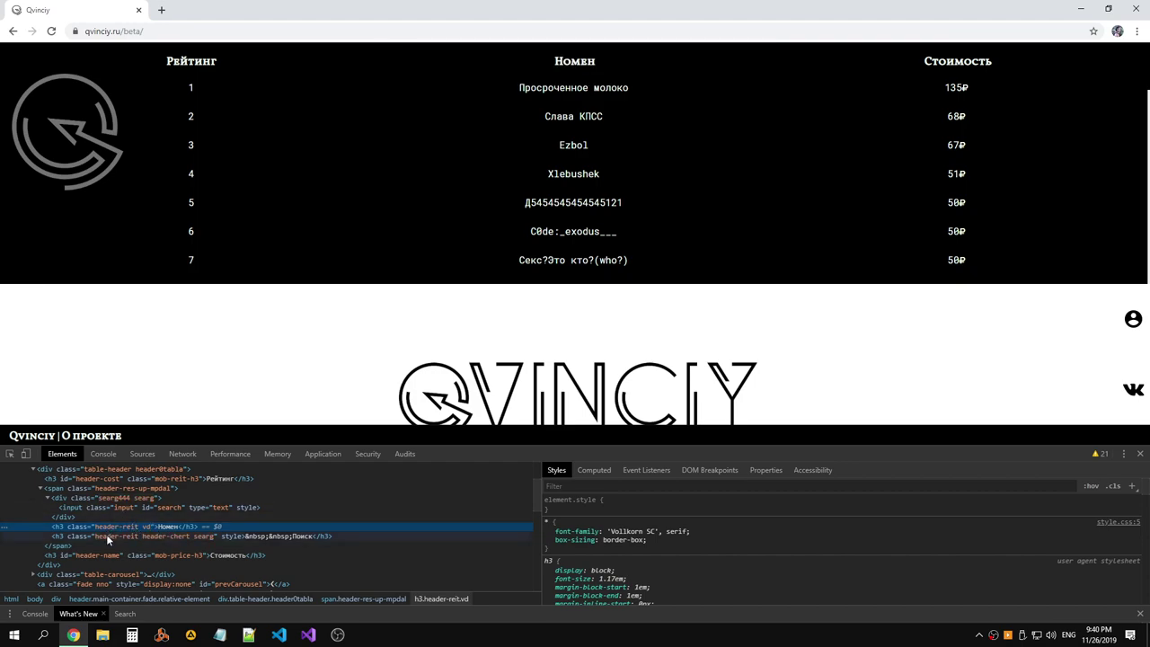
{"action": "left_click", "coordinate": [108, 507]}
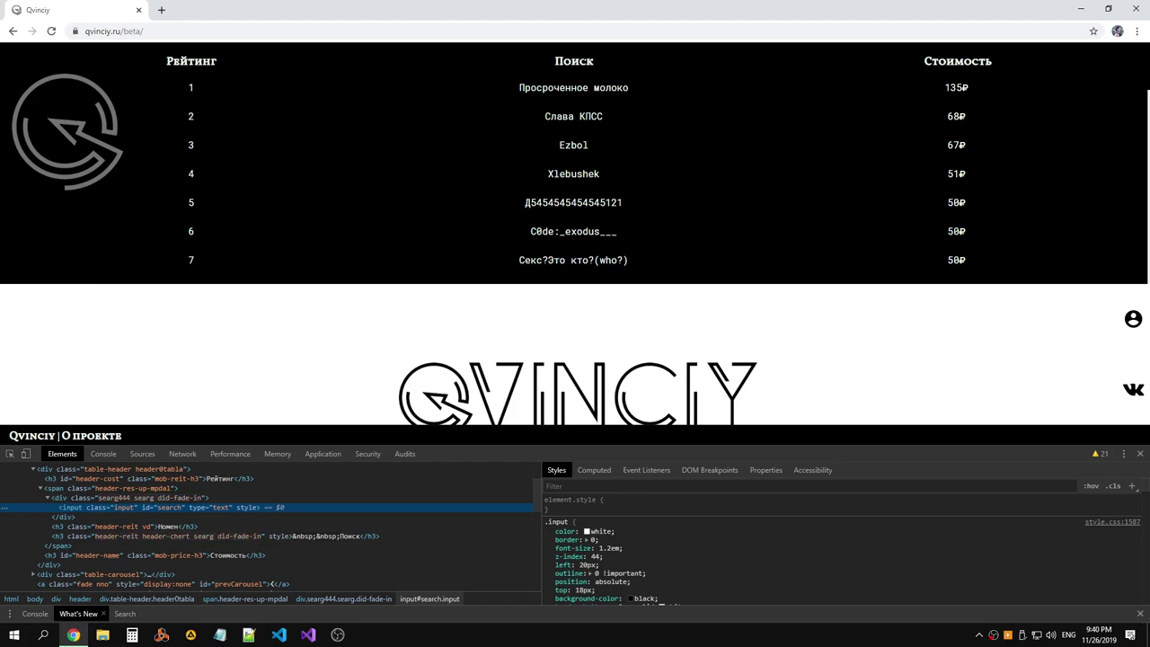
{"action": "left_click", "coordinate": [575, 61]}
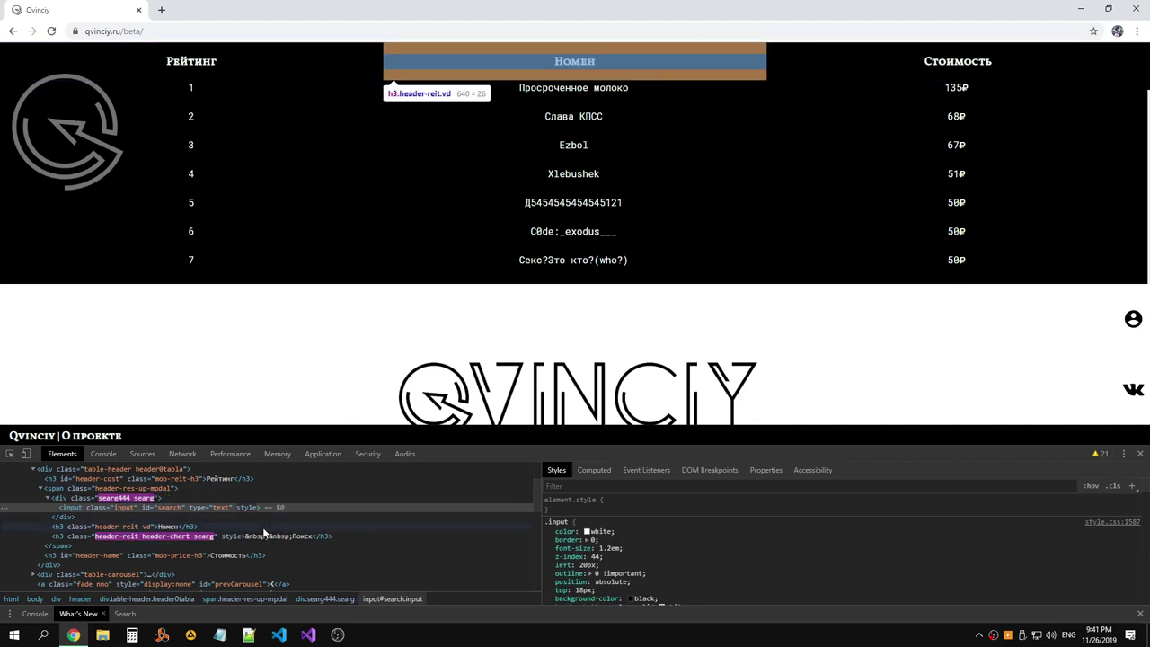
{"action": "left_click", "coordinate": [152, 526]}
Add style="display: none;" to the Номен h3 using Edit as HTML.
{"action": "right_click", "coordinate": [155, 528]}
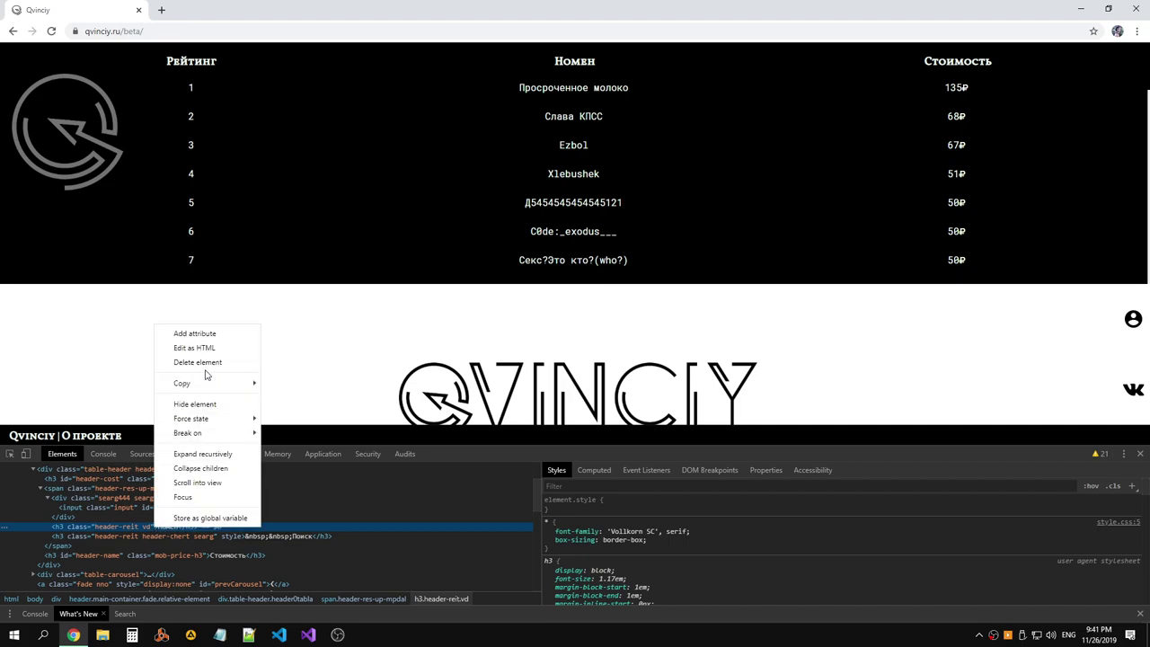
{"action": "left_click", "coordinate": [205, 356]}
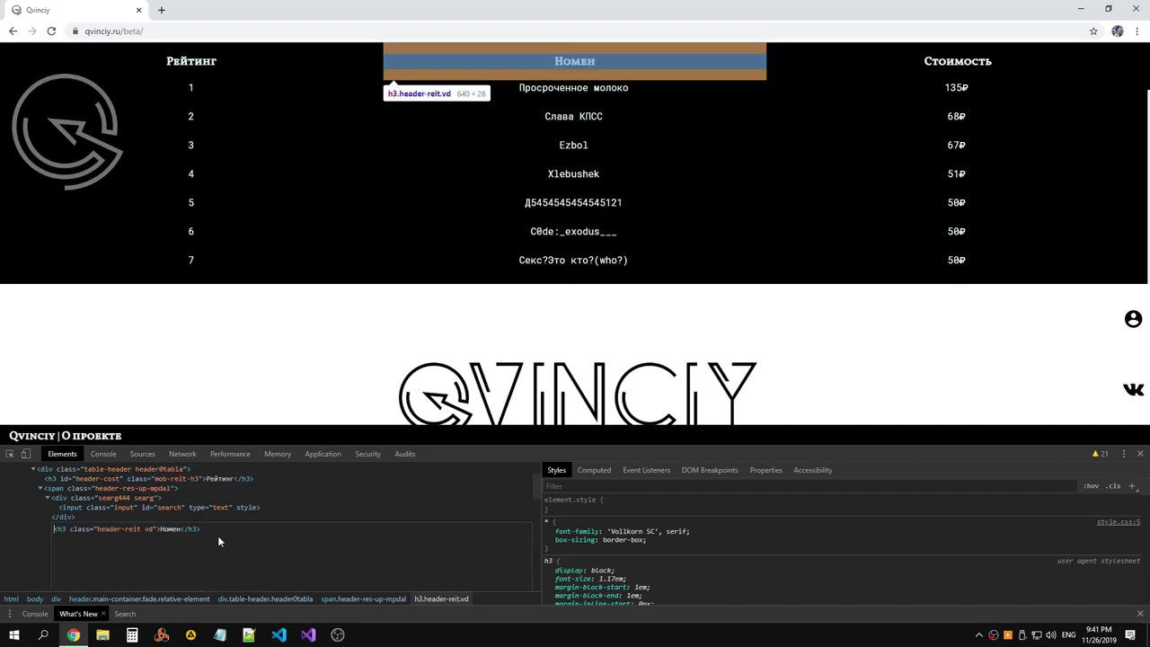
{"action": "scroll", "coordinate": [171, 528], "scroll_direction": "down", "scroll_amount": 1}
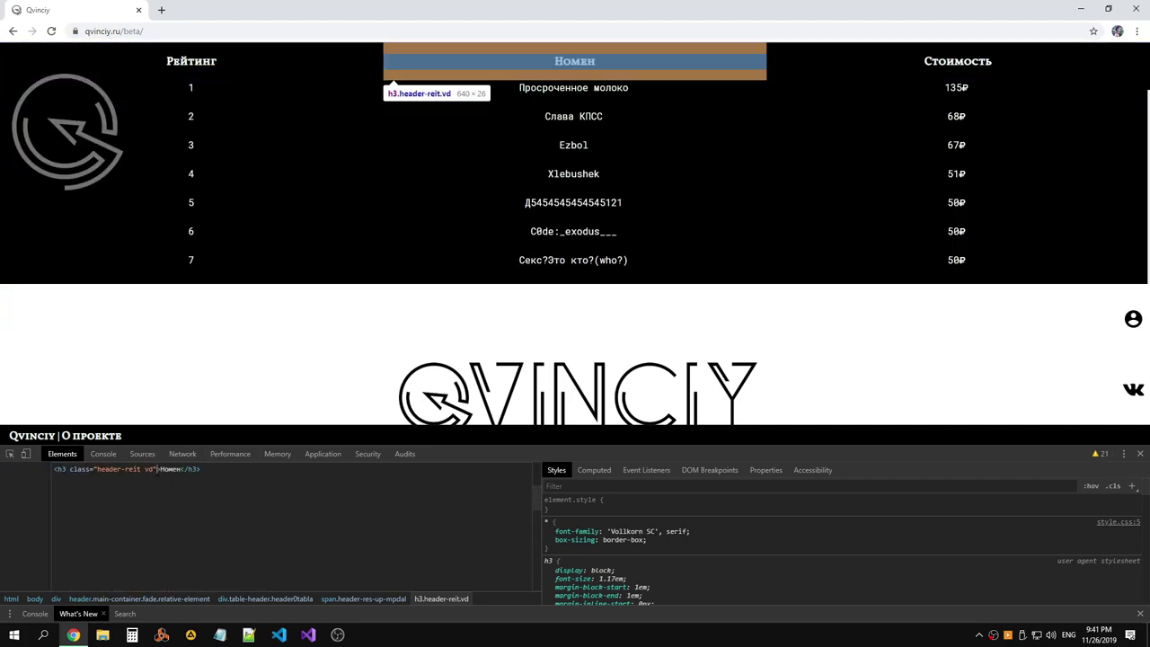
{"action": "type", "text": "style=\""}
{"action": "type", "text": "displ"}
{"action": "type", "text": "ay:i"}
{"action": "type", "text": "n"}
{"action": "key", "text": "BackSpace"}
{"action": "key", "text": "BackSpace"}
{"action": "type", "text": "none;"}
{"action": "key", "text": "ctrl+Return"}
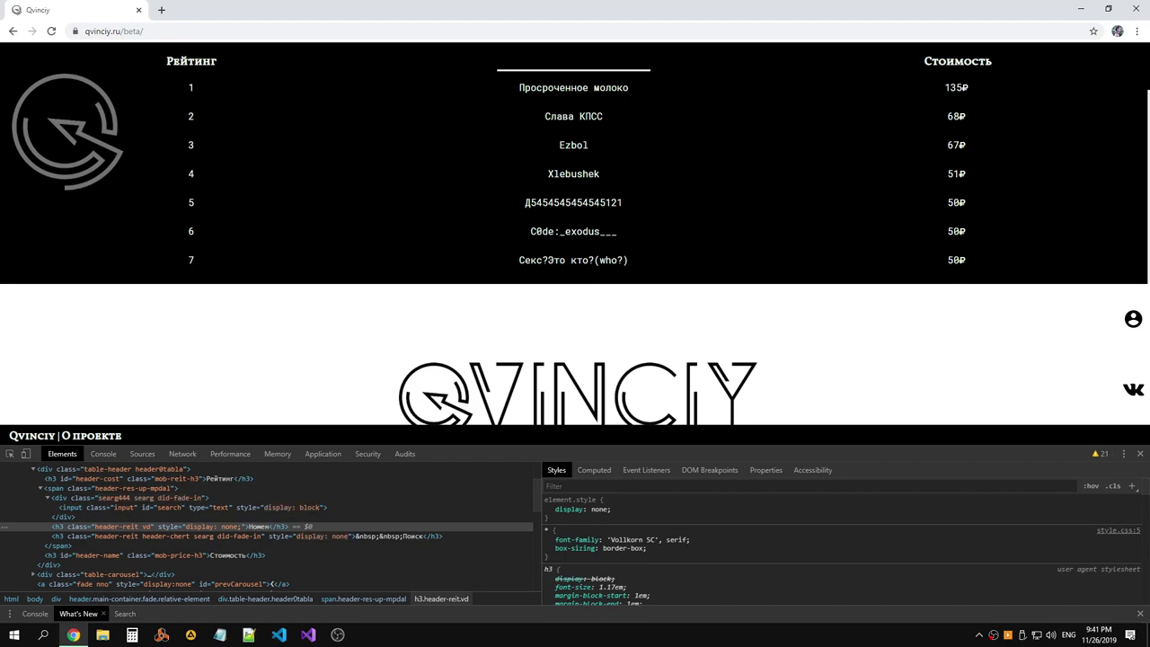
Select the search input node, then re-inspect the header search box.
{"action": "left_click", "coordinate": [247, 508]}
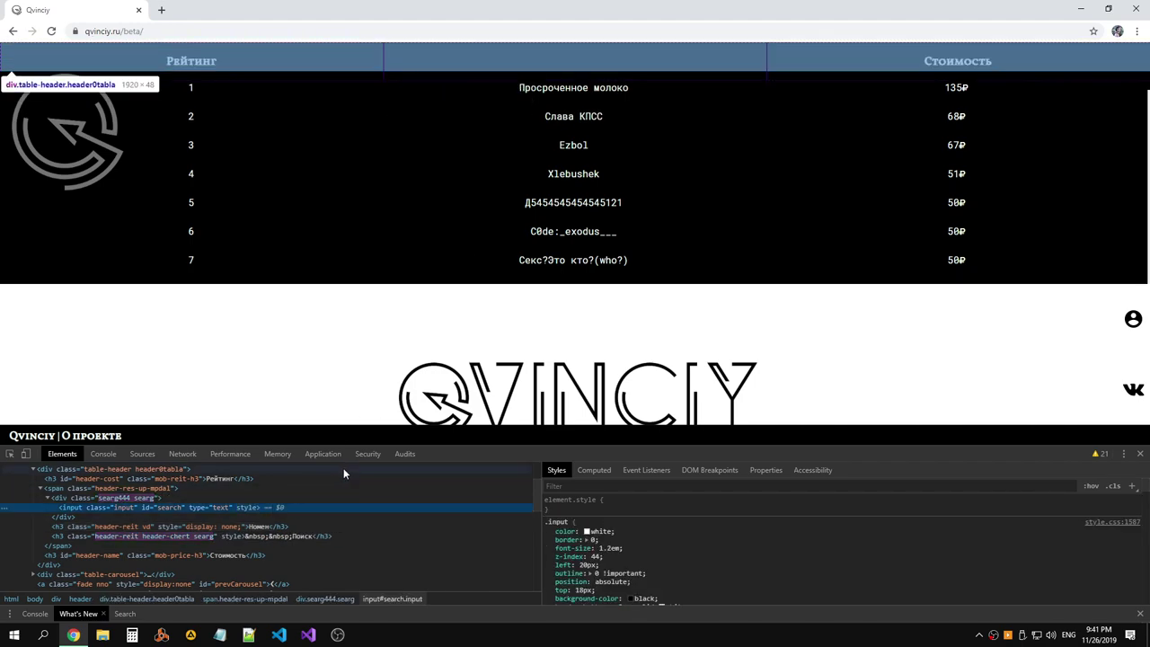
{"action": "left_click", "coordinate": [594, 65]}
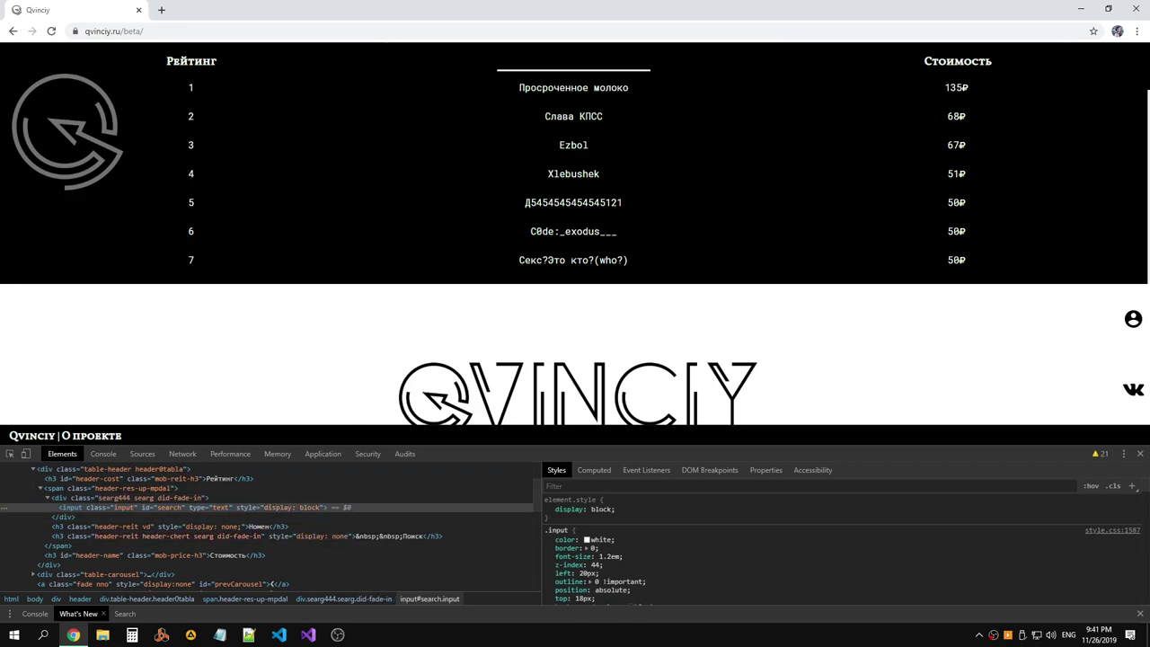
{"action": "right_click", "coordinate": [559, 65]}
{"action": "left_click", "coordinate": [590, 238]}
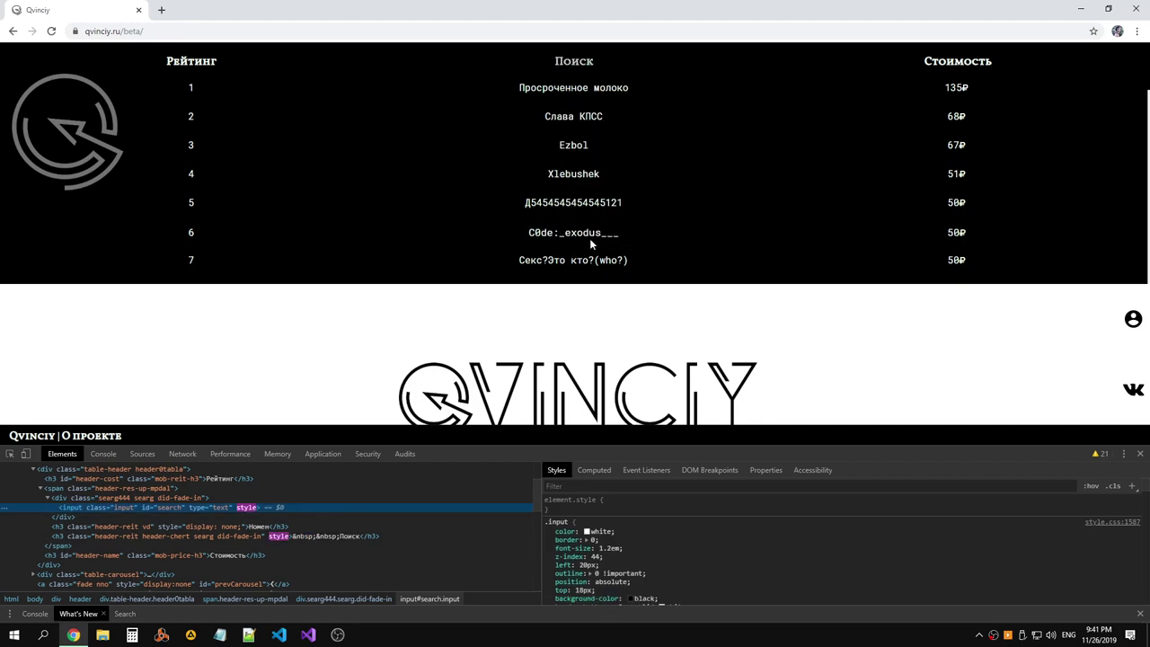
Delete the Номен and Поиск h3 headings, then reselect the search input.
{"action": "left_click", "coordinate": [187, 530]}
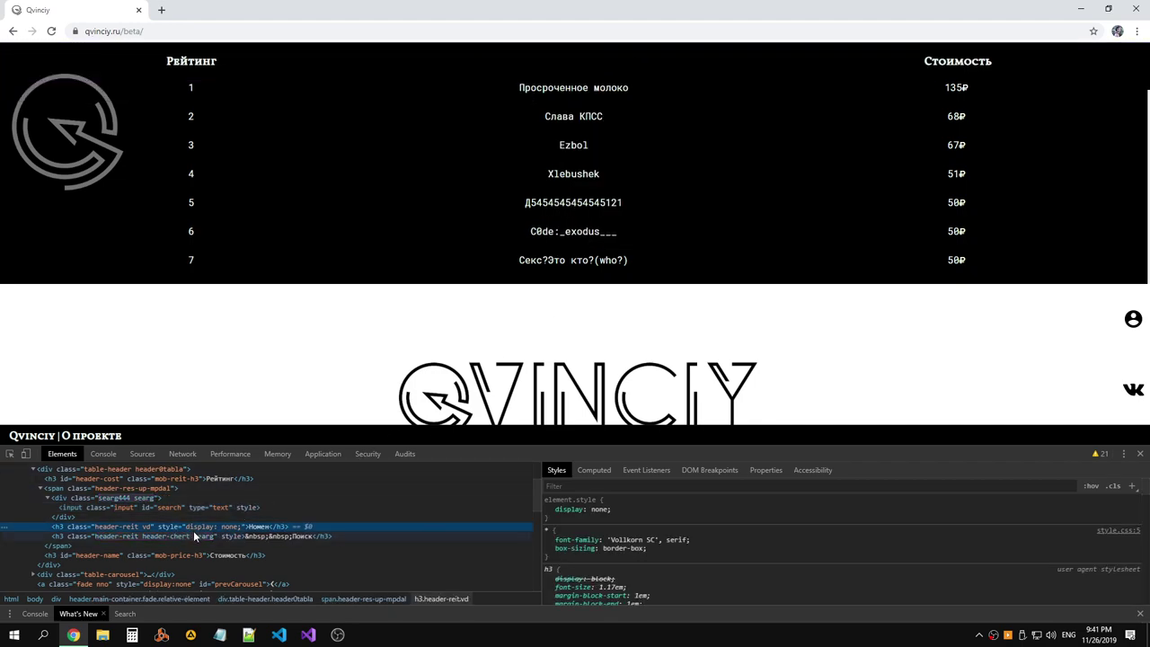
{"action": "right_click", "coordinate": [194, 530]}
{"action": "left_click", "coordinate": [235, 364]}
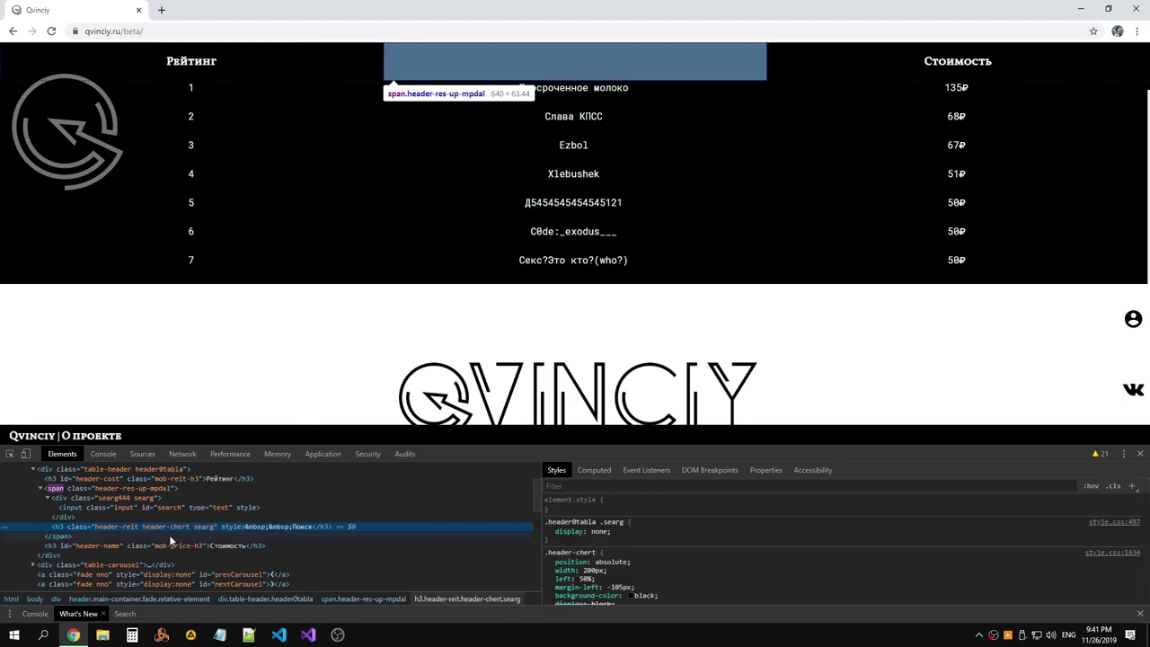
{"action": "right_click", "coordinate": [164, 529]}
{"action": "left_click", "coordinate": [191, 363]}
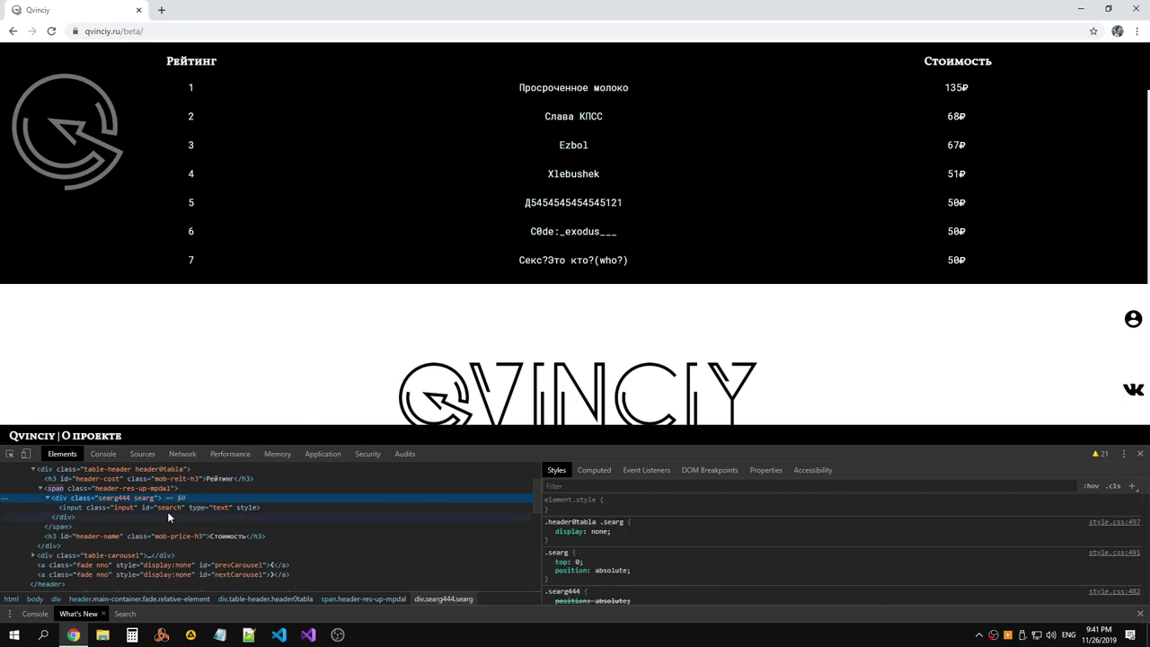
{"action": "mouse_move", "coordinate": [564, 63]}
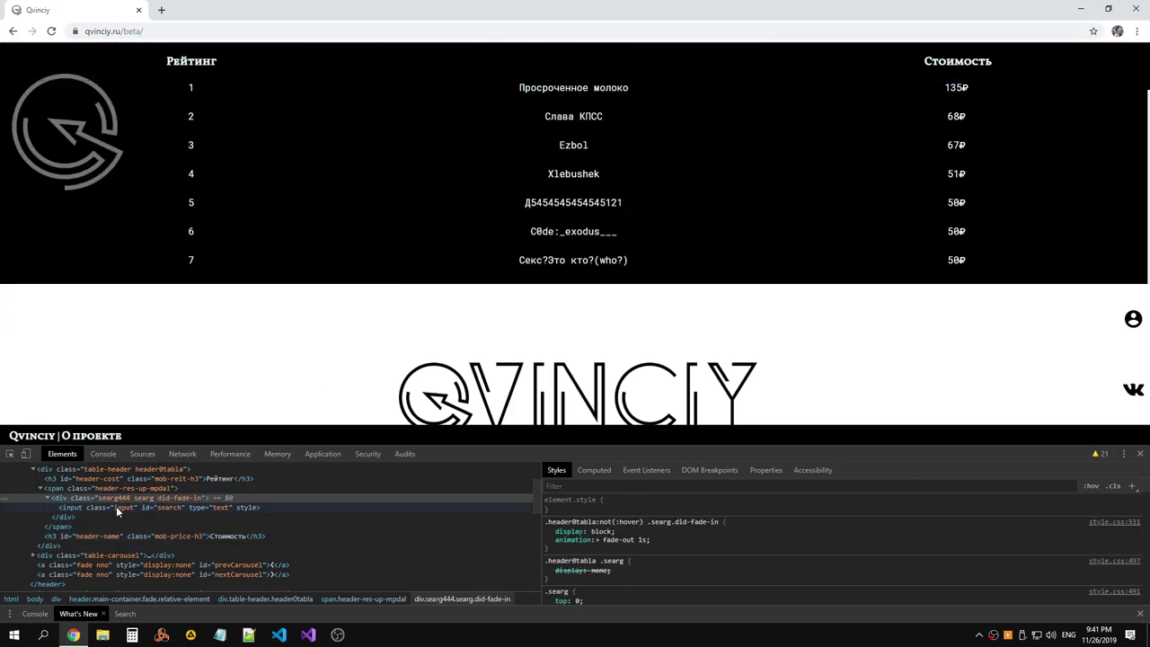
{"action": "left_click", "coordinate": [74, 506]}
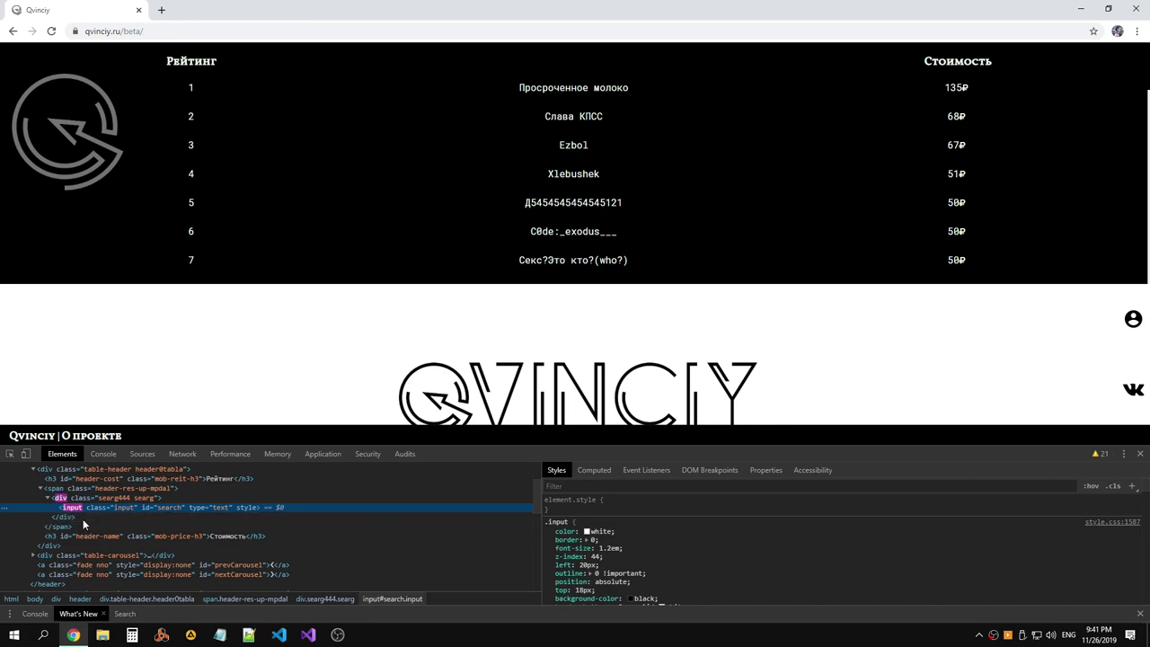
Drag the input#search node up beside the Рейтинг heading, then reload the page.
{"action": "mouse_move", "coordinate": [74, 508]}
{"action": "left_mouse_down"}
{"action": "mouse_move", "coordinate": [61, 493]}
{"action": "mouse_move", "coordinate": [72, 487]}
{"action": "left_mouse_up"}
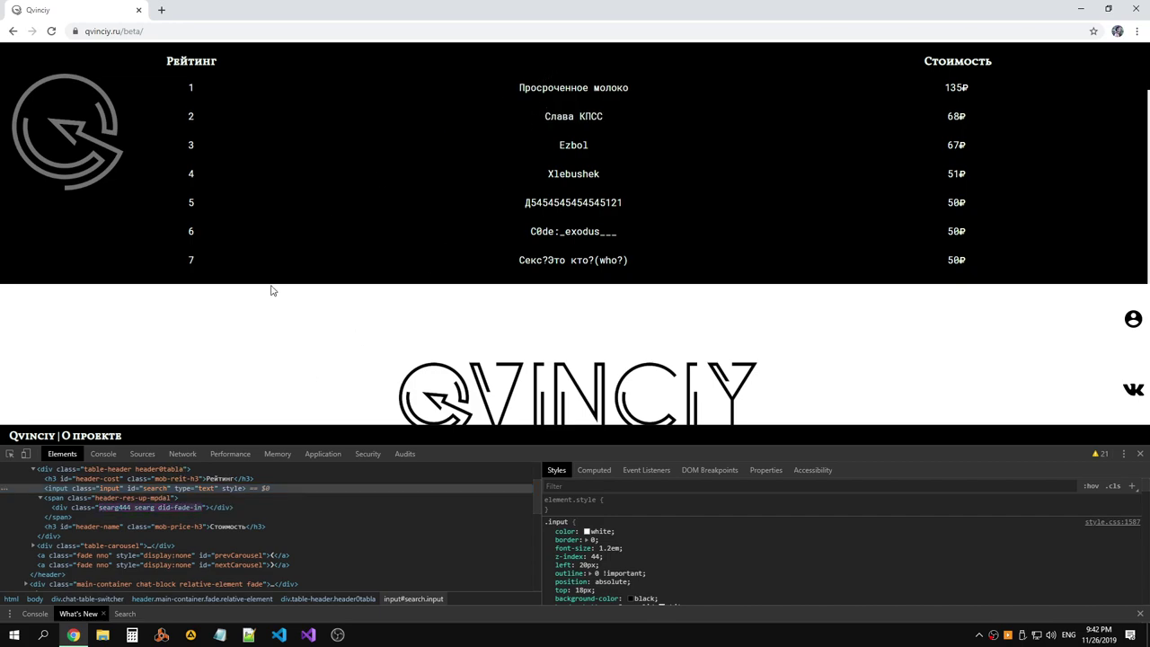
{"action": "left_click", "coordinate": [144, 488]}
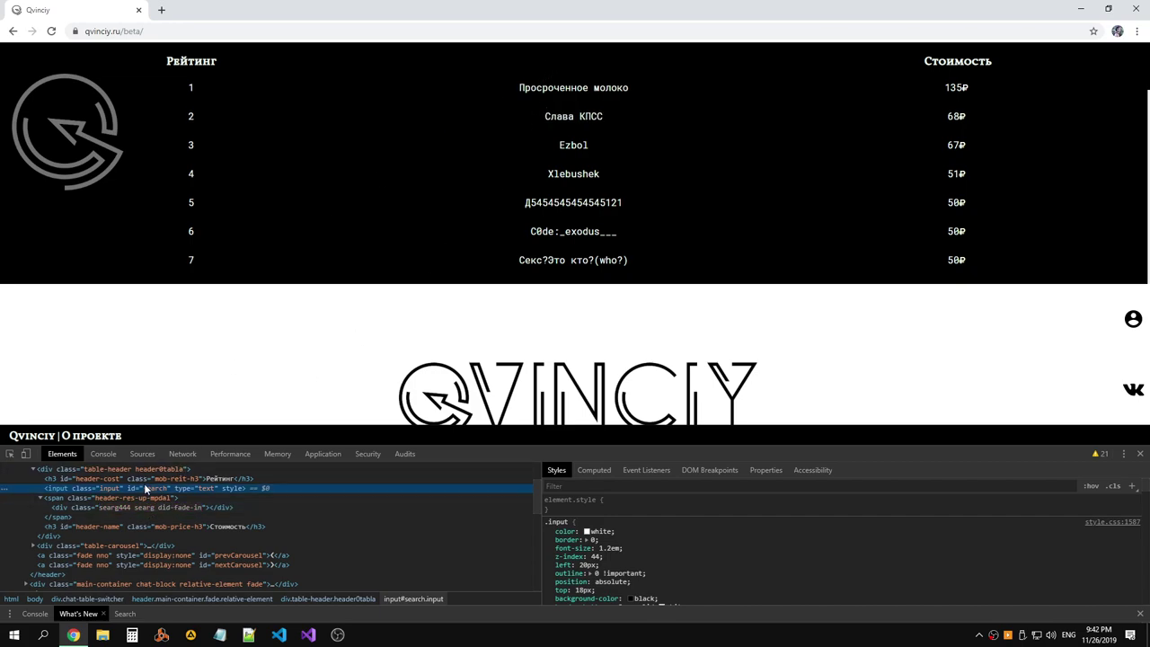
{"action": "left_click", "coordinate": [52, 31]}
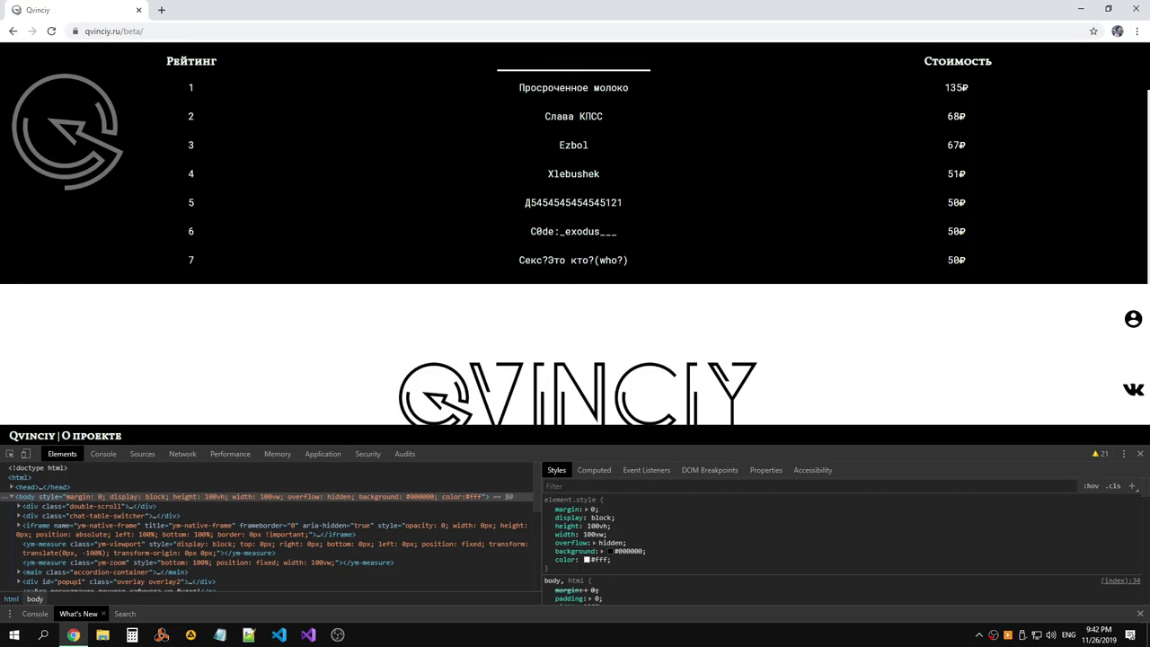
Inspect the Поиск header's search input and scroll through its .input style rules.
{"action": "right_click", "coordinate": [567, 63]}
{"action": "left_click", "coordinate": [593, 244]}
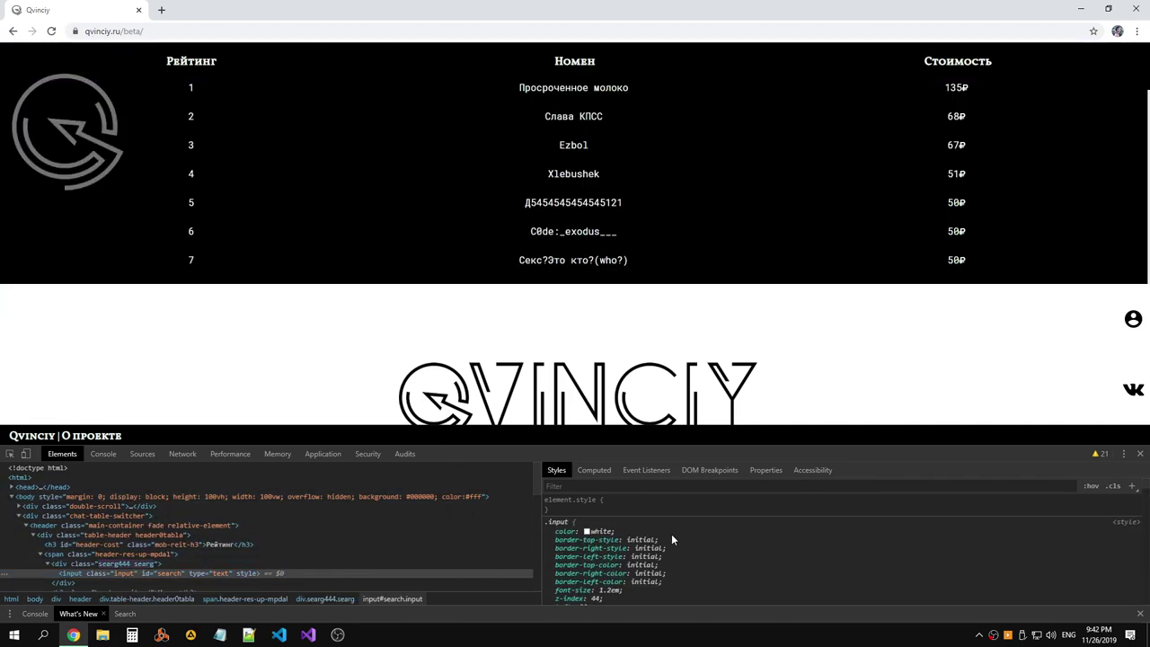
{"action": "scroll", "coordinate": [672, 535], "scroll_direction": "down", "scroll_amount": 2}
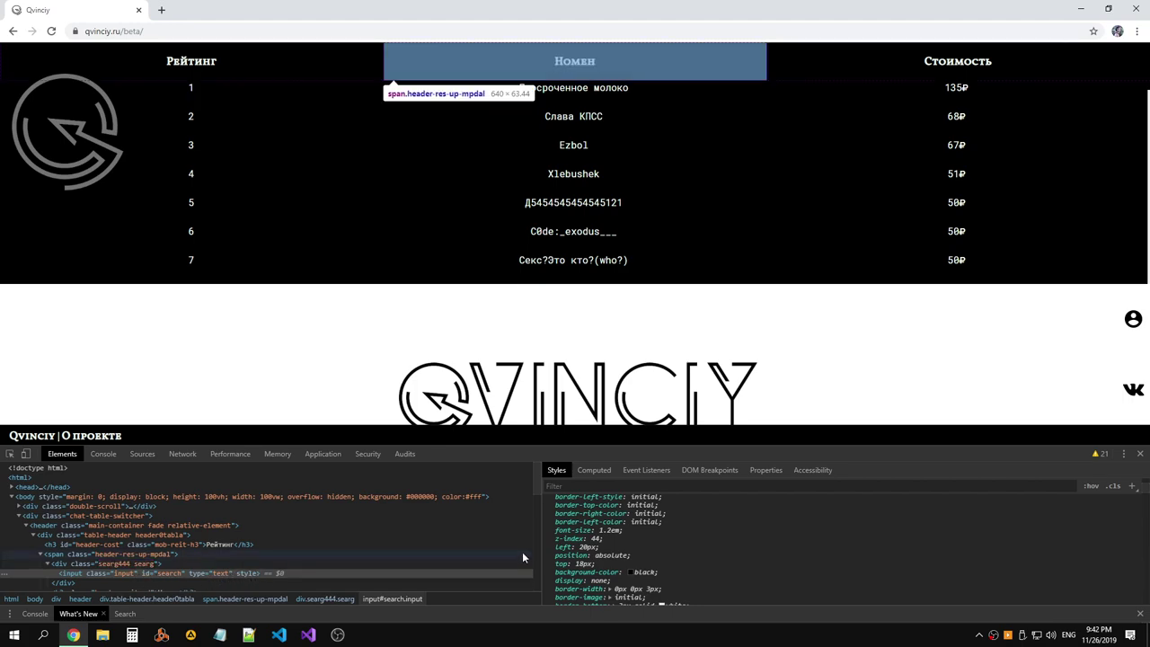
{"action": "scroll", "coordinate": [647, 539], "scroll_direction": "down", "scroll_amount": 2}
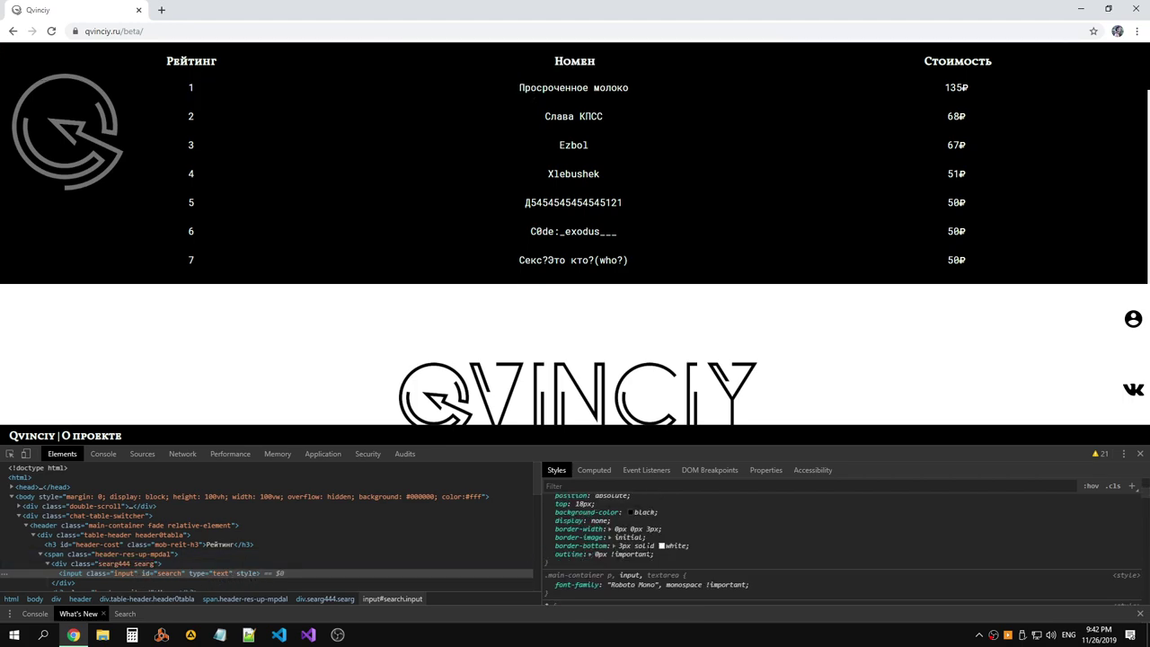
{"action": "scroll", "coordinate": [620, 544], "scroll_direction": "up", "scroll_amount": 2}
{"action": "scroll", "coordinate": [621, 545], "scroll_direction": "up", "scroll_amount": 2}
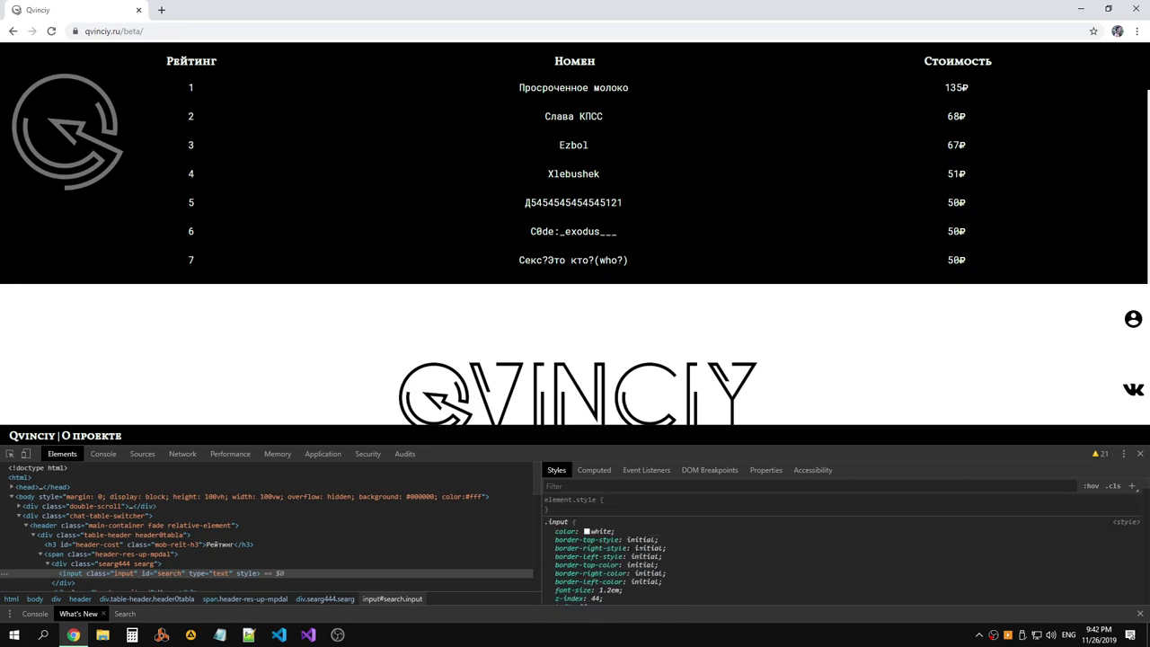
{"action": "scroll", "coordinate": [595, 532], "scroll_direction": "down", "scroll_amount": 2}
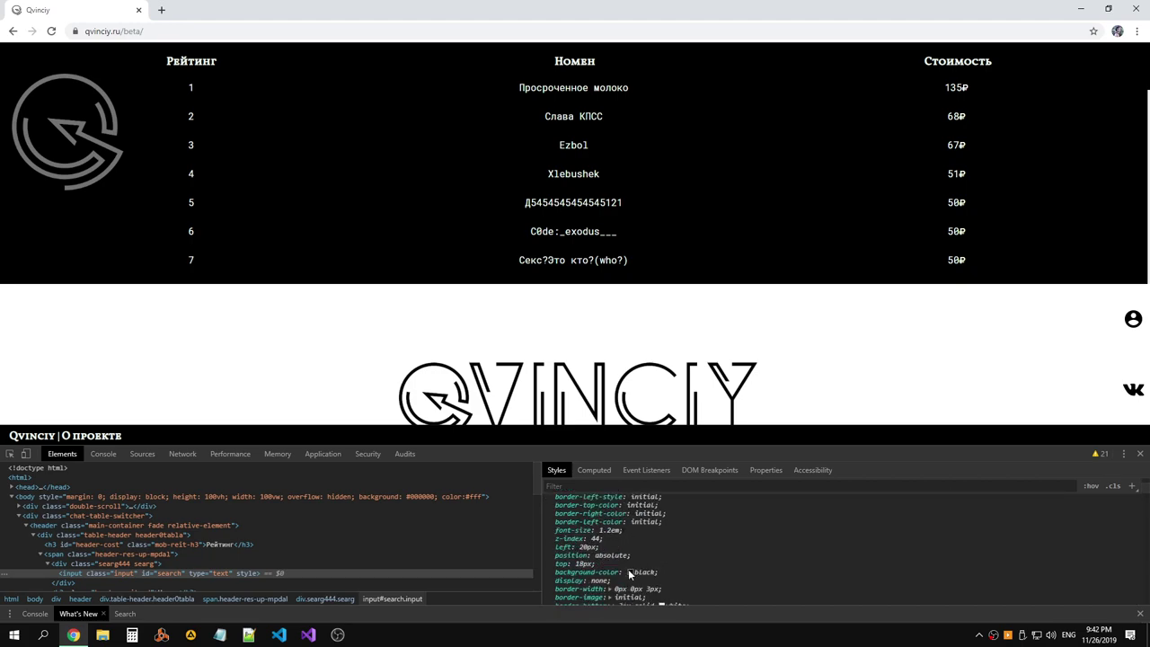
Add a value="текст" attribute to the input#search node.
{"action": "right_click", "coordinate": [242, 578]}
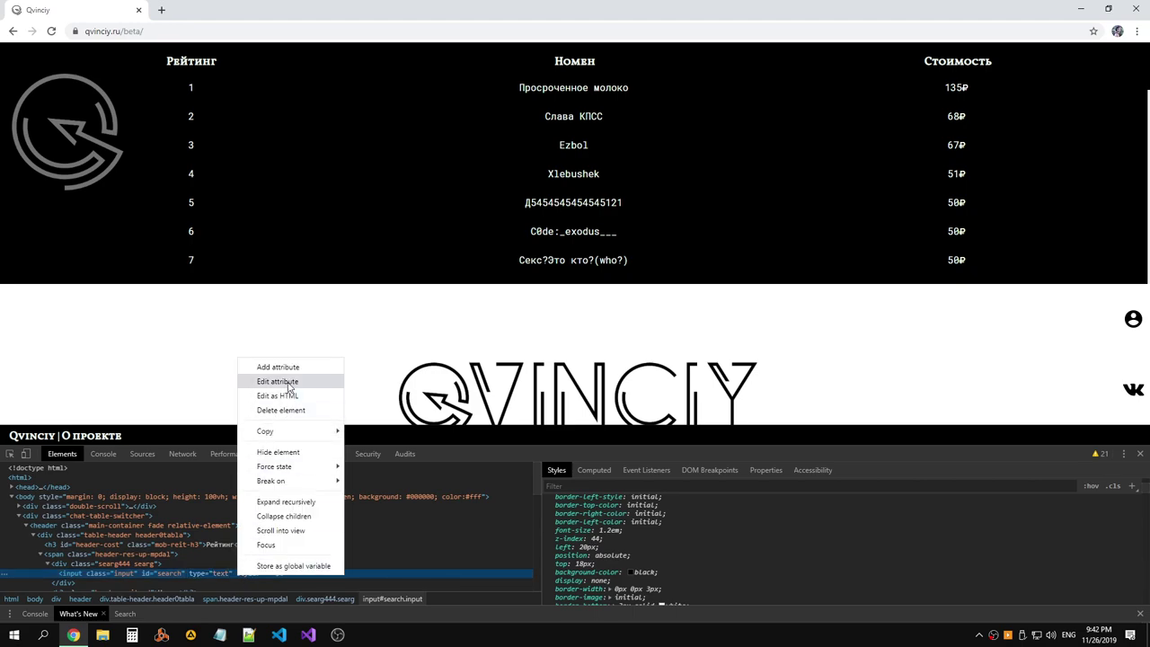
{"action": "left_click", "coordinate": [278, 381]}
{"action": "left_click", "coordinate": [235, 575]}
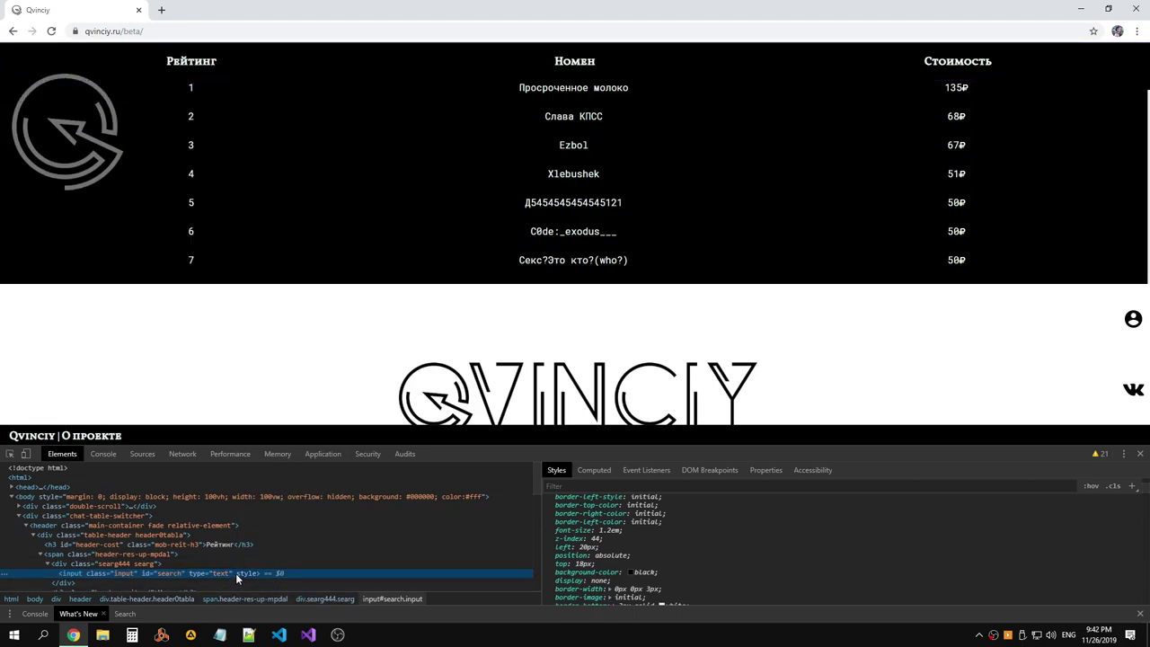
{"action": "right_click", "coordinate": [235, 573]}
{"action": "left_click", "coordinate": [276, 382]}
{"action": "type", "text": "value="}
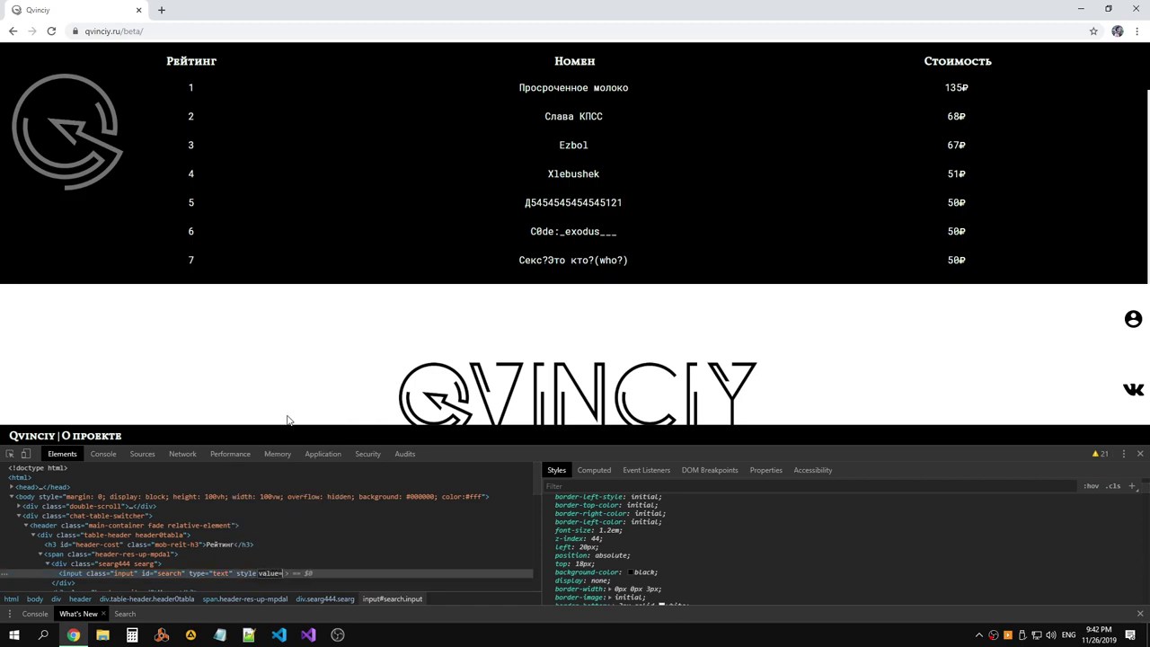
{"action": "type", "text": "\""}
{"action": "key", "text": "alt+shift"}
{"action": "type", "text": "текст\""}
{"action": "key", "text": "Return"}
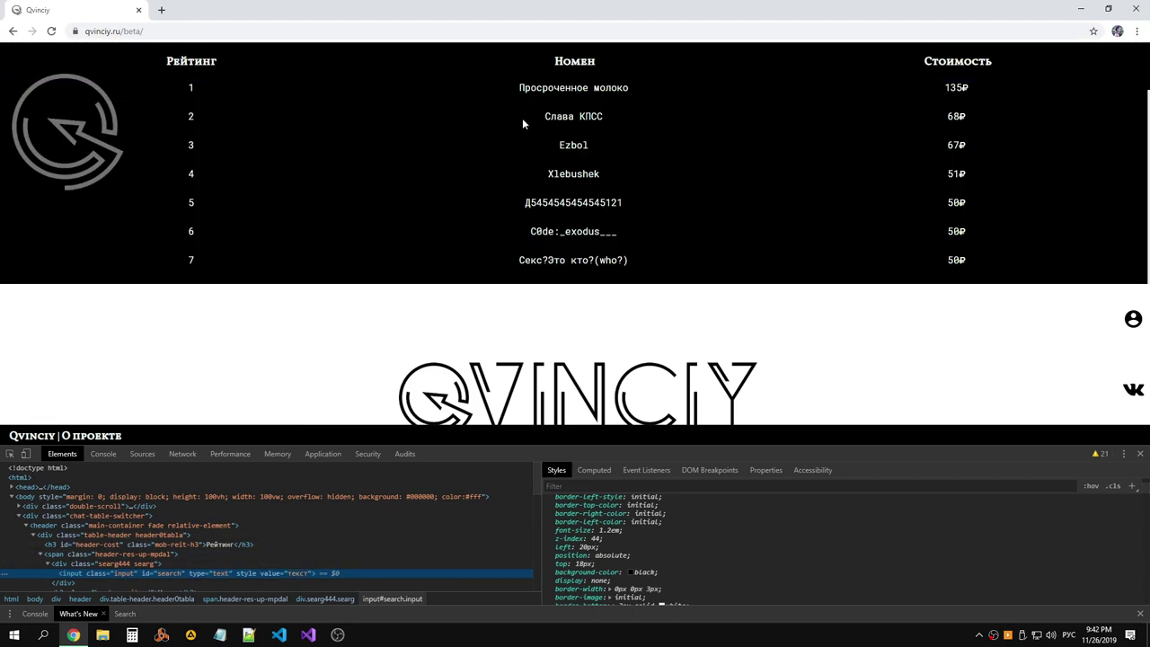
Test display: block on the search input and inspect the parent searg444 div's styles.
{"action": "left_click", "coordinate": [591, 61]}
{"action": "left_click", "coordinate": [506, 334]}
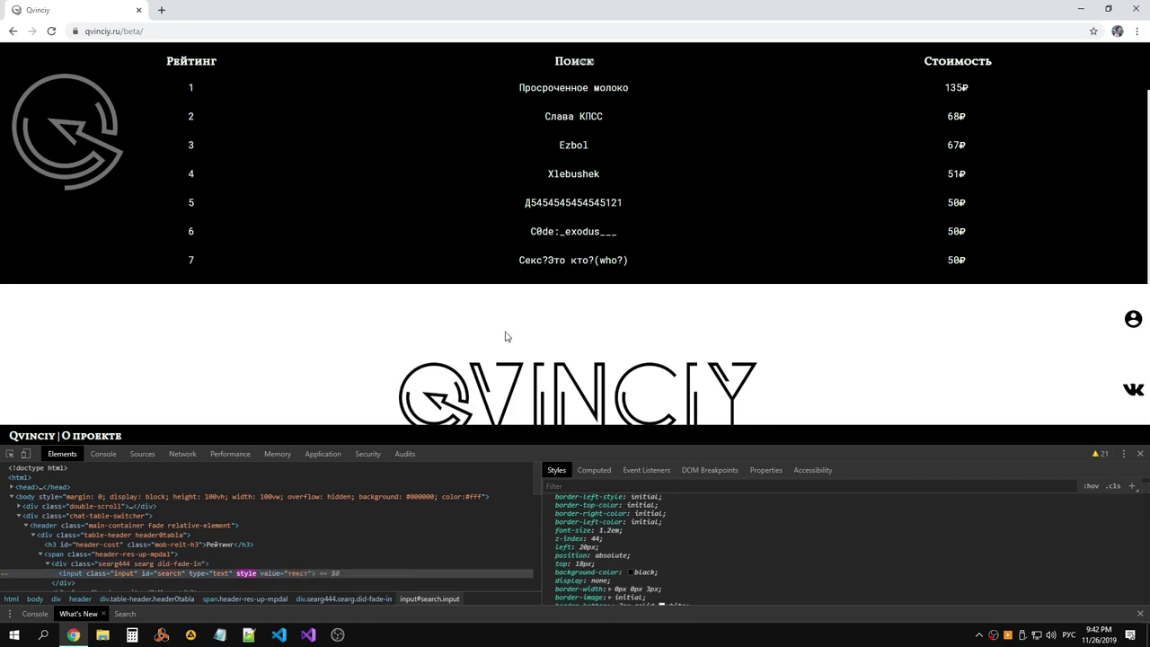
{"action": "left_click", "coordinate": [599, 60]}
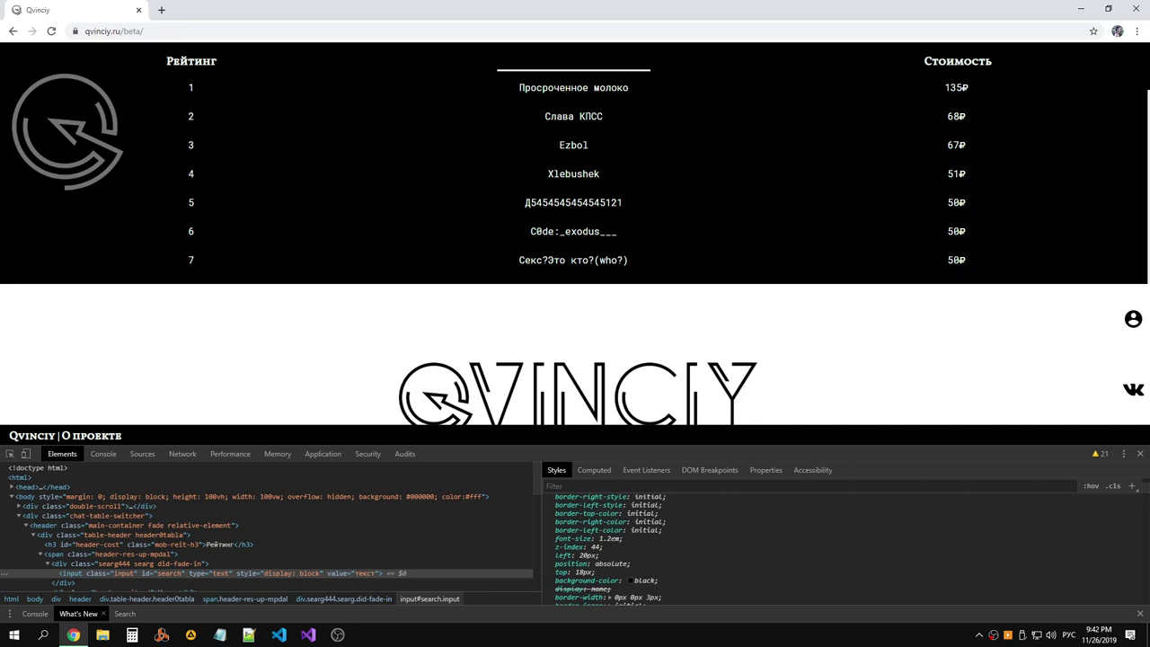
{"action": "left_click", "coordinate": [369, 314]}
{"action": "left_click", "coordinate": [318, 563]}
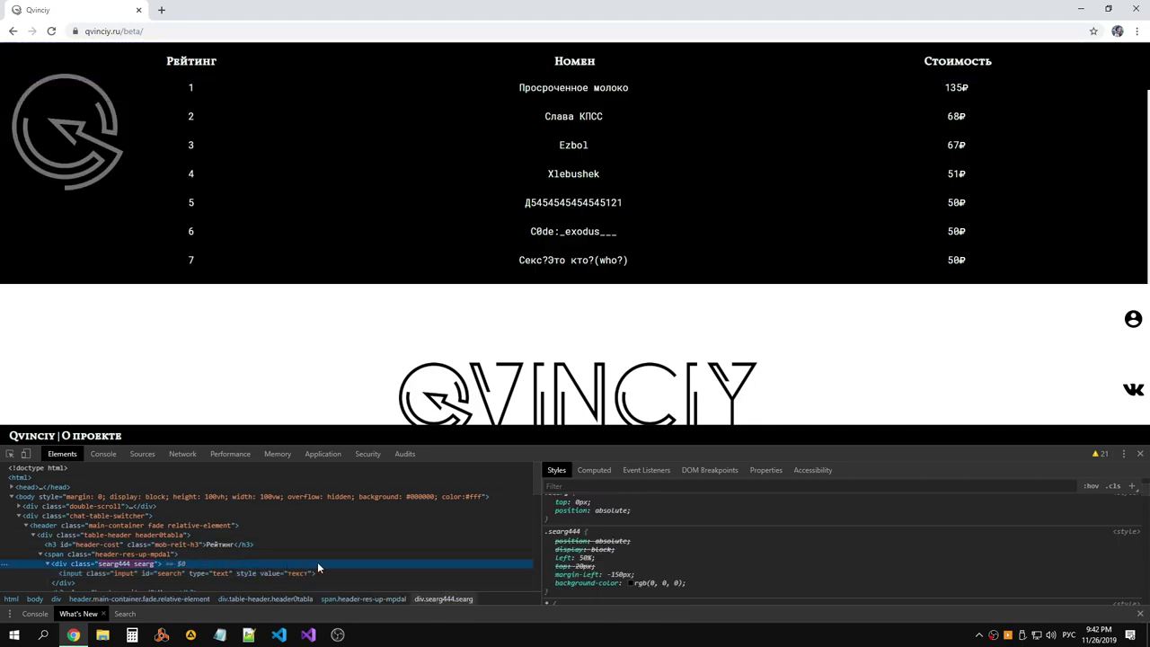
Delete the h3.header-reit.vd Номен heading node from the Elements tree.
{"action": "scroll", "coordinate": [654, 552], "scroll_direction": "up", "scroll_amount": 2}
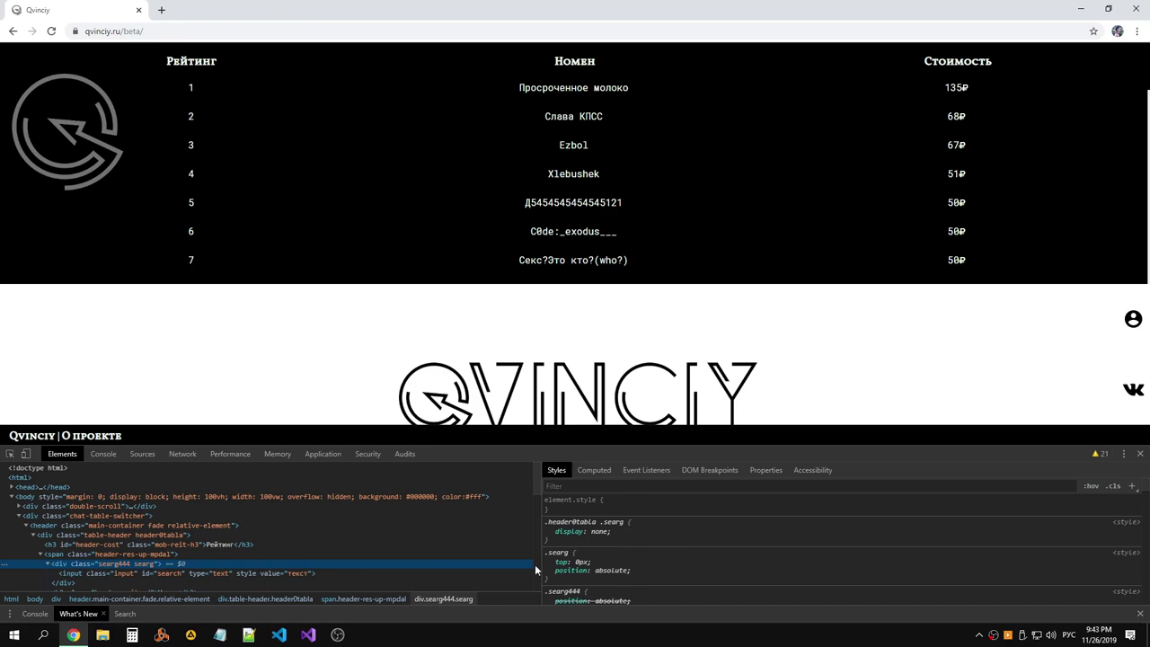
{"action": "scroll", "coordinate": [270, 540], "scroll_direction": "down", "scroll_amount": 1}
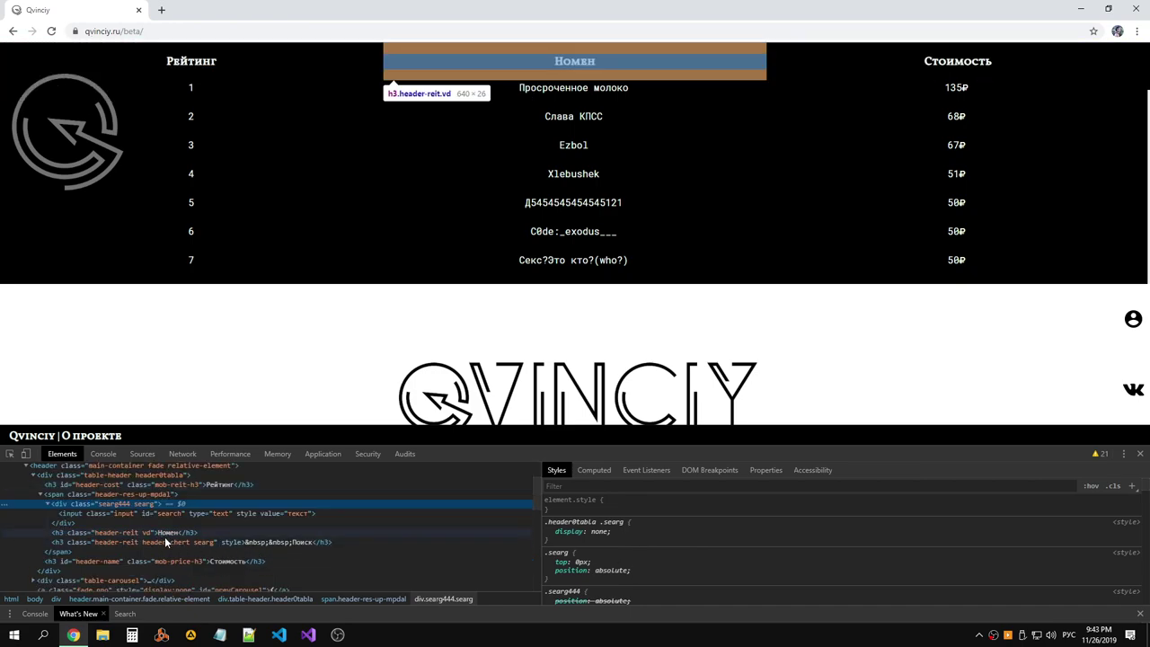
{"action": "left_click", "coordinate": [202, 533]}
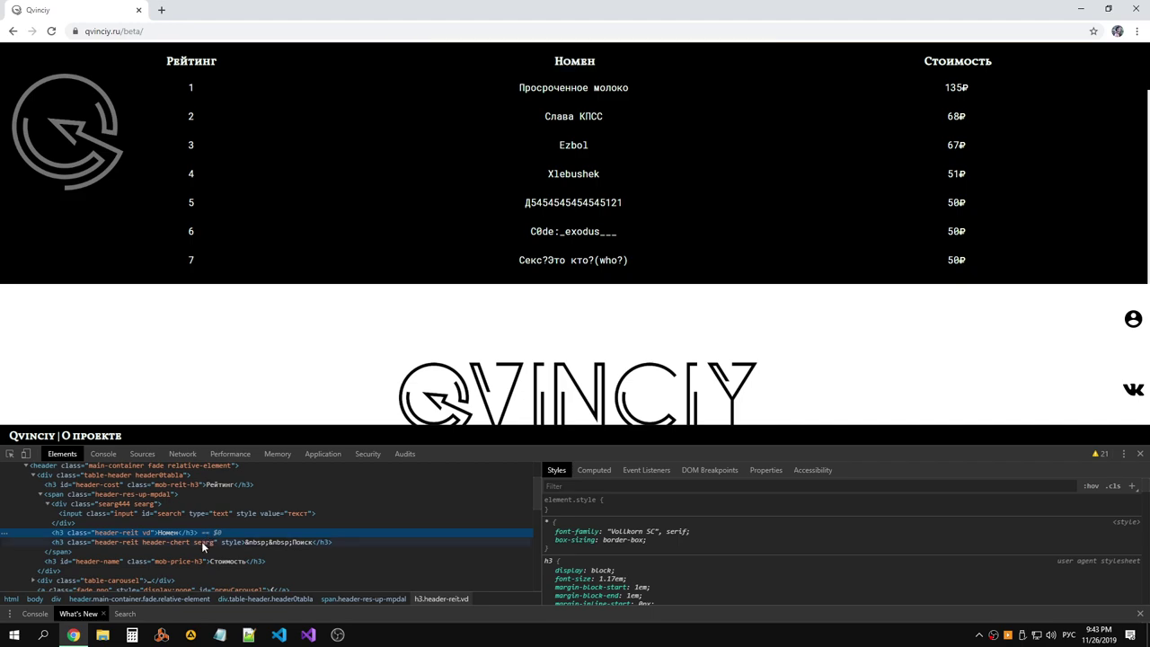
{"action": "left_click", "coordinate": [106, 542]}
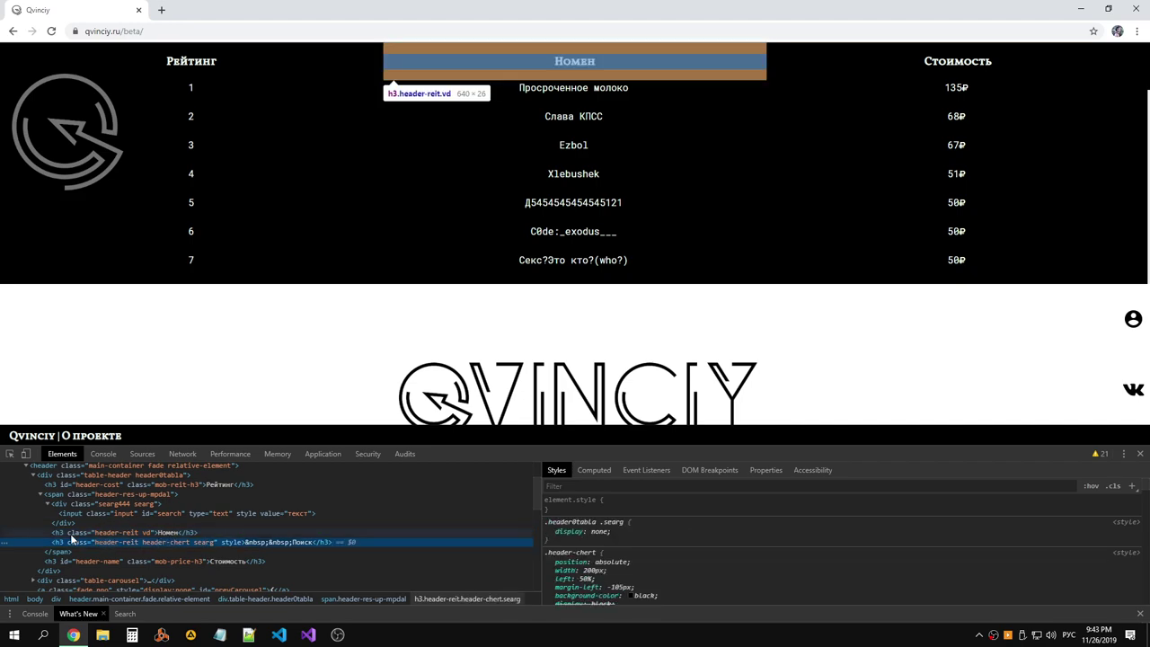
{"action": "right_click", "coordinate": [72, 540]}
{"action": "left_click", "coordinate": [119, 367]}
Delete the hidden h3.header-chert.searg Поиск heading and review the search input's styles.
{"action": "right_click", "coordinate": [77, 479]}
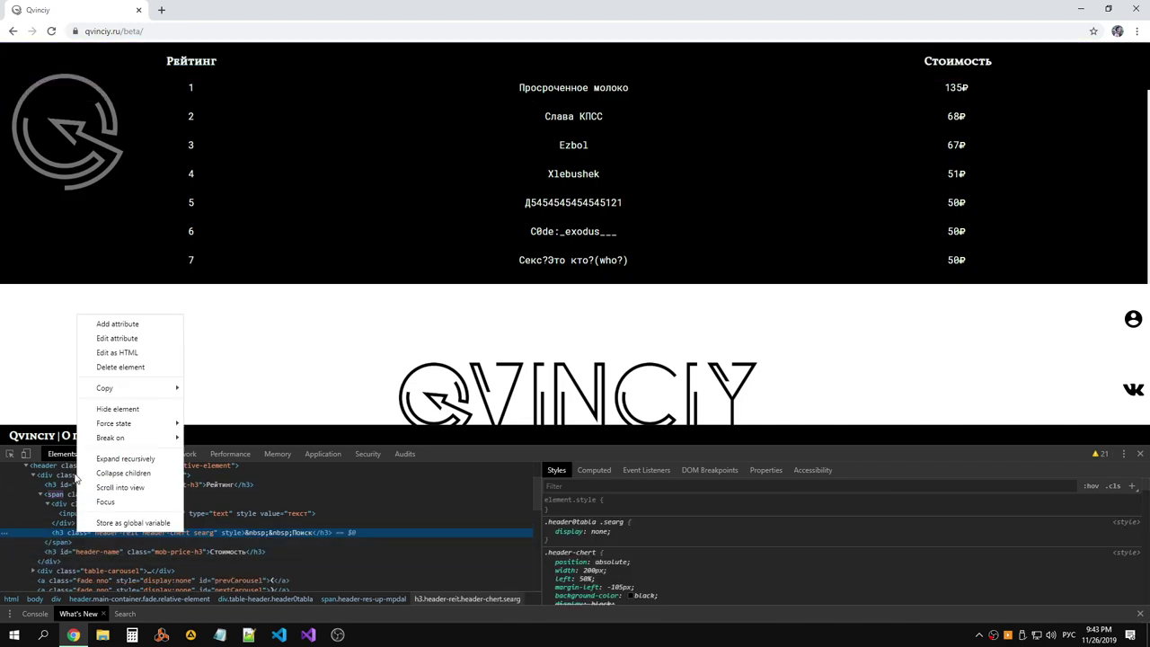
{"action": "left_click", "coordinate": [121, 367]}
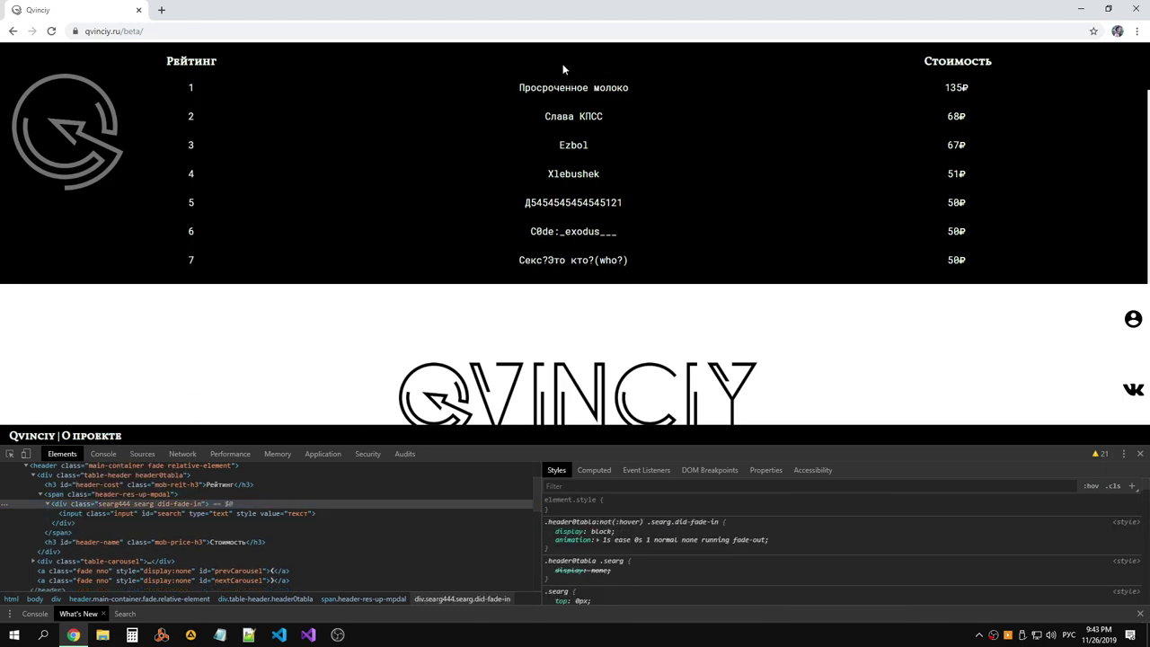
{"action": "left_click", "coordinate": [270, 514]}
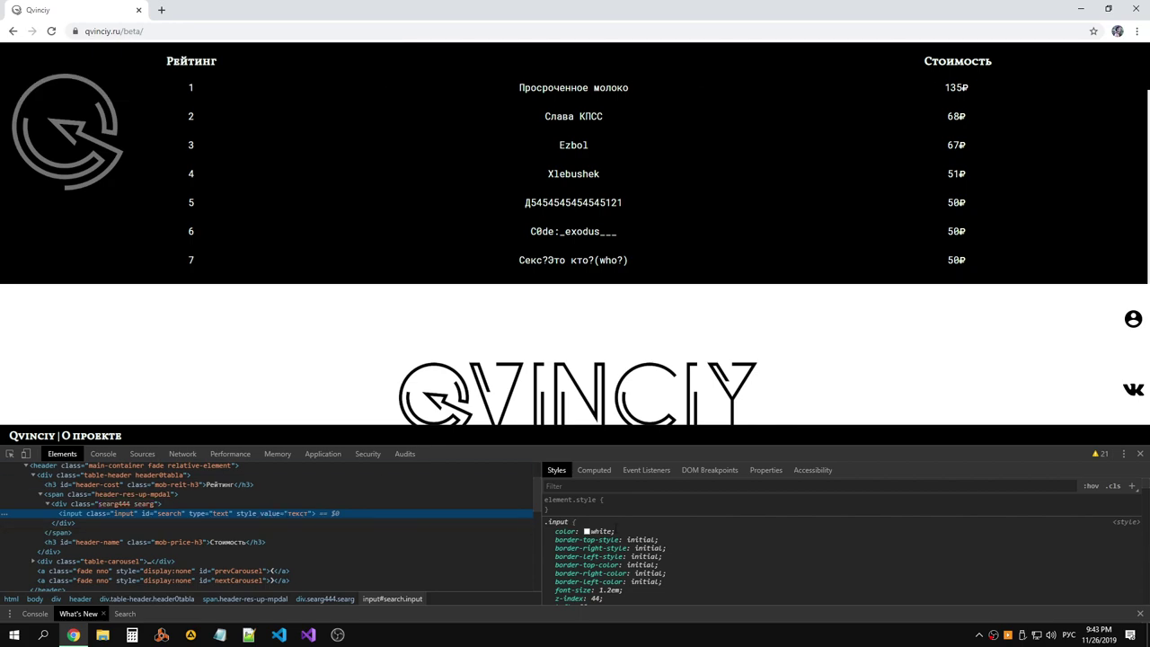
{"action": "scroll", "coordinate": [842, 548], "scroll_direction": "down", "scroll_amount": 1}
{"action": "scroll", "coordinate": [842, 548], "scroll_direction": "down", "scroll_amount": 1}
{"action": "scroll", "coordinate": [842, 548], "scroll_direction": "down", "scroll_amount": 1}
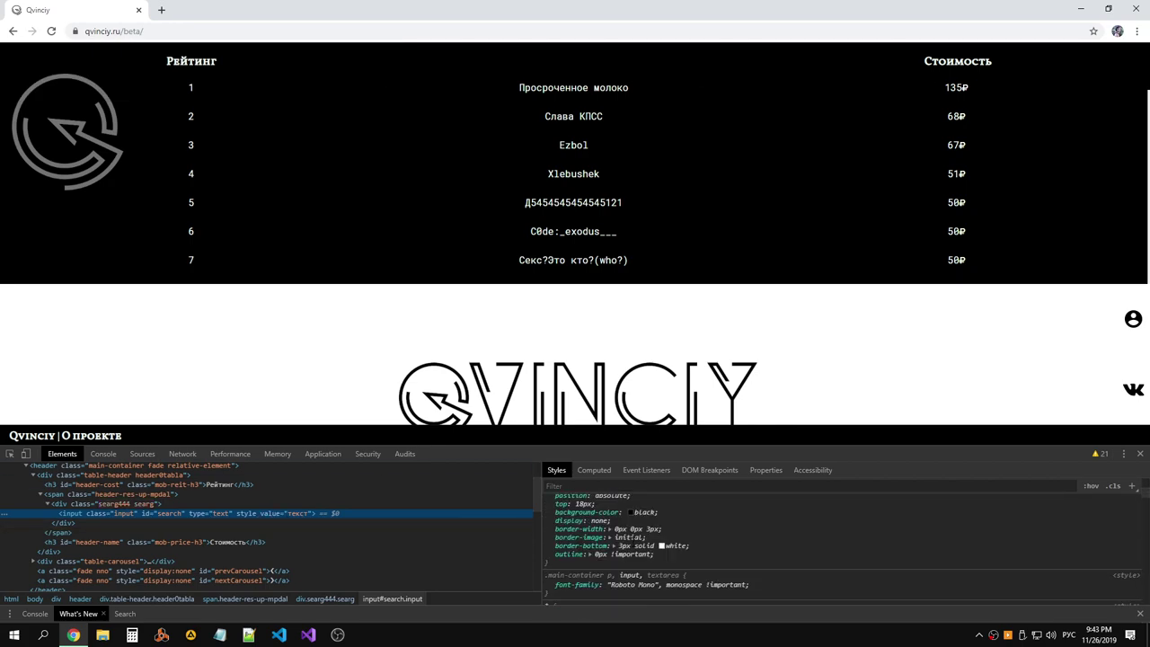
{"action": "scroll", "coordinate": [632, 545], "scroll_direction": "up", "scroll_amount": 1}
{"action": "left_click", "coordinate": [575, 579]}
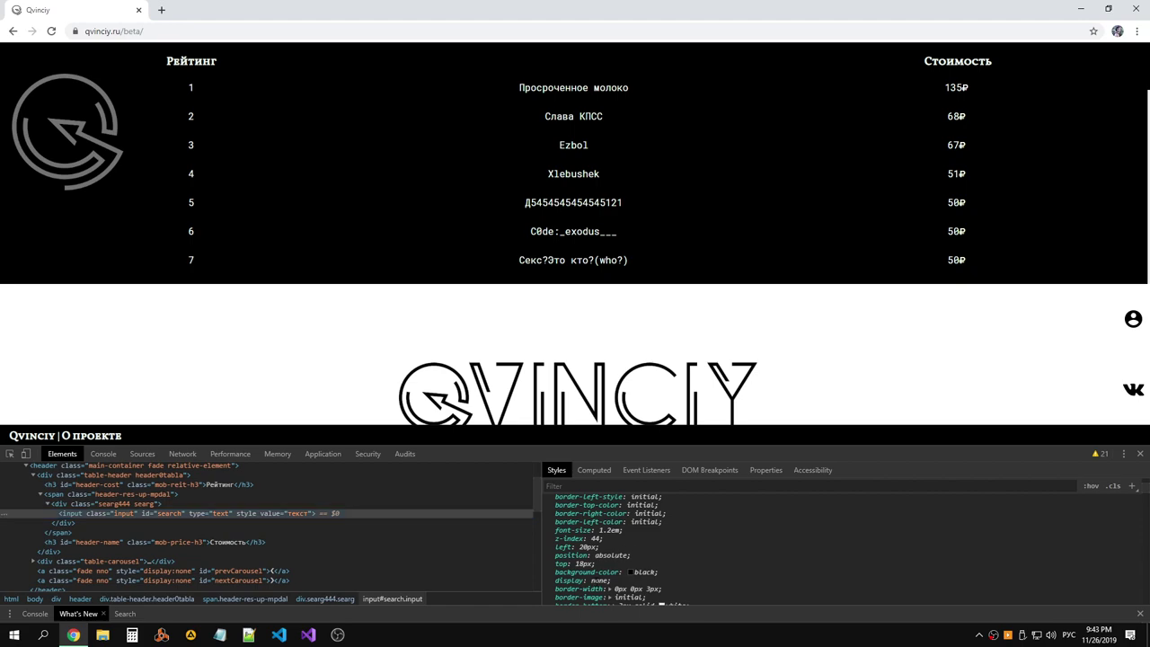
Try adding a style attribute with display: block; to the search input.
{"action": "right_click", "coordinate": [253, 512]}
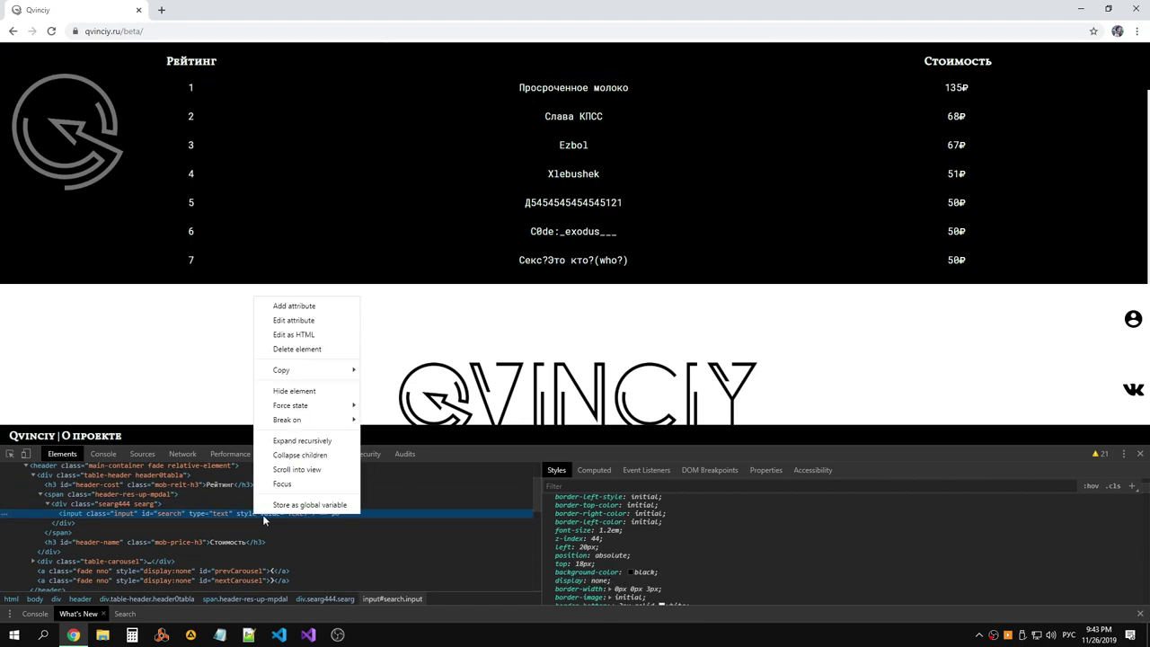
{"action": "left_click", "coordinate": [300, 323]}
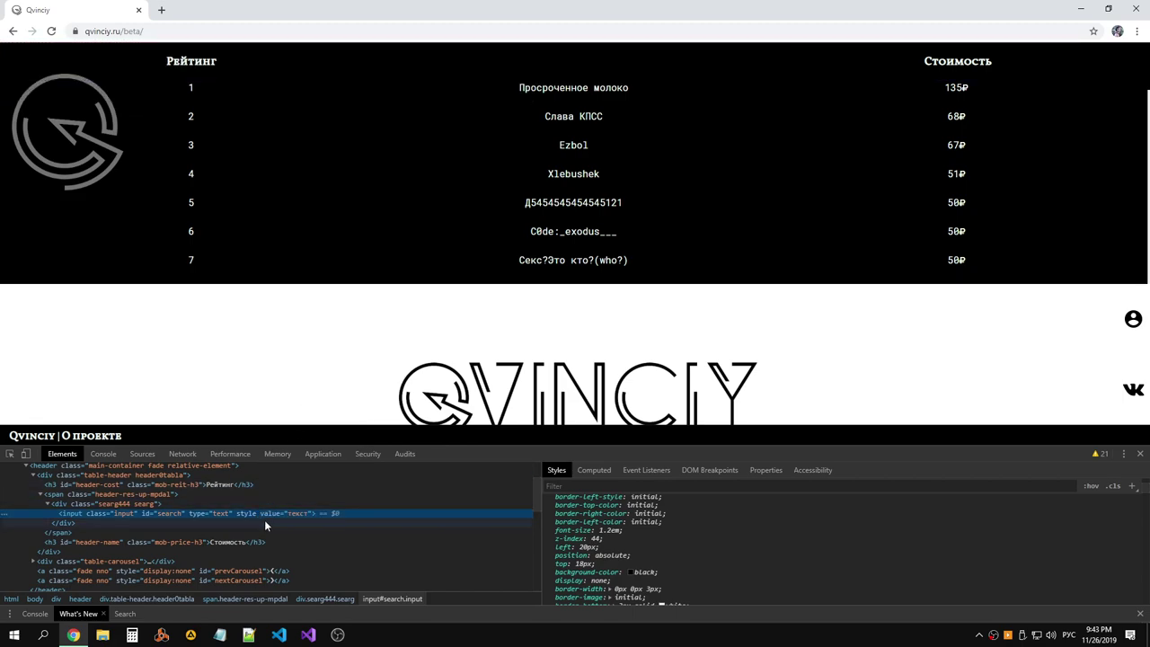
{"action": "right_click", "coordinate": [256, 514]}
{"action": "left_click", "coordinate": [296, 322]}
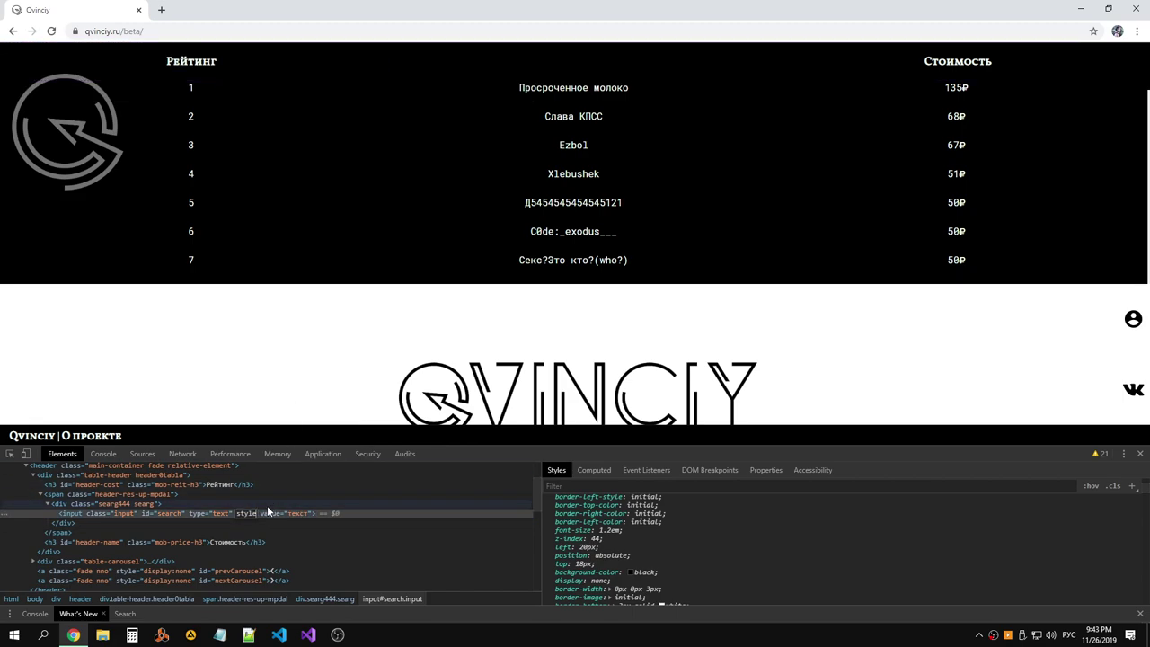
{"action": "type", "text": "=\""}
{"action": "key", "text": "alt+shift"}
{"action": "type", "text": "displ"}
{"action": "type", "text": "ay: block;"}
{"action": "key", "text": "Return"}
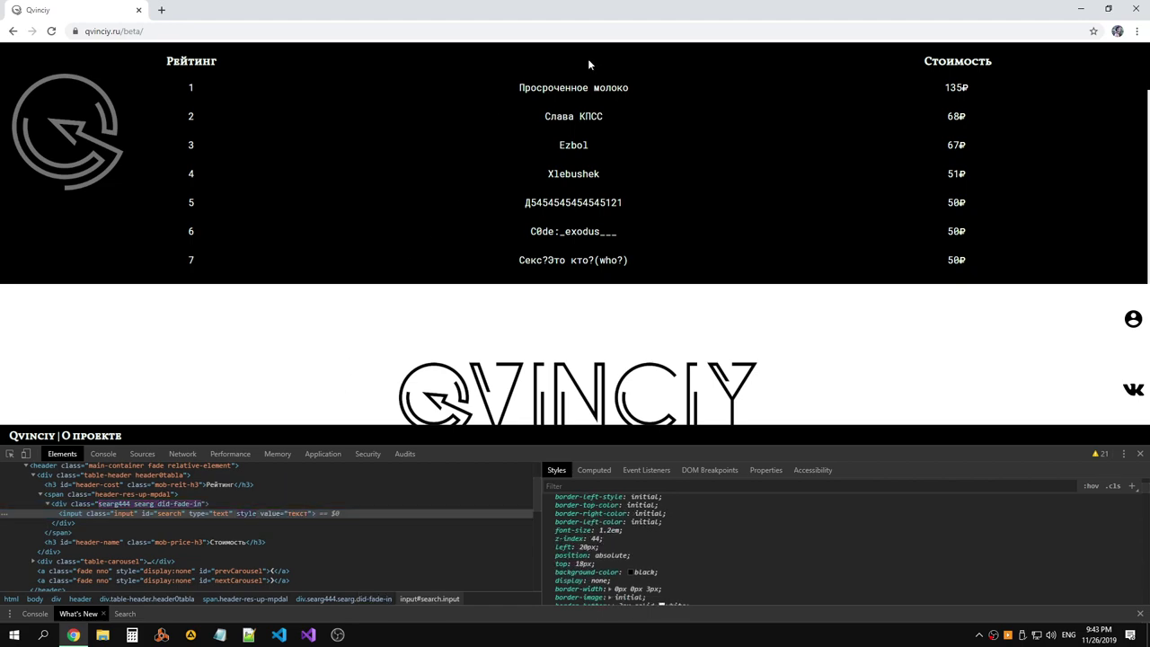
{"action": "left_click", "coordinate": [253, 513]}
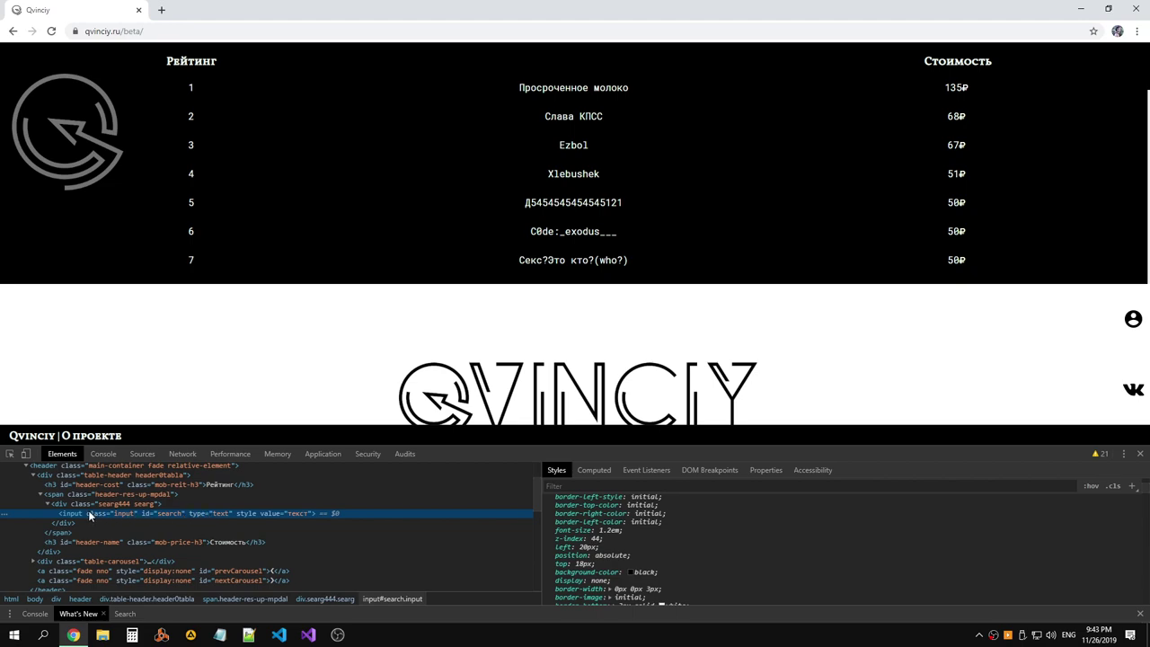
Locate and select the searg444 div inside the header span.
{"action": "left_click", "coordinate": [386, 502]}
{"action": "left_click", "coordinate": [381, 512]}
{"action": "left_click", "coordinate": [368, 501]}
{"action": "key", "text": "Up"}
{"action": "key", "text": "Up"}
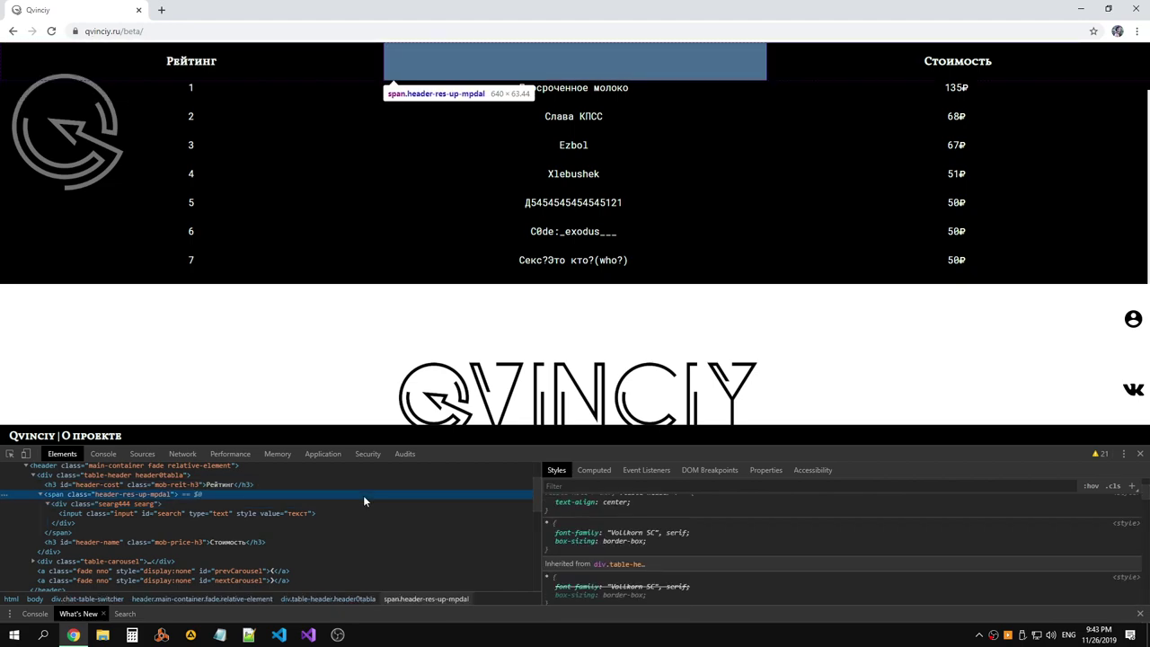
{"action": "left_click", "coordinate": [39, 494]}
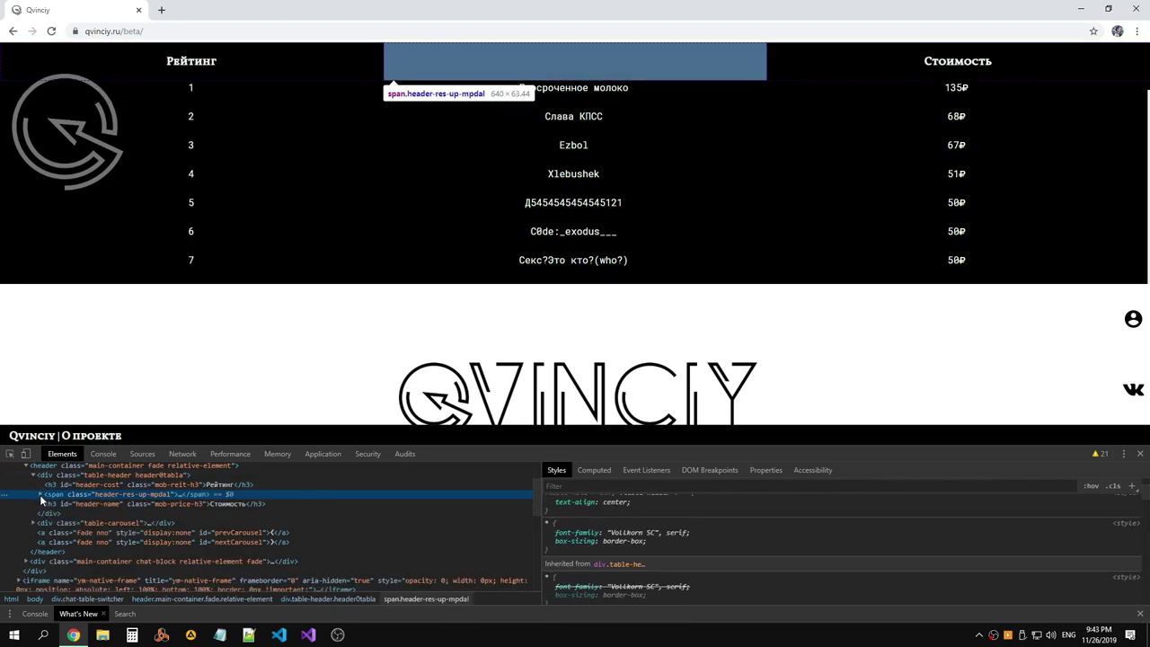
{"action": "left_click", "coordinate": [40, 495]}
{"action": "left_click", "coordinate": [49, 504]}
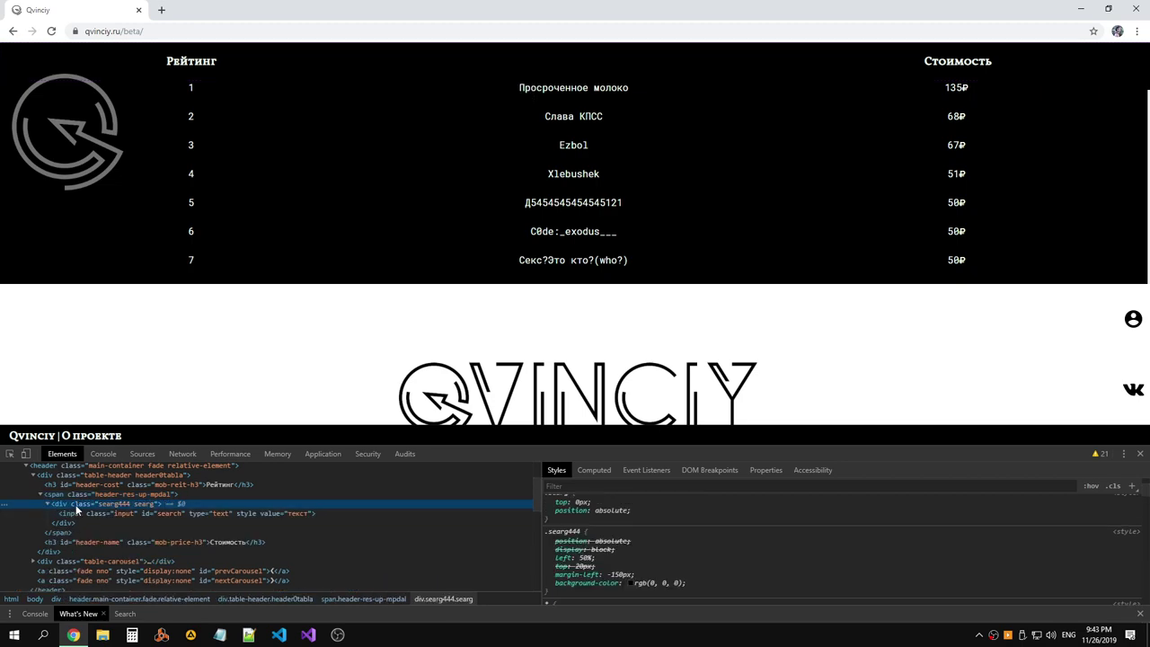
{"action": "double_click", "coordinate": [114, 503]}
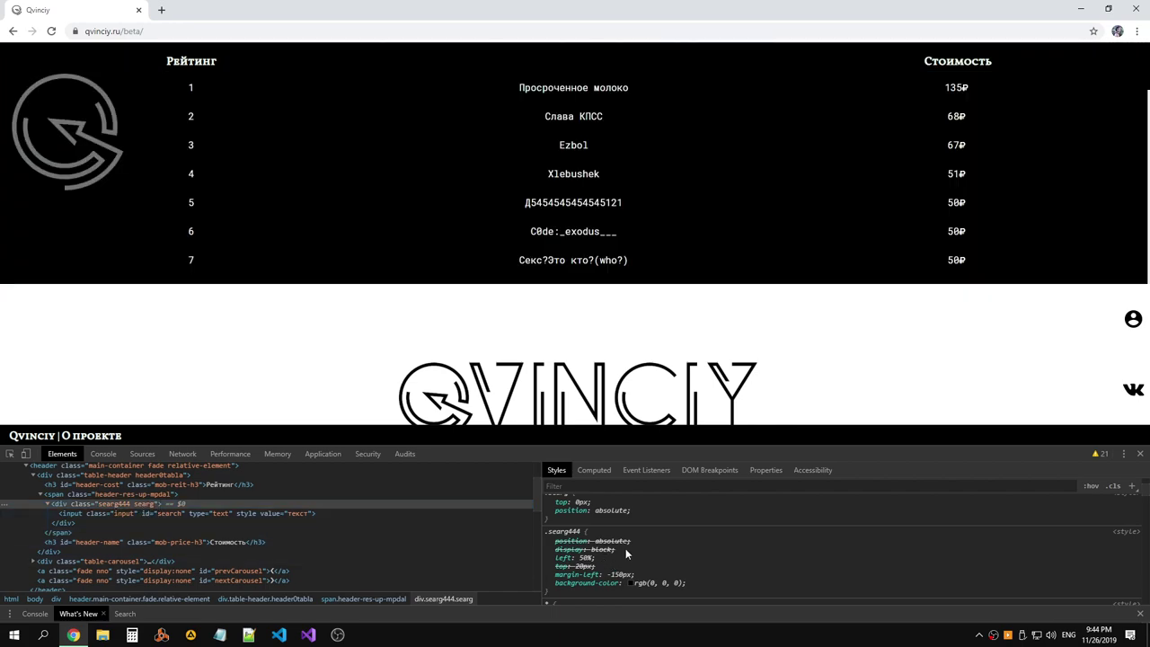
{"action": "left_click", "coordinate": [160, 504]}
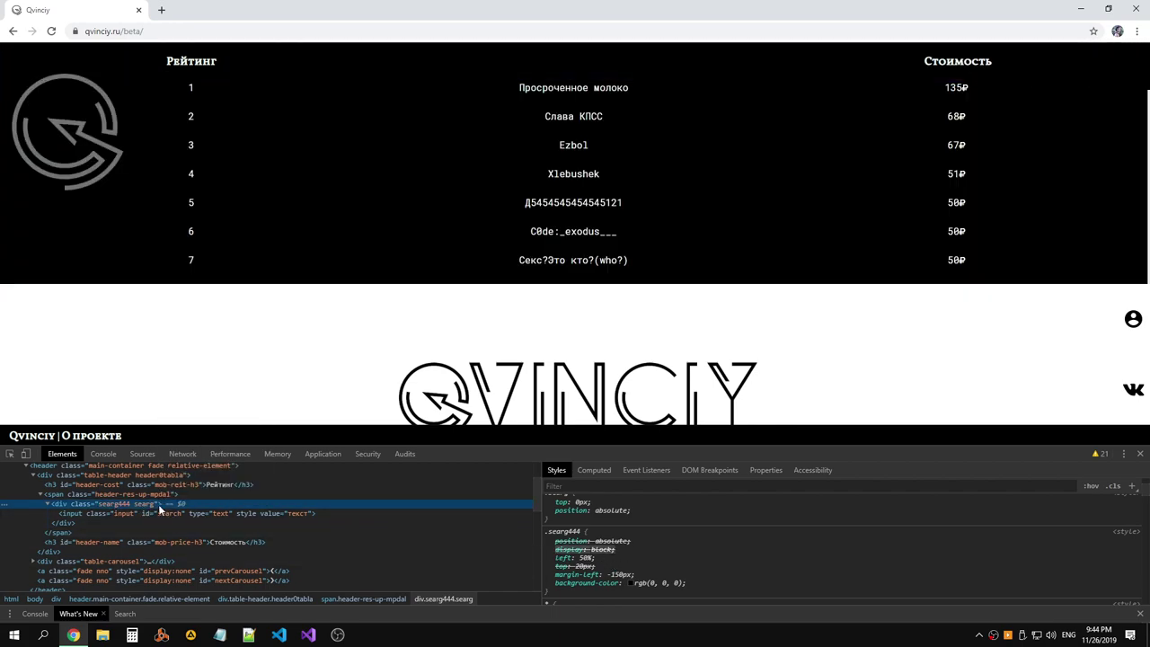
Give the searg444 div an inline style="display: block;" through Edit as HTML.
{"action": "right_click", "coordinate": [158, 504]}
{"action": "left_click", "coordinate": [203, 329]}
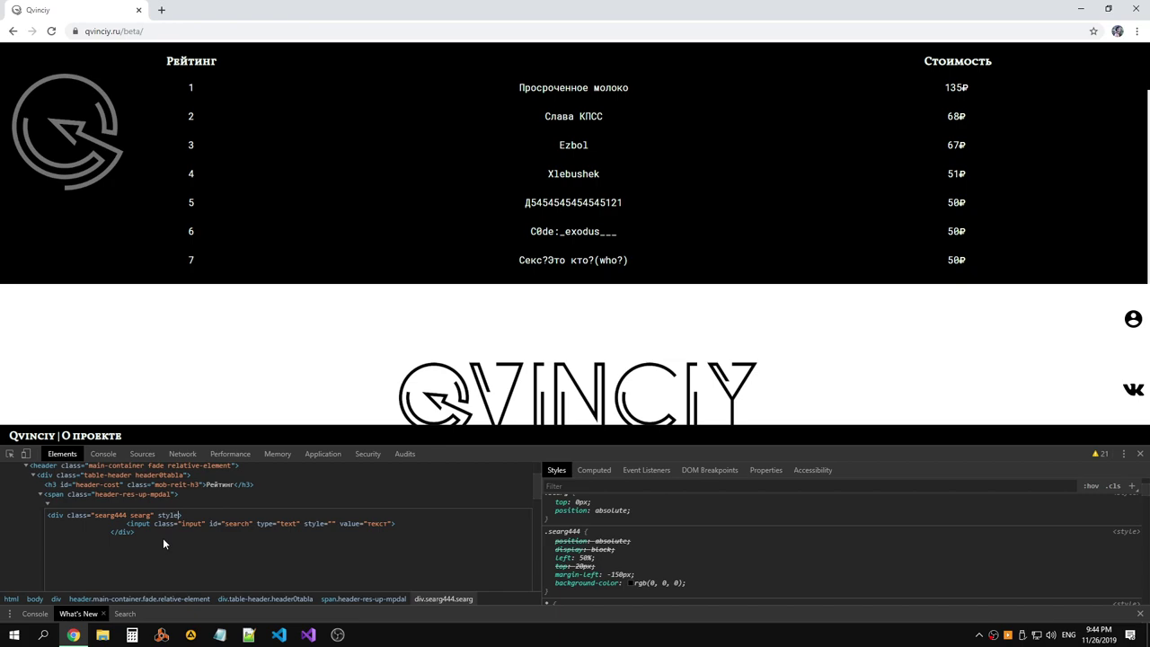
{"action": "type", "text": "=\"display: block;"}
{"action": "key", "text": "Return"}
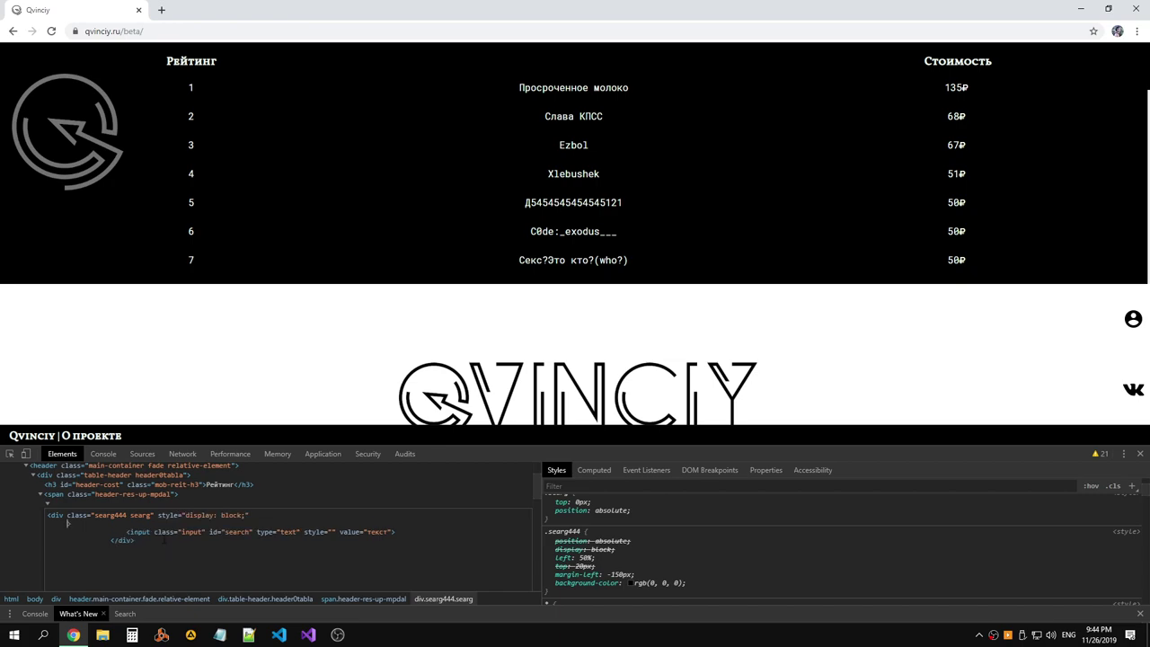
{"action": "key", "text": "BackSpace"}
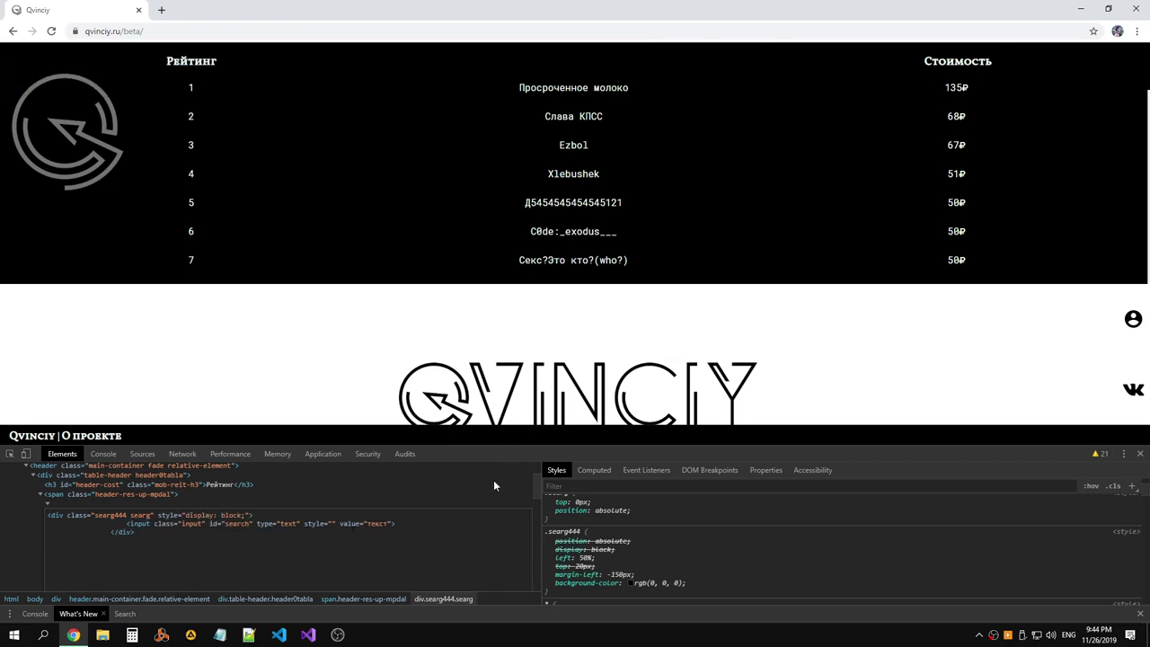
{"action": "left_click", "coordinate": [462, 490]}
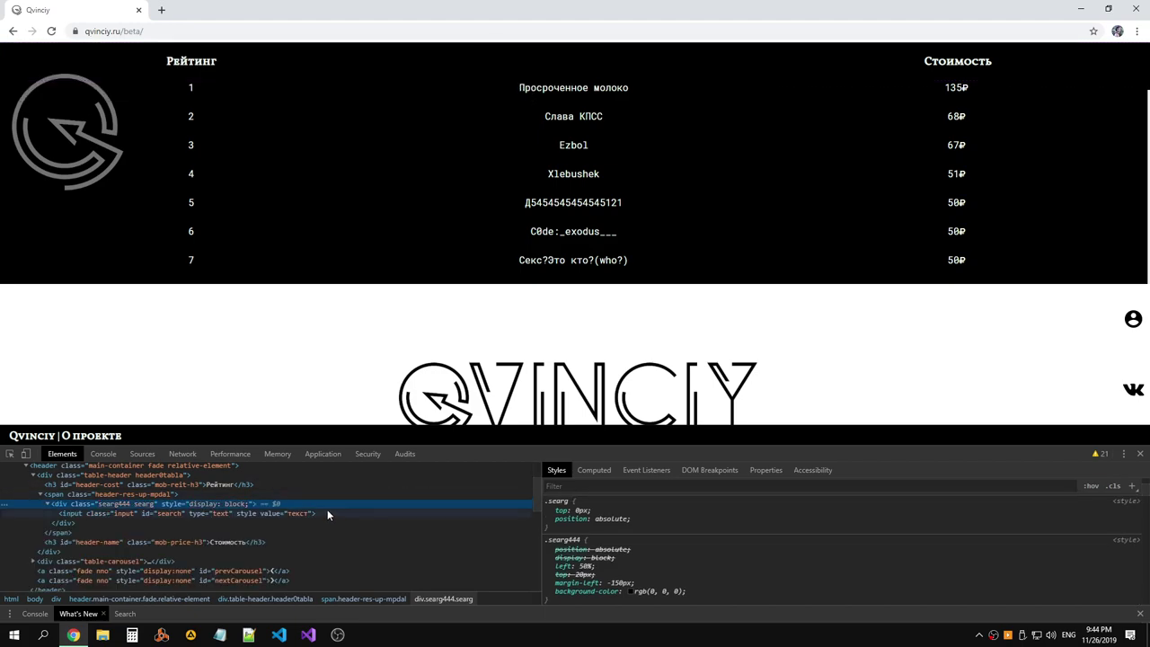
Set the search input's inline style to display: block;.
{"action": "left_click", "coordinate": [250, 514]}
{"action": "double_click", "coordinate": [249, 513]}
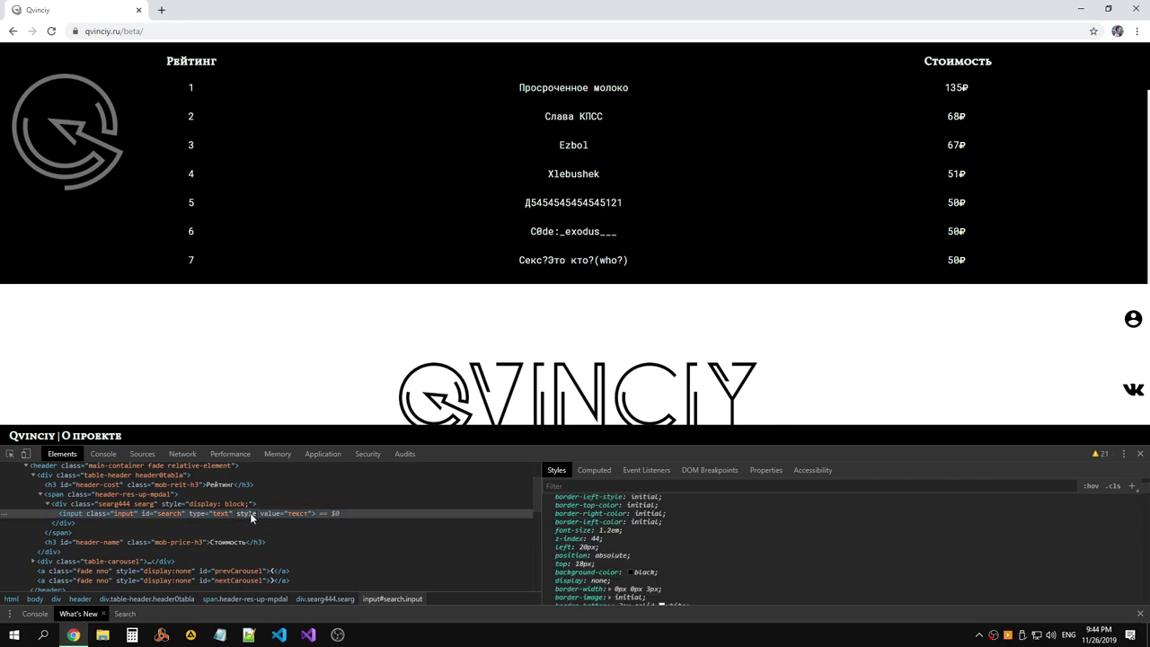
{"action": "type", "text": "=\"display: block;"}
{"action": "key", "text": "Return"}
{"action": "left_click", "coordinate": [245, 523]}
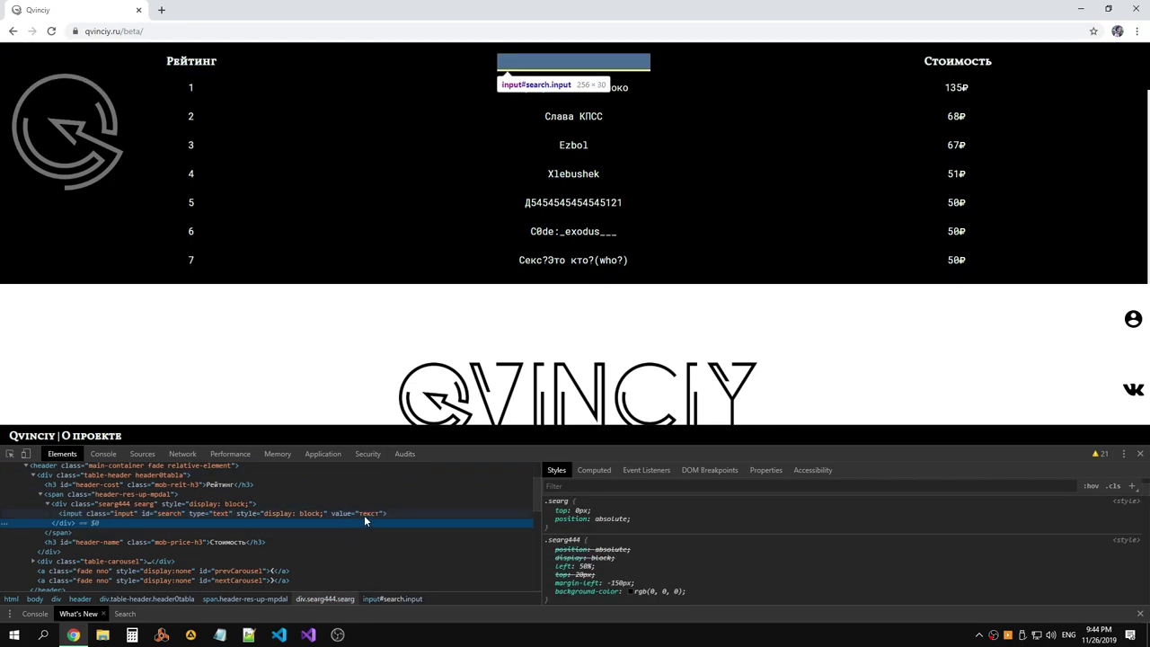
{"action": "left_click", "coordinate": [390, 514]}
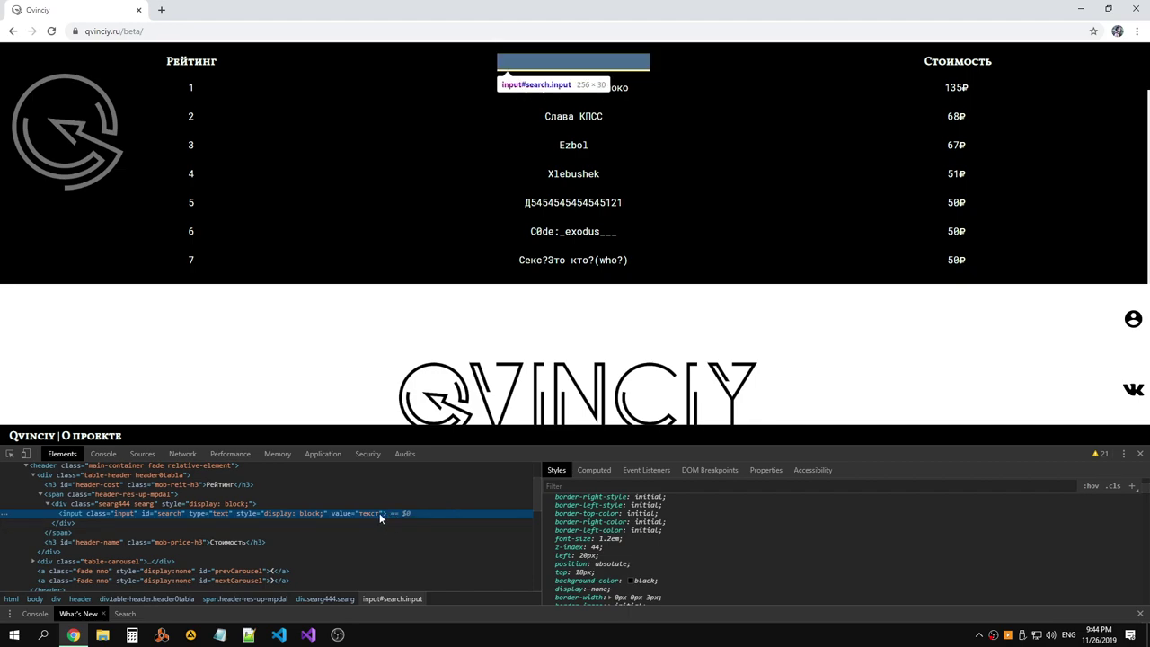
Change the search input's value attribute from текст to "The text".
{"action": "double_click", "coordinate": [375, 513]}
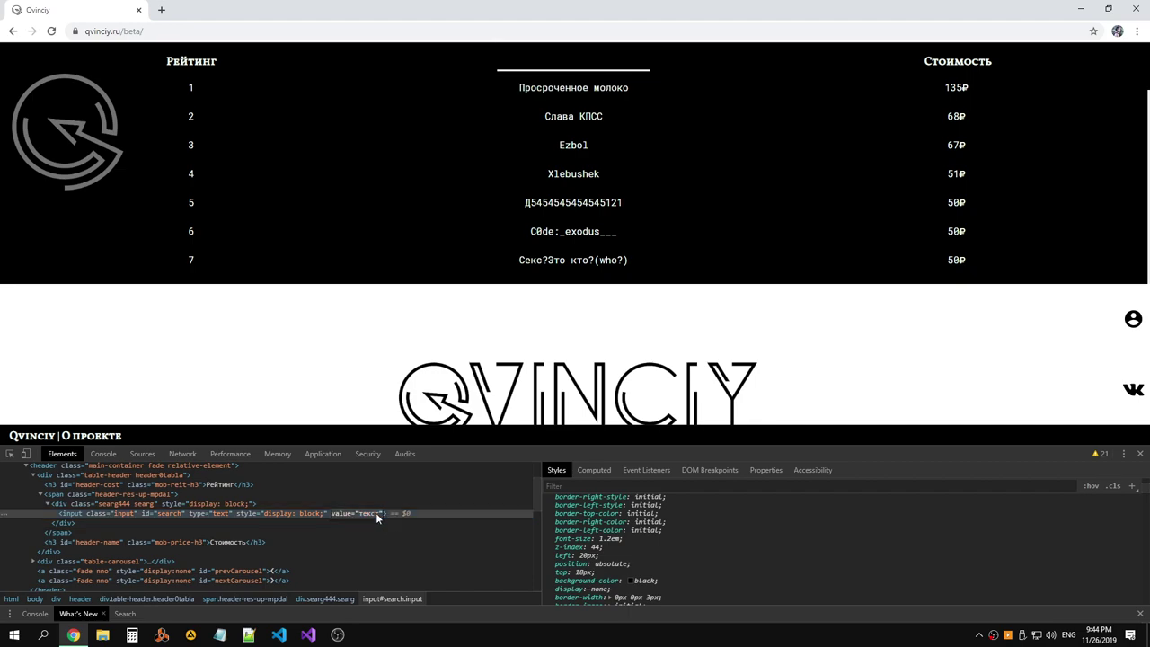
{"action": "type", "text": "fdfs"}
{"action": "key", "text": "Return"}
{"action": "double_click", "coordinate": [360, 513]}
{"action": "type", "text": "The test"}
{"action": "key", "text": "BackSpace"}
{"action": "key", "text": "BackSpace"}
{"action": "type", "text": "xt"}
{"action": "key", "text": "Return"}
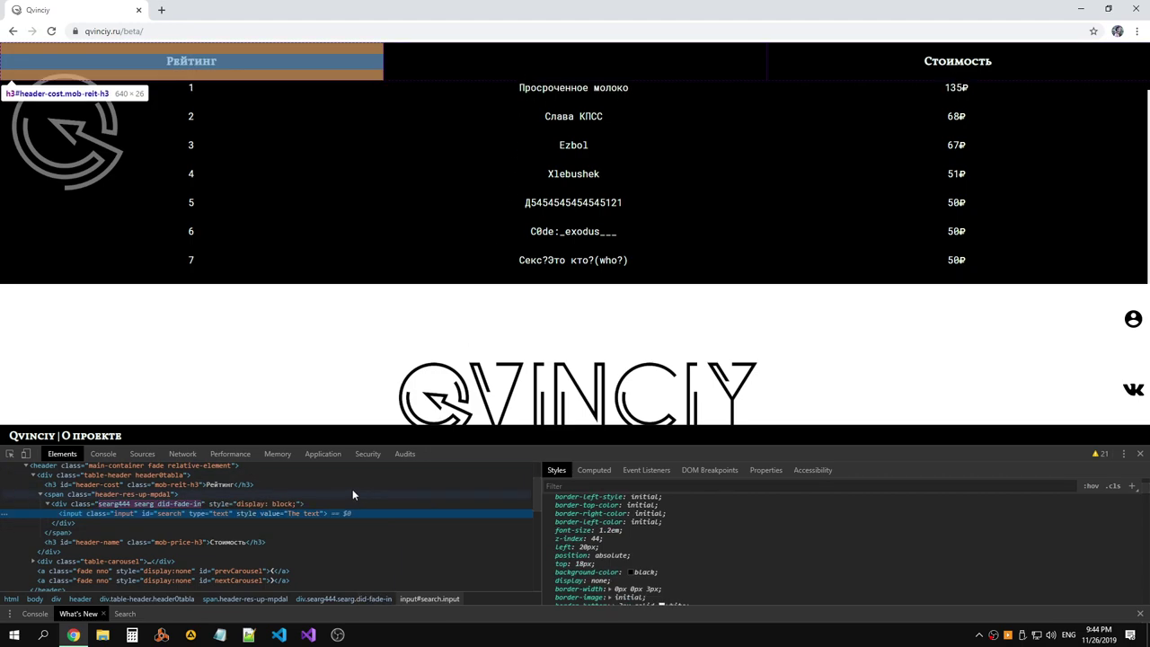
Reselect the search input and check its computed box model and style rules.
{"action": "left_click", "coordinate": [233, 502]}
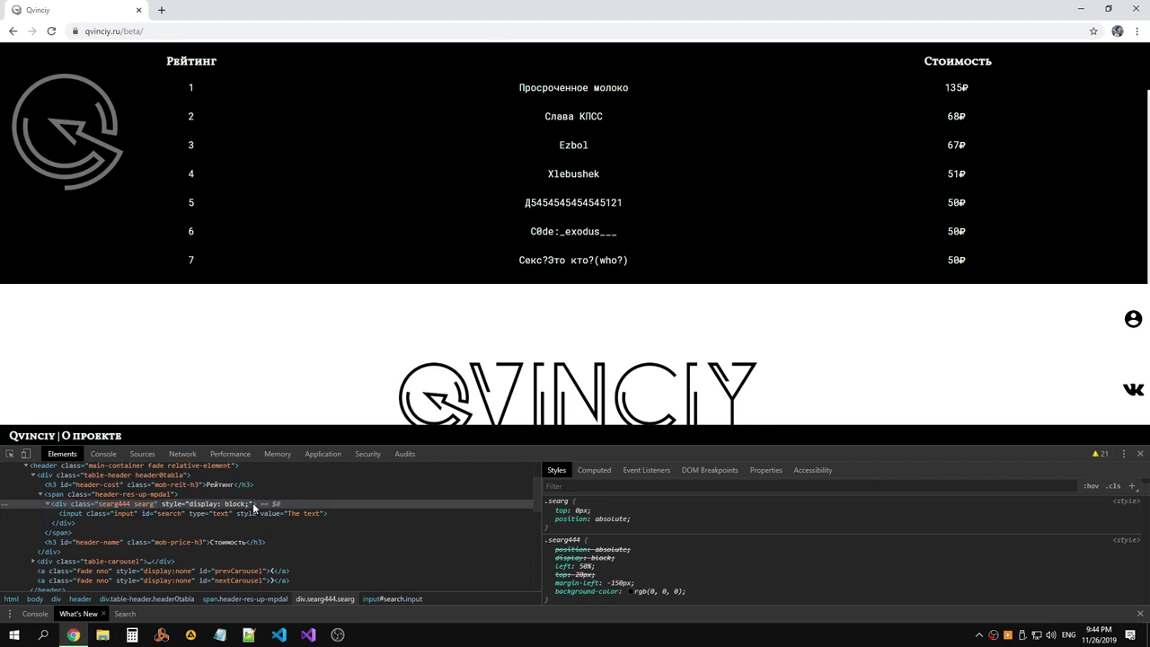
{"action": "left_click", "coordinate": [244, 514]}
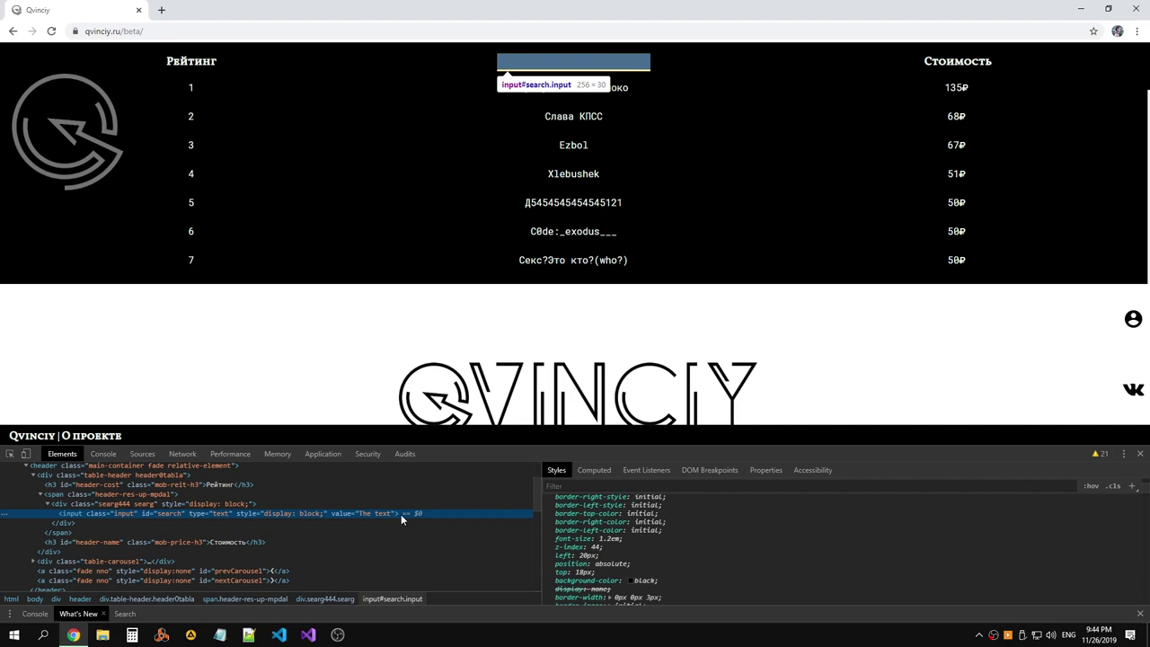
{"action": "left_click", "coordinate": [590, 470]}
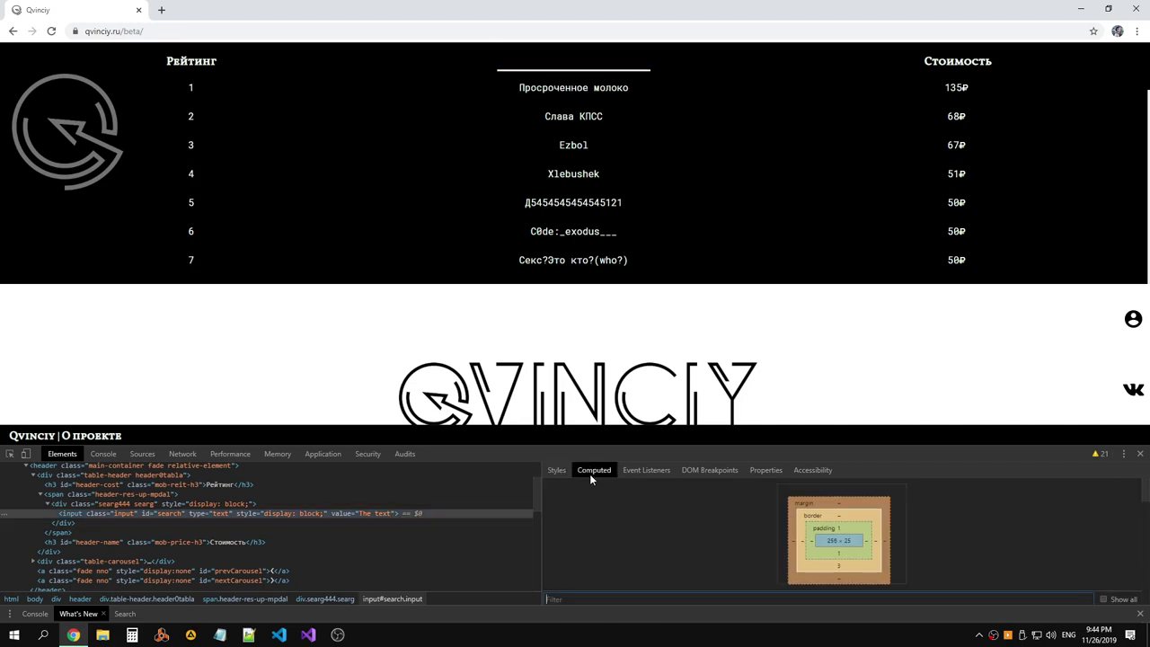
{"action": "left_click", "coordinate": [557, 470]}
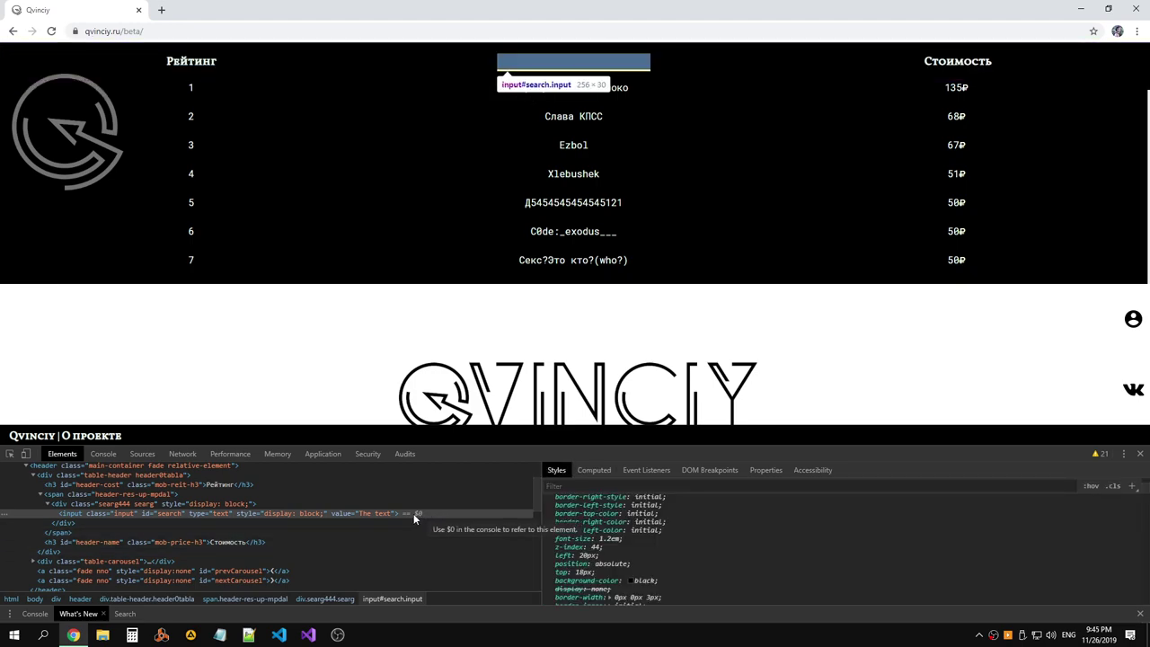
Copy the search input element and select the header span.
{"action": "right_click", "coordinate": [80, 513]}
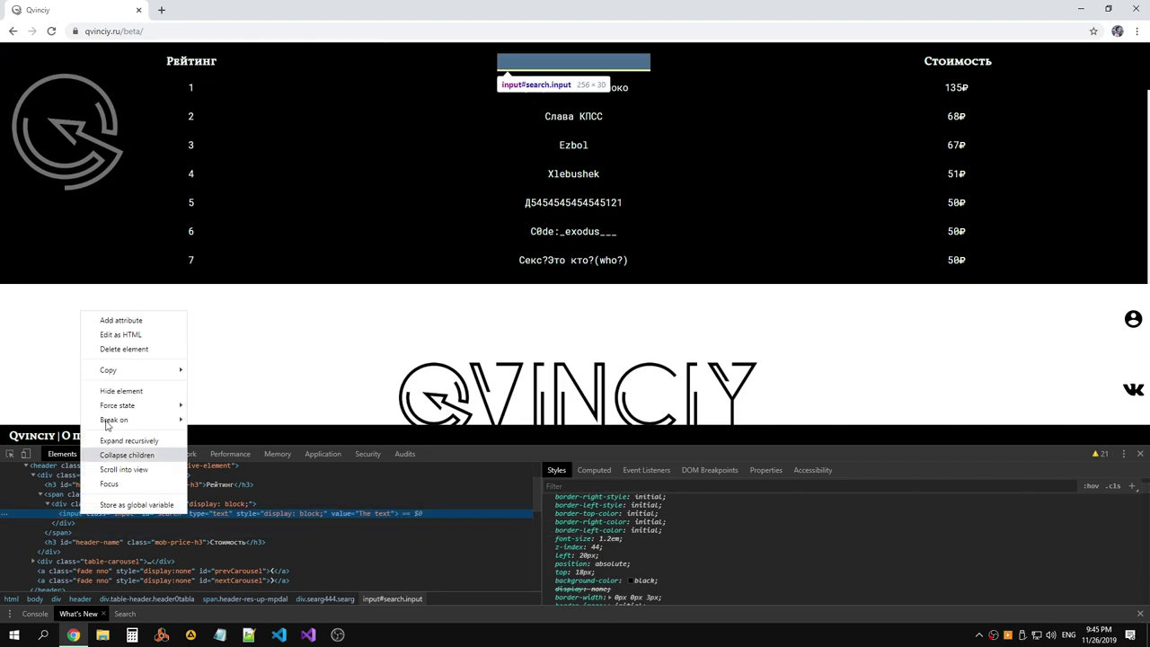
{"action": "mouse_move", "coordinate": [122, 372]}
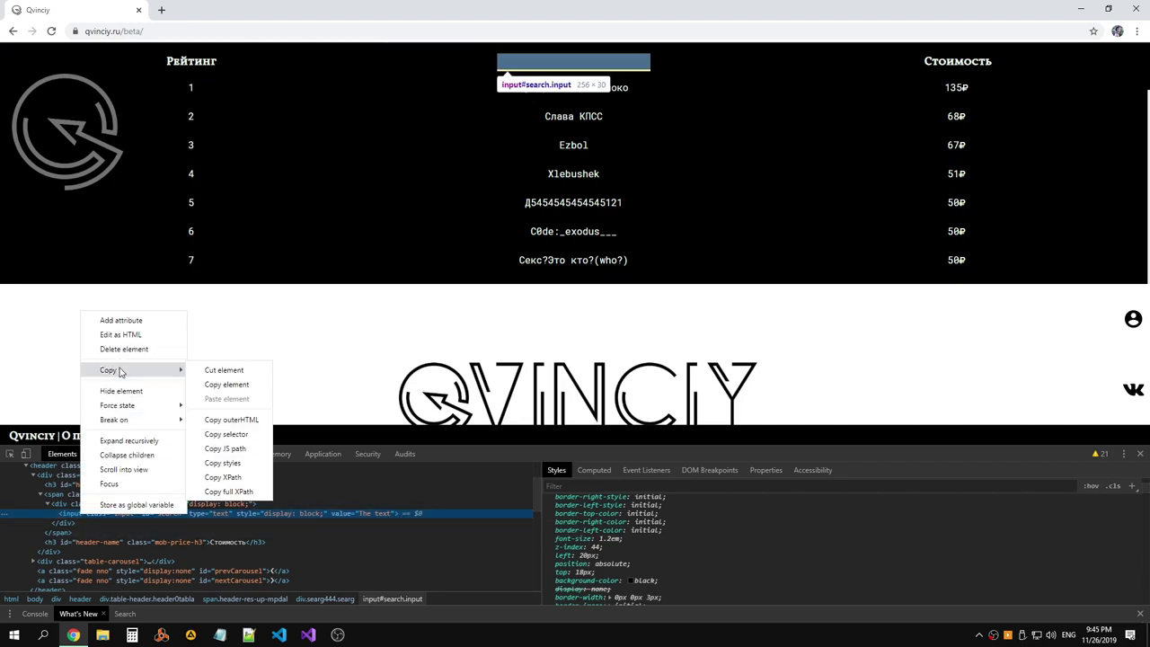
{"action": "left_click", "coordinate": [239, 385]}
{"action": "left_click", "coordinate": [79, 523]}
{"action": "left_click", "coordinate": [61, 529]}
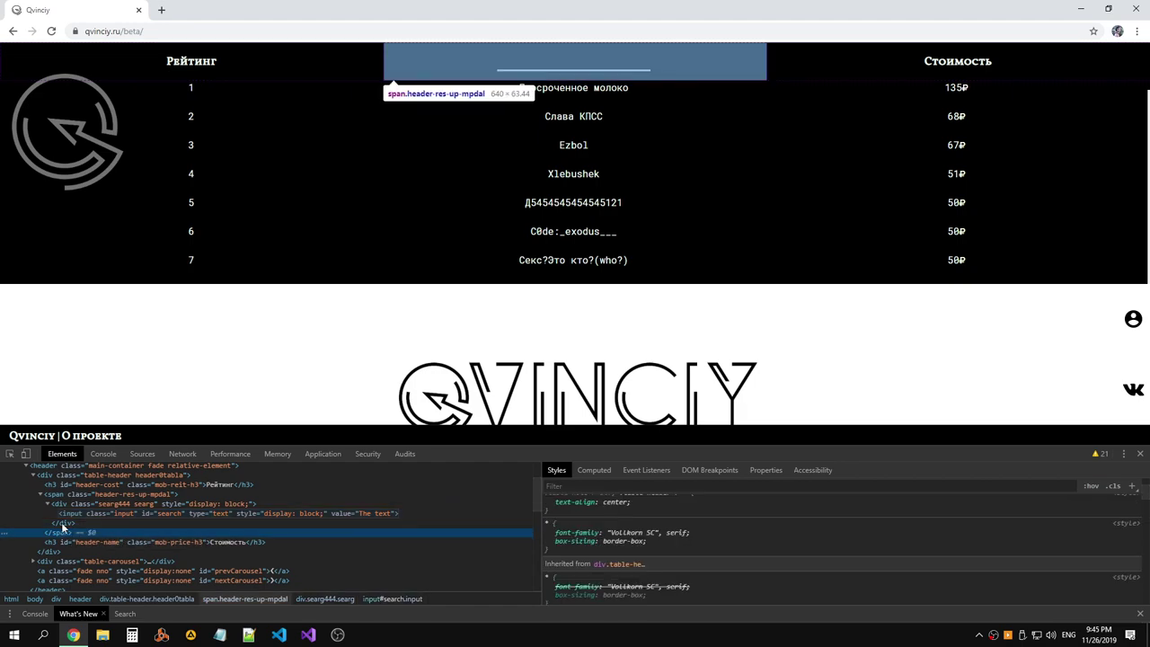
{"action": "left_click", "coordinate": [67, 494]}
{"action": "right_click", "coordinate": [68, 494]}
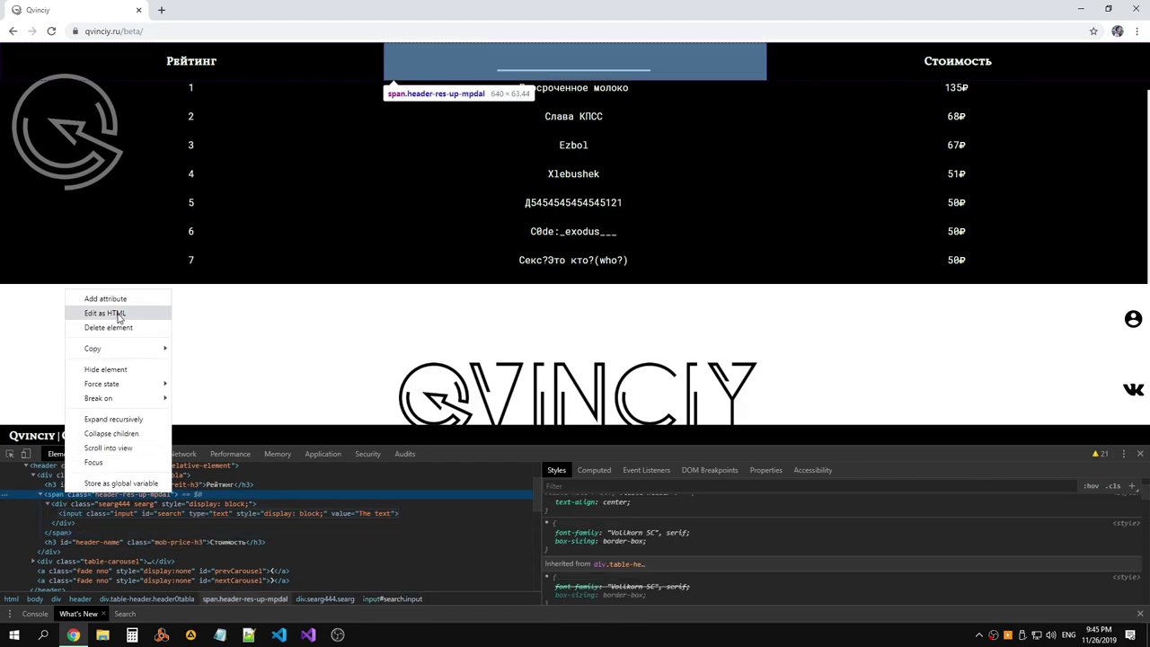
{"action": "right_click", "coordinate": [50, 496]}
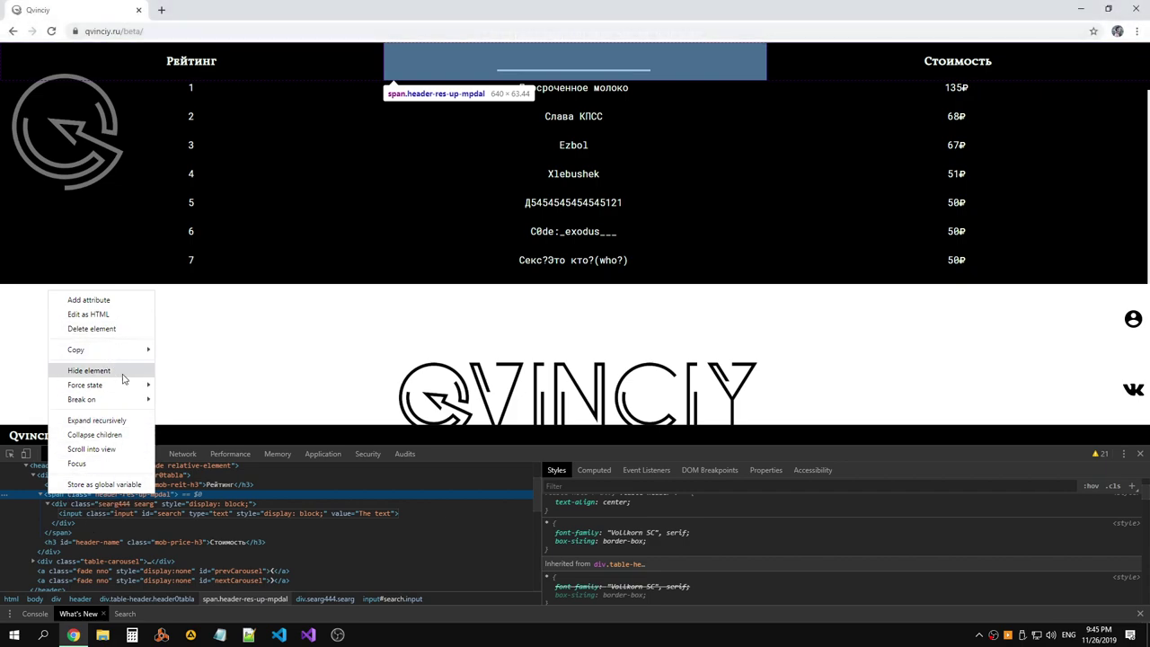
{"action": "mouse_move", "coordinate": [125, 398]}
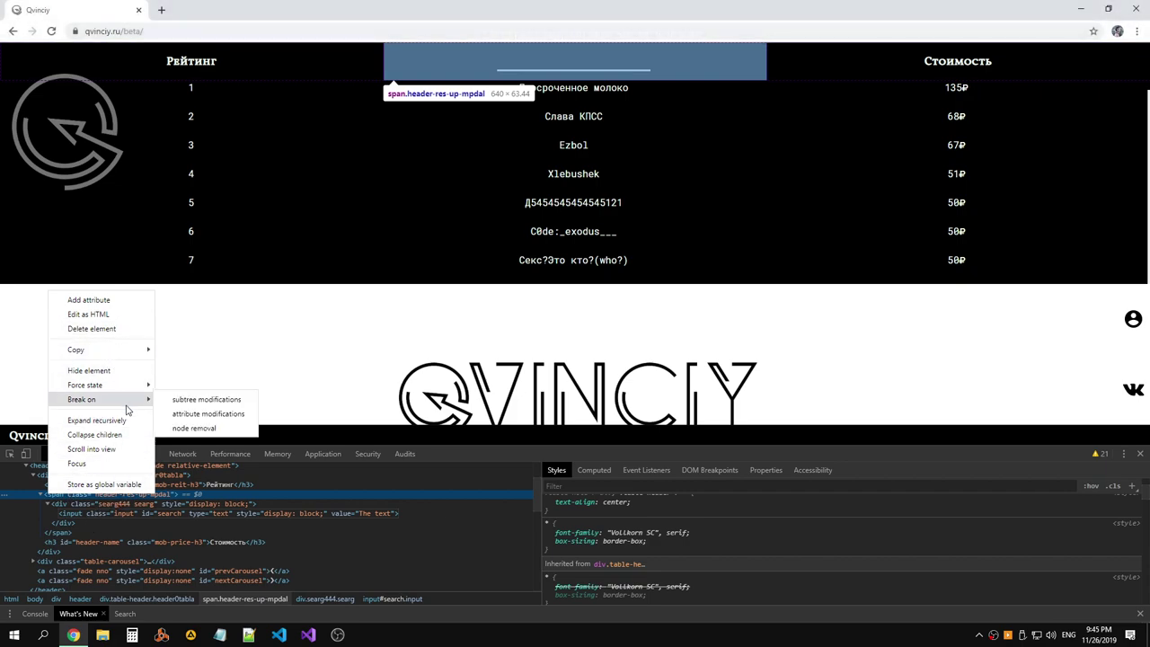
{"action": "left_click", "coordinate": [76, 512]}
{"action": "right_click", "coordinate": [63, 510]}
{"action": "left_click", "coordinate": [59, 494]}
{"action": "right_click", "coordinate": [60, 493]}
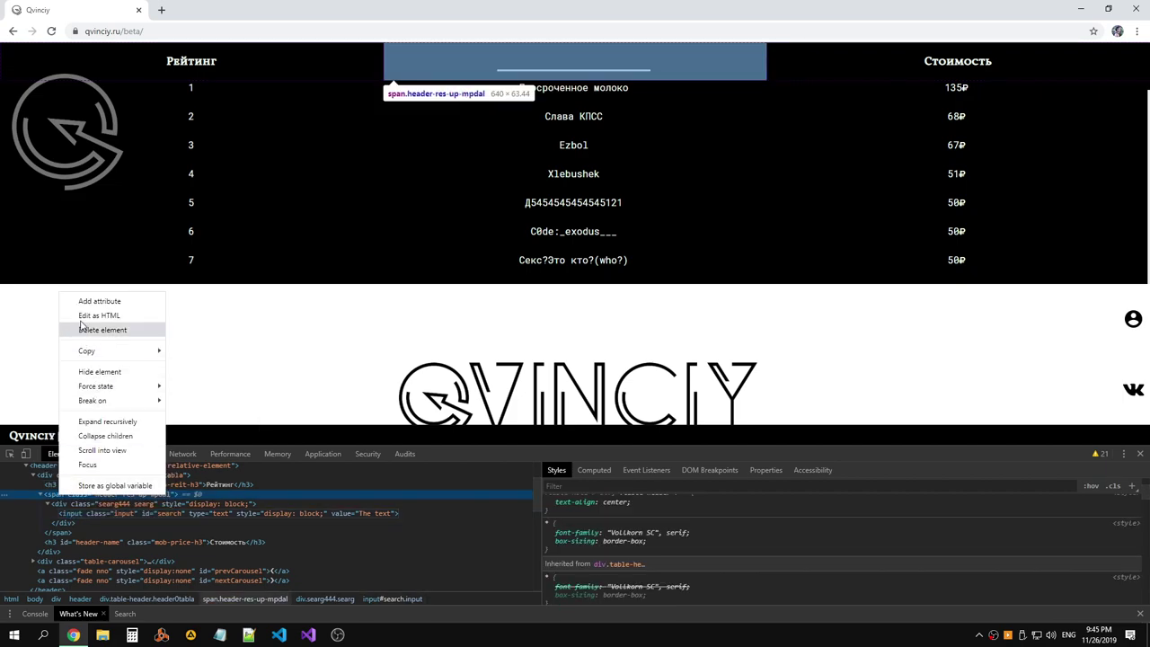
In the span's HTML, duplicate the input line right after the opening <span> tag.
{"action": "left_click", "coordinate": [85, 315]}
{"action": "left_click_drag", "start_coordinate": [469, 522], "coordinate": [123, 522]}
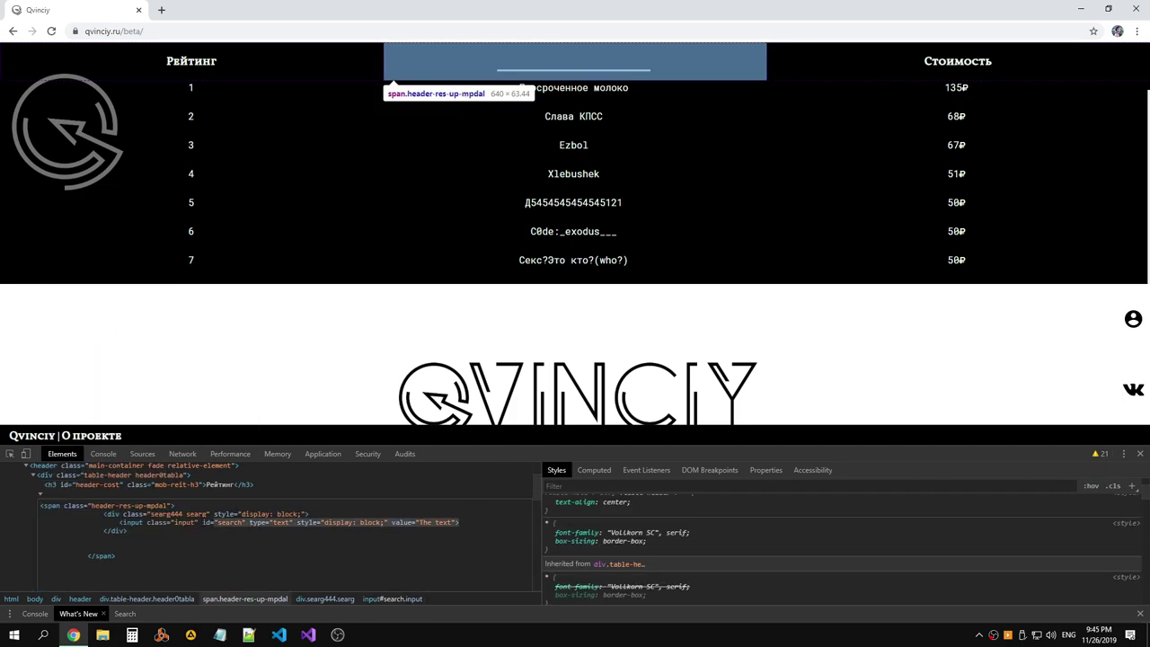
{"action": "key", "text": "ctrl+c"}
{"action": "left_click", "coordinate": [191, 500]}
{"action": "key", "text": "Return"}
{"action": "key", "text": "ctrl+v"}
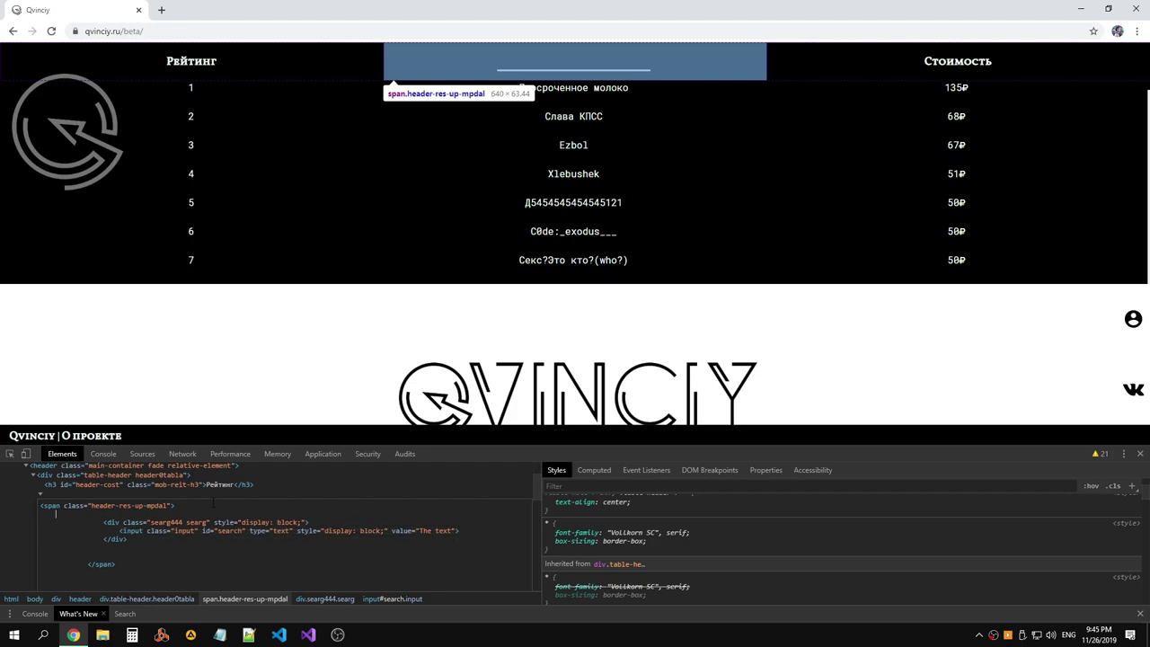
{"action": "left_click", "coordinate": [277, 490]}
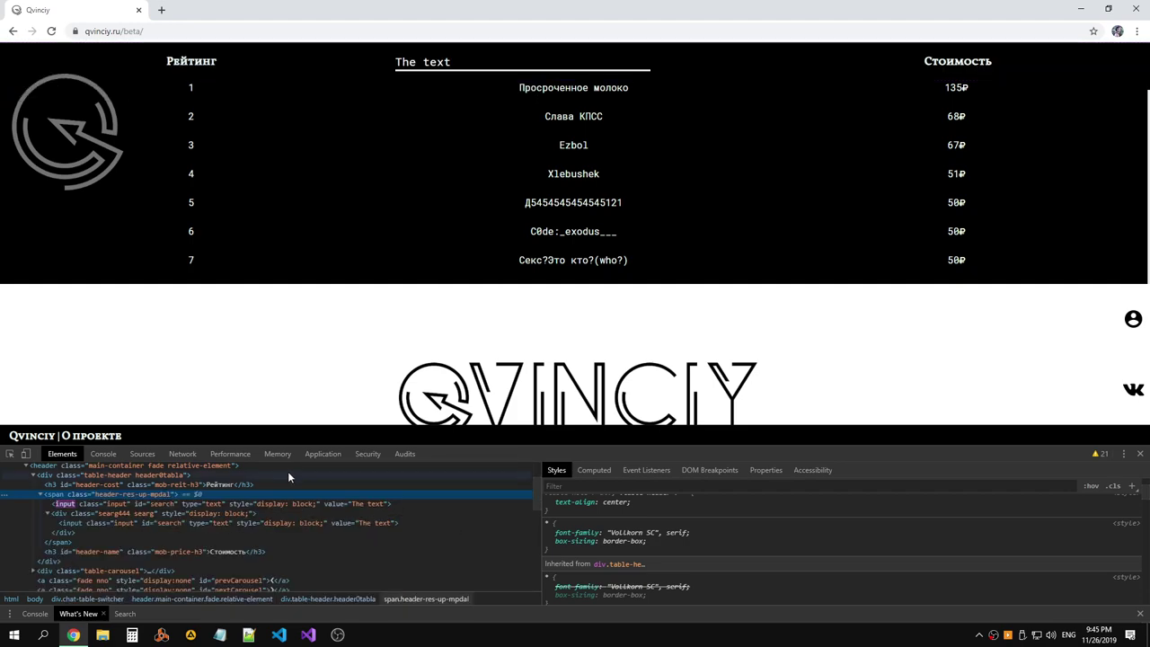
Select the inner search input and view its computed styles.
{"action": "left_click", "coordinate": [325, 522]}
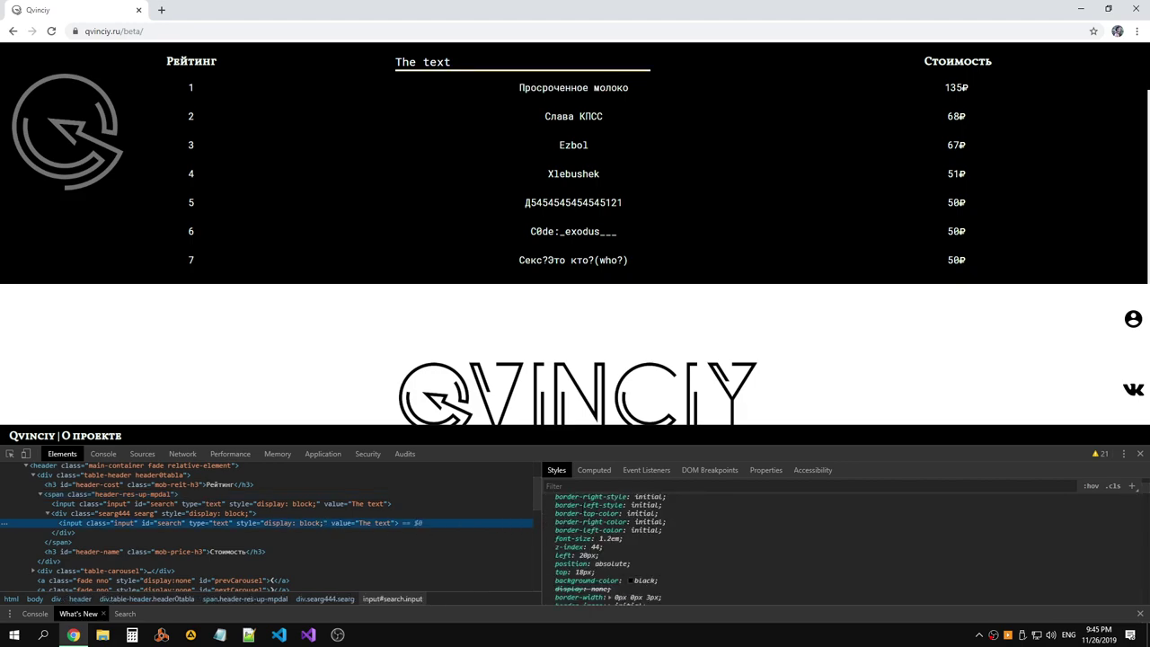
{"action": "left_click", "coordinate": [594, 470]}
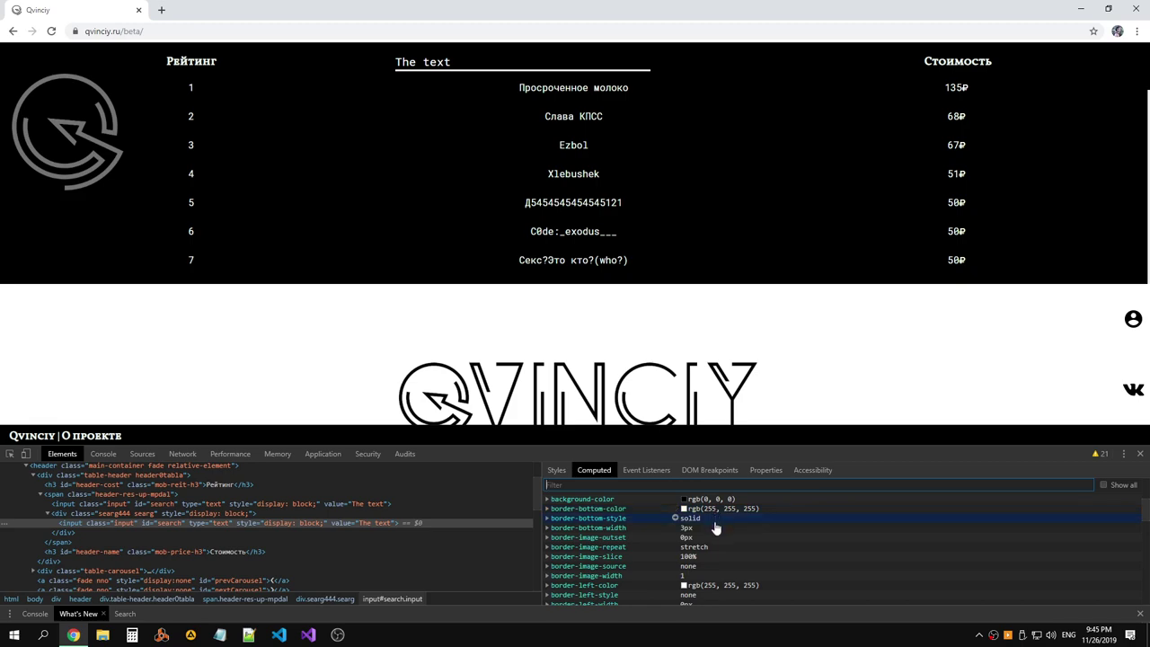
{"action": "scroll", "coordinate": [714, 559], "scroll_direction": "down", "scroll_amount": 3}
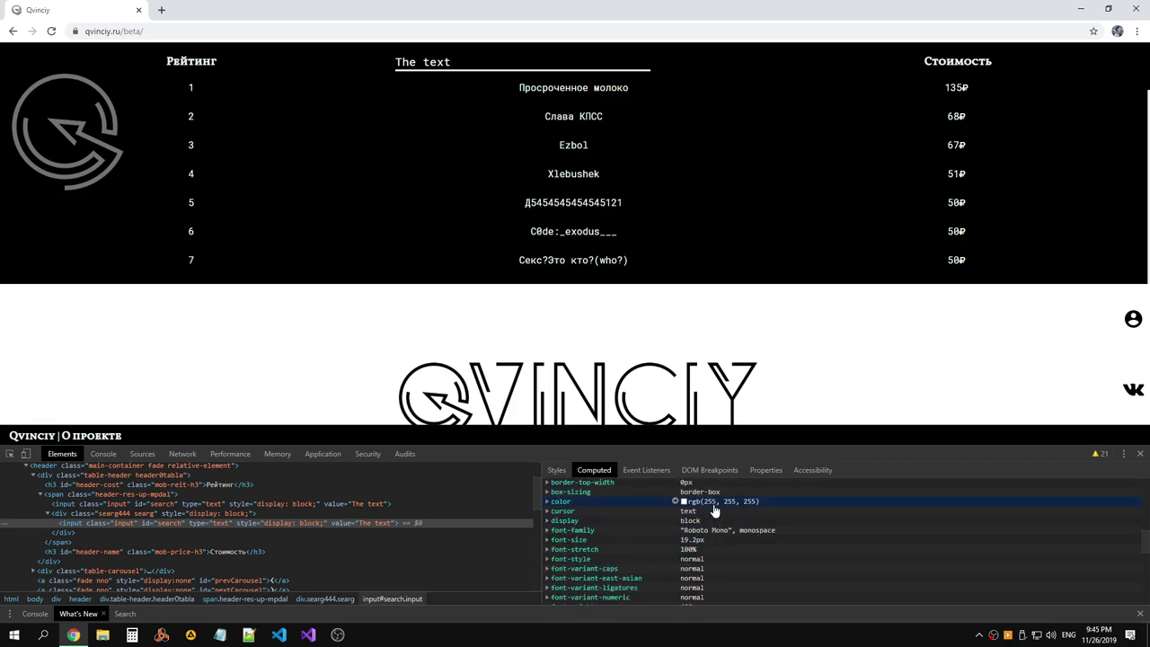
Select the inner search input and scroll through its computed properties.
{"action": "left_click", "coordinate": [274, 504]}
{"action": "scroll", "coordinate": [759, 550], "scroll_direction": "up", "scroll_amount": 5}
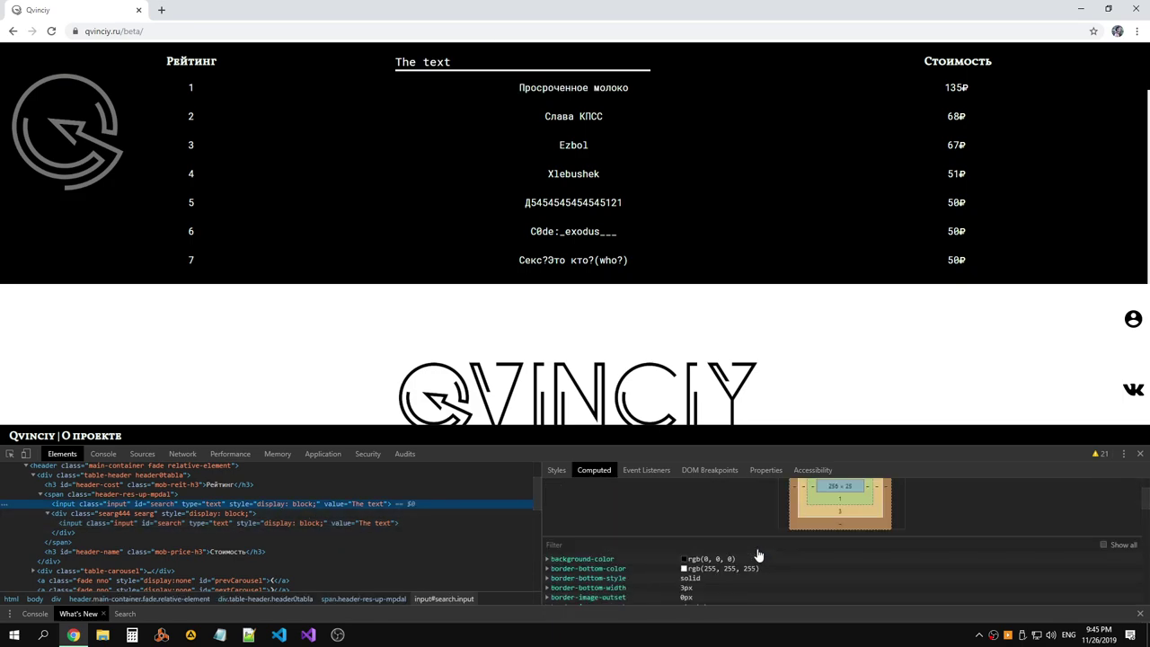
{"action": "scroll", "coordinate": [759, 550], "scroll_direction": "down", "scroll_amount": 3}
{"action": "left_click", "coordinate": [200, 520]}
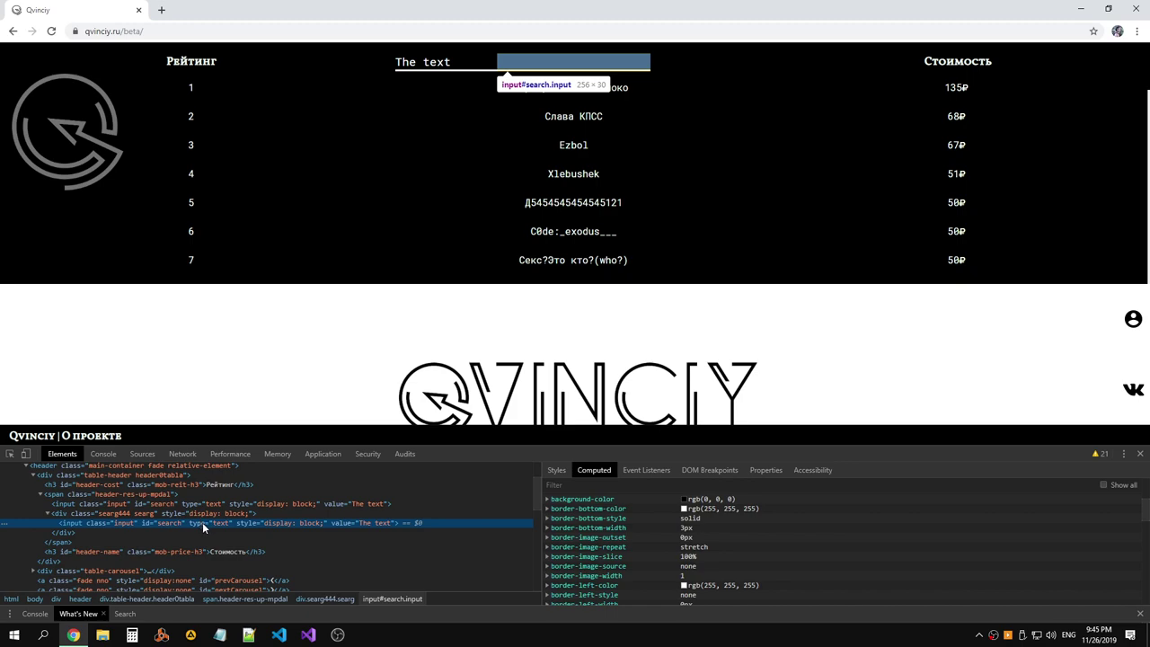
{"action": "scroll", "coordinate": [732, 530], "scroll_direction": "down", "scroll_amount": 2}
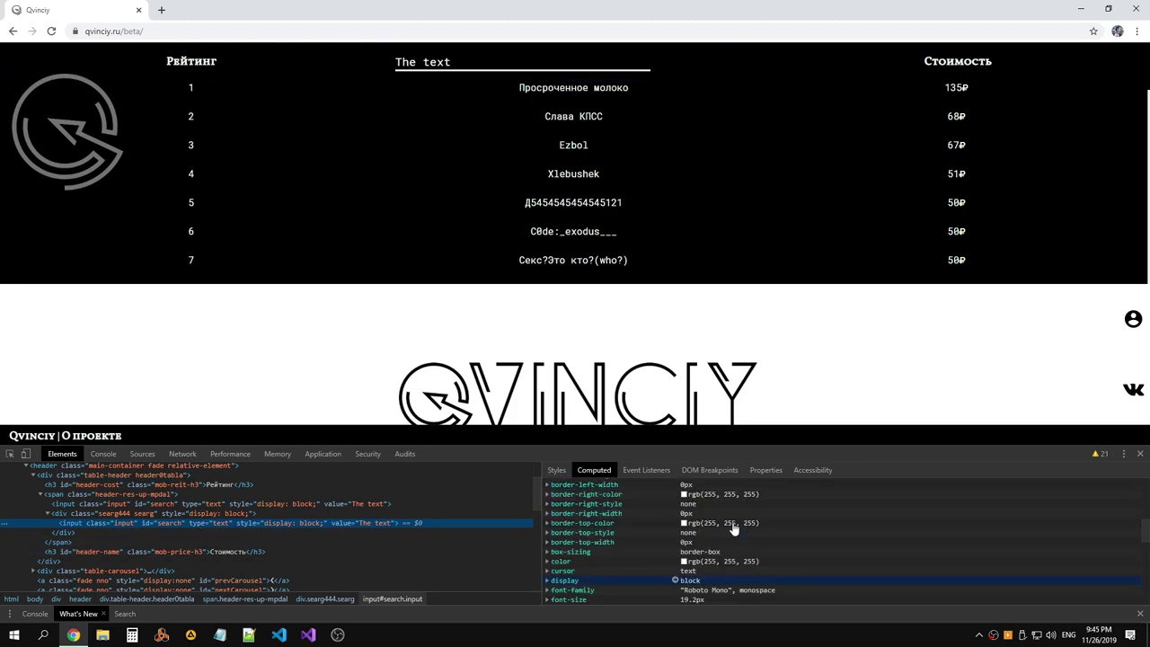
{"action": "scroll", "coordinate": [728, 526], "scroll_direction": "down", "scroll_amount": 1}
{"action": "scroll", "coordinate": [687, 507], "scroll_direction": "up", "scroll_amount": 3}
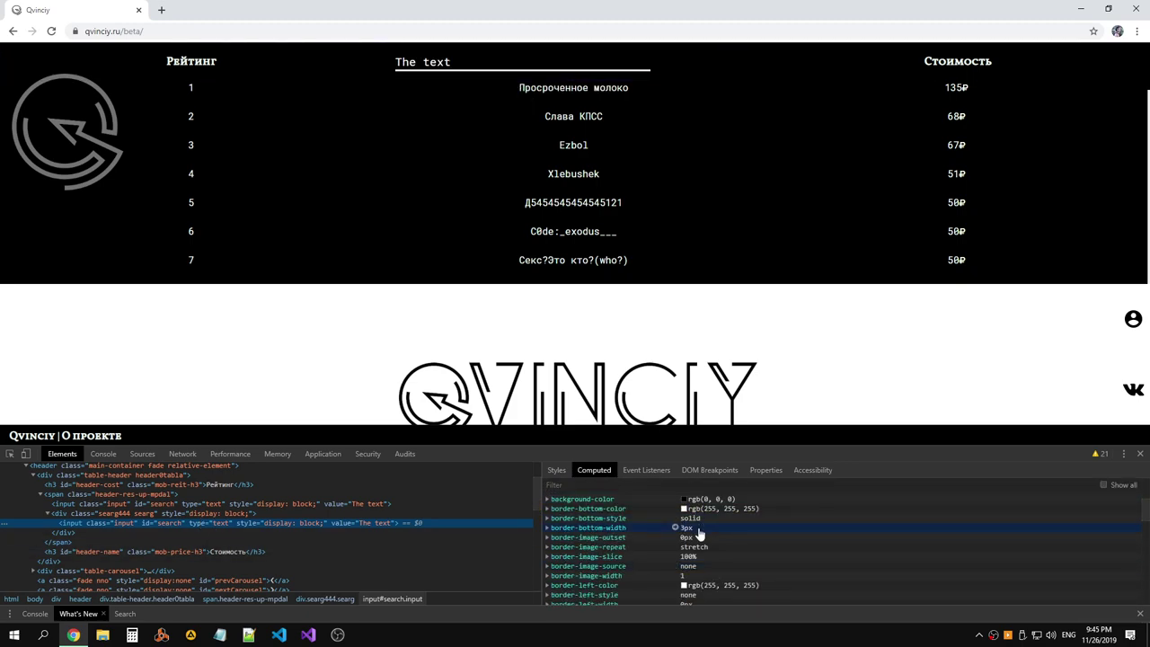
{"action": "scroll", "coordinate": [700, 533], "scroll_direction": "down", "scroll_amount": 1}
{"action": "scroll", "coordinate": [705, 539], "scroll_direction": "down", "scroll_amount": 1}
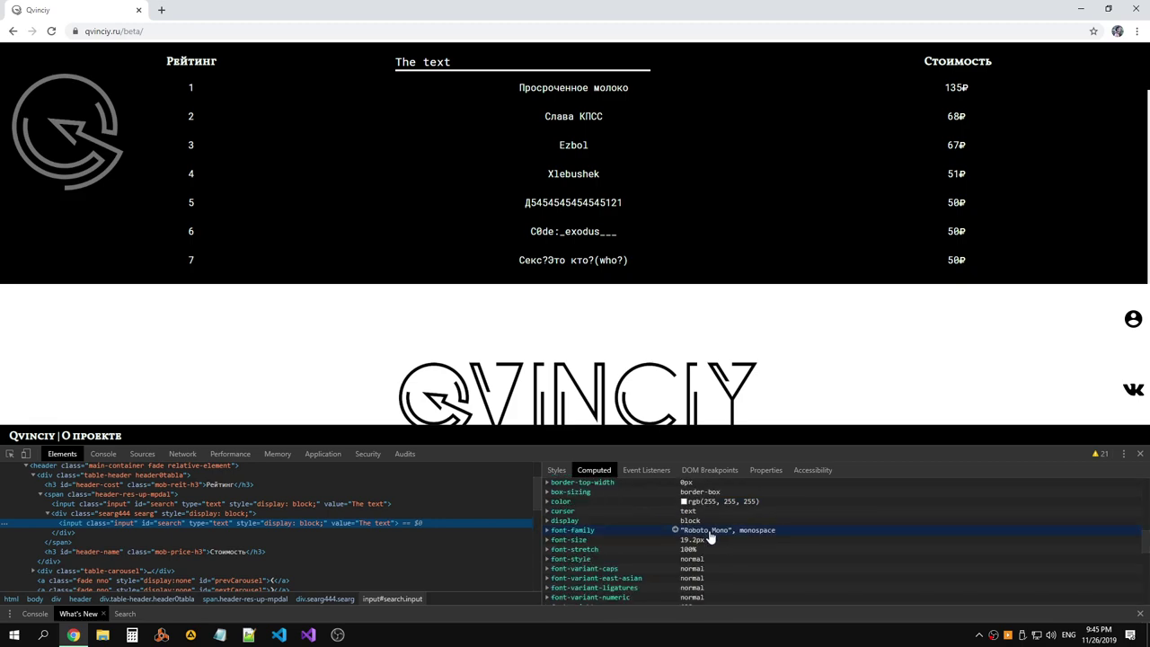
{"action": "scroll", "coordinate": [713, 546], "scroll_direction": "down", "scroll_amount": 1}
{"action": "scroll", "coordinate": [713, 546], "scroll_direction": "down", "scroll_amount": 1}
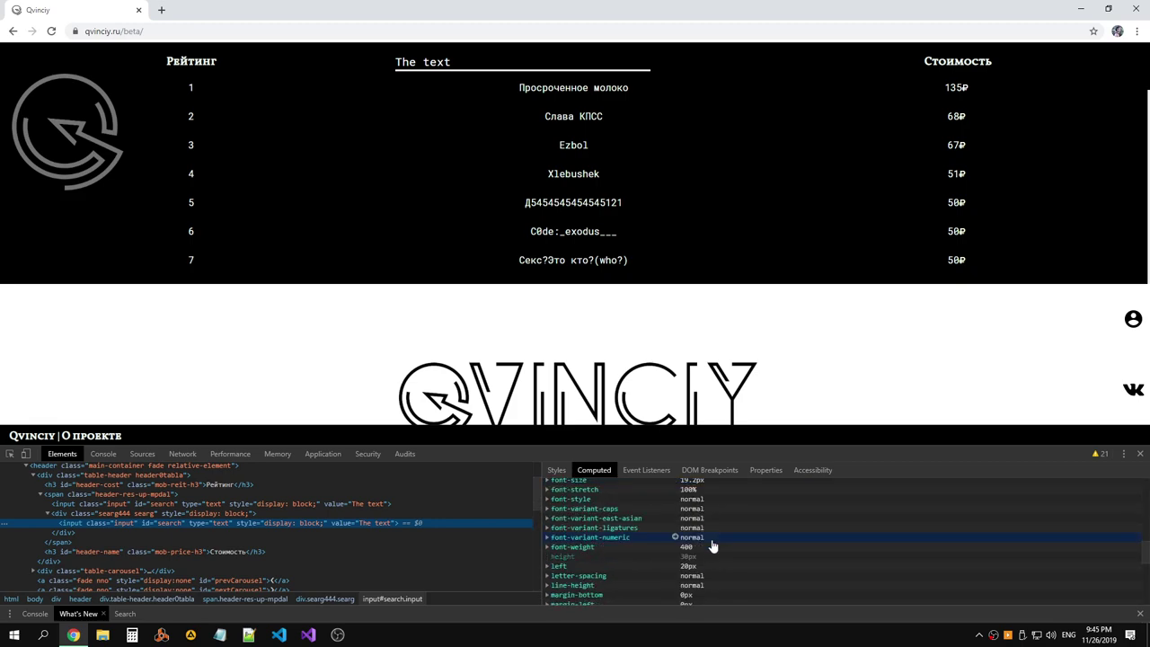
{"action": "scroll", "coordinate": [710, 568], "scroll_direction": "down", "scroll_amount": 1}
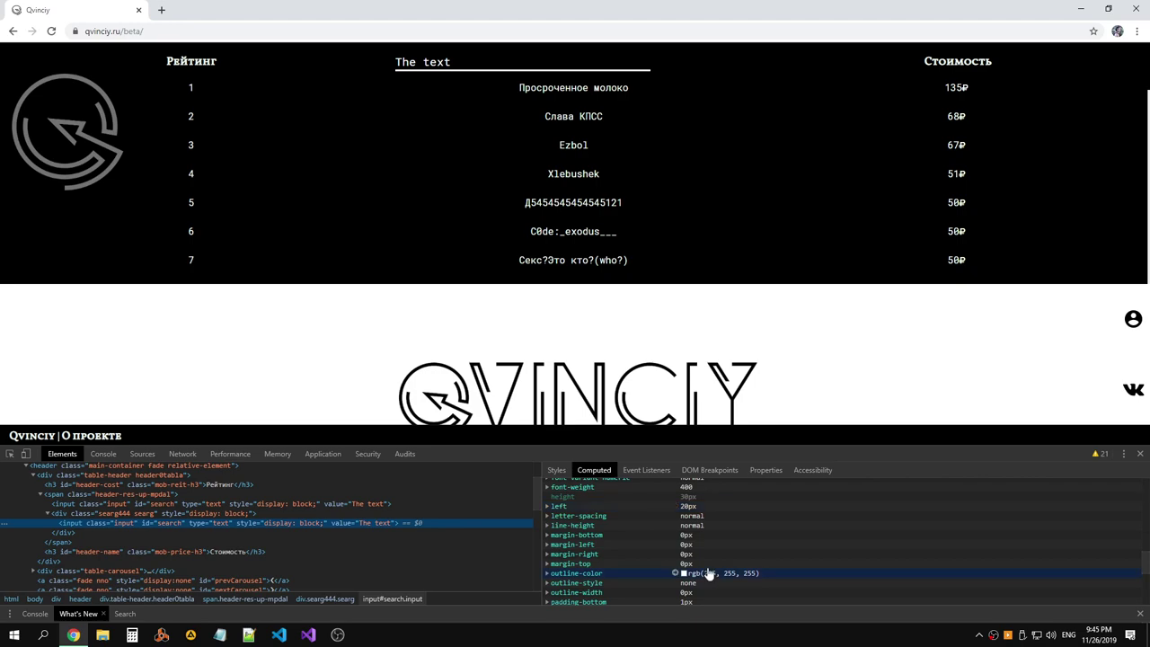
Check which rule sets the left property, then return to the 256 × 25 box model.
{"action": "left_click", "coordinate": [692, 507]}
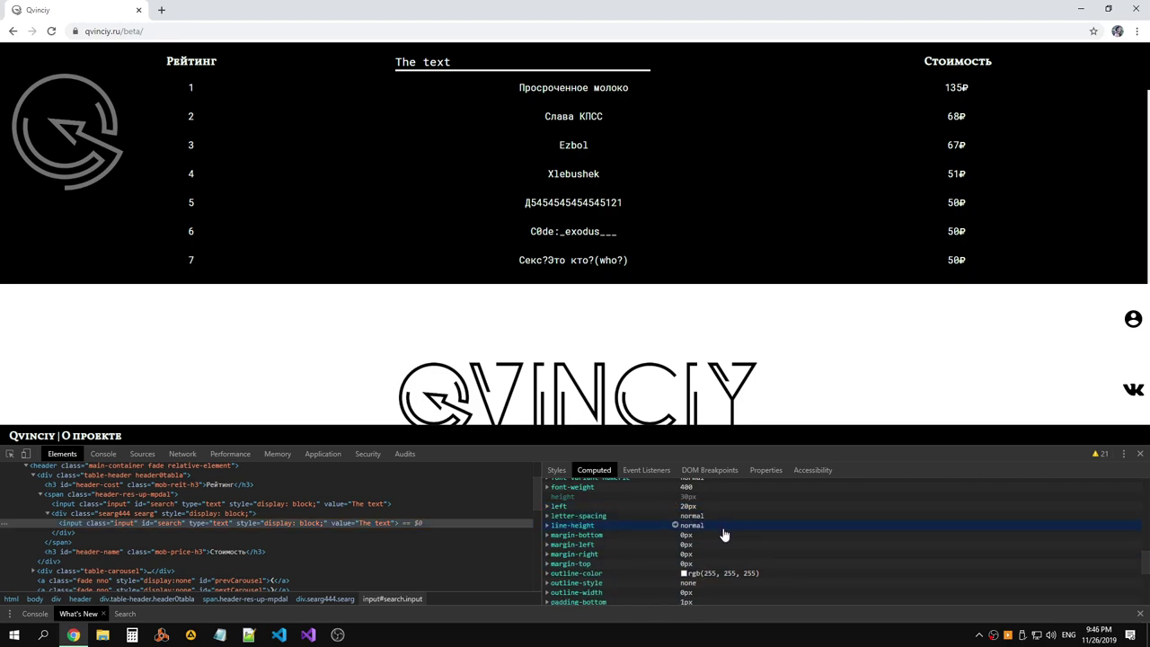
{"action": "scroll", "coordinate": [713, 567], "scroll_direction": "down", "scroll_amount": 1}
{"action": "scroll", "coordinate": [710, 549], "scroll_direction": "down", "scroll_amount": 1}
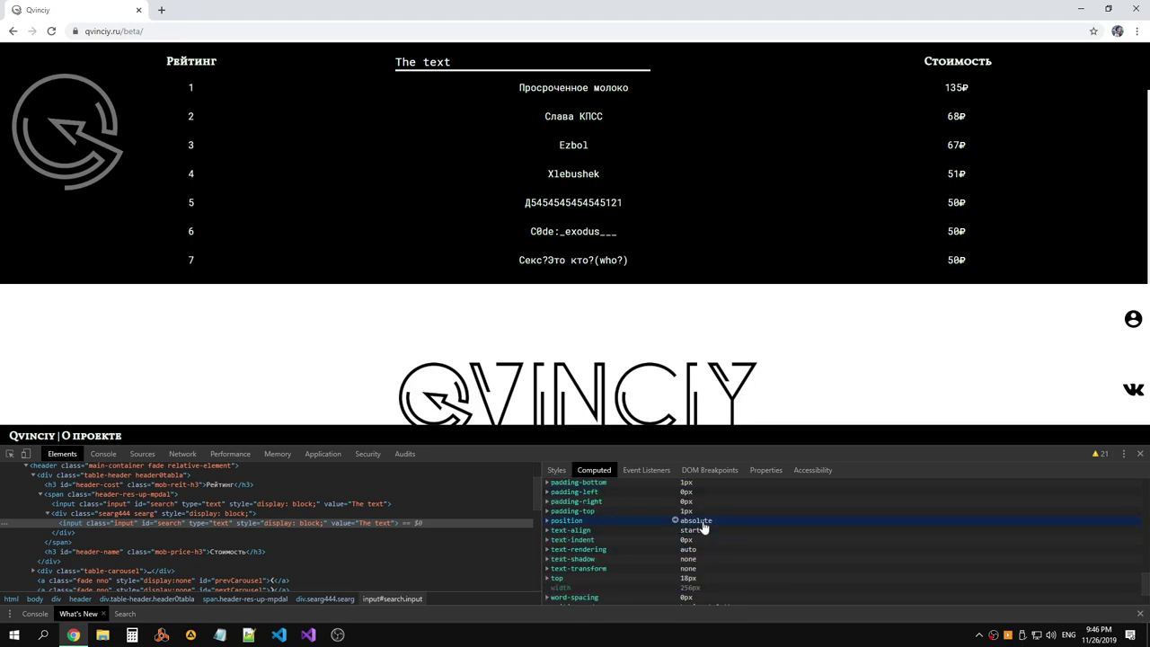
{"action": "scroll", "coordinate": [703, 527], "scroll_direction": "down", "scroll_amount": 1}
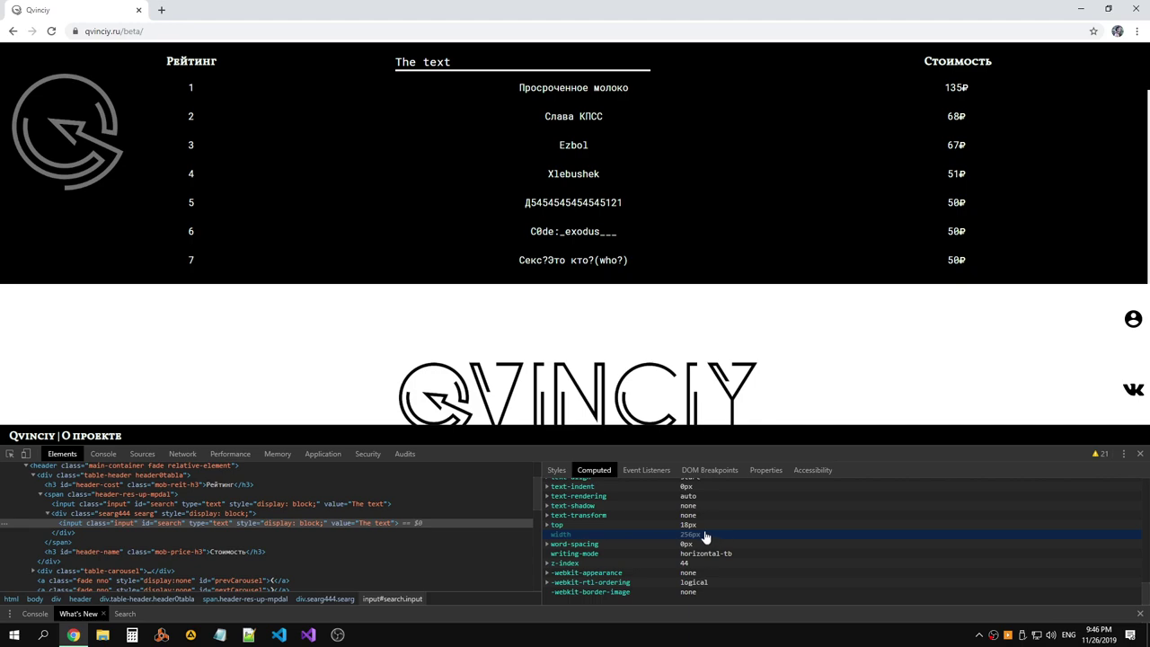
{"action": "scroll", "coordinate": [633, 526], "scroll_direction": "up", "scroll_amount": 2}
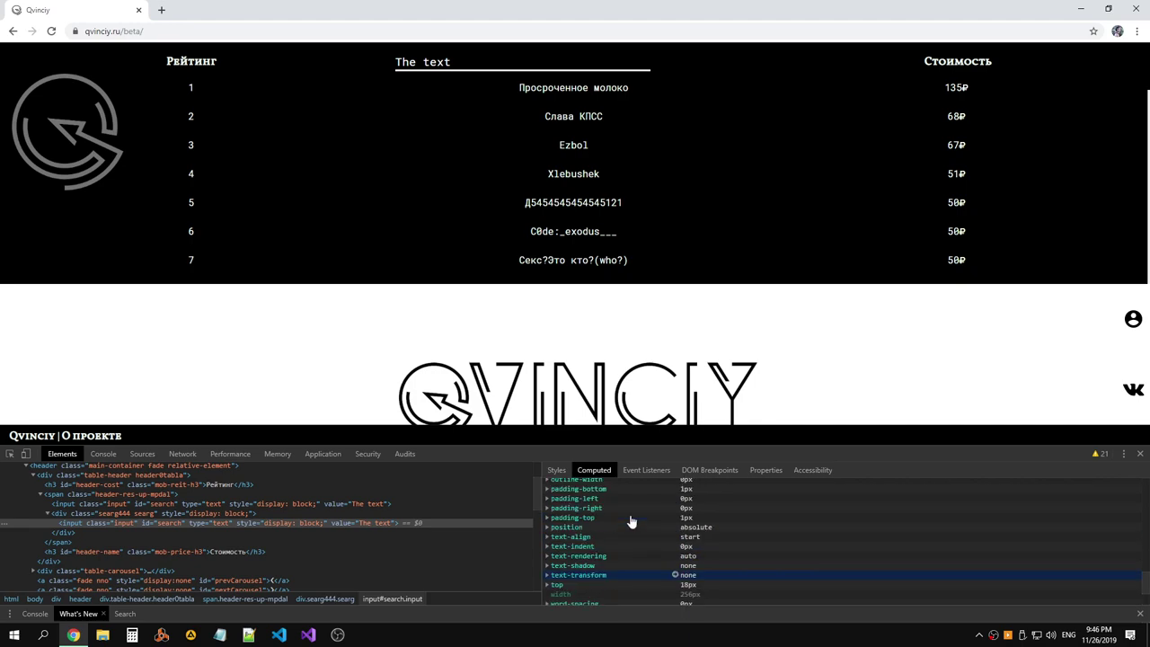
{"action": "scroll", "coordinate": [631, 546], "scroll_direction": "up", "scroll_amount": 1}
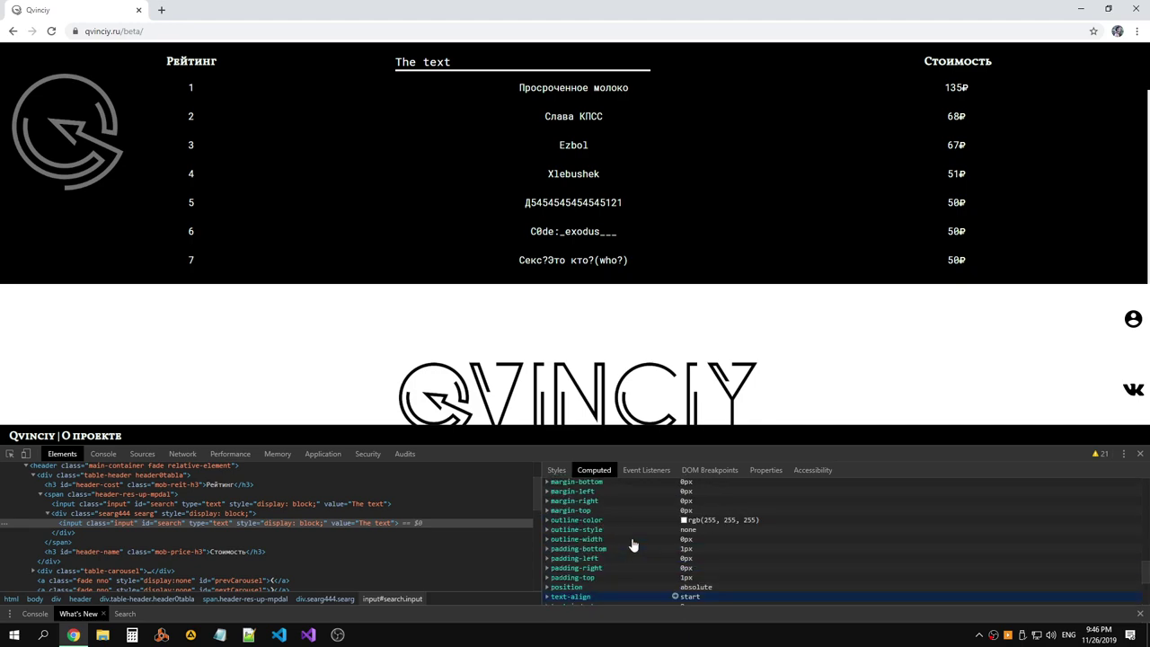
{"action": "scroll", "coordinate": [632, 545], "scroll_direction": "up", "scroll_amount": 1}
{"action": "scroll", "coordinate": [632, 543], "scroll_direction": "up", "scroll_amount": 1}
{"action": "scroll", "coordinate": [633, 545], "scroll_direction": "up", "scroll_amount": 2}
{"action": "scroll", "coordinate": [632, 544], "scroll_direction": "up", "scroll_amount": 2}
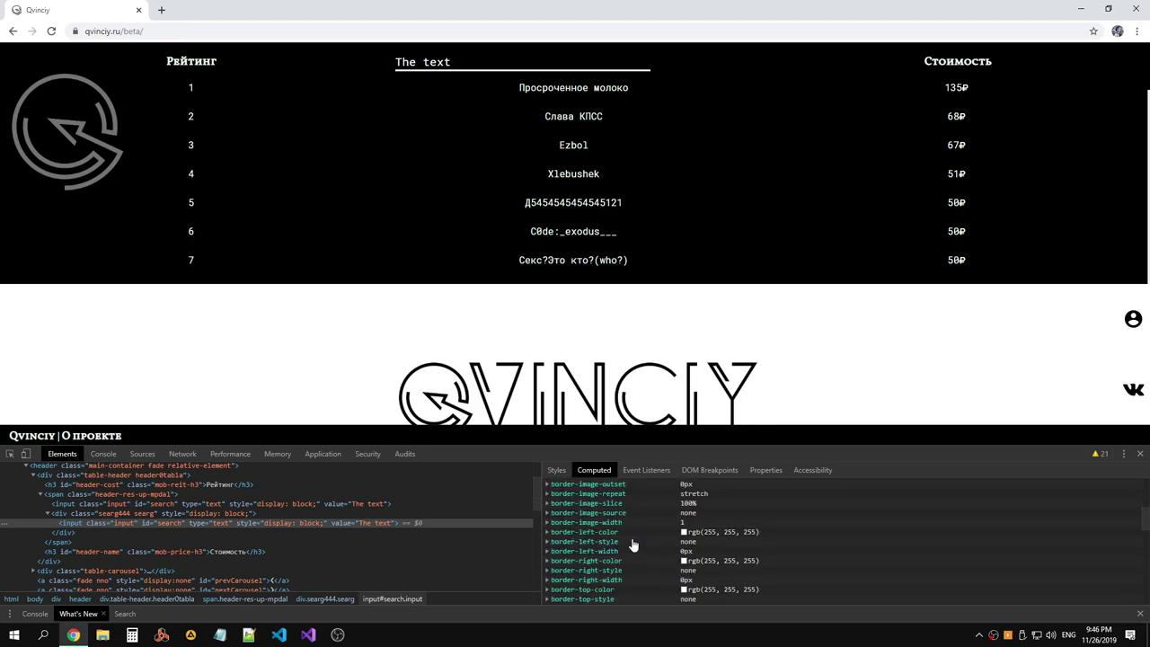
{"action": "scroll", "coordinate": [633, 544], "scroll_direction": "up", "scroll_amount": 2}
{"action": "scroll", "coordinate": [632, 544], "scroll_direction": "up", "scroll_amount": 2}
{"action": "scroll", "coordinate": [633, 543], "scroll_direction": "up", "scroll_amount": 1}
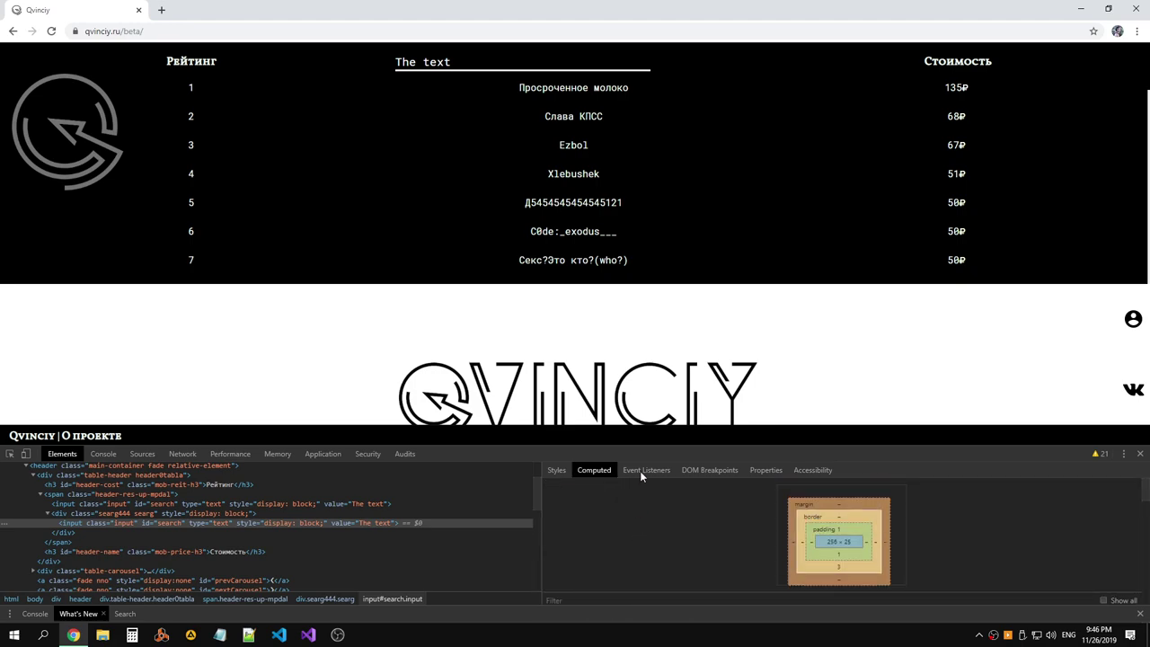
Switch to Styles and review the original header search input's rules.
{"action": "left_click", "coordinate": [558, 475]}
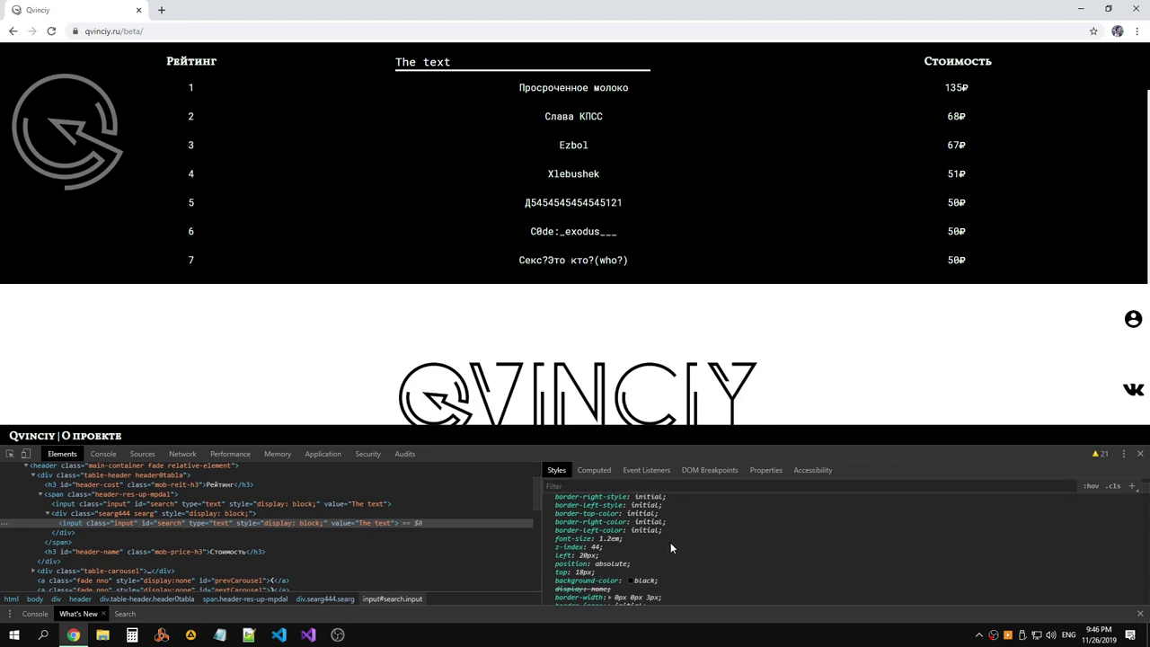
{"action": "scroll", "coordinate": [670, 541], "scroll_direction": "up", "scroll_amount": 2}
{"action": "scroll", "coordinate": [615, 521], "scroll_direction": "down", "scroll_amount": 2}
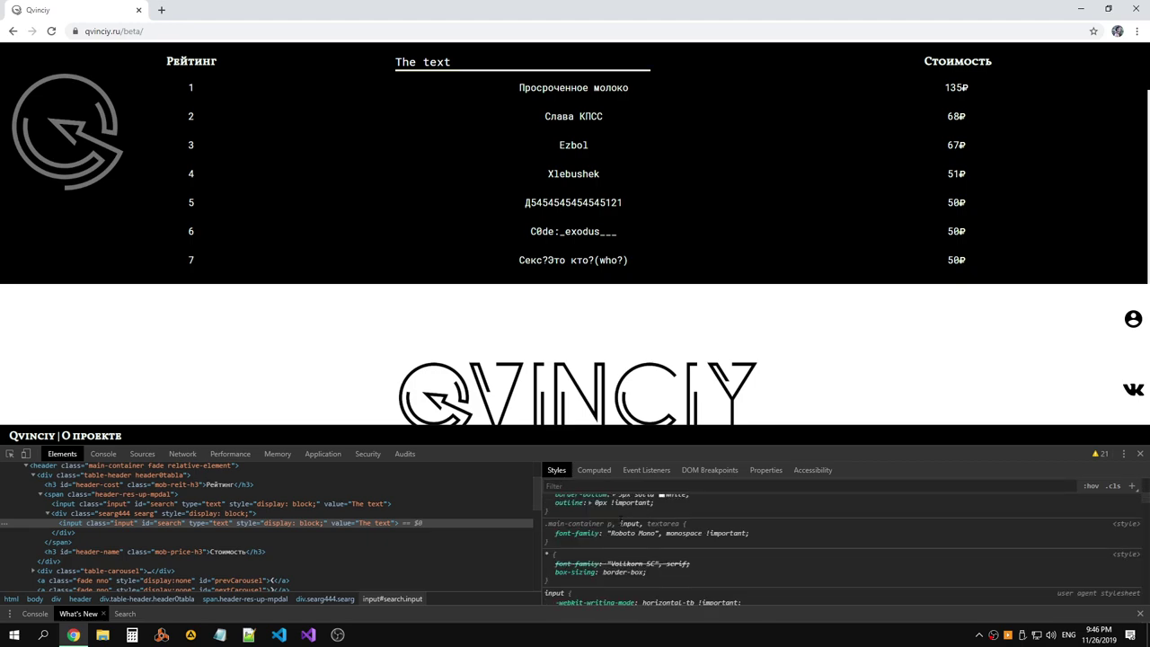
{"action": "scroll", "coordinate": [616, 521], "scroll_direction": "down", "scroll_amount": 2}
{"action": "scroll", "coordinate": [615, 521], "scroll_direction": "down", "scroll_amount": 2}
{"action": "scroll", "coordinate": [626, 520], "scroll_direction": "down", "scroll_amount": 2}
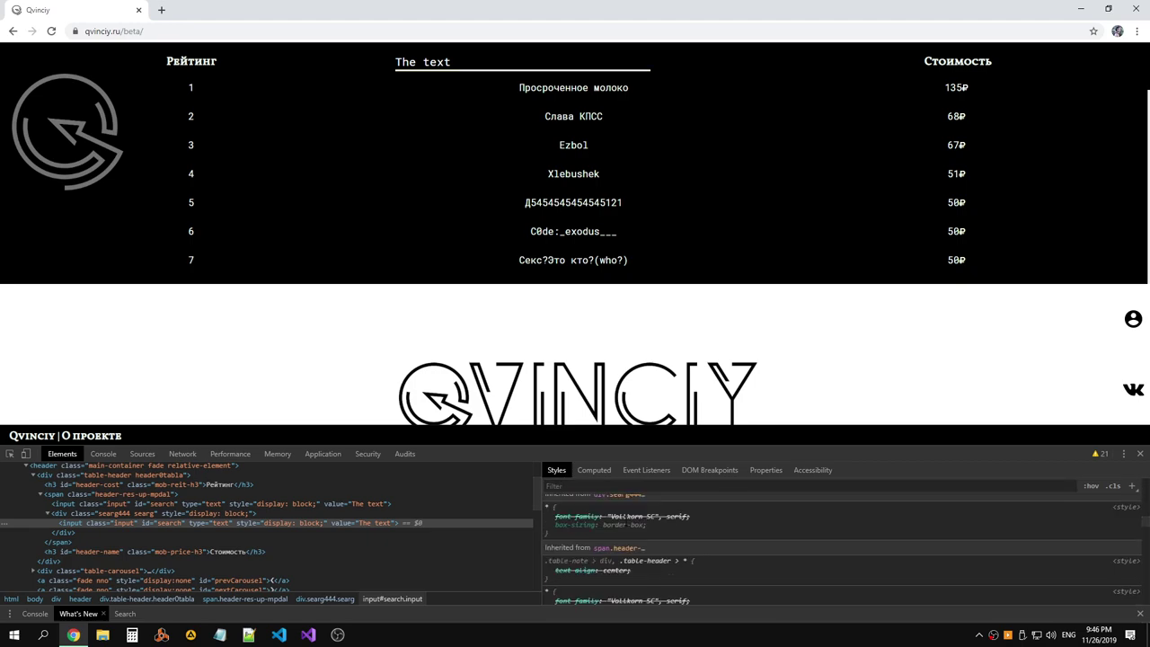
{"action": "scroll", "coordinate": [626, 520], "scroll_direction": "down", "scroll_amount": 2}
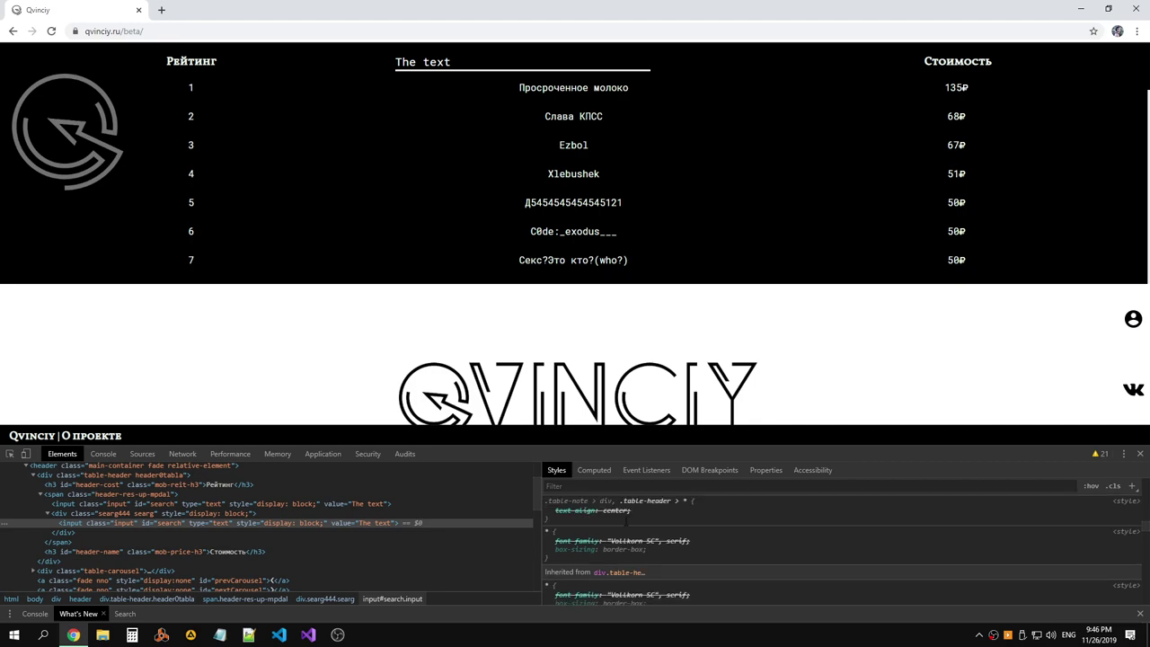
{"action": "left_click", "coordinate": [275, 503]}
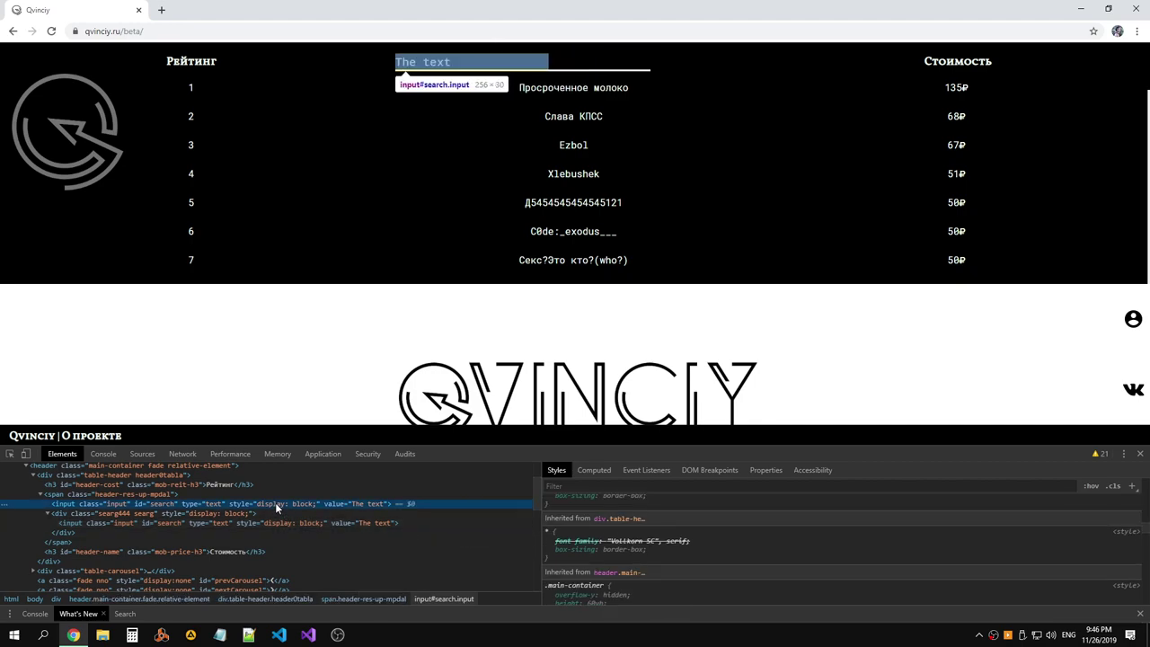
Set the inner input's value to 'The text fsdf sdfa fsdf sadf sdf'.
{"action": "left_click", "coordinate": [377, 521]}
{"action": "type", "text": "fsd"}
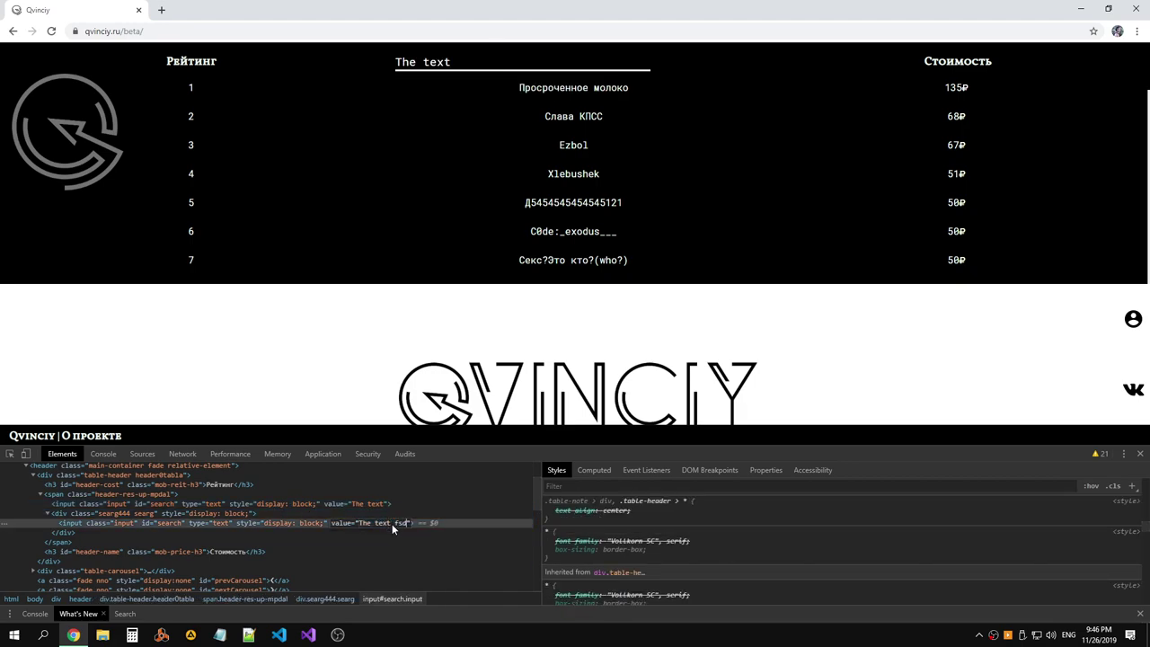
{"action": "type", "text": "f sdfa fsdf sadf sdf"}
{"action": "left_click", "coordinate": [404, 531]}
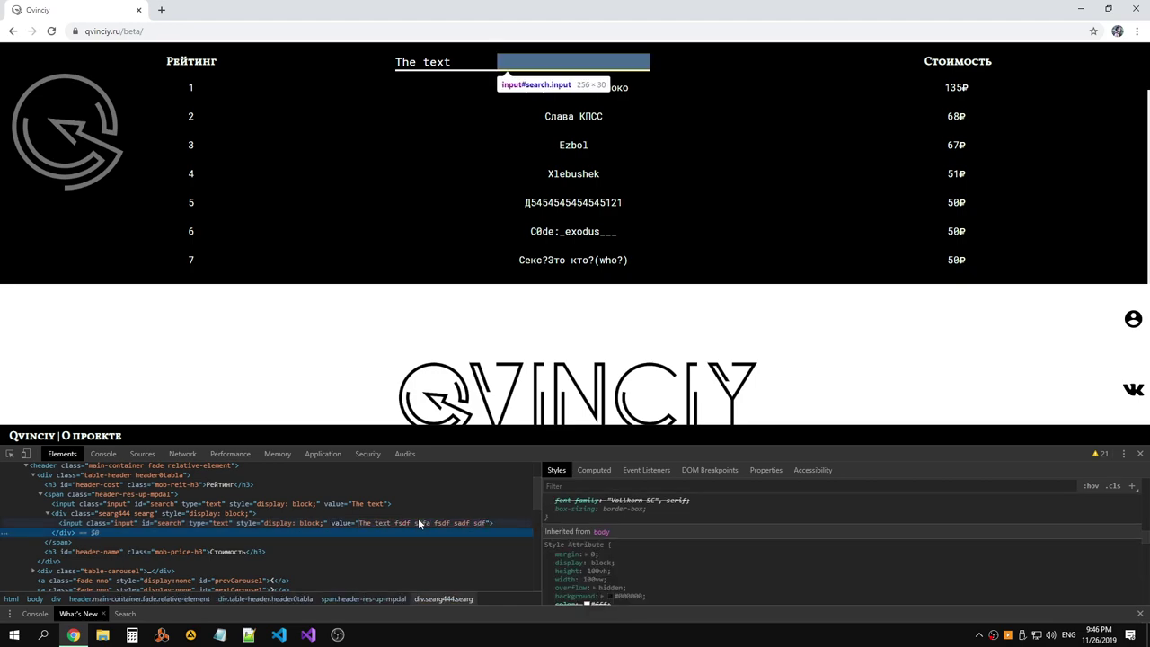
{"action": "left_click", "coordinate": [328, 513]}
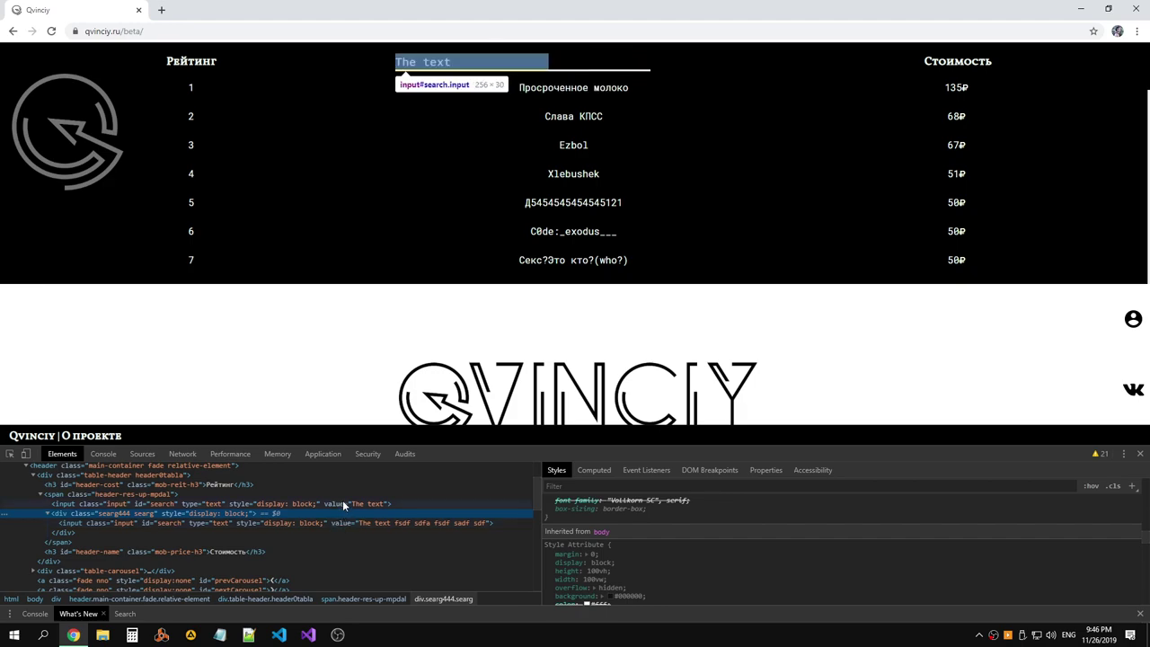
{"action": "left_click", "coordinate": [343, 504]}
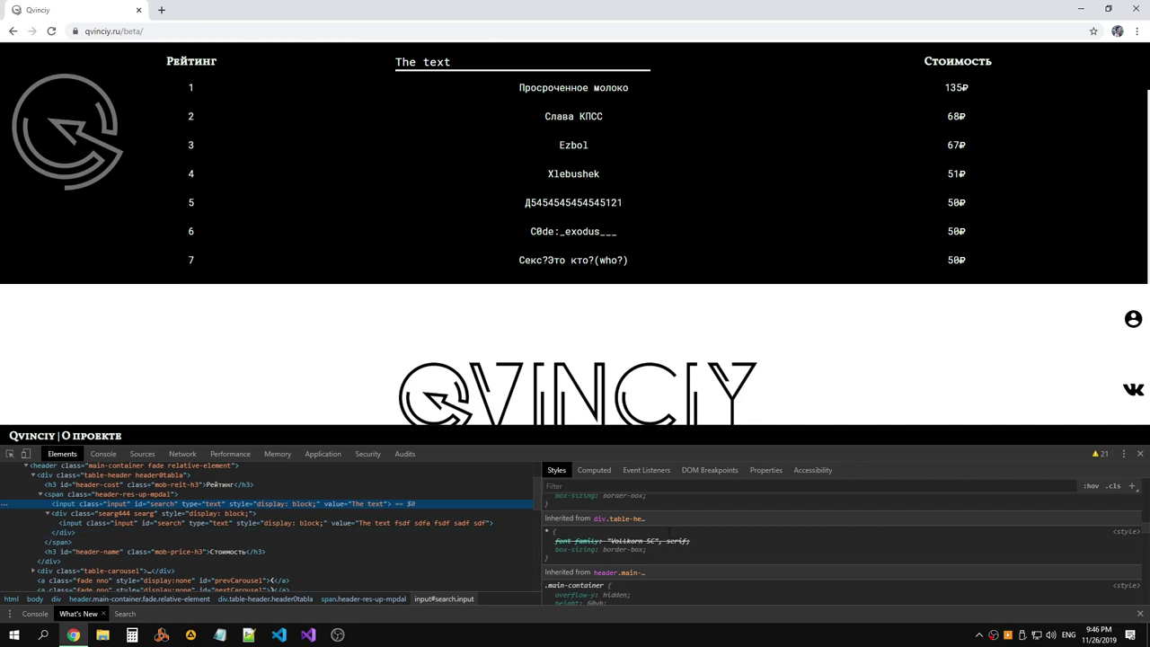
Scroll through the input's style rules and enlarge the DevTools panel upward.
{"action": "scroll", "coordinate": [629, 540], "scroll_direction": "down", "scroll_amount": 2}
{"action": "scroll", "coordinate": [638, 538], "scroll_direction": "down", "scroll_amount": 2}
{"action": "scroll", "coordinate": [652, 532], "scroll_direction": "down", "scroll_amount": 2}
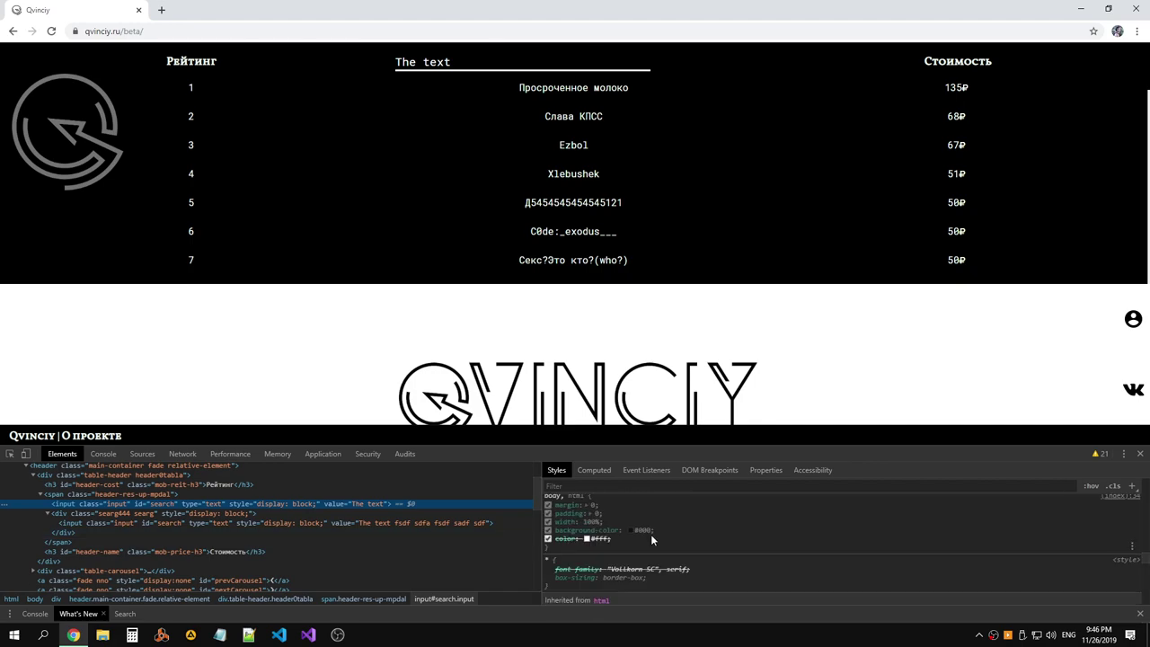
{"action": "scroll", "coordinate": [652, 535], "scroll_direction": "down", "scroll_amount": 2}
{"action": "scroll", "coordinate": [652, 537], "scroll_direction": "down", "scroll_amount": 2}
{"action": "scroll", "coordinate": [653, 540], "scroll_direction": "down", "scroll_amount": 2}
{"action": "scroll", "coordinate": [653, 540], "scroll_direction": "down", "scroll_amount": 2}
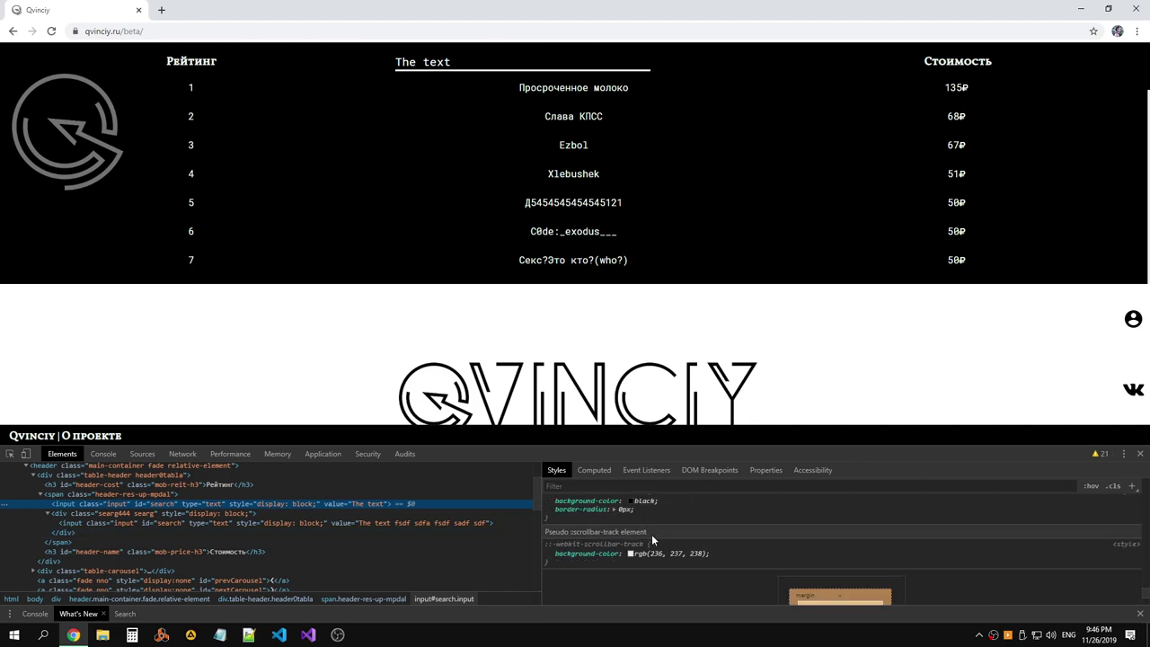
{"action": "scroll", "coordinate": [652, 540], "scroll_direction": "down", "scroll_amount": 3}
{"action": "scroll", "coordinate": [653, 540], "scroll_direction": "up", "scroll_amount": 1}
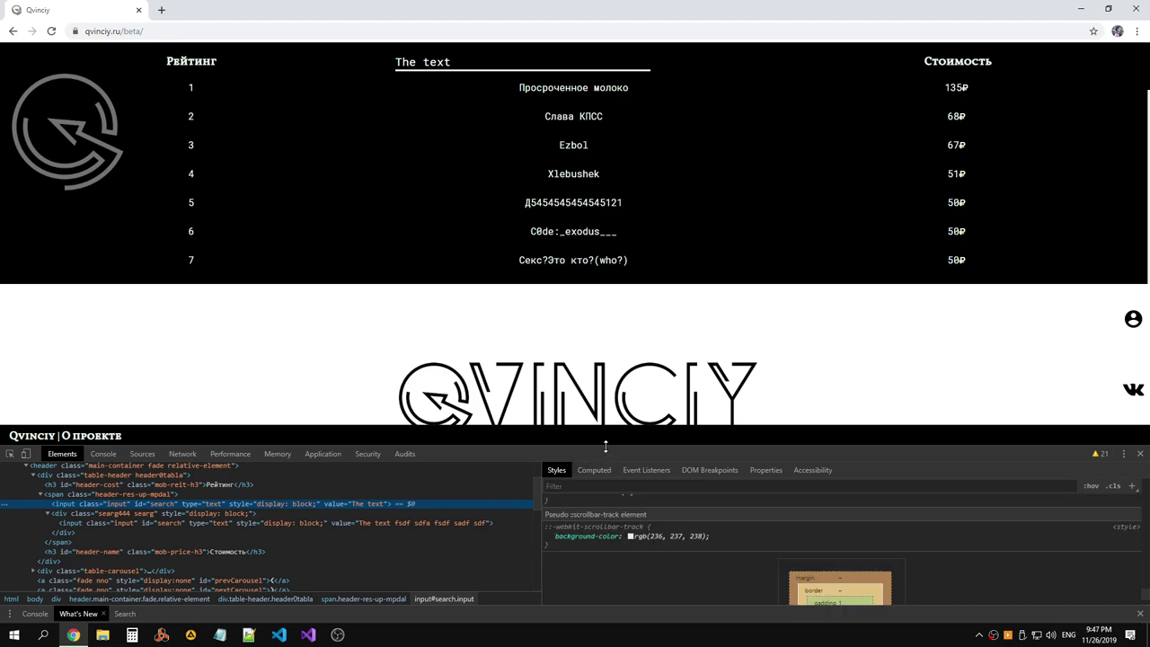
{"action": "left_click_drag", "start_coordinate": [604, 445], "coordinate": [632, 268]}
{"action": "scroll", "coordinate": [643, 401], "scroll_direction": "up", "scroll_amount": 5}
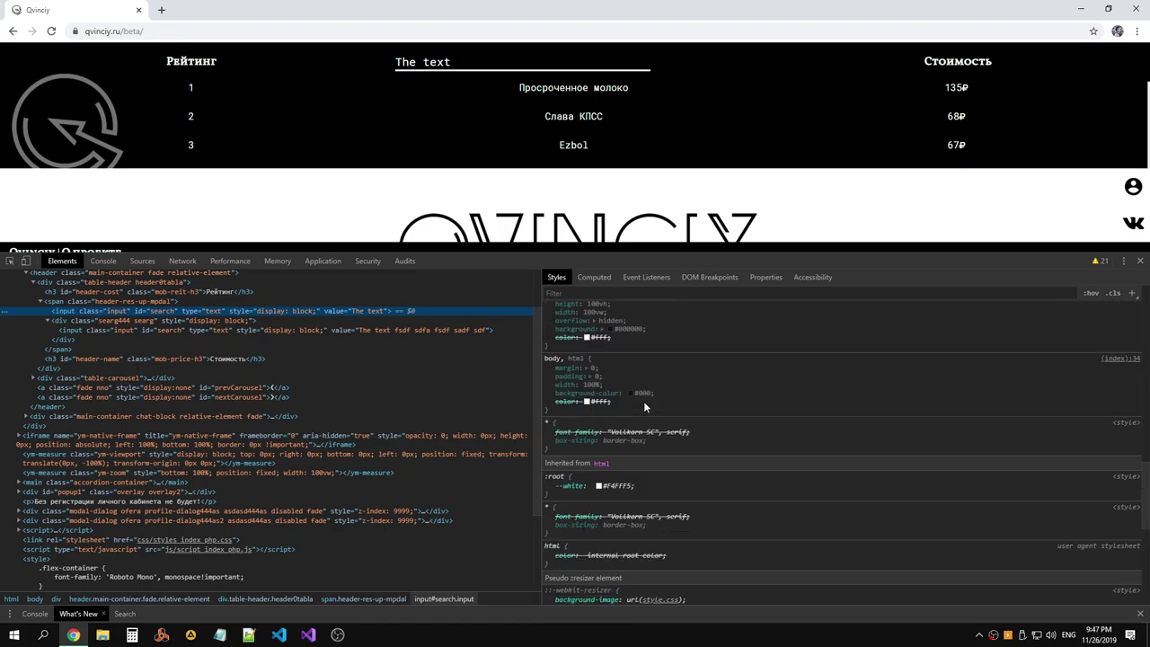
{"action": "scroll", "coordinate": [647, 391], "scroll_direction": "up", "scroll_amount": 5}
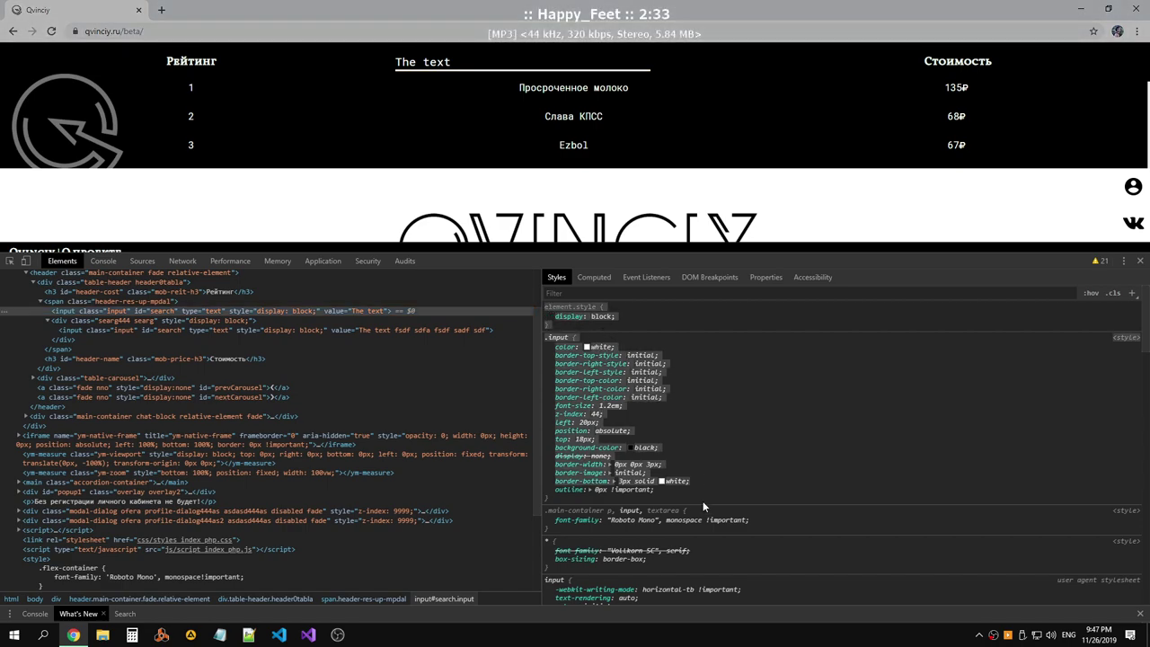
{"action": "scroll", "coordinate": [702, 500], "scroll_direction": "down", "scroll_amount": 15}
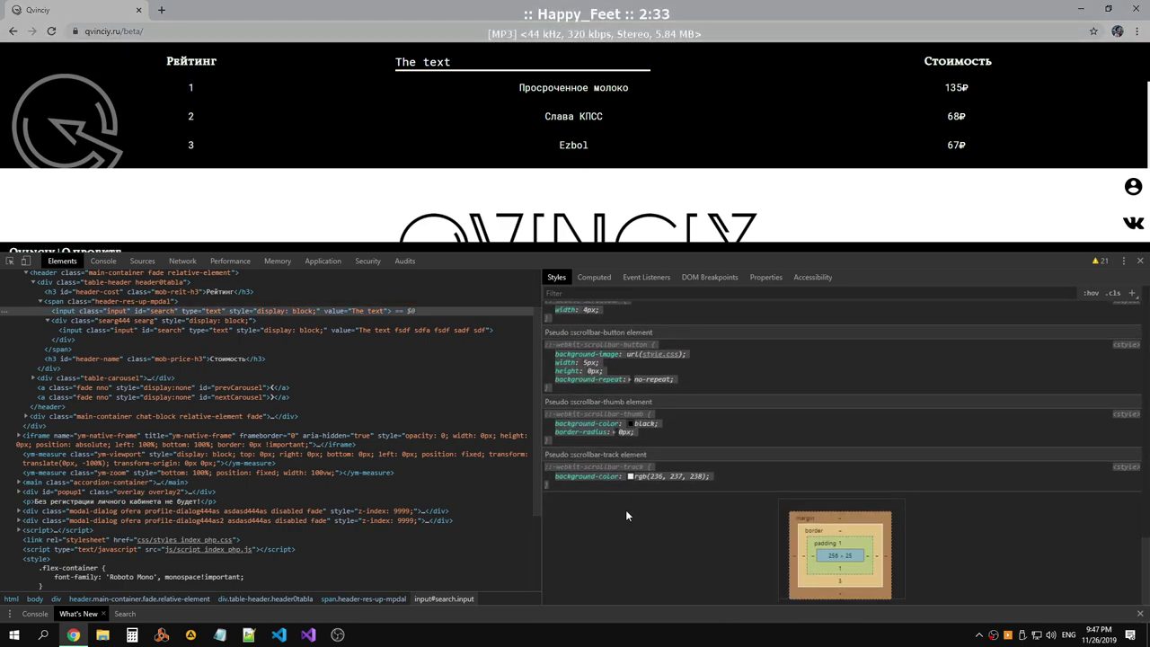
Paste the copied style rules into Notepad, then clear them out.
{"action": "left_click", "coordinate": [235, 640]}
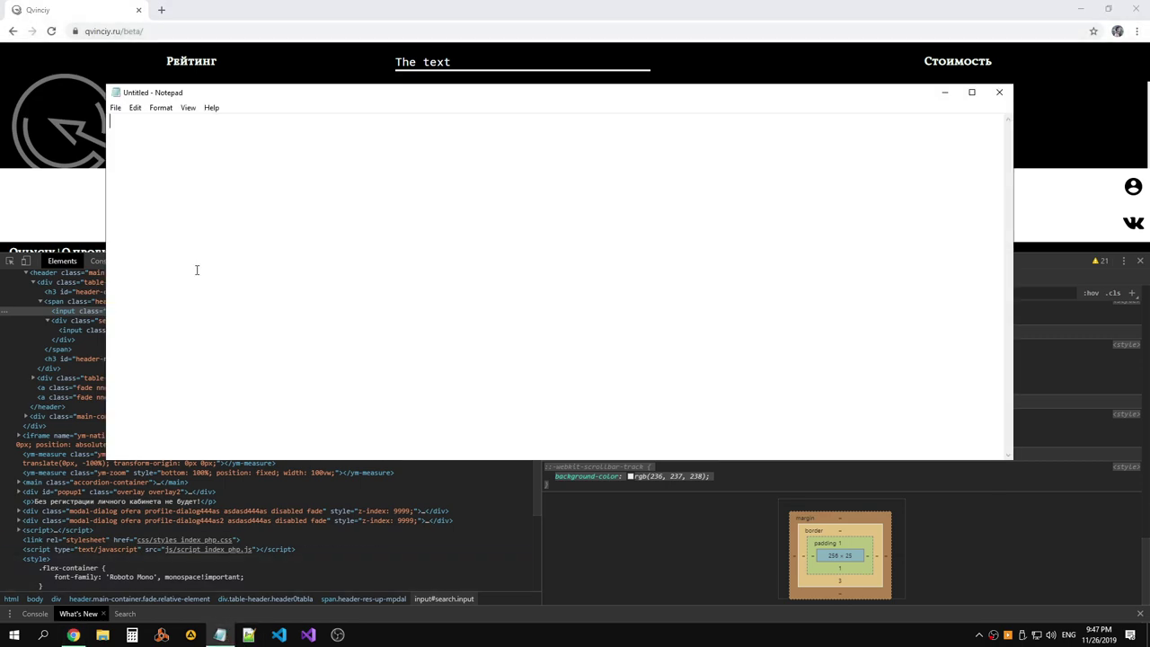
{"action": "key", "text": "ctrl+v"}
{"action": "key", "text": "ctrl+a"}
{"action": "key", "text": "Delete"}
Launch WinMerge and paste the header input's styles into the left pane.
{"action": "left_click", "coordinate": [18, 636]}
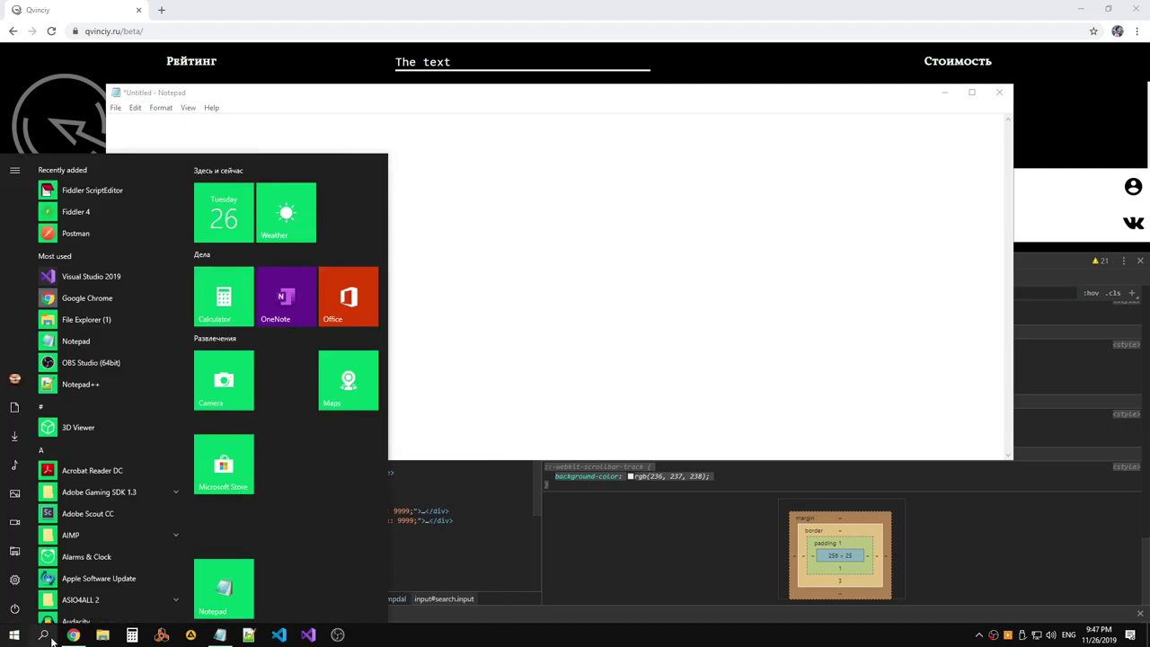
{"action": "left_click", "coordinate": [42, 632]}
{"action": "type", "text": "WinMerge"}
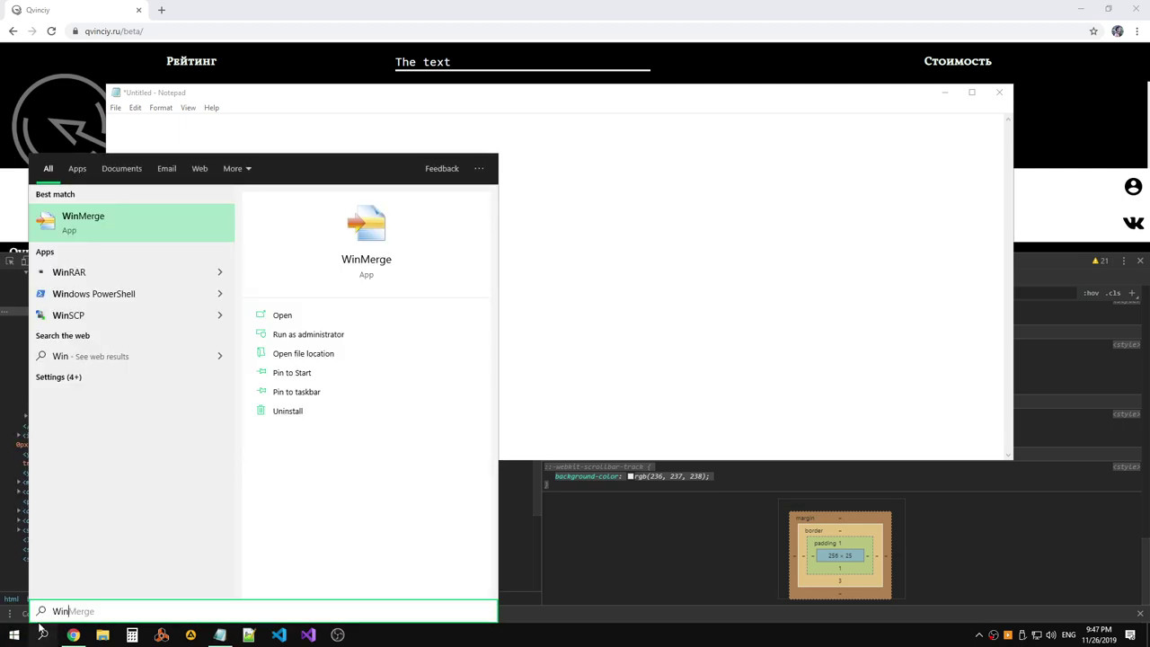
{"action": "key", "text": "Return"}
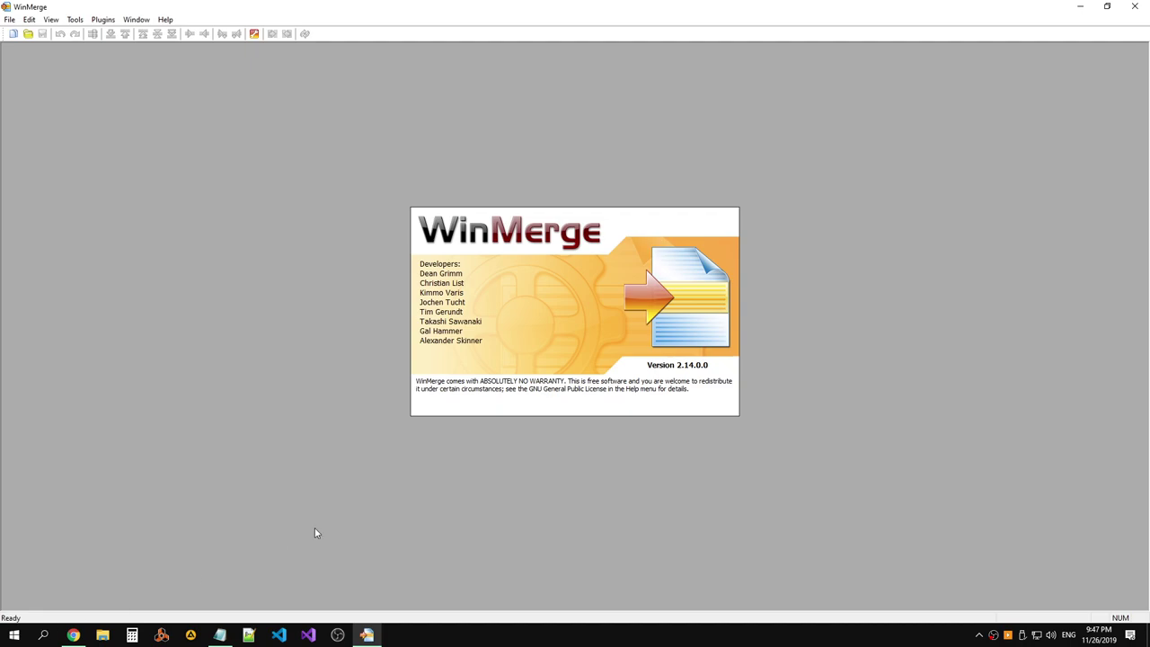
{"action": "key", "text": "ctrl+v"}
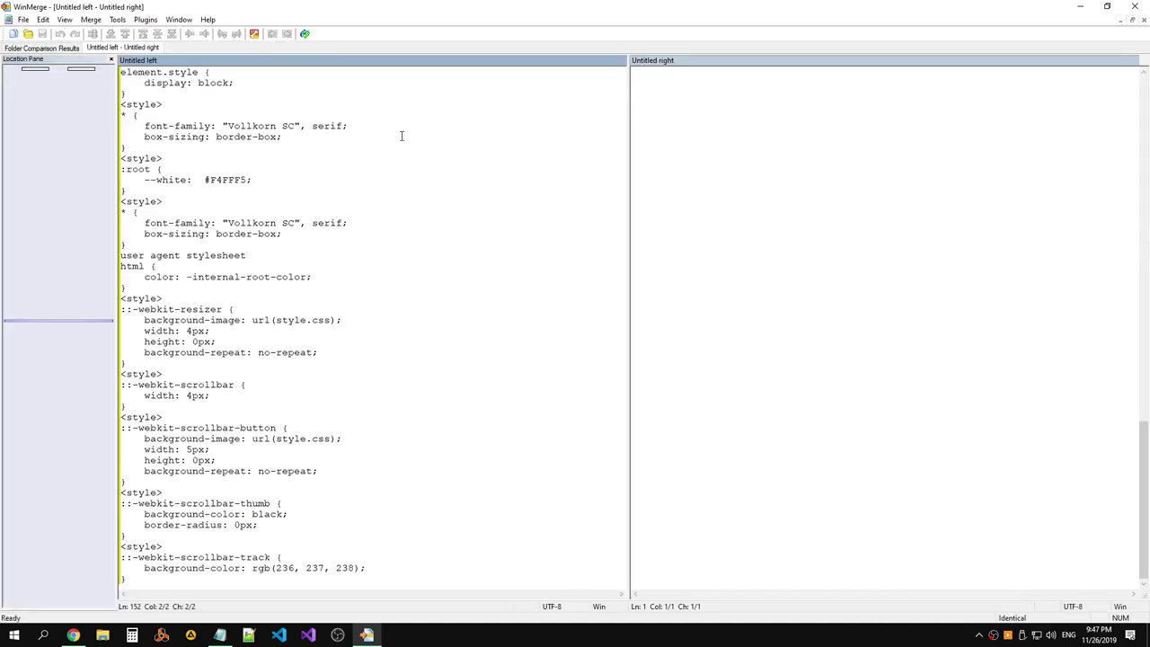
{"action": "key", "text": "alt+Tab"}
{"action": "key", "text": "alt+Tab"}
{"action": "key", "text": "alt+Tab"}
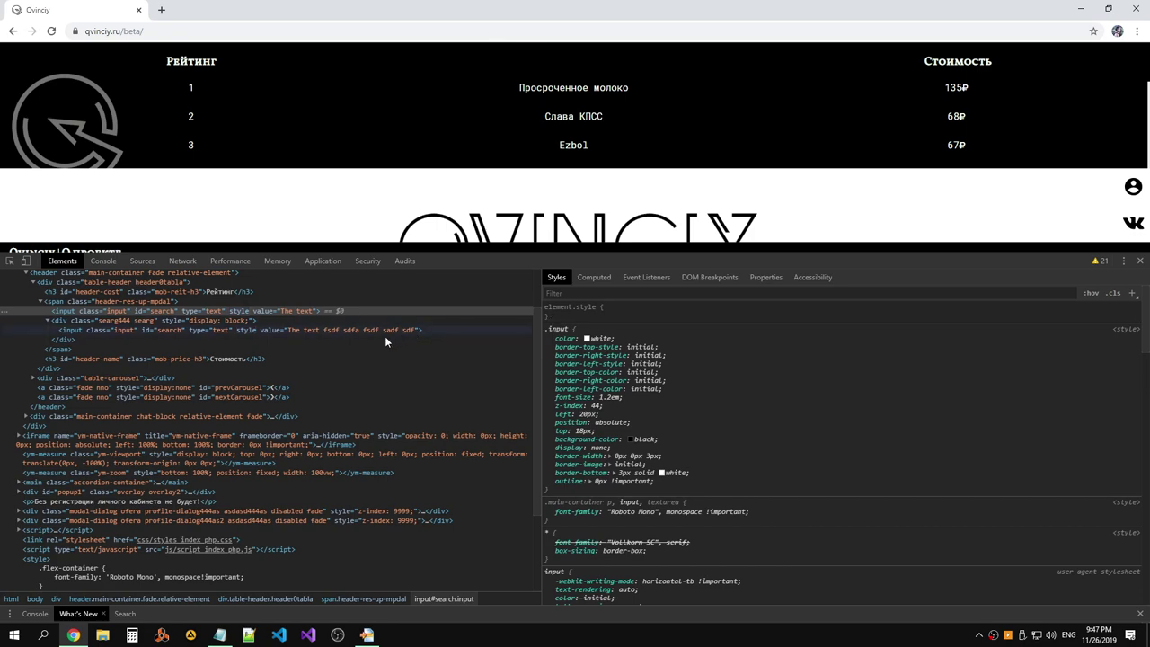
Select the search input inside searg444 and scroll through its Styles rules.
{"action": "left_click", "coordinate": [331, 329]}
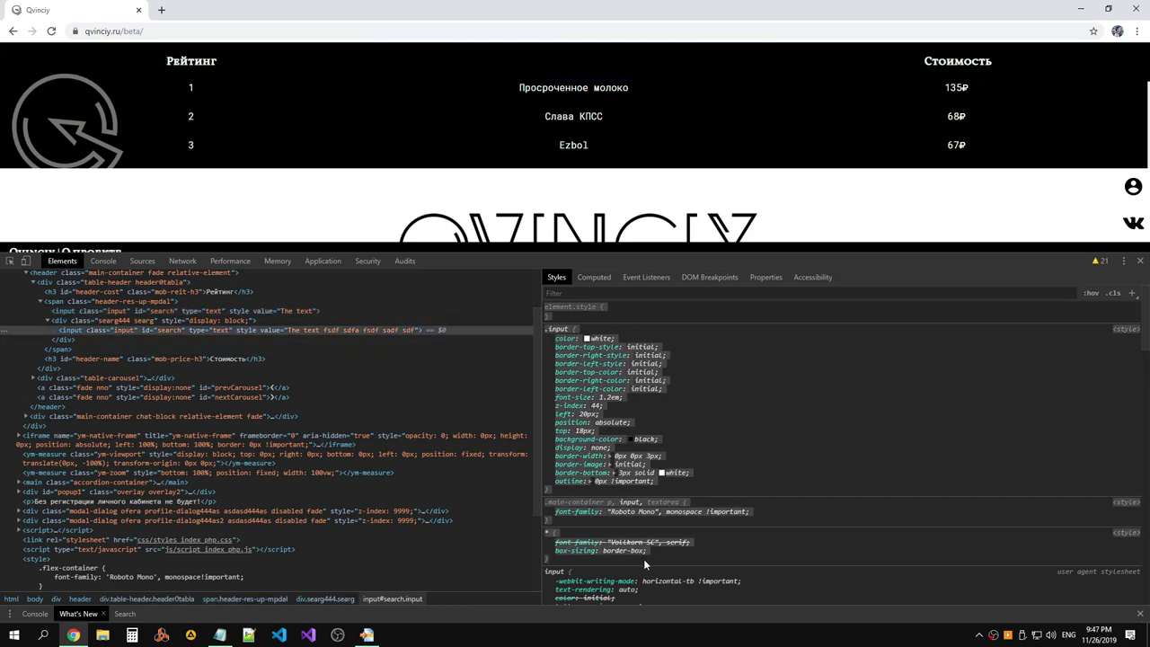
{"action": "scroll", "coordinate": [646, 539], "scroll_direction": "down", "scroll_amount": 4}
{"action": "scroll", "coordinate": [652, 509], "scroll_direction": "down", "scroll_amount": 5}
{"action": "scroll", "coordinate": [652, 509], "scroll_direction": "down", "scroll_amount": 5}
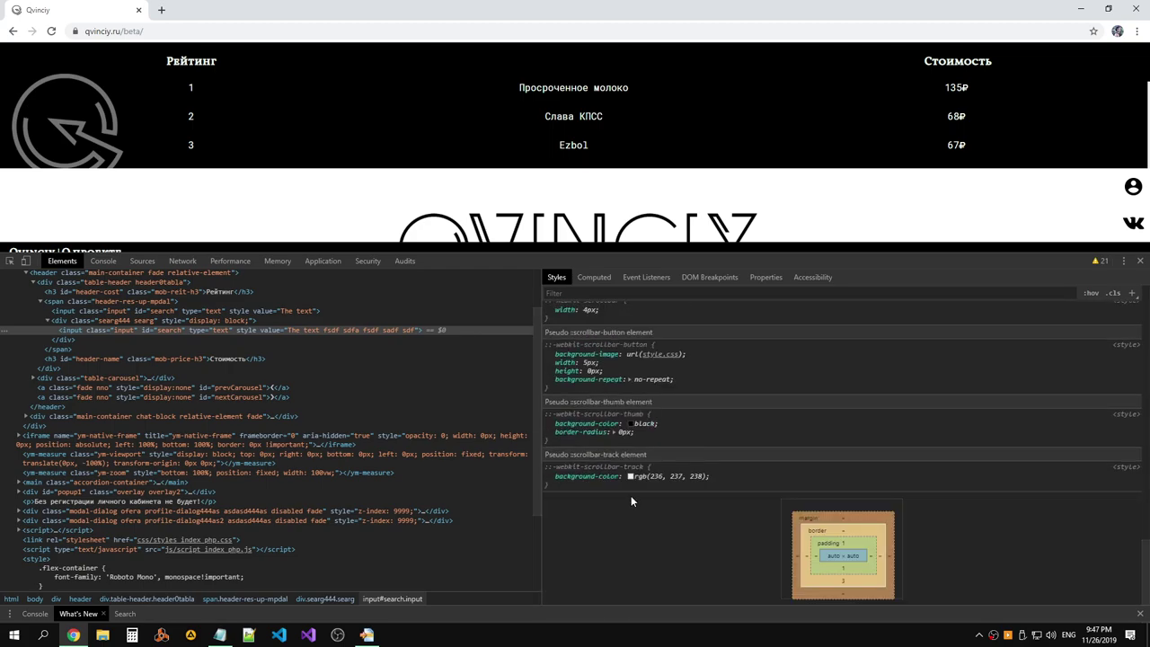
{"action": "key", "text": "alt+Tab"}
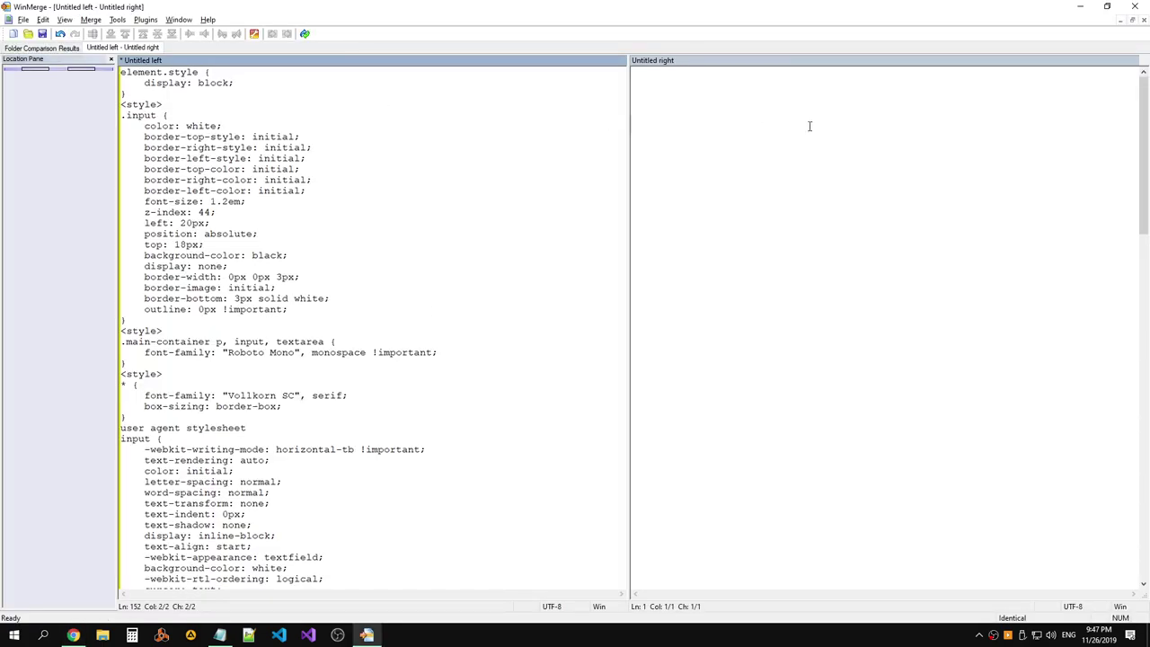
Paste the inner input's styles on the right and compare, reviewing the extra display: block line.
{"action": "left_click", "coordinate": [809, 126]}
{"action": "key", "text": "ctrl+v"}
{"action": "left_click", "coordinate": [305, 33]}
{"action": "left_click", "coordinate": [74, 208]}
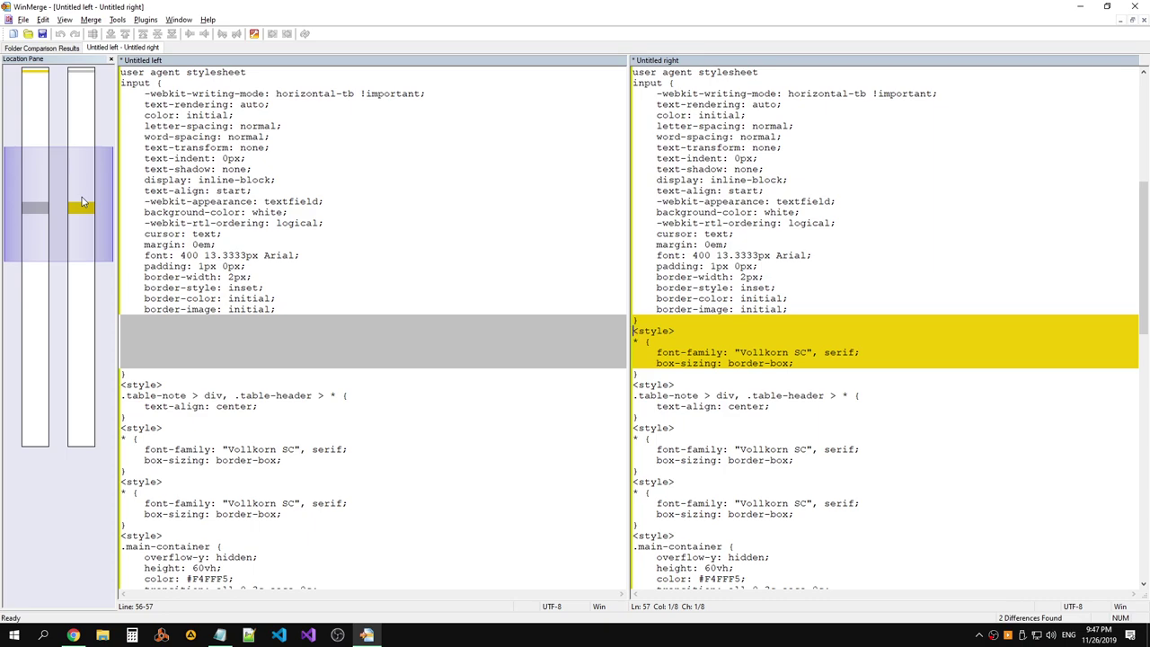
{"action": "left_click", "coordinate": [649, 321]}
{"action": "scroll", "coordinate": [667, 317], "scroll_direction": "up", "scroll_amount": 3}
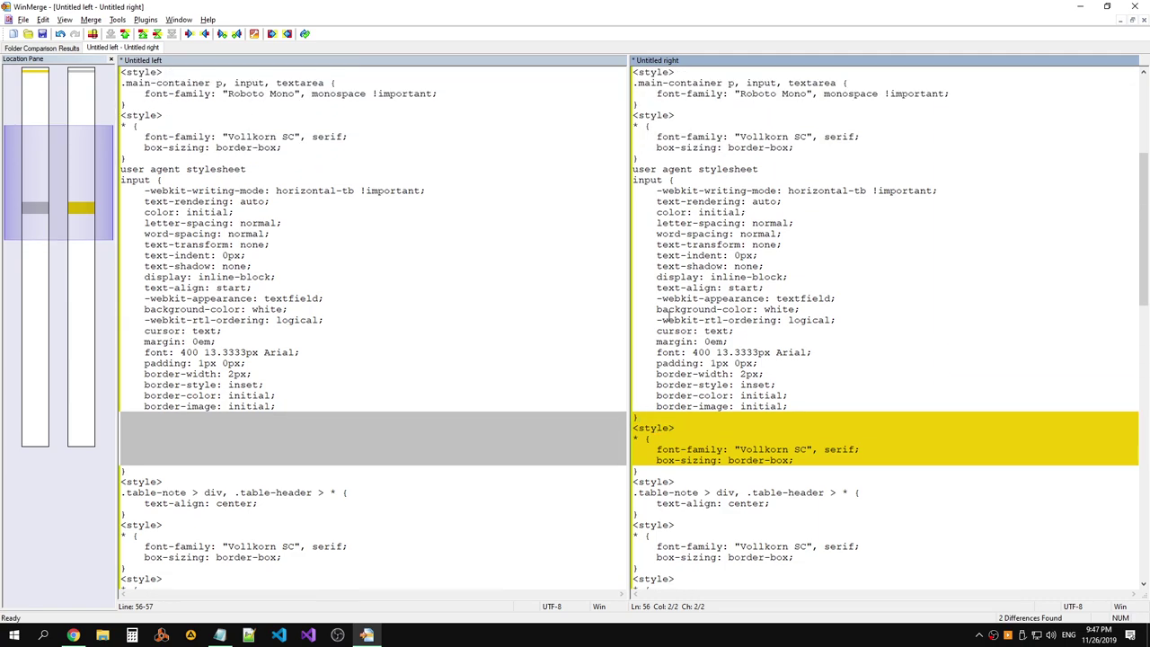
{"action": "scroll", "coordinate": [667, 314], "scroll_direction": "up", "scroll_amount": 2}
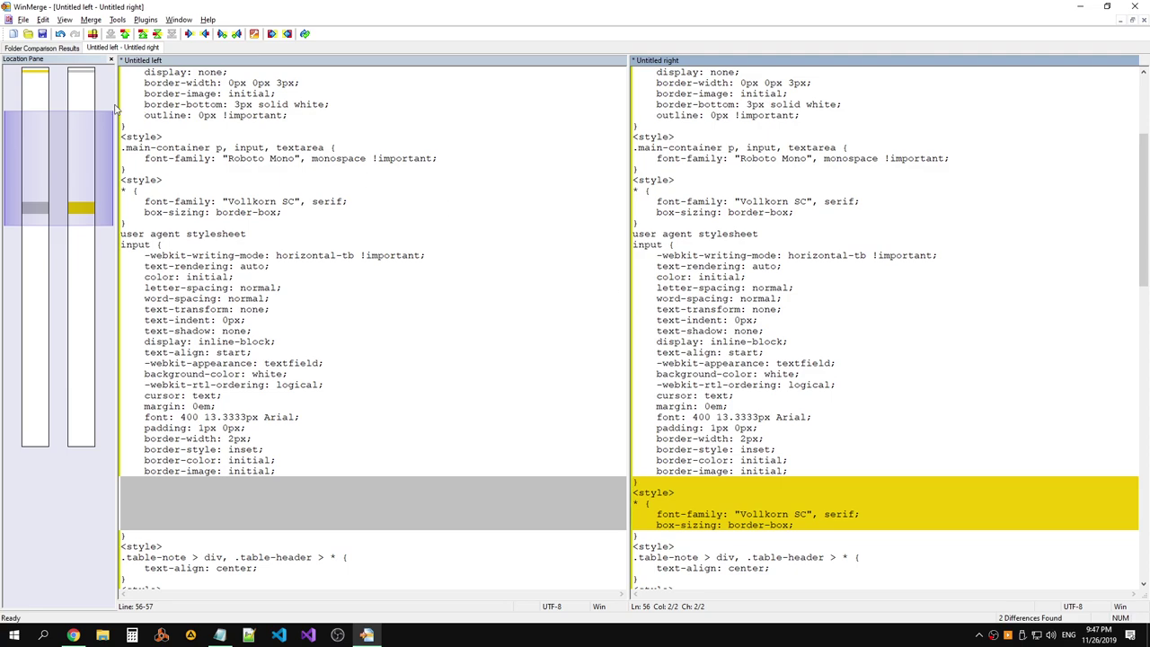
{"action": "left_click", "coordinate": [80, 85]}
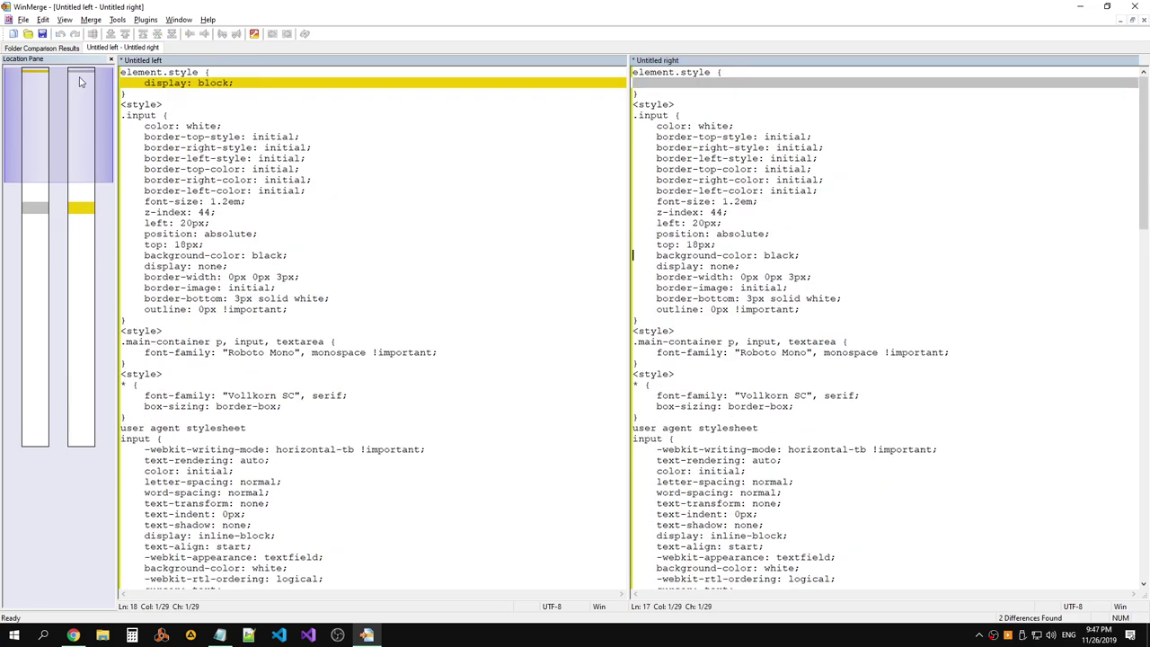
{"action": "left_click", "coordinate": [267, 85]}
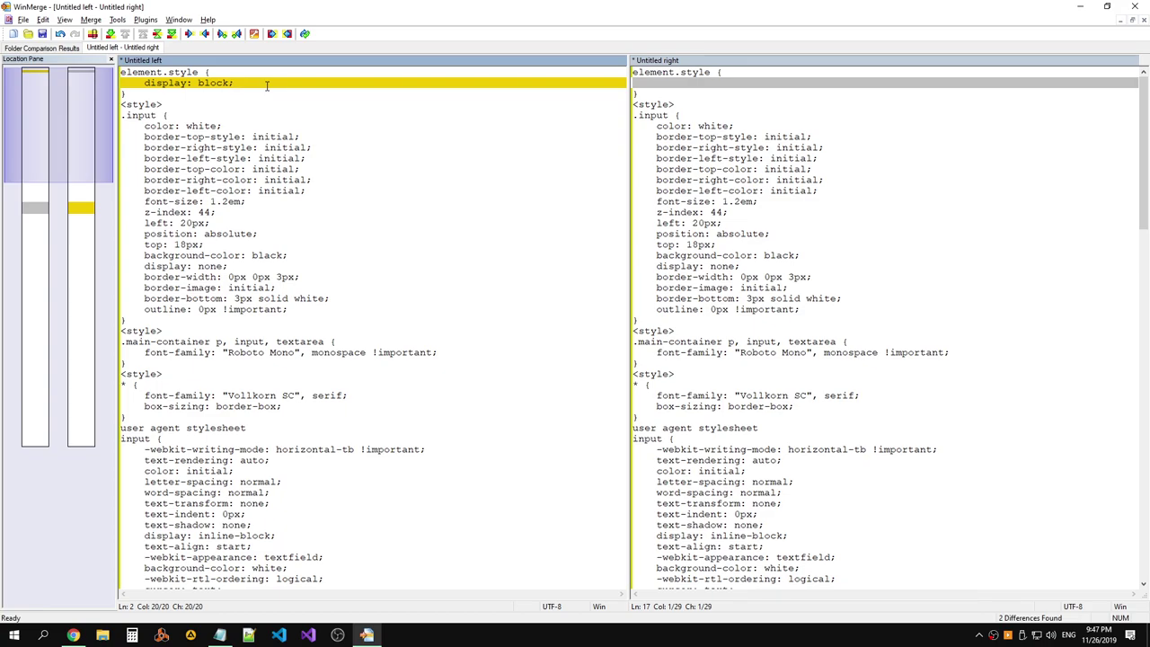
{"action": "key", "text": "alt+Tab"}
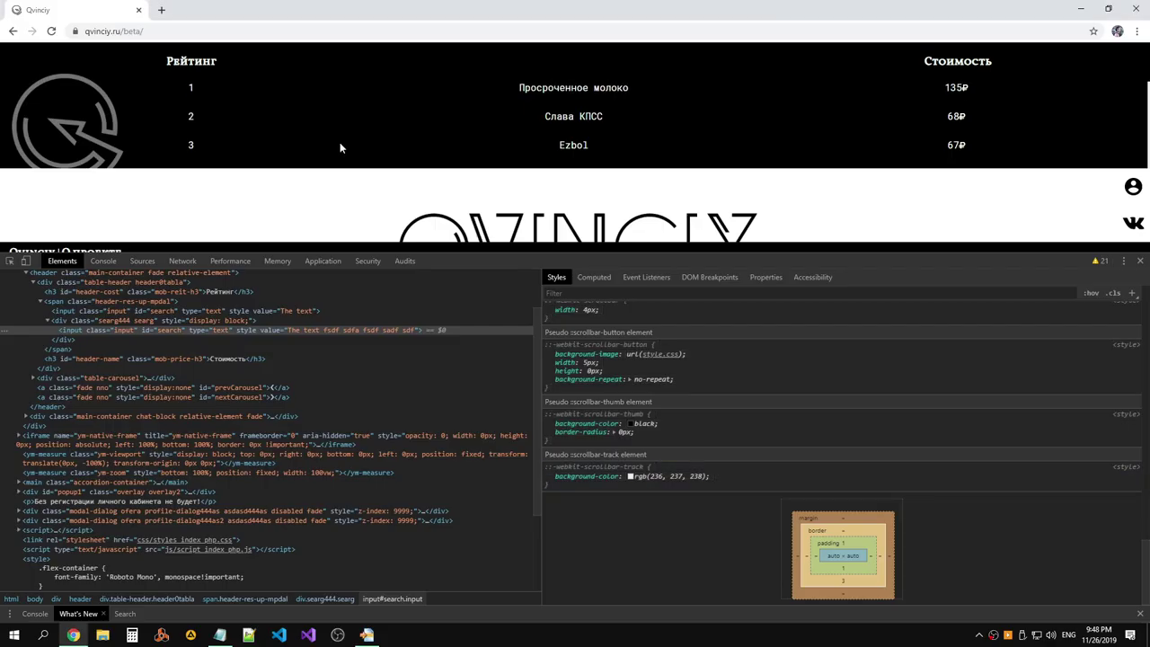
{"action": "scroll", "coordinate": [840, 449], "scroll_direction": "up", "scroll_amount": 5}
{"action": "scroll", "coordinate": [840, 449], "scroll_direction": "up", "scroll_amount": 5}
{"action": "scroll", "coordinate": [841, 449], "scroll_direction": "up", "scroll_amount": 5}
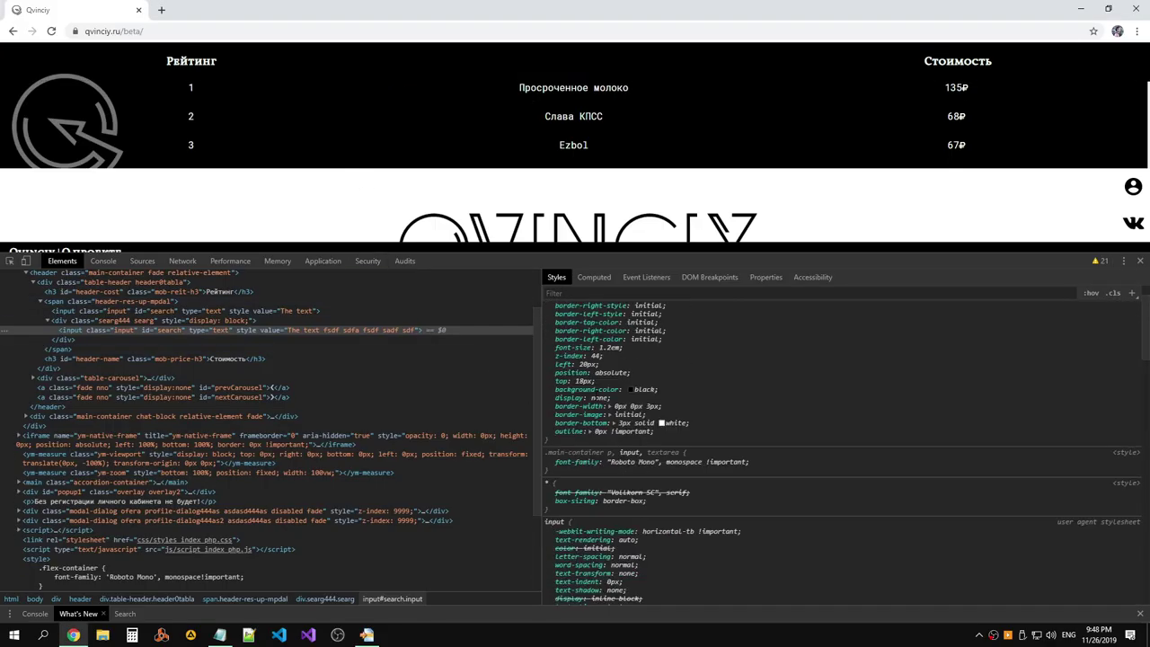
{"action": "scroll", "coordinate": [840, 450], "scroll_direction": "down", "scroll_amount": 1}
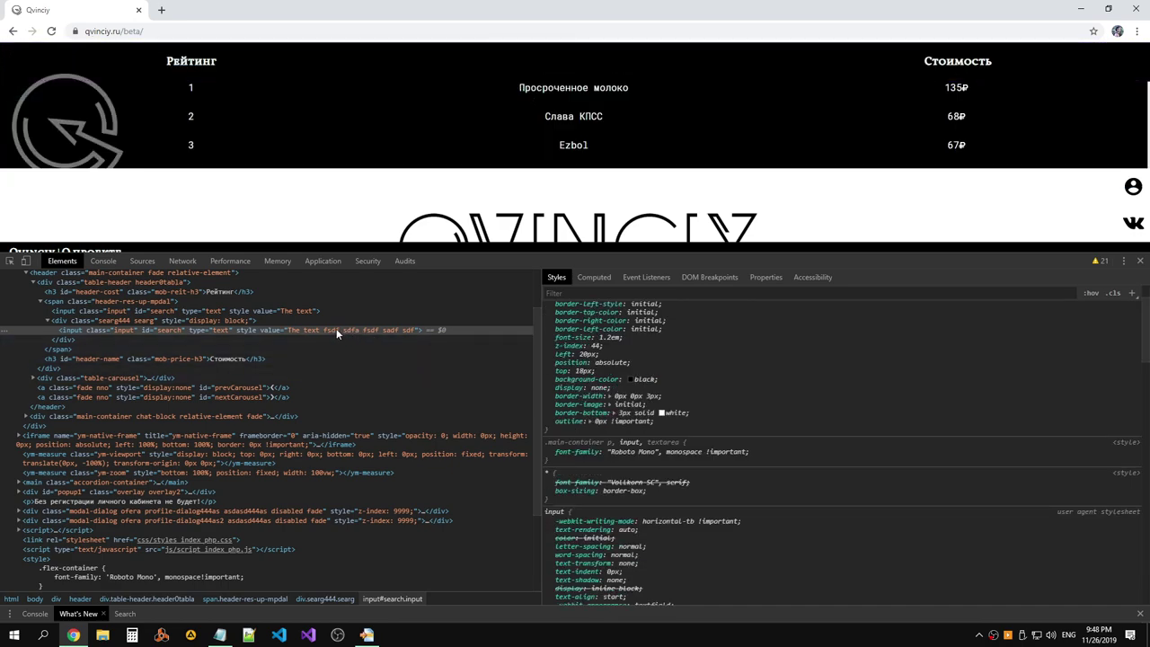
{"action": "left_click", "coordinate": [267, 309]}
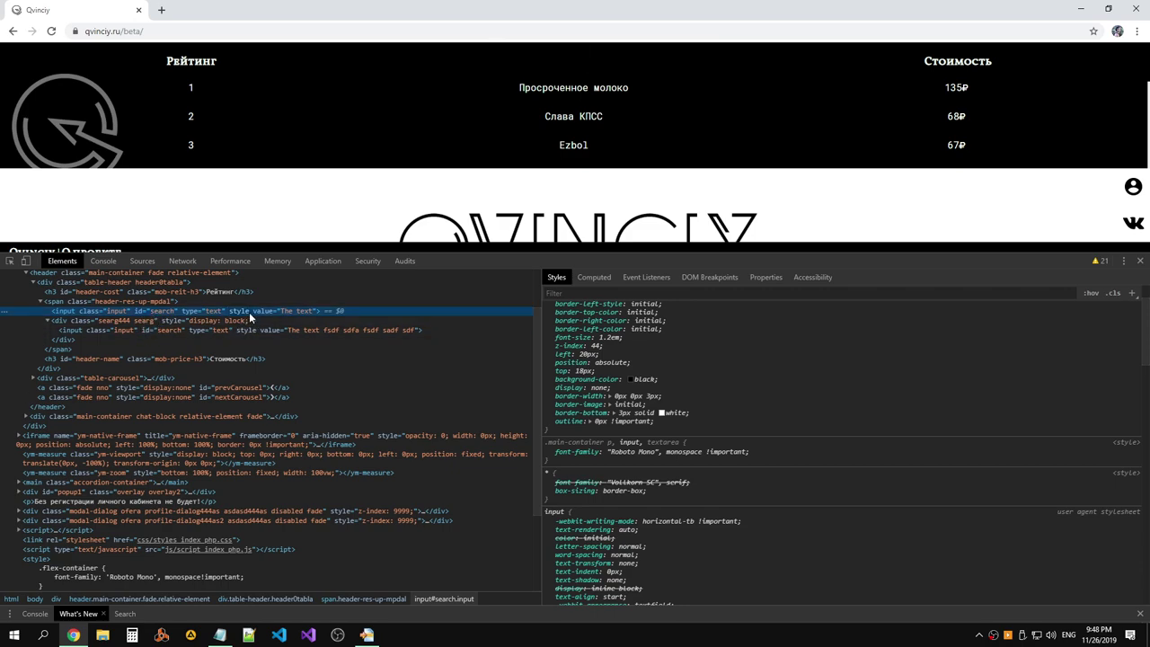
{"action": "double_click", "coordinate": [248, 309]}
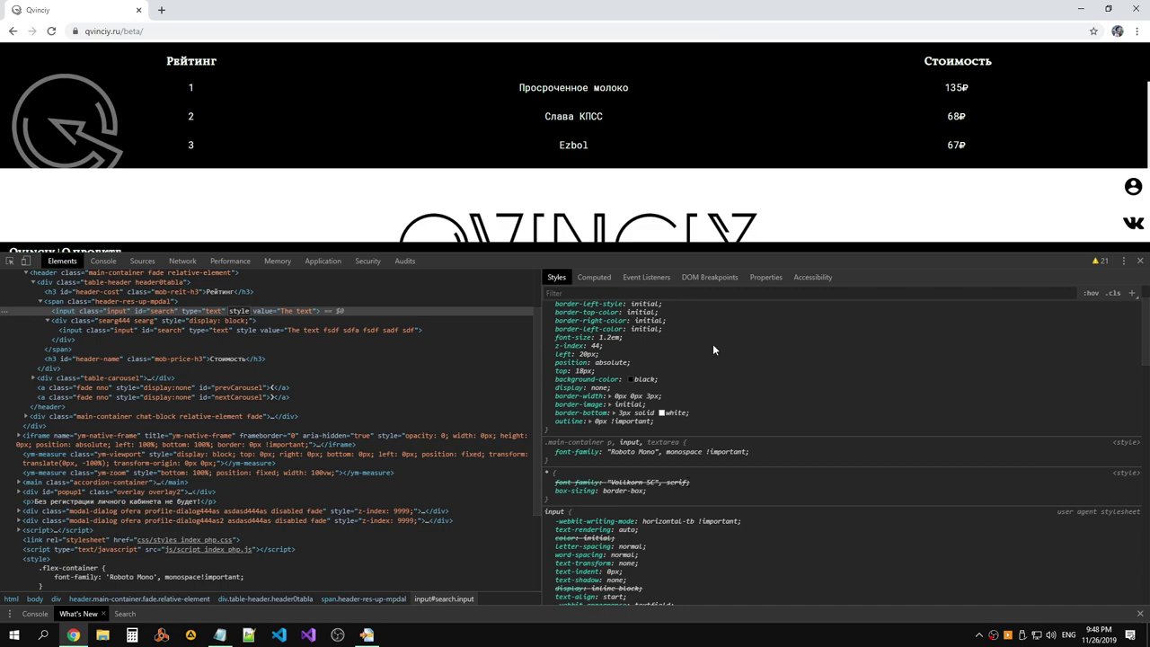
{"action": "scroll", "coordinate": [654, 427], "scroll_direction": "down", "scroll_amount": 3}
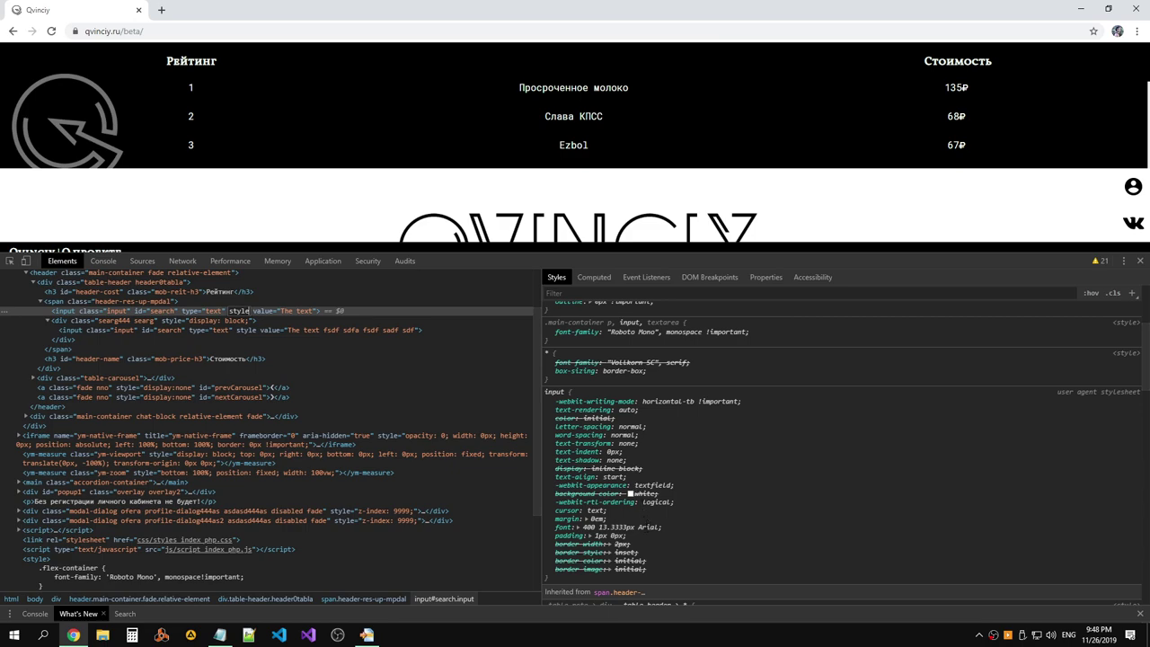
{"action": "scroll", "coordinate": [641, 432], "scroll_direction": "up", "scroll_amount": 3}
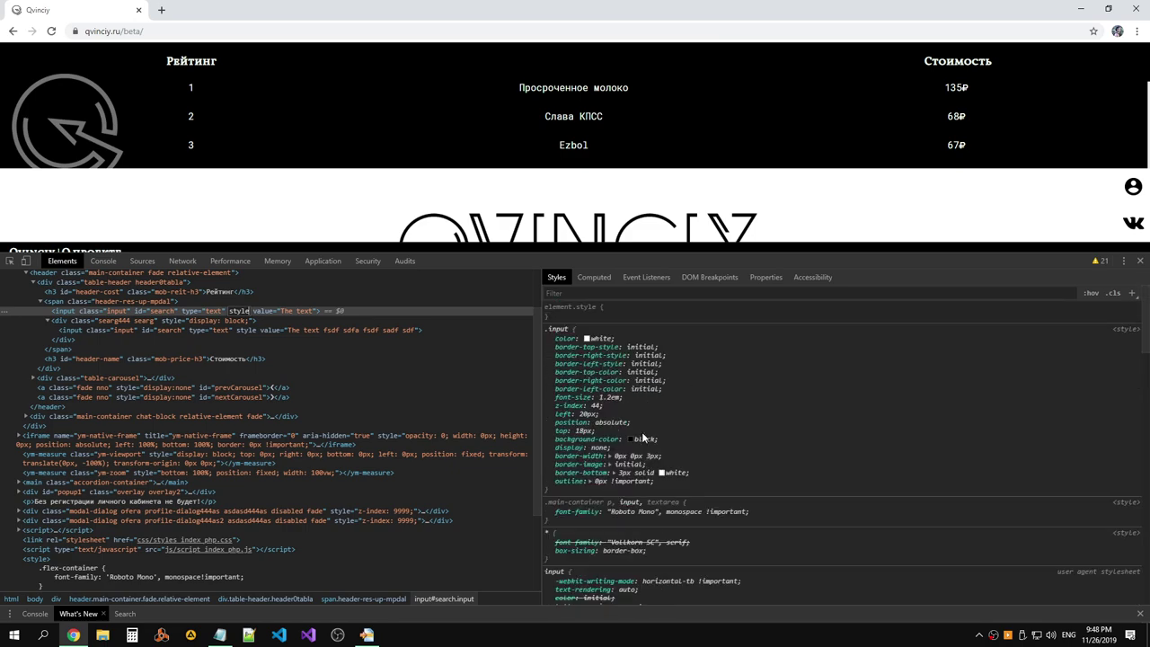
{"action": "left_click", "coordinate": [309, 330]}
{"action": "left_click", "coordinate": [307, 311]}
{"action": "key", "text": "Down"}
{"action": "key", "text": "Down"}
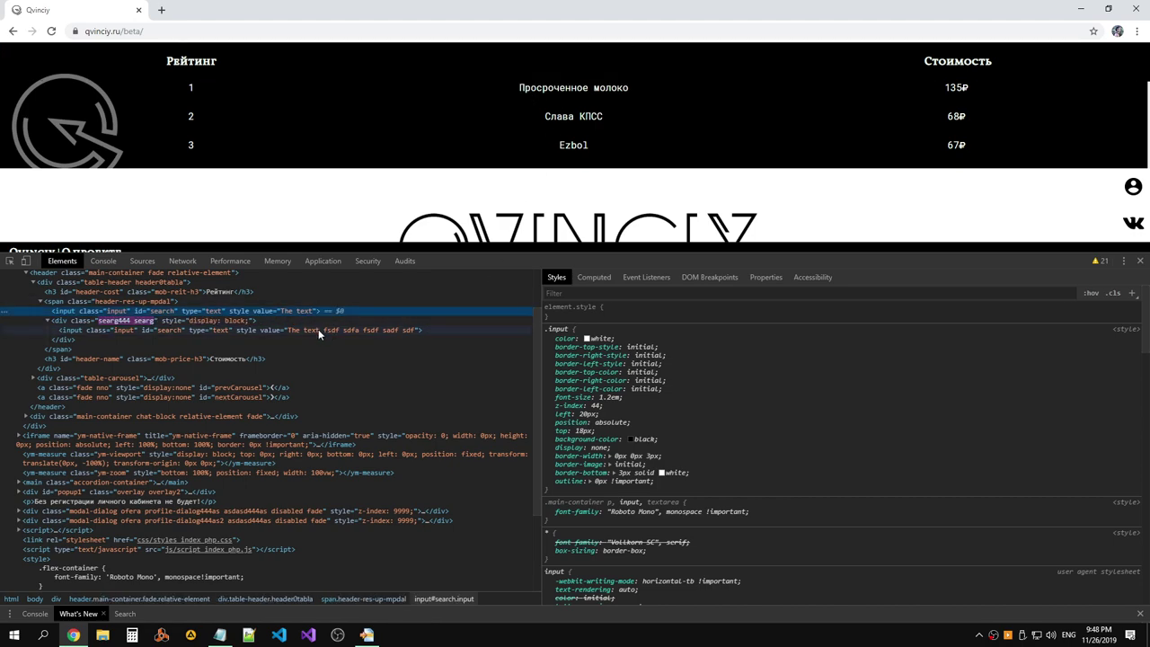
{"action": "left_click", "coordinate": [307, 318]}
{"action": "left_click", "coordinate": [312, 332]}
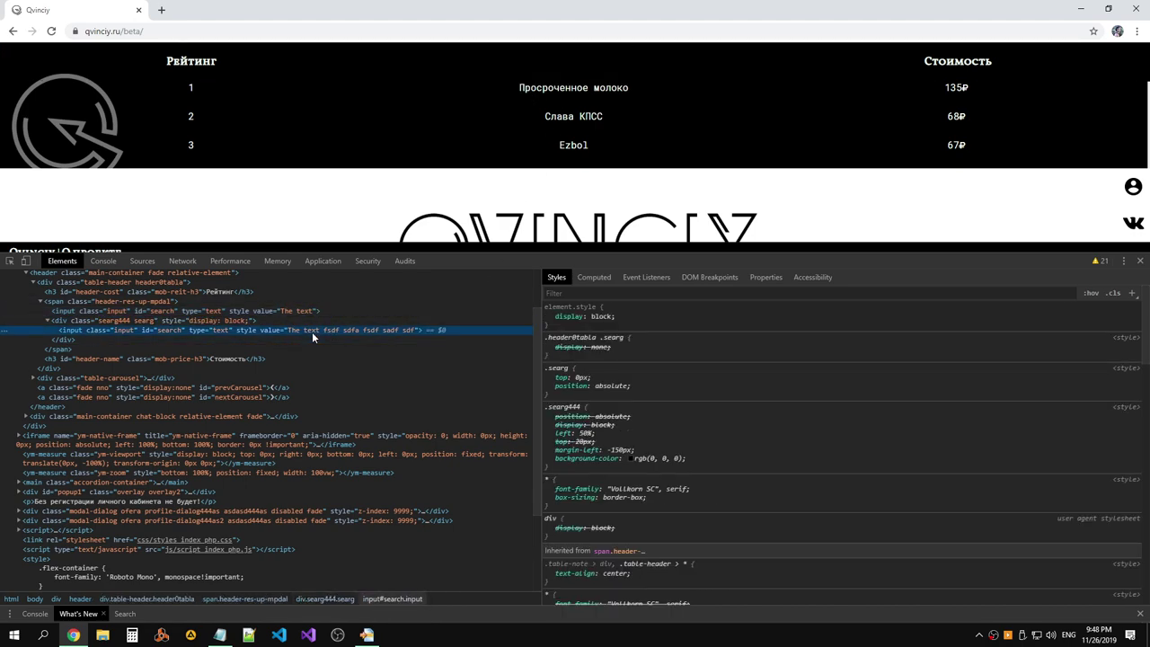
{"action": "left_click", "coordinate": [302, 312]}
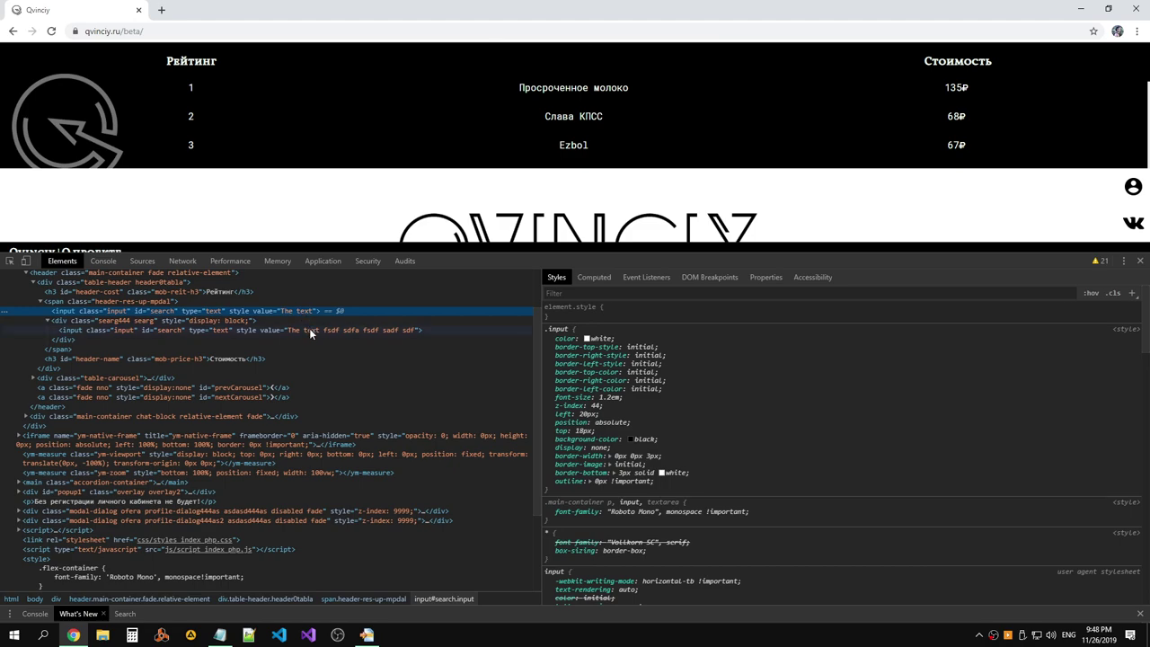
{"action": "left_click", "coordinate": [303, 323]}
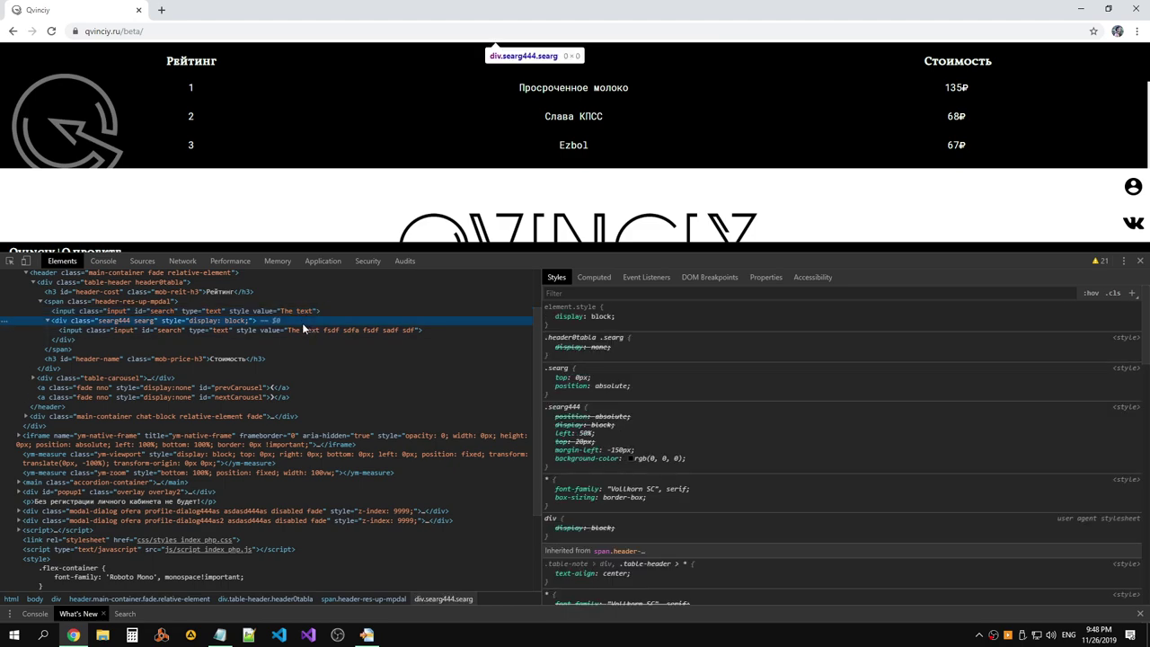
{"action": "right_click", "coordinate": [302, 322]}
{"action": "left_click", "coordinate": [297, 336]}
{"action": "left_click", "coordinate": [303, 312]}
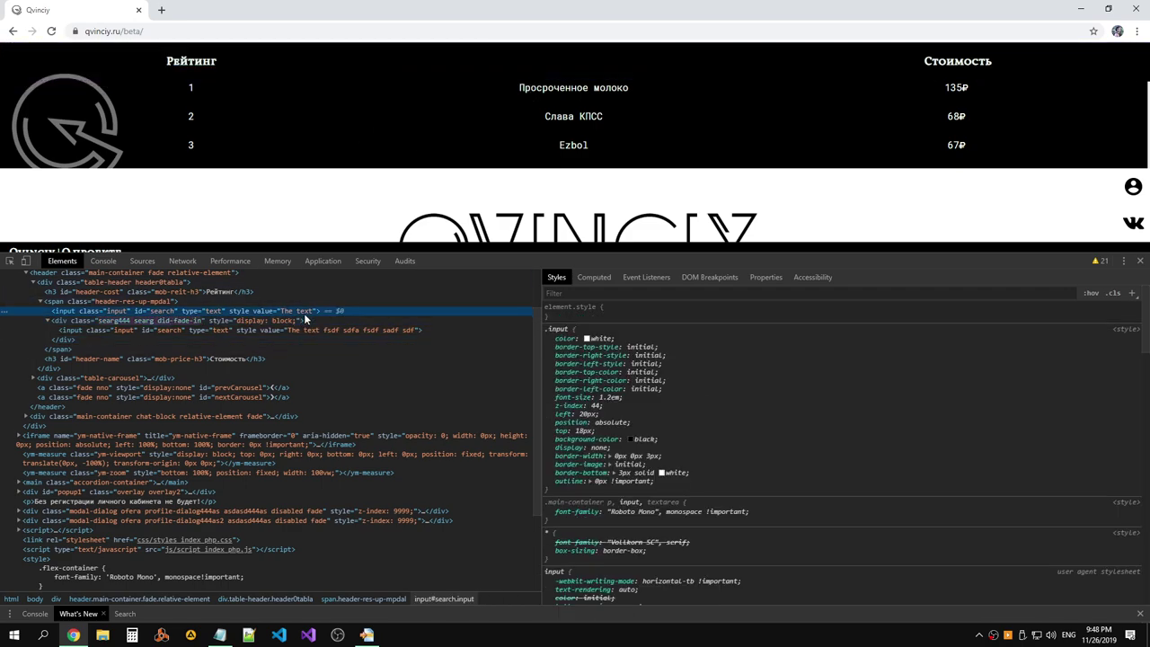
Reload the page with F5 and inspect the Номен header.
{"action": "right_click", "coordinate": [216, 320]}
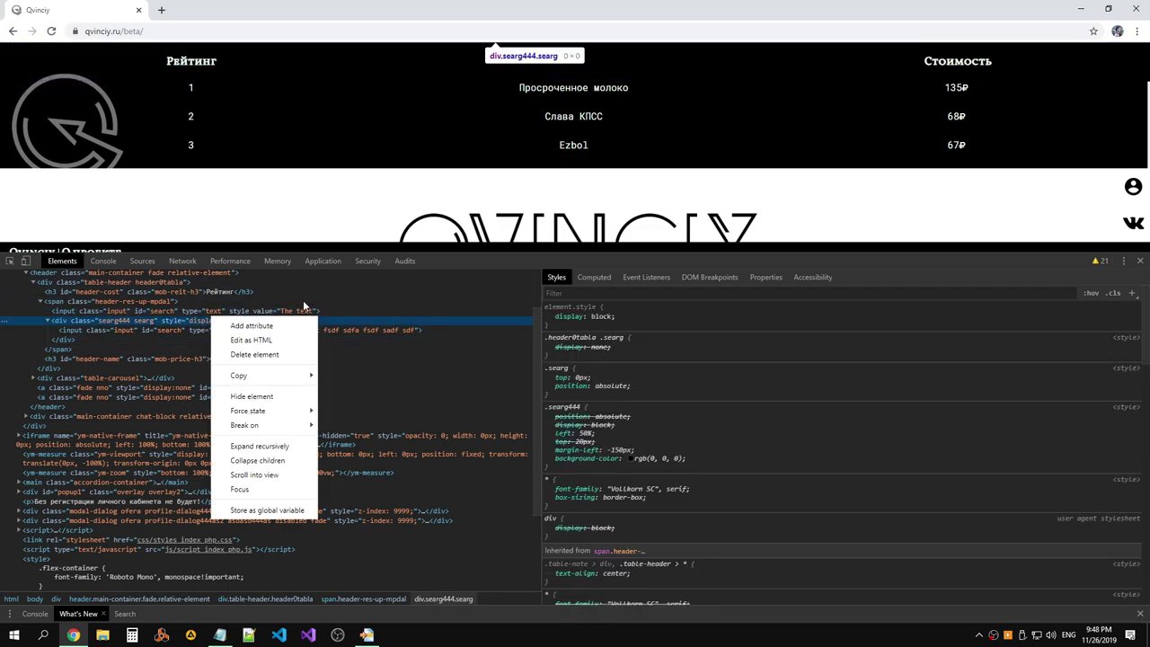
{"action": "key", "text": "Escape"}
{"action": "key", "text": "F5"}
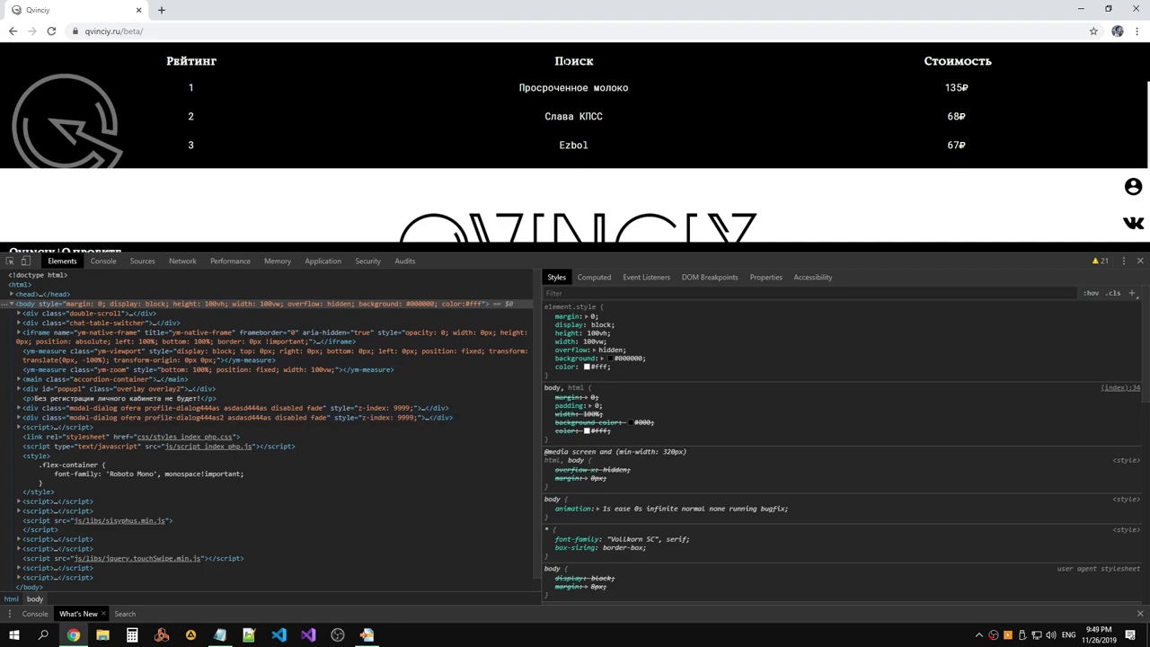
{"action": "left_click", "coordinate": [10, 260]}
{"action": "left_click", "coordinate": [561, 61]}
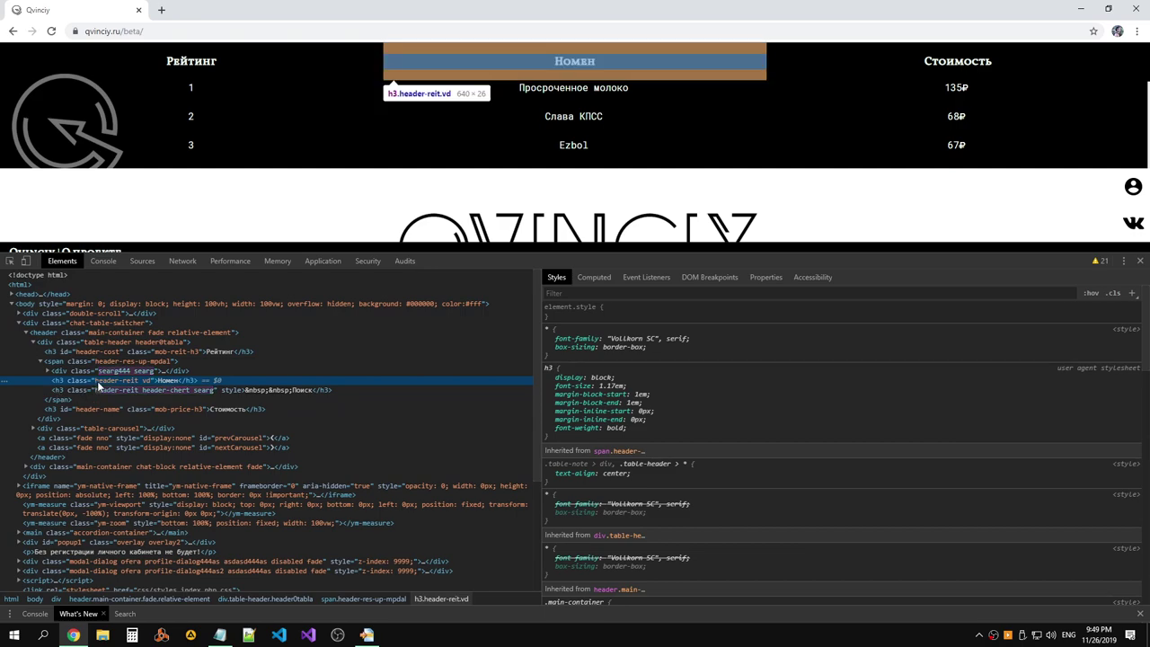
Expand div.searg444 and inspect its search input beside the Номен and Поиск headings.
{"action": "left_click", "coordinate": [164, 389]}
{"action": "left_click", "coordinate": [158, 383]}
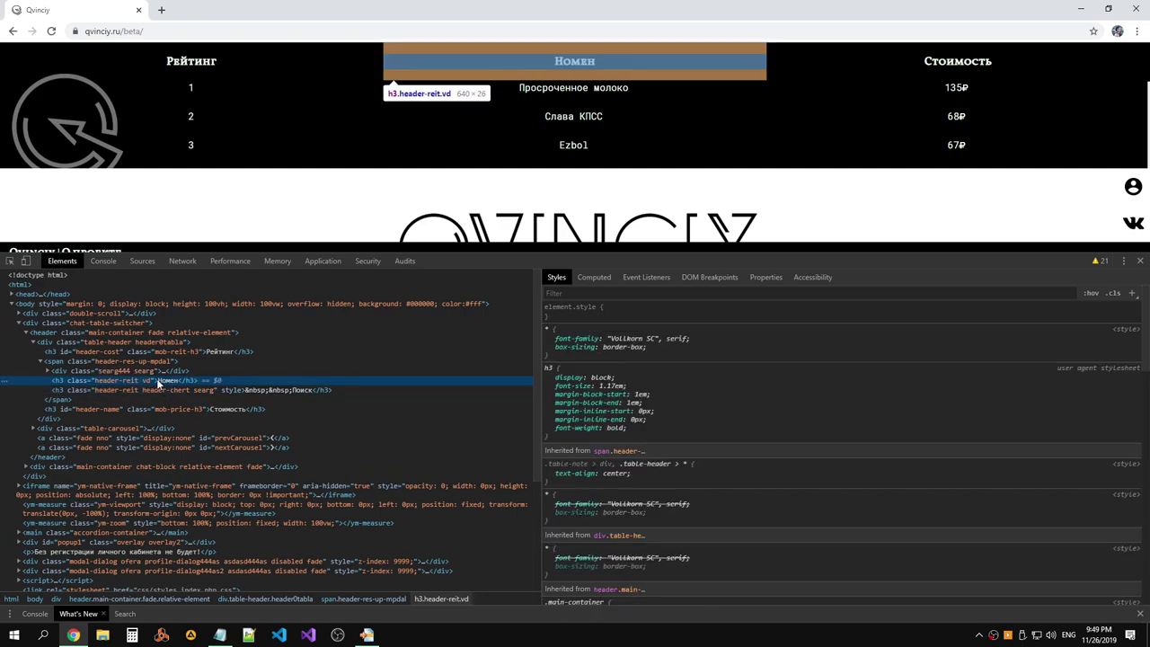
{"action": "left_click", "coordinate": [154, 370]}
{"action": "left_click", "coordinate": [50, 371]}
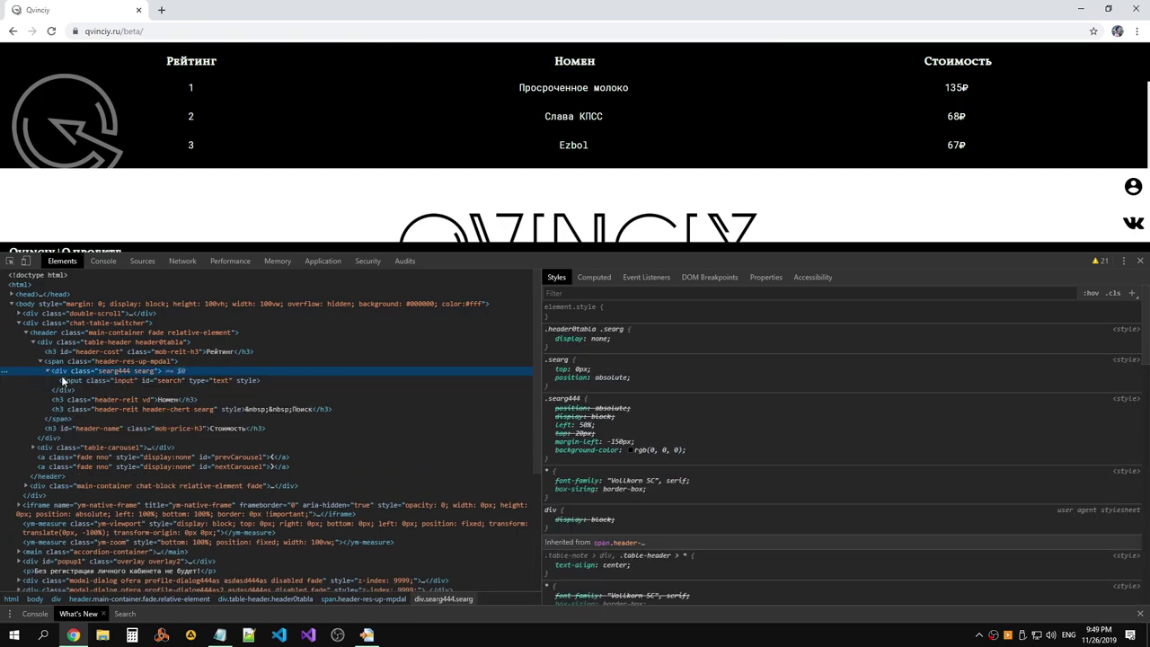
{"action": "left_click", "coordinate": [138, 381]}
{"action": "left_click", "coordinate": [245, 409]}
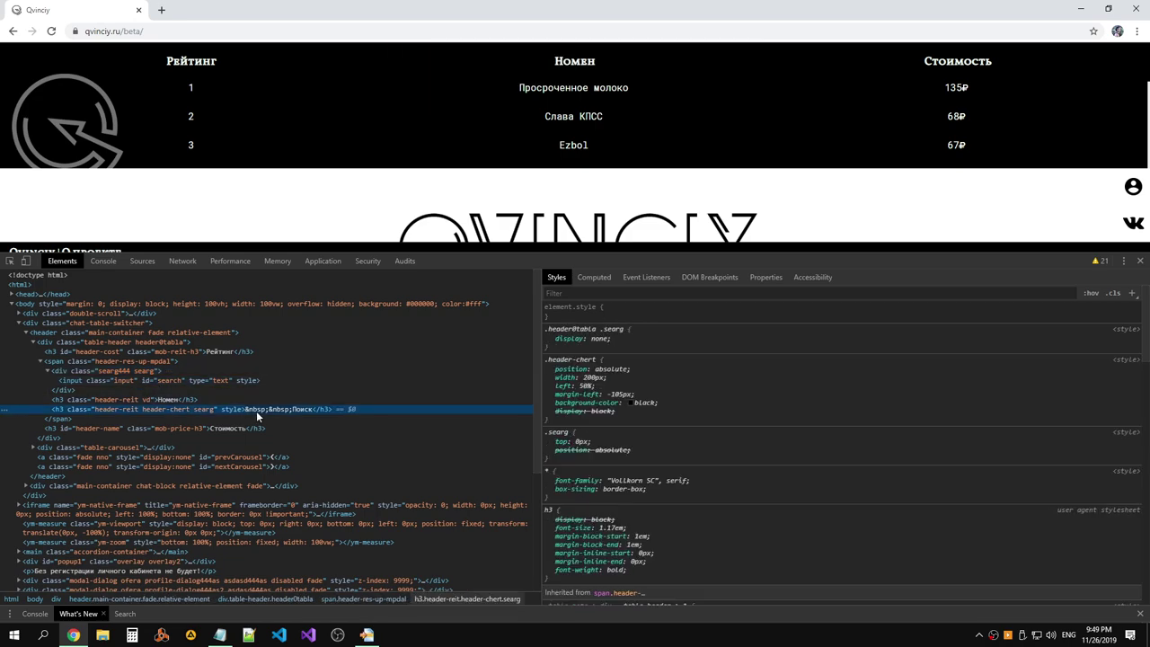
{"action": "left_click", "coordinate": [196, 382]}
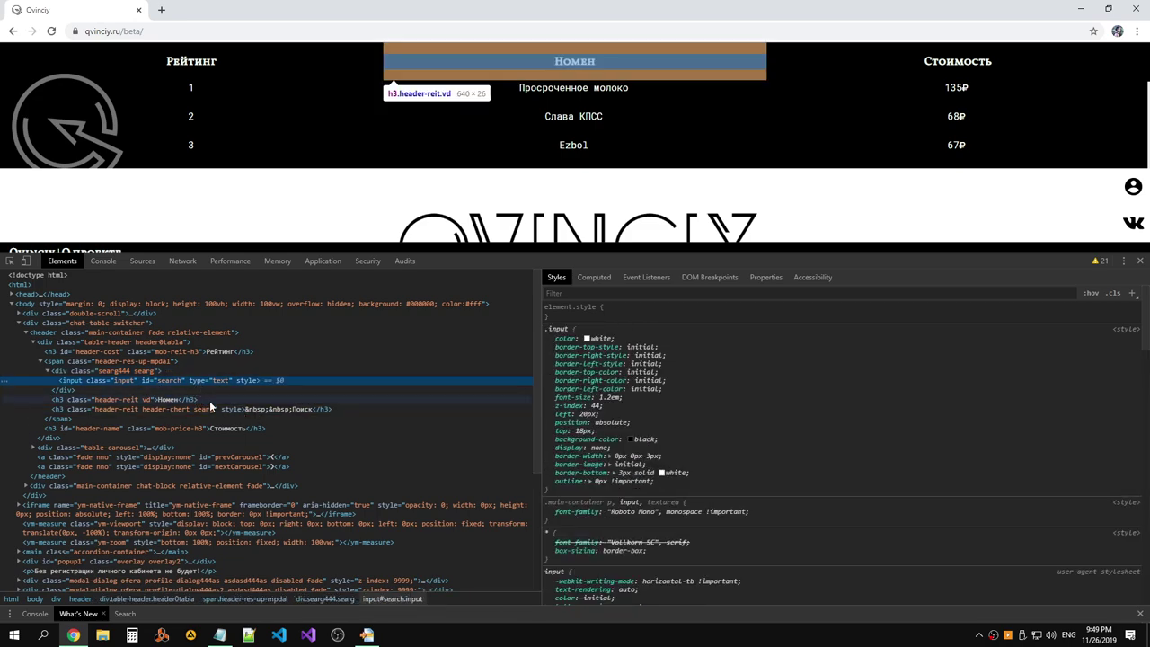
{"action": "left_click", "coordinate": [209, 401]}
{"action": "left_click", "coordinate": [267, 409]}
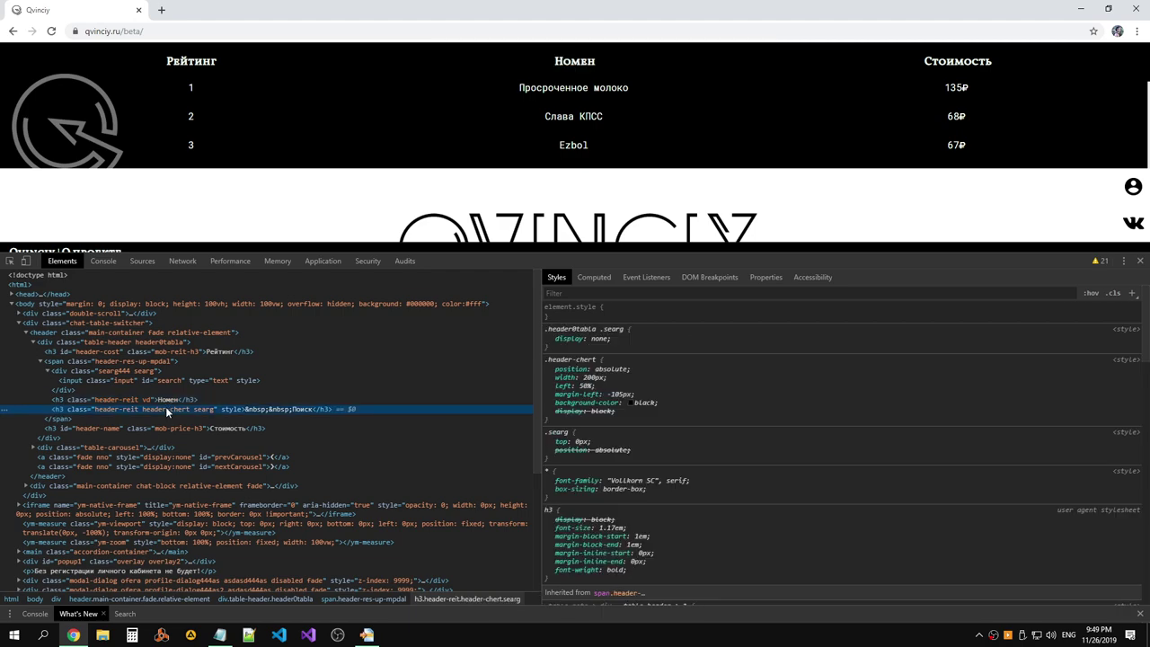
{"action": "left_click", "coordinate": [72, 399]}
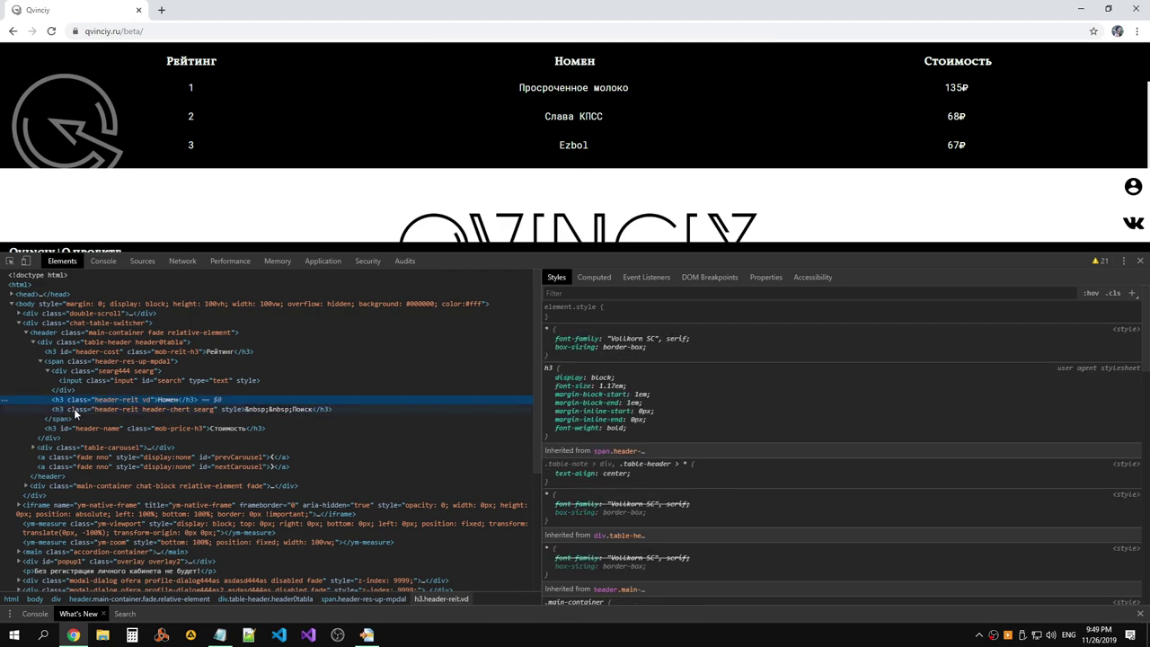
{"action": "left_click", "coordinate": [72, 409]}
{"action": "left_click", "coordinate": [80, 382]}
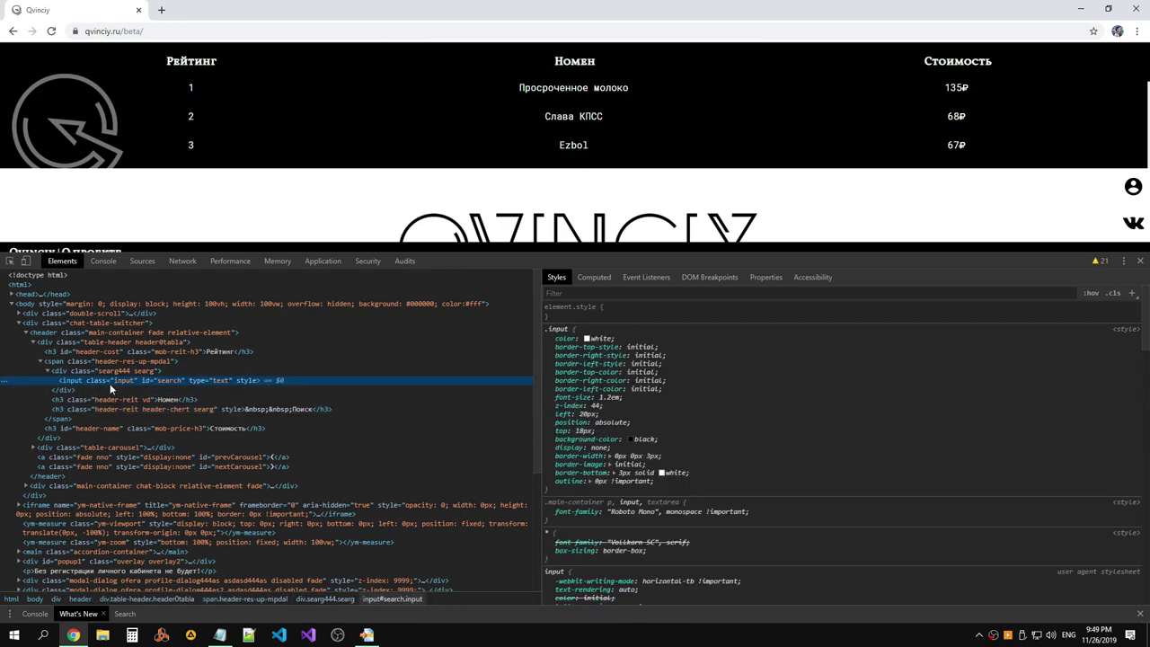
Bring up the context menu for the input#search node.
{"action": "right_click", "coordinate": [109, 384]}
{"action": "left_click", "coordinate": [149, 407]}
{"action": "right_click", "coordinate": [78, 385]}
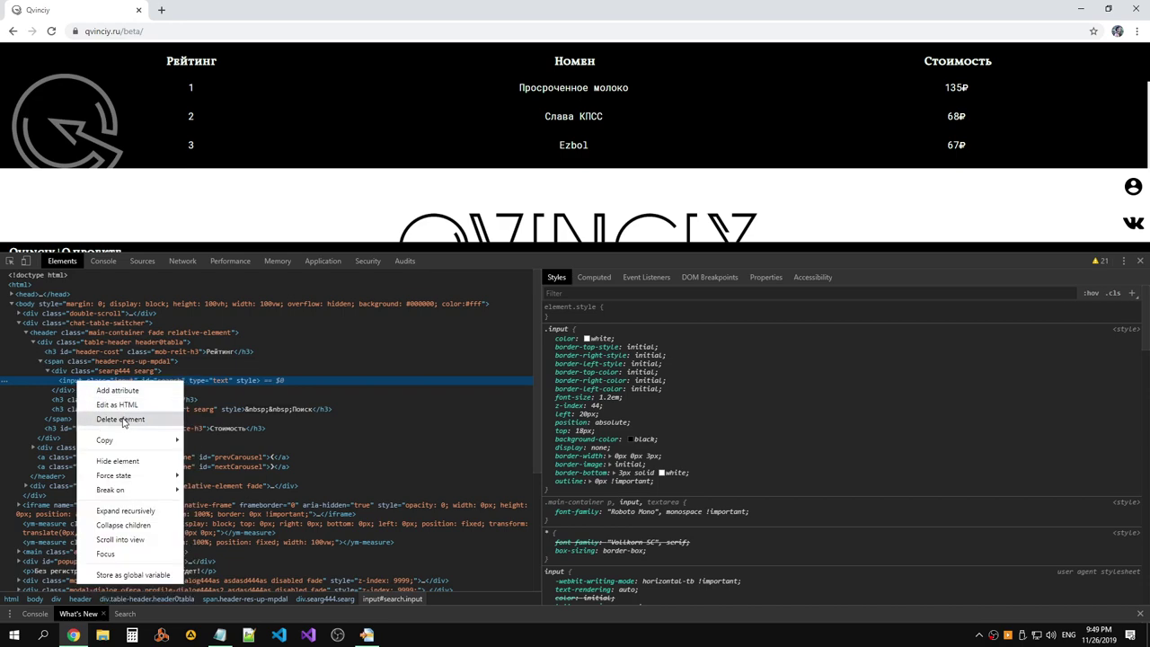
In the header span's HTML, paste an input#search copy before the searg444 div and apply it.
{"action": "left_click", "coordinate": [120, 390]}
{"action": "key", "text": "Escape"}
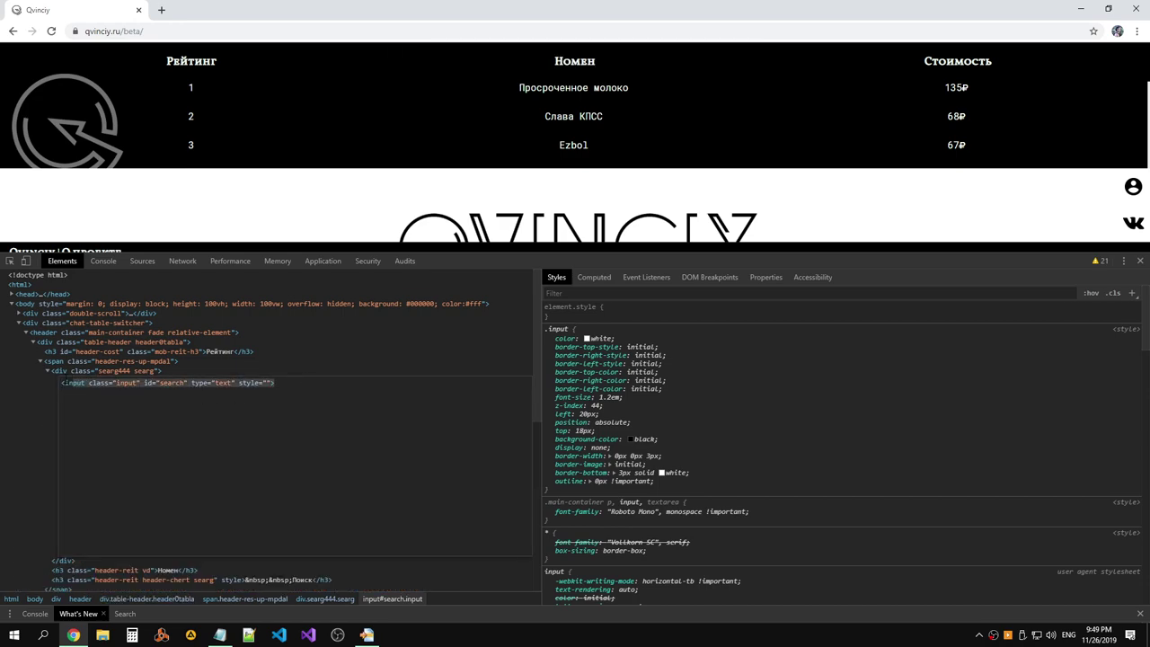
{"action": "left_click", "coordinate": [138, 363]}
{"action": "right_click", "coordinate": [138, 363]}
{"action": "left_click", "coordinate": [171, 401]}
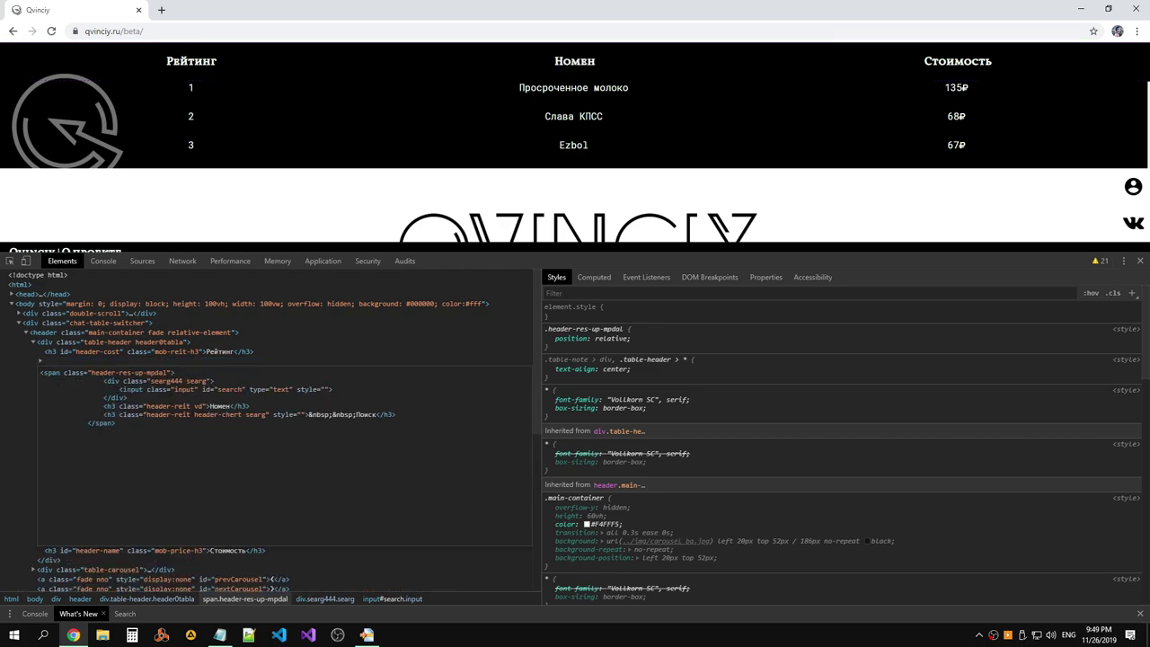
{"action": "key", "text": "Return"}
{"action": "key", "text": "Return"}
{"action": "type", "text": "<input class=\"input\" id=\"search\" type=\"text\" style=\"\">"}
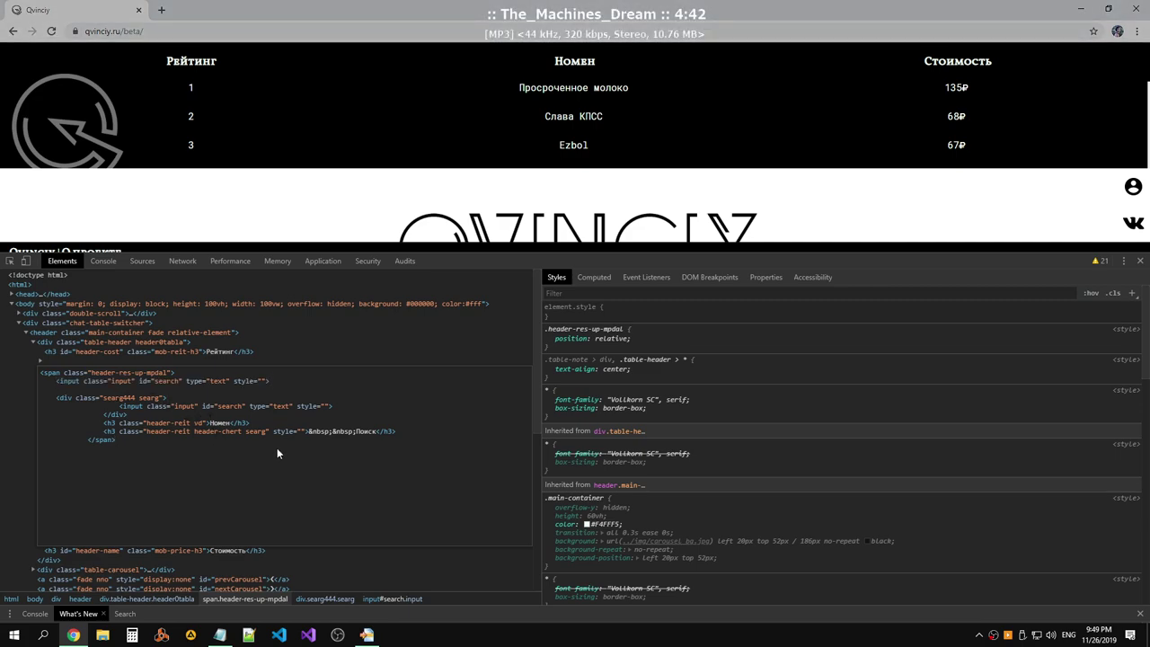
{"action": "key", "text": "ctrl+Return"}
{"action": "left_click", "coordinate": [295, 369]}
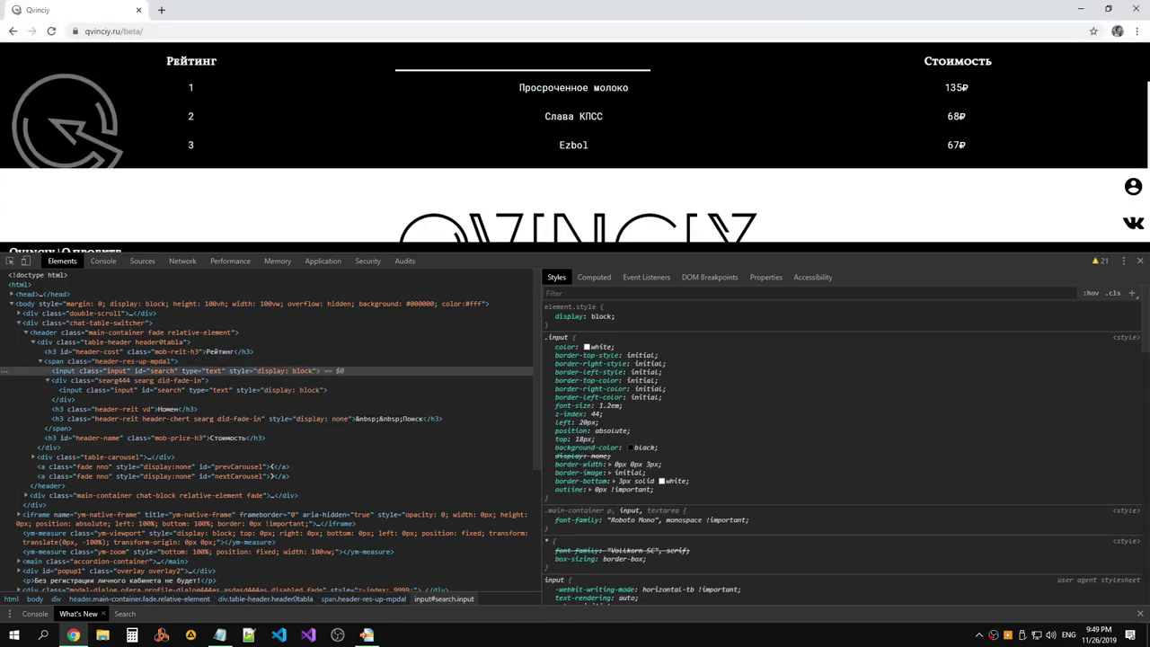
Open the first input#search element in the header span as editable HTML.
{"action": "key", "text": "alt+shift"}
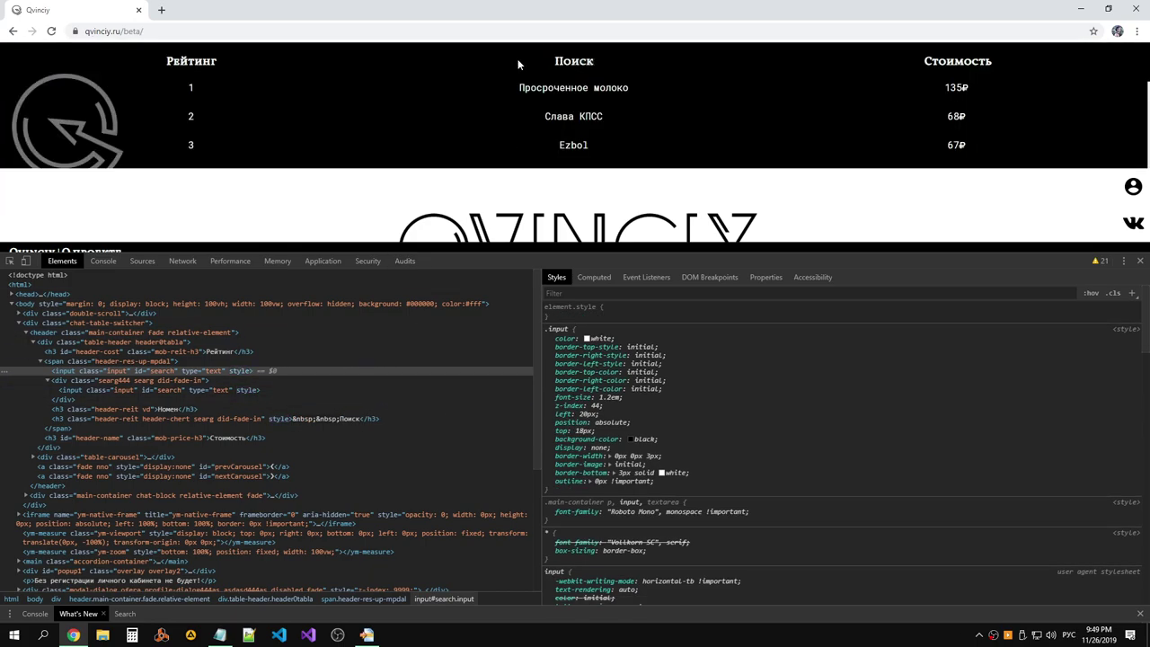
{"action": "left_click", "coordinate": [252, 390]}
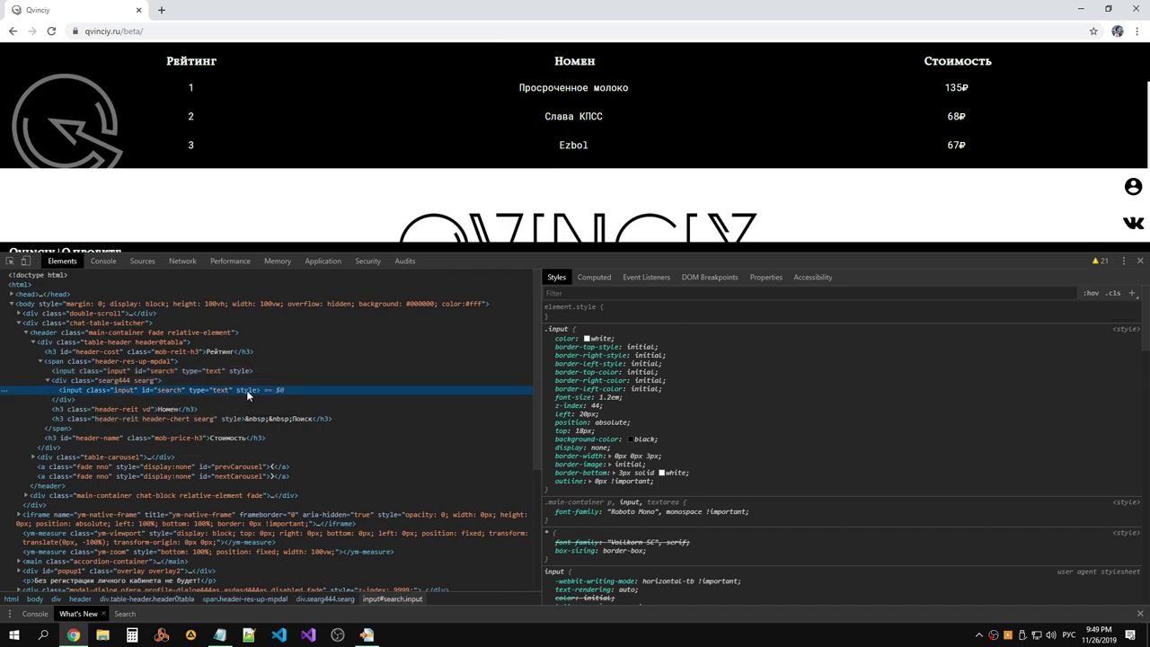
{"action": "double_click", "coordinate": [238, 370]}
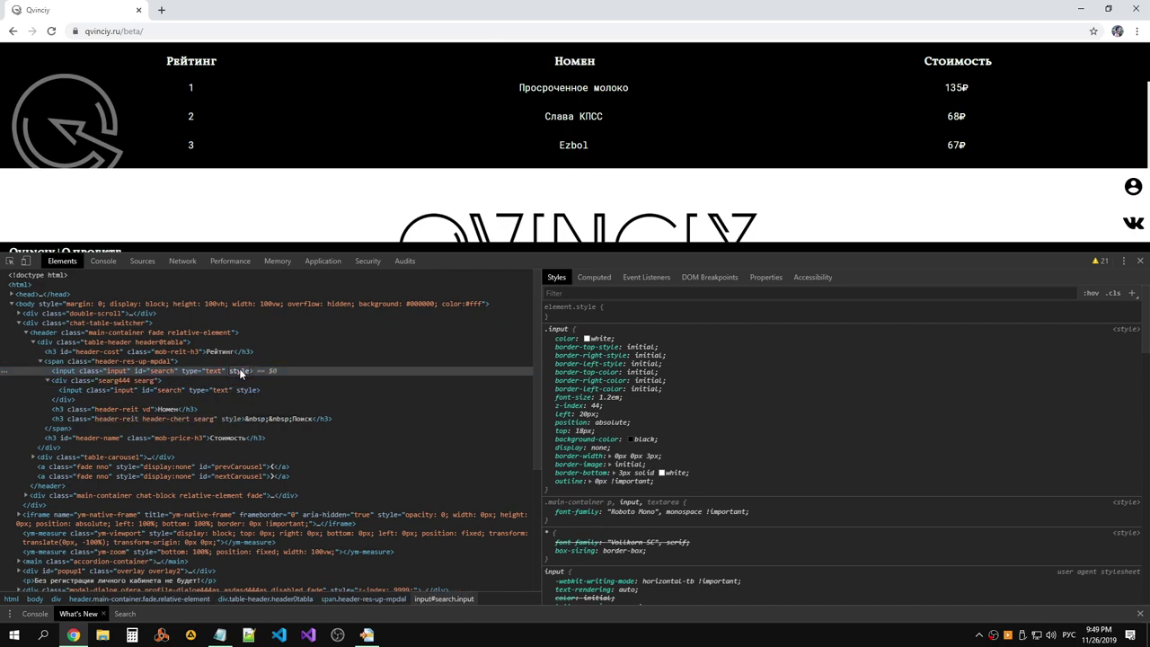
{"action": "right_click", "coordinate": [249, 372]}
{"action": "left_click", "coordinate": [243, 364]}
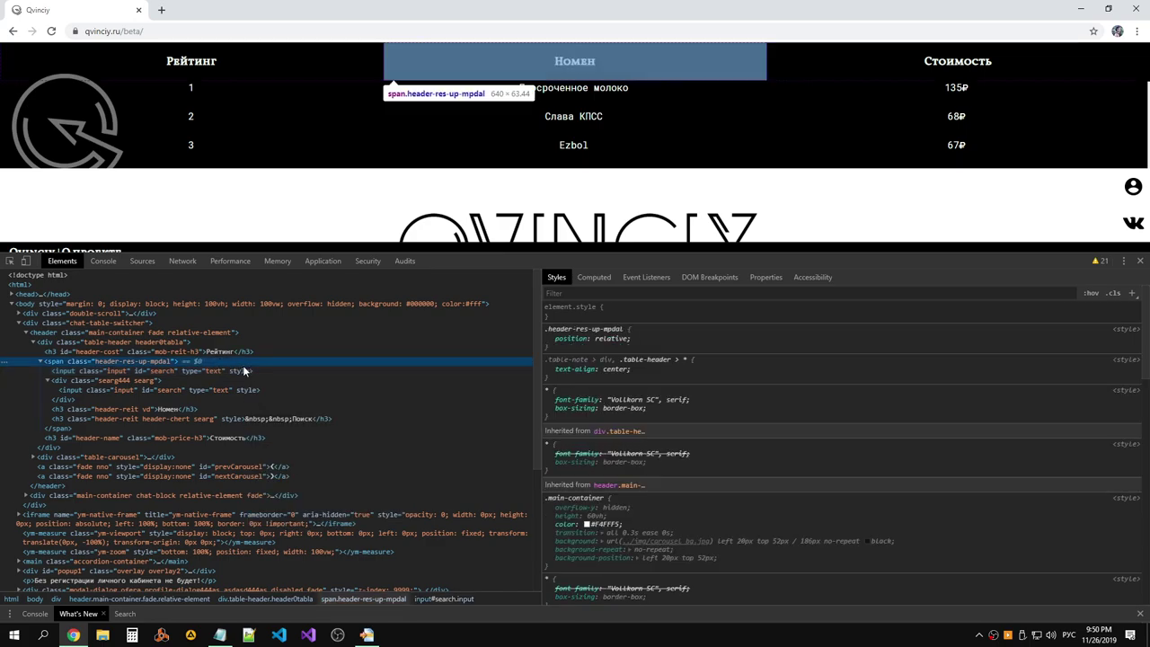
{"action": "right_click", "coordinate": [246, 367]}
{"action": "left_click", "coordinate": [288, 396]}
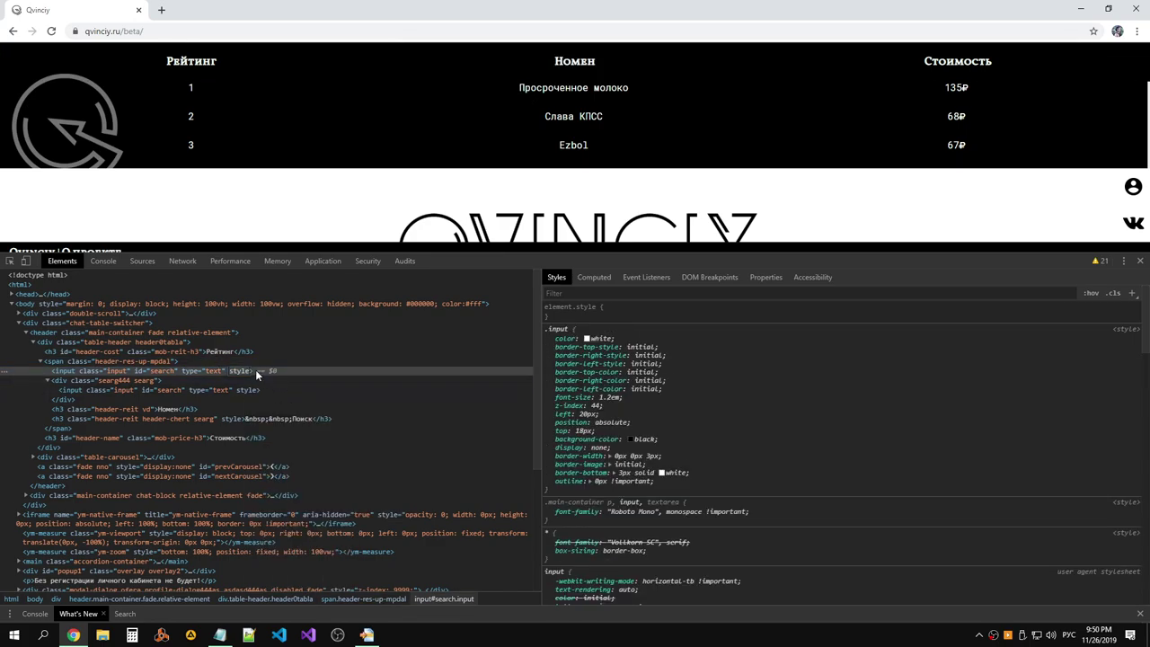
{"action": "right_click", "coordinate": [250, 372]}
{"action": "left_click", "coordinate": [285, 409]}
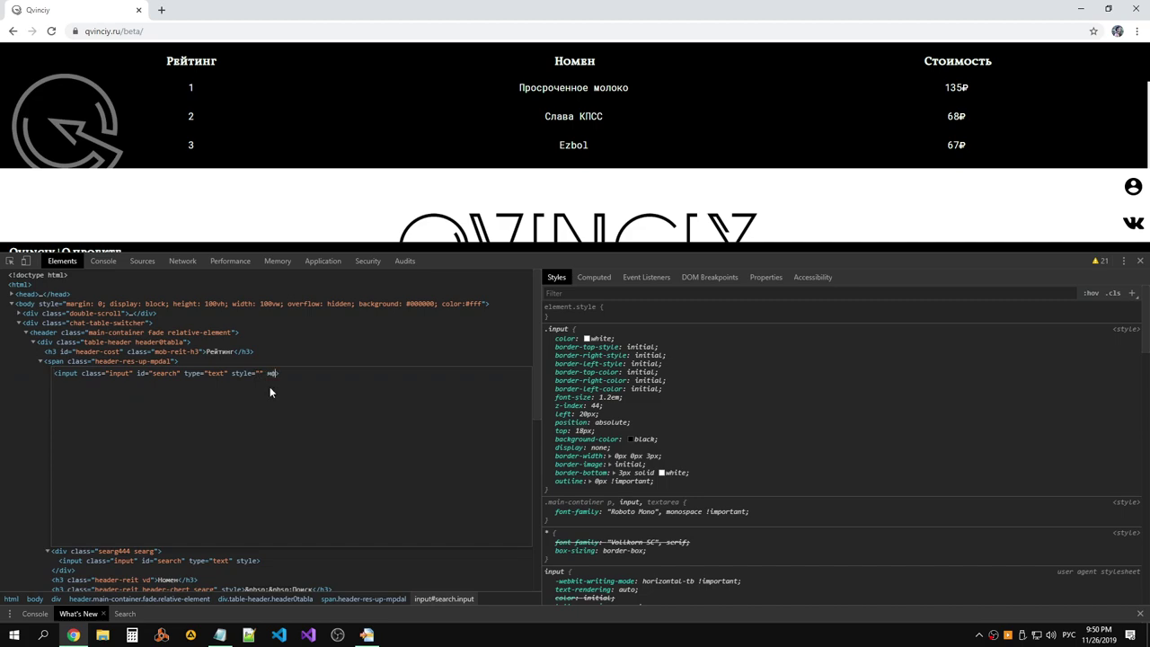
Add value="1" to the first header search input's markup.
{"action": "key", "text": "alt+shift"}
{"action": "type", "text": "alue=\"1\">"}
{"action": "left_click", "coordinate": [362, 363]}
Add value="2" to the second search input inside searg444 via Edit as HTML.
{"action": "left_click", "coordinate": [269, 390]}
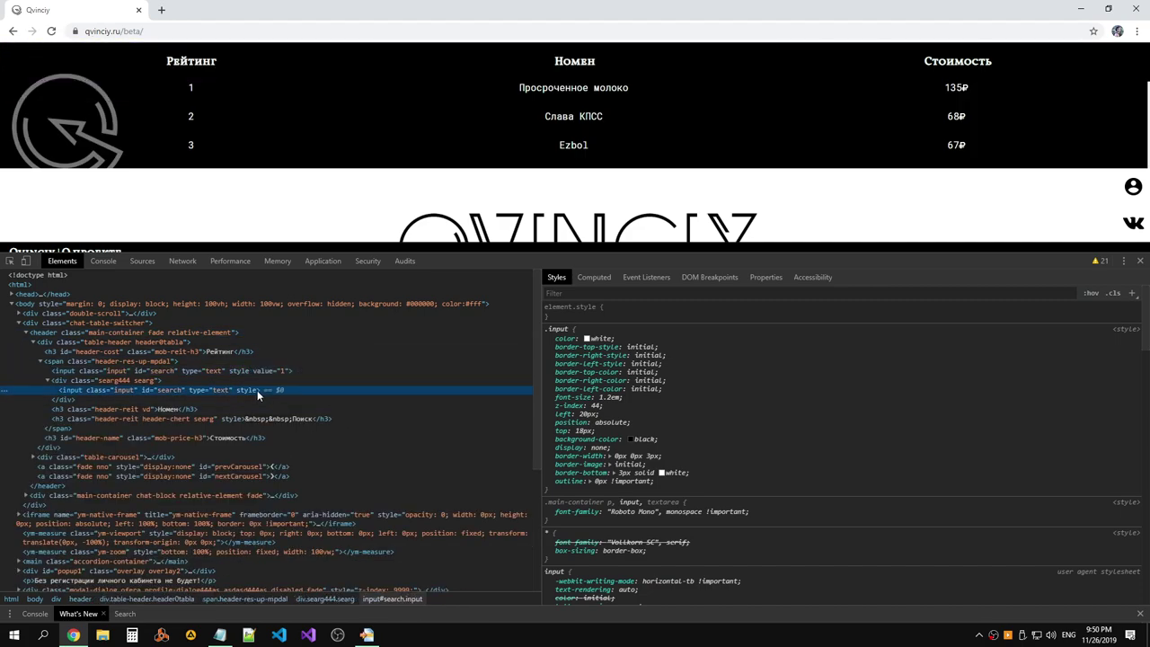
{"action": "right_click", "coordinate": [257, 391]}
{"action": "left_click", "coordinate": [297, 431]}
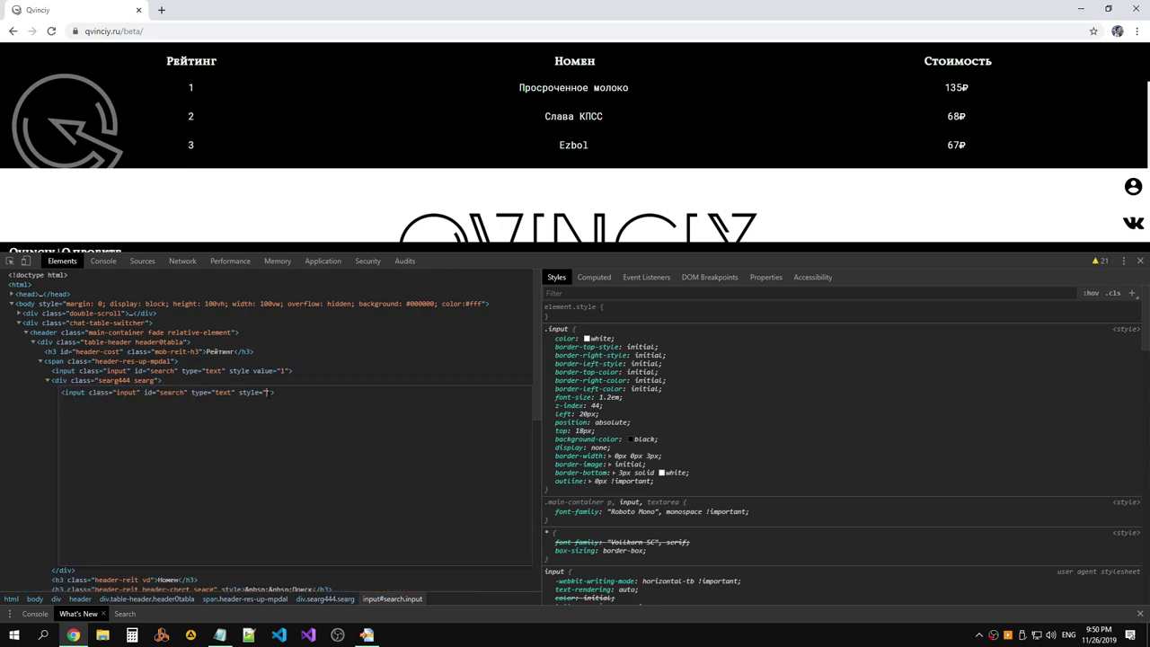
{"action": "type", "text": "\" value"}
{"action": "key", "text": "BackSpace"}
{"action": "type", "text": "=\"\""}
{"action": "type", "text": "2"}
{"action": "key", "text": "Return"}
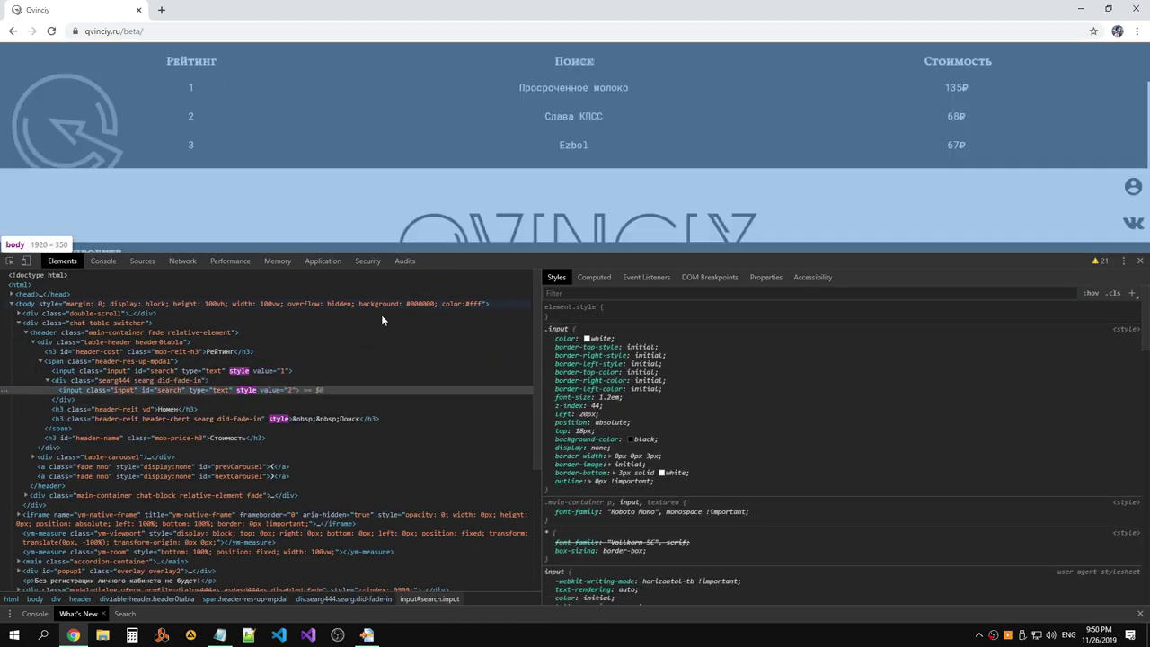
Select each search input in turn and show the search field in the page header.
{"action": "left_click", "coordinate": [313, 370]}
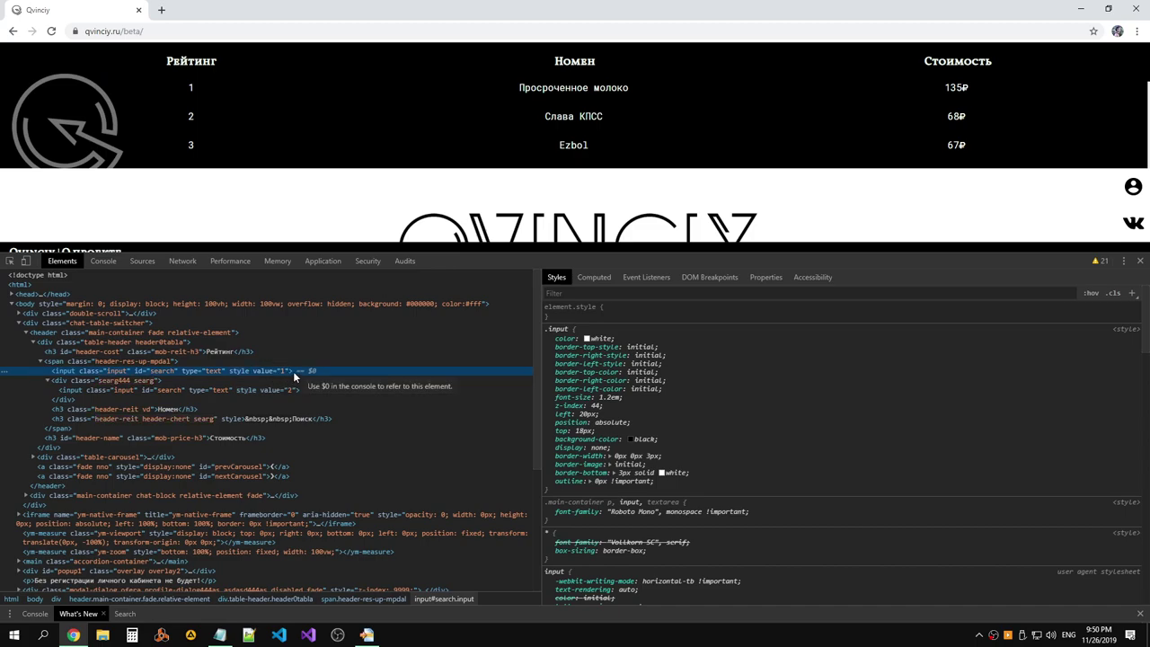
{"action": "left_click", "coordinate": [301, 391]}
{"action": "left_click", "coordinate": [300, 363]}
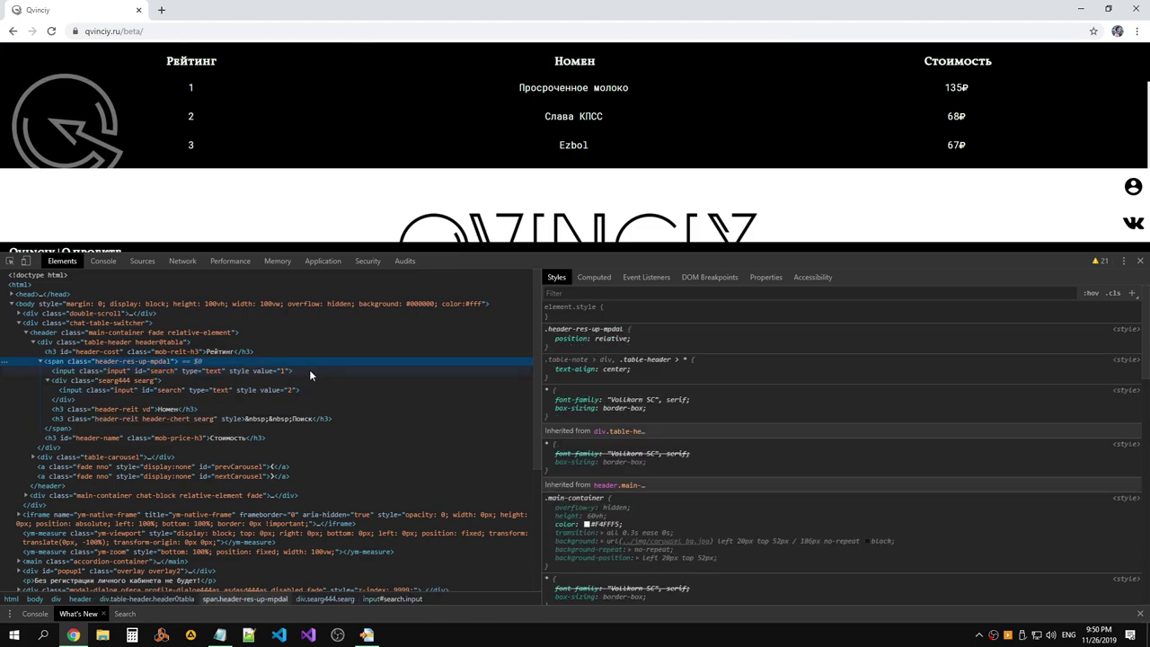
{"action": "left_click", "coordinate": [309, 370]}
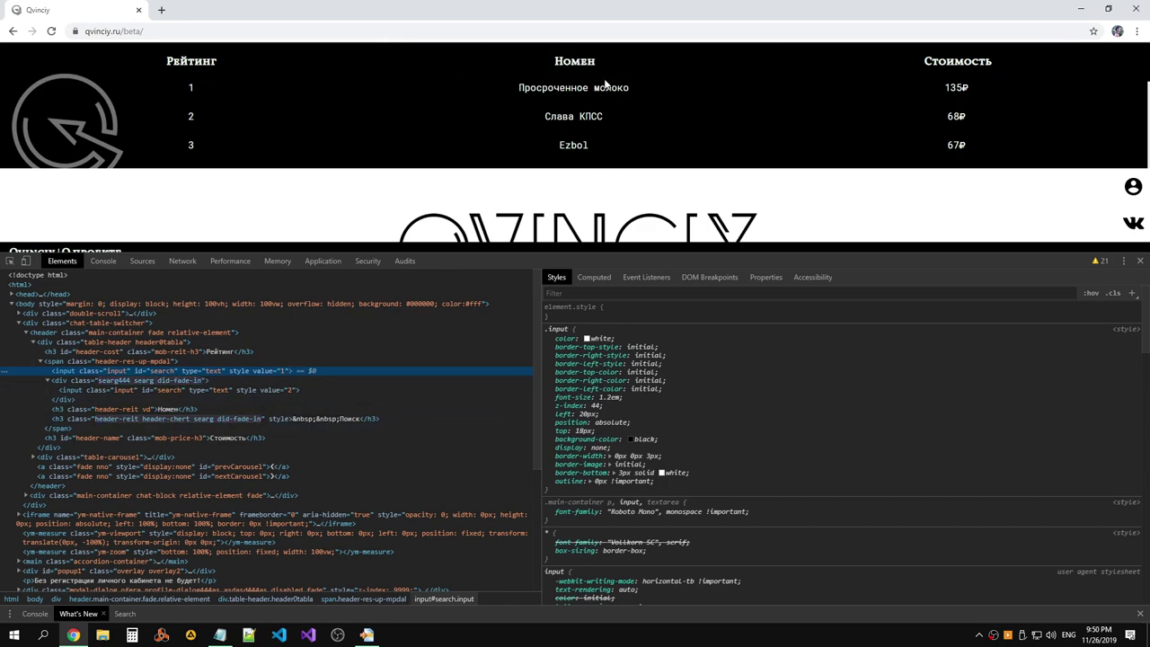
{"action": "left_click", "coordinate": [584, 63]}
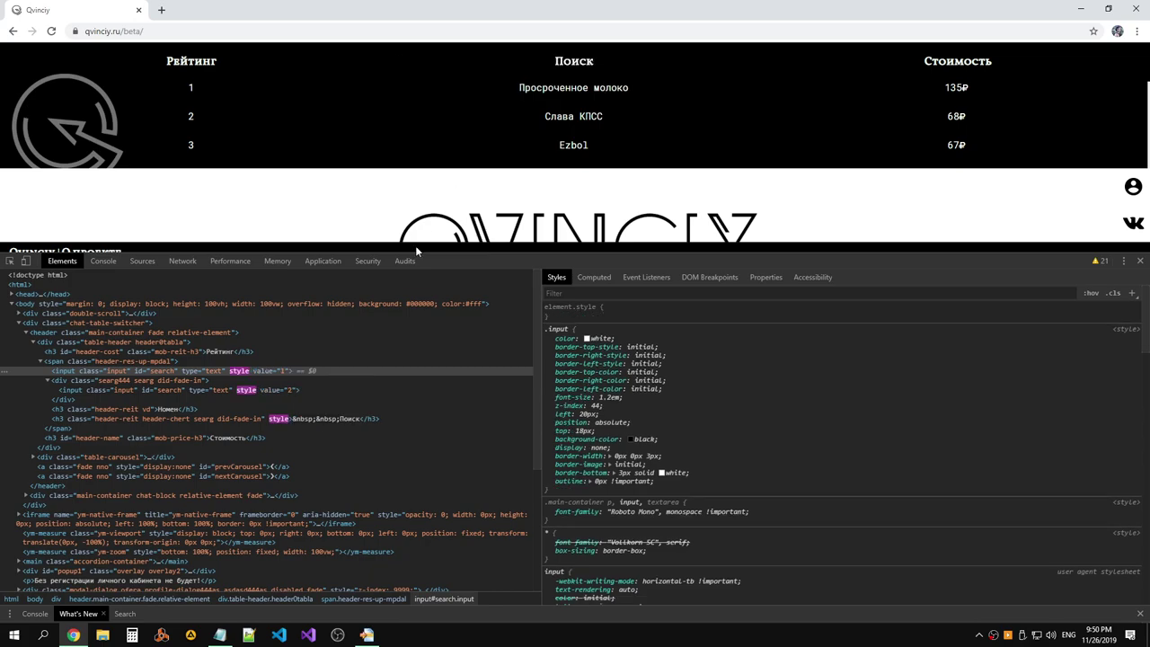
Delete the search input inside the searg444 div.
{"action": "right_click", "coordinate": [274, 372]}
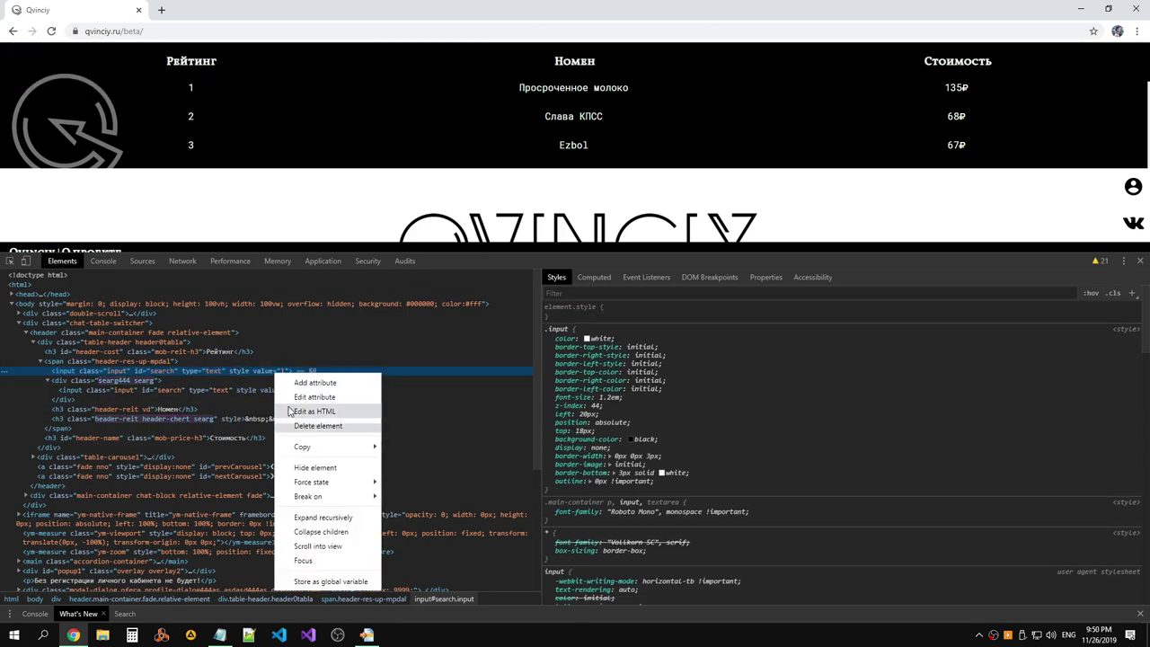
{"action": "right_click", "coordinate": [268, 392]}
{"action": "left_click", "coordinate": [314, 440]}
{"action": "mouse_move", "coordinate": [467, 63]}
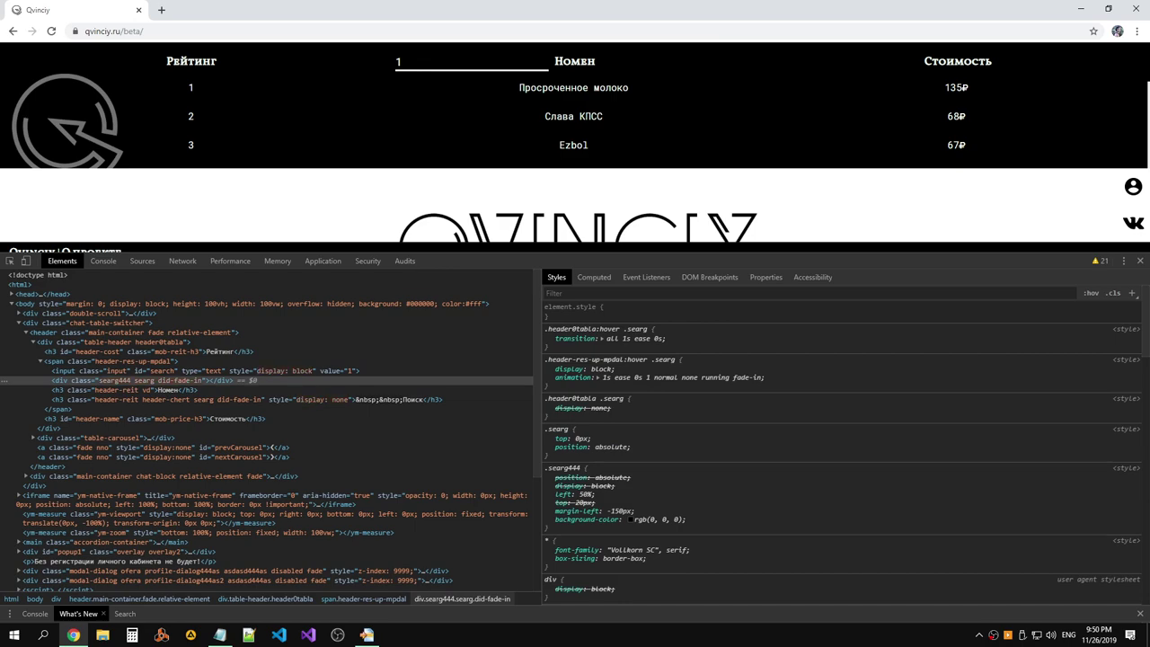
Expand searg444 and delete the search input with value 1.
{"action": "left_click", "coordinate": [304, 369]}
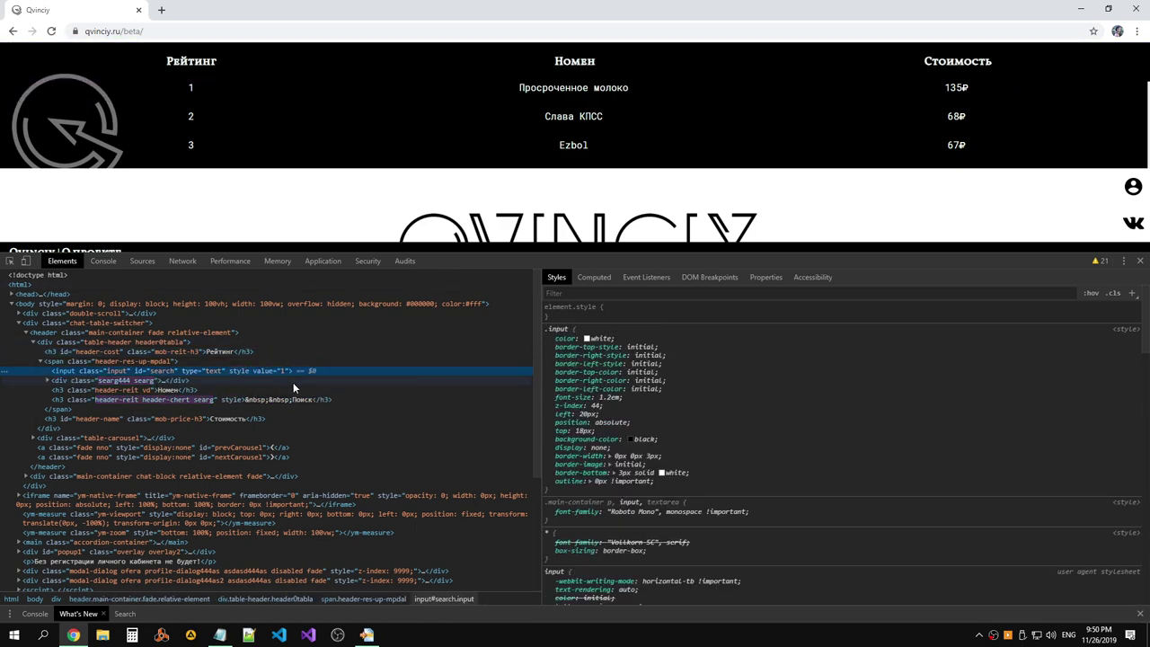
{"action": "left_click", "coordinate": [47, 380]}
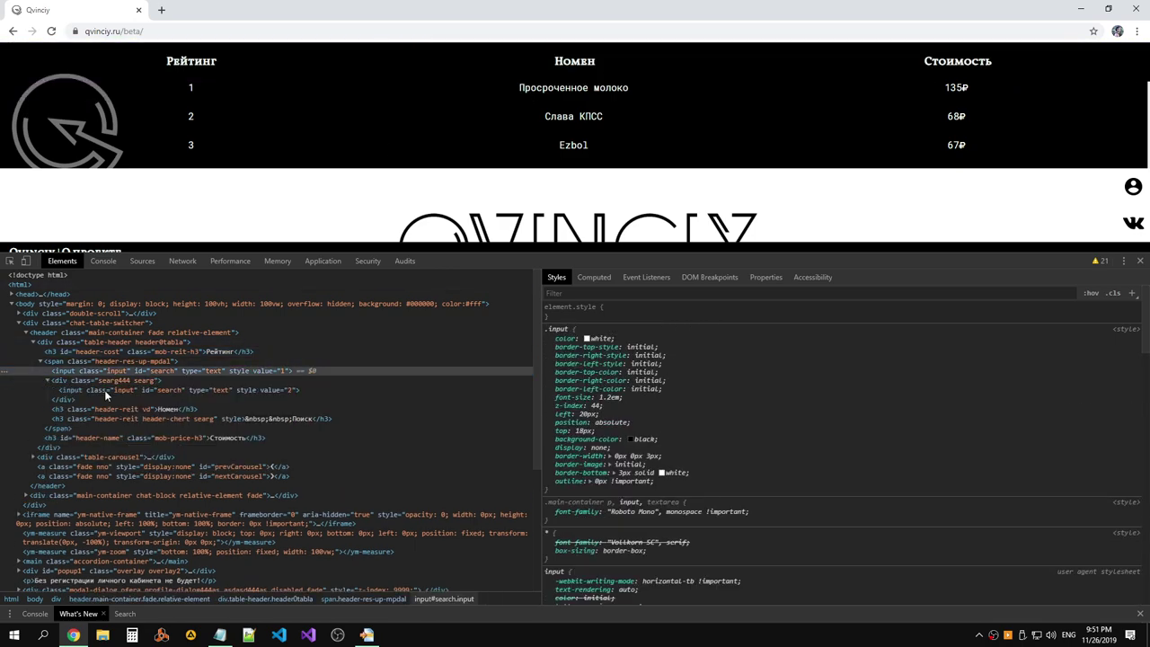
{"action": "right_click", "coordinate": [286, 371]}
{"action": "left_click", "coordinate": [333, 426]}
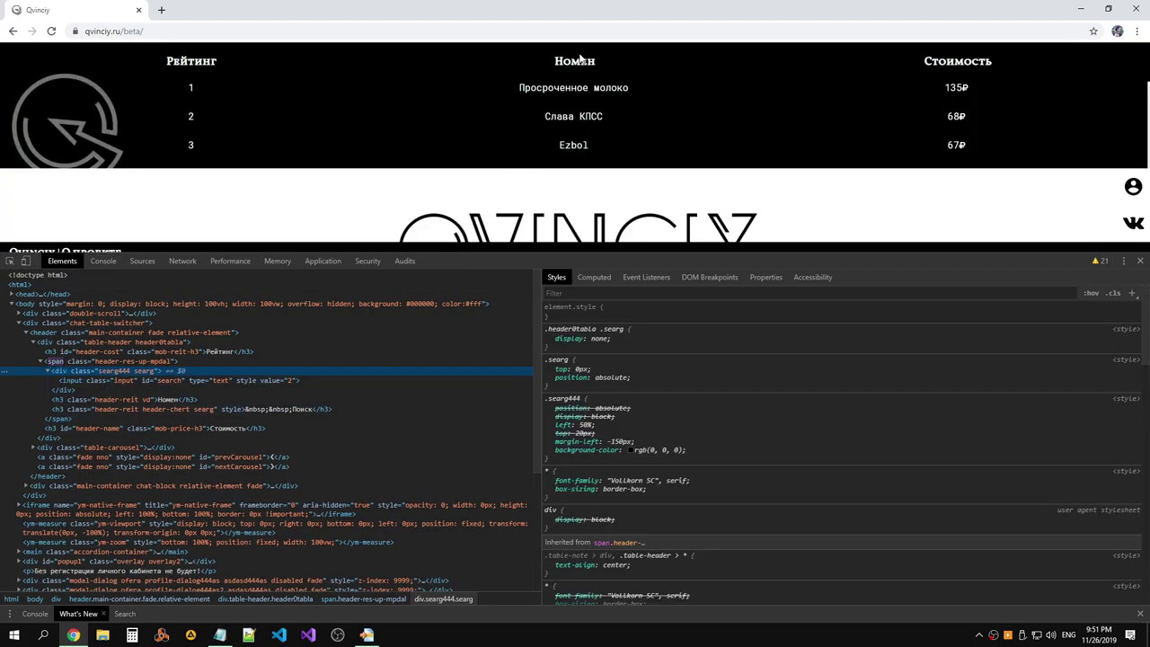
Reselect the header-res-up-mpdal span and the restored search input inside searg444.
{"action": "mouse_move", "coordinate": [574, 64]}
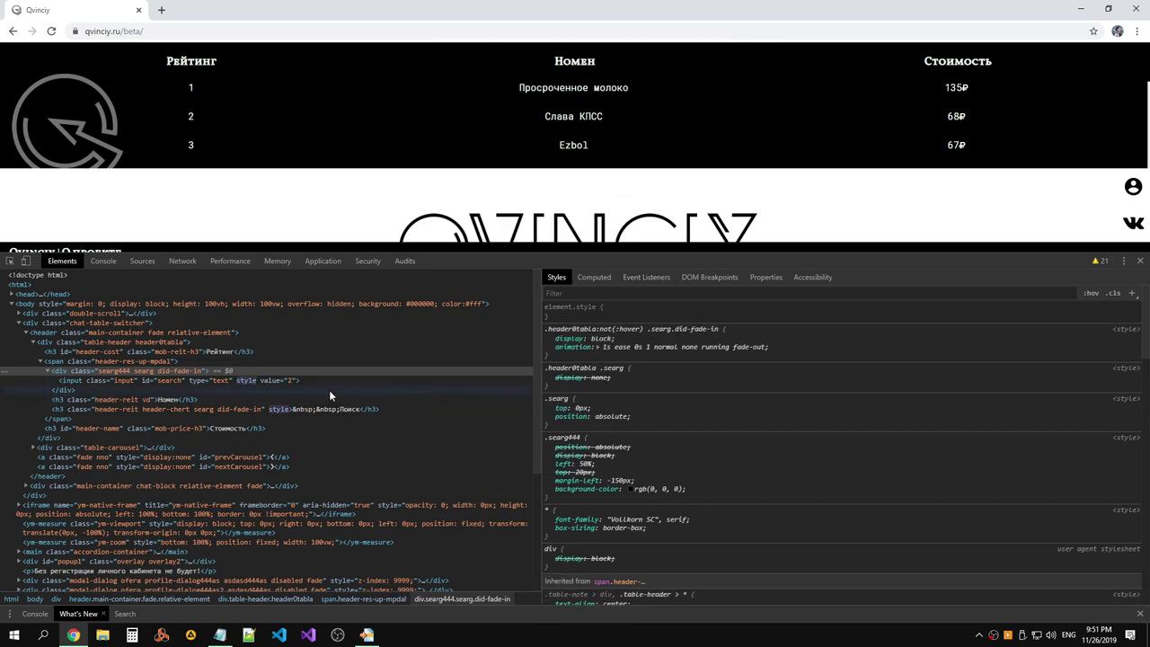
{"action": "left_click", "coordinate": [291, 362]}
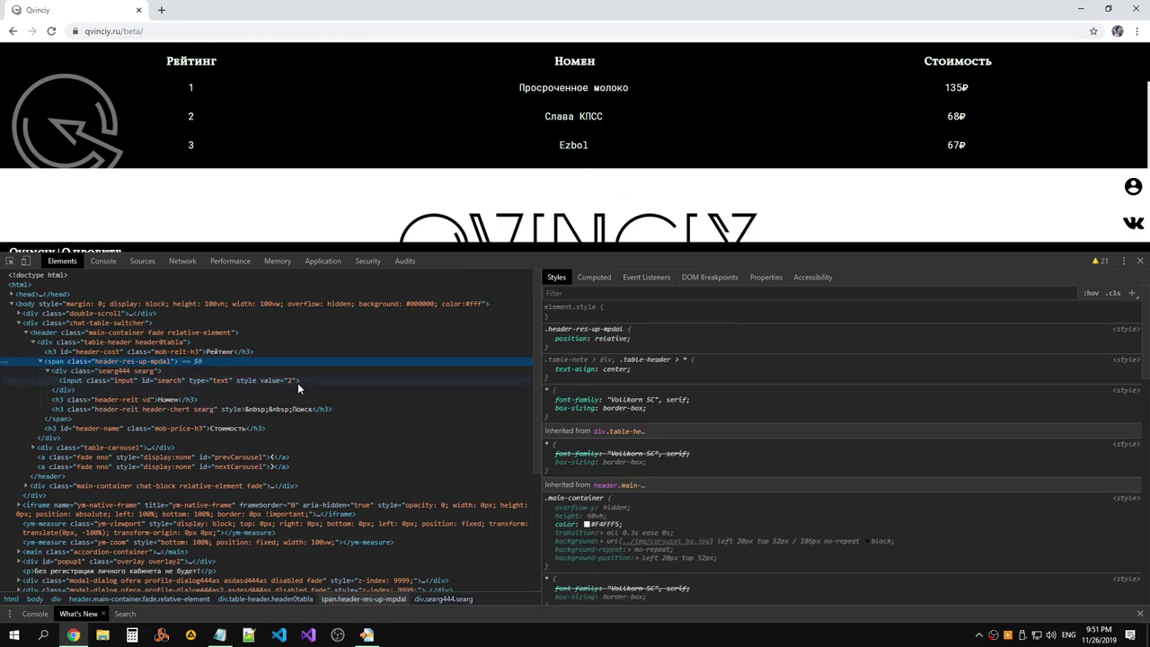
{"action": "left_click", "coordinate": [298, 383]}
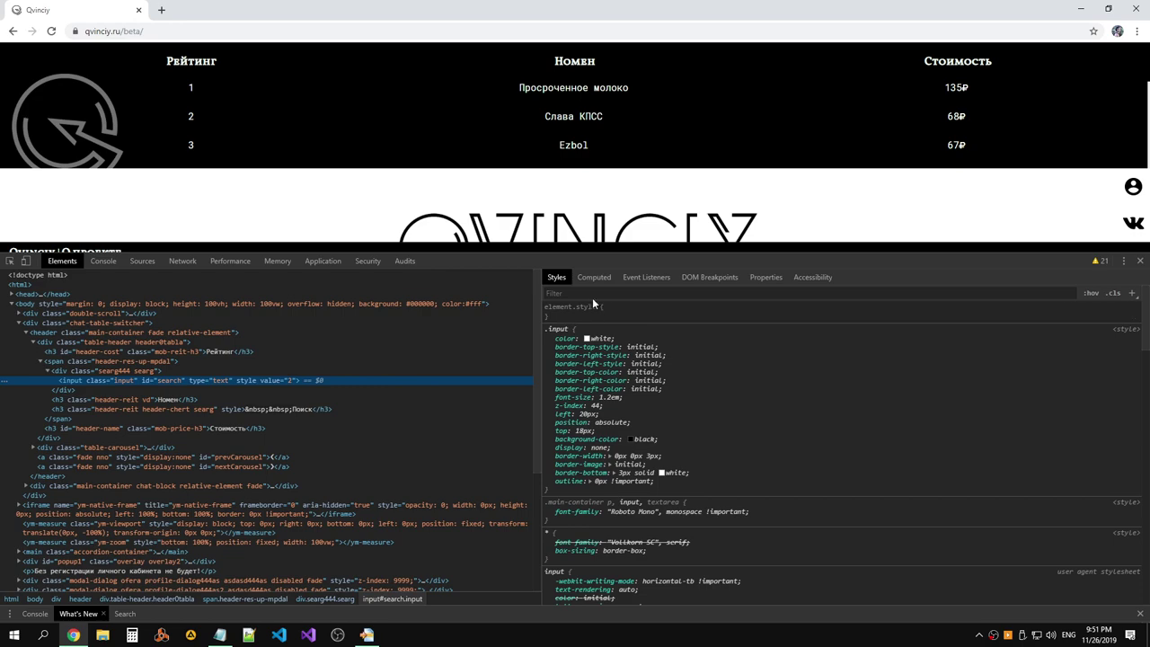
{"action": "left_click", "coordinate": [267, 364]}
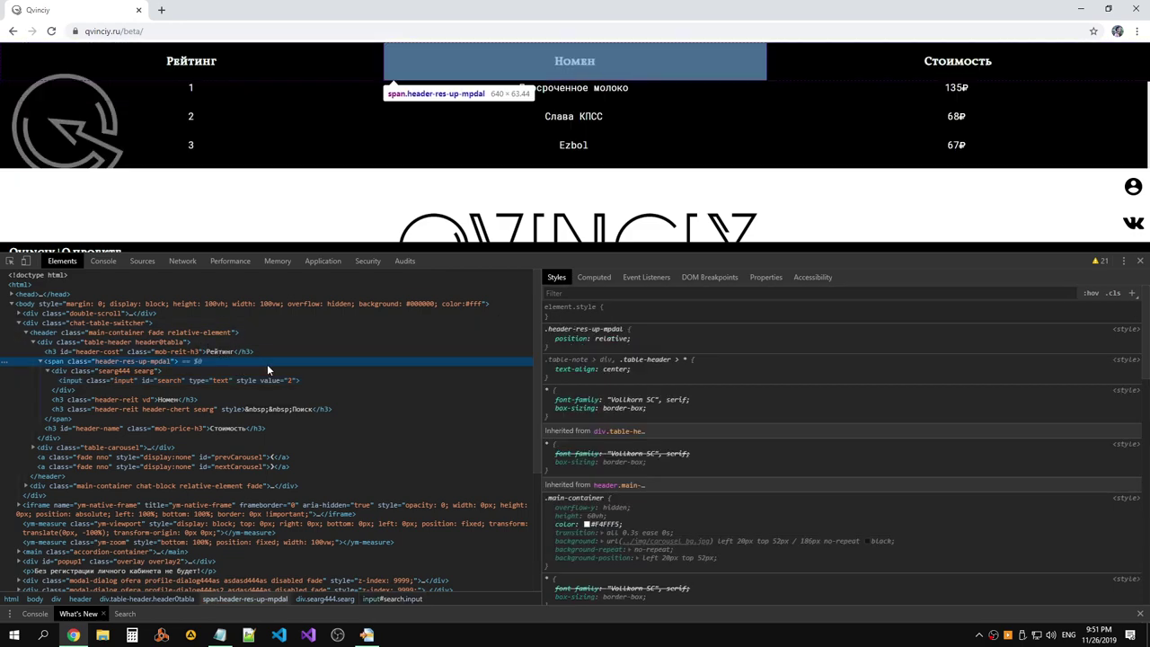
{"action": "left_click", "coordinate": [293, 388]}
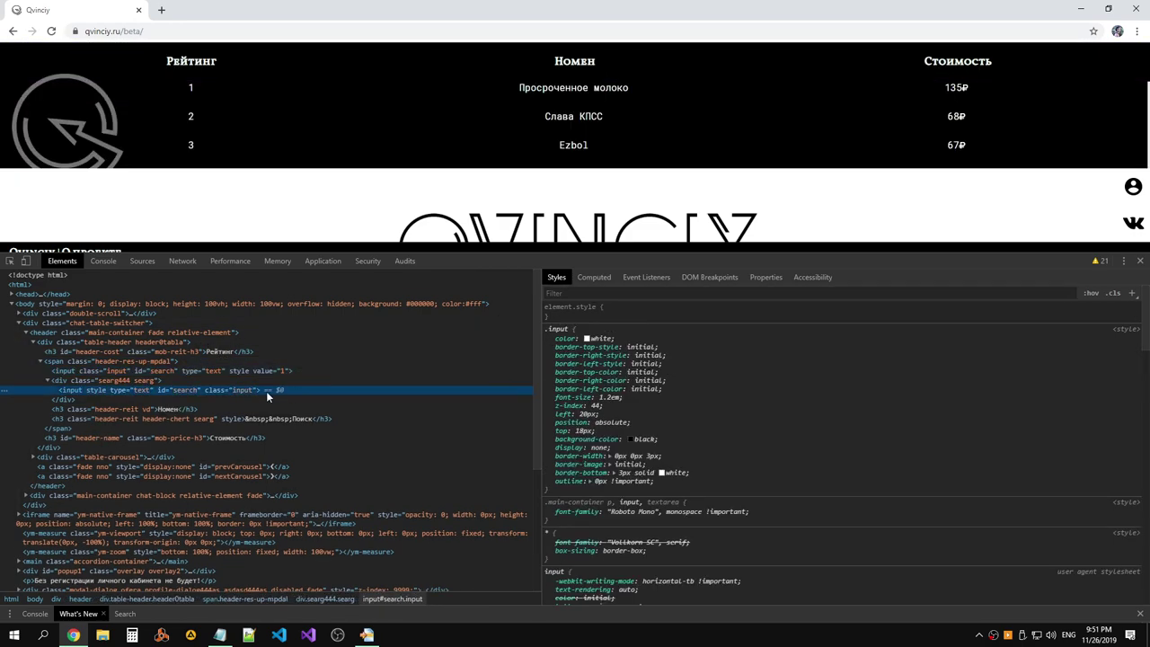
Give the searg444 search input value="2" through Edit as HTML, then reselect the Номен heading.
{"action": "right_click", "coordinate": [259, 390]}
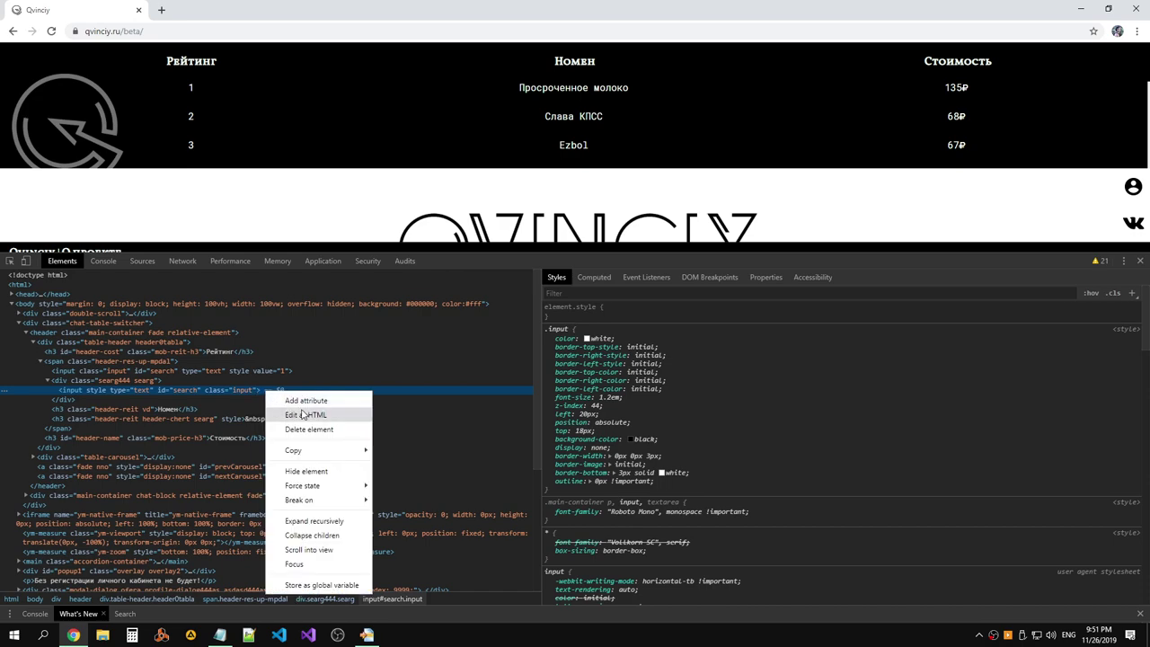
{"action": "left_click", "coordinate": [297, 419]}
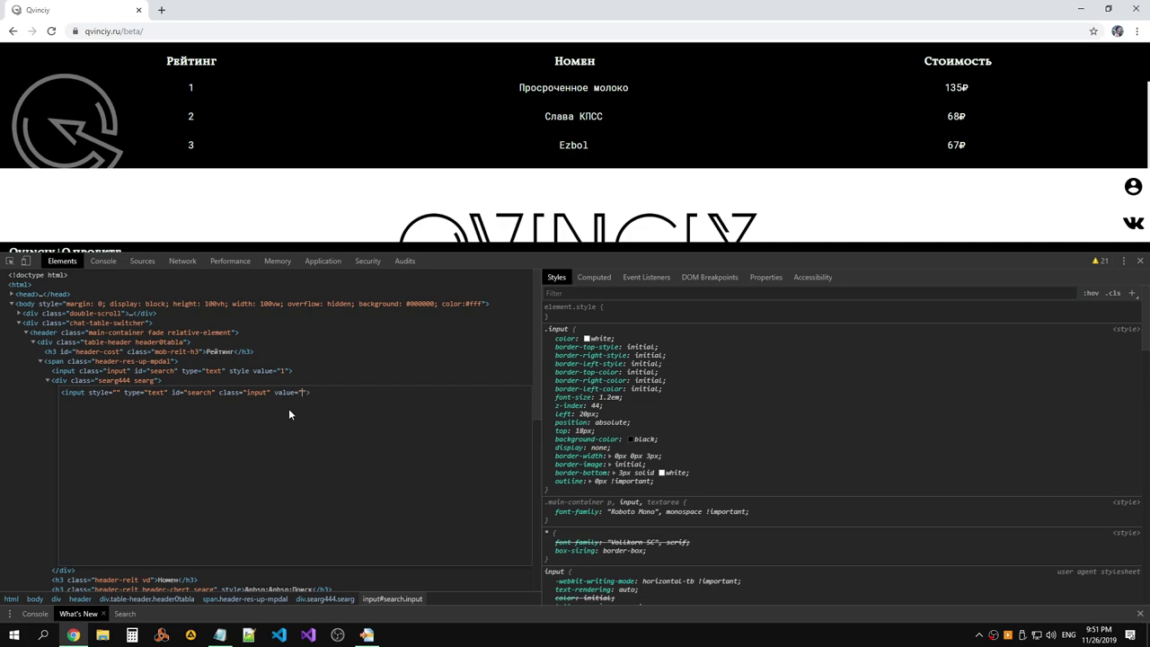
{"action": "type", "text": "2"}
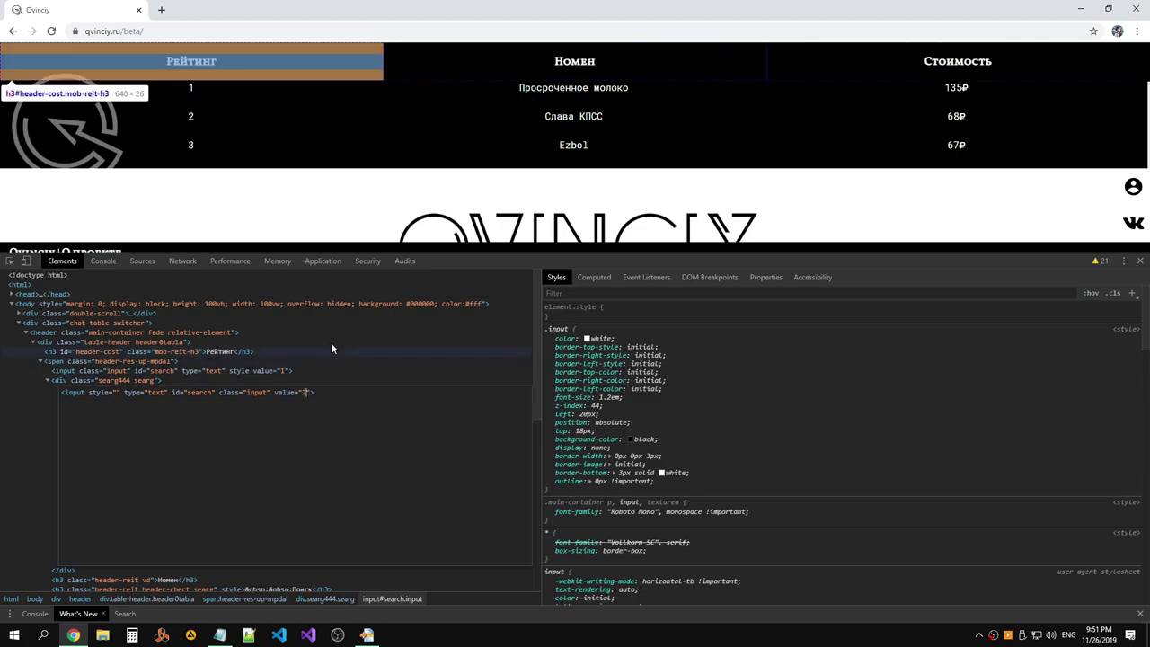
{"action": "left_click", "coordinate": [331, 342]}
{"action": "left_click", "coordinate": [374, 312]}
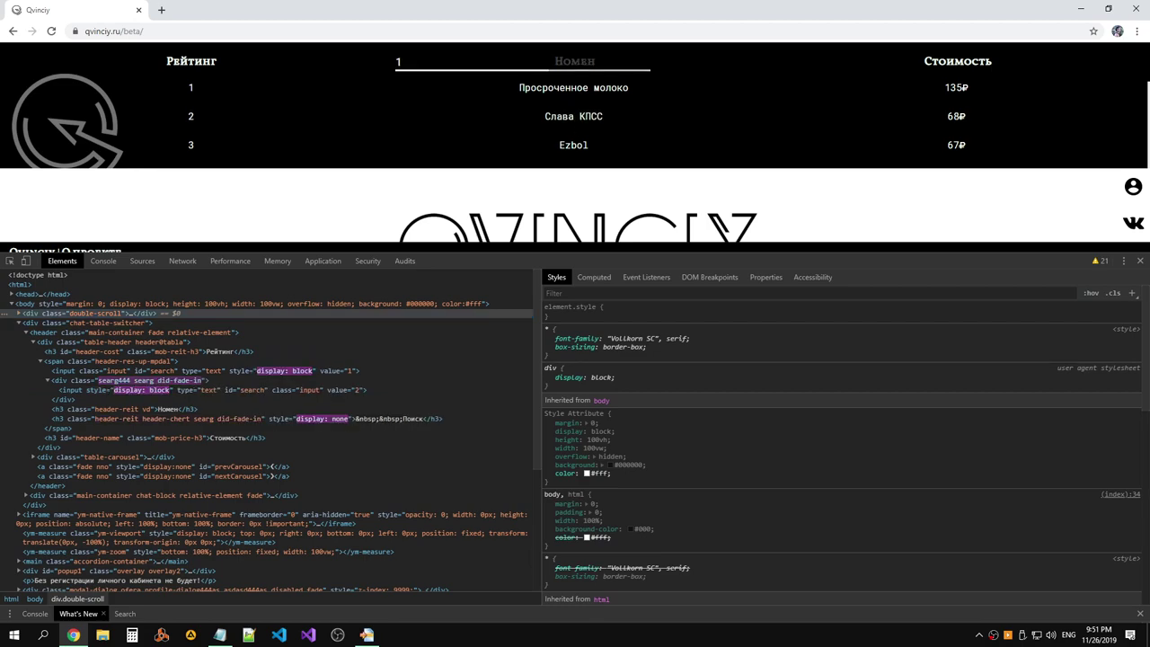
{"action": "left_click", "coordinate": [135, 409]}
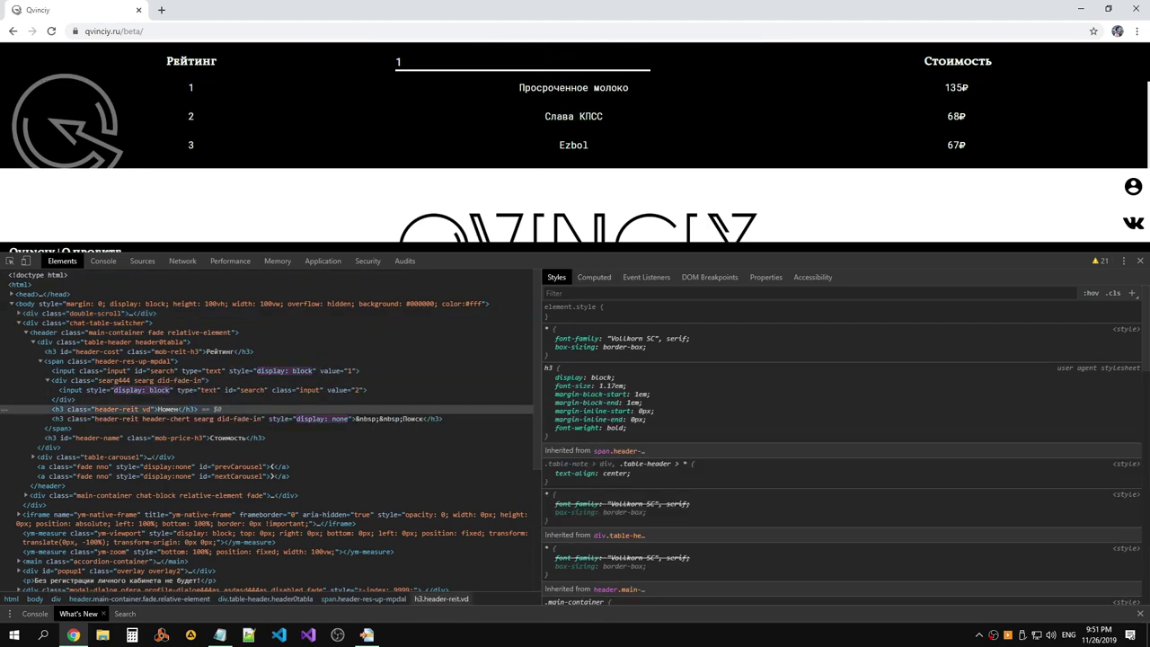
{"action": "left_click", "coordinate": [307, 371]}
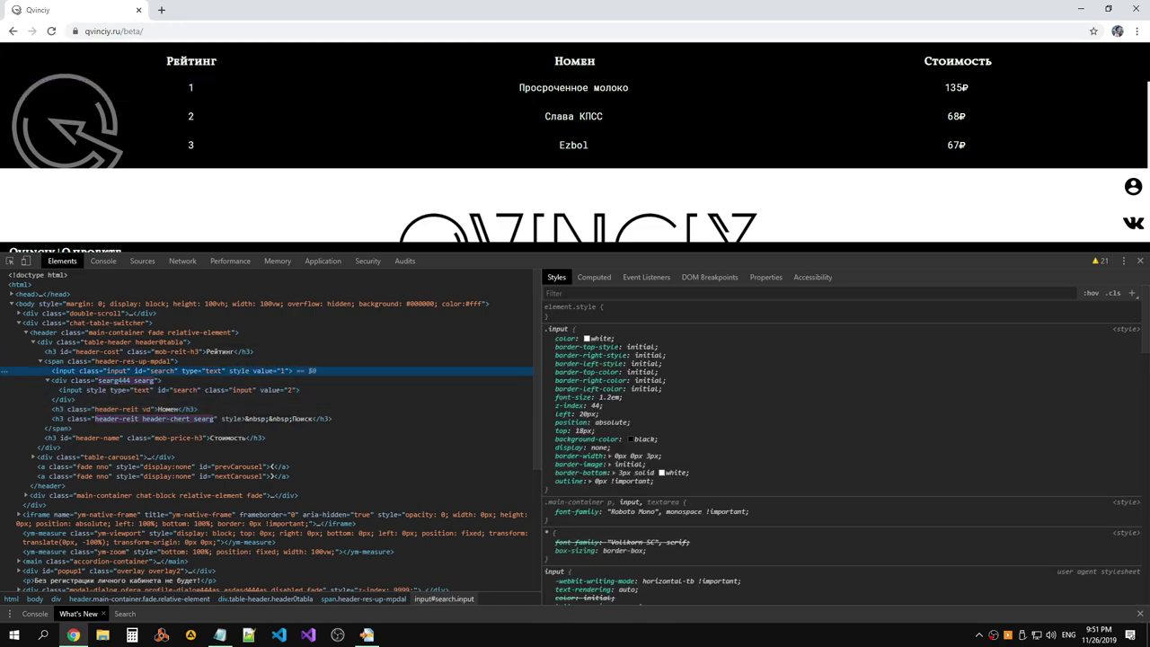
Copy the first search input's style rules into WinMerge's left pane.
{"action": "left_click", "coordinate": [665, 319]}
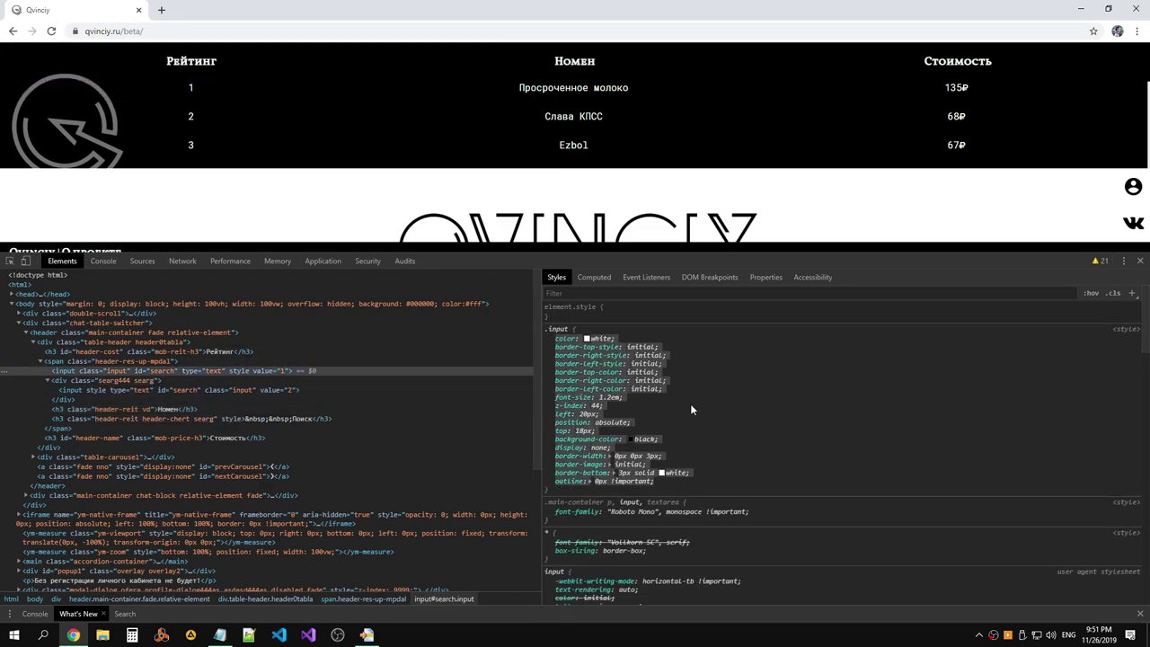
{"action": "mouse_move", "coordinate": [543, 309]}
{"action": "left_mouse_down"}
{"action": "mouse_move", "coordinate": [700, 632]}
{"action": "mouse_move", "coordinate": [696, 594]}
{"action": "left_mouse_up"}
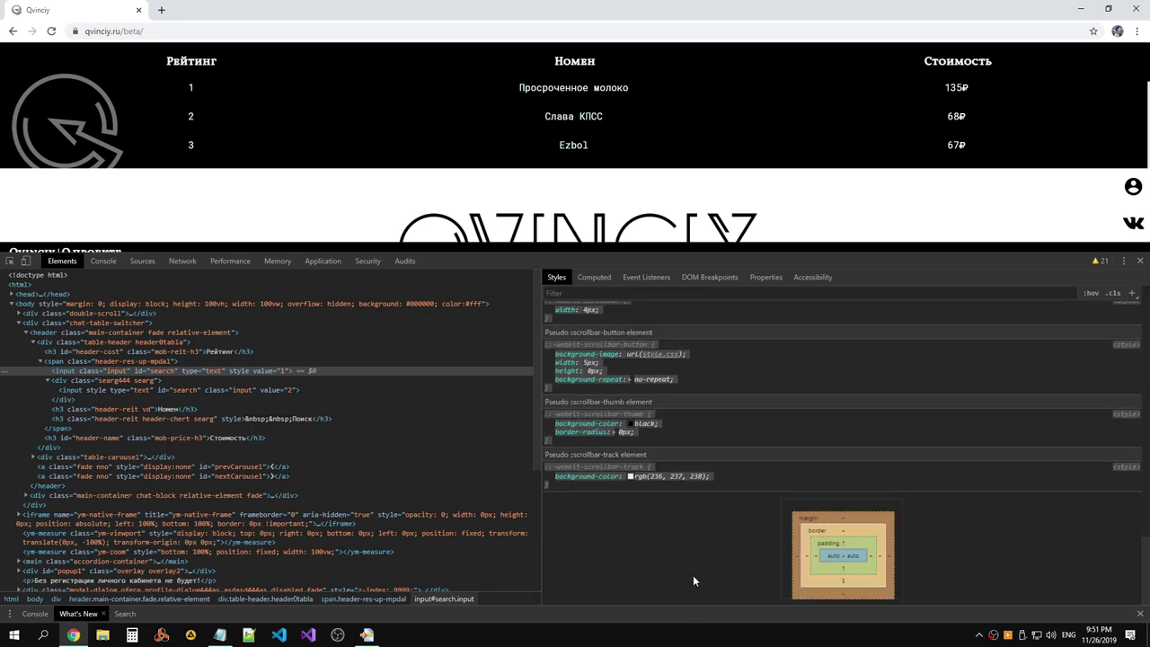
{"action": "key", "text": "alt+Tab"}
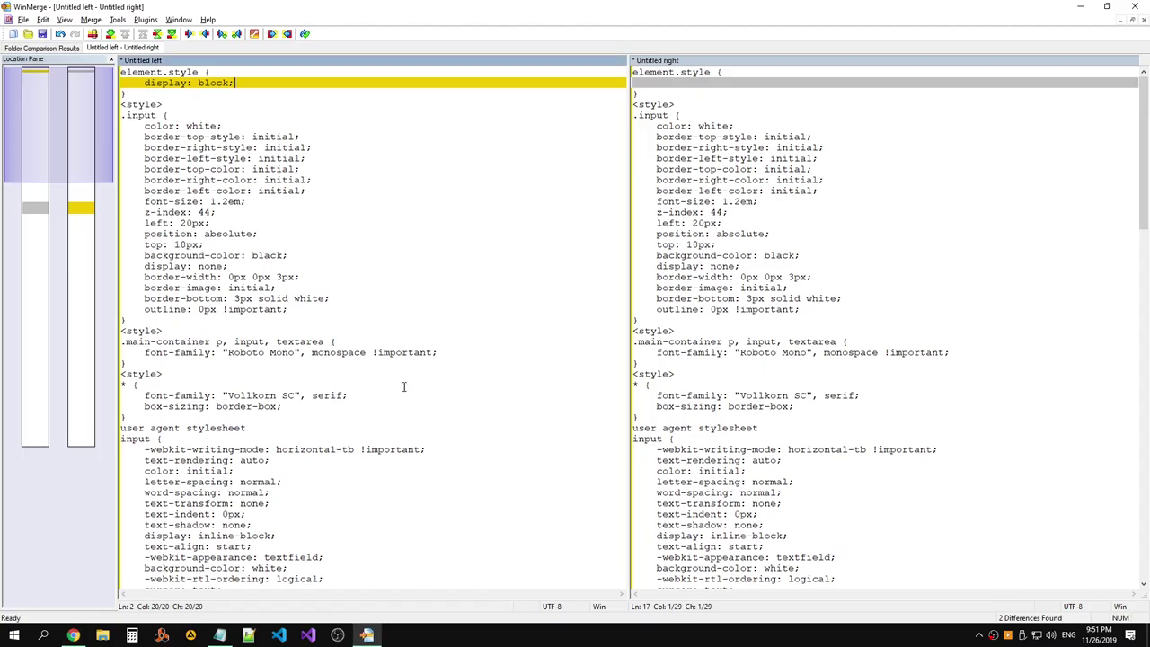
{"action": "key", "text": "ctrl+a"}
{"action": "key", "text": "ctrl+v"}
{"action": "key", "text": "alt+Tab"}
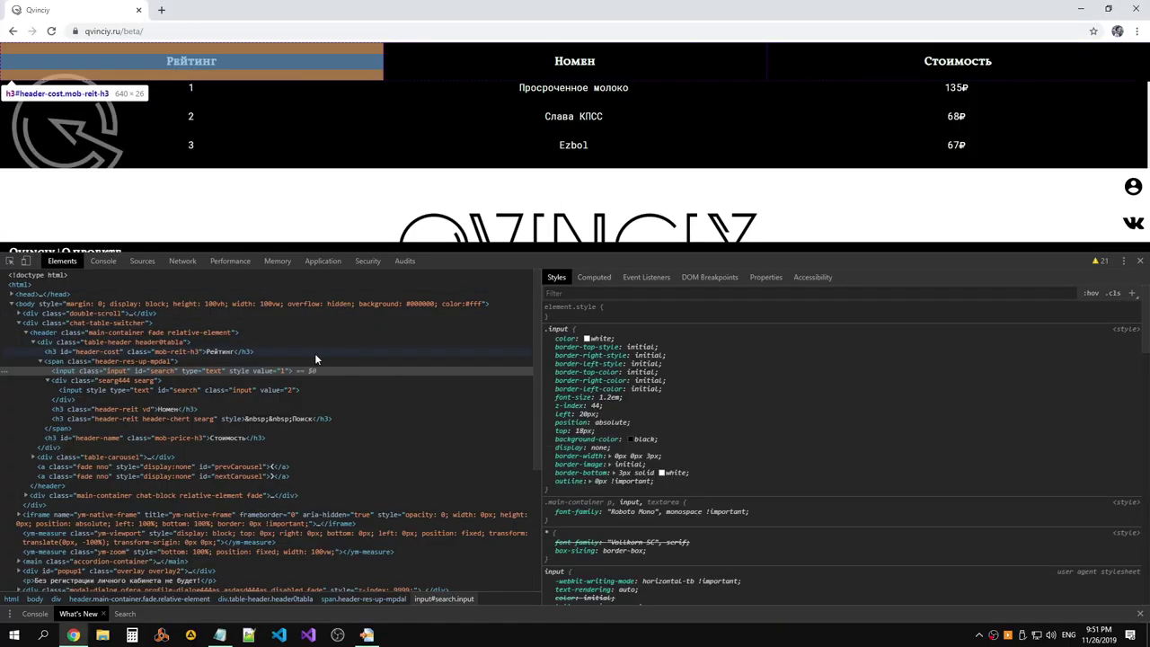
Copy the searg444 search input's style rules and select all in WinMerge's right pane.
{"action": "left_click", "coordinate": [261, 389]}
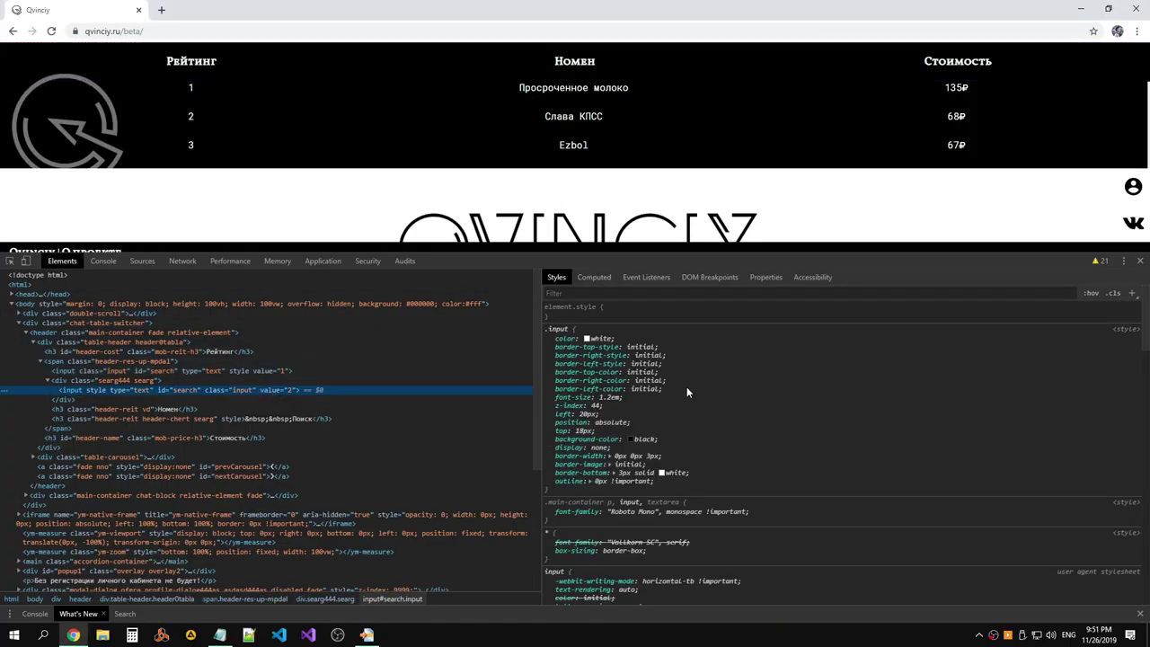
{"action": "scroll", "coordinate": [686, 392], "scroll_direction": "down", "scroll_amount": 3}
{"action": "scroll", "coordinate": [692, 382], "scroll_direction": "down", "scroll_amount": 2}
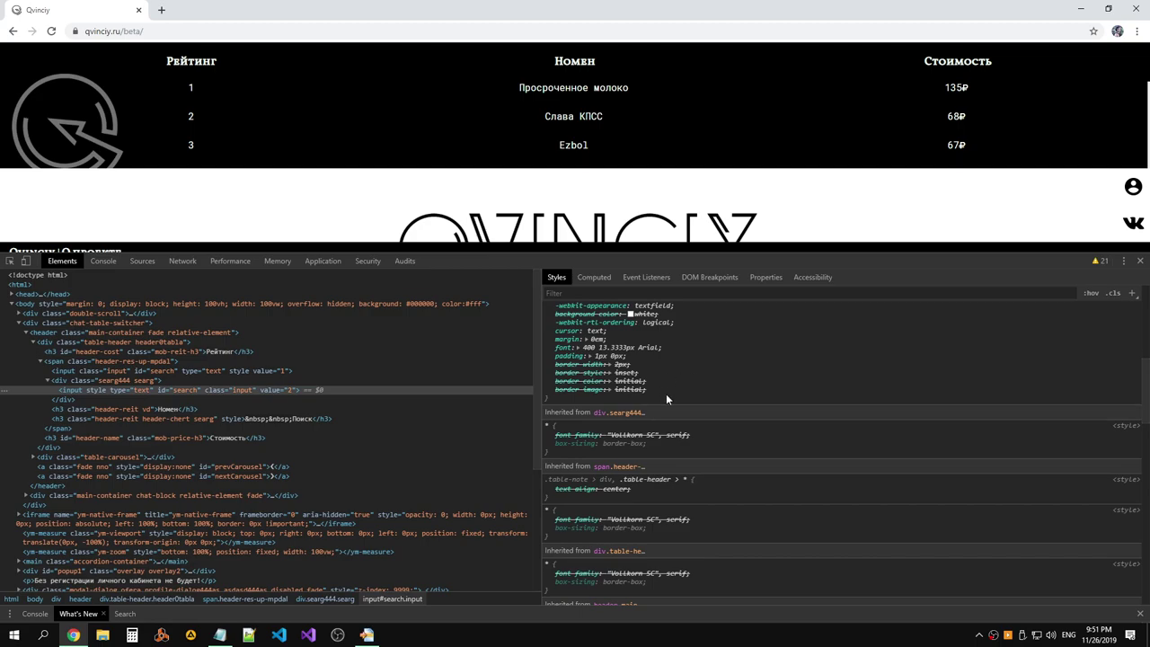
{"action": "scroll", "coordinate": [629, 378], "scroll_direction": "up", "scroll_amount": 3}
{"action": "scroll", "coordinate": [545, 340], "scroll_direction": "up", "scroll_amount": 2}
{"action": "scroll", "coordinate": [678, 476], "scroll_direction": "down", "scroll_amount": 3}
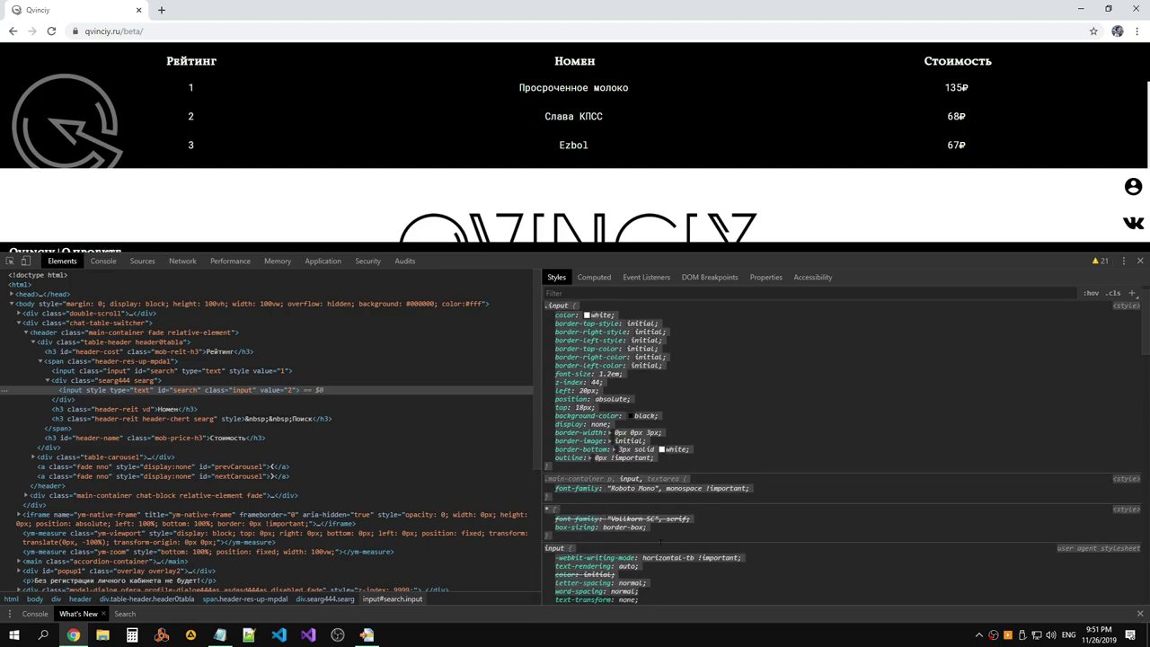
{"action": "scroll", "coordinate": [680, 466], "scroll_direction": "down", "scroll_amount": 5}
{"action": "key", "text": "ctrl+a"}
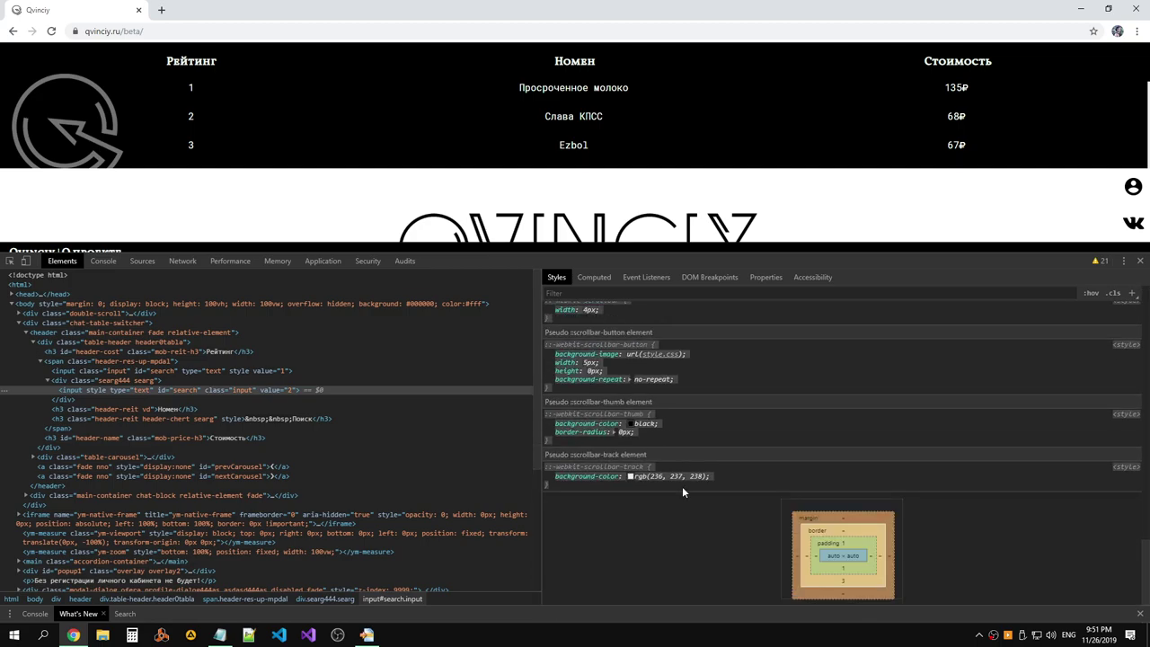
{"action": "key", "text": "alt+Tab"}
{"action": "left_click", "coordinate": [797, 267]}
{"action": "key", "text": "ctrl+a"}
Paste the rules into the right pane and refresh to reveal the remaining difference.
{"action": "key", "text": "ctrl+v"}
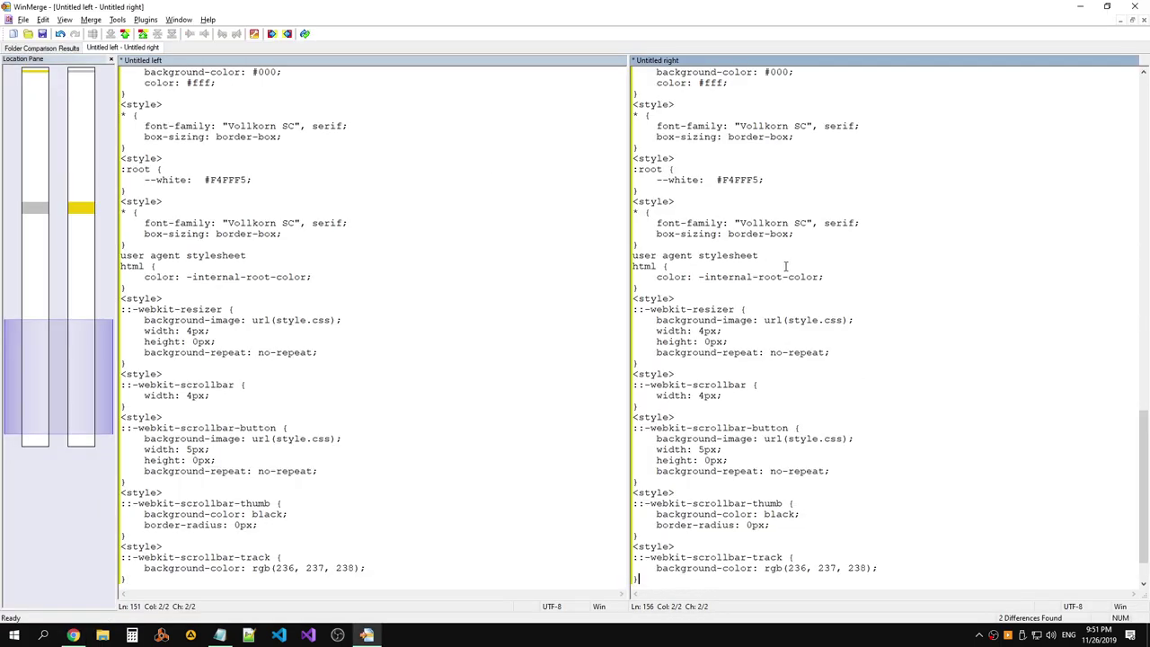
{"action": "left_click", "coordinate": [444, 279]}
{"action": "left_click", "coordinate": [306, 34]}
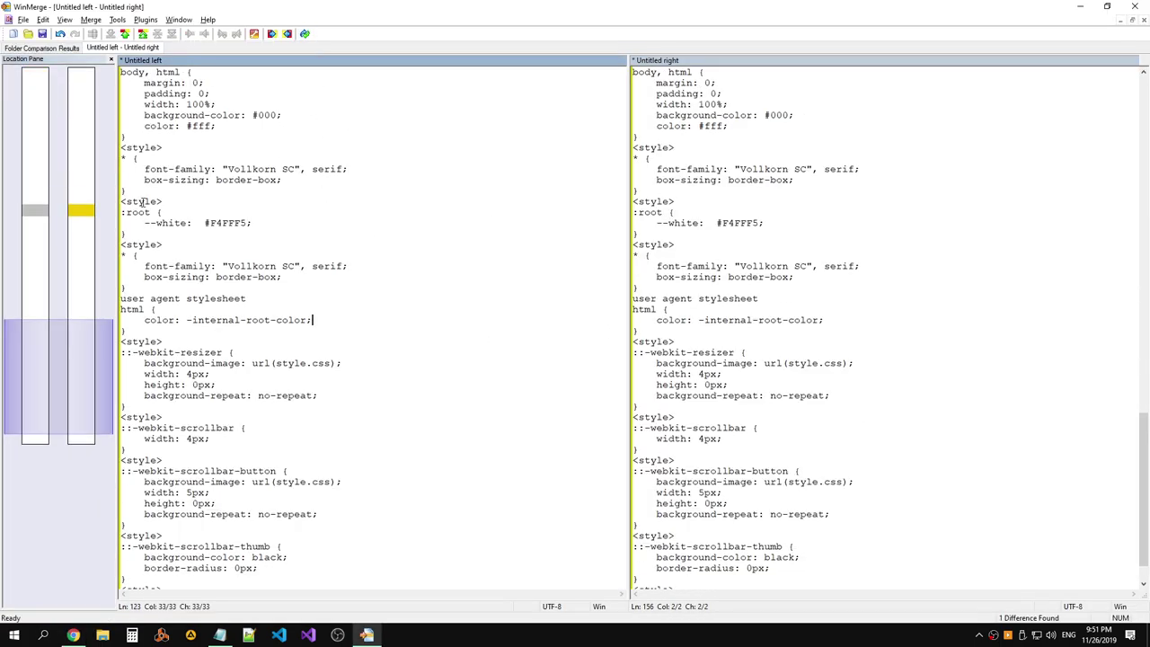
{"action": "left_click_drag", "start_coordinate": [88, 112], "coordinate": [85, 390]}
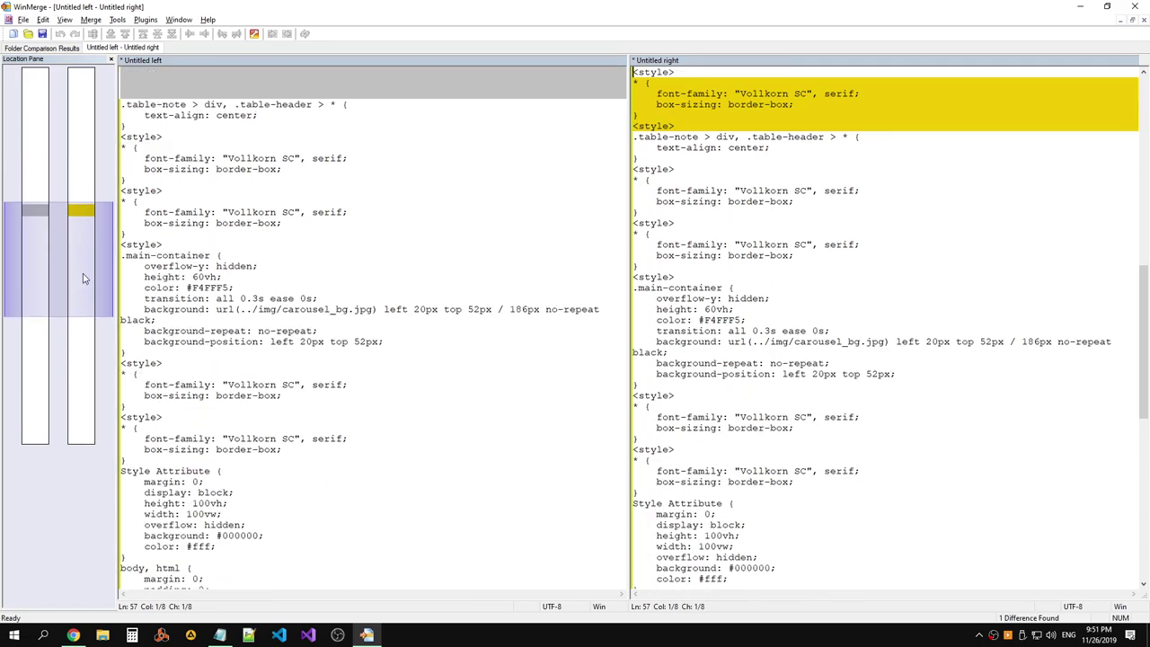
Close both comparison files with Discard All and return to Chrome DevTools.
{"action": "key", "text": "alt+Tab"}
{"action": "key", "text": "alt+Tab"}
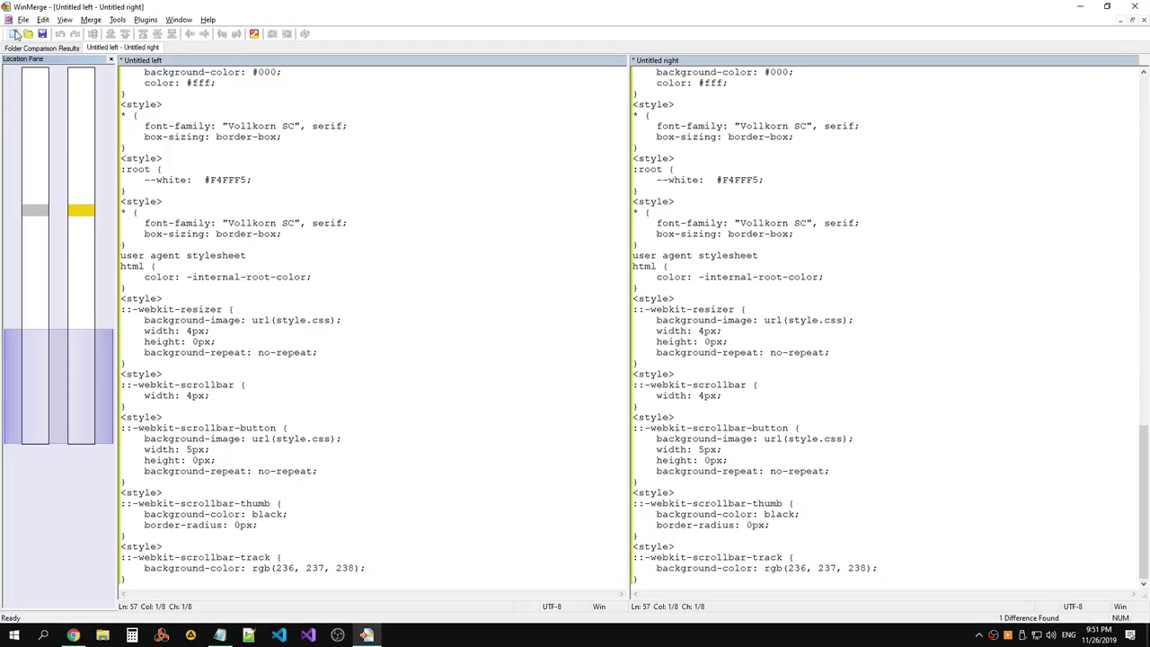
{"action": "left_click", "coordinate": [15, 35]}
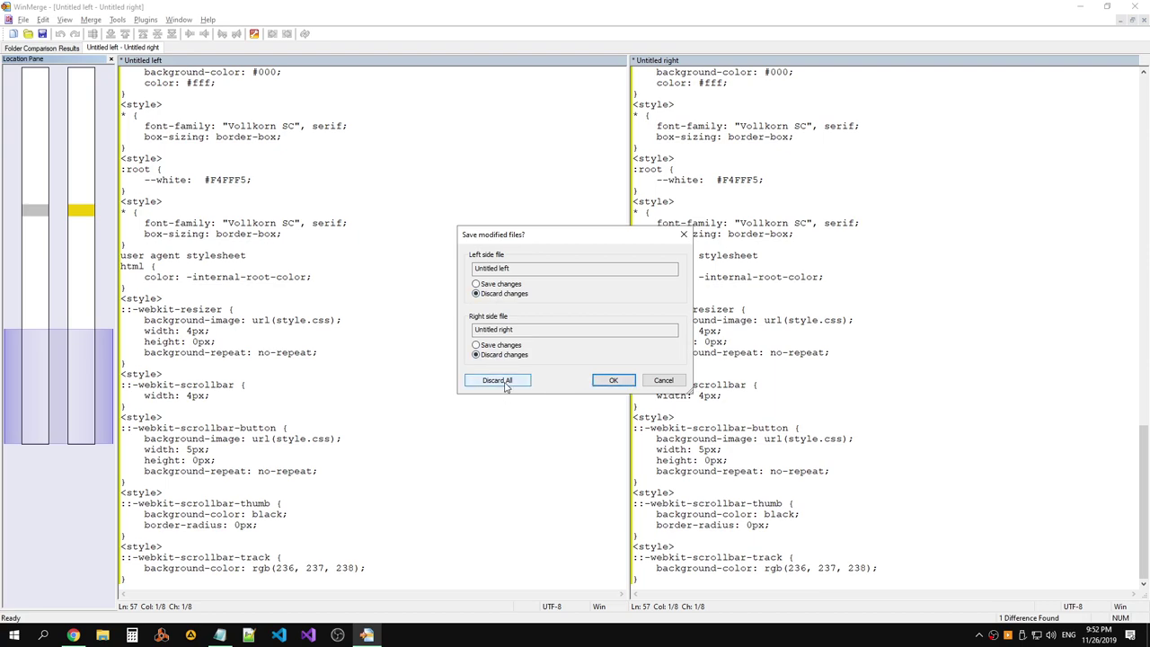
{"action": "left_click", "coordinate": [497, 380]}
{"action": "key", "text": "alt+Tab"}
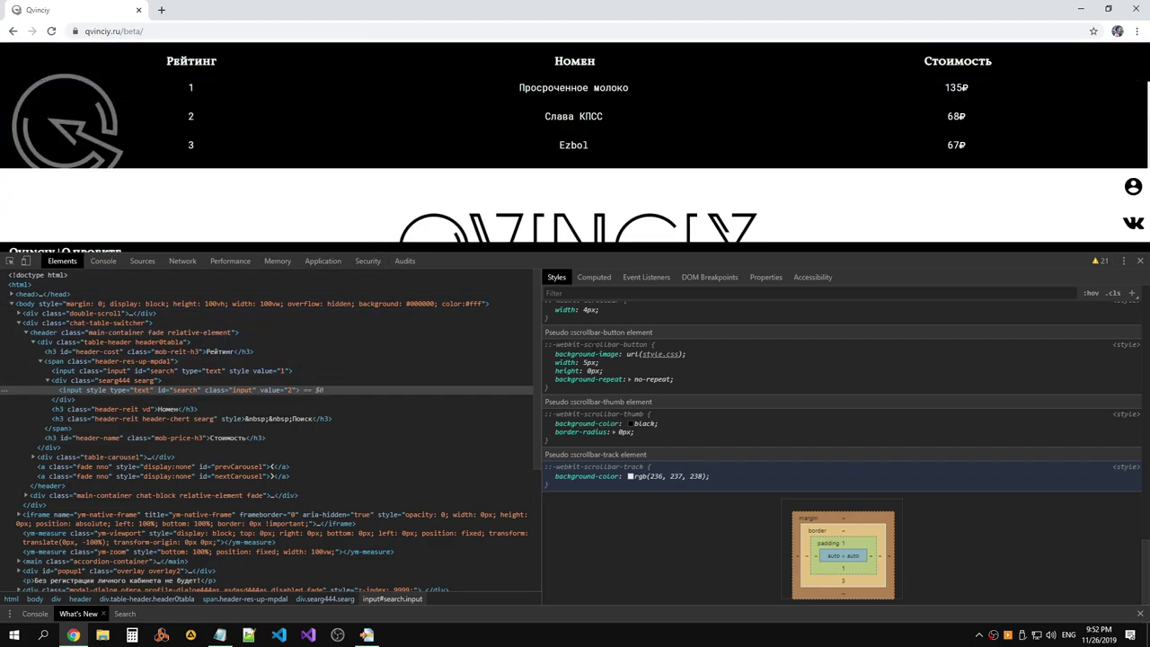
Switch the sidebar to Computed and inspect the value 1 search input's properties.
{"action": "left_click", "coordinate": [599, 277]}
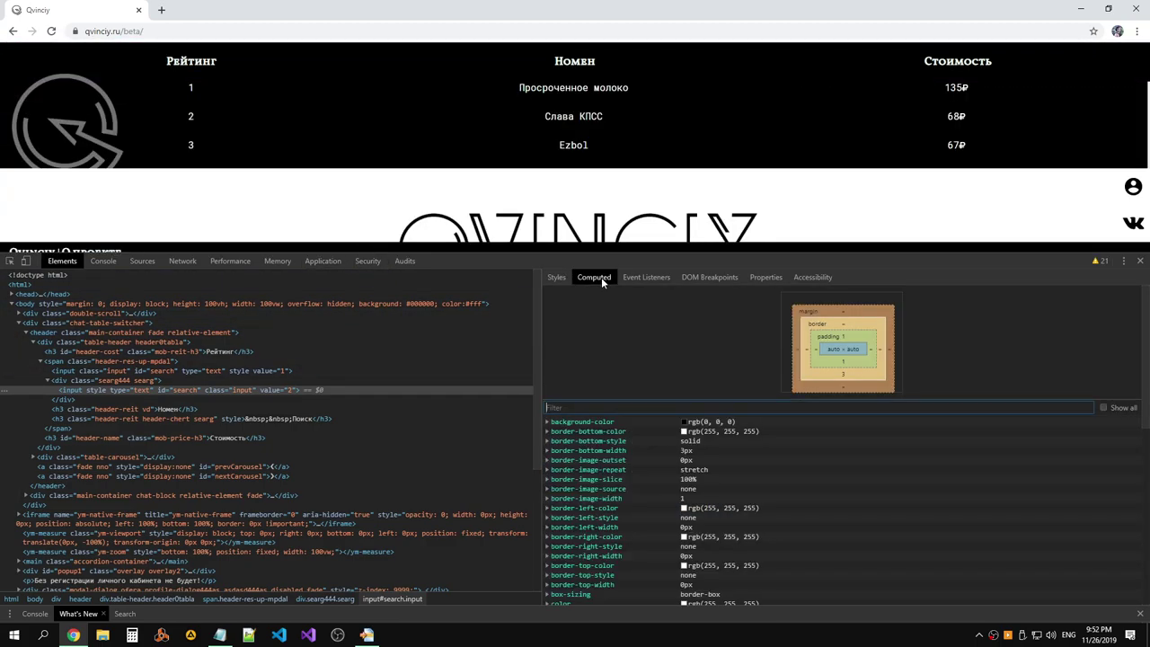
{"action": "left_click", "coordinate": [175, 368]}
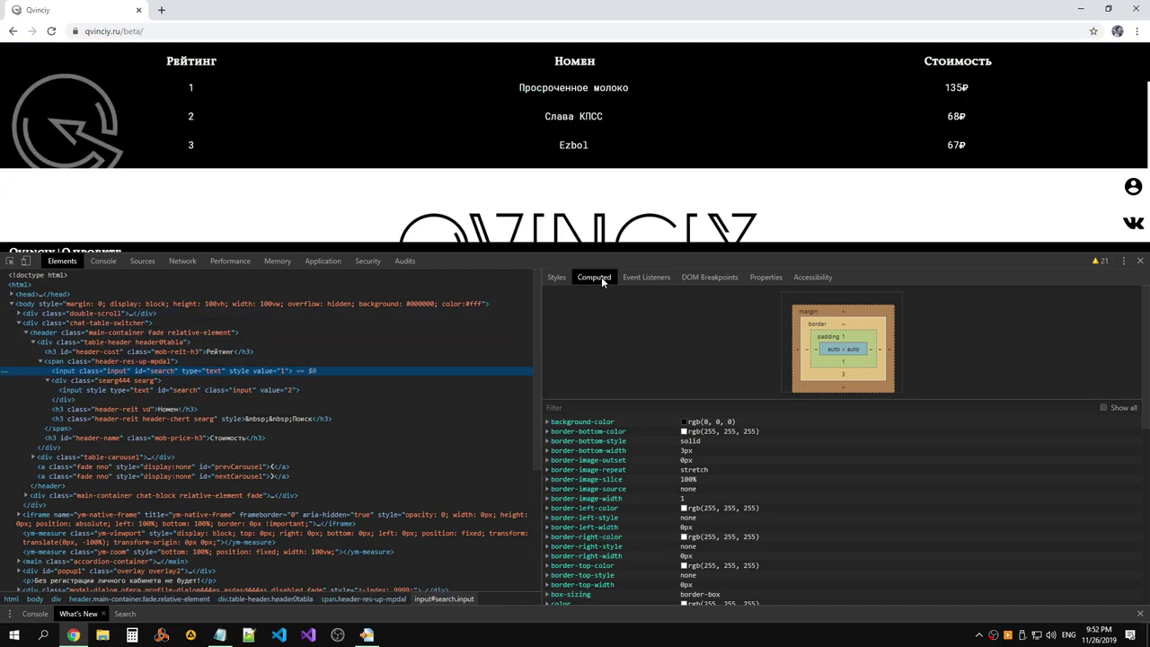
{"action": "left_click", "coordinate": [561, 66]}
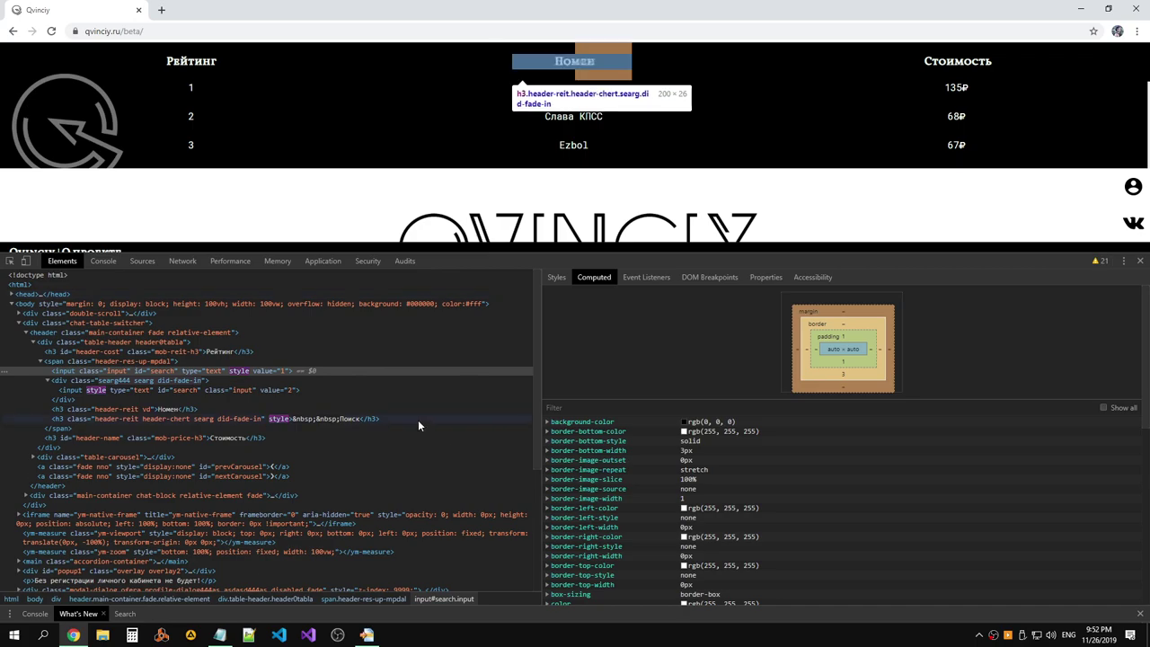
{"action": "left_click", "coordinate": [280, 390]}
{"action": "left_click", "coordinate": [270, 371]}
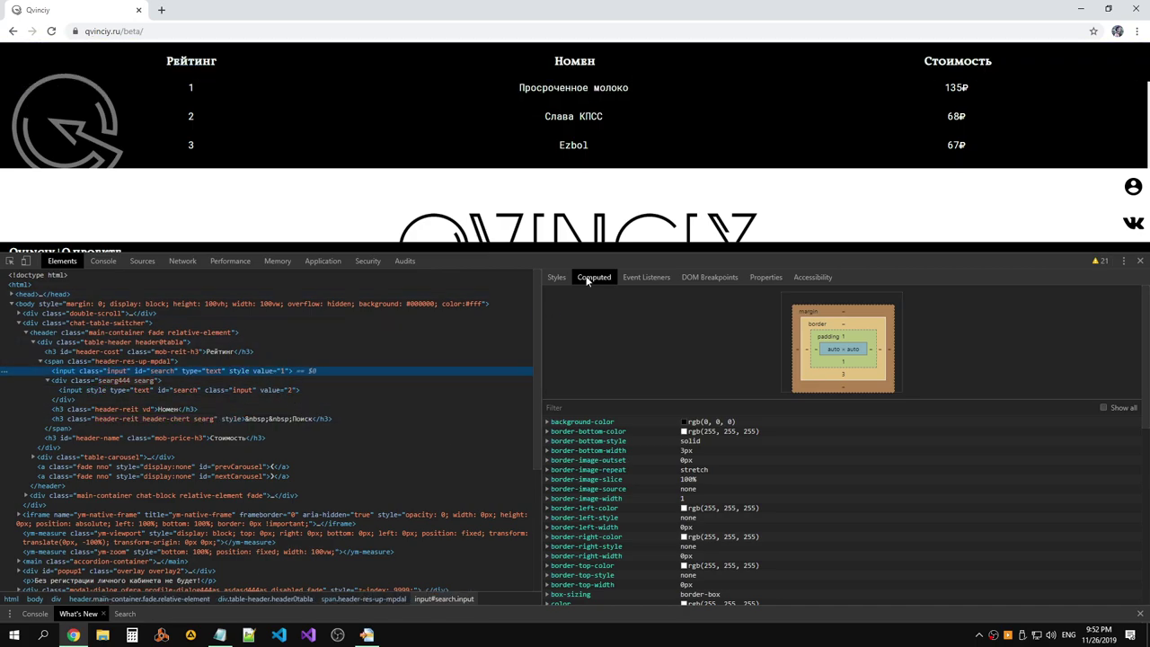
{"action": "left_click", "coordinate": [777, 490]}
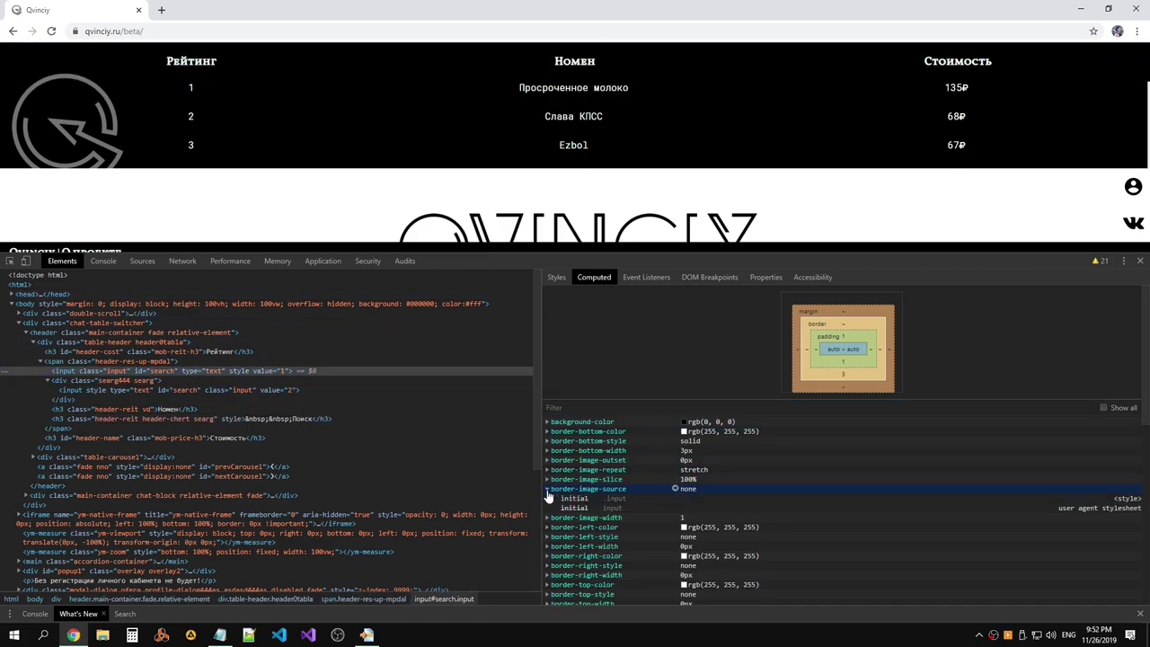
Select the searg444 search input and highlight its computed property list.
{"action": "scroll", "coordinate": [902, 452], "scroll_direction": "down", "scroll_amount": 3}
{"action": "scroll", "coordinate": [909, 447], "scroll_direction": "down", "scroll_amount": 2}
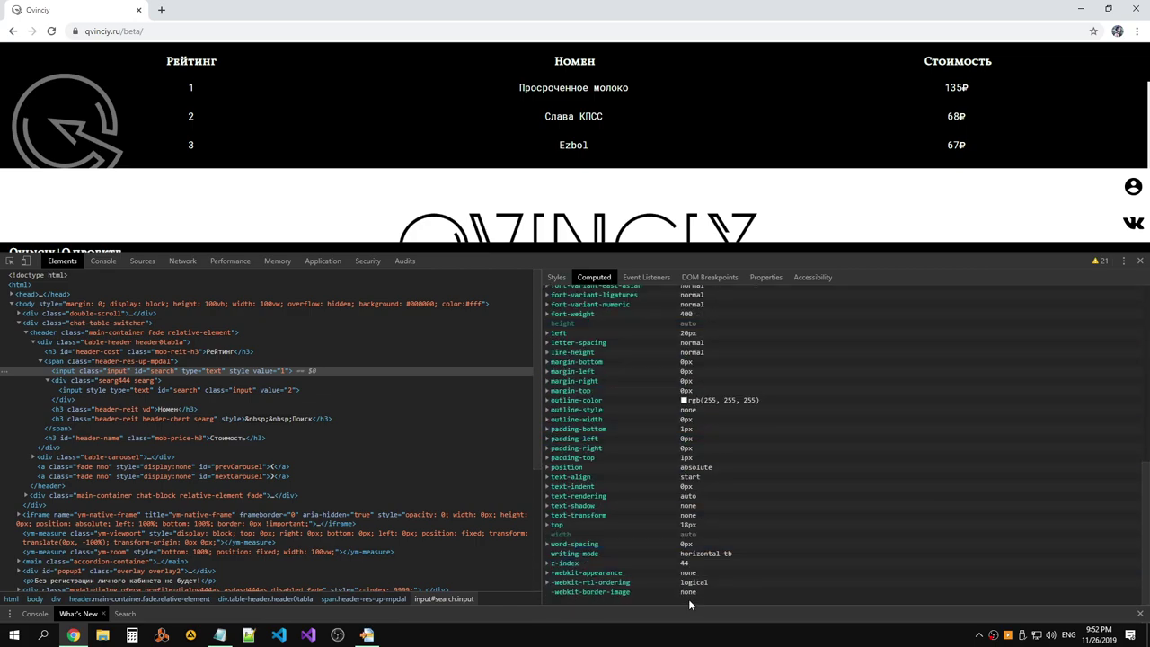
{"action": "scroll", "coordinate": [688, 598], "scroll_direction": "up", "scroll_amount": 2}
{"action": "scroll", "coordinate": [629, 521], "scroll_direction": "up", "scroll_amount": 3}
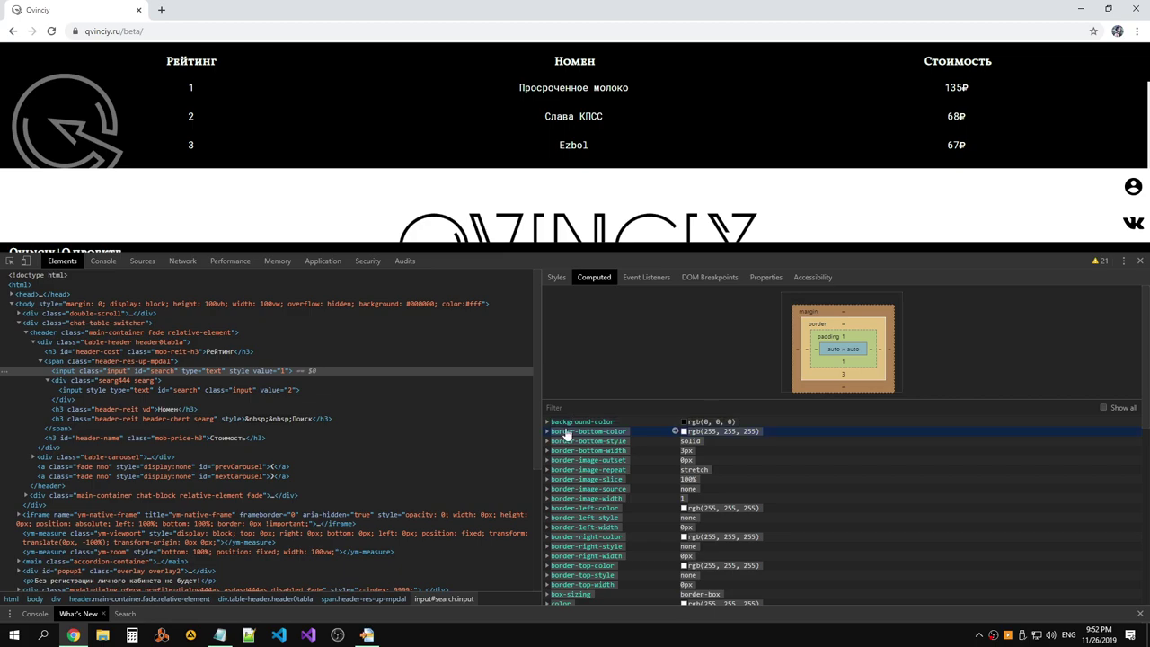
{"action": "left_click", "coordinate": [367, 636]}
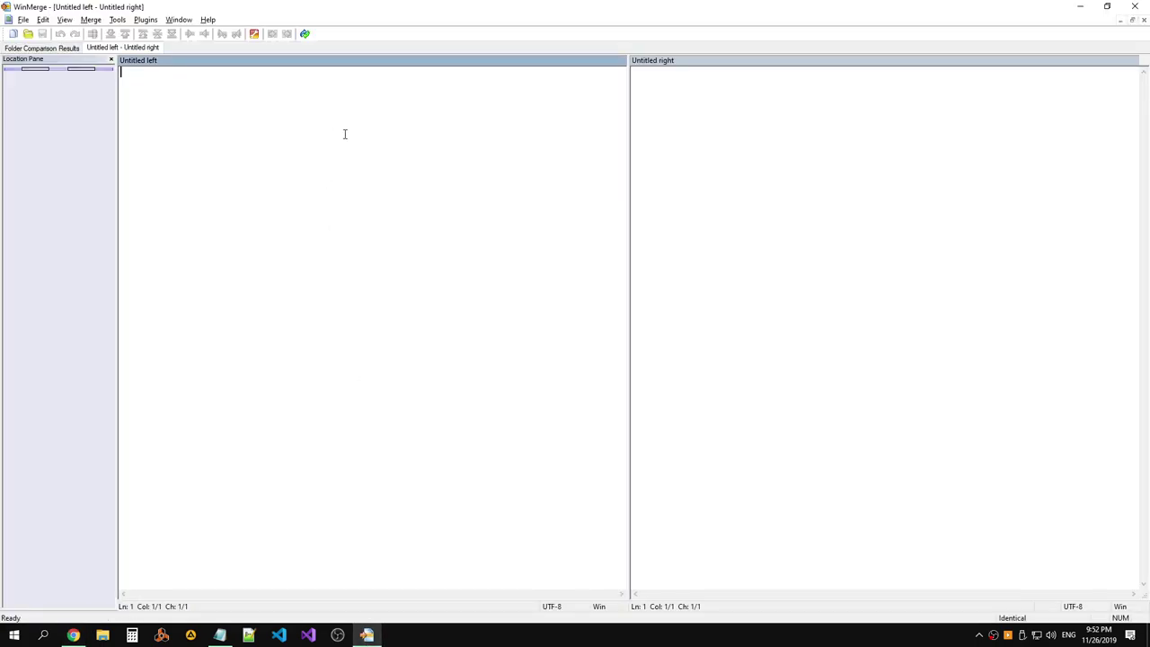
{"action": "key", "text": "alt+Tab"}
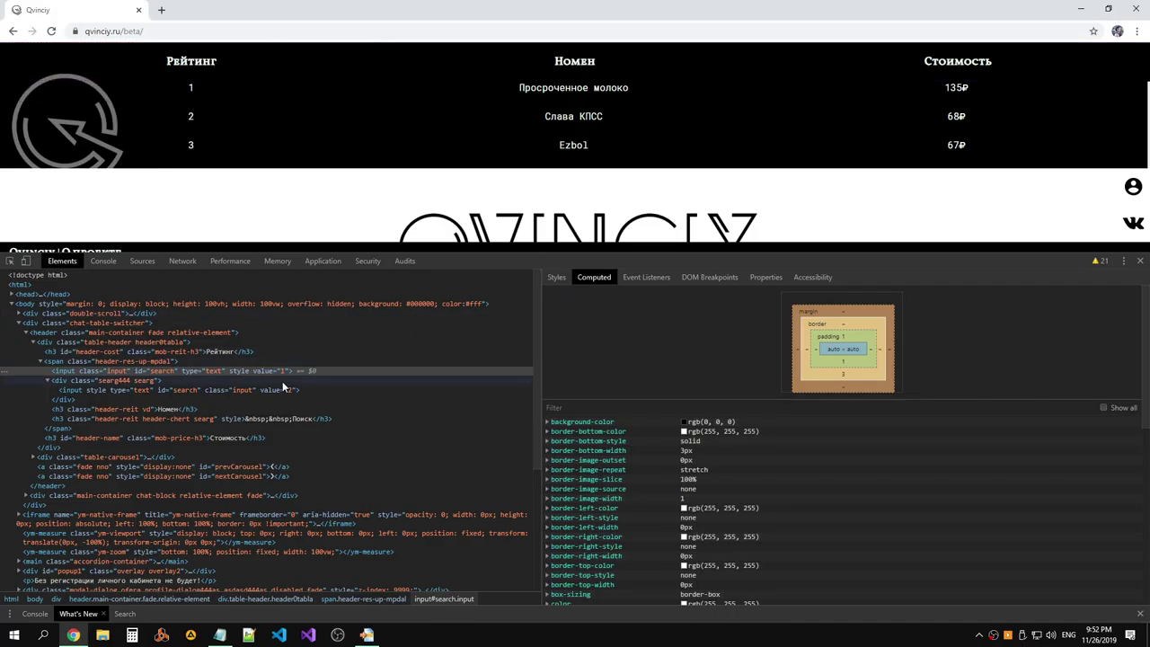
{"action": "left_click", "coordinate": [281, 390]}
{"action": "scroll", "coordinate": [709, 440], "scroll_direction": "down", "scroll_amount": 5}
{"action": "scroll", "coordinate": [746, 451], "scroll_direction": "down", "scroll_amount": 1}
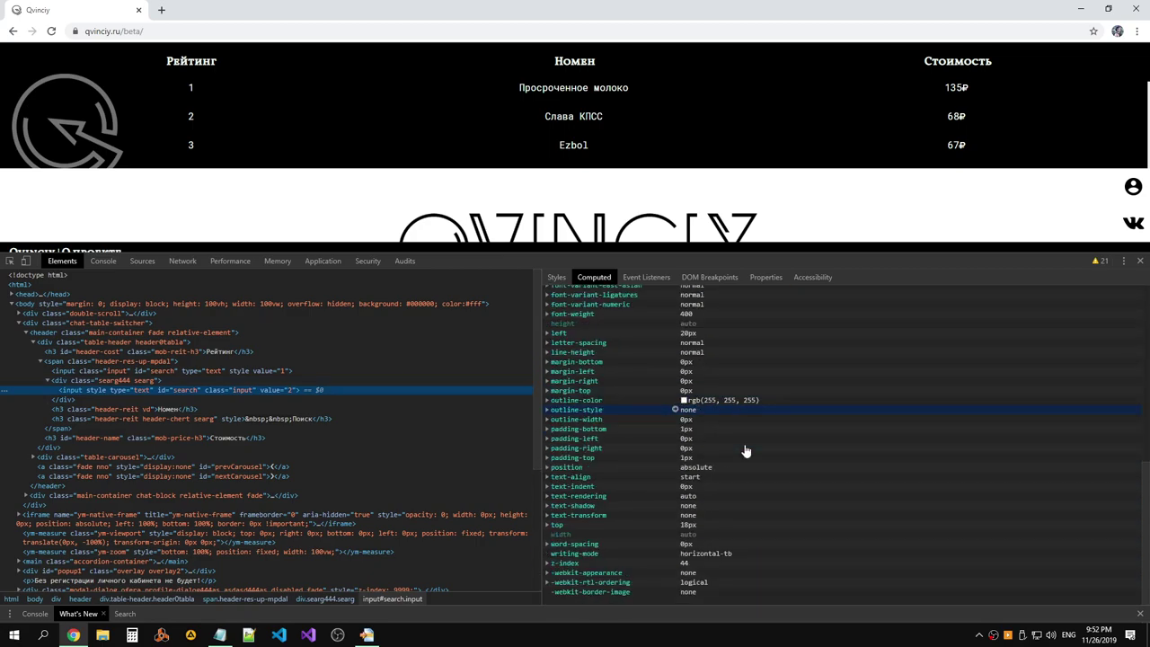
{"action": "left_click_drag", "start_coordinate": [661, 597], "coordinate": [564, 286]}
Paste the computed properties into WinMerge, refresh, and check the word-spacing and -webkit-appearance lines.
{"action": "key", "text": "alt+Tab"}
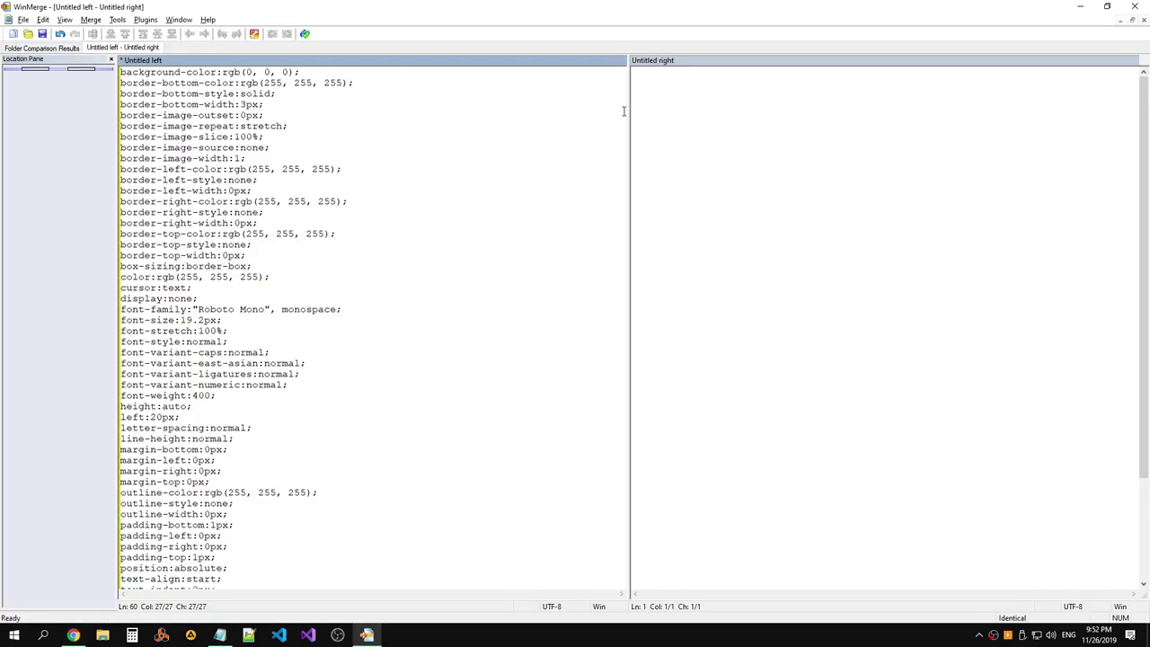
{"action": "left_click", "coordinate": [632, 111]}
{"action": "key", "text": "ctrl+v"}
{"action": "left_click", "coordinate": [305, 34]}
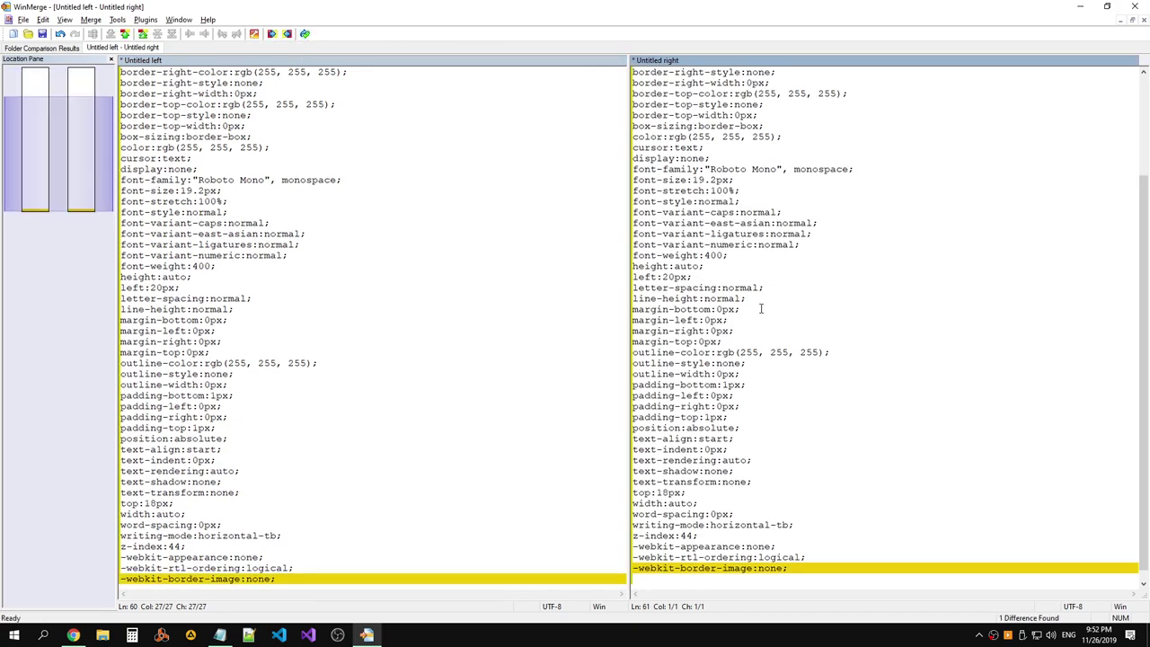
{"action": "left_click", "coordinate": [705, 518]}
{"action": "scroll", "coordinate": [705, 468], "scroll_direction": "up", "scroll_amount": 4}
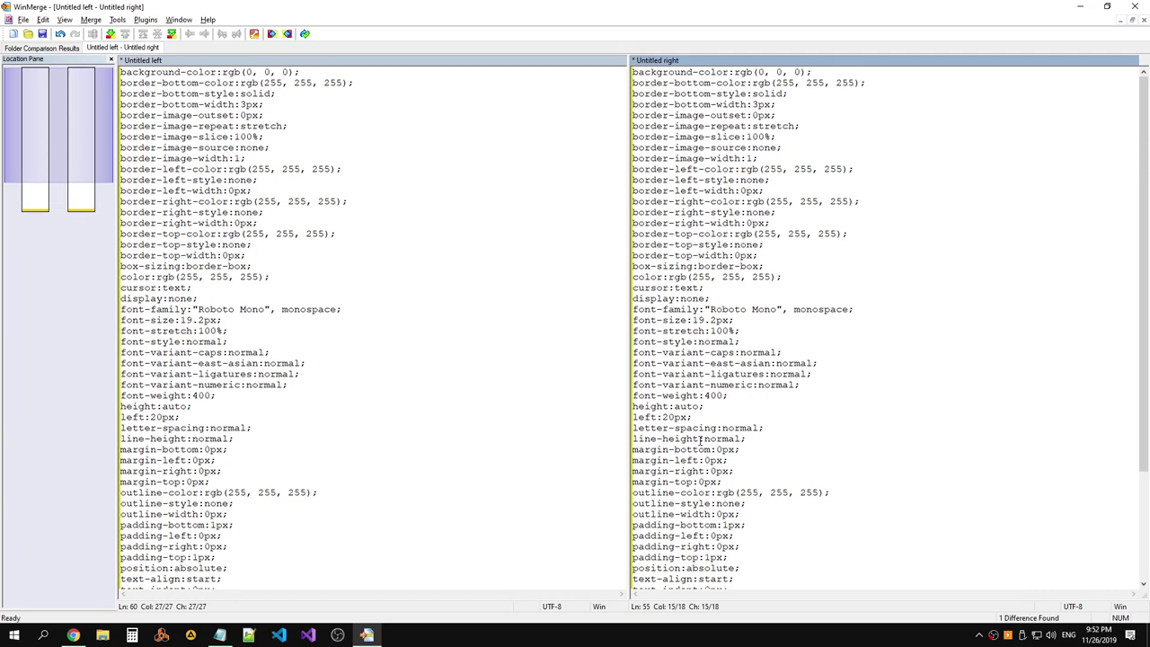
{"action": "scroll", "coordinate": [705, 429], "scroll_direction": "down", "scroll_amount": 4}
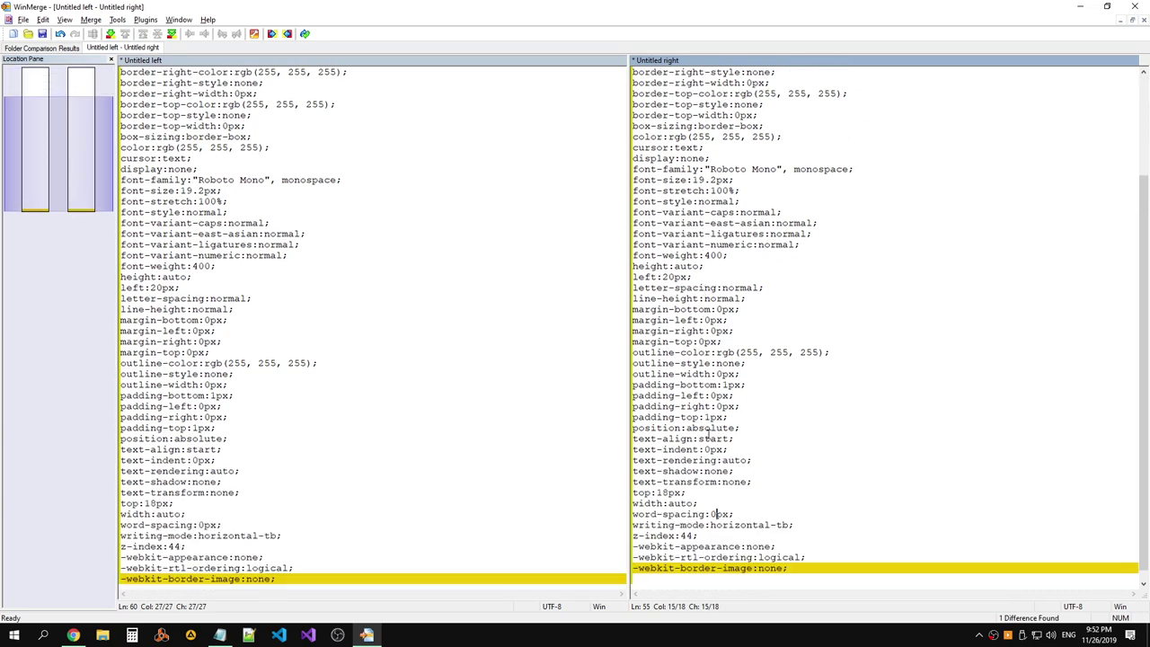
{"action": "left_click", "coordinate": [842, 549]}
{"action": "left_click_drag", "start_coordinate": [1147, 501], "coordinate": [1143, 356]}
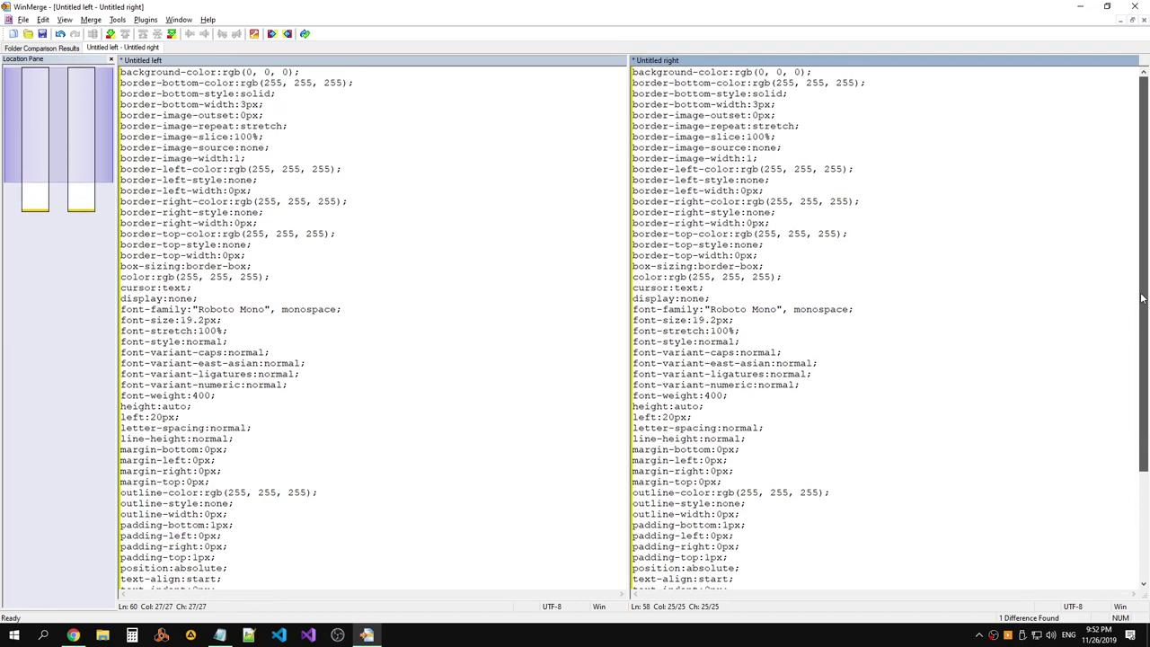
{"action": "scroll", "coordinate": [1143, 298], "scroll_direction": "down", "scroll_amount": 4}
{"action": "key", "text": "alt+Tab"}
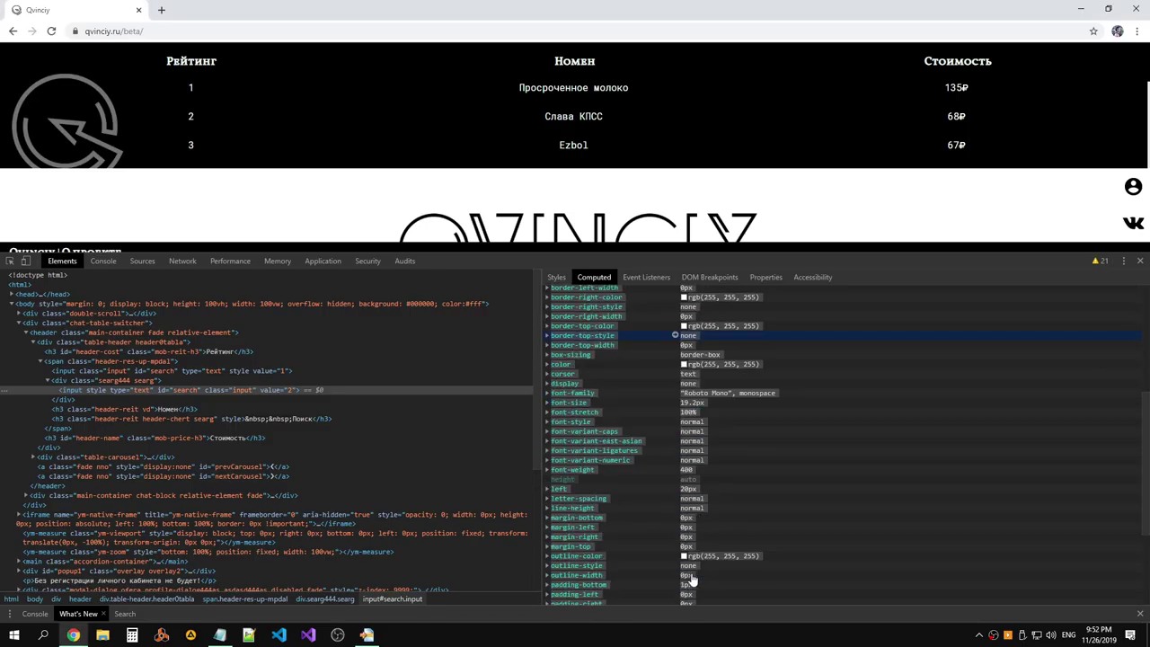
Paste the other input's computed properties into WinMerge's right pane.
{"action": "scroll", "coordinate": [691, 581], "scroll_direction": "down", "scroll_amount": 1}
{"action": "scroll", "coordinate": [687, 560], "scroll_direction": "down", "scroll_amount": 1}
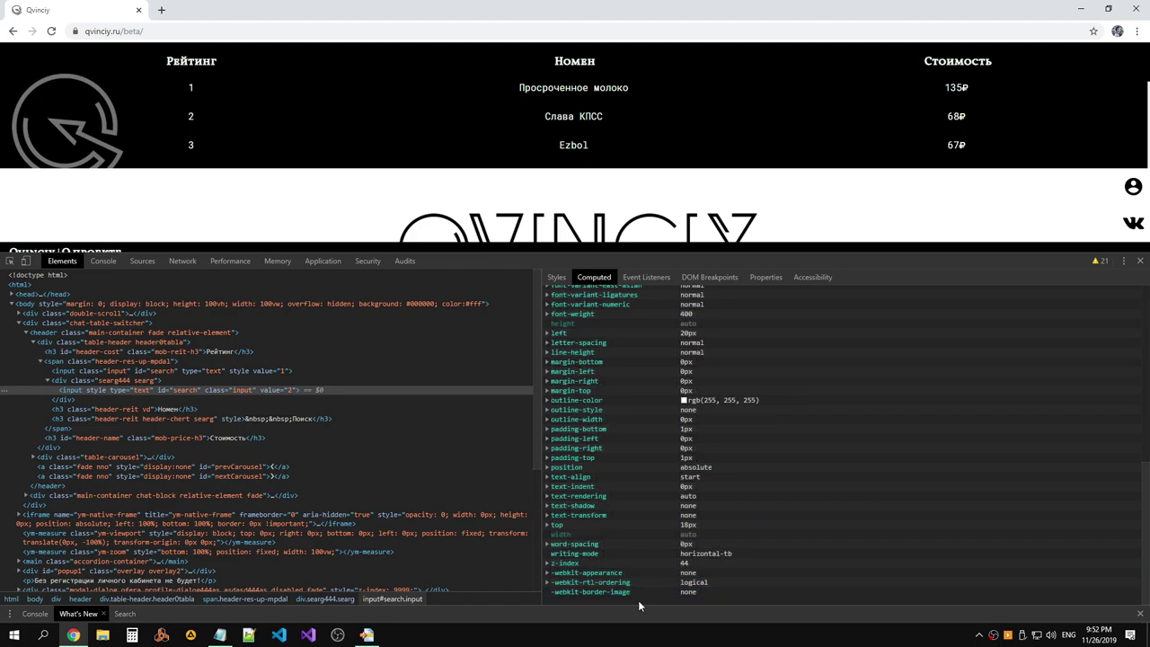
{"action": "scroll", "coordinate": [638, 601], "scroll_direction": "up", "scroll_amount": 10}
{"action": "key", "text": "alt+Tab"}
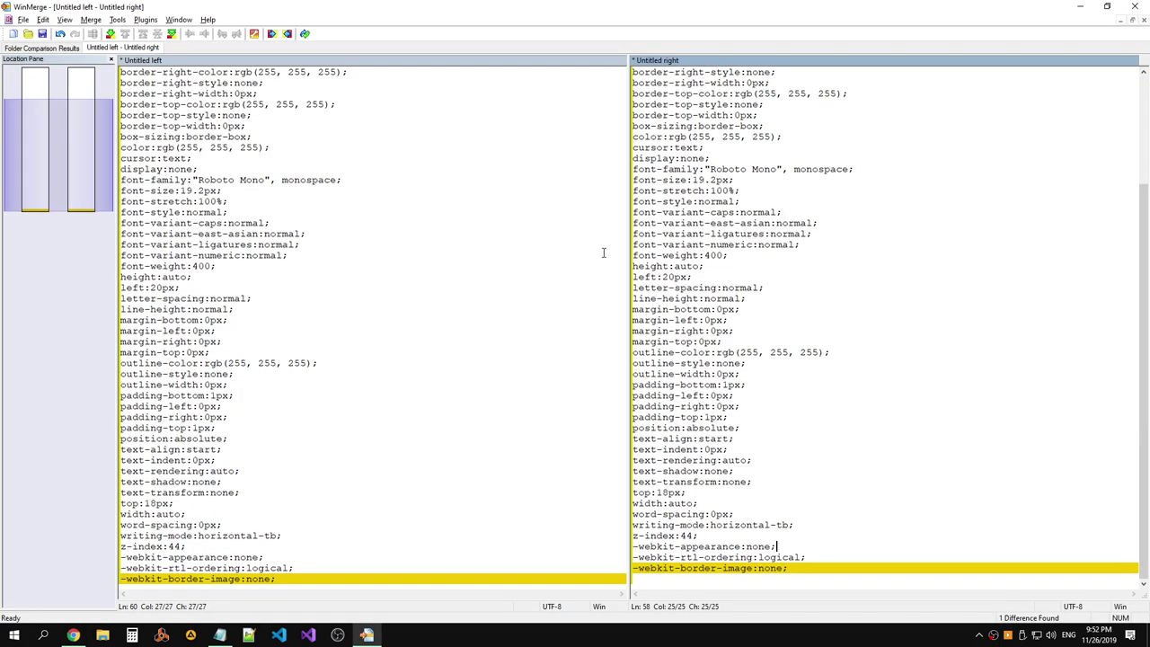
{"action": "key", "text": "ctrl+a"}
{"action": "key", "text": "ctrl+v"}
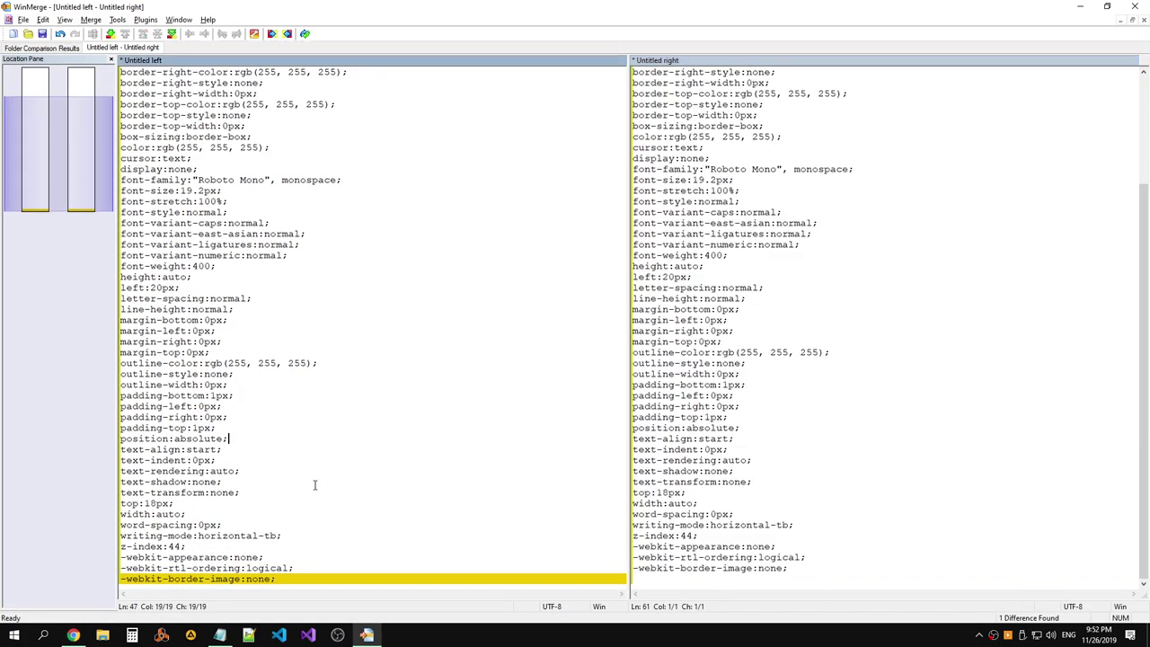
{"action": "key", "text": "alt+Tab"}
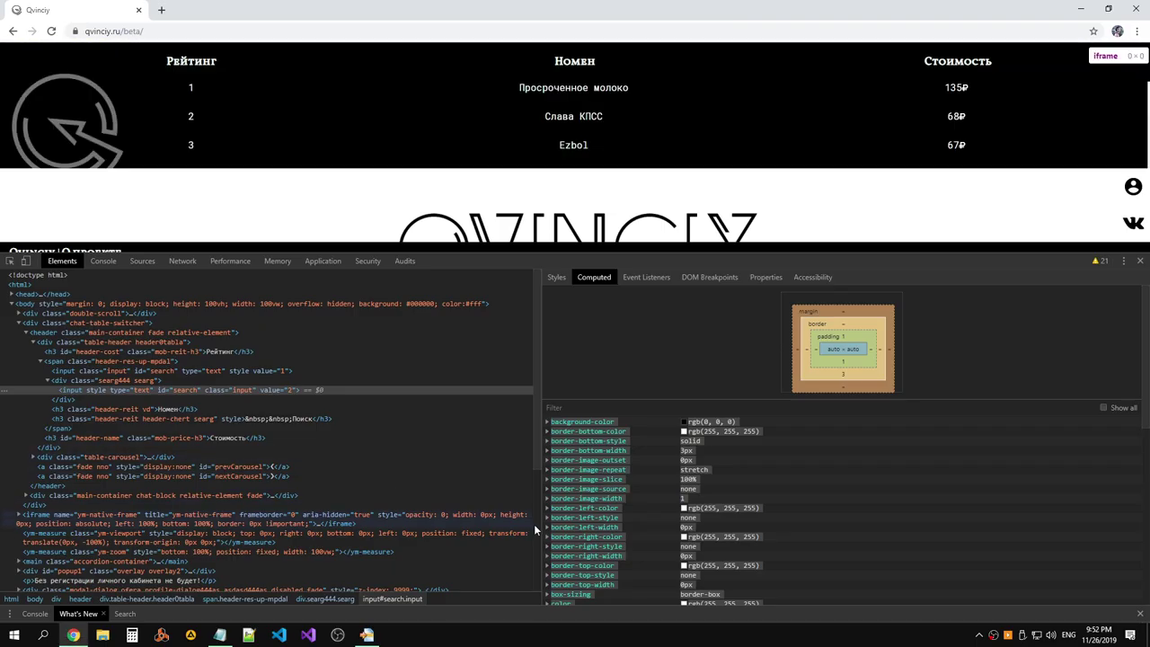
Paste the value 1 input's computed styles into the left pane and confirm both sides are identical.
{"action": "left_click", "coordinate": [241, 370]}
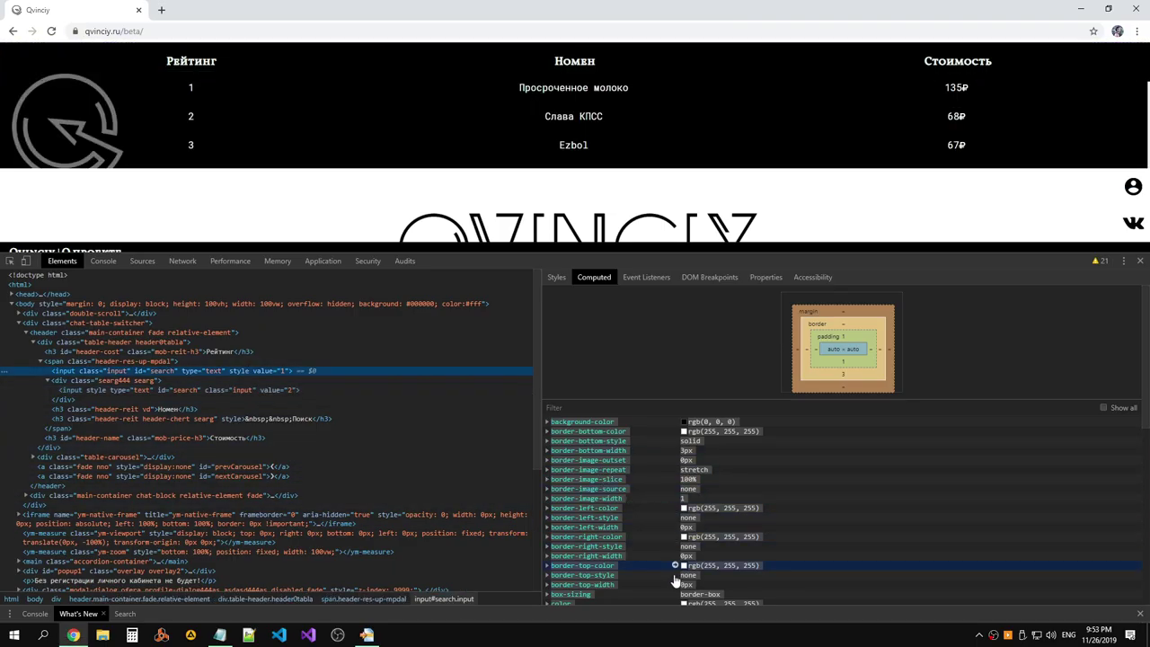
{"action": "scroll", "coordinate": [669, 566], "scroll_direction": "down", "scroll_amount": 5}
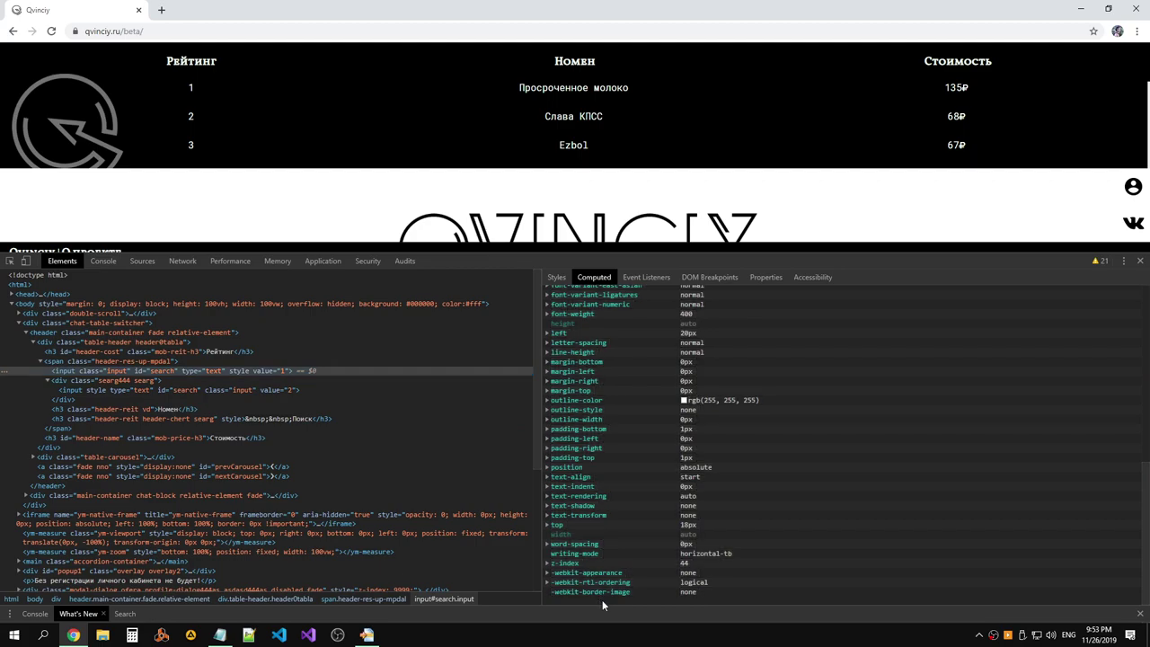
{"action": "scroll", "coordinate": [673, 401], "scroll_direction": "up", "scroll_amount": 5}
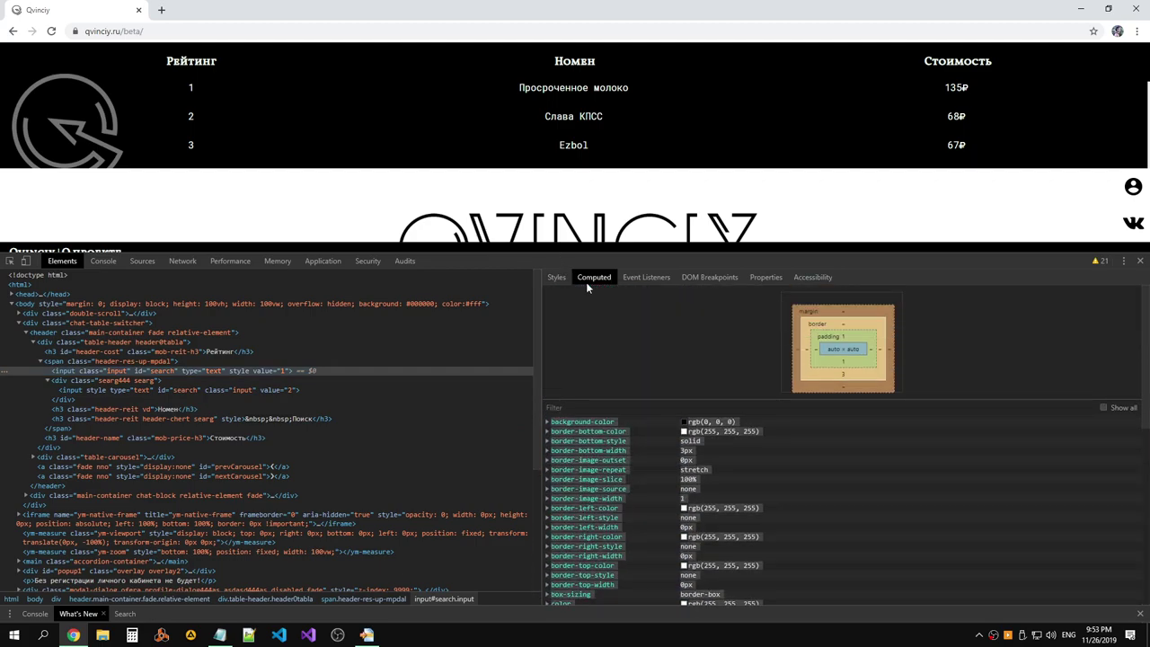
{"action": "key", "text": "alt+Tab"}
{"action": "left_click", "coordinate": [382, 155]}
{"action": "key", "text": "ctrl+a"}
{"action": "key", "text": "ctrl+v"}
{"action": "left_click", "coordinate": [469, 180]}
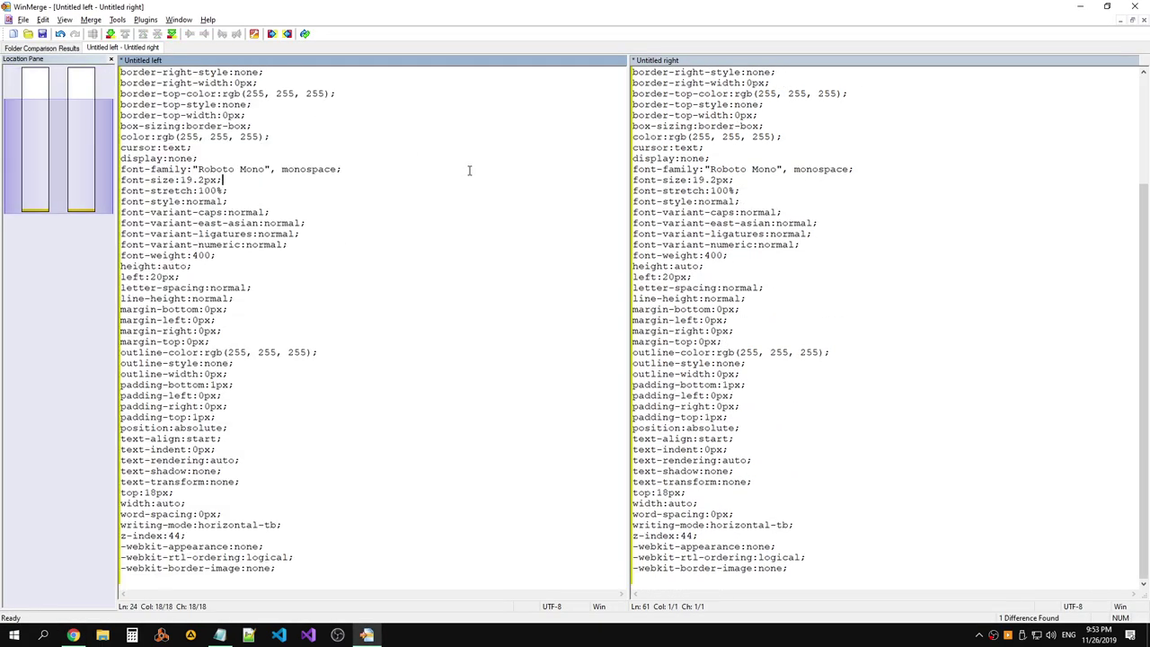
{"action": "left_click", "coordinate": [304, 35]}
{"action": "left_click", "coordinate": [574, 336]}
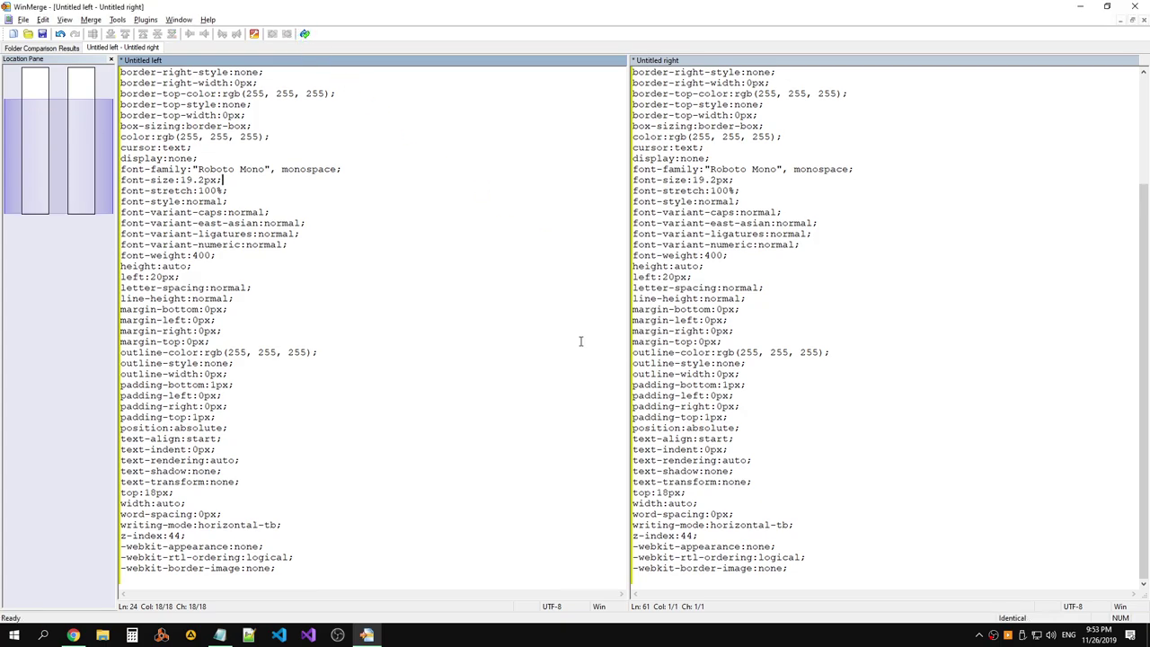
{"action": "key", "text": "alt+Tab"}
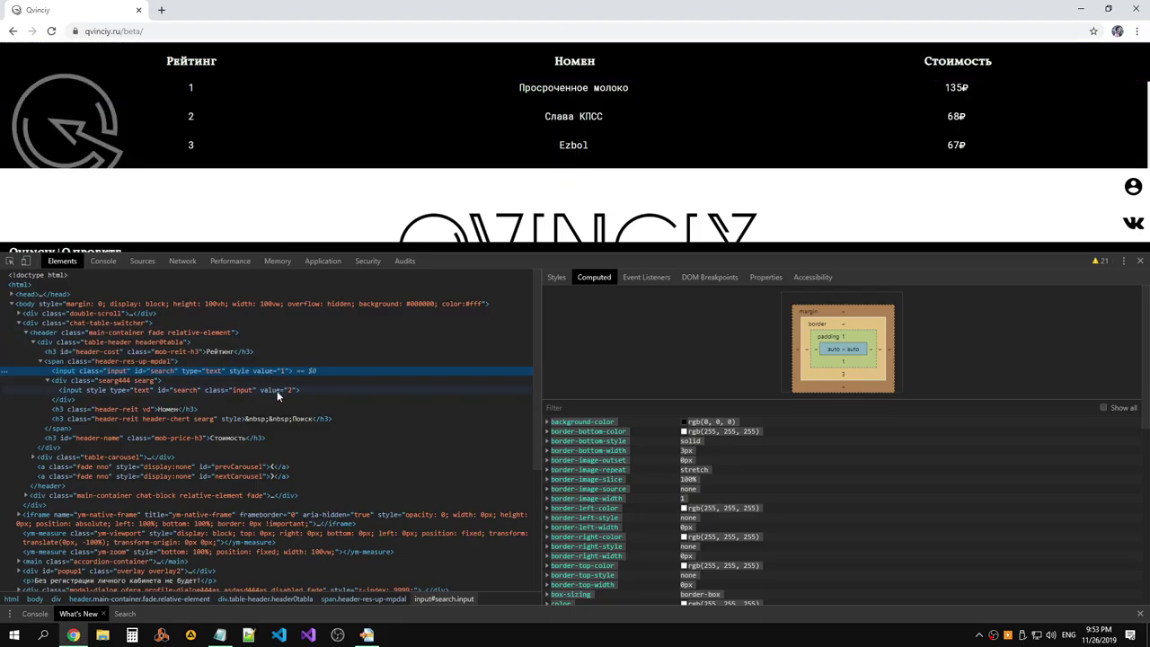
{"action": "left_click", "coordinate": [278, 391]}
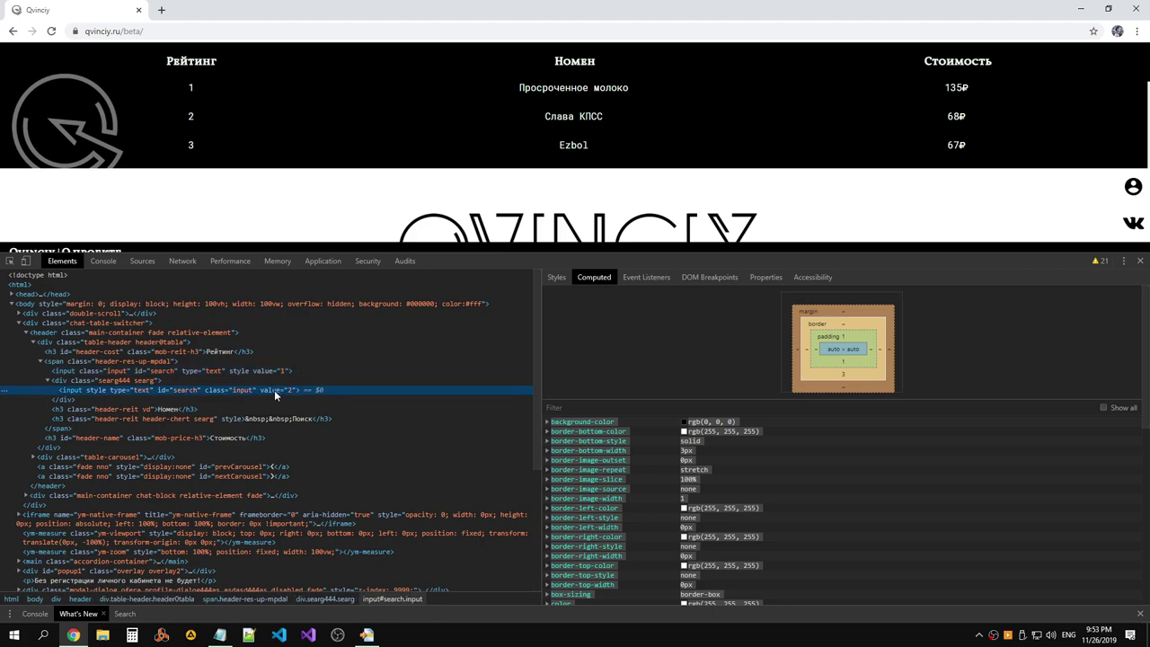
{"action": "left_click", "coordinate": [273, 372]}
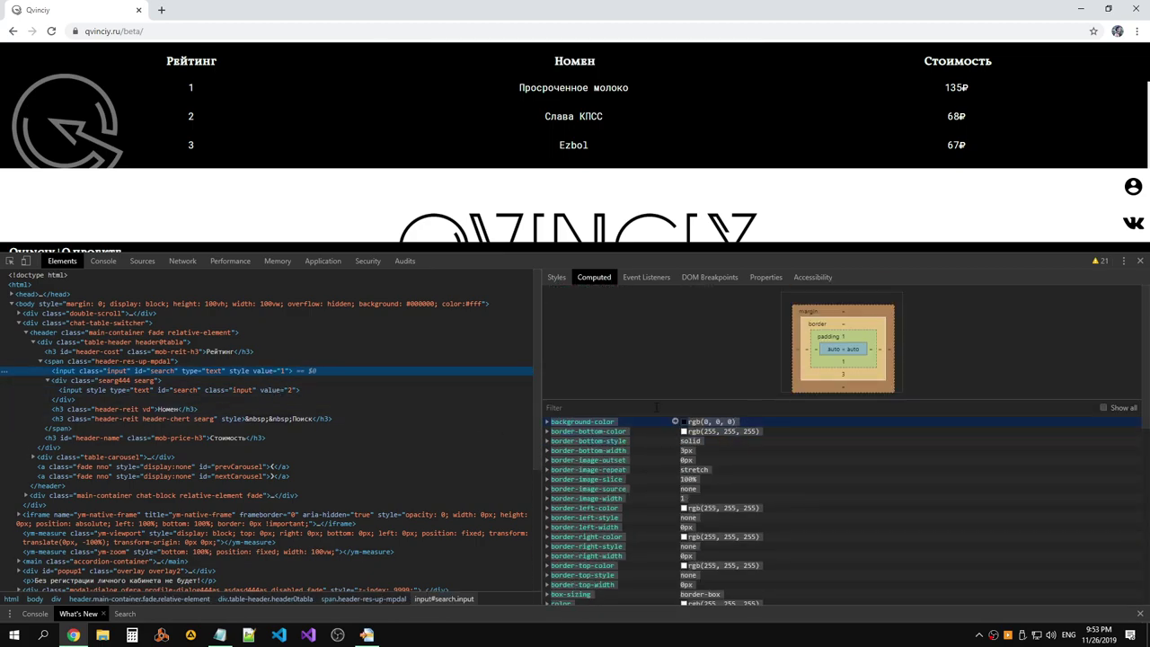
{"action": "left_click", "coordinate": [572, 61]}
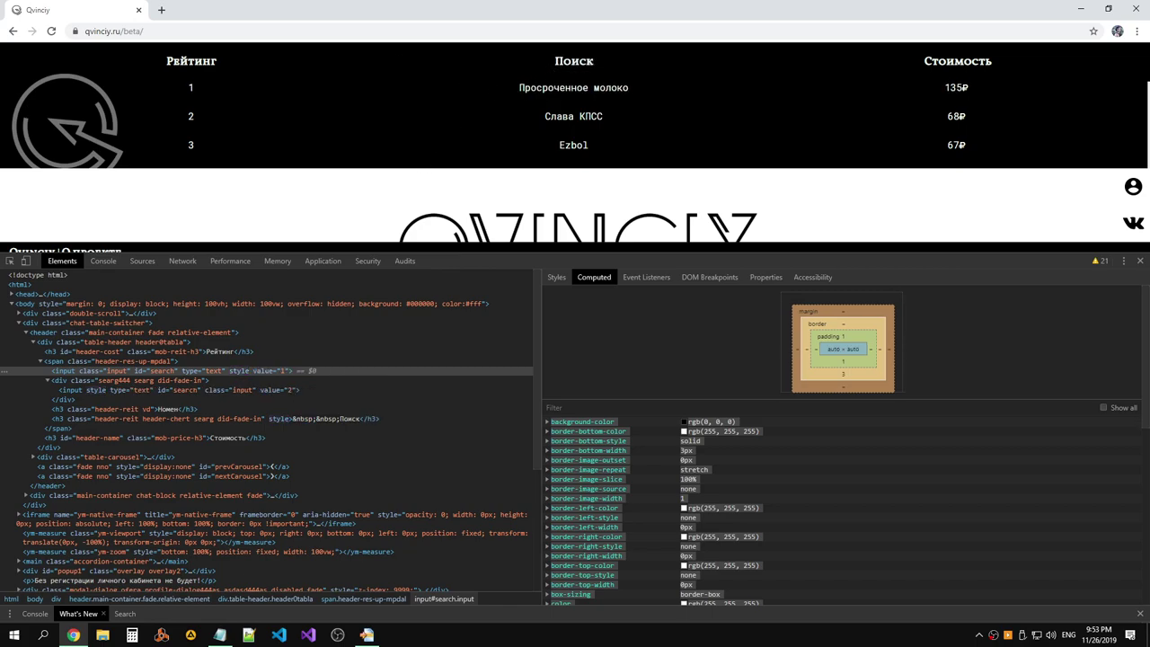
{"action": "key", "text": "alt+Tab"}
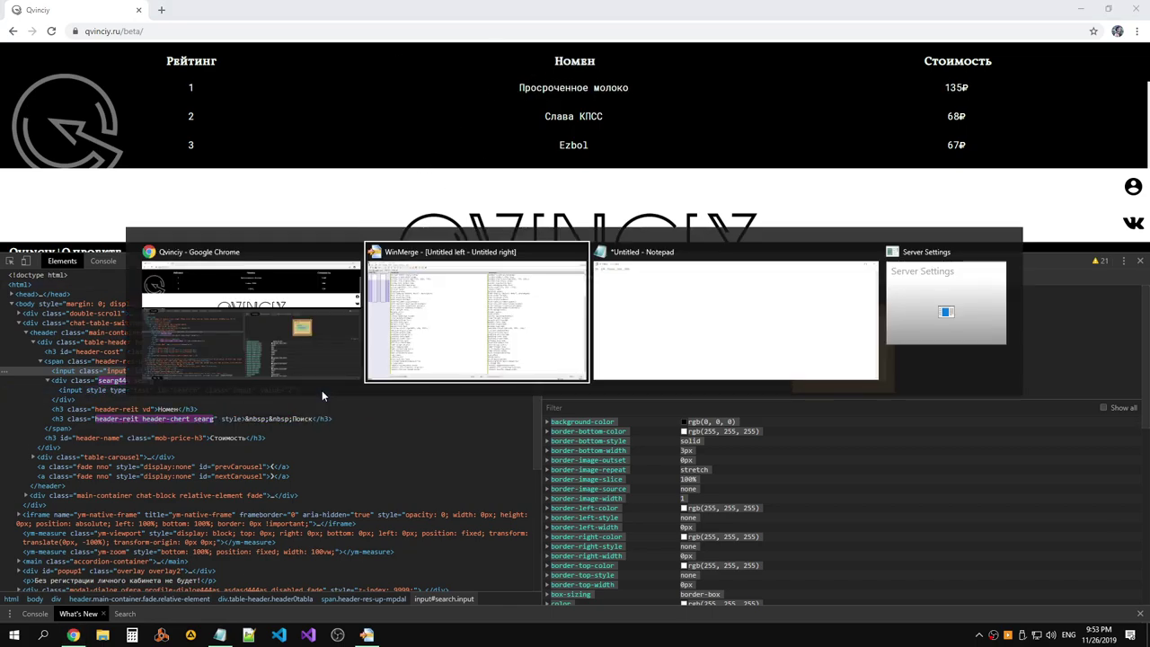
{"action": "key", "text": "Escape"}
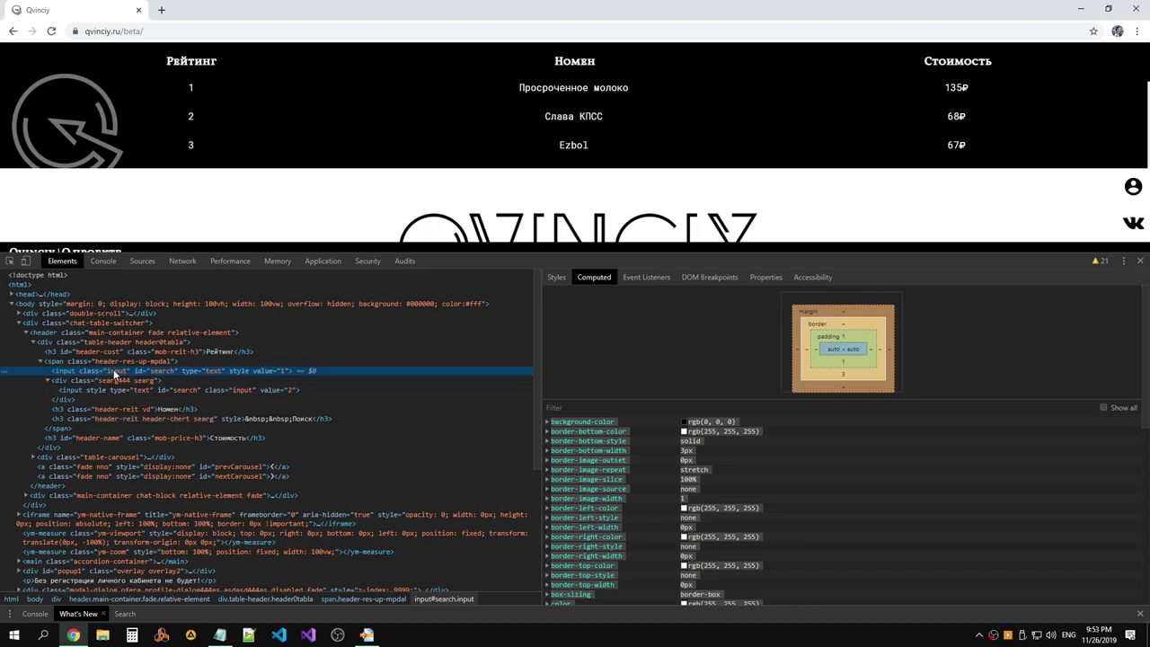
{"action": "left_click", "coordinate": [340, 391]}
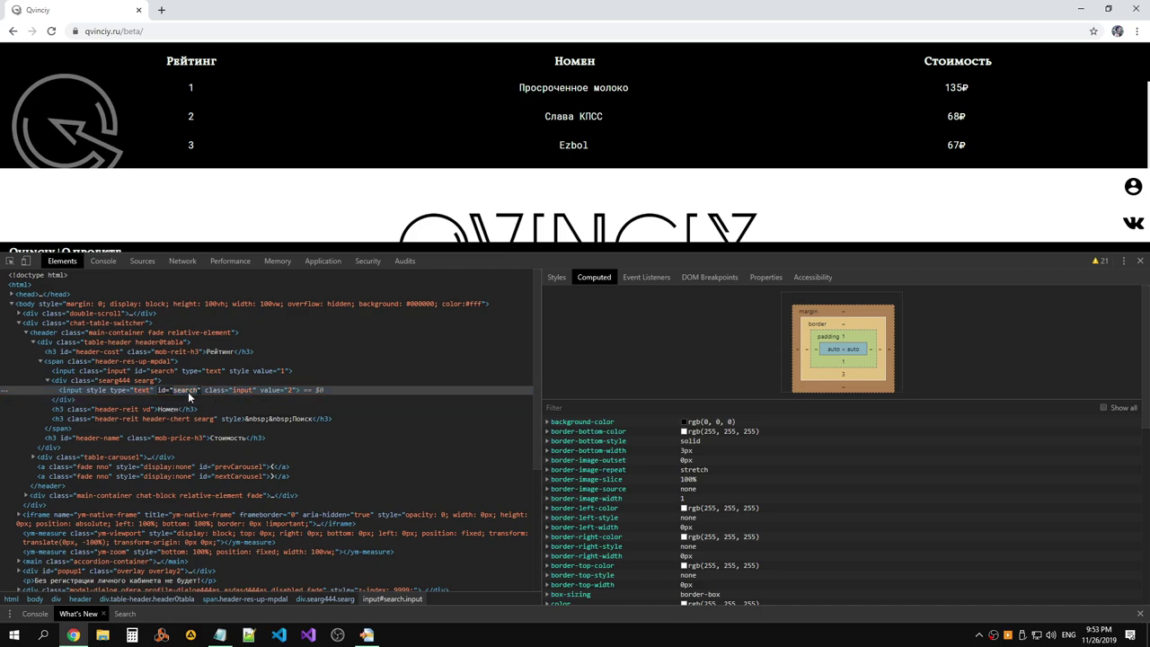
{"action": "left_click", "coordinate": [309, 372]}
Delete the value 1 search input from the header.
{"action": "right_click", "coordinate": [269, 371]}
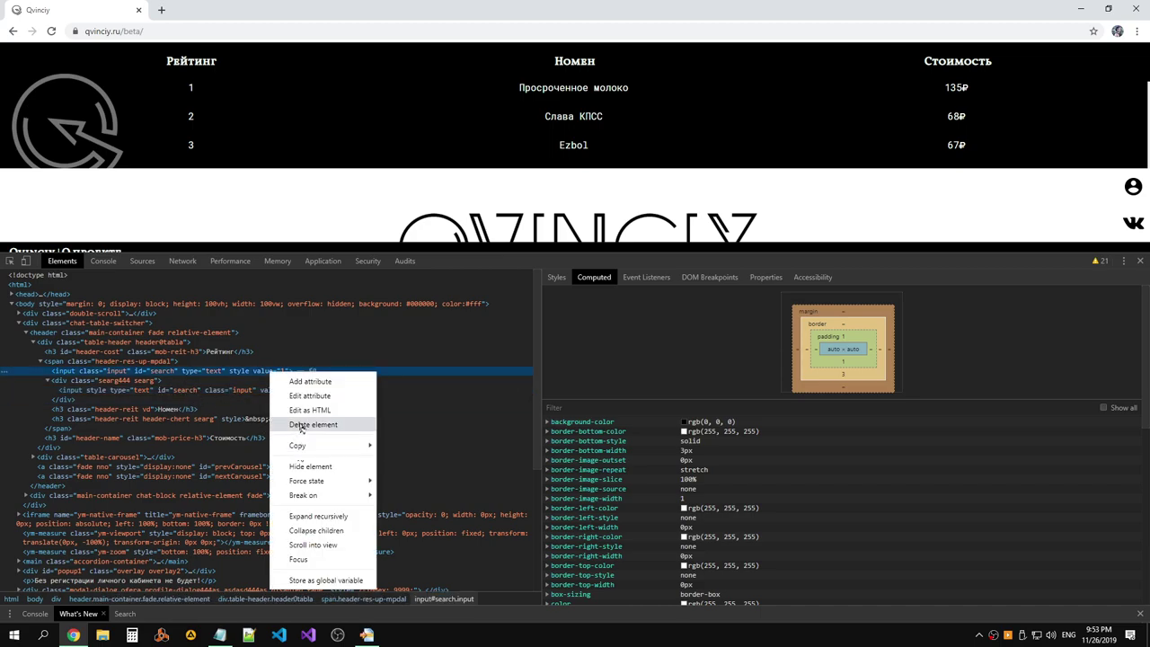
{"action": "left_click", "coordinate": [307, 425]}
{"action": "left_click", "coordinate": [282, 380]}
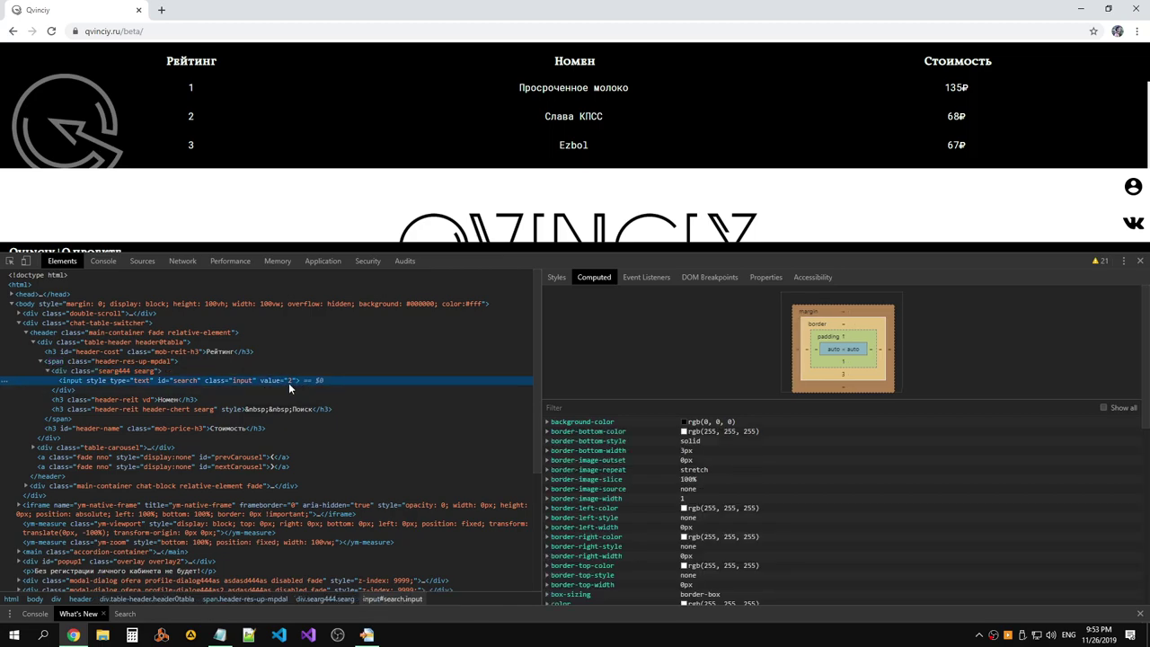
Drag the value 2 input out of searg444, placing it directly above the div.
{"action": "scroll", "coordinate": [721, 504], "scroll_direction": "down", "scroll_amount": 2}
{"action": "scroll", "coordinate": [723, 500], "scroll_direction": "down", "scroll_amount": 3}
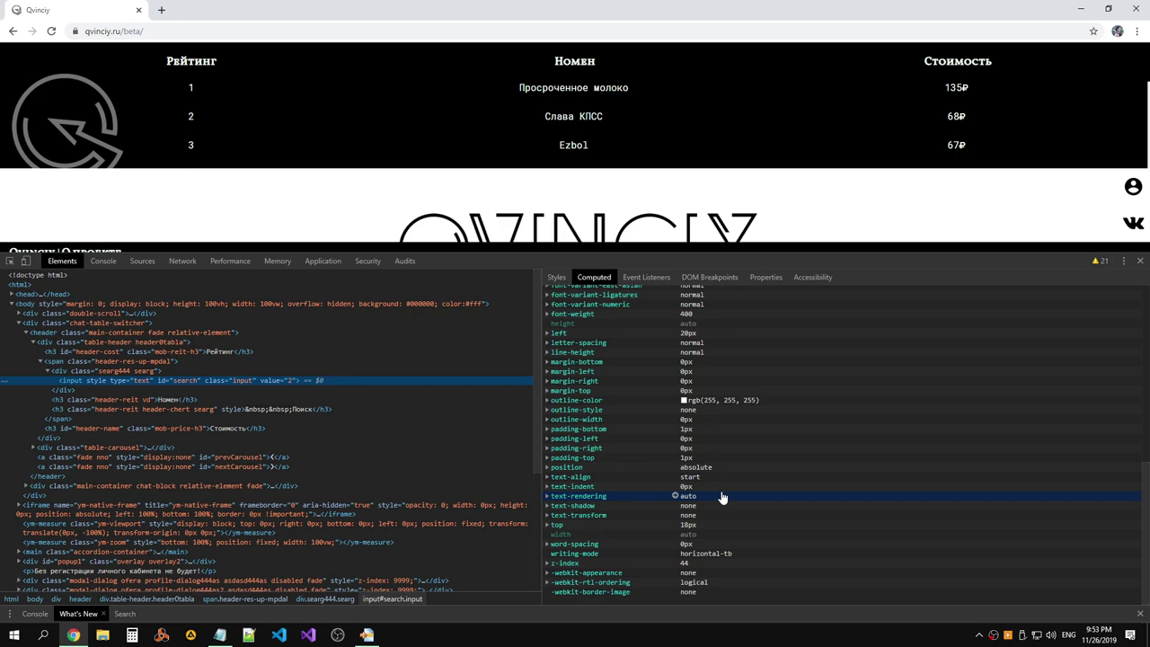
{"action": "left_click_drag", "start_coordinate": [255, 380], "coordinate": [154, 367]}
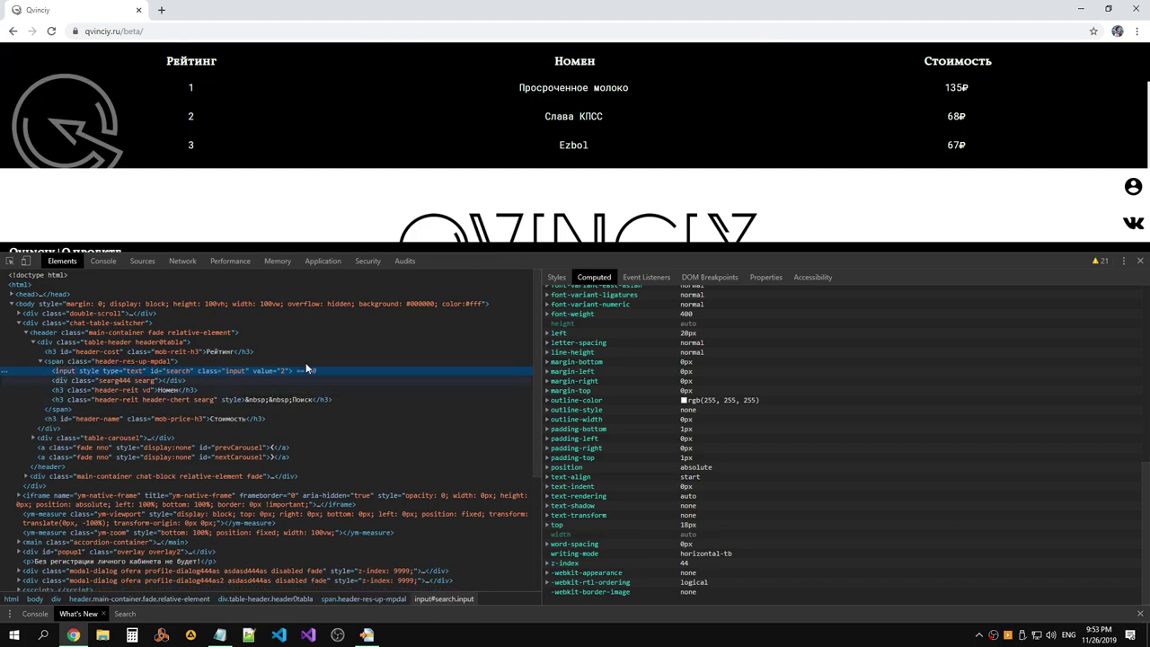
{"action": "left_click", "coordinate": [567, 61]}
Remove the class attribute from the moved input.
{"action": "left_click", "coordinate": [211, 371]}
{"action": "double_click", "coordinate": [213, 371]}
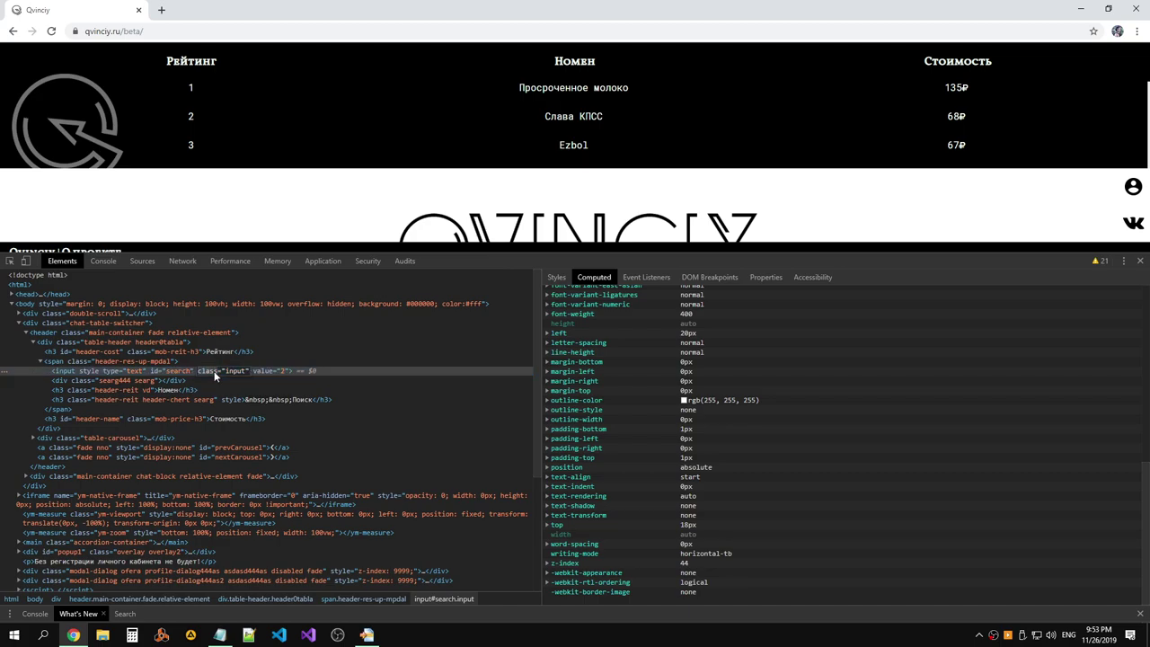
{"action": "key", "text": "Delete"}
{"action": "key", "text": "Return"}
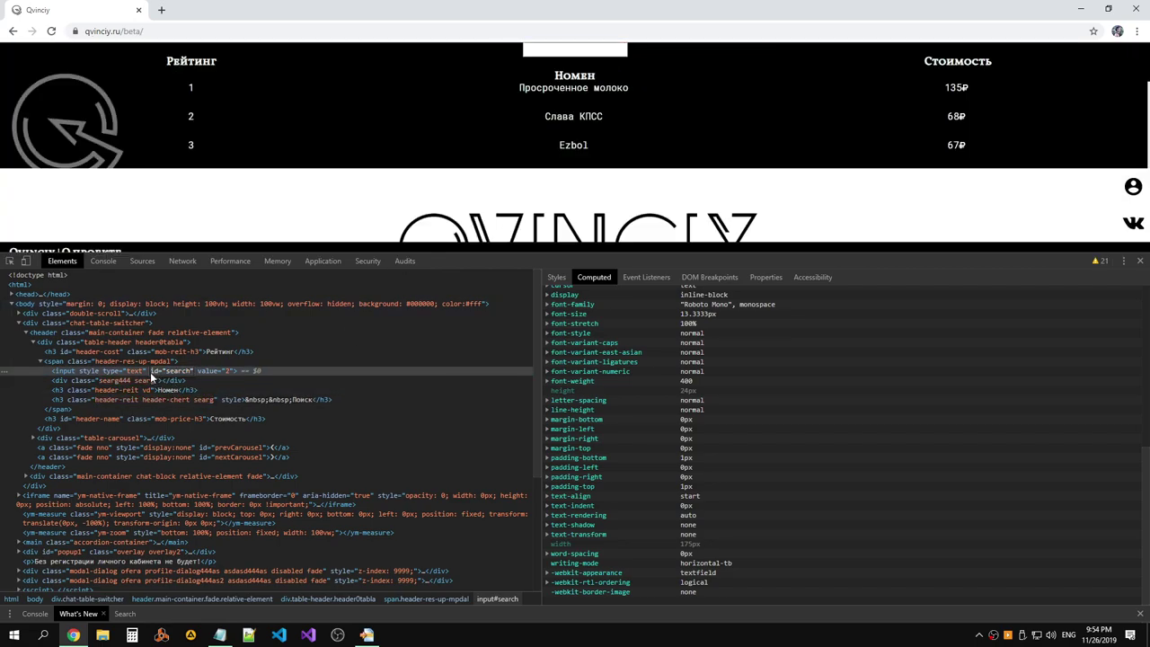
Remove the input's id attribute and enter 23 324234 in the header search box.
{"action": "key", "text": "Delete"}
{"action": "left_click", "coordinate": [199, 392]}
{"action": "left_click", "coordinate": [602, 43]}
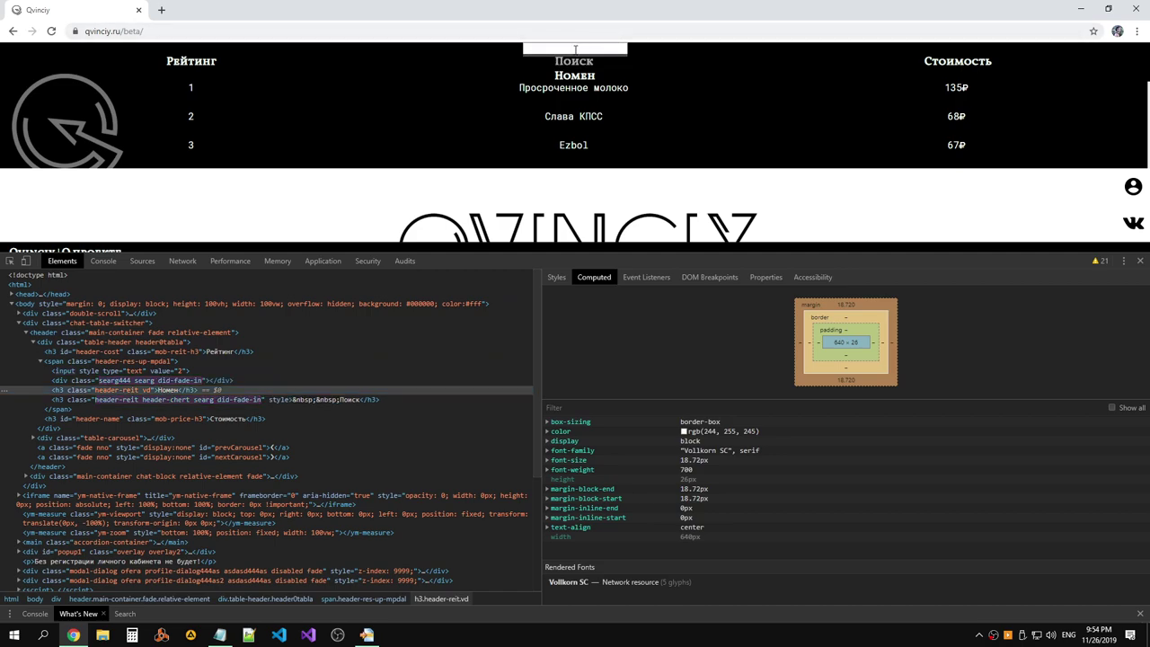
{"action": "left_click", "coordinate": [159, 371]}
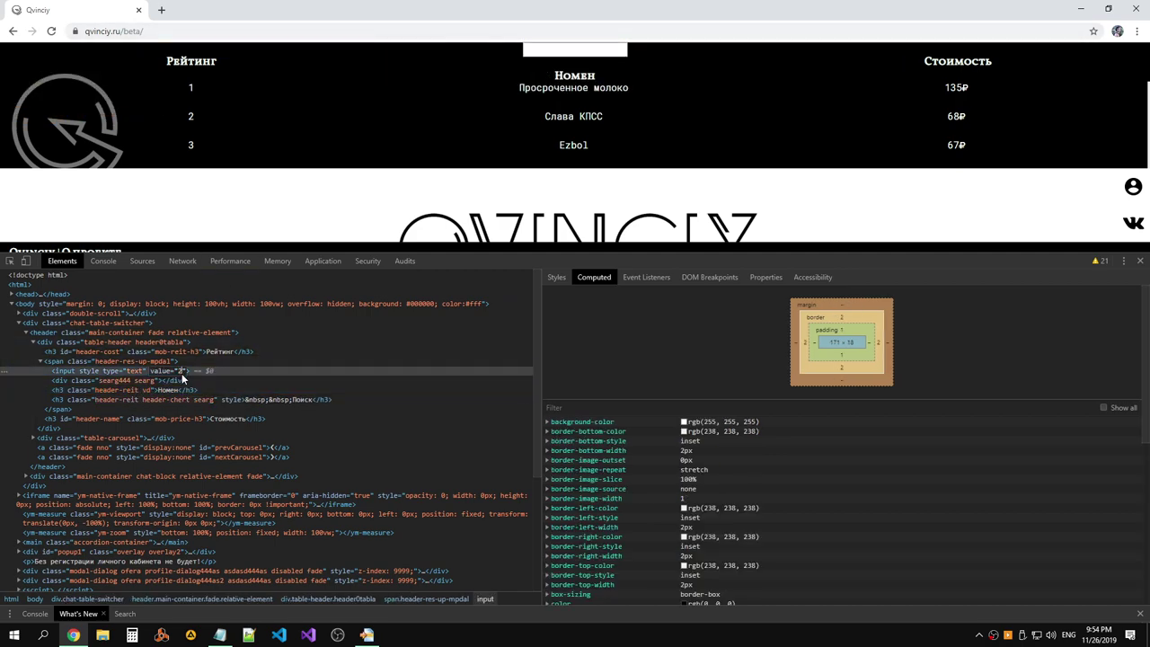
{"action": "type", "text": "3 324234"}
{"action": "left_click", "coordinate": [226, 390]}
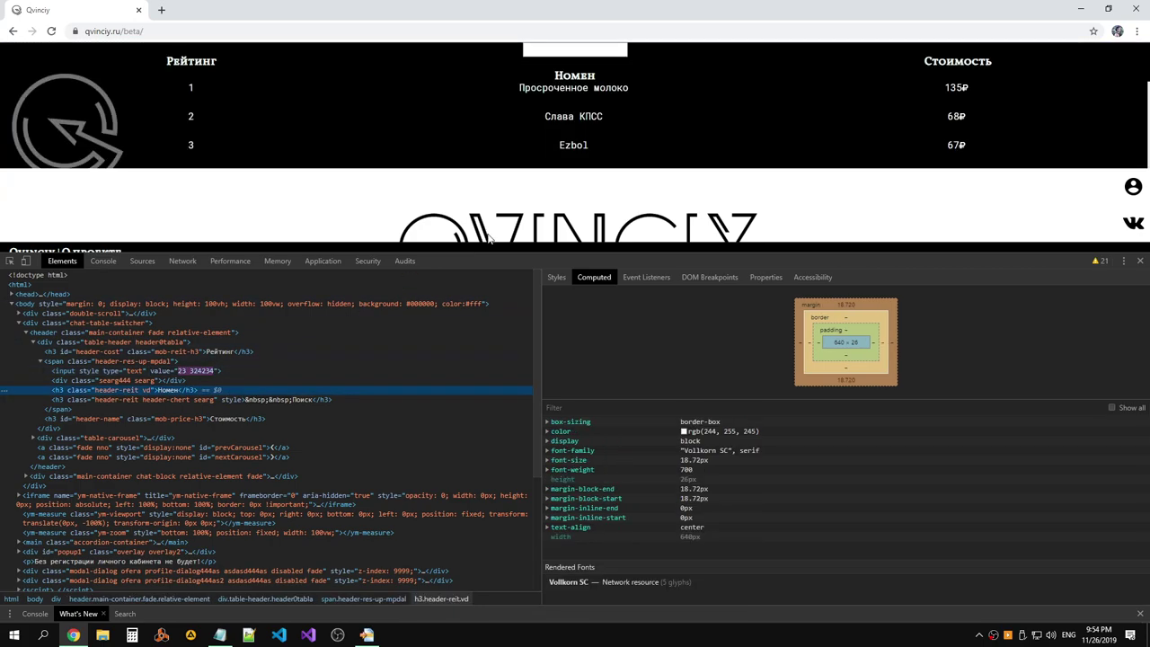
{"action": "left_click", "coordinate": [569, 54]}
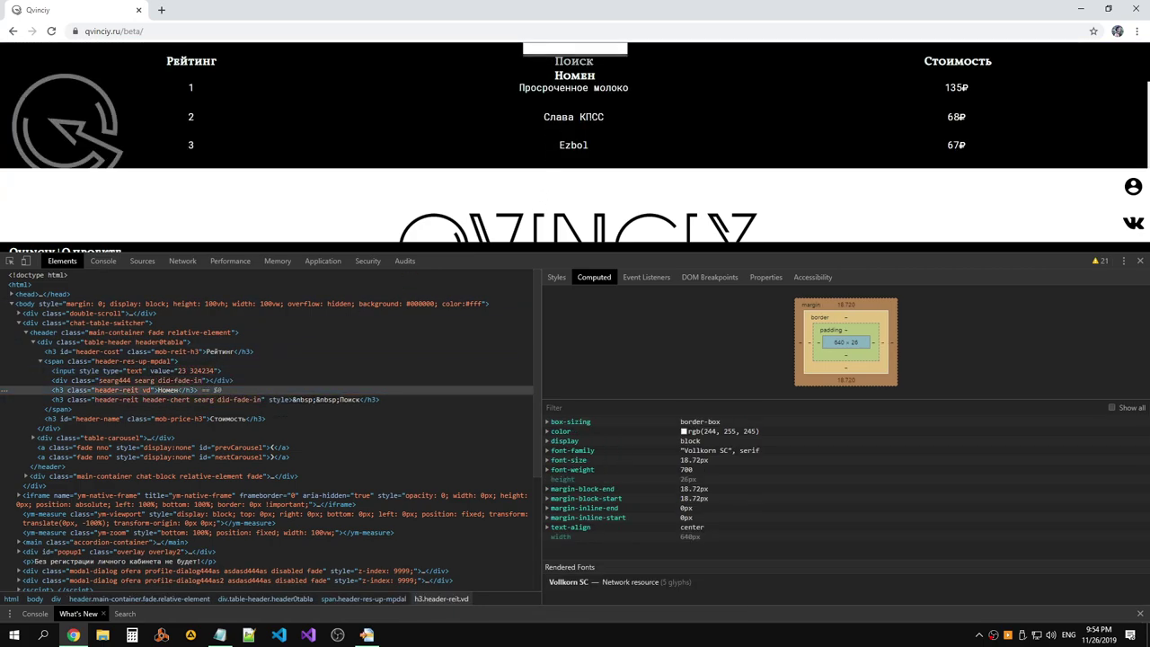
{"action": "left_click", "coordinate": [147, 368]}
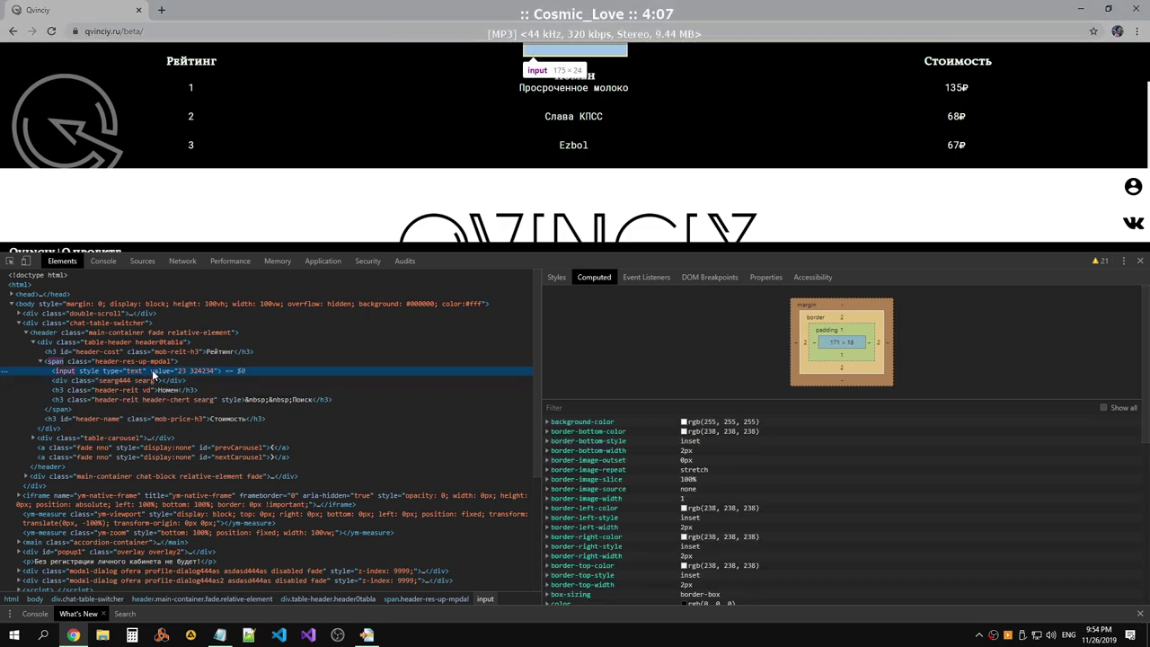
Try dragging the header input node into the searg444 div, then reselect it.
{"action": "mouse_move", "coordinate": [152, 369]}
{"action": "left_mouse_down"}
{"action": "mouse_move", "coordinate": [132, 386]}
{"action": "mouse_move", "coordinate": [162, 381]}
{"action": "left_mouse_up"}
{"action": "left_click", "coordinate": [163, 379]}
{"action": "left_click", "coordinate": [160, 371]}
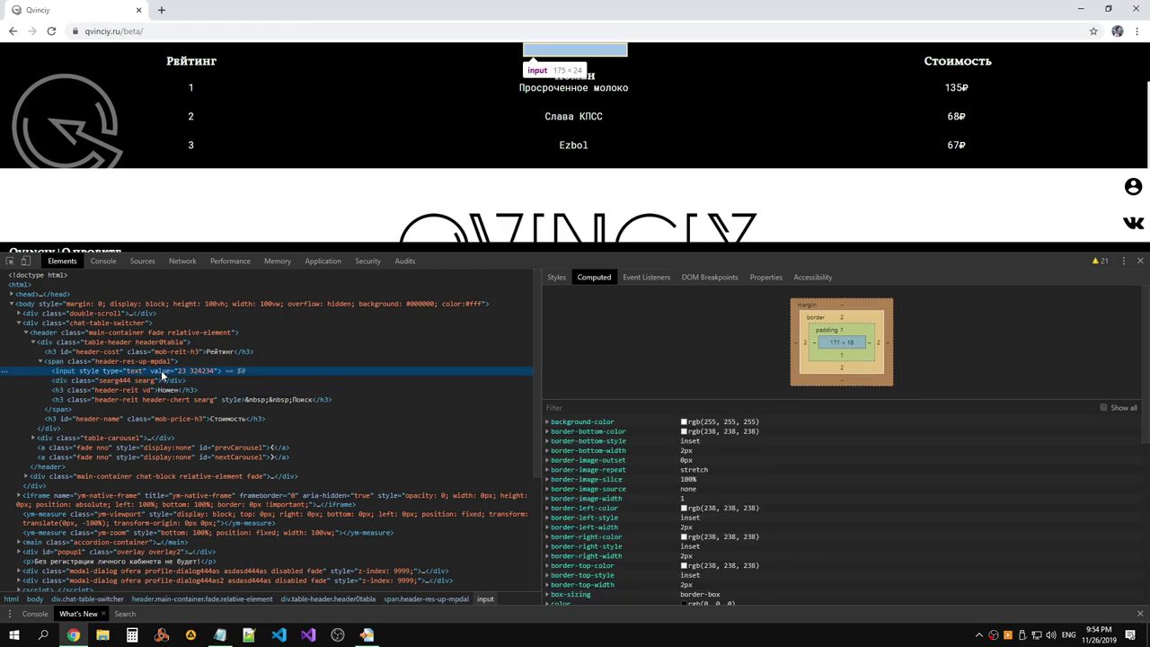
{"action": "right_click", "coordinate": [161, 370]}
{"action": "key", "text": "Escape"}
Cut the header search input's markup out of the page via Edit as HTML.
{"action": "right_click", "coordinate": [218, 370]}
{"action": "left_click", "coordinate": [247, 395]}
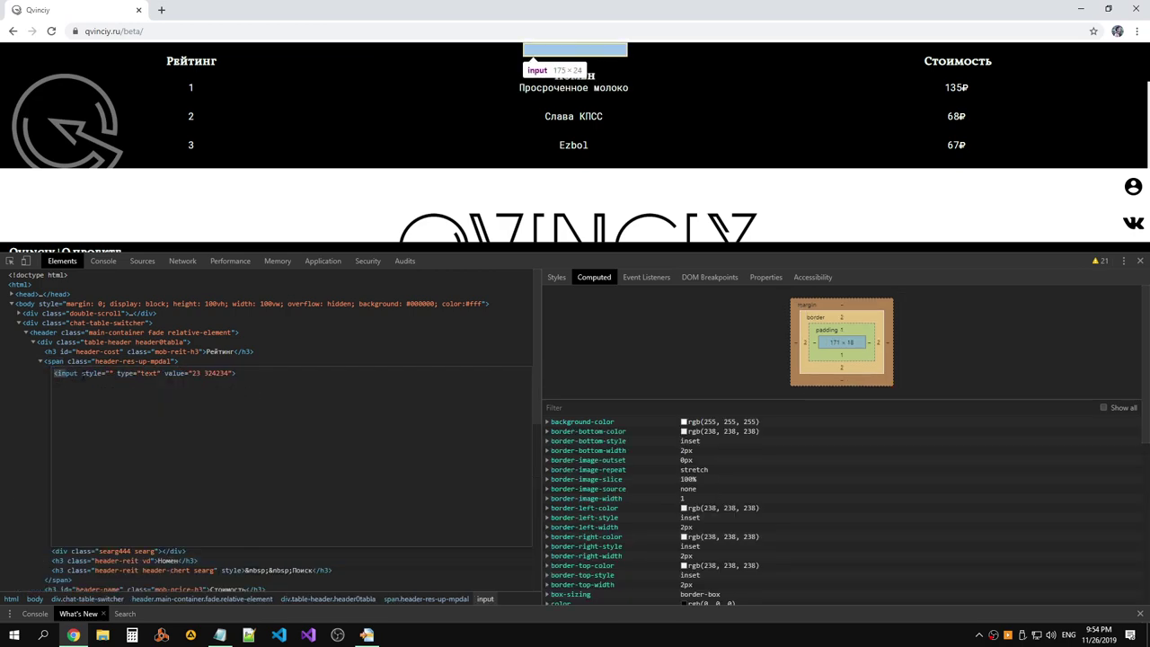
{"action": "key", "text": "ctrl+a"}
{"action": "key", "text": "Delete"}
{"action": "left_click", "coordinate": [280, 573]}
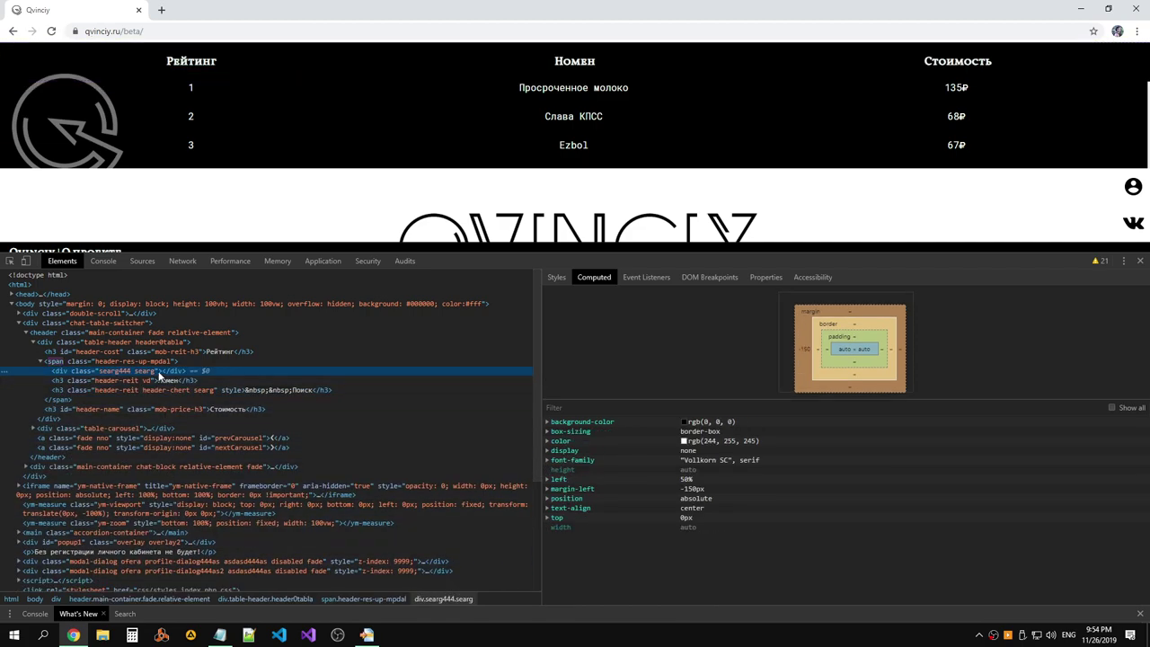
Paste the search input markup inside the searg444 div and commit the edit.
{"action": "right_click", "coordinate": [160, 375]}
{"action": "left_click", "coordinate": [195, 394]}
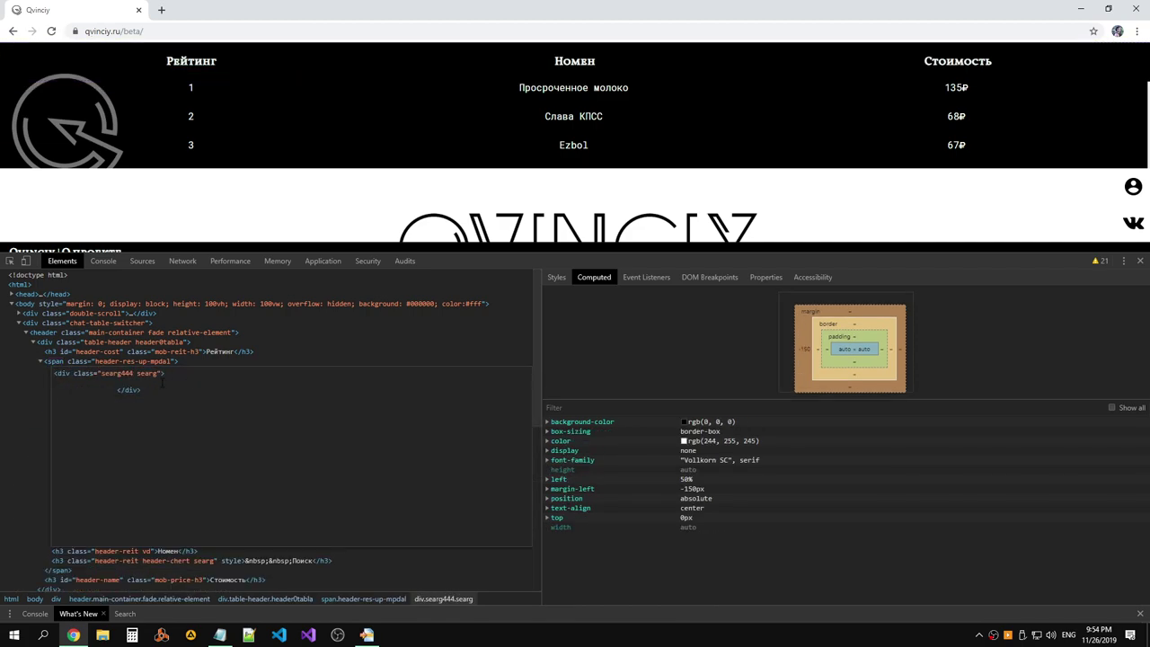
{"action": "type", "text": "<input style=\"\" type=\"text\" value=\"23 324234\">"}
{"action": "left_click", "coordinate": [205, 451]}
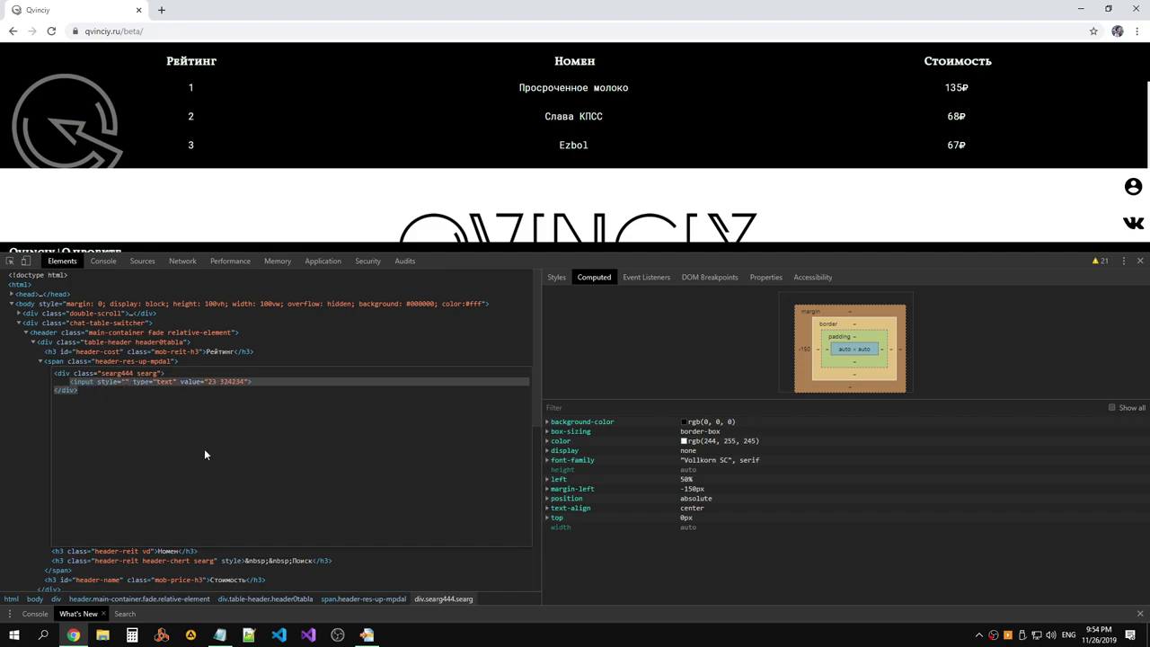
Verify the 23 324234 input sits in searg444 and shows in the header beside Номен.
{"action": "left_click", "coordinate": [47, 371]}
{"action": "left_click", "coordinate": [158, 381]}
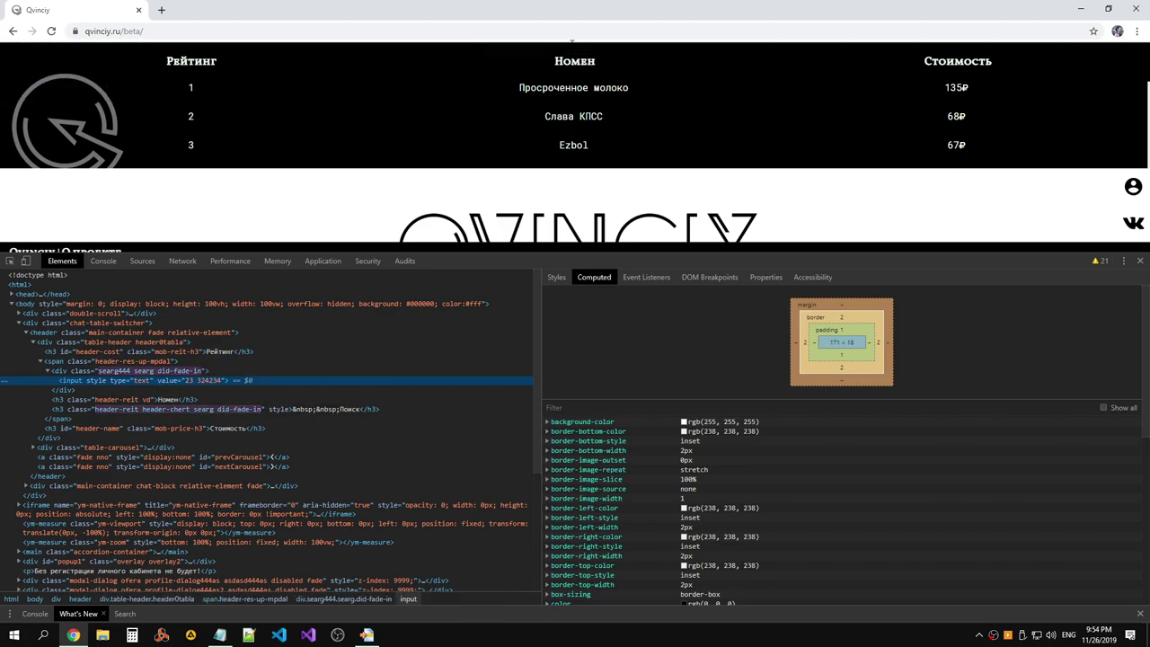
{"action": "mouse_move", "coordinate": [574, 60]}
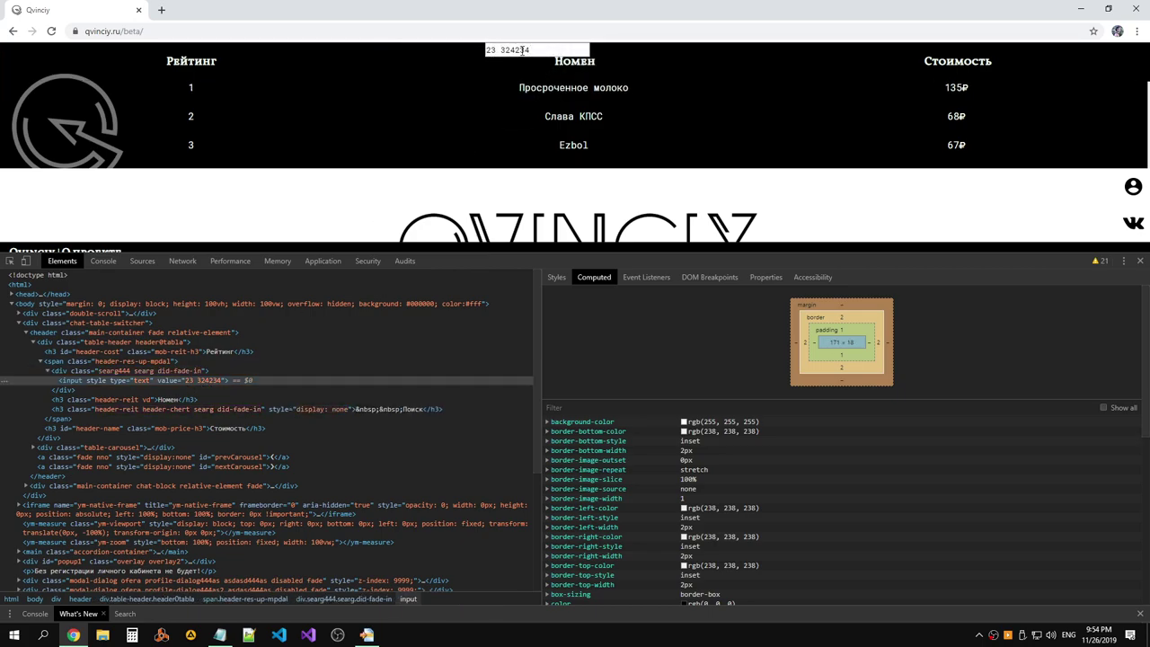
{"action": "right_click", "coordinate": [524, 51]}
{"action": "left_click", "coordinate": [554, 230]}
{"action": "left_click", "coordinate": [162, 399]}
{"action": "left_click", "coordinate": [146, 362]}
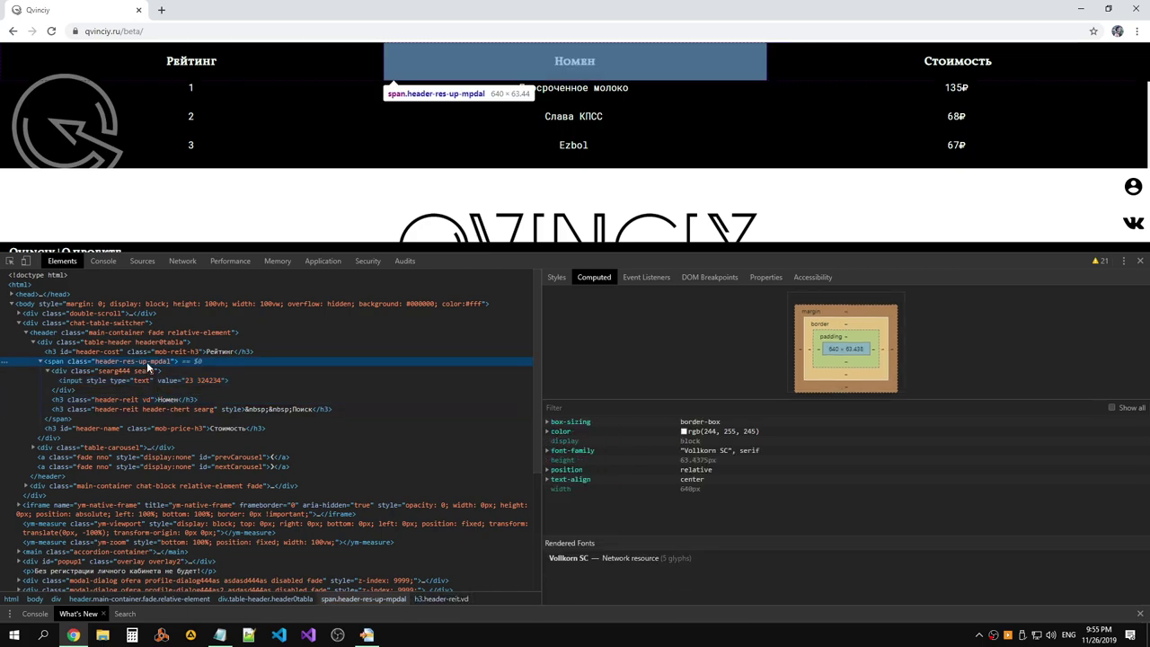
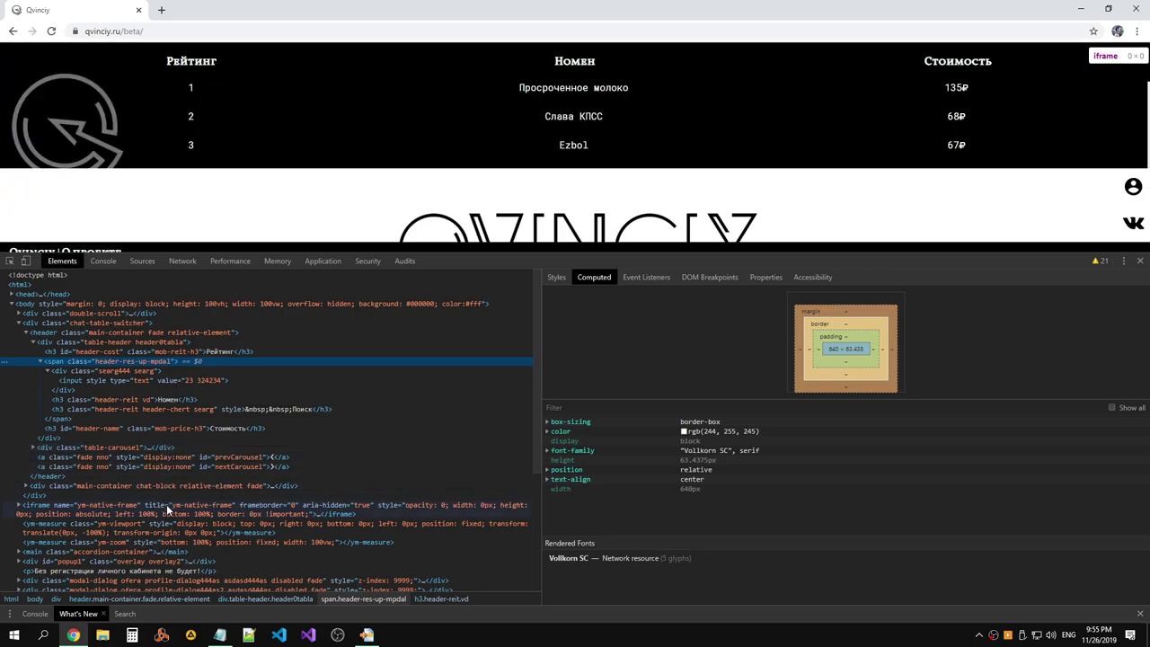
Inspect the header's text input, reloading the page and bringing up the search field.
{"action": "scroll", "coordinate": [166, 504], "scroll_direction": "down", "scroll_amount": 3}
{"action": "scroll", "coordinate": [176, 498], "scroll_direction": "up", "scroll_amount": 3}
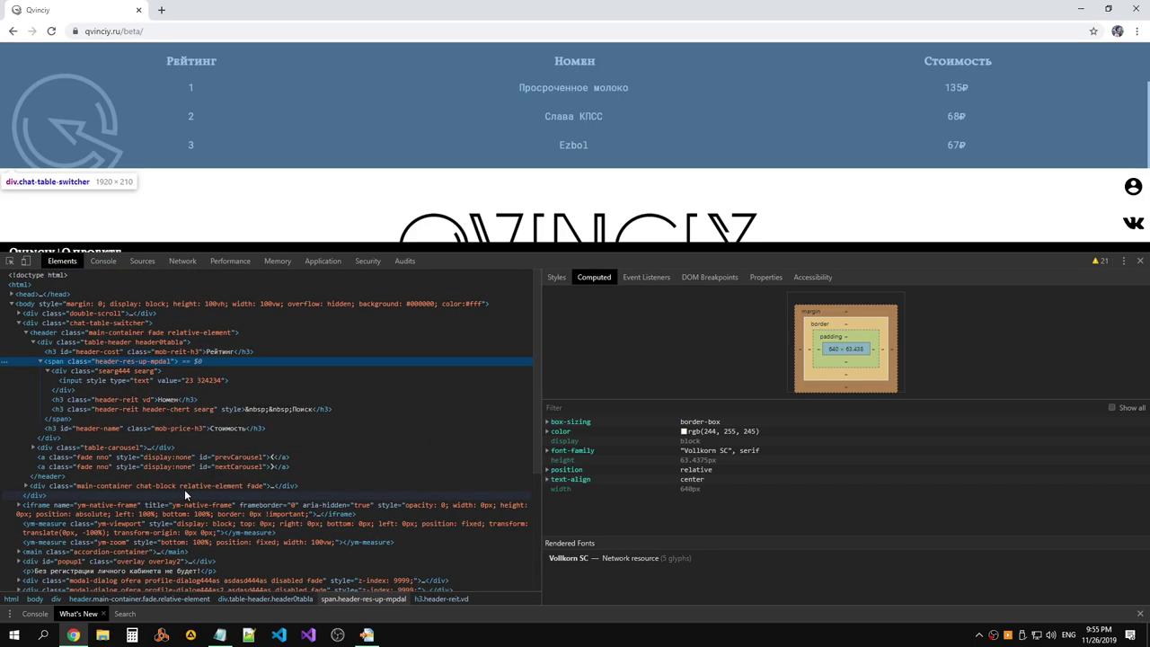
{"action": "left_click", "coordinate": [185, 352]}
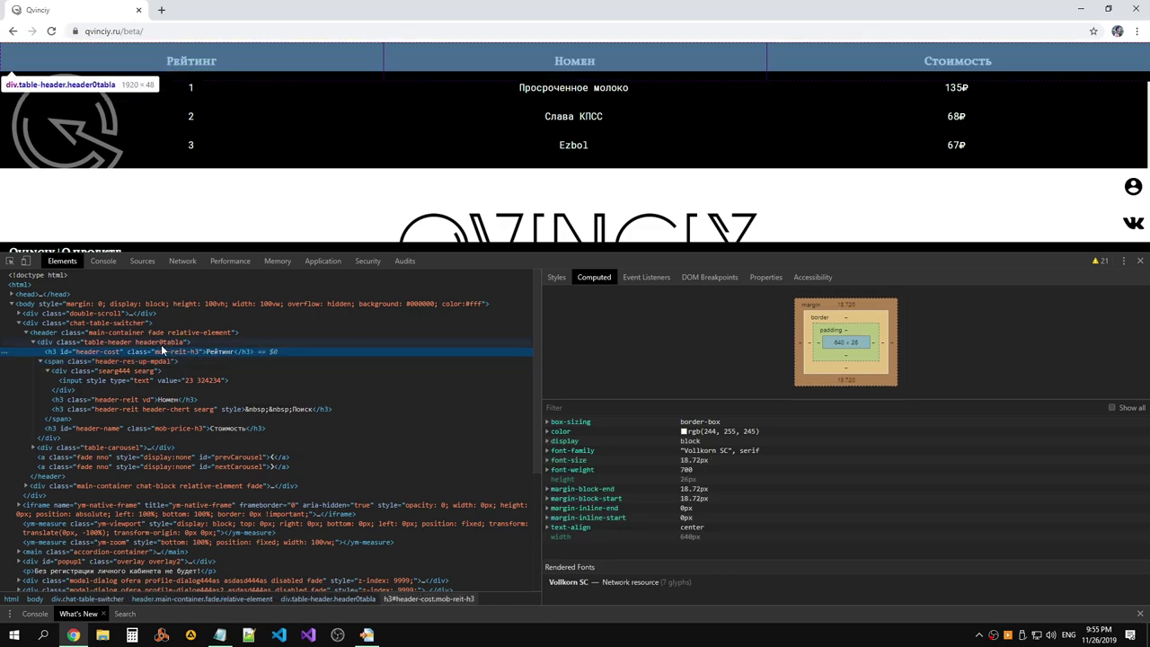
{"action": "left_click", "coordinate": [194, 379]}
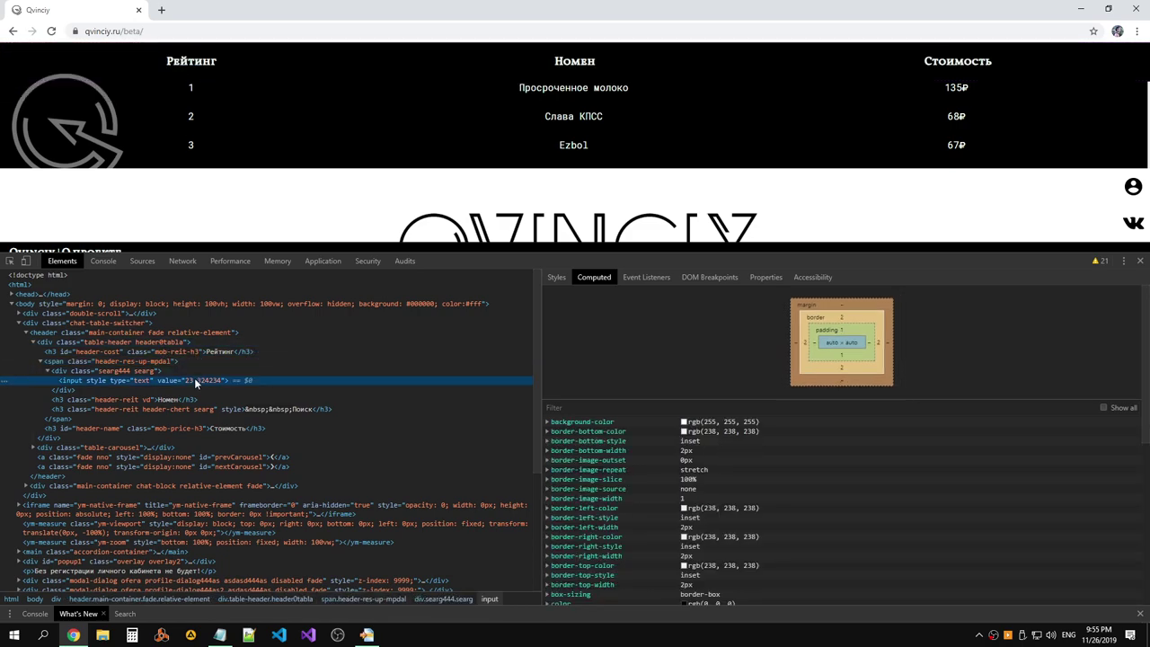
{"action": "left_click", "coordinate": [51, 31]}
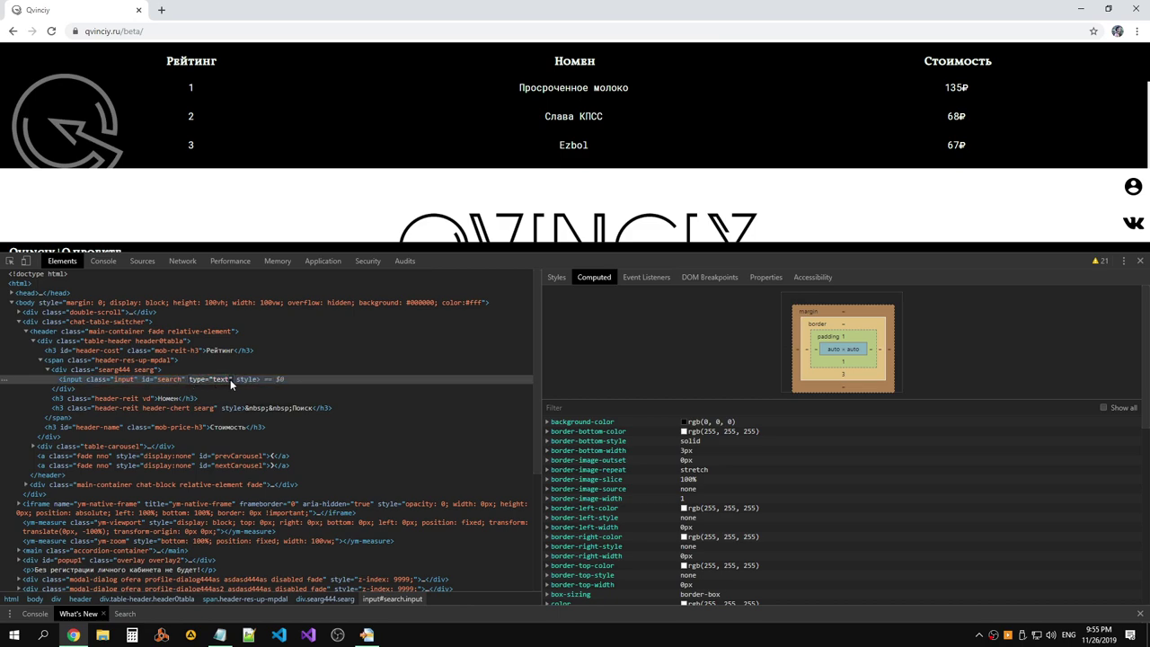
{"action": "left_click", "coordinate": [531, 60]}
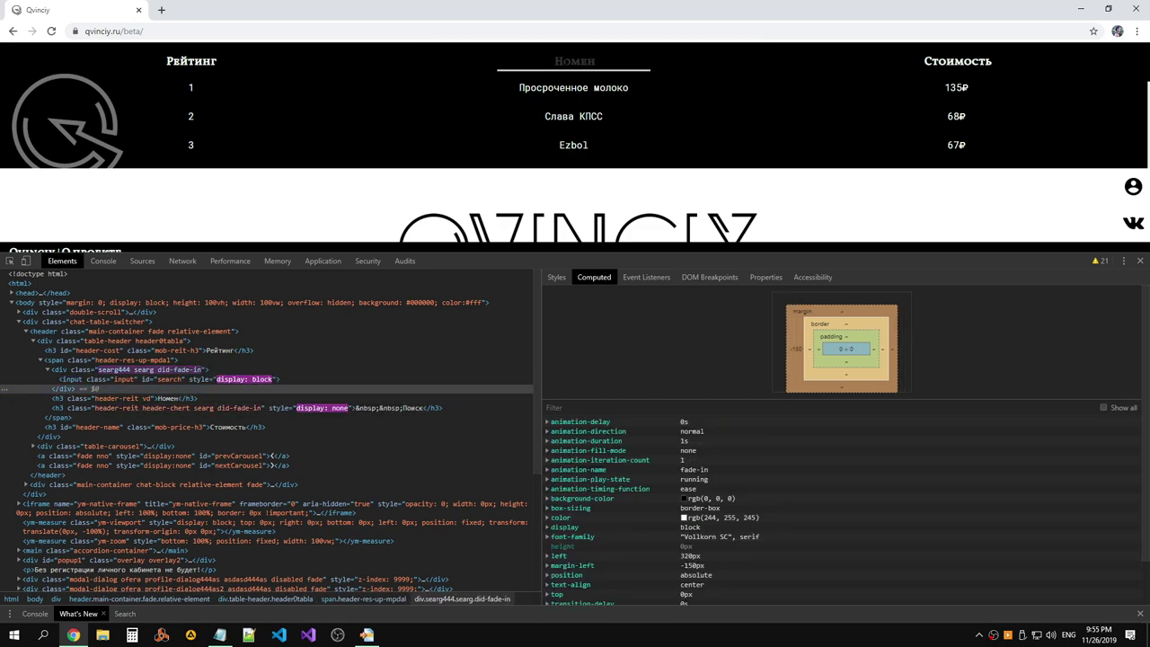
Delete the search input's id="search" attribute and its class attribute.
{"action": "double_click", "coordinate": [182, 377]}
{"action": "key", "text": "BackSpace"}
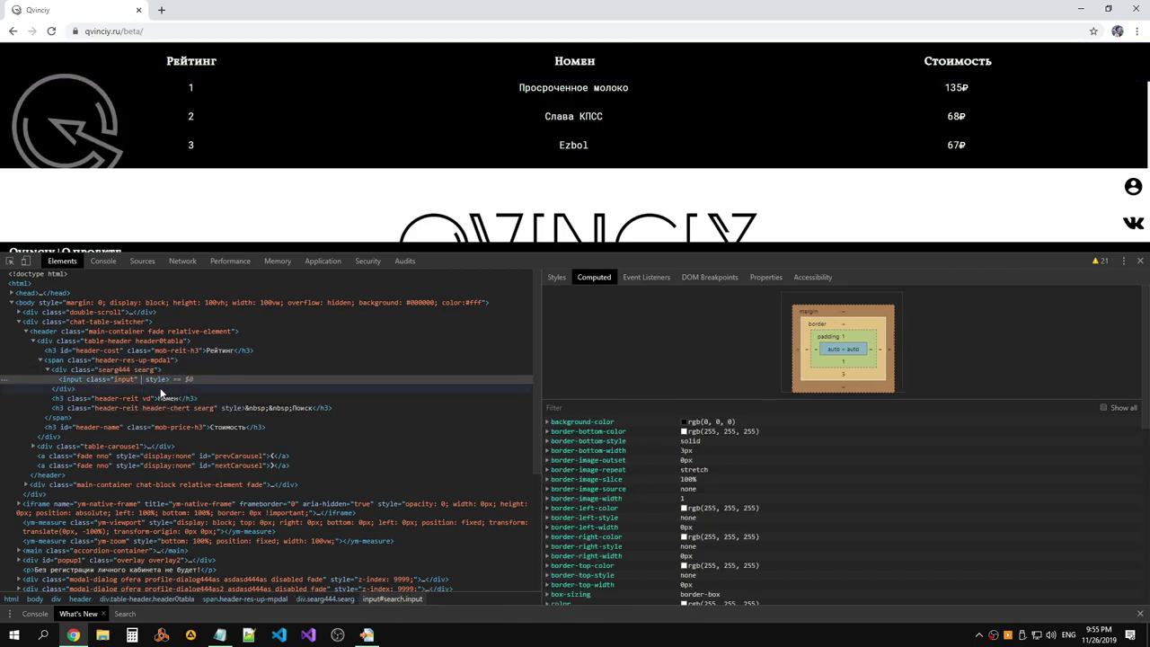
{"action": "key", "text": "Return"}
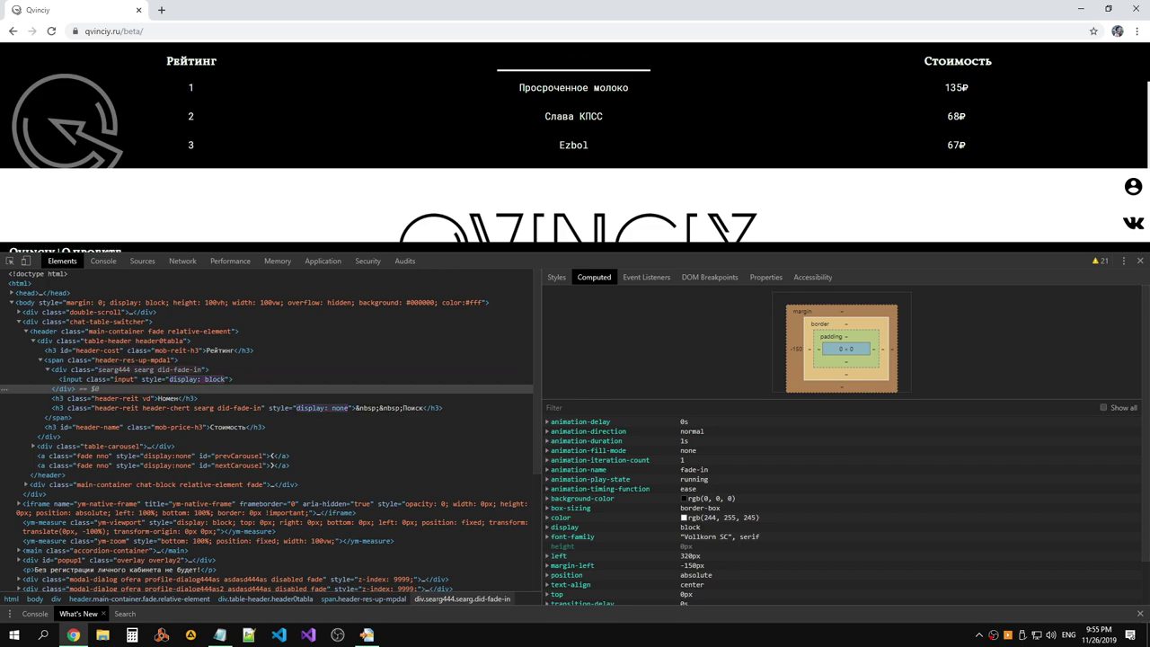
{"action": "left_click_drag", "start_coordinate": [133, 379], "coordinate": [93, 379]}
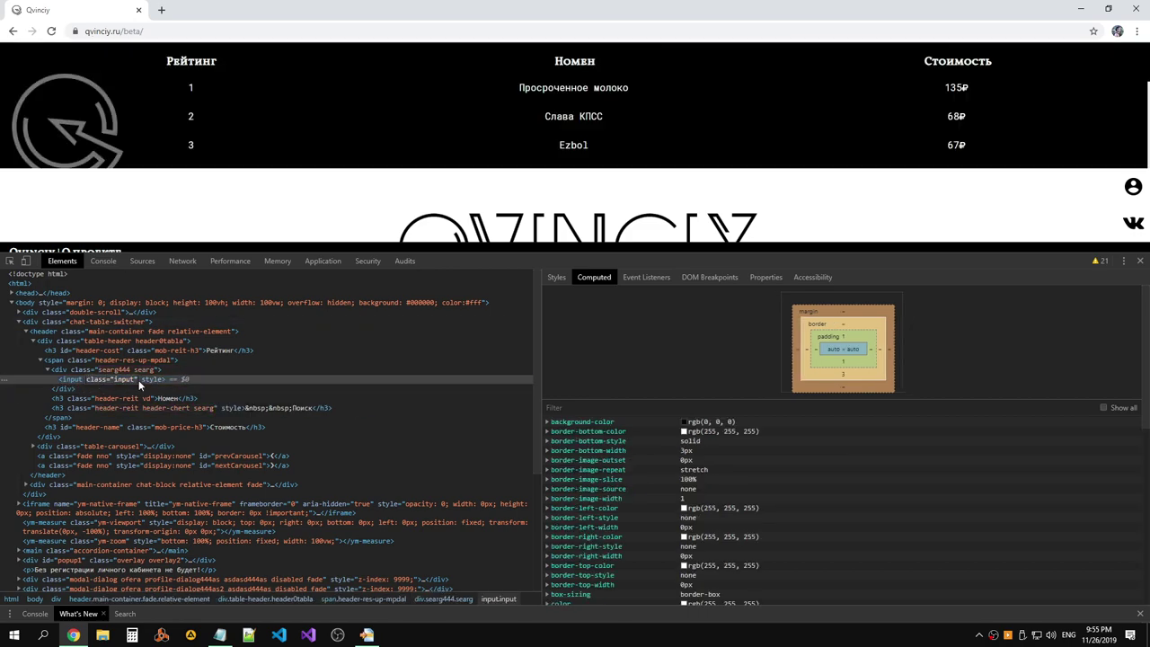
{"action": "mouse_move", "coordinate": [526, 51]}
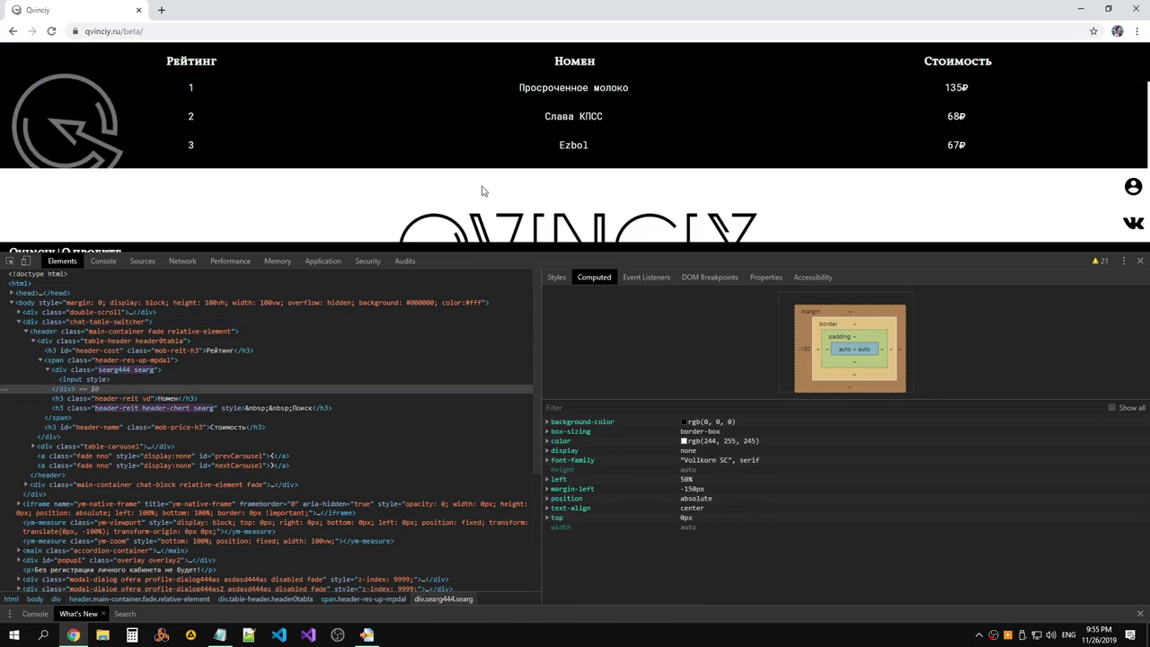
{"action": "right_click", "coordinate": [482, 190]}
{"action": "left_click", "coordinate": [413, 190]}
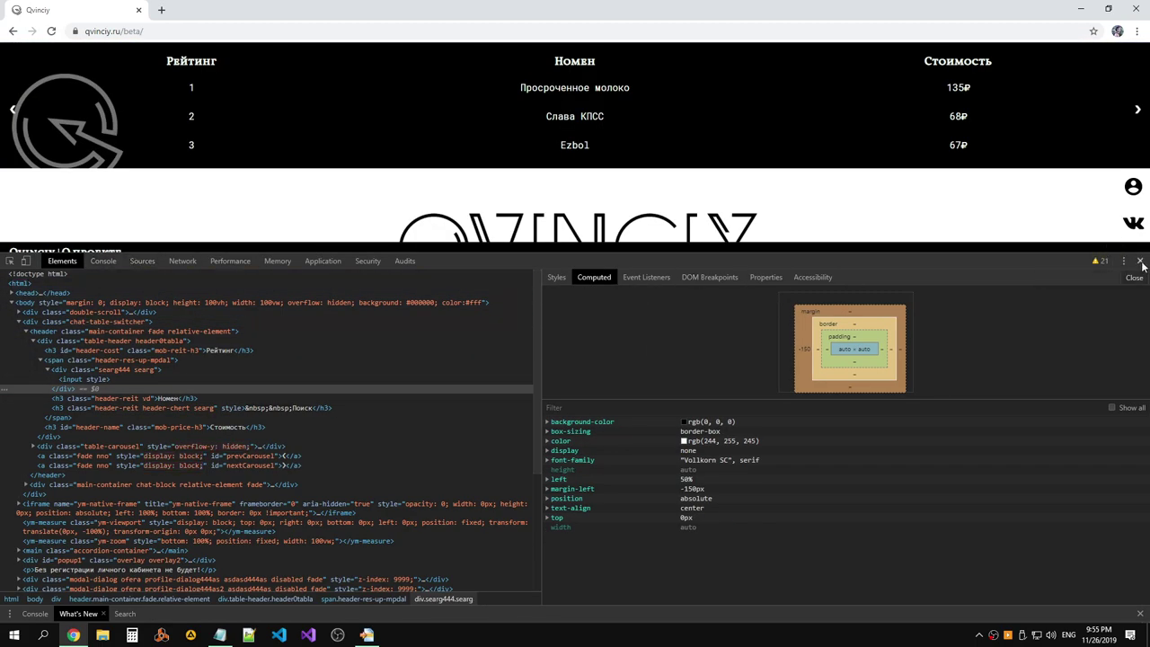
Reopen DevTools on the accordion section, check the Console warnings, then return to Elements.
{"action": "left_click", "coordinate": [1141, 262]}
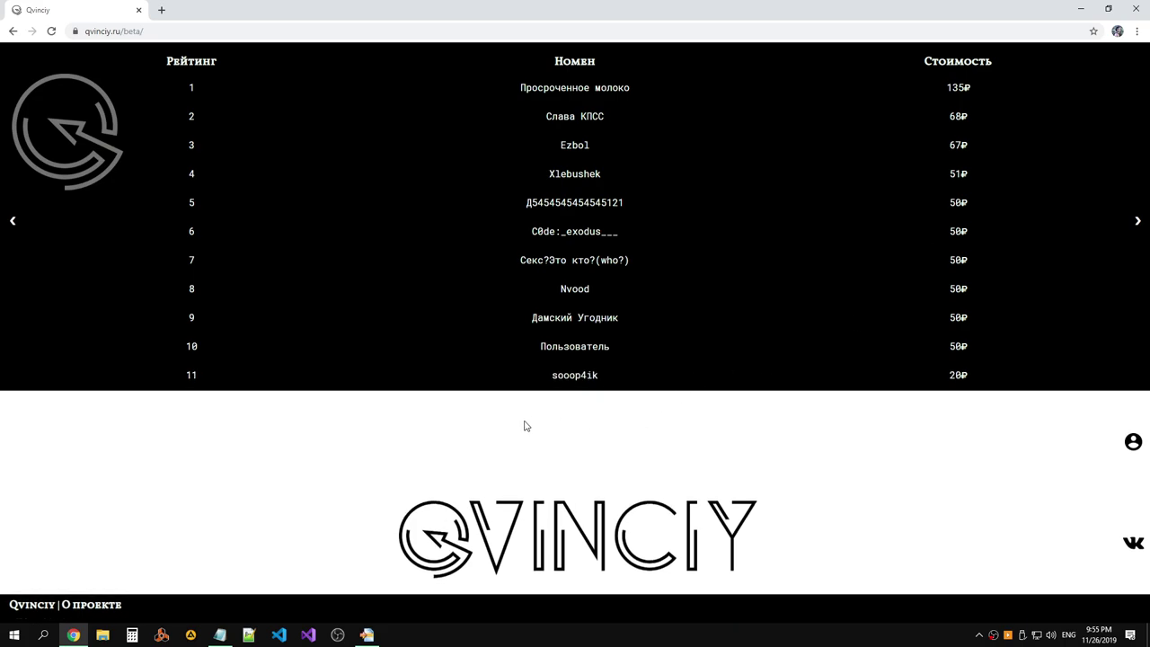
{"action": "right_click", "coordinate": [526, 425]}
{"action": "left_click", "coordinate": [575, 580]}
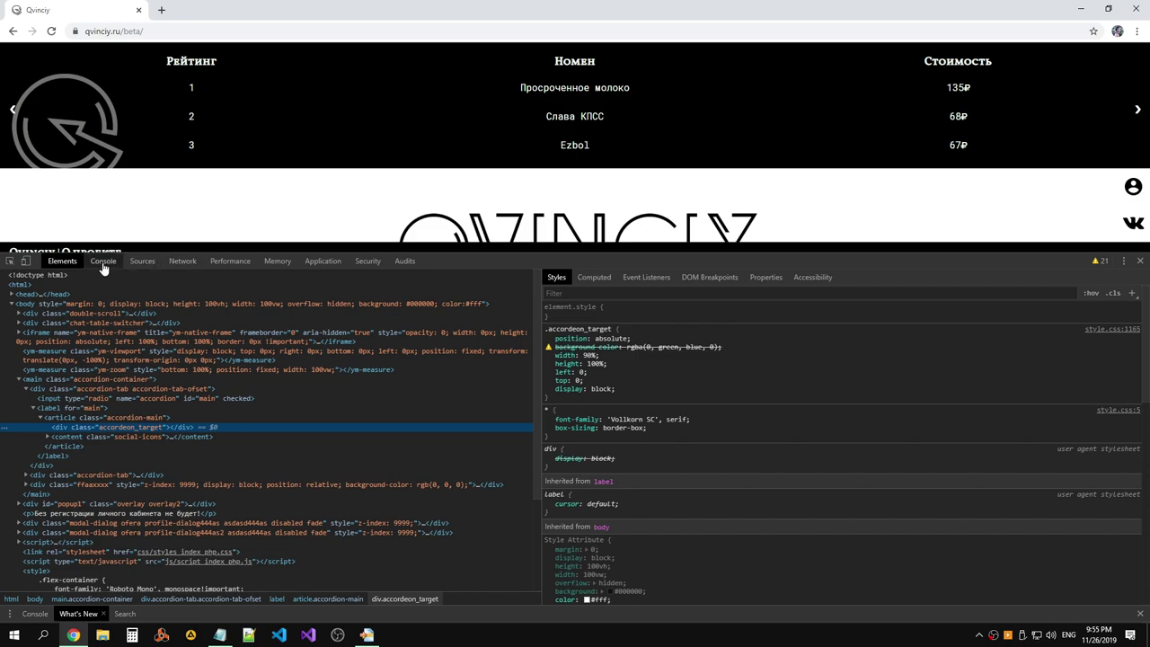
{"action": "left_click", "coordinate": [104, 263]}
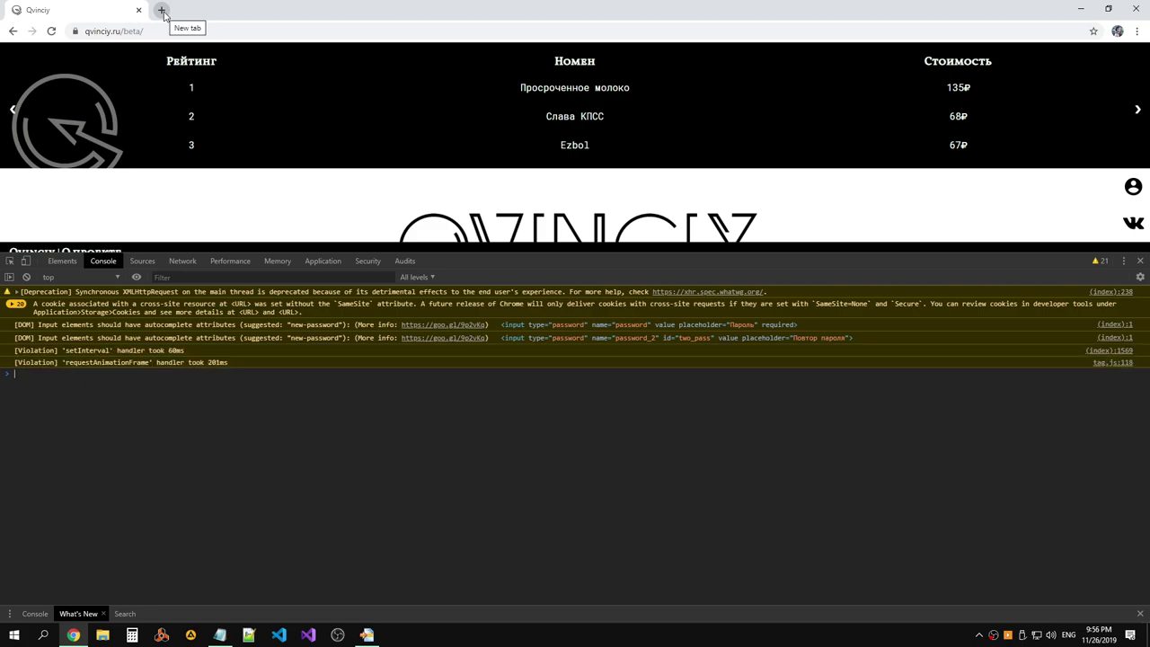
{"action": "left_click", "coordinate": [65, 262]}
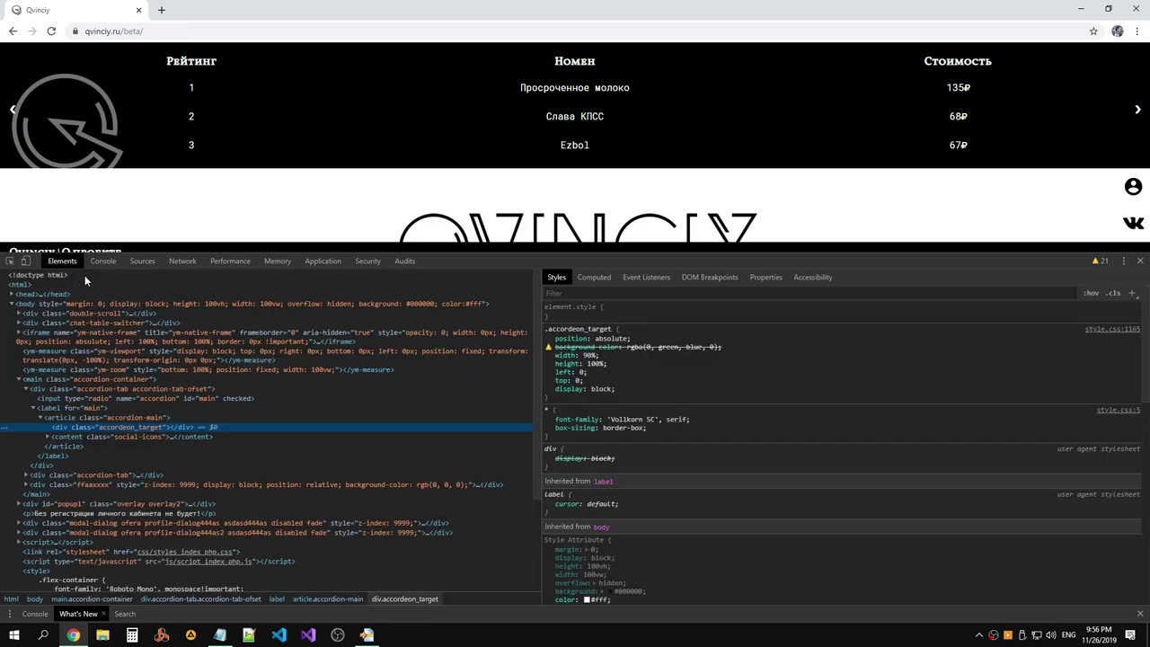
Google 'how to check that keyboard event is cancelled' in a new tab.
{"action": "left_click", "coordinate": [162, 9]}
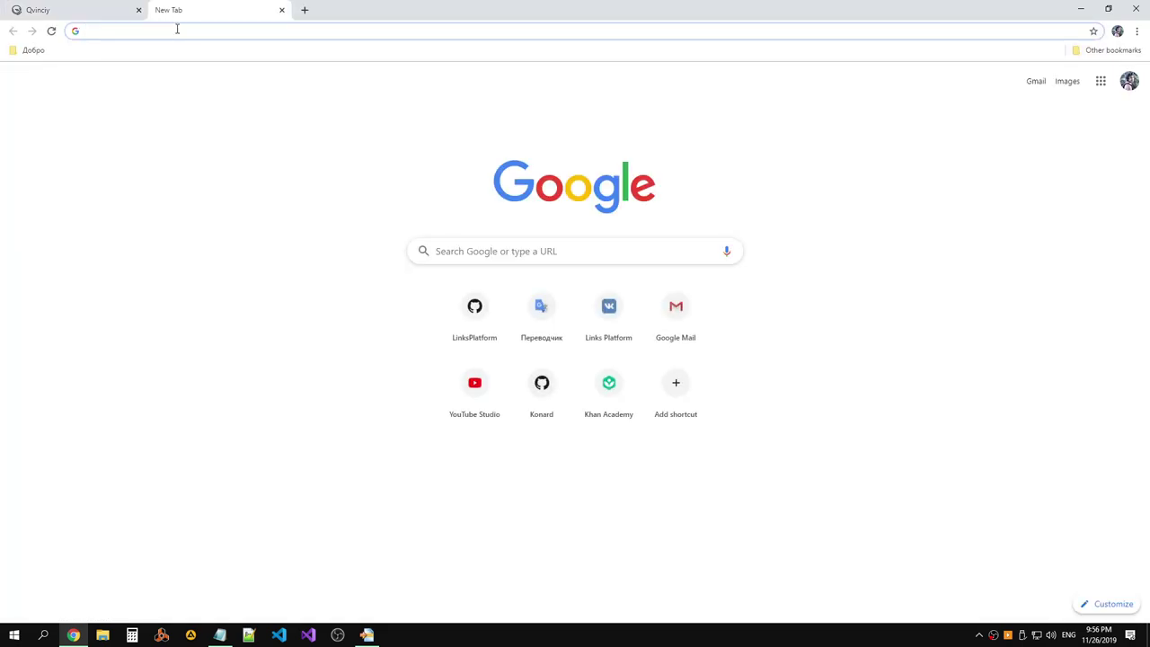
{"action": "type", "text": "how to "}
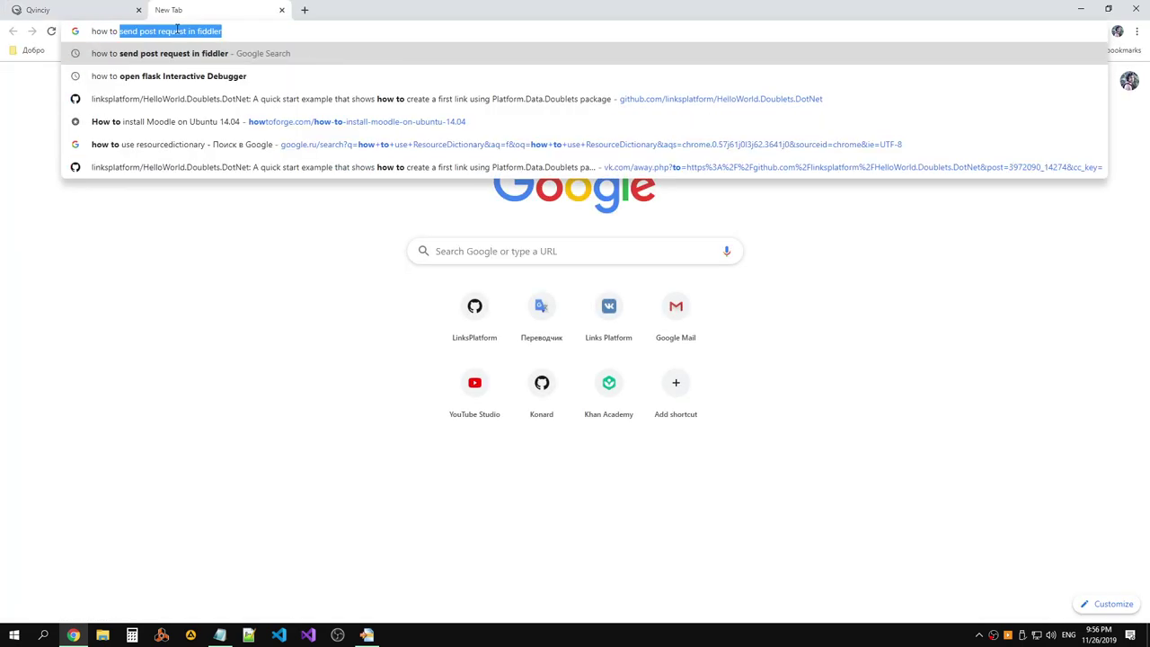
{"action": "type", "text": "check"}
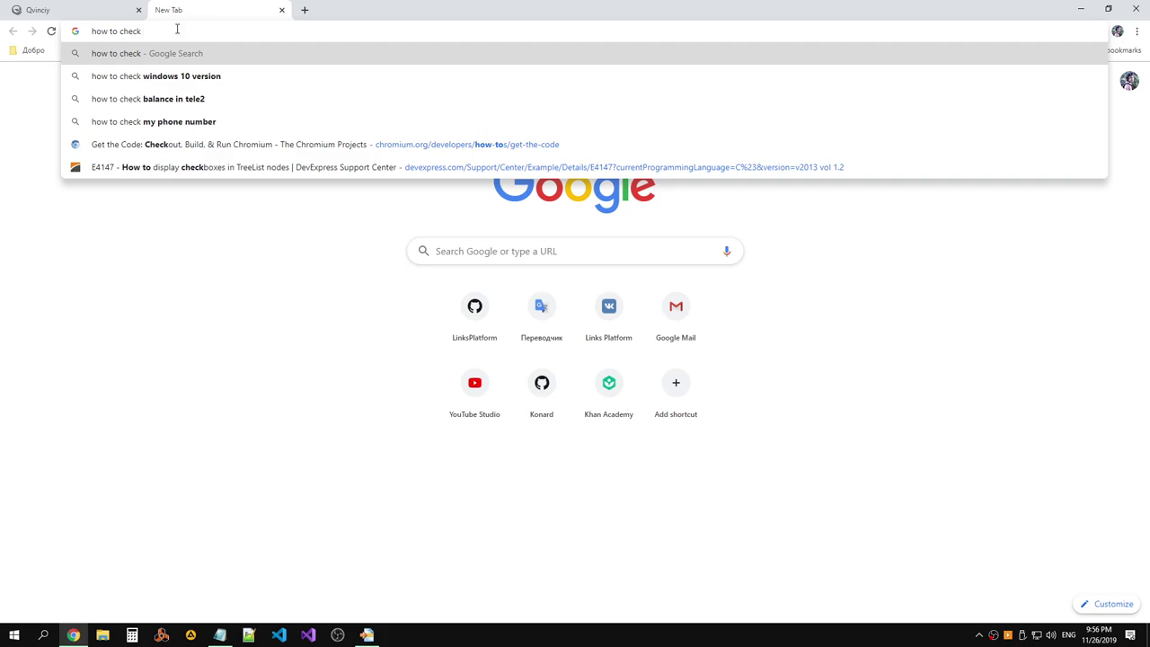
{"action": "type", "text": " that key"}
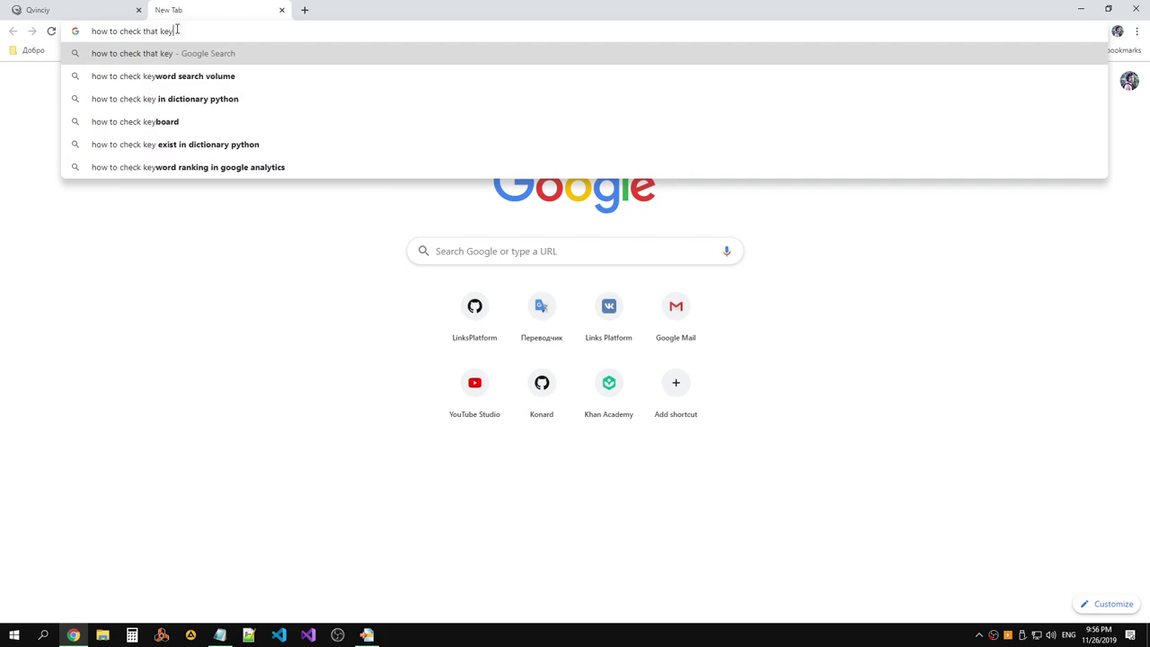
{"action": "type", "text": "o"}
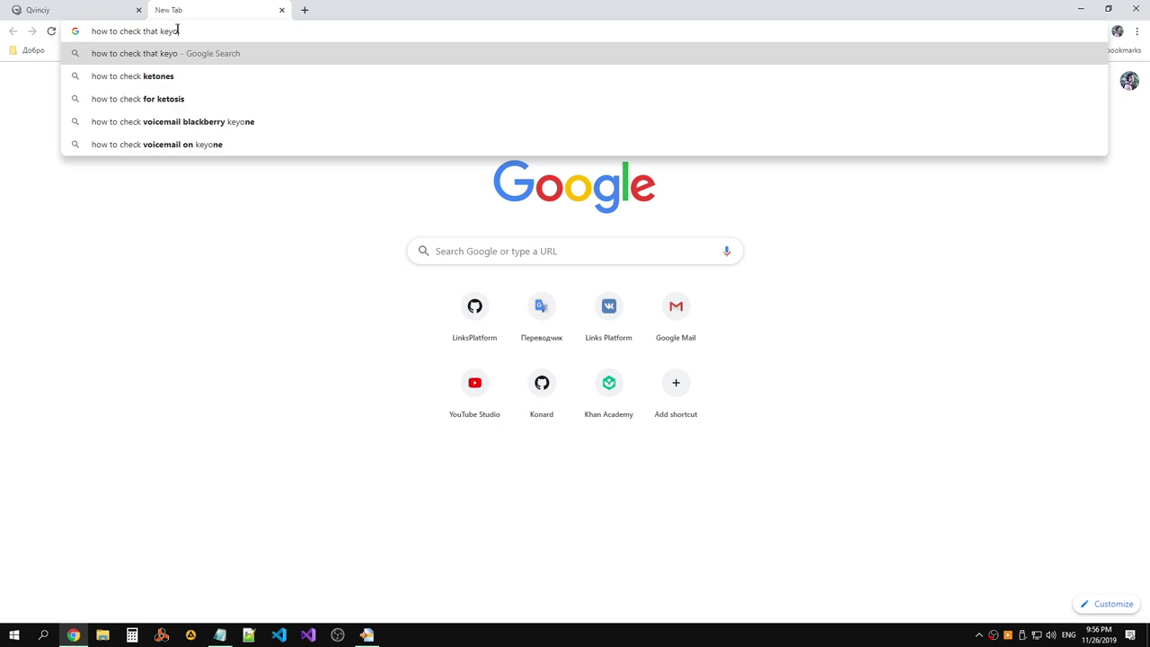
{"action": "key", "text": "BackSpace"}
{"action": "type", "text": "board event "}
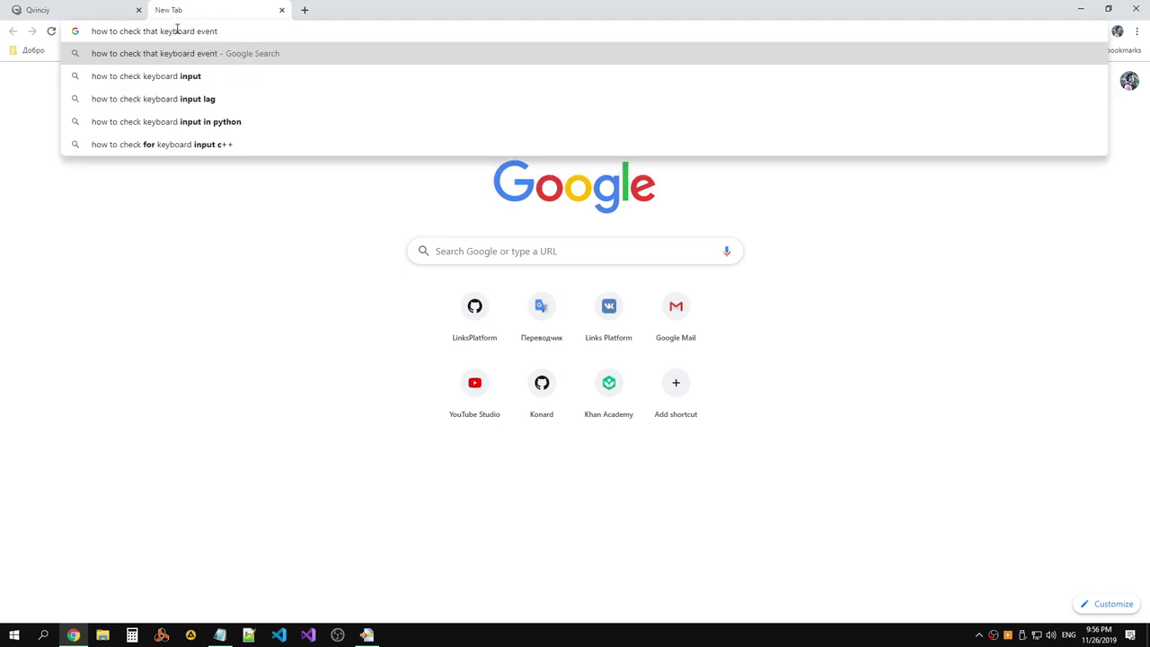
{"action": "type", "text": "is canc"}
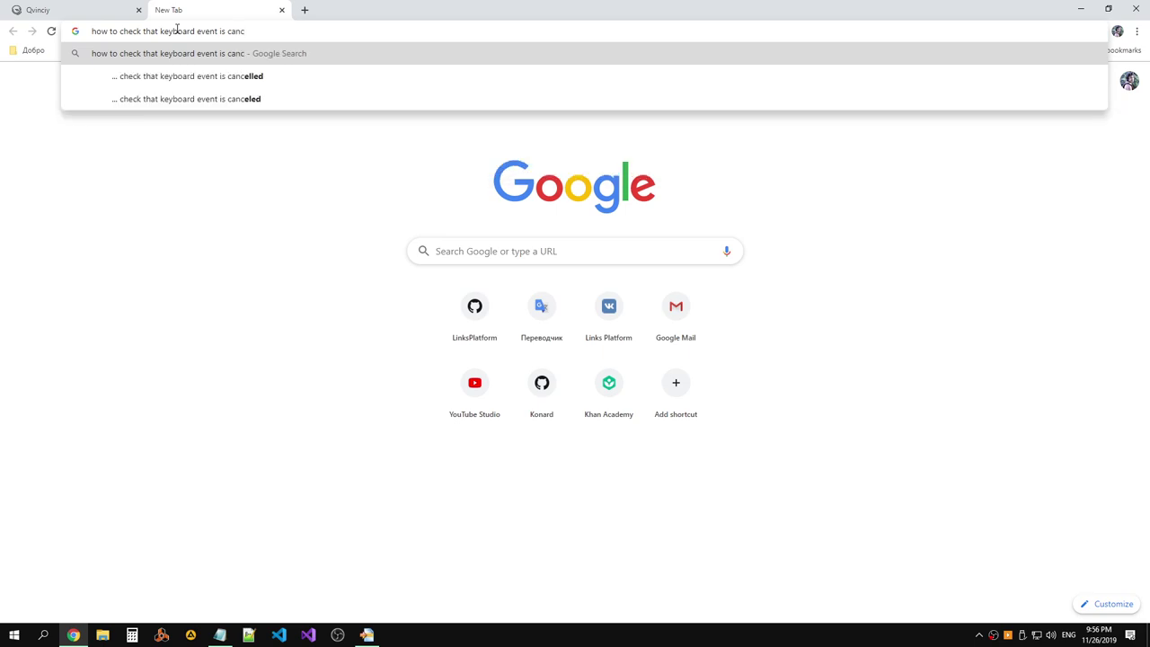
{"action": "key", "text": "Down"}
{"action": "key", "text": "Return"}
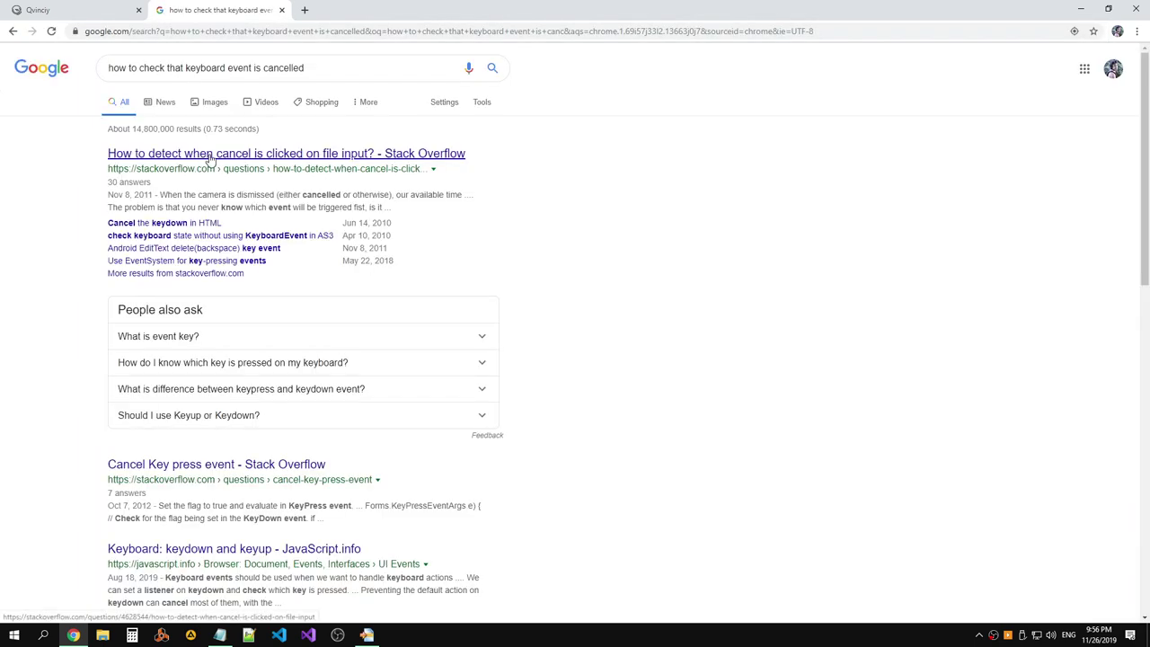
Open the first Stack Overflow result in a new tab, read it, and return to Qvinciy.
{"action": "middle_click", "coordinate": [208, 157]}
{"action": "left_click", "coordinate": [368, 10]}
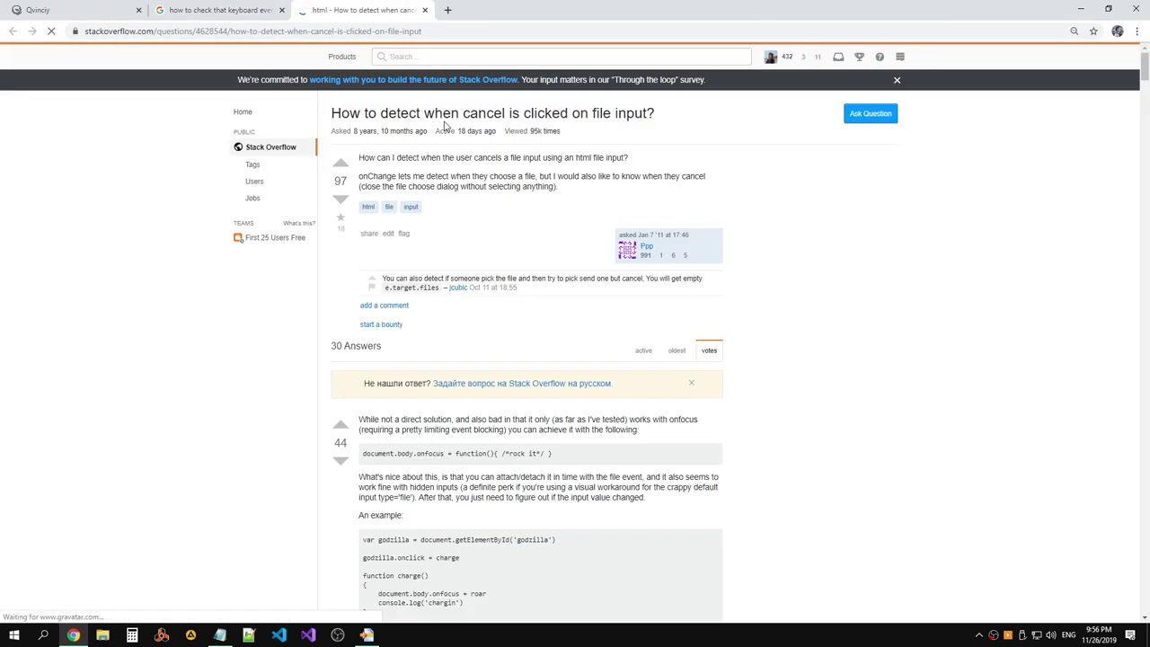
{"action": "scroll", "coordinate": [548, 270], "scroll_direction": "down", "scroll_amount": 2}
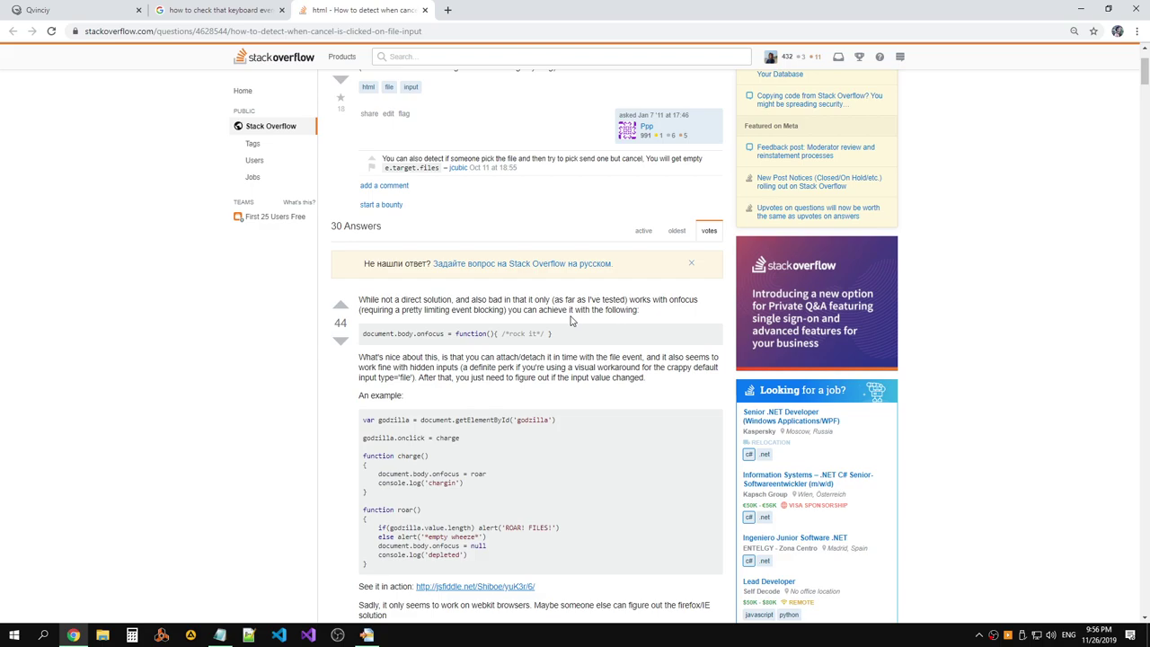
{"action": "scroll", "coordinate": [570, 321], "scroll_direction": "down", "scroll_amount": 3}
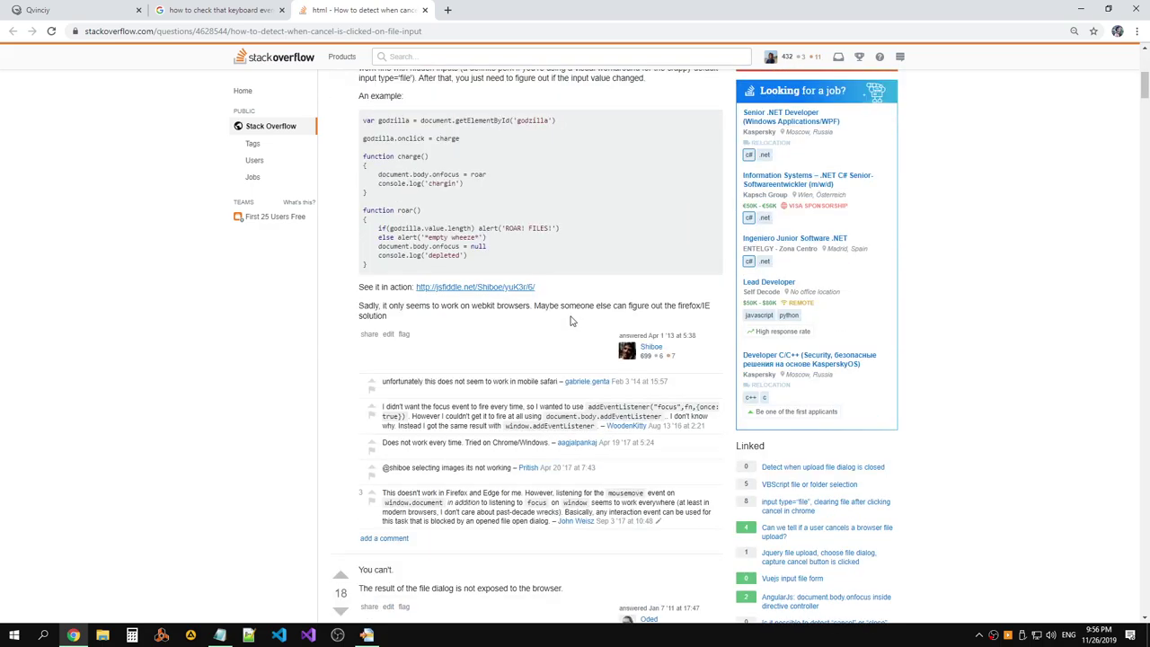
{"action": "scroll", "coordinate": [571, 321], "scroll_direction": "down", "scroll_amount": 4}
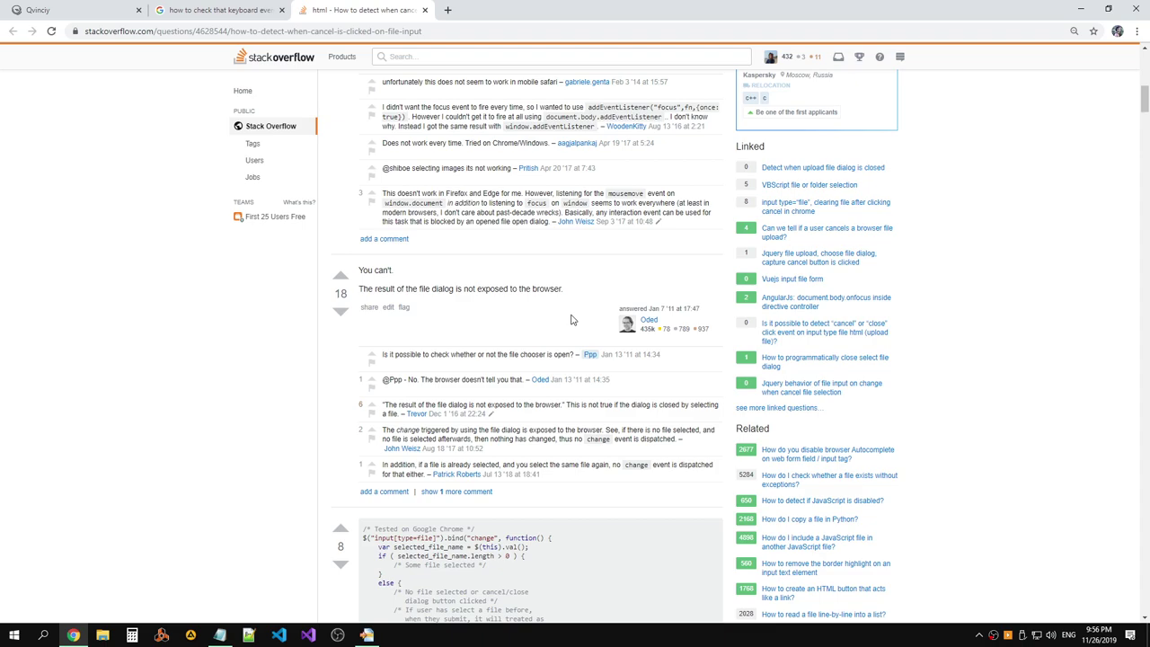
{"action": "left_click", "coordinate": [193, 11]}
{"action": "left_click", "coordinate": [77, 18]}
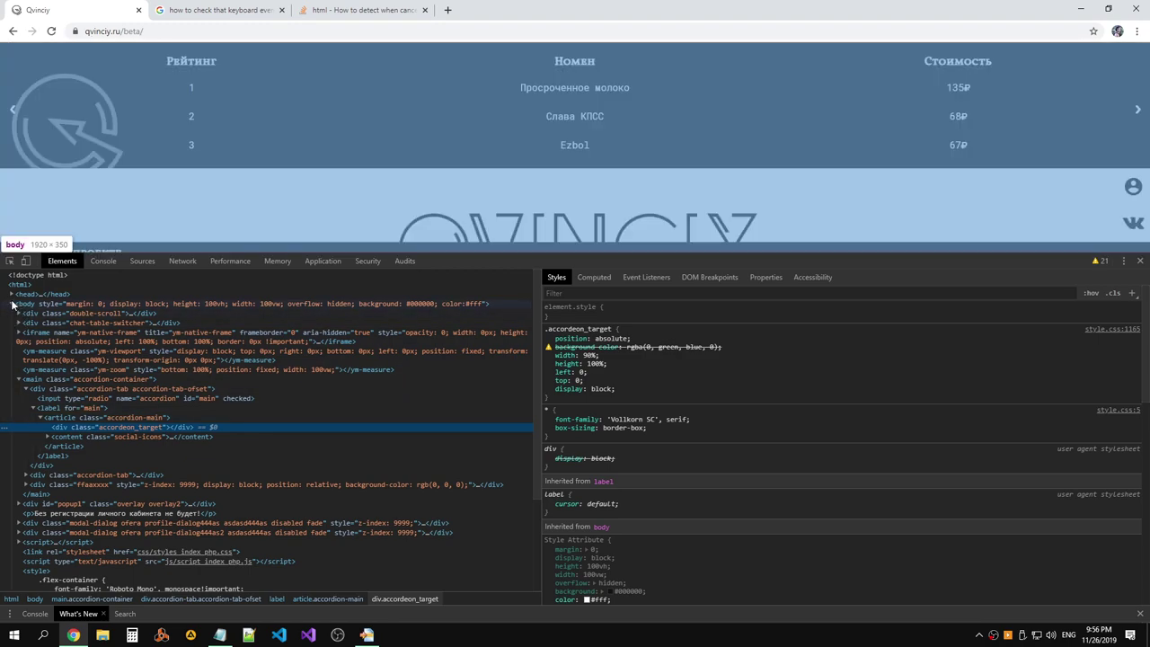
Expand the document head to locate the search.js script element, then reload the page.
{"action": "left_click", "coordinate": [12, 295]}
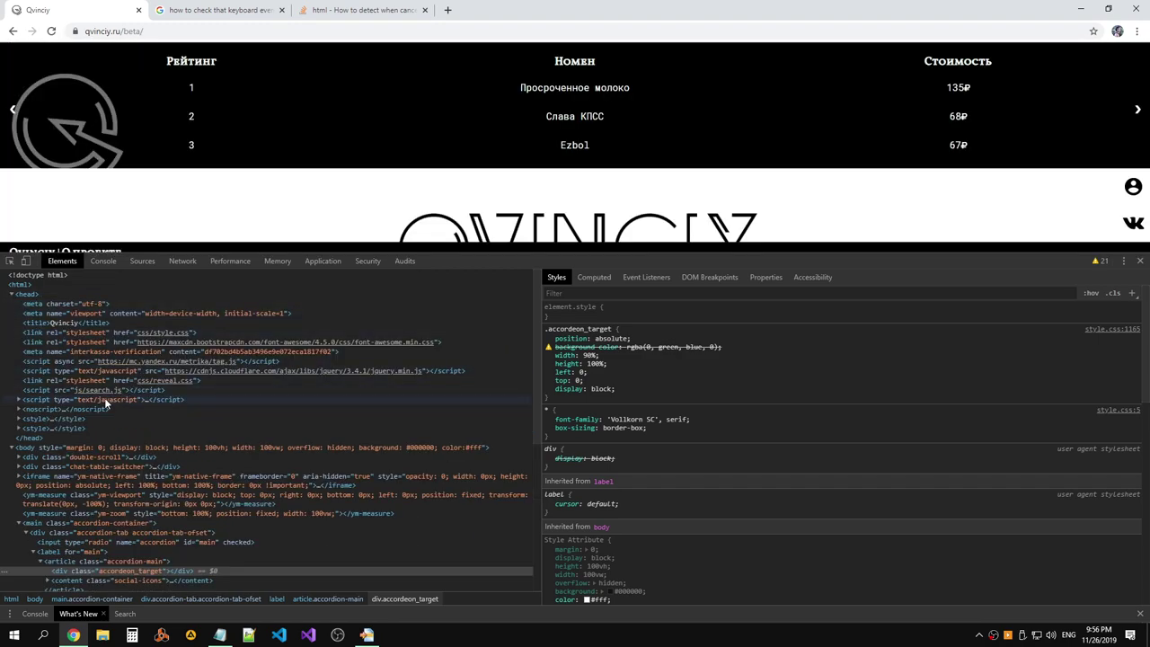
{"action": "left_click", "coordinate": [20, 409]}
{"action": "left_click", "coordinate": [20, 410]}
{"action": "left_click", "coordinate": [97, 393]}
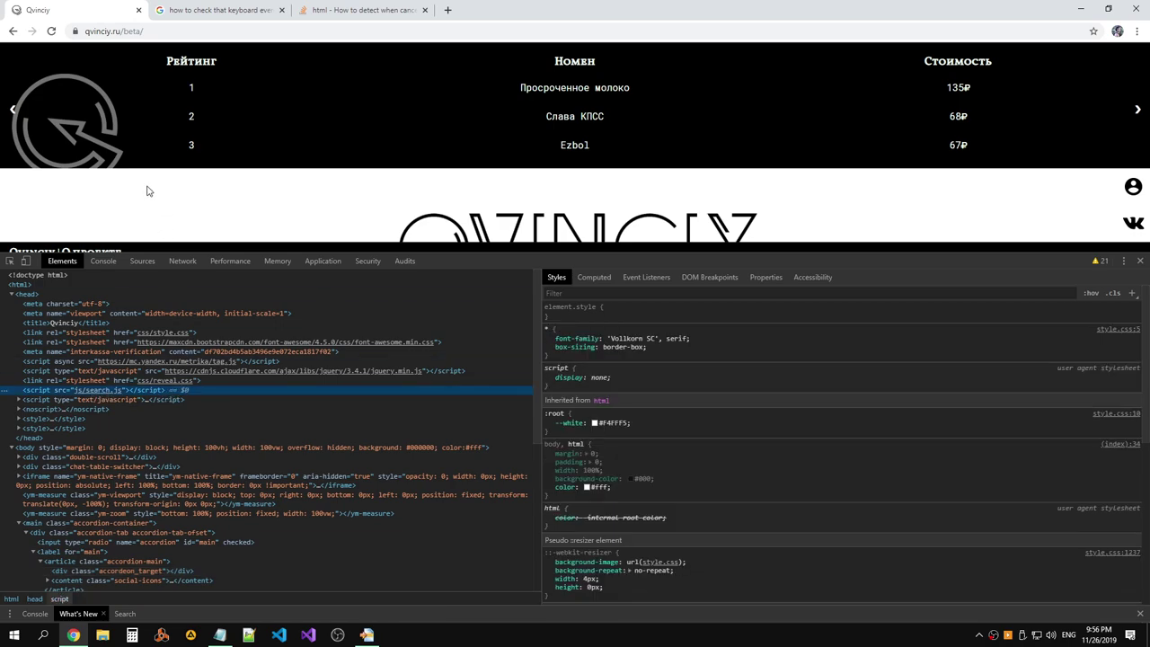
{"action": "key", "text": "F5"}
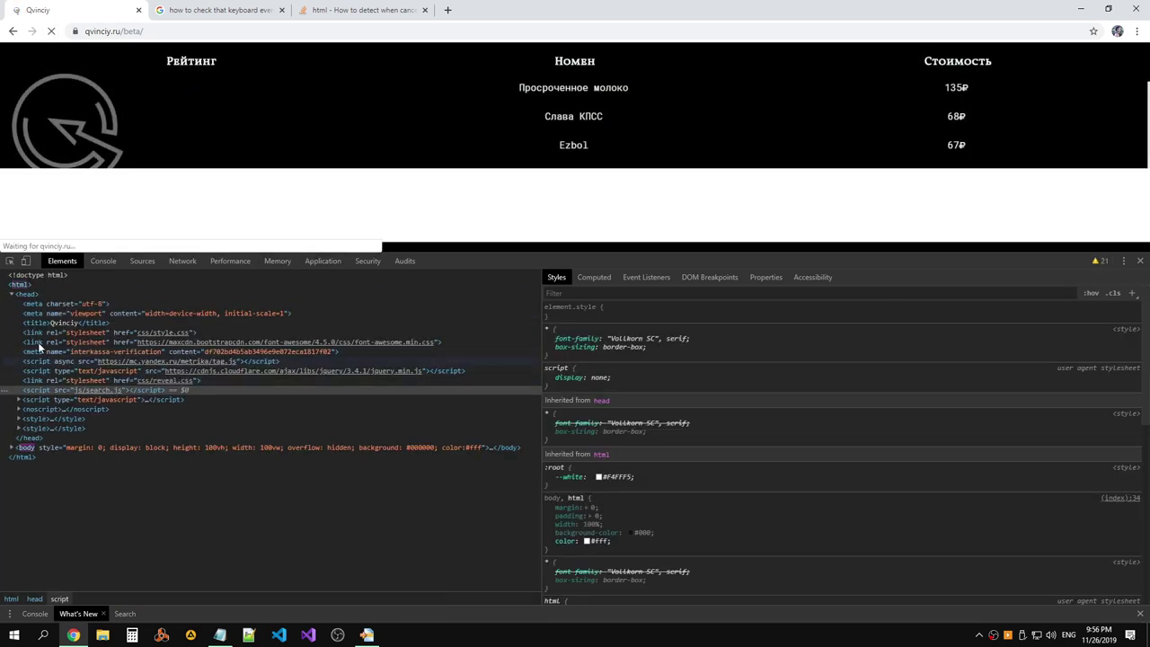
Delete the search.js script node and test the header search field.
{"action": "right_click", "coordinate": [71, 388]}
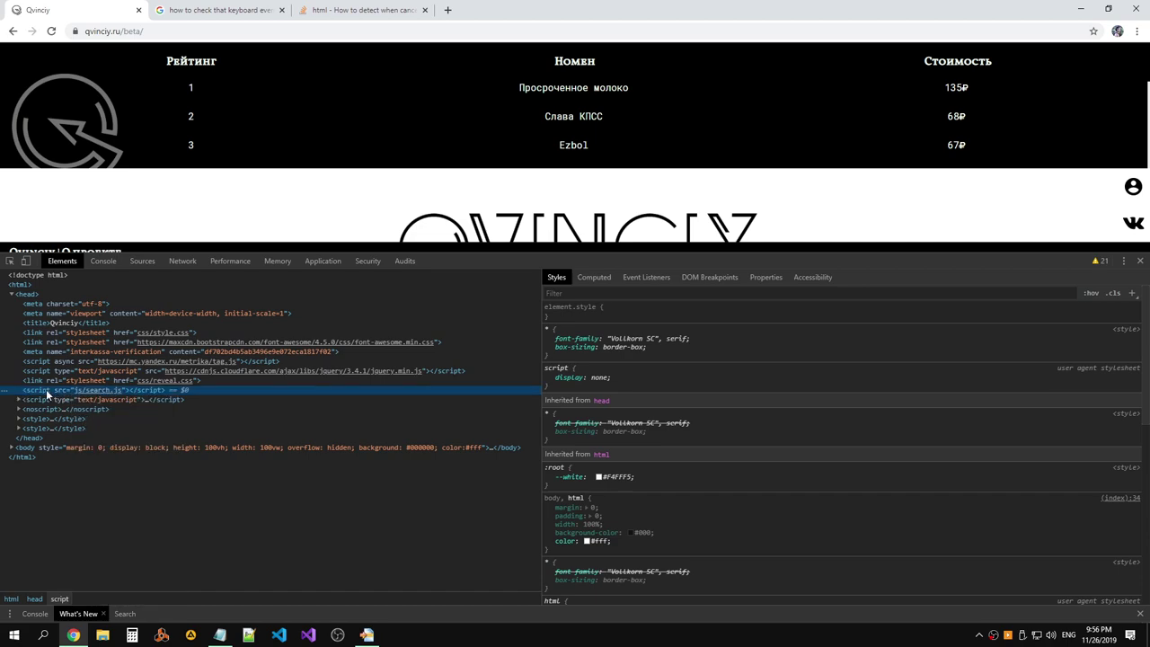
{"action": "right_click", "coordinate": [46, 389]}
{"action": "left_click", "coordinate": [99, 429]}
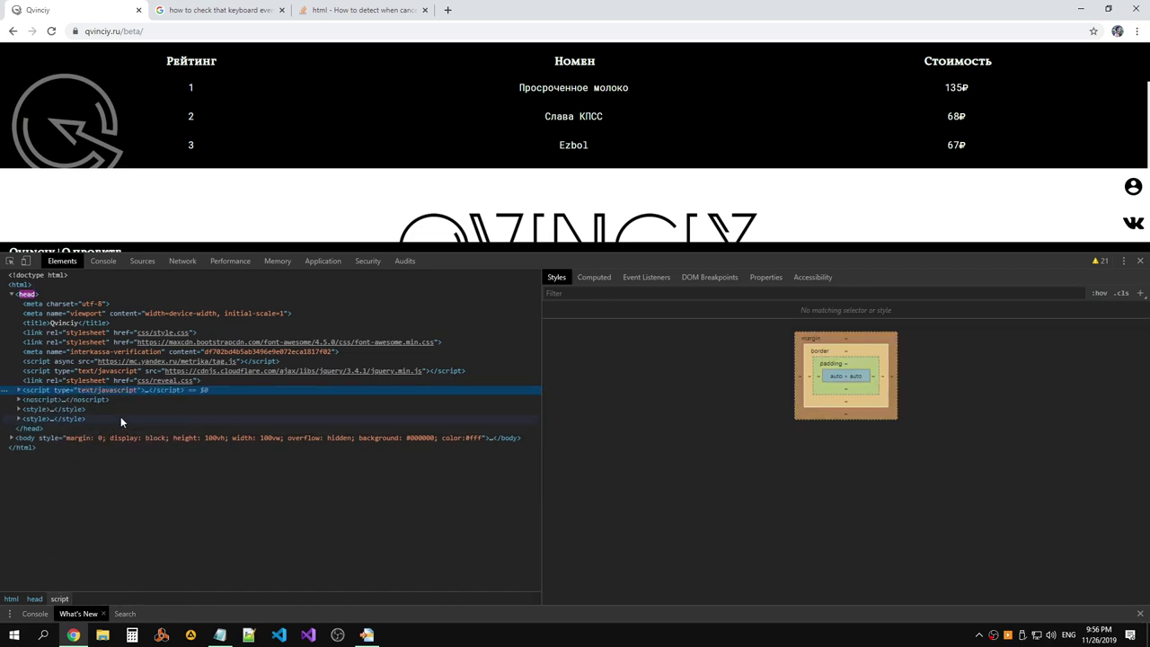
{"action": "left_click", "coordinate": [629, 61]}
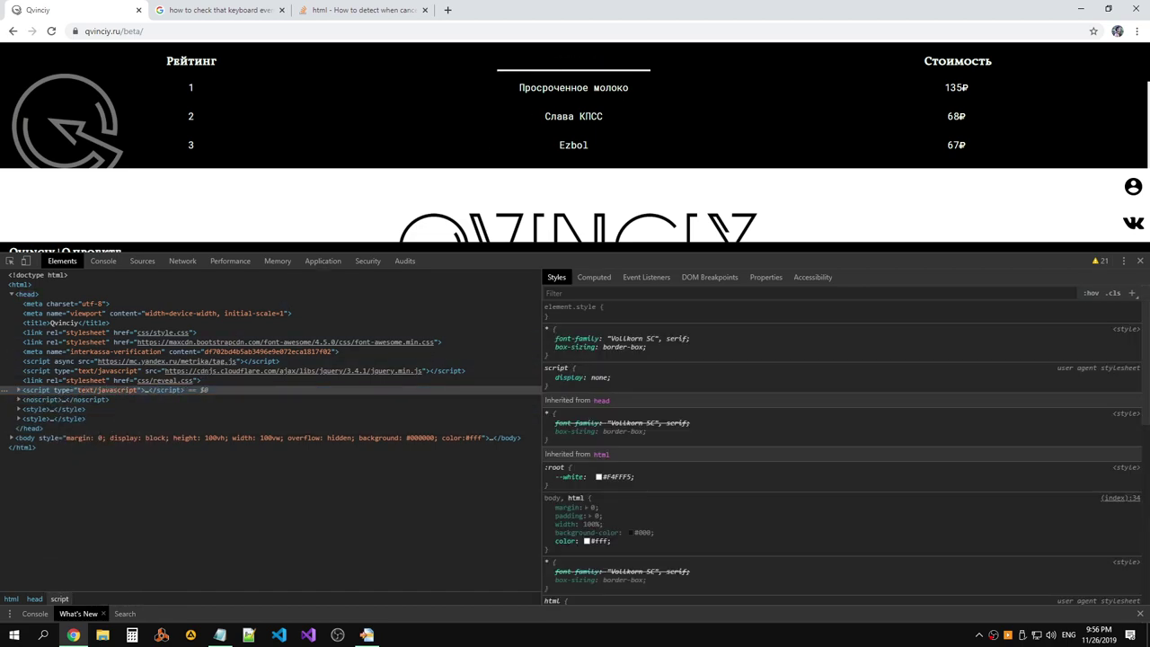
Read and delete the inline script element, then test the header search again.
{"action": "left_click", "coordinate": [19, 400]}
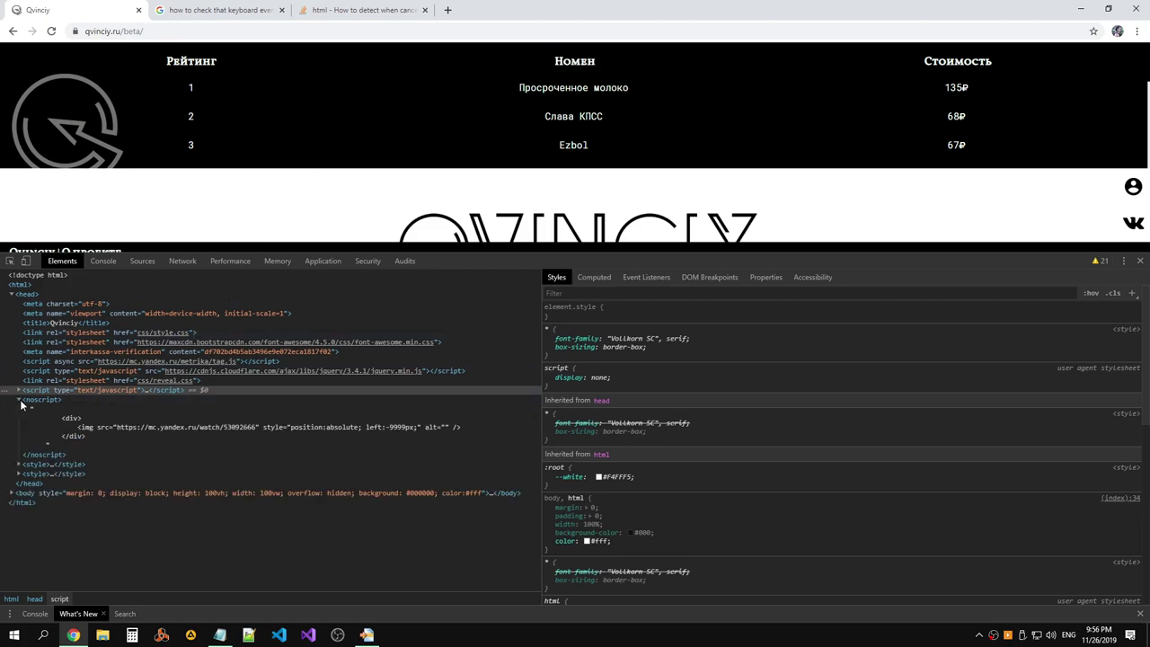
{"action": "left_click", "coordinate": [41, 401]}
{"action": "left_click", "coordinate": [19, 400]}
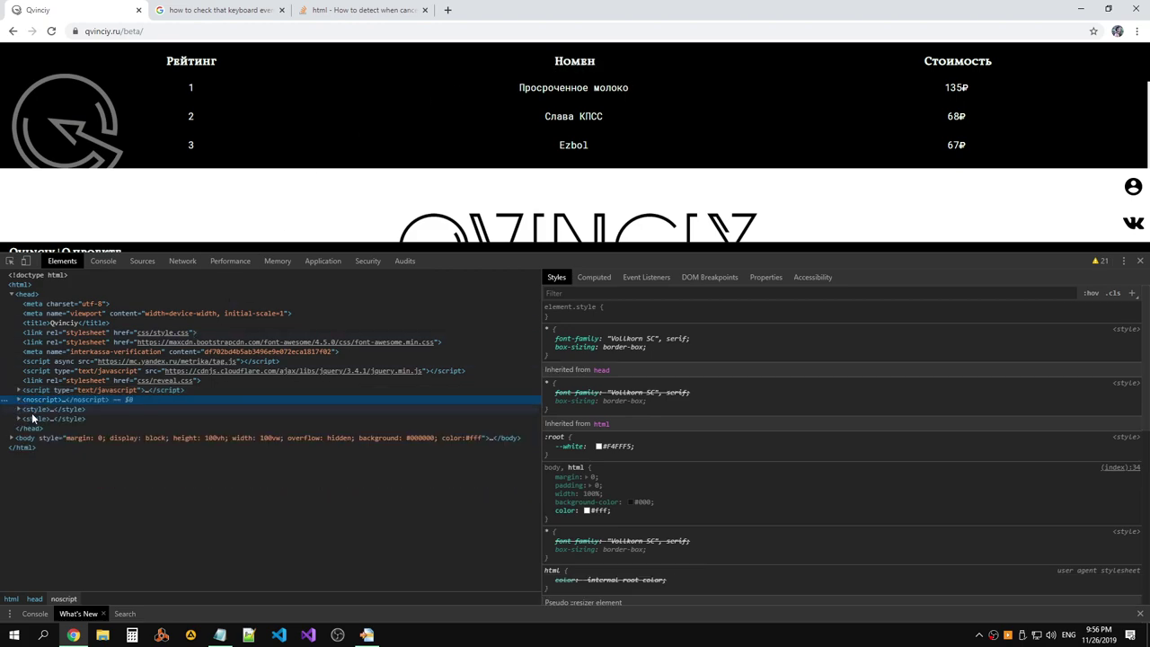
{"action": "left_click", "coordinate": [42, 409]}
{"action": "left_click", "coordinate": [24, 391]}
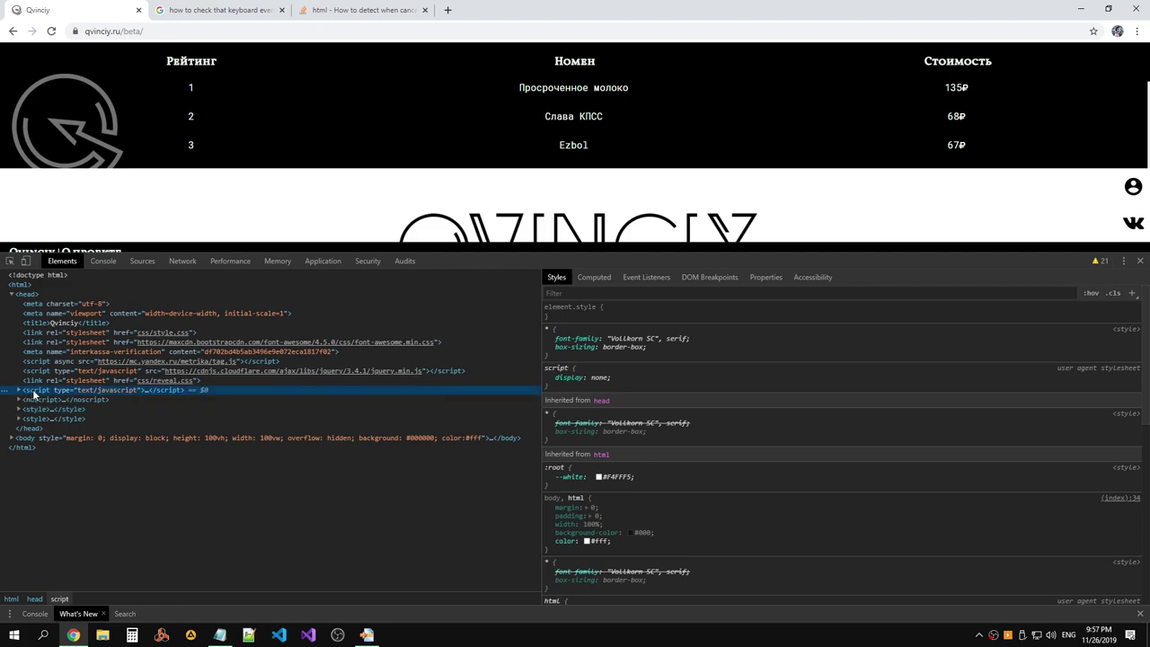
{"action": "left_click", "coordinate": [19, 391]}
{"action": "right_click", "coordinate": [48, 388]}
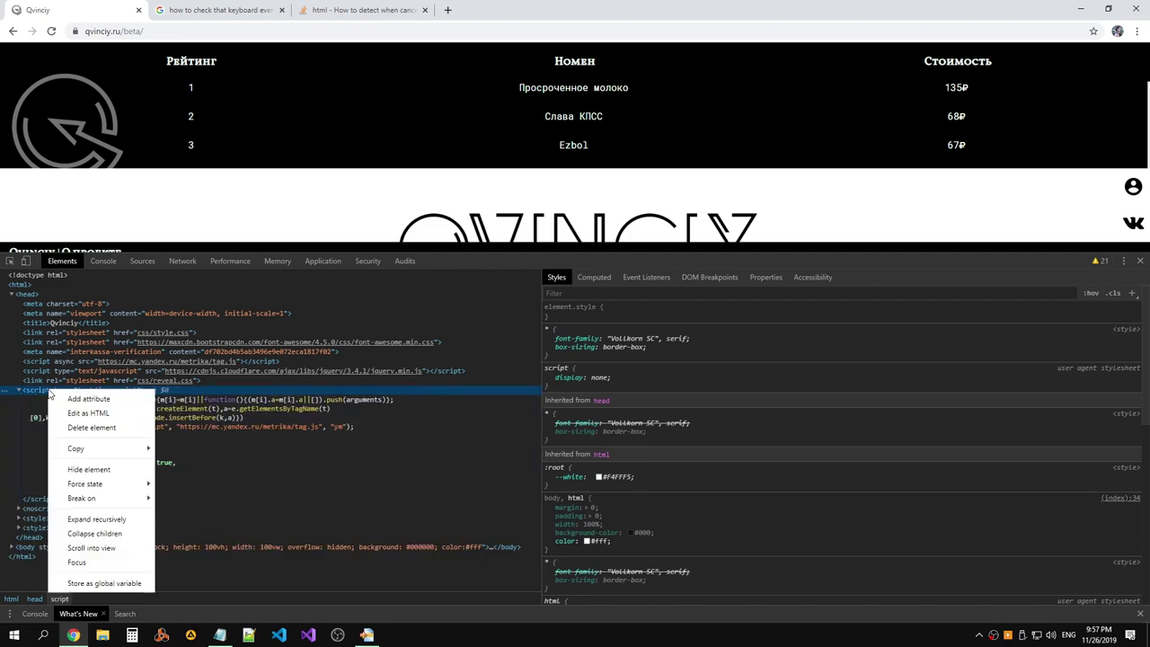
{"action": "left_click", "coordinate": [90, 429]}
{"action": "left_click", "coordinate": [574, 61]}
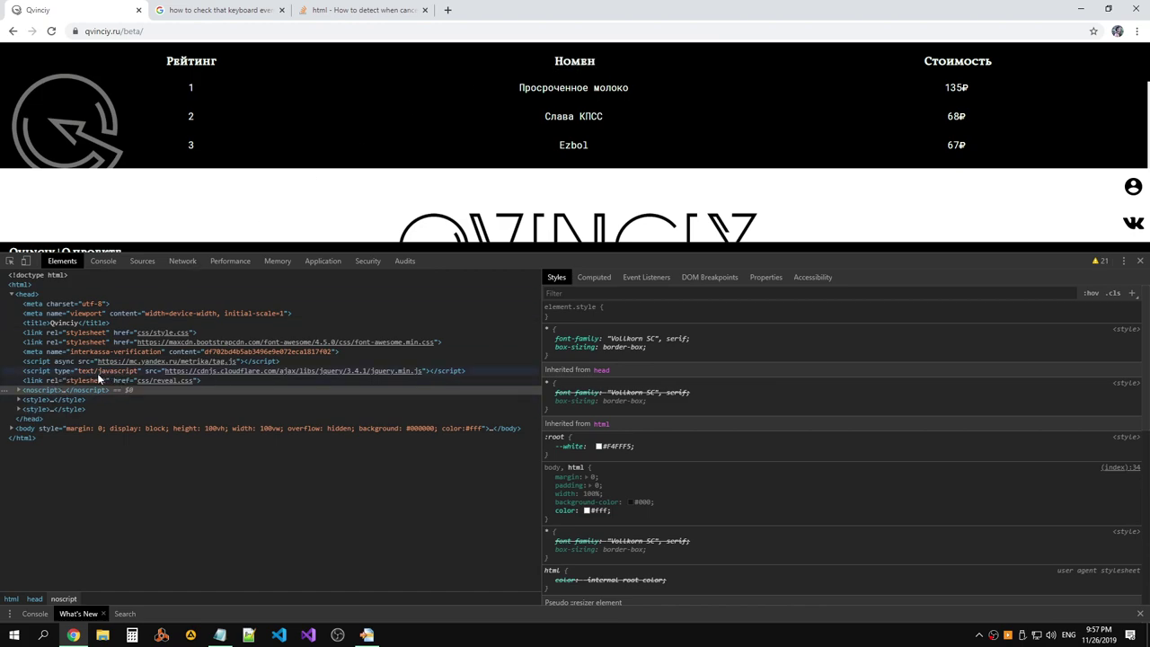
Reload the page to restore the original markup and view the Console warnings.
{"action": "left_click", "coordinate": [52, 373]}
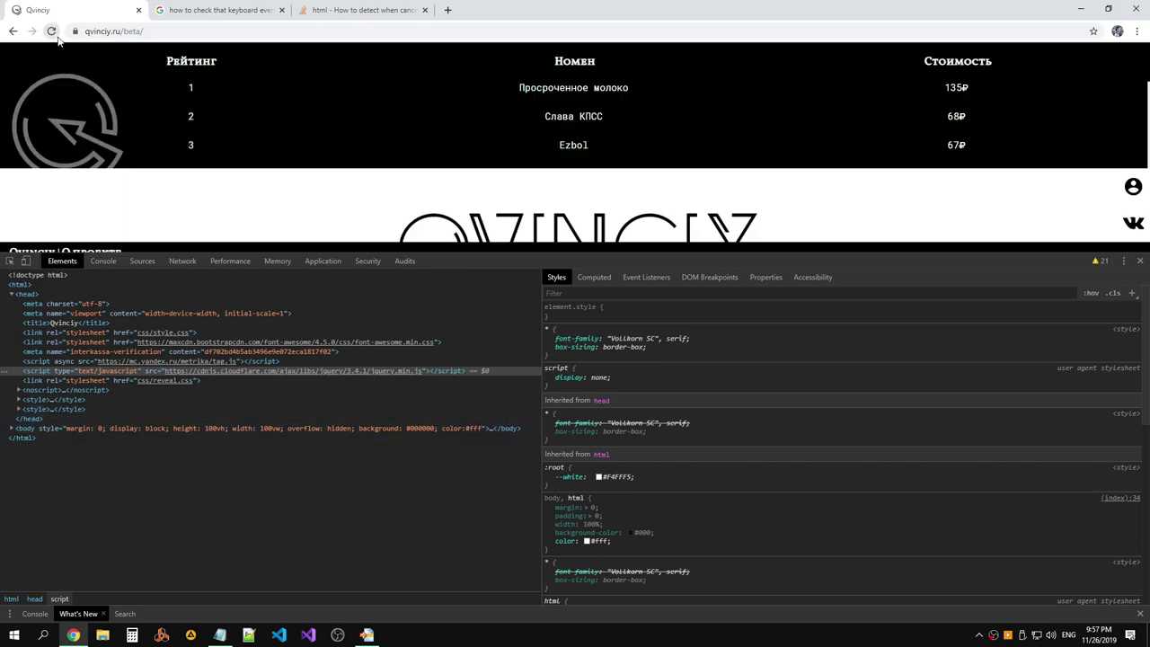
{"action": "left_click", "coordinate": [54, 35]}
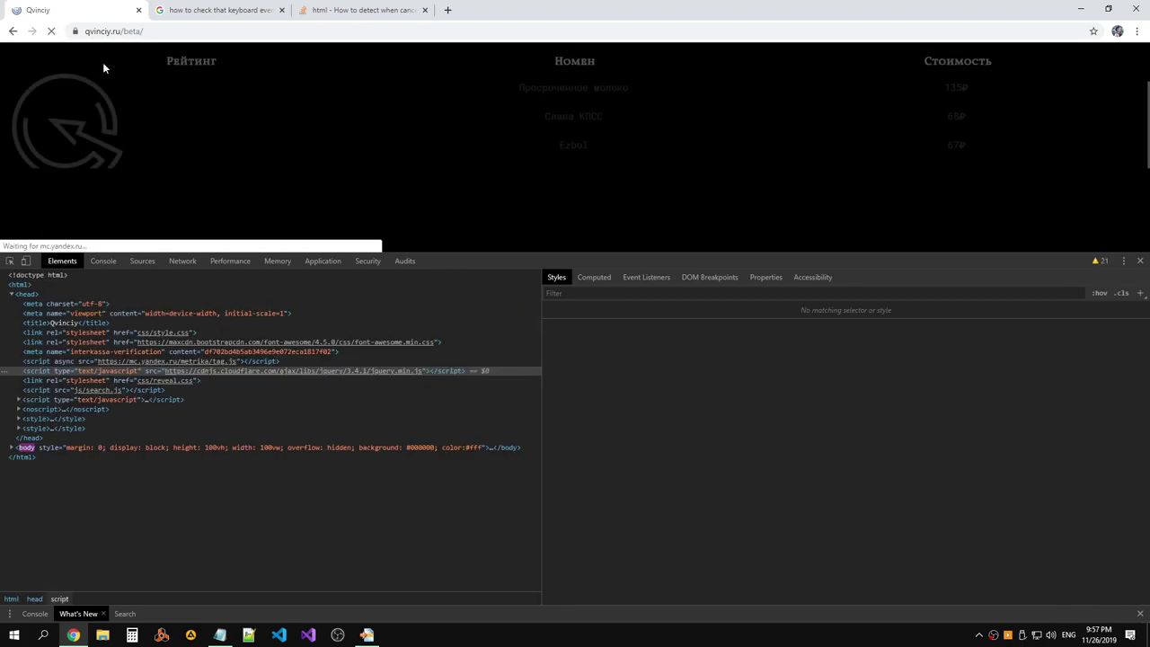
{"action": "left_click", "coordinate": [104, 262]}
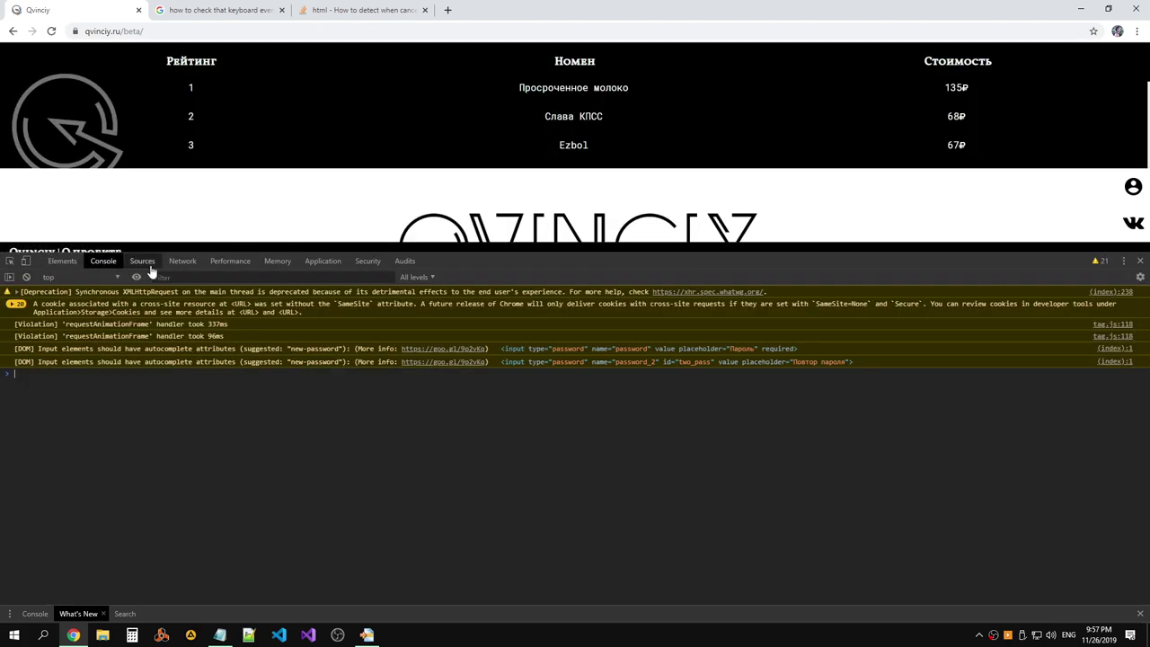
Open js/libs/jquery.touchSwipe.min.js and sisyphus.min.js in the Sources panel.
{"action": "left_click", "coordinate": [142, 261]}
{"action": "left_click", "coordinate": [41, 355]}
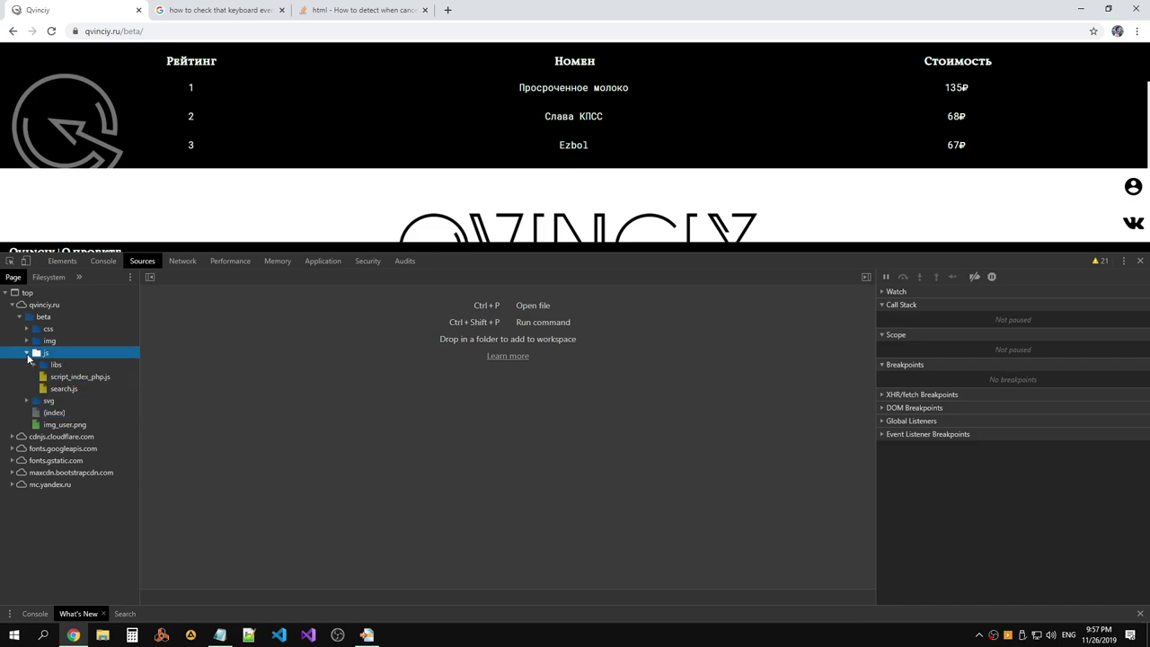
{"action": "left_click", "coordinate": [33, 365]}
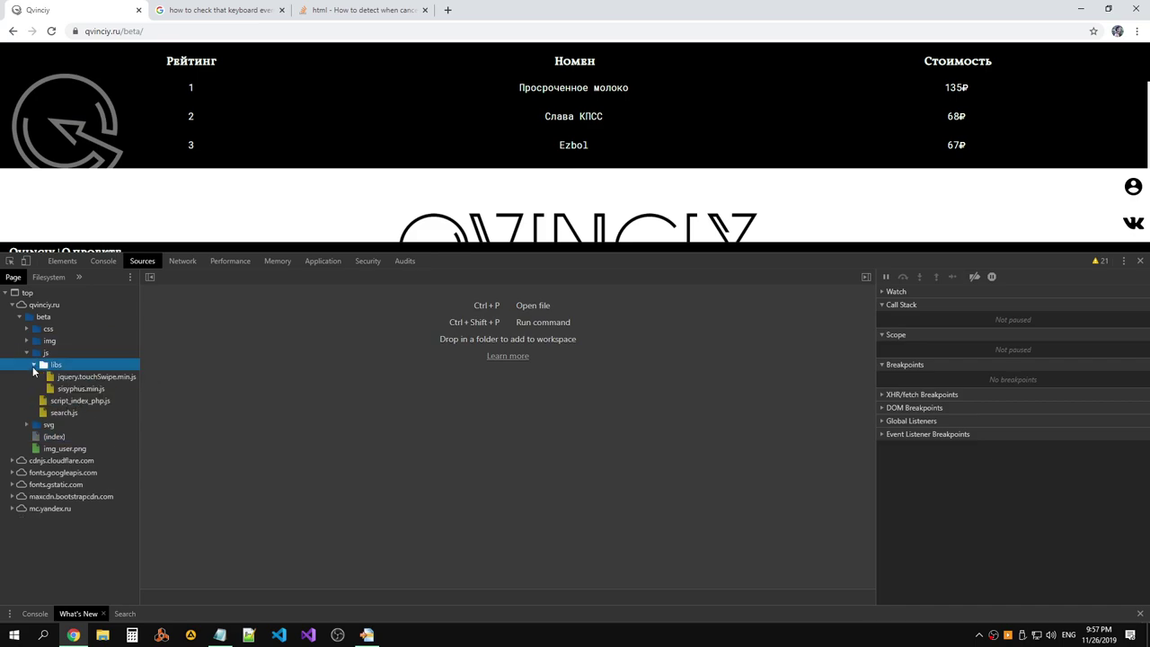
{"action": "left_click", "coordinate": [83, 376]}
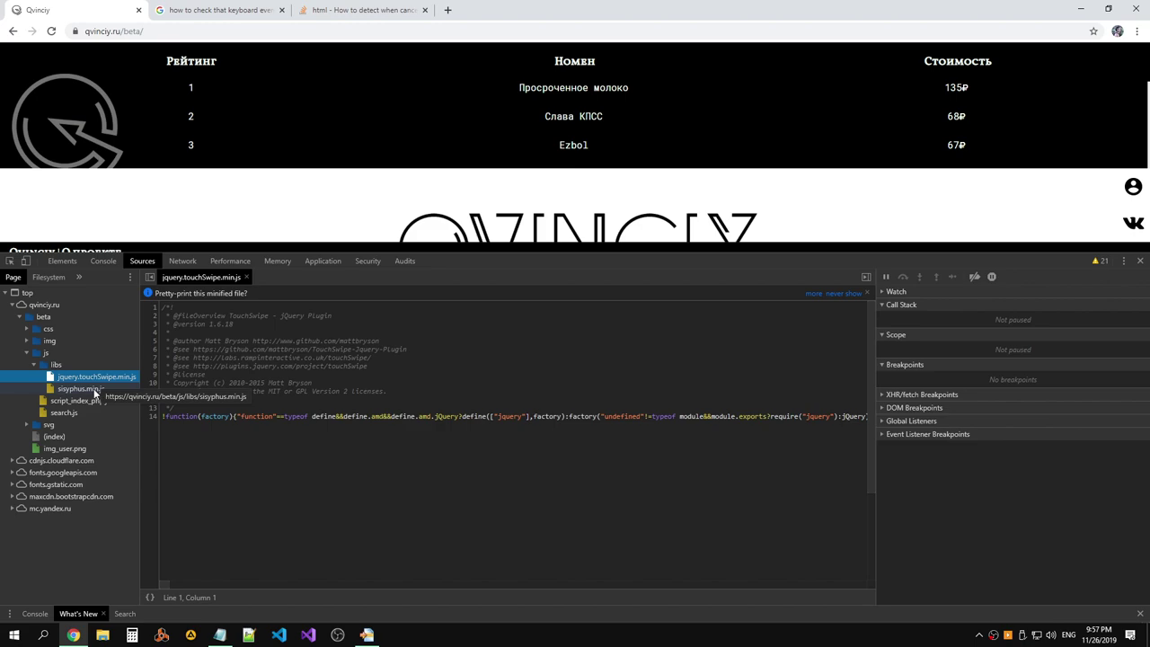
{"action": "right_click", "coordinate": [95, 379]}
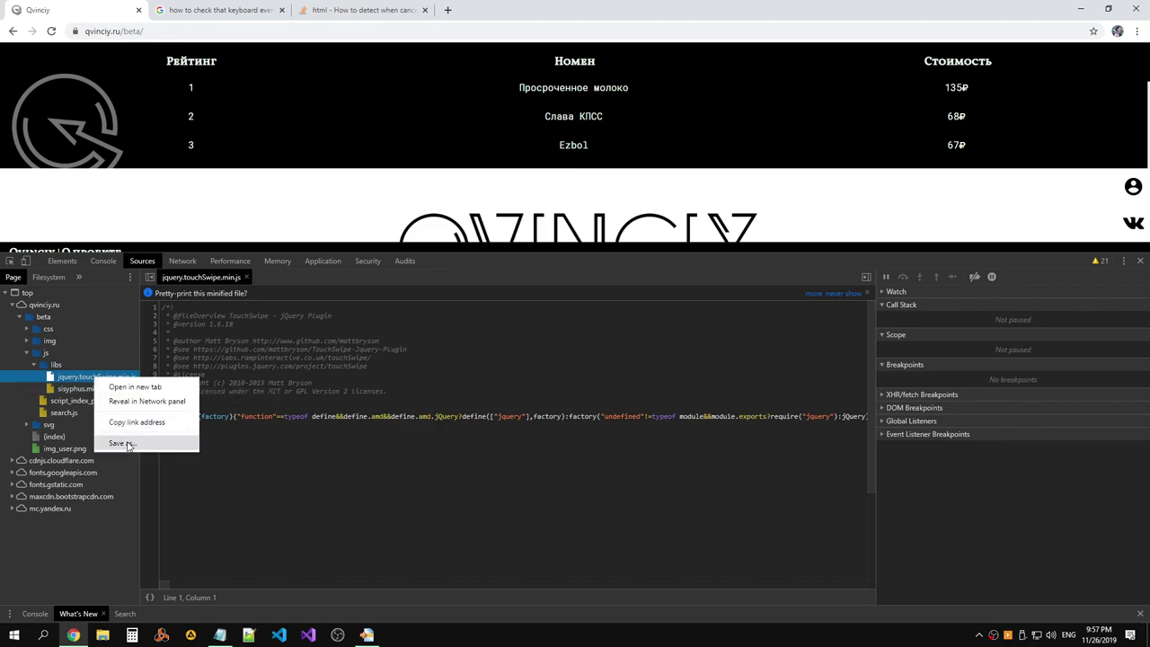
{"action": "left_click", "coordinate": [67, 391]}
{"action": "left_click", "coordinate": [72, 378]}
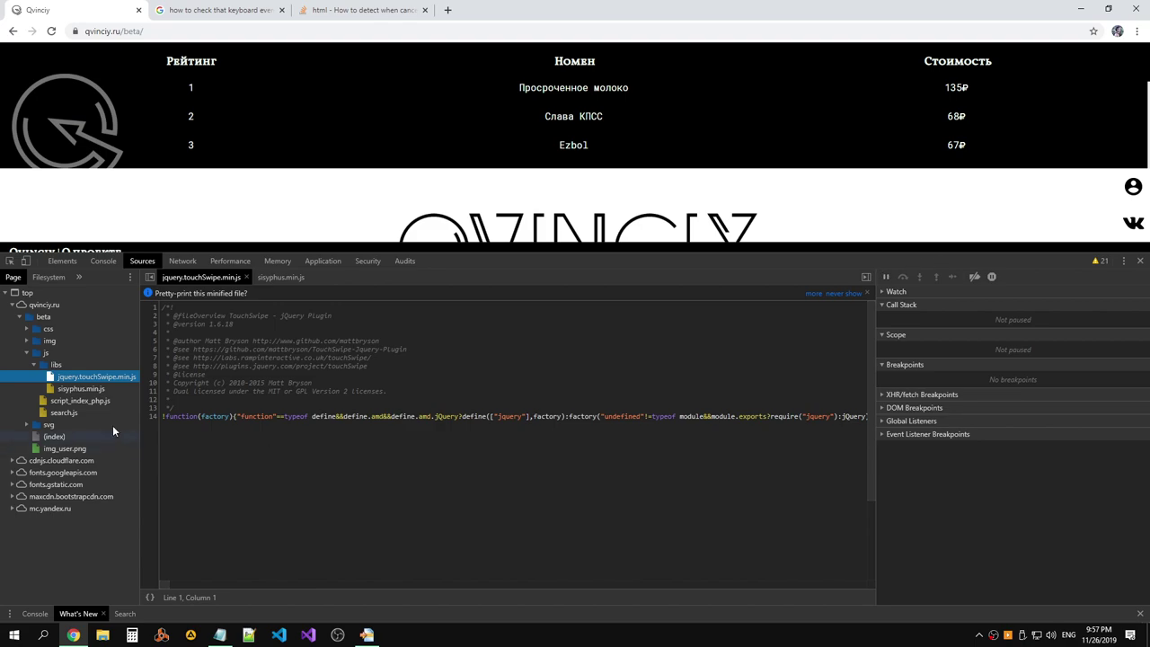
Google 'how to disable javascript in chrome' in a new tab.
{"action": "left_click", "coordinate": [447, 13]}
{"action": "type", "text": "ho"}
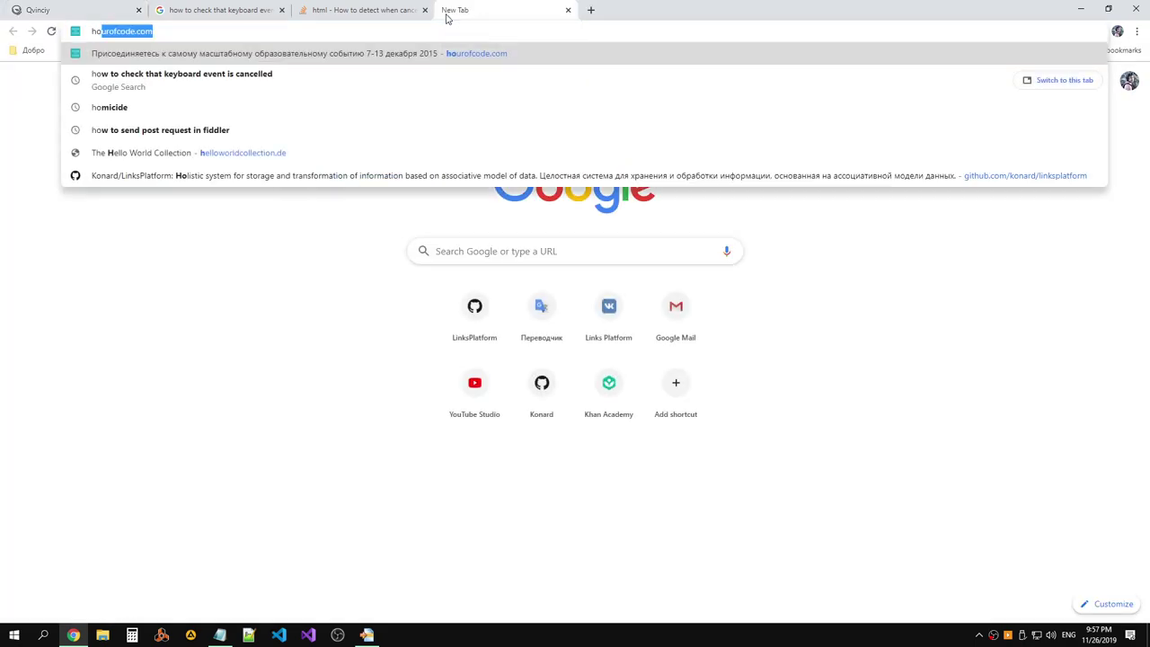
{"action": "type", "text": "w todis"}
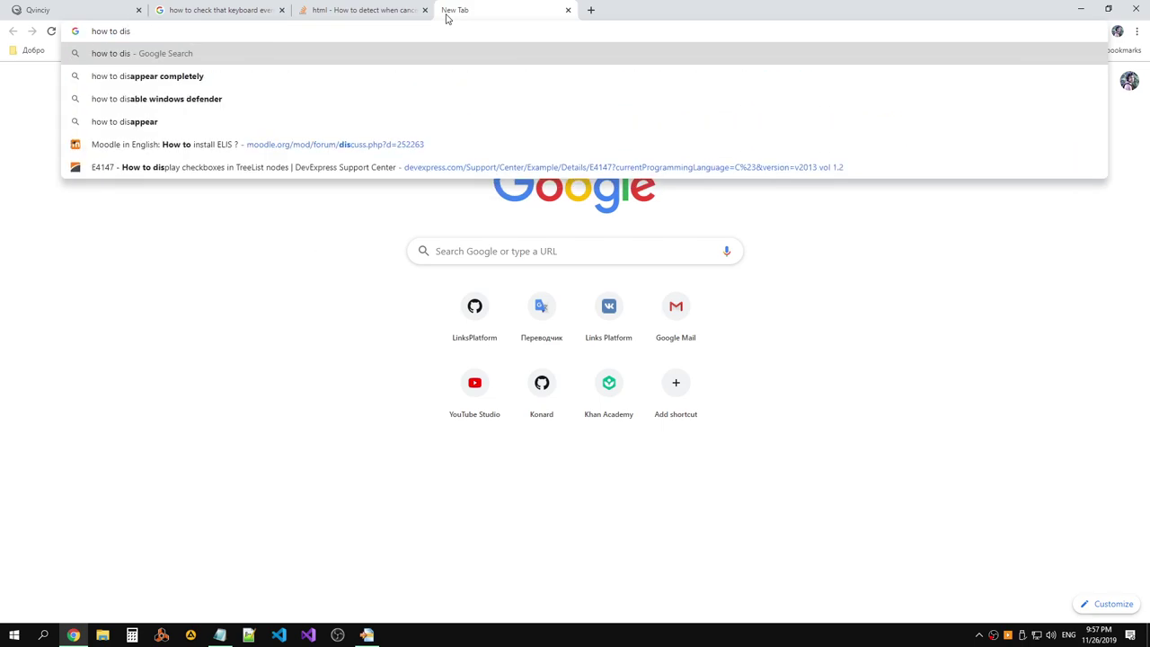
{"action": "type", "text": "ablej"}
{"action": "key", "text": "BackSpace"}
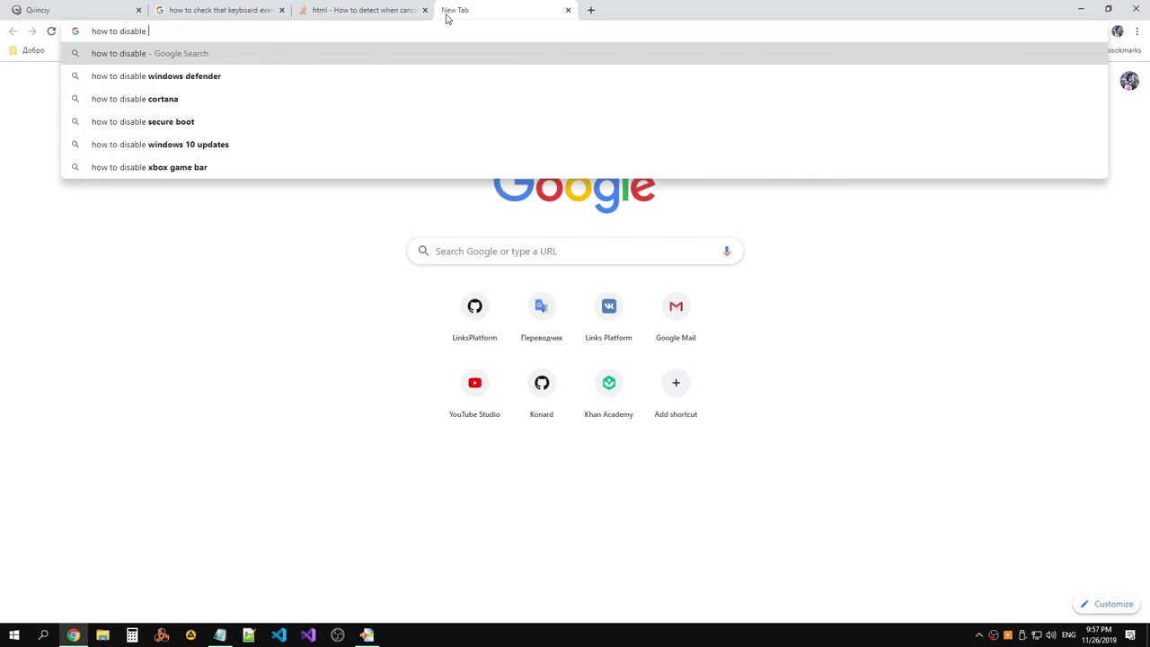
{"action": "type", "text": "script in"}
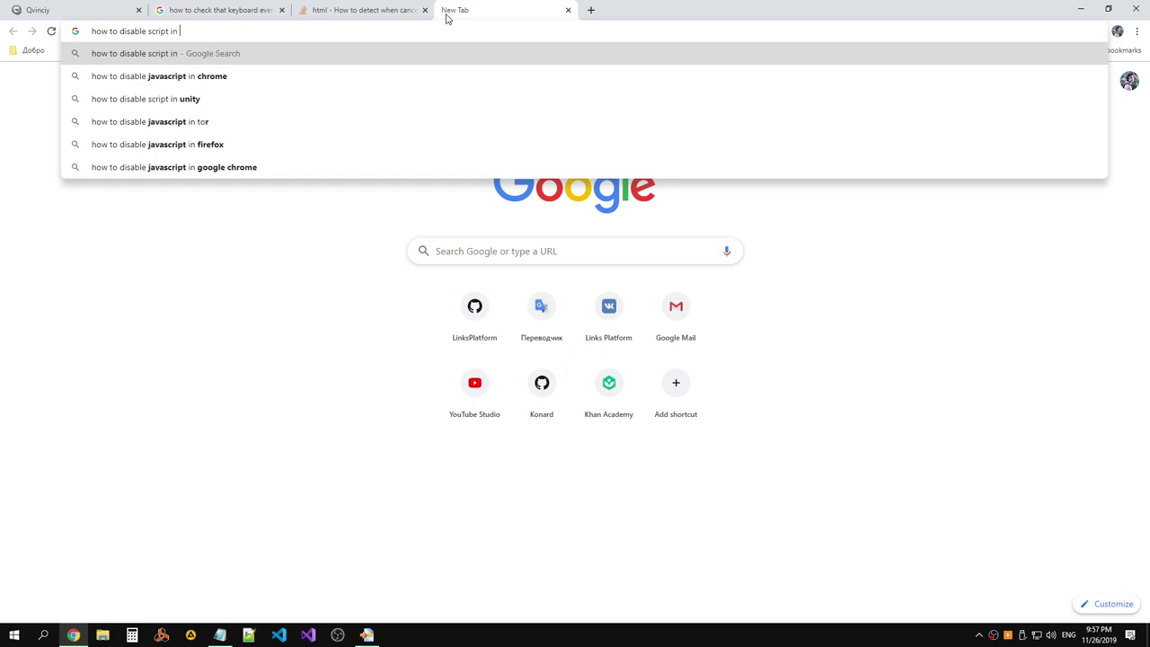
{"action": "key", "text": "Down"}
{"action": "key", "text": "Return"}
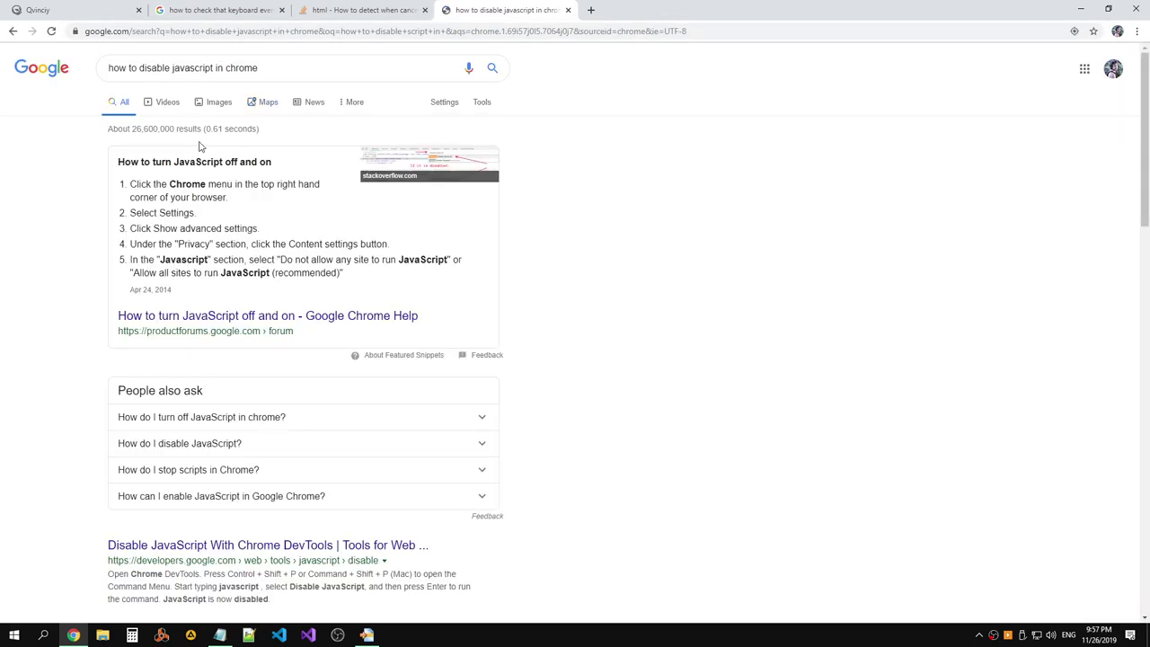
Read the Chrome Help answer and the Stack Overflow image result, then return to Qvinciy.
{"action": "middle_click", "coordinate": [254, 319]}
{"action": "left_click", "coordinate": [640, 10]}
{"action": "scroll", "coordinate": [731, 144], "scroll_direction": "down", "scroll_amount": 3}
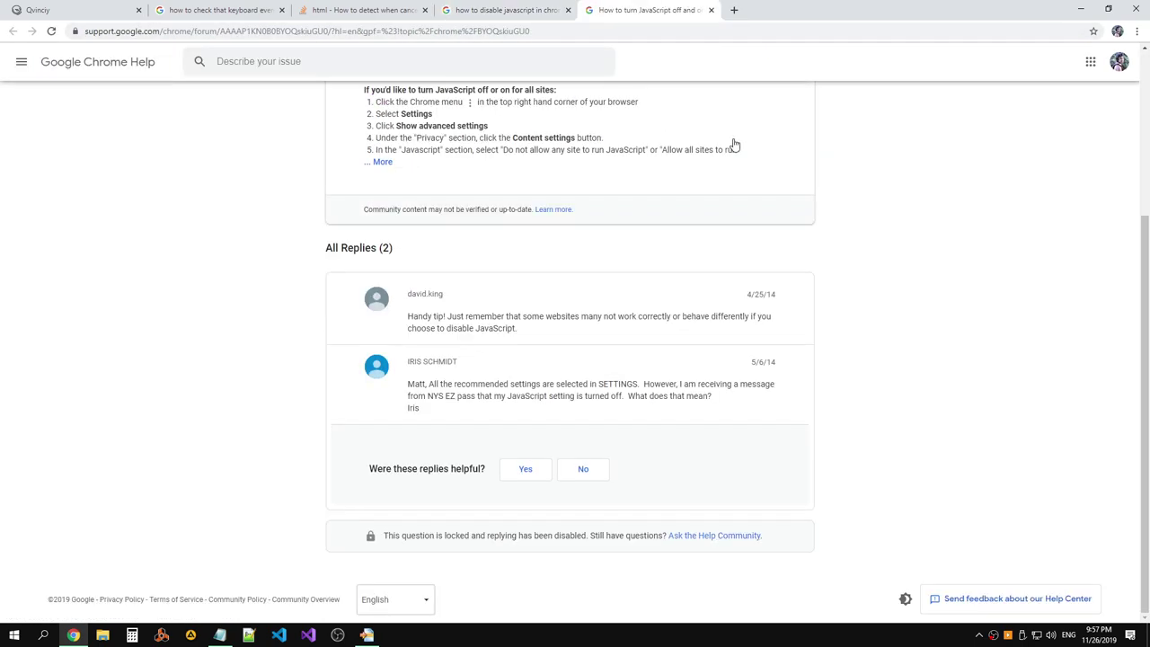
{"action": "left_click", "coordinate": [561, 10]}
{"action": "left_click", "coordinate": [442, 162]}
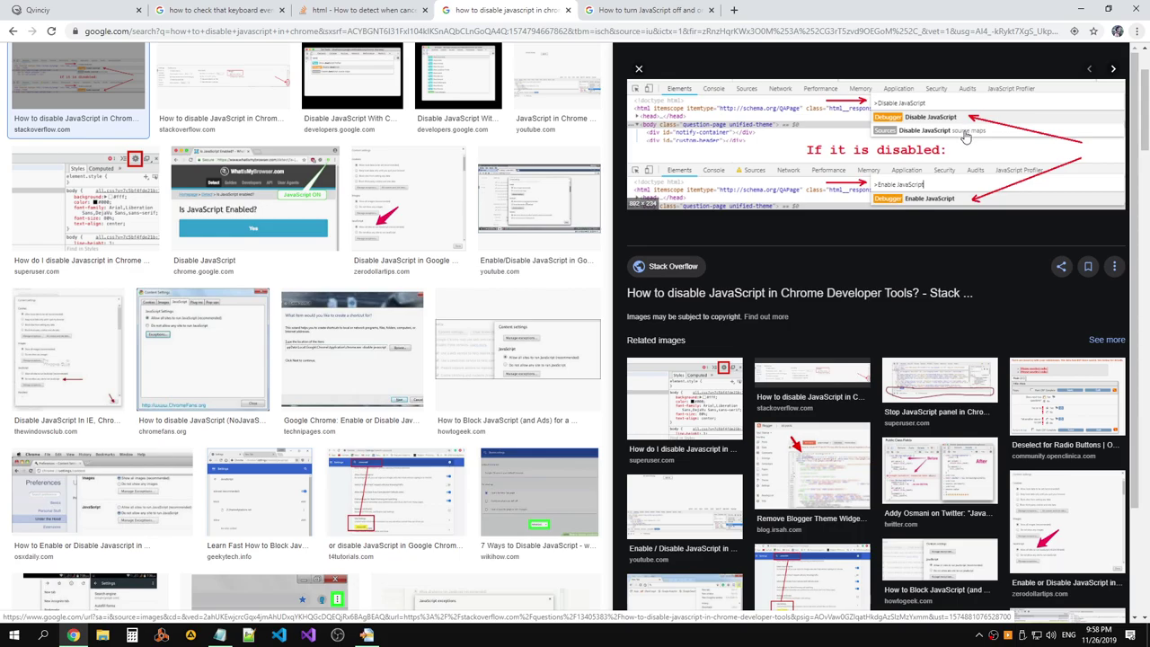
{"action": "key", "text": "alt+Tab"}
{"action": "key", "text": "alt+Tab"}
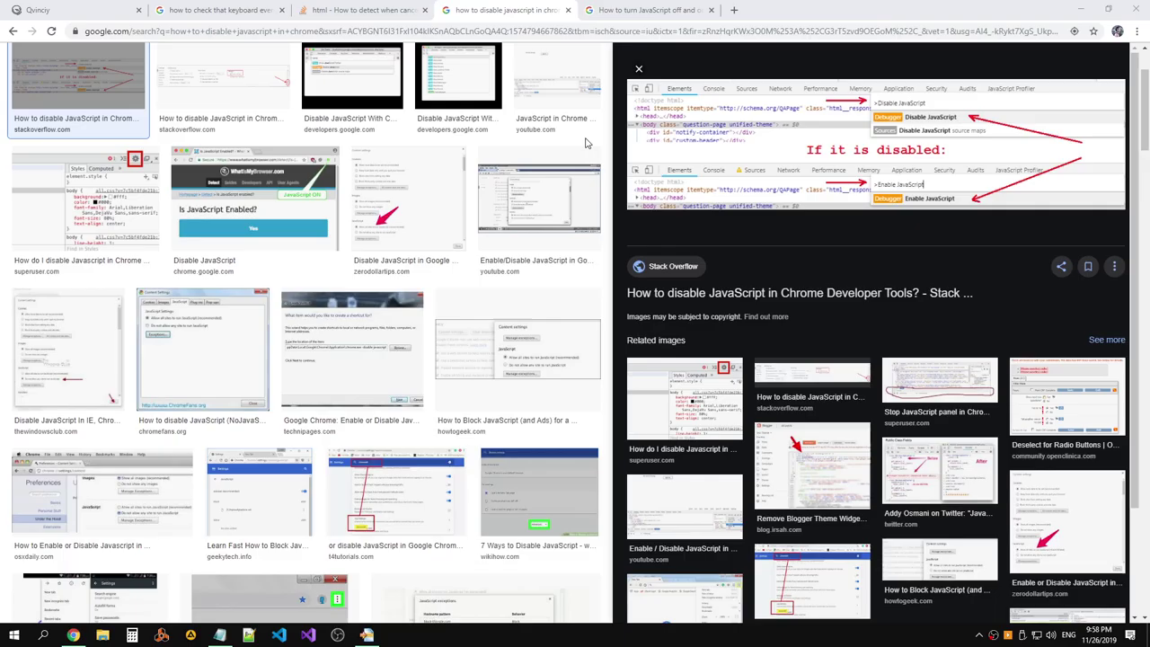
{"action": "left_click", "coordinate": [86, 13]}
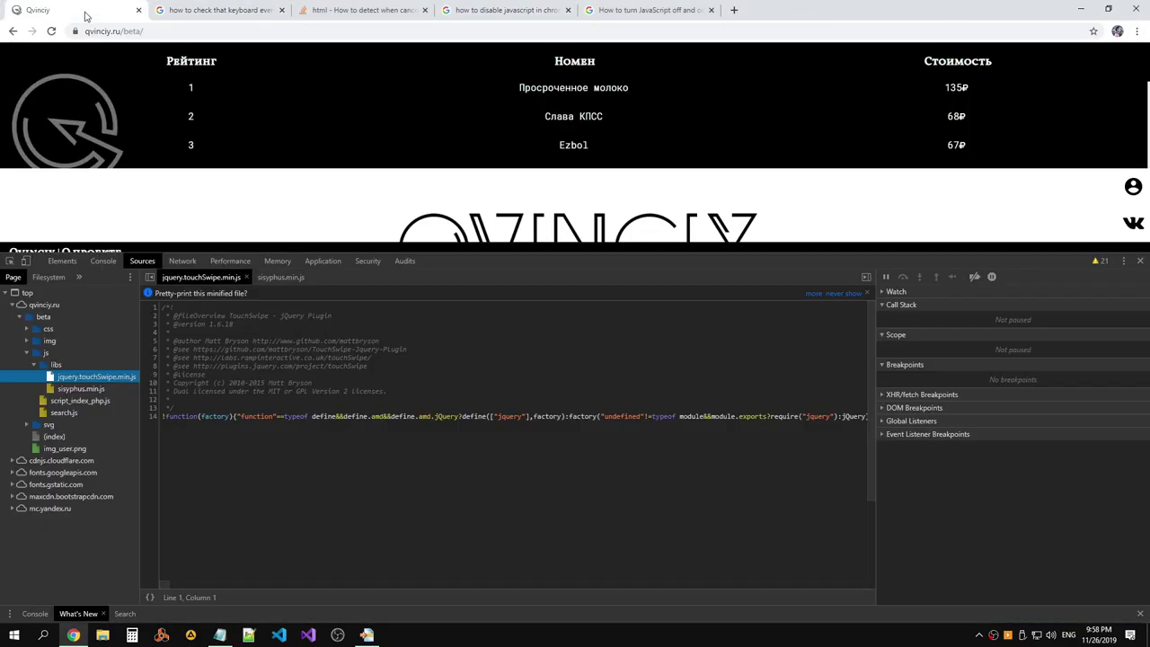
{"action": "left_click", "coordinate": [183, 261]}
{"action": "left_click", "coordinate": [319, 262]}
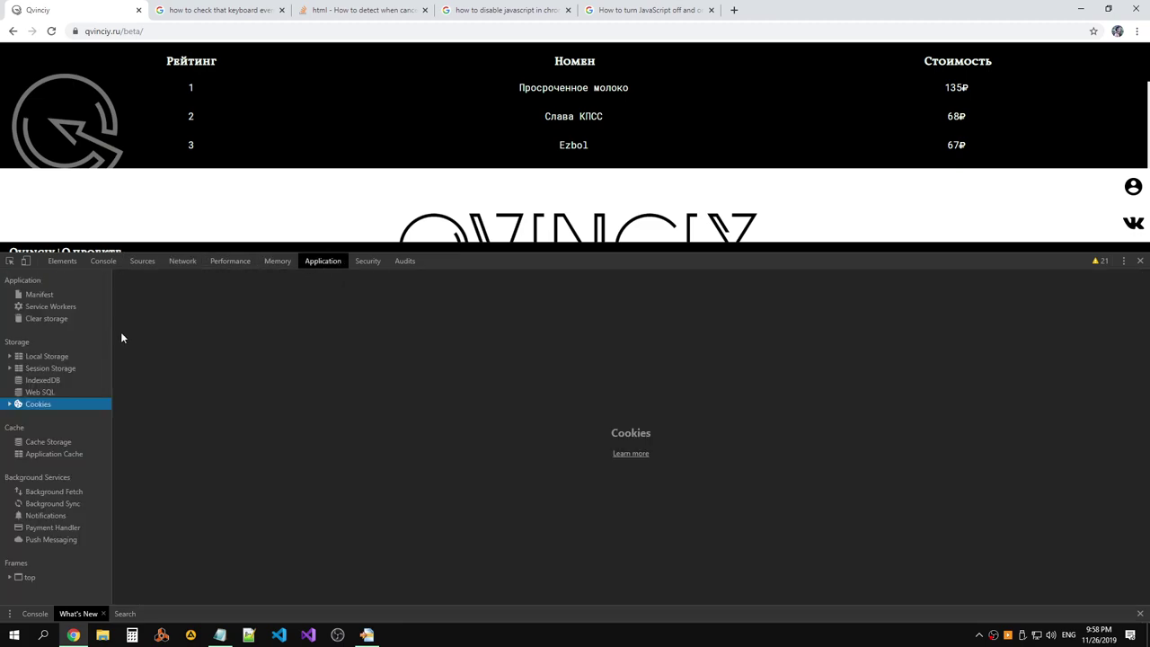
{"action": "left_click", "coordinate": [370, 261]}
{"action": "left_click", "coordinate": [407, 262]}
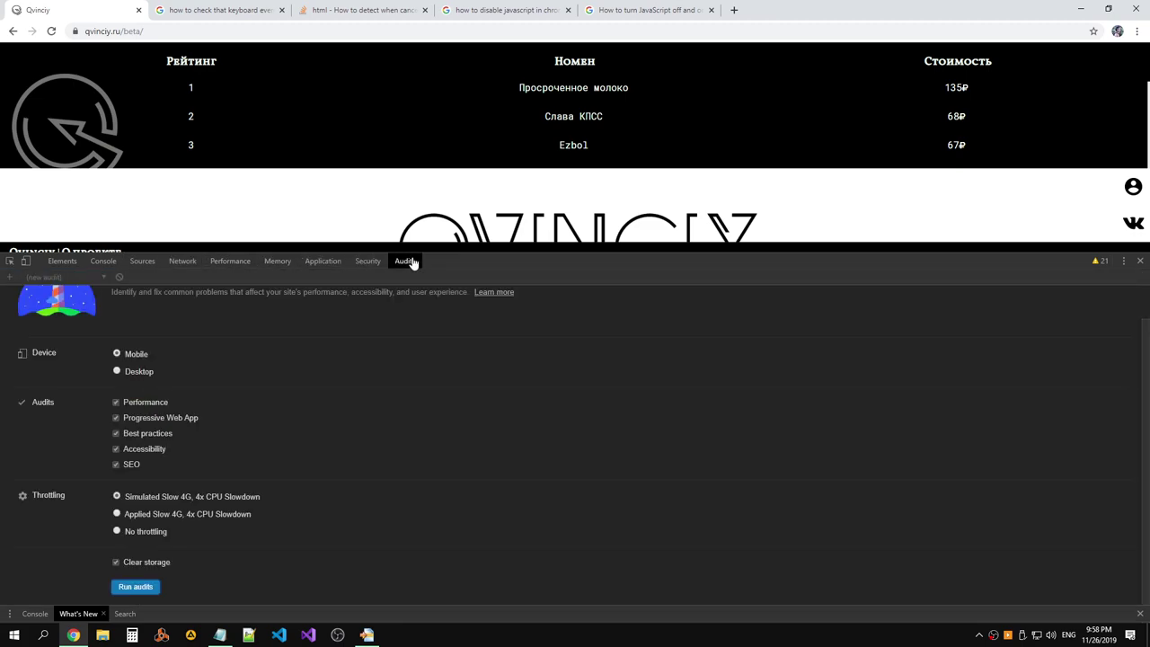
{"action": "left_click", "coordinate": [367, 262]}
{"action": "left_click", "coordinate": [278, 261]}
{"action": "left_click", "coordinate": [230, 262]}
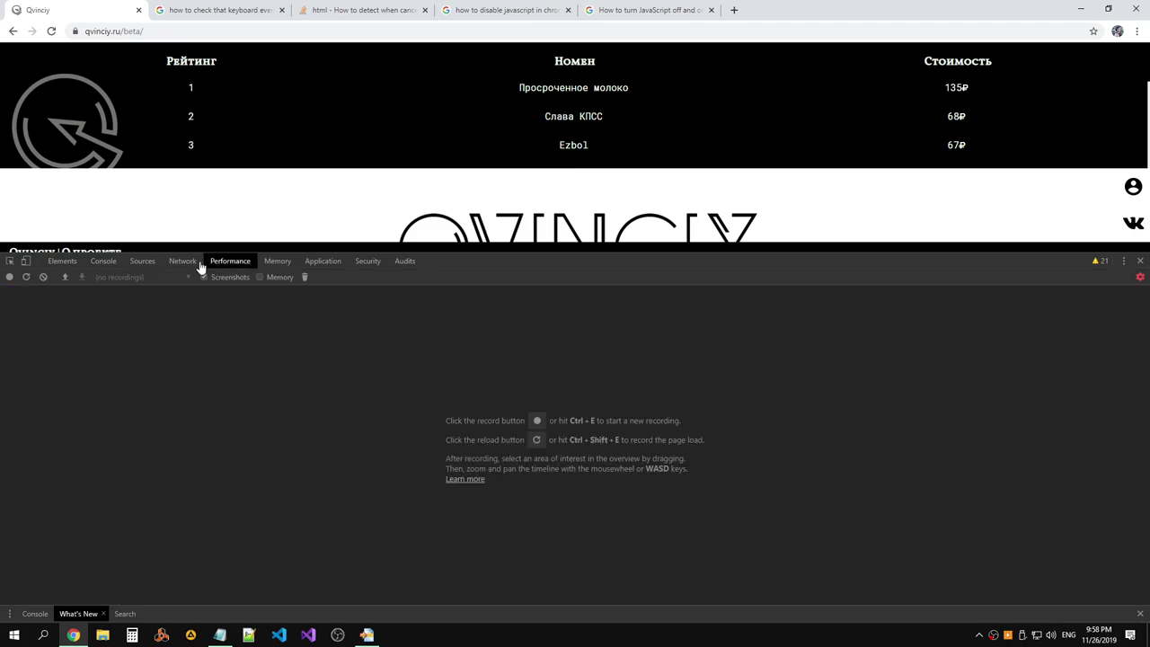
{"action": "left_click", "coordinate": [184, 261]}
{"action": "left_click", "coordinate": [140, 262]}
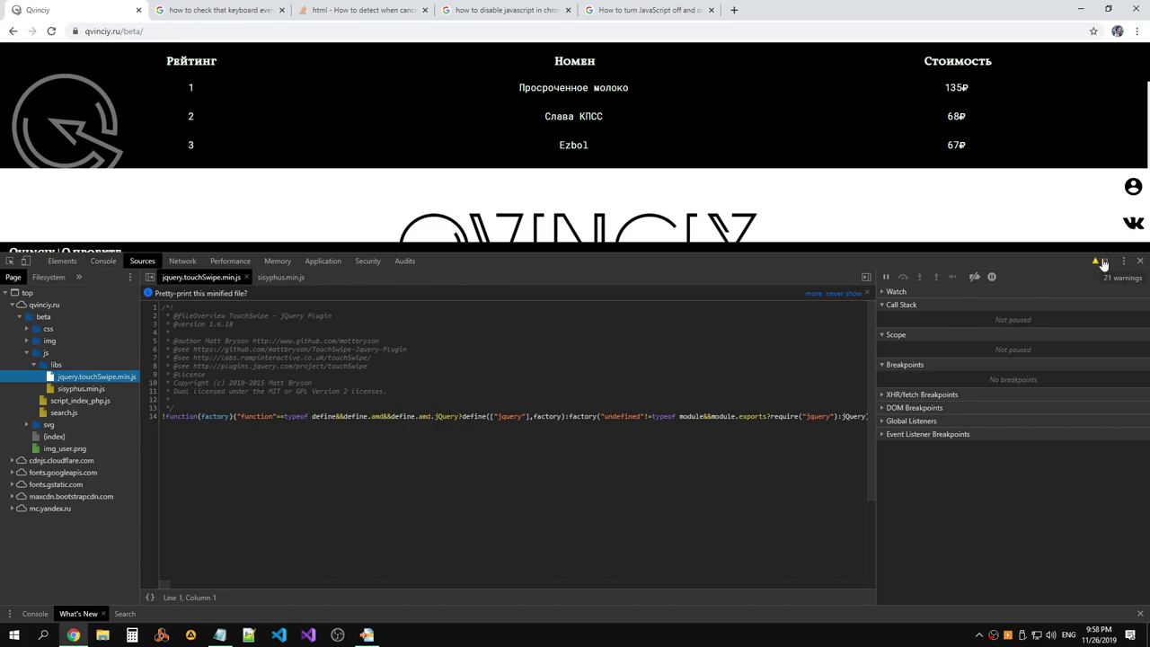
{"action": "left_click", "coordinate": [576, 61]}
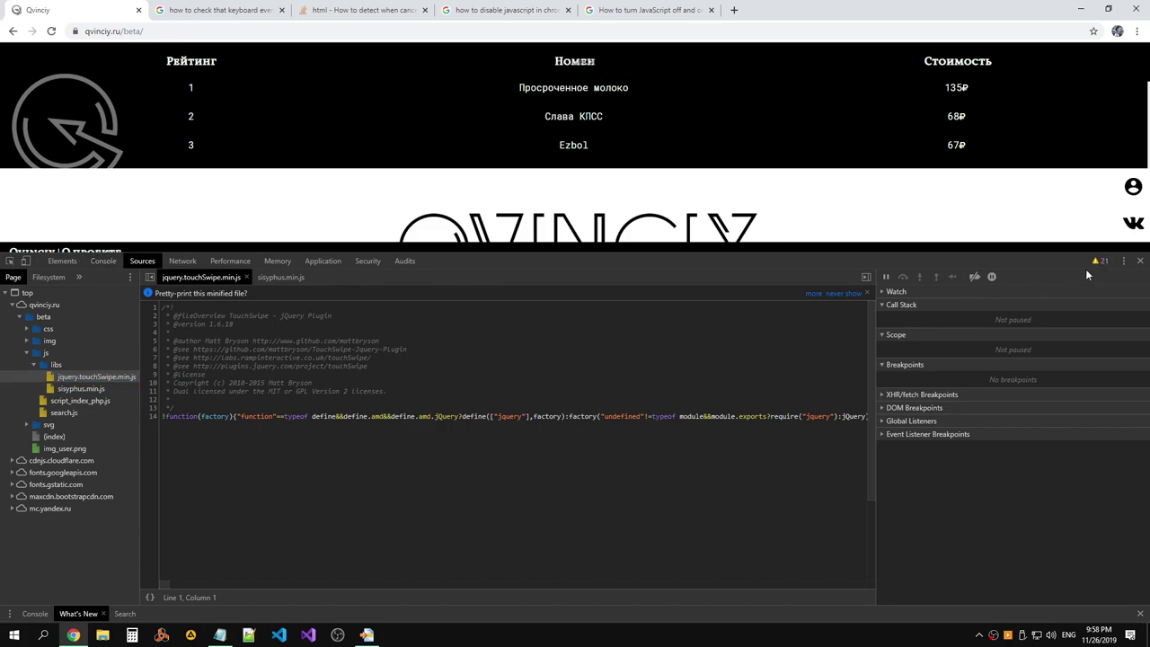
Pause and resume script execution in tag.js, then show jquery.touchSwipe.min.js.
{"action": "left_click", "coordinate": [886, 277]}
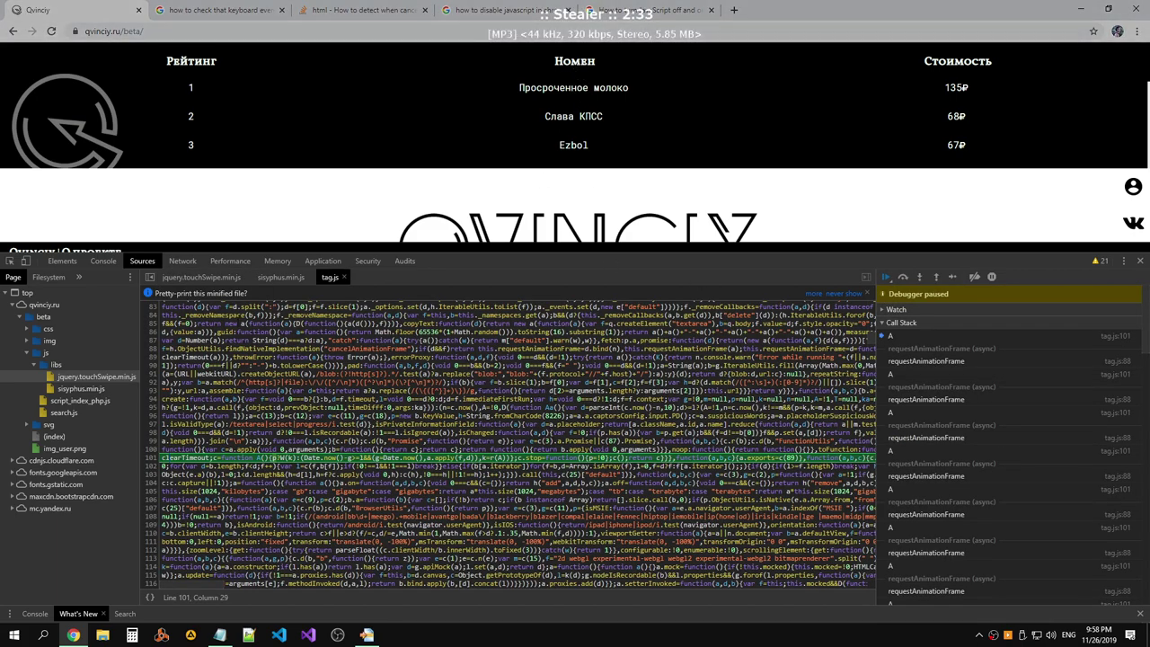
{"action": "right_click", "coordinate": [332, 282]}
{"action": "right_click", "coordinate": [332, 282]}
{"action": "right_click", "coordinate": [332, 282]}
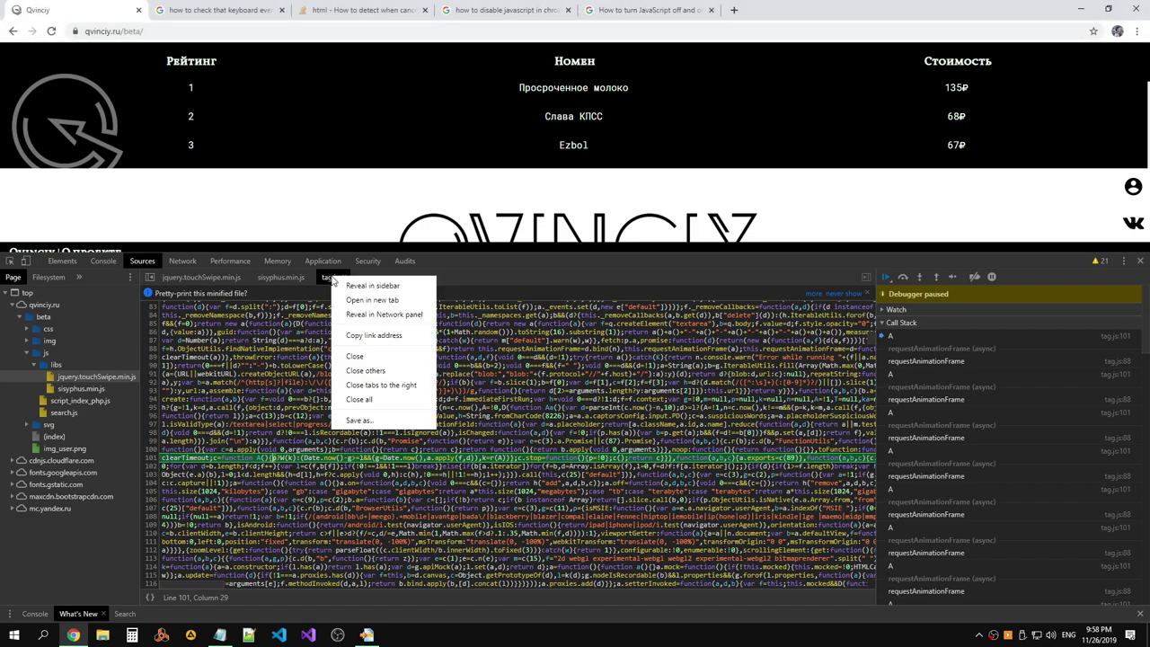
{"action": "left_click", "coordinate": [982, 289]}
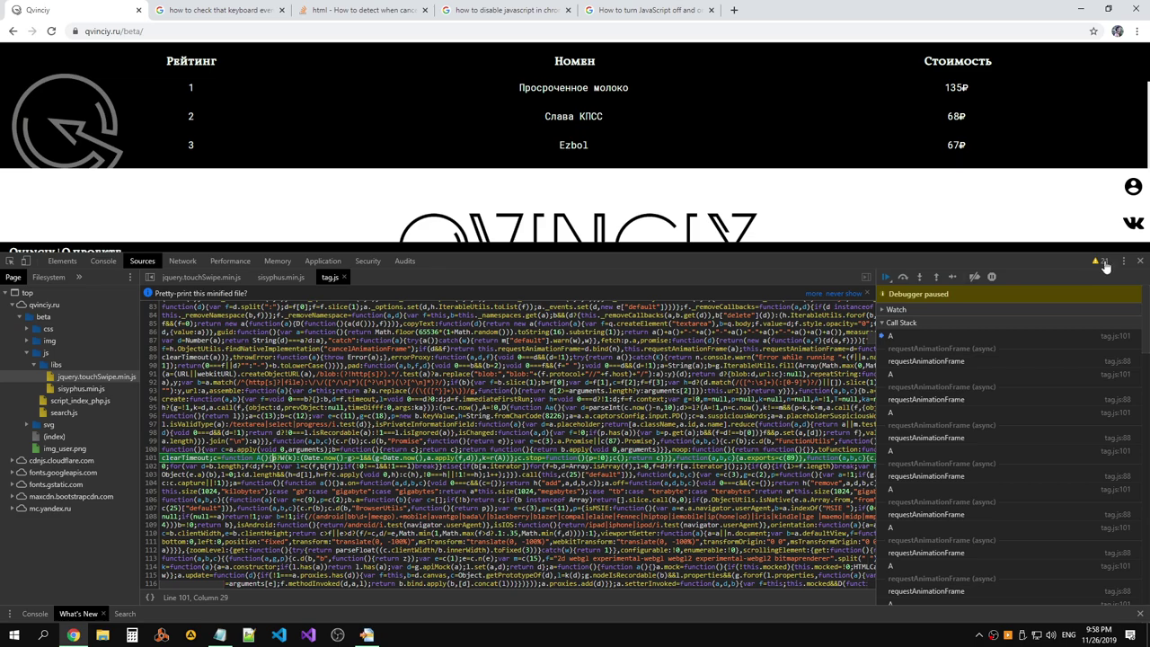
{"action": "left_click", "coordinate": [886, 280]}
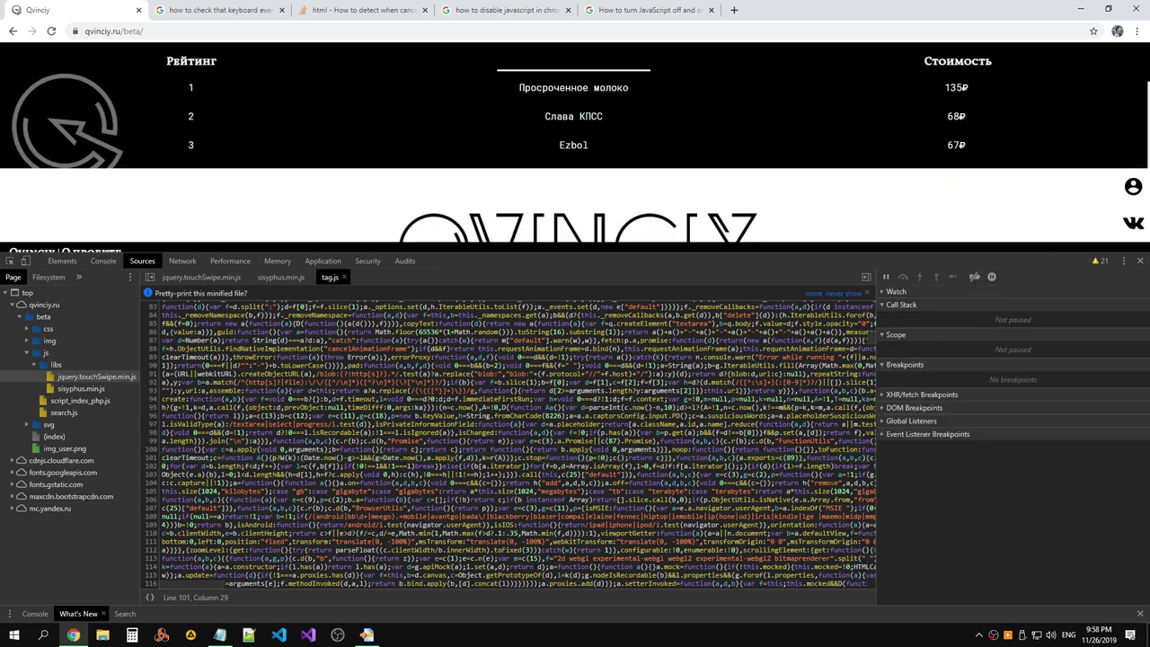
{"action": "left_click", "coordinate": [218, 284]}
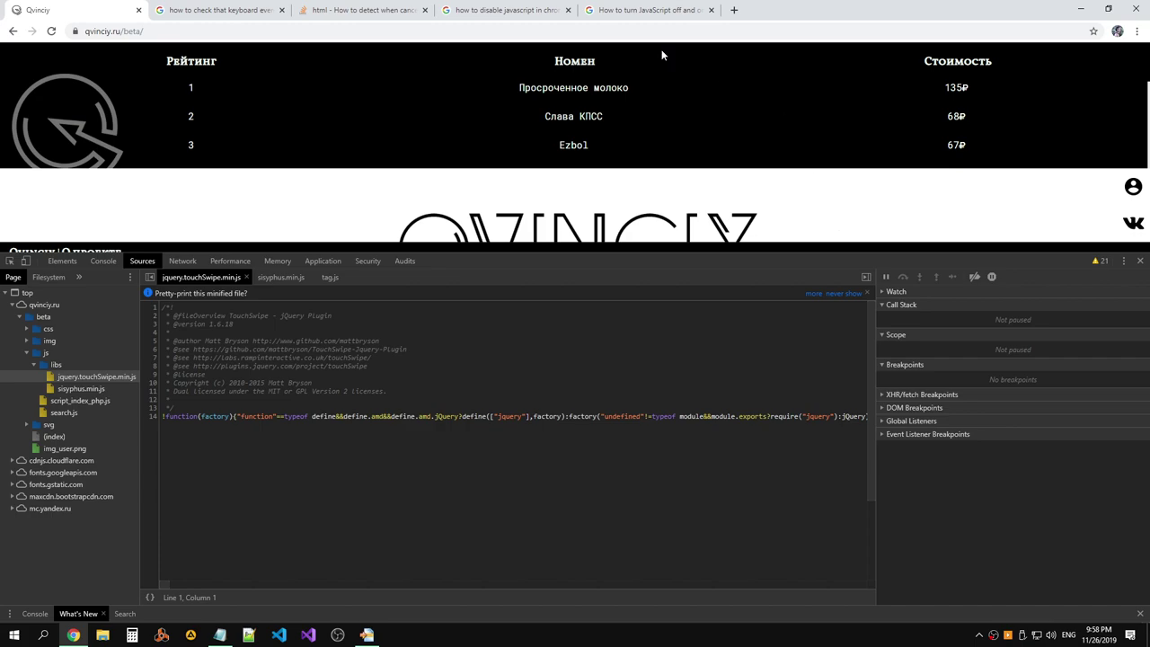
Browse the Network, Console, Elements and Sources panels, briefly toggling device emulation.
{"action": "left_click", "coordinate": [189, 262]}
{"action": "left_click", "coordinate": [105, 262]}
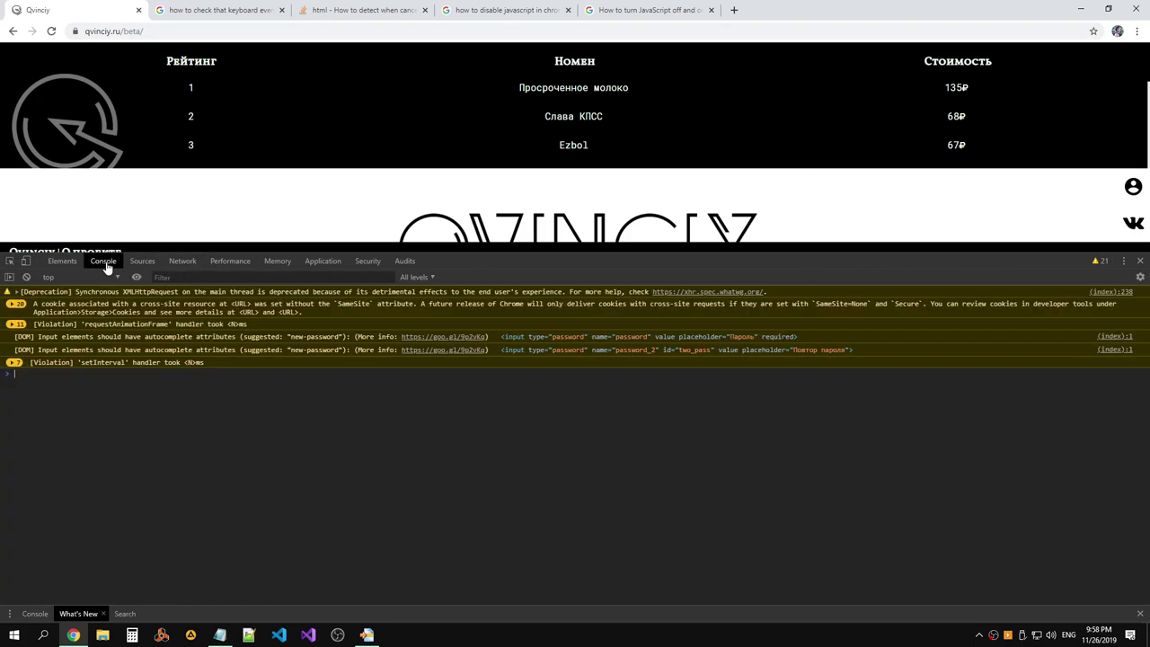
{"action": "left_click", "coordinate": [63, 261]}
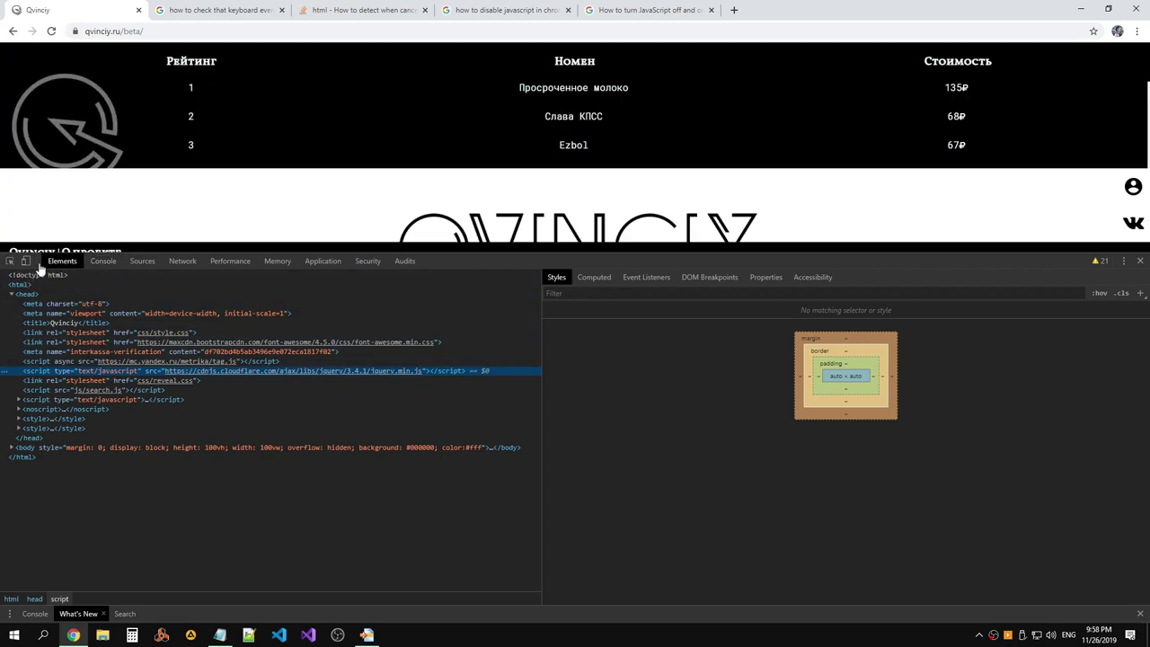
{"action": "left_click", "coordinate": [25, 261]}
{"action": "left_click", "coordinate": [25, 261]}
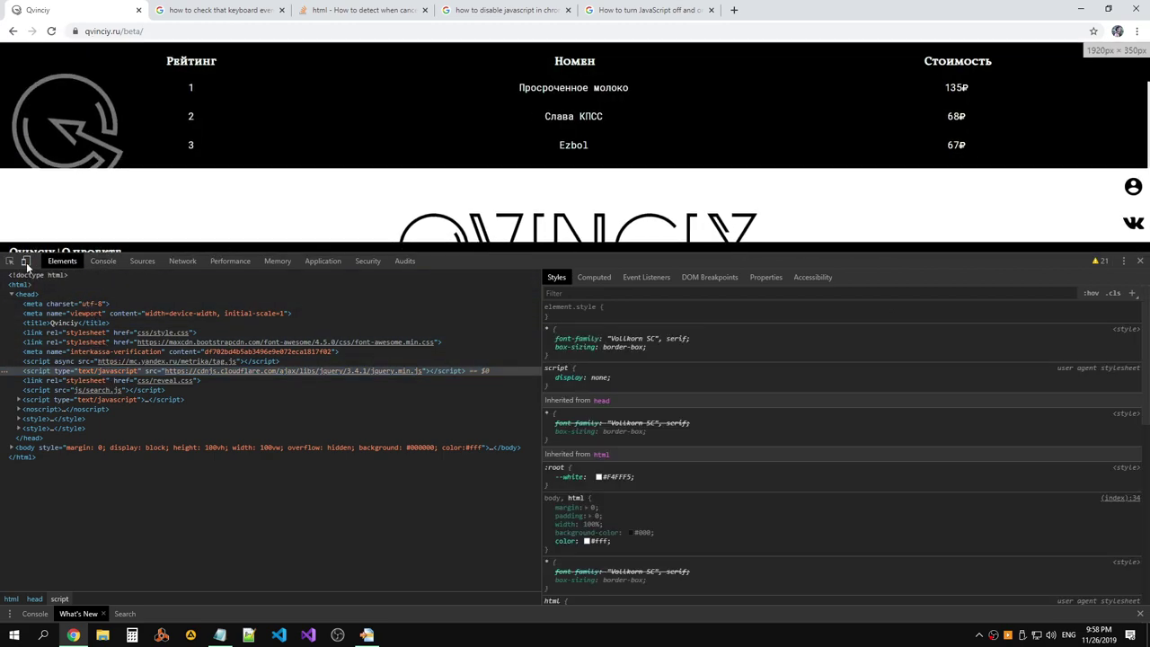
{"action": "left_click", "coordinate": [103, 261]}
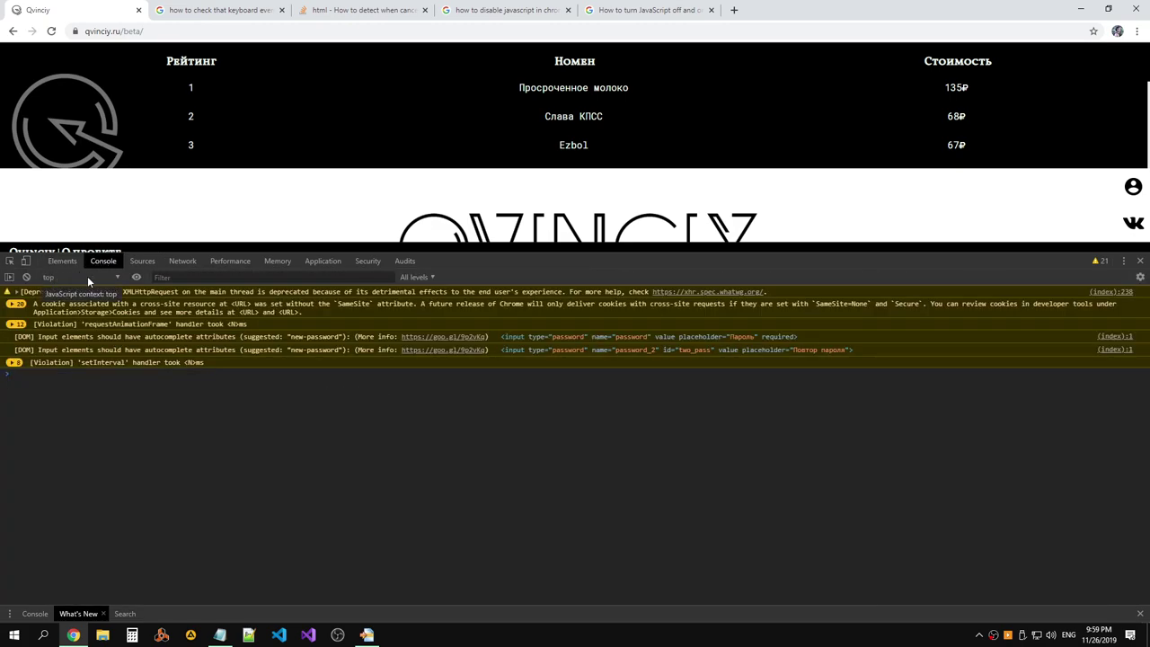
{"action": "left_click", "coordinate": [87, 275]}
{"action": "left_click", "coordinate": [108, 276]}
{"action": "left_click", "coordinate": [144, 261]}
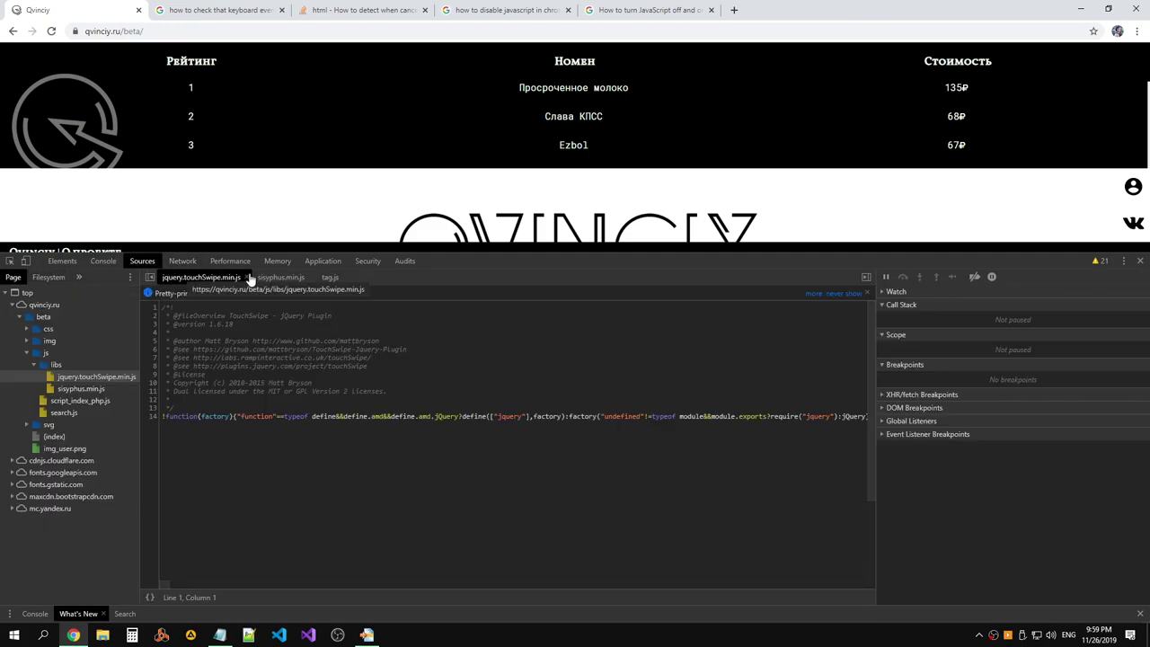
{"action": "left_click", "coordinate": [182, 261]}
Browse Performance, Memory, then Application's Manifest, Service Workers, storage and Cookies entries.
{"action": "left_click", "coordinate": [230, 261]}
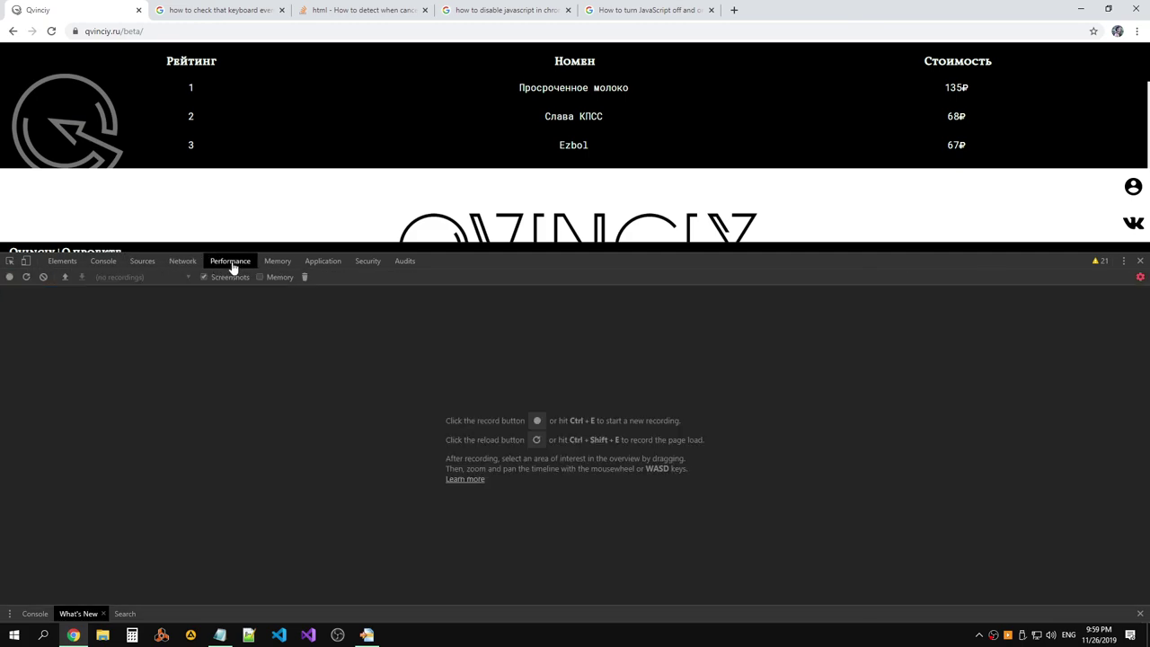
{"action": "left_click", "coordinate": [278, 261]}
{"action": "left_click", "coordinate": [324, 261]}
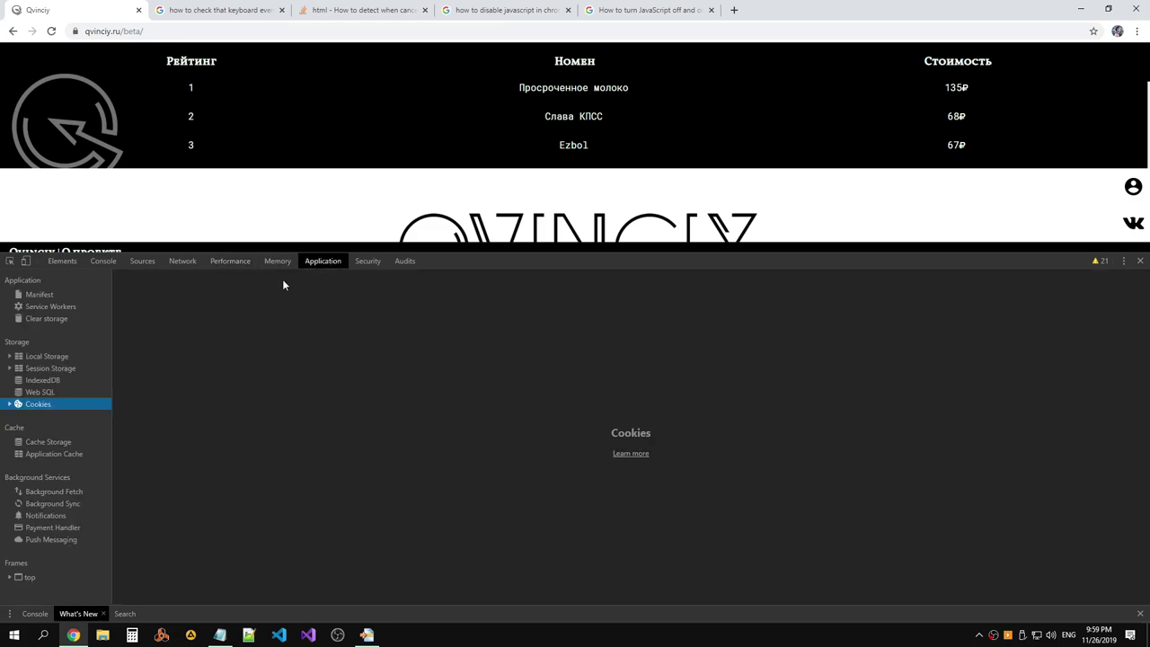
{"action": "left_click", "coordinate": [58, 296]}
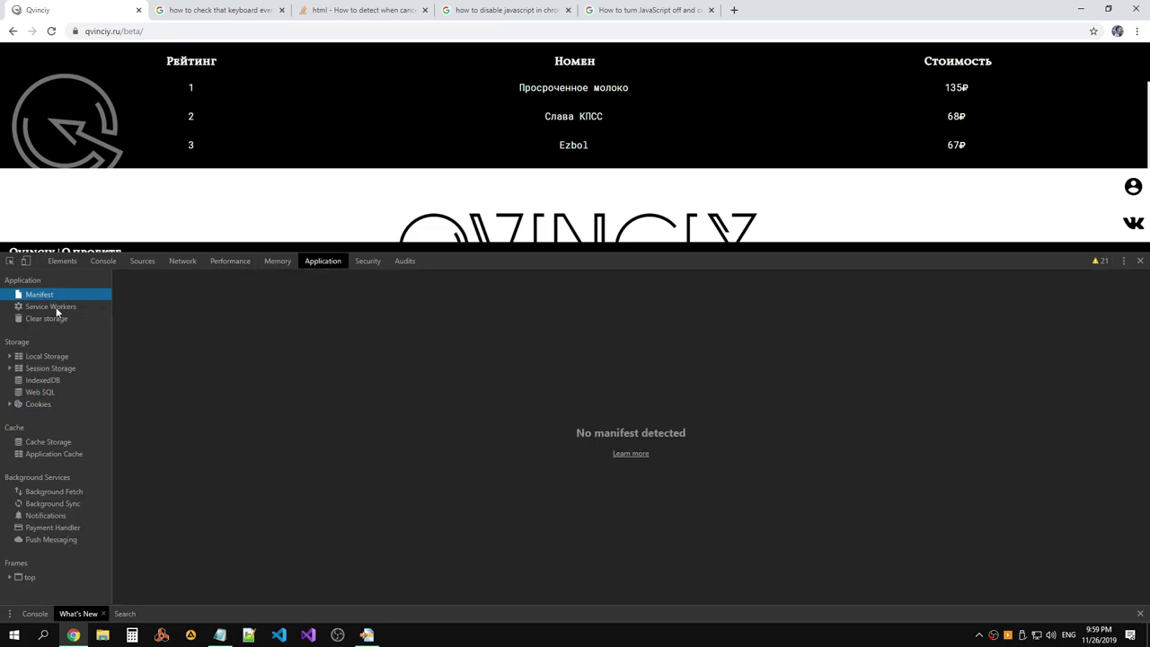
{"action": "left_click", "coordinate": [55, 310]}
{"action": "left_click", "coordinate": [50, 297]}
{"action": "left_click", "coordinate": [46, 308]}
{"action": "left_click", "coordinate": [44, 319]}
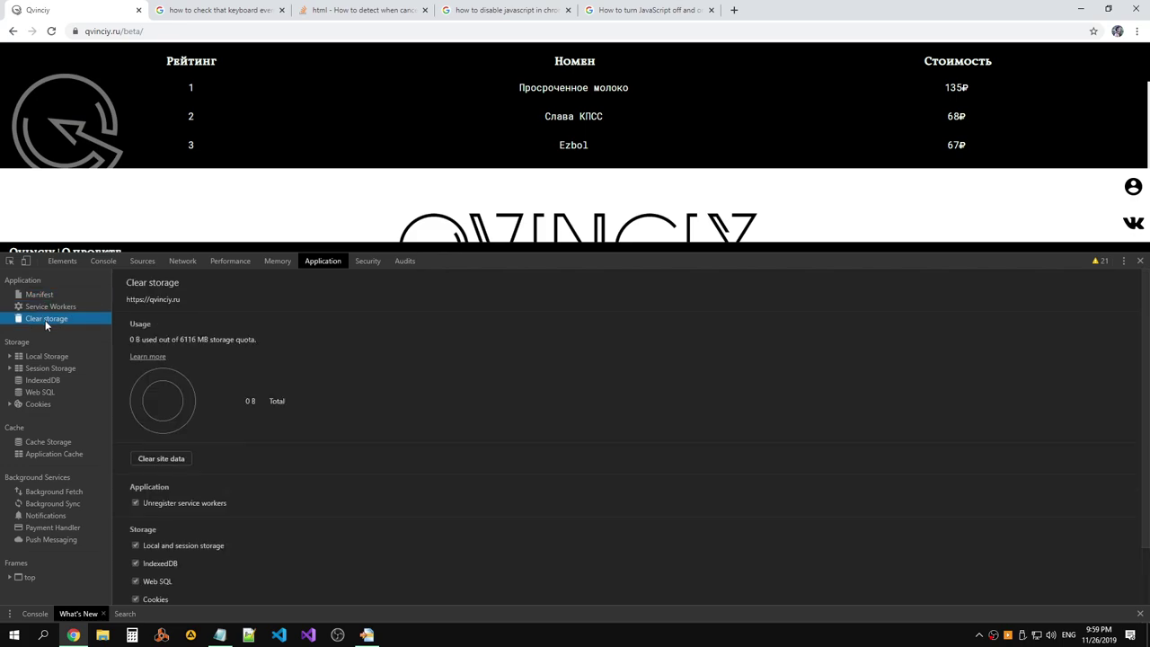
{"action": "left_click", "coordinate": [45, 357]}
{"action": "left_click", "coordinate": [45, 368]}
{"action": "left_click", "coordinate": [43, 392]}
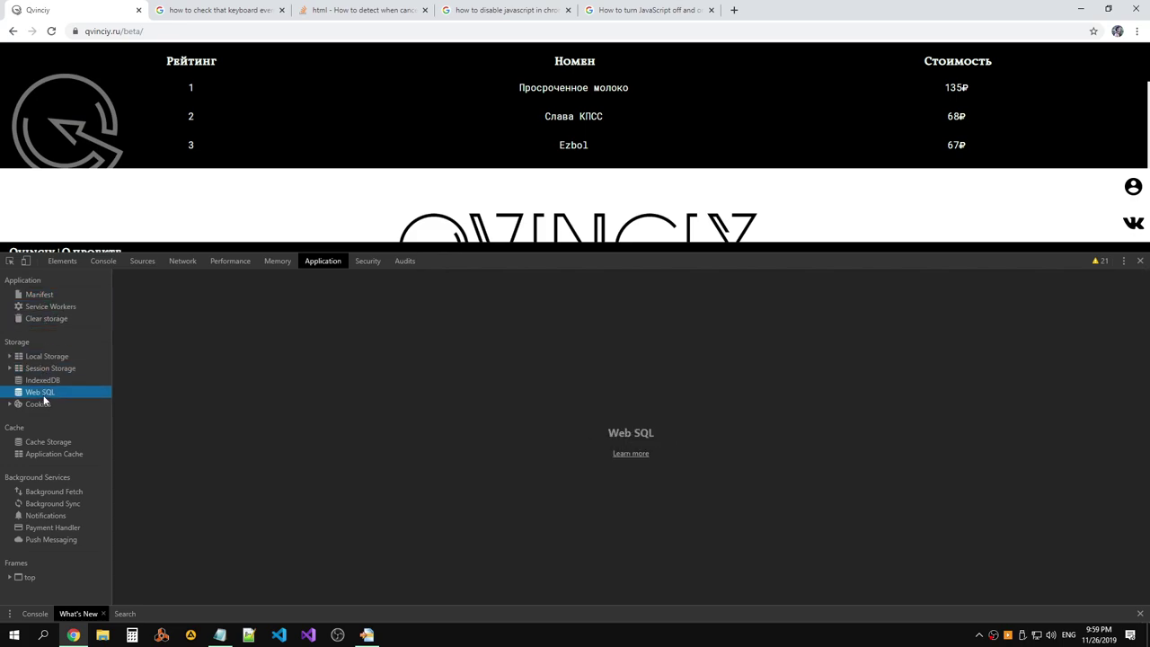
{"action": "left_click", "coordinate": [43, 404]}
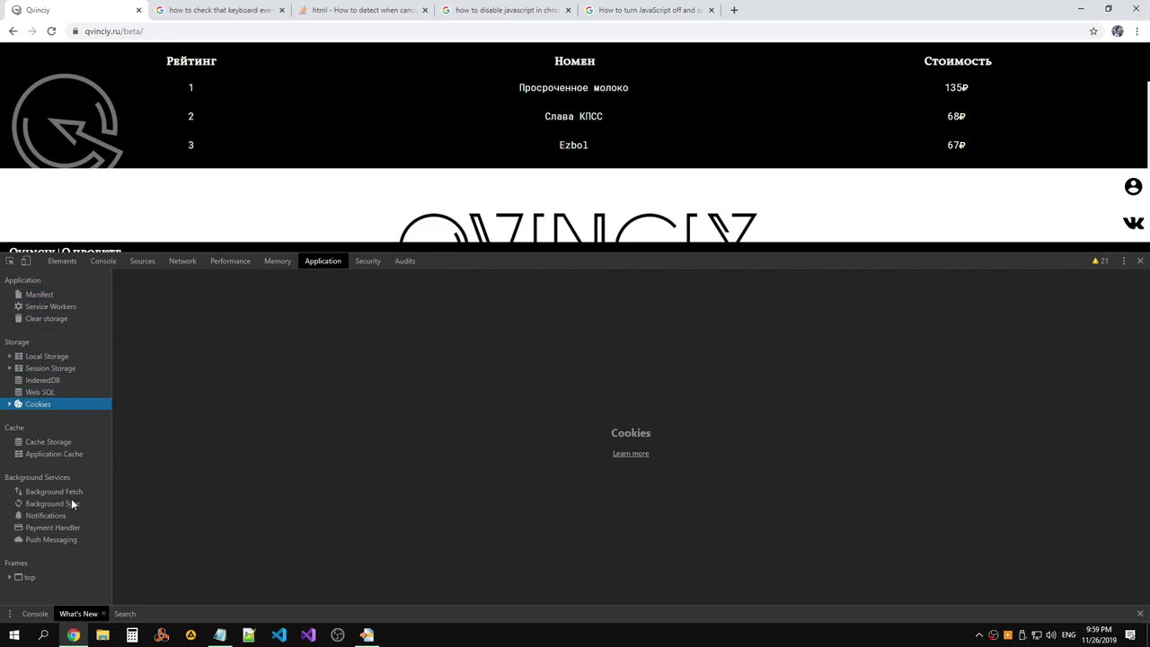
Explore the top frame's fonts, stylesheets and qvinciy.ru HTML source, then view Security.
{"action": "left_click", "coordinate": [30, 577]}
{"action": "left_click", "coordinate": [9, 577]}
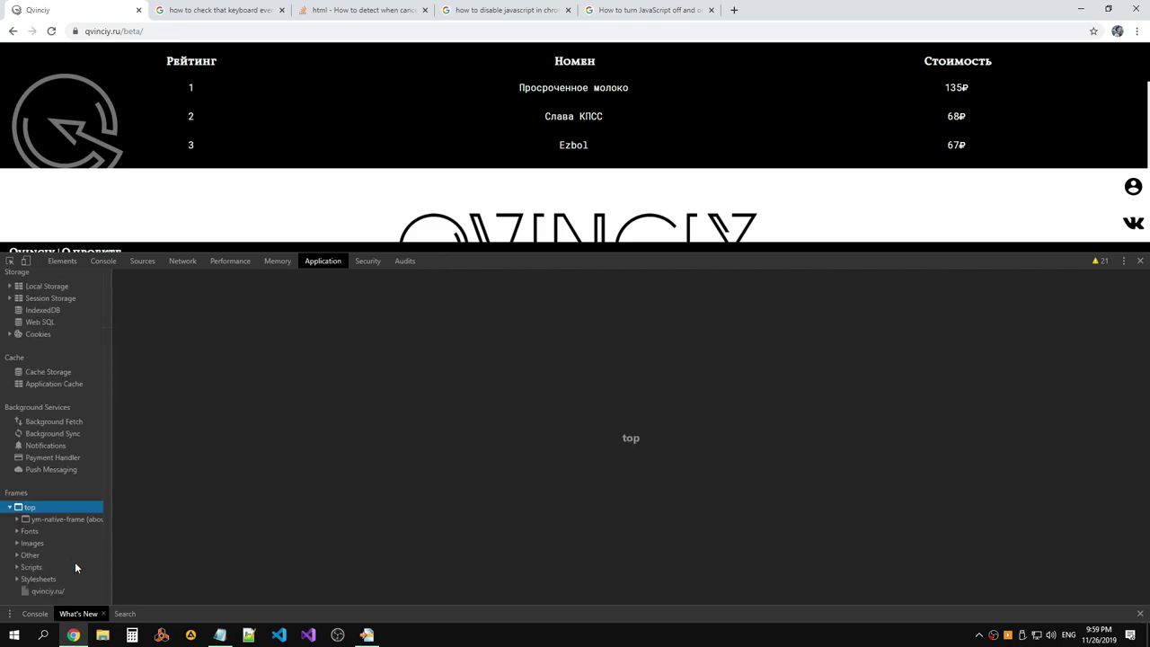
{"action": "left_click", "coordinate": [41, 531]}
{"action": "left_click", "coordinate": [41, 519]}
{"action": "left_click", "coordinate": [42, 531]}
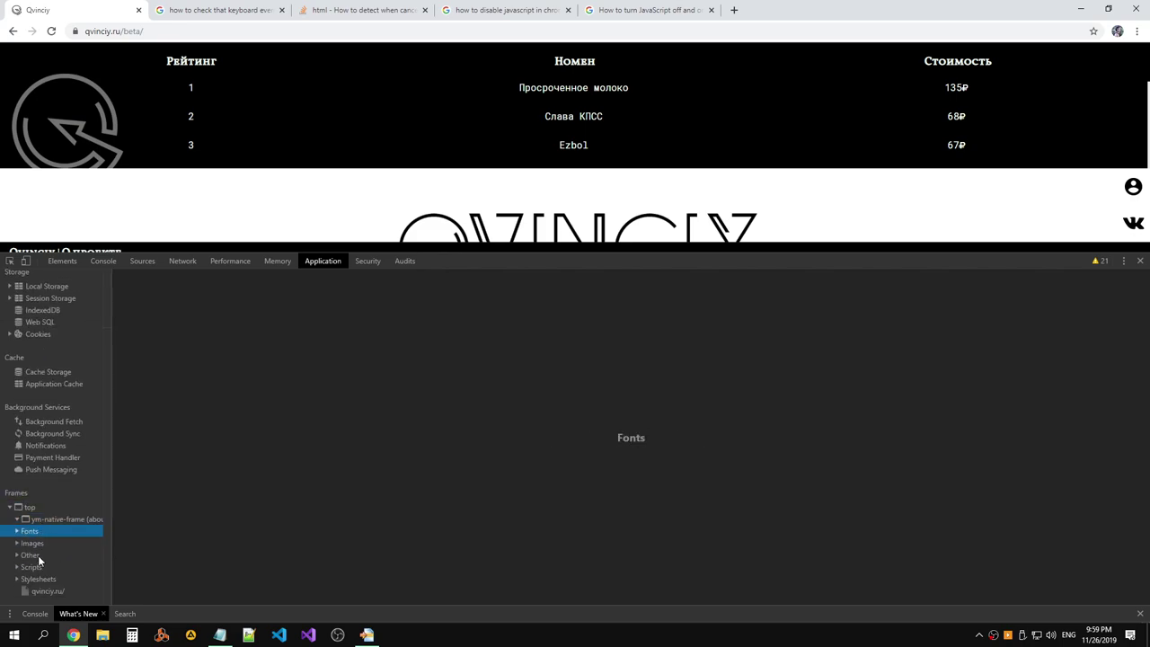
{"action": "left_click", "coordinate": [47, 579]}
{"action": "left_click", "coordinate": [50, 590]}
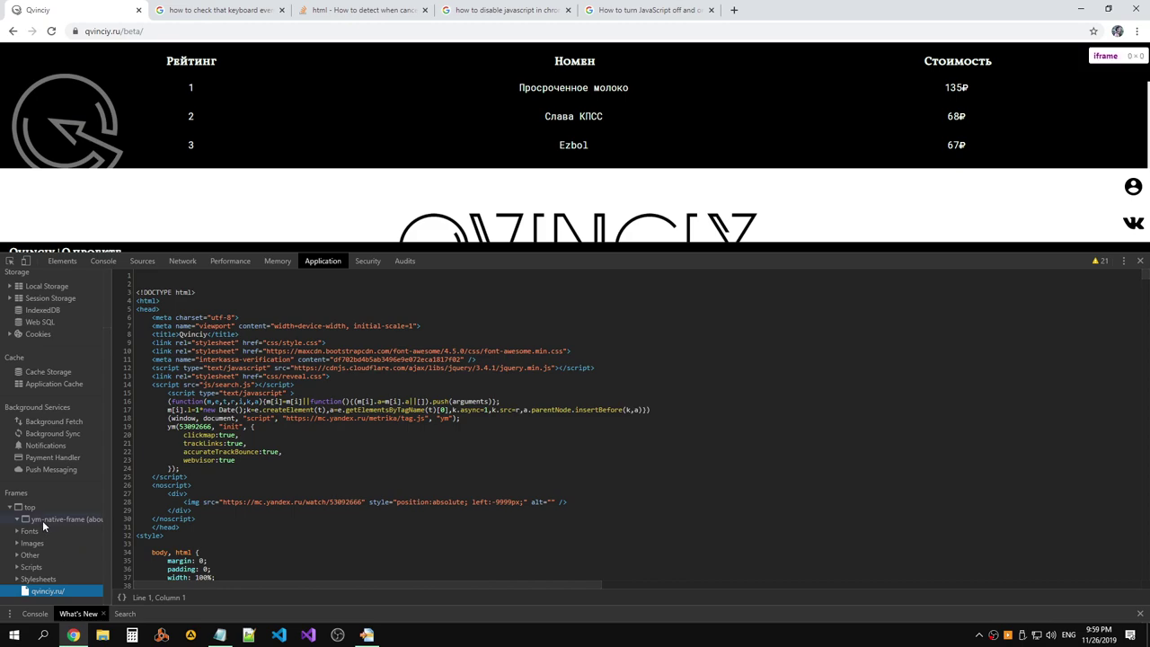
{"action": "left_click", "coordinate": [369, 261]}
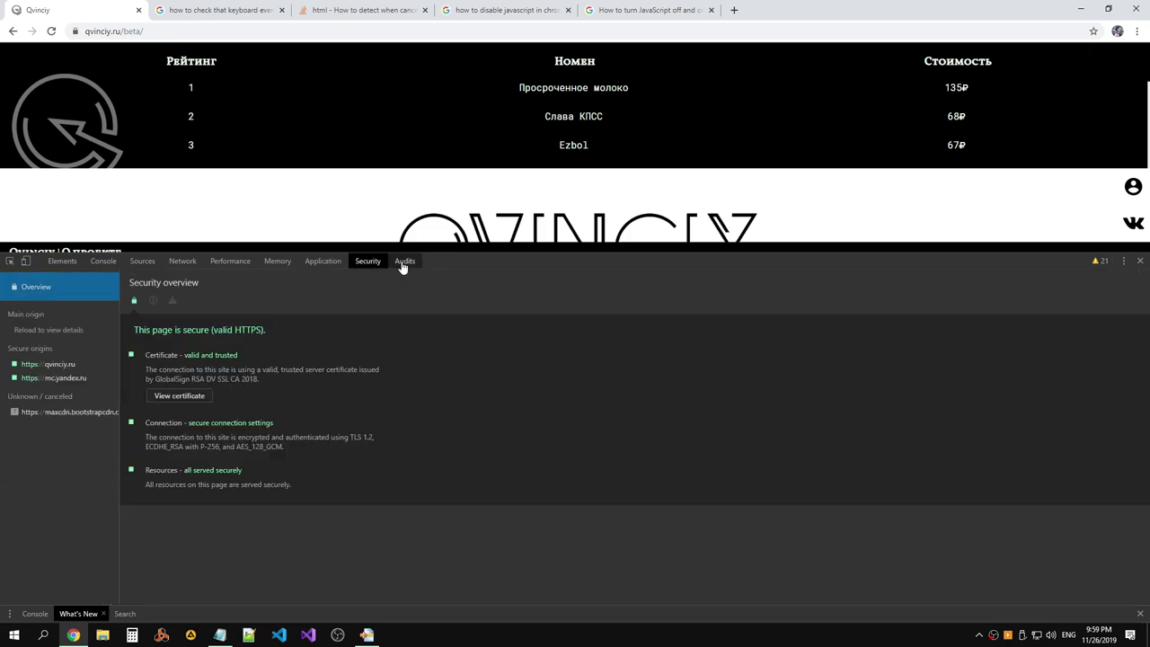
In the Audits panel, change Throttling from Simulated Slow 4G to No throttling.
{"action": "left_click", "coordinate": [401, 262]}
{"action": "left_click", "coordinate": [375, 263]}
{"action": "left_click", "coordinate": [406, 263]}
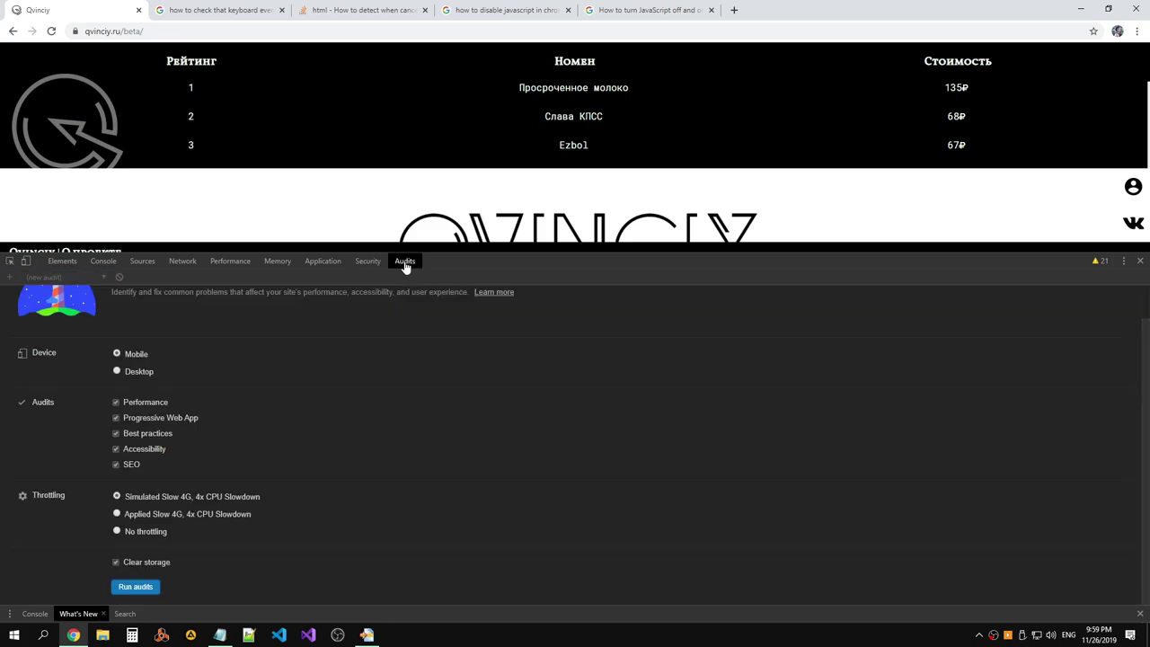
{"action": "scroll", "coordinate": [352, 345], "scroll_direction": "up", "scroll_amount": 1}
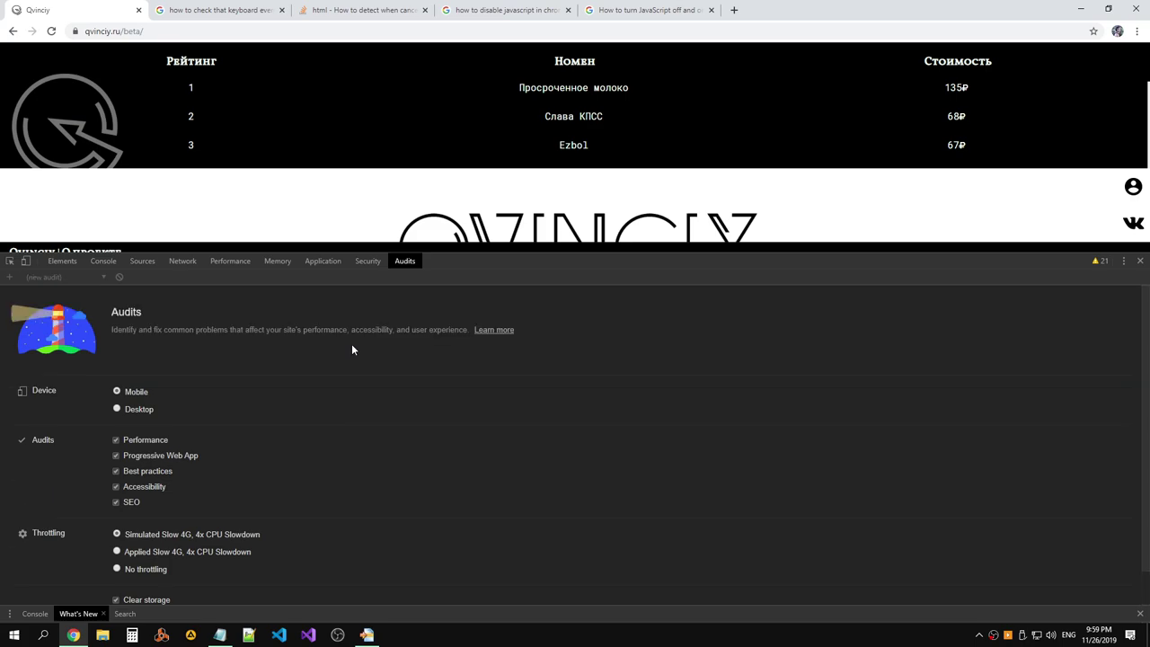
{"action": "scroll", "coordinate": [352, 345], "scroll_direction": "down", "scroll_amount": 1}
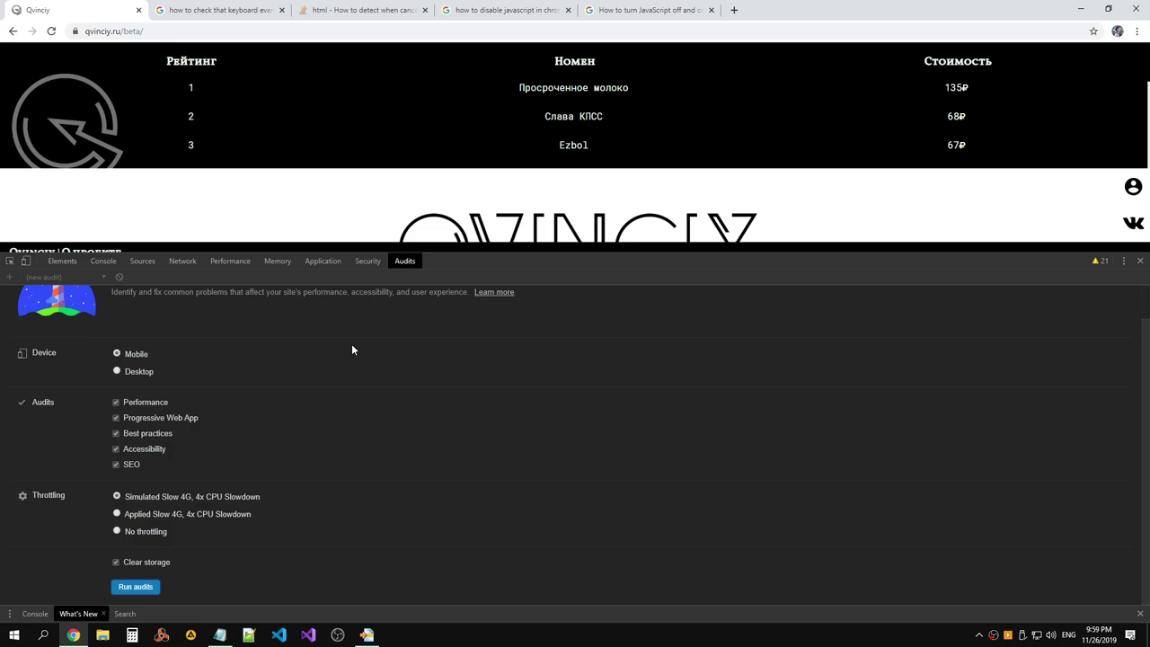
{"action": "scroll", "coordinate": [352, 350], "scroll_direction": "up", "scroll_amount": 1}
{"action": "scroll", "coordinate": [351, 344], "scroll_direction": "down", "scroll_amount": 1}
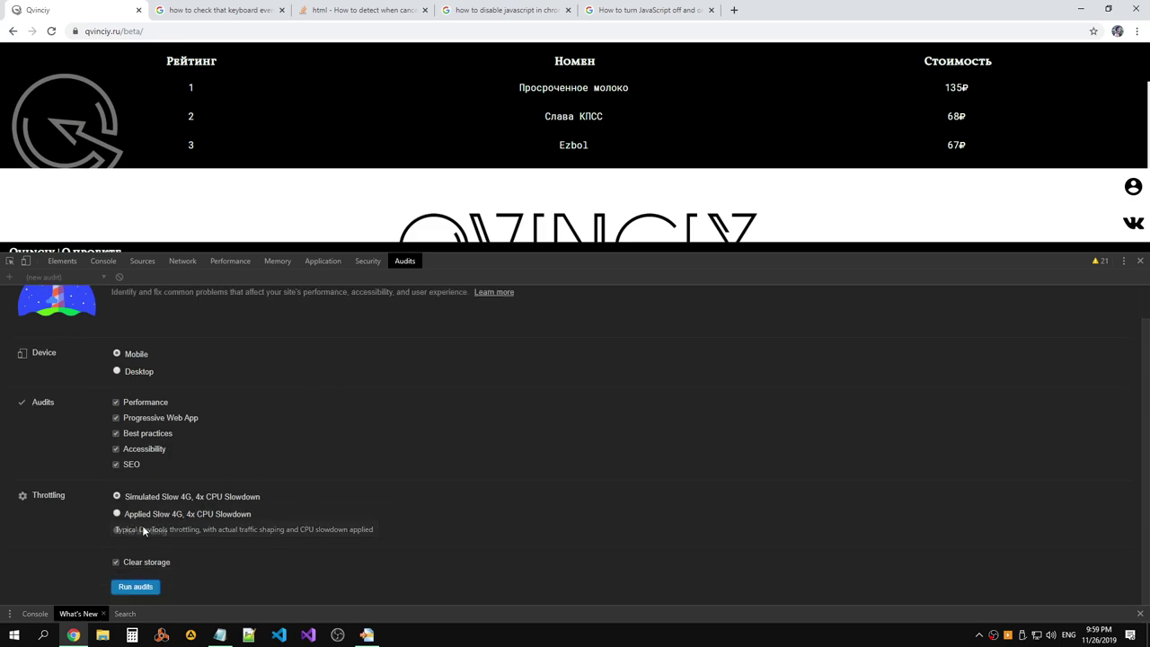
{"action": "left_click", "coordinate": [116, 530]}
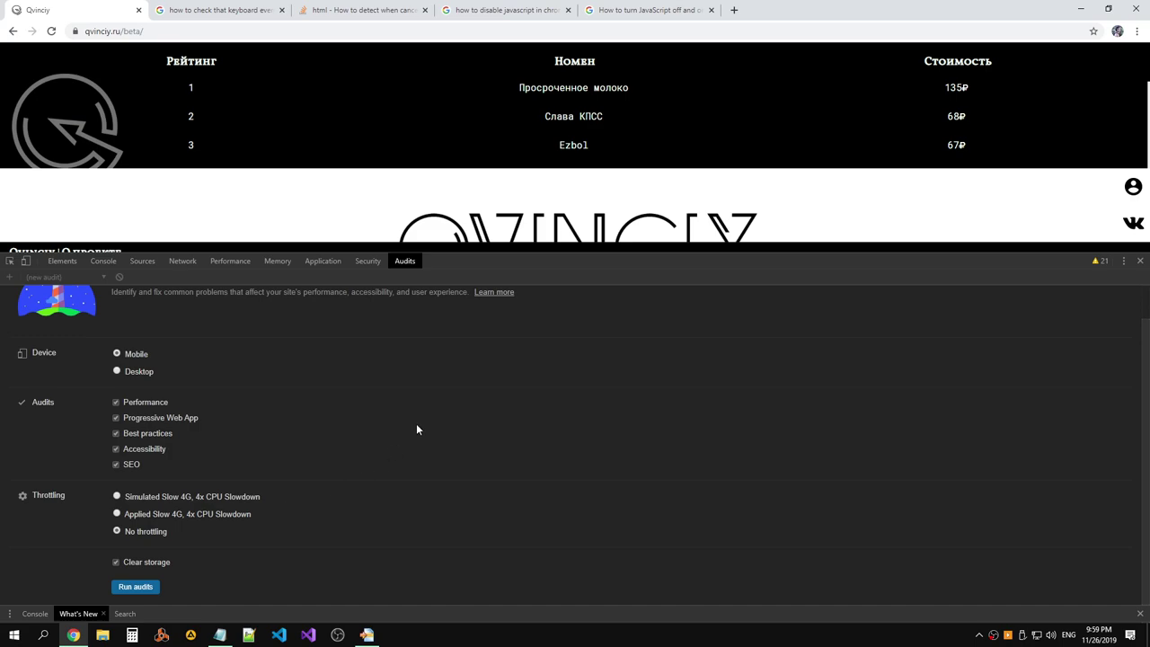
{"action": "scroll", "coordinate": [416, 430], "scroll_direction": "up", "scroll_amount": 1}
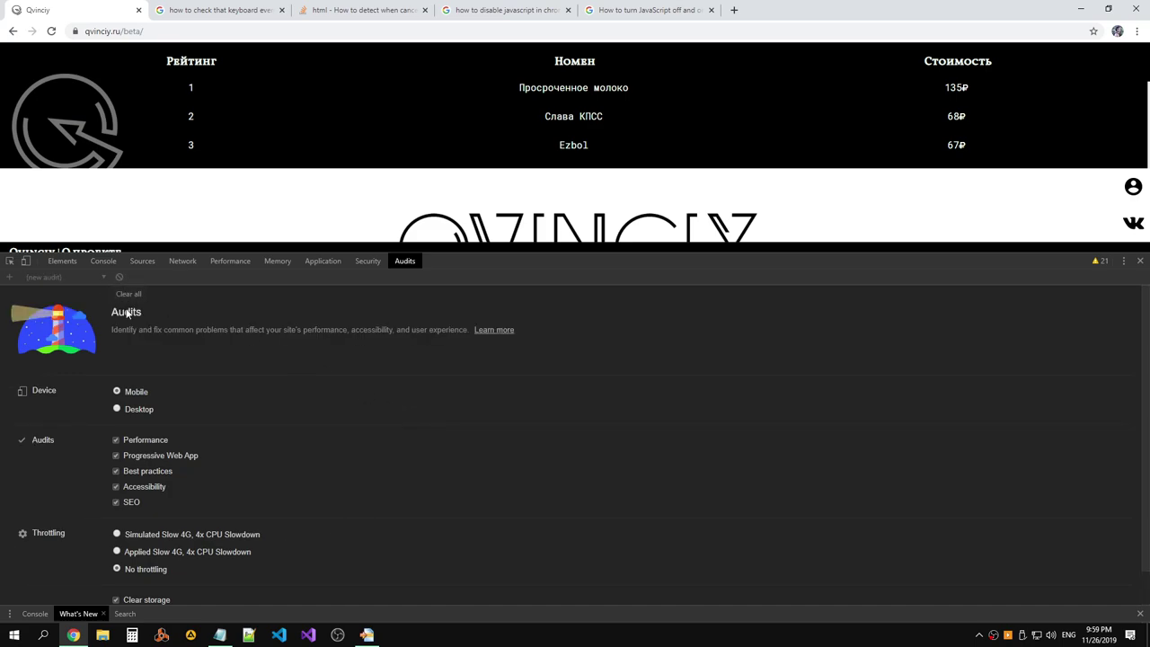
{"action": "scroll", "coordinate": [291, 380], "scroll_direction": "down", "scroll_amount": 1}
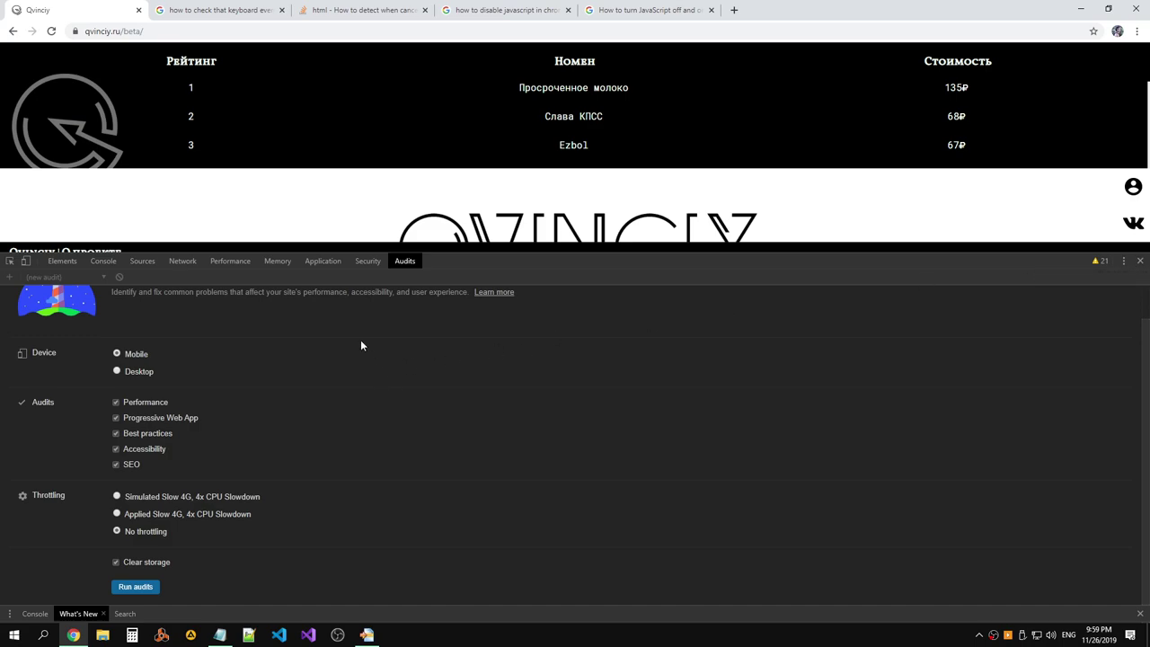
{"action": "mouse_move", "coordinate": [209, 505]}
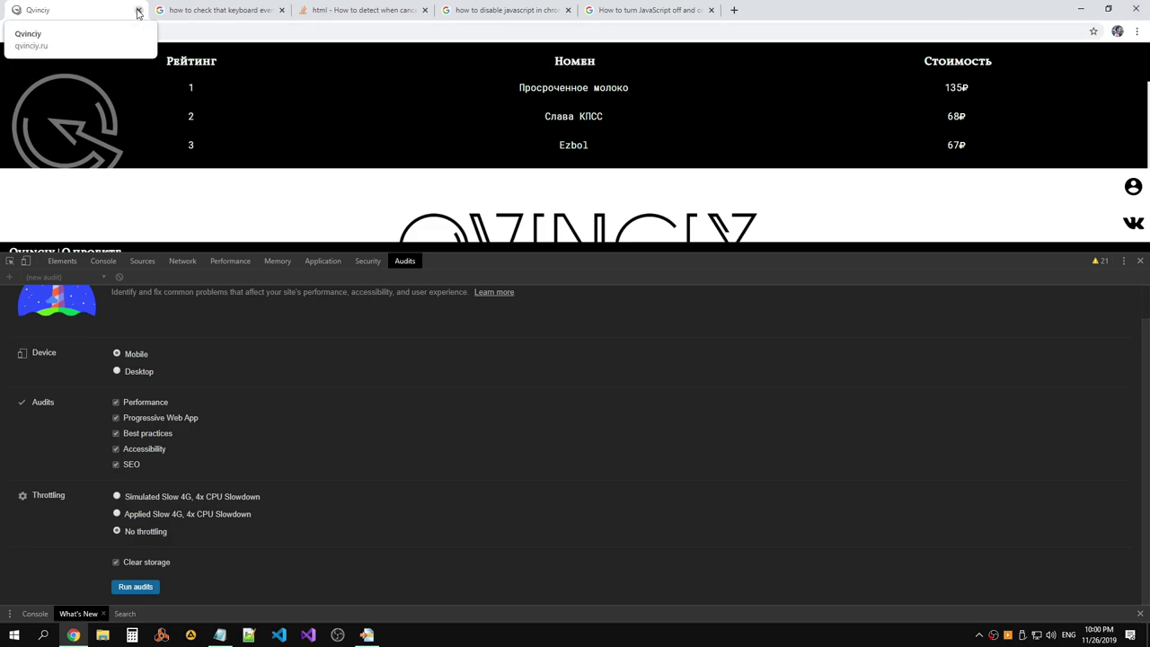
Close all open tabs, then reopen Chrome and load qvinciy.ru.
{"action": "left_click", "coordinate": [138, 11]}
{"action": "left_click", "coordinate": [139, 11]}
{"action": "left_click", "coordinate": [138, 11]}
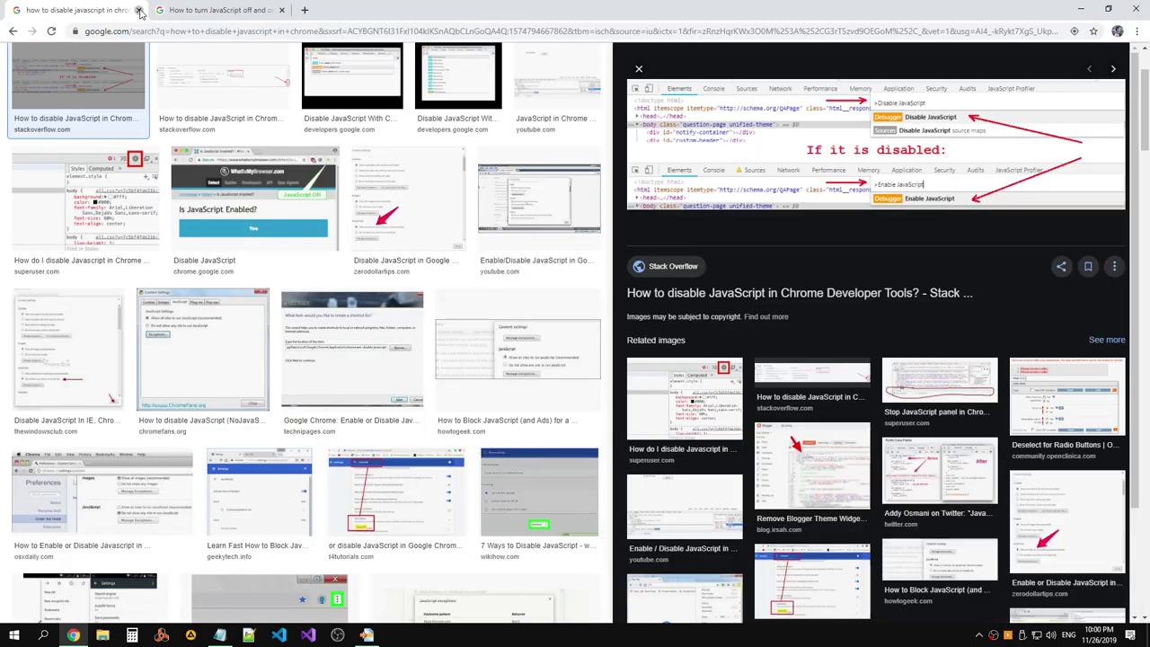
{"action": "left_click", "coordinate": [139, 11]}
{"action": "left_click", "coordinate": [139, 11]}
{"action": "left_click", "coordinate": [74, 634]}
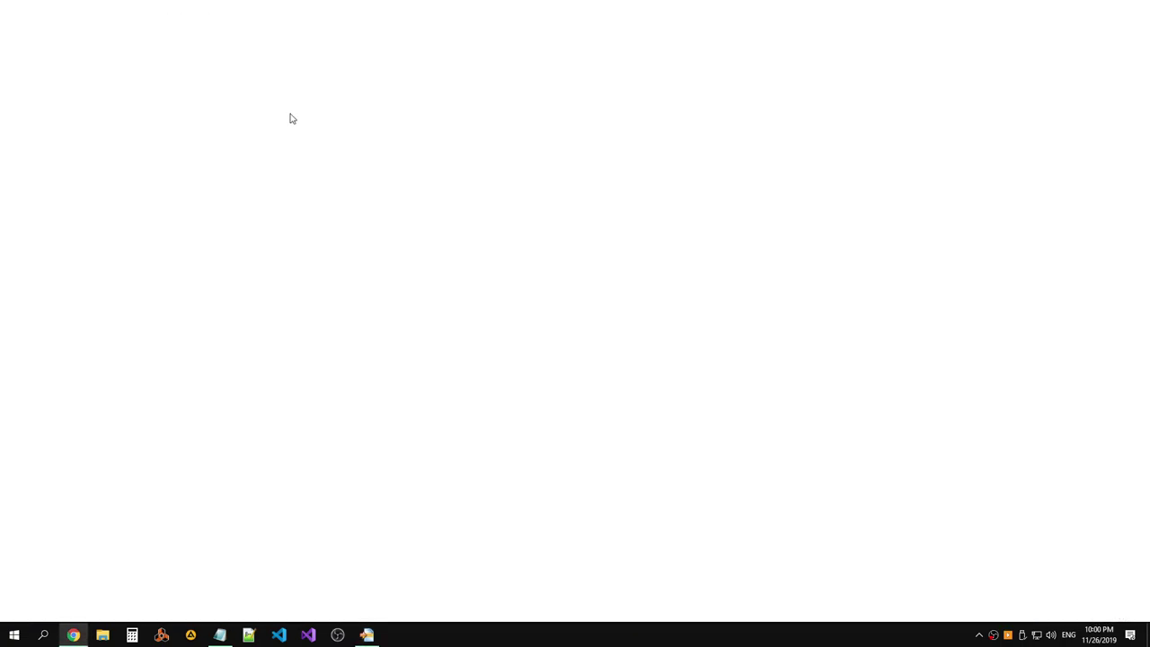
{"action": "type", "text": "q"}
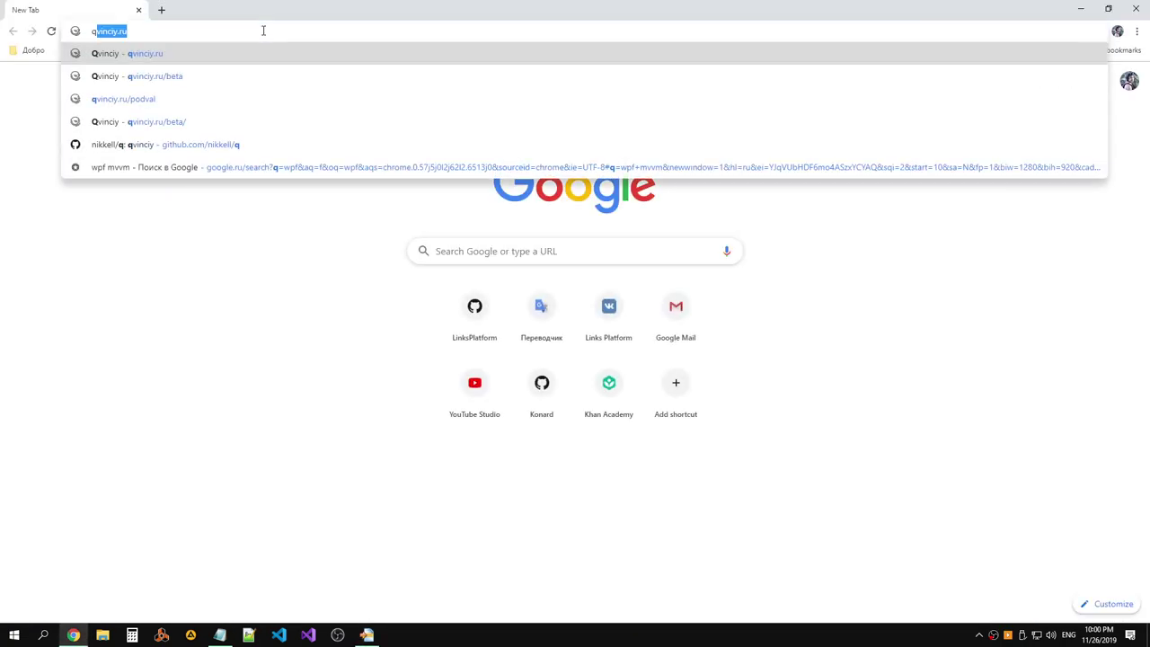
{"action": "key", "text": "Return"}
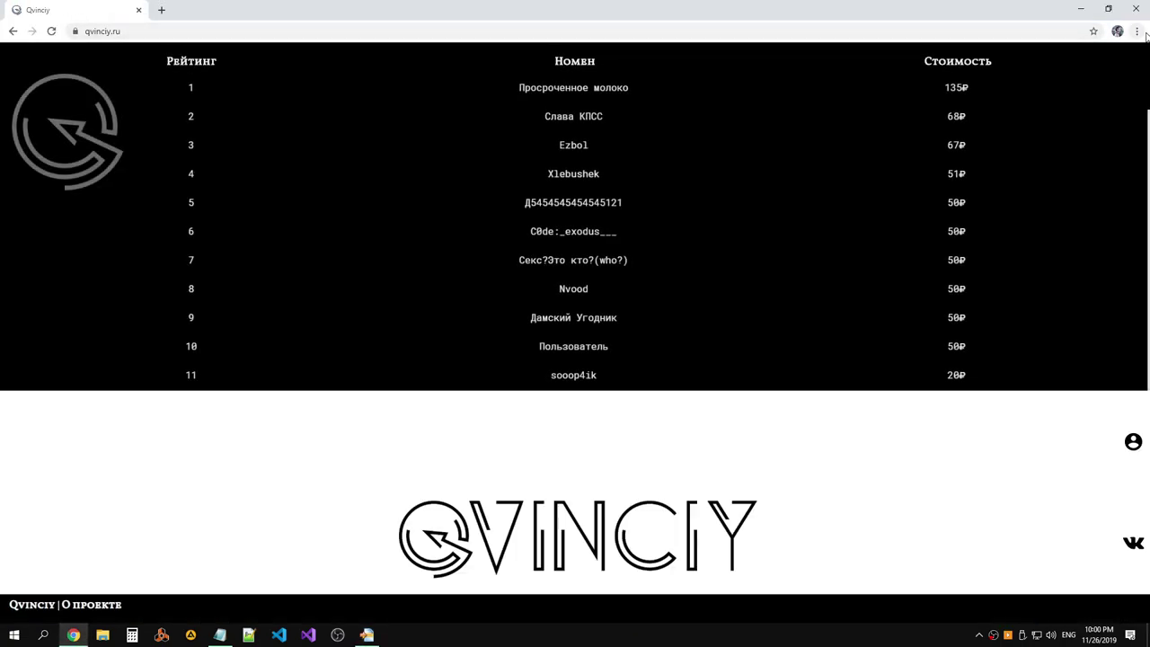
Open Developer Tools from More tools, showing the Audits settings.
{"action": "left_click", "coordinate": [1137, 30]}
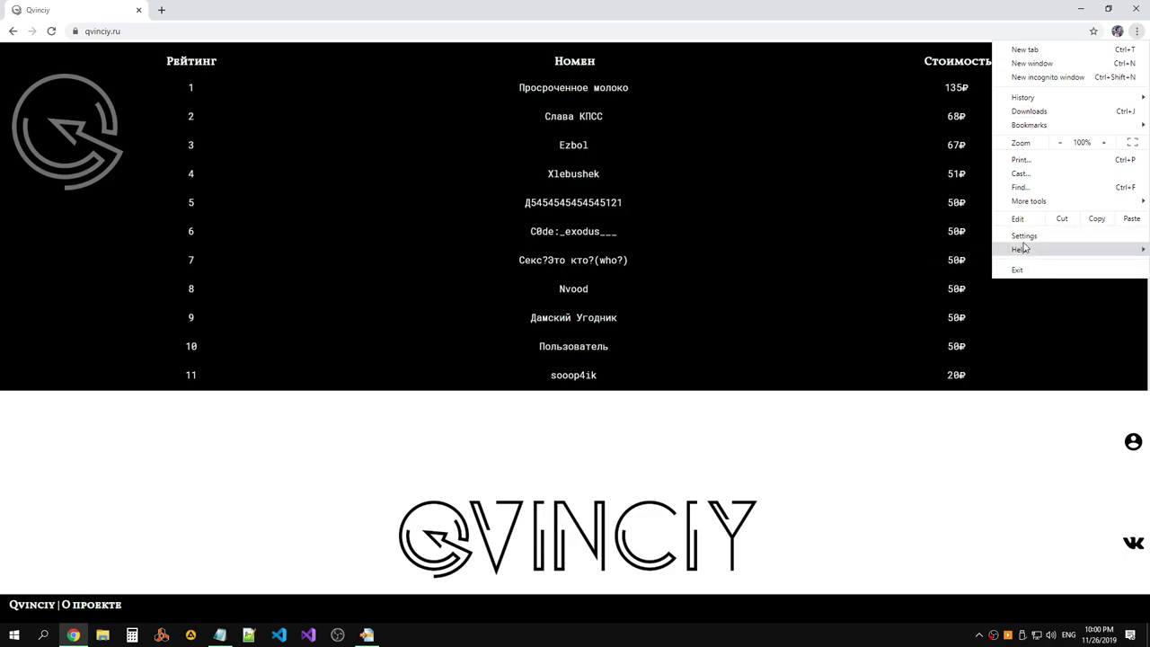
{"action": "left_click", "coordinate": [885, 496]}
{"action": "right_click", "coordinate": [886, 495]}
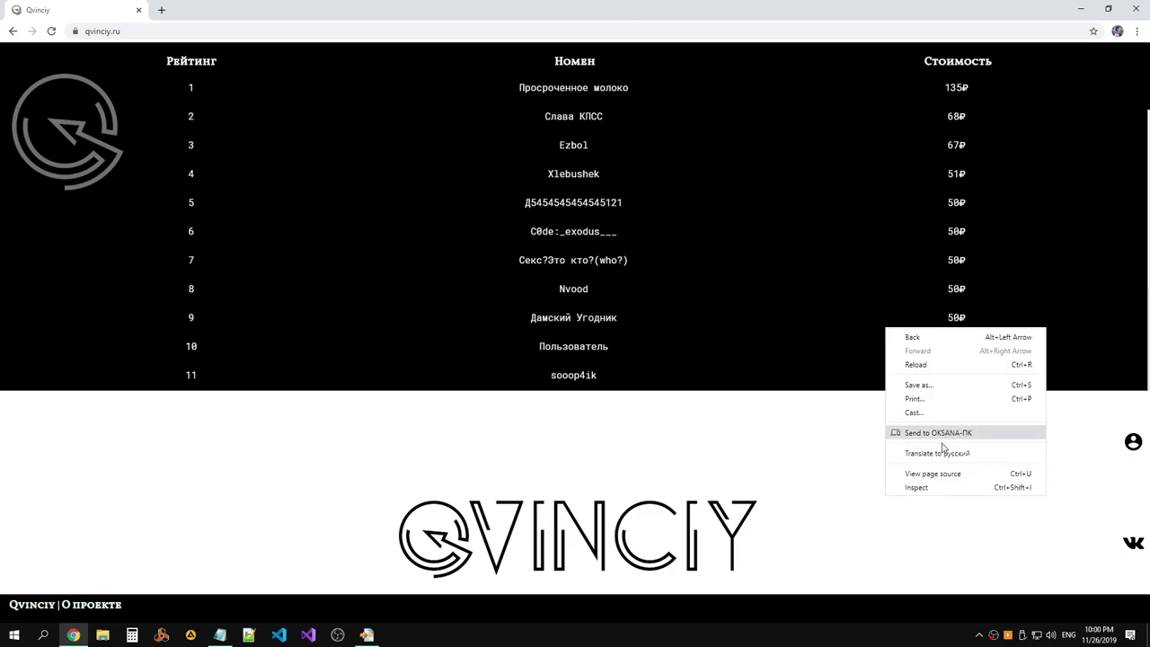
{"action": "left_click", "coordinate": [1136, 31]}
{"action": "mouse_move", "coordinate": [1033, 201]}
{"action": "left_click", "coordinate": [906, 282]}
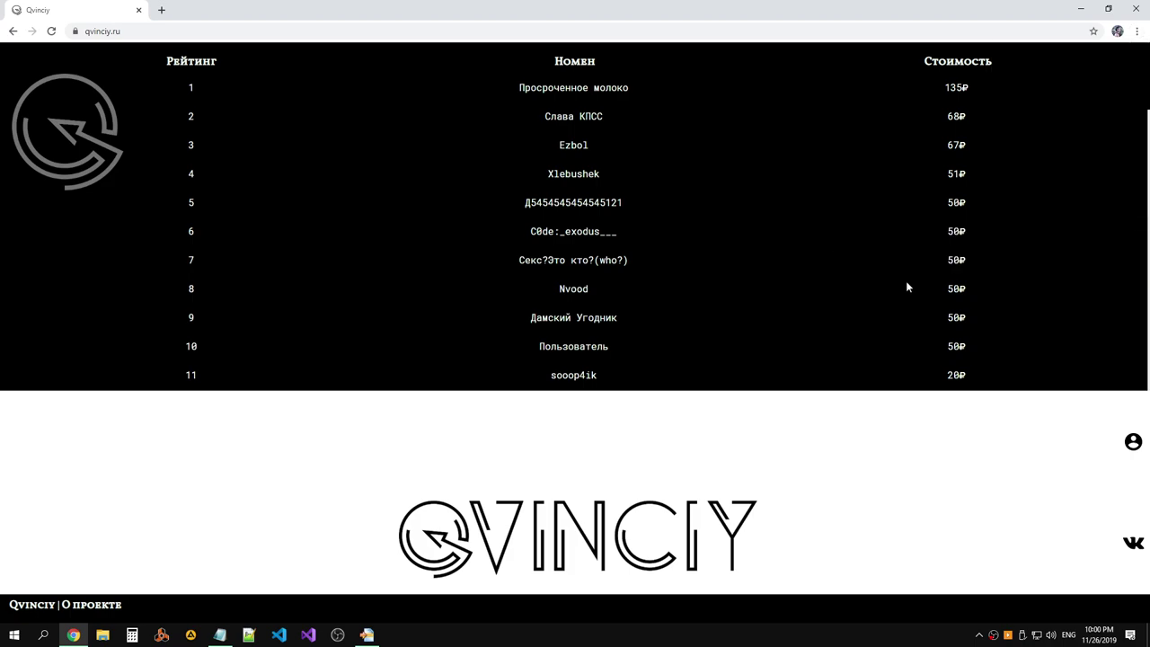
{"action": "scroll", "coordinate": [302, 377], "scroll_direction": "down", "scroll_amount": 1}
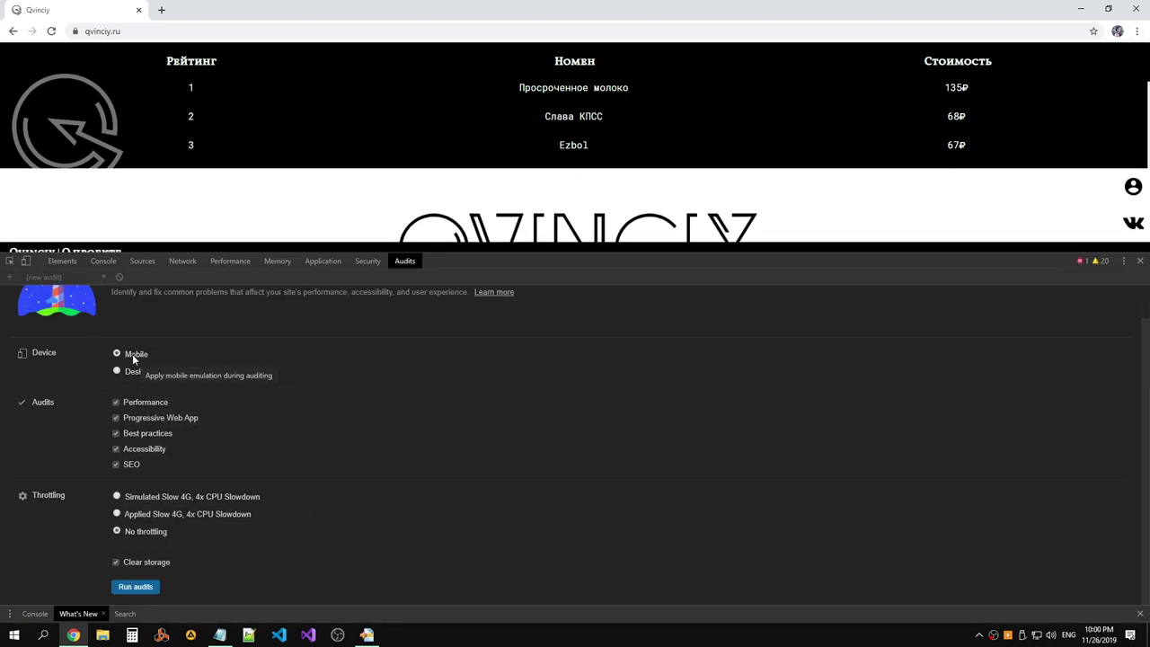
Switch the audit's emulated device from Mobile to Desktop.
{"action": "left_click", "coordinate": [116, 373]}
{"action": "scroll", "coordinate": [369, 431], "scroll_direction": "up", "scroll_amount": 1}
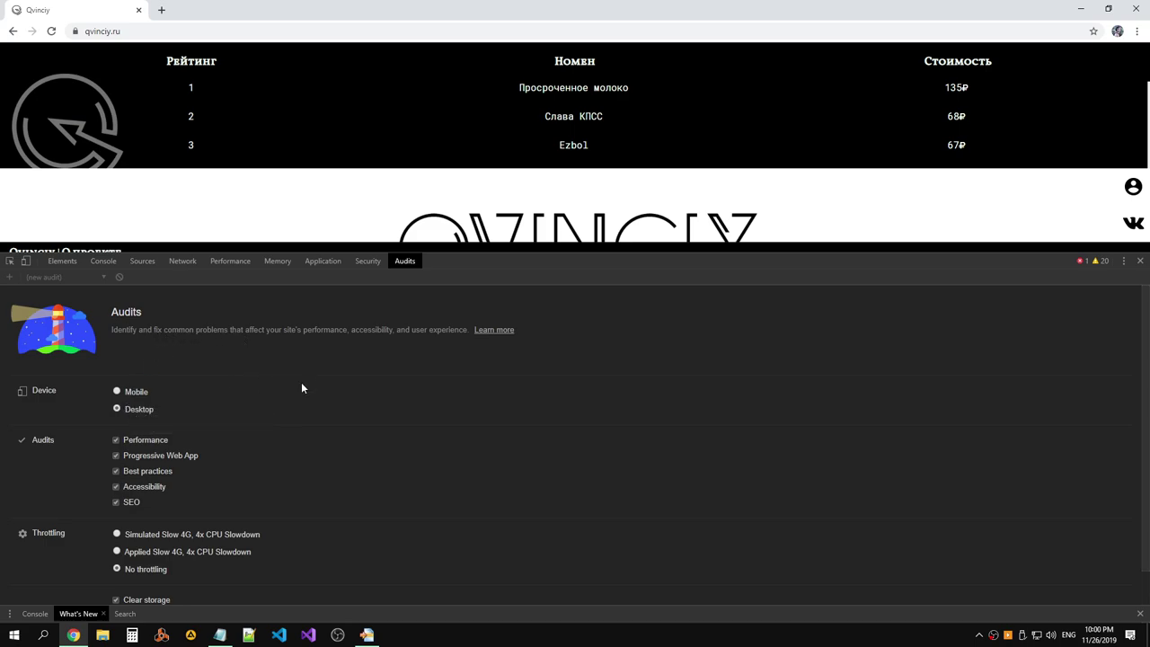
{"action": "scroll", "coordinate": [301, 388], "scroll_direction": "down", "scroll_amount": 1}
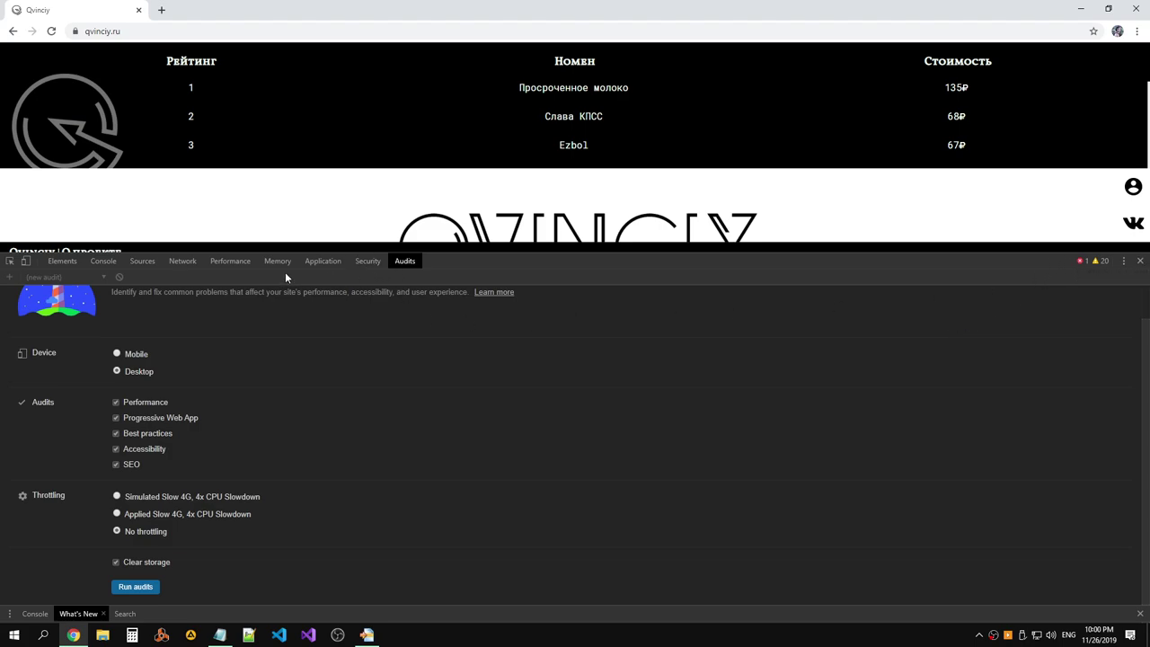
Glance at Security and Application, then check that Network throttling is Online.
{"action": "left_click", "coordinate": [370, 263]}
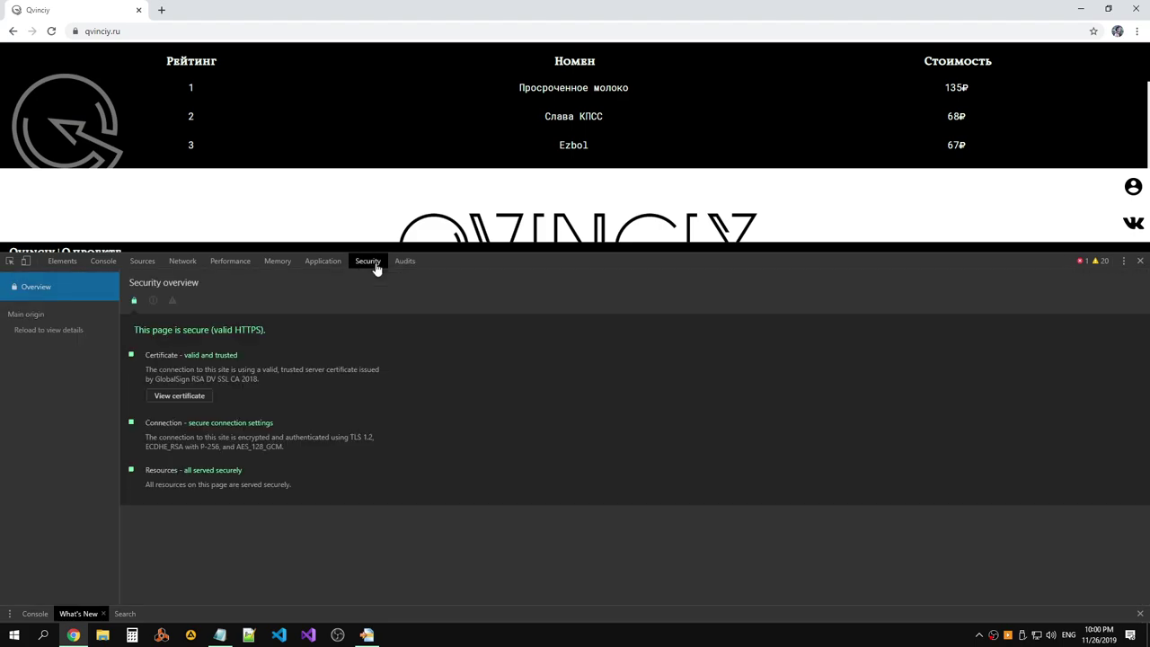
{"action": "left_click", "coordinate": [334, 264]}
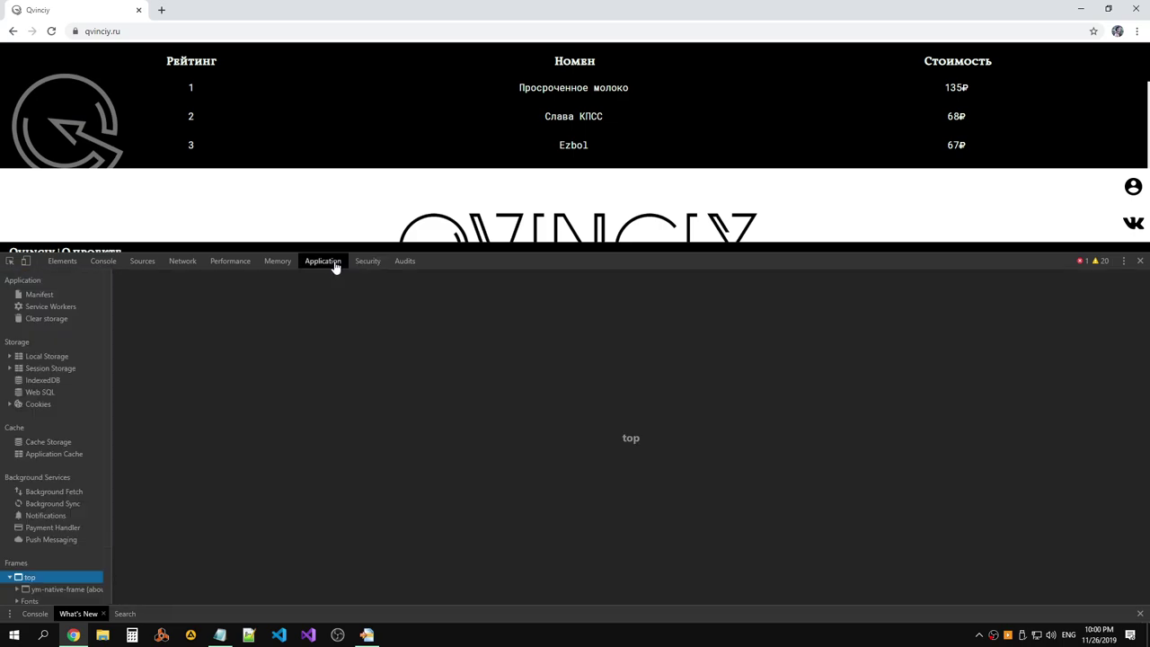
{"action": "left_click", "coordinate": [180, 262]}
{"action": "left_click", "coordinate": [242, 277]}
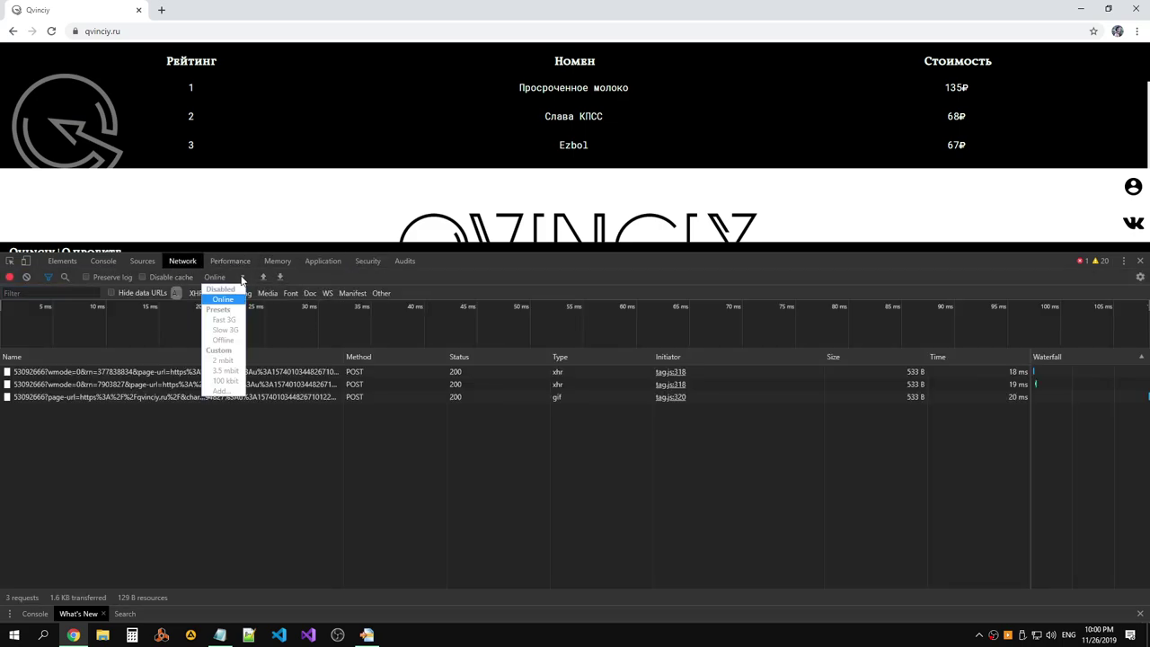
{"action": "left_click", "coordinate": [241, 276]}
{"action": "left_click", "coordinate": [242, 276]}
{"action": "left_click", "coordinate": [228, 280]}
Review the throttling presets, keep Online, and go back to the Audits settings.
{"action": "left_click", "coordinate": [239, 277]}
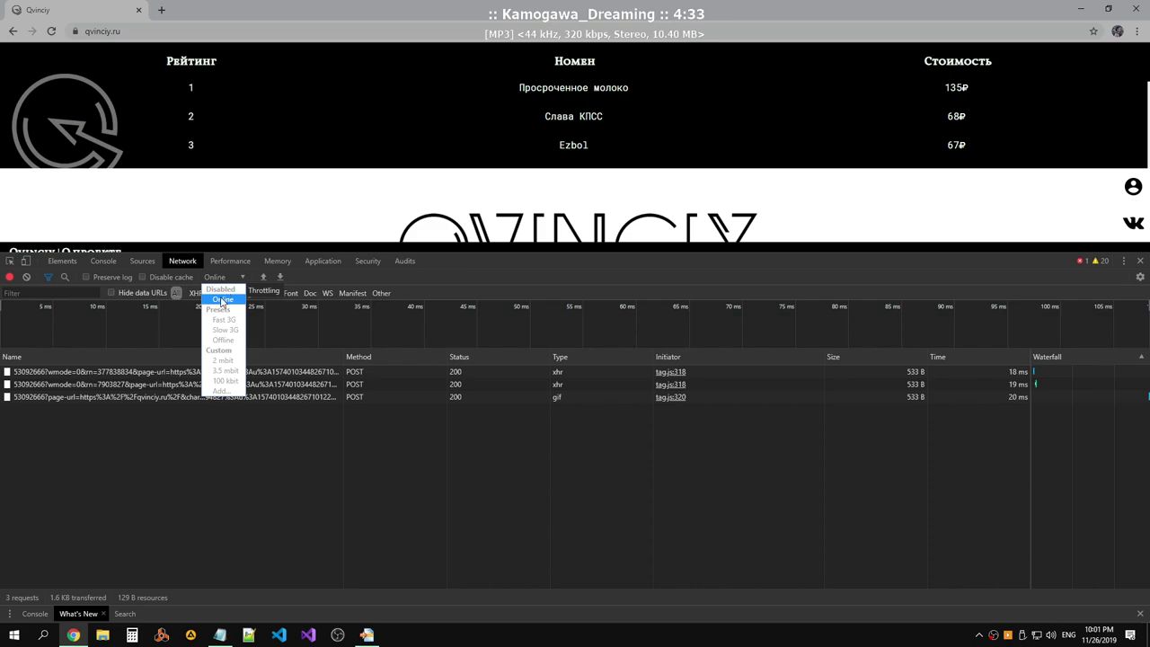
{"action": "left_click", "coordinate": [223, 297]}
{"action": "left_click", "coordinate": [220, 276]}
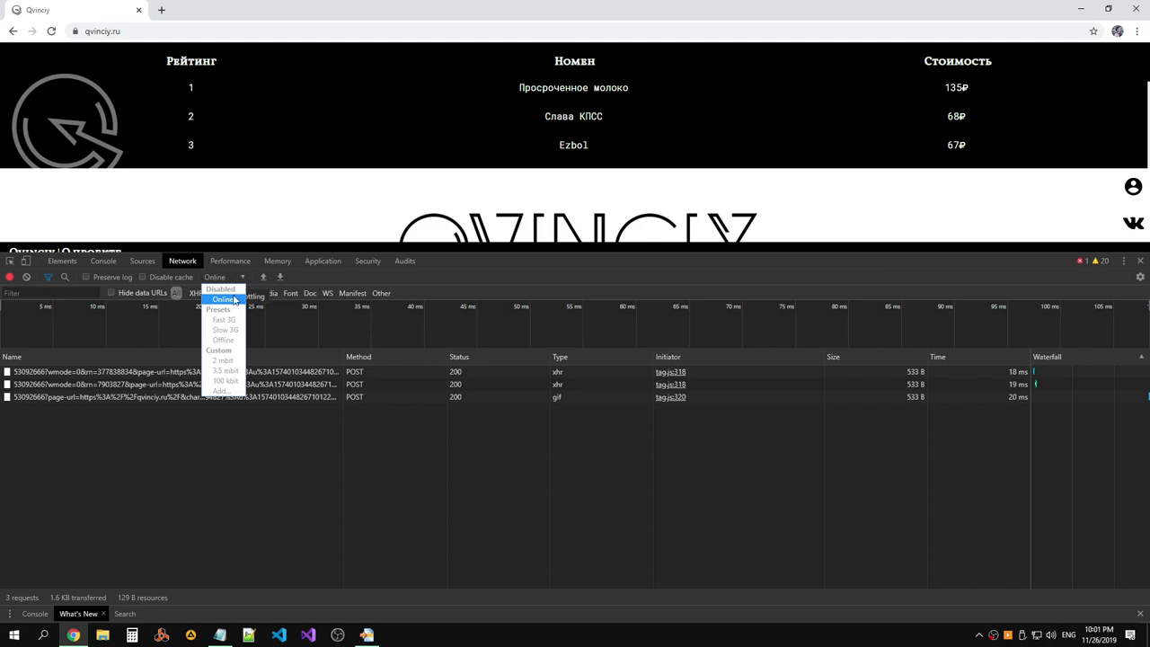
{"action": "left_click", "coordinate": [232, 297]}
{"action": "left_click", "coordinate": [239, 277]}
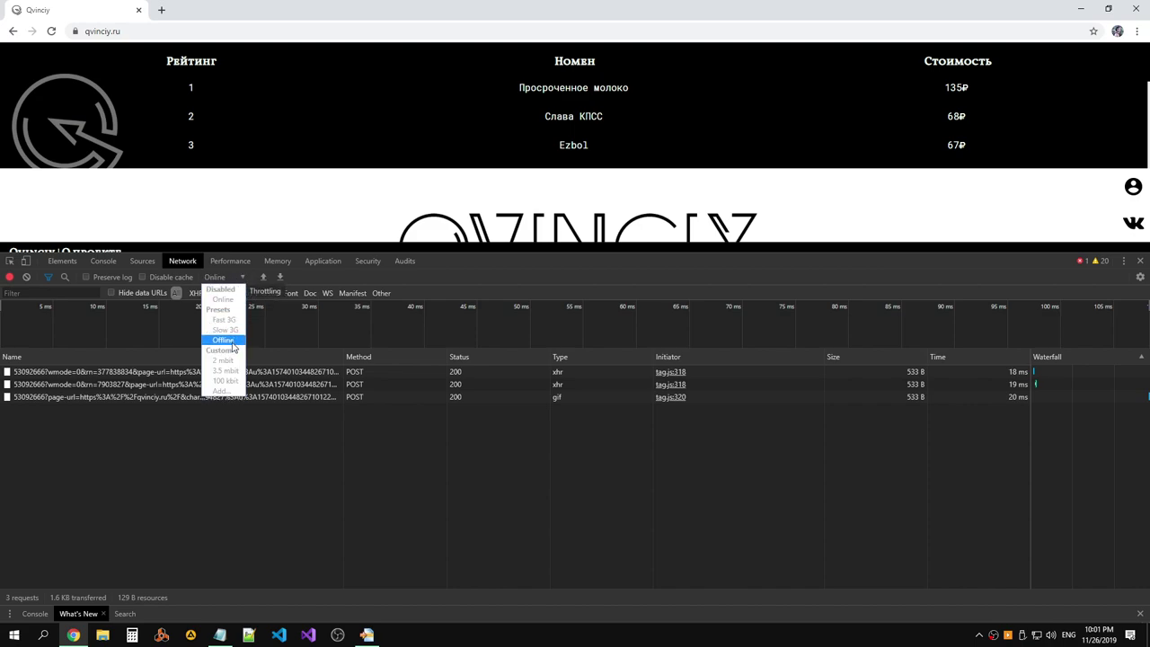
{"action": "left_click", "coordinate": [225, 297]}
{"action": "left_click", "coordinate": [404, 261]}
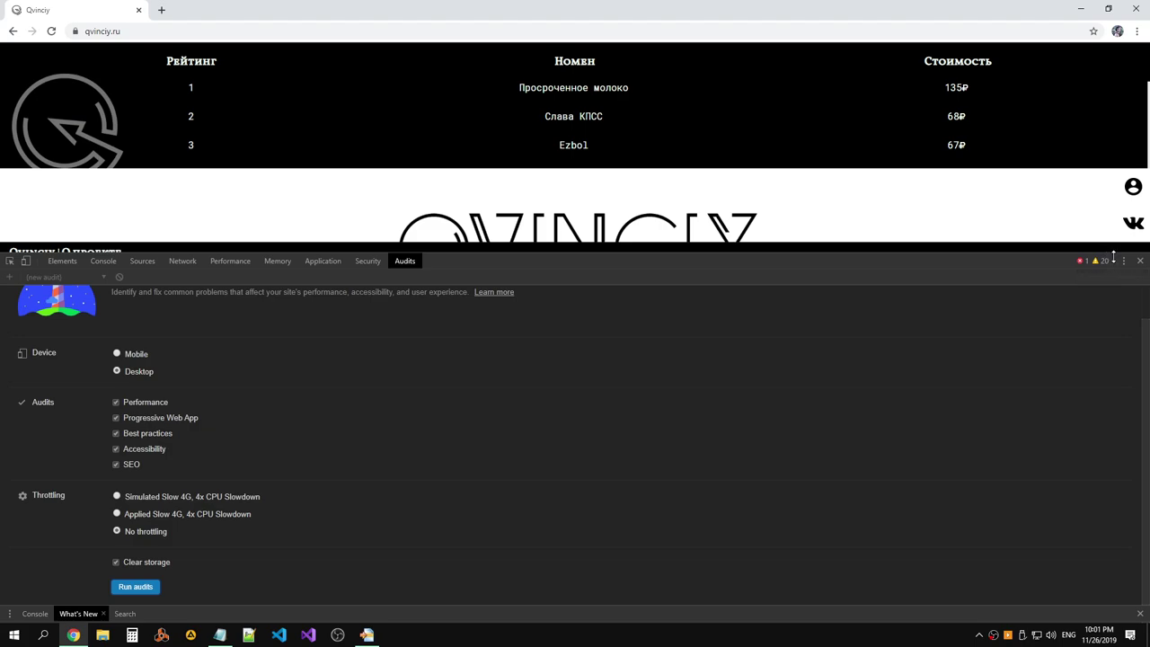
Tour the Security, Application, Memory, Performance and Network panels, ending on Sources with tag.js.
{"action": "left_click", "coordinate": [368, 263]}
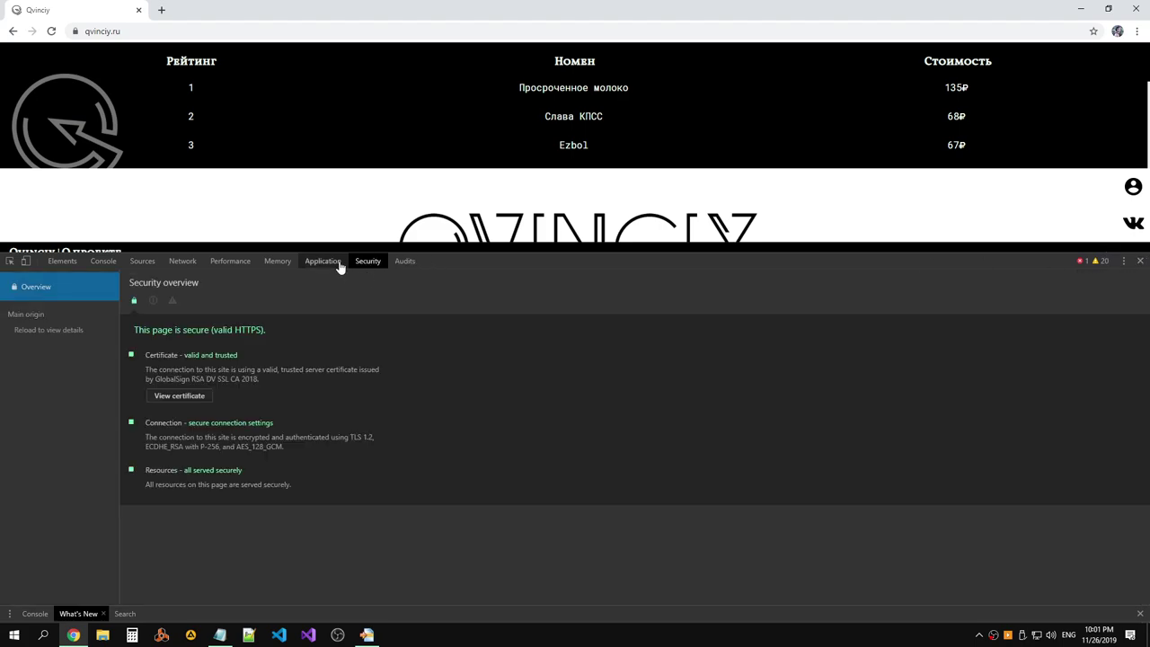
{"action": "left_click", "coordinate": [339, 266]}
{"action": "scroll", "coordinate": [73, 438], "scroll_direction": "down", "scroll_amount": 2}
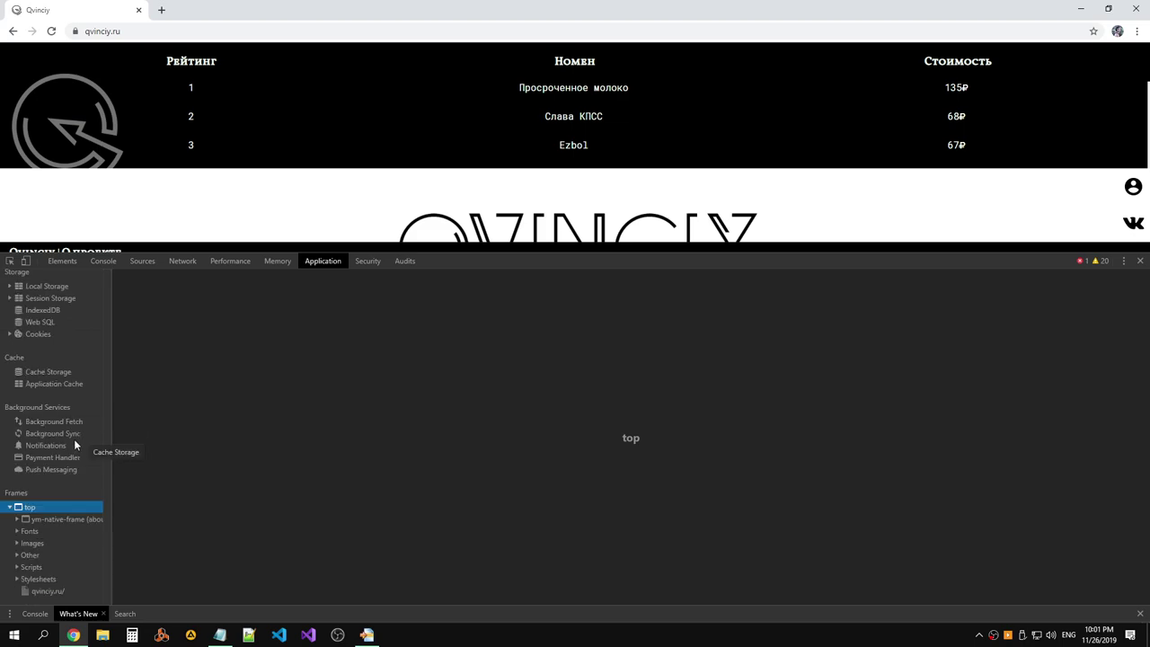
{"action": "scroll", "coordinate": [56, 440], "scroll_direction": "up", "scroll_amount": 2}
{"action": "left_click", "coordinate": [269, 262]}
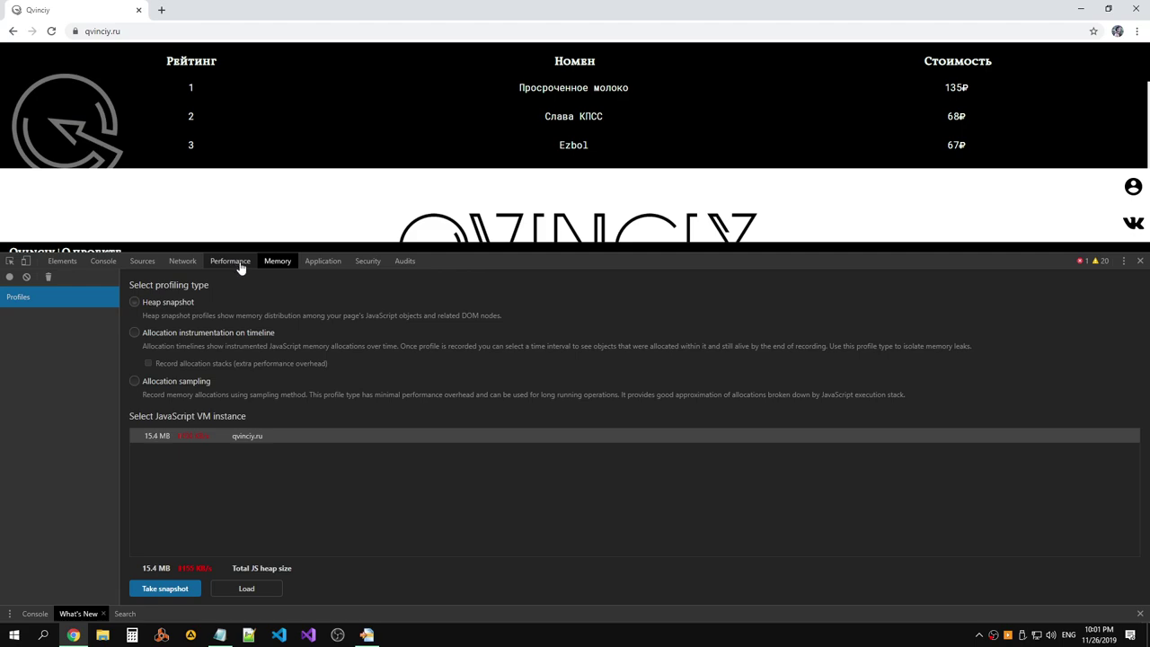
{"action": "left_click", "coordinate": [241, 268]}
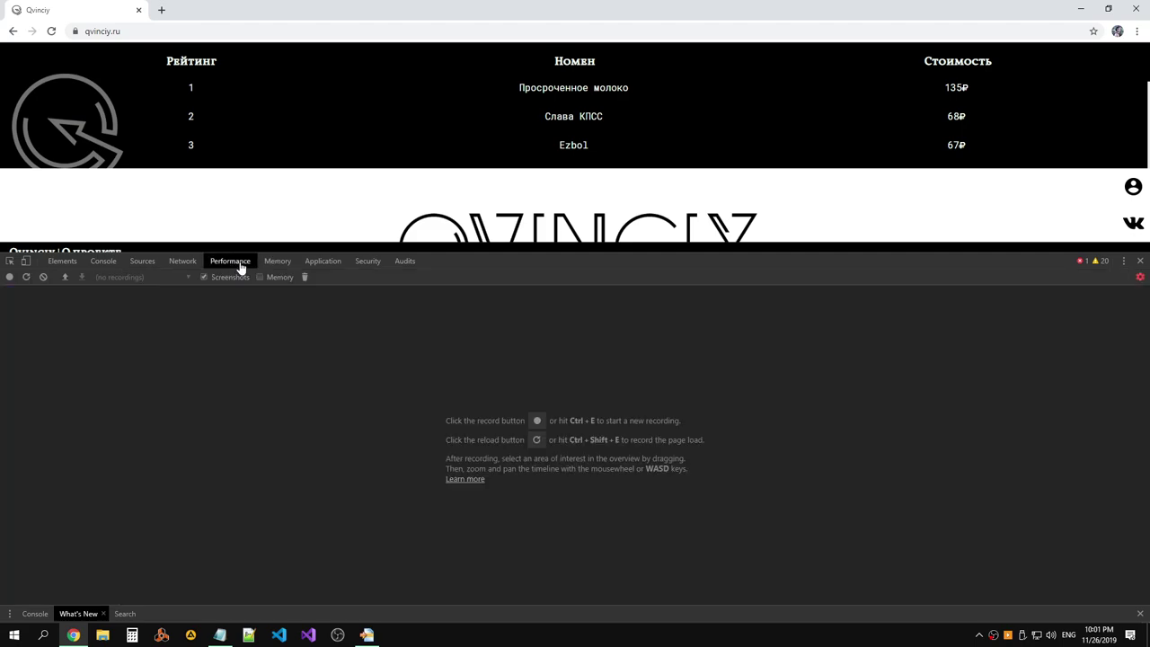
{"action": "left_click", "coordinate": [182, 262]}
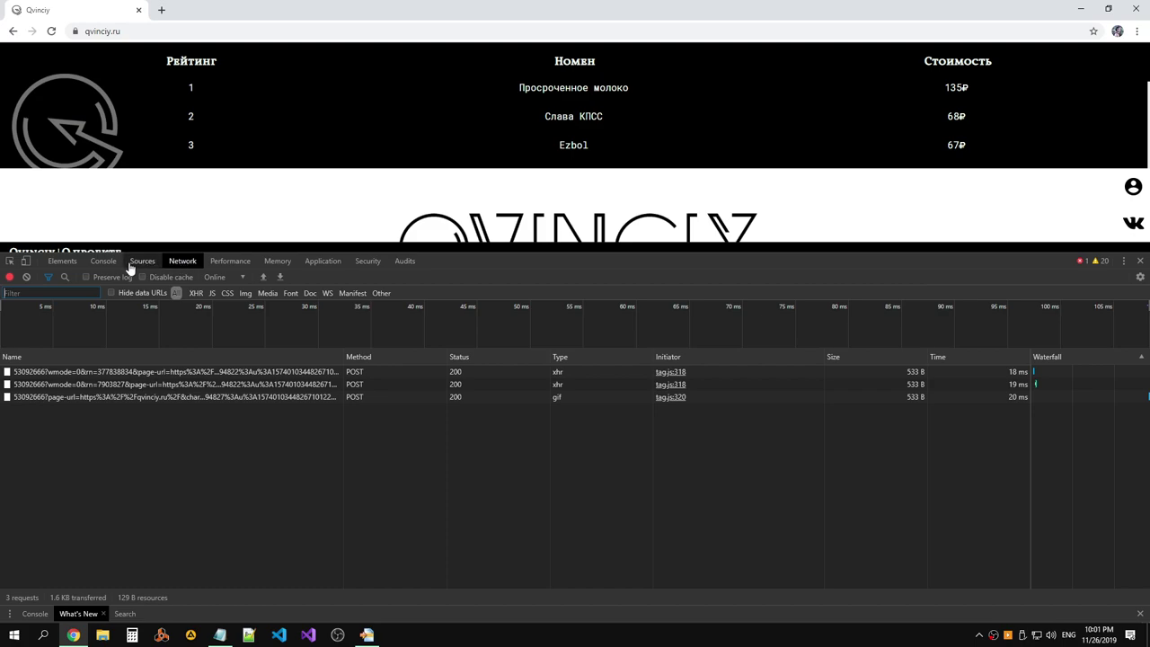
{"action": "left_click", "coordinate": [141, 263]}
{"action": "left_click", "coordinate": [102, 261]}
{"action": "left_click", "coordinate": [135, 262]}
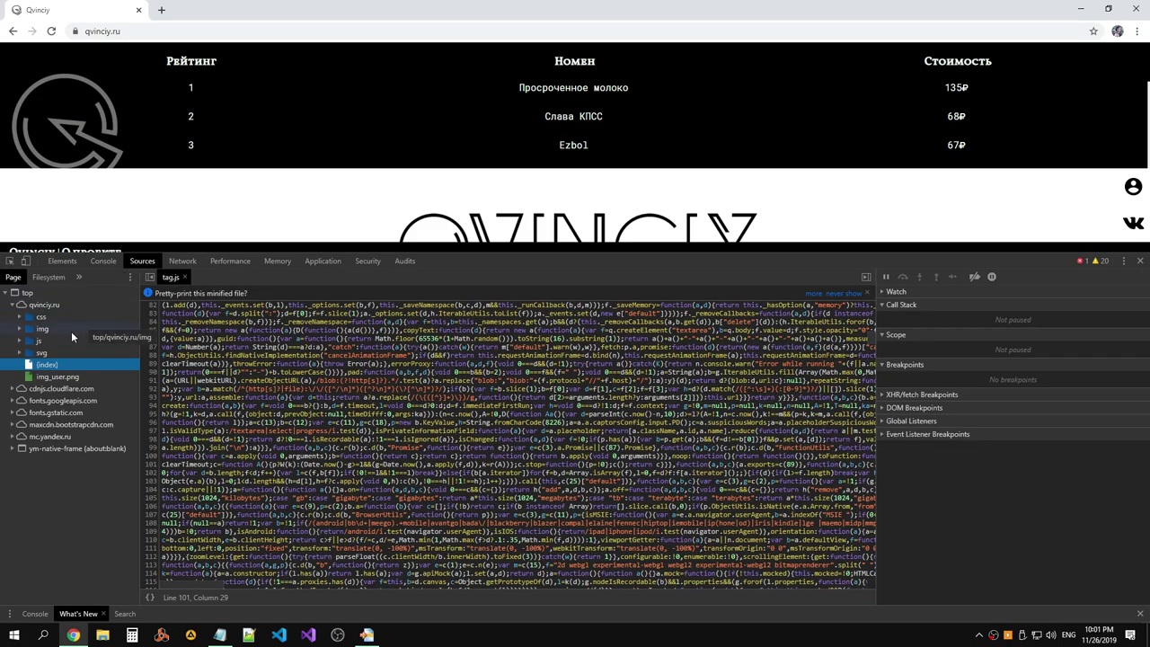
Expand the js folder, inspect script_index_php.js's options, and show the Overrides pane.
{"action": "left_click", "coordinate": [22, 343]}
{"action": "right_click", "coordinate": [49, 353]}
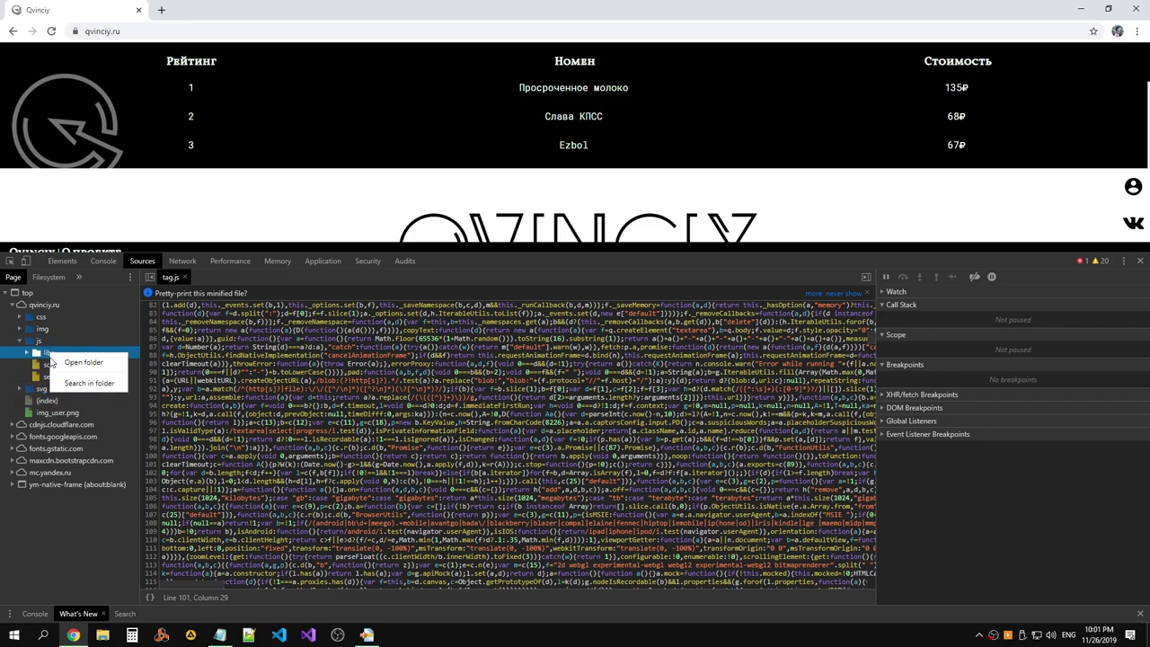
{"action": "right_click", "coordinate": [53, 365]}
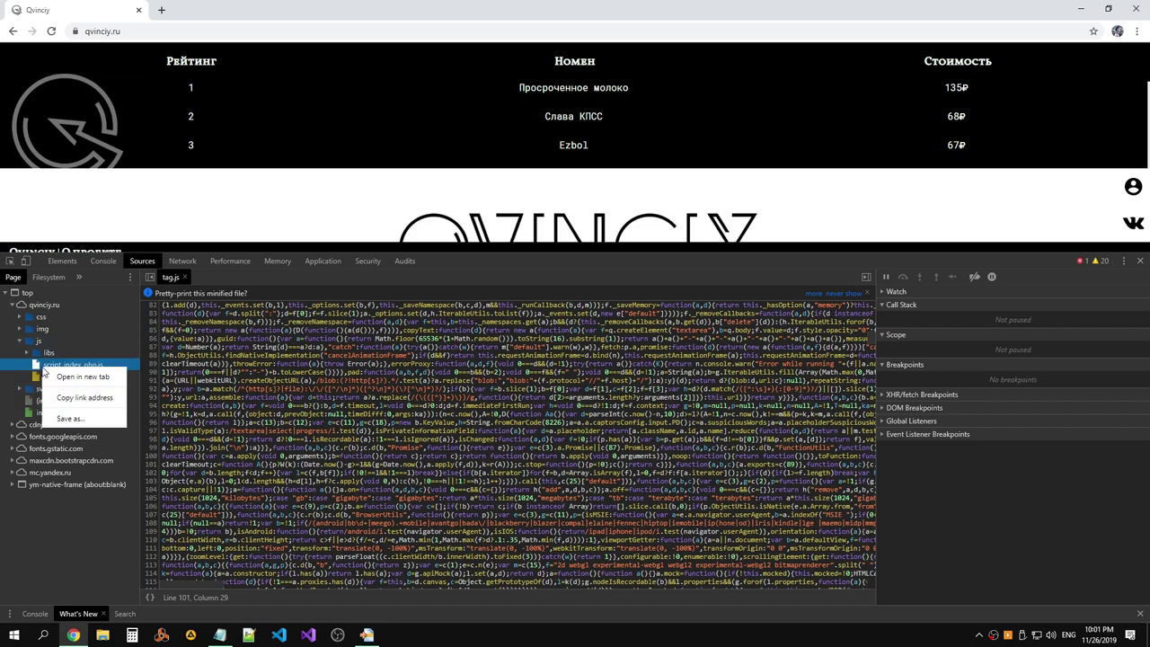
{"action": "left_click", "coordinate": [196, 277]}
{"action": "left_click", "coordinate": [81, 276]}
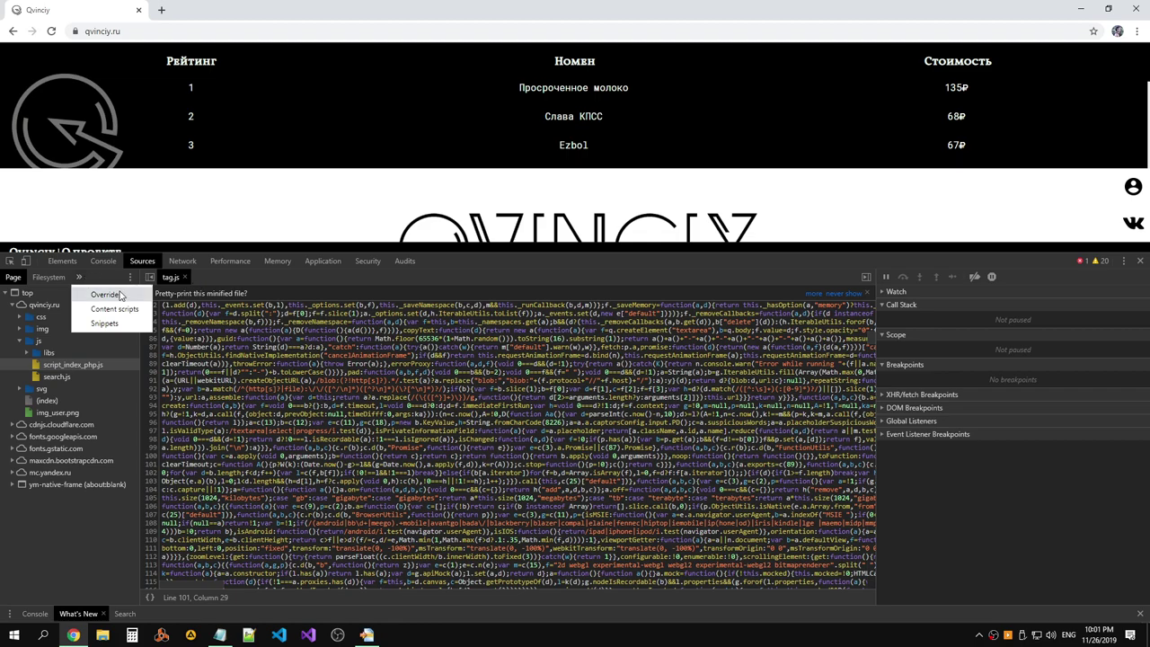
{"action": "left_click", "coordinate": [117, 293]}
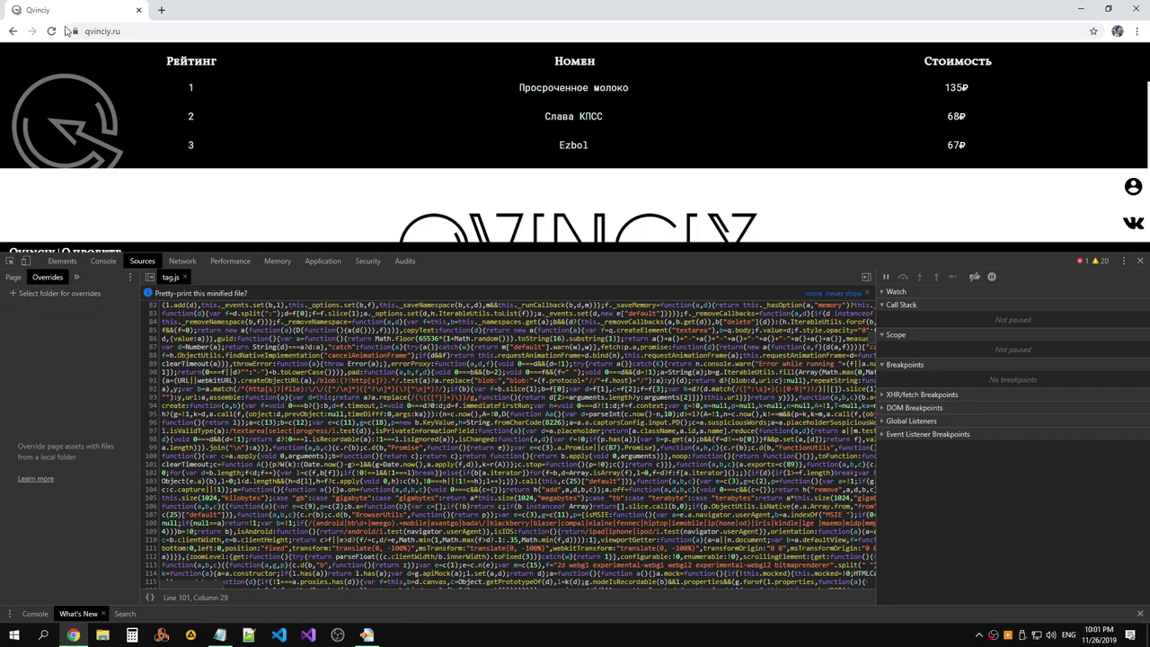
In a new tab, search Google for "chrome disable scripts on page".
{"action": "left_click", "coordinate": [163, 9]}
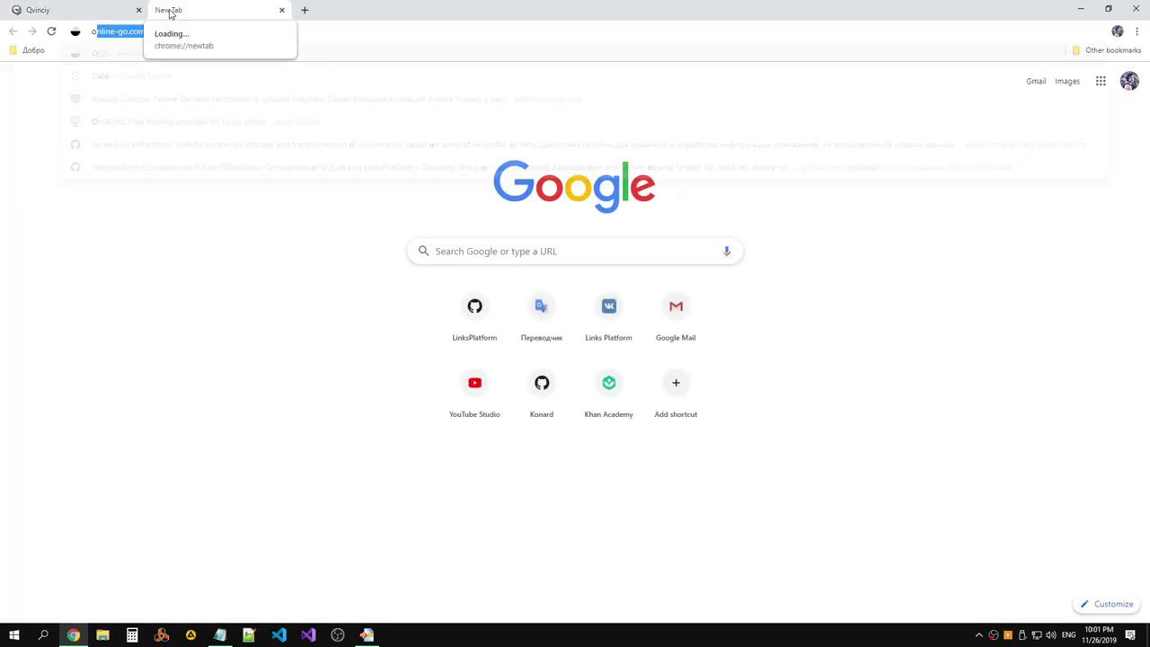
{"action": "type", "text": "chrome "}
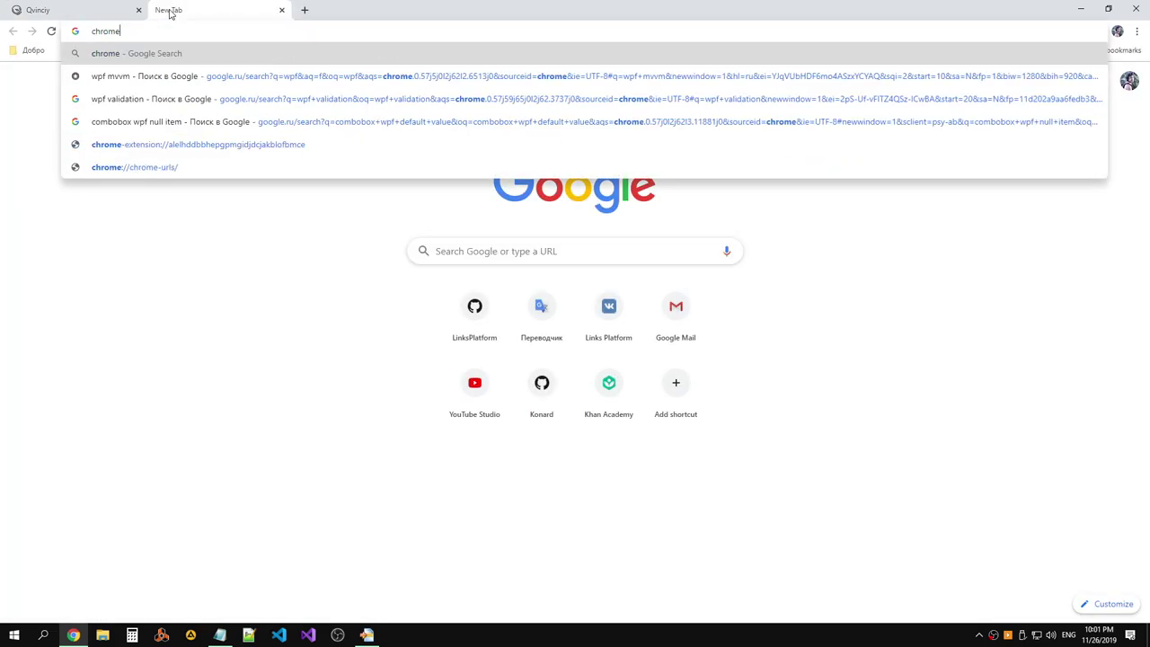
{"action": "type", "text": "di"}
{"action": "key", "text": "Down"}
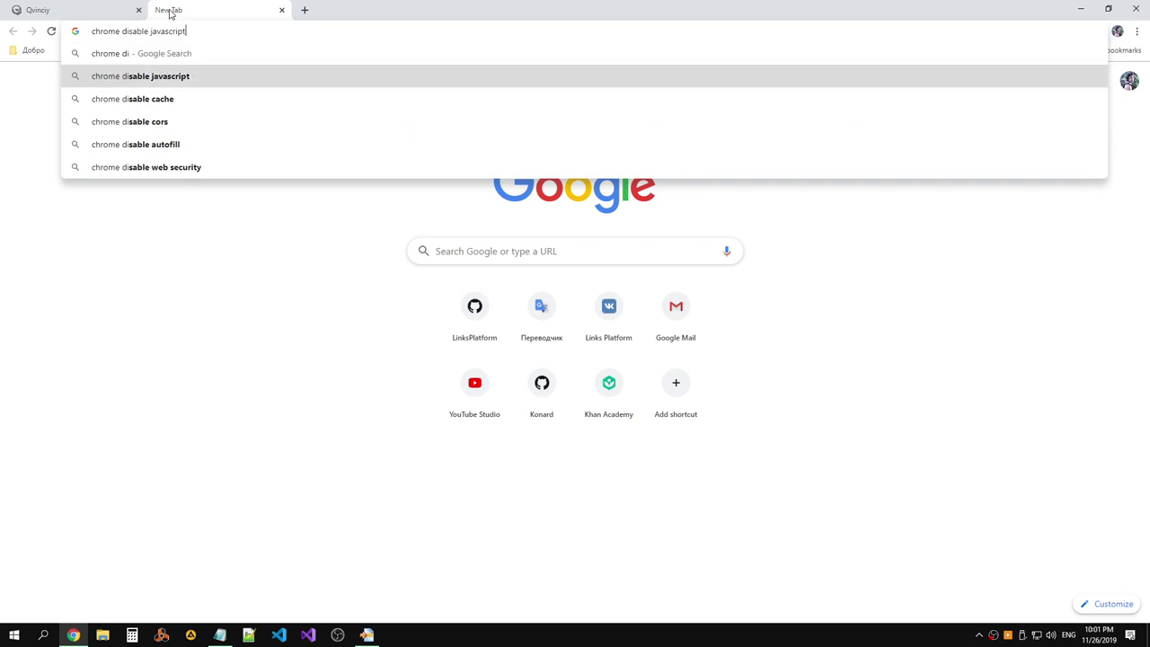
{"action": "key", "text": "BackSpace"}
{"action": "key", "text": "BackSpace"}
{"action": "key", "text": "BackSpace"}
{"action": "key", "text": "BackSpace"}
{"action": "key", "text": "BackSpace"}
{"action": "key", "text": "BackSpace"}
{"action": "key", "text": "BackSpace"}
{"action": "key", "text": "BackSpace"}
{"action": "key", "text": "BackSpace"}
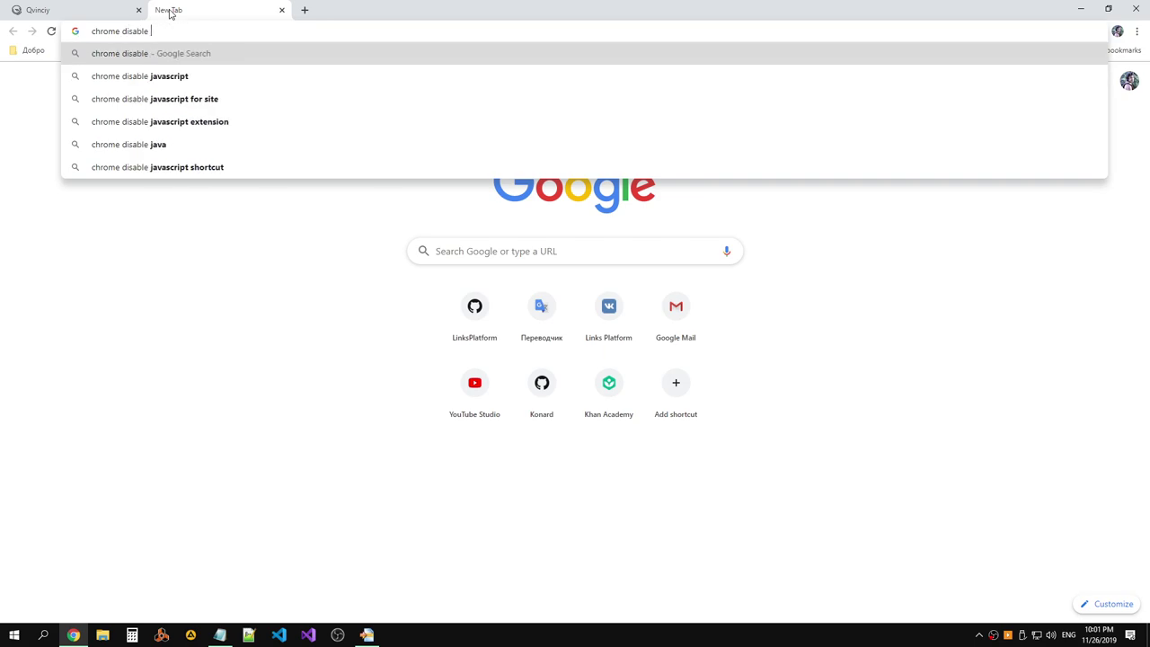
{"action": "type", "text": "scri"}
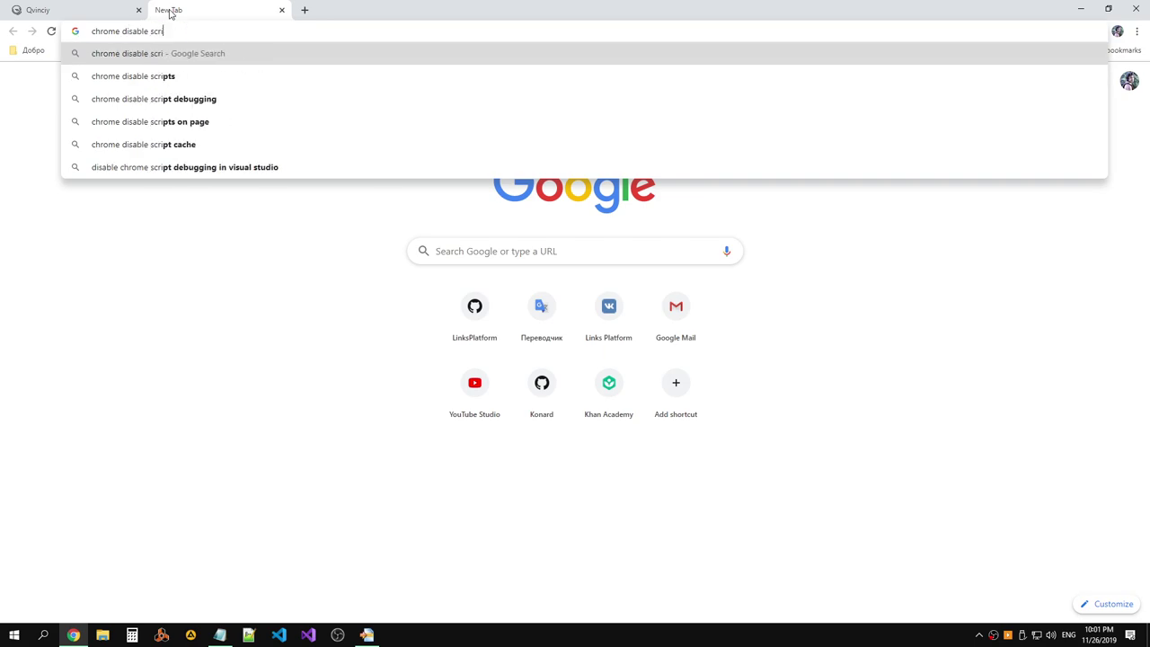
{"action": "key", "text": "Down"}
{"action": "key", "text": "Down"}
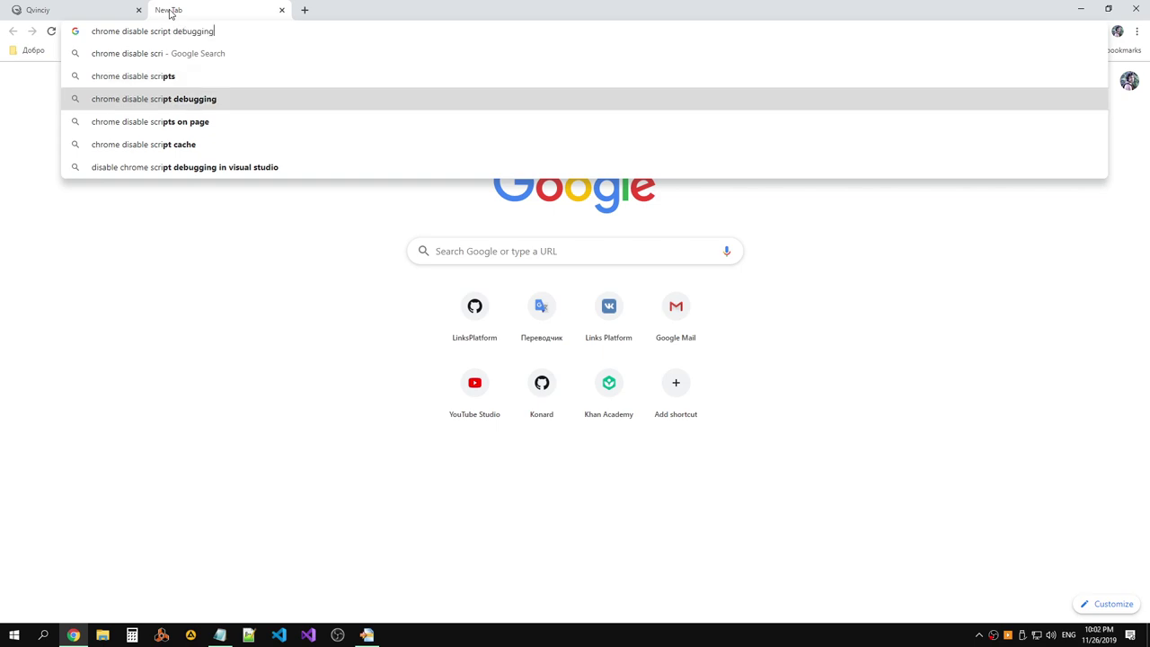
{"action": "key", "text": "Down"}
{"action": "key", "text": "Return"}
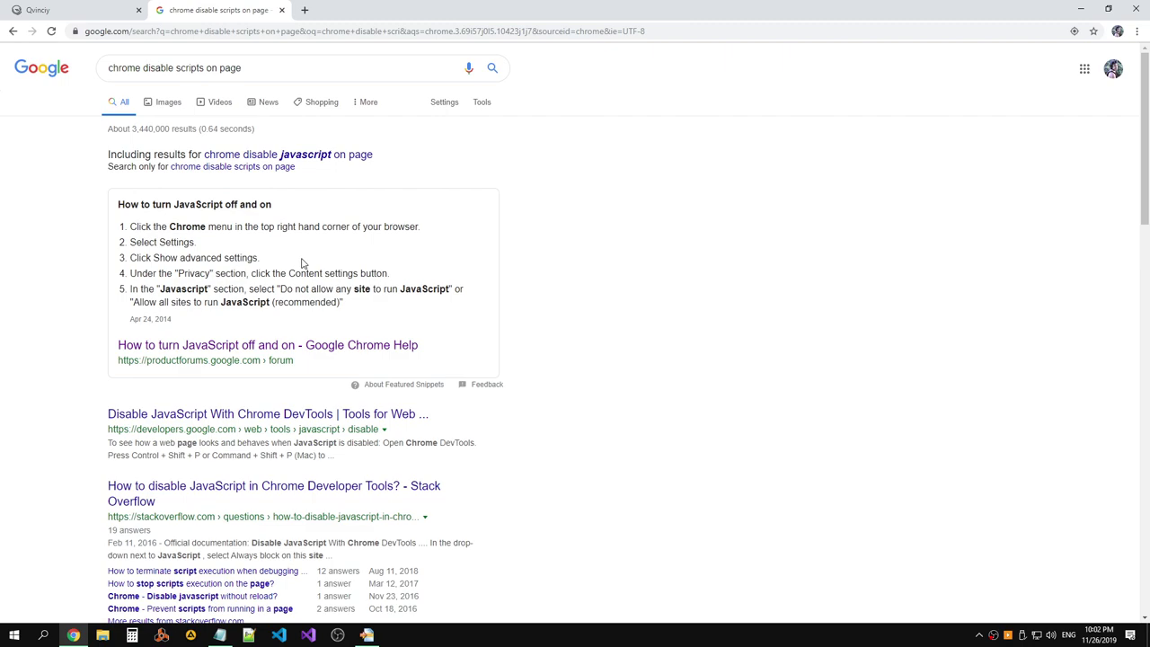
{"action": "scroll", "coordinate": [304, 259], "scroll_direction": "down", "scroll_amount": 3}
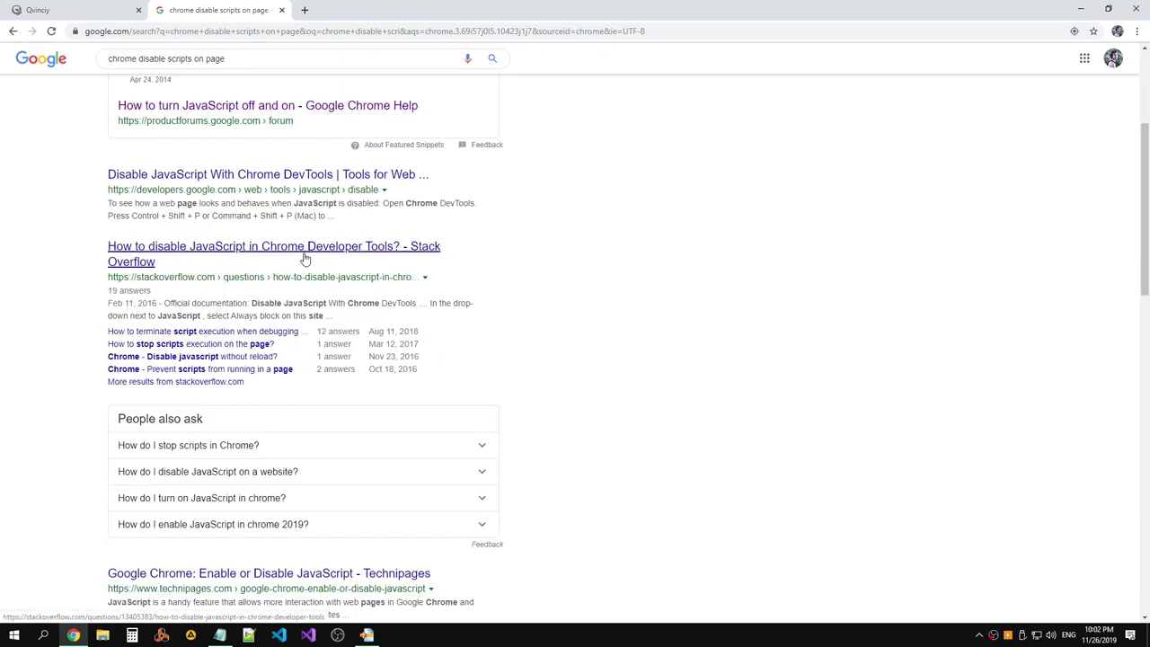
{"action": "scroll", "coordinate": [304, 259], "scroll_direction": "up", "scroll_amount": 3}
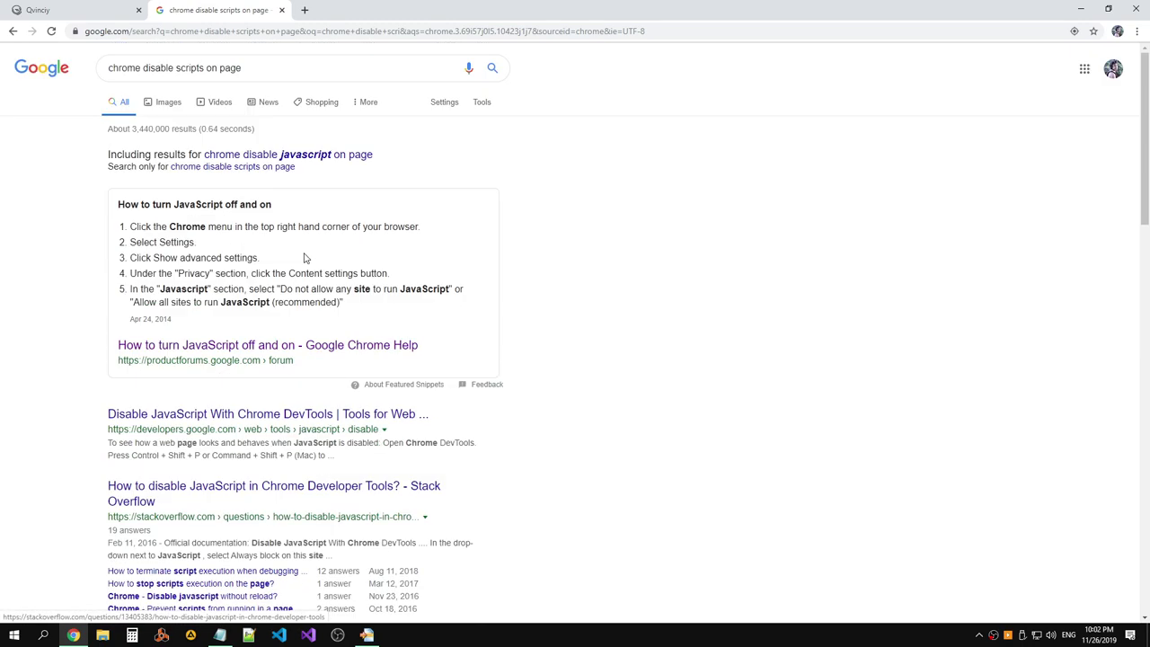
Refine the search to "chrome disable script file on page" and open the first result in a new tab.
{"action": "left_click", "coordinate": [174, 69]}
{"action": "key", "text": "BackSpace"}
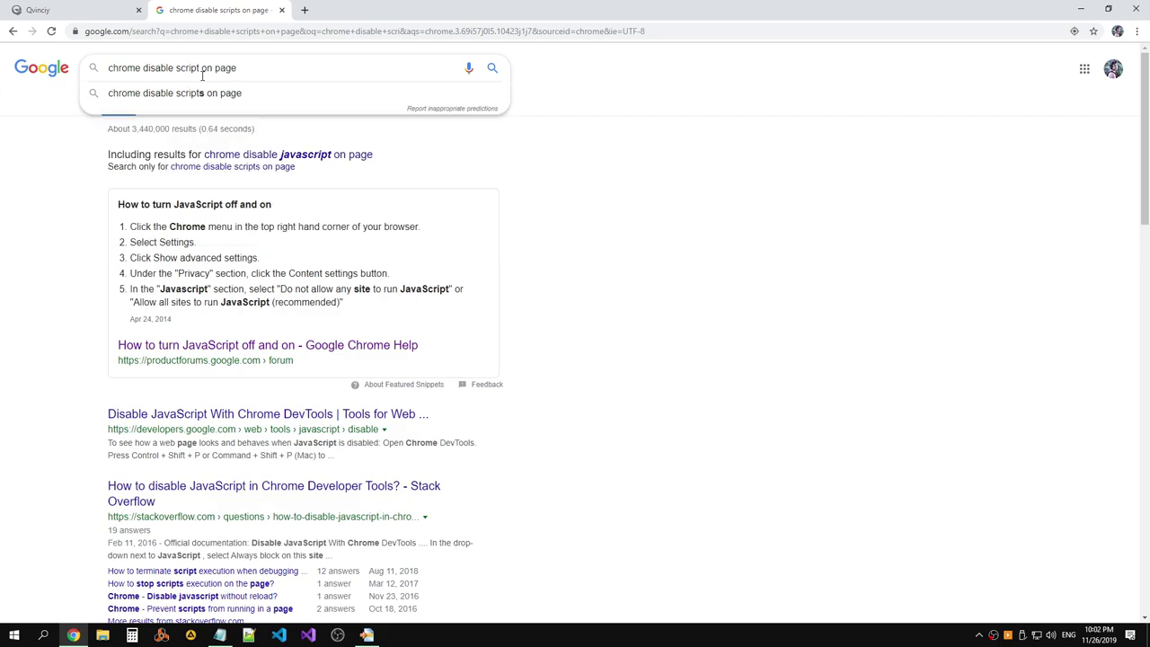
{"action": "type", "text": "file"}
{"action": "key", "text": "Return"}
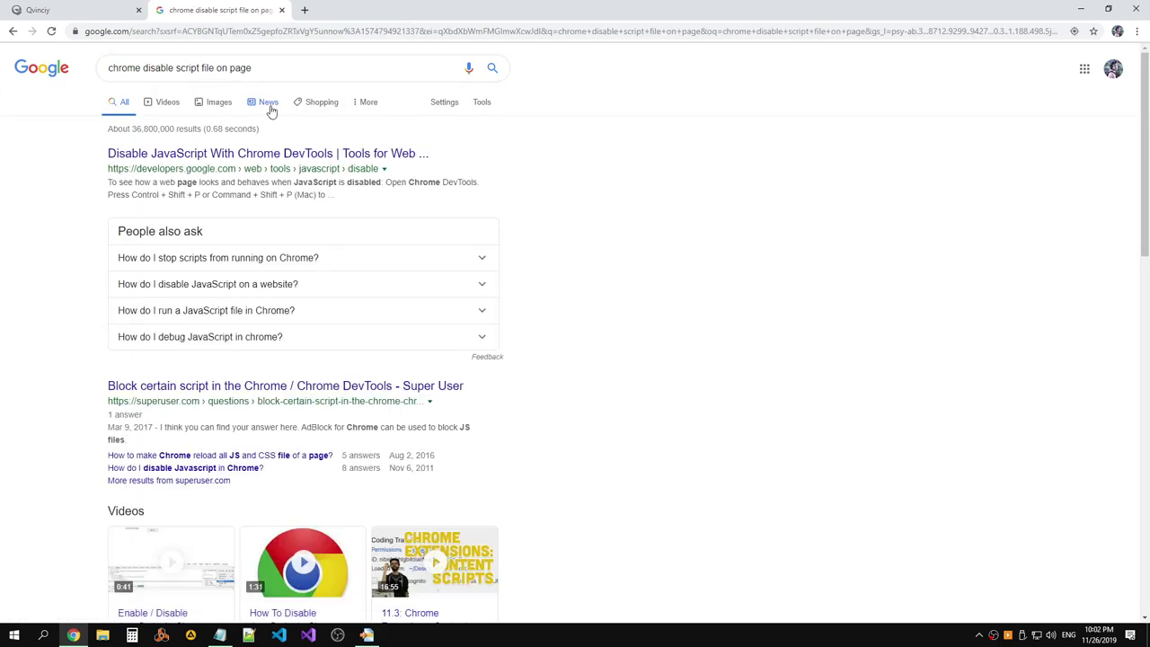
{"action": "scroll", "coordinate": [360, 151], "scroll_direction": "down", "scroll_amount": 3}
{"action": "scroll", "coordinate": [300, 119], "scroll_direction": "up", "scroll_amount": 3}
{"action": "right_click", "coordinate": [267, 94]}
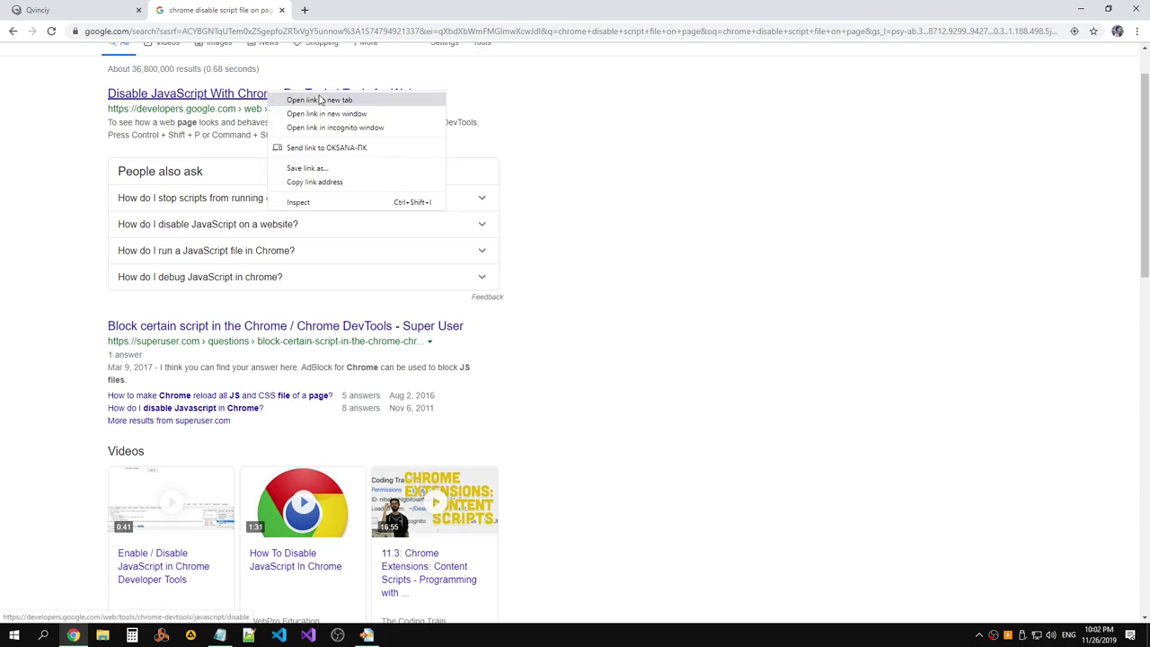
{"action": "left_click", "coordinate": [292, 98]}
{"action": "left_click", "coordinate": [360, 10]}
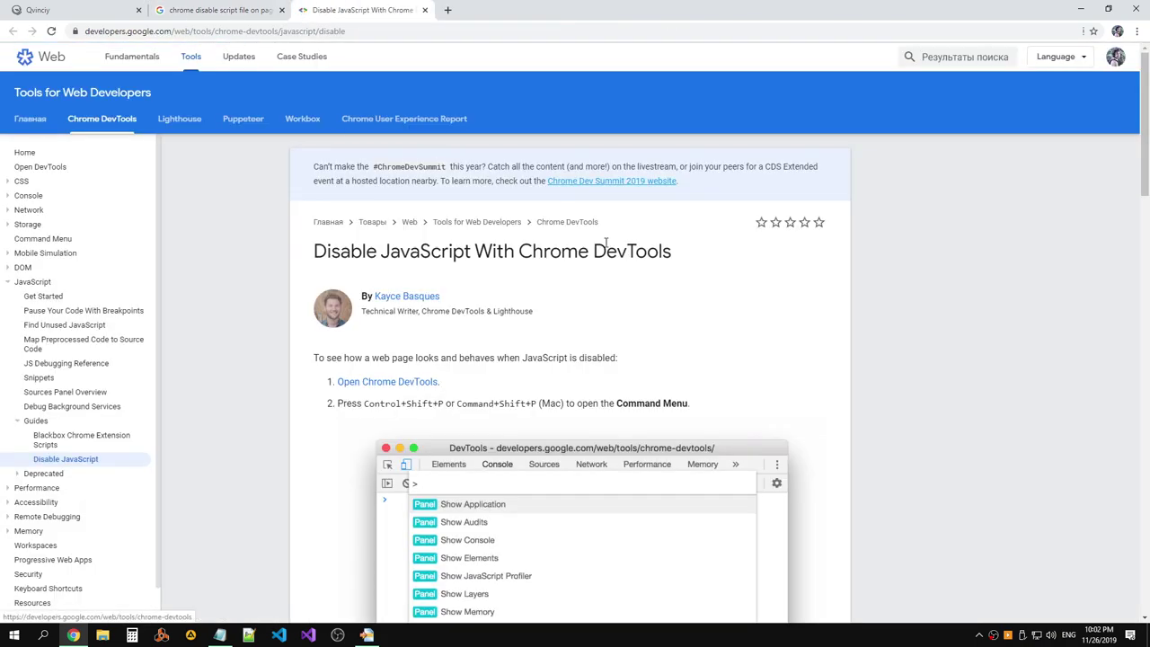
{"action": "scroll", "coordinate": [604, 230], "scroll_direction": "down", "scroll_amount": 3}
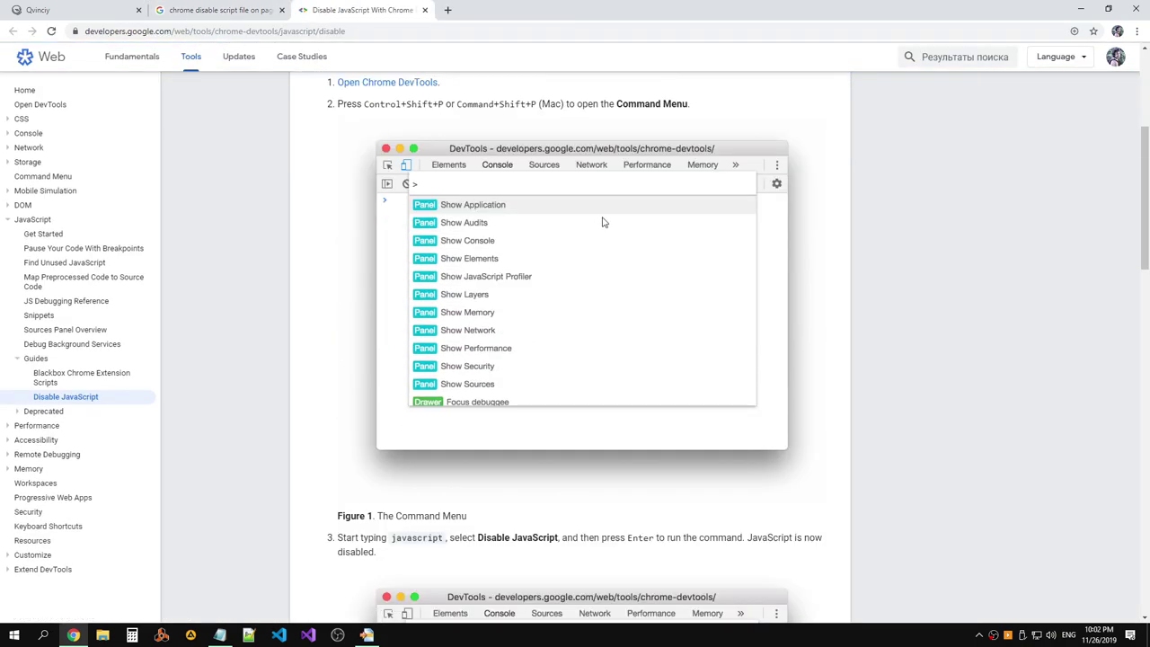
{"action": "scroll", "coordinate": [604, 222], "scroll_direction": "up", "scroll_amount": 1}
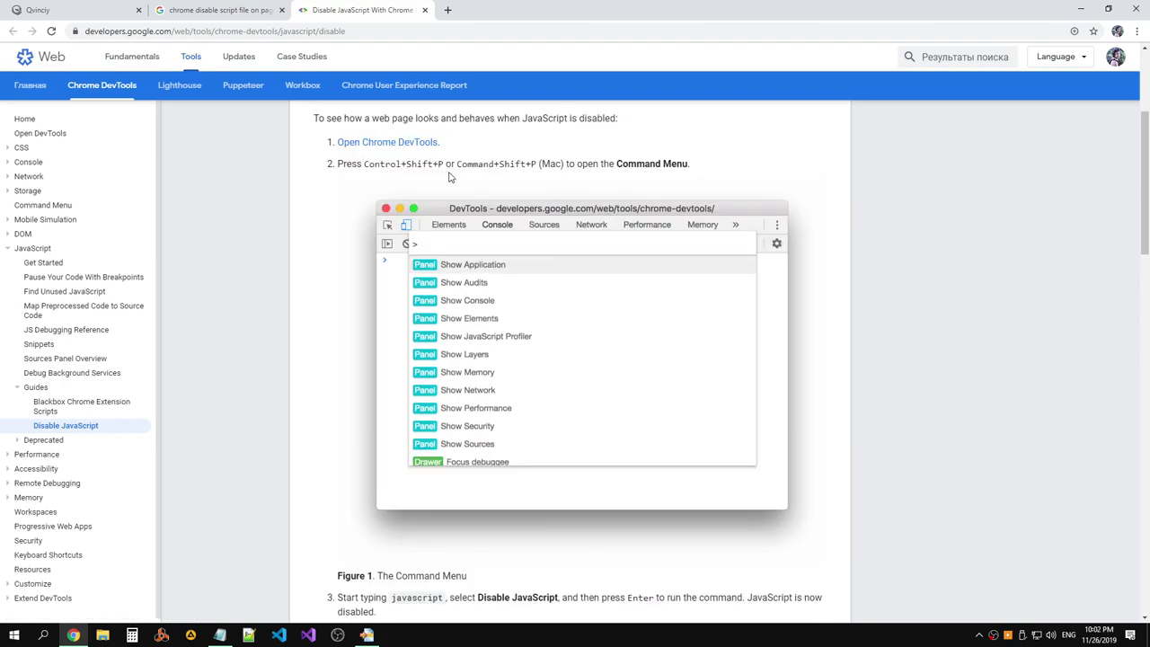
{"action": "key", "text": "alt+Tab"}
{"action": "key", "text": "alt+Tab"}
{"action": "key", "text": "alt+Tab"}
On the qvinciy.ru tab, disable JavaScript through the command menu.
{"action": "key", "text": "Escape"}
{"action": "left_click", "coordinate": [90, 12]}
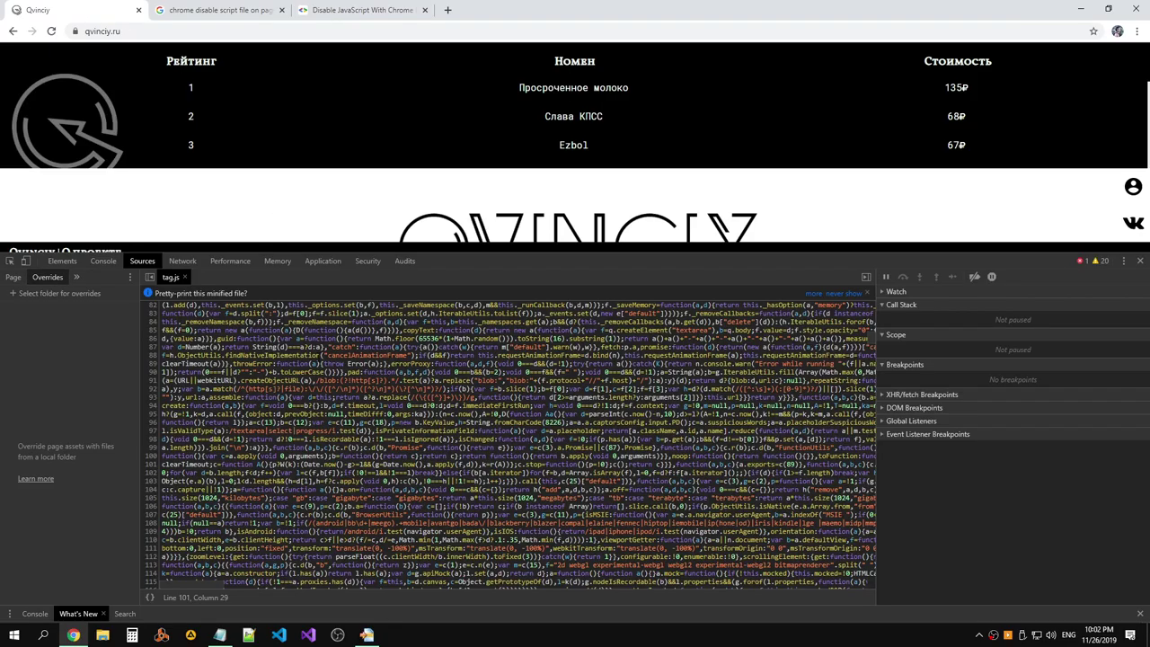
{"action": "left_click", "coordinate": [62, 261]}
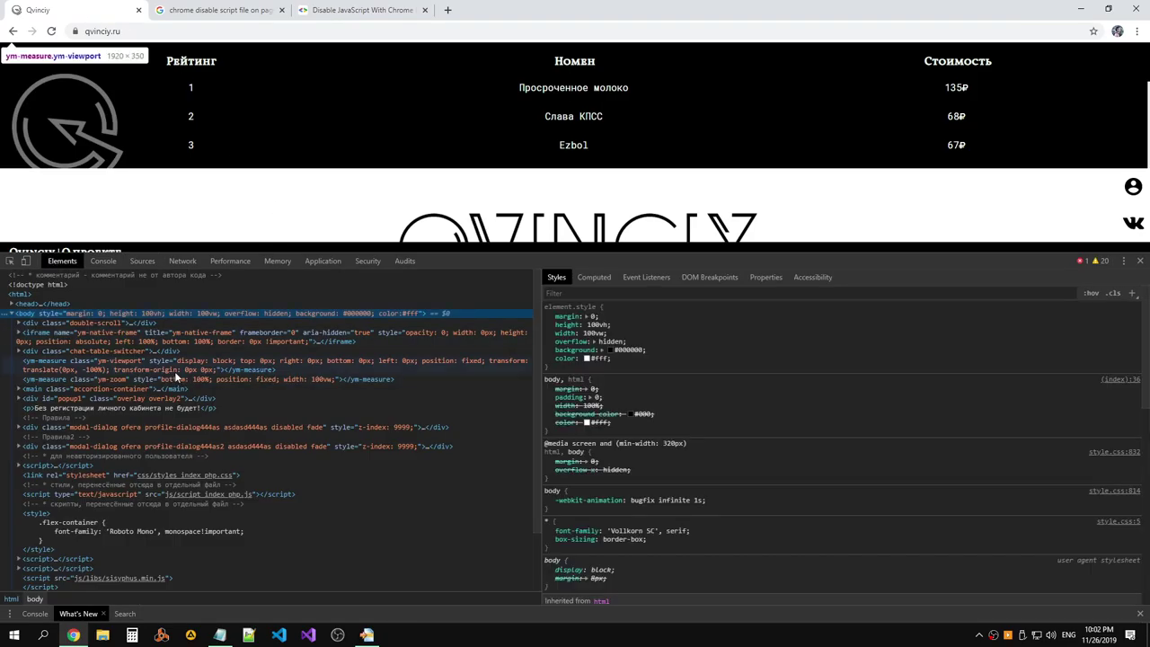
{"action": "key", "text": "ctrl+shift+p"}
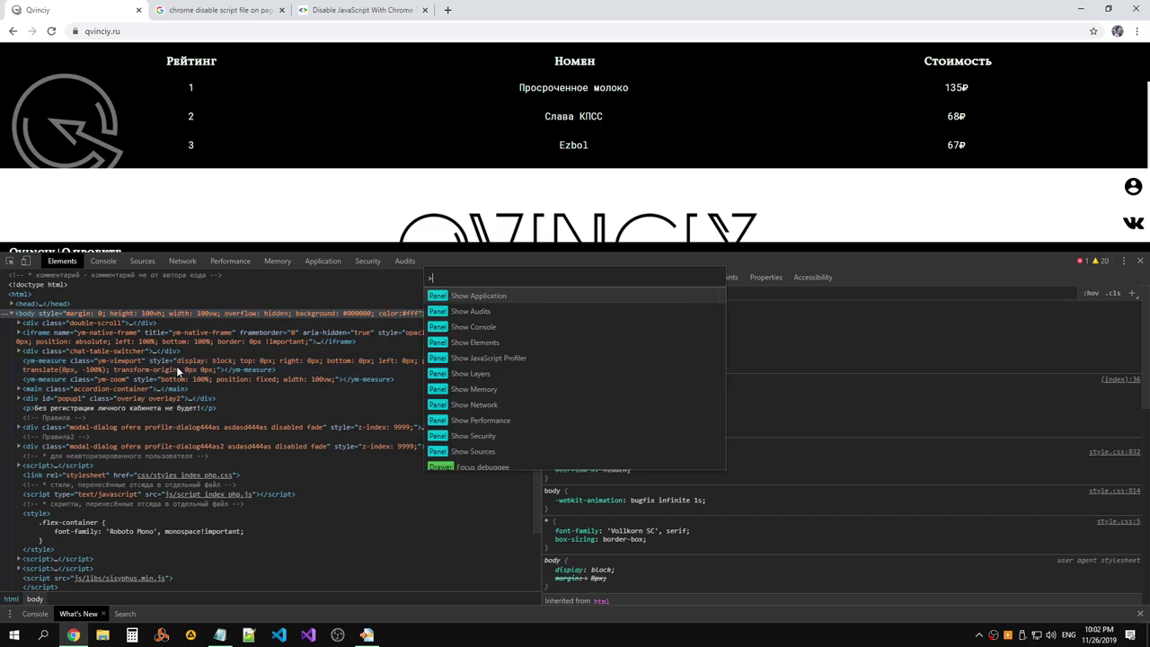
{"action": "type", "text": "Di"}
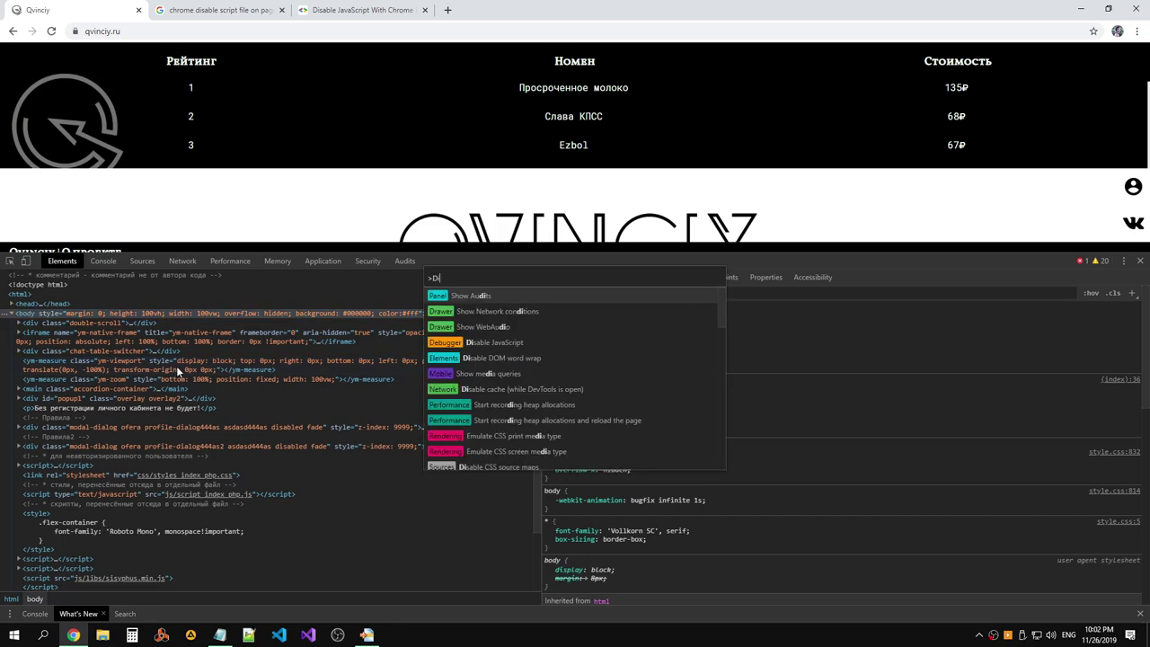
{"action": "type", "text": "sa"}
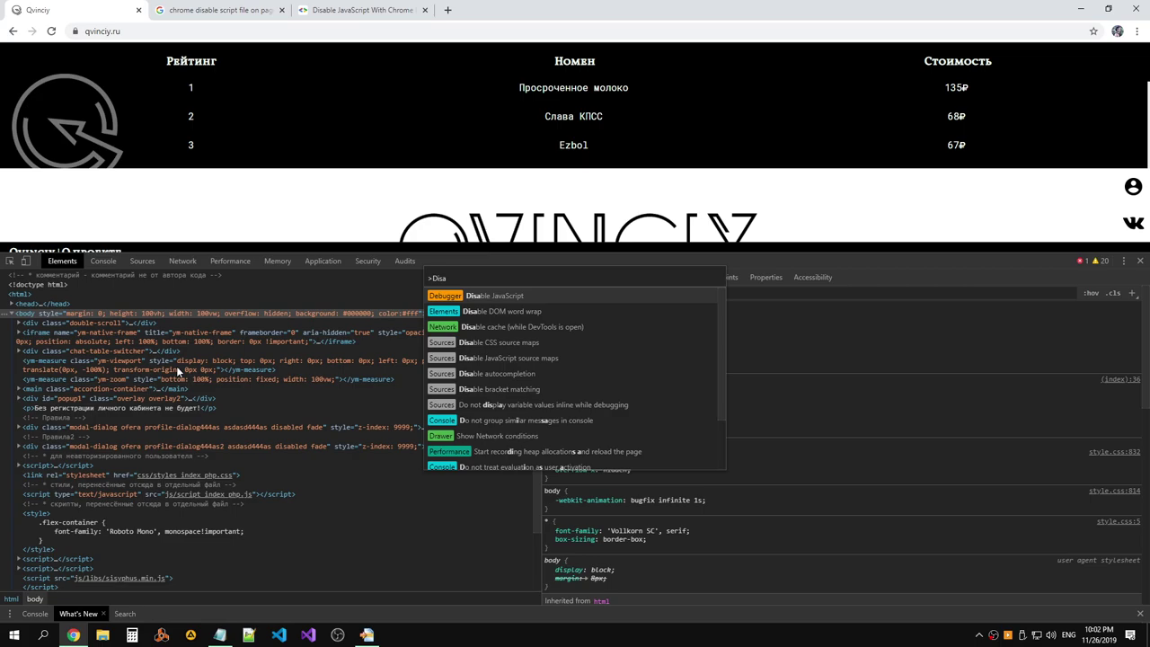
{"action": "left_click", "coordinate": [504, 294]}
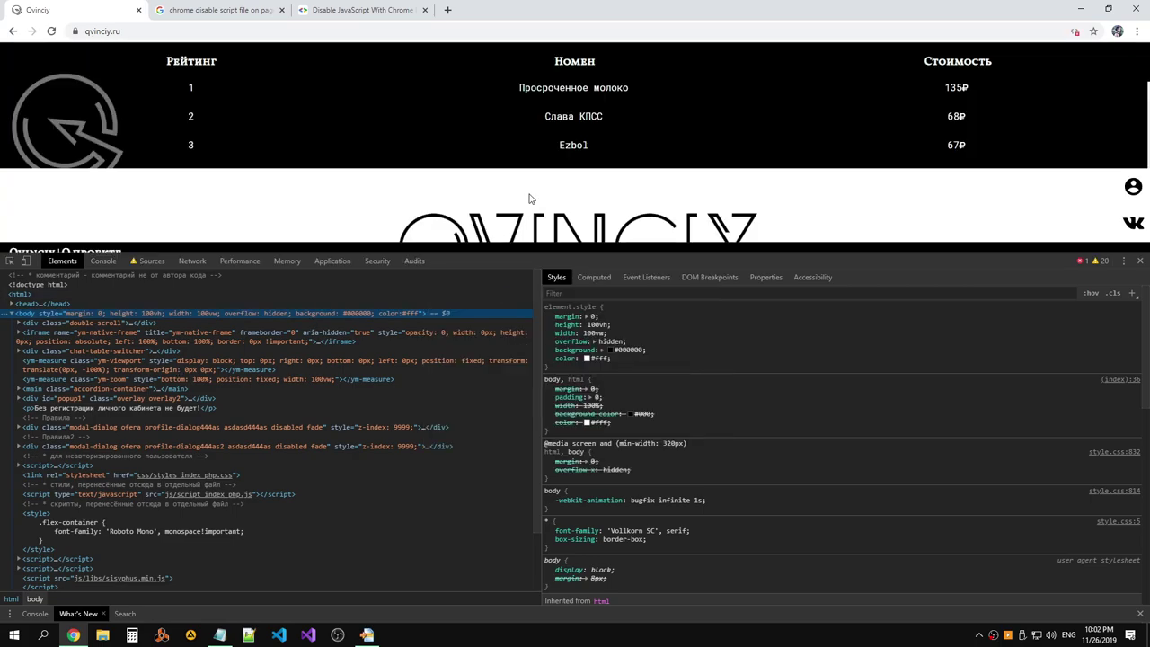
Inspect the Номен header and expand div.searg444 to select its hidden search input.
{"action": "left_click", "coordinate": [151, 261]}
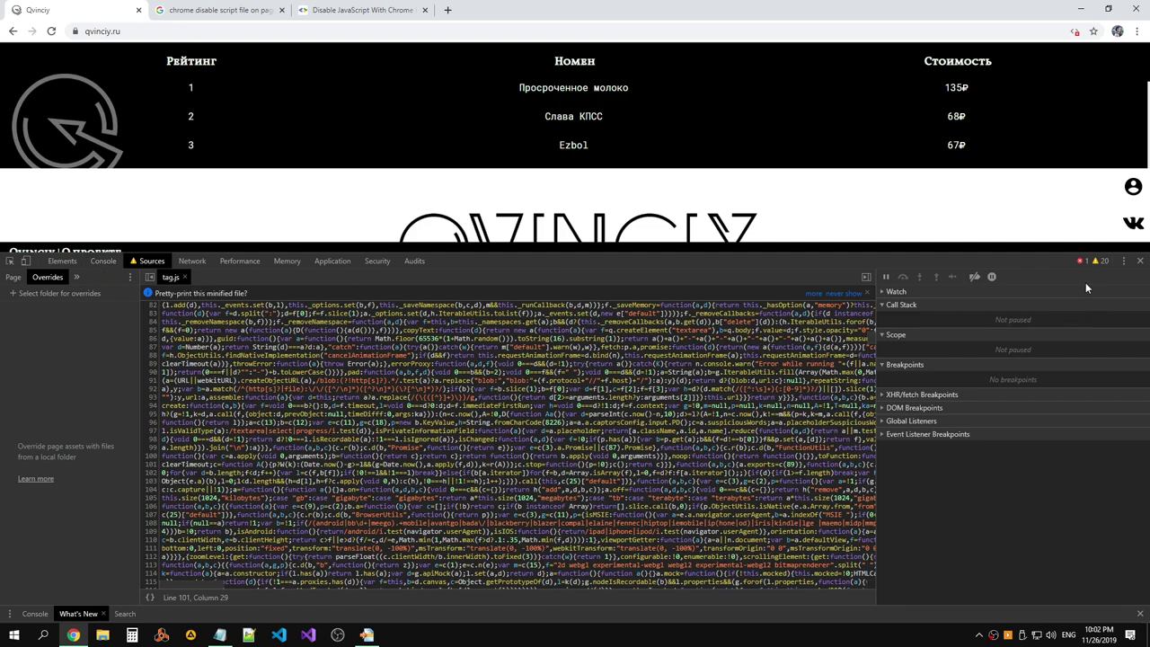
{"action": "left_click", "coordinate": [68, 261]}
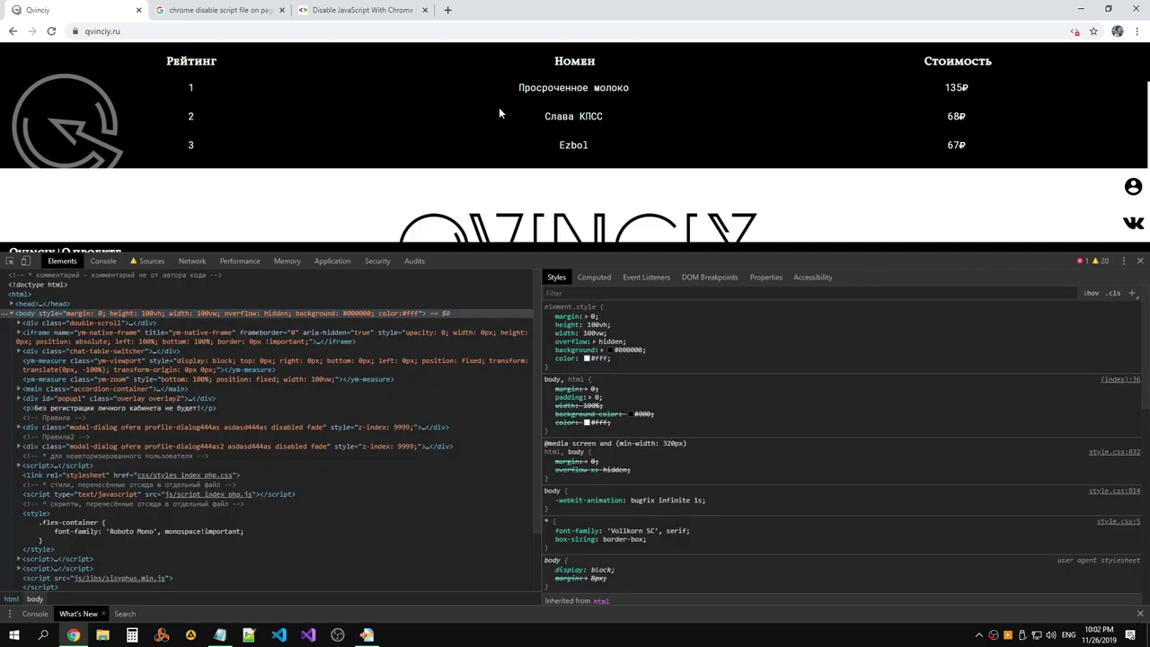
{"action": "left_click", "coordinate": [10, 261]}
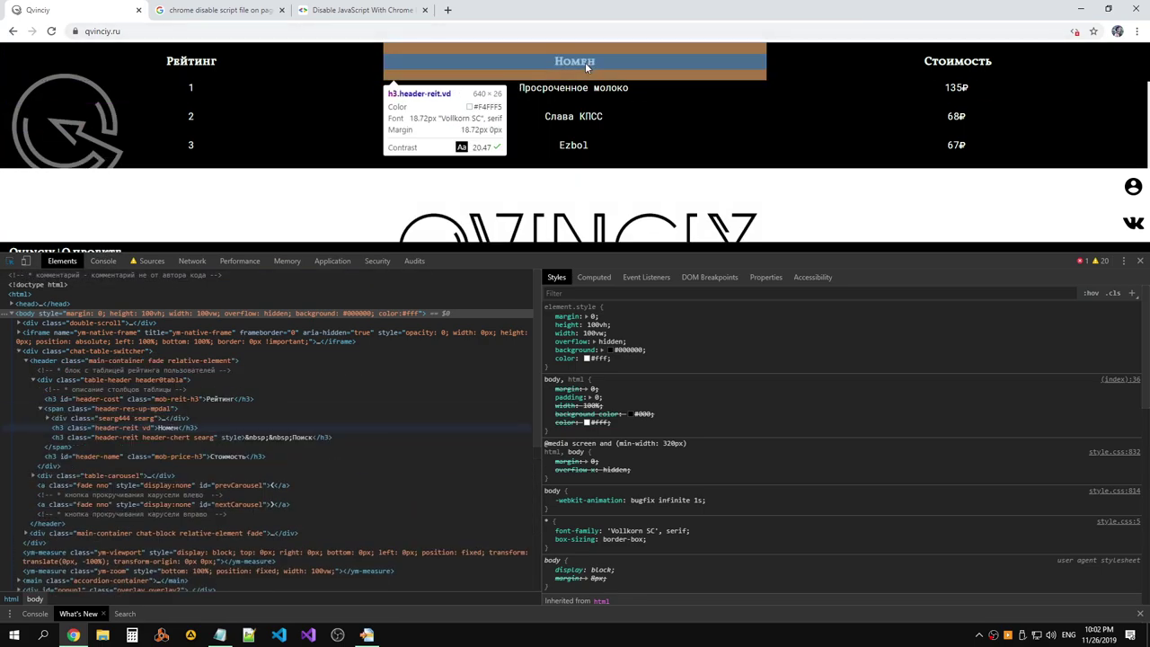
{"action": "left_click", "coordinate": [535, 64]}
{"action": "left_click", "coordinate": [49, 418]}
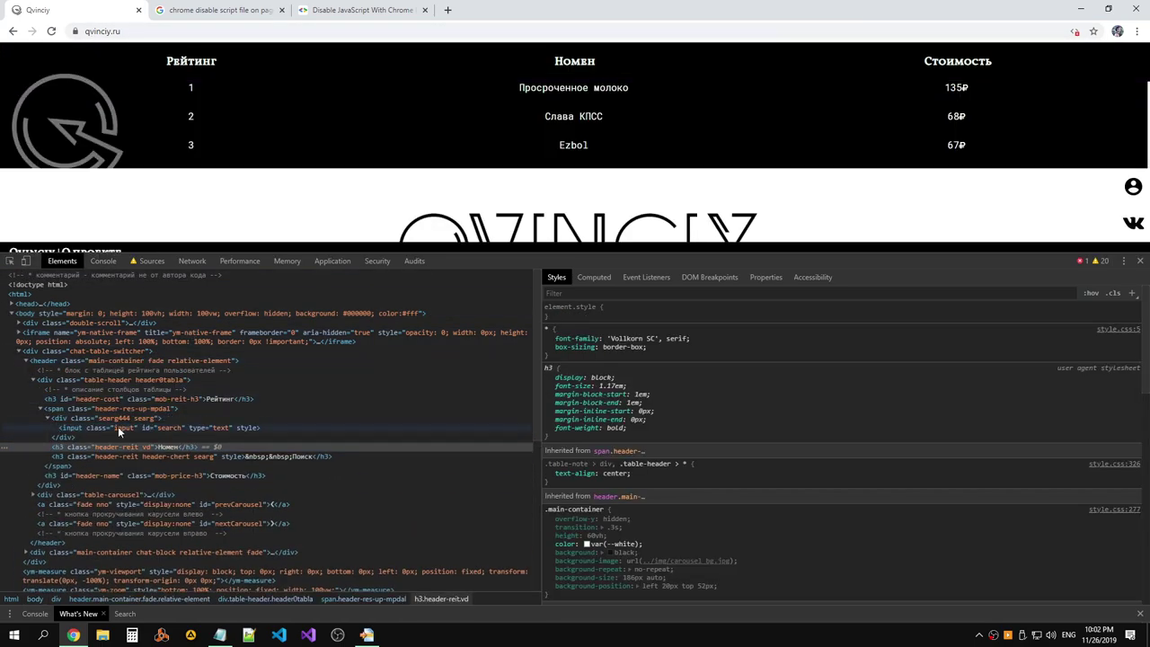
{"action": "left_click", "coordinate": [178, 428]}
Change the .searg rule's display from none to block.
{"action": "right_click", "coordinate": [266, 425]}
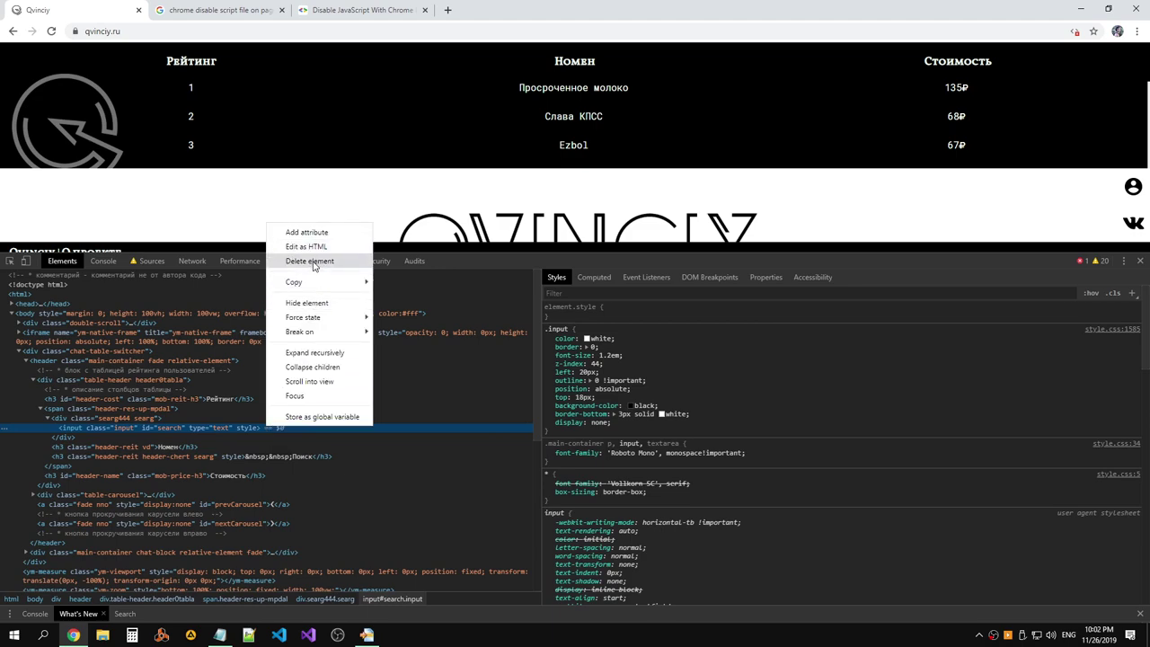
{"action": "left_click", "coordinate": [241, 427]}
{"action": "left_click", "coordinate": [177, 420]}
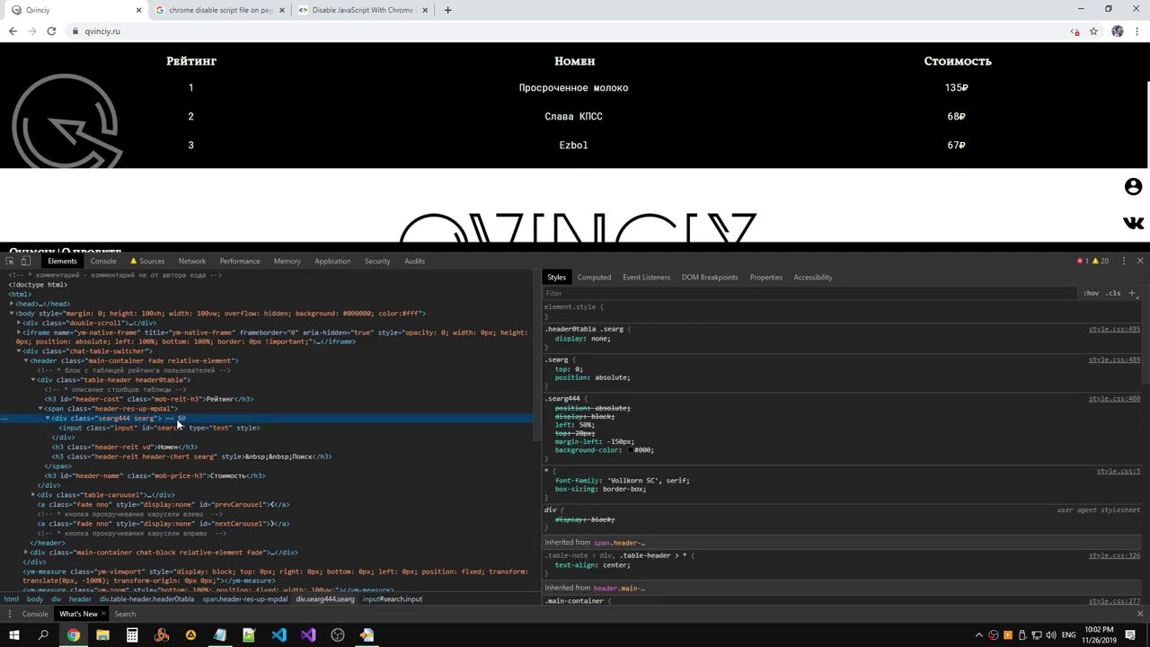
{"action": "left_click", "coordinate": [599, 339]}
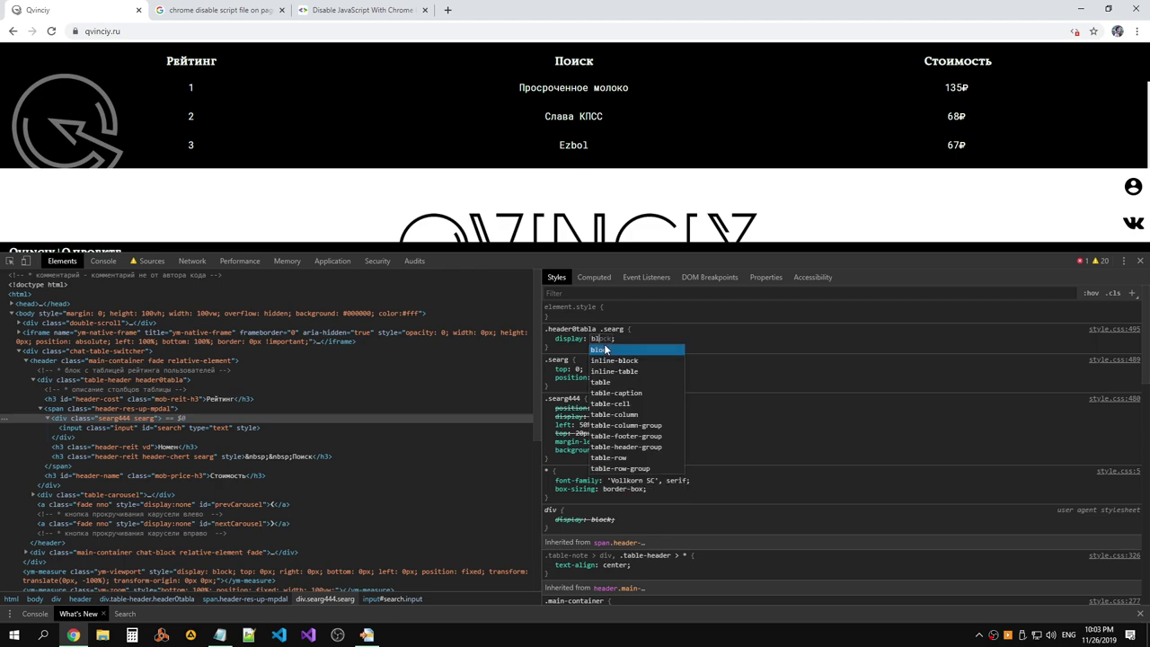
{"action": "type", "text": "block"}
{"action": "key", "text": "Return"}
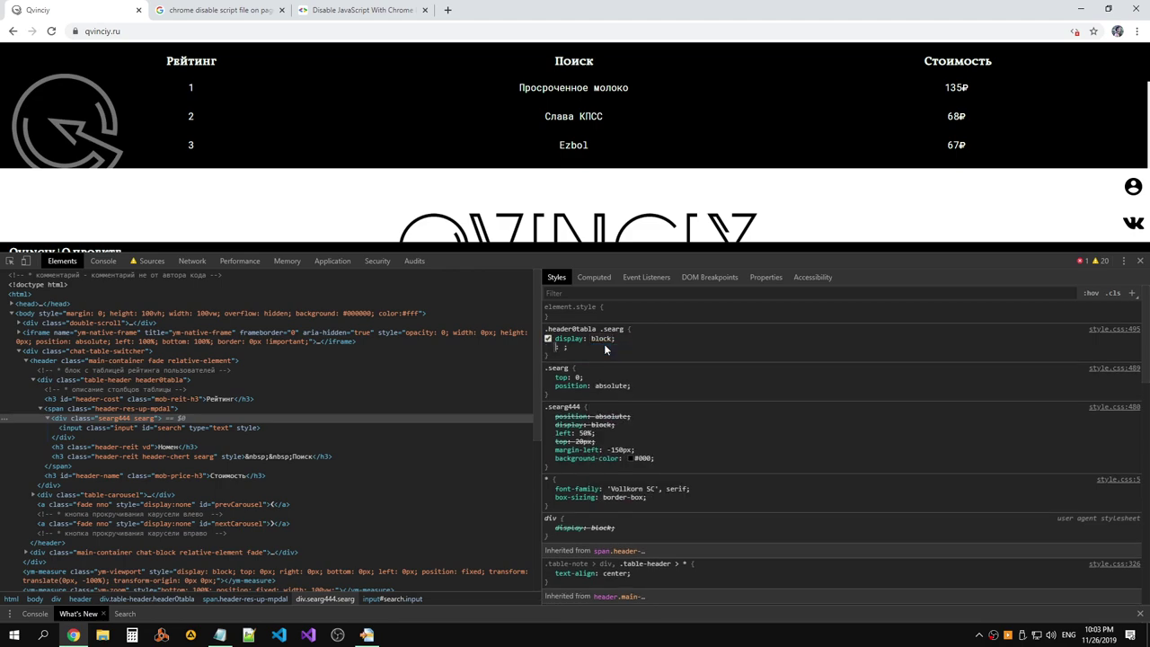
{"action": "key", "text": "Escape"}
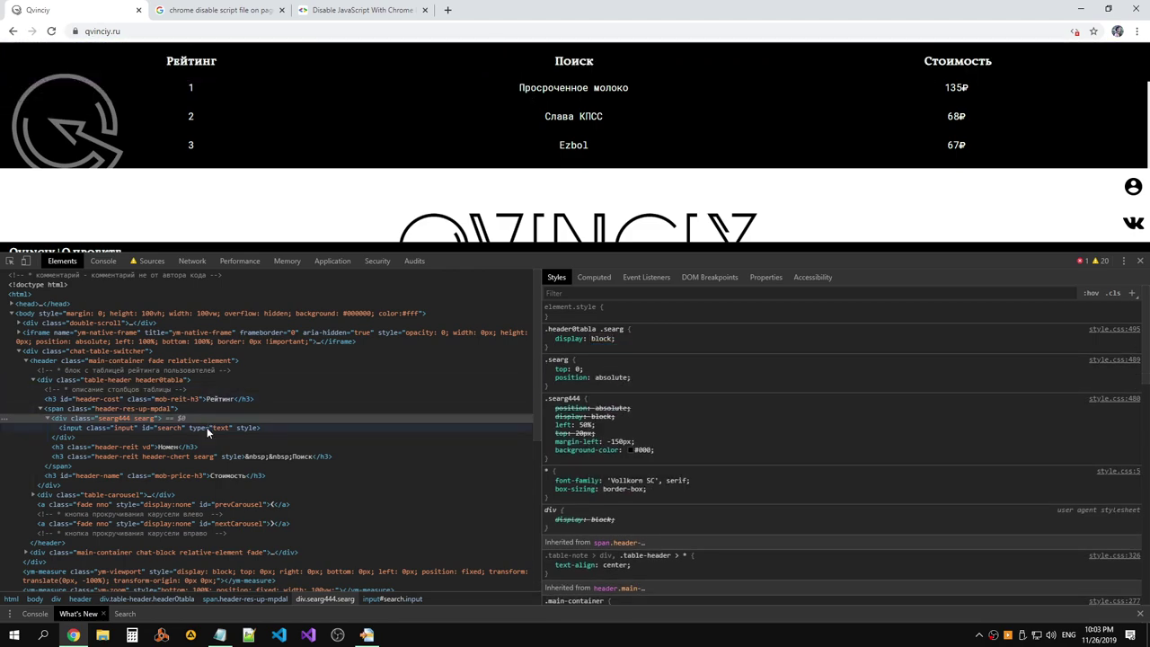
Add display: block to the search input's element.style.
{"action": "left_click", "coordinate": [207, 427]}
{"action": "left_click", "coordinate": [582, 311]}
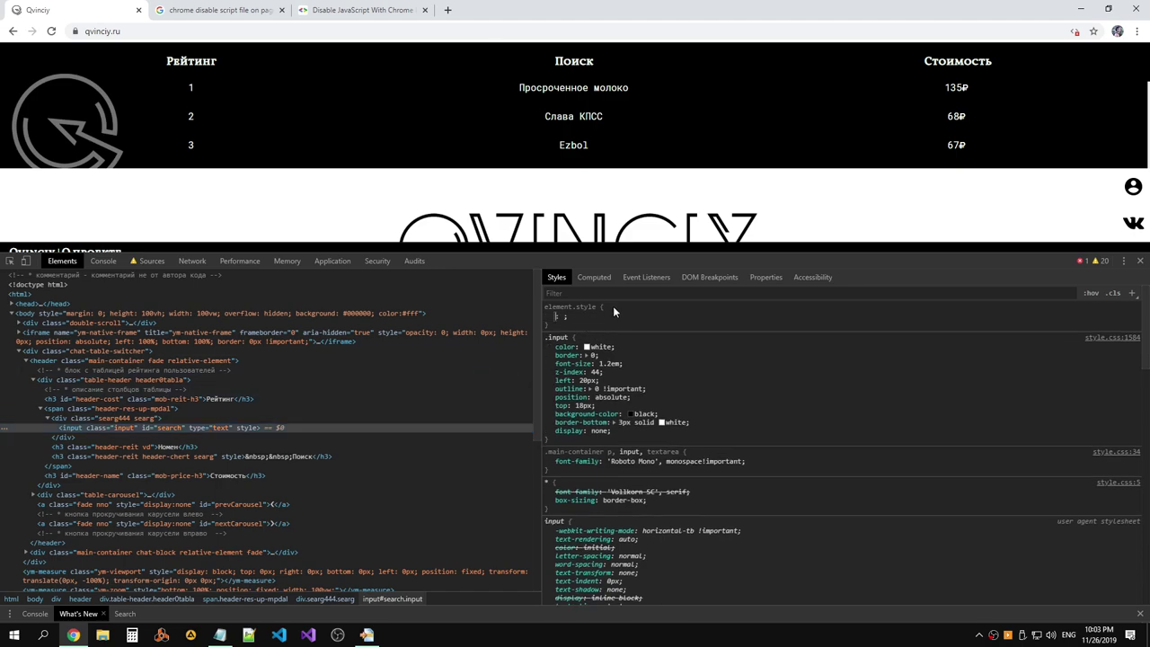
{"action": "type", "text": "display: "}
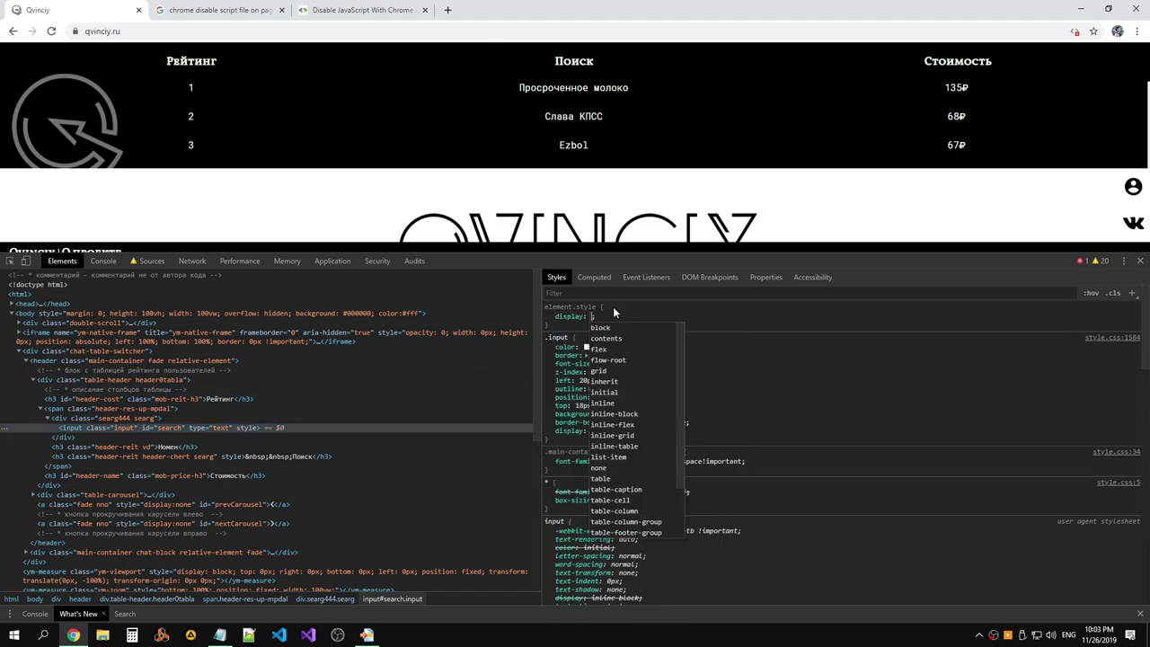
{"action": "type", "text": "b"}
{"action": "key", "text": "Return"}
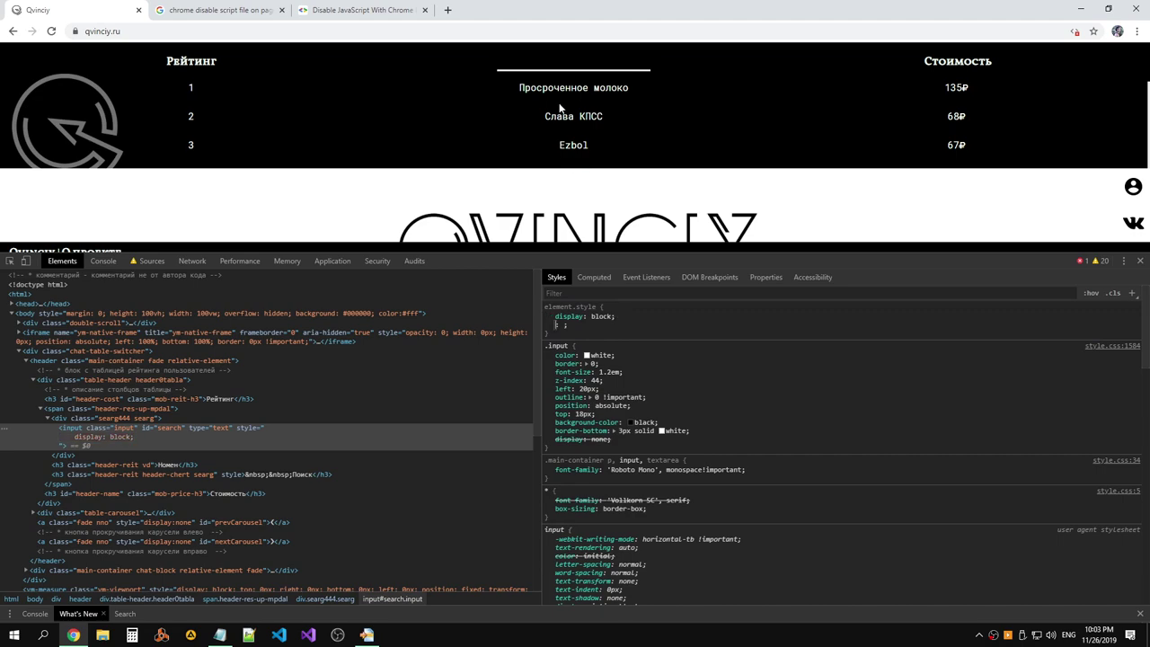
{"action": "left_click", "coordinate": [539, 61]}
Test the revealed search field by typing sample text in English and Russian.
{"action": "type", "text": "df"}
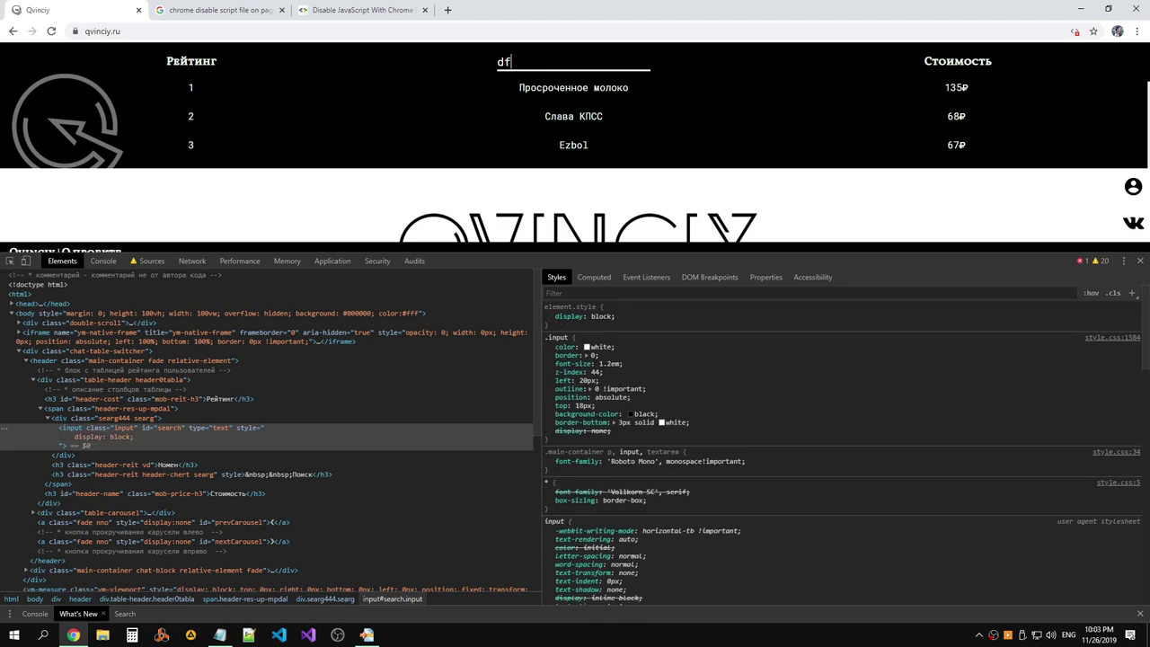
{"action": "type", "text": "sdfasf"}
{"action": "key", "text": "BackSpace"}
{"action": "key", "text": "BackSpace"}
{"action": "key", "text": "BackSpace"}
{"action": "key", "text": "BackSpace"}
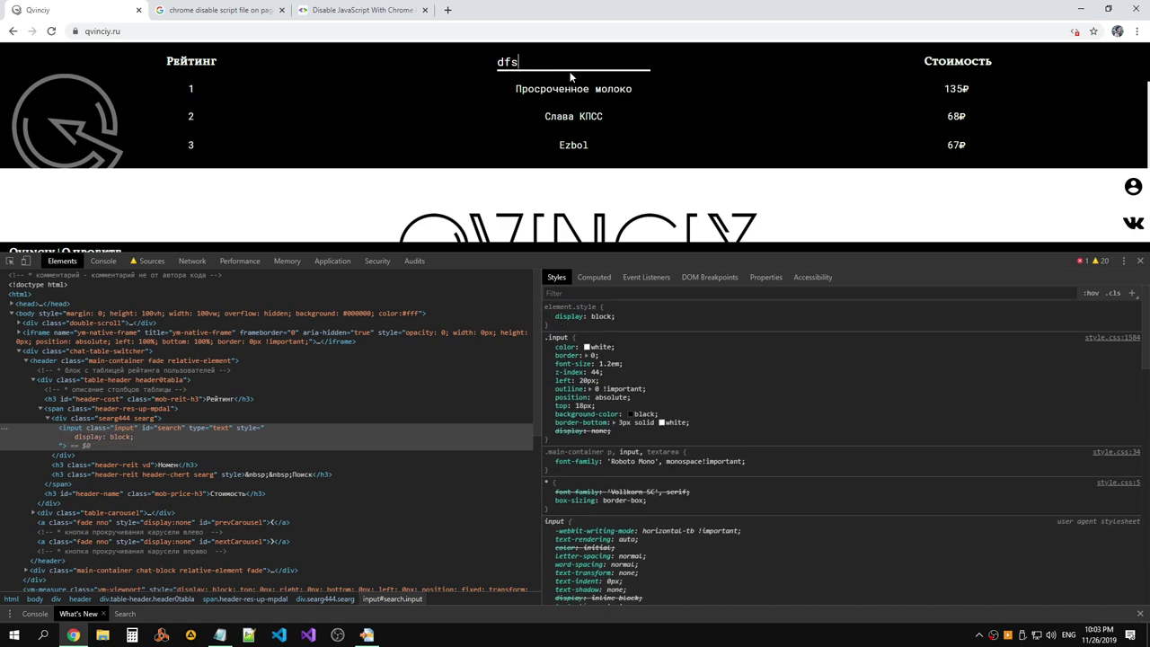
{"action": "key", "text": "BackSpace"}
{"action": "key", "text": "BackSpace"}
{"action": "key", "text": "BackSpace"}
{"action": "key", "text": "alt+shift"}
{"action": "type", "text": "аваовыаждфыов"}
{"action": "key", "text": "BackSpace"}
{"action": "key", "text": "BackSpace"}
{"action": "key", "text": "BackSpace"}
{"action": "key", "text": "BackSpace"}
{"action": "key", "text": "BackSpace"}
{"action": "key", "text": "BackSpace"}
{"action": "key", "text": "BackSpace"}
{"action": "key", "text": "BackSpace"}
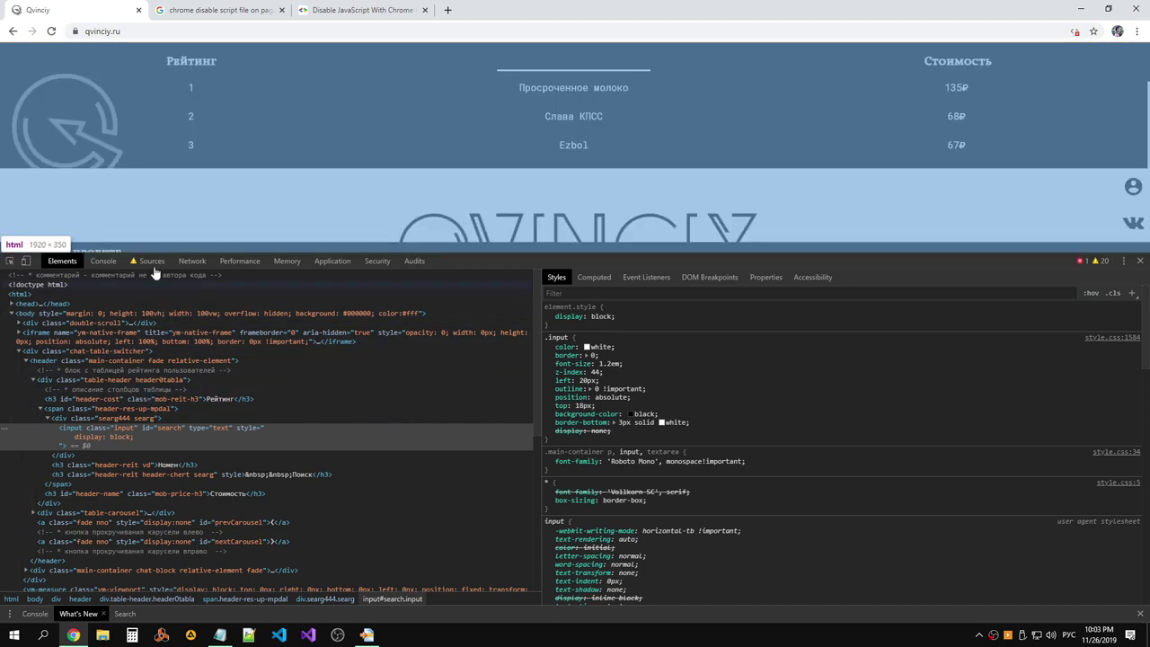
{"action": "left_click", "coordinate": [551, 139]}
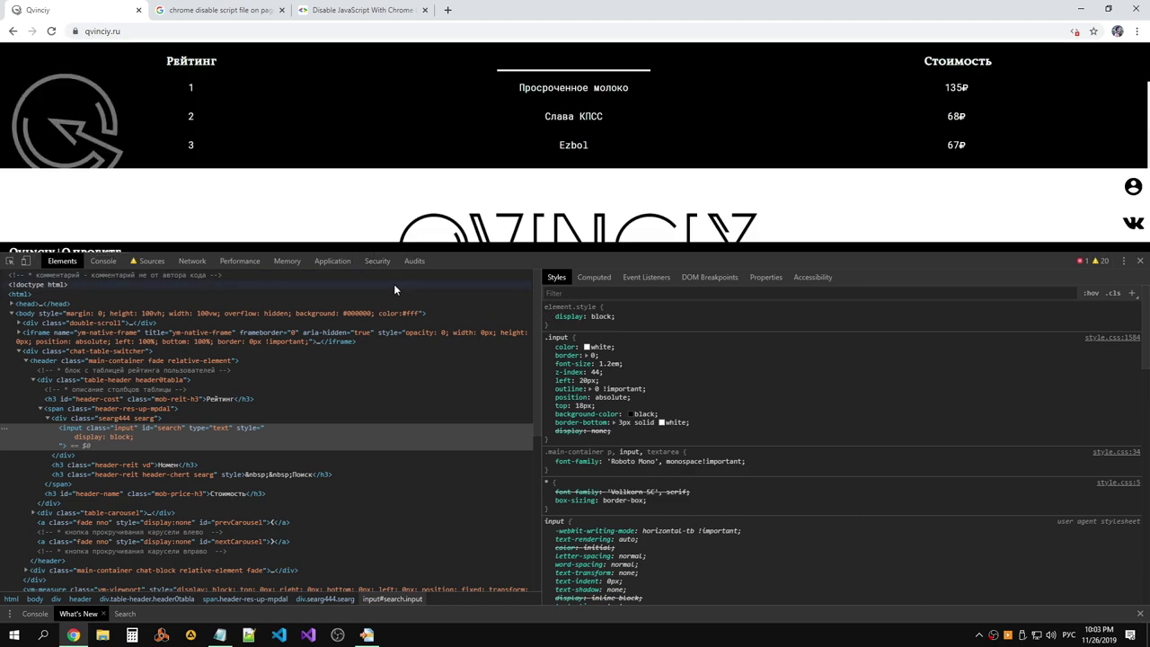
Re-enable JavaScript via the command menu's Enable JavaScript command.
{"action": "key", "text": "ctrl+shift+p"}
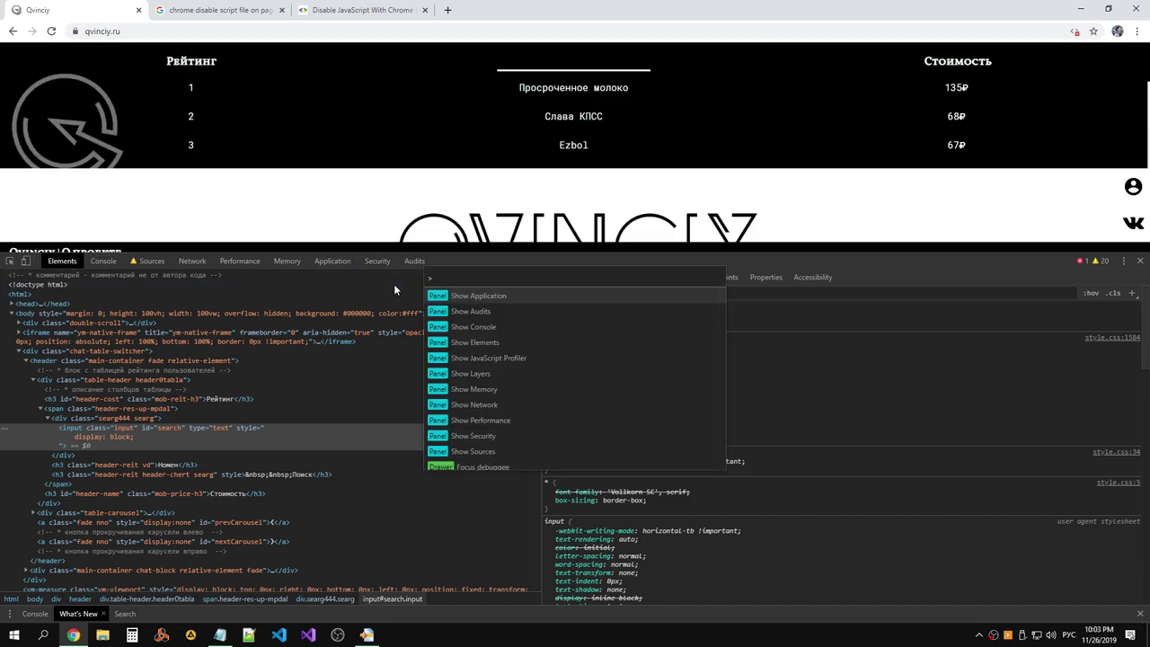
{"action": "type", "text": "у"}
{"action": "key", "text": "BackSpace"}
{"action": "key", "text": "alt+shift"}
{"action": "type", "text": "en"}
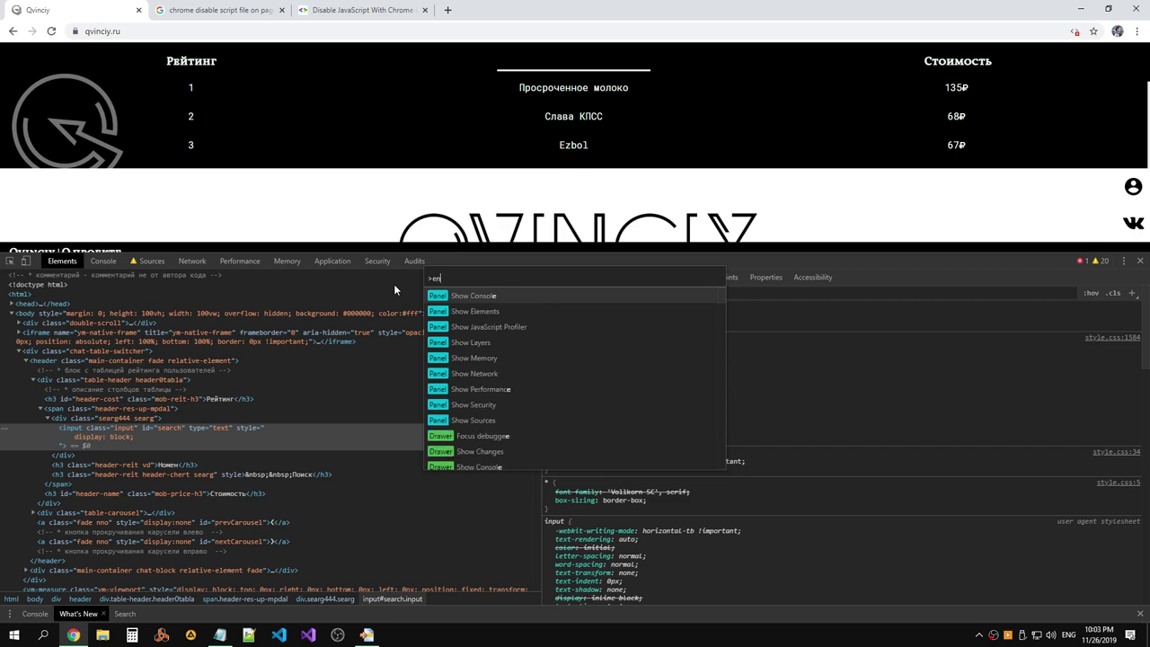
{"action": "type", "text": "a"}
{"action": "key", "text": "Return"}
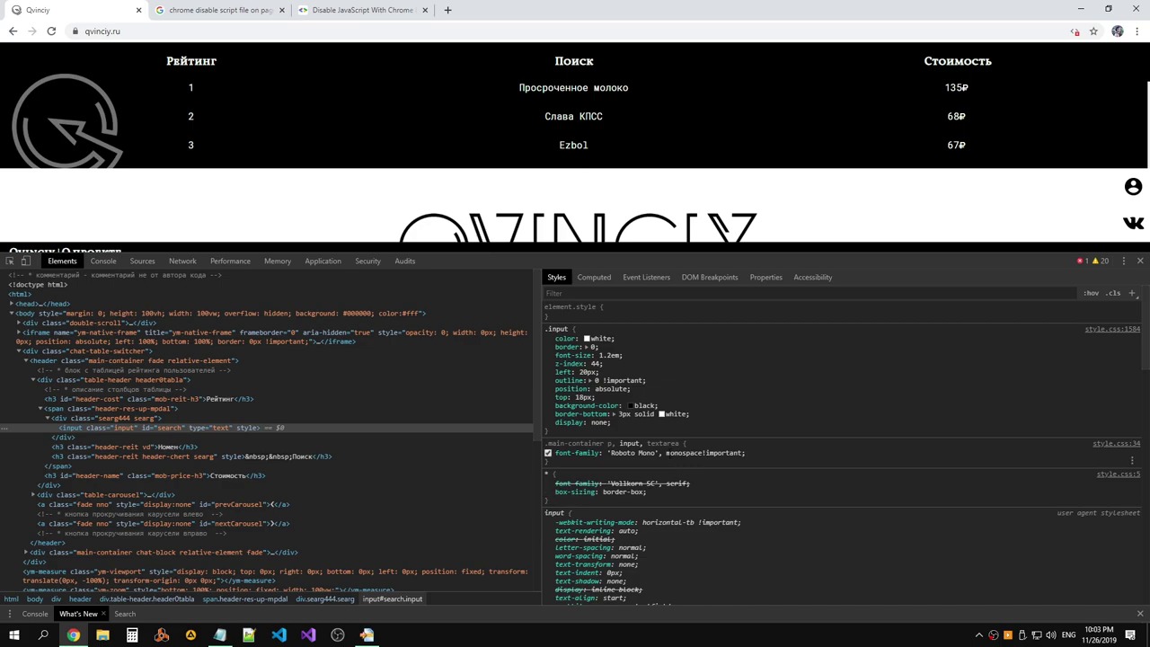
Scroll through the eleven-row ranking table and close DevTools.
{"action": "scroll", "coordinate": [668, 440], "scroll_direction": "down", "scroll_amount": 5}
{"action": "scroll", "coordinate": [669, 441], "scroll_direction": "down", "scroll_amount": 5}
{"action": "scroll", "coordinate": [667, 437], "scroll_direction": "down", "scroll_amount": 1}
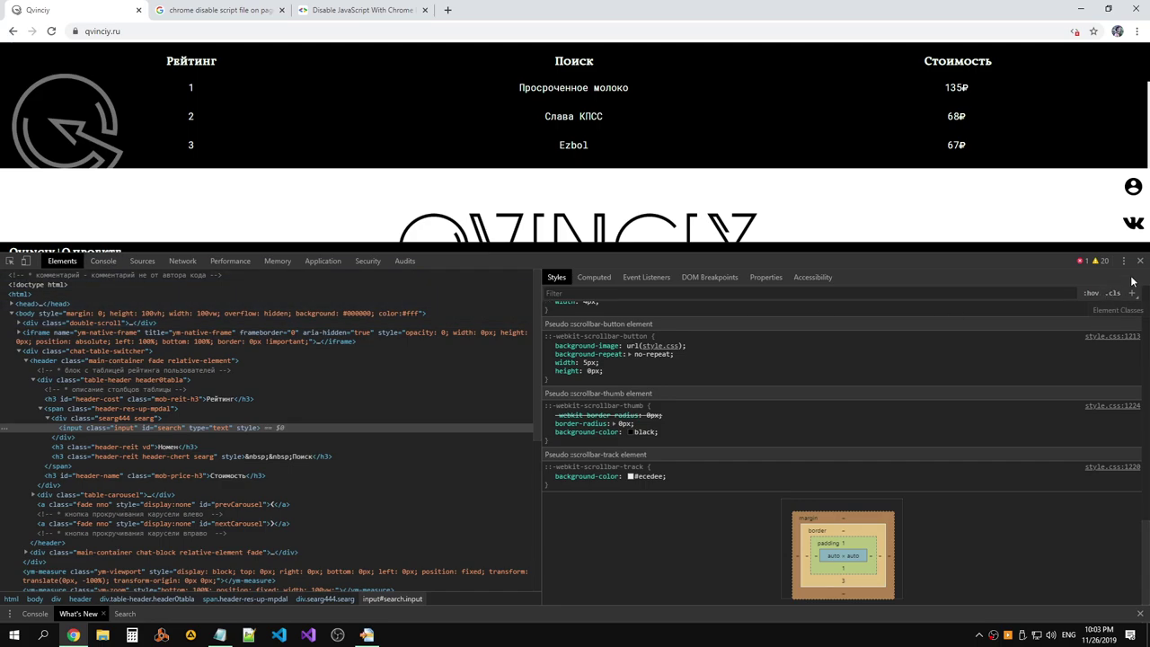
{"action": "left_click", "coordinate": [1140, 260]}
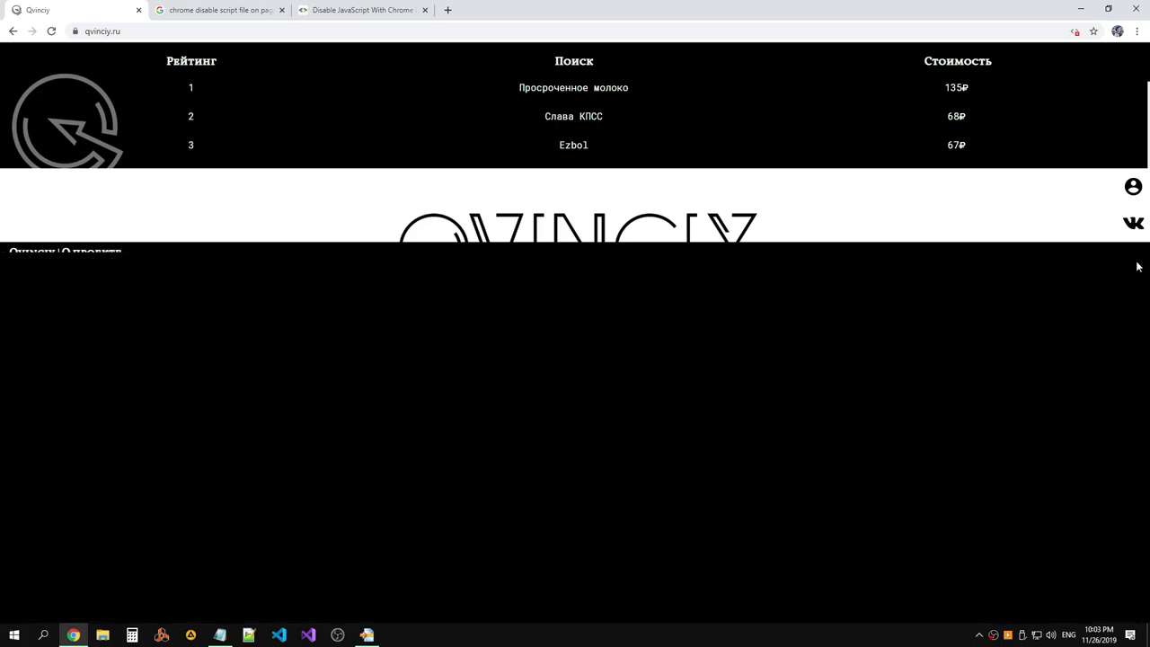
Launch Visual Studio 2019 and open the recent q folder.
{"action": "mouse_move", "coordinate": [349, 638]}
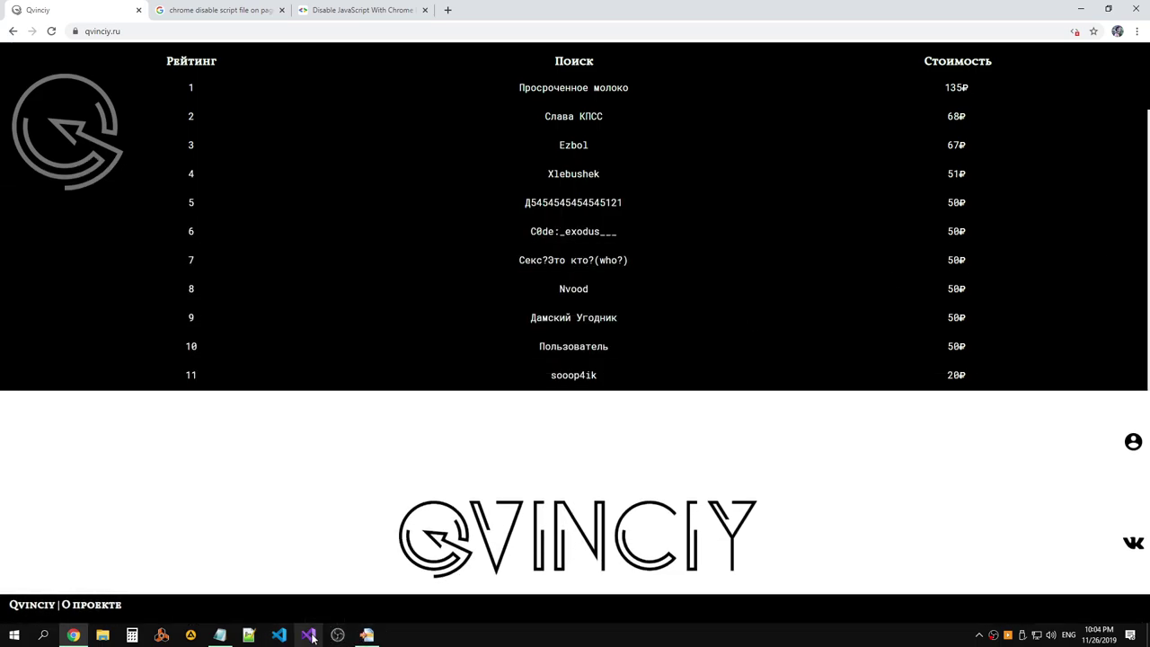
{"action": "left_click", "coordinate": [312, 638]}
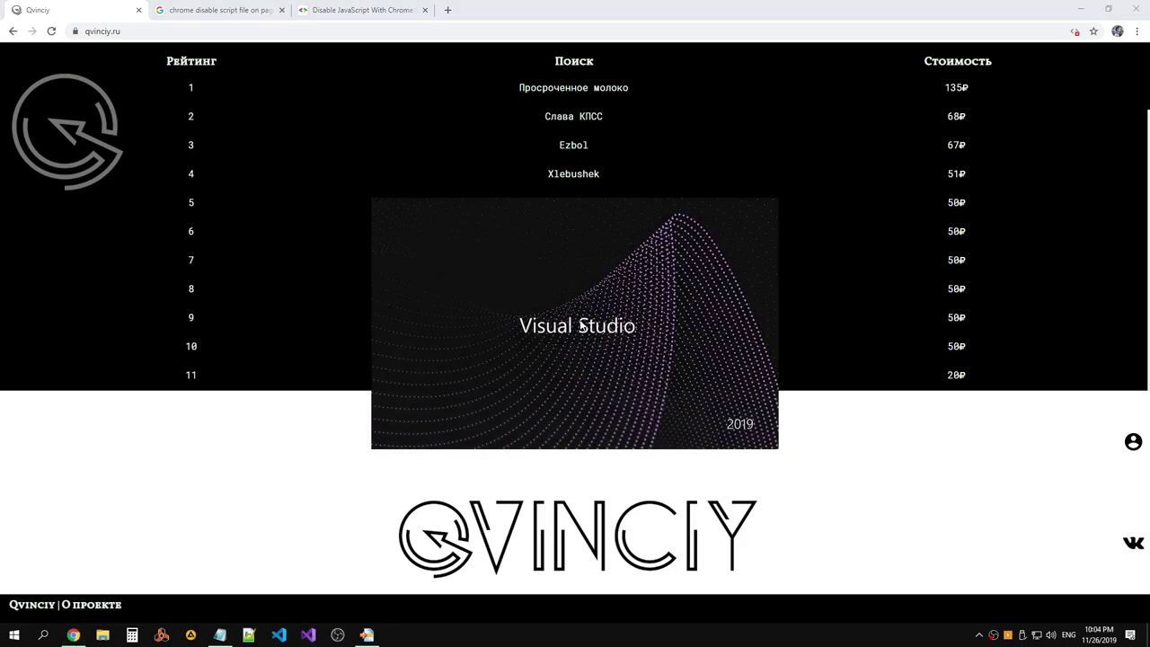
{"action": "scroll", "coordinate": [344, 326], "scroll_direction": "down", "scroll_amount": 3}
{"action": "scroll", "coordinate": [344, 318], "scroll_direction": "down", "scroll_amount": 2}
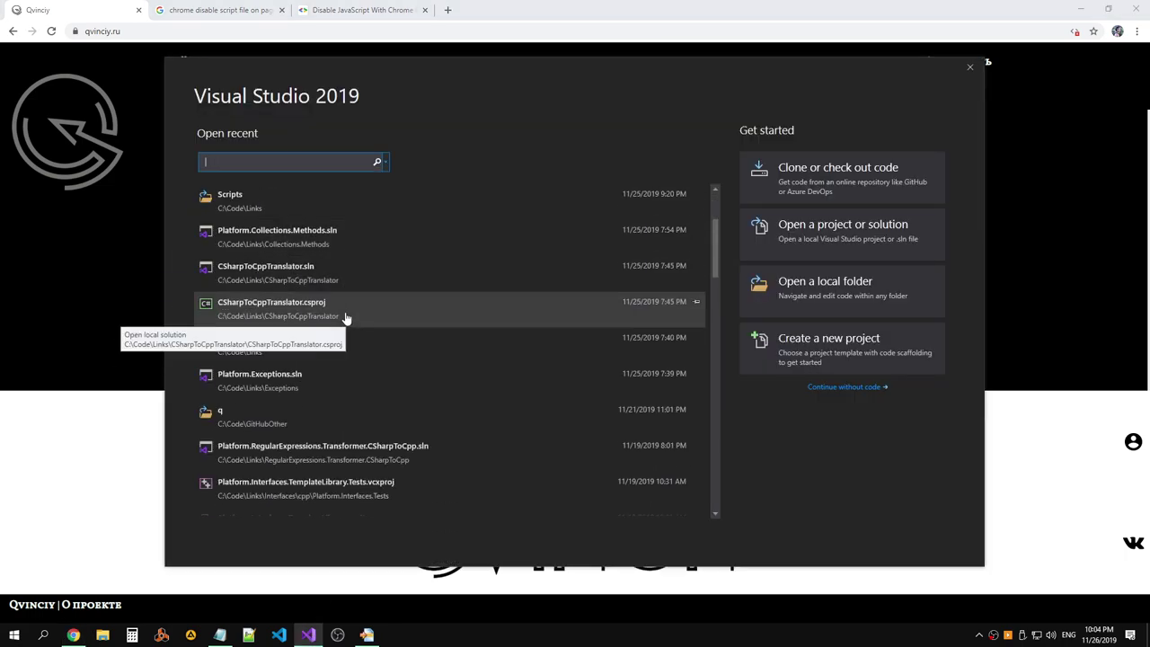
{"action": "left_click", "coordinate": [308, 419]}
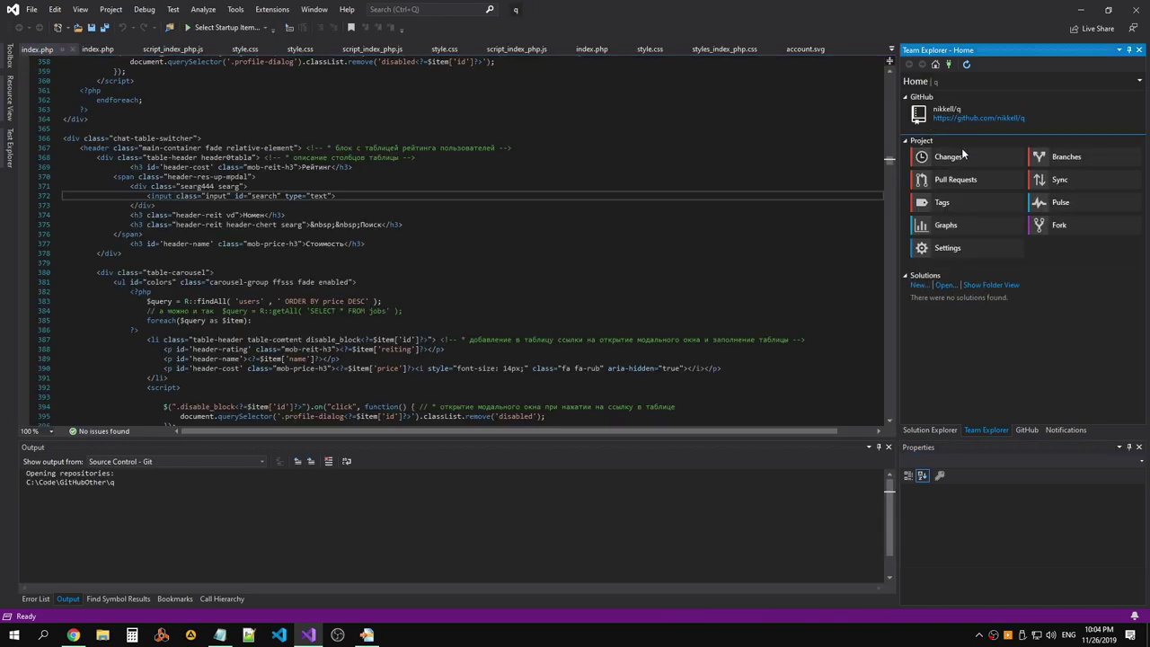
Check the repository's changes and pull the latest commits from Sync.
{"action": "left_click", "coordinate": [994, 157]}
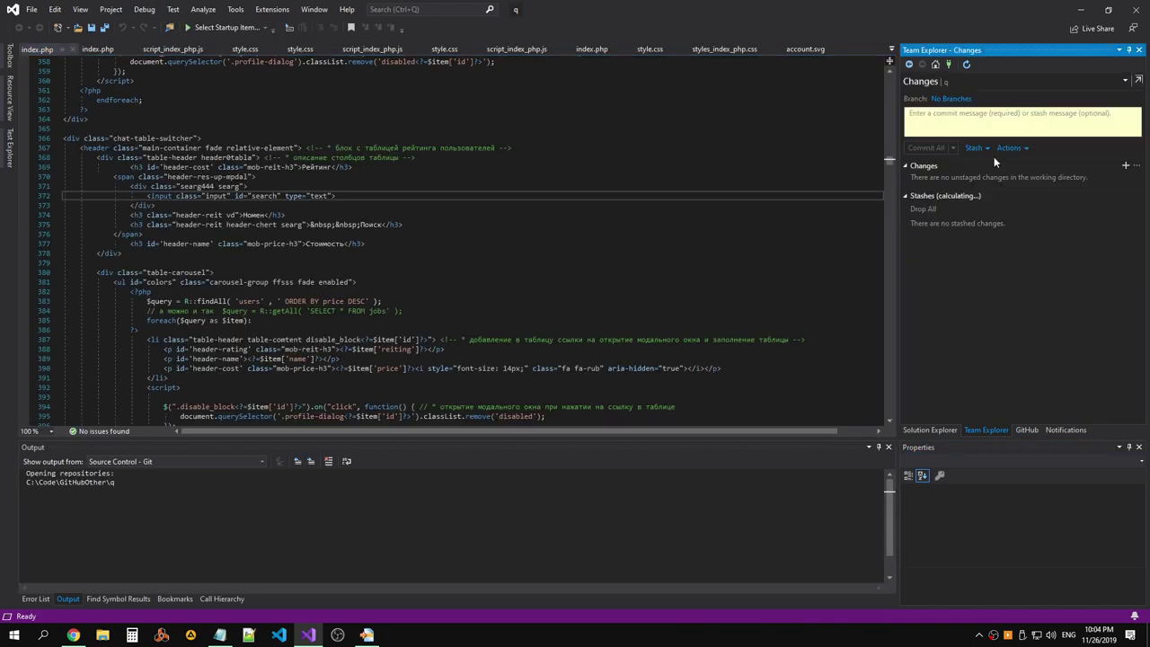
{"action": "left_click", "coordinate": [935, 64]}
{"action": "left_click", "coordinate": [971, 154]}
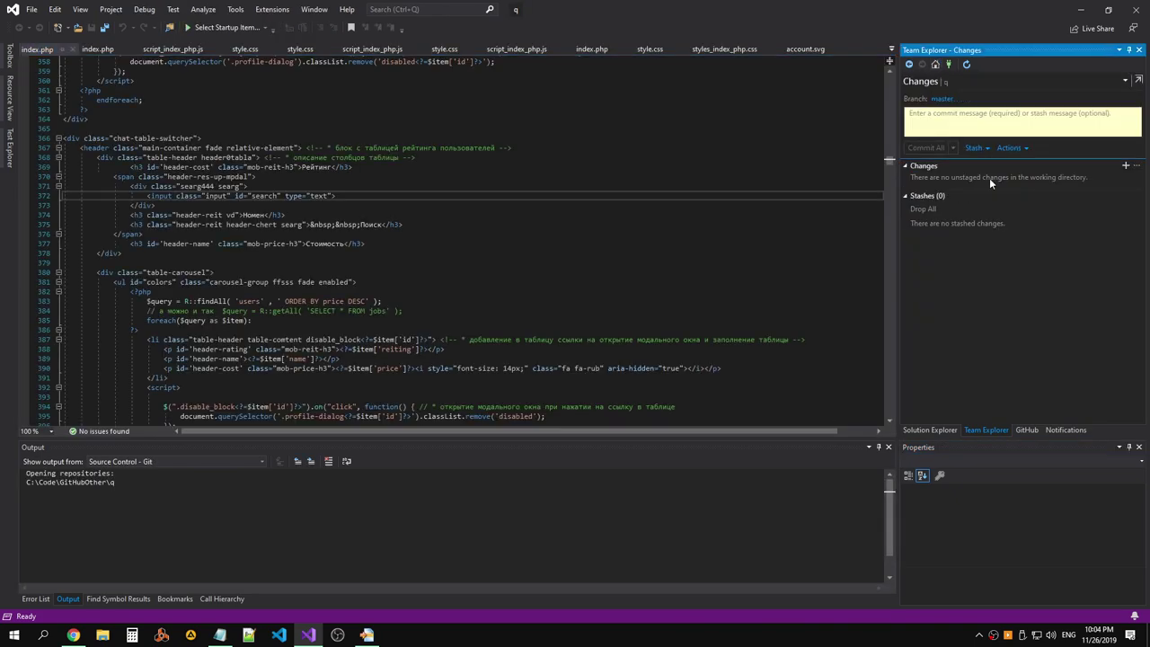
{"action": "left_click", "coordinate": [931, 429]}
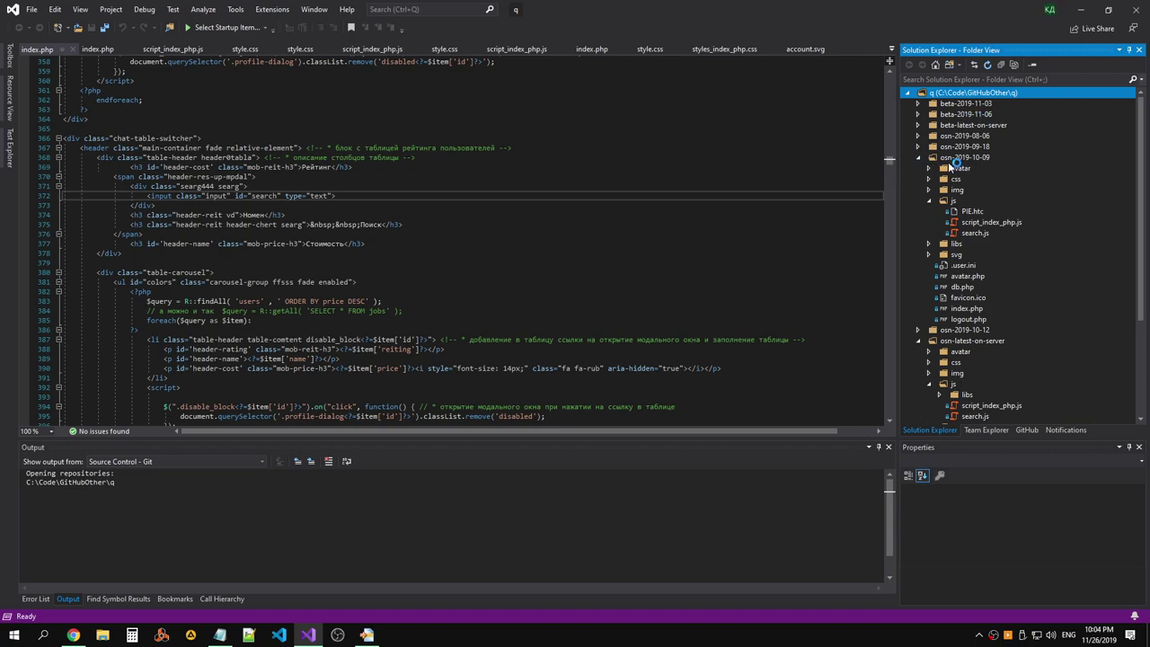
{"action": "left_click", "coordinate": [987, 429]}
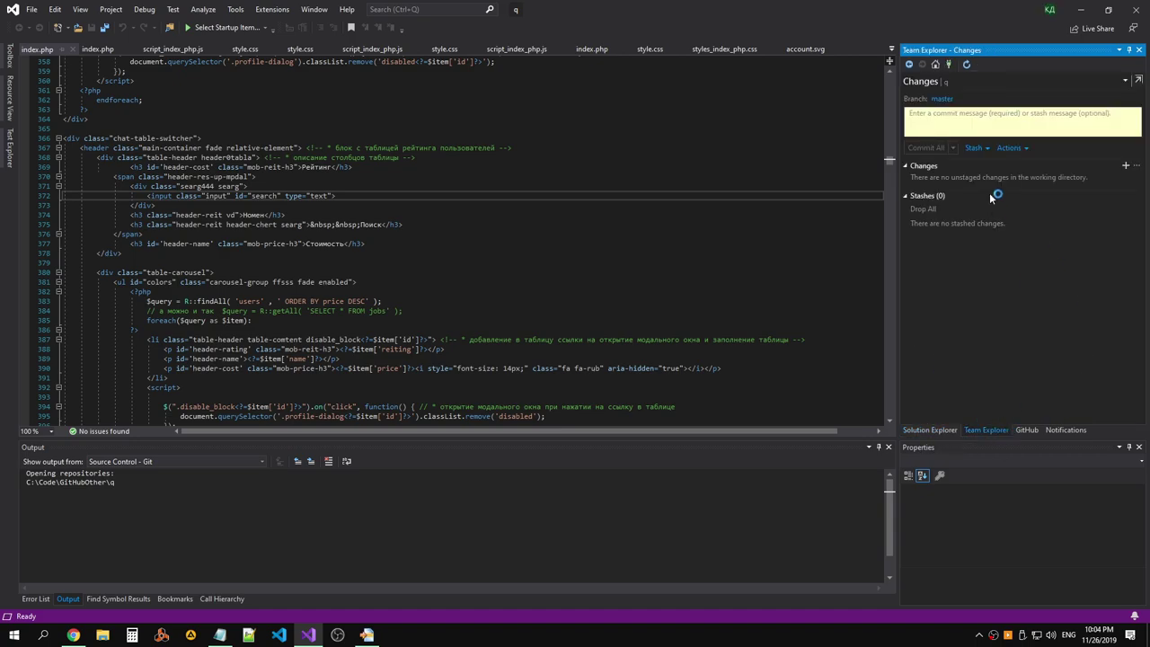
{"action": "left_click", "coordinate": [940, 67]}
{"action": "left_click", "coordinate": [1048, 178]}
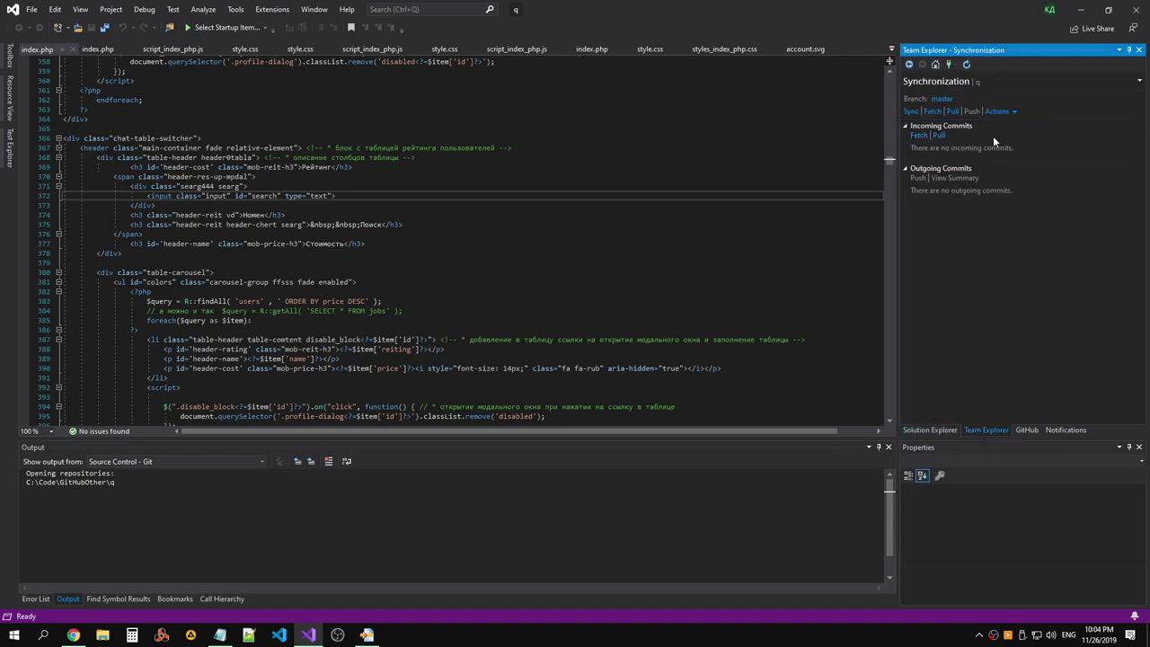
{"action": "left_click", "coordinate": [951, 112]}
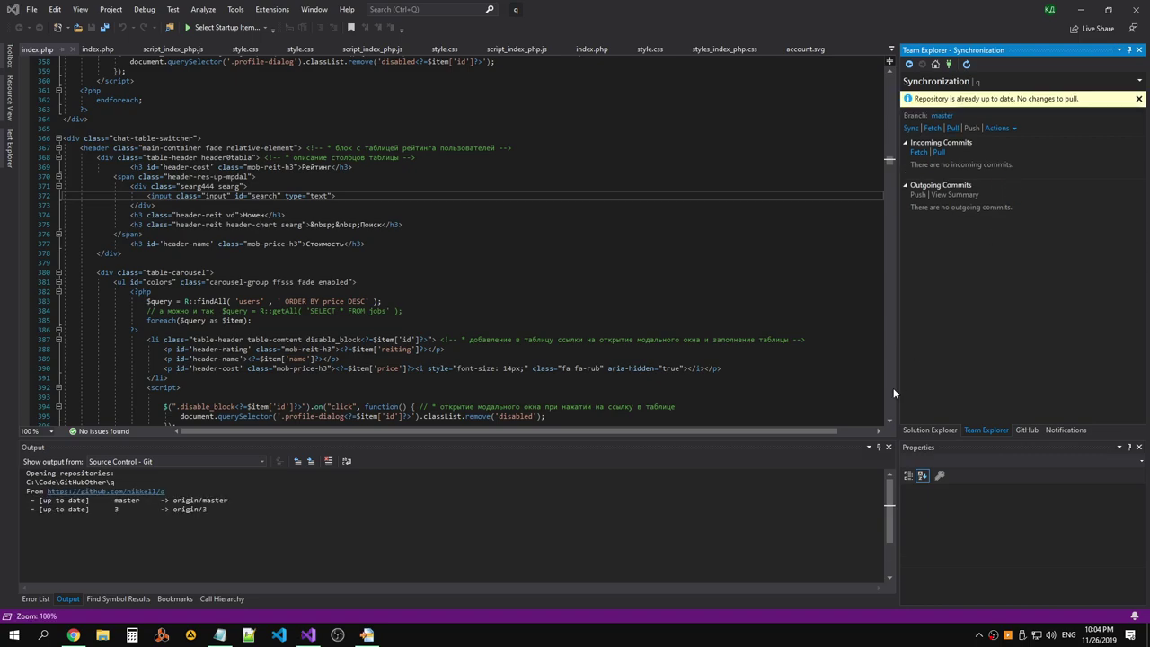
Open osn-latest-on-server/js/script_index_php.js in the editor.
{"action": "left_click", "coordinate": [927, 430]}
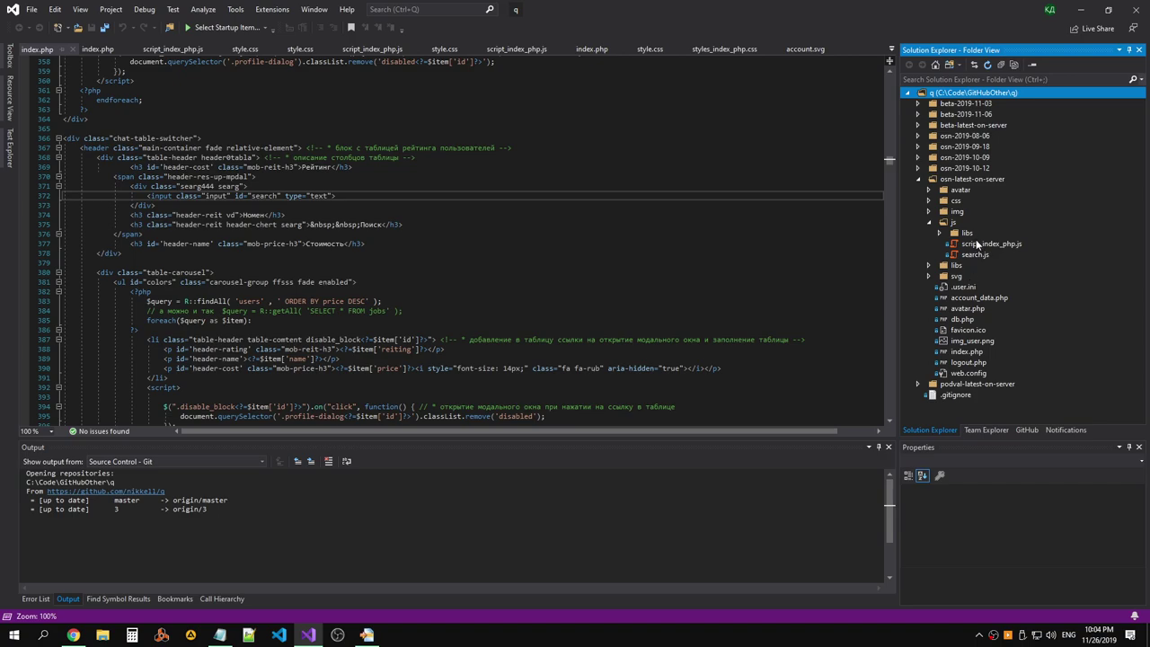
{"action": "left_click", "coordinate": [966, 245]}
{"action": "left_click", "coordinate": [930, 265]}
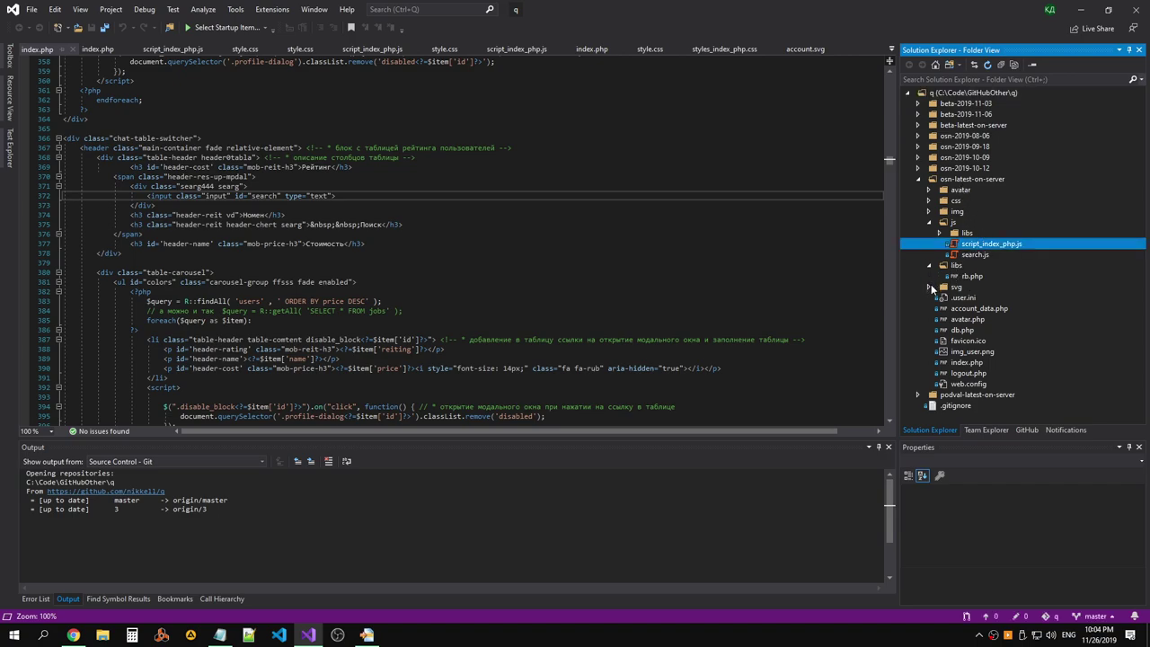
{"action": "left_click", "coordinate": [931, 286]}
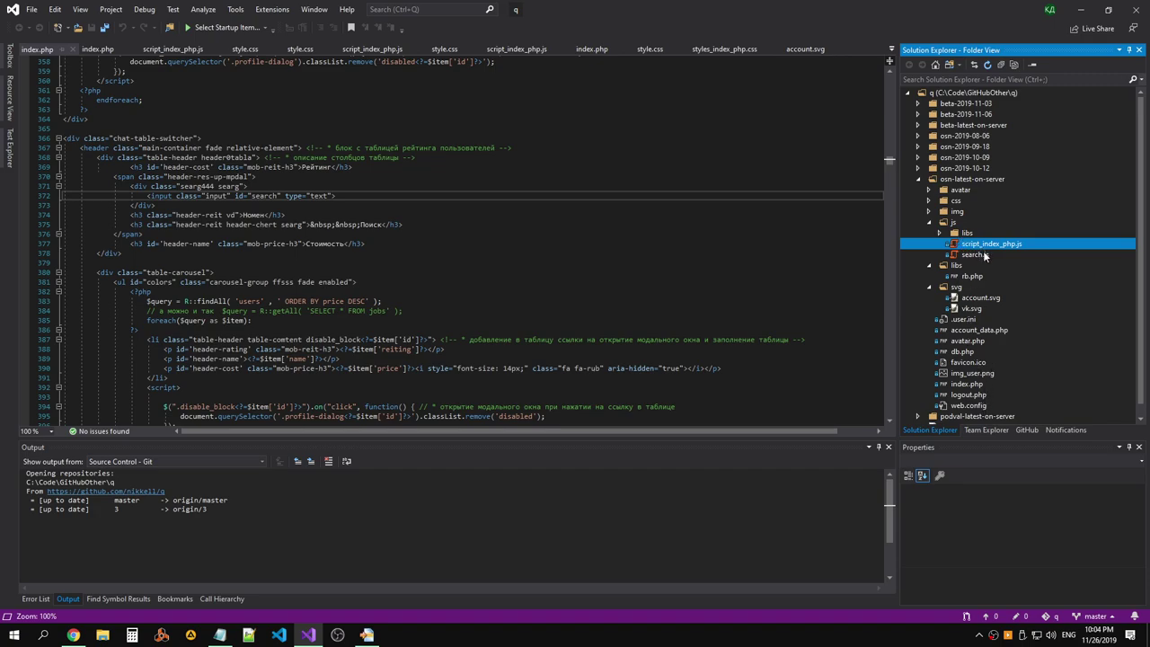
{"action": "double_click", "coordinate": [969, 234]}
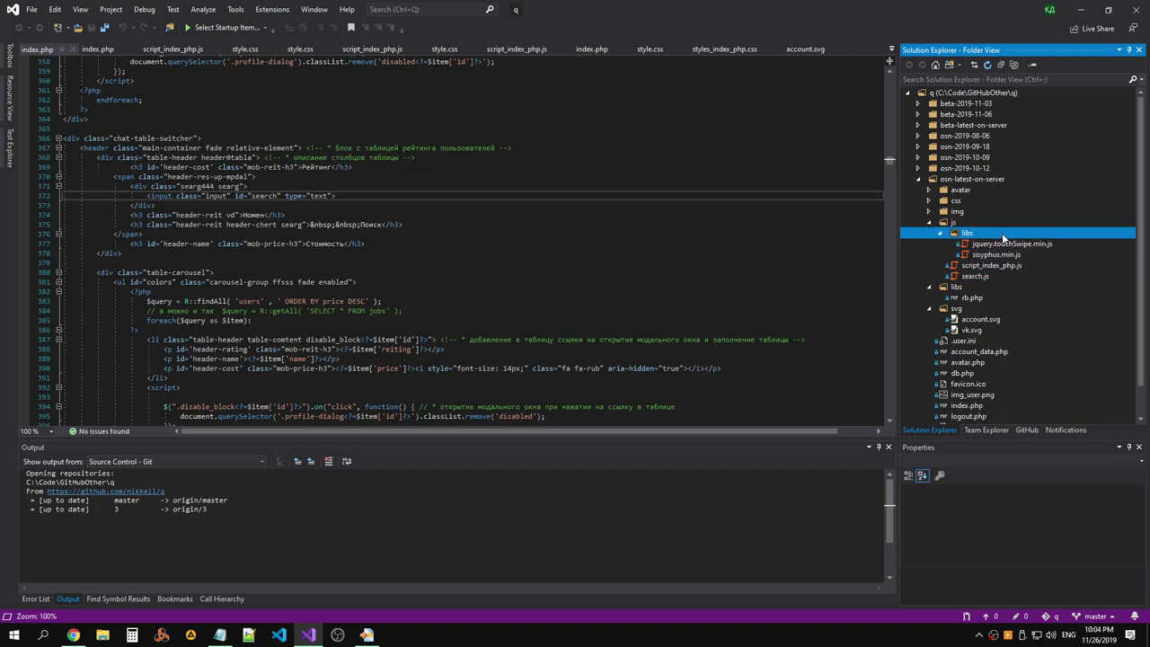
{"action": "double_click", "coordinate": [1002, 233]}
{"action": "left_click", "coordinate": [992, 245]}
{"action": "double_click", "coordinate": [990, 246]}
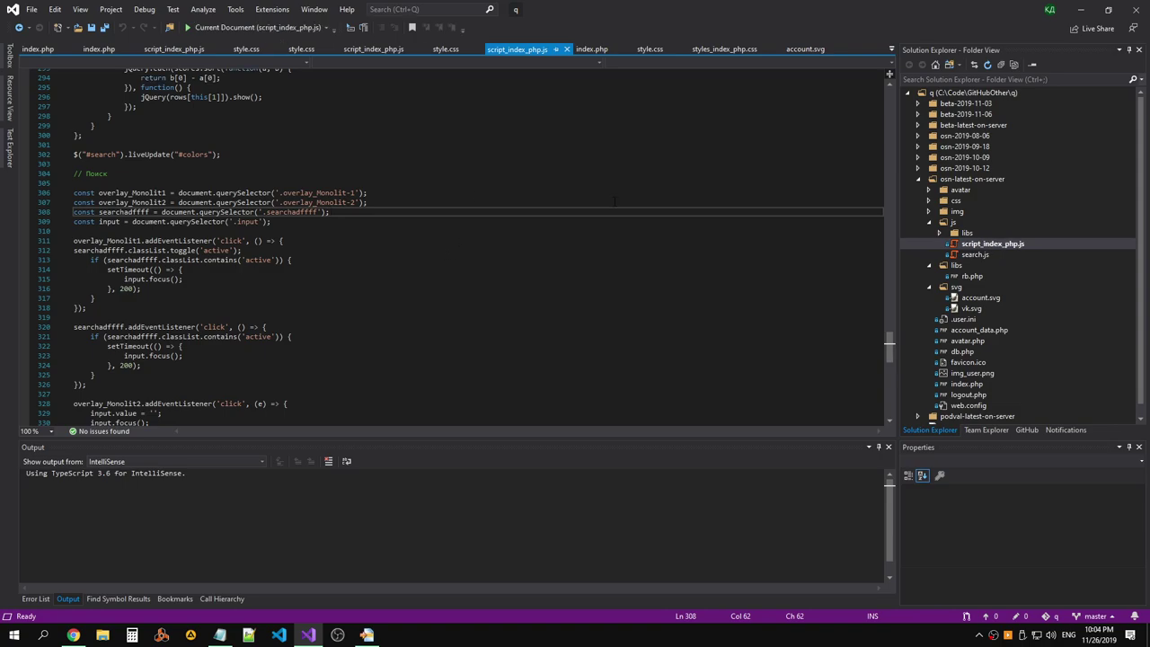
{"action": "scroll", "coordinate": [876, 317], "scroll_direction": "down", "scroll_amount": 6}
{"action": "left_click", "coordinate": [259, 303]}
Enter 'search' in Visual Studio's Find box and check Chrome's Google search results tab.
{"action": "key", "text": "ctrl+f"}
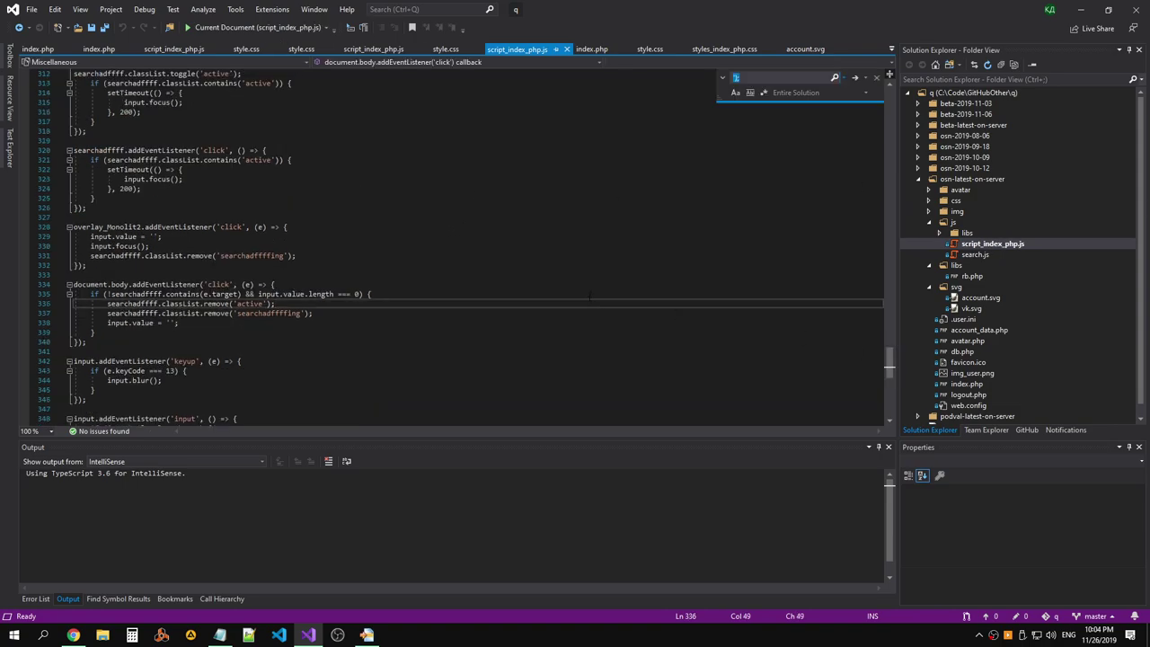
{"action": "type", "text": "search"}
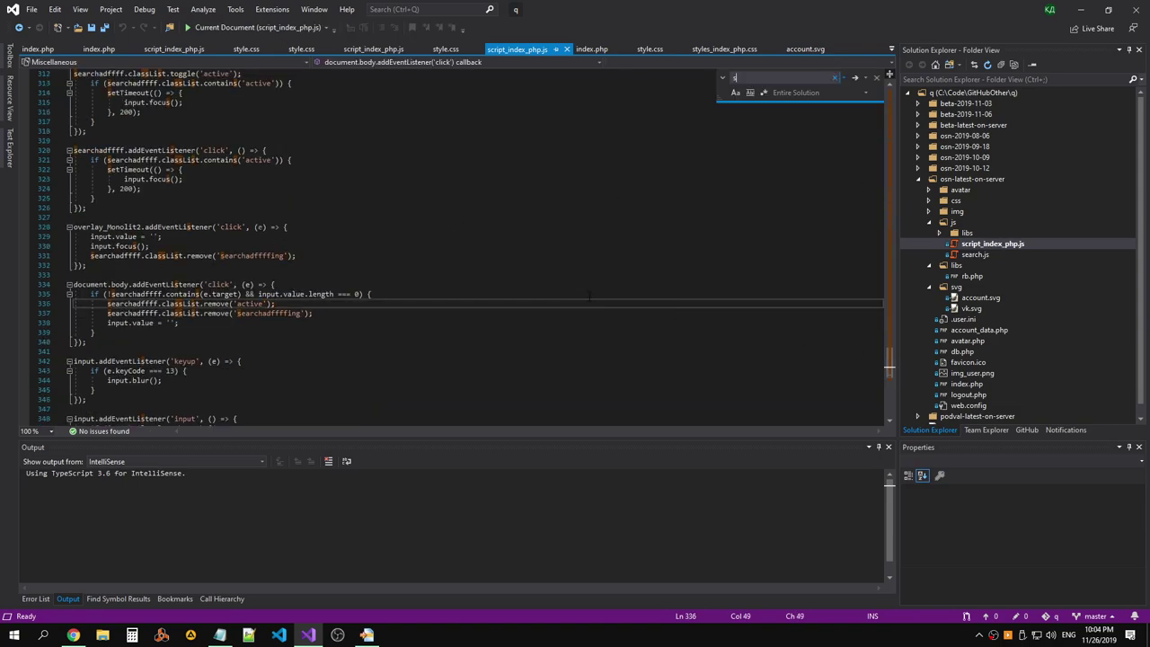
{"action": "key", "text": "alt+Tab"}
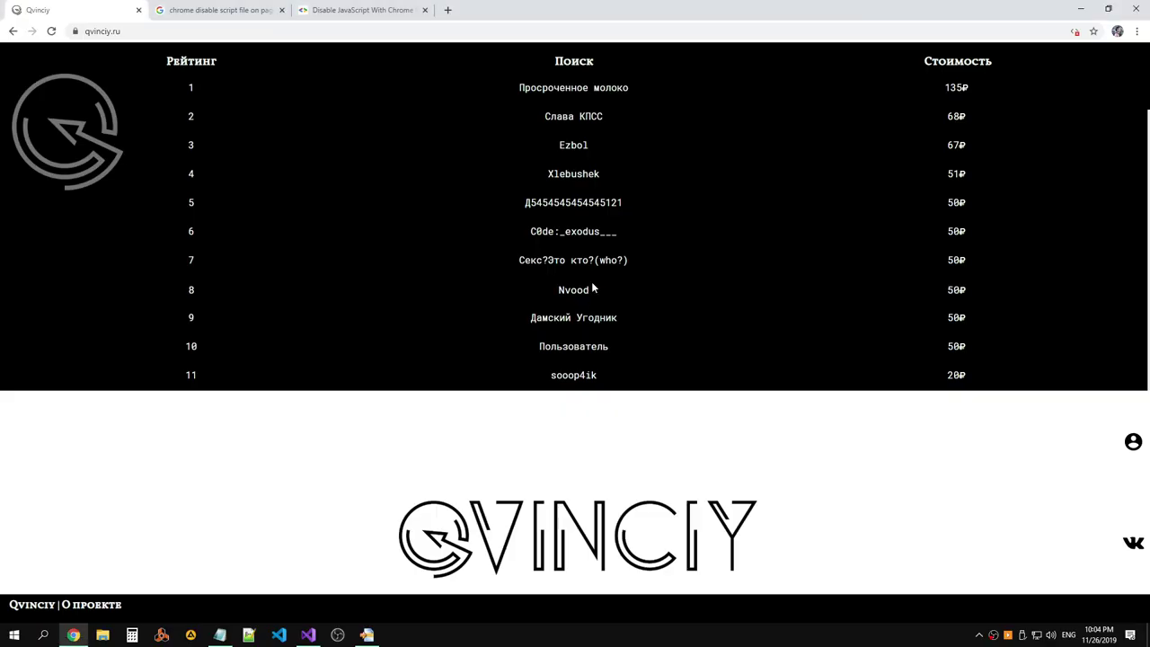
{"action": "key", "text": "alt+Tab"}
{"action": "left_click", "coordinate": [590, 301]}
{"action": "key", "text": "alt+Tab"}
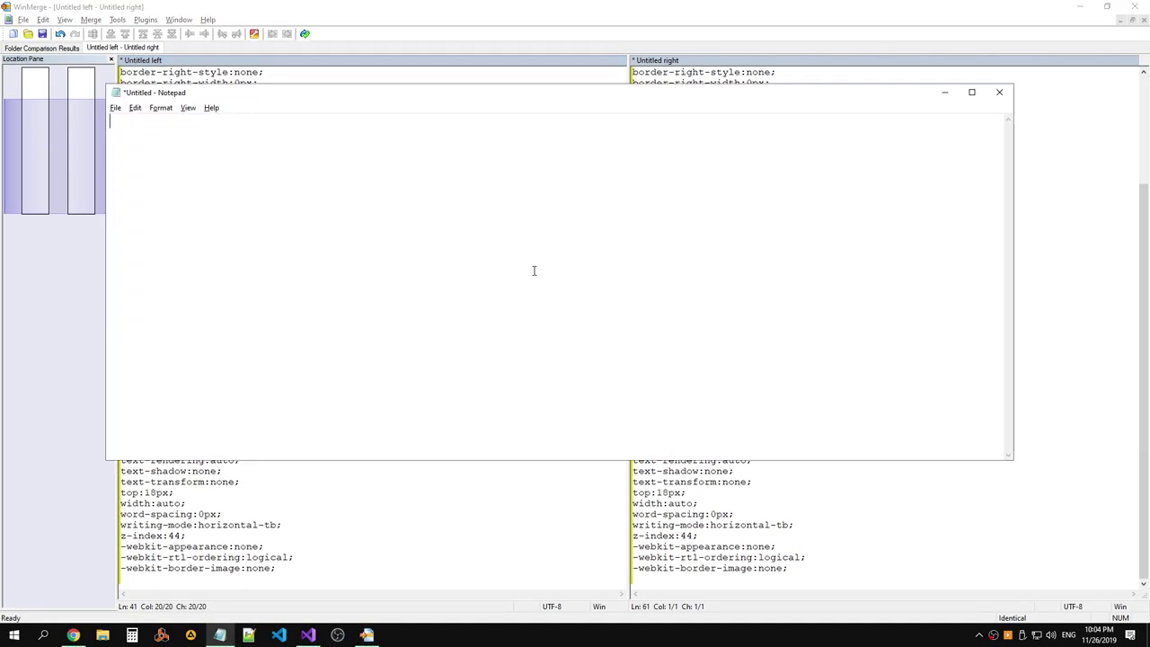
{"action": "key", "text": "alt+Tab"}
{"action": "left_click", "coordinate": [73, 635]}
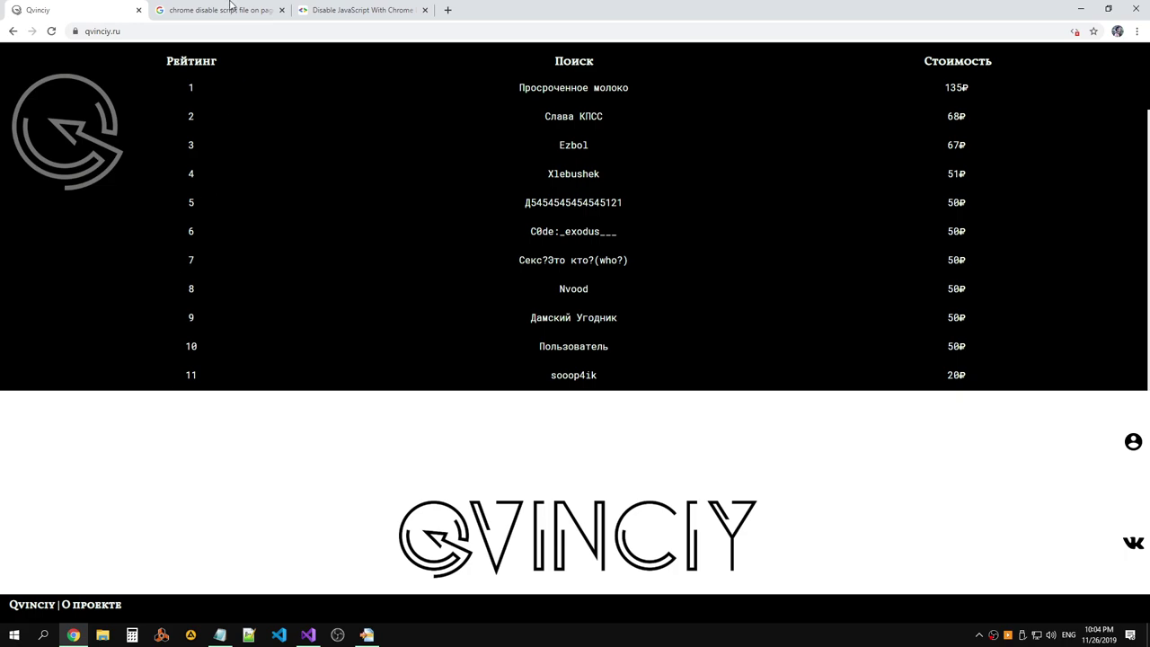
{"action": "left_click", "coordinate": [233, 8]}
{"action": "left_click", "coordinate": [316, 634]}
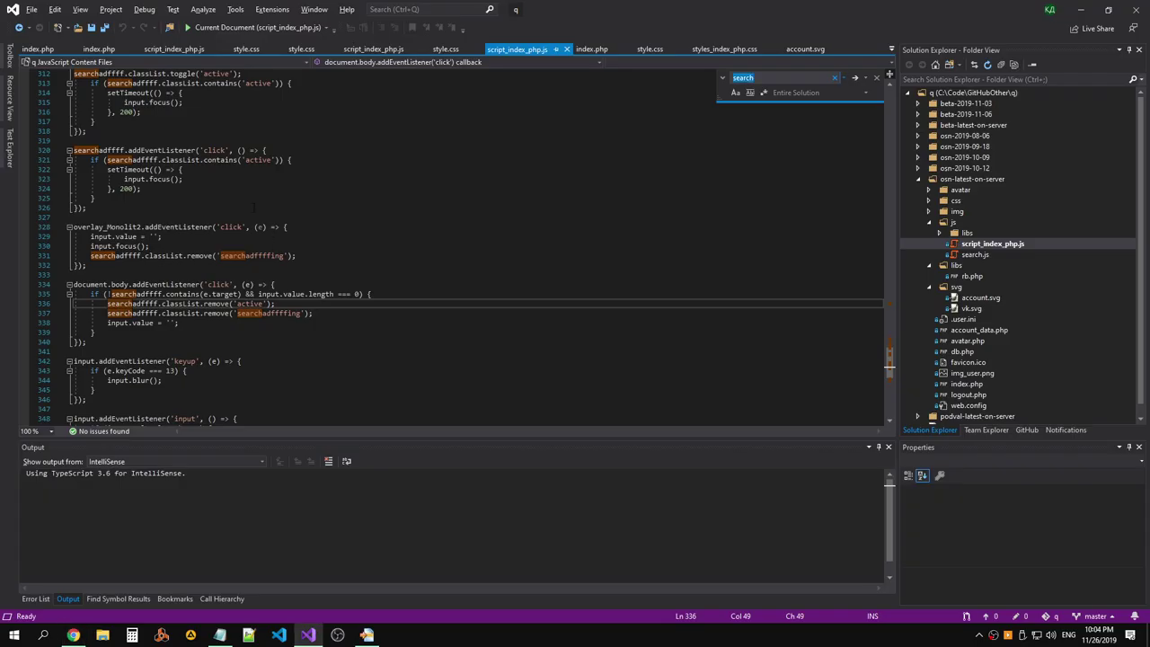
Inspect the Поиск search input on the Qvinciy site in Chrome, then return to Visual Studio.
{"action": "key", "text": "alt+Tab"}
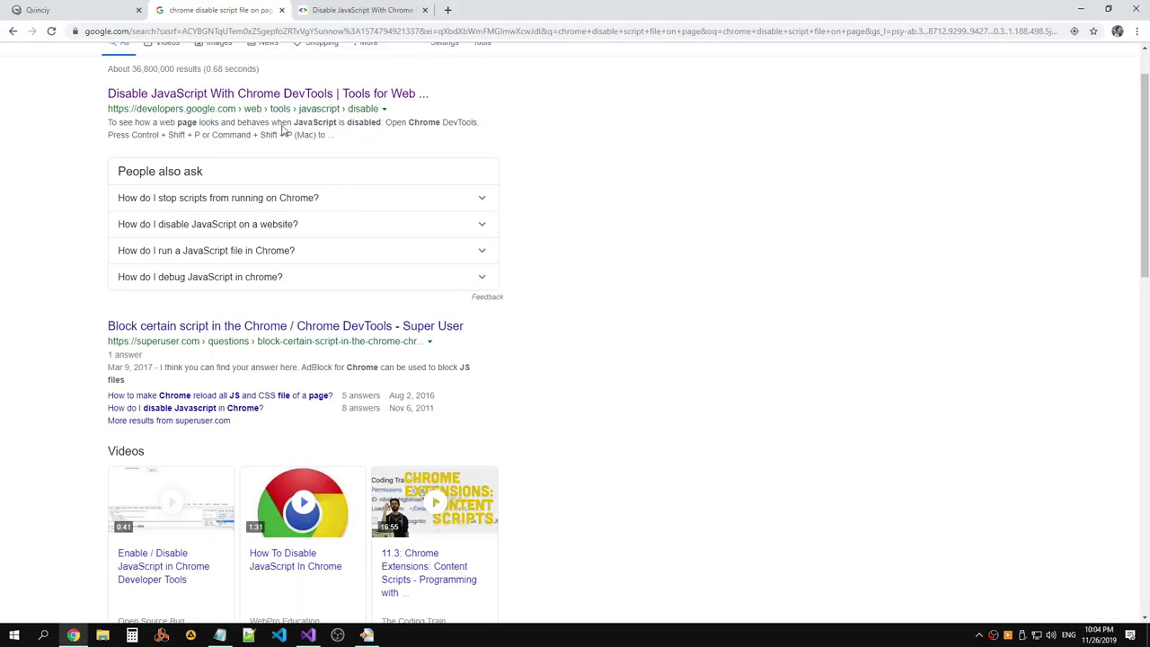
{"action": "left_click", "coordinate": [94, 13]}
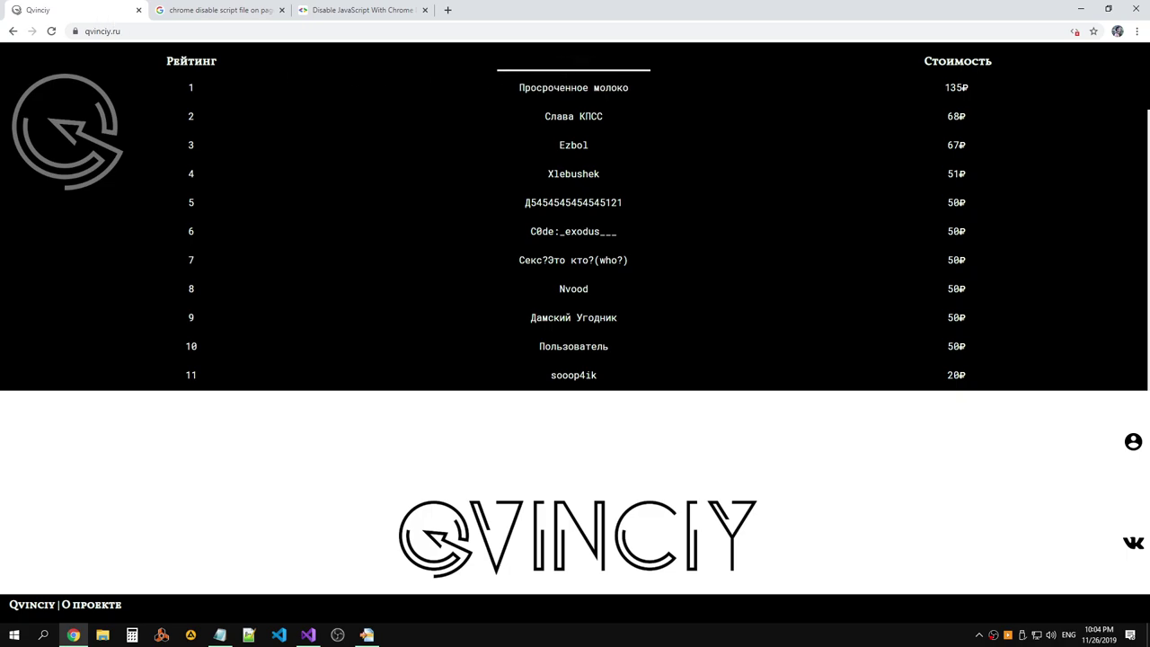
{"action": "right_click", "coordinate": [579, 63]}
{"action": "left_click", "coordinate": [630, 242]}
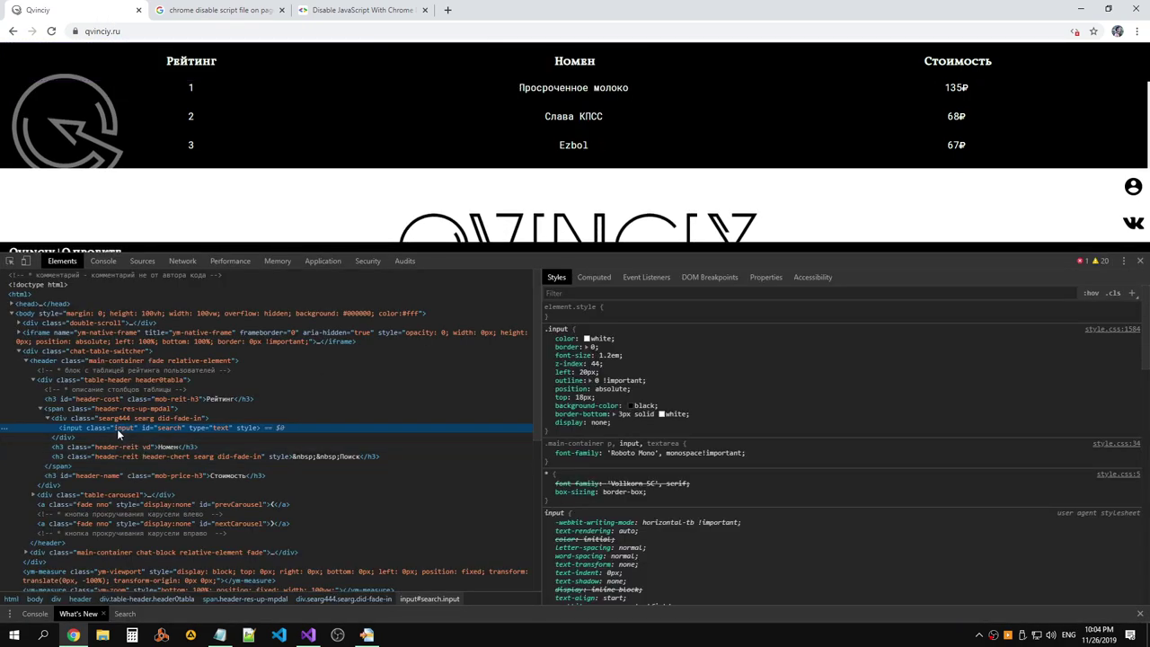
{"action": "key", "text": "alt+Tab"}
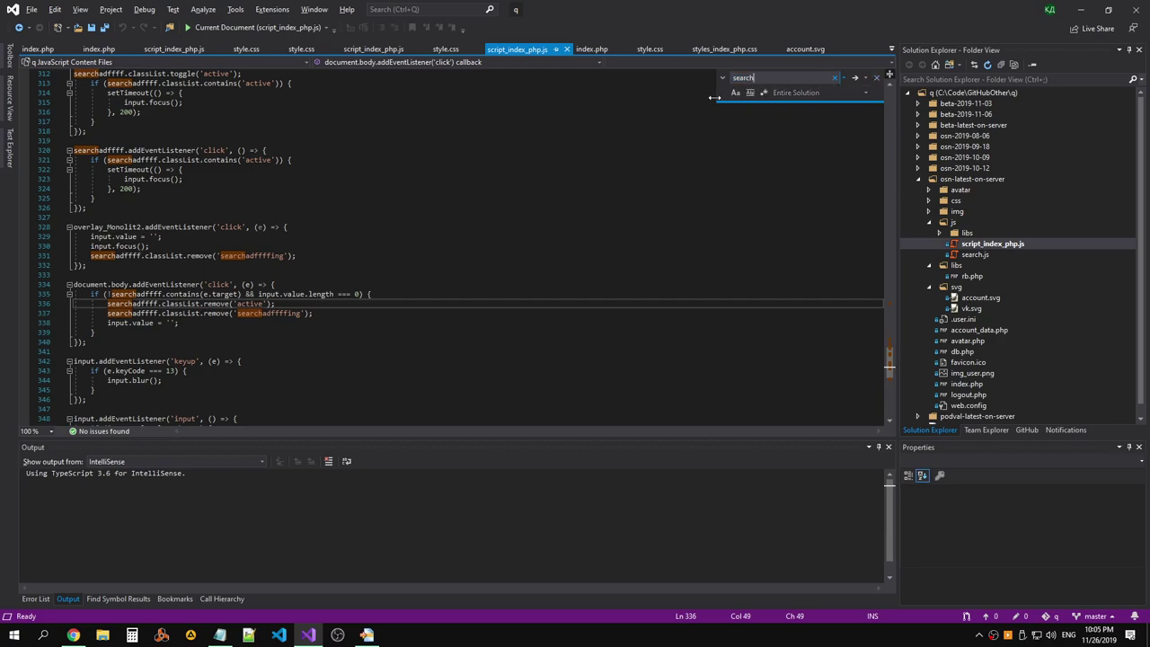
Restrict the find to Current Document with Match whole word on and Match case off.
{"action": "left_click", "coordinate": [866, 92]}
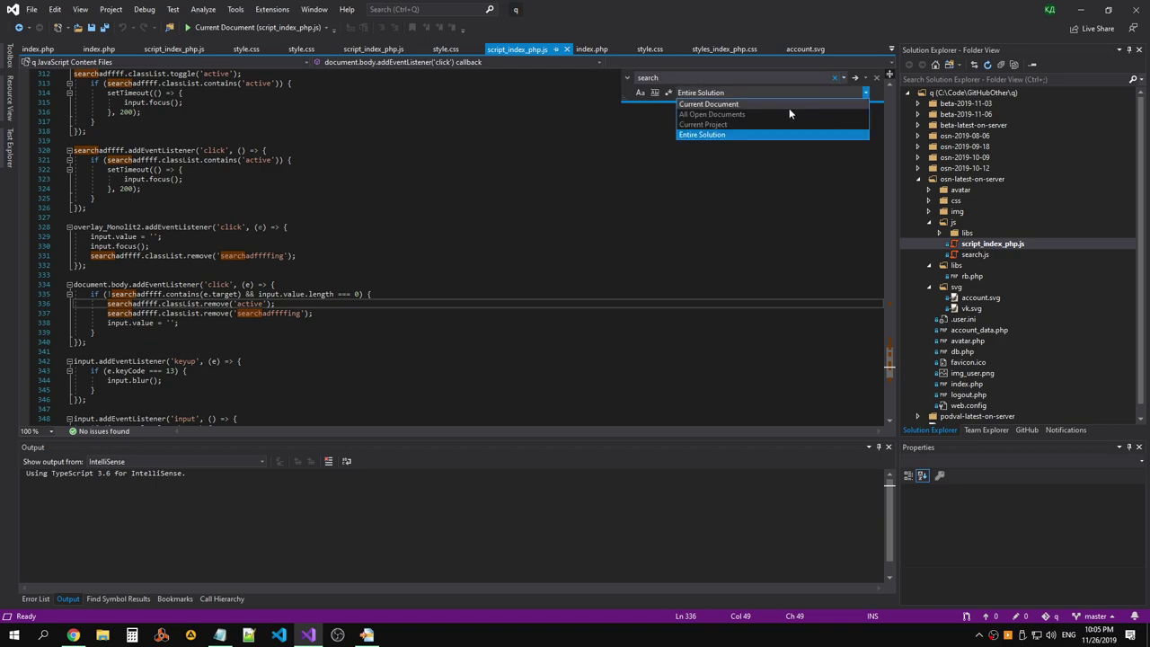
{"action": "left_click", "coordinate": [764, 105]}
{"action": "left_click", "coordinate": [640, 93]}
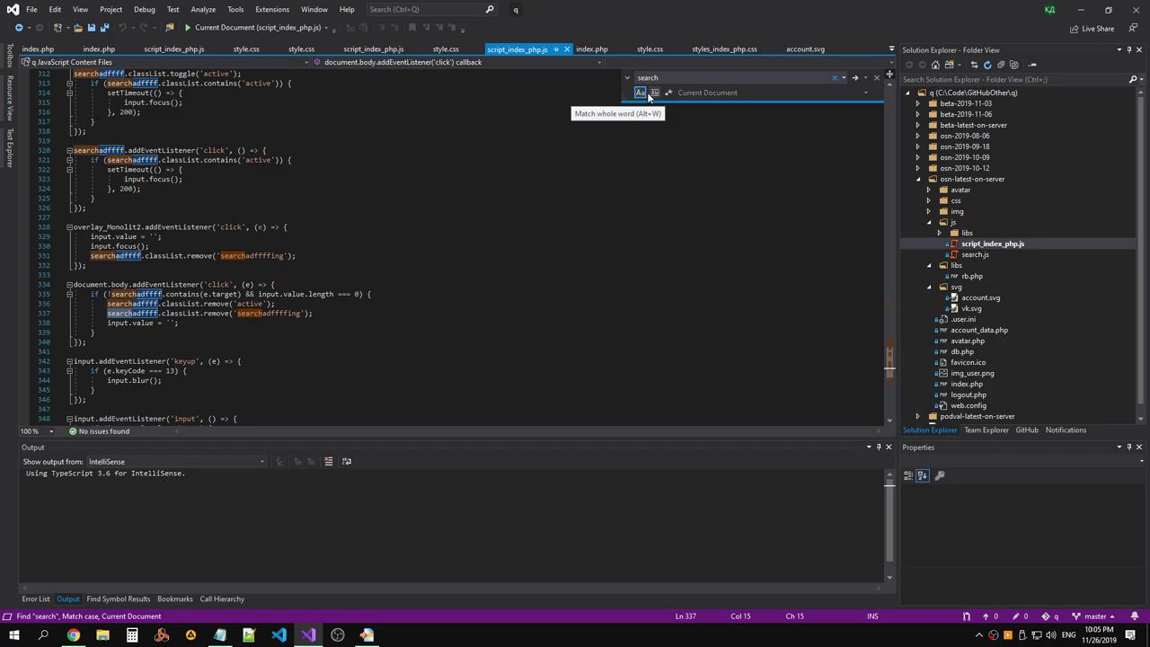
{"action": "left_click", "coordinate": [653, 93]}
{"action": "left_click", "coordinate": [640, 93]}
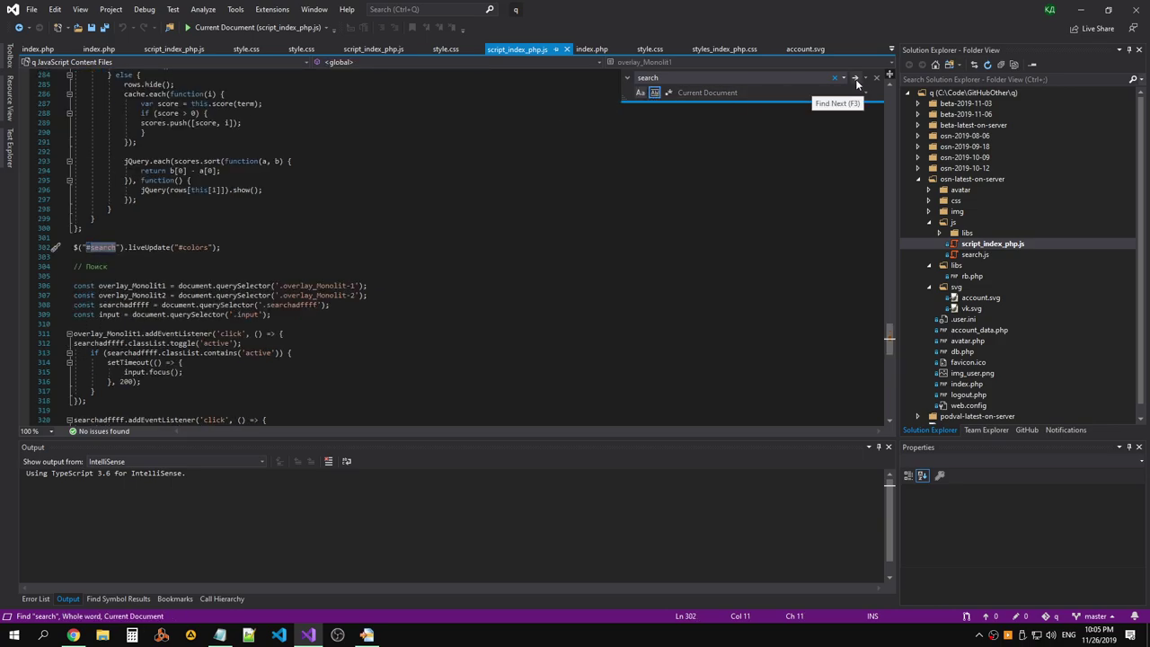
Find the next match starting from line 302's #search selector.
{"action": "left_click", "coordinate": [222, 247]}
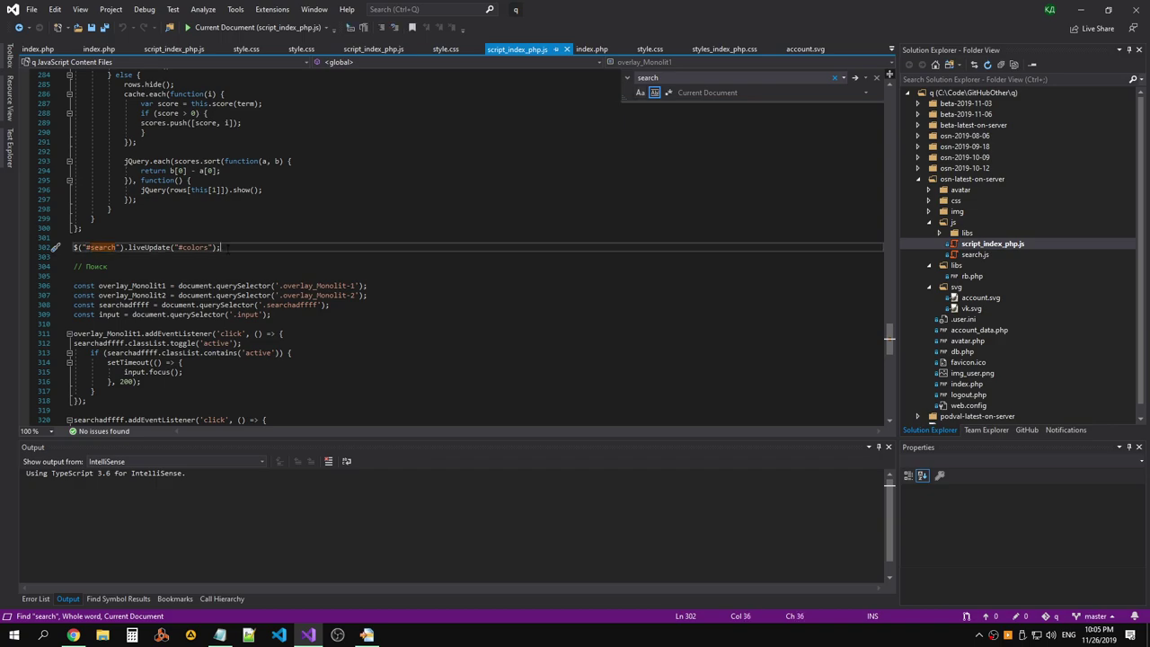
{"action": "left_click", "coordinate": [855, 78]}
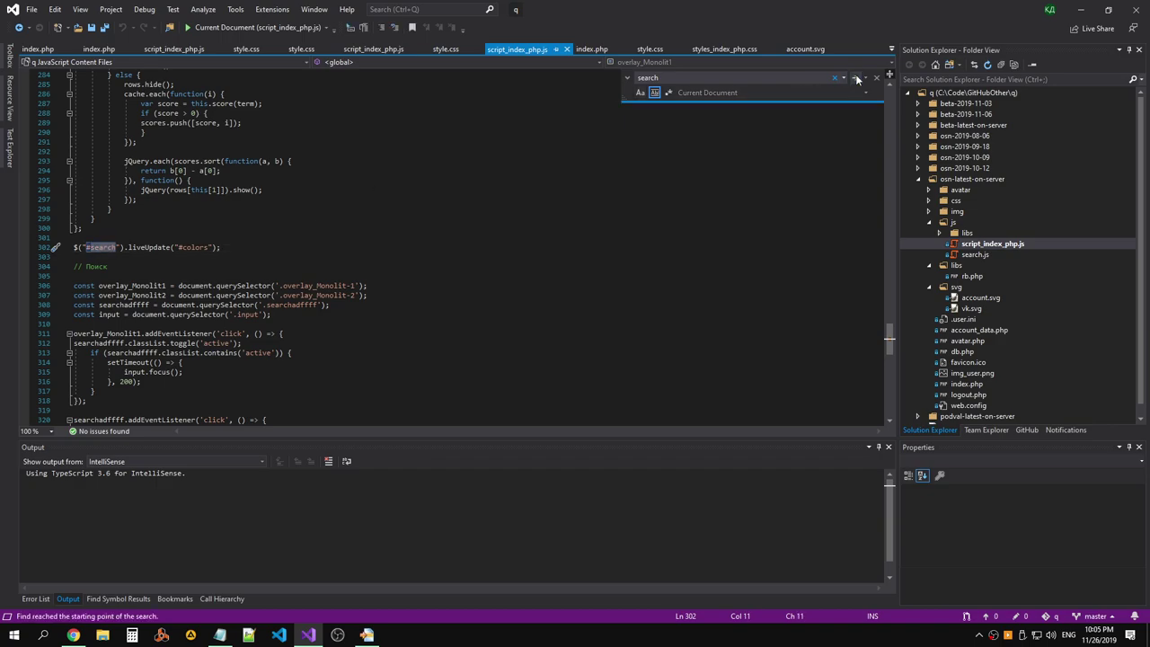
{"action": "key", "text": "Up"}
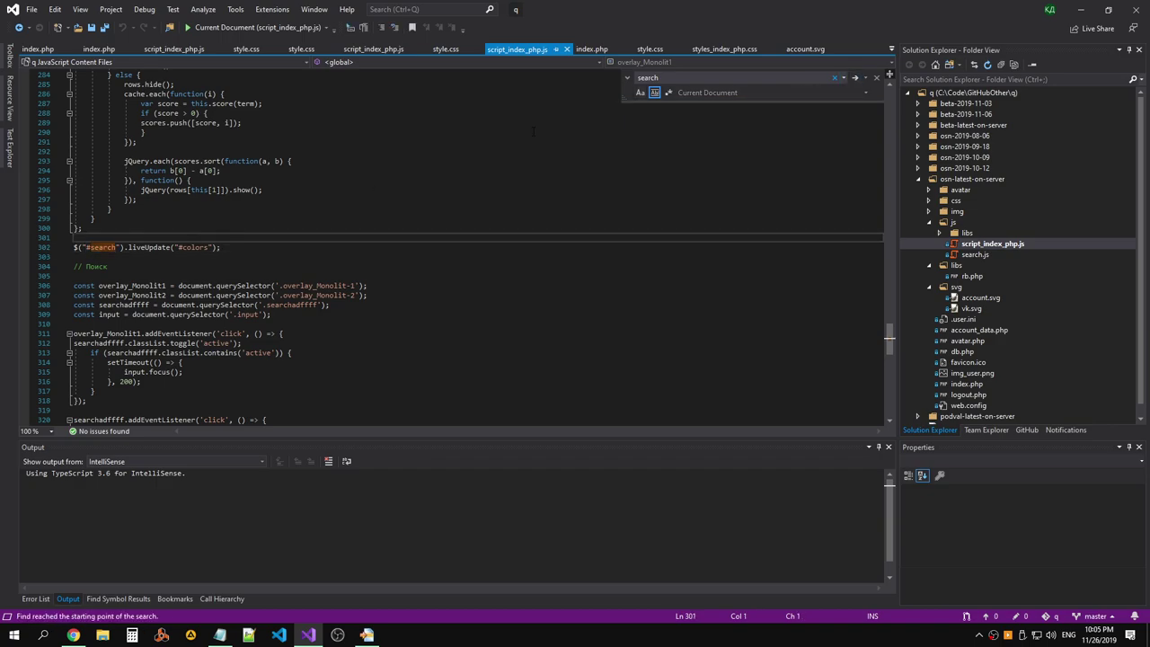
{"action": "left_click", "coordinate": [673, 79]}
{"action": "type", "text": "input"}
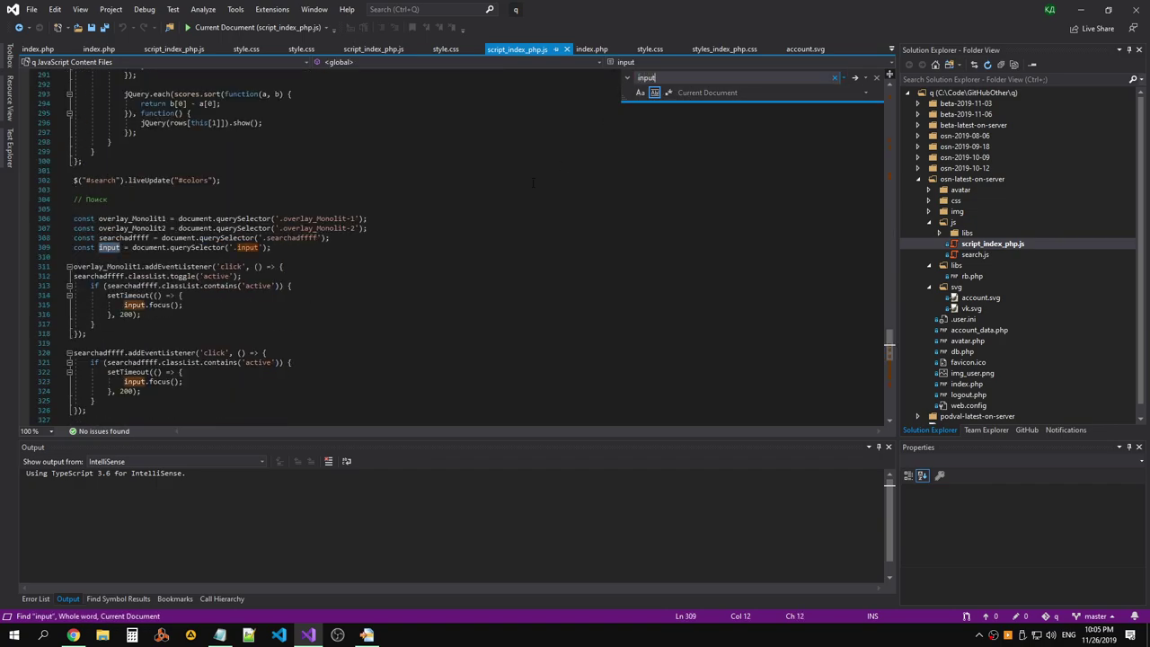
{"action": "scroll", "coordinate": [525, 182], "scroll_direction": "down", "scroll_amount": 1}
{"action": "scroll", "coordinate": [518, 183], "scroll_direction": "down", "scroll_amount": 1}
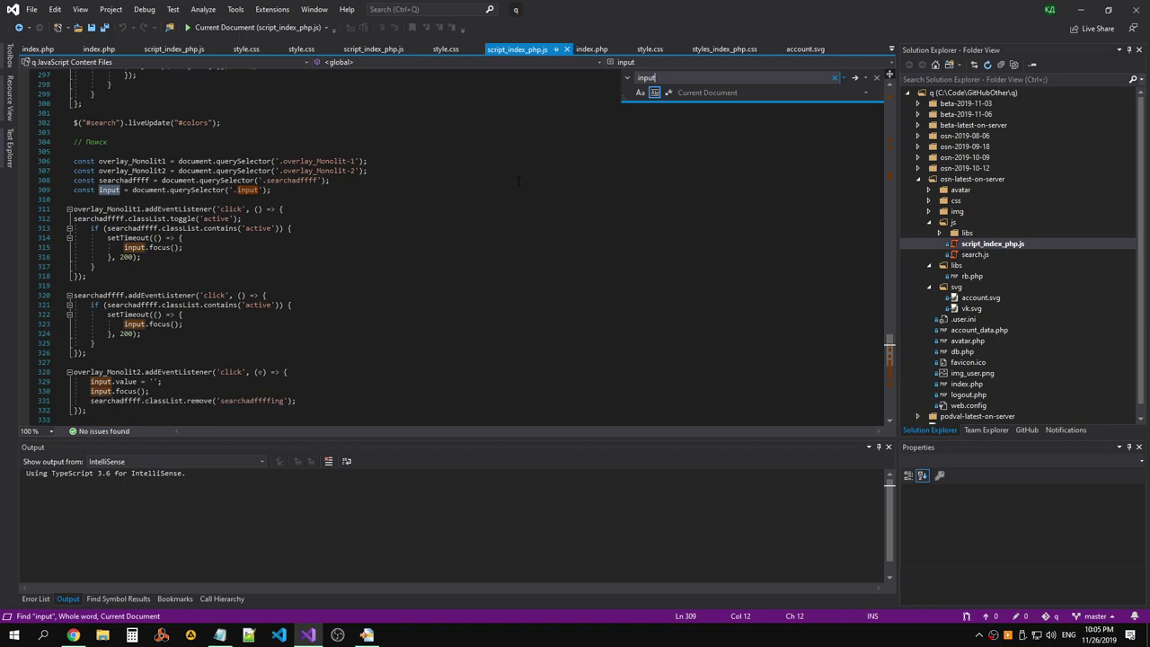
{"action": "scroll", "coordinate": [518, 183], "scroll_direction": "down", "scroll_amount": 1}
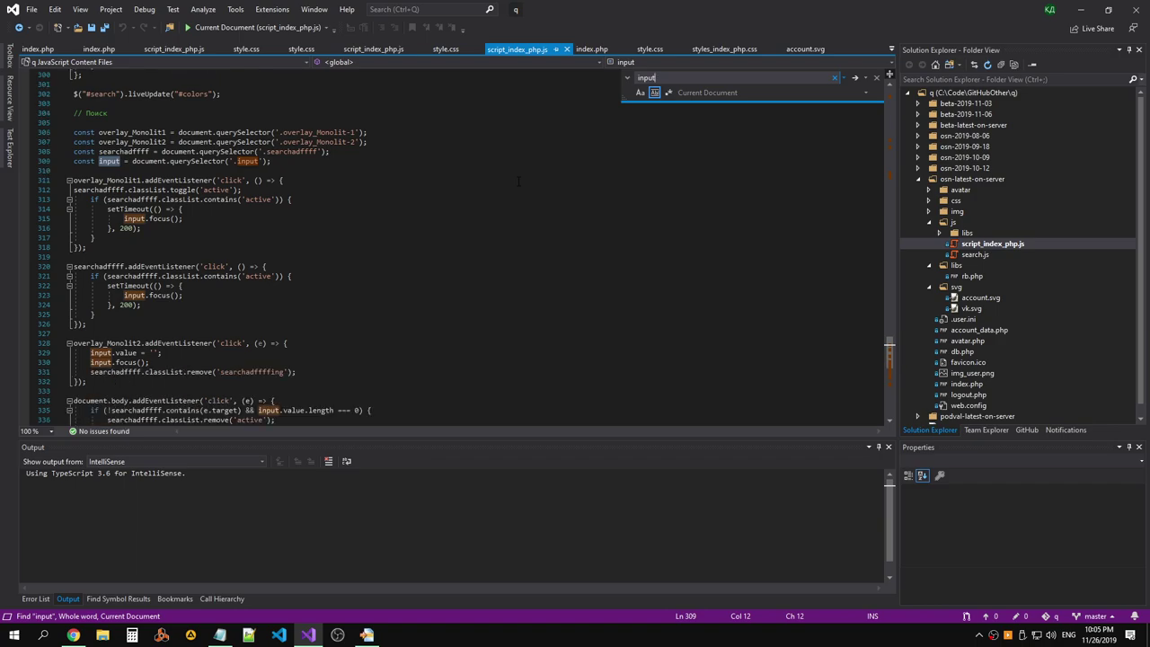
{"action": "scroll", "coordinate": [518, 183], "scroll_direction": "down", "scroll_amount": 2}
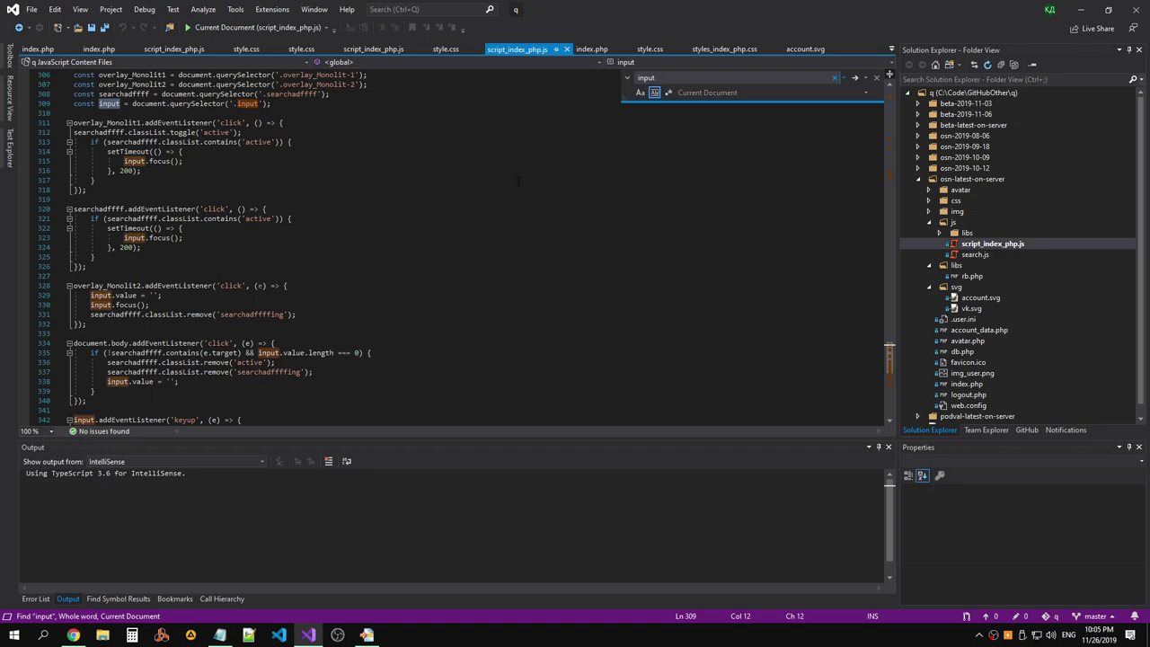
{"action": "scroll", "coordinate": [518, 182], "scroll_direction": "down", "scroll_amount": 2}
{"action": "scroll", "coordinate": [519, 182], "scroll_direction": "down", "scroll_amount": 1}
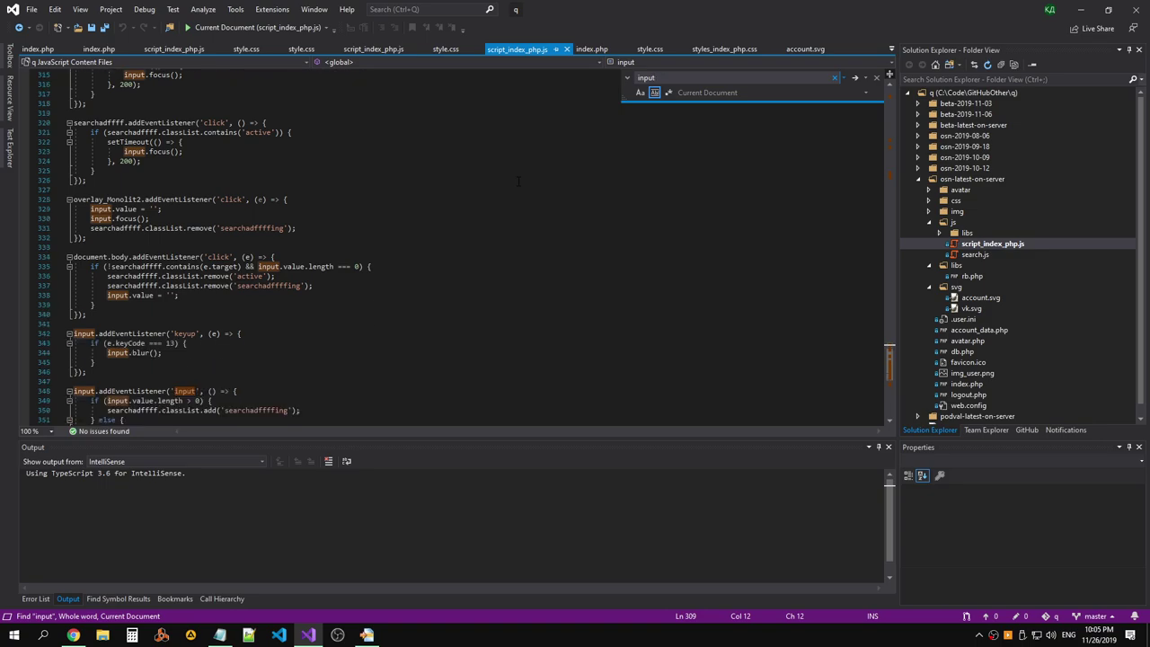
{"action": "scroll", "coordinate": [518, 182], "scroll_direction": "down", "scroll_amount": 1}
{"action": "scroll", "coordinate": [518, 183], "scroll_direction": "down", "scroll_amount": 1}
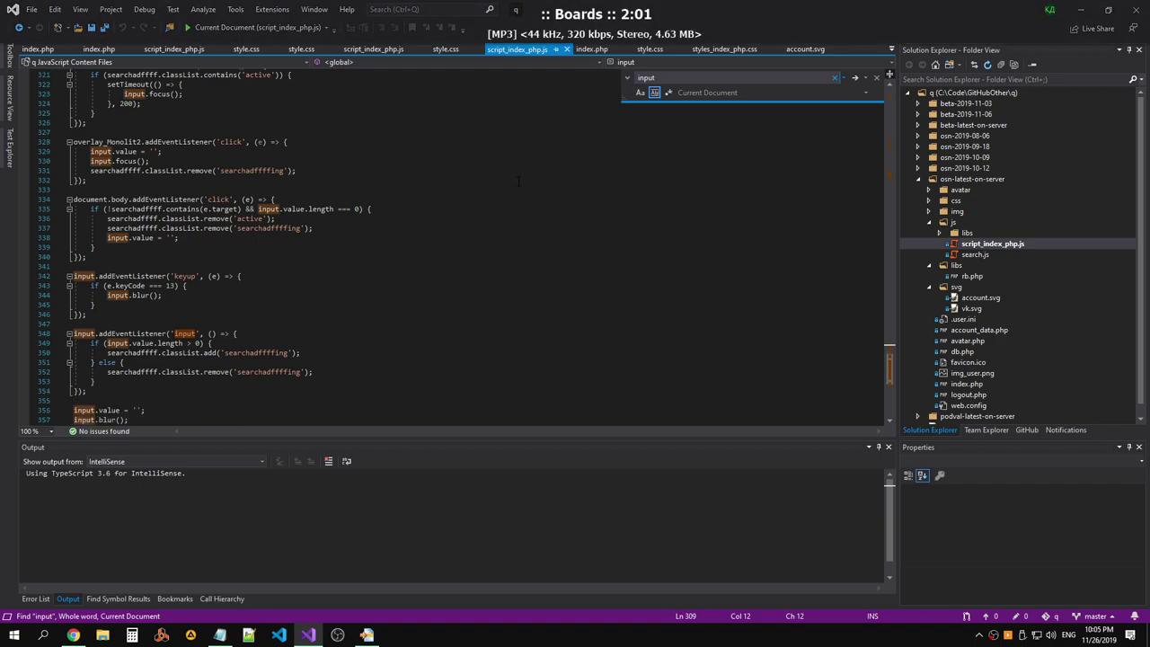
{"action": "scroll", "coordinate": [519, 183], "scroll_direction": "down", "scroll_amount": 1}
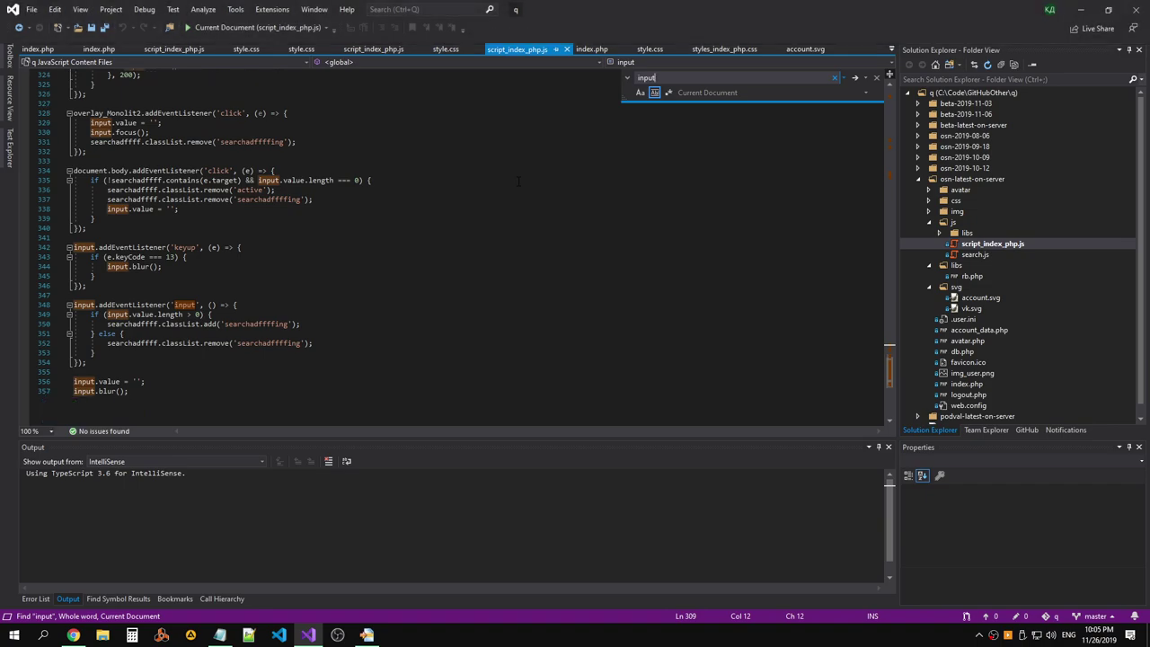
{"action": "scroll", "coordinate": [519, 182], "scroll_direction": "down", "scroll_amount": 1}
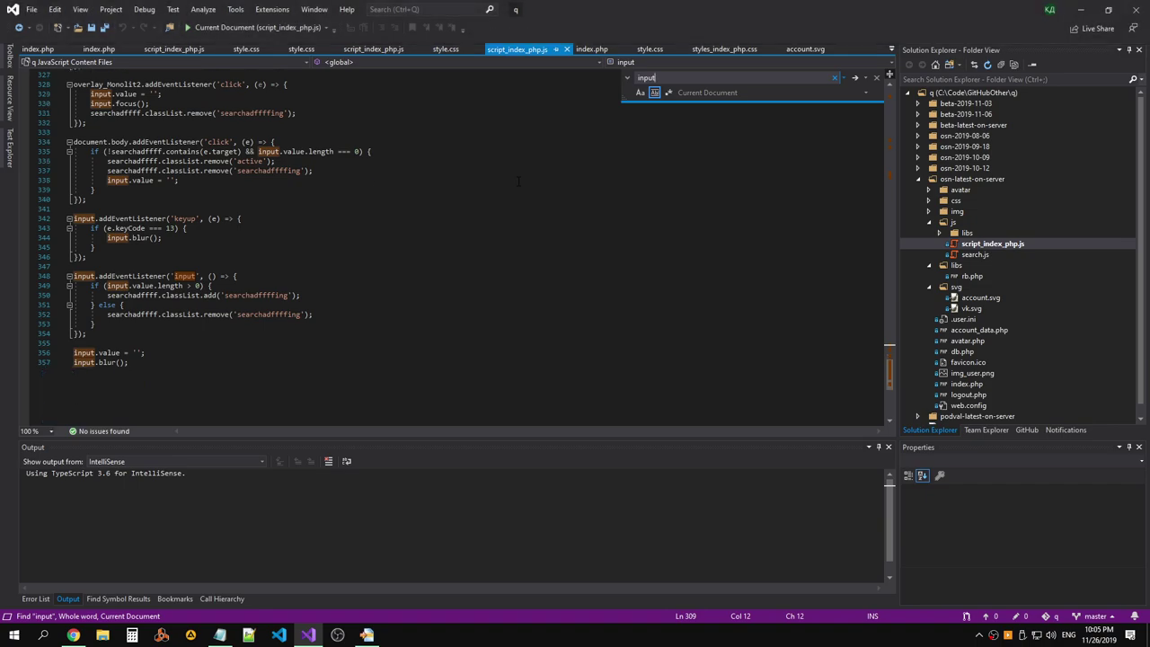
{"action": "scroll", "coordinate": [519, 183], "scroll_direction": "up", "scroll_amount": 4}
{"action": "scroll", "coordinate": [519, 182], "scroll_direction": "up", "scroll_amount": 5}
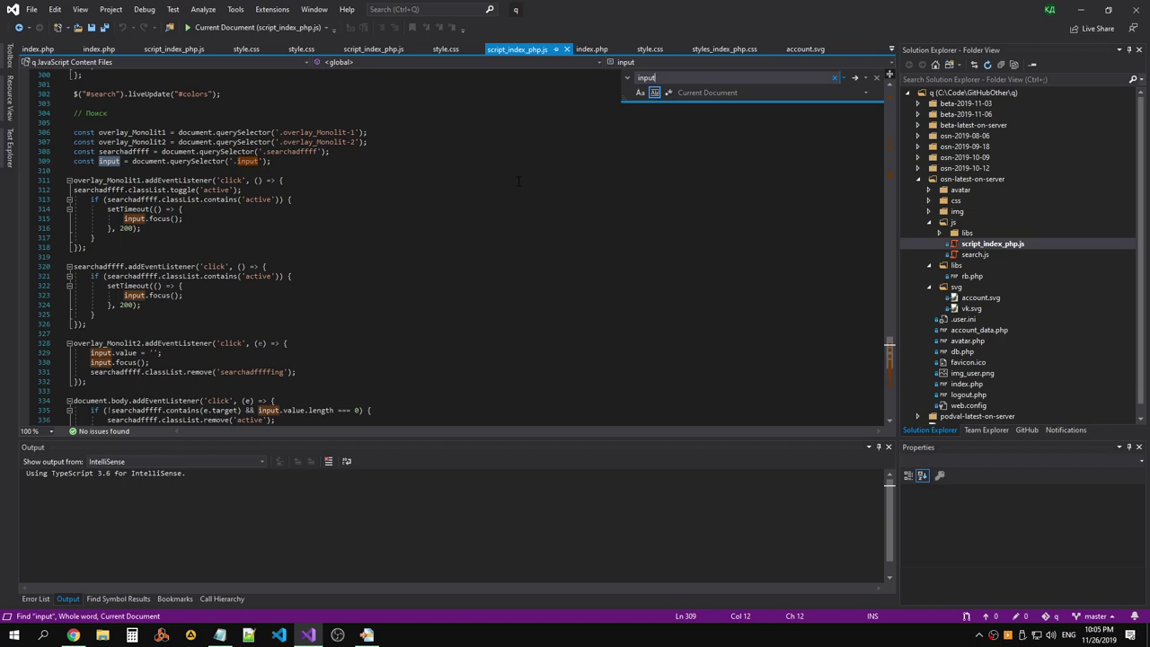
{"action": "scroll", "coordinate": [518, 182], "scroll_direction": "up", "scroll_amount": 3}
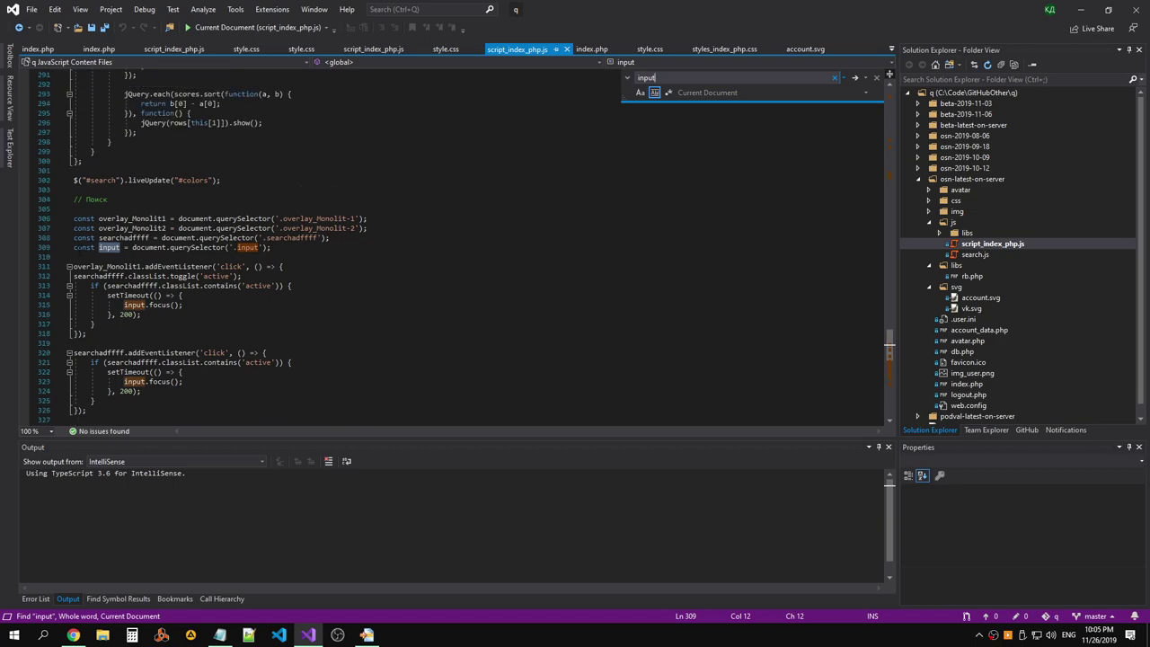
{"action": "left_click", "coordinate": [74, 247]}
{"action": "scroll", "coordinate": [476, 247], "scroll_direction": "down", "scroll_amount": 5}
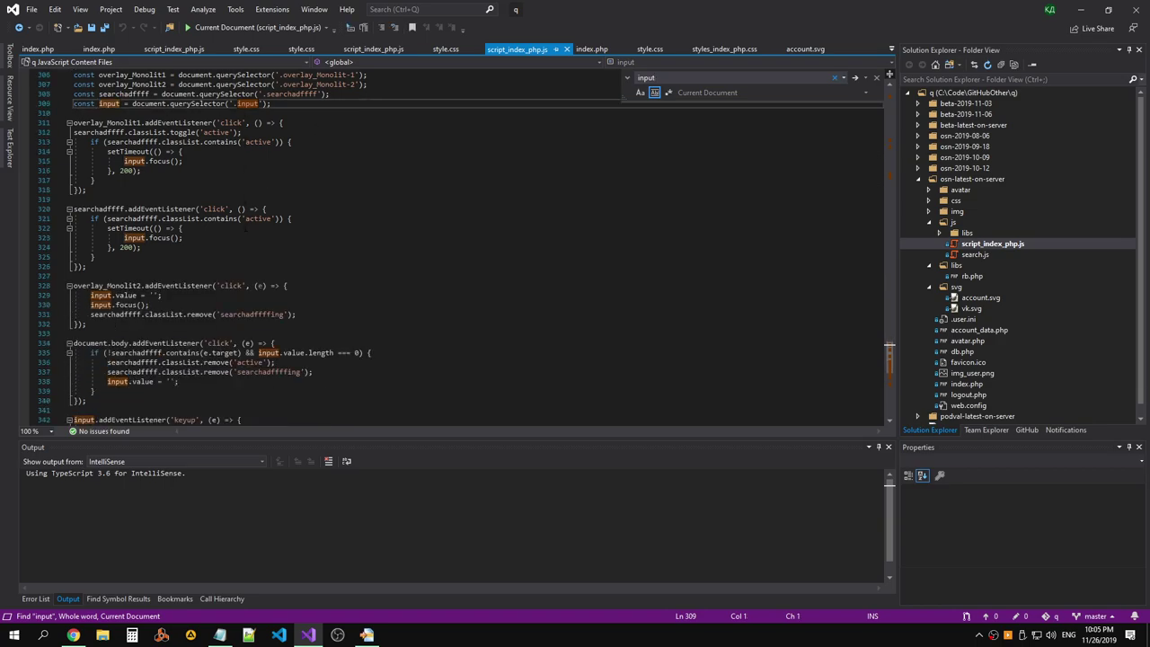
{"action": "scroll", "coordinate": [476, 247], "scroll_direction": "up", "scroll_amount": 4}
{"action": "scroll", "coordinate": [476, 247], "scroll_direction": "up", "scroll_amount": 5}
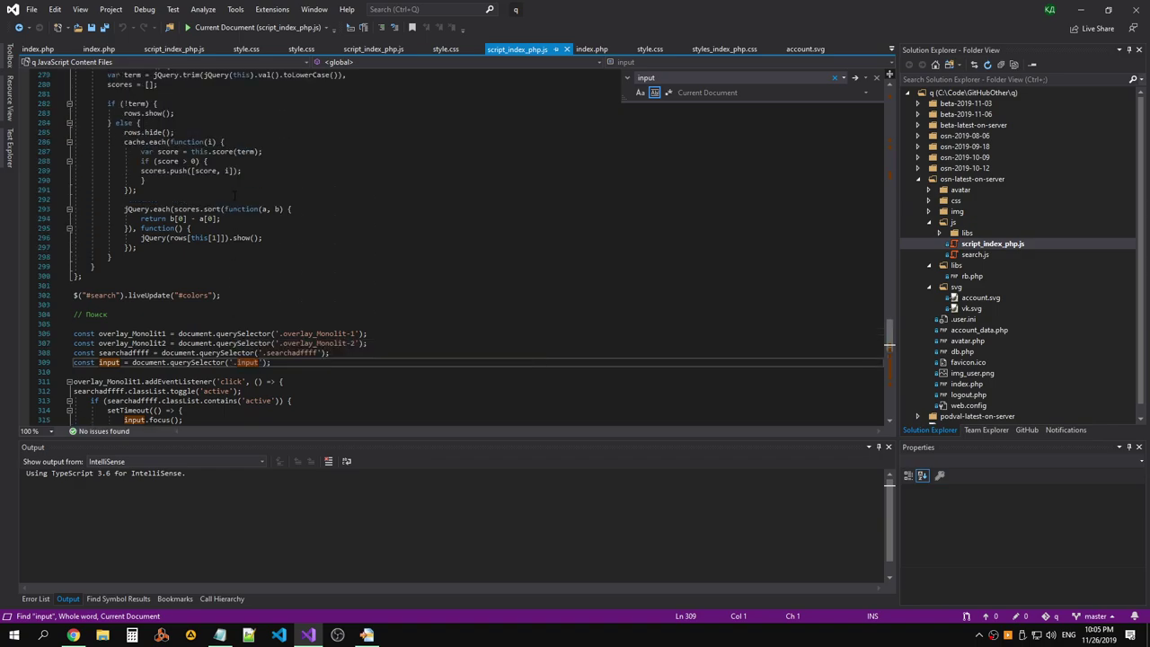
{"action": "left_click", "coordinate": [855, 77]}
{"action": "left_click", "coordinate": [854, 78]}
{"action": "left_click", "coordinate": [856, 79]}
{"action": "left_click", "coordinate": [857, 78]}
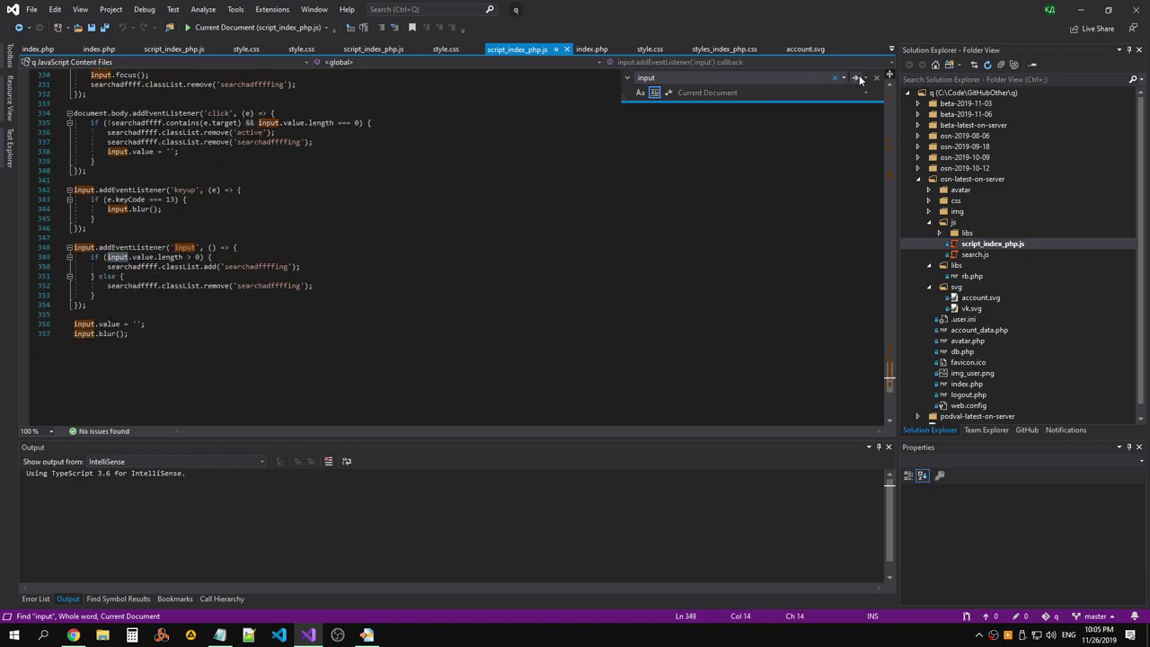
{"action": "left_click", "coordinate": [856, 78]}
{"action": "left_click", "coordinate": [857, 78]}
{"action": "left_click", "coordinate": [856, 79]}
{"action": "left_click", "coordinate": [856, 78]}
{"action": "left_click", "coordinate": [857, 78]}
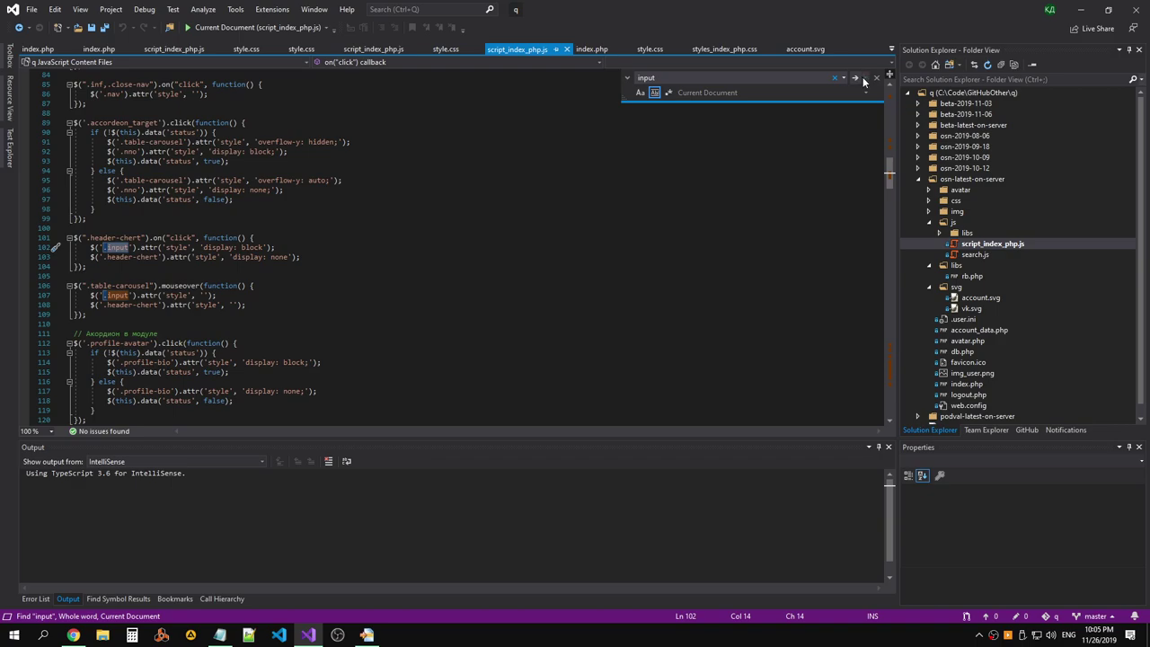
{"action": "left_click", "coordinate": [858, 80]}
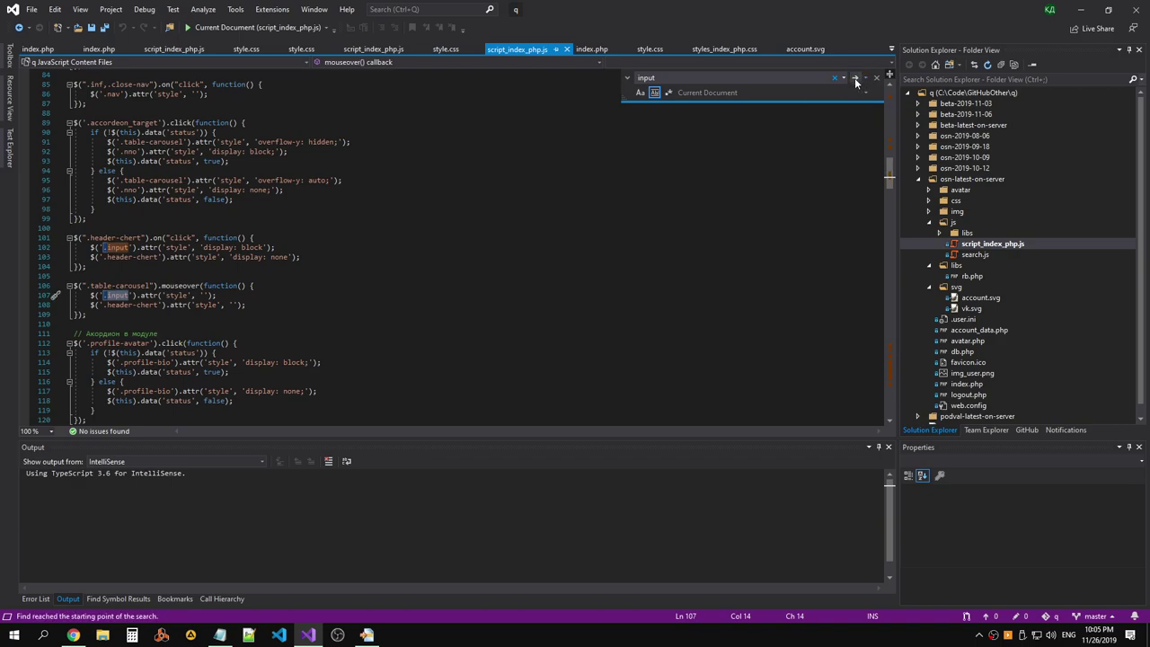
{"action": "left_click", "coordinate": [854, 77]}
{"action": "left_click", "coordinate": [855, 78]}
{"action": "left_click", "coordinate": [854, 77]}
{"action": "left_click", "coordinate": [855, 78]}
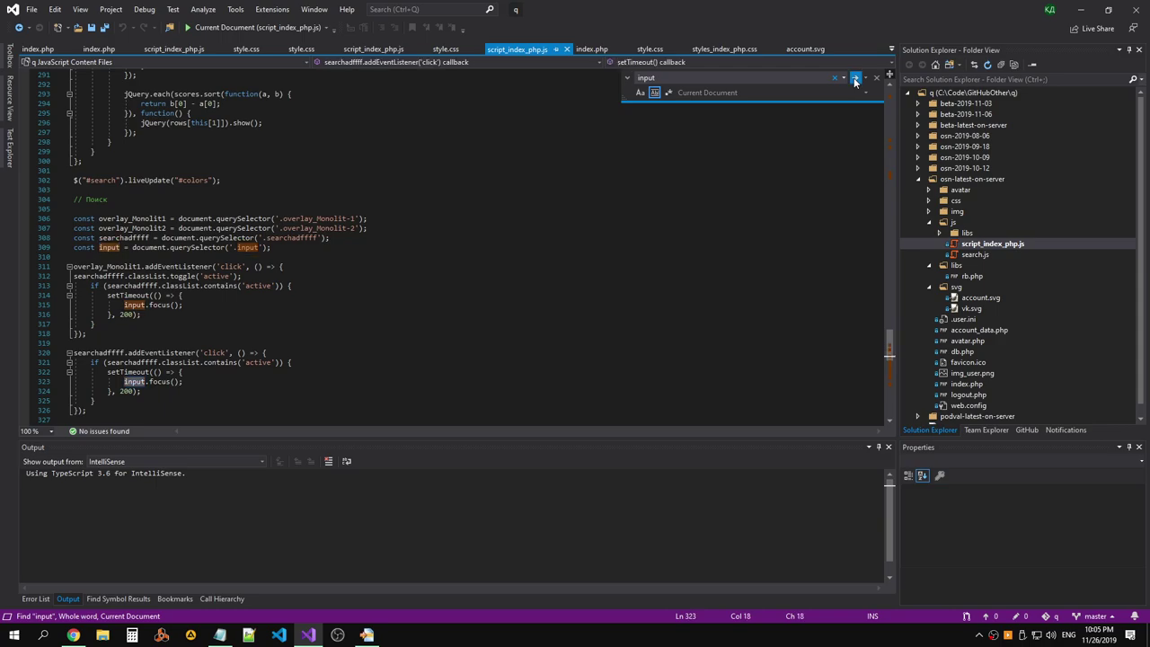
{"action": "left_click", "coordinate": [854, 79]}
{"action": "left_click", "coordinate": [855, 79]}
{"action": "left_click", "coordinate": [855, 79]}
{"action": "left_click", "coordinate": [854, 79]}
{"action": "left_click", "coordinate": [854, 80]}
{"action": "left_click", "coordinate": [854, 79]}
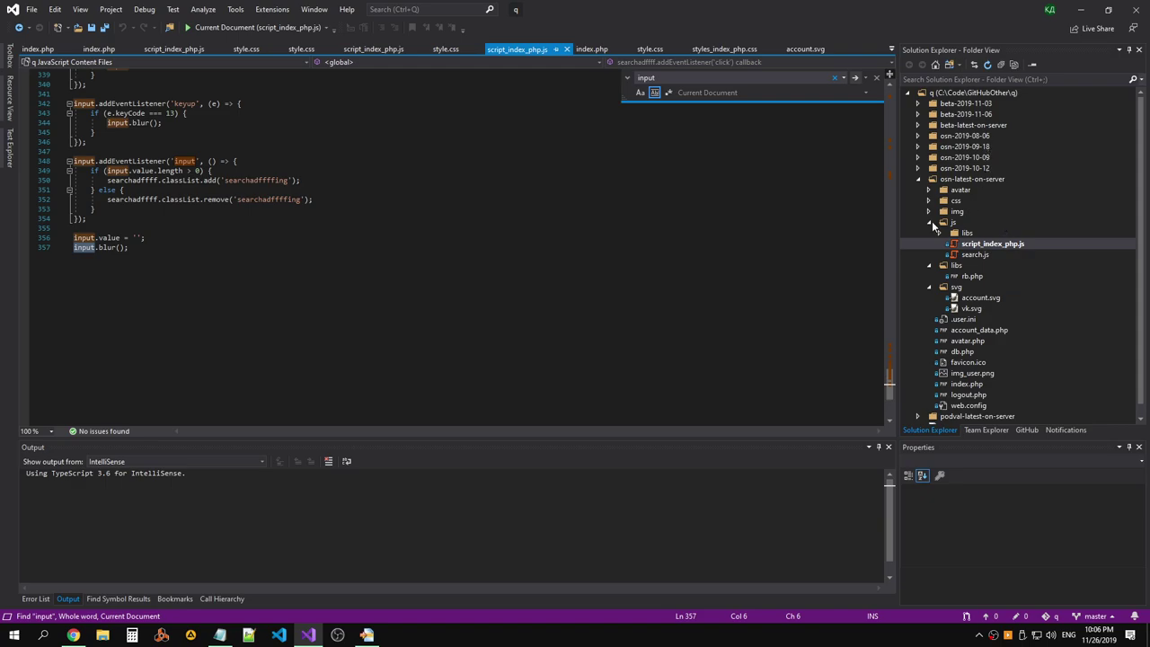
In DevTools Sources, open js/libs/script_index_php.js from the site's file tree.
{"action": "key", "text": "alt+Tab"}
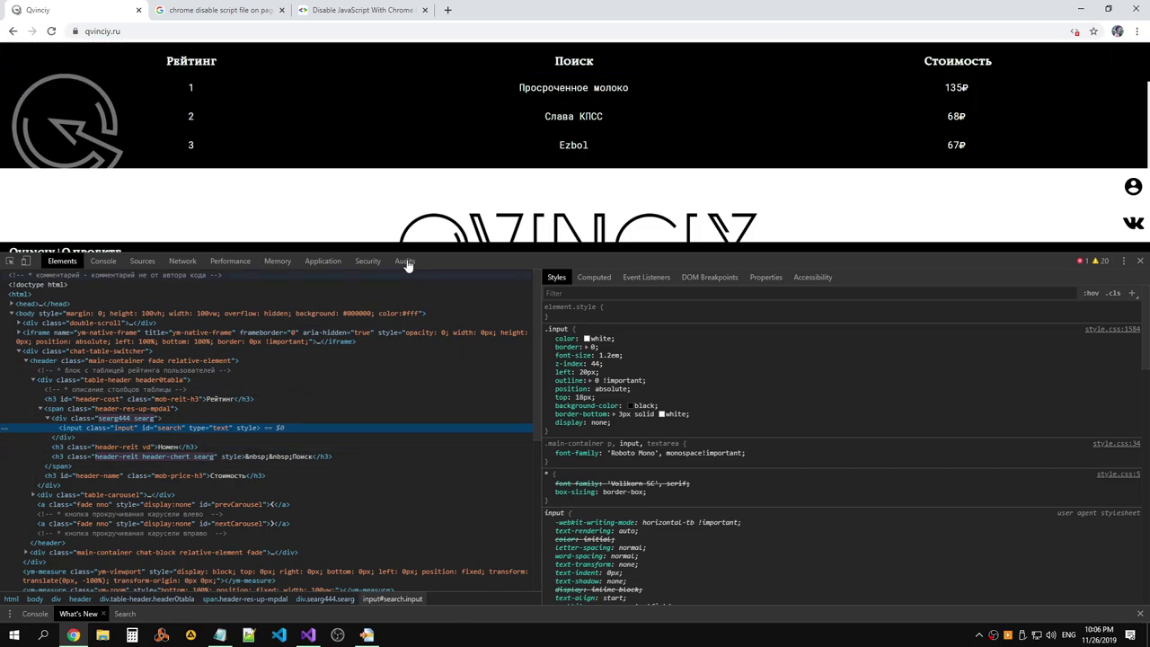
{"action": "scroll", "coordinate": [195, 300], "scroll_direction": "down", "scroll_amount": 3}
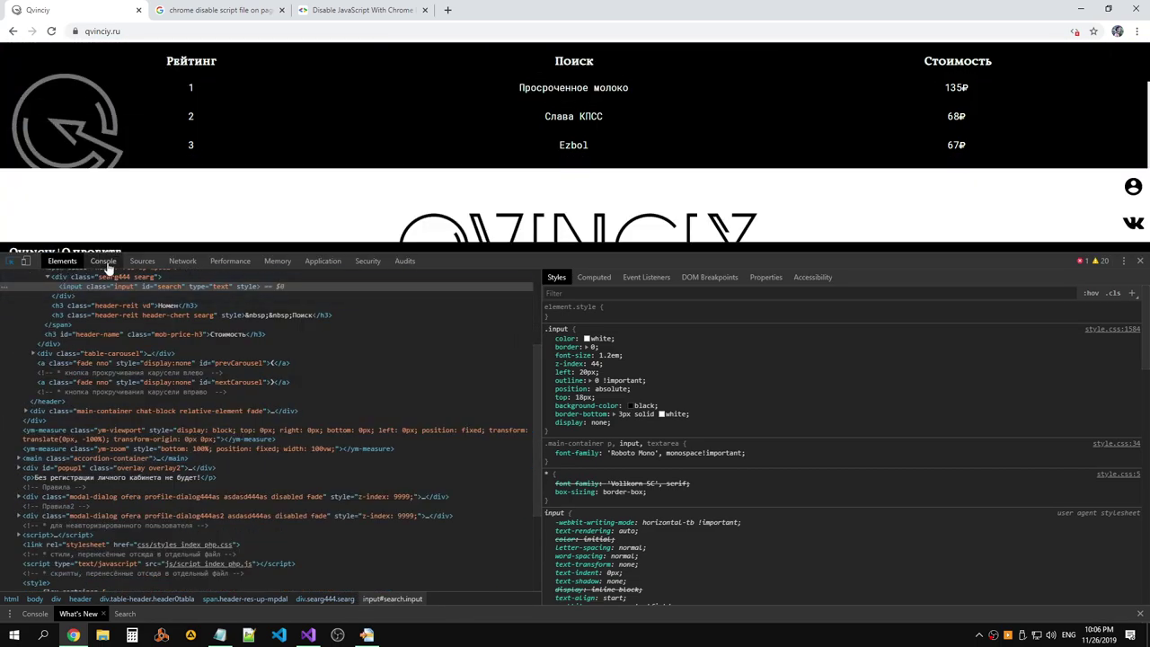
{"action": "left_click", "coordinate": [103, 261]}
{"action": "left_click", "coordinate": [142, 261]}
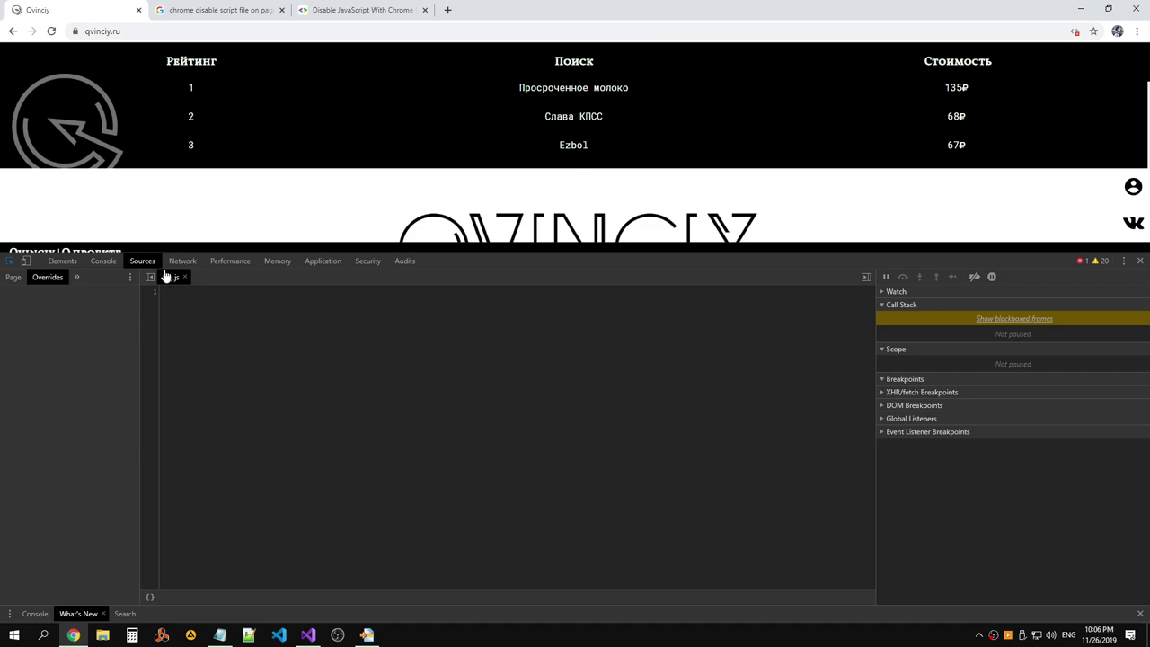
{"action": "left_click", "coordinate": [12, 276]}
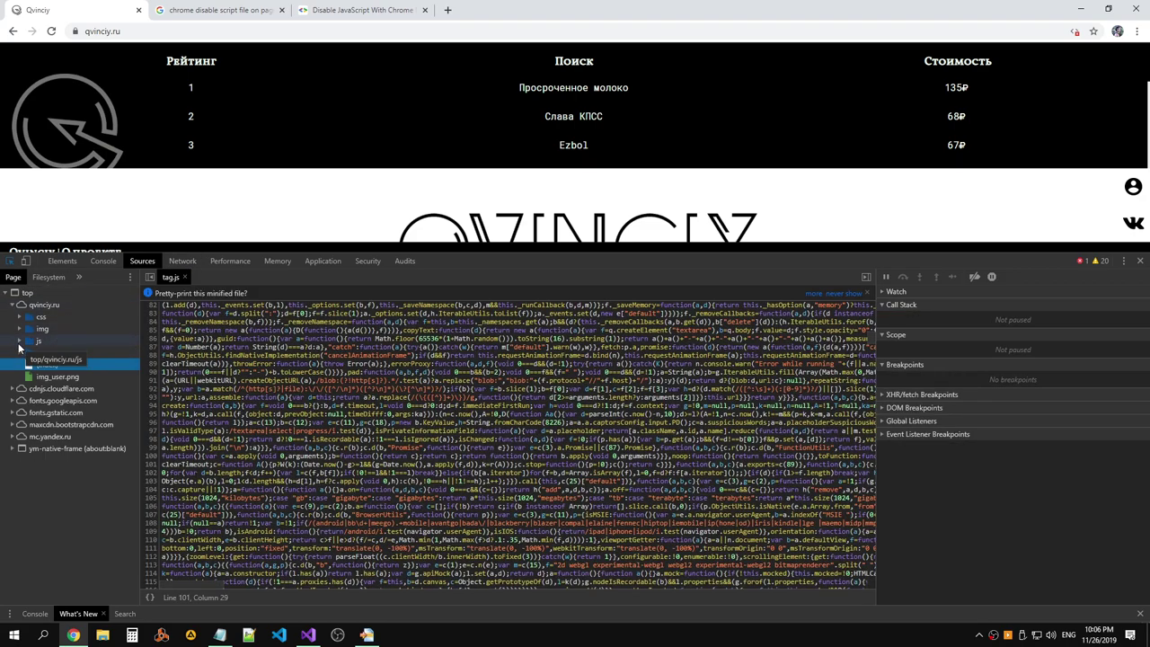
{"action": "left_click", "coordinate": [19, 342]}
{"action": "left_click", "coordinate": [28, 352]}
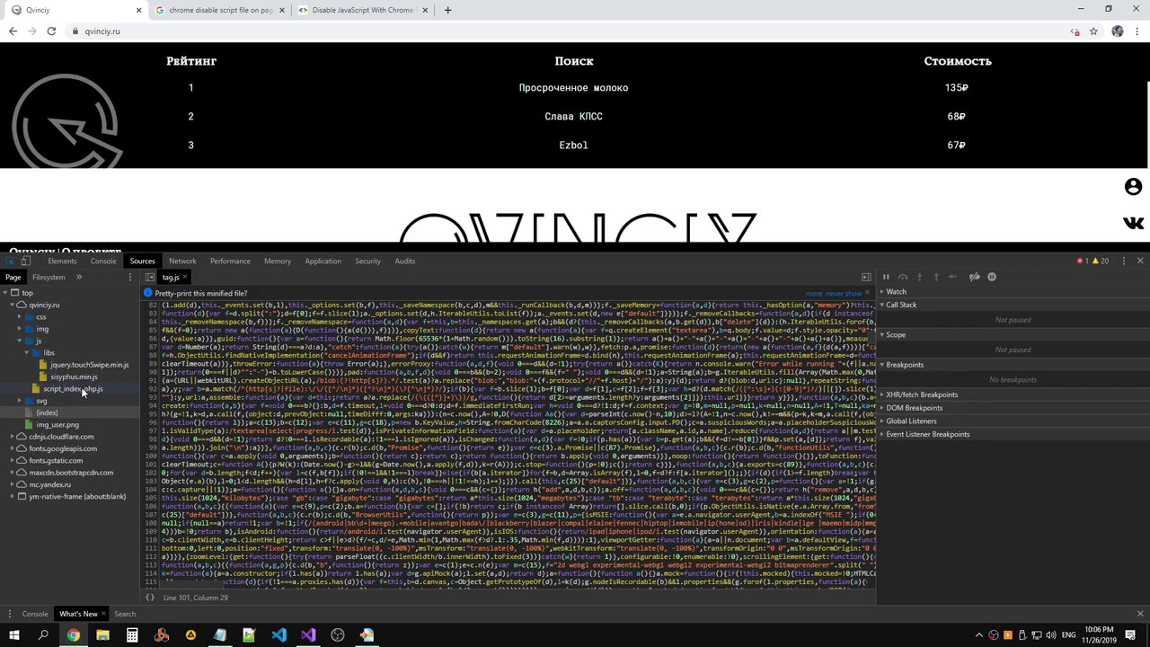
{"action": "left_click", "coordinate": [81, 387]}
Open search.js in Visual Studio, then reload qvinciy.ru and reopen search.js and script_index_php.js.
{"action": "key", "text": "alt+Tab"}
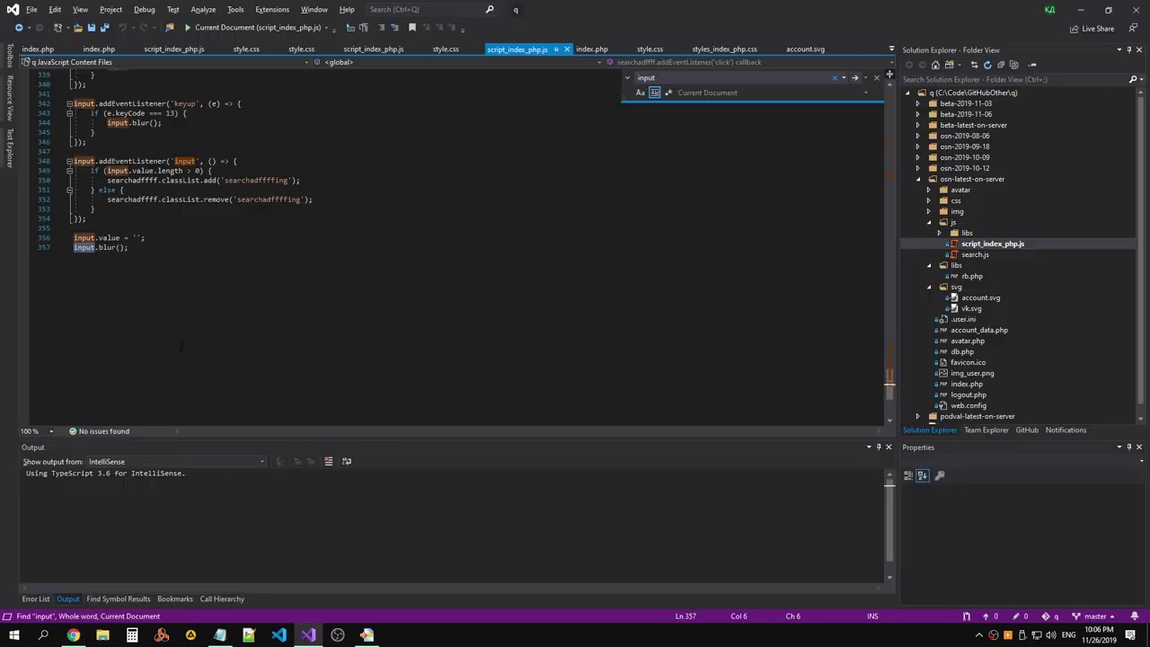
{"action": "left_click", "coordinate": [993, 255]}
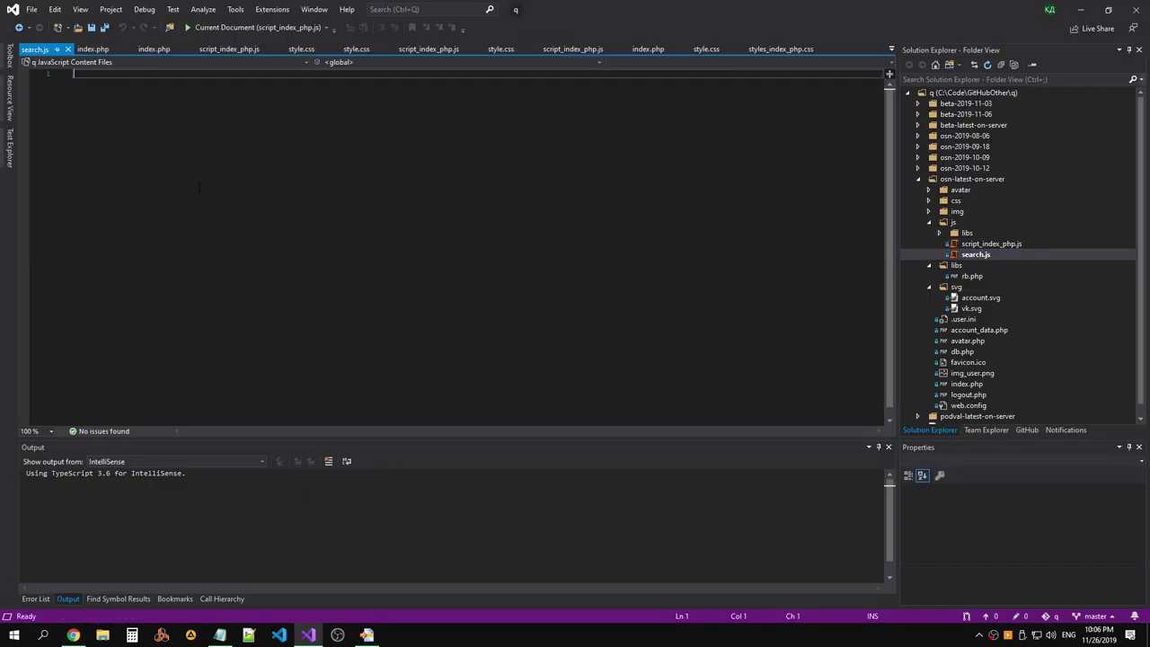
{"action": "key", "text": "alt+Tab"}
{"action": "left_click", "coordinate": [51, 31]}
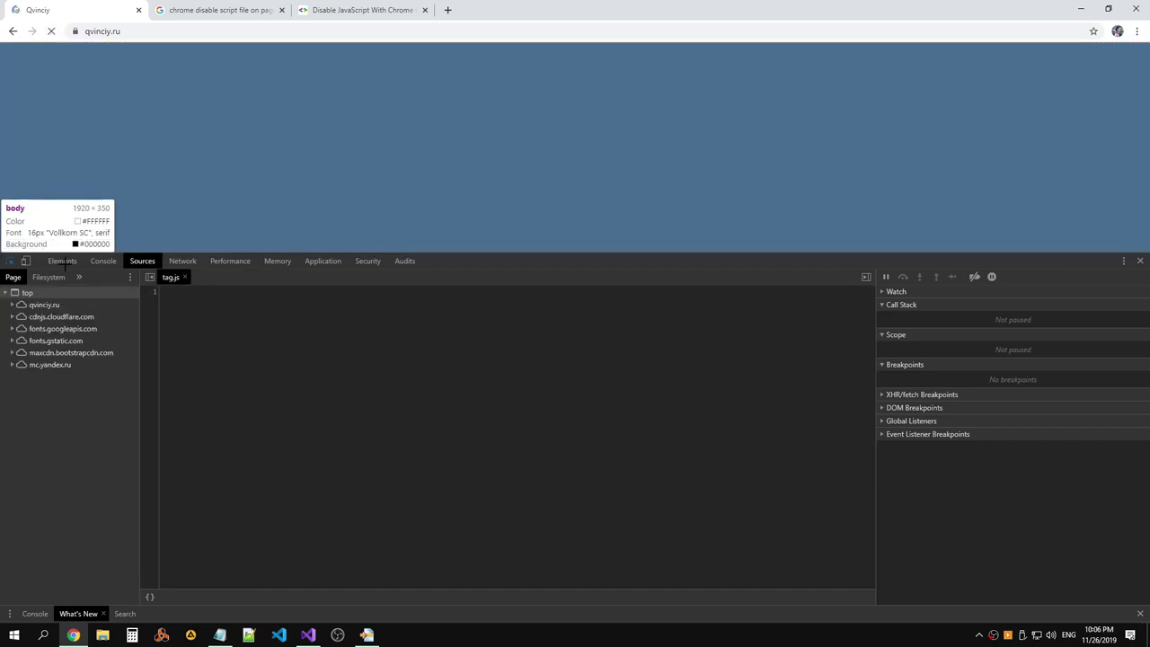
{"action": "left_click", "coordinate": [39, 328]}
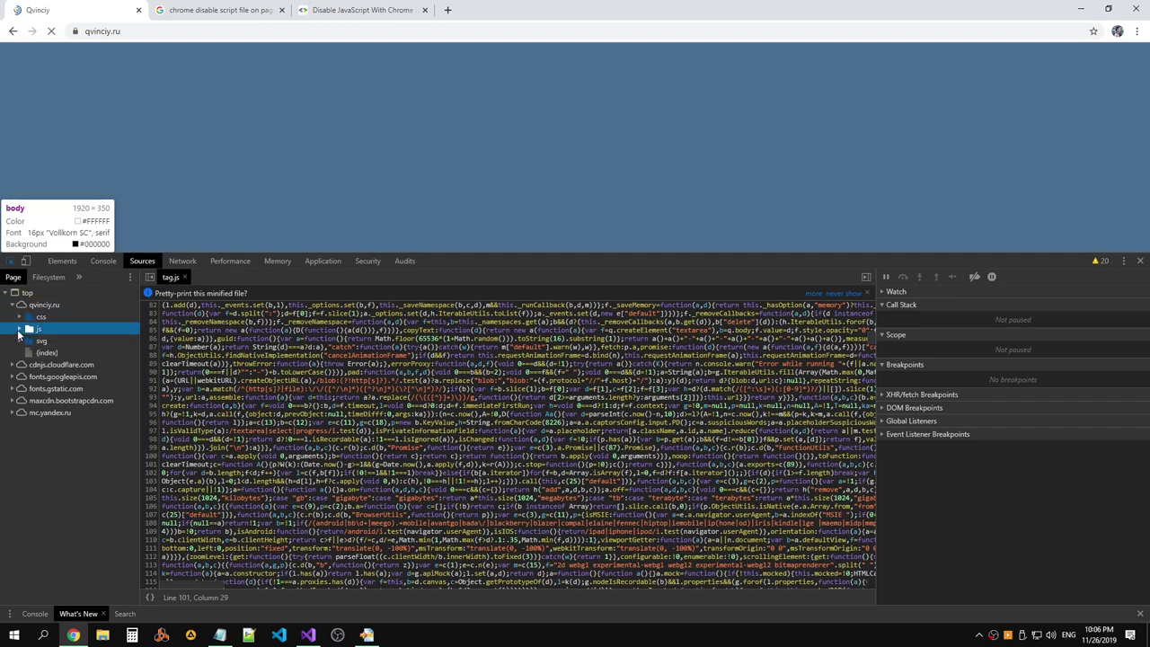
{"action": "left_click", "coordinate": [58, 352]}
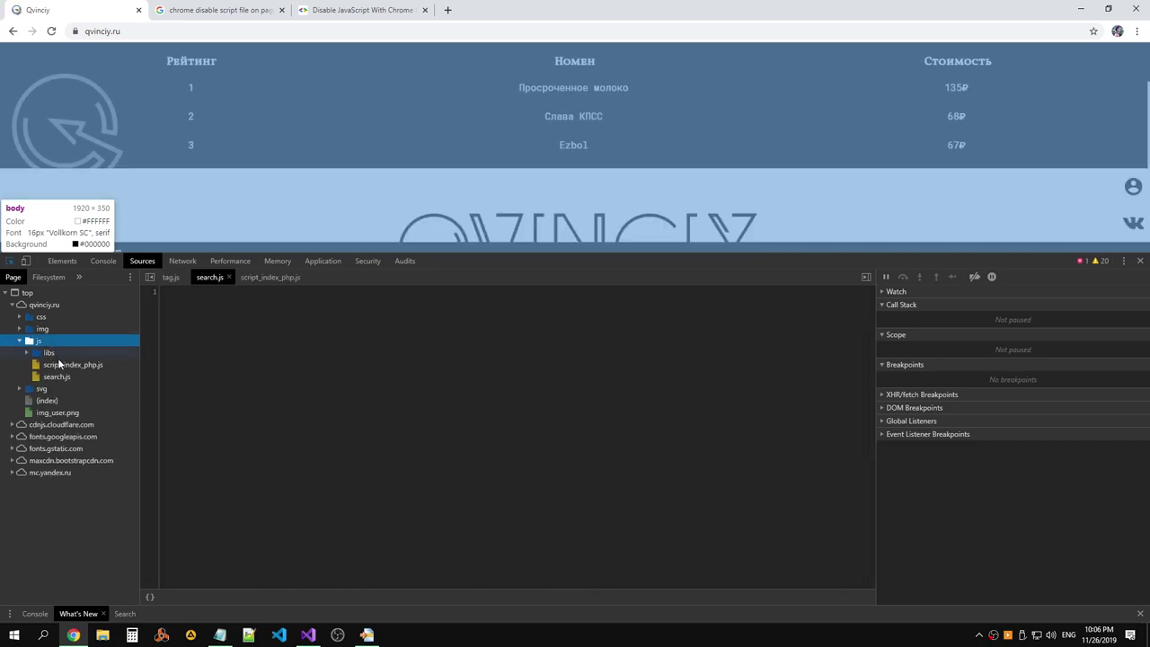
{"action": "left_click", "coordinate": [61, 365]}
Locate line 311's addEventListener call in script_index_php.js and check the Console for errors.
{"action": "scroll", "coordinate": [341, 386], "scroll_direction": "down", "scroll_amount": 2}
{"action": "scroll", "coordinate": [651, 337], "scroll_direction": "down", "scroll_amount": 2}
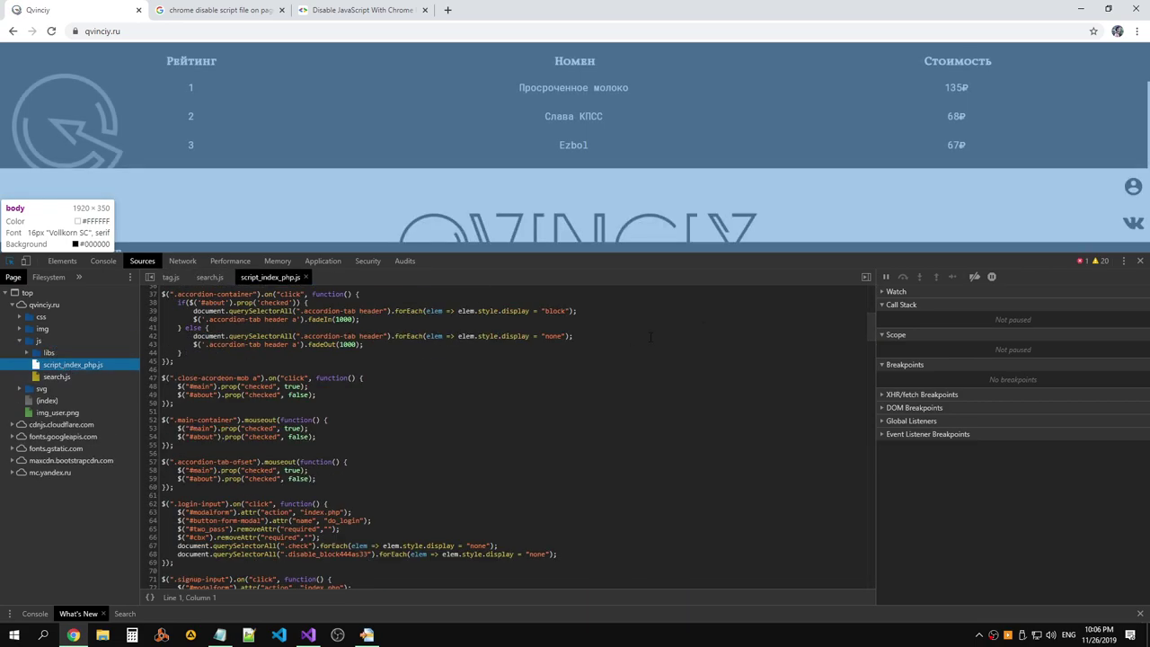
{"action": "left_click_drag", "start_coordinate": [872, 326], "coordinate": [877, 534]}
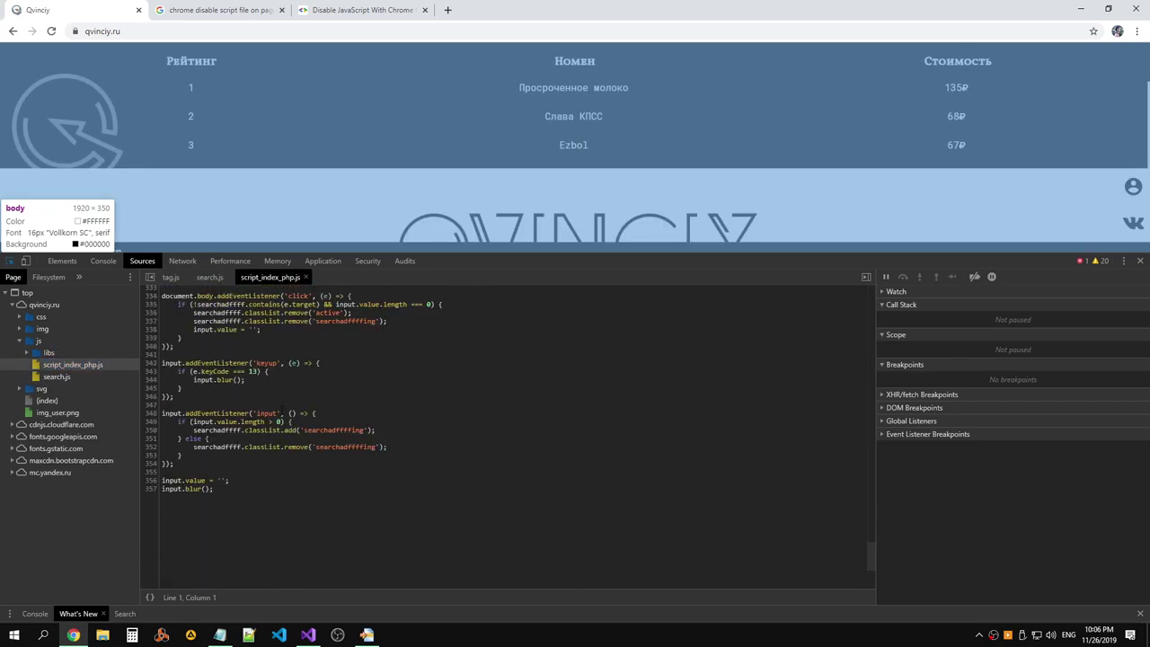
{"action": "scroll", "coordinate": [249, 396], "scroll_direction": "up", "scroll_amount": 2}
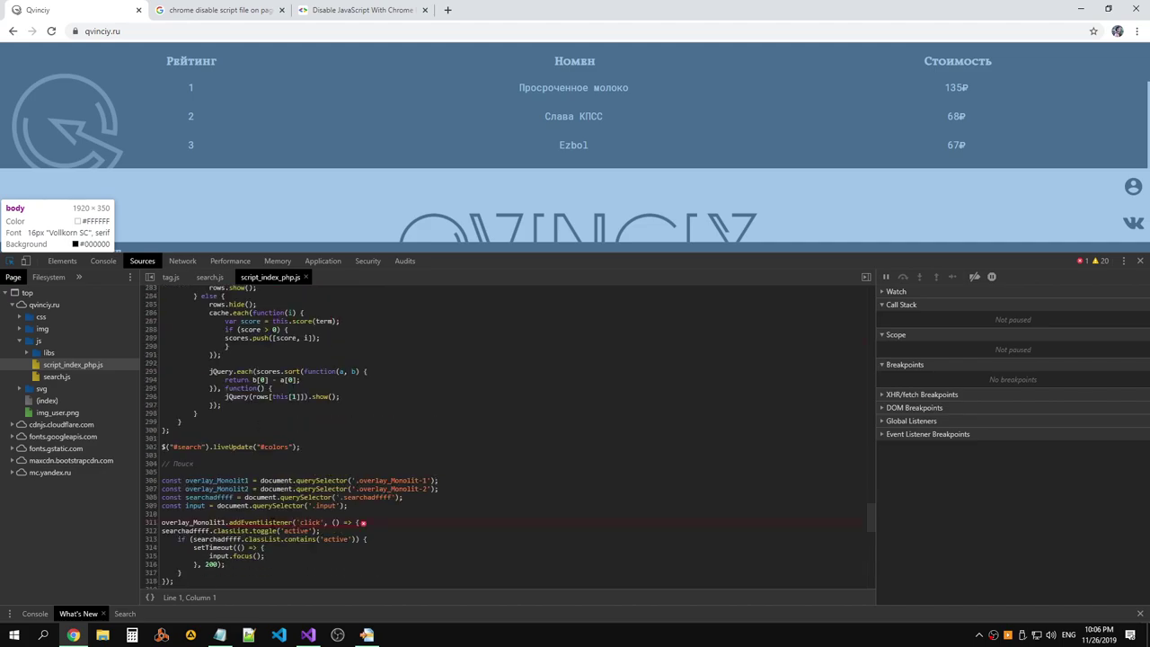
{"action": "left_click", "coordinate": [272, 522]}
{"action": "scroll", "coordinate": [332, 391], "scroll_direction": "down", "scroll_amount": 2}
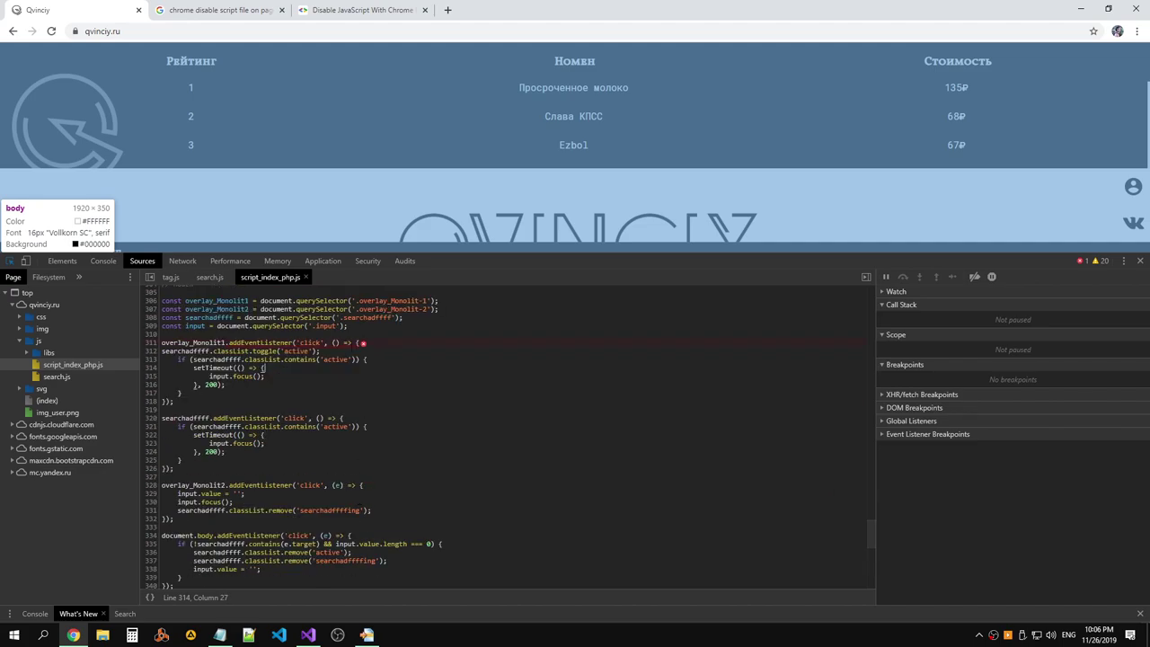
{"action": "mouse_move", "coordinate": [363, 350]}
{"action": "left_click", "coordinate": [162, 342]}
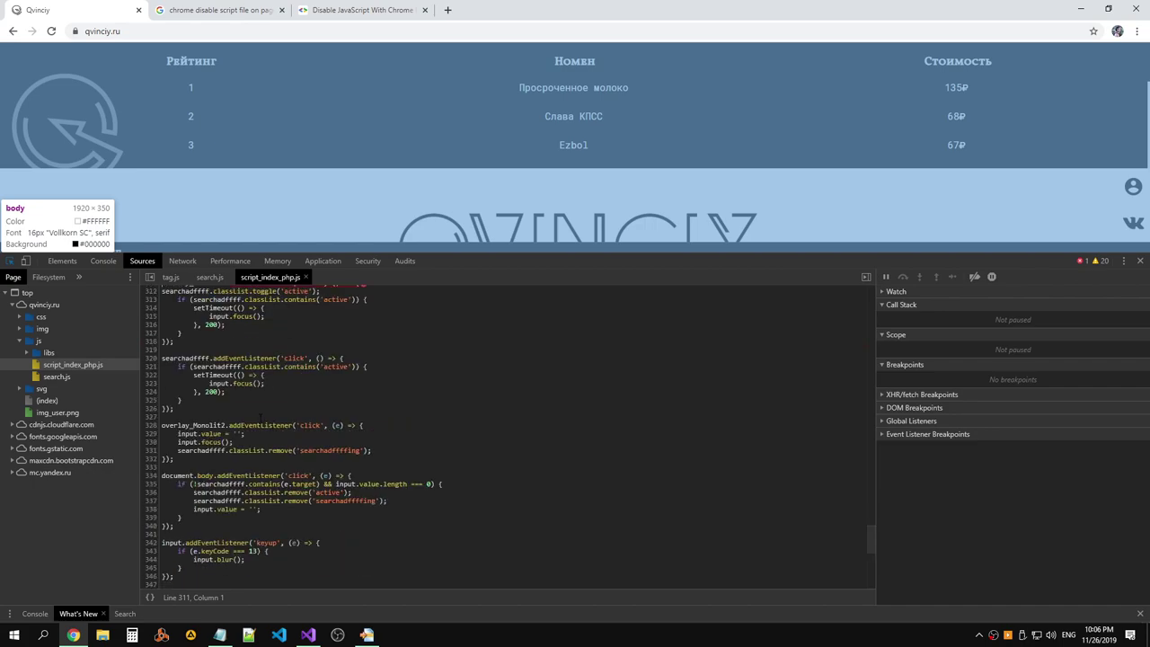
{"action": "scroll", "coordinate": [508, 440], "scroll_direction": "up", "scroll_amount": 2}
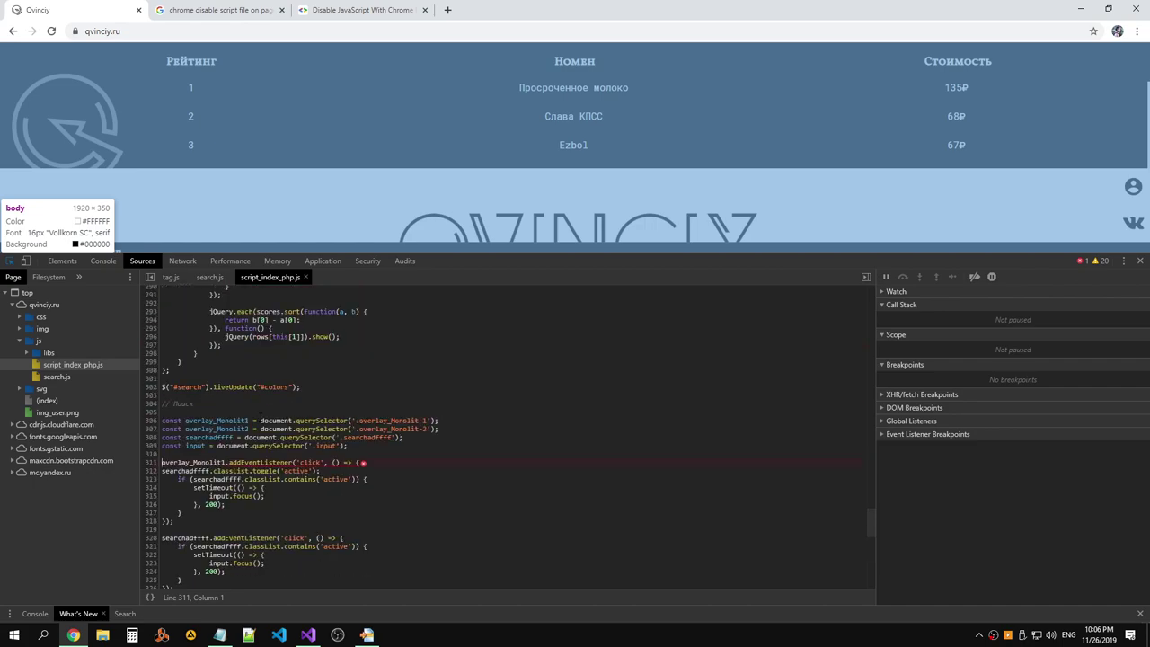
{"action": "left_click", "coordinate": [102, 262]}
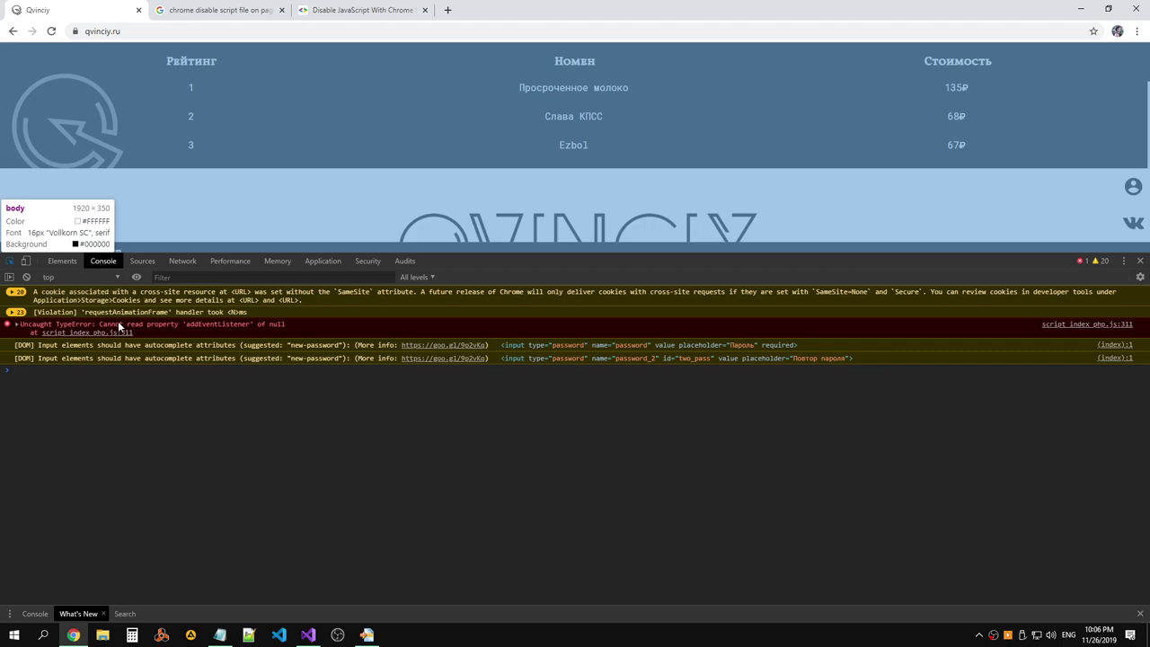
Reload the page, open line 311 from the console error, and undo commenting out its handler.
{"action": "key", "text": "ctrl+shift+c"}
{"action": "left_click", "coordinate": [102, 262]}
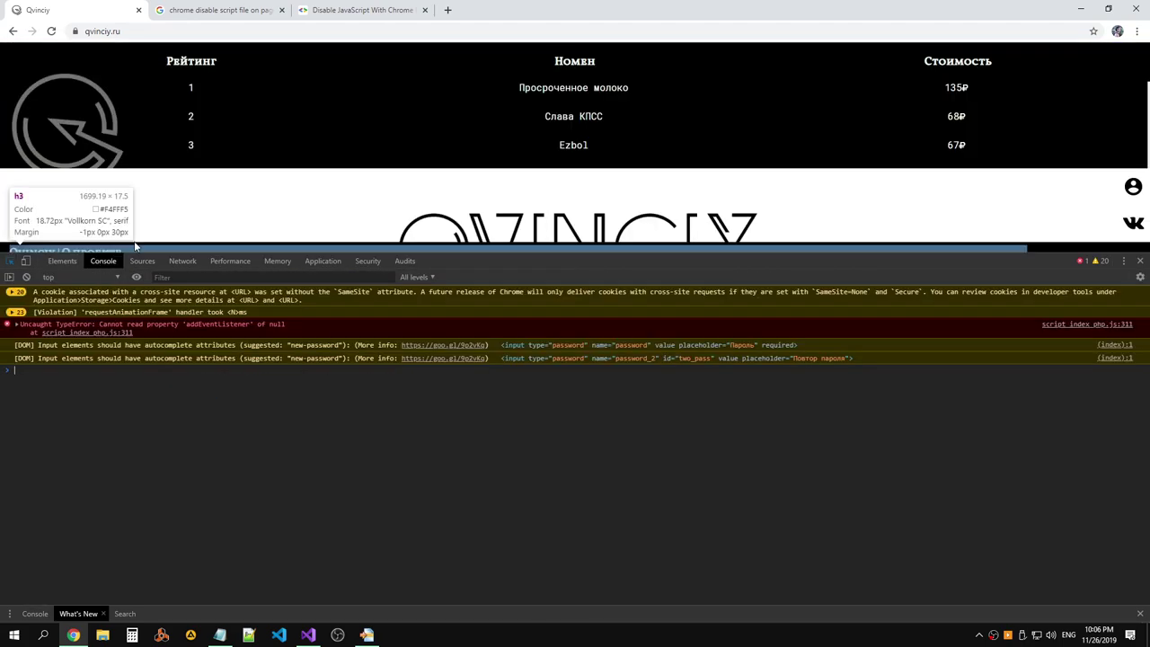
{"action": "key", "text": "F5"}
{"action": "left_click", "coordinate": [116, 333]}
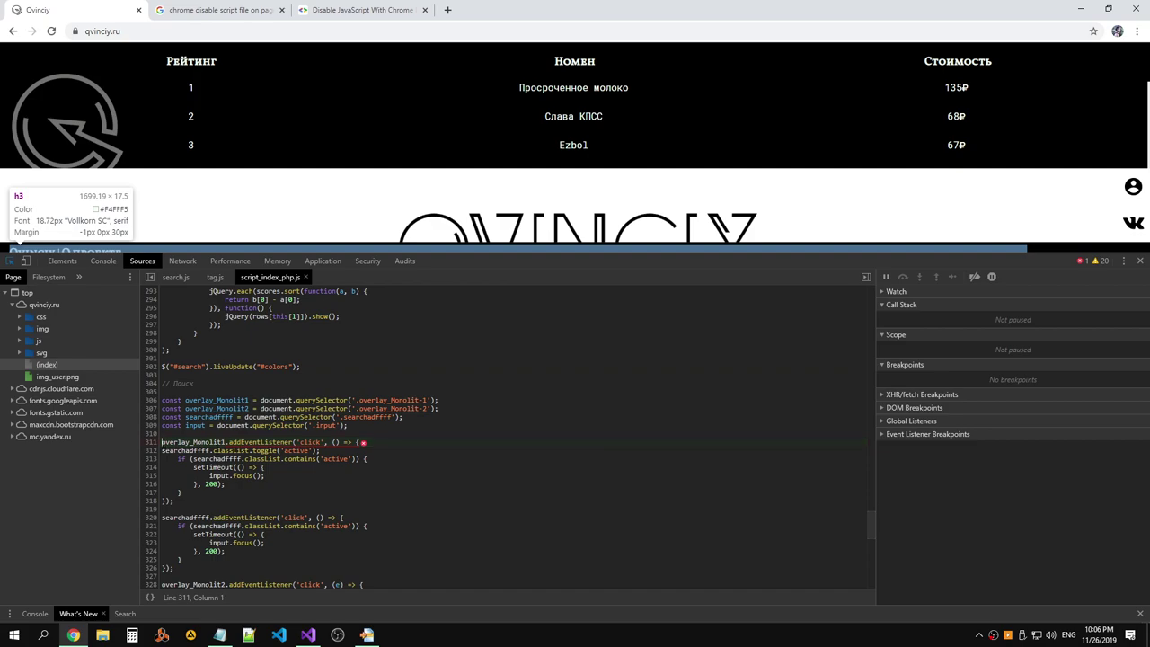
{"action": "type", "text": "//"}
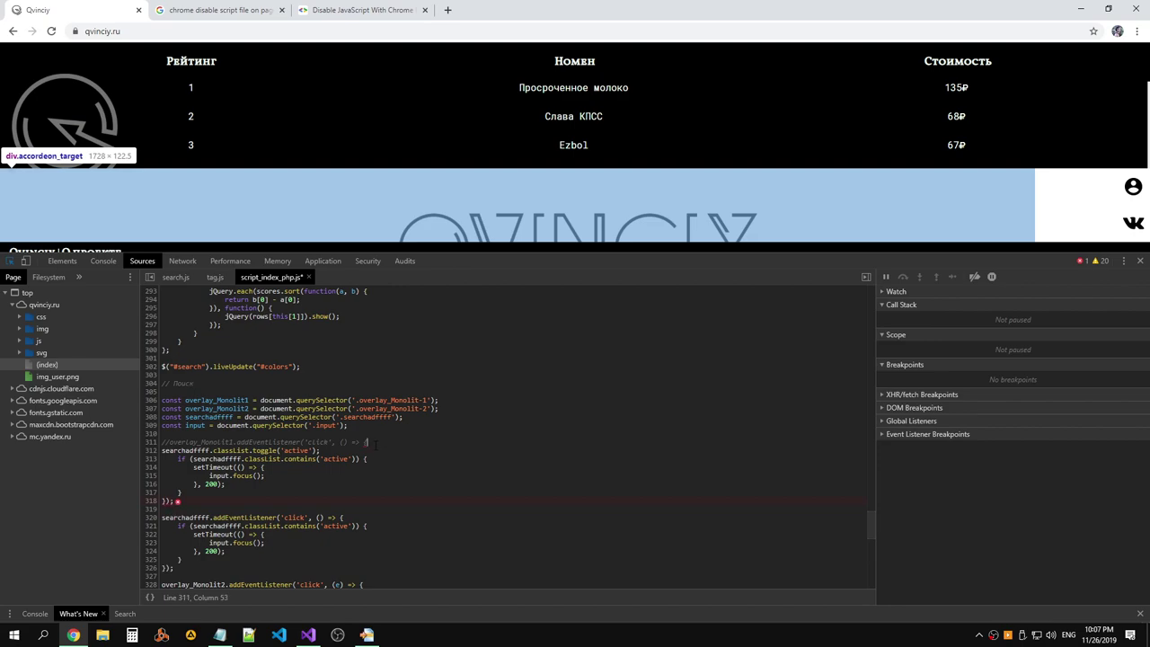
{"action": "key", "text": "super"}
{"action": "key", "text": "super"}
{"action": "key", "text": "ctrl+z"}
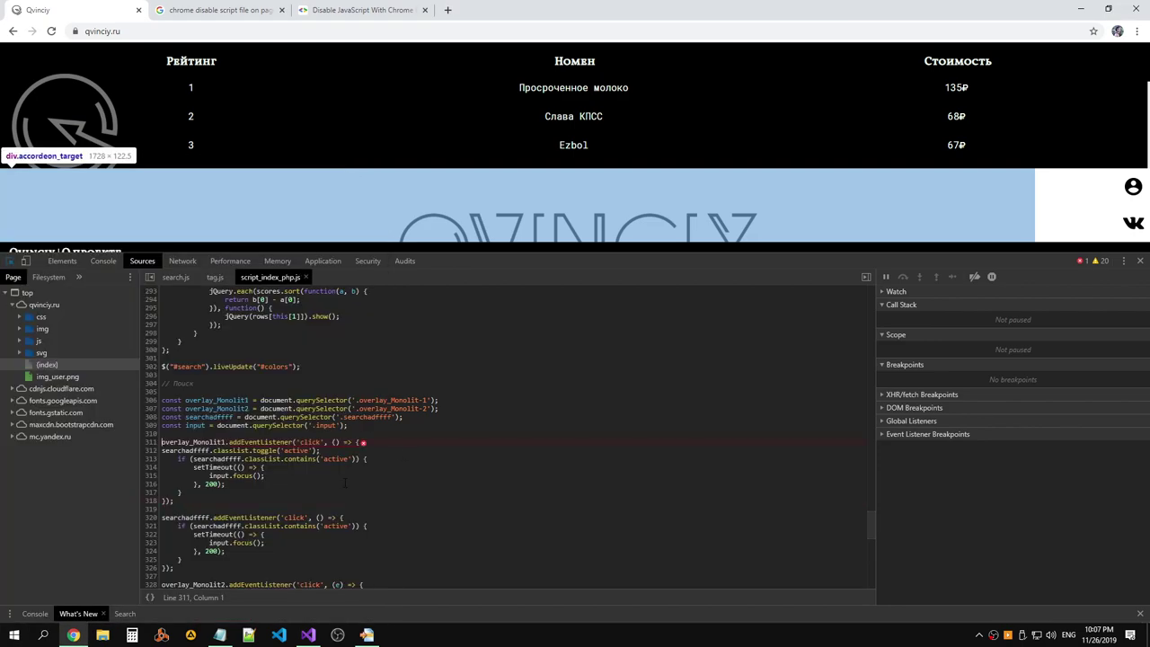
Select overlay_Monolit1 and copy the .overlay_Monolit-1 class name from line 306.
{"action": "double_click", "coordinate": [194, 442]}
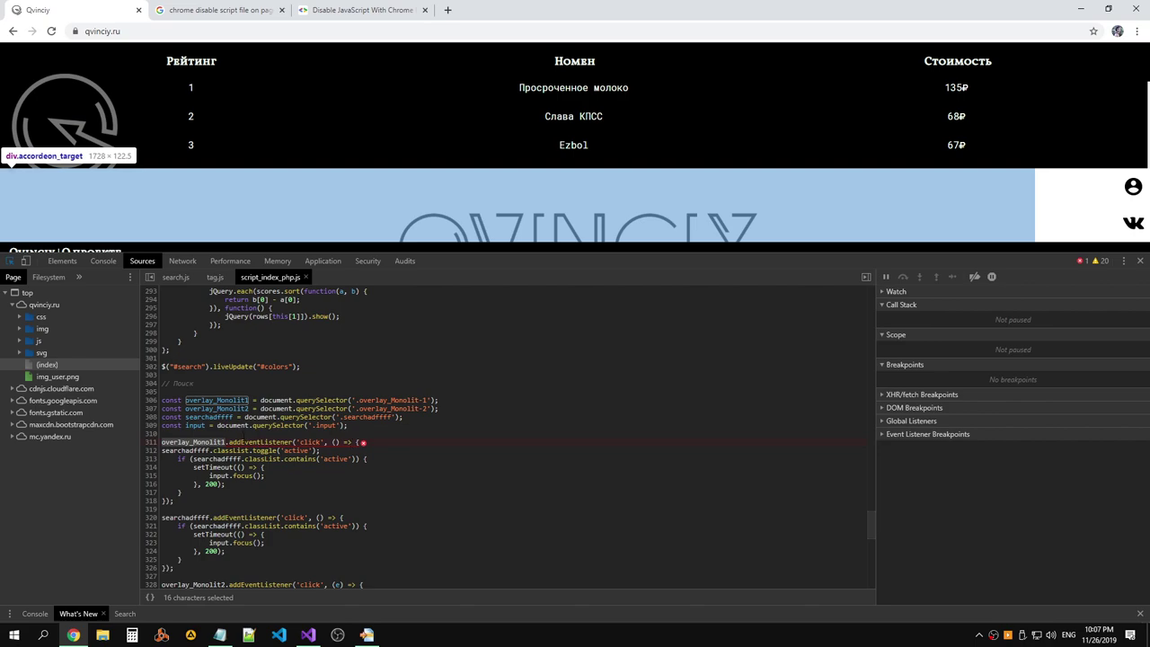
{"action": "left_click", "coordinate": [407, 400]}
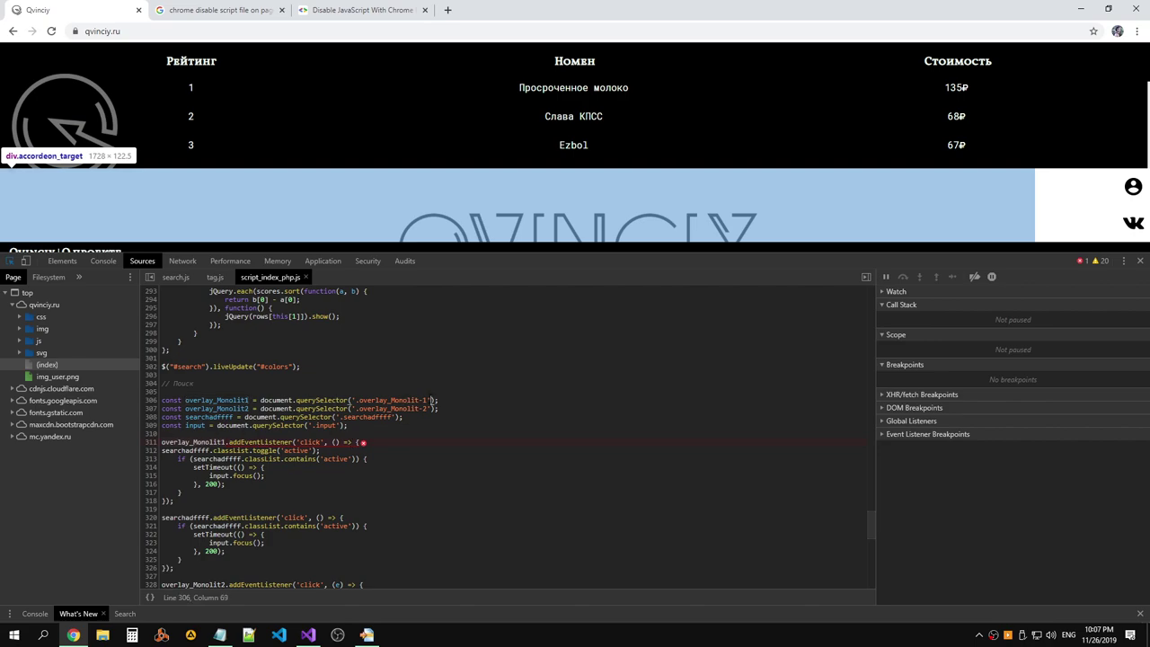
{"action": "left_click_drag", "start_coordinate": [428, 399], "coordinate": [367, 400]}
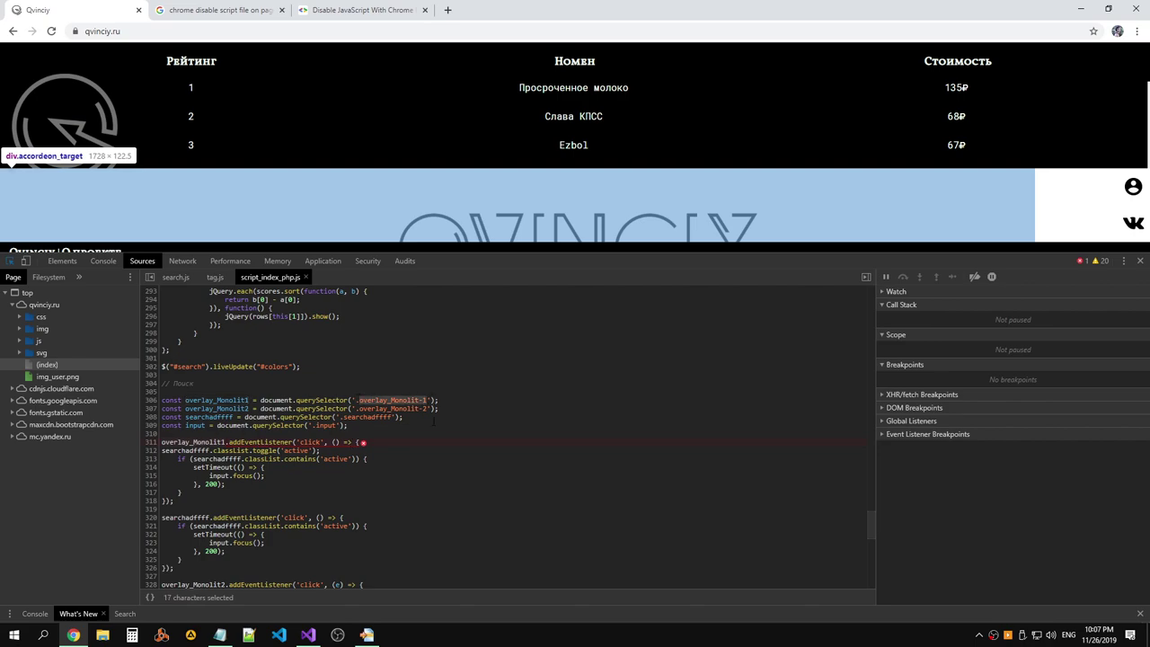
{"action": "key", "text": "alt+Tab"}
{"action": "key", "text": "alt+Tab"}
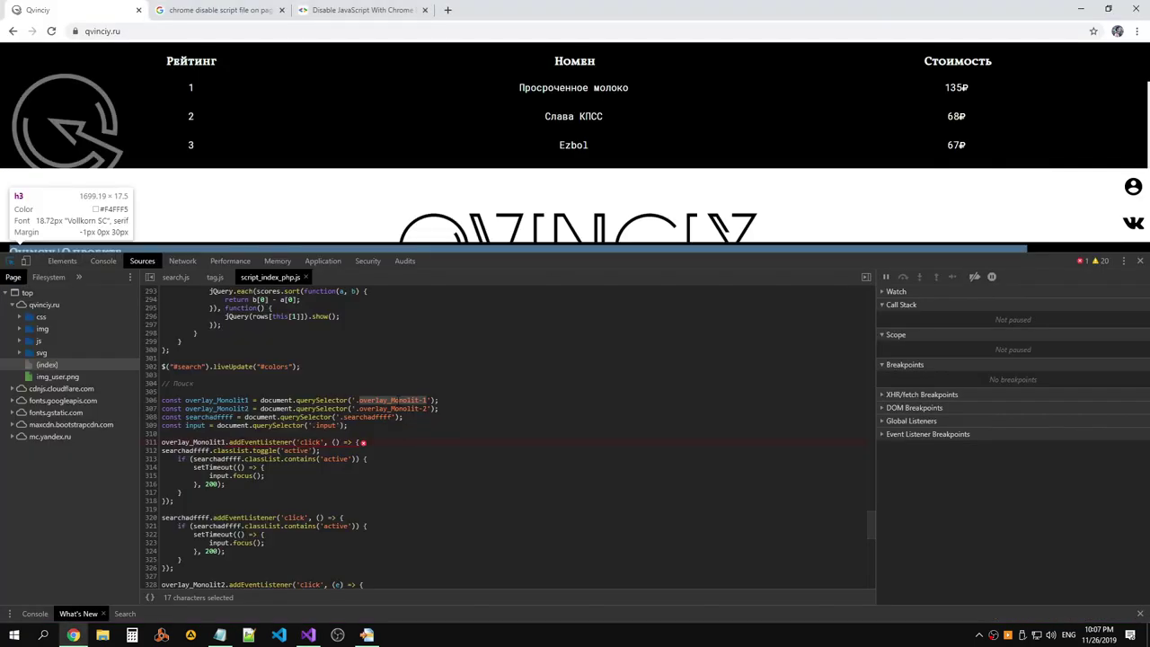
{"action": "left_click", "coordinate": [247, 399]}
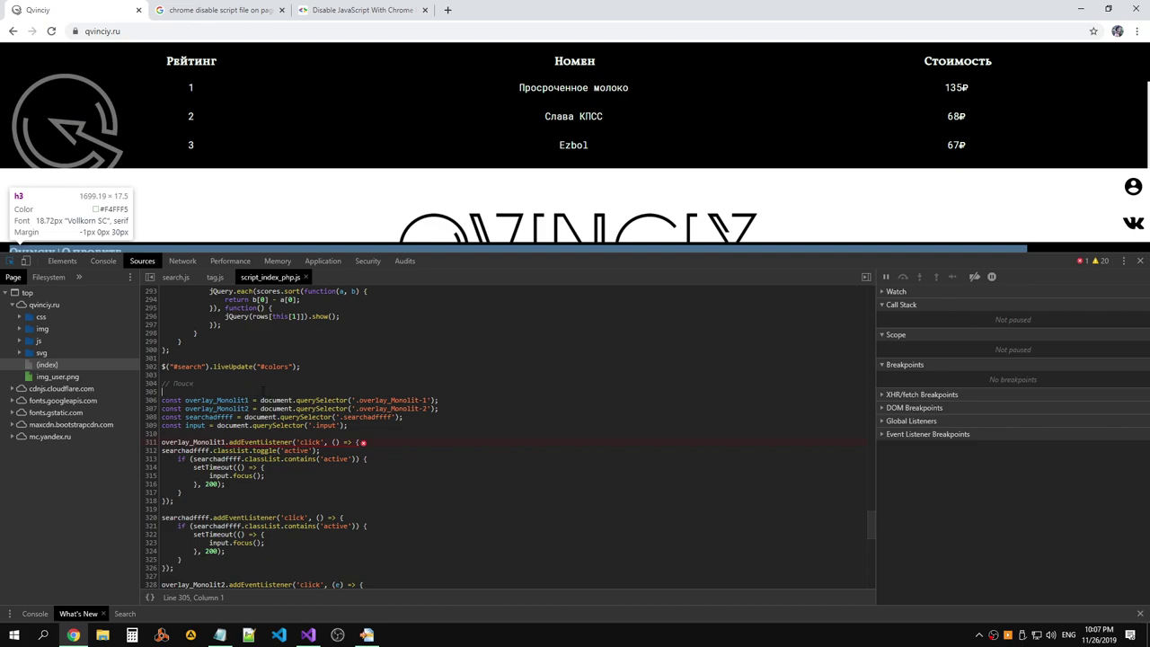
Check other overlay_Monolit uses, reselect the .overlay_Monolit-1 selector on line 306, and switch to Visual Studio.
{"action": "scroll", "coordinate": [247, 399], "scroll_direction": "down", "scroll_amount": 10}
{"action": "scroll", "coordinate": [290, 401], "scroll_direction": "up", "scroll_amount": 7}
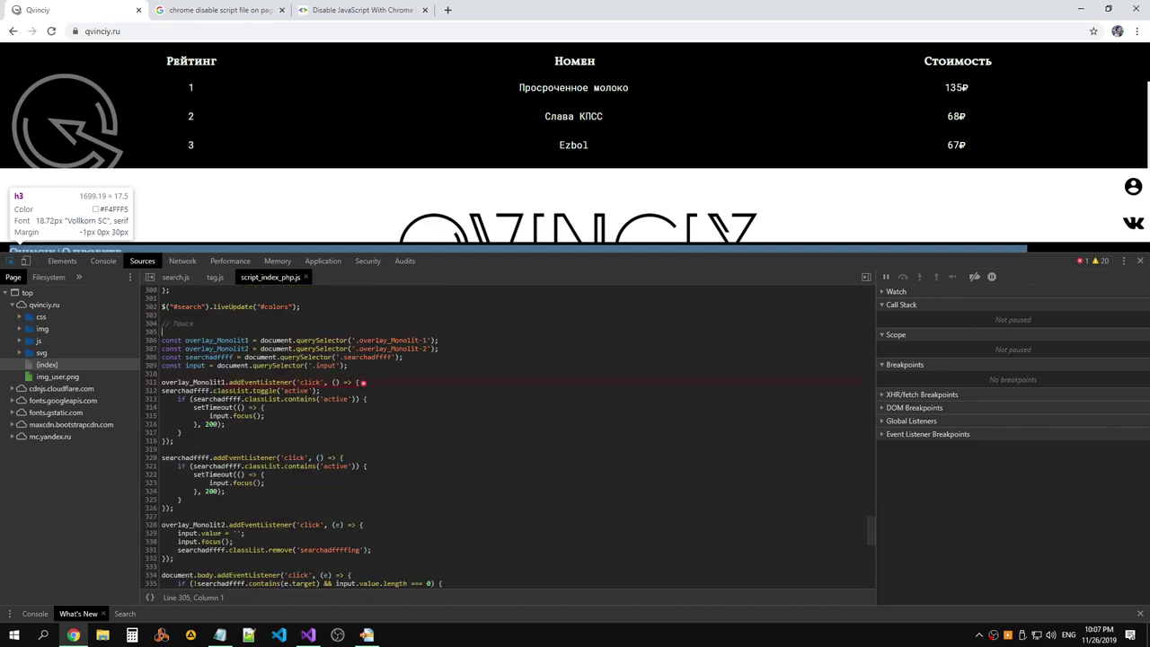
{"action": "double_click", "coordinate": [193, 382]}
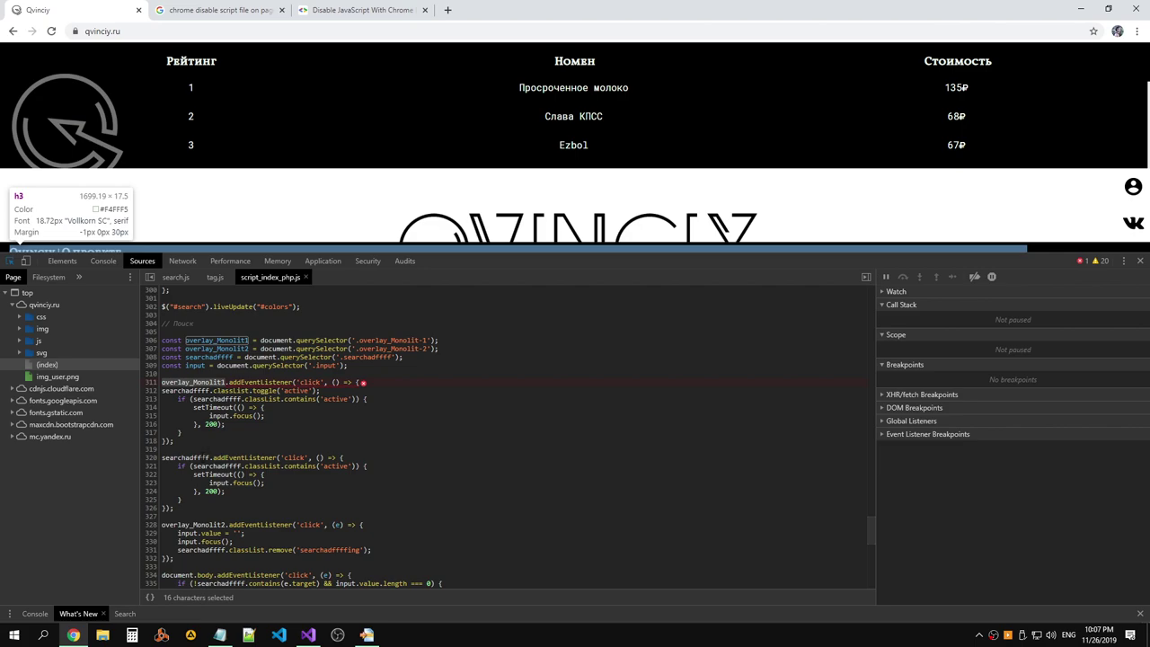
{"action": "scroll", "coordinate": [216, 441], "scroll_direction": "down", "scroll_amount": 5}
{"action": "left_click", "coordinate": [194, 345]}
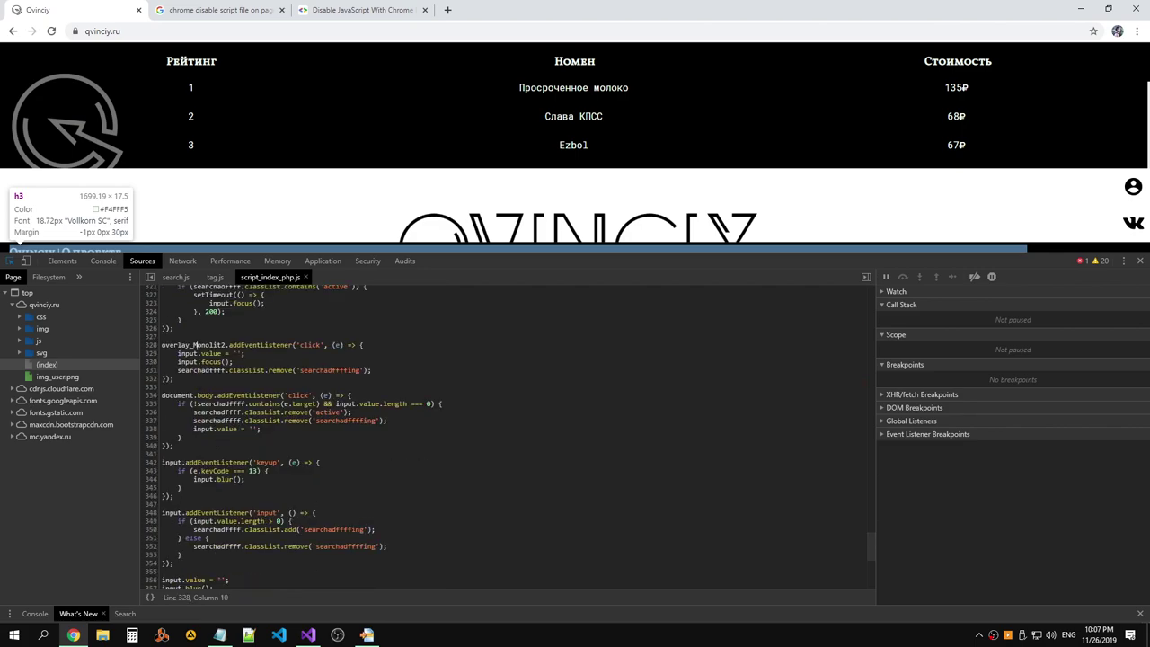
{"action": "scroll", "coordinate": [231, 382], "scroll_direction": "up", "scroll_amount": 7}
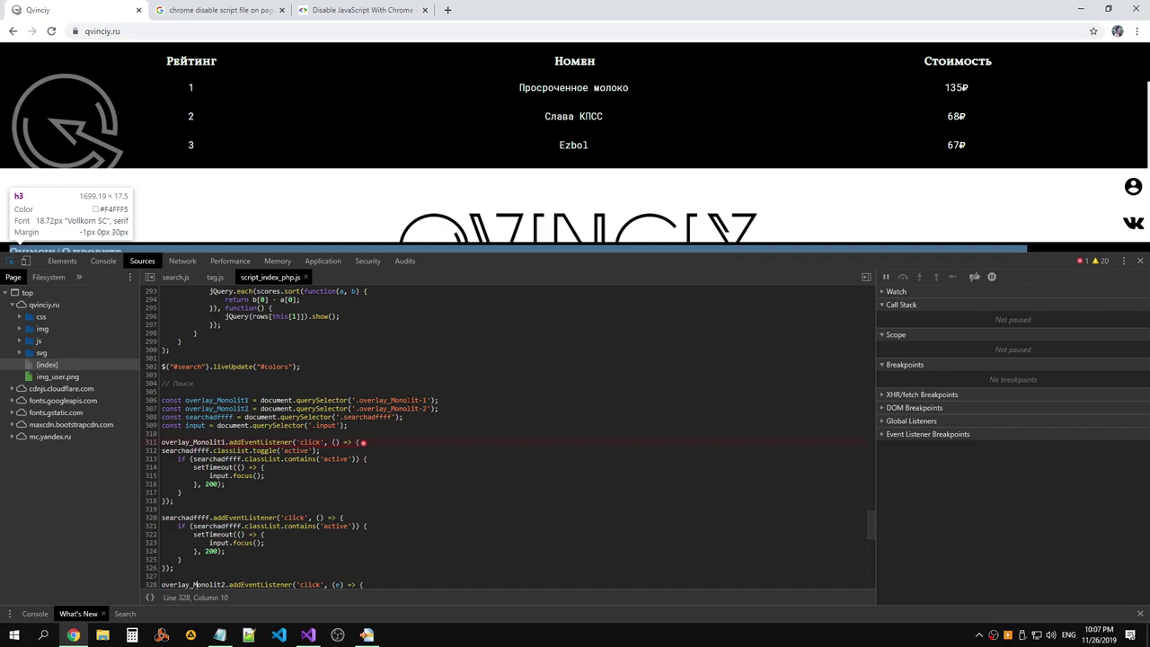
{"action": "left_click_drag", "start_coordinate": [359, 399], "coordinate": [426, 400]}
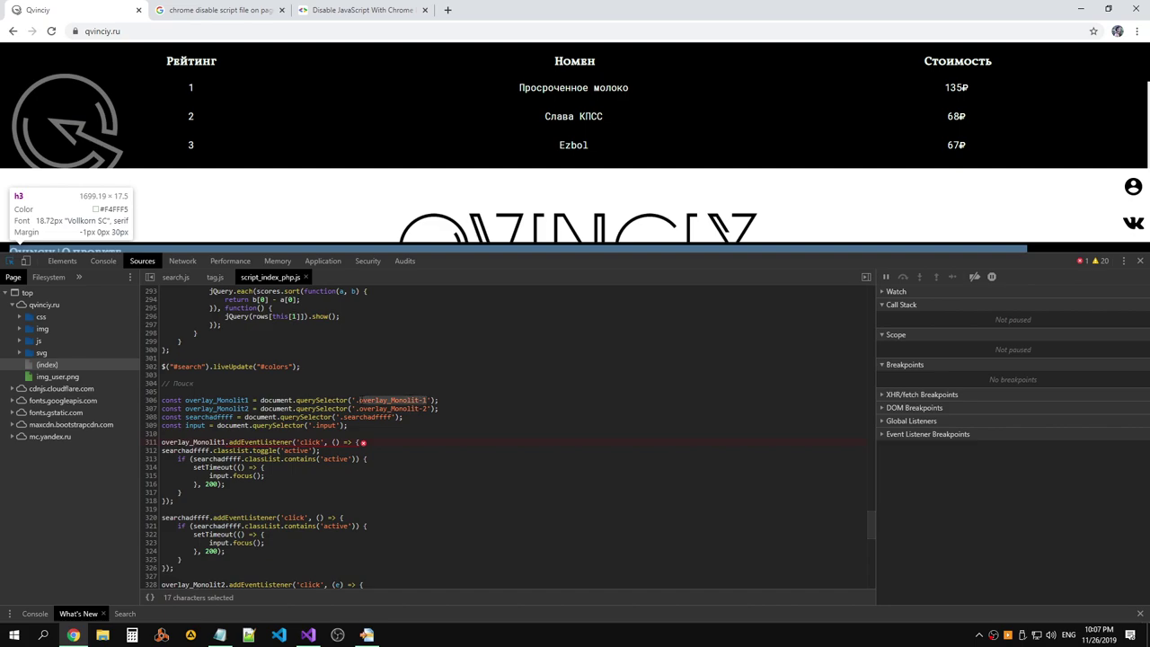
{"action": "key", "text": "alt+Tab"}
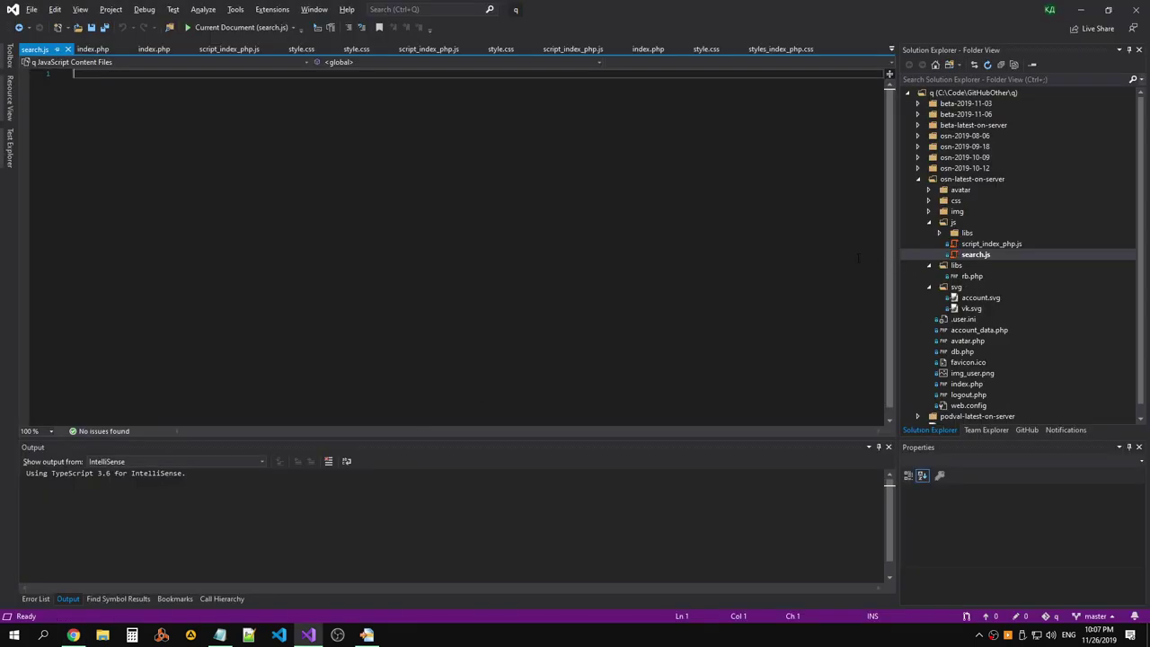
Find all overlay_Monolit-1 occurrences in the Entire Solution, listing 19 matching lines across 11 files.
{"action": "key", "text": "ctrl+f"}
{"action": "type", "text": "overlay_Monolit-1"}
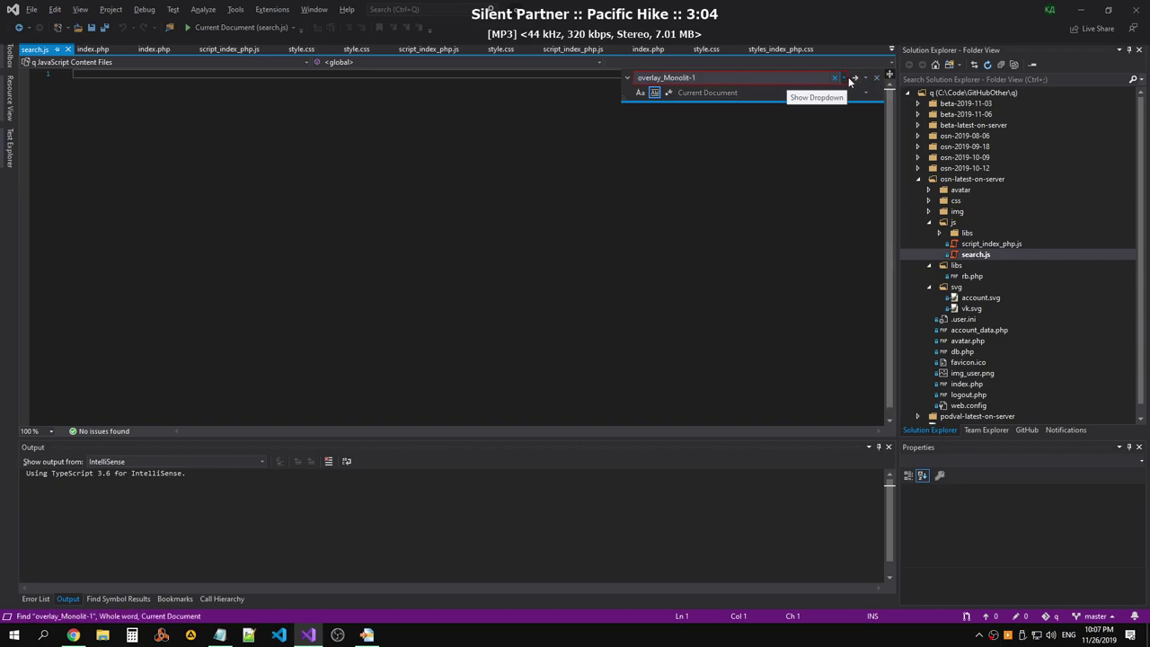
{"action": "left_click", "coordinate": [865, 92]}
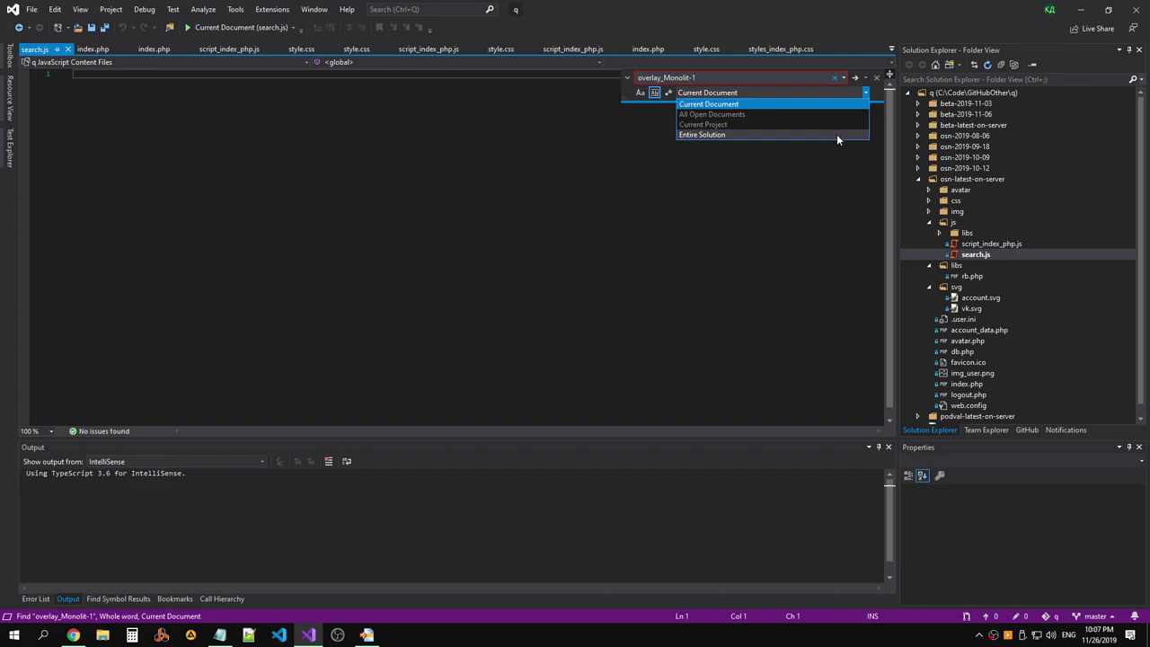
{"action": "left_click", "coordinate": [837, 134]}
{"action": "left_click", "coordinate": [866, 78]}
{"action": "left_click", "coordinate": [790, 117]}
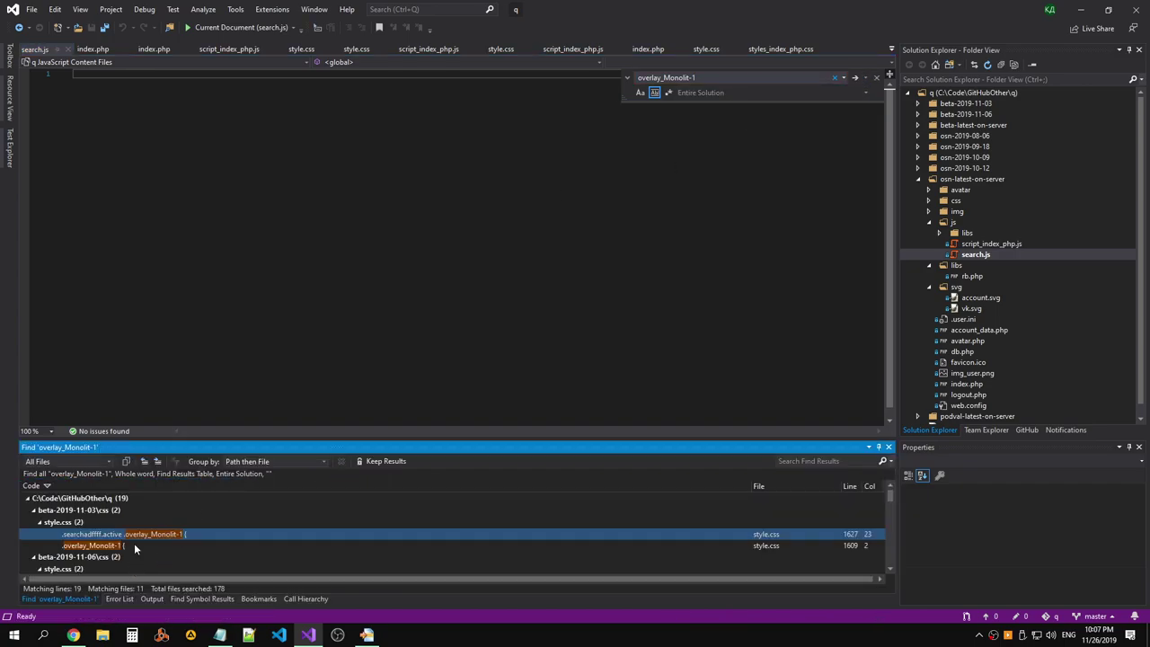
{"action": "scroll", "coordinate": [134, 544], "scroll_direction": "down", "scroll_amount": 2}
{"action": "scroll", "coordinate": [135, 529], "scroll_direction": "up", "scroll_amount": 2}
{"action": "scroll", "coordinate": [133, 534], "scroll_direction": "down", "scroll_amount": 1}
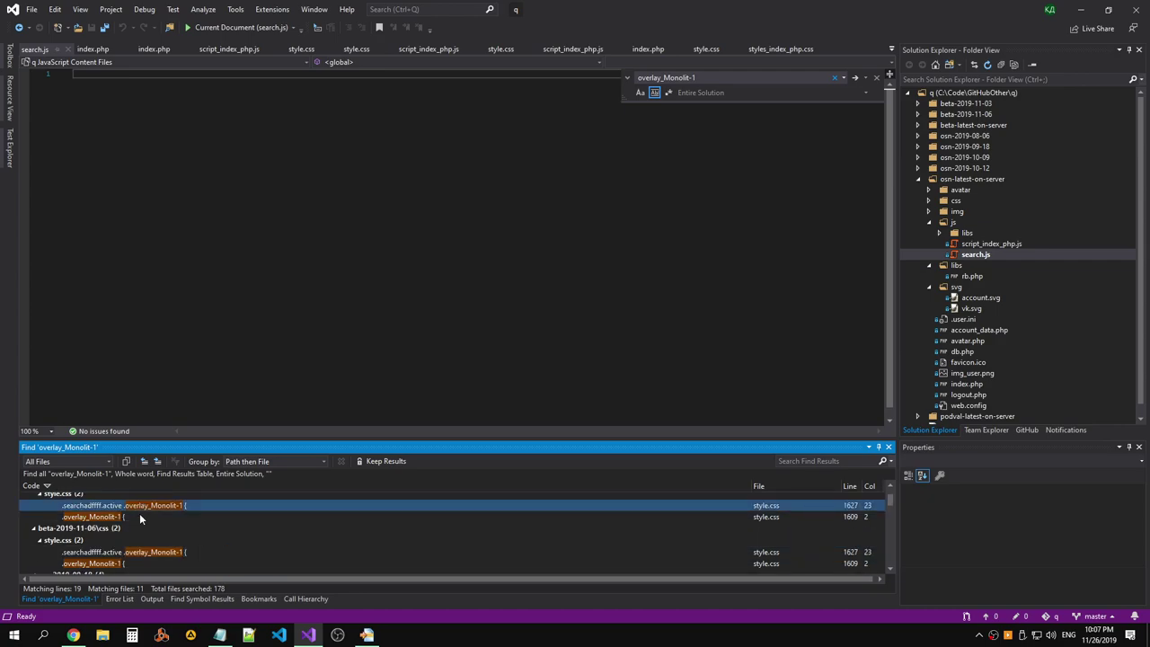
{"action": "scroll", "coordinate": [139, 519], "scroll_direction": "down", "scroll_amount": 3}
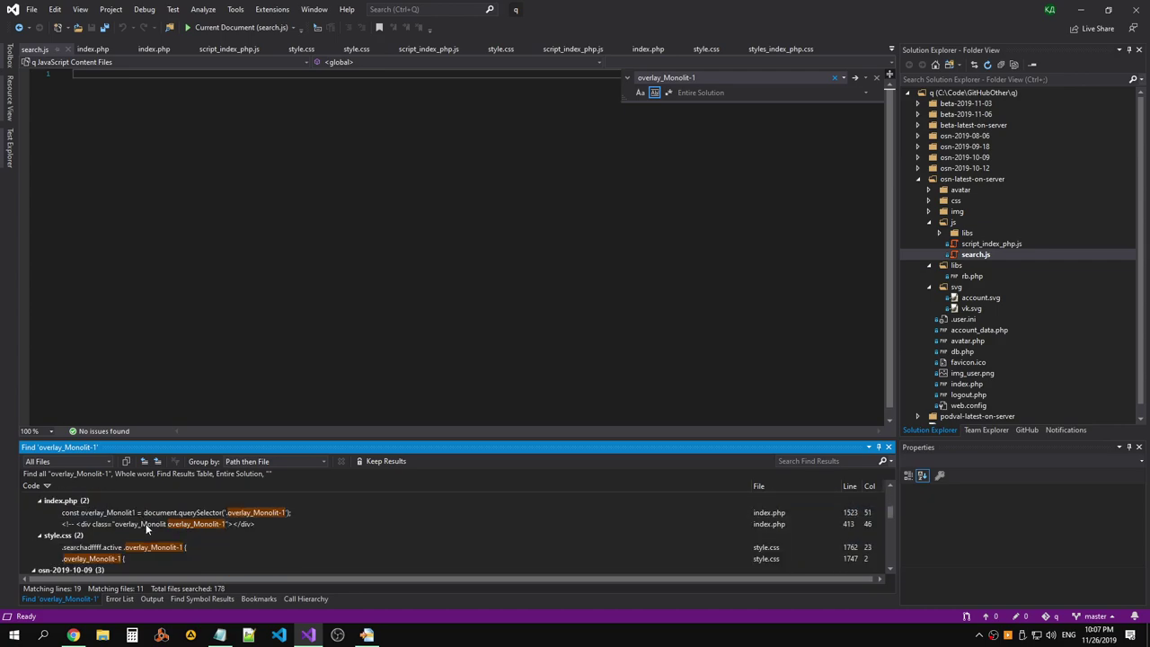
Open index.php at line 413 from the results and scroll through the overlay_Monolit-1 matches.
{"action": "double_click", "coordinate": [146, 525]}
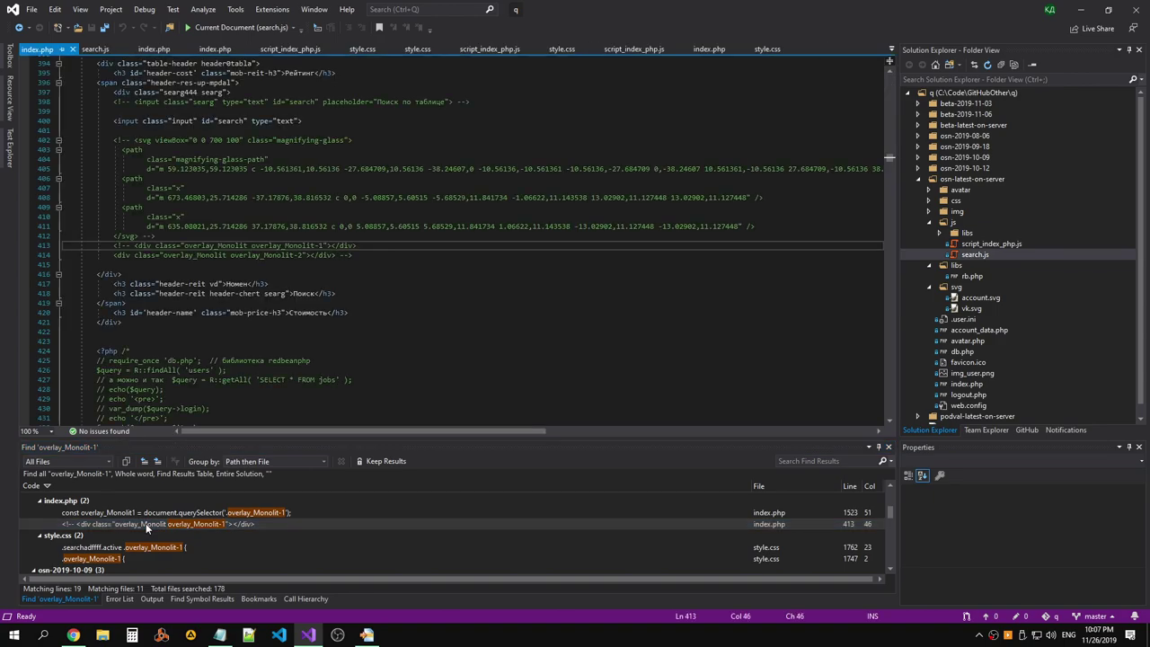
{"action": "scroll", "coordinate": [290, 321], "scroll_direction": "up", "scroll_amount": 1}
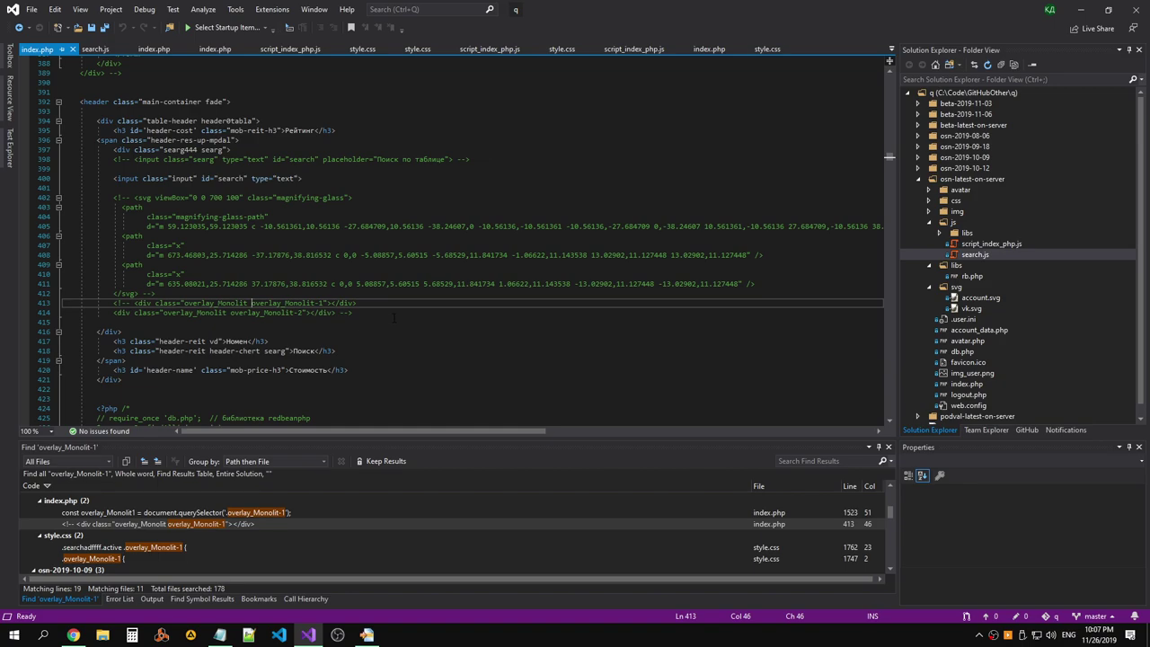
{"action": "scroll", "coordinate": [335, 519], "scroll_direction": "up", "scroll_amount": 2}
{"action": "scroll", "coordinate": [335, 520], "scroll_direction": "down", "scroll_amount": 1}
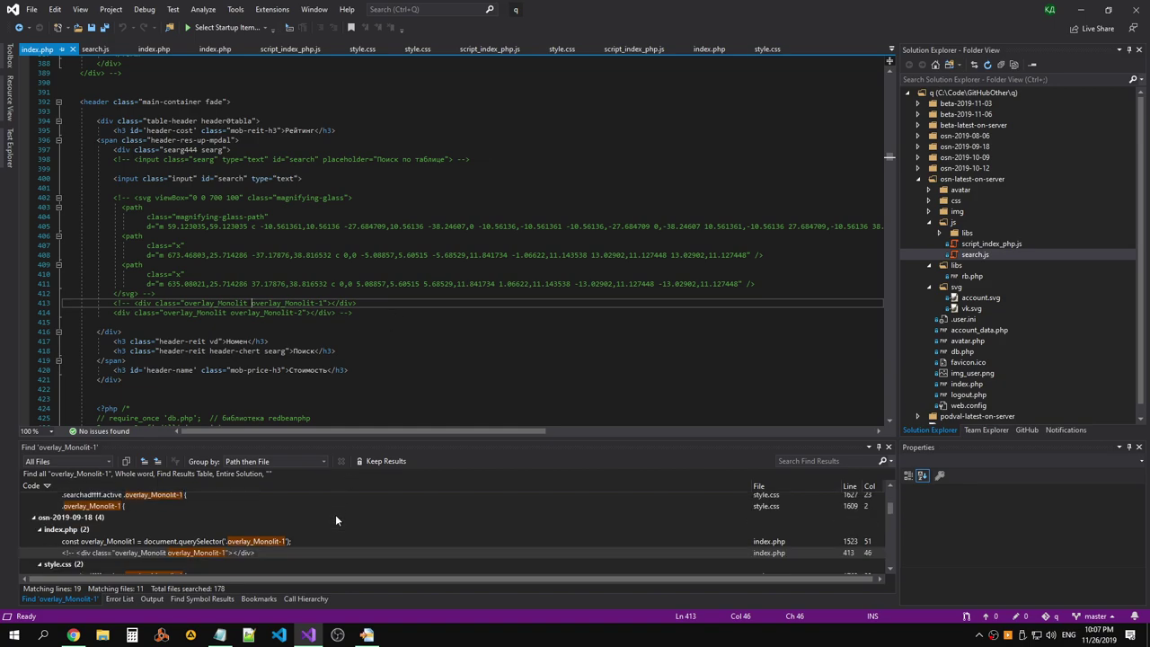
{"action": "scroll", "coordinate": [335, 520], "scroll_direction": "down", "scroll_amount": 1}
{"action": "scroll", "coordinate": [336, 520], "scroll_direction": "down", "scroll_amount": 1}
{"action": "scroll", "coordinate": [331, 513], "scroll_direction": "down", "scroll_amount": 1}
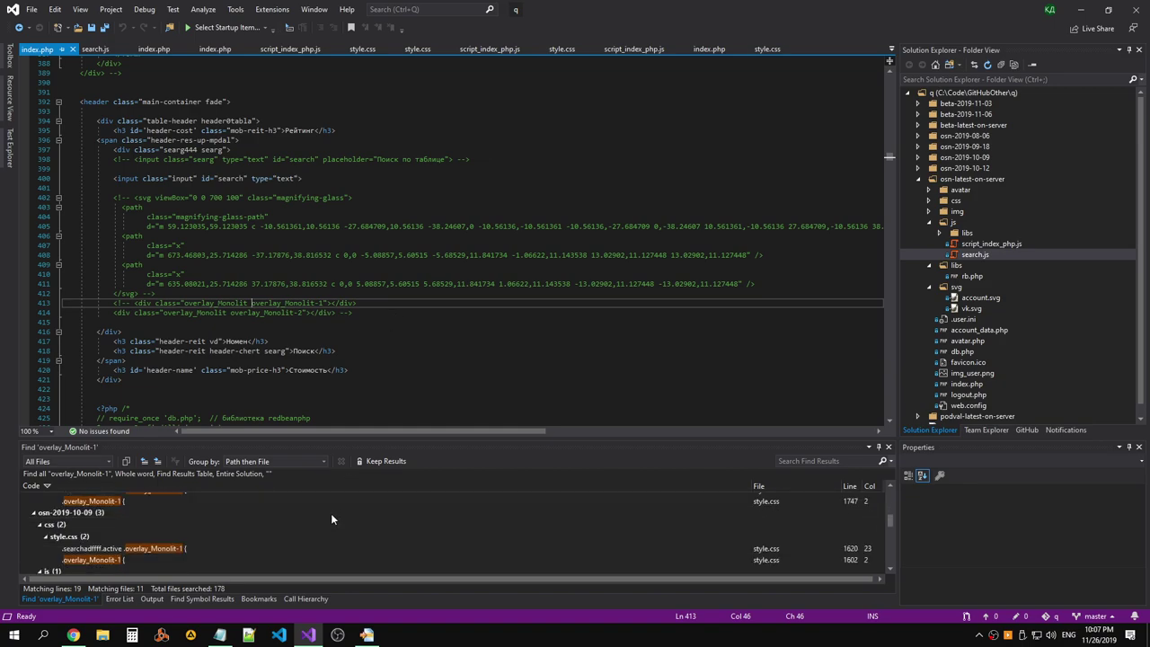
{"action": "scroll", "coordinate": [331, 513], "scroll_direction": "down", "scroll_amount": 1}
{"action": "scroll", "coordinate": [330, 513], "scroll_direction": "down", "scroll_amount": 1}
{"action": "scroll", "coordinate": [330, 513], "scroll_direction": "down", "scroll_amount": 1}
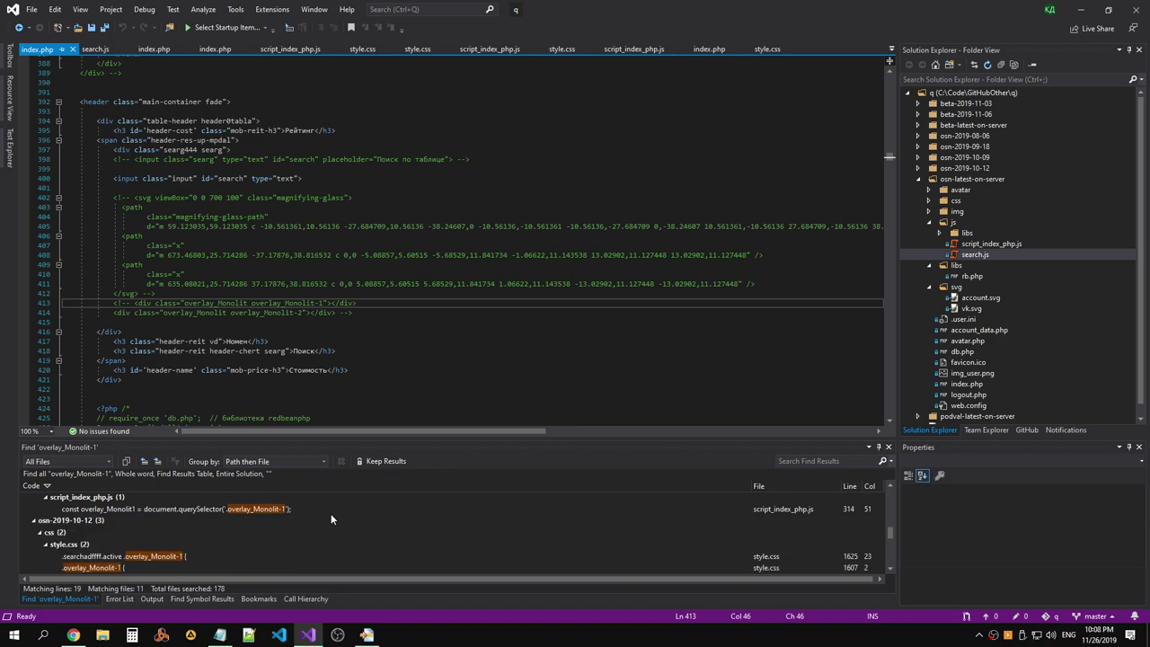
{"action": "scroll", "coordinate": [326, 513], "scroll_direction": "down", "scroll_amount": 1}
{"action": "scroll", "coordinate": [325, 513], "scroll_direction": "down", "scroll_amount": 1}
{"action": "scroll", "coordinate": [325, 513], "scroll_direction": "down", "scroll_amount": 1}
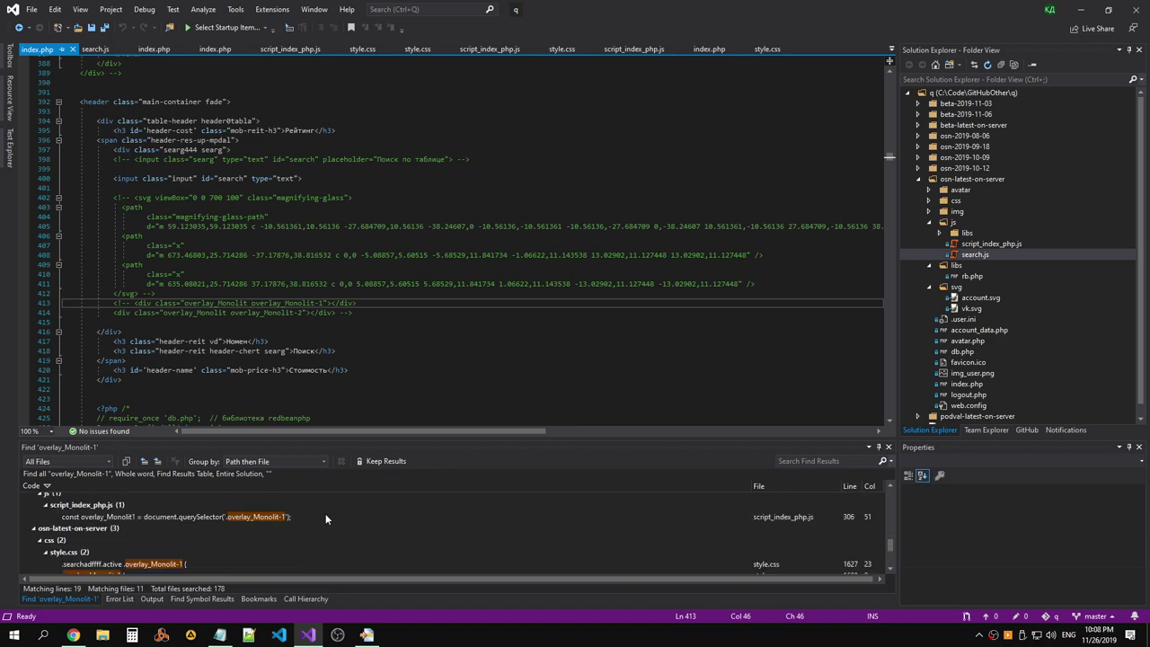
{"action": "scroll", "coordinate": [326, 513], "scroll_direction": "down", "scroll_amount": 1}
Enlarge the Find Results panel and jump again to index.php's commented-out overlay div at line 413.
{"action": "left_click", "coordinate": [112, 506]}
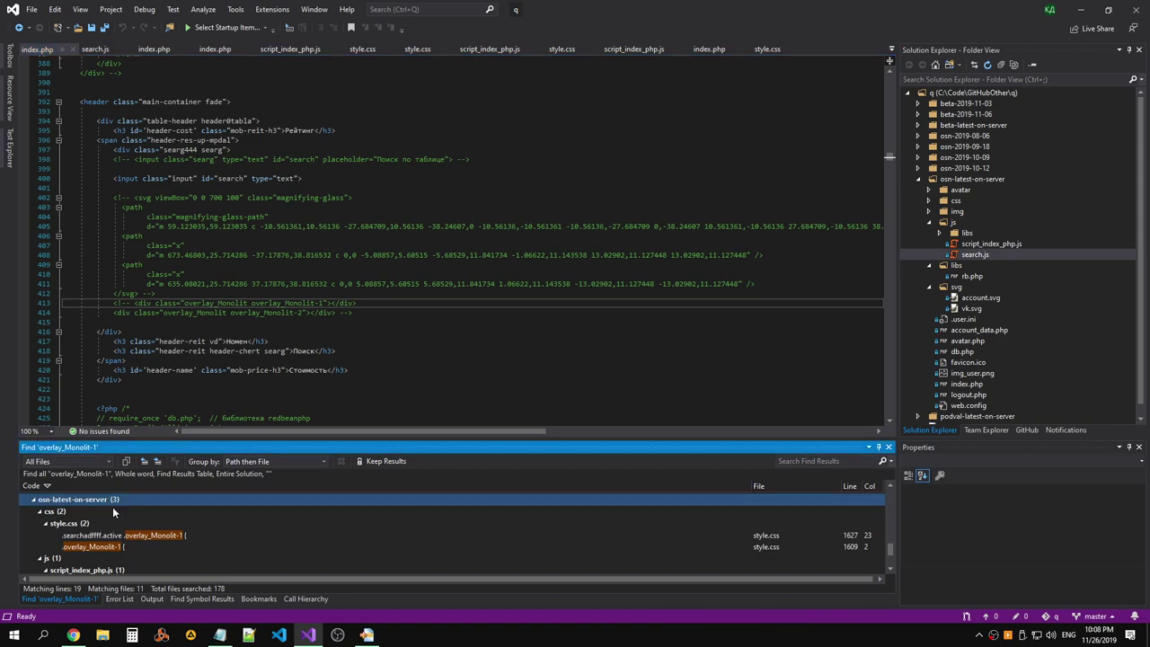
{"action": "scroll", "coordinate": [142, 529], "scroll_direction": "down", "scroll_amount": 1}
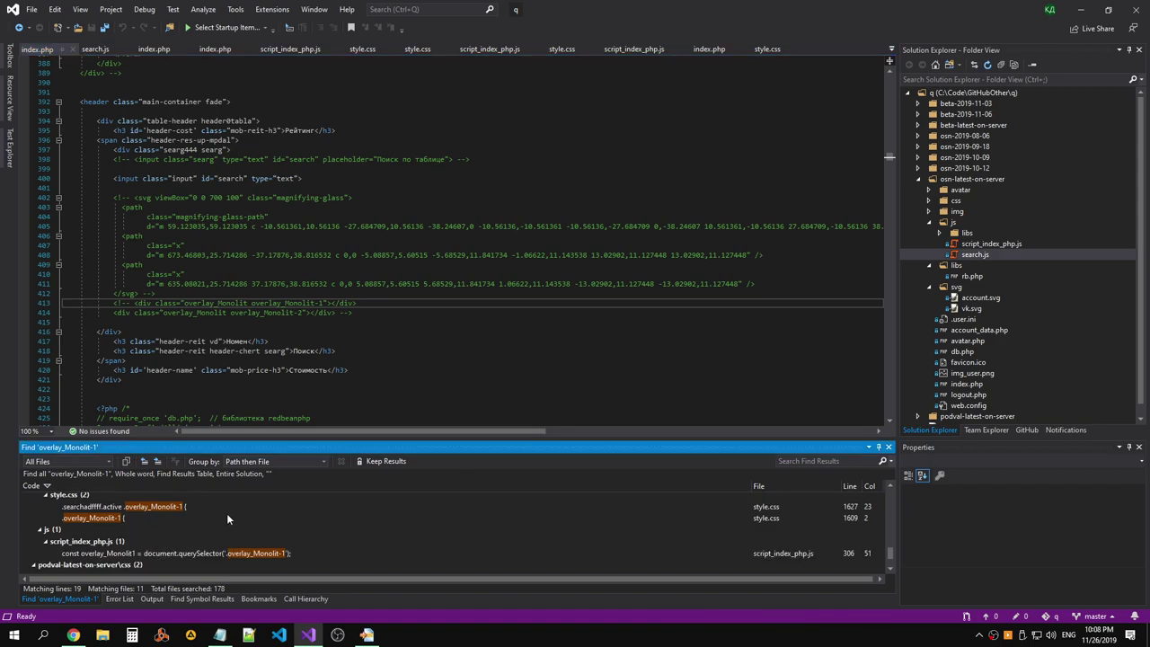
{"action": "scroll", "coordinate": [226, 513], "scroll_direction": "down", "scroll_amount": 1}
{"action": "left_click_drag", "start_coordinate": [260, 440], "coordinate": [260, 328]}
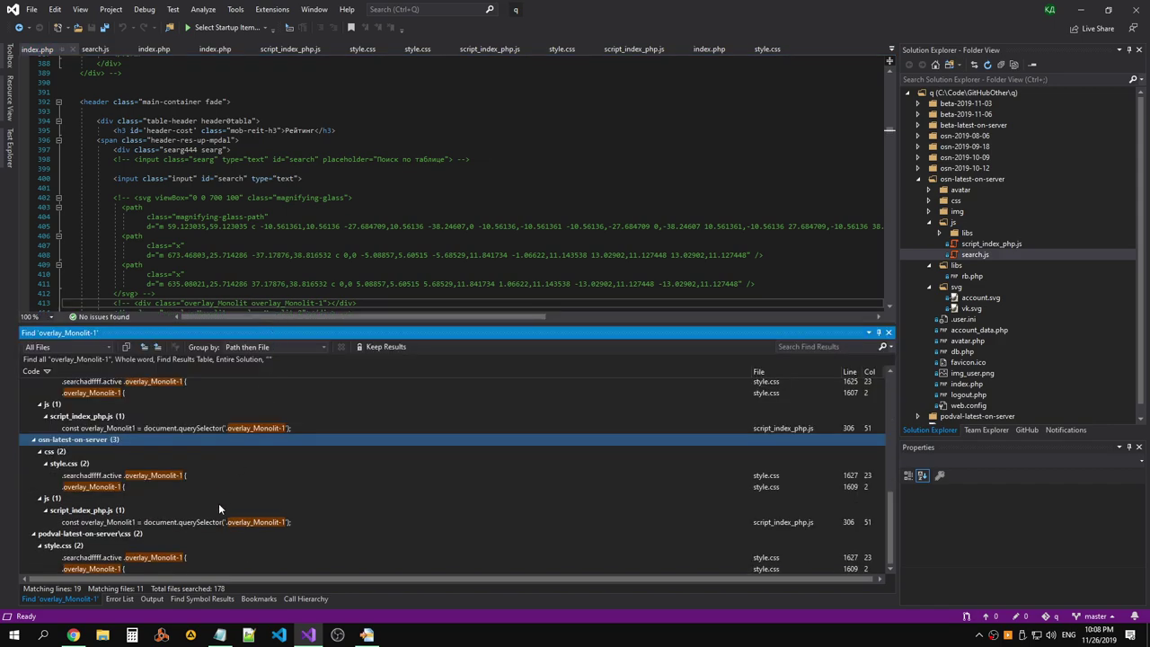
{"action": "scroll", "coordinate": [108, 493], "scroll_direction": "up", "scroll_amount": 2}
{"action": "scroll", "coordinate": [107, 493], "scroll_direction": "up", "scroll_amount": 3}
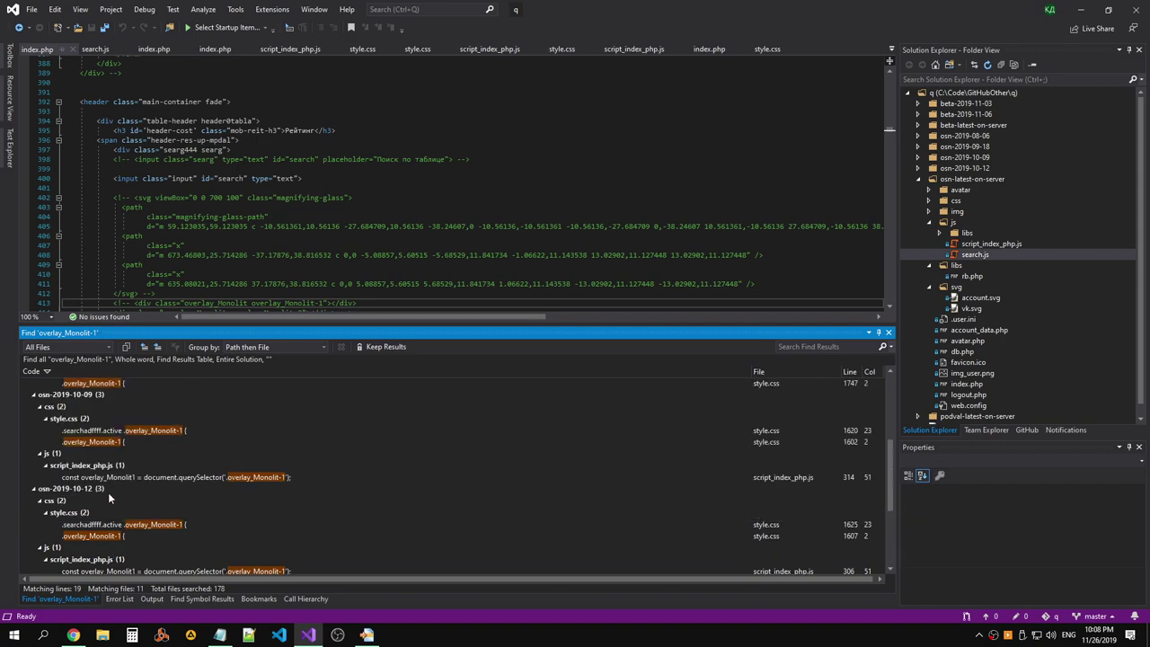
{"action": "scroll", "coordinate": [107, 491], "scroll_direction": "up", "scroll_amount": 3}
{"action": "scroll", "coordinate": [108, 491], "scroll_direction": "up", "scroll_amount": 2}
{"action": "scroll", "coordinate": [108, 492], "scroll_direction": "down", "scroll_amount": 1}
{"action": "double_click", "coordinate": [110, 493]}
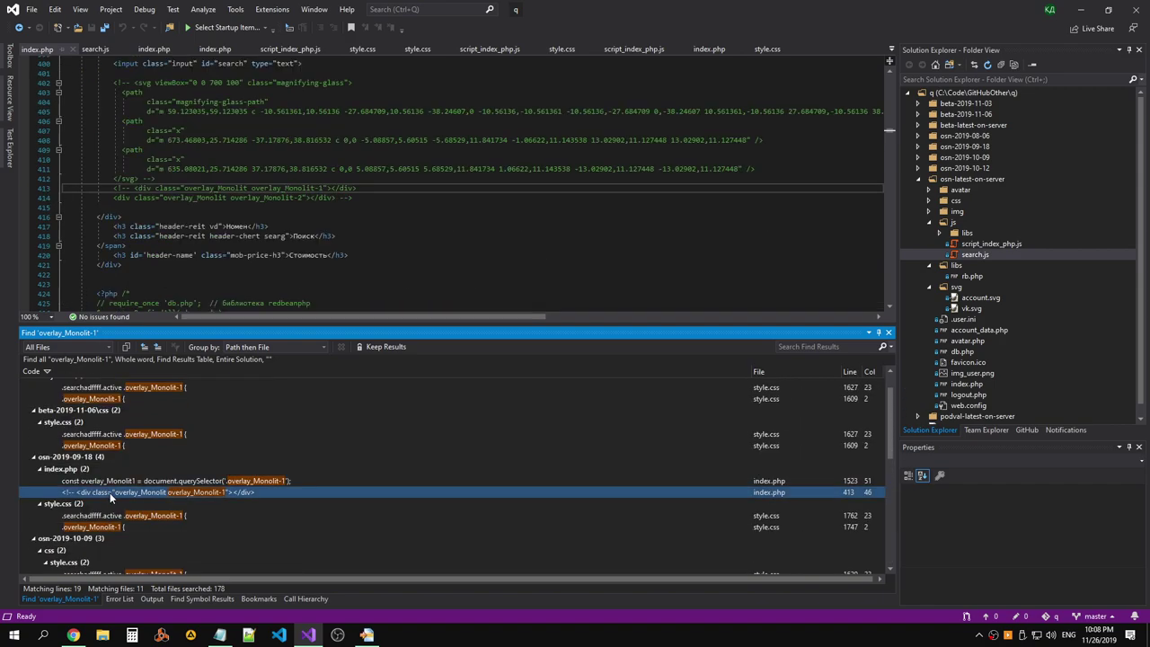
{"action": "scroll", "coordinate": [216, 306], "scroll_direction": "up", "scroll_amount": 1}
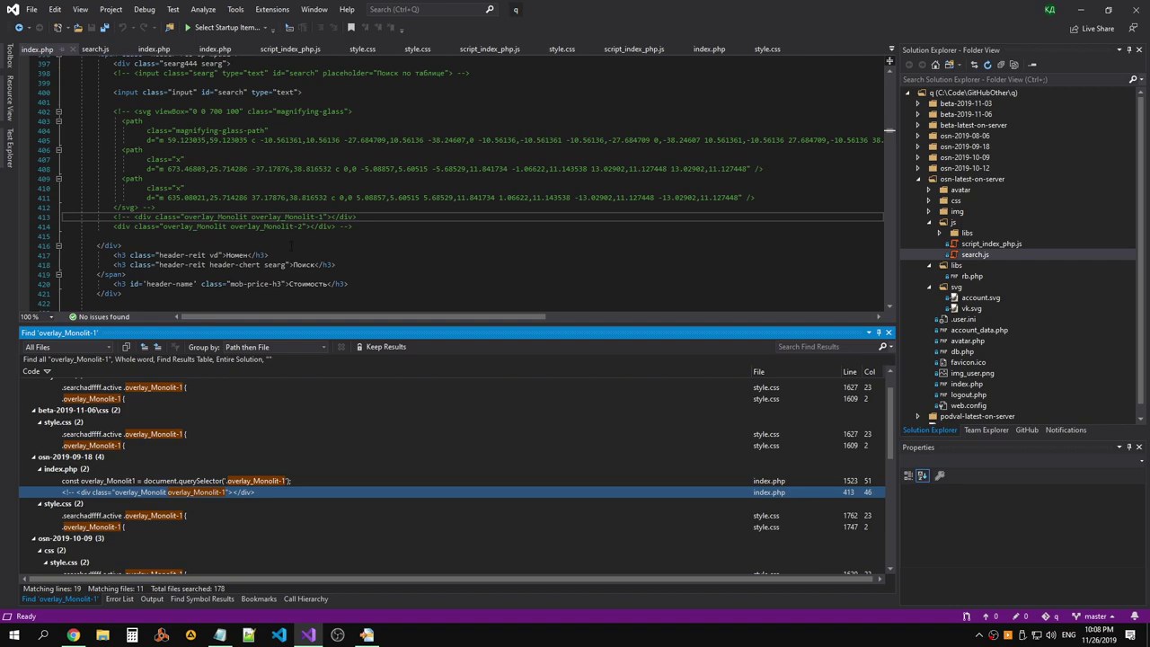
{"action": "scroll", "coordinate": [356, 237], "scroll_direction": "up", "scroll_amount": 2}
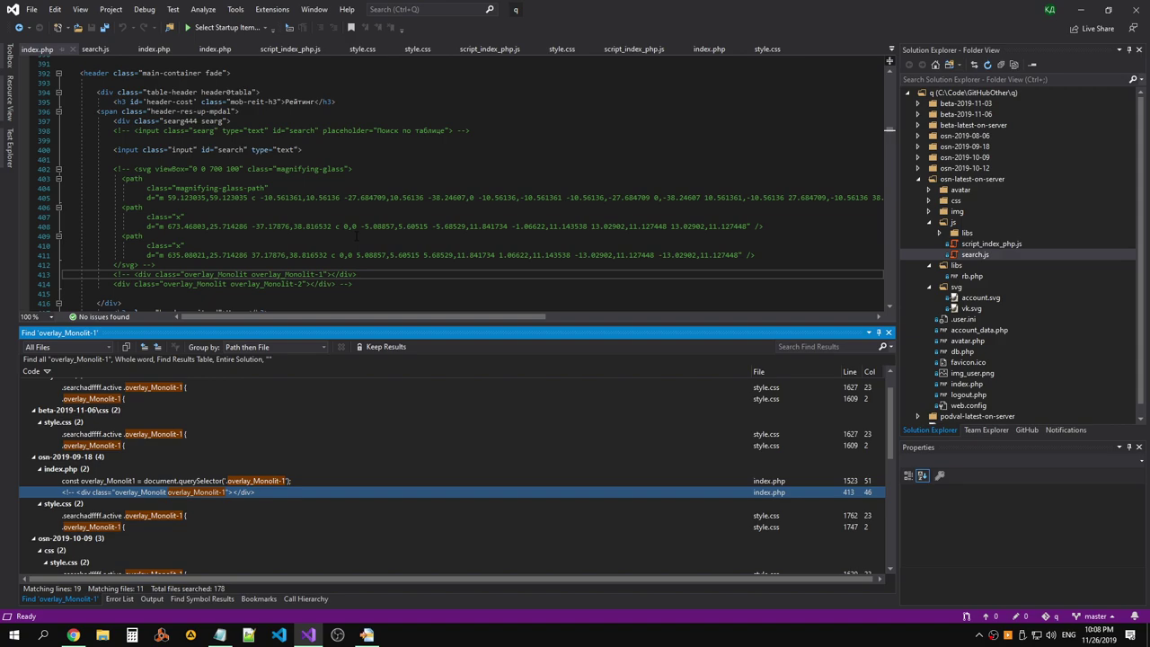
Select the two commented overlay_Monolit-1 lines 413–414 in index.php.
{"action": "key", "text": "Return"}
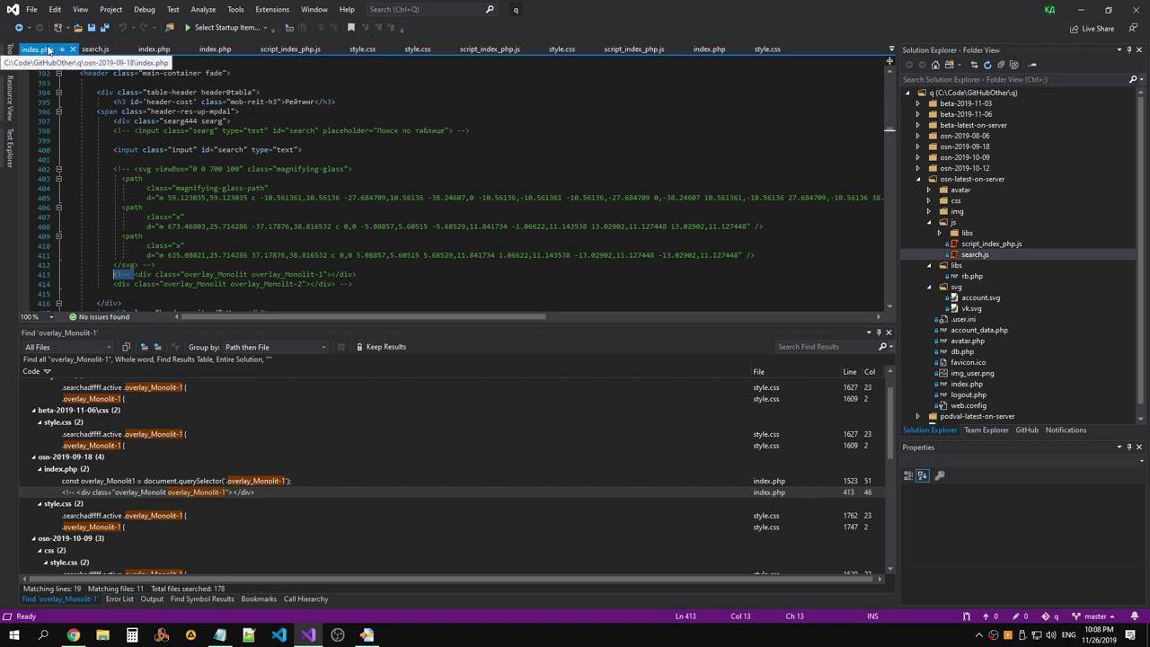
{"action": "key", "text": "Down"}
{"action": "key", "text": "End"}
{"action": "key", "text": "shift+Up"}
{"action": "key", "text": "shift+Home"}
{"action": "key", "text": "shift+Home"}
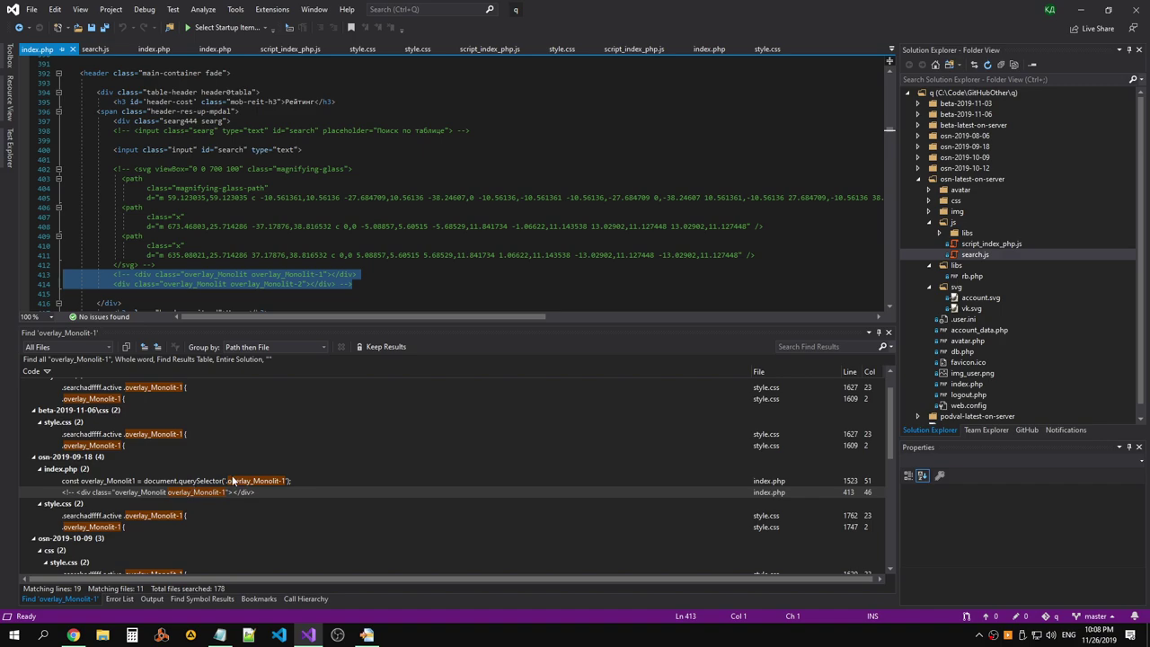
Open the script_index_php.js overlay_Monolit-1 match at line 306 from Find Results.
{"action": "scroll", "coordinate": [232, 454], "scroll_direction": "down", "scroll_amount": 3}
{"action": "scroll", "coordinate": [232, 451], "scroll_direction": "down", "scroll_amount": 3}
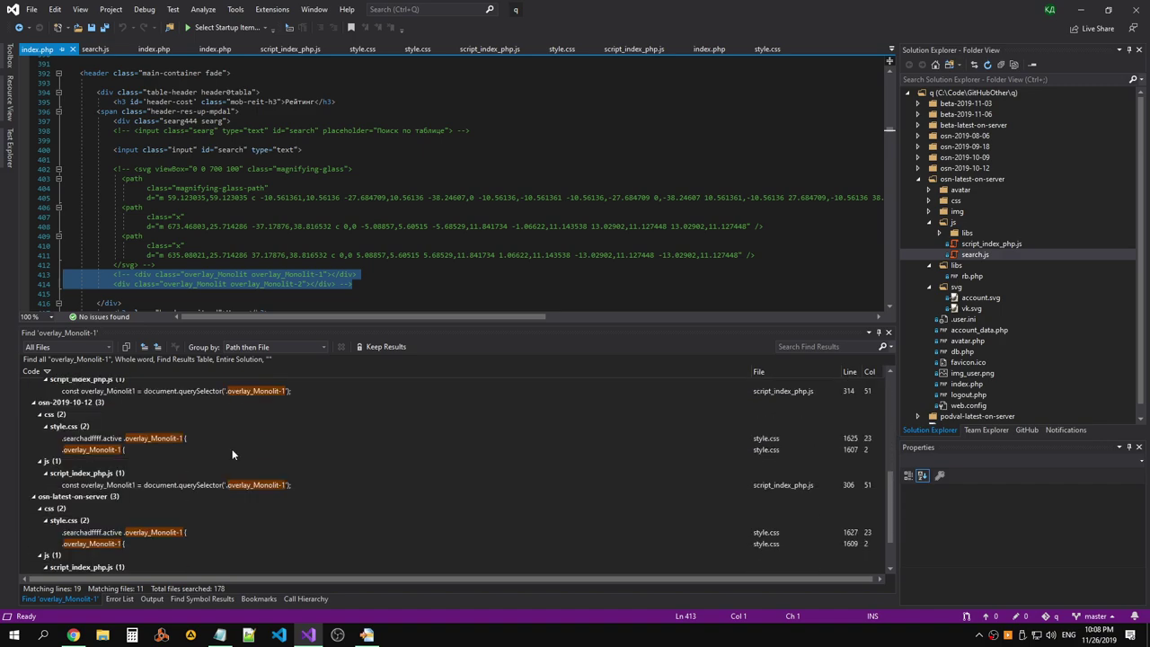
{"action": "scroll", "coordinate": [232, 452], "scroll_direction": "down", "scroll_amount": 3}
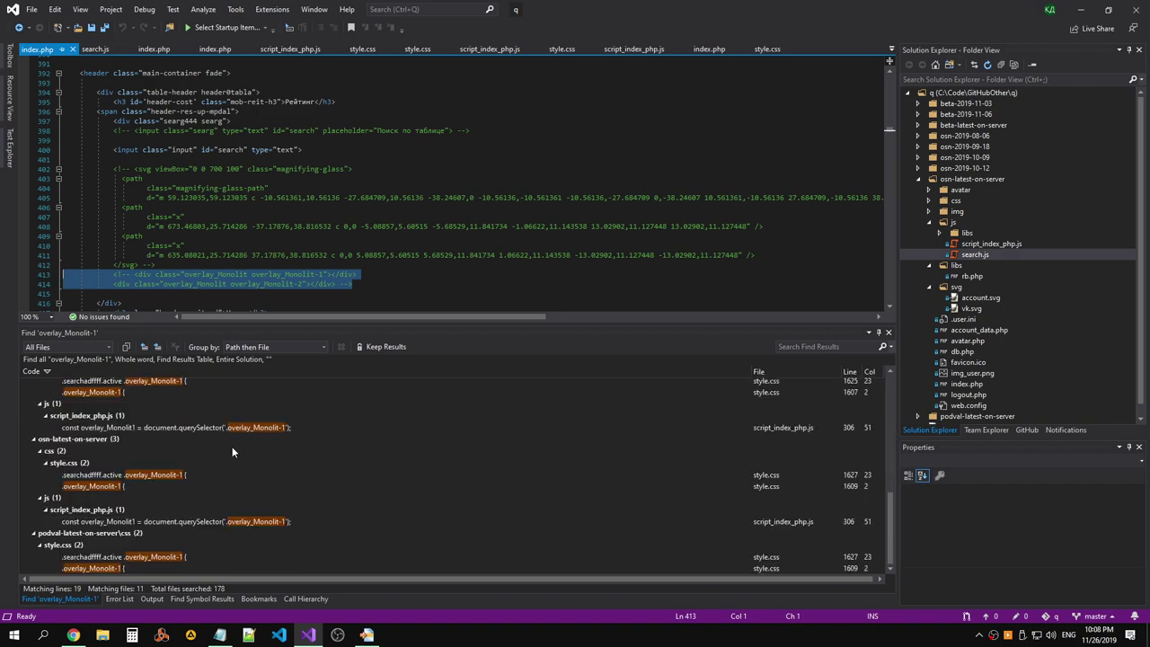
{"action": "scroll", "coordinate": [173, 468], "scroll_direction": "up", "scroll_amount": 1}
{"action": "double_click", "coordinate": [174, 455]}
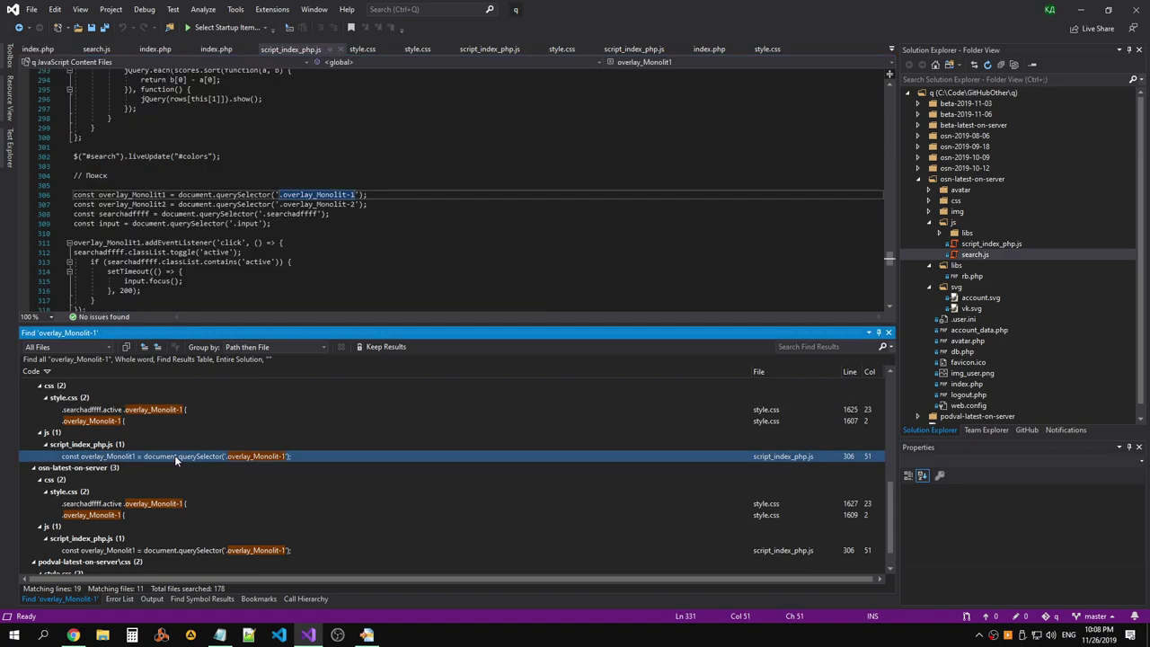
Inspect the style.css overlay_Monolit-1 matches at lines 1602 and 1747.
{"action": "scroll", "coordinate": [175, 454], "scroll_direction": "up", "scroll_amount": 1}
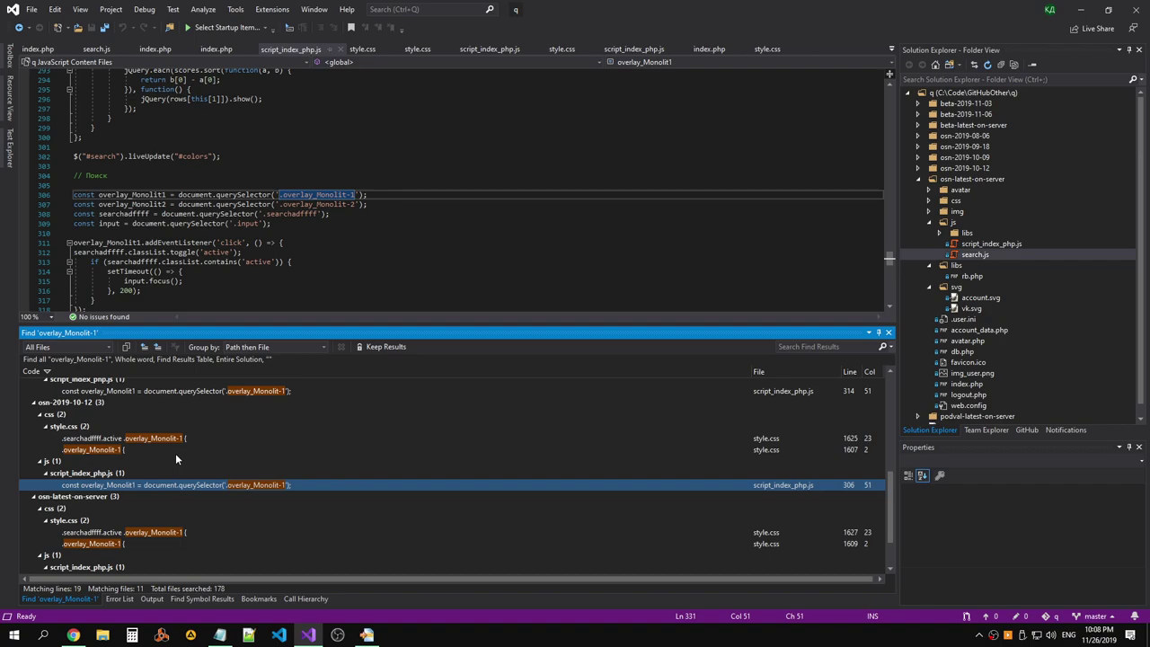
{"action": "scroll", "coordinate": [175, 453], "scroll_direction": "up", "scroll_amount": 1}
{"action": "scroll", "coordinate": [176, 459], "scroll_direction": "up", "scroll_amount": 1}
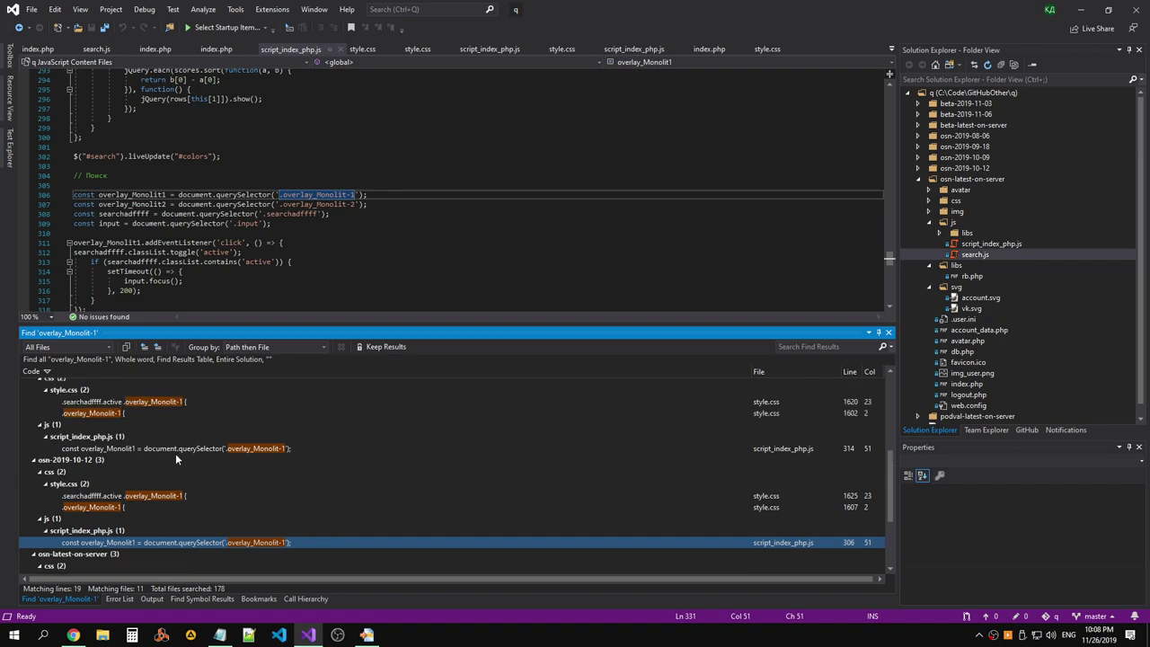
{"action": "scroll", "coordinate": [176, 468], "scroll_direction": "up", "scroll_amount": 1}
{"action": "scroll", "coordinate": [177, 485], "scroll_direction": "up", "scroll_amount": 1}
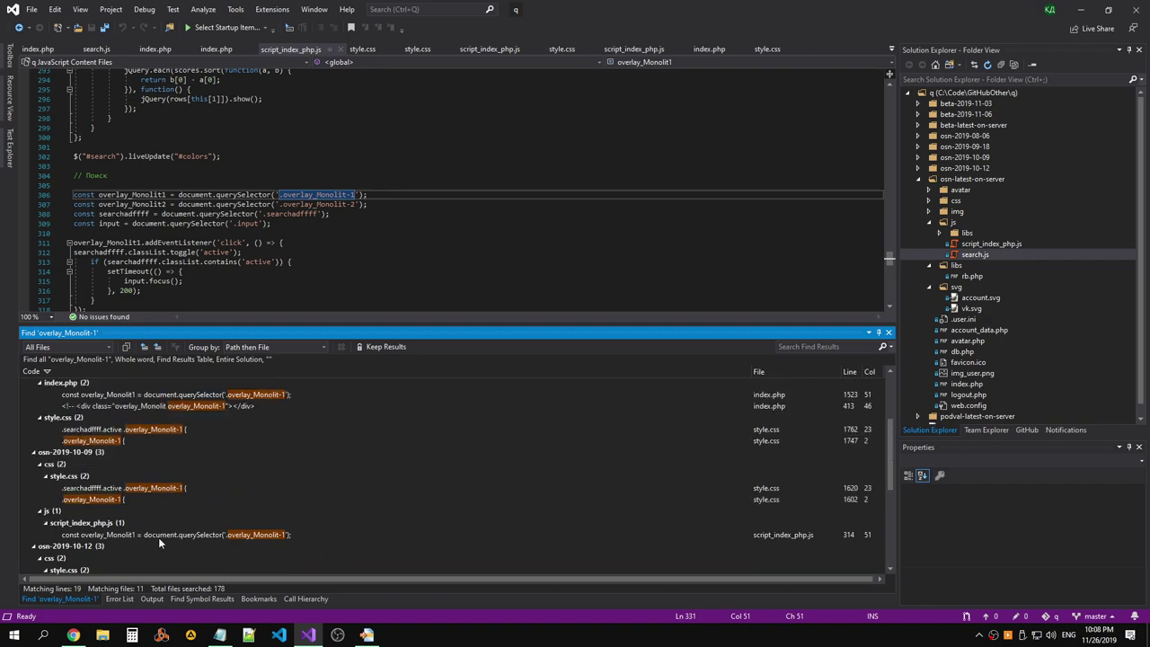
{"action": "double_click", "coordinate": [158, 534]}
{"action": "double_click", "coordinate": [135, 496]}
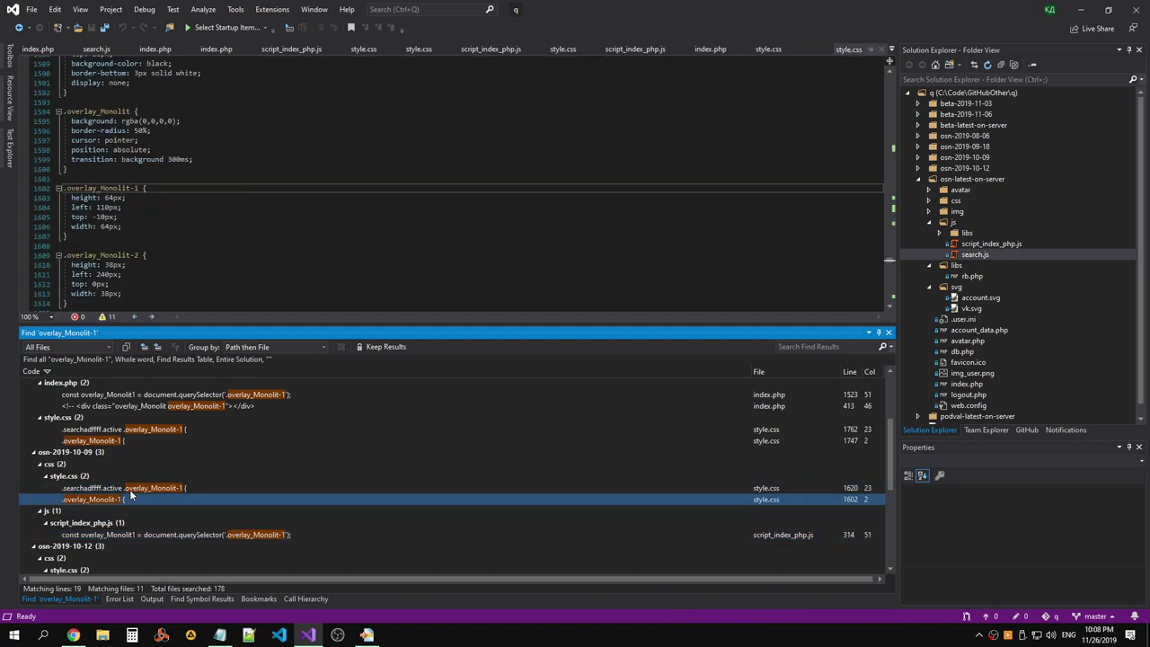
{"action": "double_click", "coordinate": [132, 429]}
{"action": "double_click", "coordinate": [126, 439]}
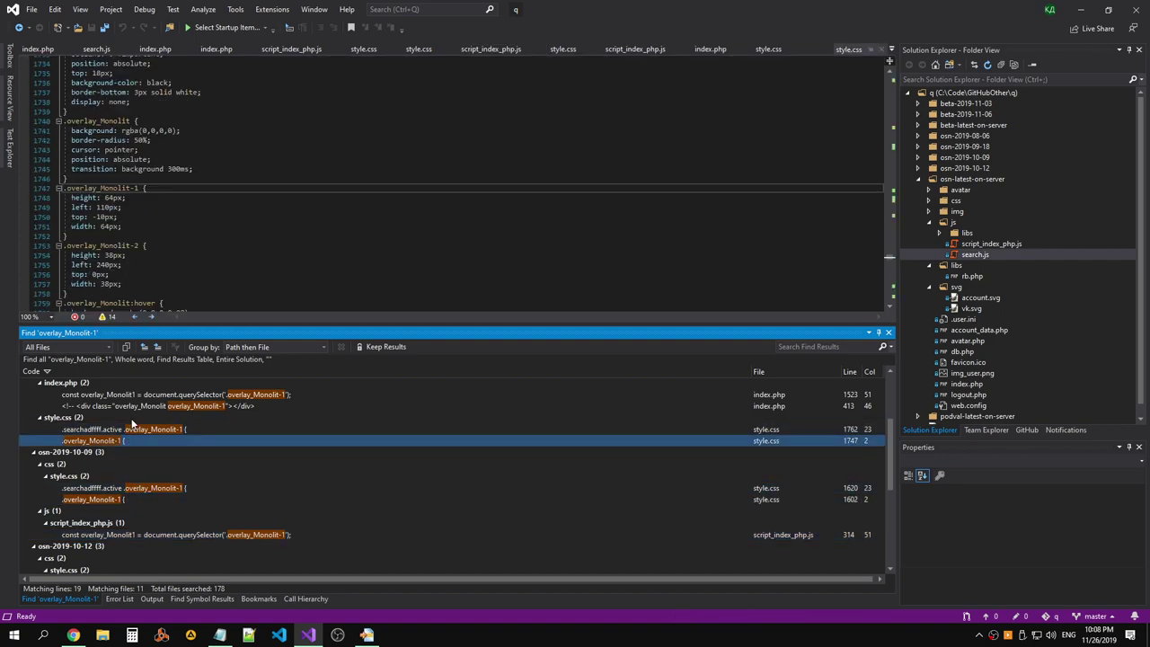
{"action": "scroll", "coordinate": [131, 427], "scroll_direction": "up", "scroll_amount": 1}
Check the index.php line 1523 and beta style.css line 1609 matches, ending on style.css line 1627.
{"action": "double_click", "coordinate": [132, 426]}
{"action": "scroll", "coordinate": [133, 427], "scroll_direction": "up", "scroll_amount": 1}
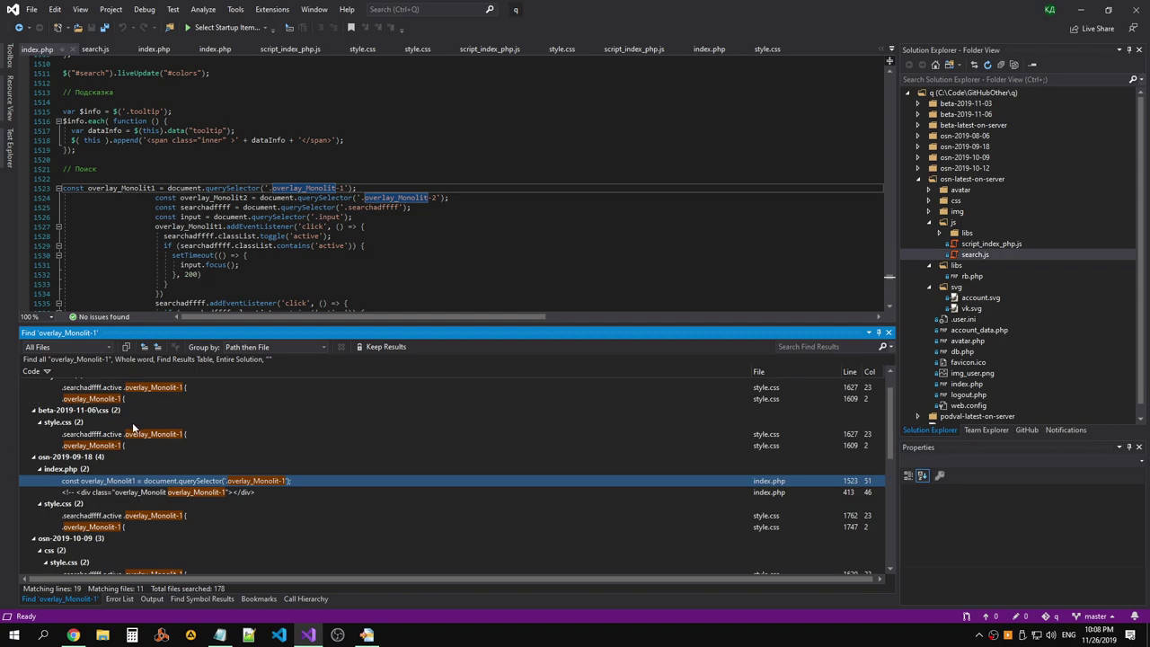
{"action": "double_click", "coordinate": [124, 437]}
{"action": "double_click", "coordinate": [120, 446]}
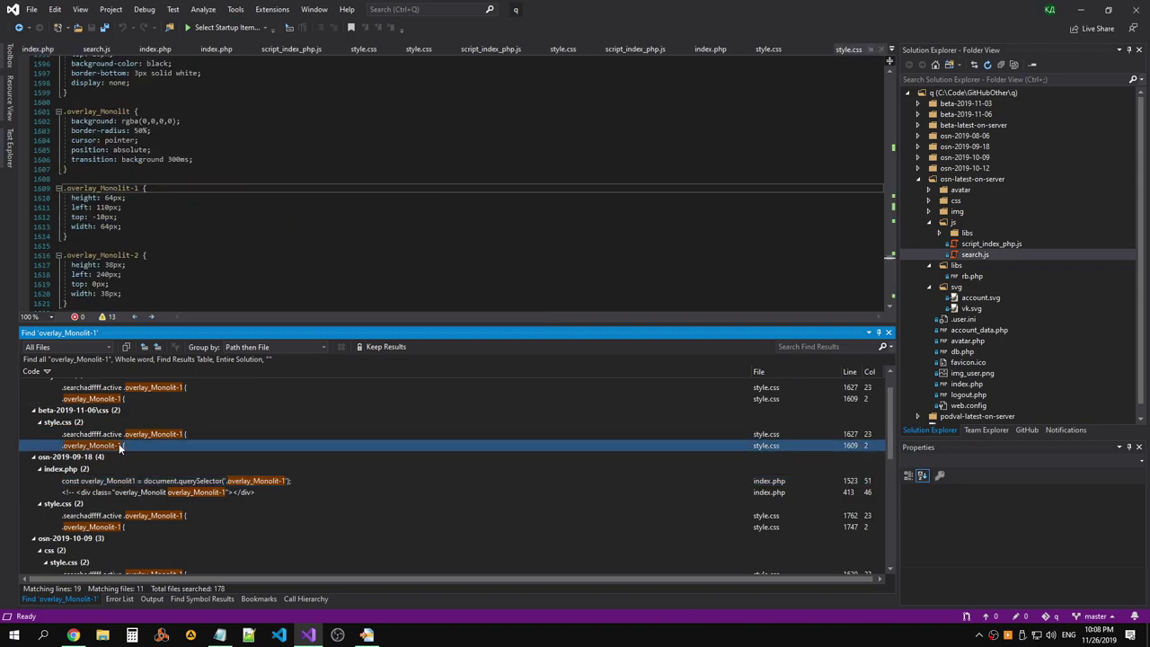
{"action": "double_click", "coordinate": [122, 435]}
{"action": "scroll", "coordinate": [121, 440], "scroll_direction": "down", "scroll_amount": 1}
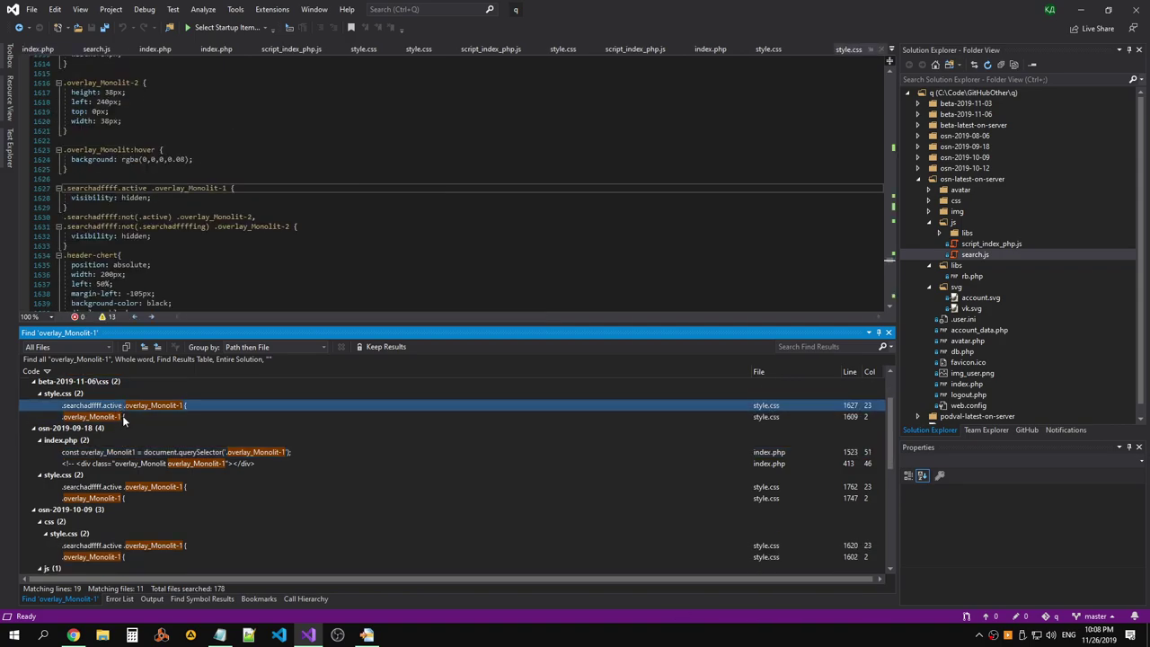
{"action": "scroll", "coordinate": [124, 420], "scroll_direction": "up", "scroll_amount": 1}
{"action": "double_click", "coordinate": [115, 472]}
{"action": "double_click", "coordinate": [116, 463]}
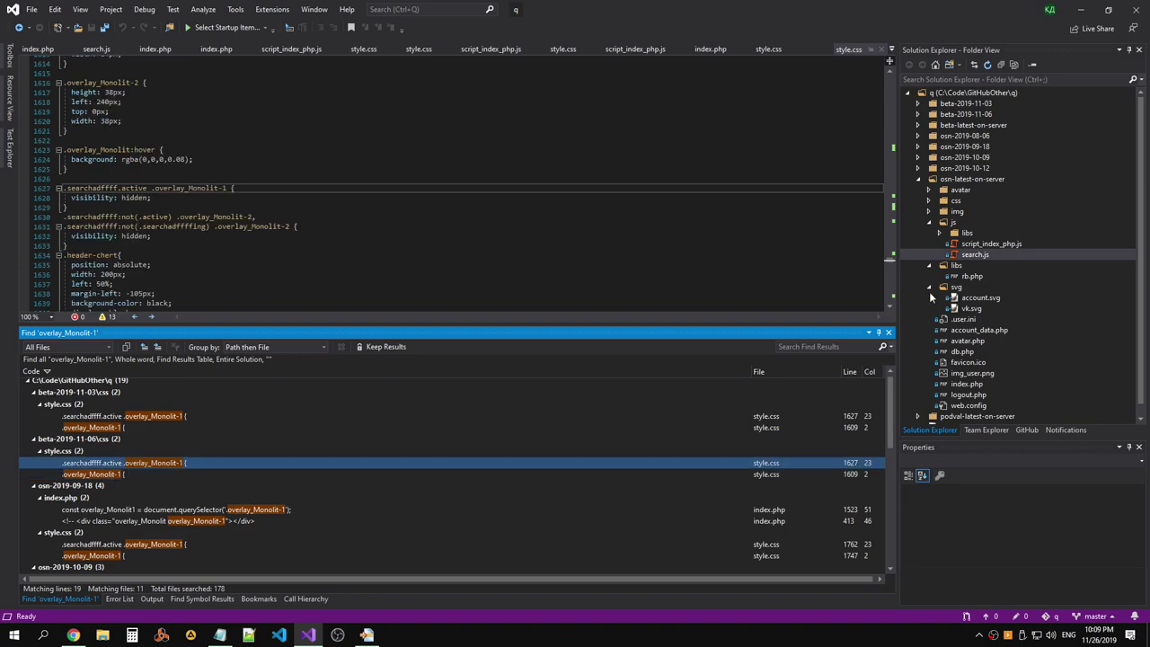
Minimize Visual Studio to bring Chrome forward and inspect the Qvinciy table header.
{"action": "left_click", "coordinate": [1081, 9]}
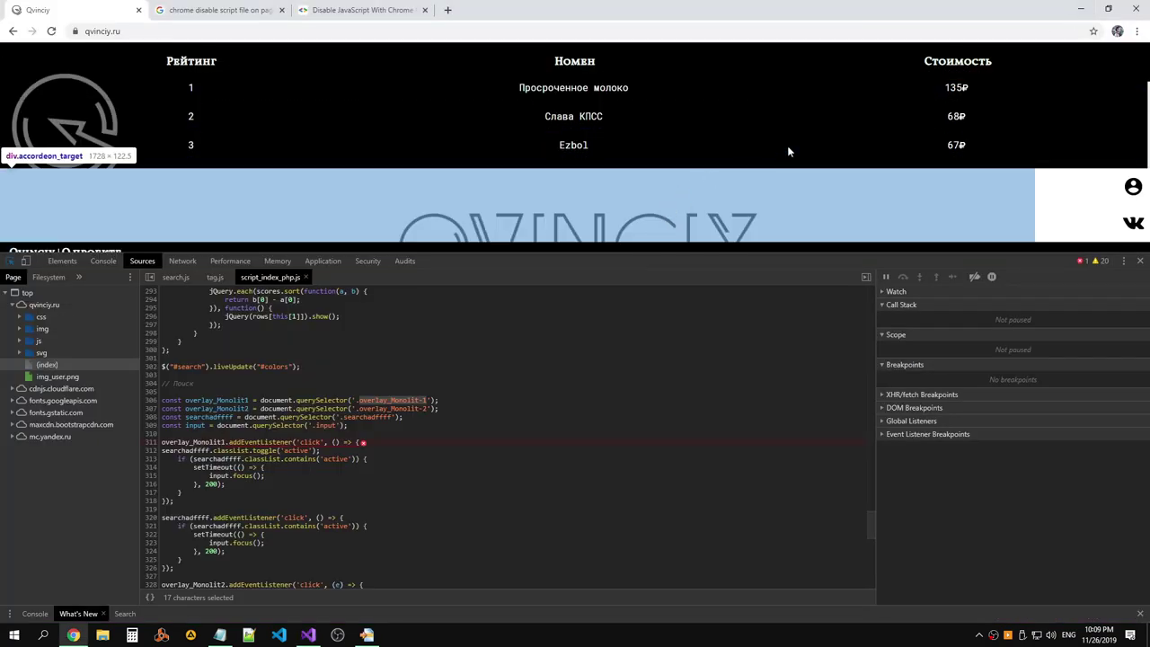
{"action": "left_click", "coordinate": [1136, 30]}
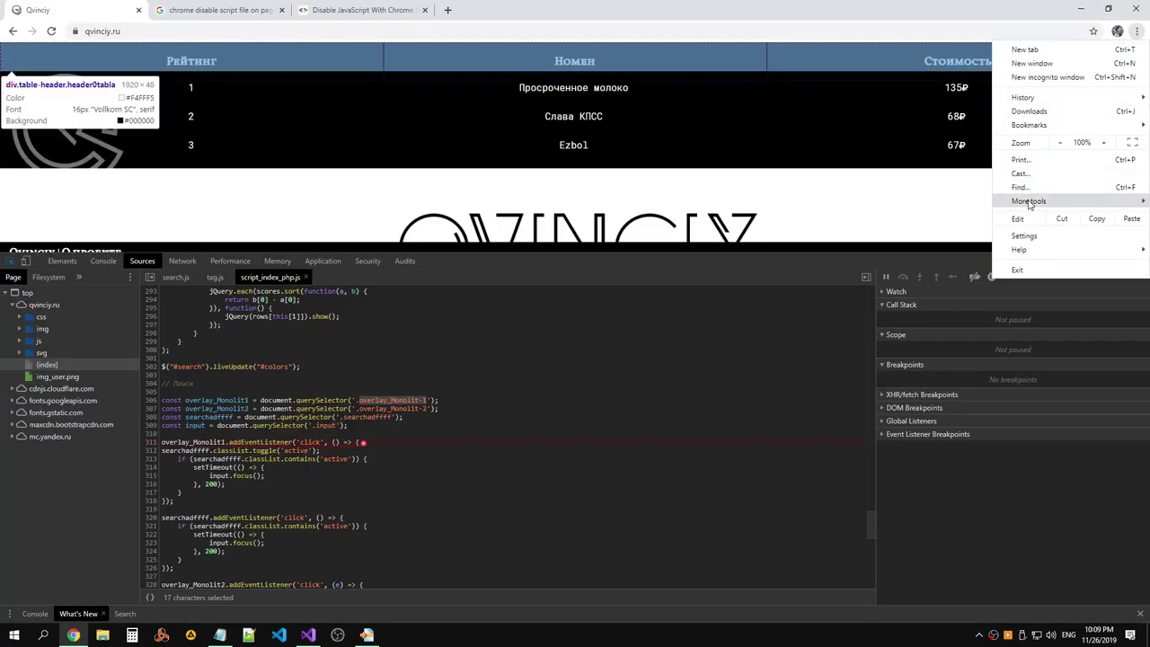
{"action": "mouse_move", "coordinate": [1039, 128]}
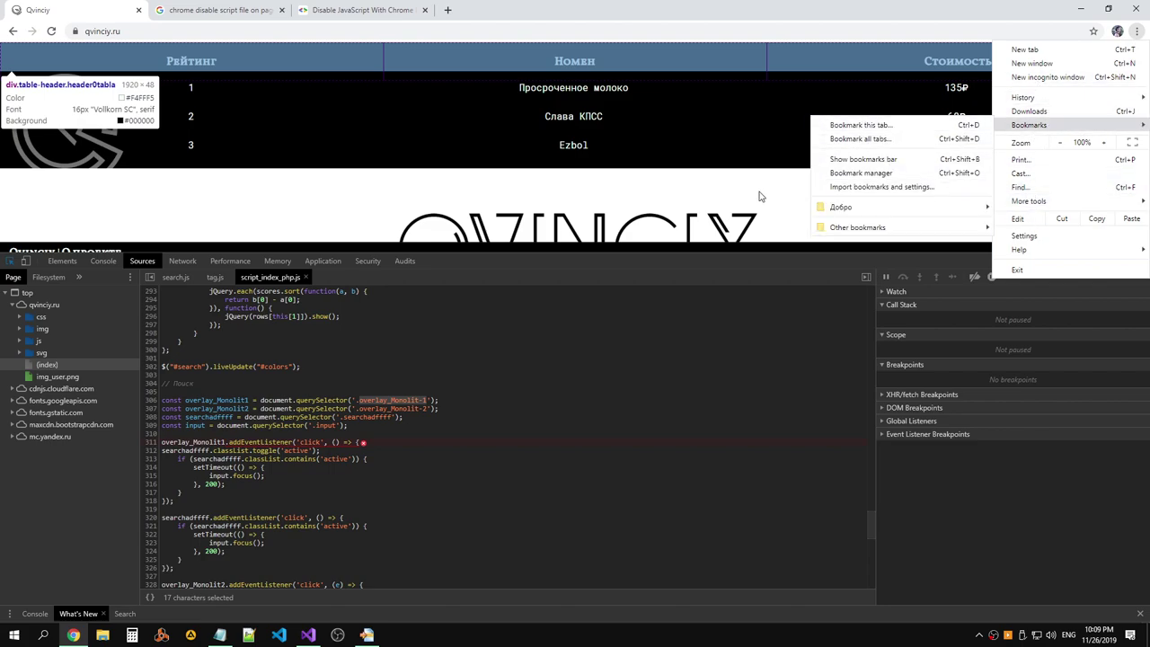
{"action": "left_click", "coordinate": [719, 192]}
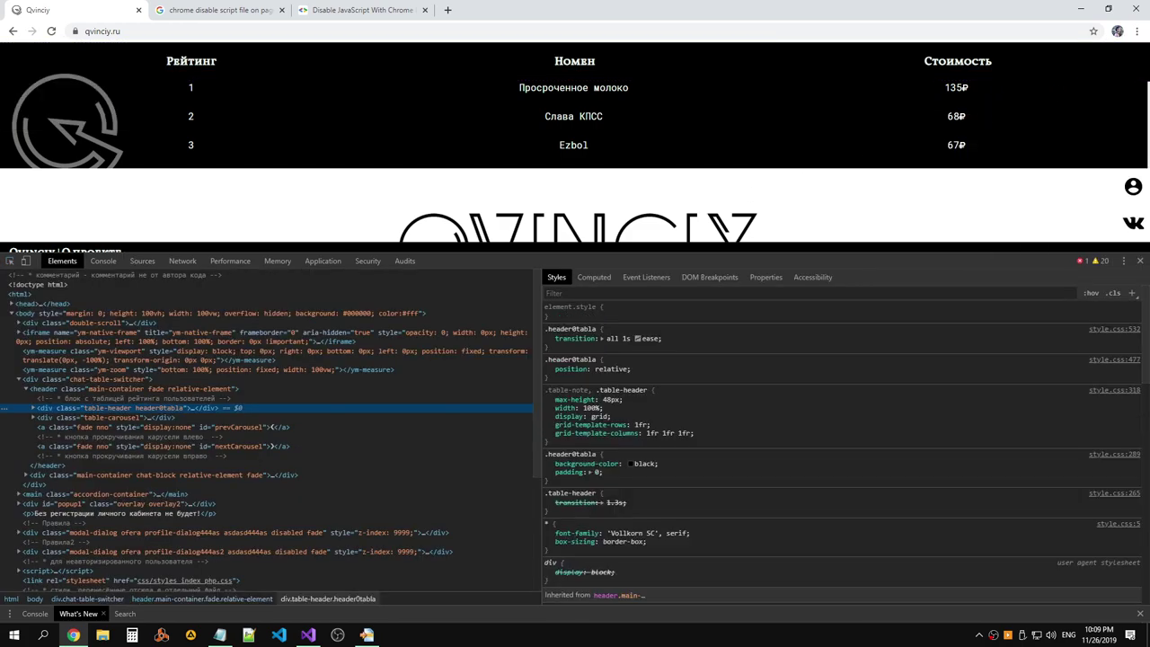
Check Chrome's Downloads page, then close it and return to the main menu.
{"action": "left_click", "coordinate": [1137, 31]}
{"action": "left_click", "coordinate": [1047, 119]}
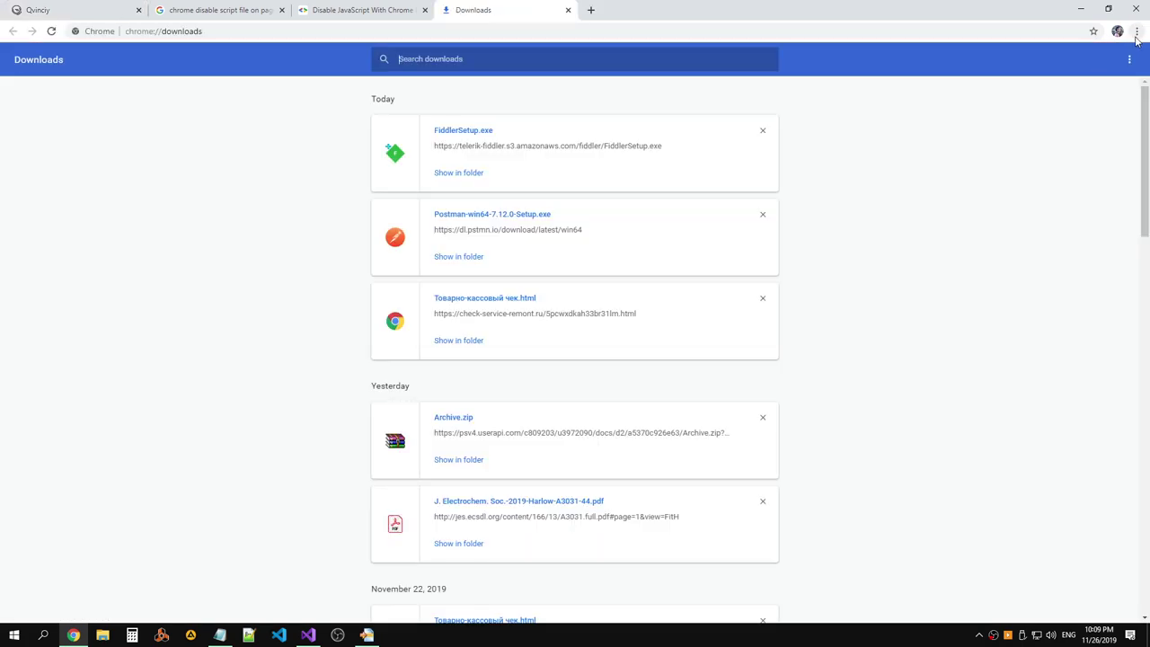
{"action": "left_click", "coordinate": [568, 10]}
{"action": "left_click", "coordinate": [1136, 31]}
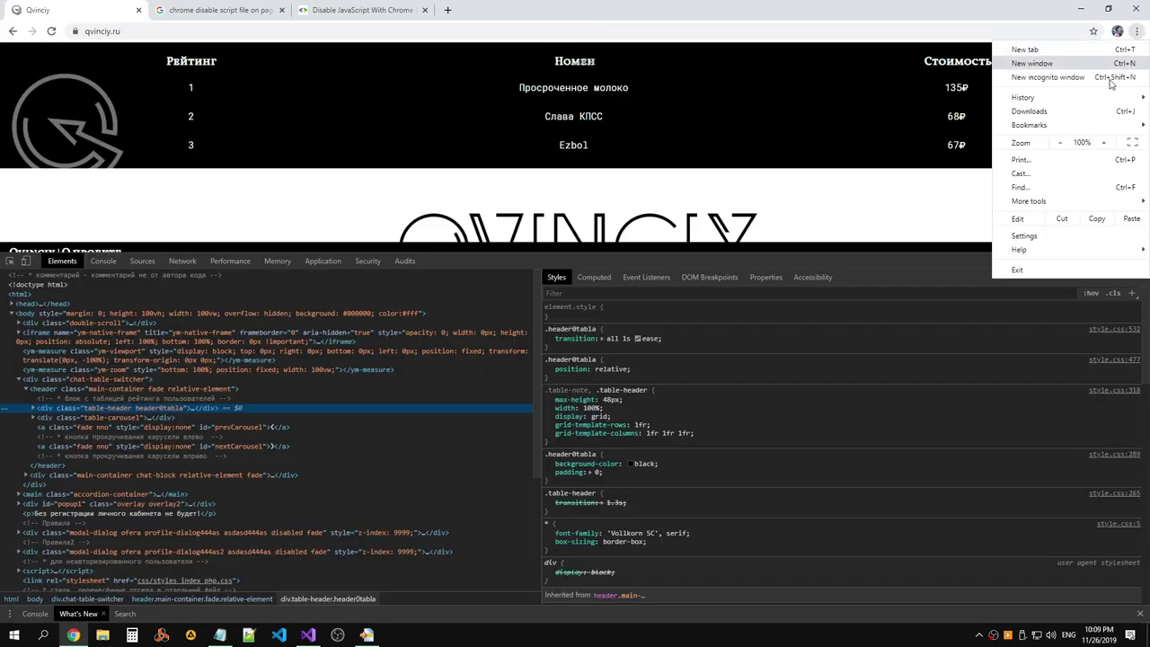
Start saving the Qvinciy page with Save page as, browsing to the Desktop.
{"action": "mouse_move", "coordinate": [1051, 205]}
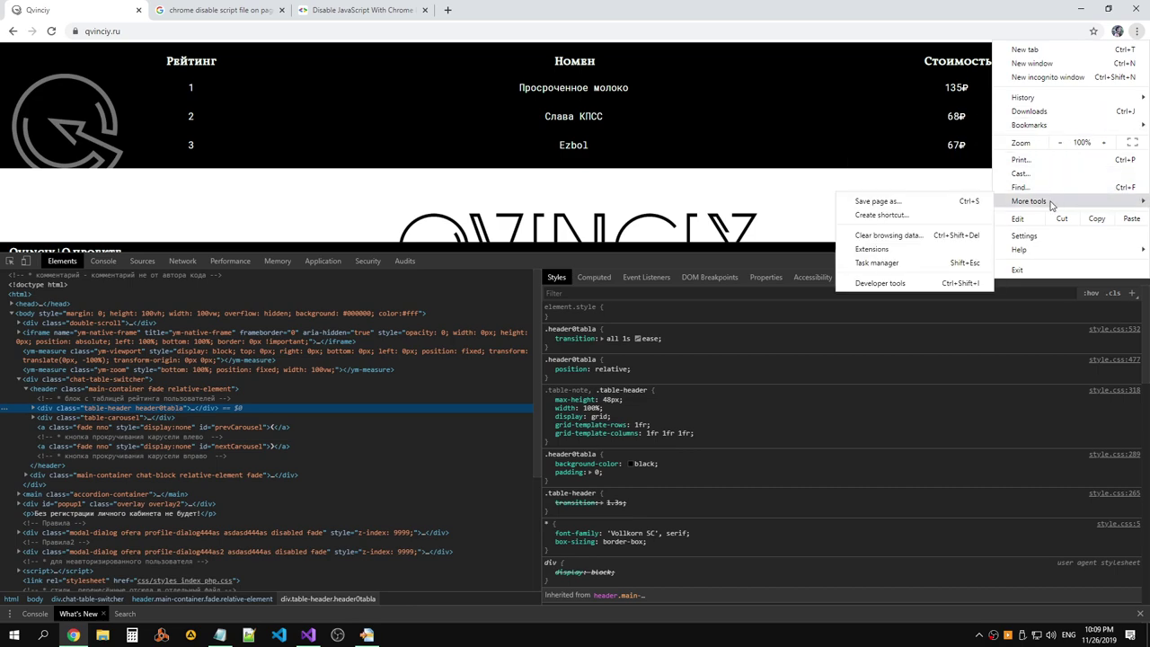
{"action": "left_click", "coordinate": [898, 201]}
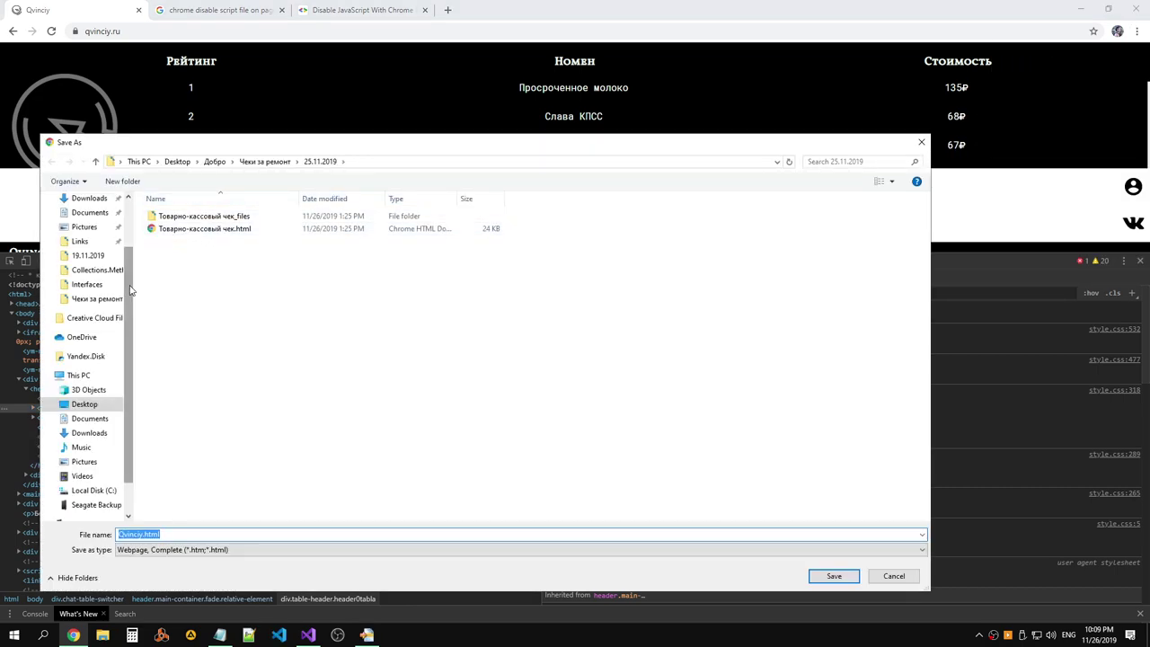
{"action": "scroll", "coordinate": [129, 289], "scroll_direction": "up", "scroll_amount": 3}
{"action": "left_click", "coordinate": [85, 222]}
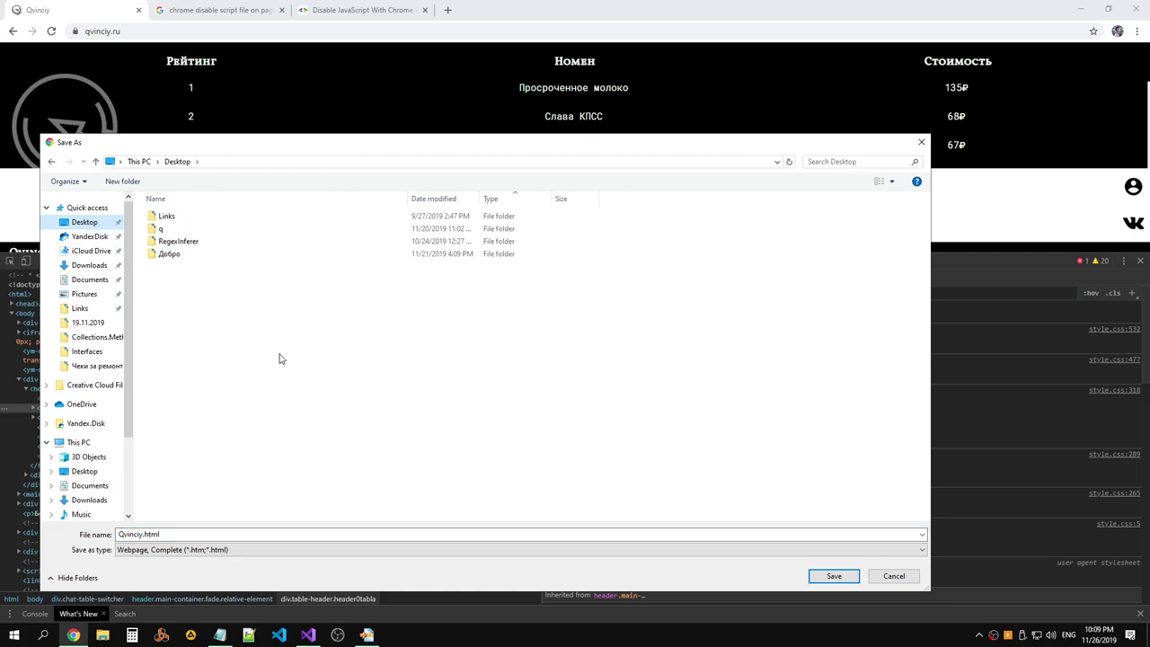
Create Desktop folder QvinciySavedPage, save Qvinciy.html there, and show it in its folder.
{"action": "right_click", "coordinate": [288, 422]}
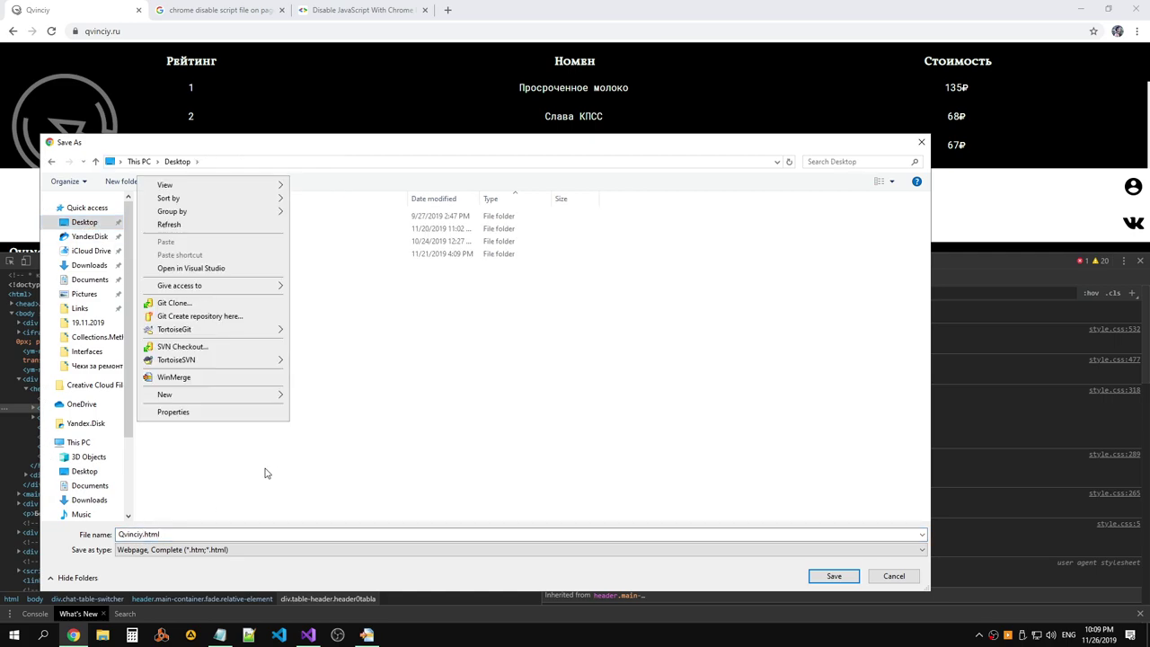
{"action": "mouse_move", "coordinate": [199, 395]}
{"action": "left_click", "coordinate": [334, 395]}
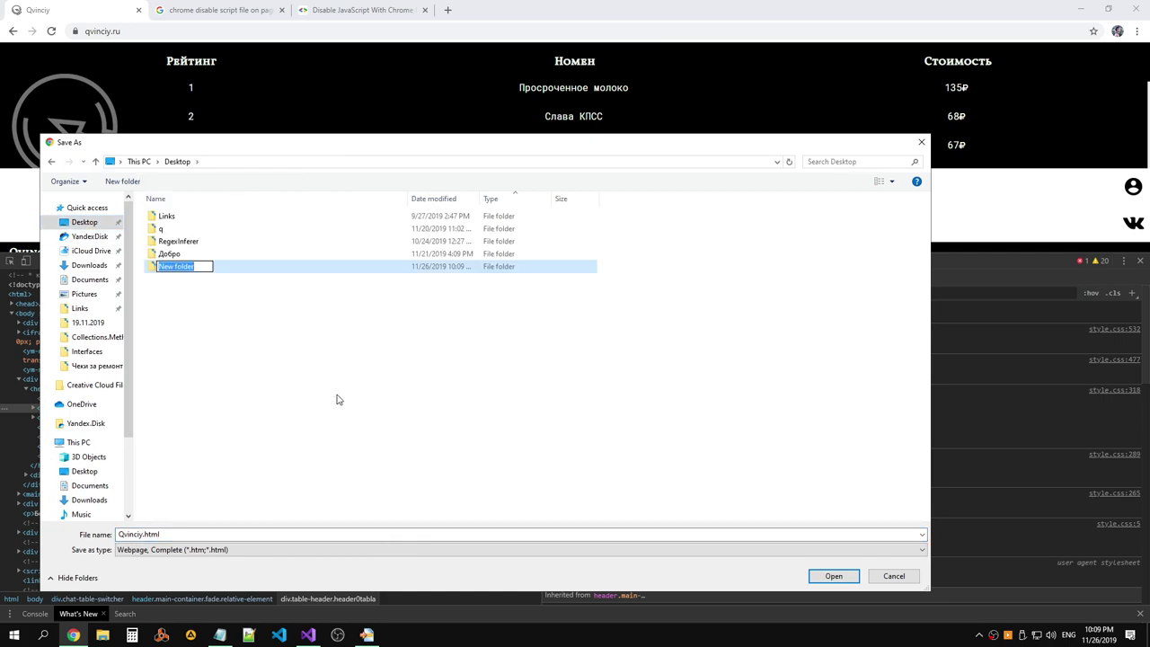
{"action": "type", "text": "Q"}
{"action": "type", "text": "vinci"}
{"action": "type", "text": "ySaved"}
{"action": "type", "text": "Page"}
{"action": "key", "text": "Return"}
{"action": "key", "text": "Return"}
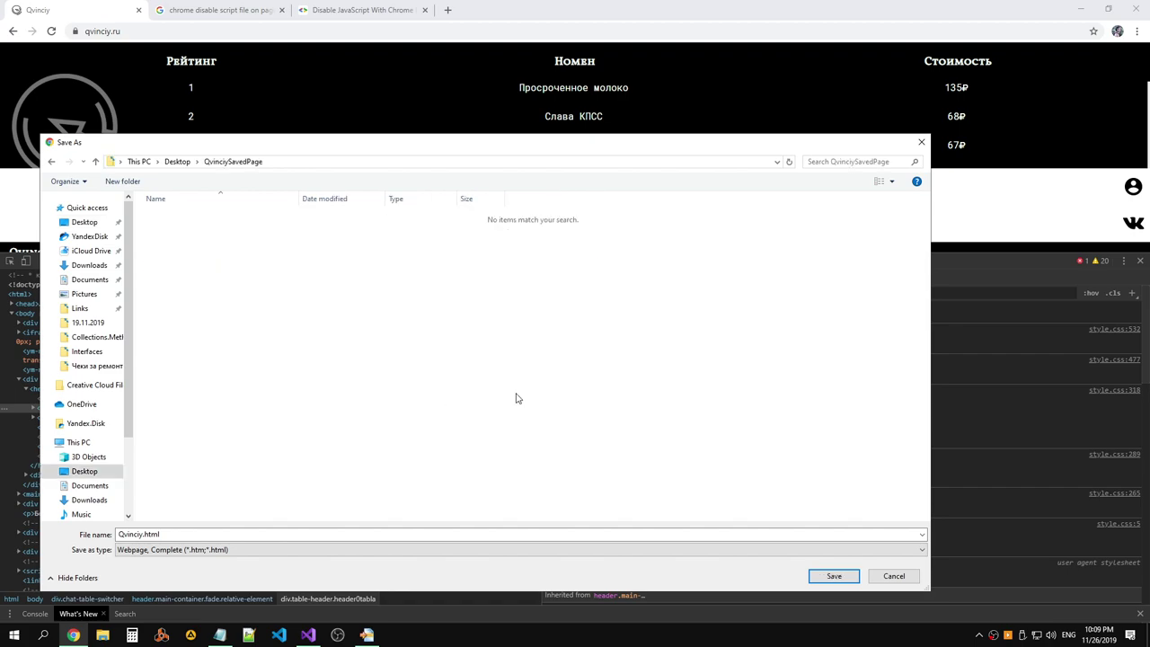
{"action": "left_click", "coordinate": [833, 575]}
{"action": "left_click", "coordinate": [123, 608]}
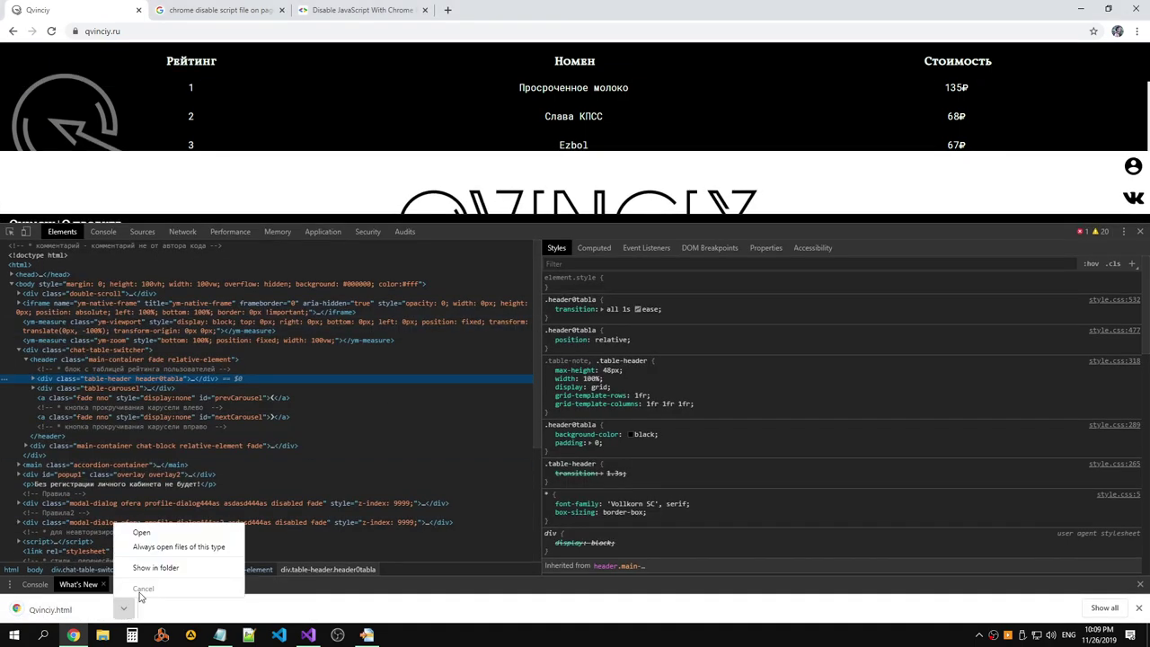
{"action": "left_click", "coordinate": [155, 567]}
Browse the Qvinciy_files folder, then open the saved Qvinciy.html in the browser.
{"action": "double_click", "coordinate": [235, 128]}
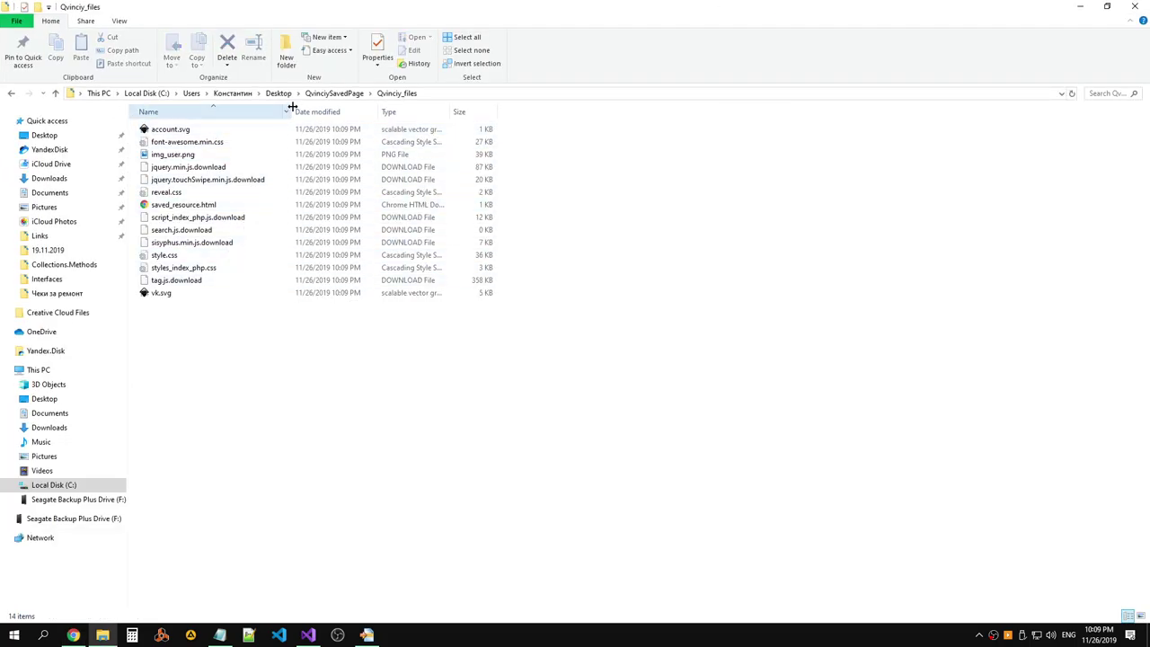
{"action": "left_click_drag", "start_coordinate": [290, 107], "coordinate": [426, 107]}
{"action": "left_click", "coordinate": [261, 243]}
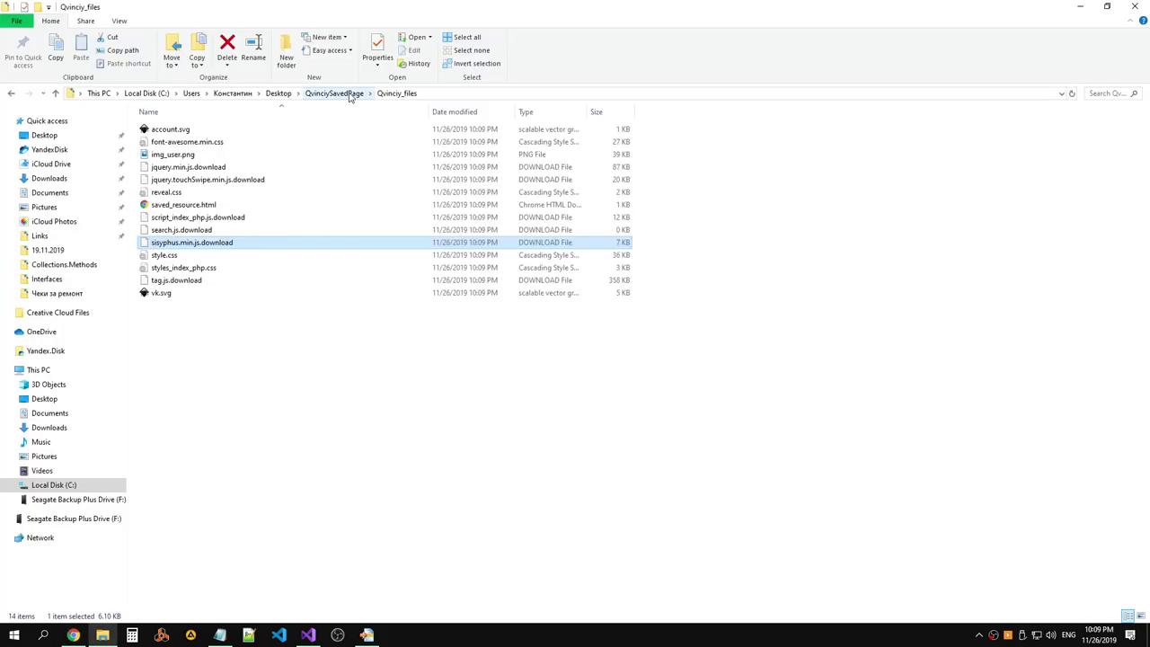
{"action": "left_click", "coordinate": [341, 94]}
{"action": "double_click", "coordinate": [176, 141]}
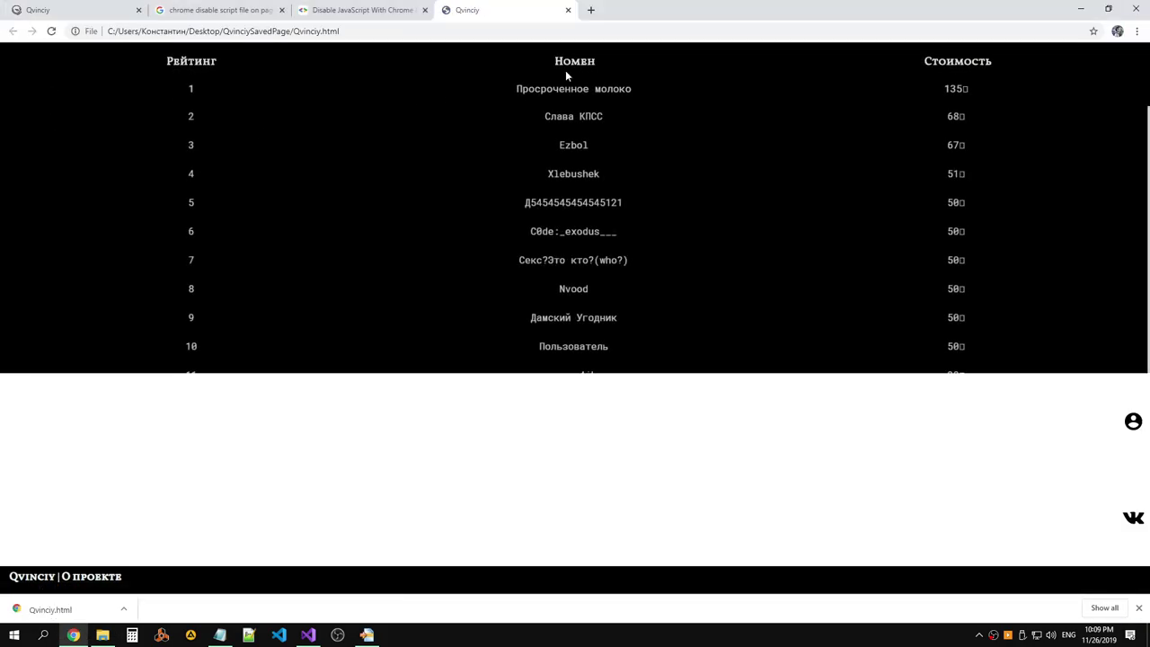
Open script_index_php.js.download from Qvinciy_files with Edit with Notepad++.
{"action": "key", "text": "alt+Tab"}
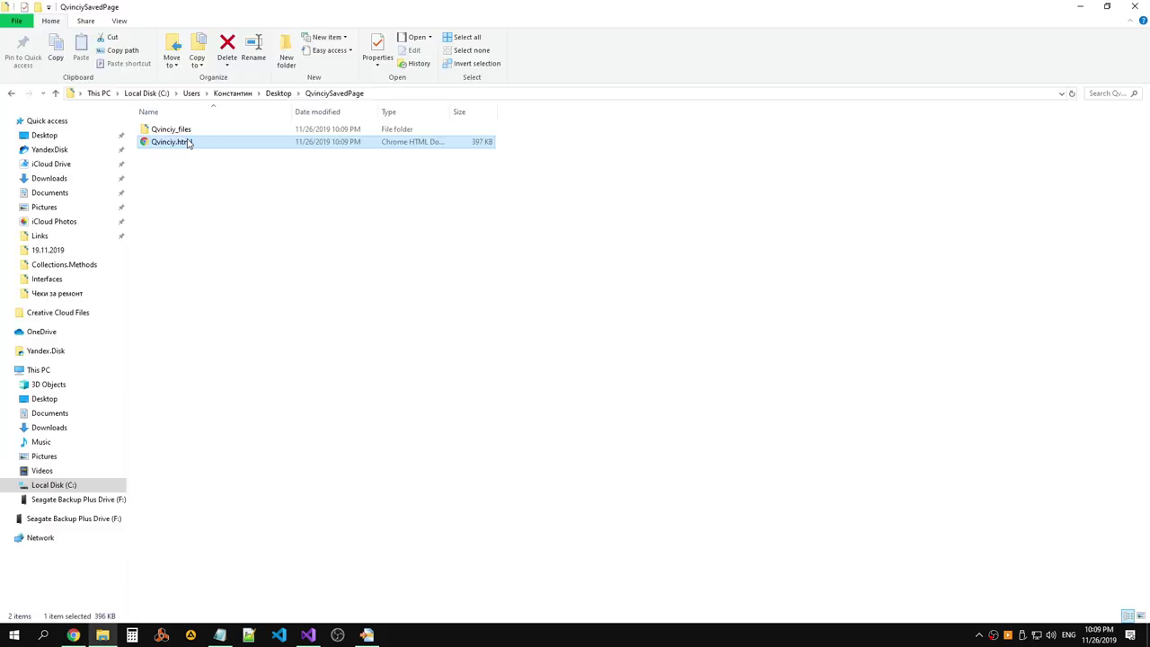
{"action": "left_click", "coordinate": [184, 132]}
{"action": "double_click", "coordinate": [184, 132]}
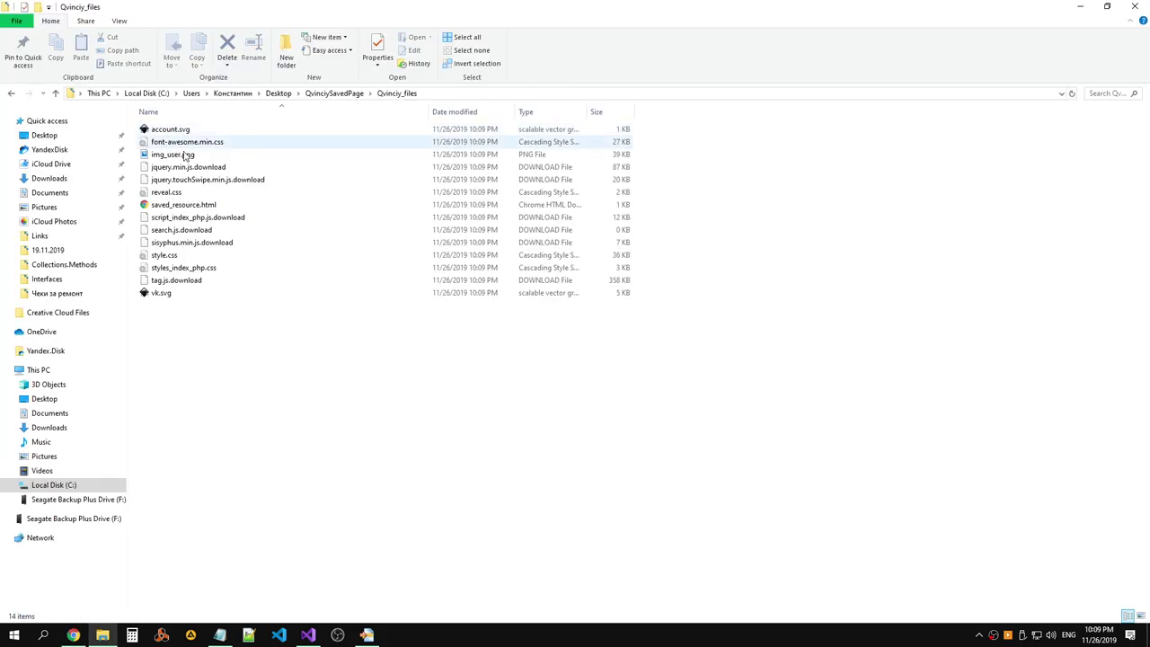
{"action": "right_click", "coordinate": [202, 218]}
{"action": "left_click", "coordinate": [85, 237]}
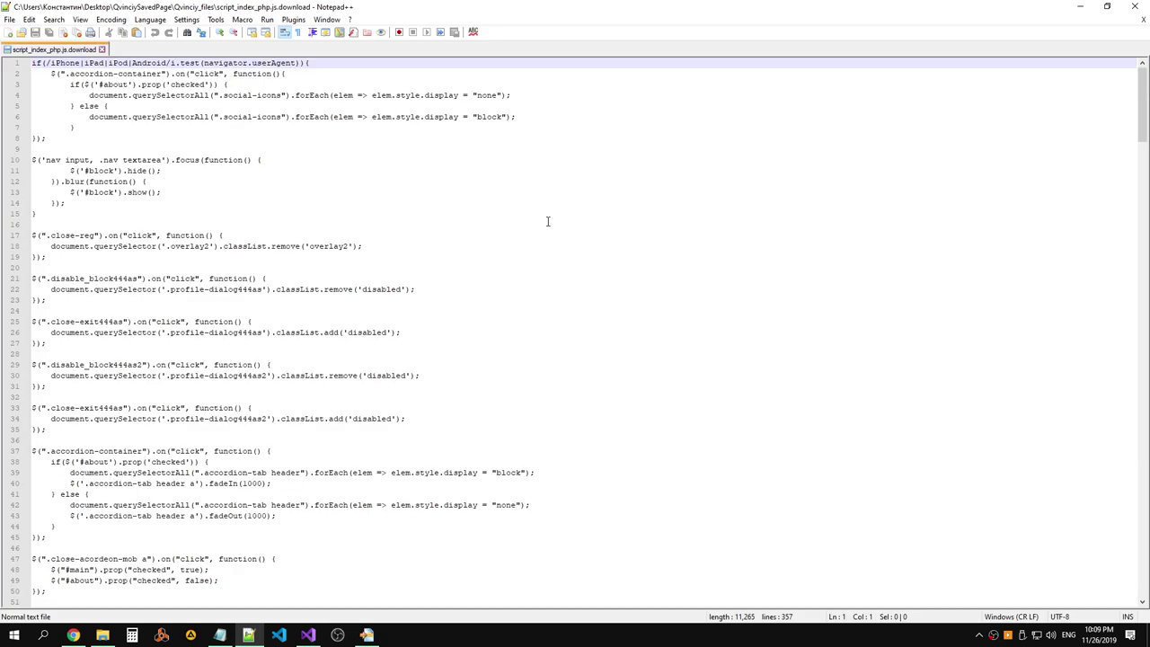
Cut the search code from below the // Поиск comment through the end of the file.
{"action": "left_click_drag", "start_coordinate": [1143, 104], "coordinate": [1143, 544]}
{"action": "scroll", "coordinate": [1143, 544], "scroll_direction": "down", "scroll_amount": 3}
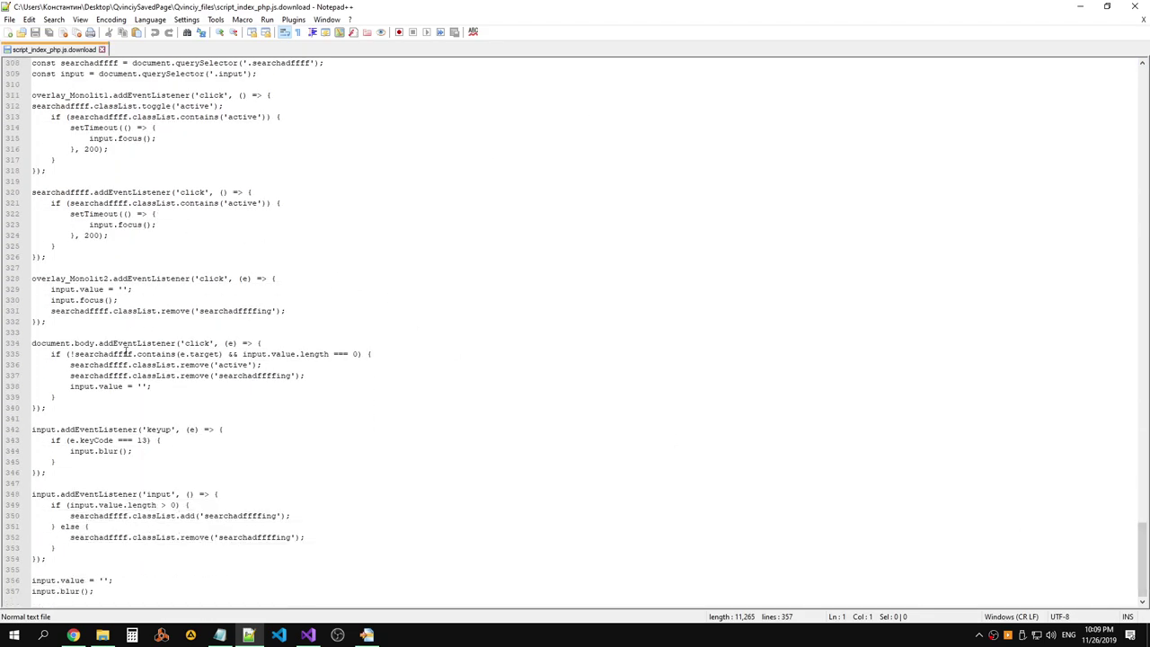
{"action": "scroll", "coordinate": [48, 144], "scroll_direction": "up", "scroll_amount": 2}
{"action": "scroll", "coordinate": [47, 144], "scroll_direction": "up", "scroll_amount": 1}
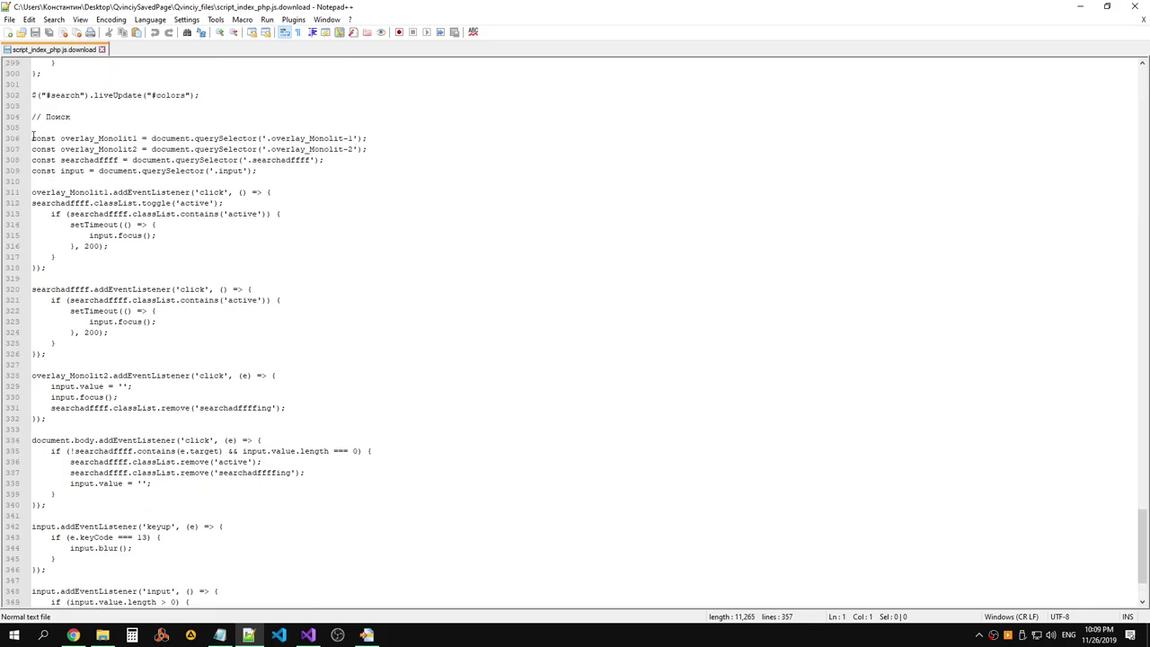
{"action": "left_click", "coordinate": [32, 137]}
{"action": "left_click", "coordinate": [60, 127]}
{"action": "scroll", "coordinate": [208, 272], "scroll_direction": "down", "scroll_amount": 3}
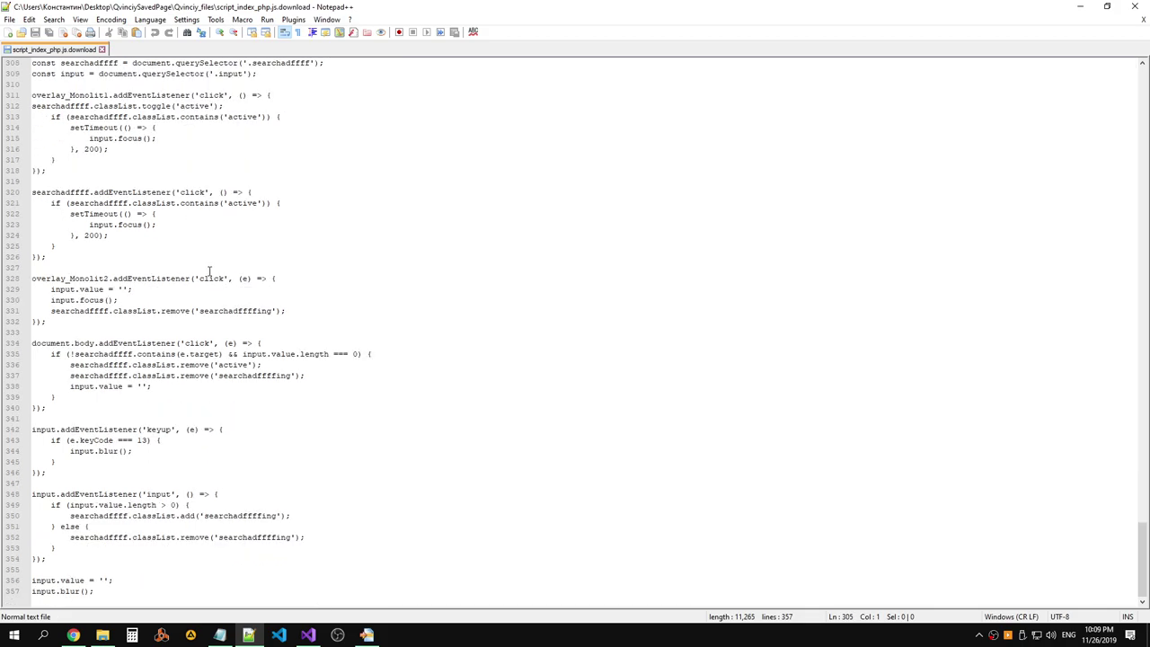
{"action": "key", "text": "ctrl+a"}
{"action": "key", "text": "ctrl+v"}
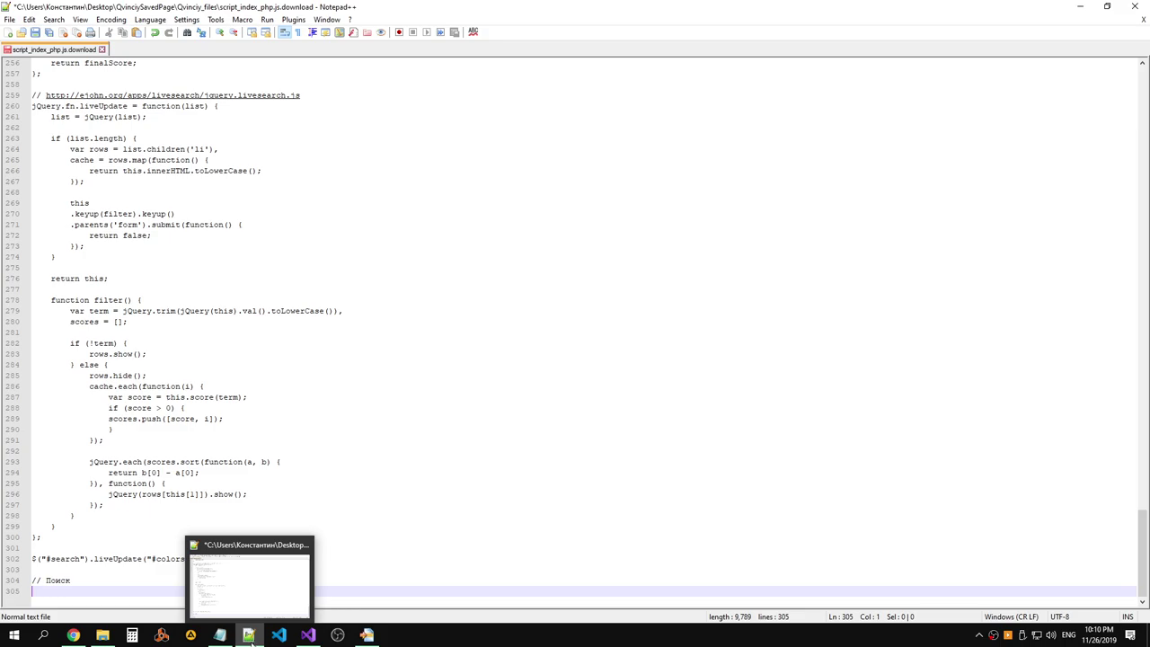
Paste the search code into a new tab and save the trimmed script_index_php.js.download.
{"action": "left_click", "coordinate": [251, 635]}
{"action": "left_click", "coordinate": [252, 635]}
{"action": "key", "text": "ctrl+n"}
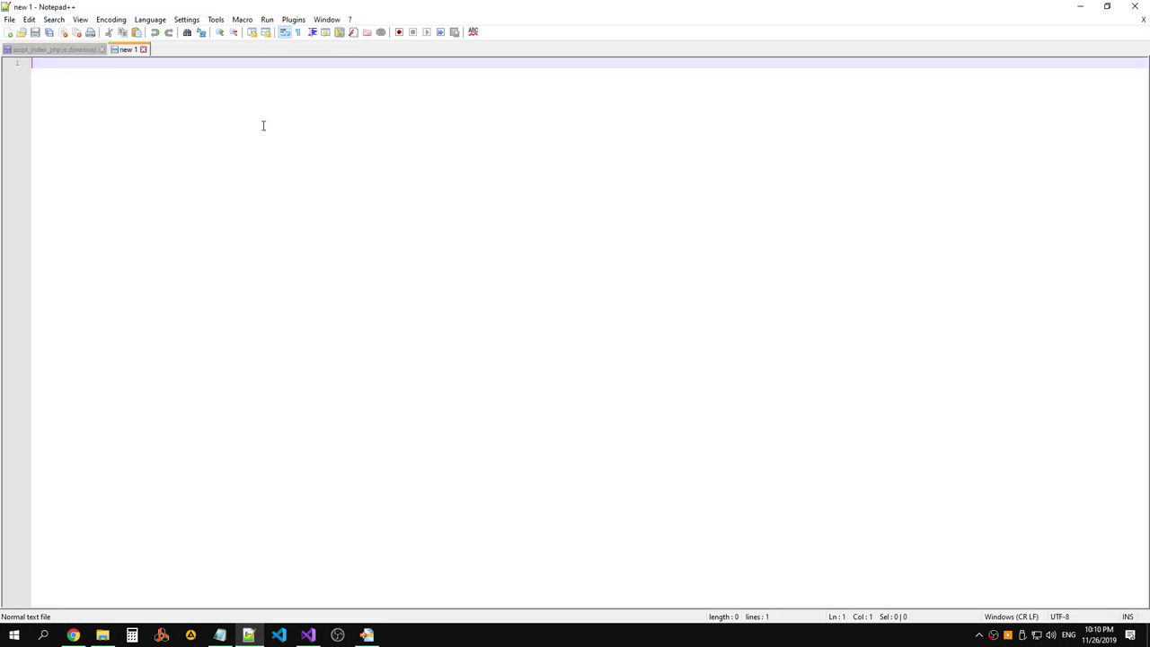
{"action": "key", "text": "ctrl+v"}
{"action": "left_click", "coordinate": [63, 50]}
{"action": "key", "text": "ctrl+s"}
Reload the Qvinciy page in Chrome to test the change, then return to the script.
{"action": "left_click", "coordinate": [398, 182]}
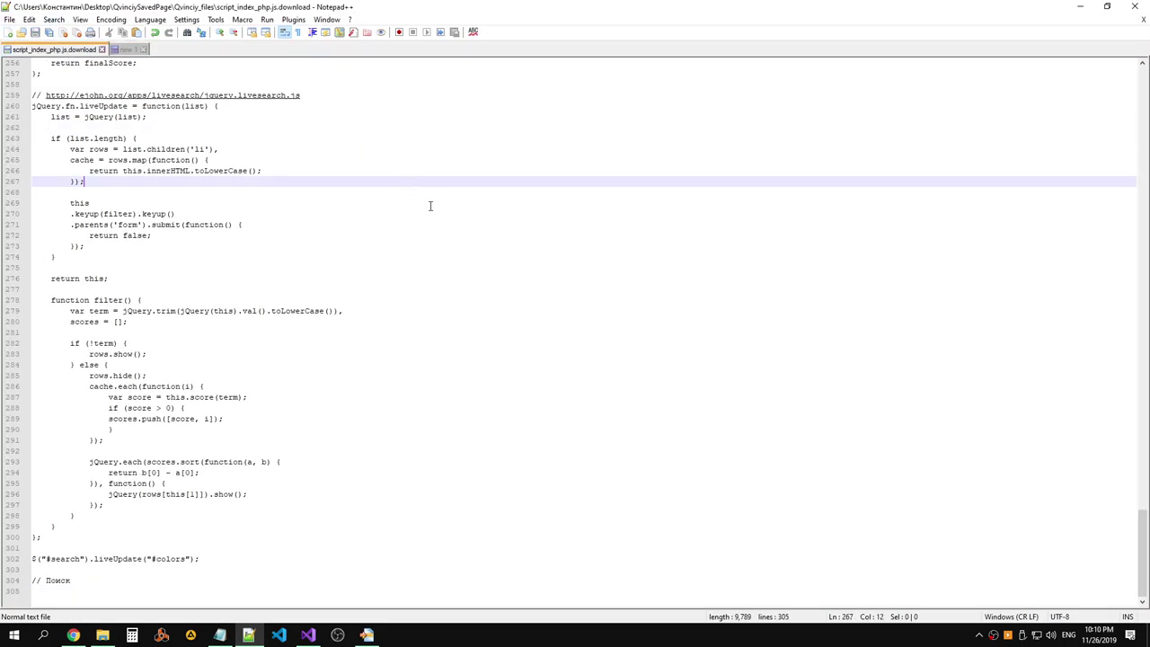
{"action": "key", "text": "alt+Tab"}
{"action": "key", "text": "alt+Tab"}
{"action": "key", "text": "Tab"}
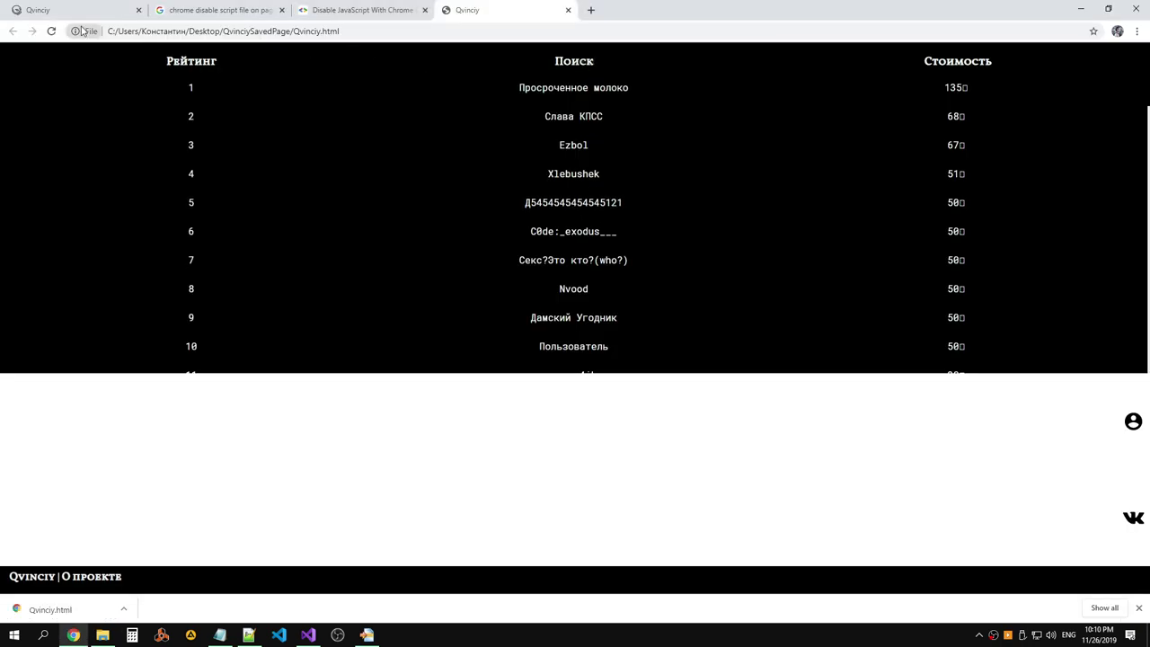
{"action": "left_click", "coordinate": [52, 32]}
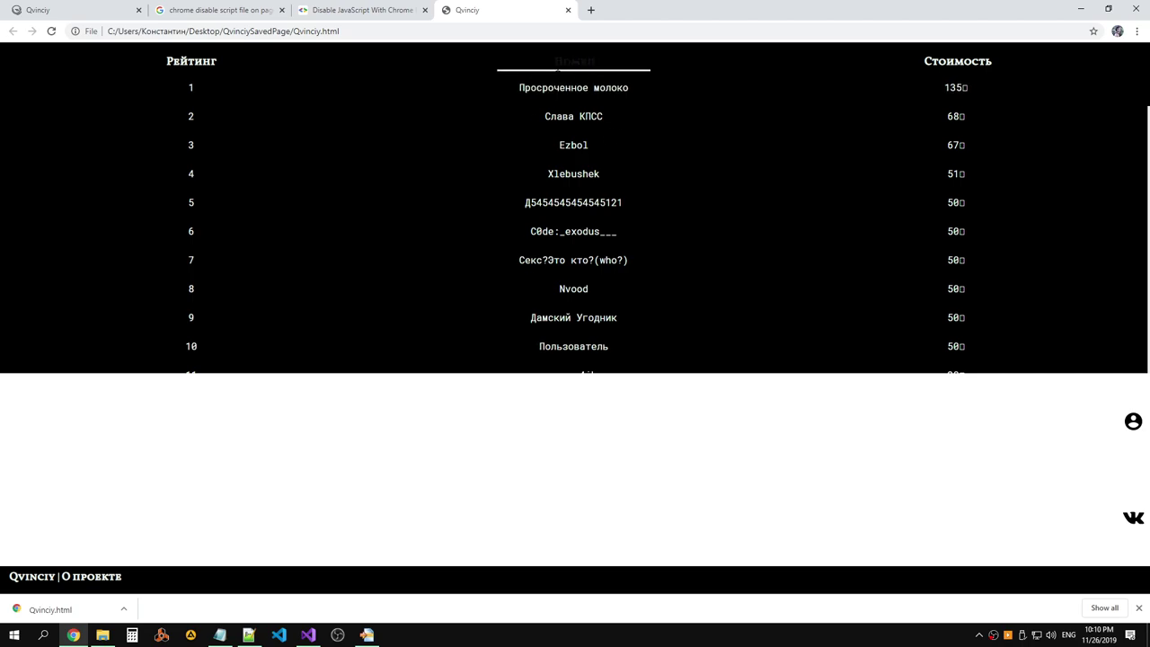
{"action": "key", "text": "alt+Tab"}
{"action": "key", "text": "alt+Tab"}
{"action": "key", "text": "Tab"}
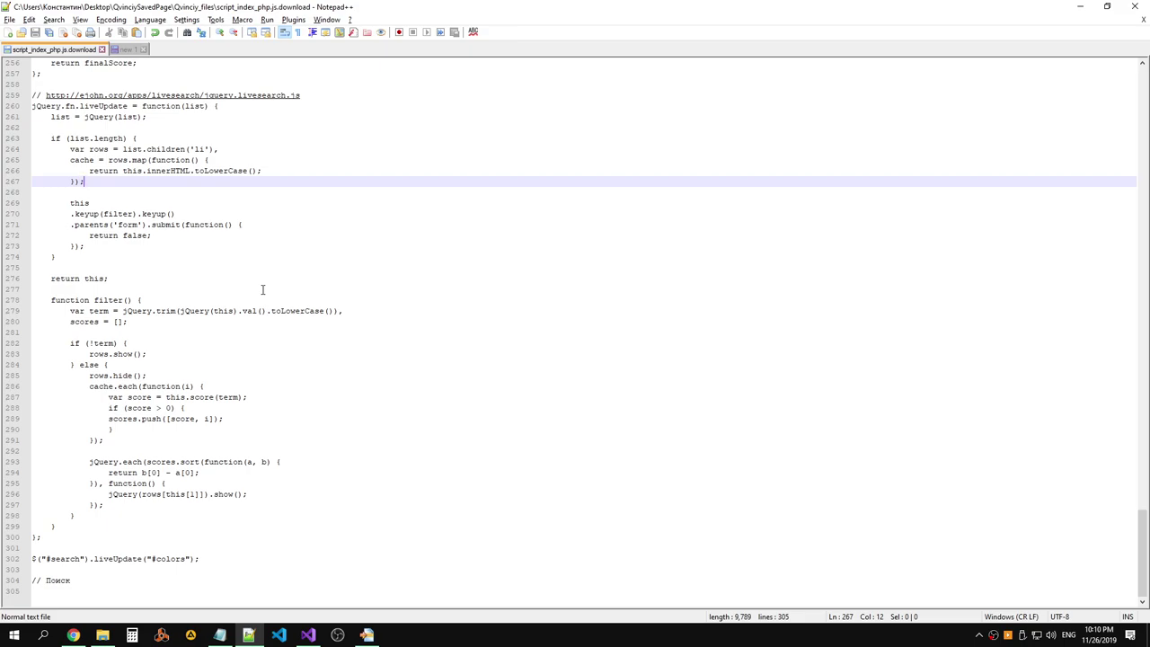
On the Qvinciy page, open DevTools with F12 and reload to refresh the Console's file-not-found errors.
{"action": "key", "text": "alt+Tab"}
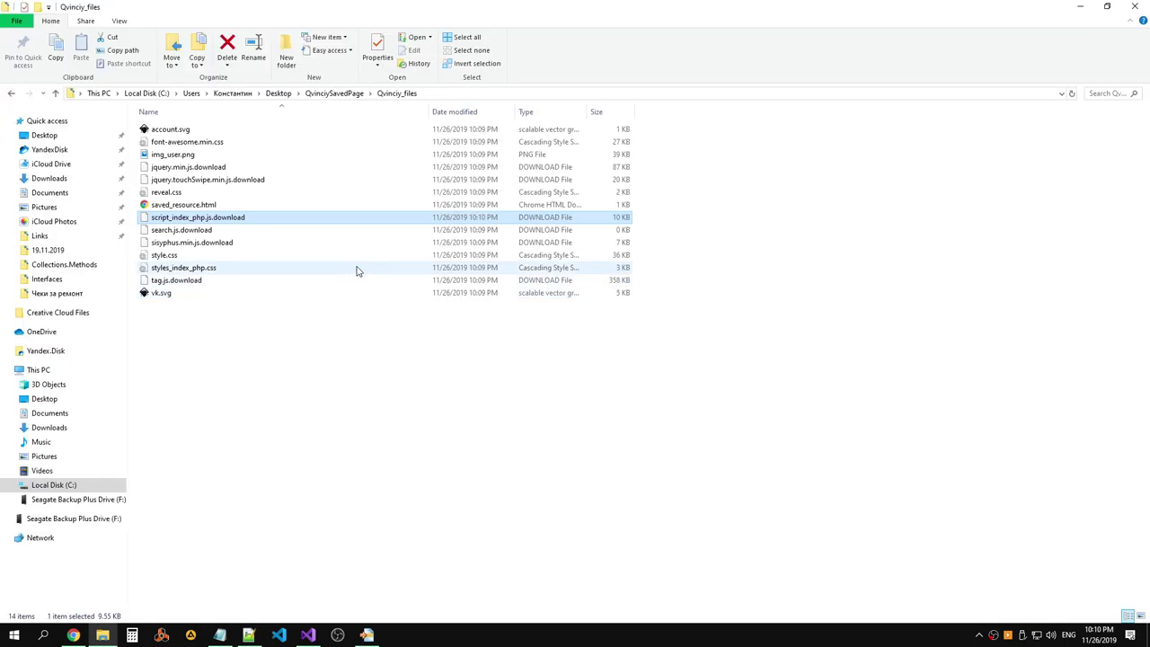
{"action": "key", "text": "alt+Tab"}
{"action": "key", "text": "Tab"}
{"action": "right_click", "coordinate": [390, 478]}
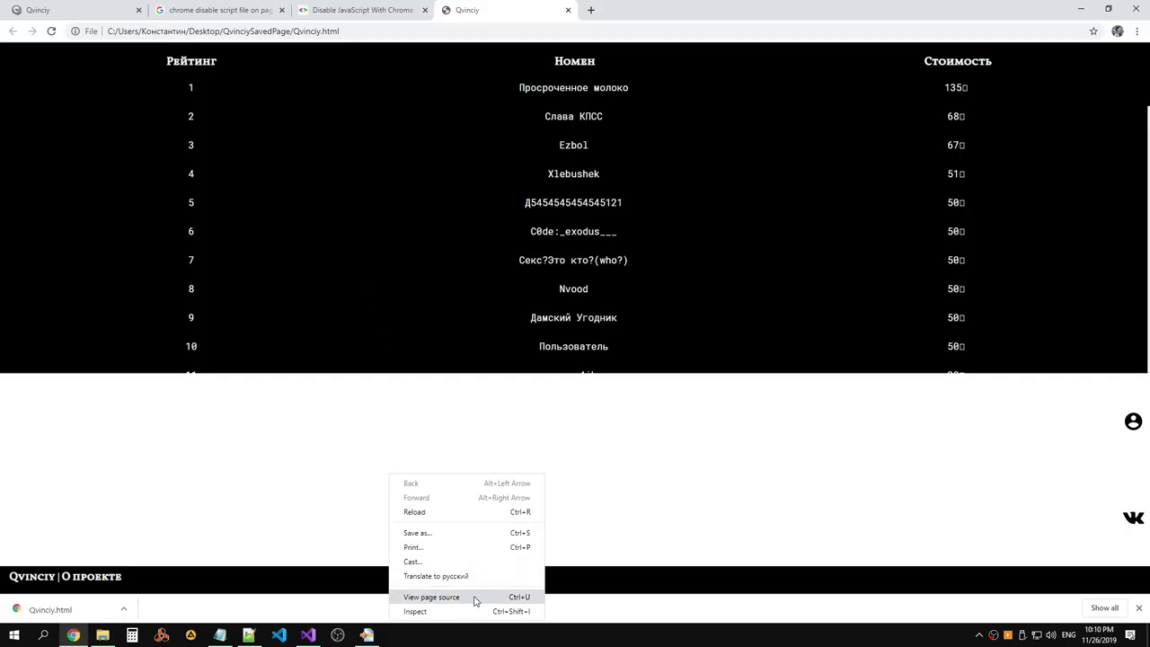
{"action": "left_click", "coordinate": [288, 451]}
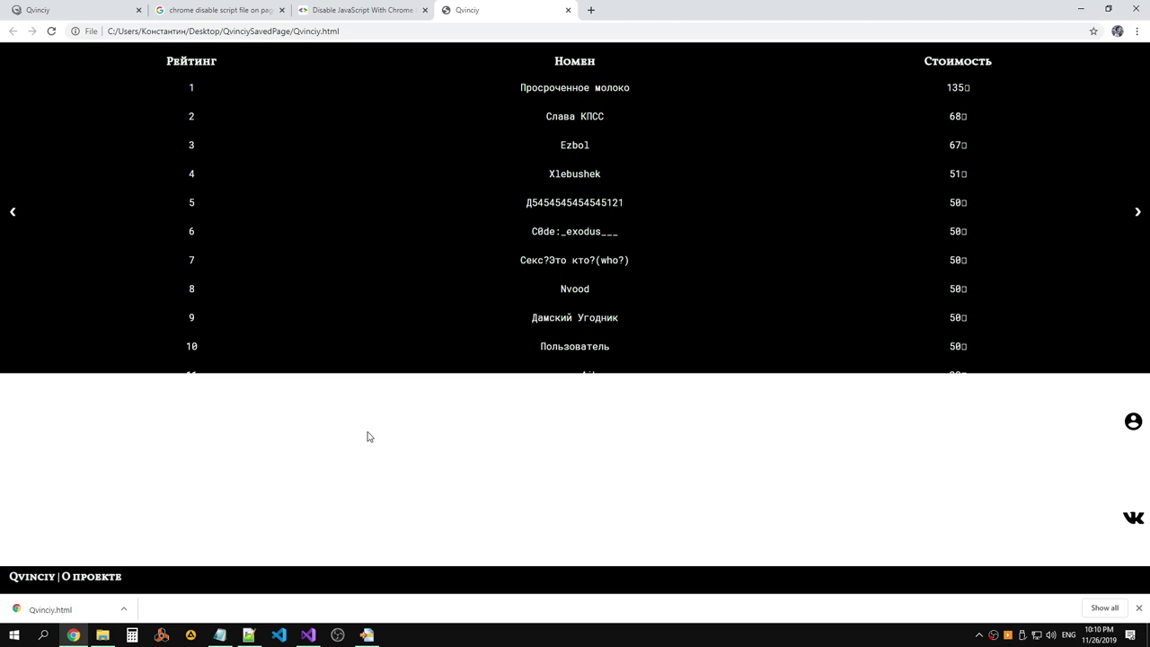
{"action": "key", "text": "F12"}
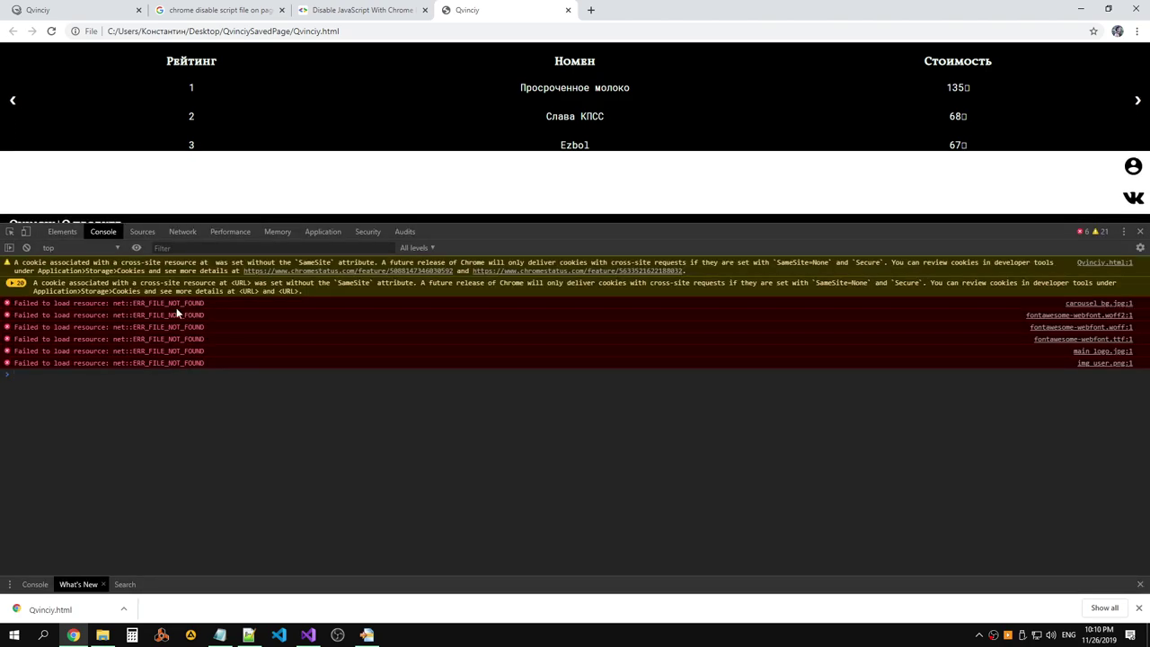
{"action": "left_click", "coordinate": [51, 31]}
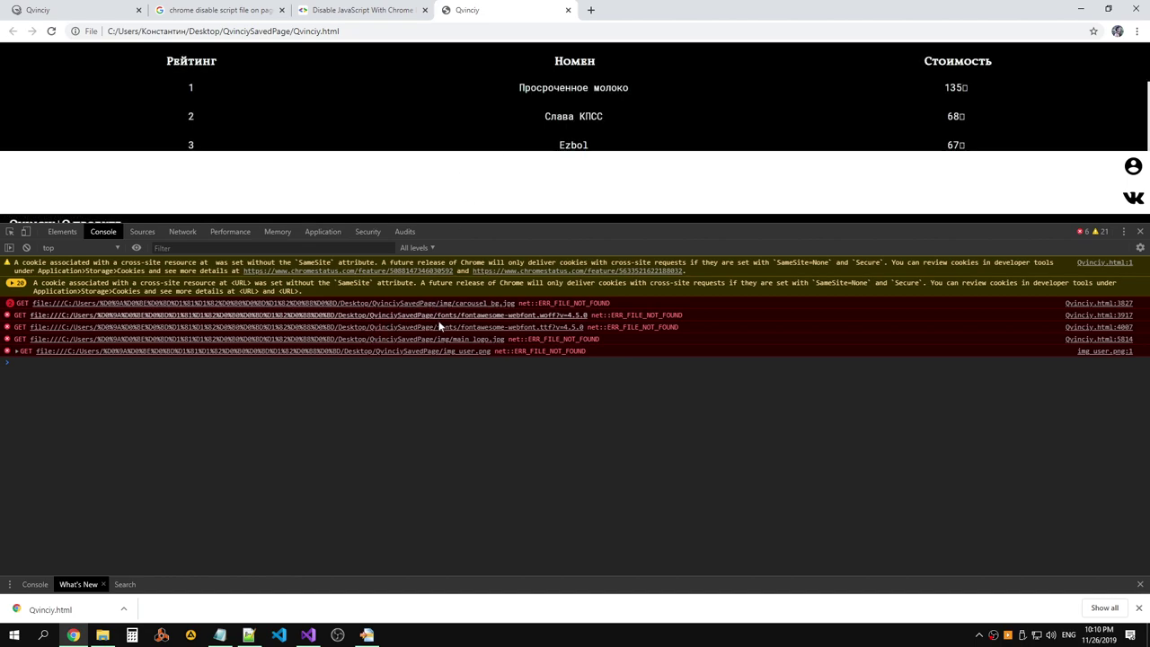
{"action": "left_click", "coordinate": [140, 232]}
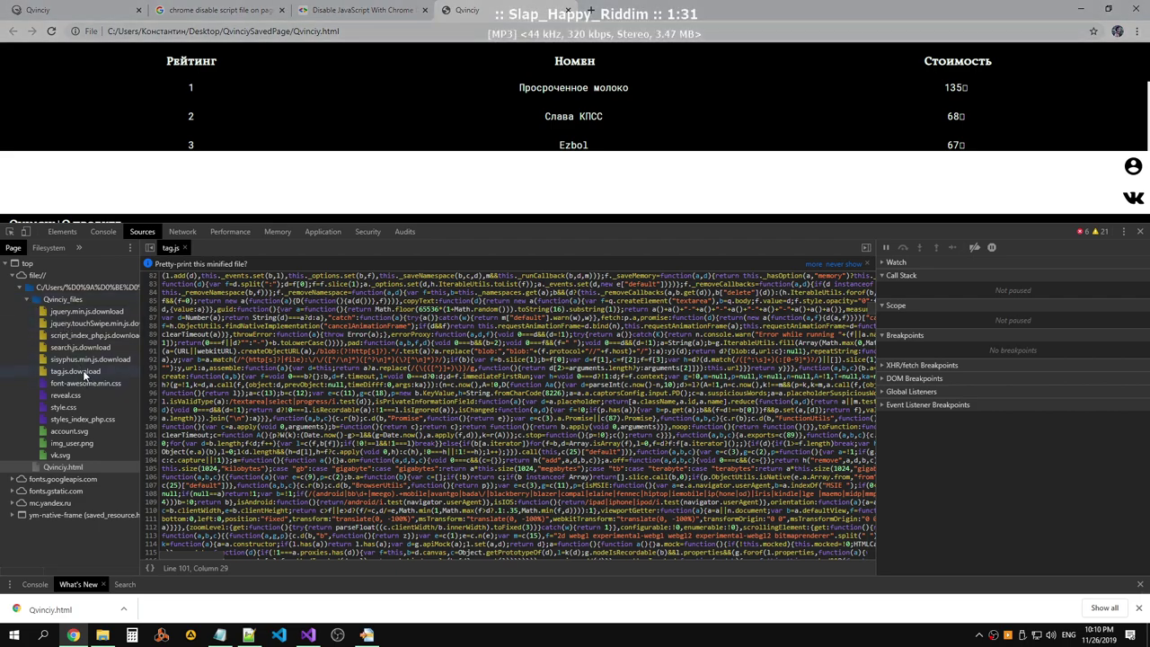
Browse the saved sources: search.js.download, sisyphus.min.js.download, font-awesome.min.css and style.css.
{"action": "left_click", "coordinate": [81, 358]}
{"action": "left_click", "coordinate": [85, 346]}
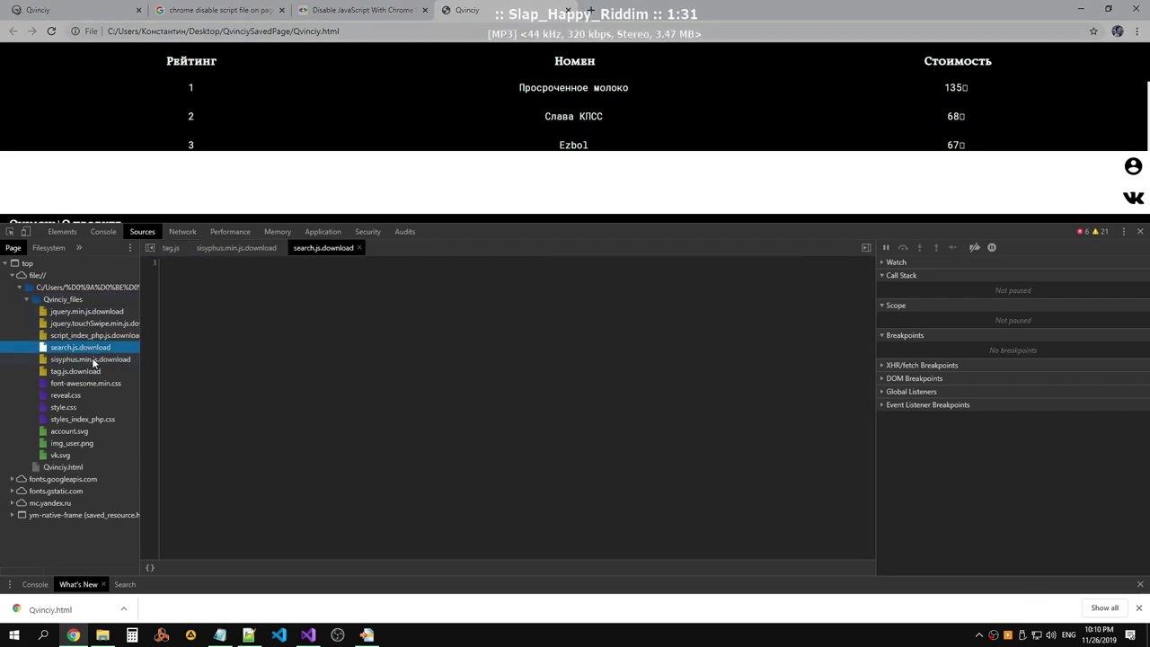
{"action": "left_click", "coordinate": [91, 359]}
{"action": "left_click", "coordinate": [91, 347]}
{"action": "left_click", "coordinate": [90, 359]}
{"action": "left_click", "coordinate": [82, 384]}
{"action": "left_click", "coordinate": [82, 407]}
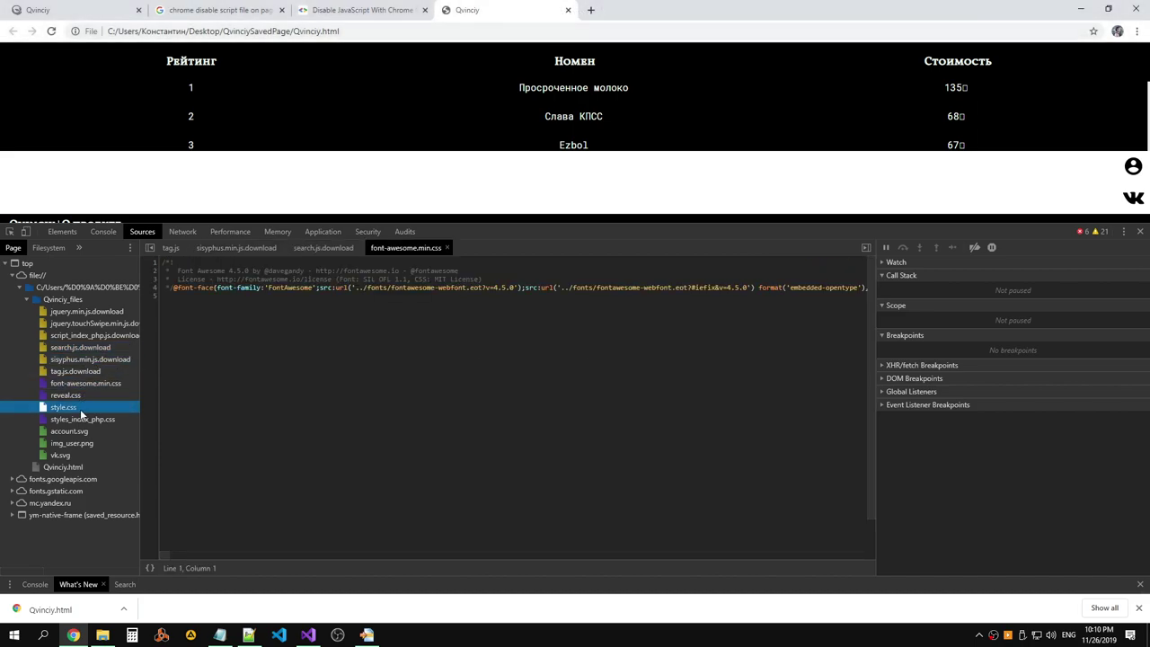
Confirm script_index_php.js.download ends at // Поиск and search.js.download is empty.
{"action": "left_click", "coordinate": [90, 337]}
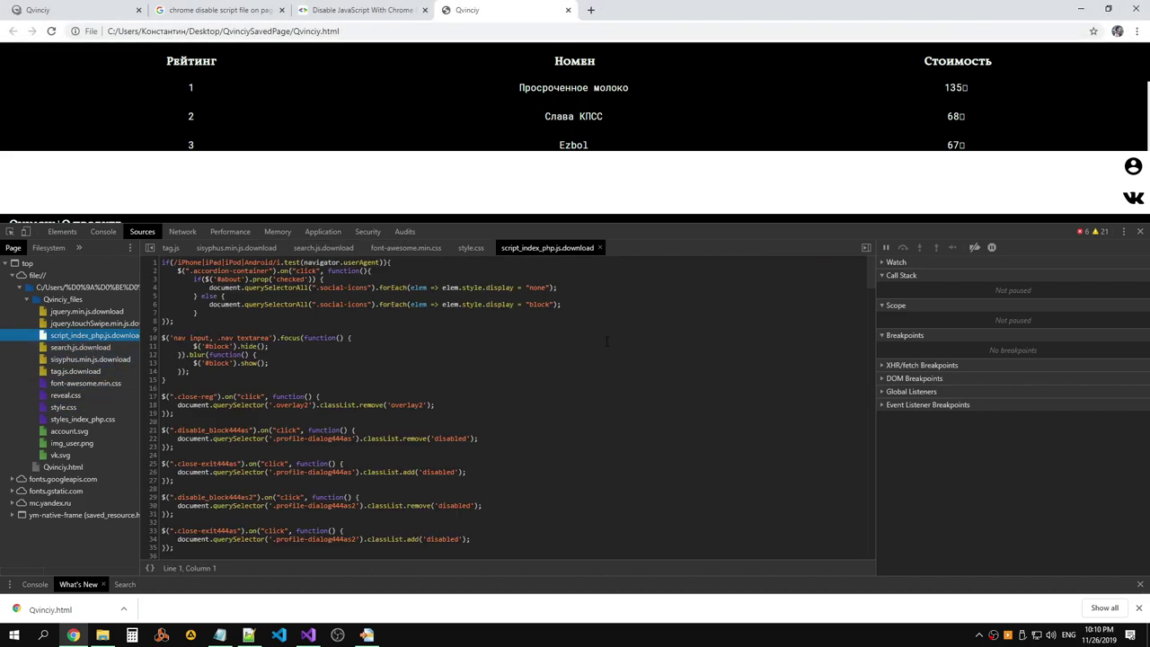
{"action": "scroll", "coordinate": [606, 341], "scroll_direction": "down", "scroll_amount": 5}
{"action": "scroll", "coordinate": [607, 341], "scroll_direction": "down", "scroll_amount": 4}
{"action": "left_click_drag", "start_coordinate": [876, 359], "coordinate": [881, 542]}
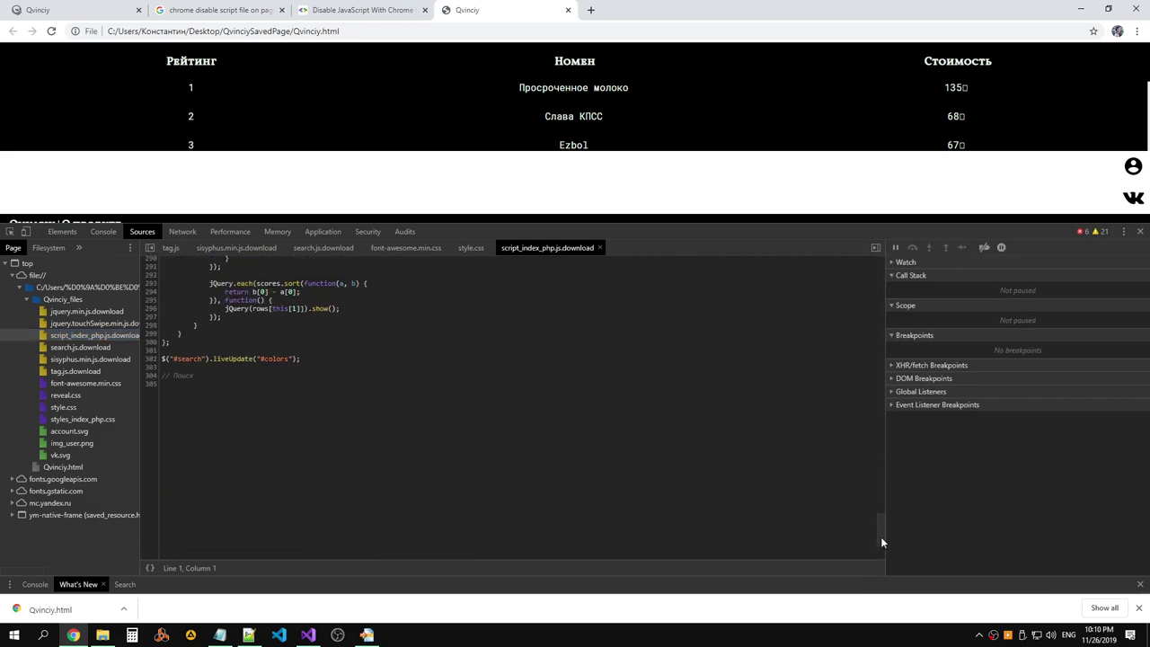
{"action": "left_click", "coordinate": [79, 347]}
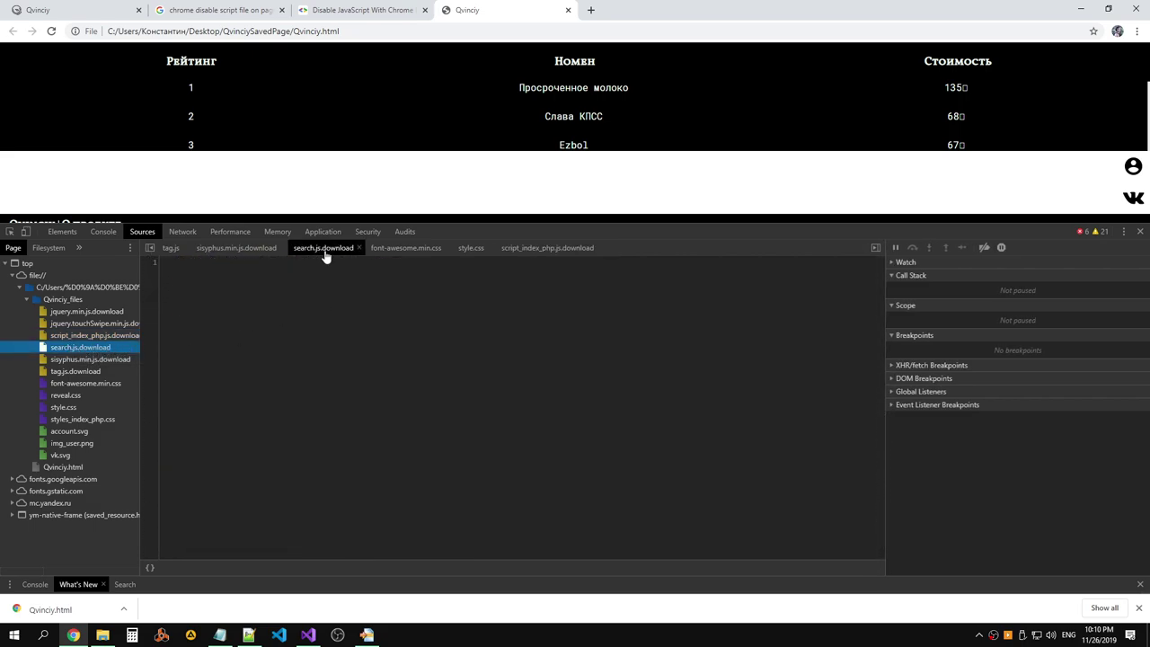
Open search.js from the Visual Studio project, then return to Chrome DevTools.
{"action": "key", "text": "alt+Tab"}
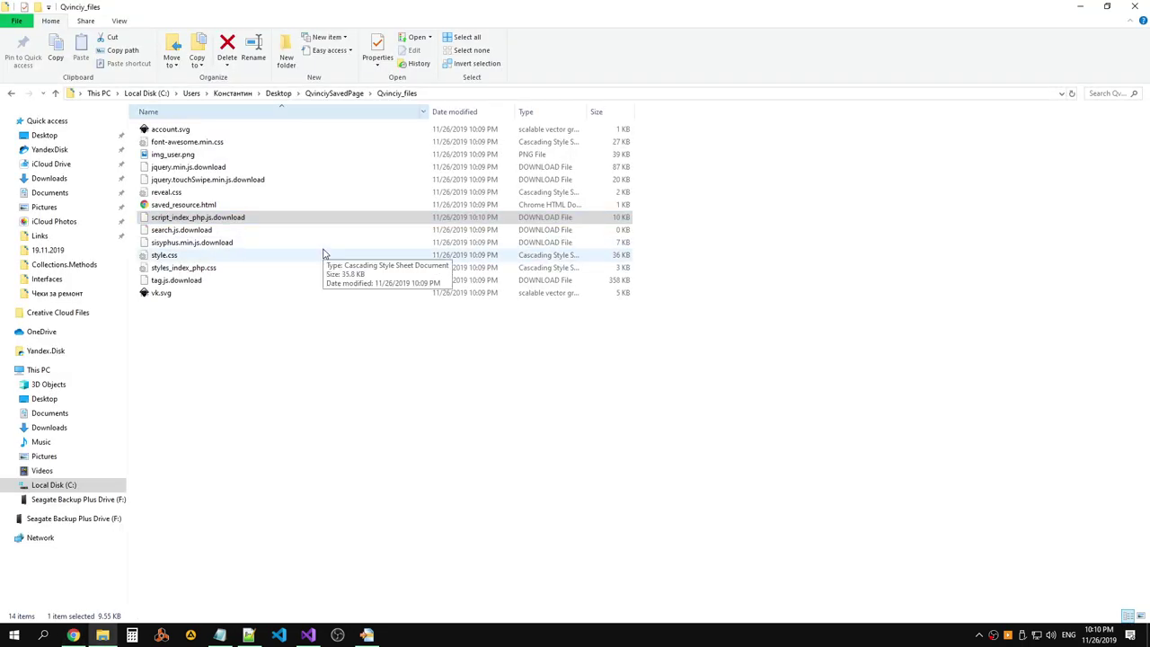
{"action": "key", "text": "alt+Tab"}
{"action": "key", "text": "Tab"}
{"action": "key", "text": "Tab"}
{"action": "double_click", "coordinate": [979, 255]}
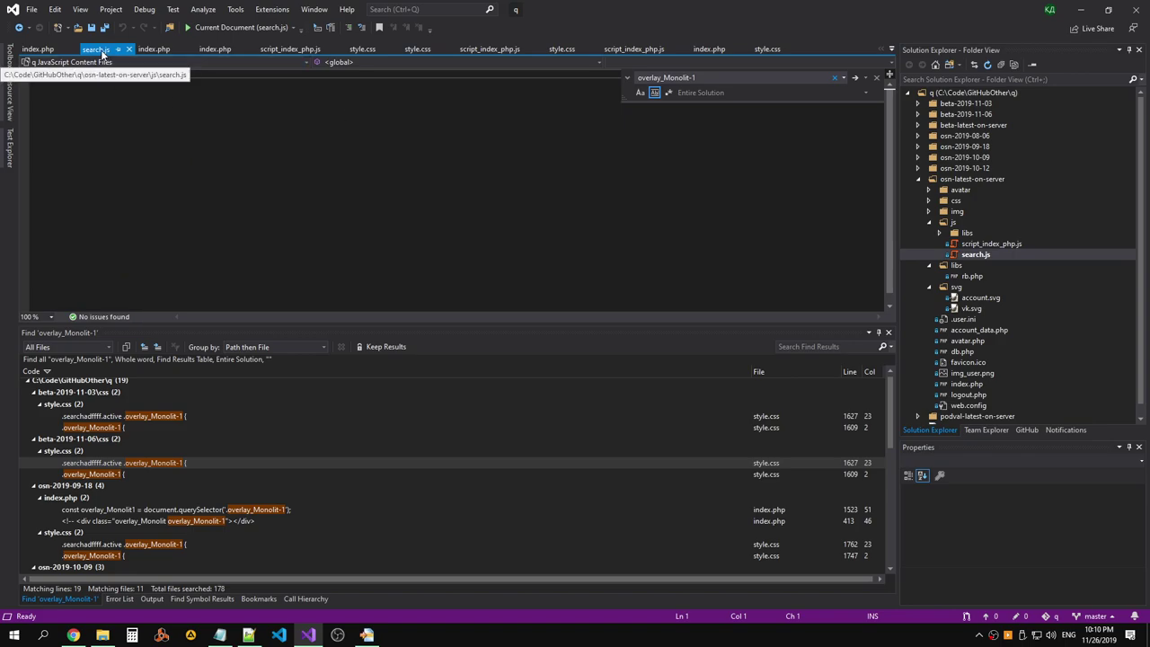
{"action": "key", "text": "alt+Tab"}
{"action": "key", "text": "alt+Tab"}
{"action": "key", "text": "Tab"}
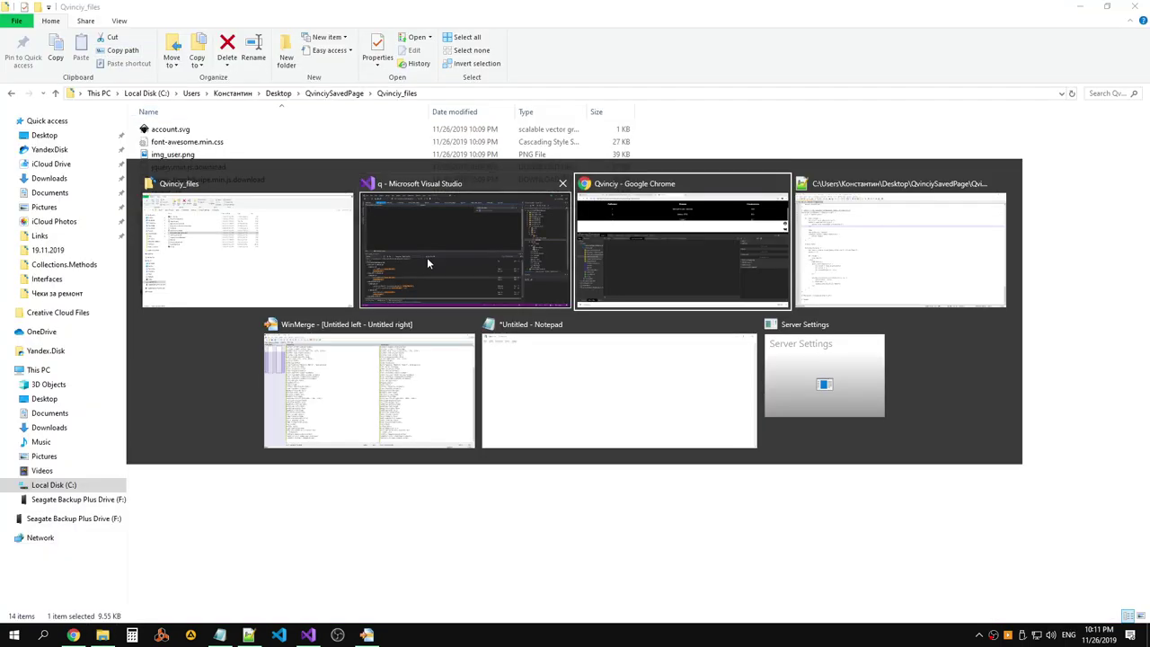
Add an empty line after // Поиск in script_index_php.js.download in Sources and save it.
{"action": "left_click", "coordinate": [74, 335]}
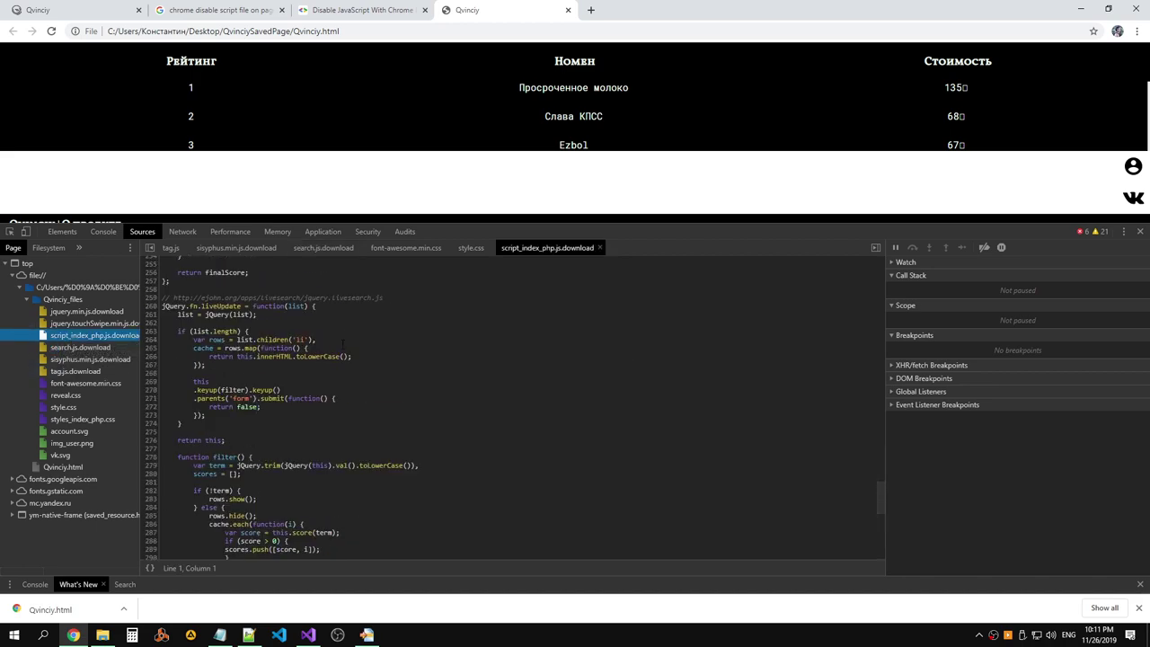
{"action": "scroll", "coordinate": [349, 338], "scroll_direction": "down", "scroll_amount": 3}
{"action": "scroll", "coordinate": [348, 338], "scroll_direction": "up", "scroll_amount": 1}
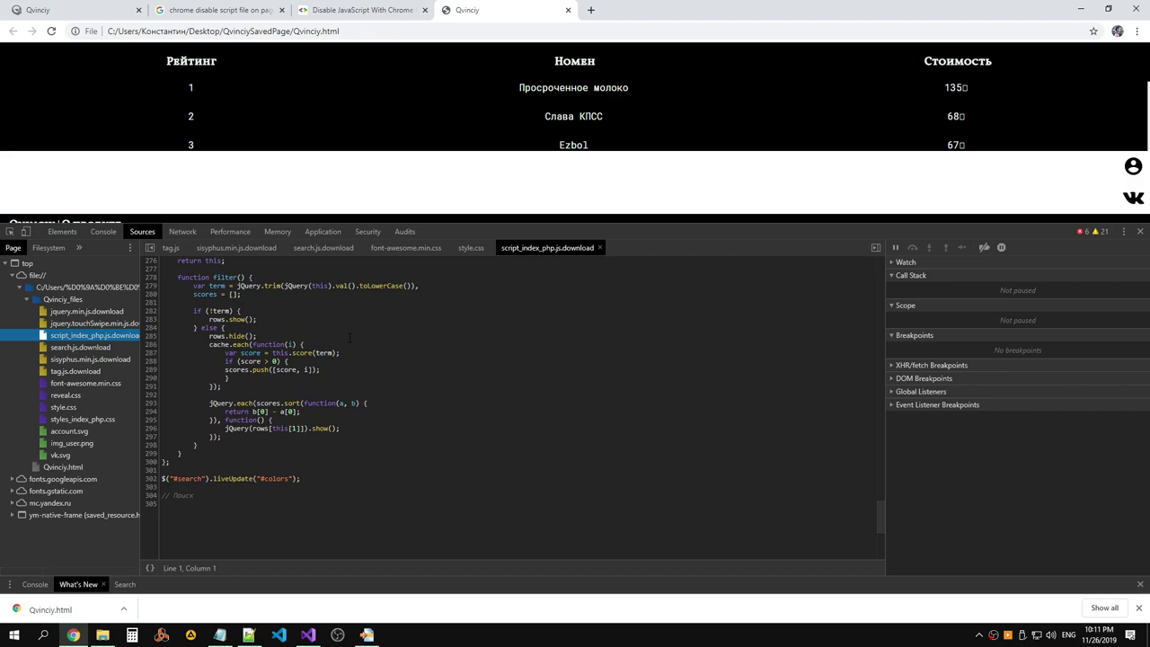
{"action": "scroll", "coordinate": [348, 338], "scroll_direction": "down", "scroll_amount": 5}
{"action": "scroll", "coordinate": [404, 349], "scroll_direction": "up", "scroll_amount": 3}
{"action": "left_click", "coordinate": [465, 358]}
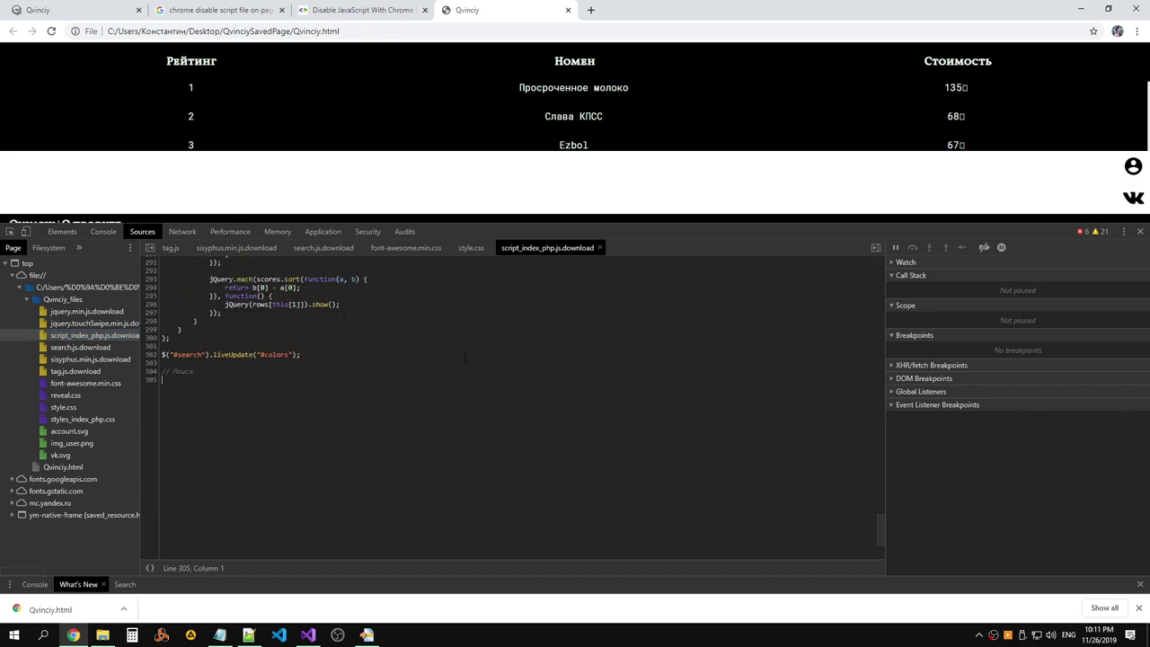
{"action": "key", "text": "Return"}
{"action": "key", "text": "ctrl+s"}
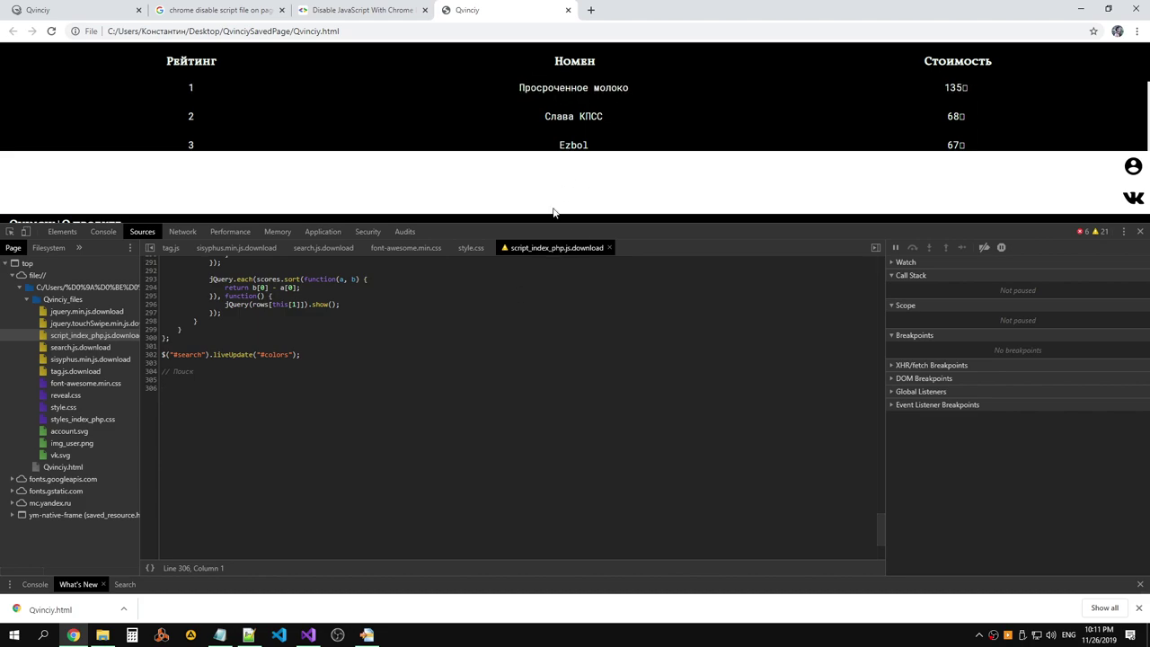
Test-type 'fdsfsd' into the script and save it again, checking the Qvinciy_files folder.
{"action": "key", "text": "alt+Tab"}
{"action": "key", "text": "alt+Tab"}
{"action": "type", "text": "fdsfsd"}
{"action": "key", "text": "ctrl+s"}
{"action": "key", "text": "alt+Tab"}
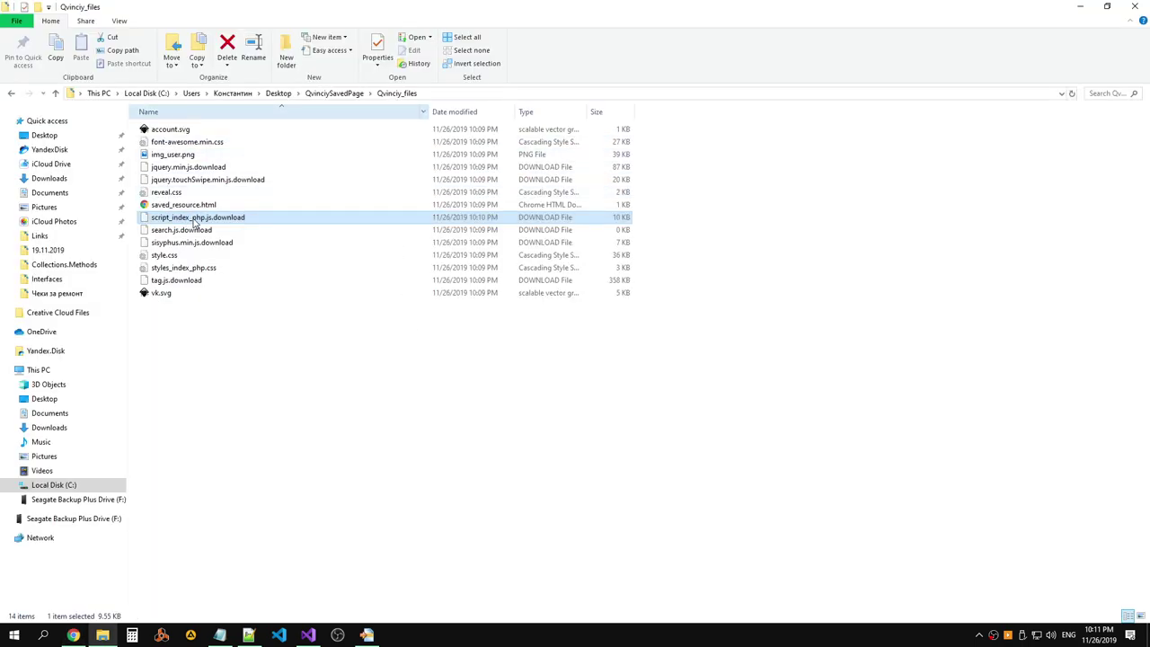
Open script_index_php.js.download in Notepad++ and delete the stray test text in it.
{"action": "right_click", "coordinate": [269, 218]}
{"action": "left_click", "coordinate": [90, 268]}
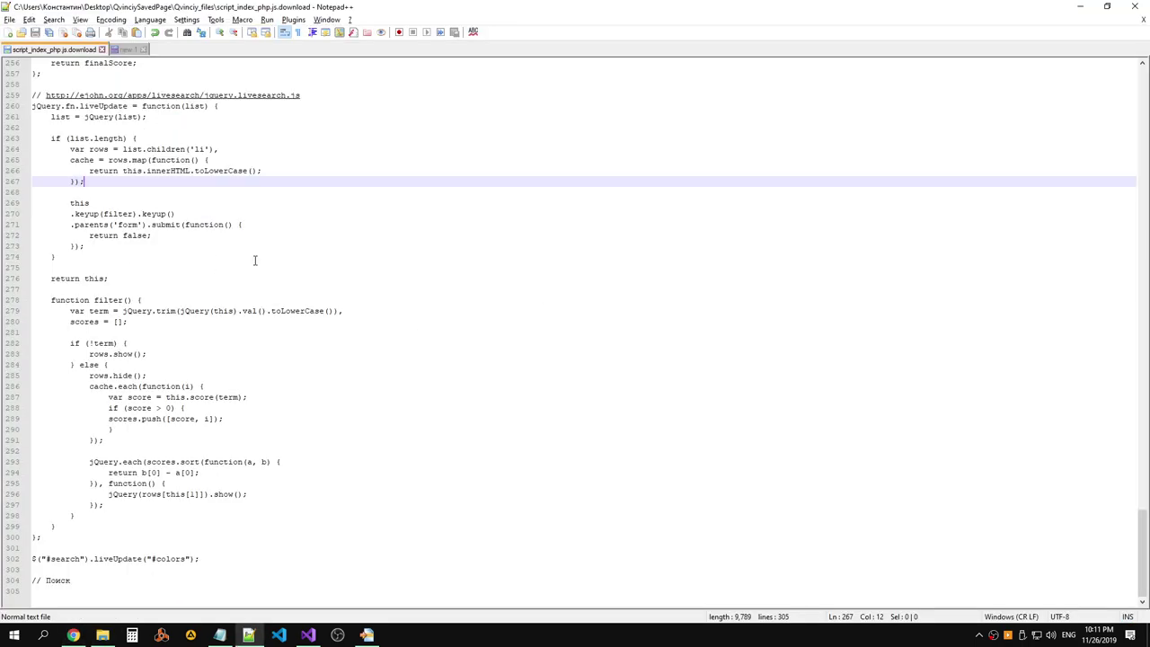
{"action": "left_click", "coordinate": [558, 260]}
{"action": "key", "text": "alt+Tab"}
{"action": "key", "text": "alt+Tab"}
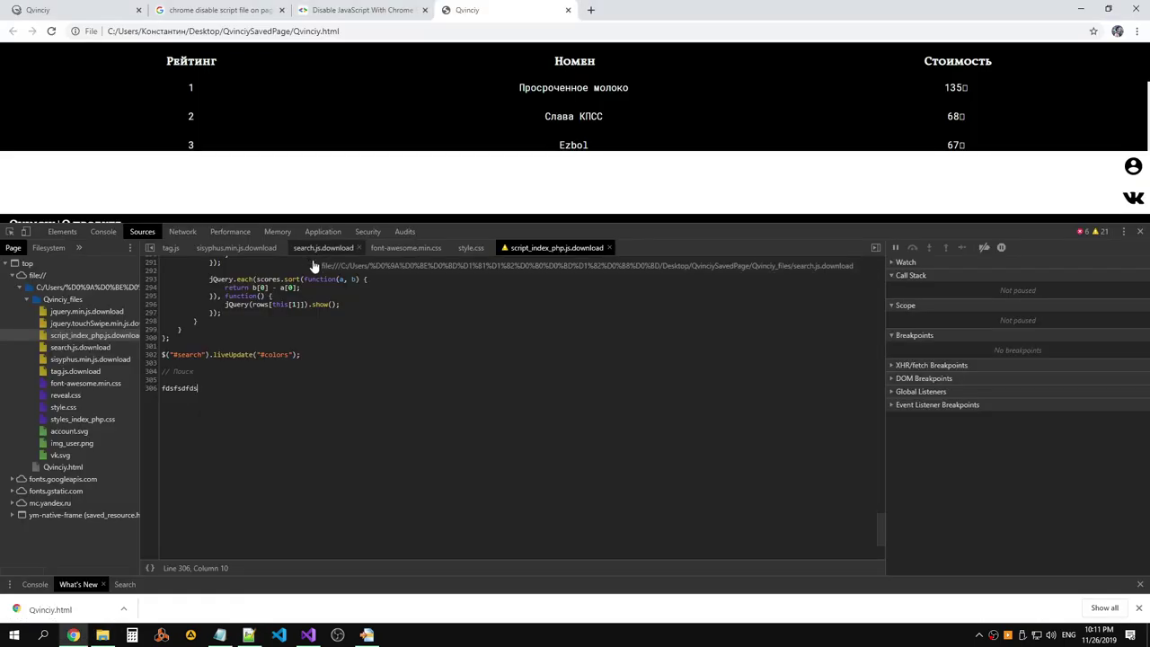
{"action": "key", "text": "BackSpace"}
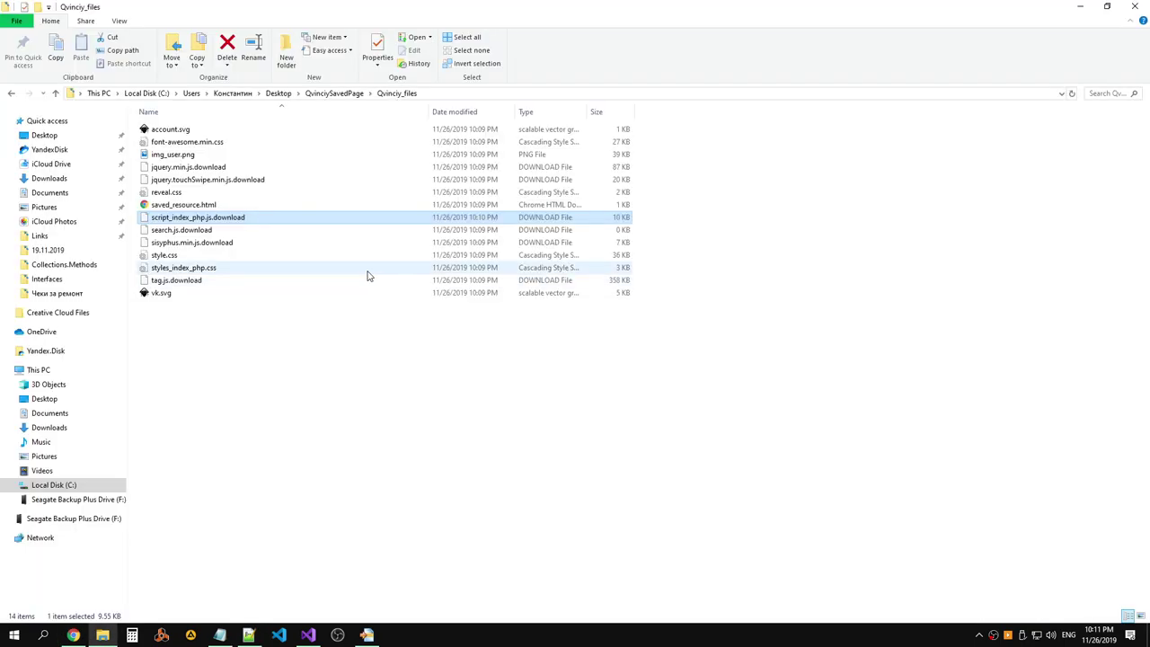
{"action": "key", "text": "alt+Tab"}
{"action": "key", "text": "alt+Tab"}
{"action": "key", "text": "Tab"}
In the new 1 scratch document, delete the overlay_Monolit1 and overlay_Monolit2 declaration lines.
{"action": "left_click", "coordinate": [130, 50]}
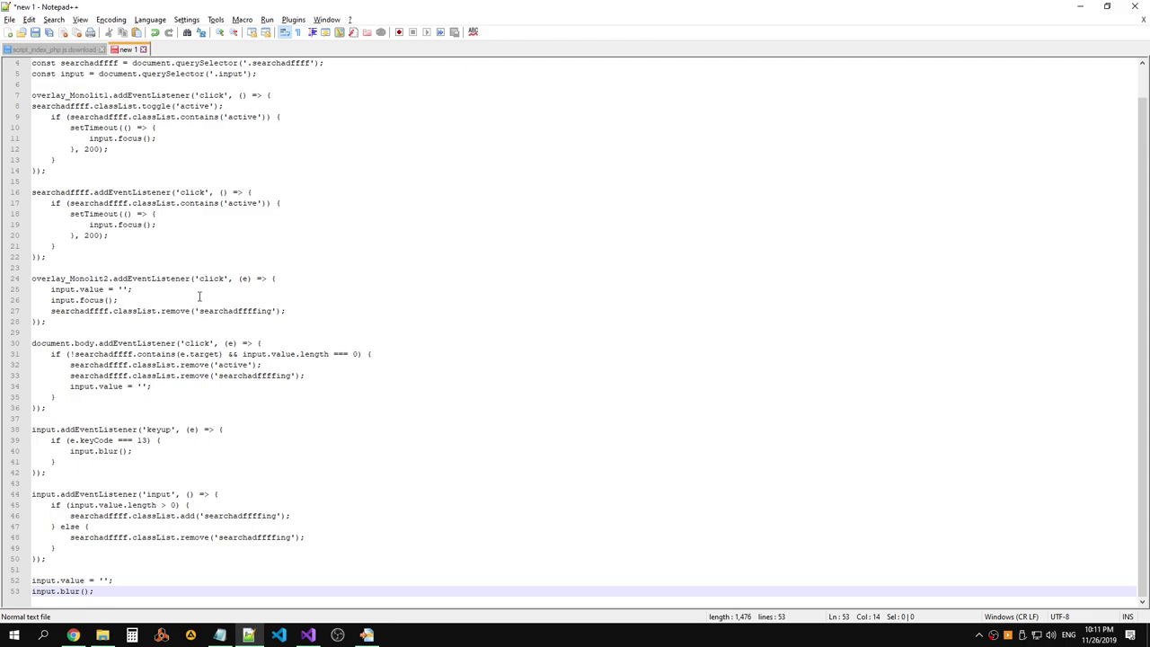
{"action": "scroll", "coordinate": [77, 286], "scroll_direction": "up", "scroll_amount": 1}
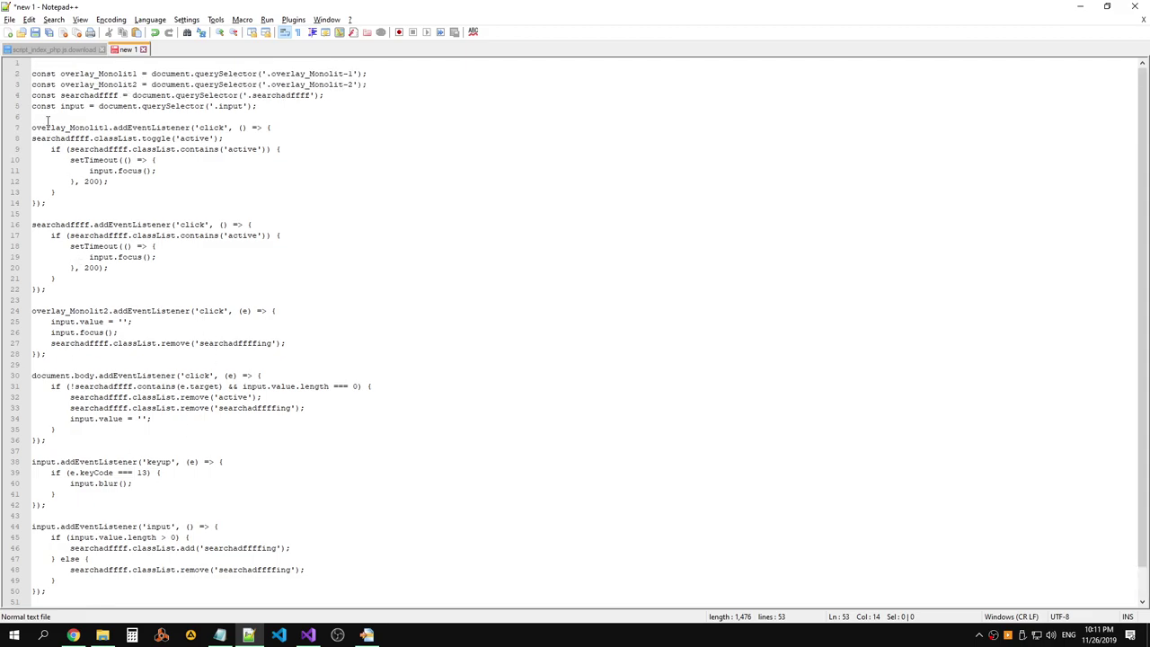
{"action": "key", "text": "ctrl+a"}
{"action": "left_click", "coordinate": [177, 106]}
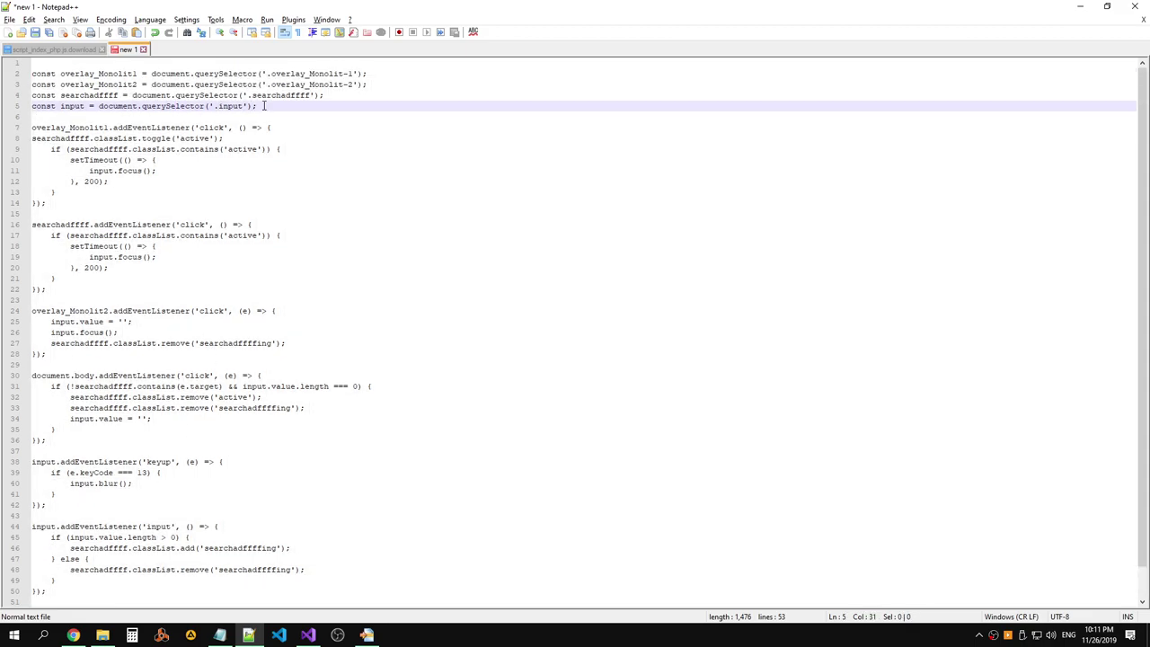
{"action": "double_click", "coordinate": [81, 74]}
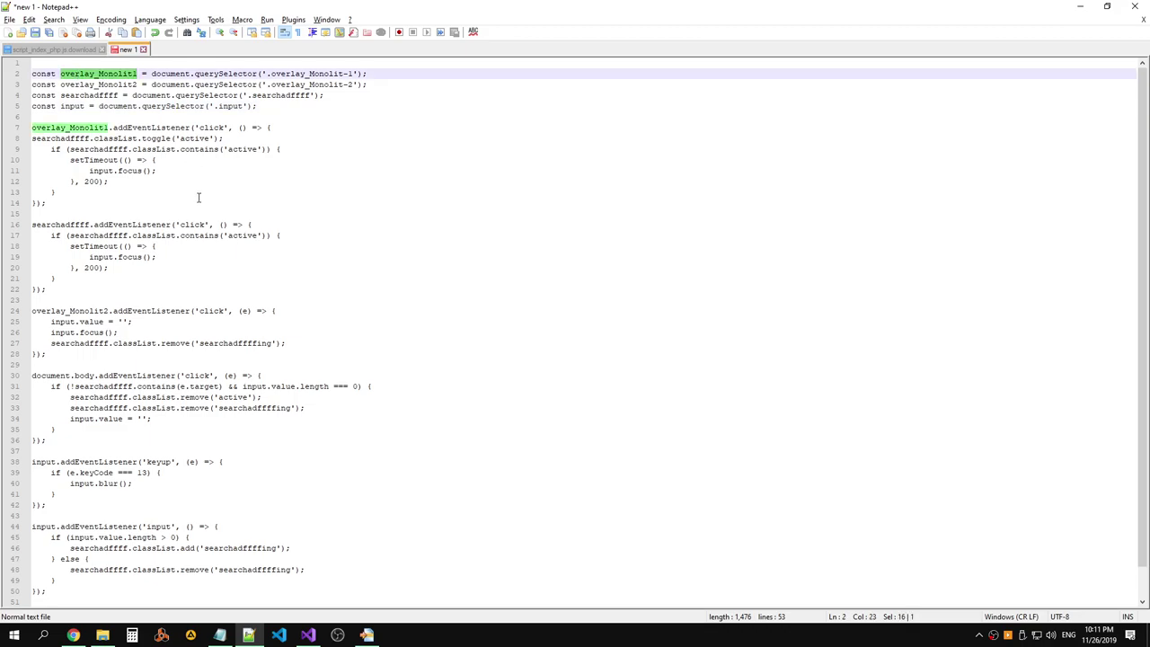
{"action": "double_click", "coordinate": [67, 225]}
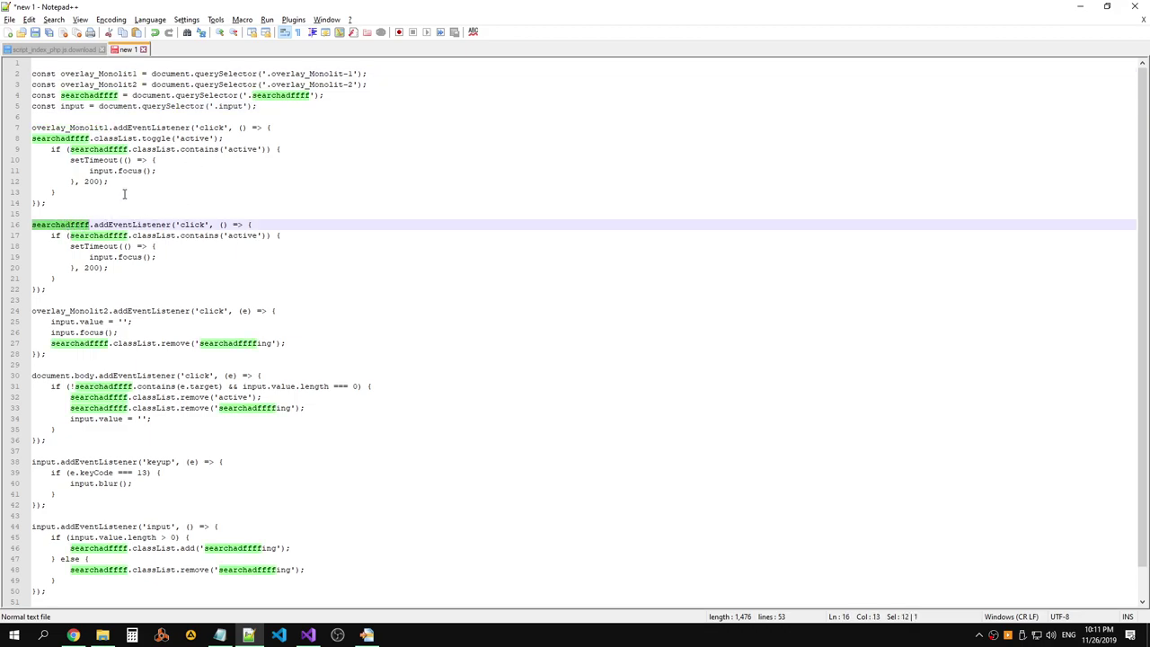
{"action": "left_click", "coordinate": [380, 90]}
{"action": "key", "text": "shift+Up"}
{"action": "key", "text": "shift+Up"}
{"action": "key", "text": "Delete"}
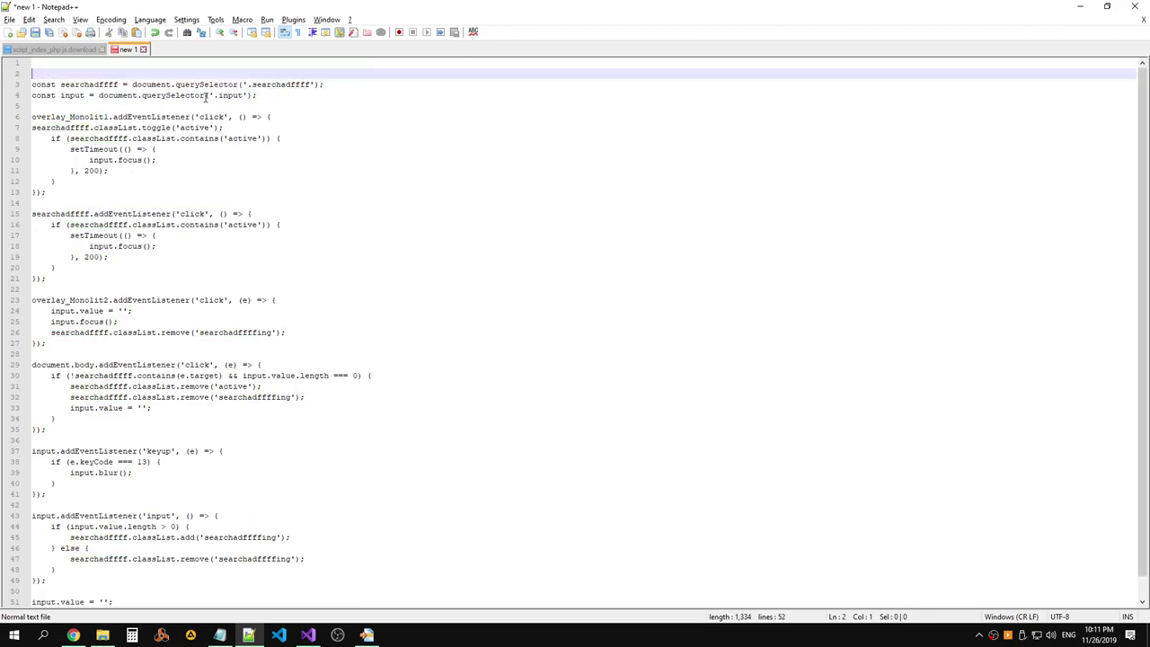
Delete the whole overlay_Monolit2 click handler block from the scratch code.
{"action": "double_click", "coordinate": [90, 74]}
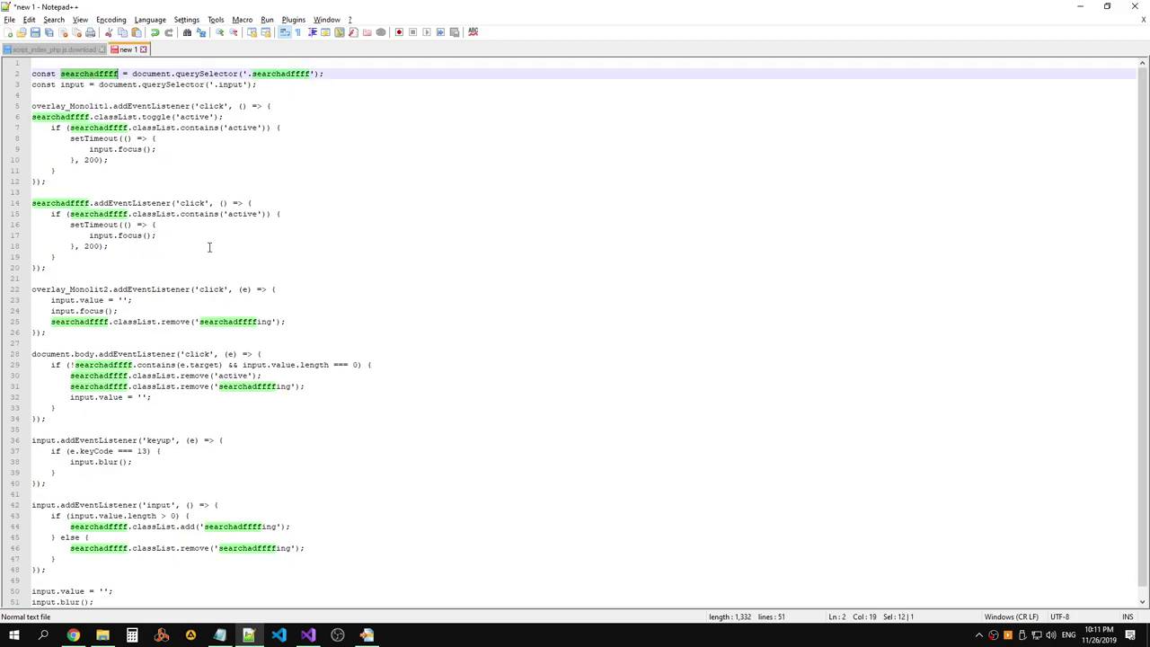
{"action": "double_click", "coordinate": [94, 288]}
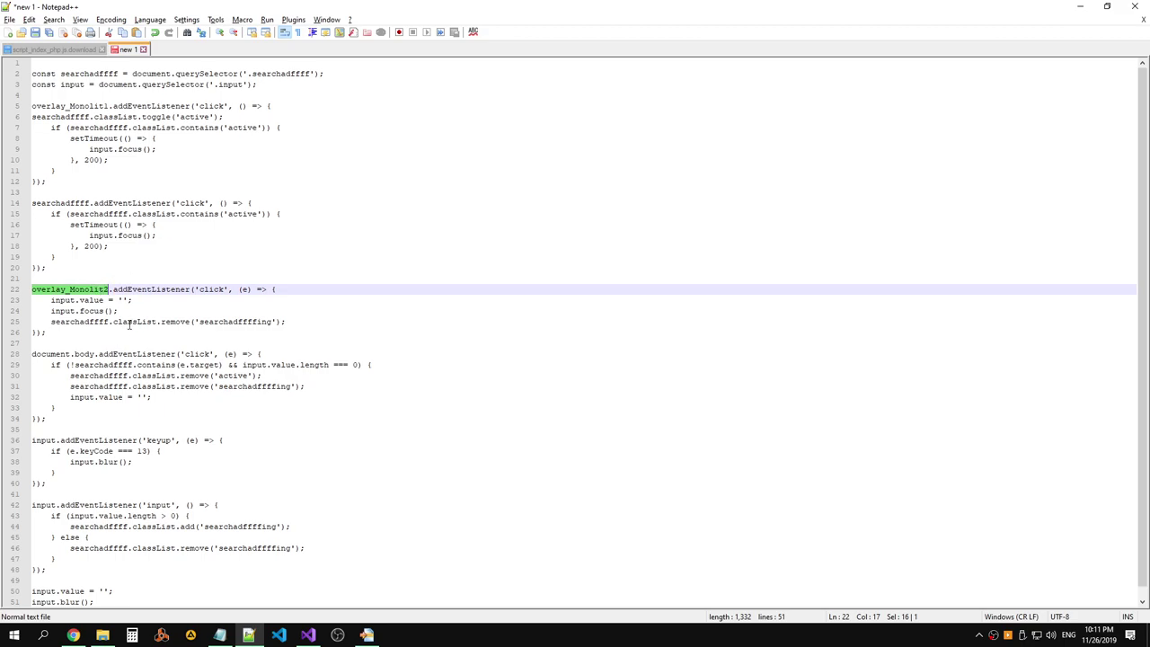
{"action": "left_click", "coordinate": [91, 331]}
{"action": "left_click", "coordinate": [32, 289], "text": "shift"}
{"action": "key", "text": "BackSpace"}
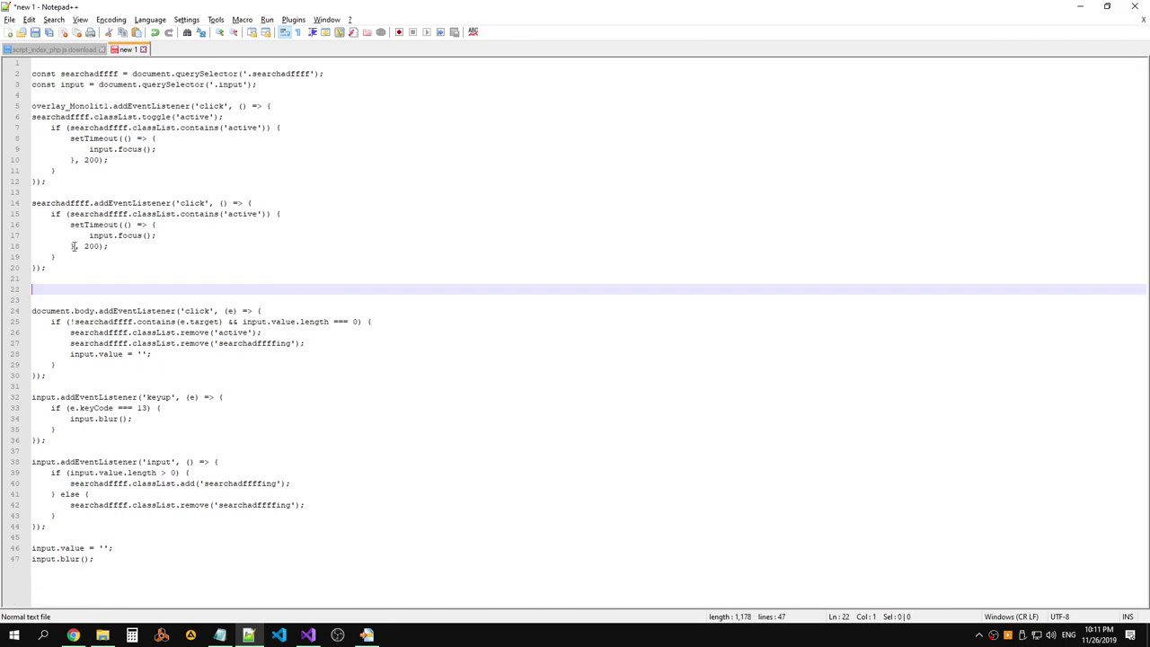
{"action": "key", "text": "BackSpace"}
{"action": "key", "text": "BackSpace"}
{"action": "left_click", "coordinate": [87, 105]}
{"action": "double_click", "coordinate": [86, 105]}
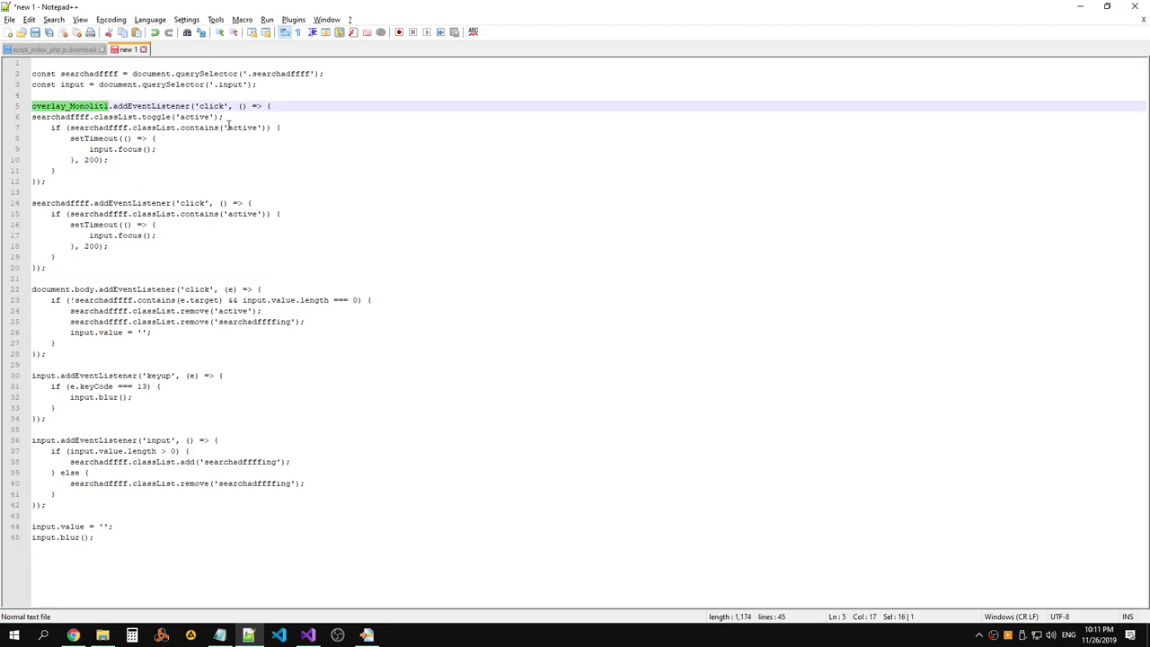
{"action": "left_click", "coordinate": [237, 236]}
{"action": "key", "text": "ctrl+z"}
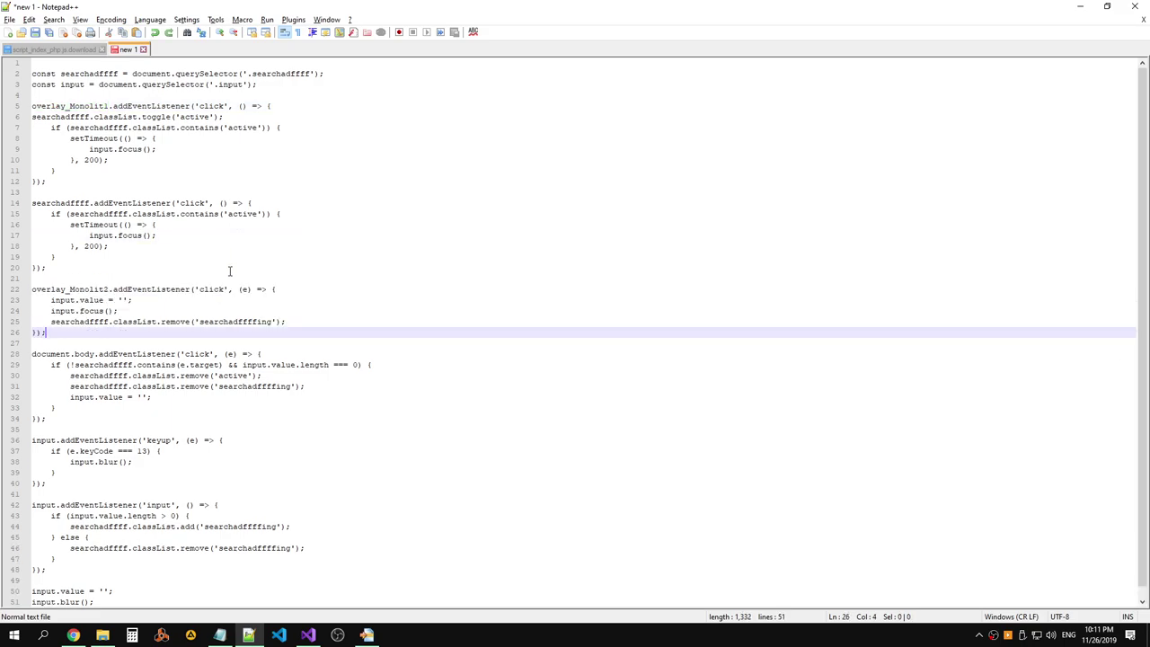
{"action": "left_click", "coordinate": [35, 332]}
{"action": "left_click_drag", "start_coordinate": [76, 333], "coordinate": [31, 290]}
{"action": "key", "text": "BackSpace"}
{"action": "key", "text": "BackSpace"}
{"action": "key", "text": "BackSpace"}
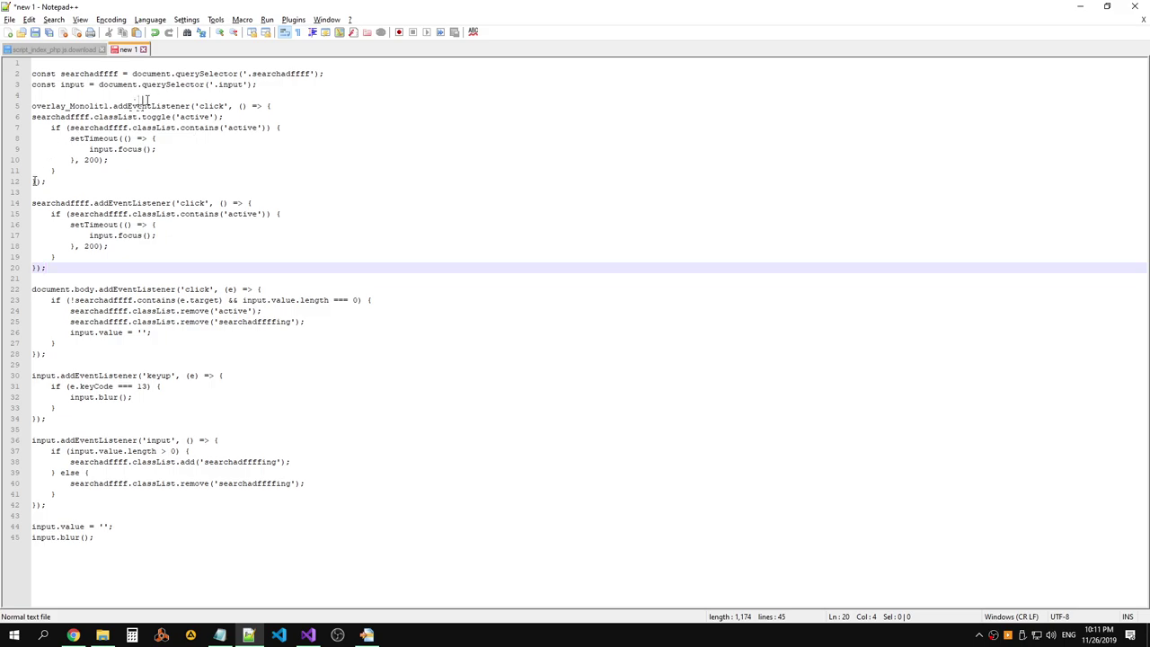
Delete the overlay_Monolit1 click handler block and check the remaining searchadffff and input uses.
{"action": "left_click", "coordinate": [34, 182]}
{"action": "left_click_drag", "start_coordinate": [101, 181], "coordinate": [32, 106]}
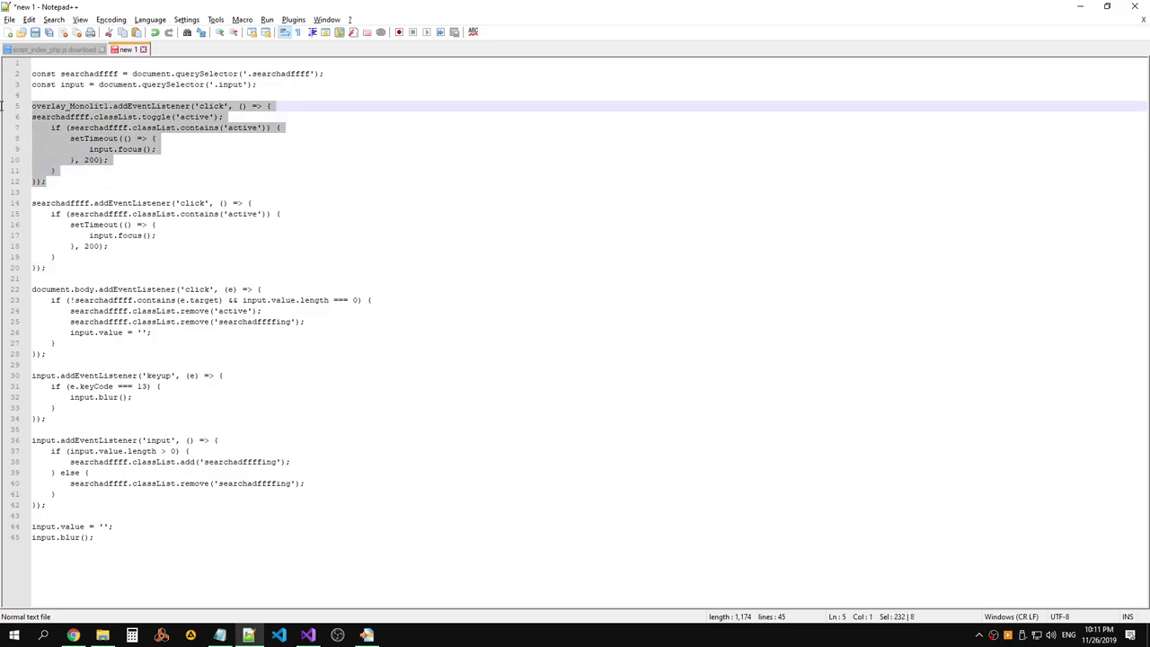
{"action": "key", "text": "BackSpace"}
{"action": "key", "text": "BackSpace"}
{"action": "key", "text": "BackSpace"}
{"action": "left_click", "coordinate": [105, 185]}
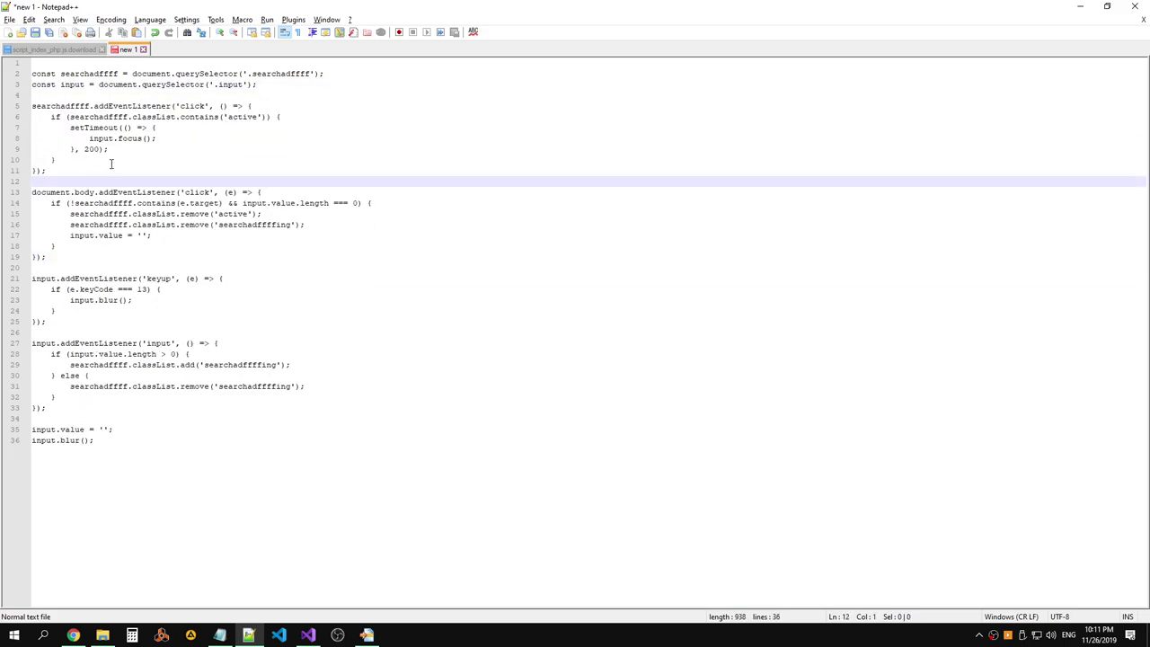
{"action": "double_click", "coordinate": [90, 73]}
{"action": "double_click", "coordinate": [75, 84]}
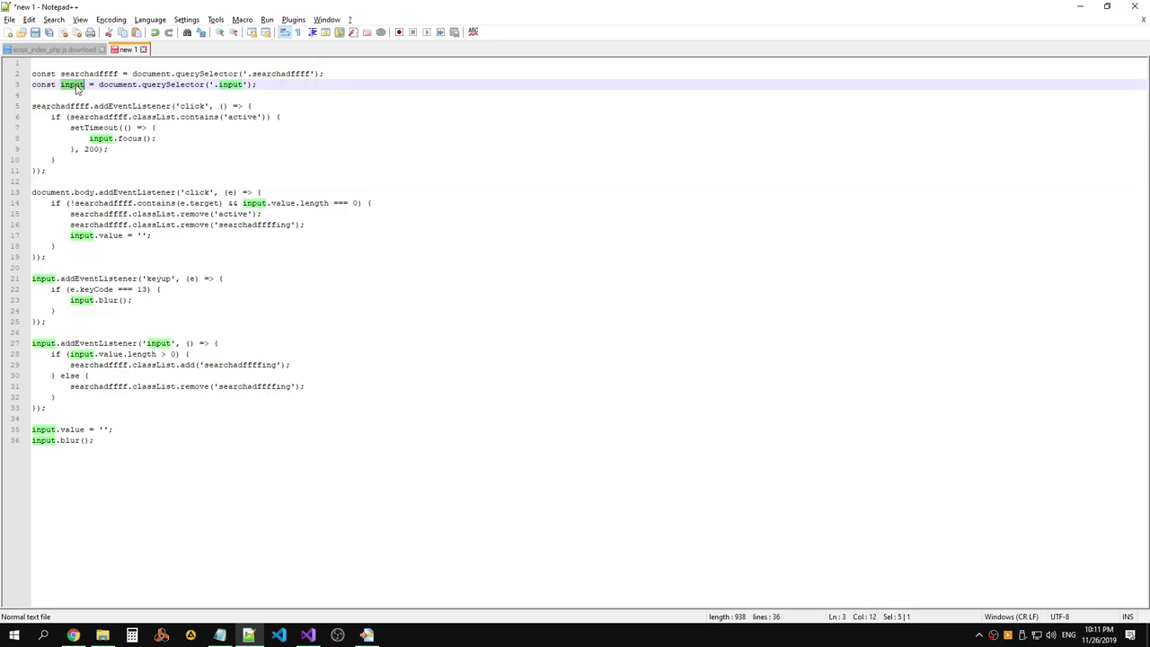
Copy the remaining search code and paste it below the // Поиск comment in script_index_php.js.download.
{"action": "left_click", "coordinate": [372, 366]}
{"action": "key", "text": "ctrl+a"}
{"action": "key", "text": "ctrl+c"}
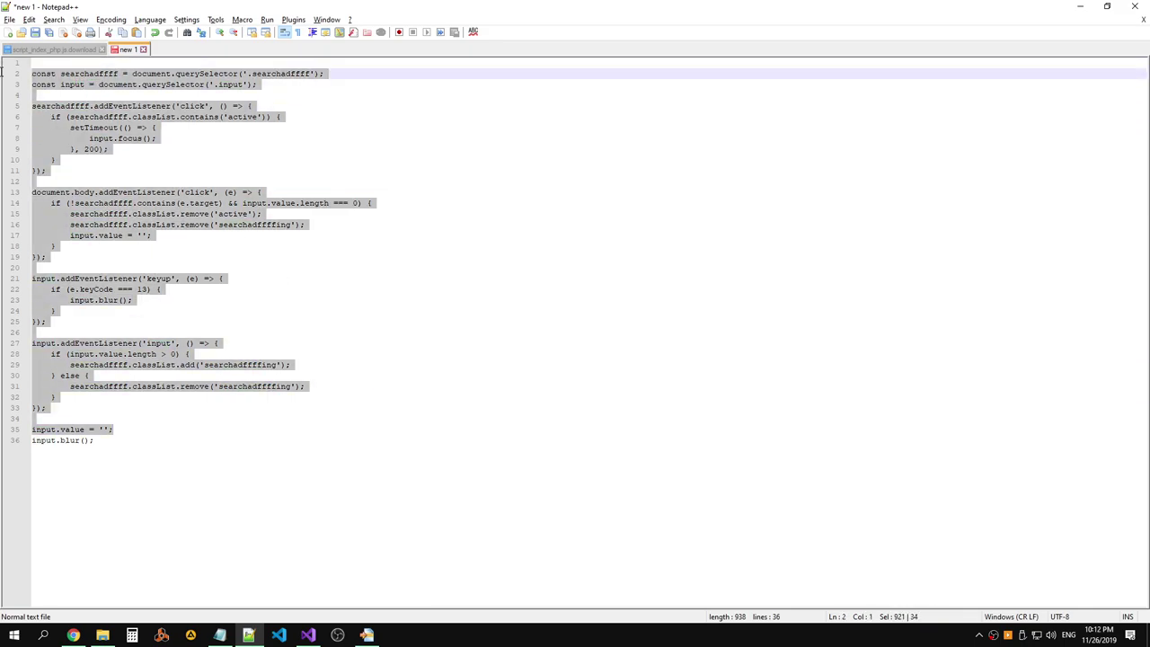
{"action": "left_click", "coordinate": [307, 454]}
{"action": "left_click_drag", "start_coordinate": [307, 454], "coordinate": [94, 59]}
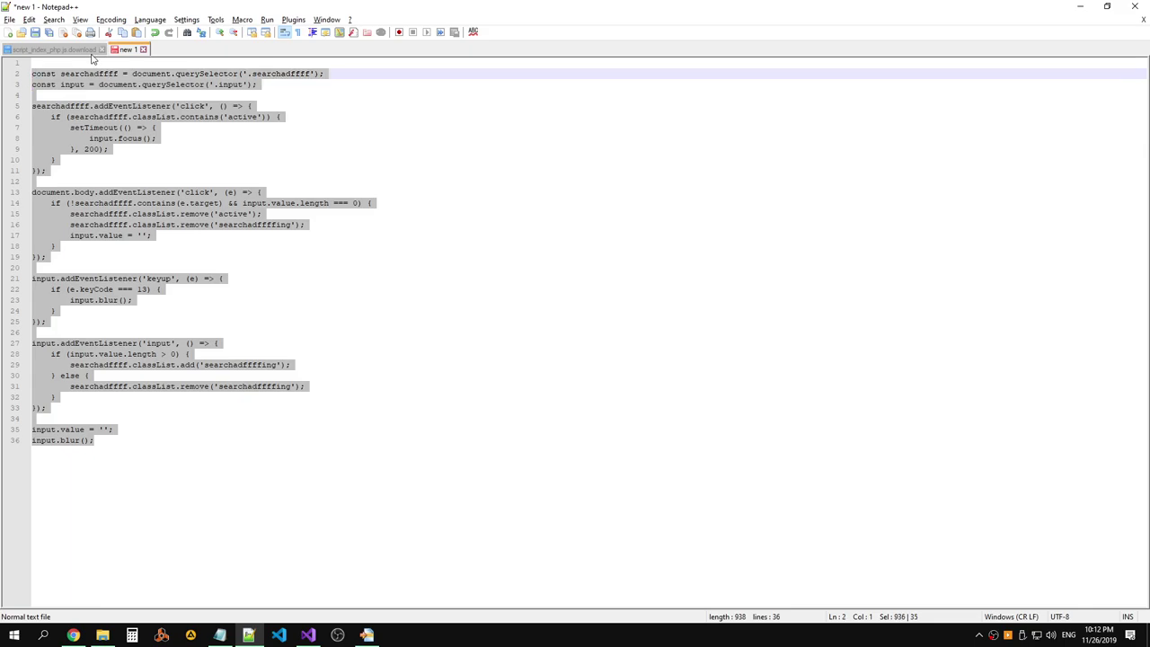
{"action": "left_click", "coordinate": [54, 49]}
{"action": "left_click", "coordinate": [239, 578]}
{"action": "key", "text": "Return"}
{"action": "key", "text": "Return"}
{"action": "key", "text": "ctrl+v"}
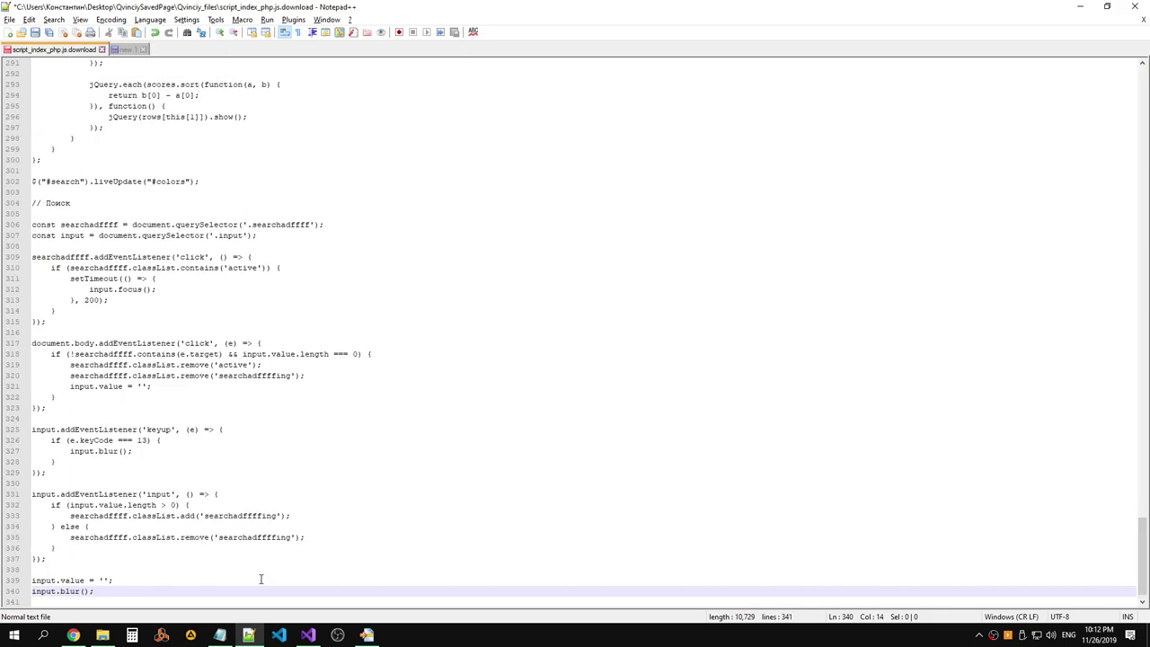
Save the script, reload the page in Chrome, and inspect the addEventListener-of-null error on line 309.
{"action": "key", "text": "alt+Tab"}
{"action": "key", "text": "alt+Tab"}
{"action": "key", "text": "Tab"}
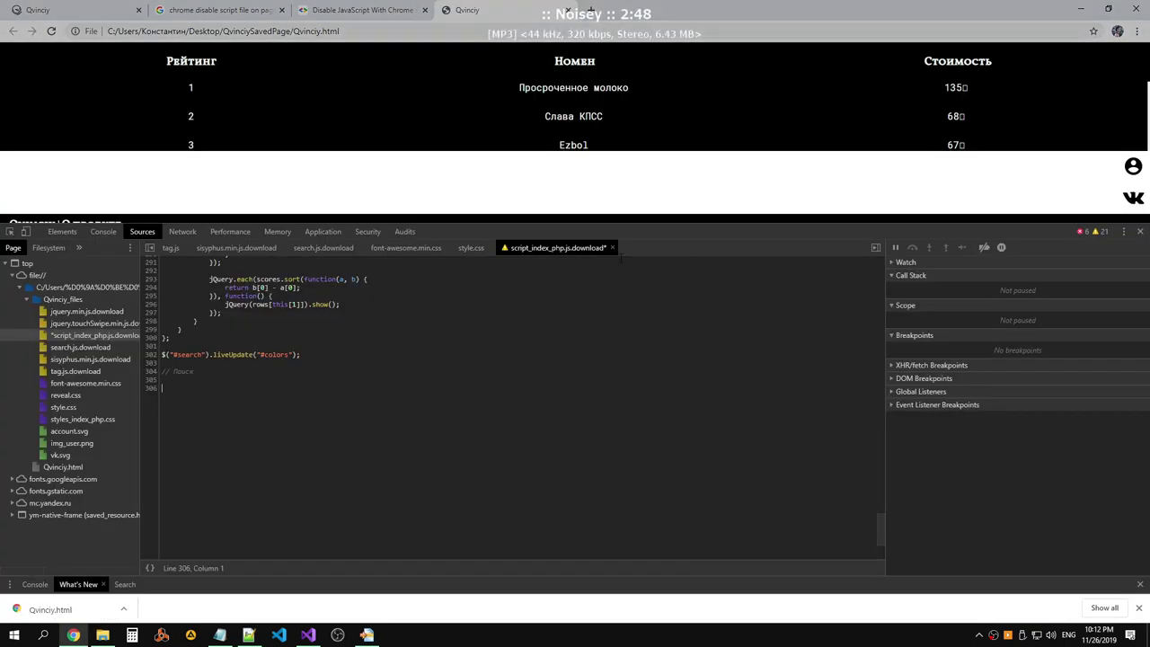
{"action": "key", "text": "F5"}
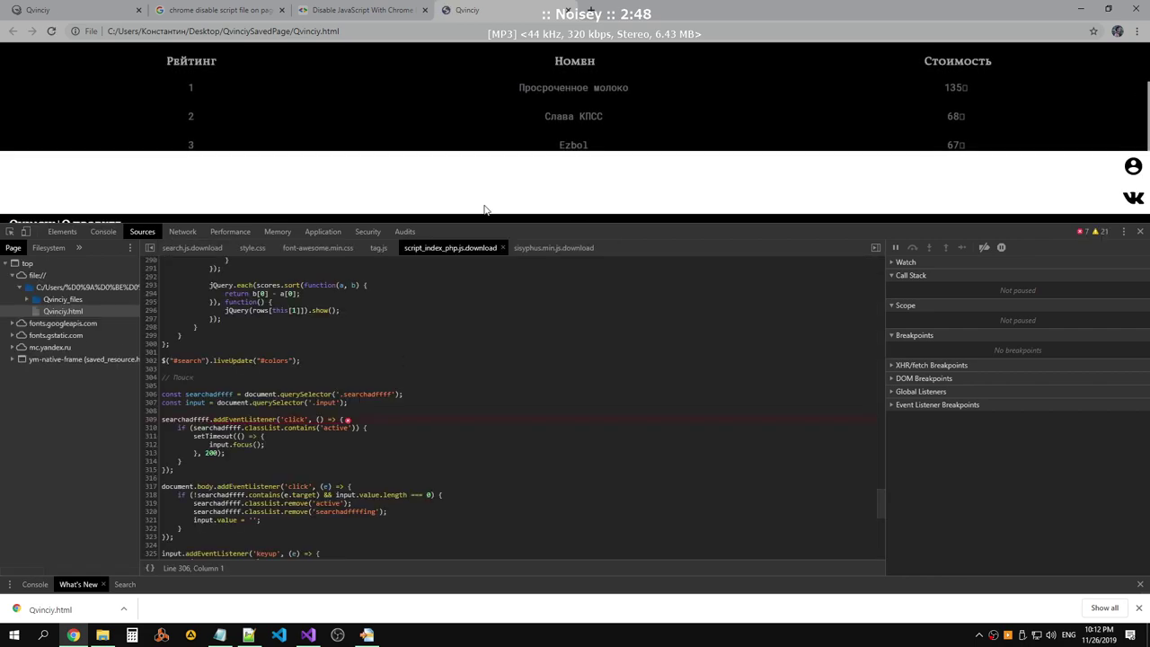
{"action": "scroll", "coordinate": [313, 381], "scroll_direction": "down", "scroll_amount": 2}
{"action": "scroll", "coordinate": [313, 381], "scroll_direction": "up", "scroll_amount": 4}
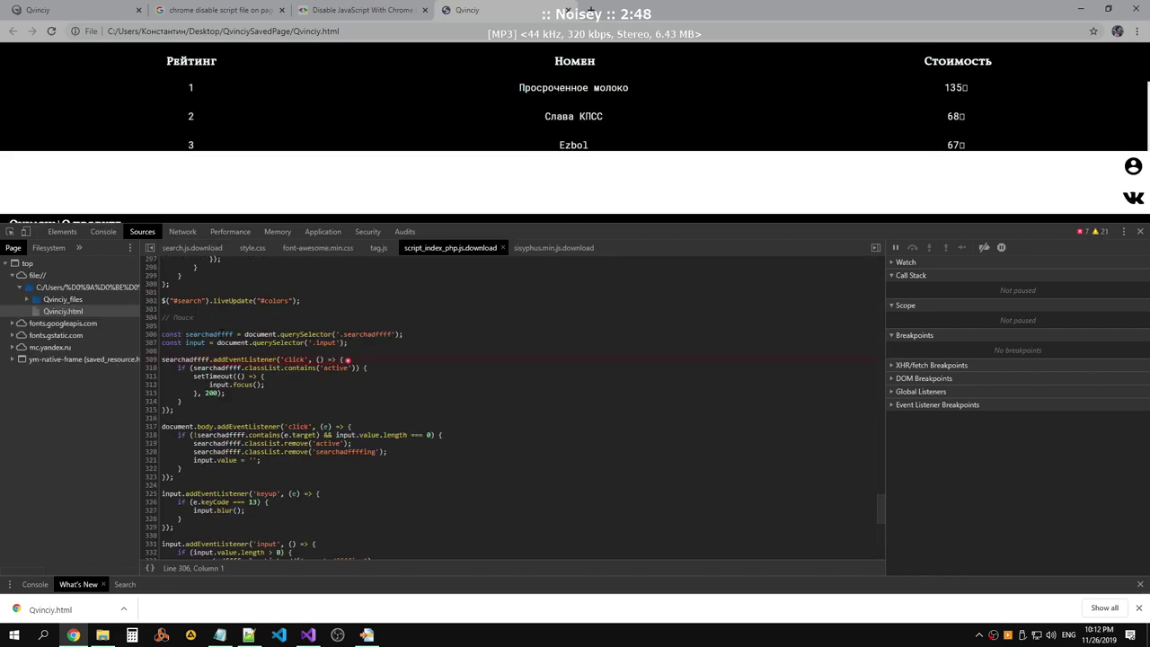
{"action": "left_click", "coordinate": [205, 359]}
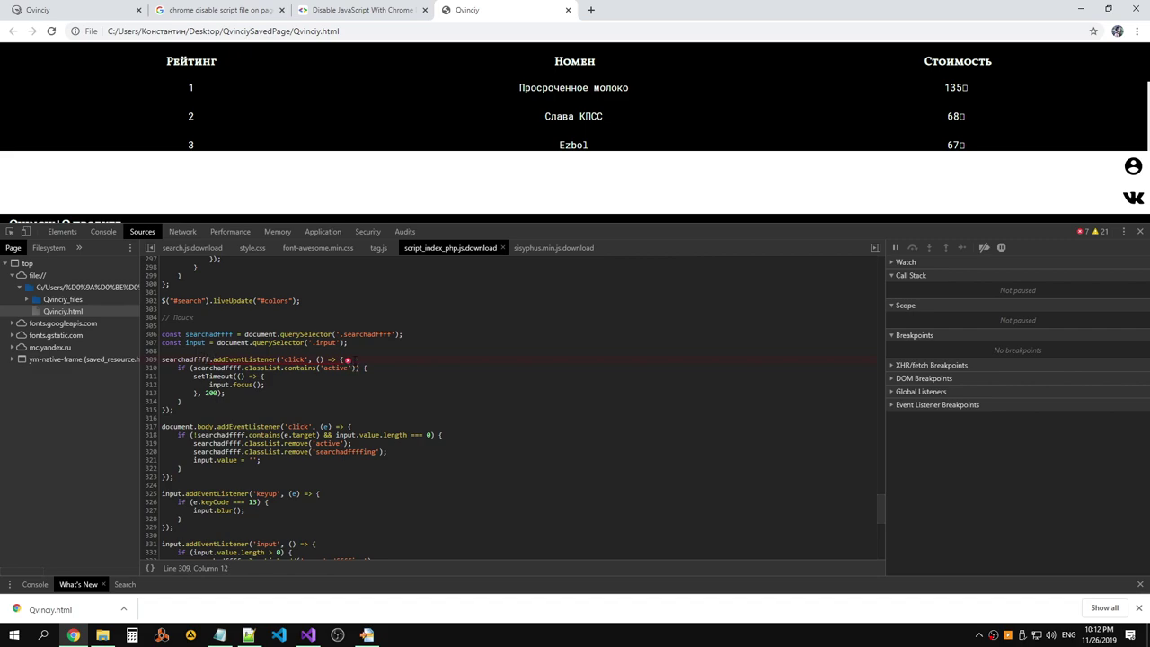
{"action": "mouse_move", "coordinate": [351, 366]}
{"action": "double_click", "coordinate": [266, 544]}
{"action": "scroll", "coordinate": [374, 372], "scroll_direction": "down", "scroll_amount": 3}
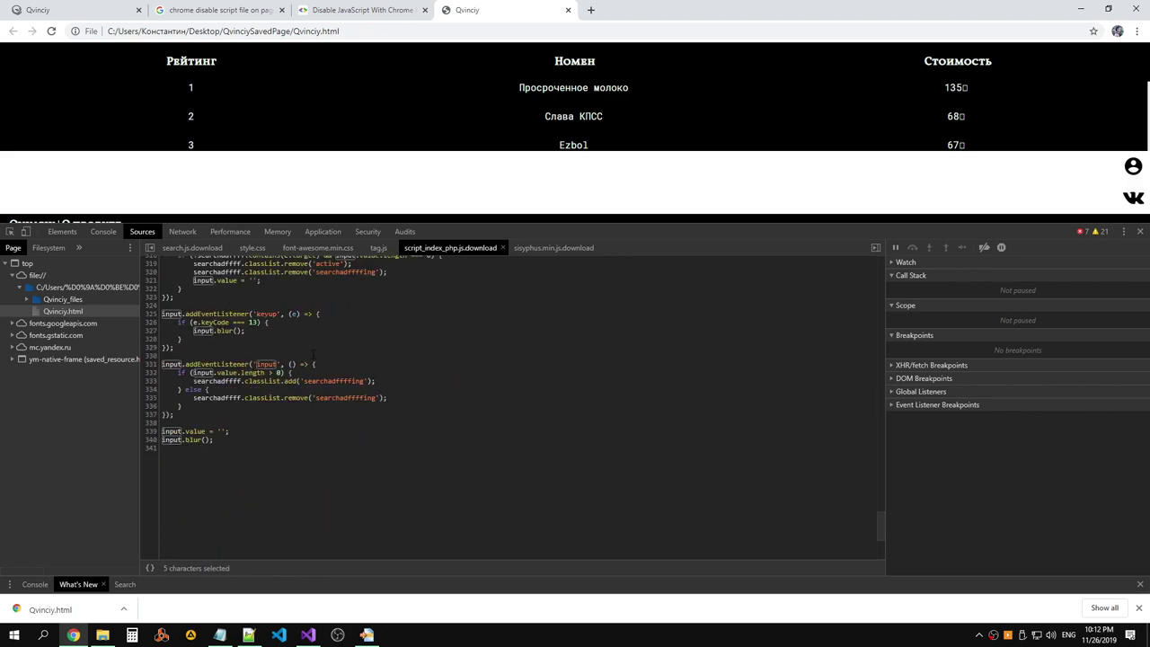
{"action": "key", "text": "alt+Tab"}
{"action": "key", "text": "alt+Tab"}
{"action": "key", "text": "Tab"}
Delete the const searchadffff line and the searchadffff click listener block.
{"action": "left_click", "coordinate": [174, 333]}
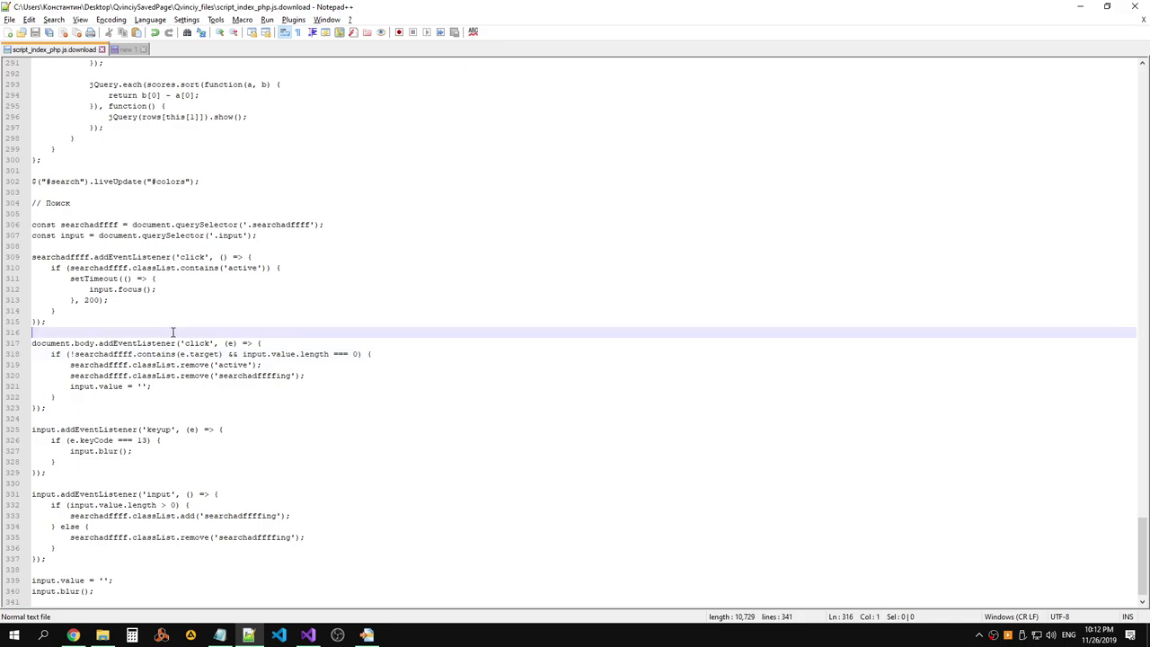
{"action": "left_click", "coordinate": [168, 406]}
{"action": "left_click", "coordinate": [147, 461]}
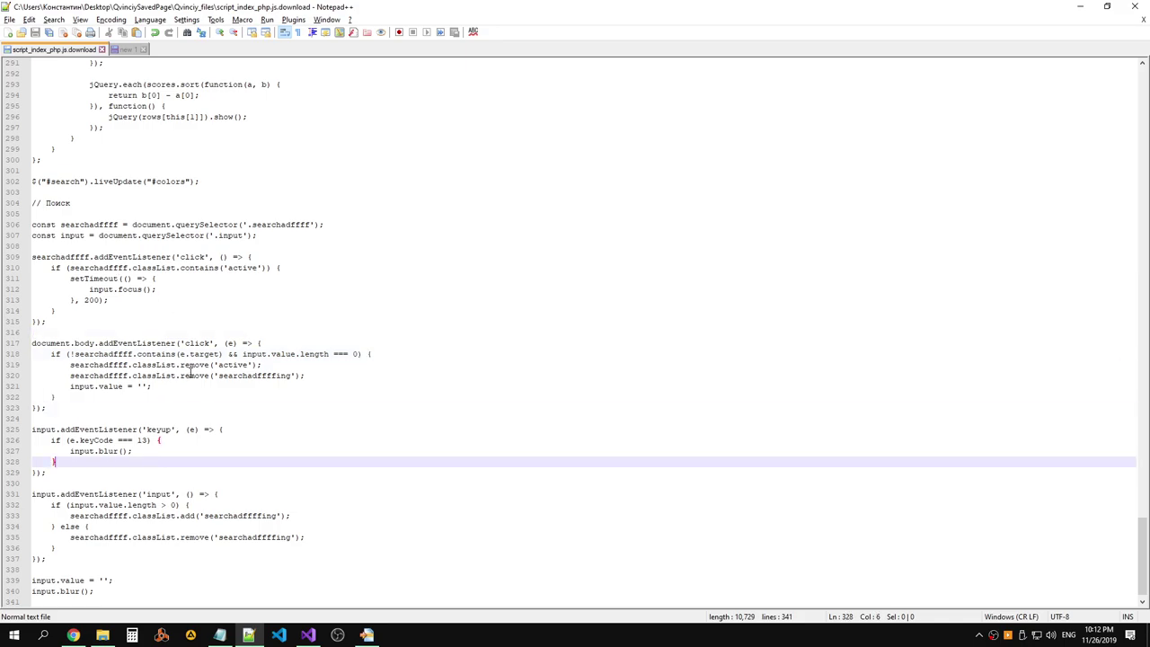
{"action": "left_click_drag", "start_coordinate": [75, 331], "coordinate": [108, 296]}
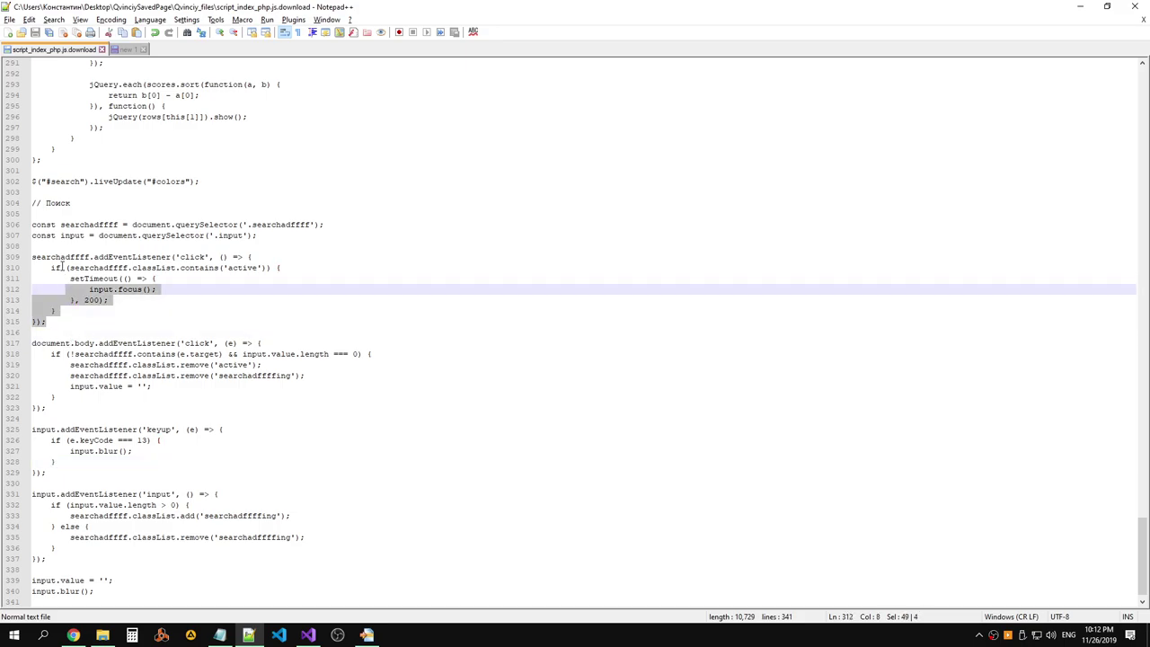
{"action": "double_click", "coordinate": [61, 257]}
{"action": "triple_click", "coordinate": [345, 223]}
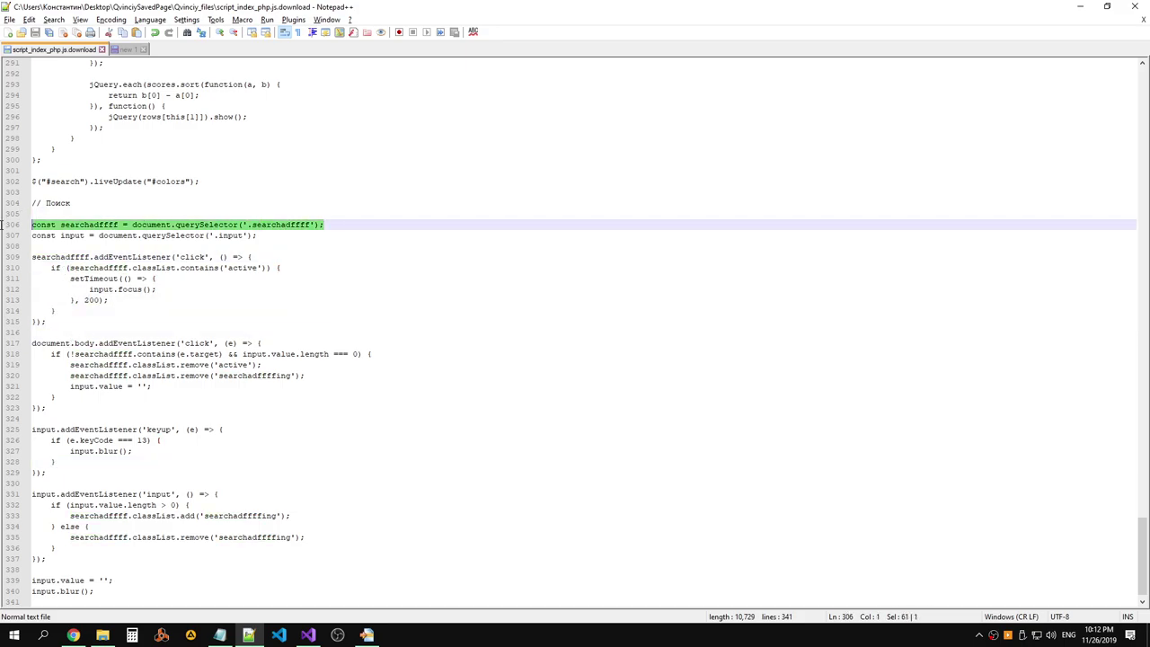
{"action": "key", "text": "Delete"}
{"action": "double_click", "coordinate": [74, 246]}
{"action": "left_click_drag", "start_coordinate": [182, 315], "coordinate": [32, 236]}
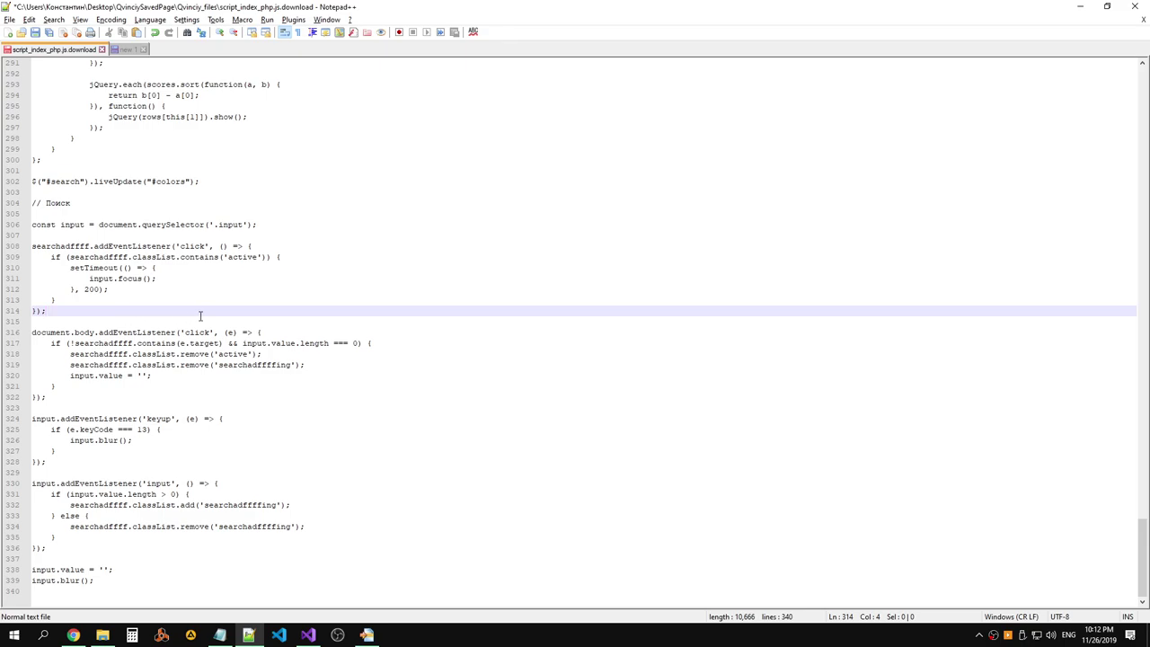
{"action": "key", "text": "Delete"}
Delete the document.body click listener and the 'input' event listener, leaving the keyup handler.
{"action": "double_click", "coordinate": [100, 344]}
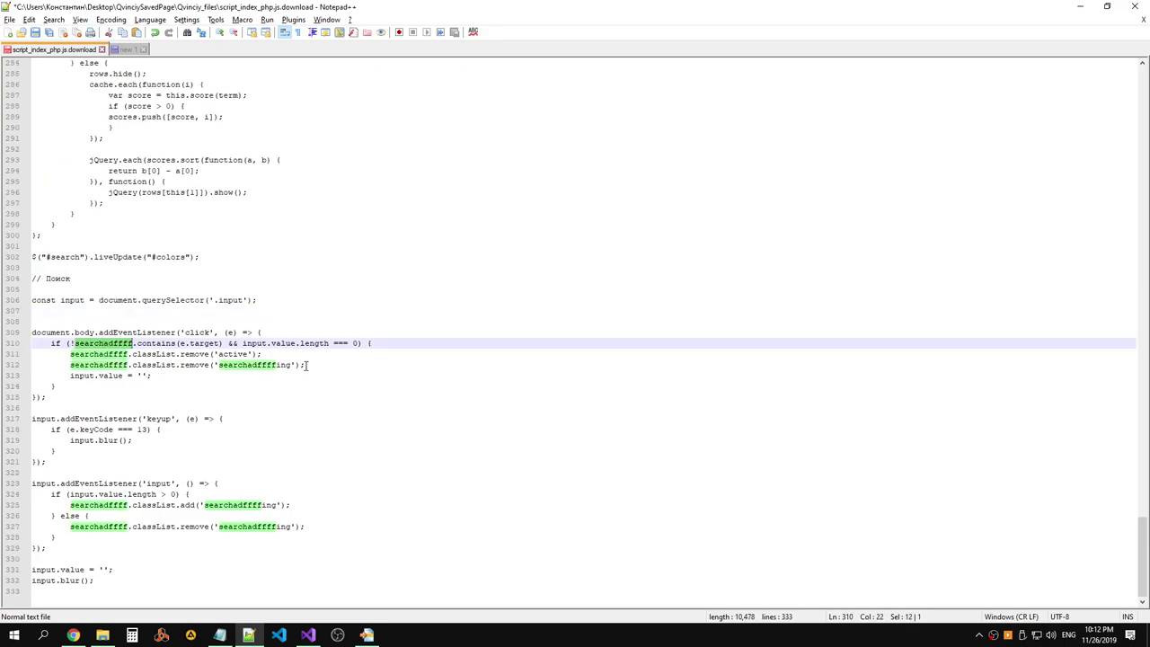
{"action": "left_click_drag", "start_coordinate": [137, 399], "coordinate": [32, 333]}
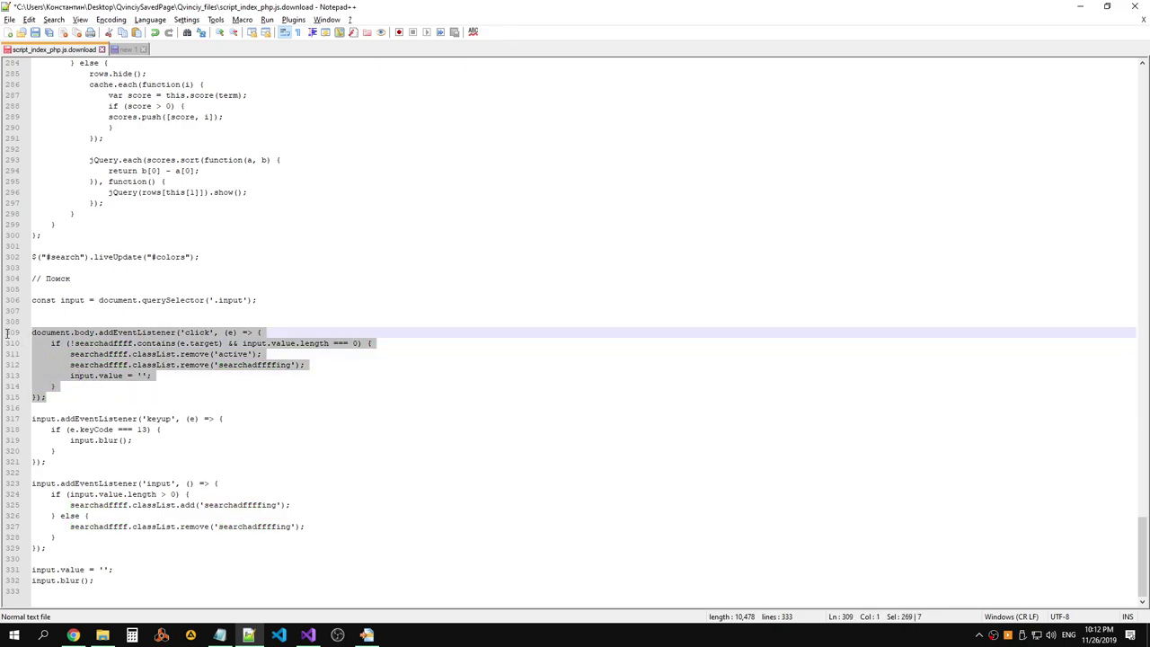
{"action": "key", "text": "Delete"}
{"action": "key", "text": "BackSpace"}
{"action": "key", "text": "BackSpace"}
{"action": "key", "text": "BackSpace"}
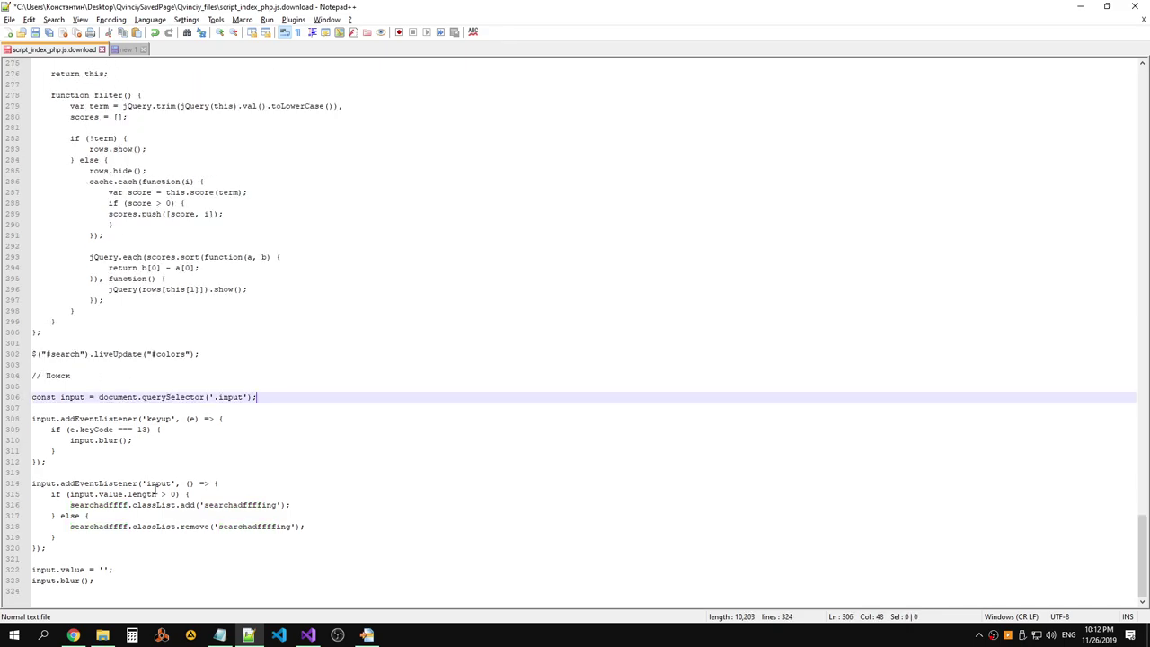
{"action": "double_click", "coordinate": [273, 505]}
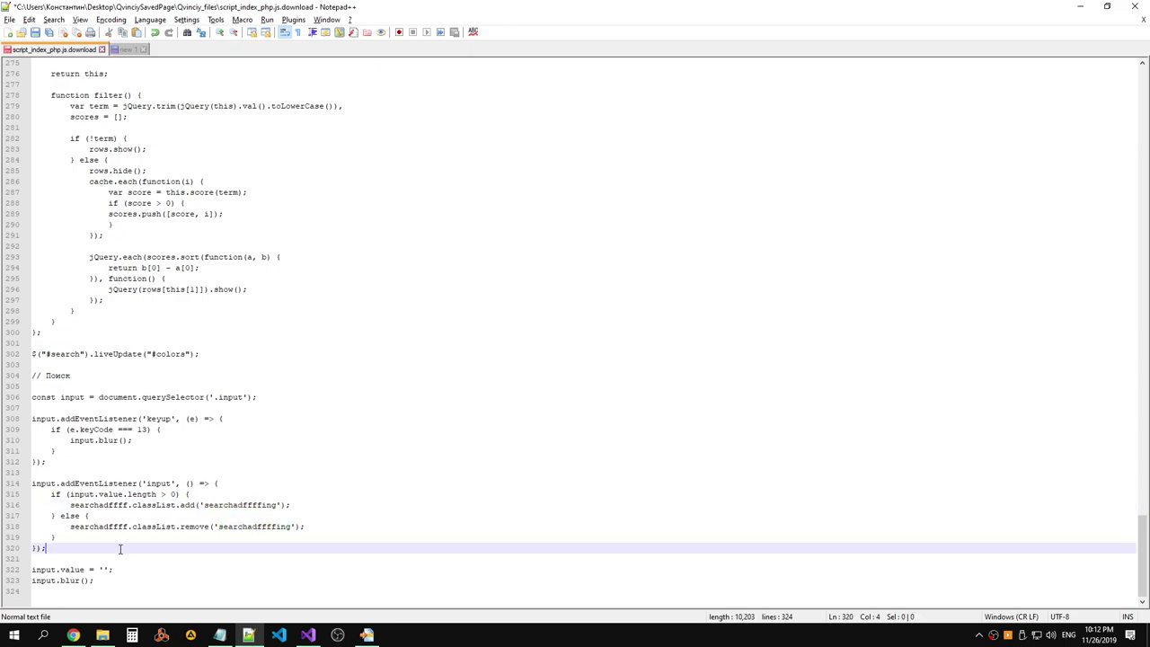
{"action": "left_click_drag", "start_coordinate": [131, 546], "coordinate": [32, 483]}
{"action": "key", "text": "Delete"}
{"action": "key", "text": "BackSpace"}
{"action": "key", "text": "BackSpace"}
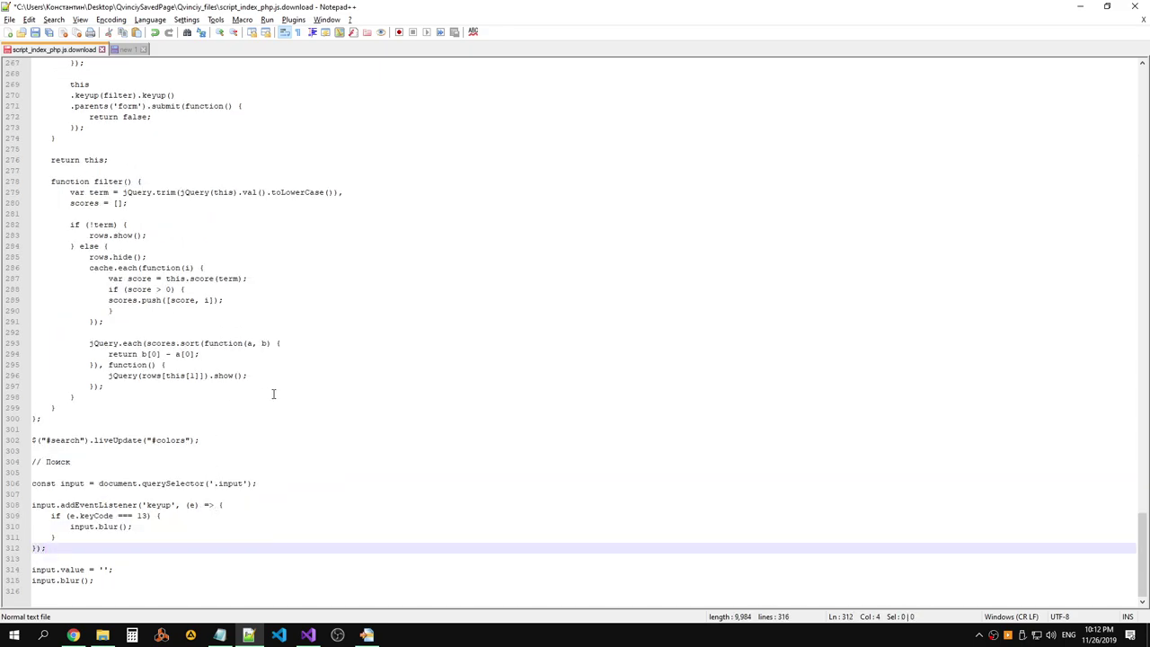
{"action": "left_click", "coordinate": [274, 393]}
{"action": "key", "text": "alt+Tab"}
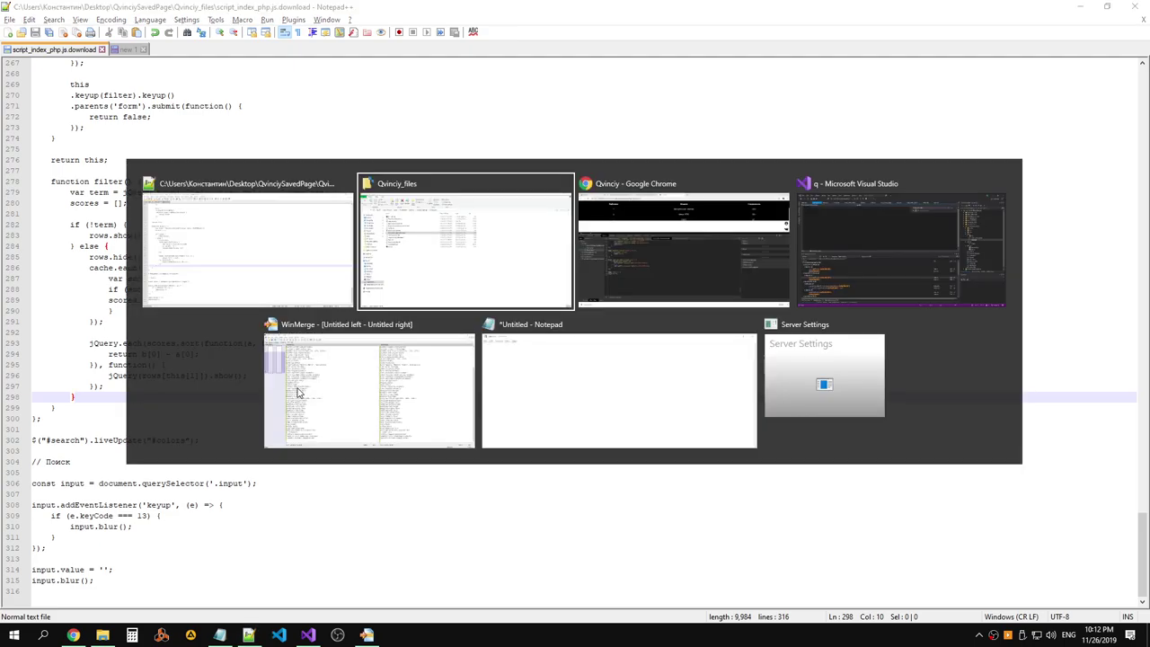
Reload the Qvinciy page and inspect the Поиск header's search div and h3 in Elements.
{"action": "key", "text": "alt+Tab"}
{"action": "key", "text": "alt+Tab"}
{"action": "key", "text": "alt+Tab"}
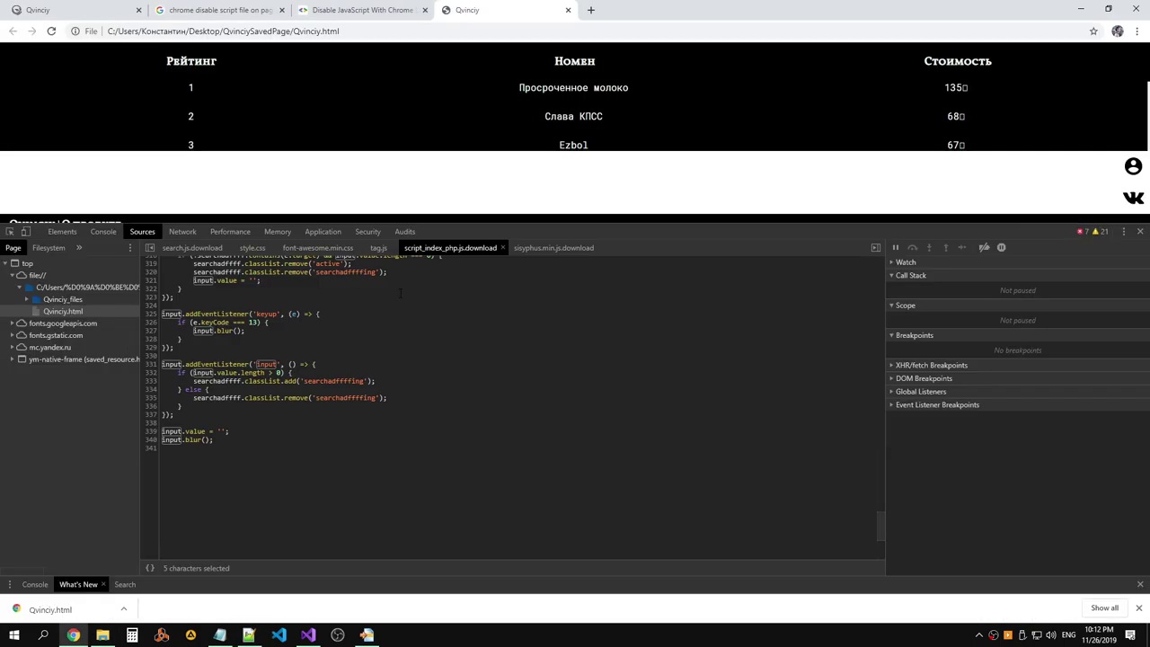
{"action": "key", "text": "F5"}
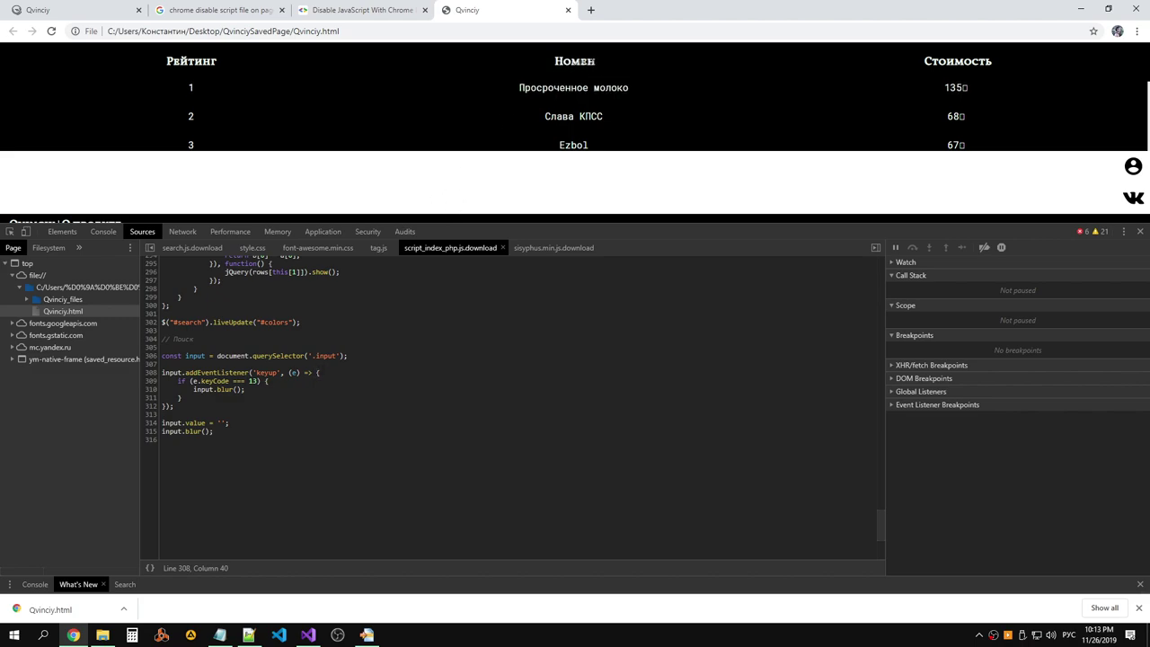
{"action": "right_click", "coordinate": [583, 59]}
{"action": "left_click", "coordinate": [628, 205]}
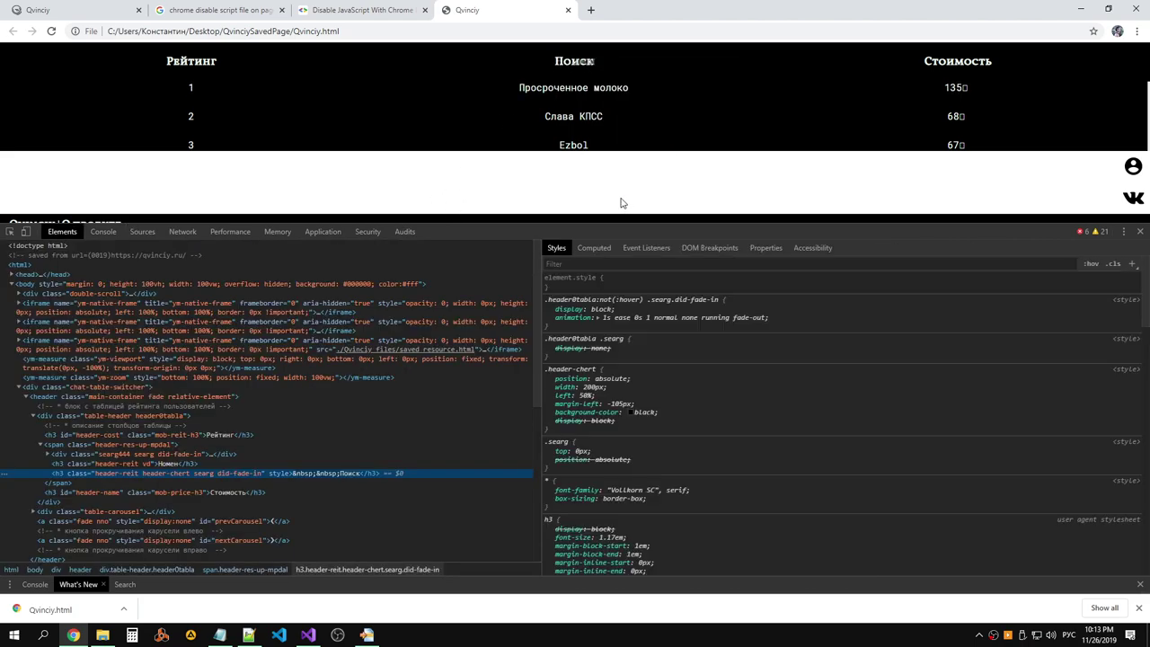
{"action": "left_click", "coordinate": [167, 457]}
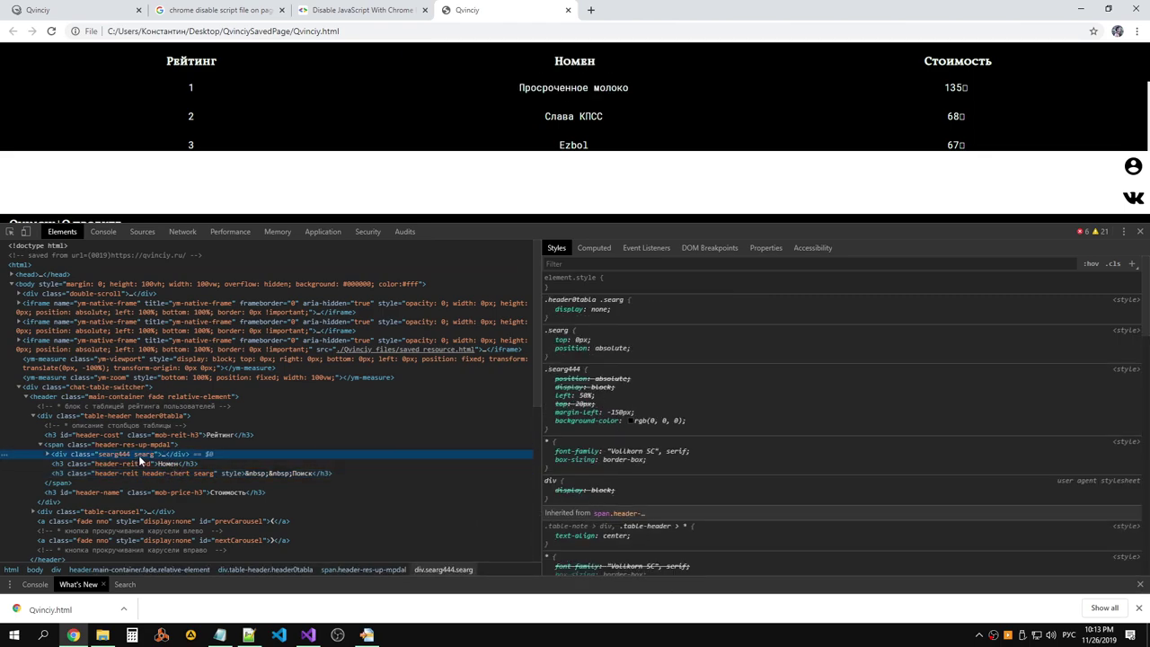
{"action": "left_click", "coordinate": [211, 472]}
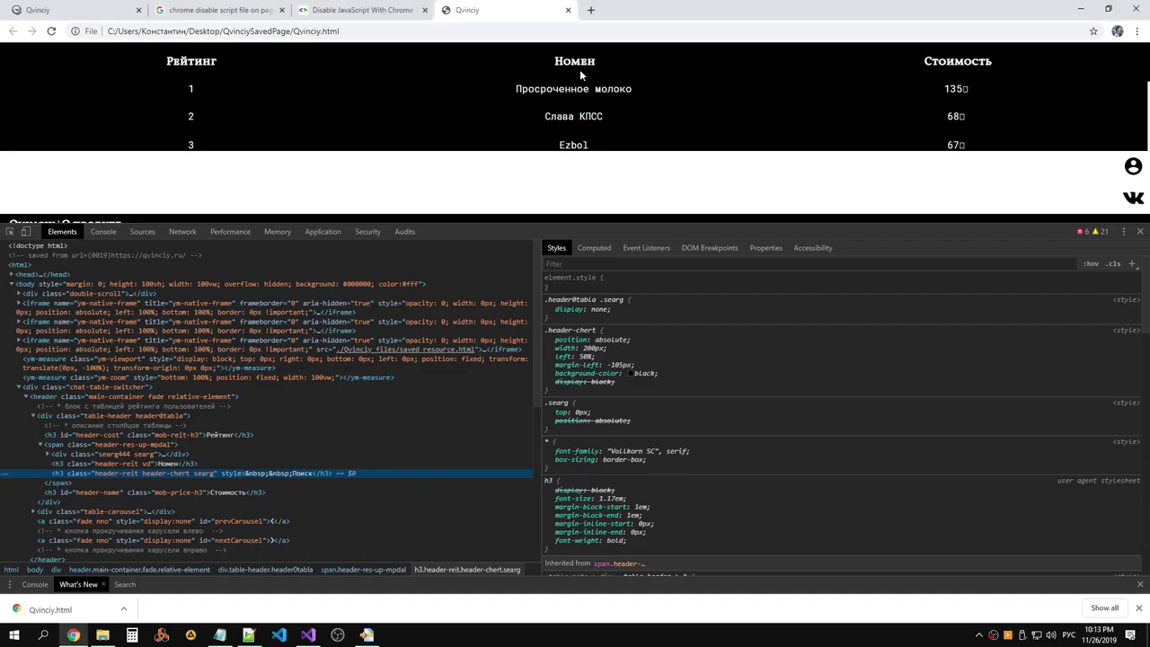
{"action": "mouse_move", "coordinate": [580, 69]}
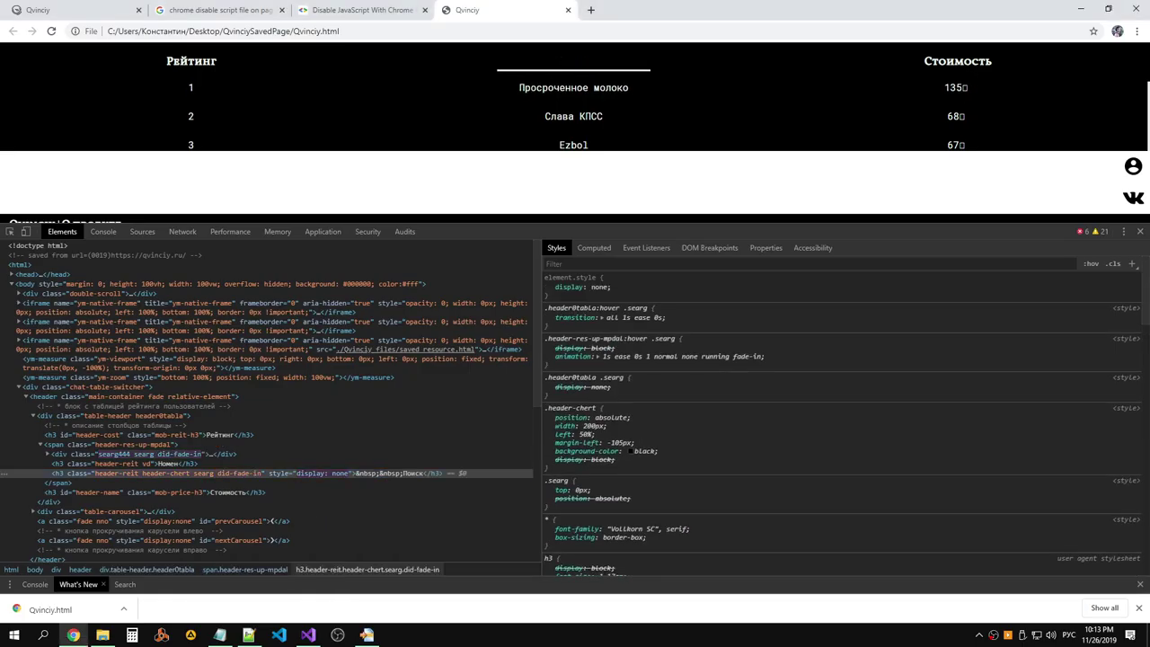
{"action": "left_click", "coordinate": [35, 584]}
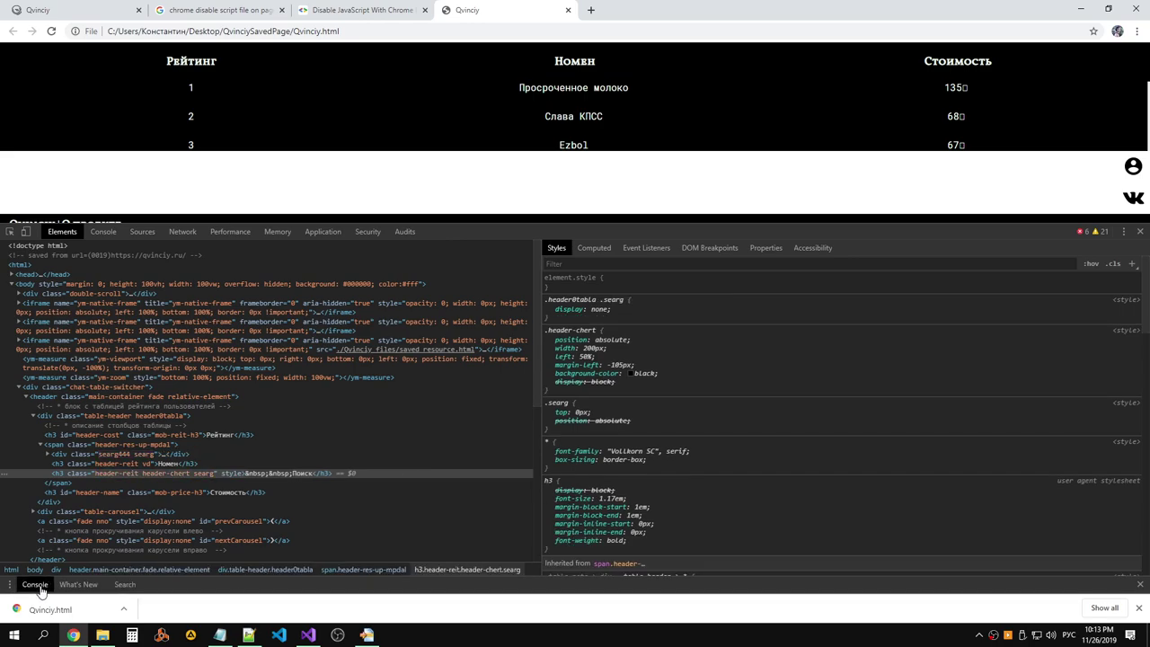
Run document.querySelector('.input').focus() in the console to focus the search field.
{"action": "left_click", "coordinate": [102, 230]}
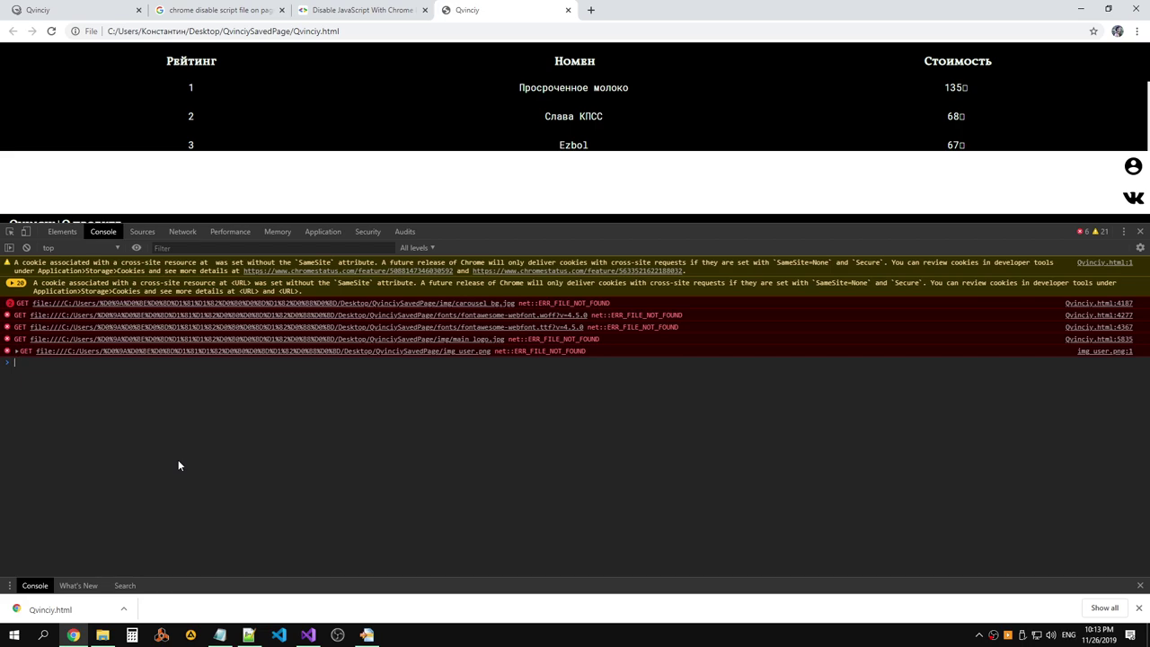
{"action": "type", "text": "document."}
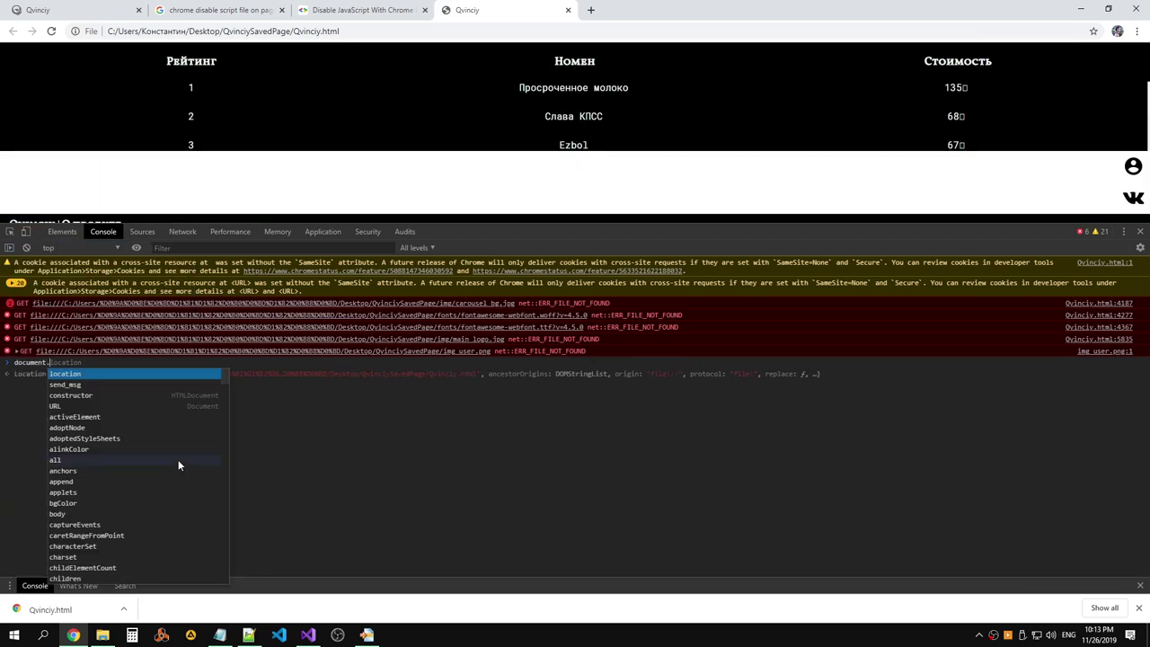
{"action": "type", "text": "qu"}
{"action": "key", "text": "Down"}
{"action": "key", "text": "Down"}
{"action": "key", "text": "Down"}
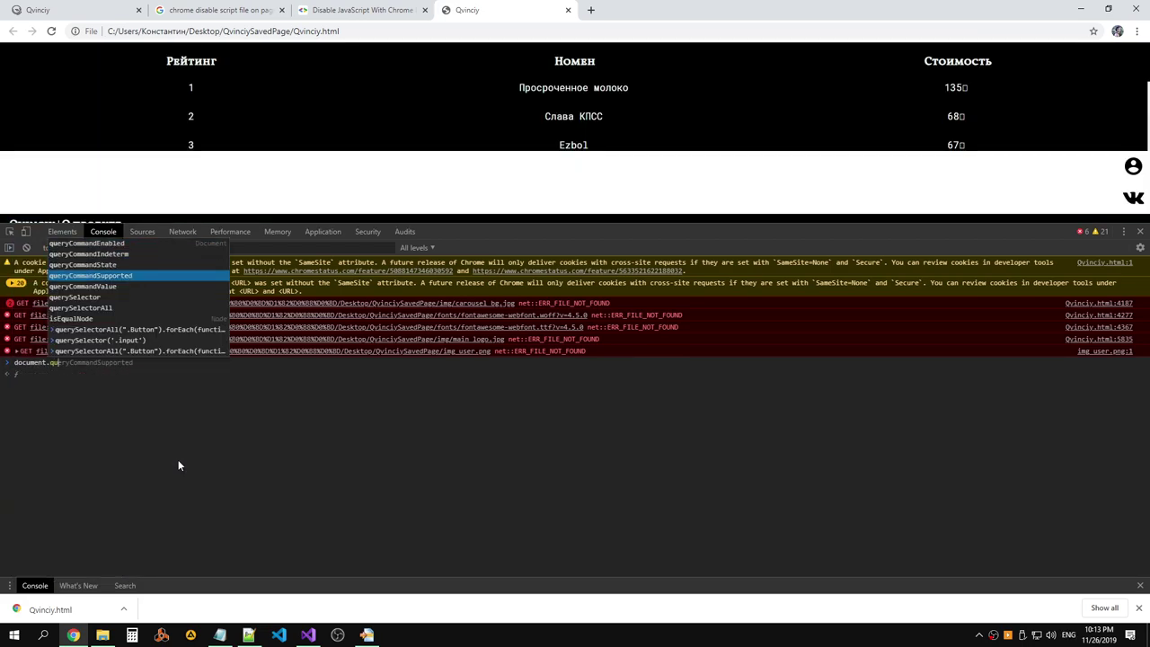
{"action": "key", "text": "Down"}
{"action": "key", "text": "Down"}
{"action": "key", "text": "Tab"}
{"action": "type", "text": "("}
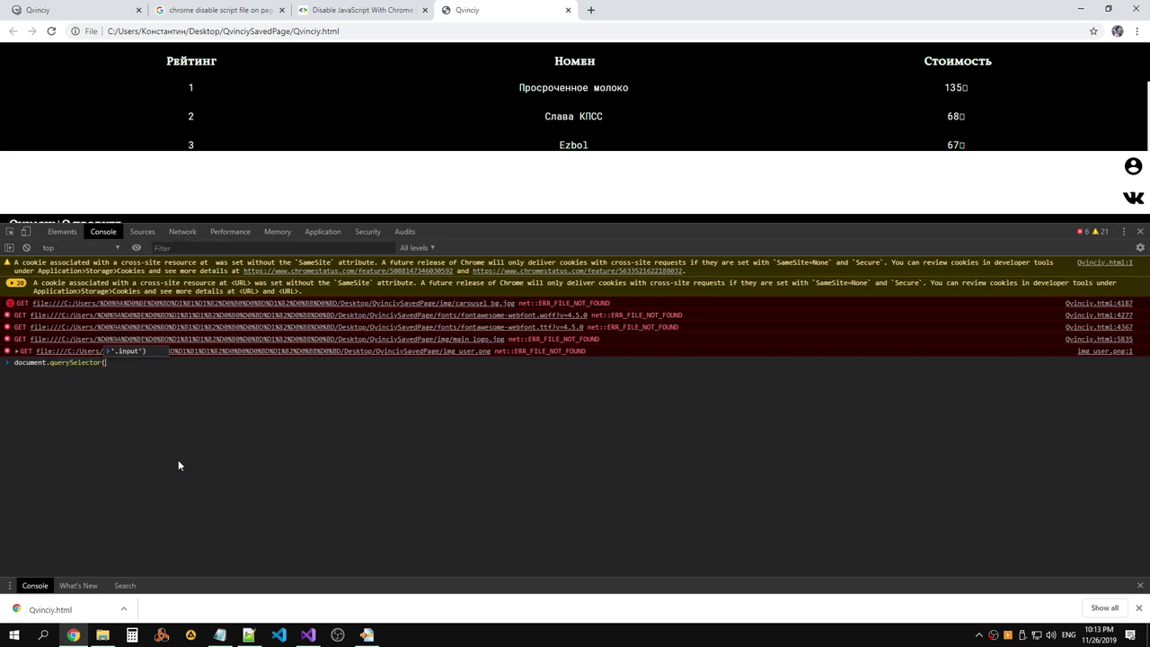
{"action": "key", "text": "Down"}
{"action": "key", "text": "Tab"}
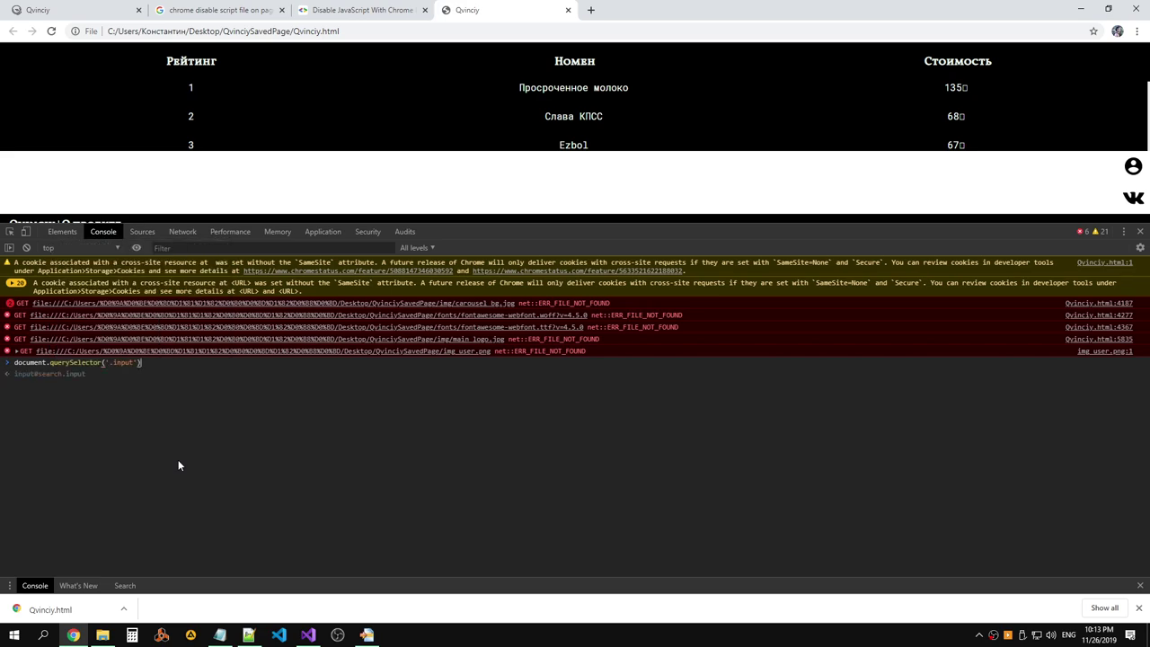
{"action": "type", "text": "."}
{"action": "type", "text": "f"}
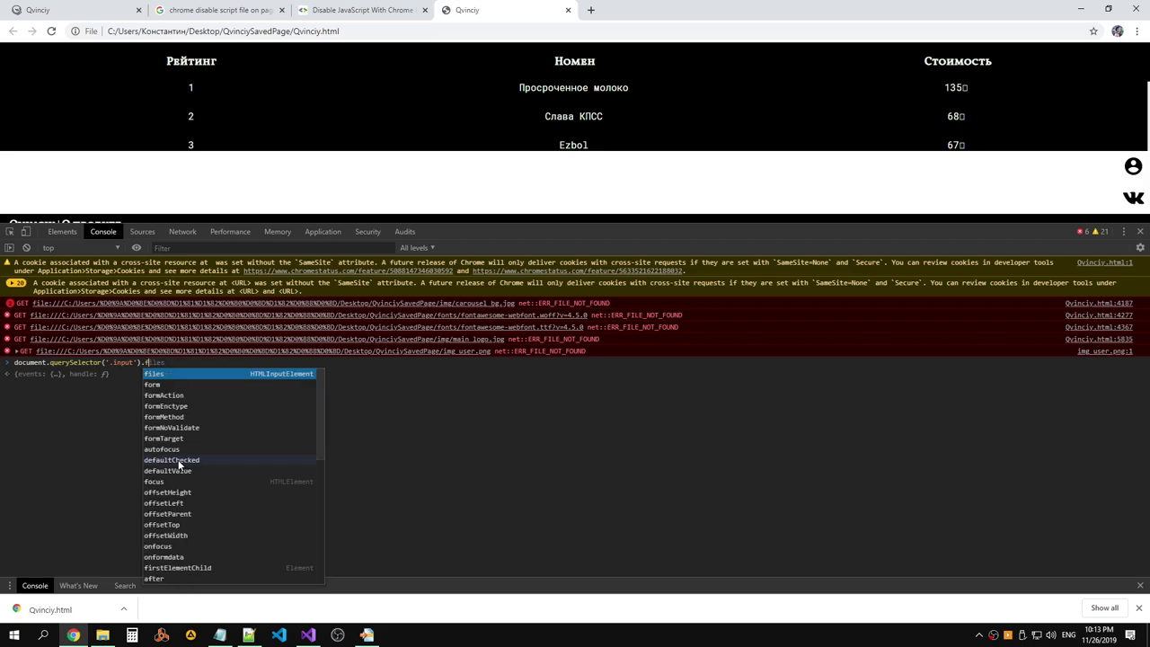
{"action": "type", "text": "ocus()"}
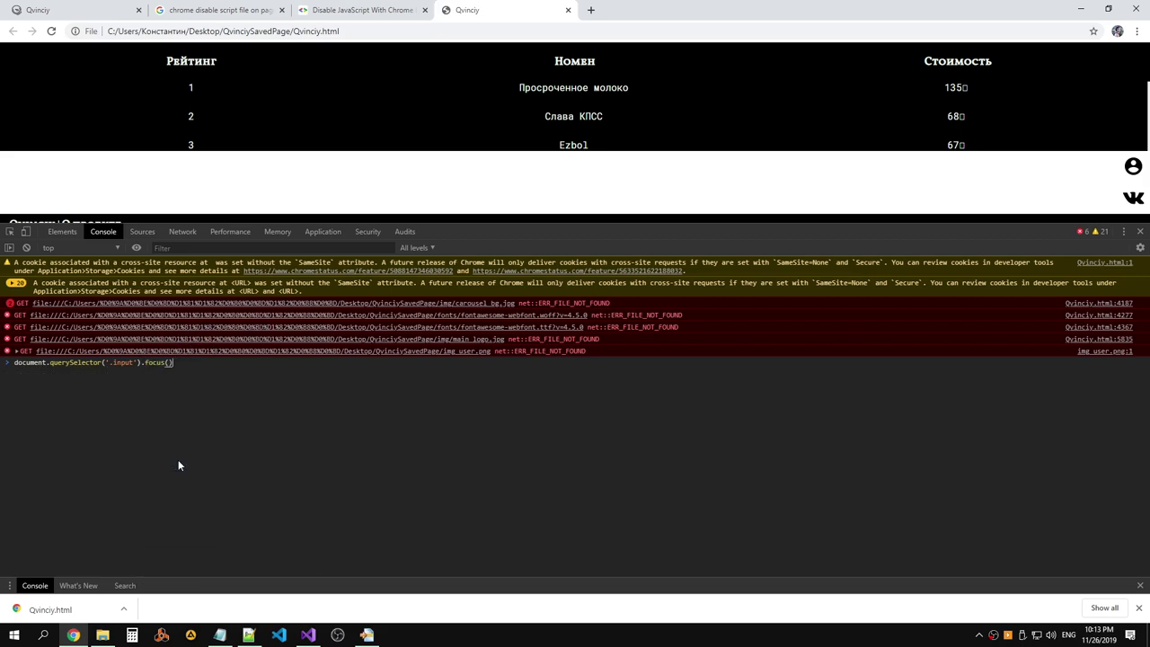
{"action": "key", "text": "Return"}
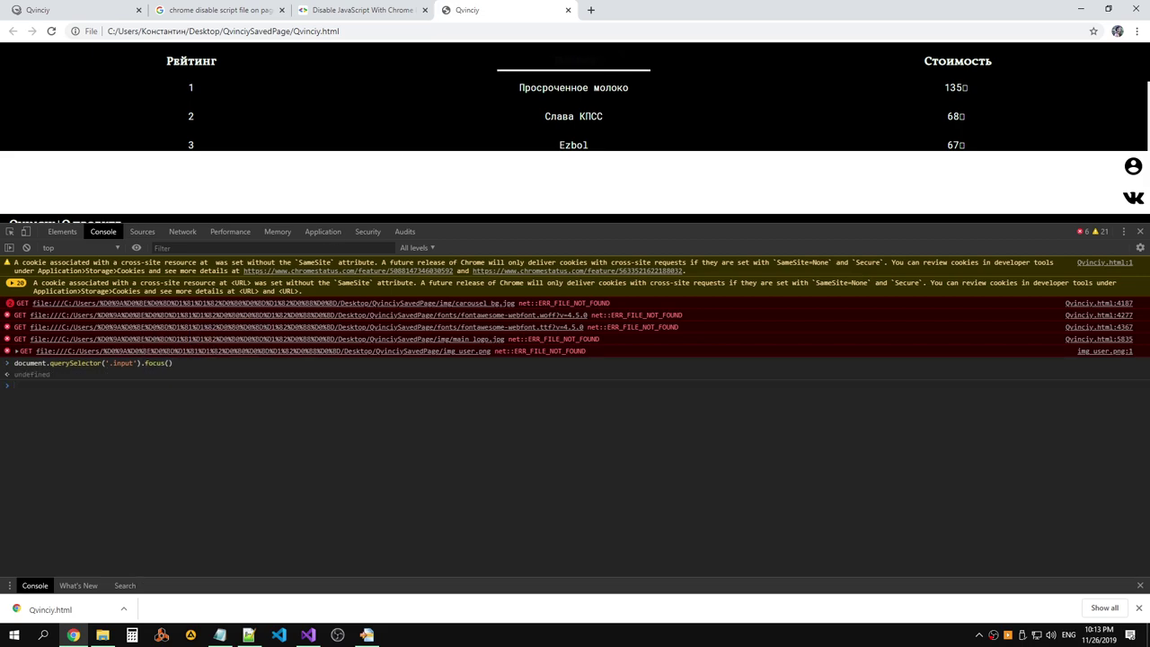
{"action": "key", "text": "alt+Tab"}
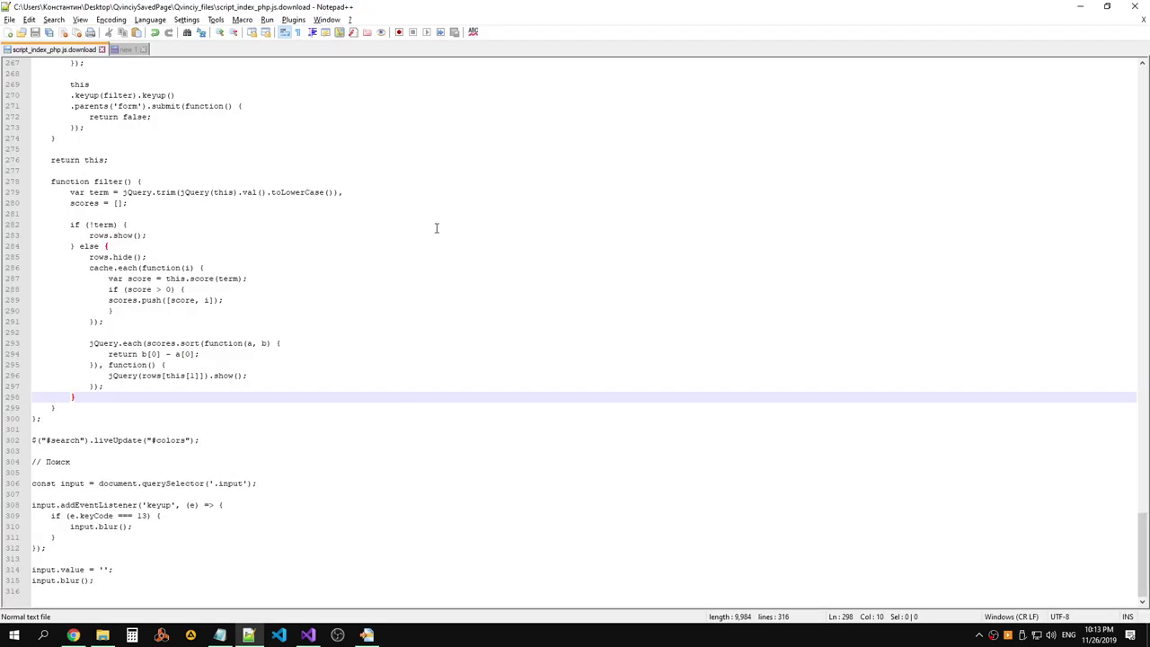
Open the script_index_php.js.download source in DevTools and type // into it.
{"action": "key", "text": "alt+Tab"}
{"action": "key", "text": "alt+Tab"}
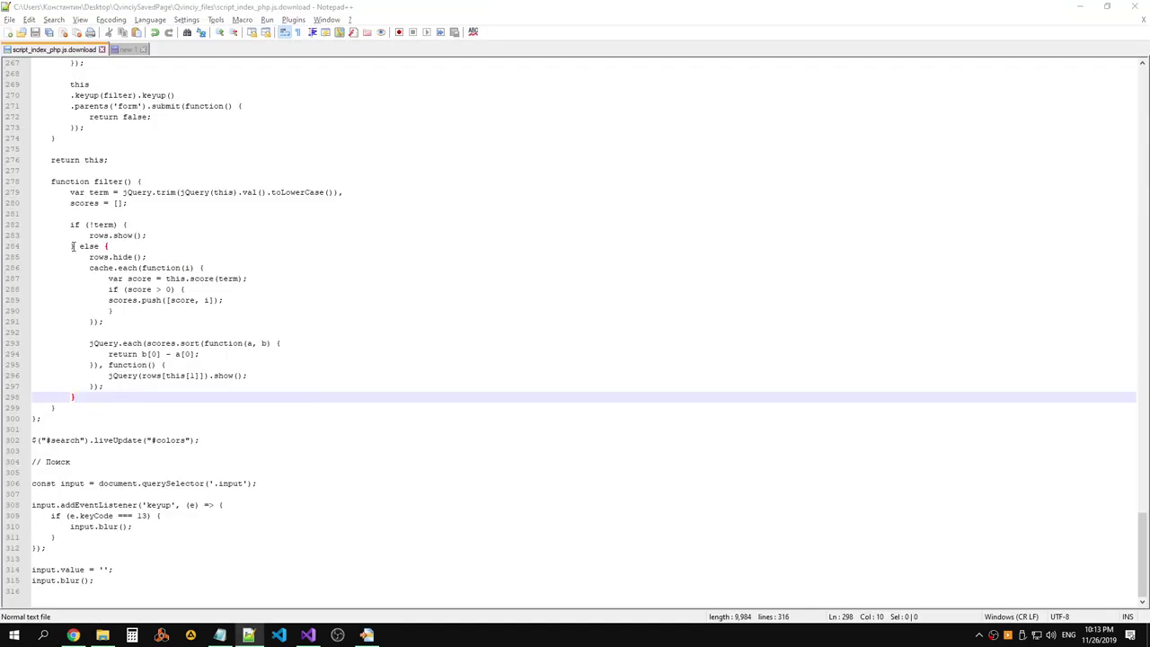
{"action": "key", "text": "alt+Tab"}
{"action": "left_click", "coordinate": [62, 230]}
{"action": "left_click", "coordinate": [115, 234]}
{"action": "left_click", "coordinate": [140, 233]}
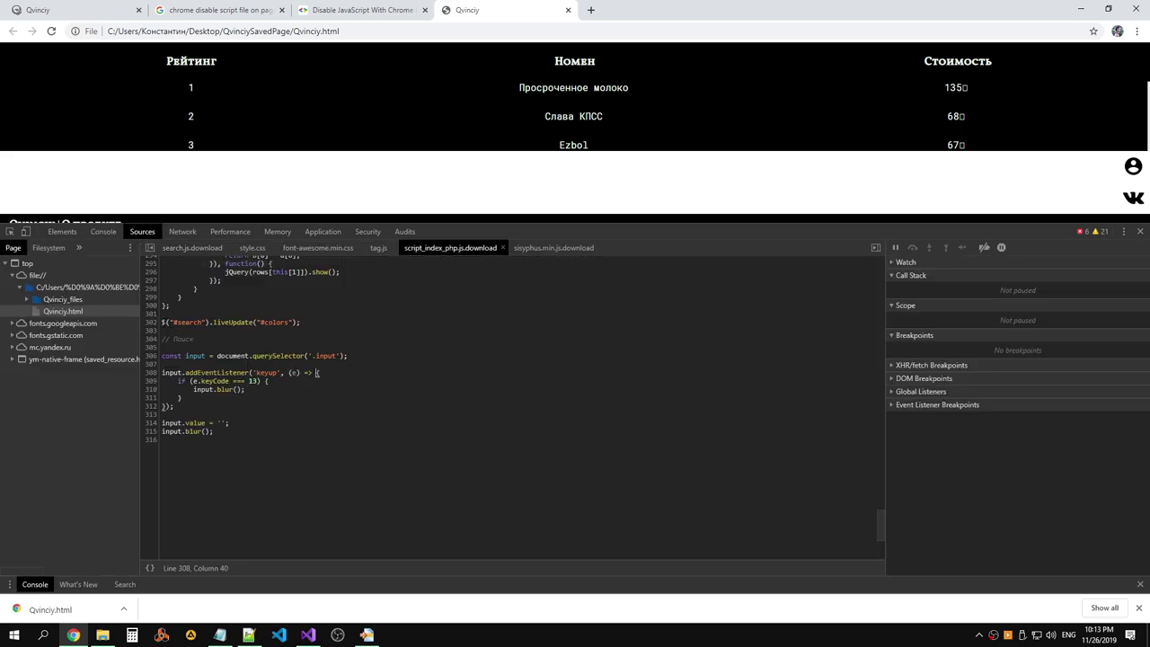
{"action": "type", "text": "//"}
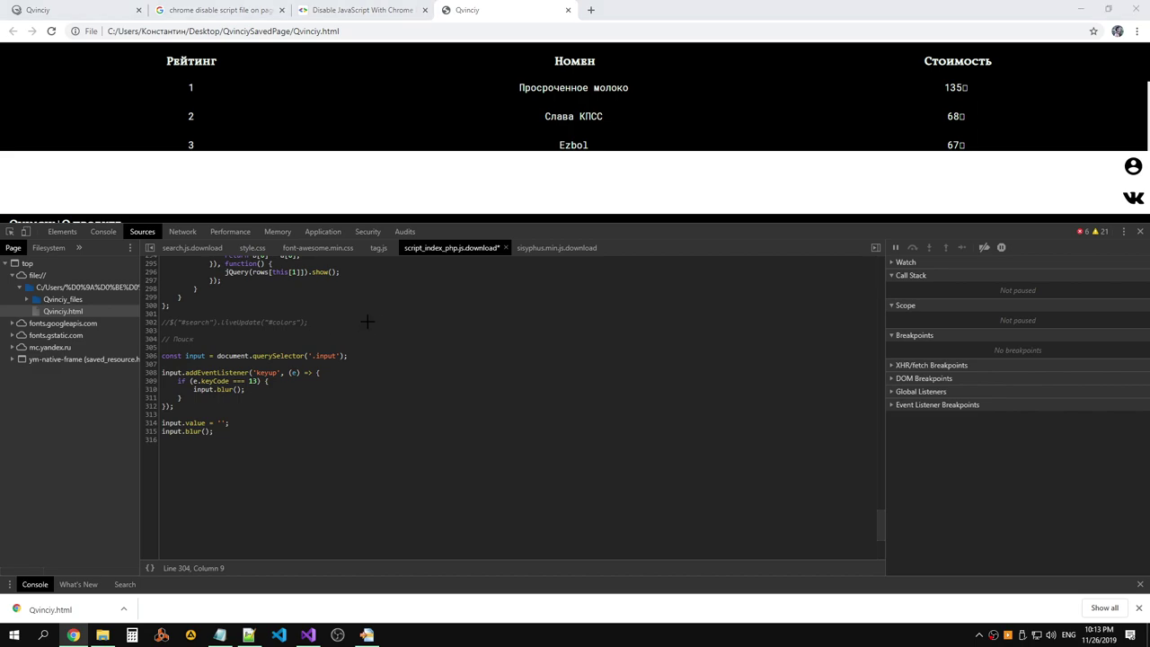
Comment out the $("#search").liveUpdate("#colors") line 302 in Notepad++ with // and save.
{"action": "key", "text": "alt+Tab"}
{"action": "key", "text": "alt+Tab"}
{"action": "left_click", "coordinate": [131, 225]}
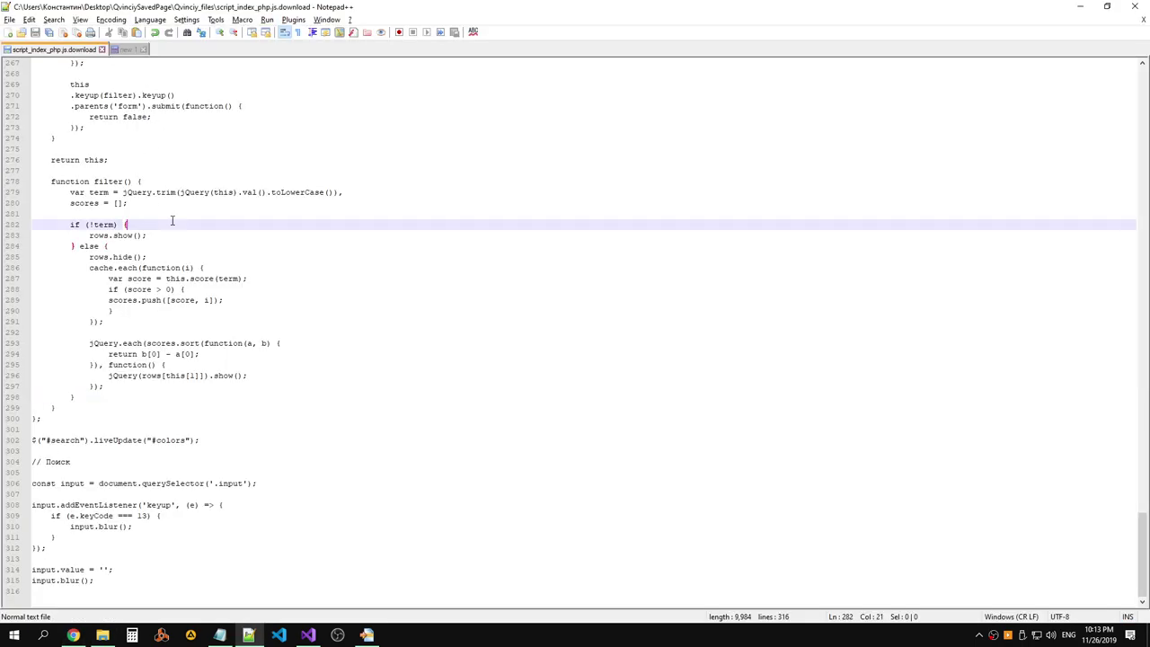
{"action": "left_click", "coordinate": [90, 344]}
{"action": "left_click", "coordinate": [34, 441]}
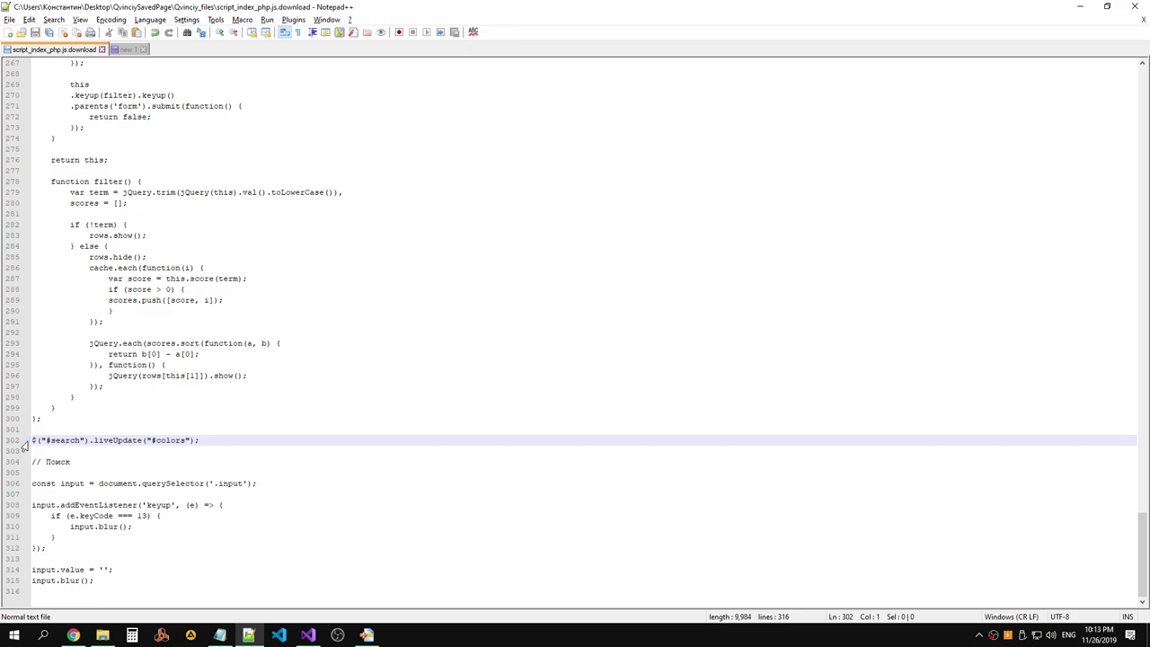
{"action": "type", "text": "//"}
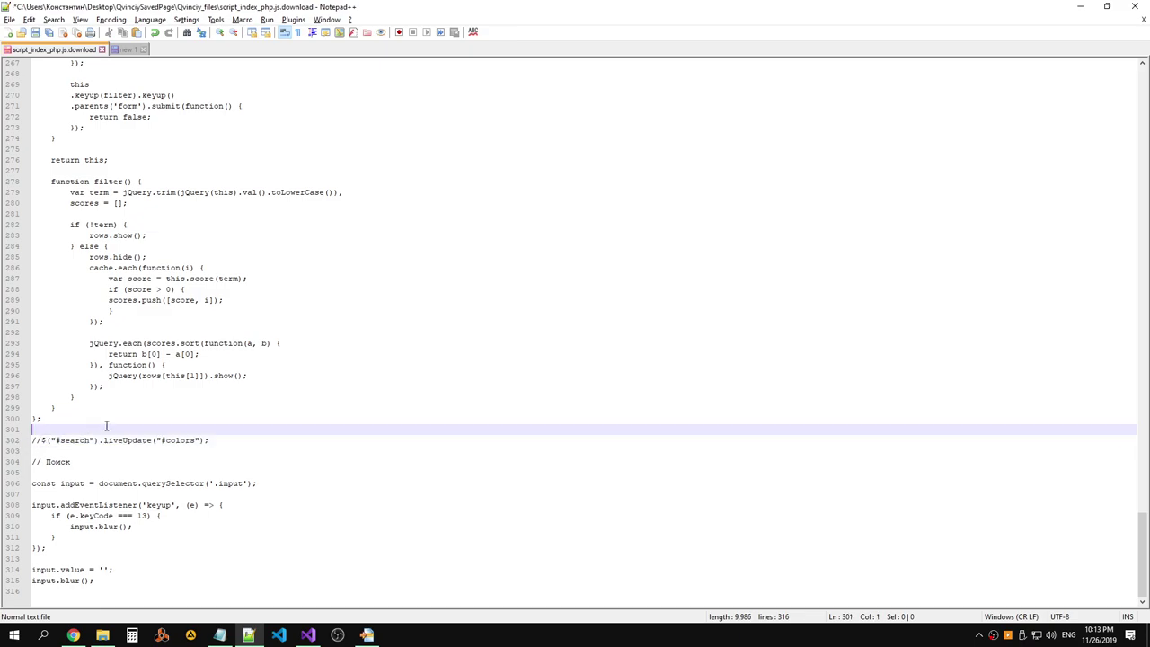
{"action": "key", "text": "ctrl+s"}
Reload the page in Chrome so it loads the edited script.
{"action": "key", "text": "alt+Tab"}
{"action": "key", "text": "alt+Tab"}
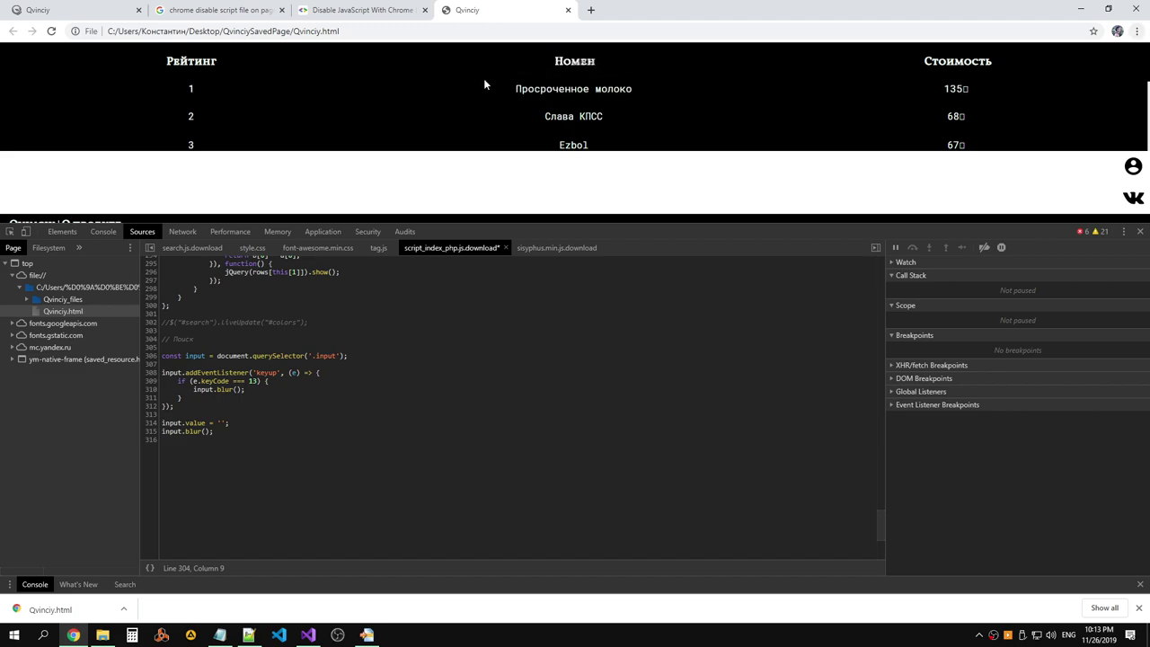
{"action": "key", "text": "alt+Tab"}
{"action": "key", "text": "alt+Tab"}
{"action": "key", "text": "Tab"}
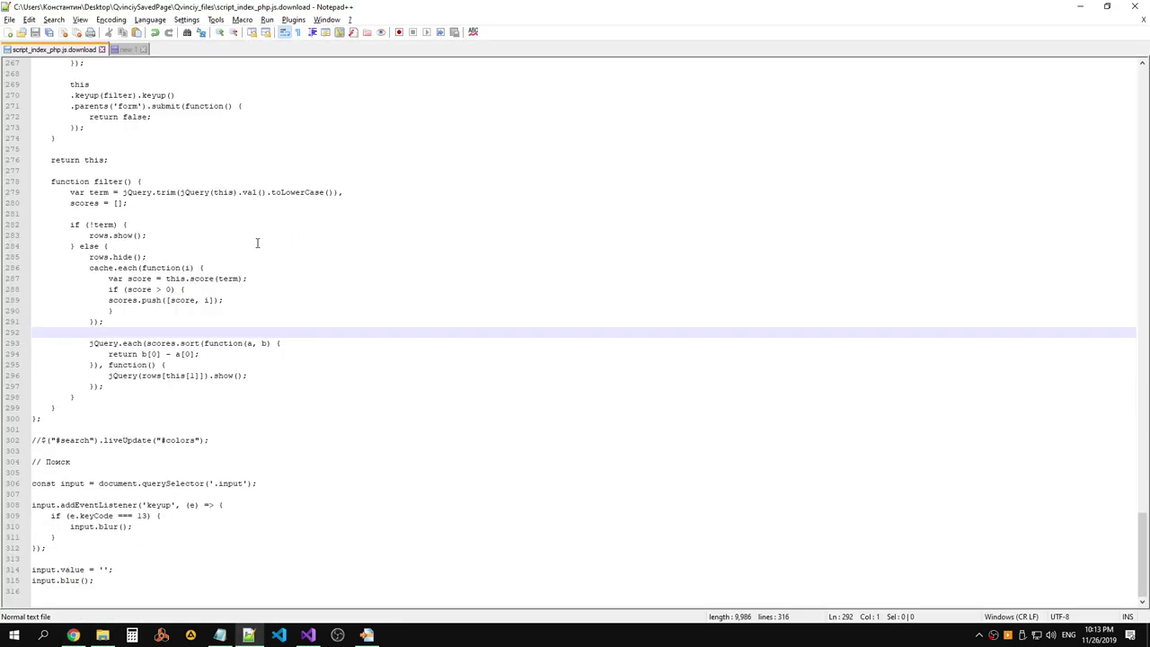
{"action": "left_click", "coordinate": [298, 218]}
{"action": "key", "text": "alt+Tab"}
{"action": "key", "text": "alt+Tab"}
{"action": "key", "text": "Tab"}
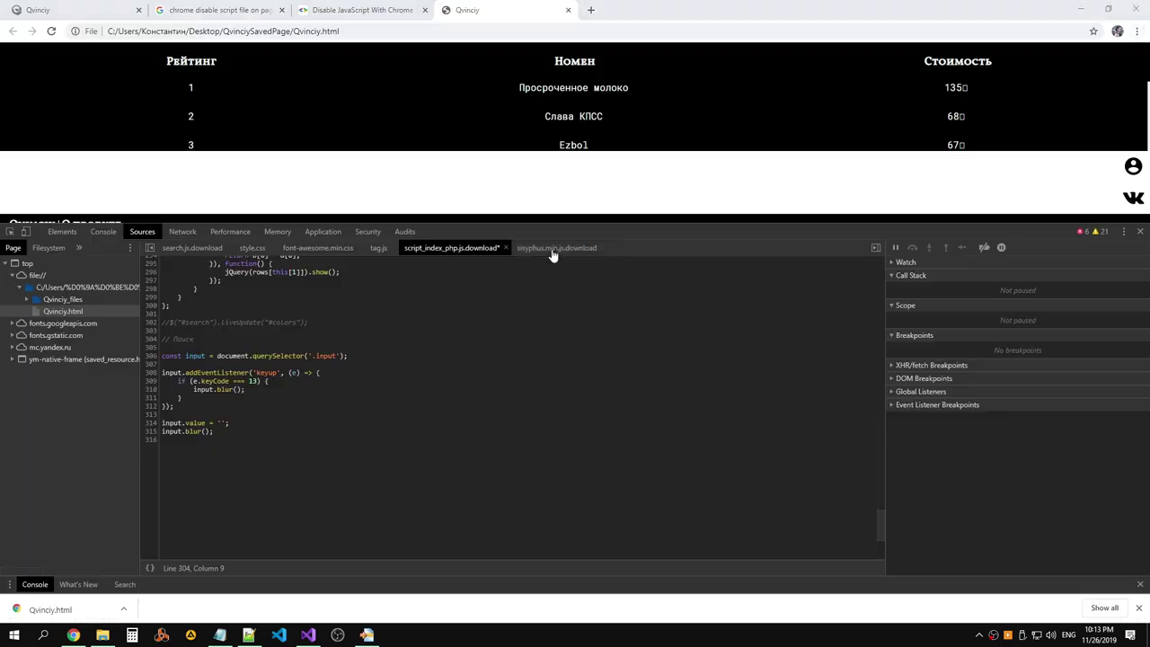
{"action": "key", "text": "F5"}
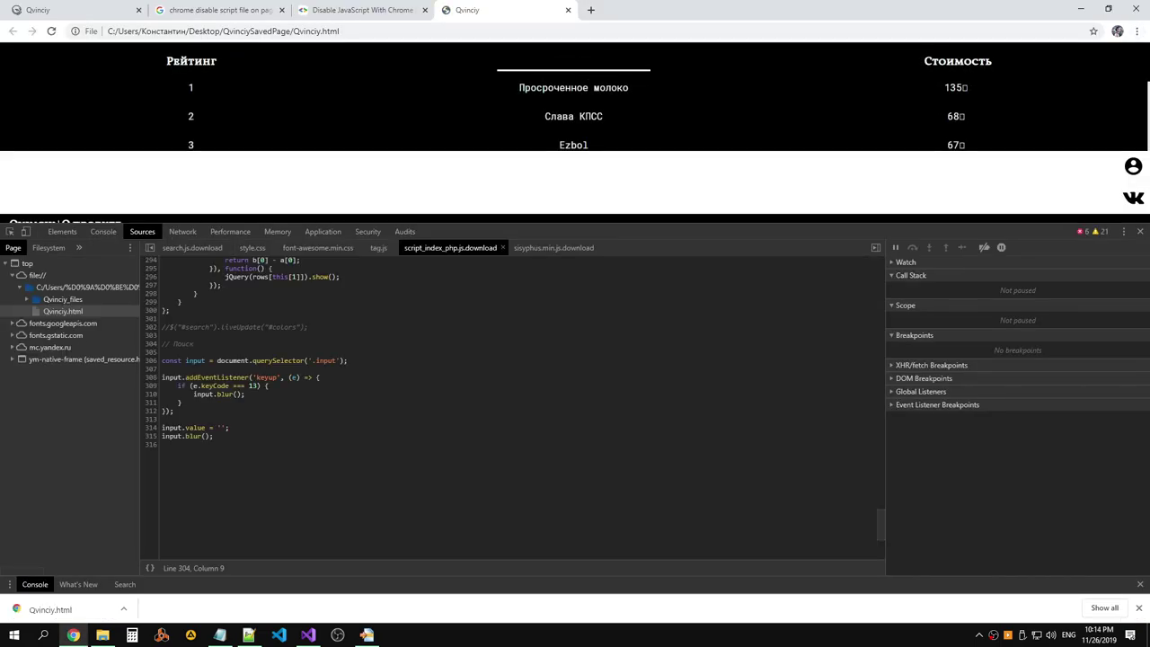
Review the search input code on lines 306–315, ending with input.blur(), in Notepad++.
{"action": "key", "text": "alt+Tab"}
{"action": "key", "text": "alt+Tab"}
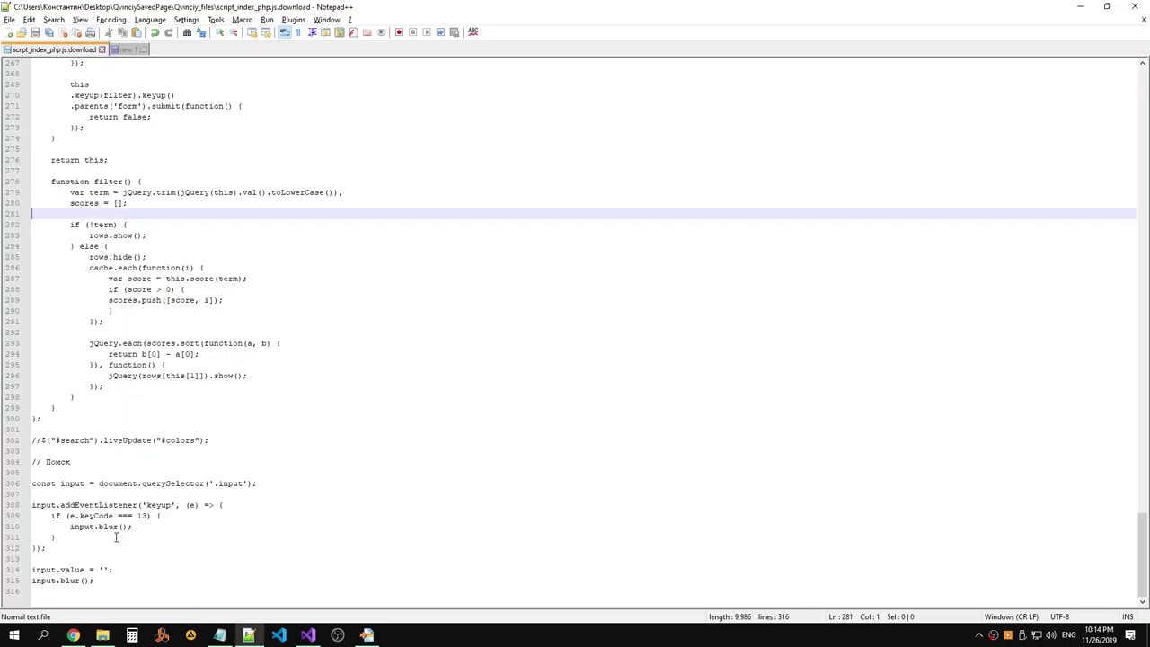
{"action": "left_click_drag", "start_coordinate": [111, 580], "coordinate": [31, 483]}
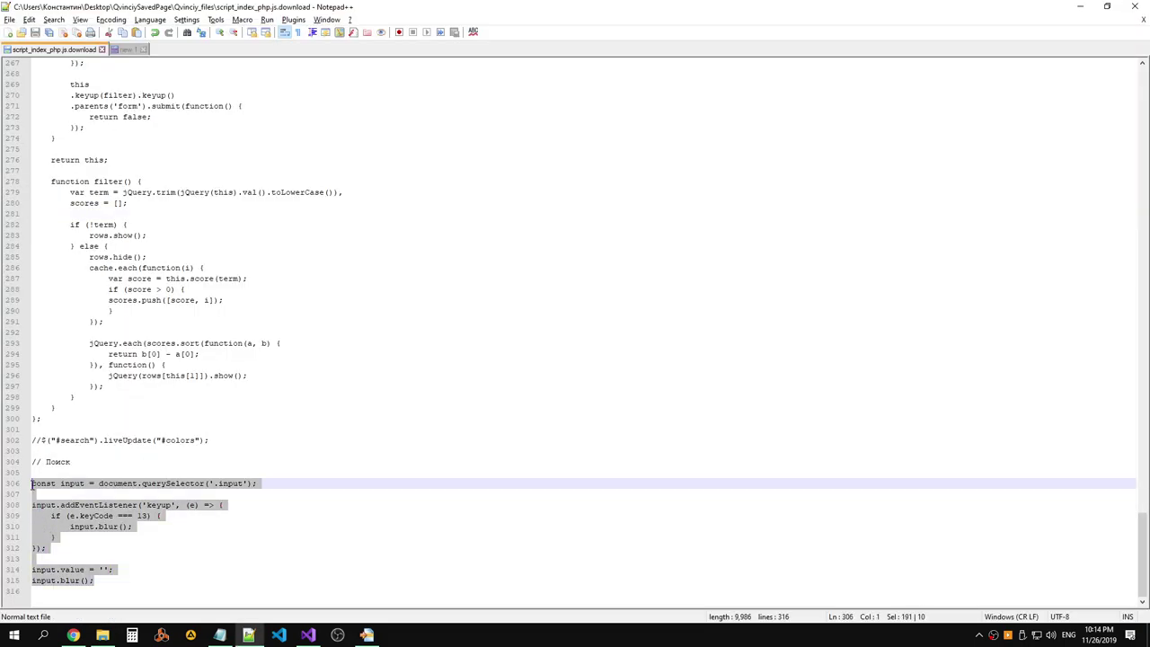
{"action": "left_click", "coordinate": [42, 472]}
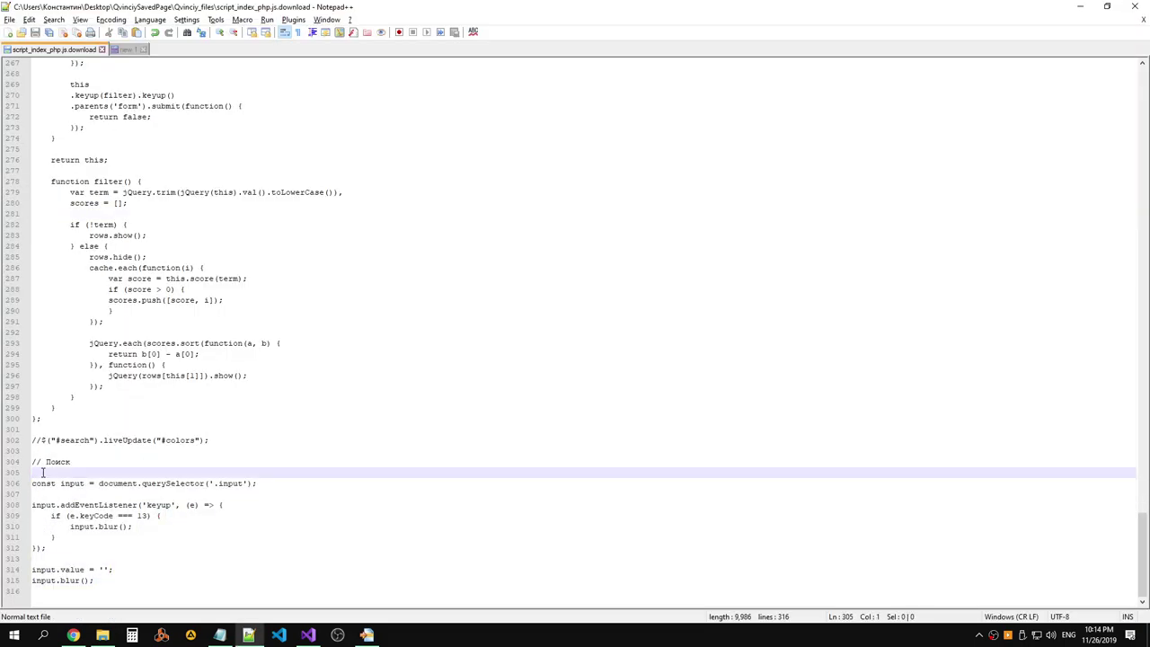
{"action": "left_click", "coordinate": [142, 582]}
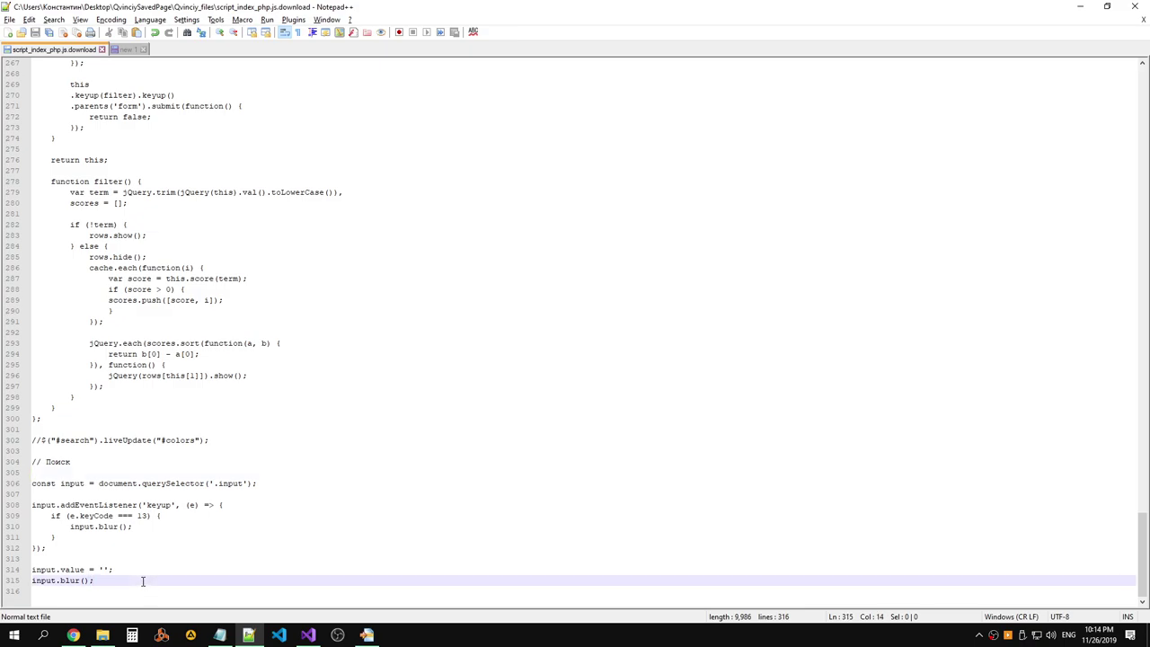
{"action": "key", "text": "alt+Tab"}
{"action": "key", "text": "alt+Tab"}
Search the script for 'keyup' and step through its first matches.
{"action": "scroll", "coordinate": [336, 277], "scroll_direction": "up", "scroll_amount": 2}
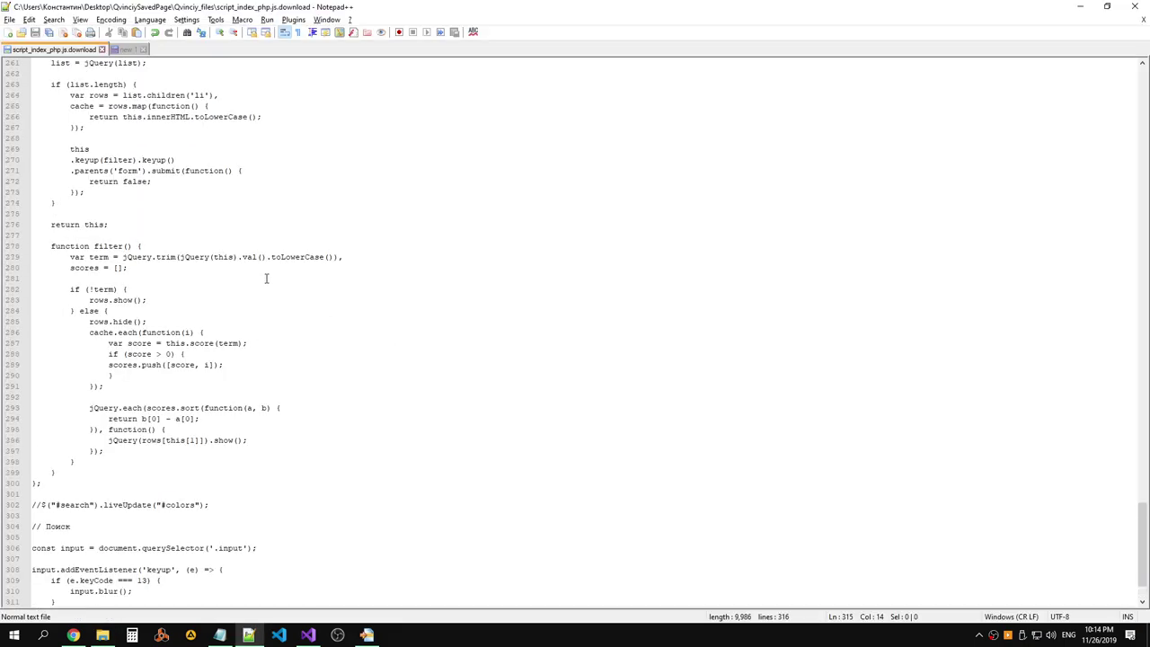
{"action": "scroll", "coordinate": [296, 258], "scroll_direction": "up", "scroll_amount": 2}
{"action": "left_click", "coordinate": [296, 258]}
{"action": "scroll", "coordinate": [295, 258], "scroll_direction": "down", "scroll_amount": 4}
{"action": "key", "text": "ctrl+f"}
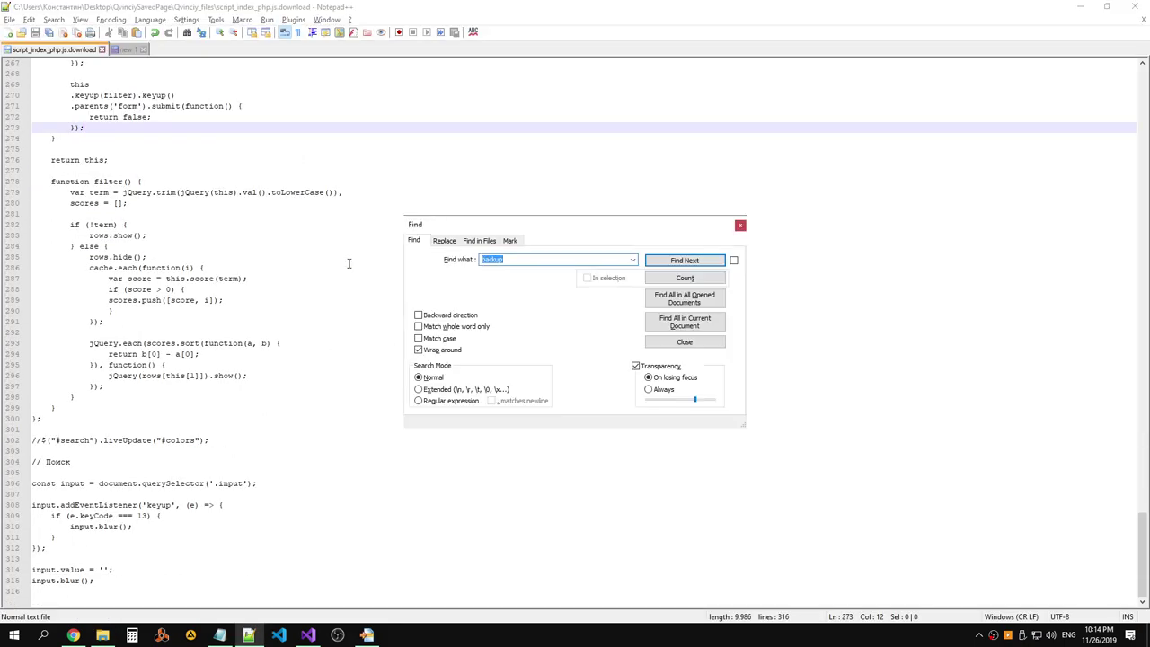
{"action": "type", "text": "keyup"}
{"action": "key", "text": "Return"}
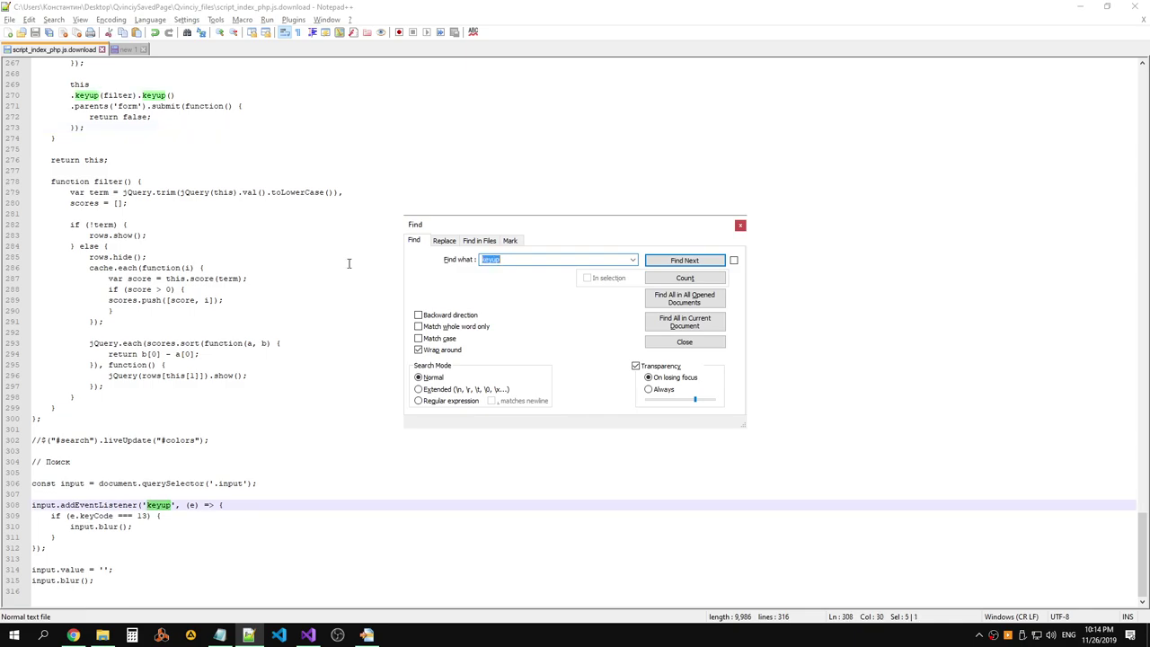
{"action": "left_click", "coordinate": [684, 260]}
{"action": "left_click", "coordinate": [684, 260]}
{"action": "left_click", "coordinate": [684, 259]}
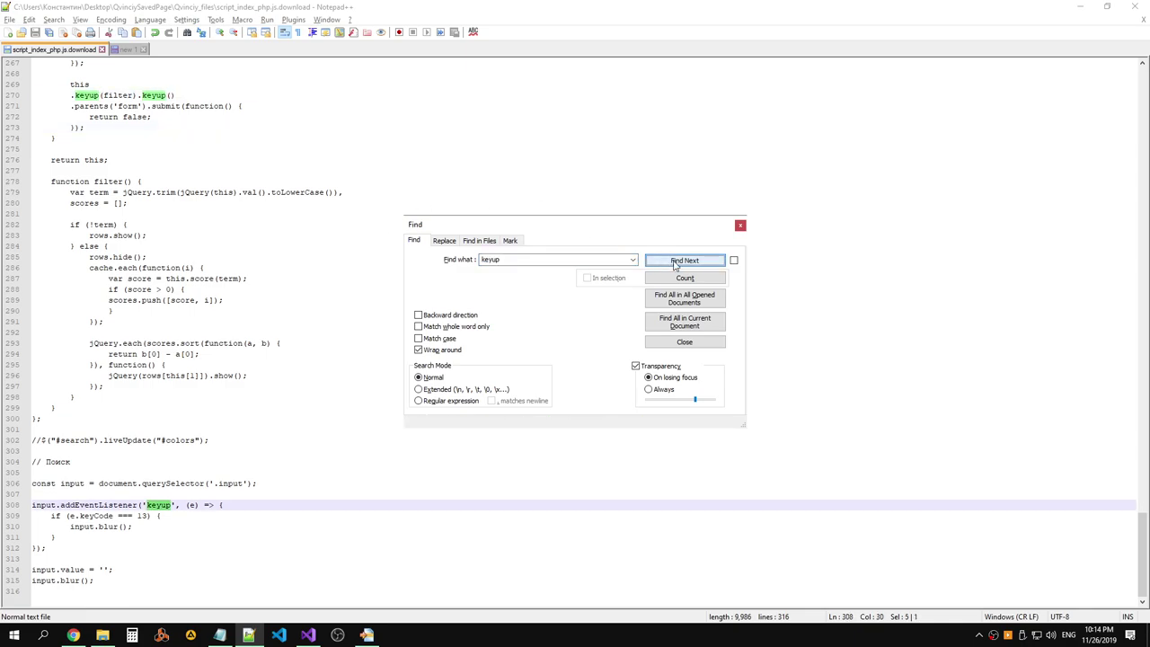
{"action": "left_click", "coordinate": [684, 260]}
{"action": "scroll", "coordinate": [296, 216], "scroll_direction": "up", "scroll_amount": 5}
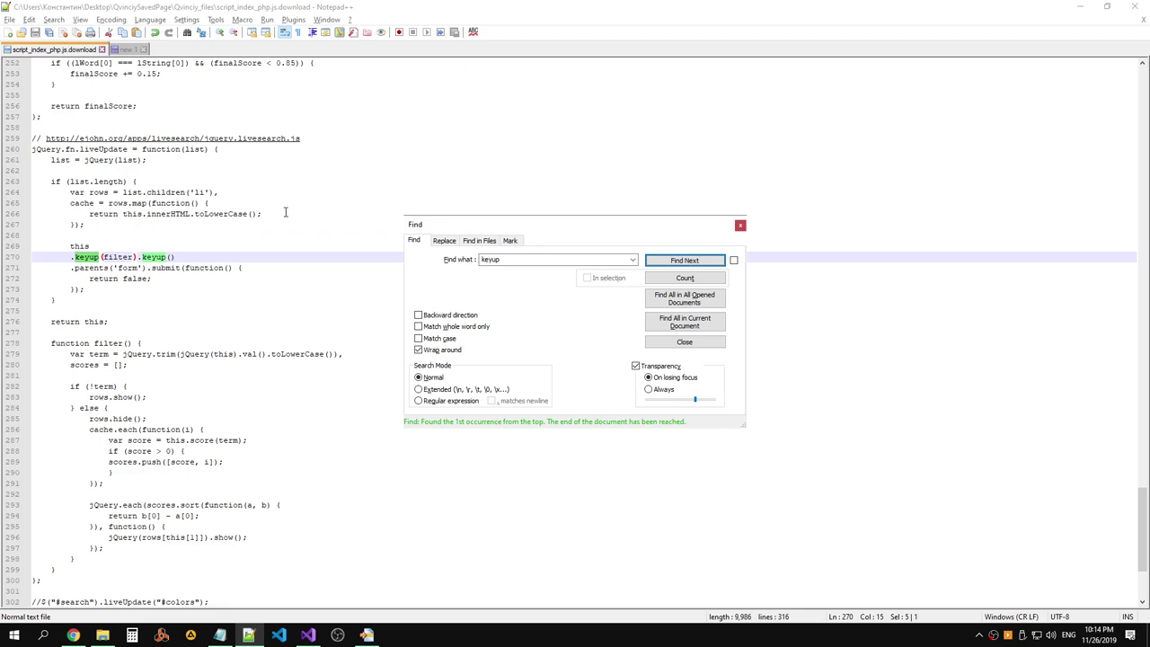
Keep stepping through the 'keyup' matches on lines 270 and 308.
{"action": "double_click", "coordinate": [121, 257]}
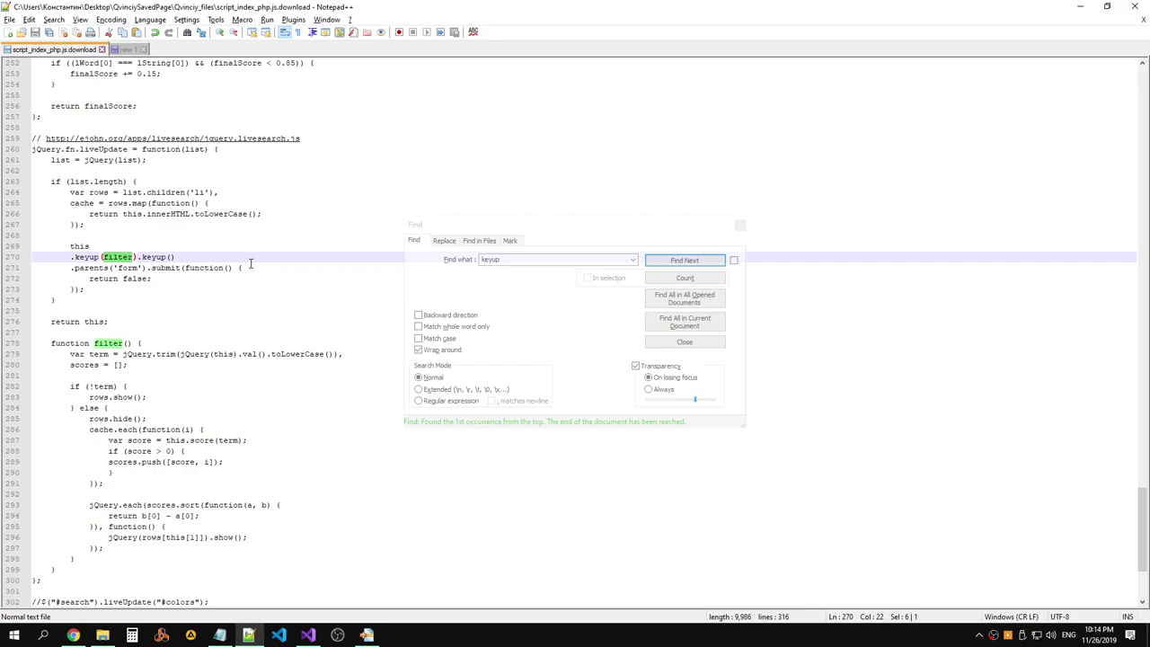
{"action": "left_click", "coordinate": [685, 260]}
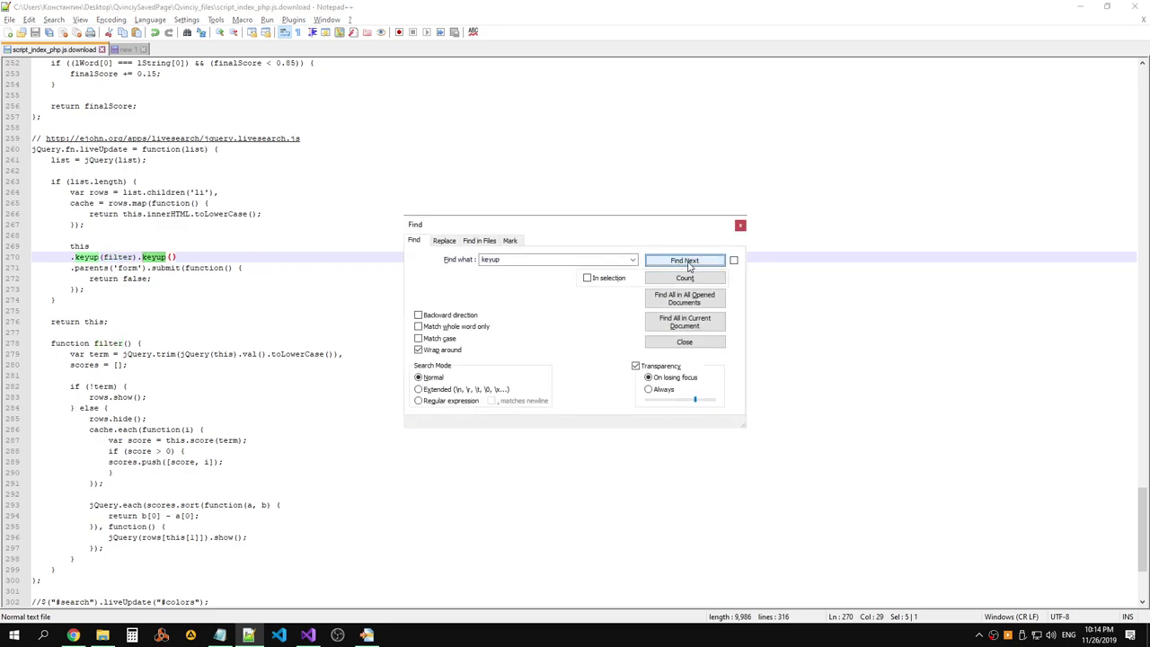
{"action": "left_click", "coordinate": [687, 263]}
{"action": "left_click", "coordinate": [687, 263]}
{"action": "left_click", "coordinate": [690, 266]}
{"action": "left_click", "coordinate": [689, 266]}
{"action": "left_click", "coordinate": [689, 266]}
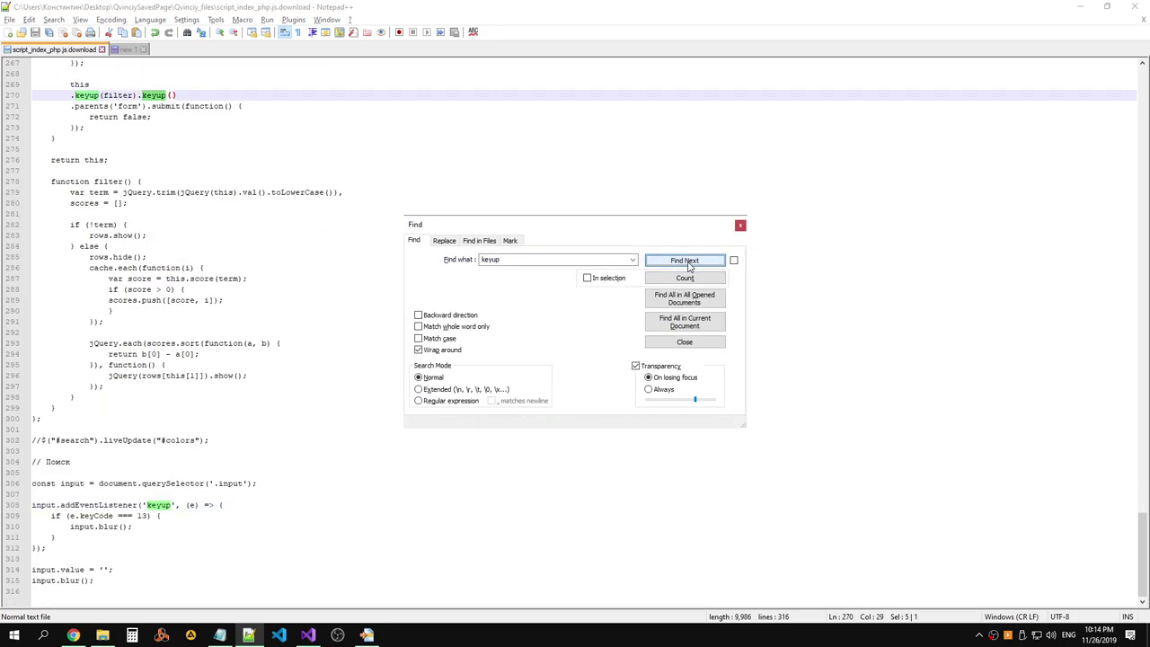
{"action": "left_click", "coordinate": [689, 266]}
{"action": "left_click", "coordinate": [689, 266]}
{"action": "left_click", "coordinate": [557, 261]}
Search for 'keydown', find no matches, and clear the Find what field.
{"action": "left_click", "coordinate": [547, 261]}
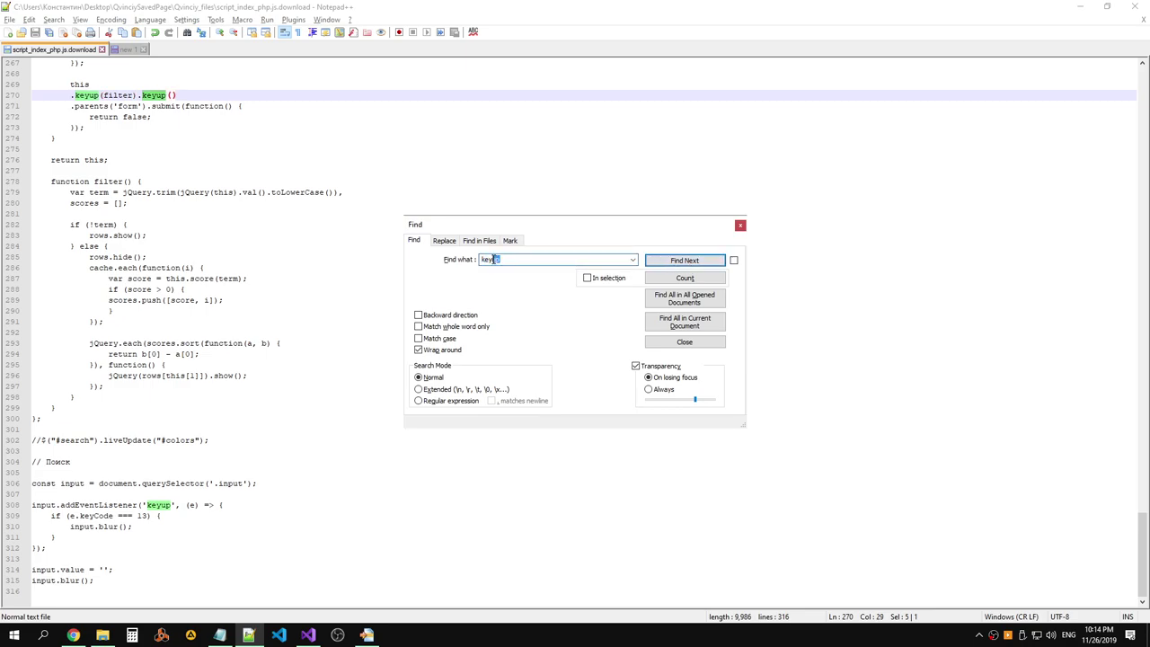
{"action": "left_click", "coordinate": [721, 268]}
{"action": "left_click", "coordinate": [717, 265]}
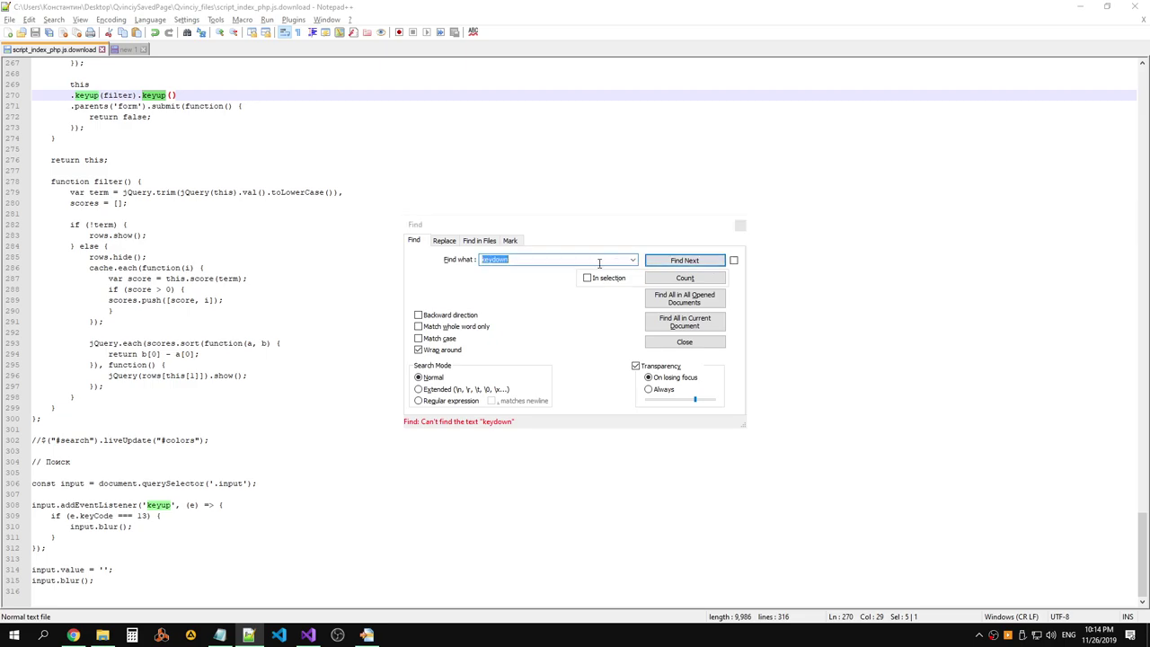
{"action": "left_click", "coordinate": [599, 263]}
{"action": "left_click", "coordinate": [534, 260]}
{"action": "key", "text": "ctrl+a"}
{"action": "key", "text": "BackSpace"}
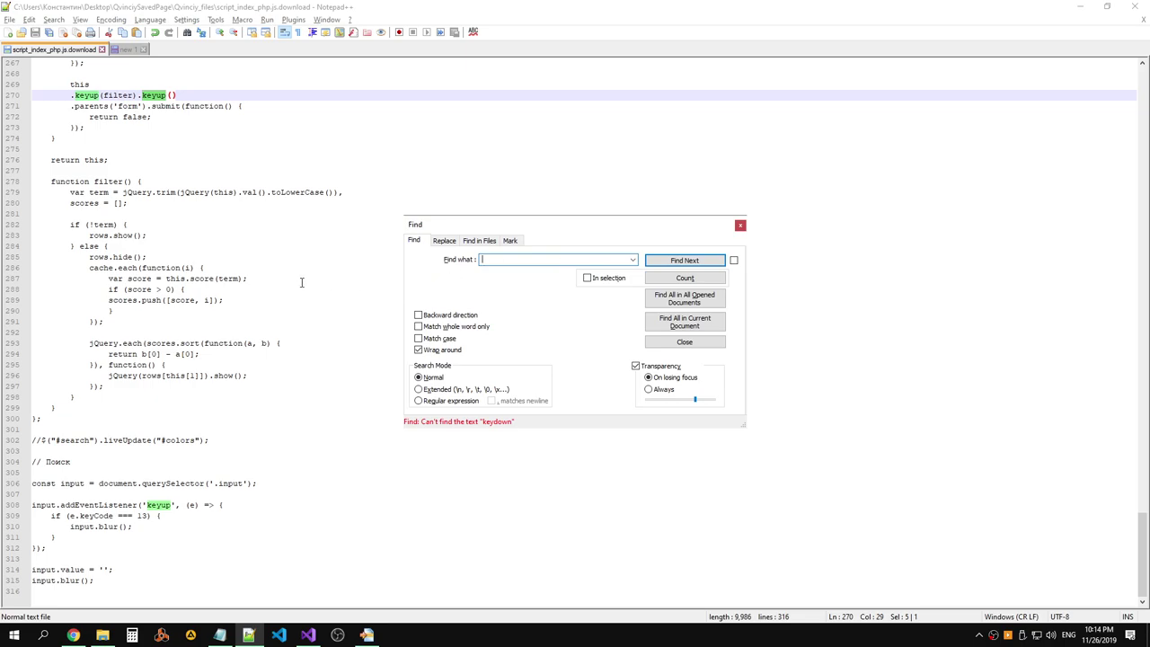
{"action": "scroll", "coordinate": [302, 282], "scroll_direction": "up", "scroll_amount": 5}
{"action": "scroll", "coordinate": [302, 282], "scroll_direction": "up", "scroll_amount": 6}
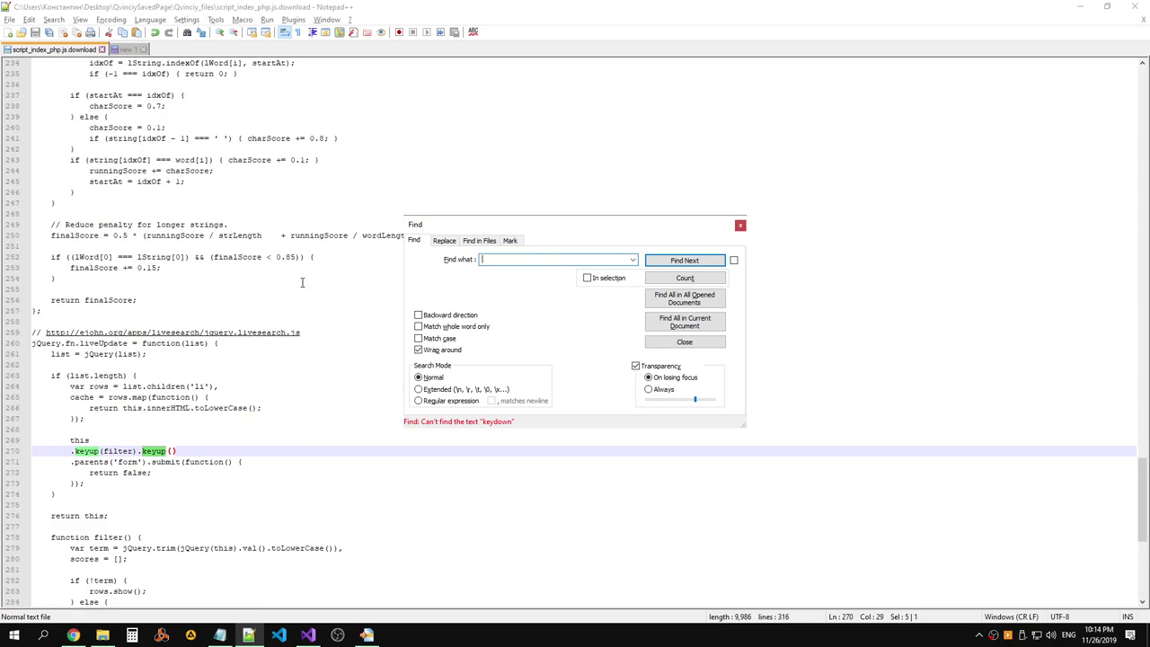
{"action": "scroll", "coordinate": [288, 288], "scroll_direction": "down", "scroll_amount": 5}
{"action": "scroll", "coordinate": [287, 288], "scroll_direction": "down", "scroll_amount": 6}
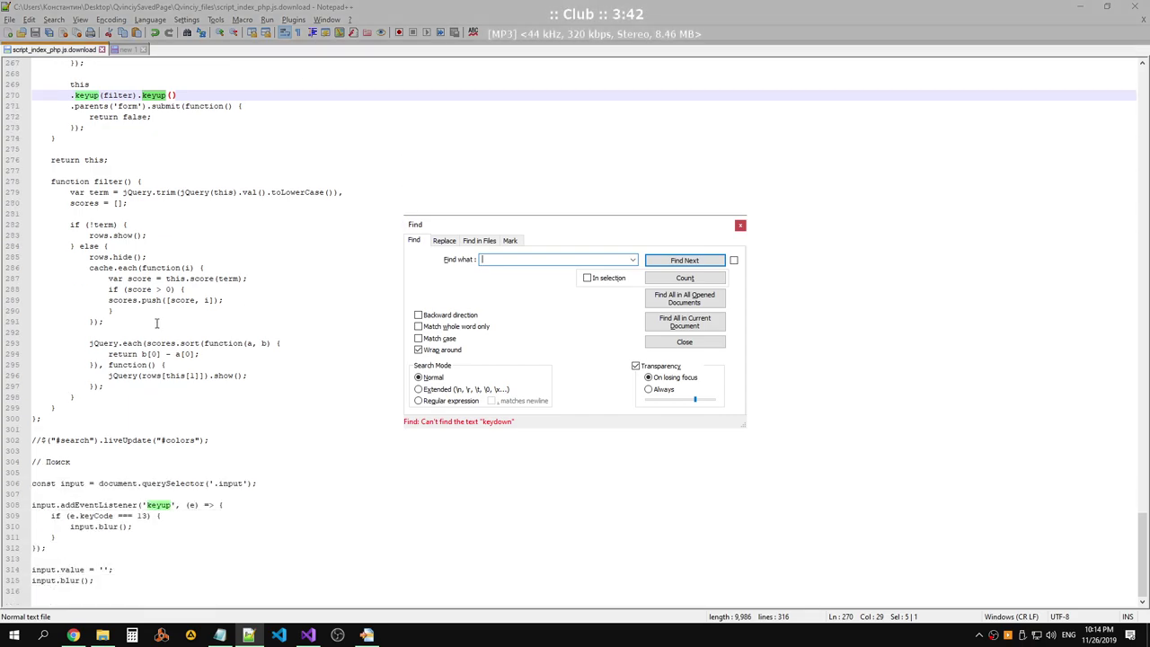
Move the liveUpdate plugin code out of the script into a new document.
{"action": "mouse_move", "coordinate": [42, 418]}
{"action": "left_mouse_down"}
{"action": "mouse_move", "coordinate": [3, 106]}
{"action": "mouse_move", "coordinate": [23, 36]}
{"action": "left_mouse_up"}
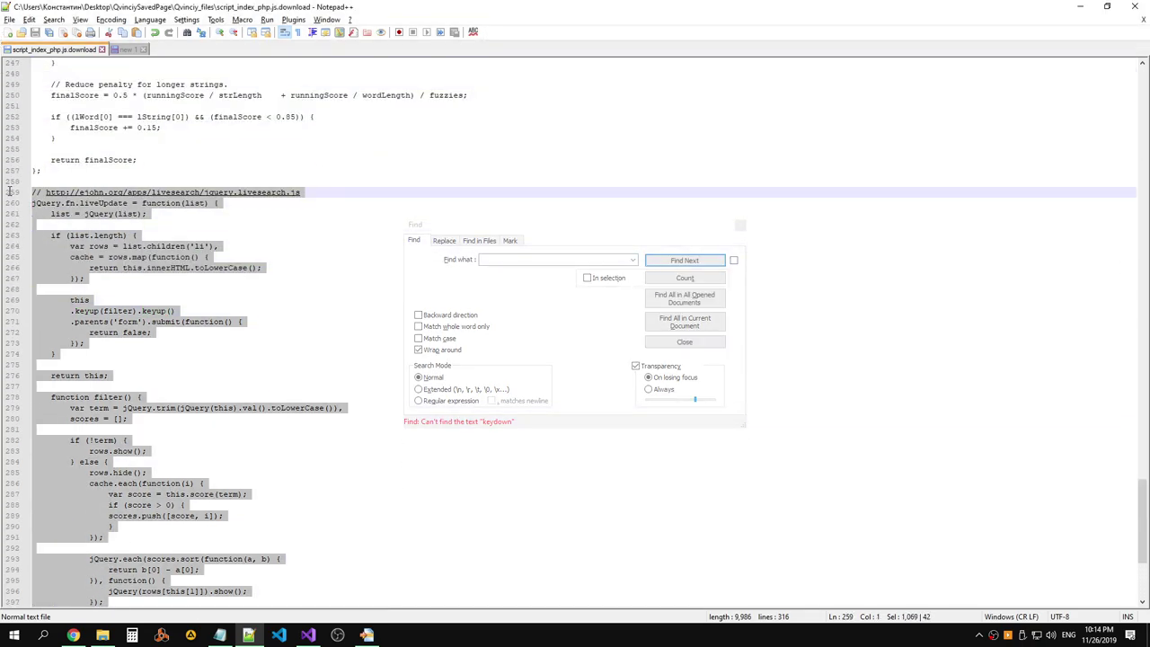
{"action": "key", "text": "Delete"}
{"action": "left_click", "coordinate": [9, 33]}
{"action": "type", "text": "// http://ejohn.org/apps/livesearch/jquery.livesearch.js jQuery.fn.liveUpdate = function(list) {     list = jQuery(list);      if (list.length) {         var rows = list.children('li'),         cache = rows.map(function() {             return this.innerHTML.toLowerCase();         });          this         .keyup(filter).keyup()         .parents('form').submit(function() {             return false;         });     }      return this;      function filter() {         var term = jQuery.trim(jQuery(this).val().toLowerCase()),         scores = [];          if (!term) {             rows.show();         } else {             rows.hide();             cache.each(function(i) {                 var score = this.score(term);                 if (score > 0) {                 scores.push([score, i]);                 }             });              jQuery.each(scores.sort(function(a, b) {                 return b[0] - a[0];             }), function() {                 jQuery(rows[this[1]]).show();             });         }     } };"}
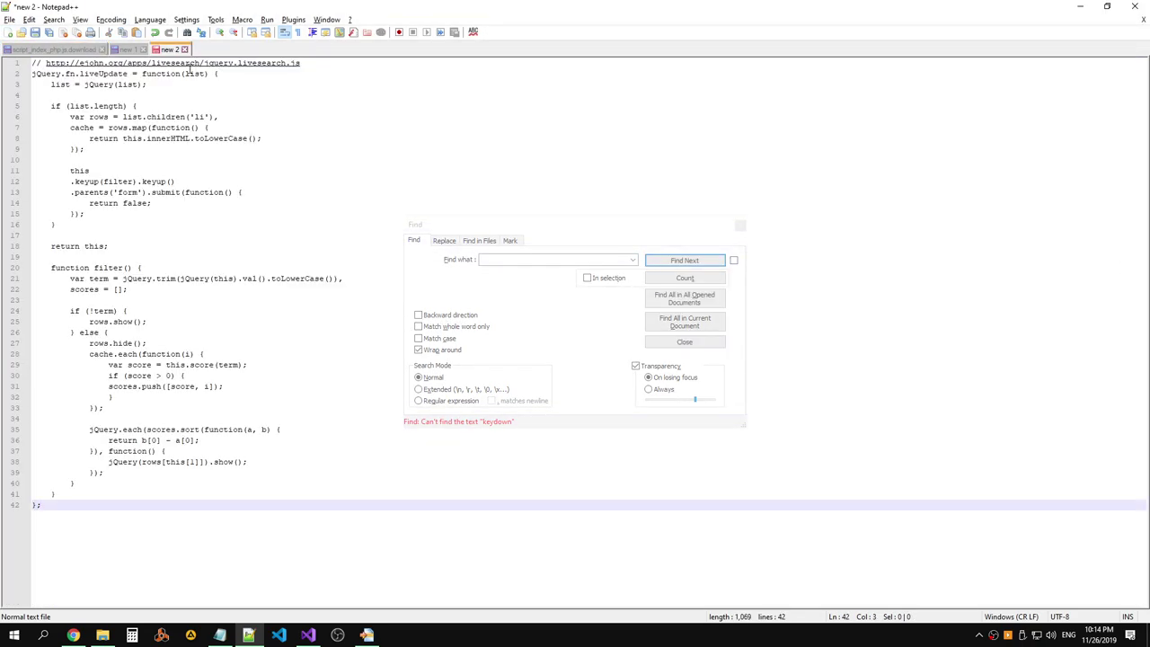
{"action": "left_click", "coordinate": [124, 49]}
{"action": "left_click", "coordinate": [54, 49]}
Cut the search input code (lines 260–274) into another new document, new 3.
{"action": "left_click", "coordinate": [260, 278]}
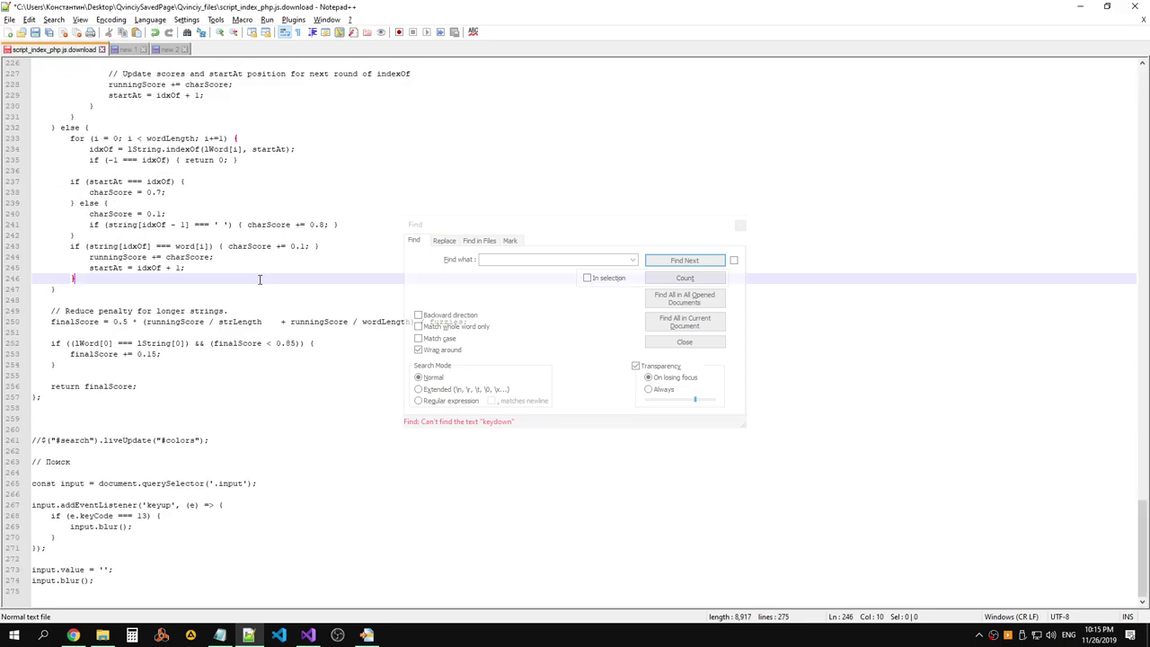
{"action": "left_click", "coordinate": [273, 414]}
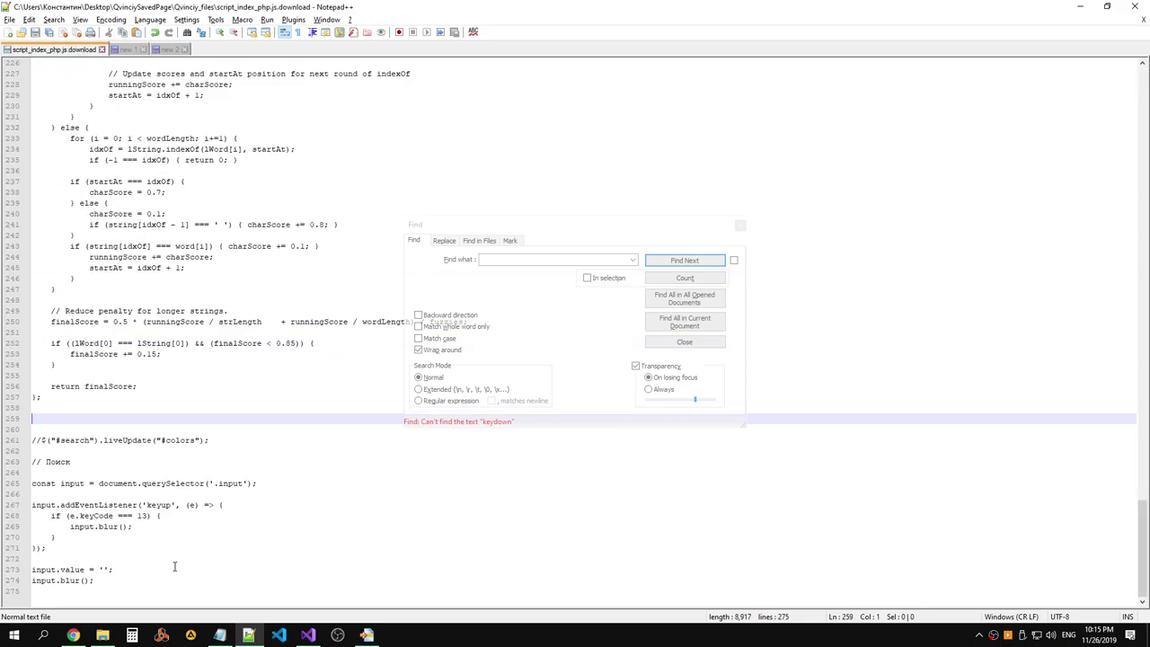
{"action": "left_click_drag", "start_coordinate": [174, 581], "coordinate": [3, 429]}
{"action": "key", "text": "ctrl+x"}
{"action": "left_click", "coordinate": [168, 49]}
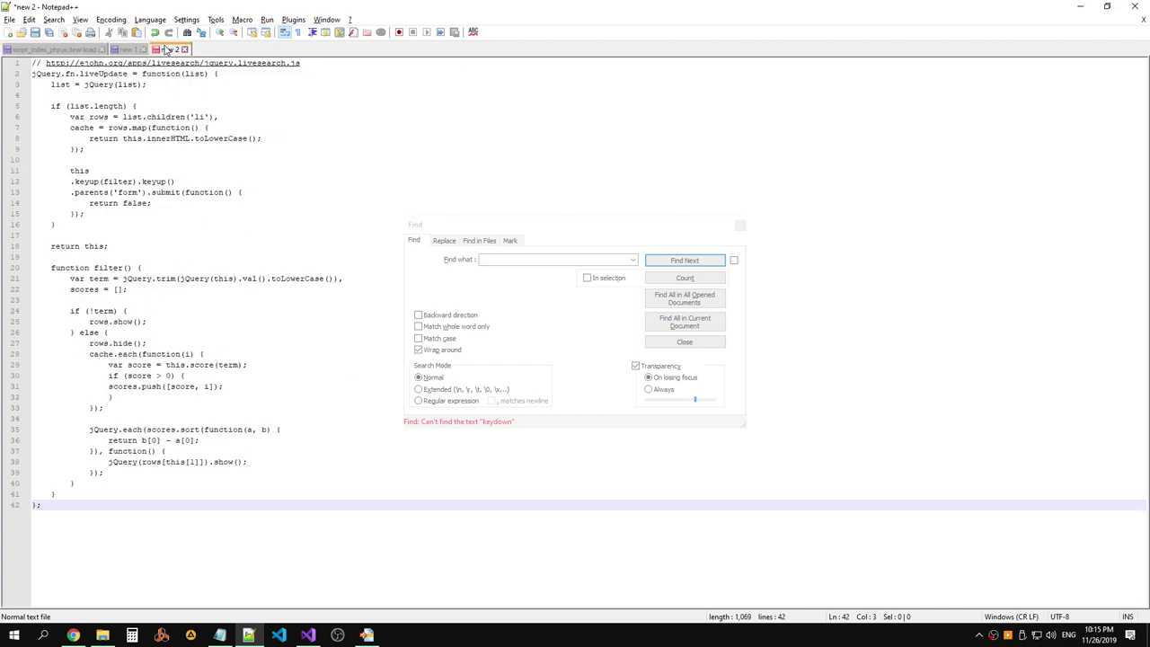
{"action": "left_click", "coordinate": [8, 32]}
{"action": "key", "text": "ctrl+v"}
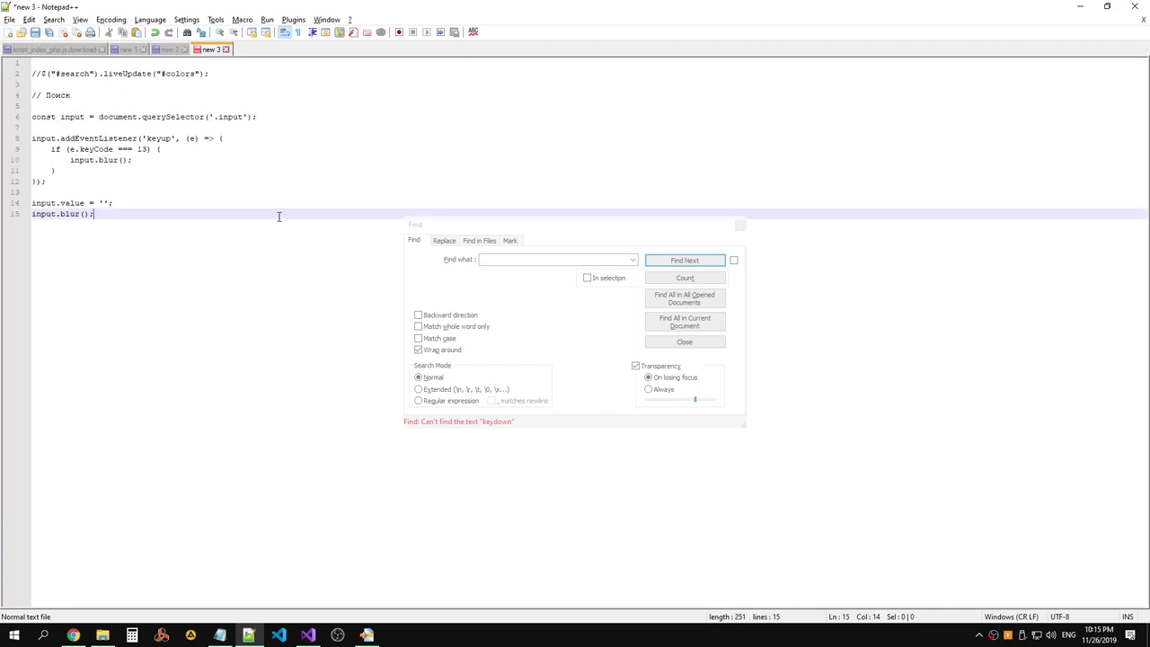
Reopen script_index_php.js.download from File Explorer, then bring Chrome DevTools forward.
{"action": "key", "text": "alt+Tab"}
{"action": "double_click", "coordinate": [296, 220]}
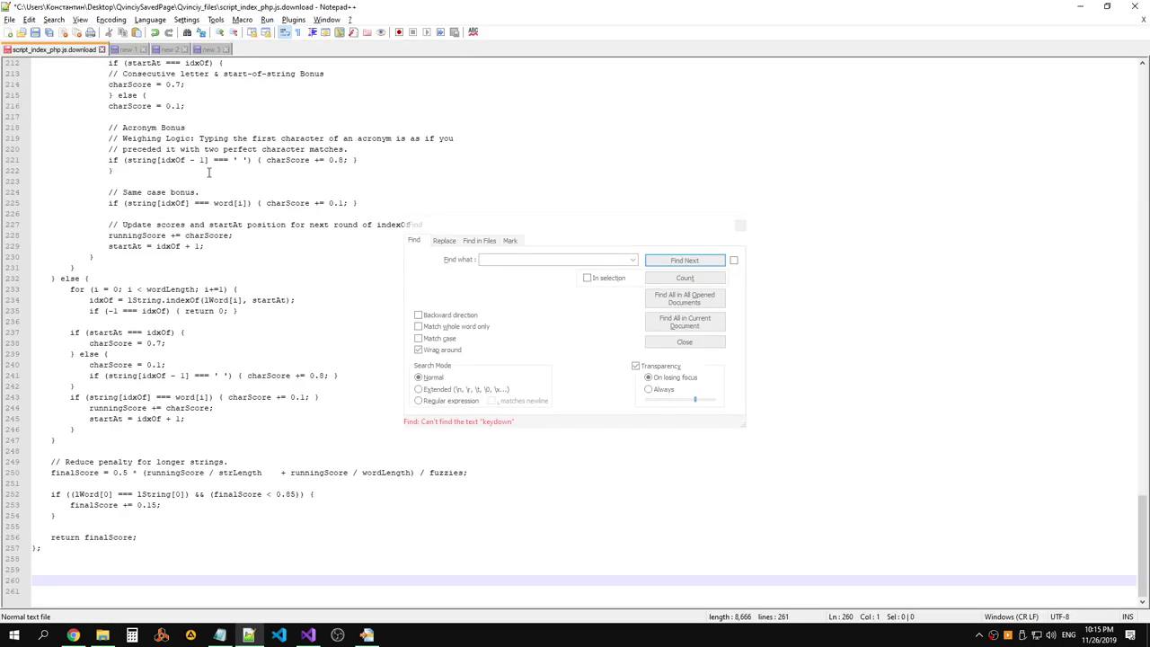
{"action": "left_click", "coordinate": [248, 193]}
{"action": "key", "text": "alt+Tab"}
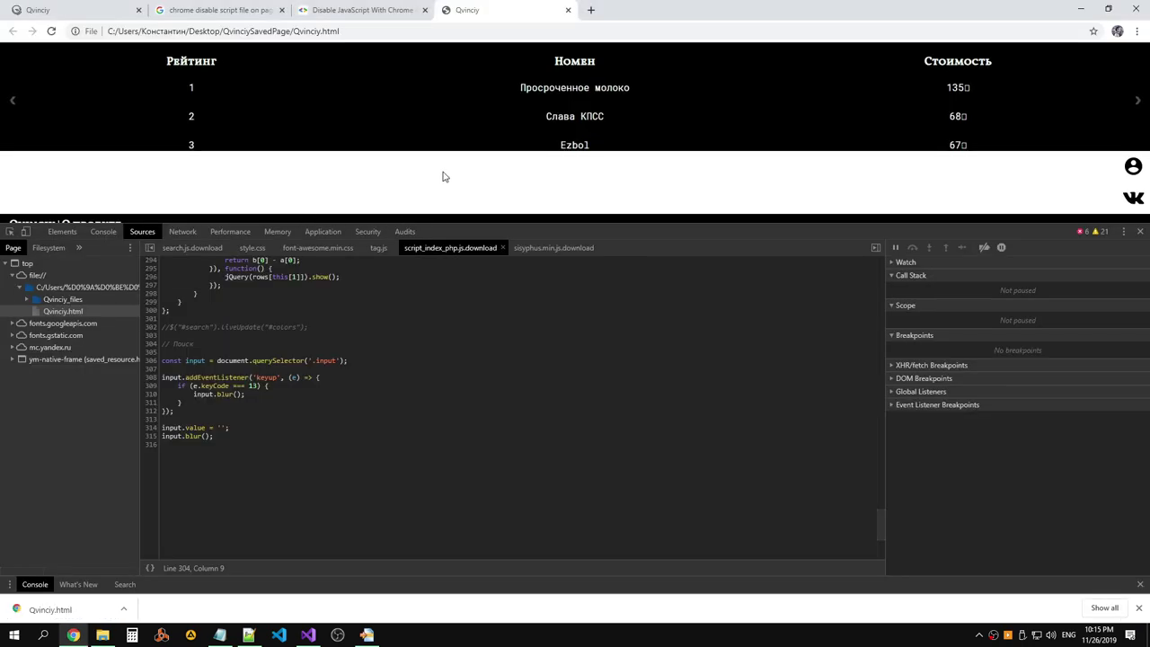
Reload the page and add value="1" to the search input inside div.searg444 via Edit as HTML.
{"action": "key", "text": "F5"}
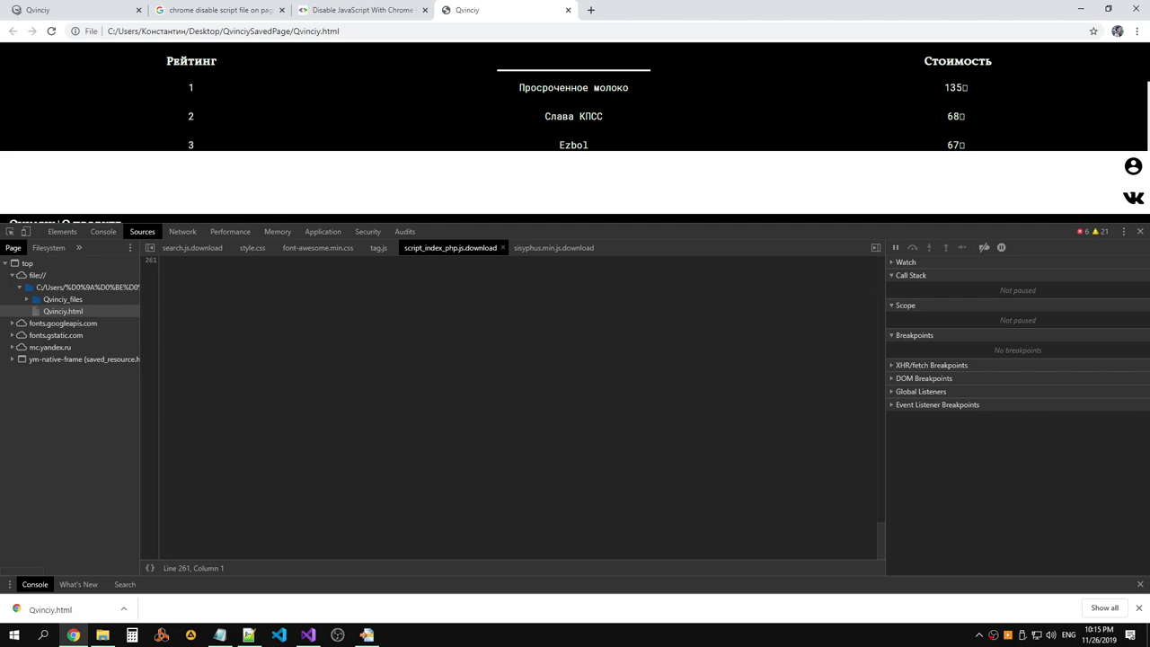
{"action": "left_click", "coordinate": [62, 231]}
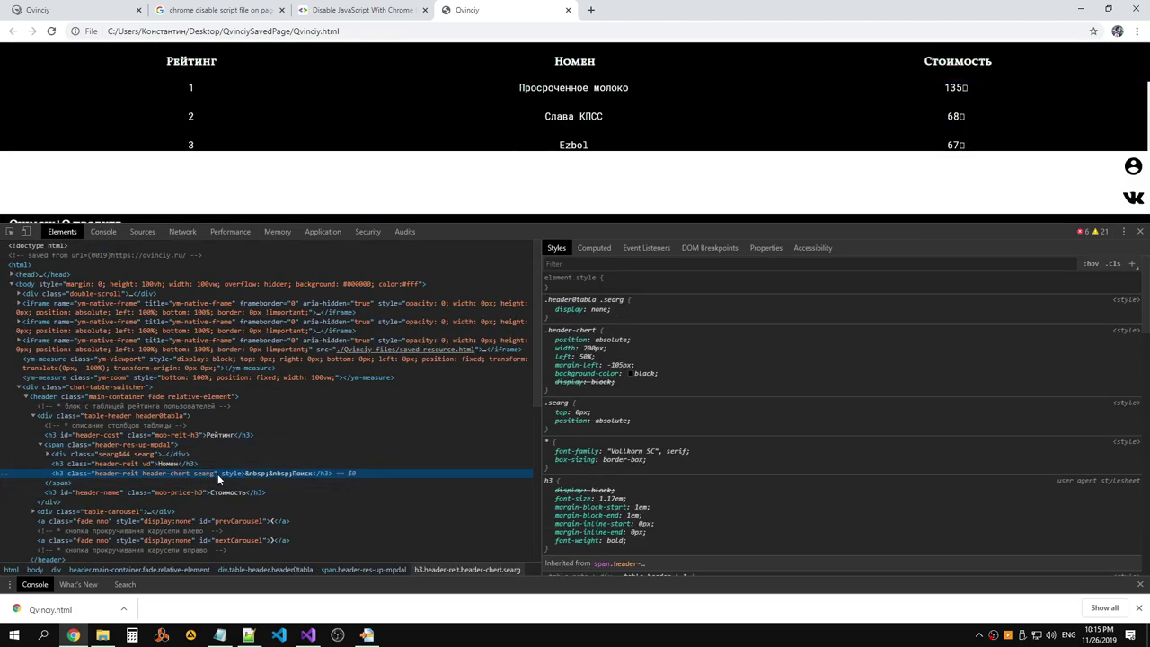
{"action": "left_click", "coordinate": [51, 454]}
{"action": "left_click", "coordinate": [189, 463]}
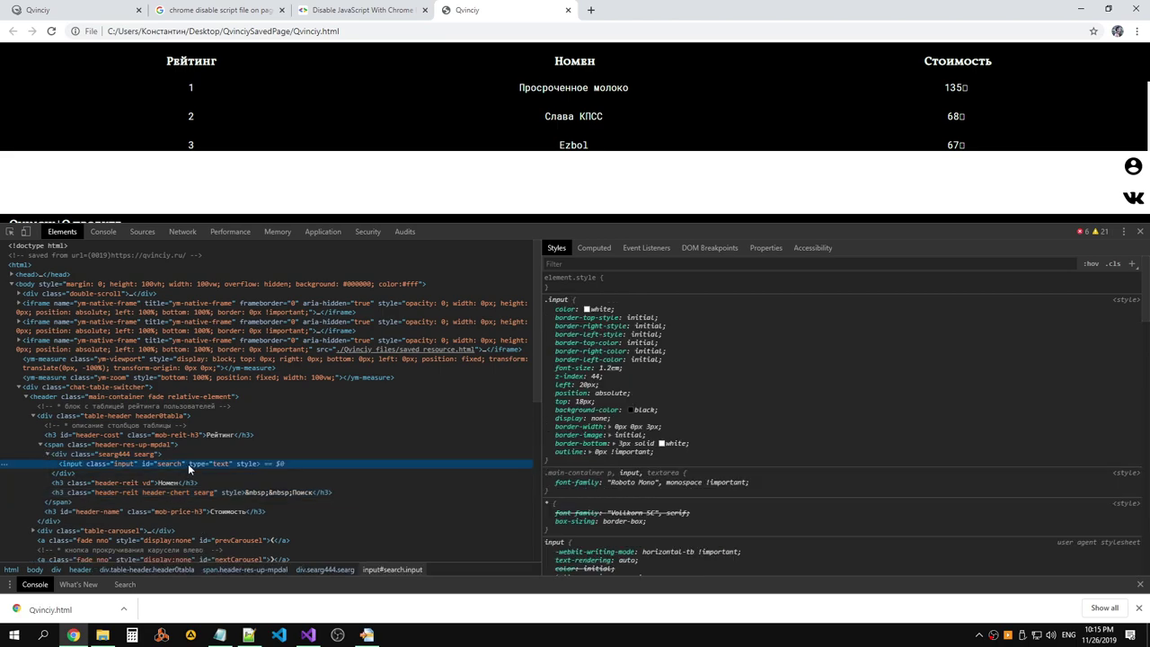
{"action": "right_click", "coordinate": [198, 468]}
{"action": "left_click", "coordinate": [248, 282]}
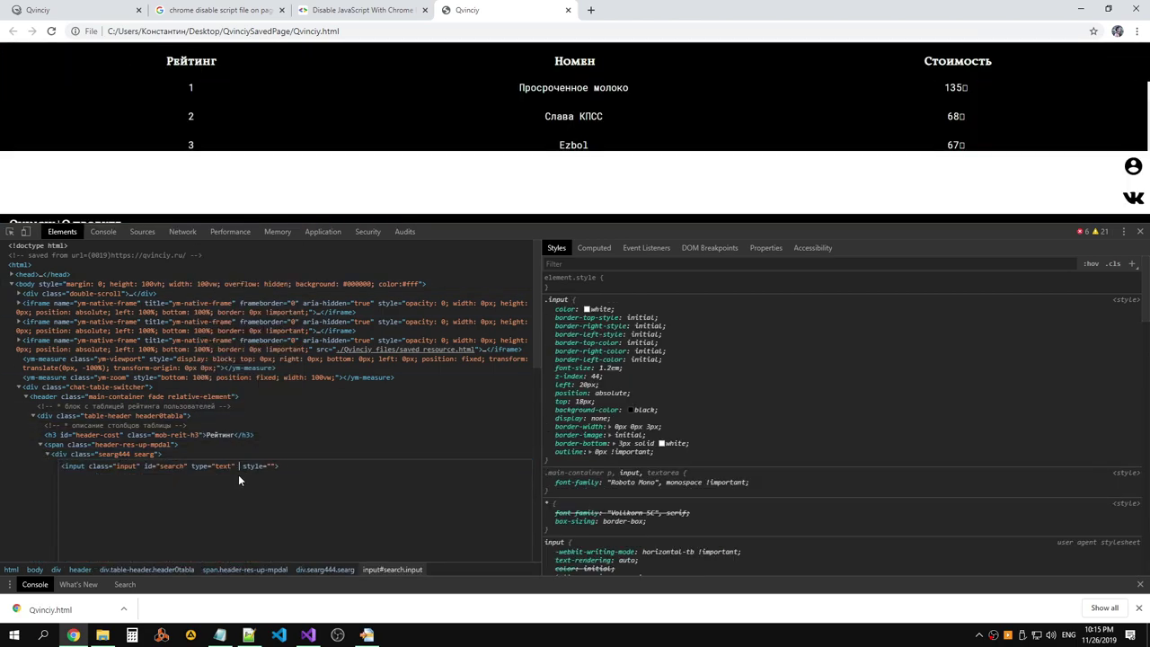
{"action": "type", "text": "value="}
{"action": "type", "text": "\"1"}
{"action": "key", "text": "Return"}
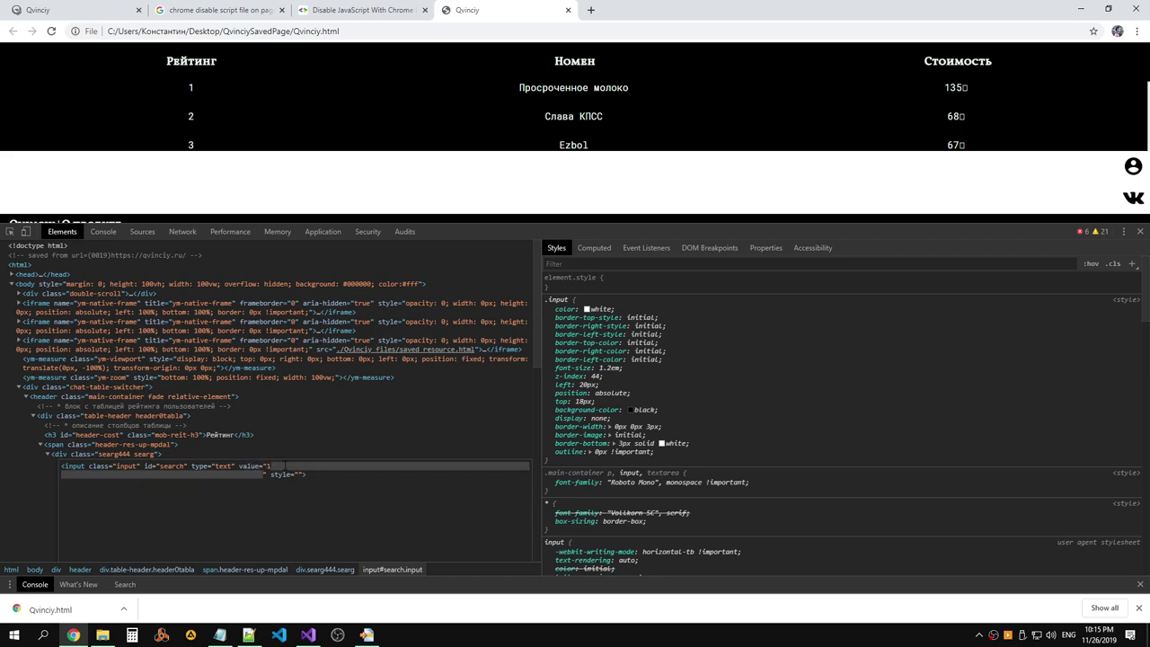
{"action": "key", "text": "Delete"}
Finish the value="1" edit and hide the Номен heading with an inline display: none.
{"action": "type", "text": "\" style=\"\">"}
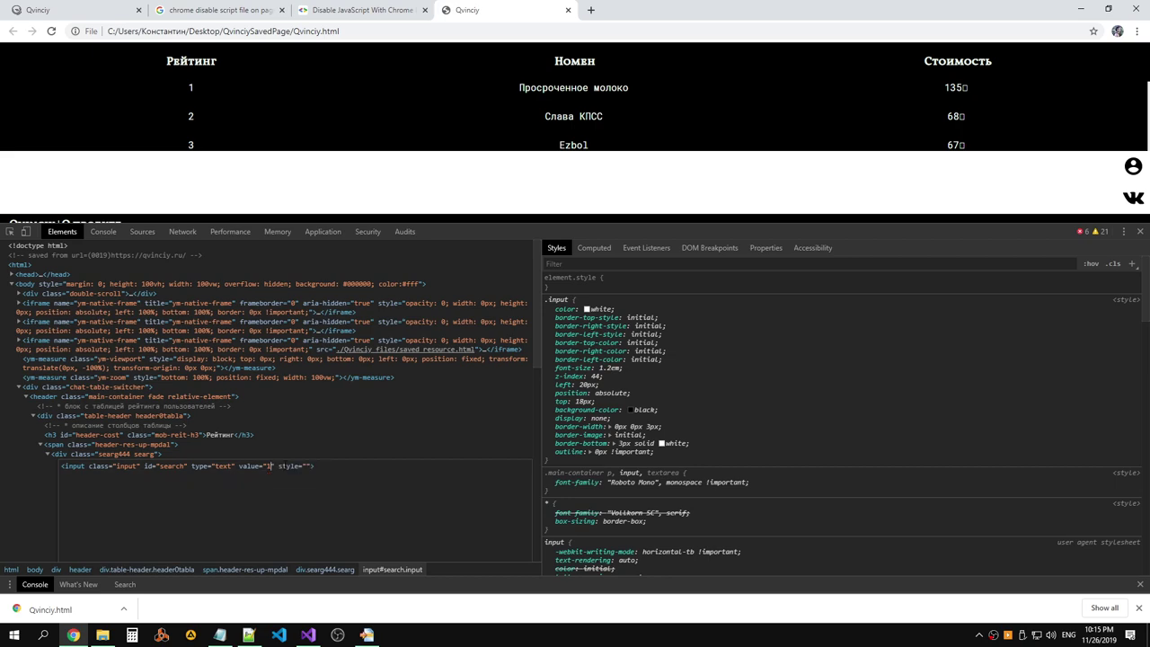
{"action": "left_click", "coordinate": [496, 107]}
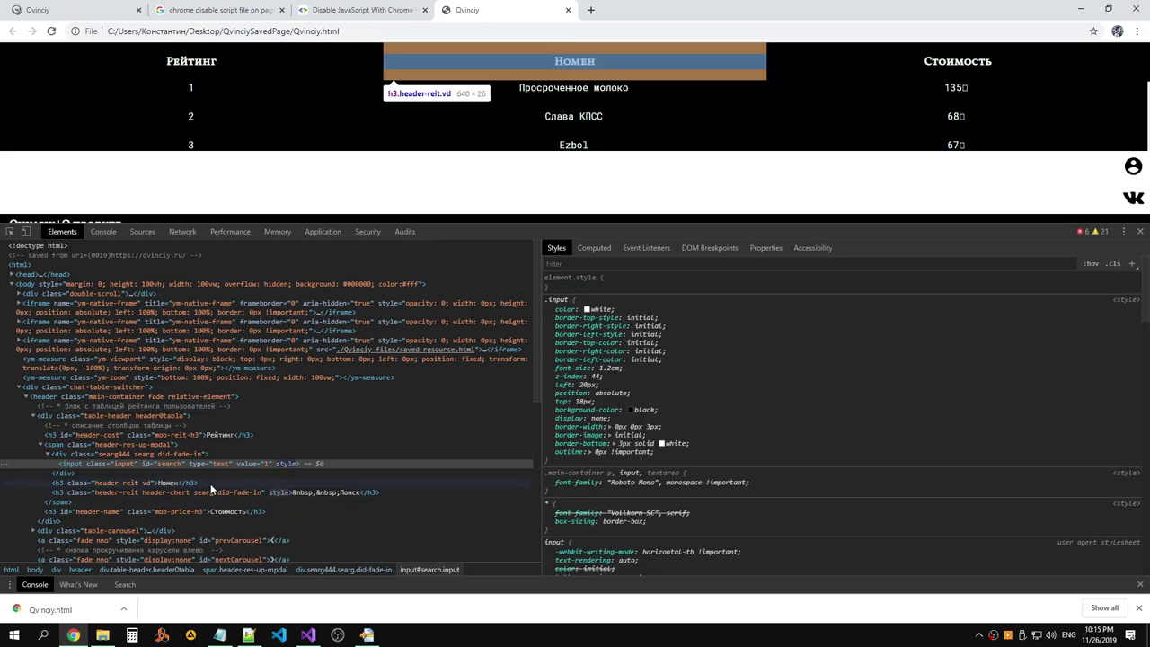
{"action": "left_click", "coordinate": [158, 485]}
{"action": "right_click", "coordinate": [150, 490]}
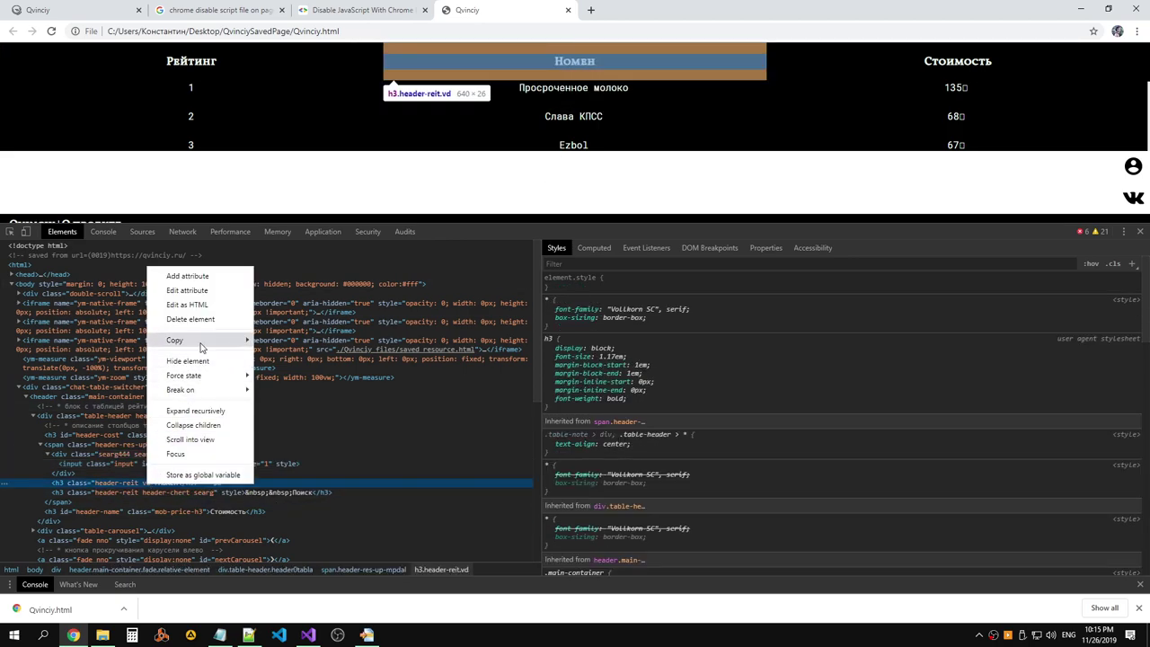
{"action": "left_click", "coordinate": [600, 288]}
{"action": "left_click", "coordinate": [605, 281]}
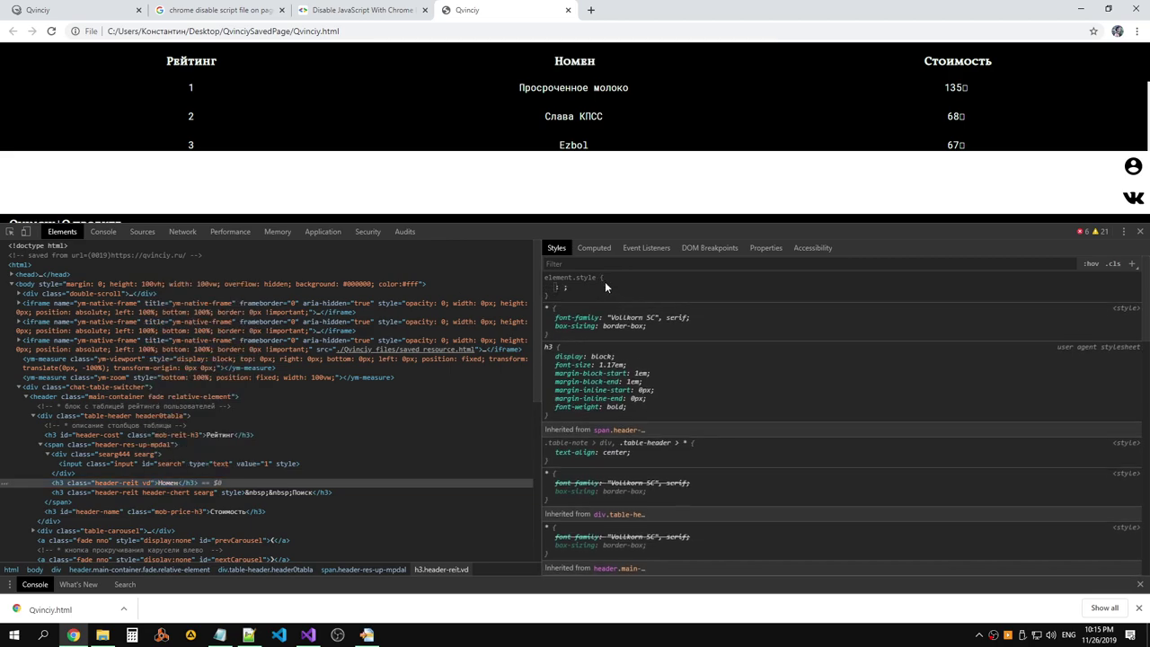
{"action": "type", "text": "disp"}
{"action": "key", "text": "Down"}
{"action": "key", "text": "Down"}
{"action": "key", "text": "Down"}
{"action": "key", "text": "Down"}
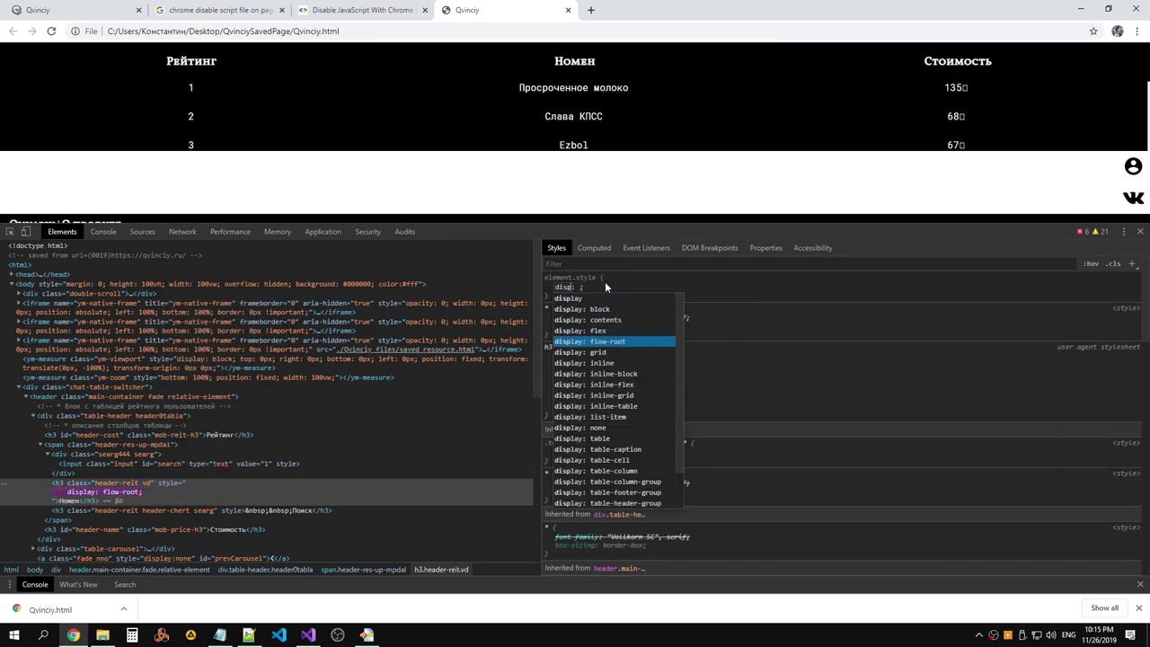
{"action": "key", "text": "Down"}
{"action": "key", "text": "Down"}
{"action": "key", "text": "Down"}
{"action": "key", "text": "Down"}
{"action": "key", "text": "Down"}
{"action": "key", "text": "Down"}
{"action": "key", "text": "Down"}
{"action": "key", "text": "Down"}
{"action": "key", "text": "Return"}
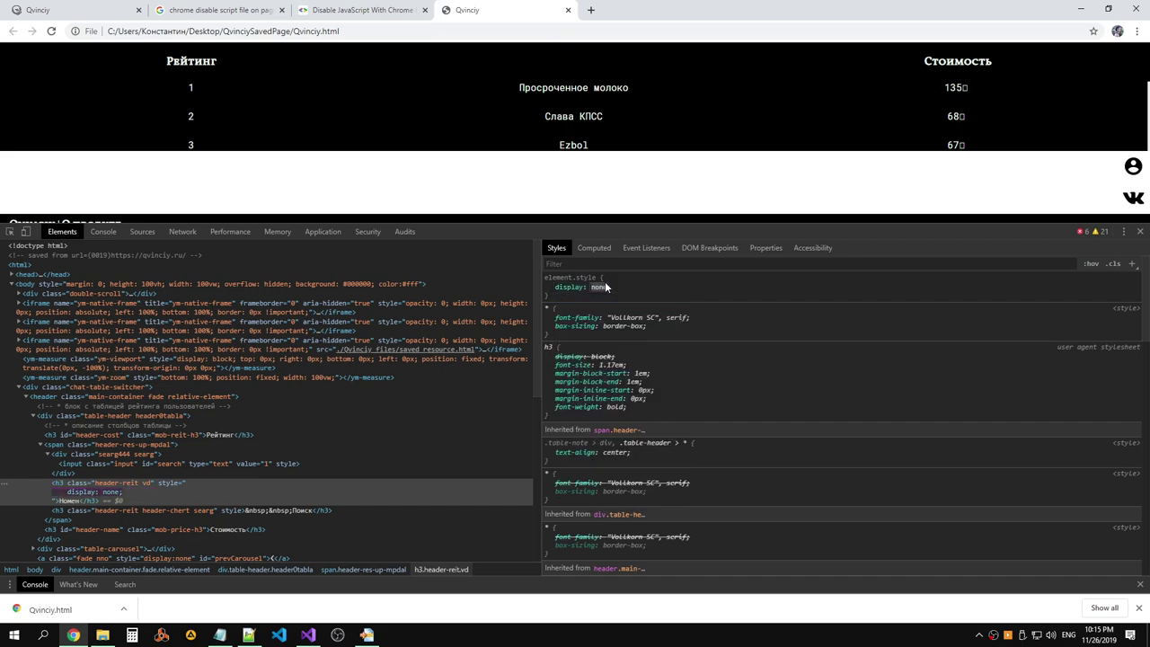
{"action": "left_click", "coordinate": [393, 434]}
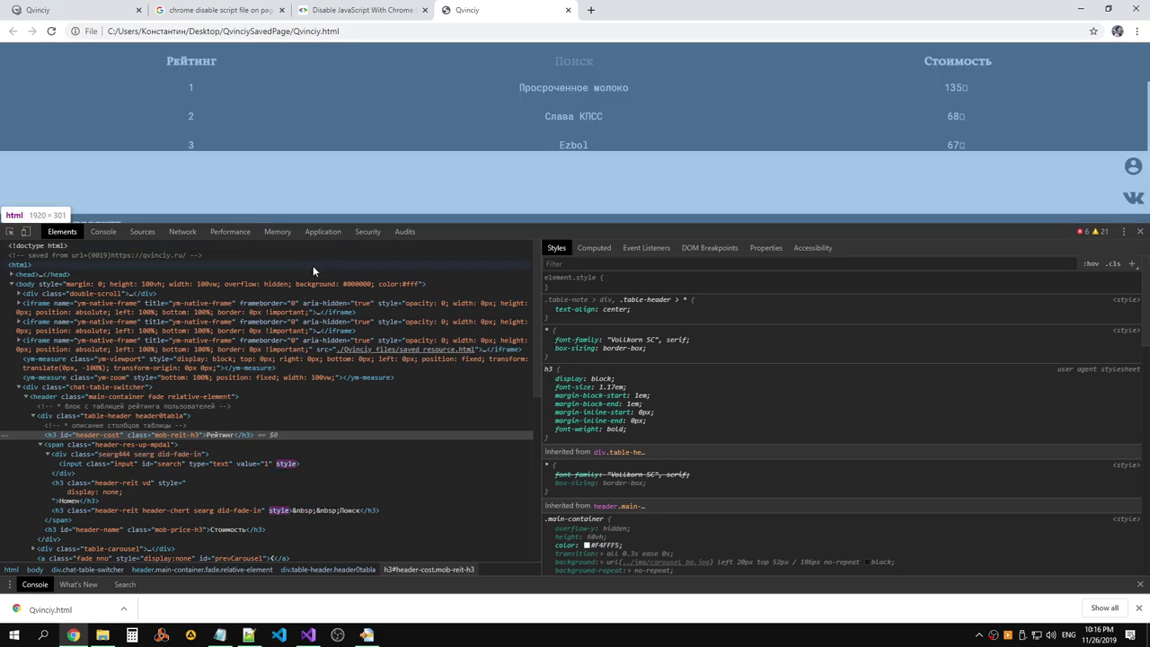
{"action": "left_click", "coordinate": [207, 463]}
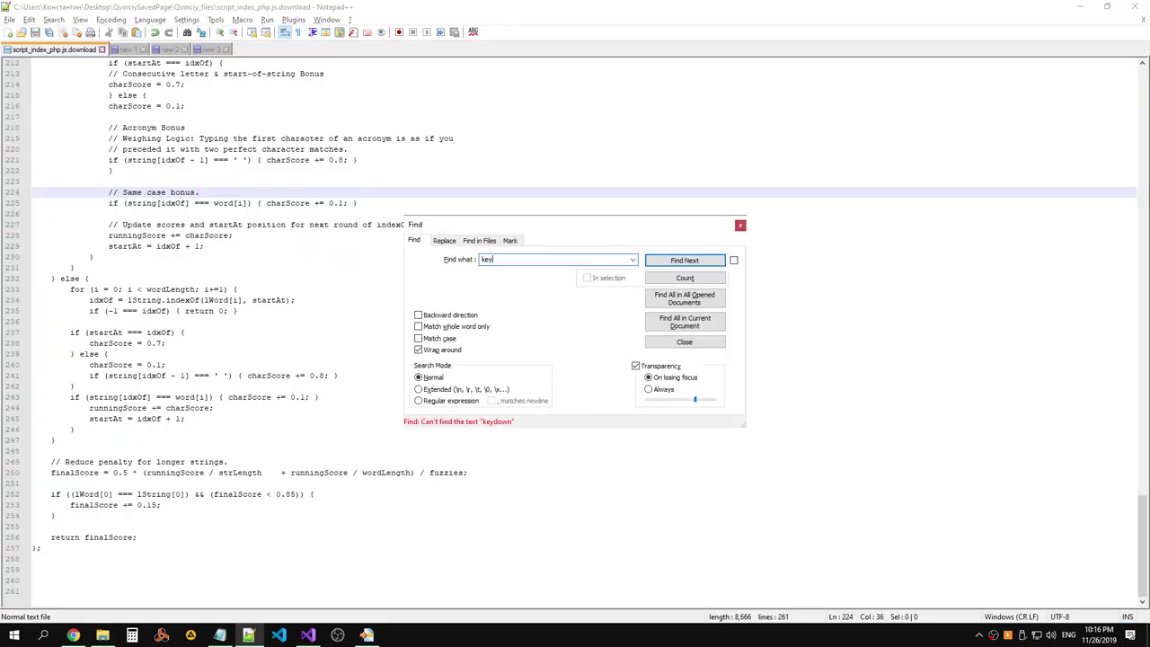
Search the script for 'key', then close Find and return to the top of the code.
{"action": "key", "text": "Return"}
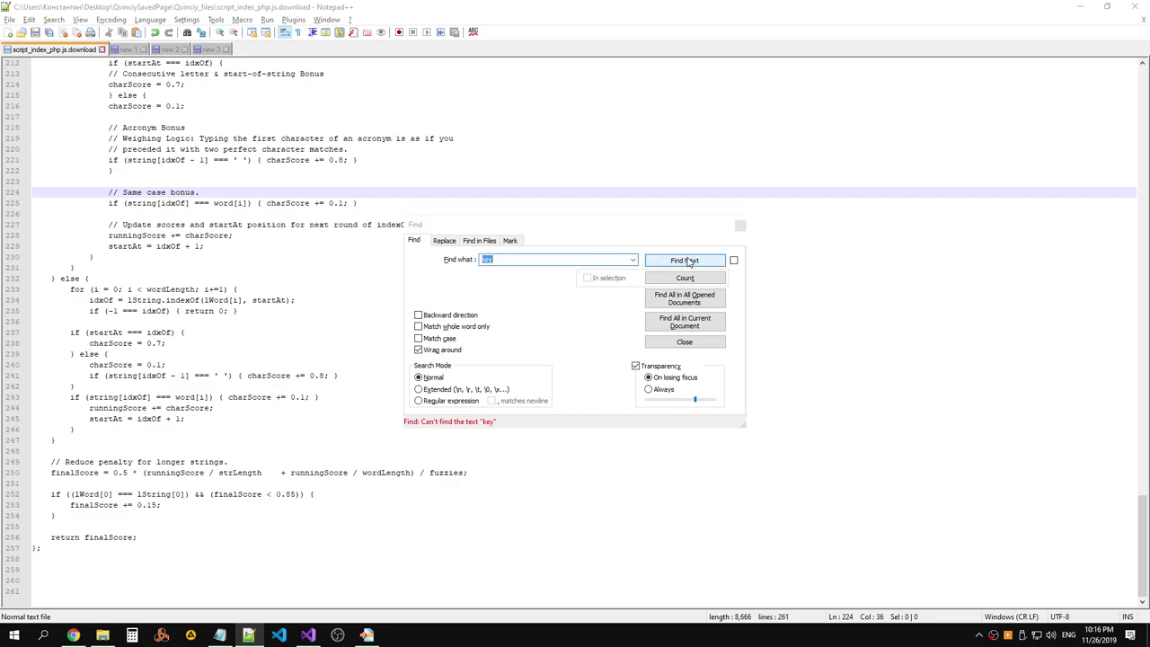
{"action": "left_click", "coordinate": [741, 225]}
{"action": "scroll", "coordinate": [698, 269], "scroll_direction": "up", "scroll_amount": 8}
{"action": "scroll", "coordinate": [698, 287], "scroll_direction": "up", "scroll_amount": 5}
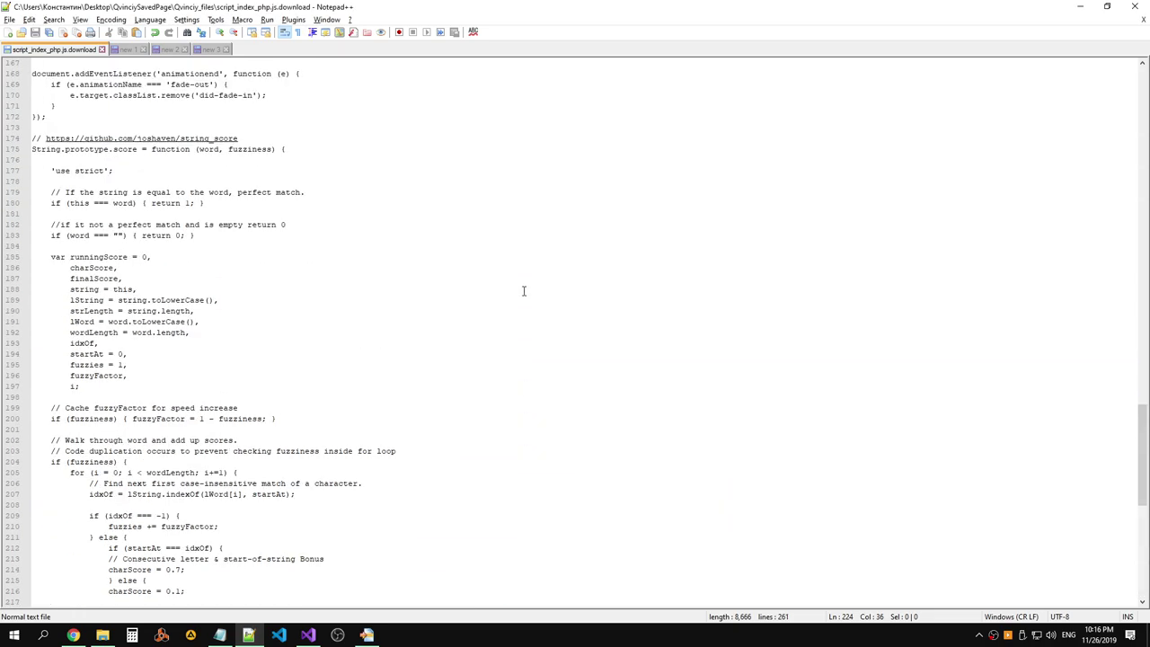
{"action": "scroll", "coordinate": [699, 287], "scroll_direction": "up", "scroll_amount": 9}
{"action": "scroll", "coordinate": [524, 290], "scroll_direction": "up", "scroll_amount": 8}
{"action": "scroll", "coordinate": [524, 290], "scroll_direction": "up", "scroll_amount": 8}
{"action": "scroll", "coordinate": [523, 290], "scroll_direction": "up", "scroll_amount": 7}
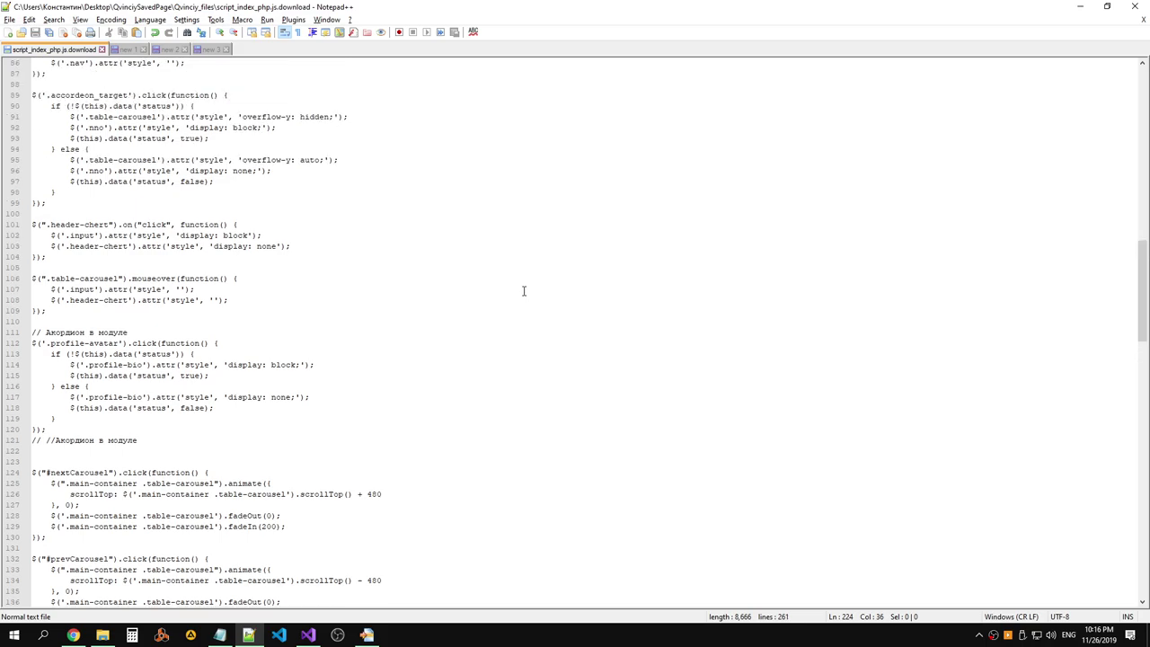
{"action": "scroll", "coordinate": [523, 290], "scroll_direction": "up", "scroll_amount": 8}
{"action": "scroll", "coordinate": [524, 290], "scroll_direction": "up", "scroll_amount": 10}
{"action": "scroll", "coordinate": [523, 290], "scroll_direction": "up", "scroll_amount": 7}
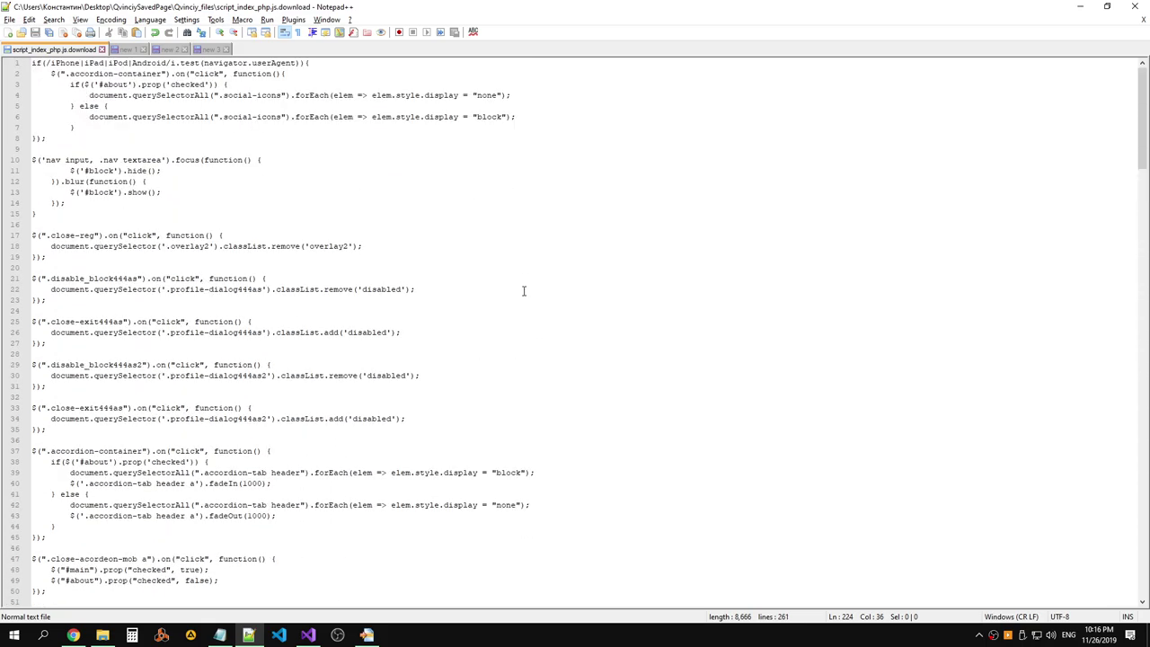
{"action": "left_click", "coordinate": [223, 201]}
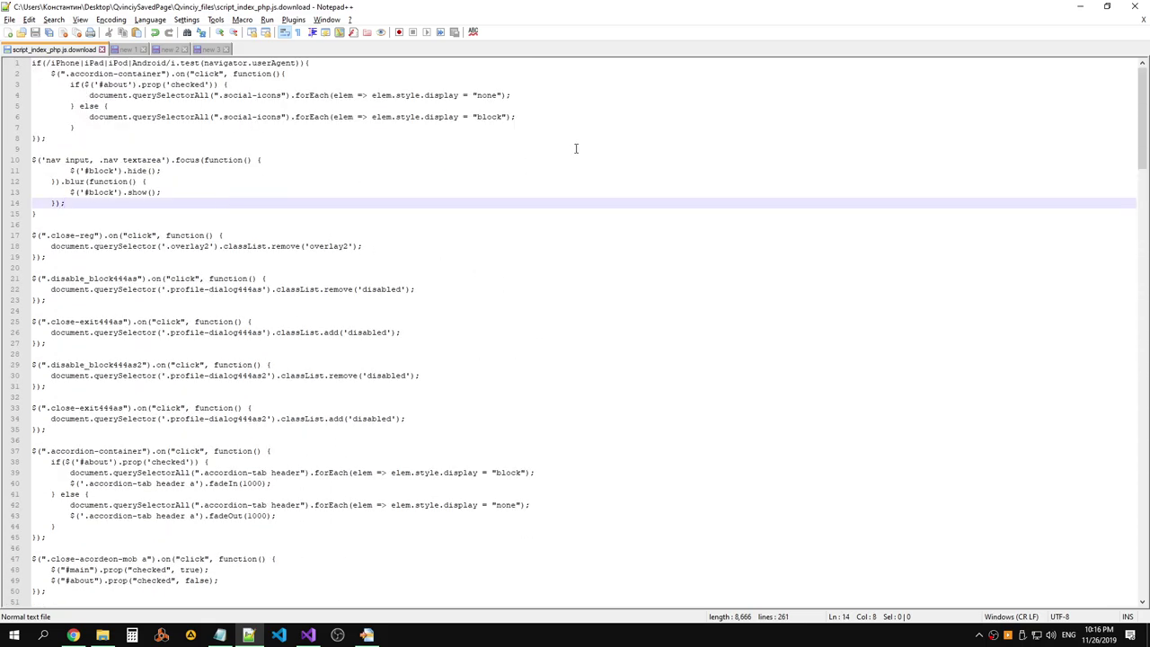
{"action": "left_click", "coordinate": [424, 170]}
Move all 261 lines of script_index_php.js.download into a new 4 tab.
{"action": "key", "text": "ctrl+a"}
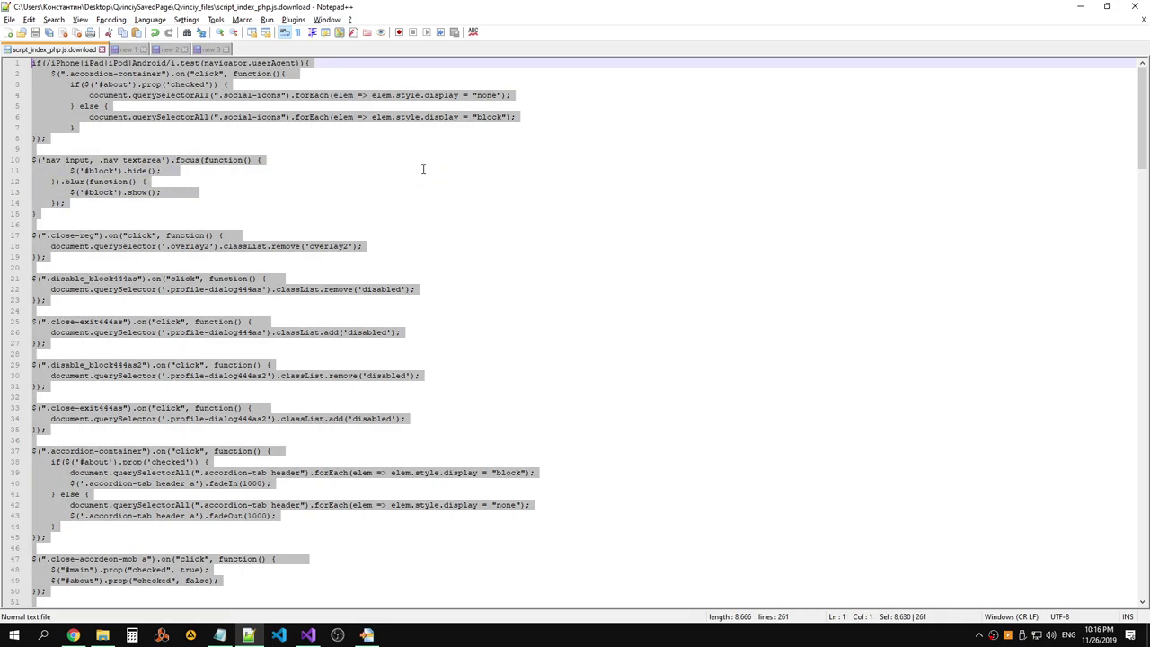
{"action": "scroll", "coordinate": [426, 168], "scroll_direction": "down", "scroll_amount": 3}
{"action": "scroll", "coordinate": [426, 169], "scroll_direction": "down", "scroll_amount": 11}
{"action": "key", "text": "Delete"}
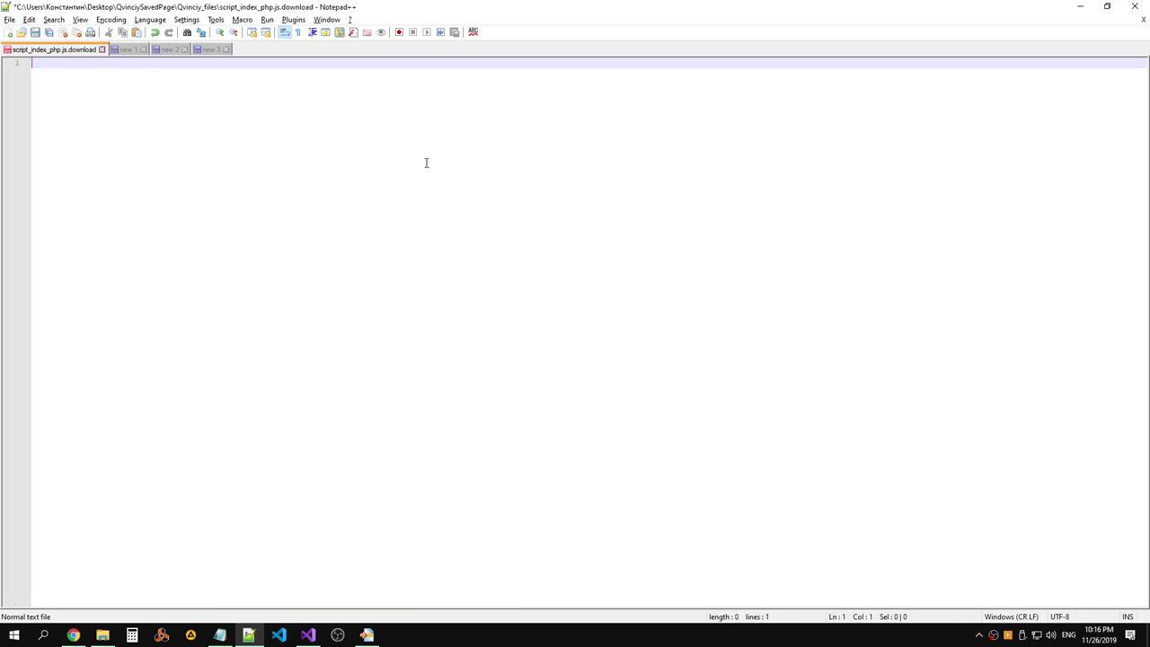
{"action": "left_click", "coordinate": [8, 32]}
{"action": "key", "text": "ctrl+v"}
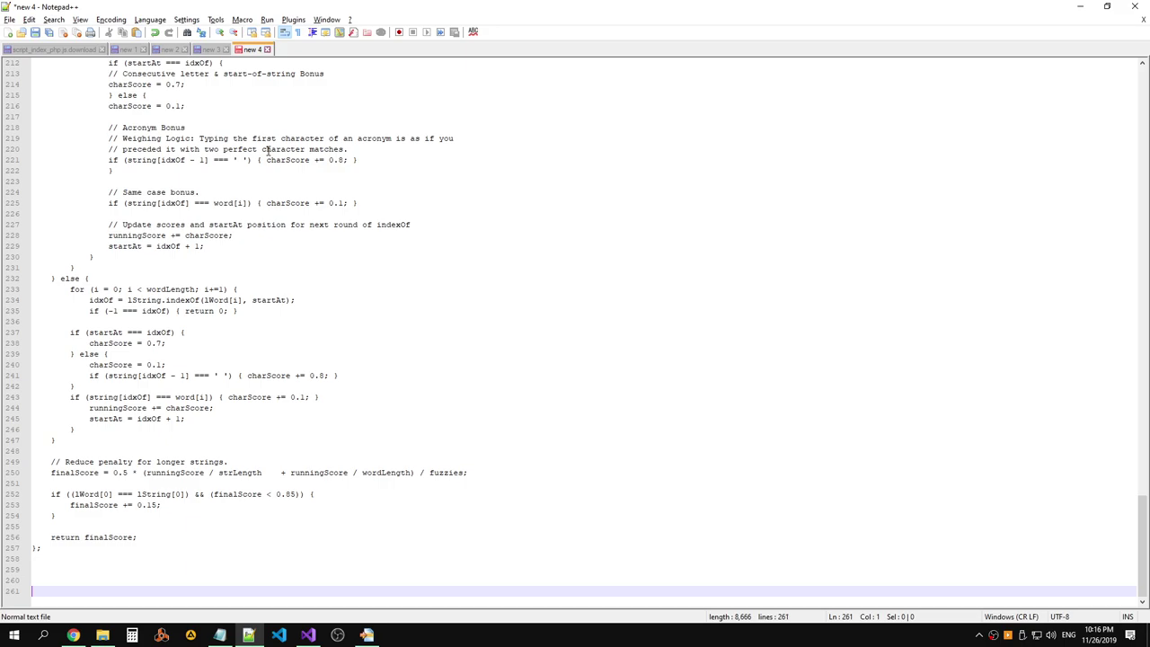
Cancel saving the new 4 copy, return to the emptied script, and switch to Chrome.
{"action": "key", "text": "ctrl+s"}
{"action": "left_click", "coordinate": [714, 434]}
{"action": "left_click", "coordinate": [27, 49]}
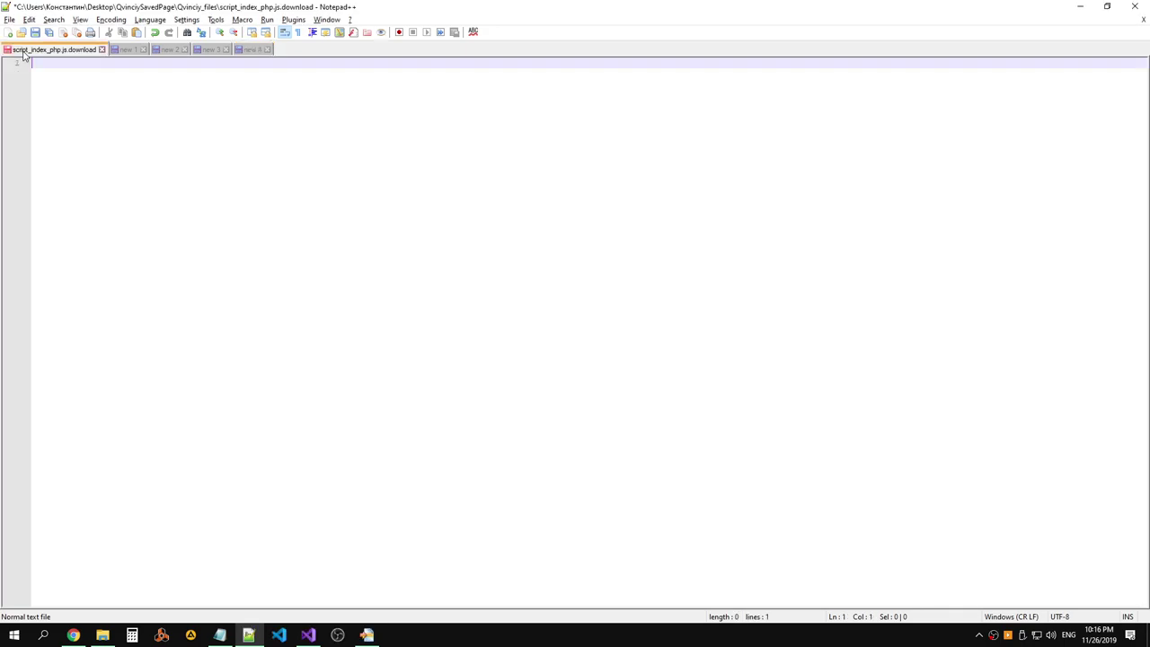
{"action": "key", "text": "alt+Tab"}
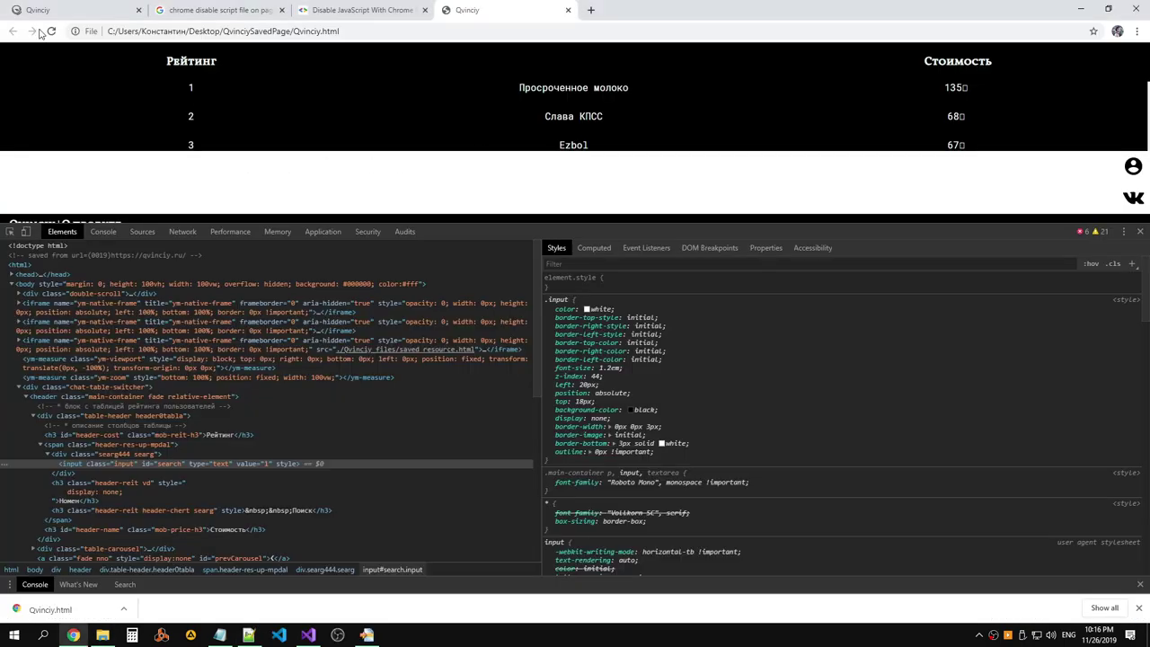
Reload the page and give the search input an inline display: block.
{"action": "left_click", "coordinate": [51, 31]}
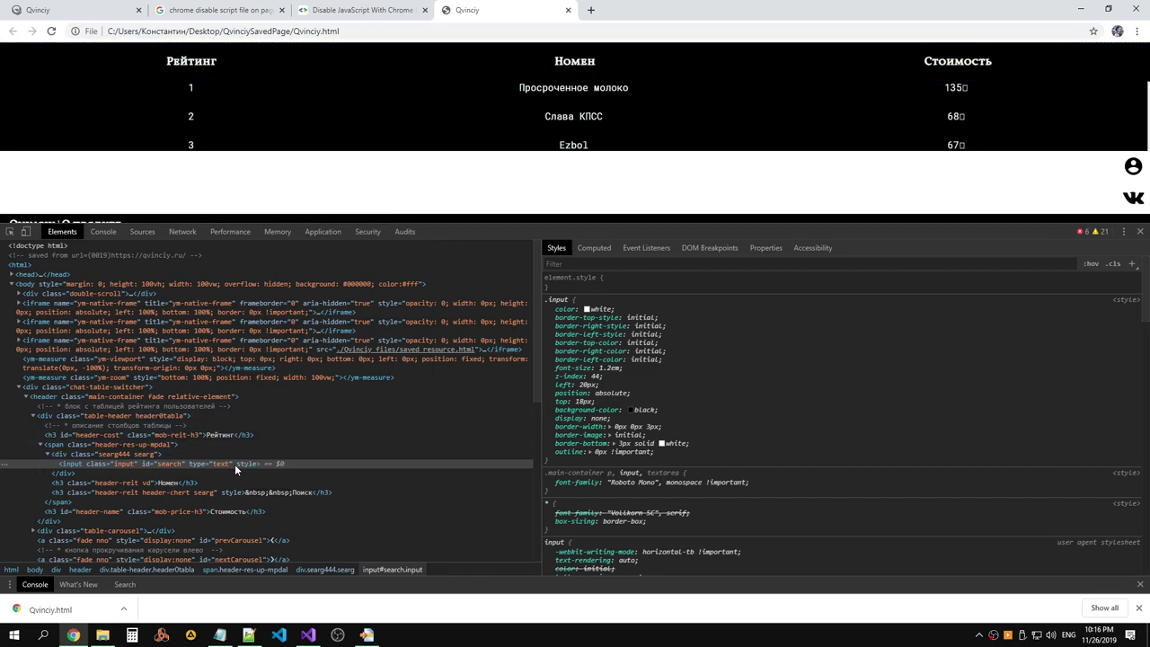
{"action": "right_click", "coordinate": [235, 463]}
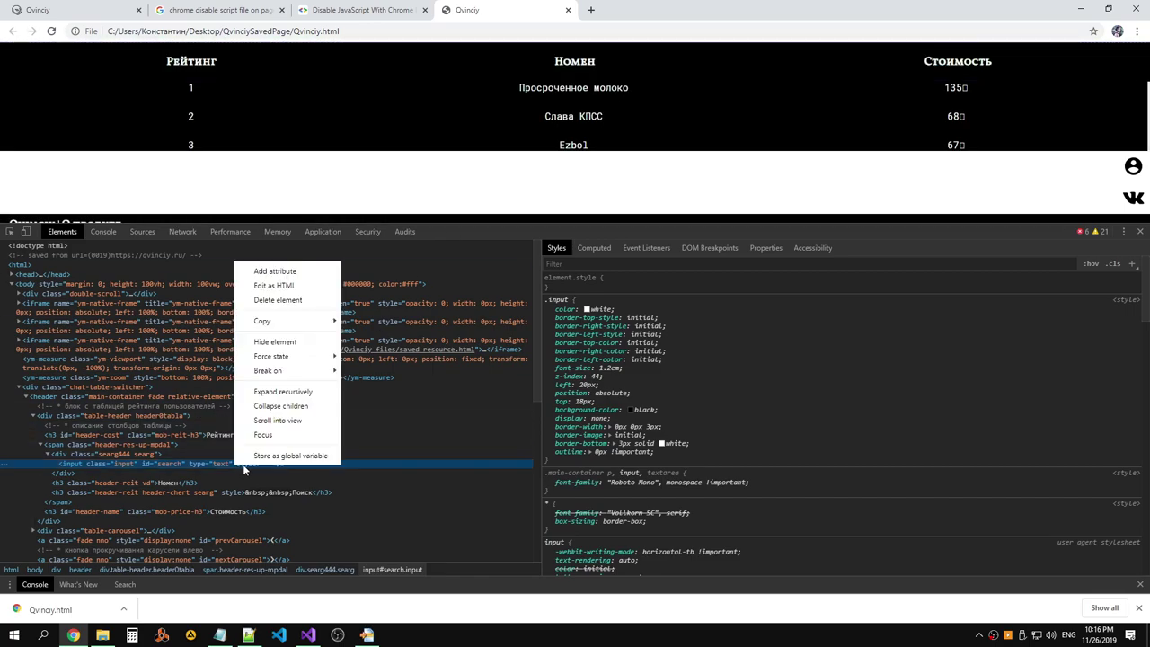
{"action": "left_click", "coordinate": [620, 295]}
{"action": "left_click", "coordinate": [622, 282]}
{"action": "type", "text": "display: "}
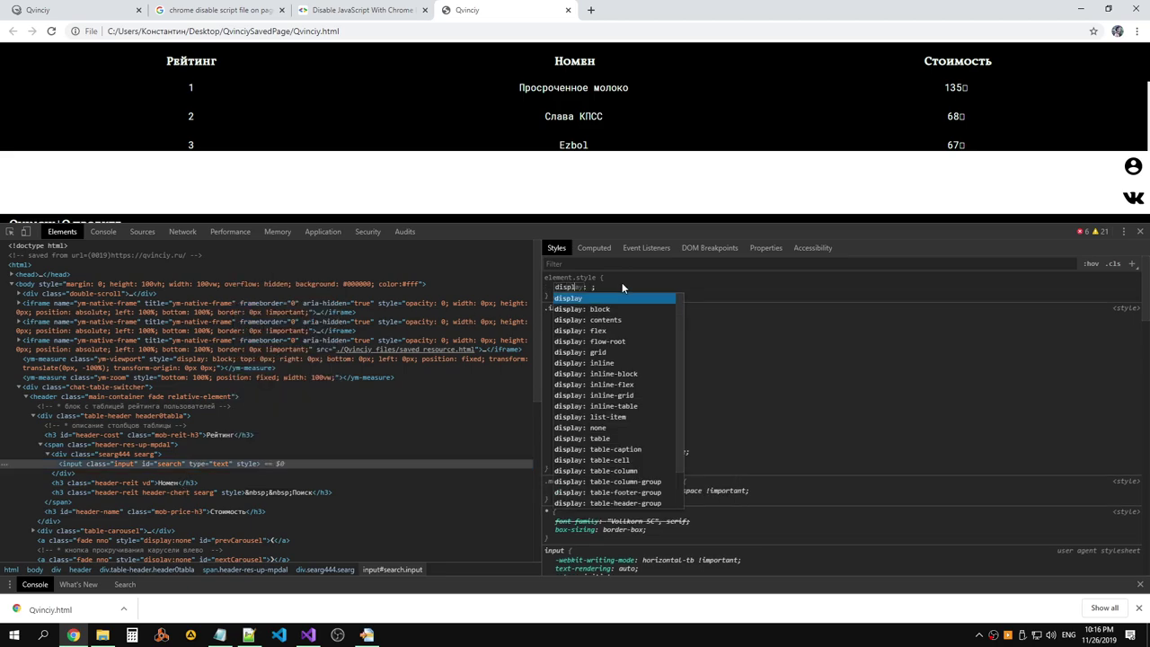
{"action": "type", "text": "block"}
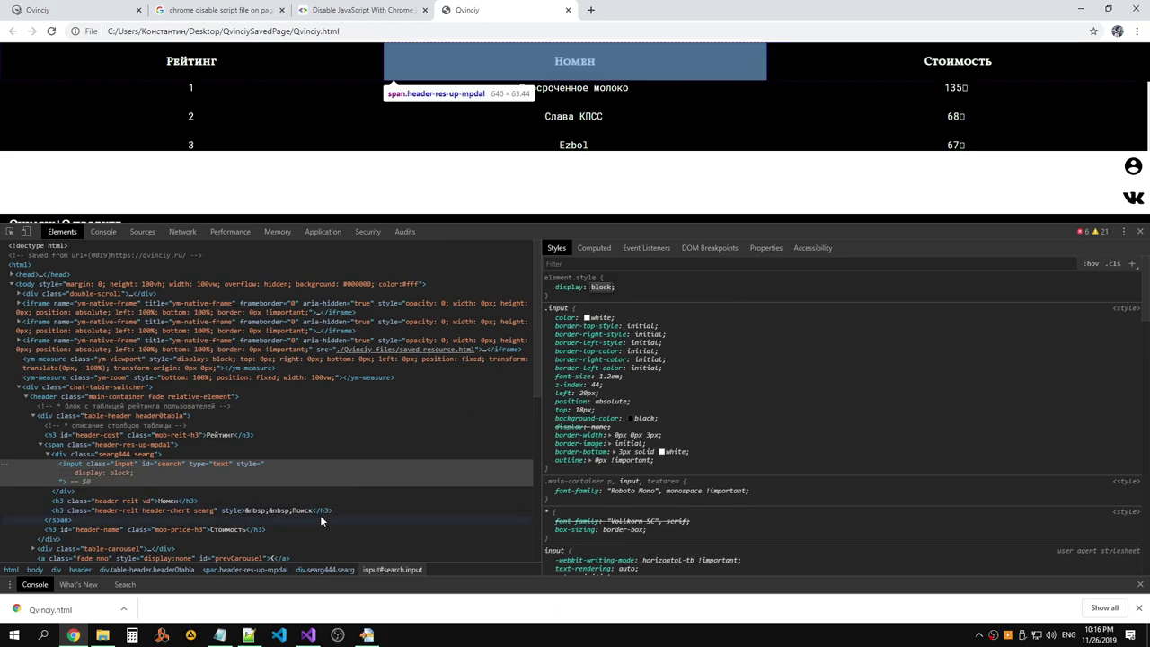
Hide the Номен heading with an inline display: none.
{"action": "left_click", "coordinate": [304, 490]}
{"action": "left_click", "coordinate": [170, 499]}
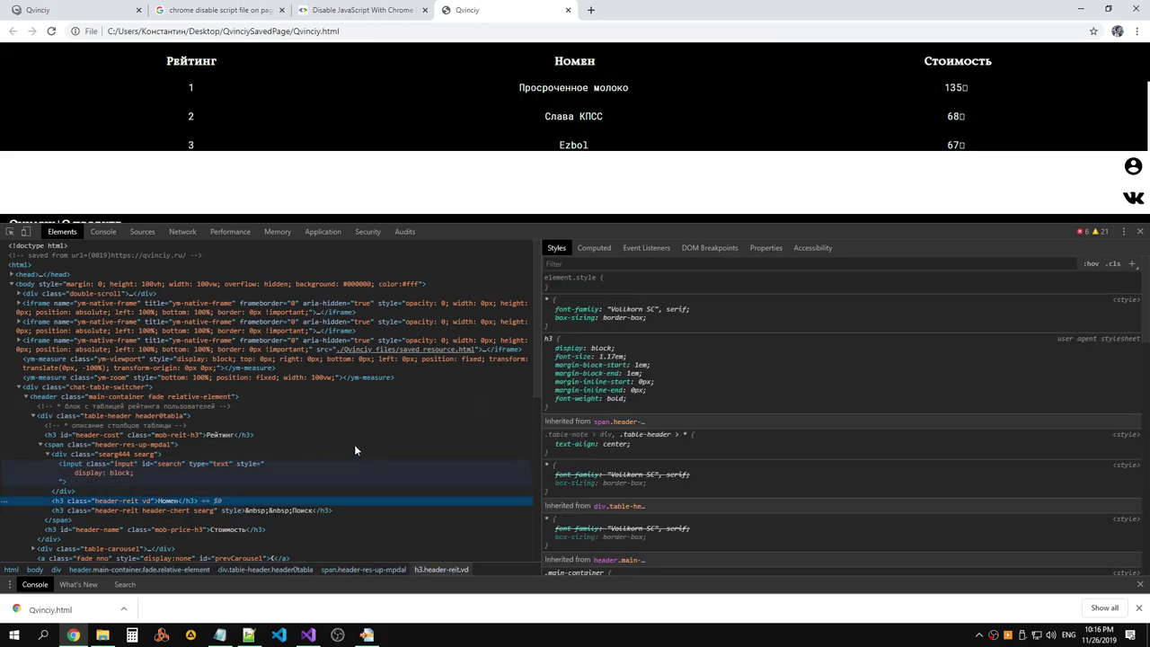
{"action": "left_click", "coordinate": [648, 281]}
{"action": "type", "text": "display: ;"}
{"action": "key", "text": "Down"}
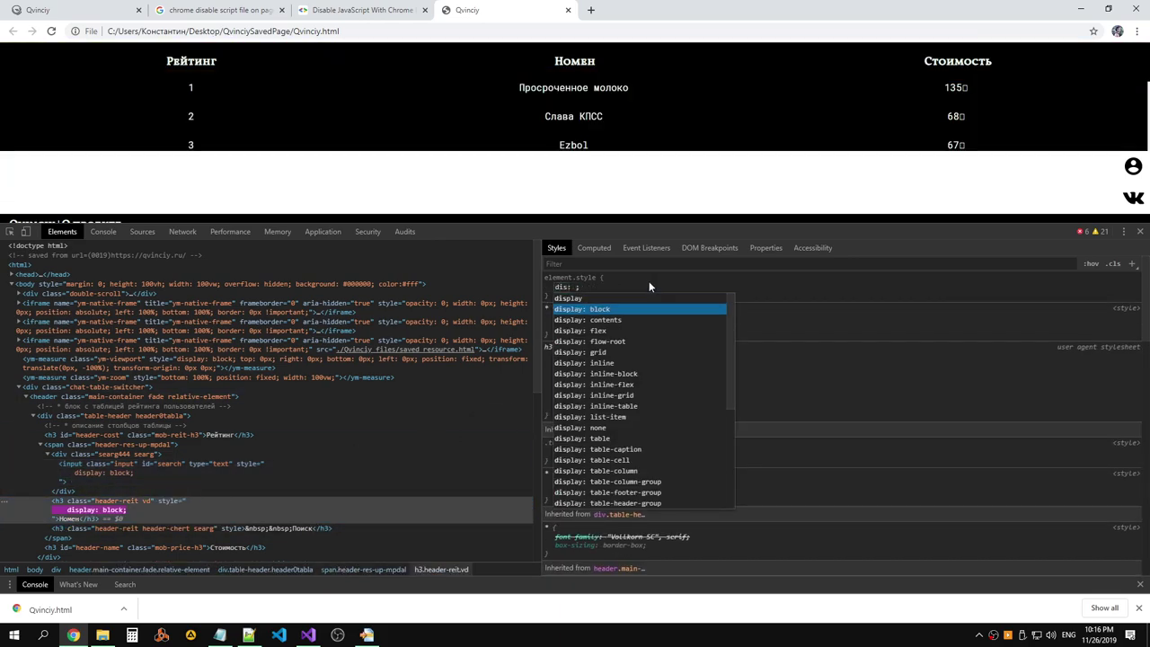
{"action": "key", "text": "Down"}
{"action": "key", "text": "Down"}
{"action": "key", "text": "Down"}
{"action": "key", "text": "Down"}
{"action": "key", "text": "Down"}
{"action": "key", "text": "Down"}
{"action": "key", "text": "Down"}
{"action": "key", "text": "Down"}
{"action": "key", "text": "Down"}
{"action": "key", "text": "Return"}
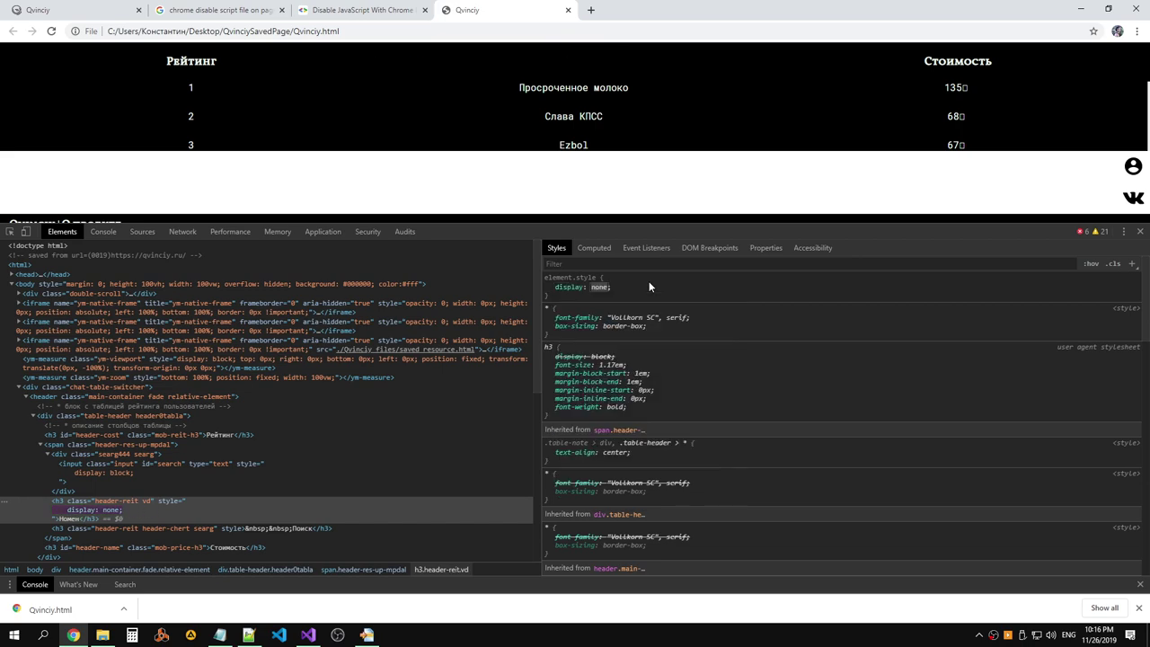
Hide the Поиск header with an inline display: none.
{"action": "left_click", "coordinate": [239, 530]}
{"action": "left_click", "coordinate": [608, 281]}
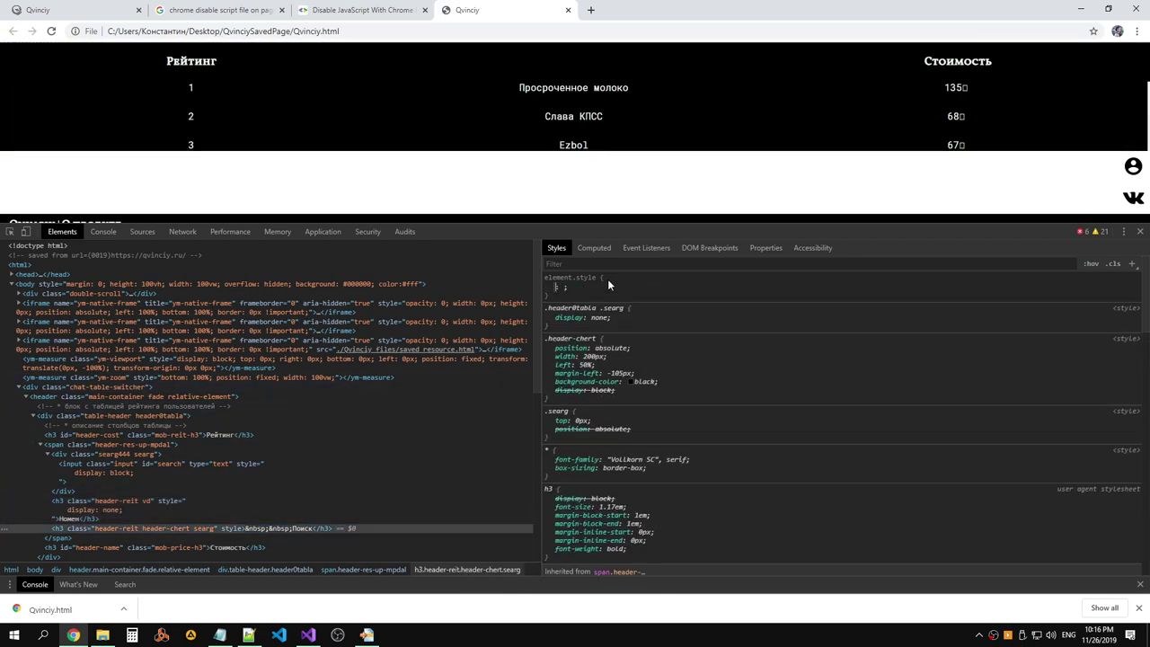
{"action": "type", "text": "dis"}
{"action": "key", "text": "Down"}
{"action": "key", "text": "Down"}
{"action": "key", "text": "Down"}
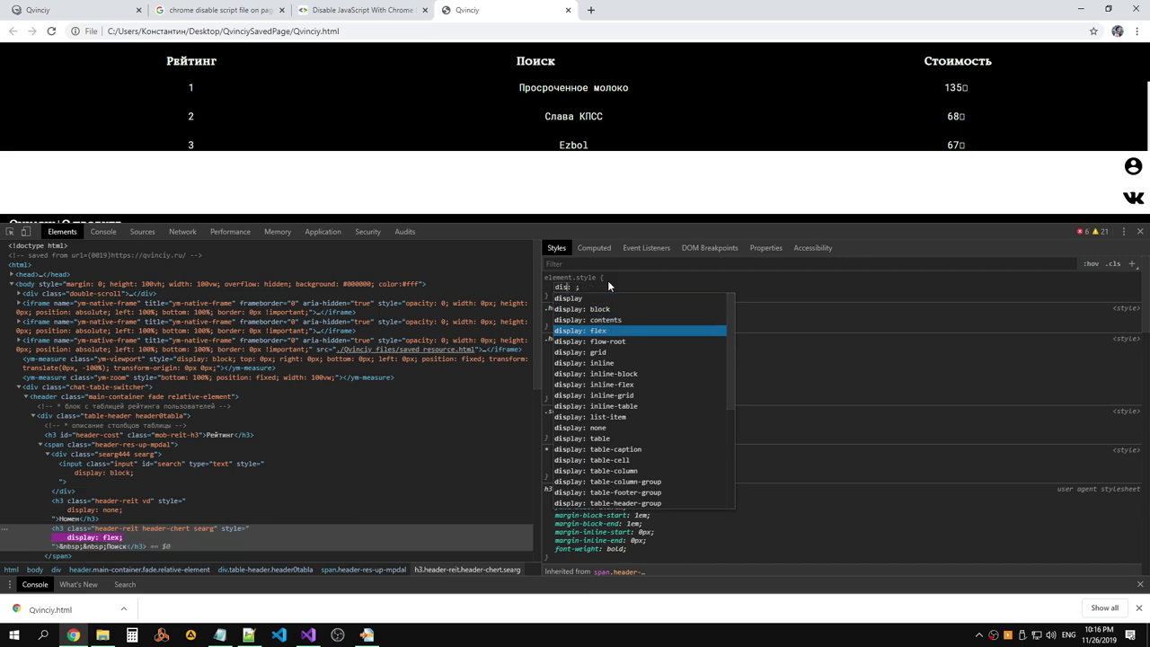
{"action": "key", "text": "Down"}
{"action": "key", "text": "Down"}
{"action": "key", "text": "Down"}
{"action": "key", "text": "Down"}
{"action": "key", "text": "Down"}
{"action": "key", "text": "Down"}
{"action": "key", "text": "Down"}
{"action": "key", "text": "Return"}
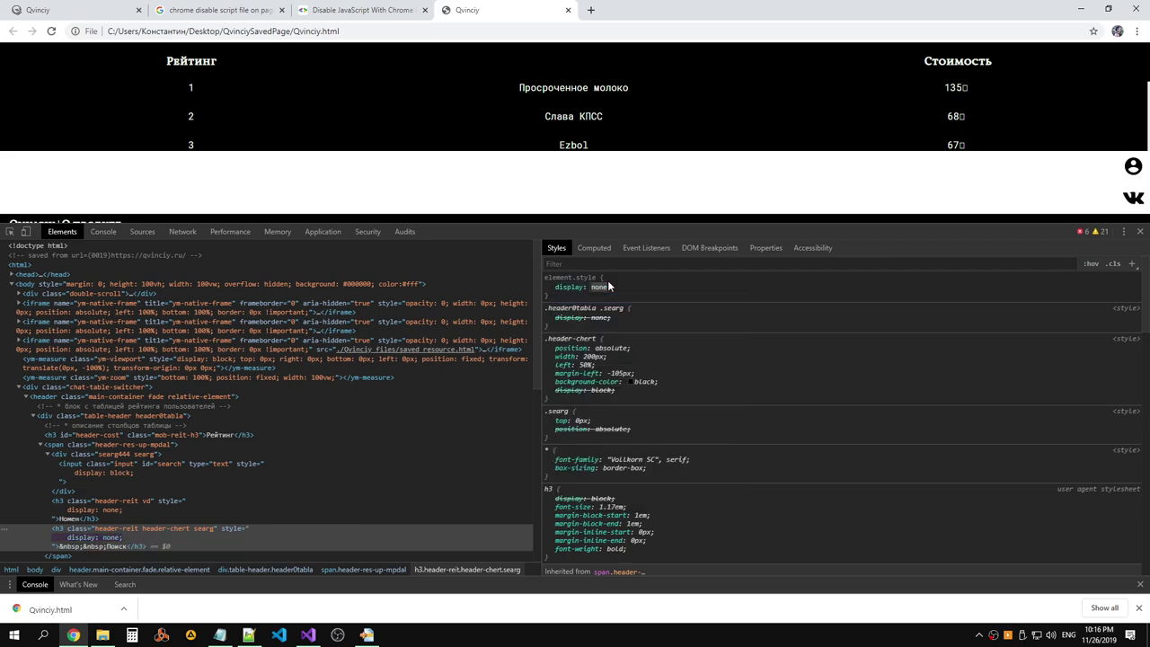
{"action": "left_click", "coordinate": [591, 72]}
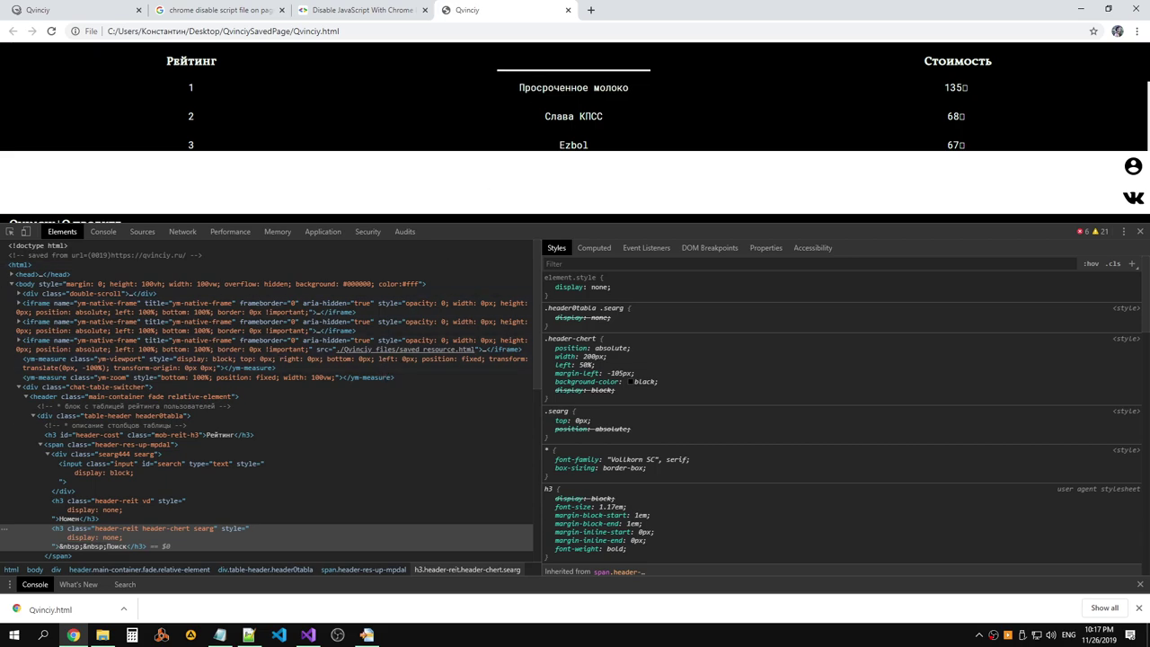
Inspect the search input's Styles, Computed and Event Listeners panes.
{"action": "left_click", "coordinate": [143, 475]}
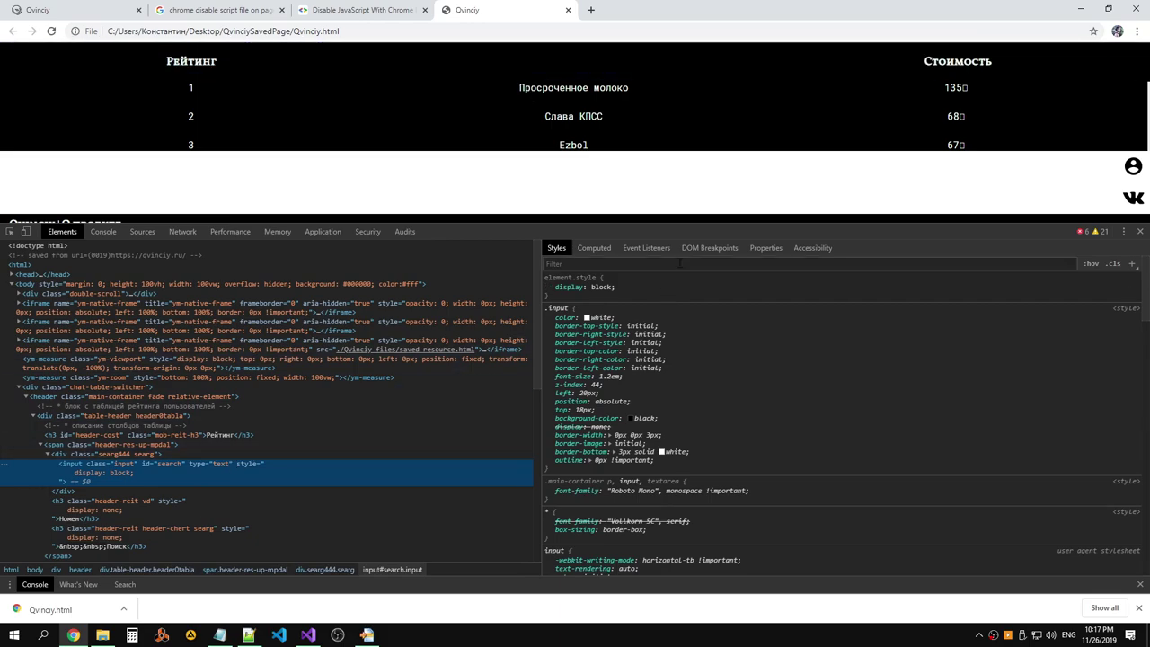
{"action": "left_click", "coordinate": [600, 251]}
{"action": "left_click", "coordinate": [556, 251]}
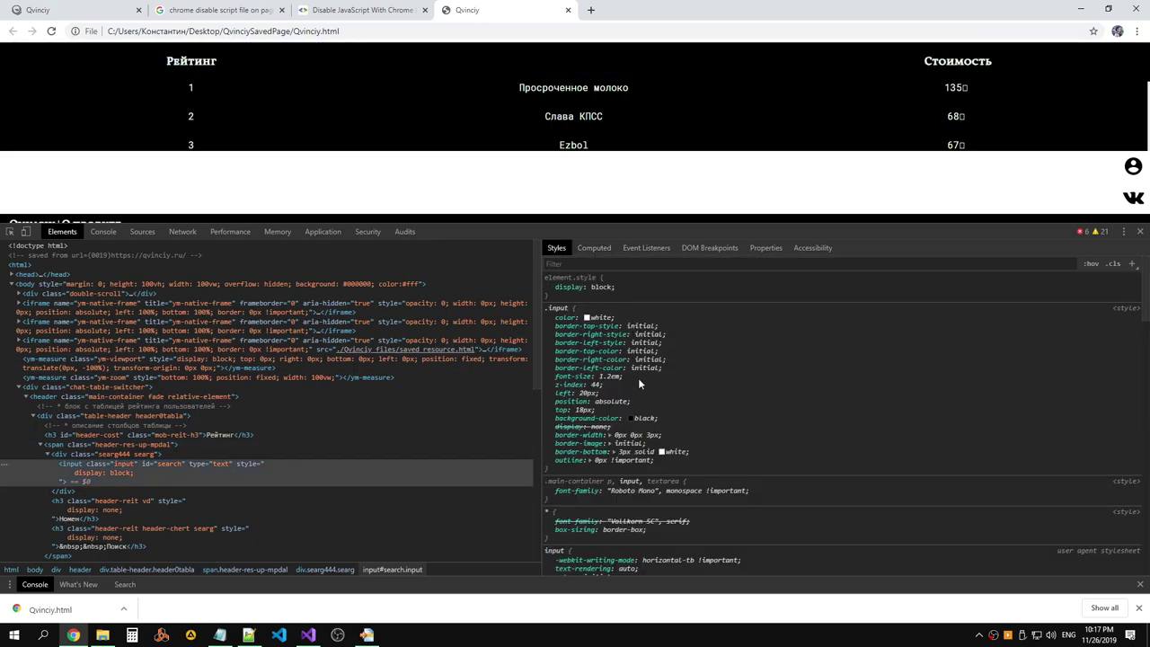
{"action": "left_click", "coordinate": [600, 251]}
{"action": "left_click", "coordinate": [664, 248]}
{"action": "left_click", "coordinate": [605, 248]}
{"action": "left_click", "coordinate": [556, 248]}
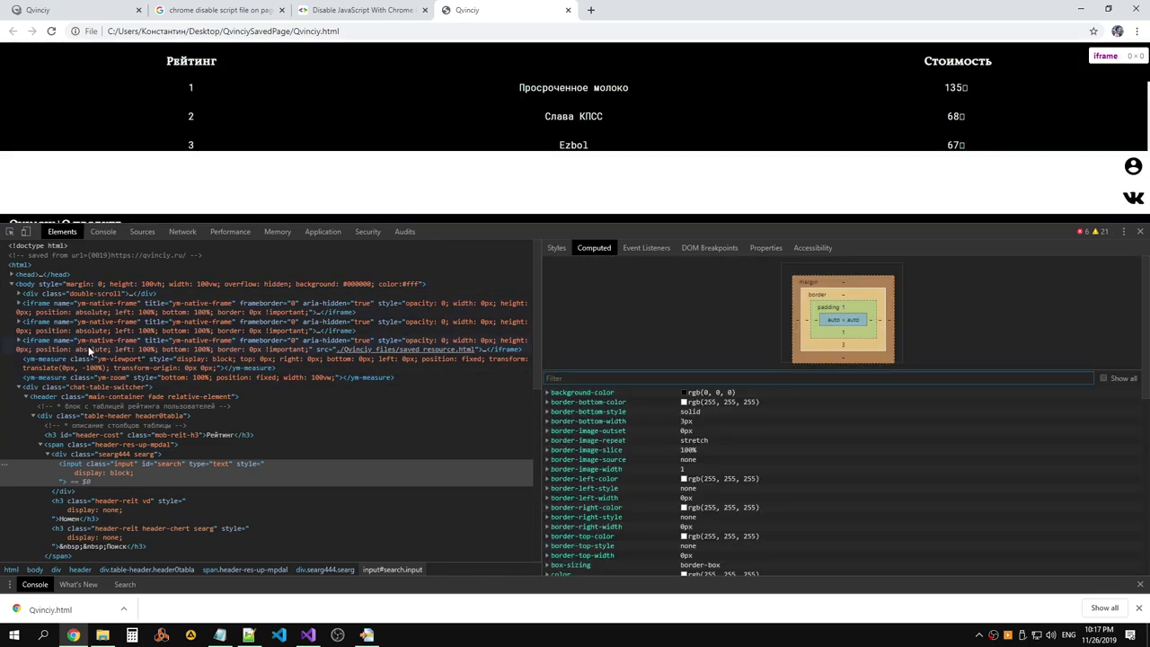
Review the Console's file-not-found errors, then check search.js.download and sisyphus.min.js.download in File Explorer.
{"action": "left_click", "coordinate": [103, 232]}
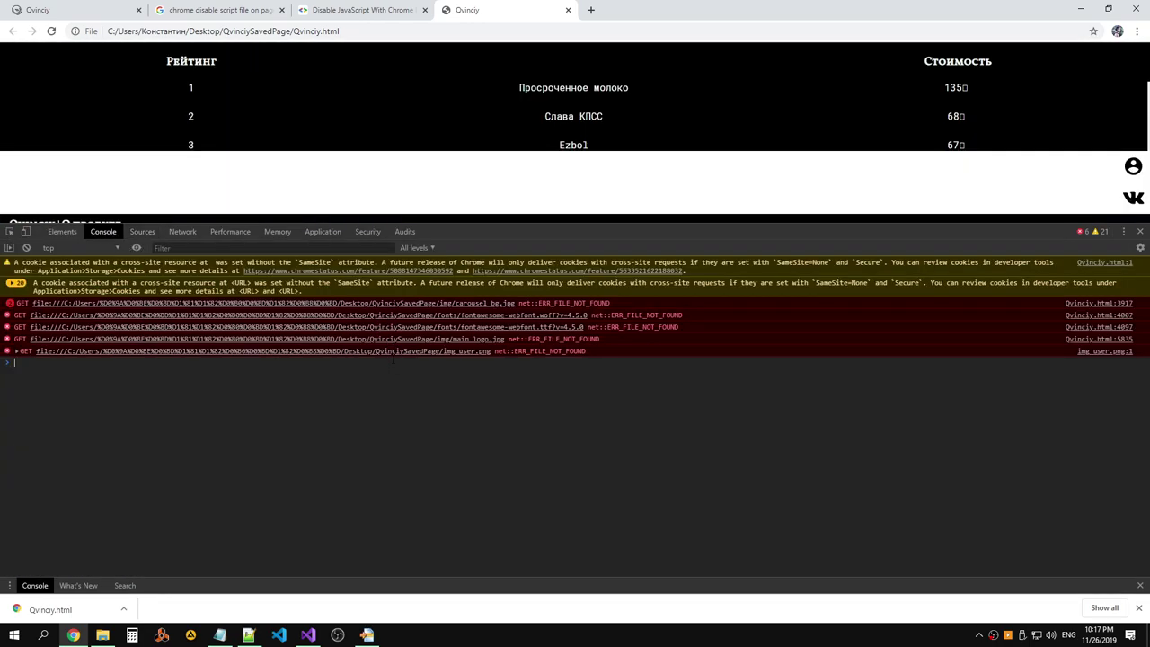
{"action": "key", "text": "alt+Tab"}
{"action": "key", "text": "alt+Tab"}
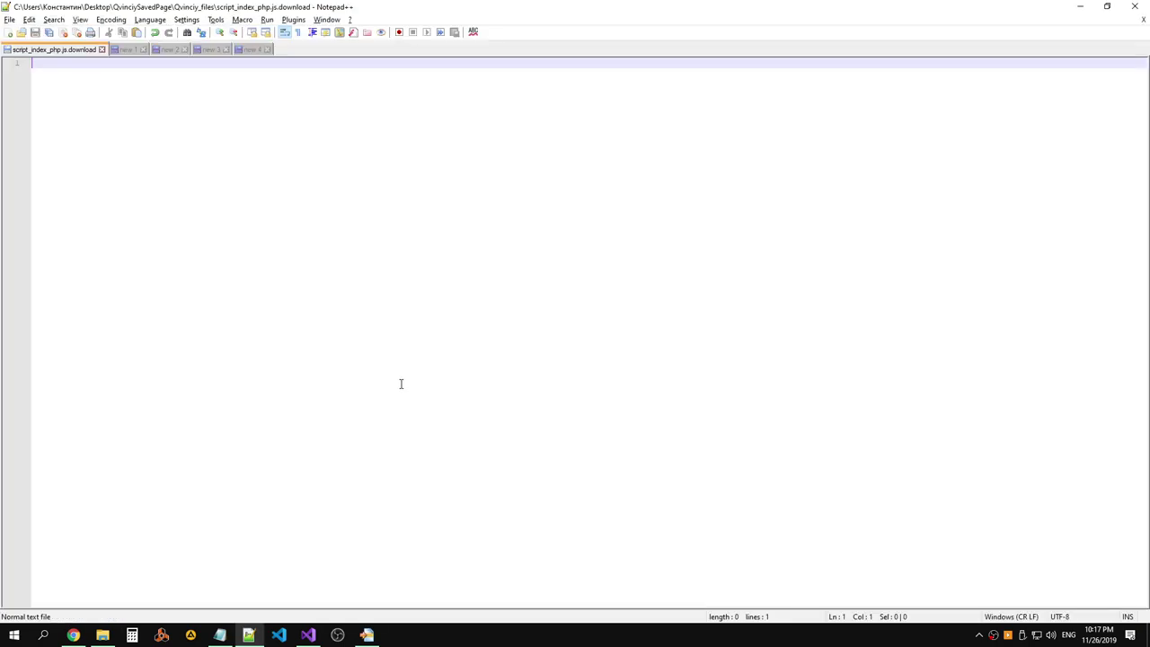
{"action": "key", "text": "alt+Tab"}
{"action": "key", "text": "alt+Tab"}
{"action": "key", "text": "alt+Tab"}
{"action": "key", "text": "alt+Tab"}
{"action": "key", "text": "alt+Tab"}
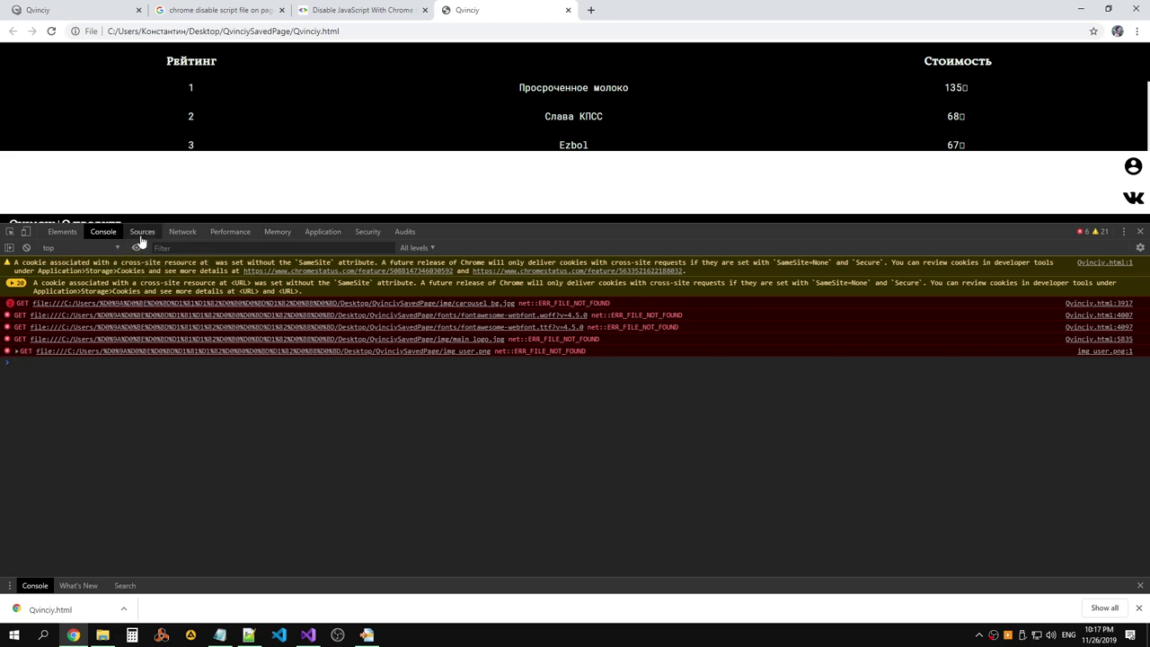
{"action": "key", "text": "alt+Tab"}
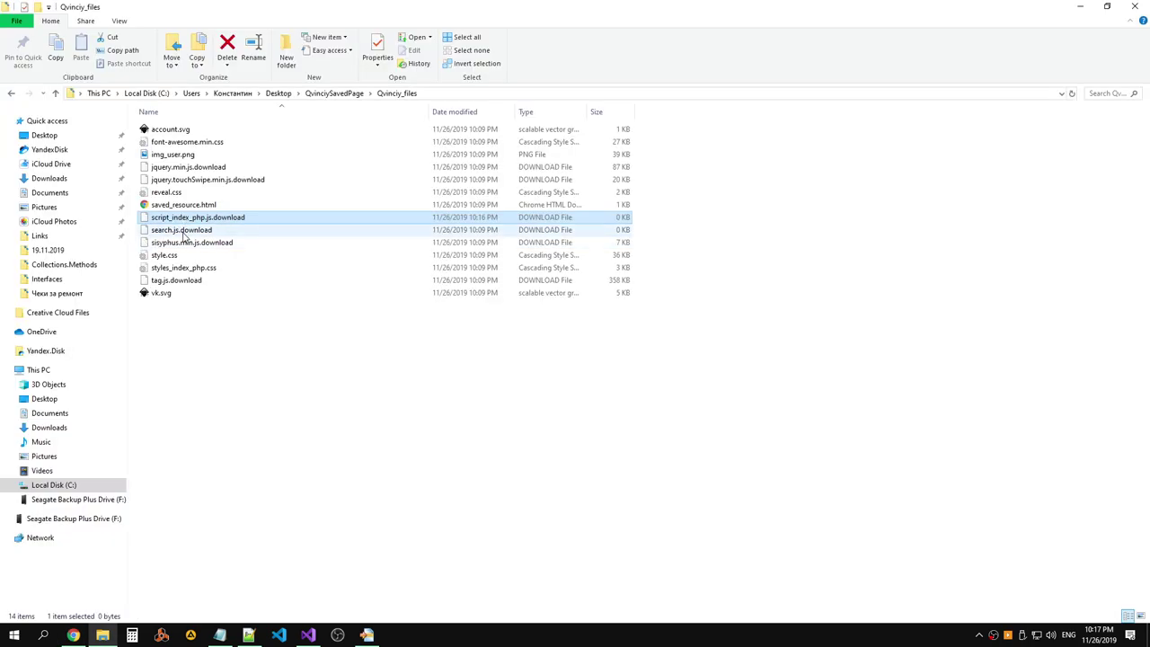
{"action": "left_click", "coordinate": [184, 231]}
{"action": "left_click", "coordinate": [185, 243]}
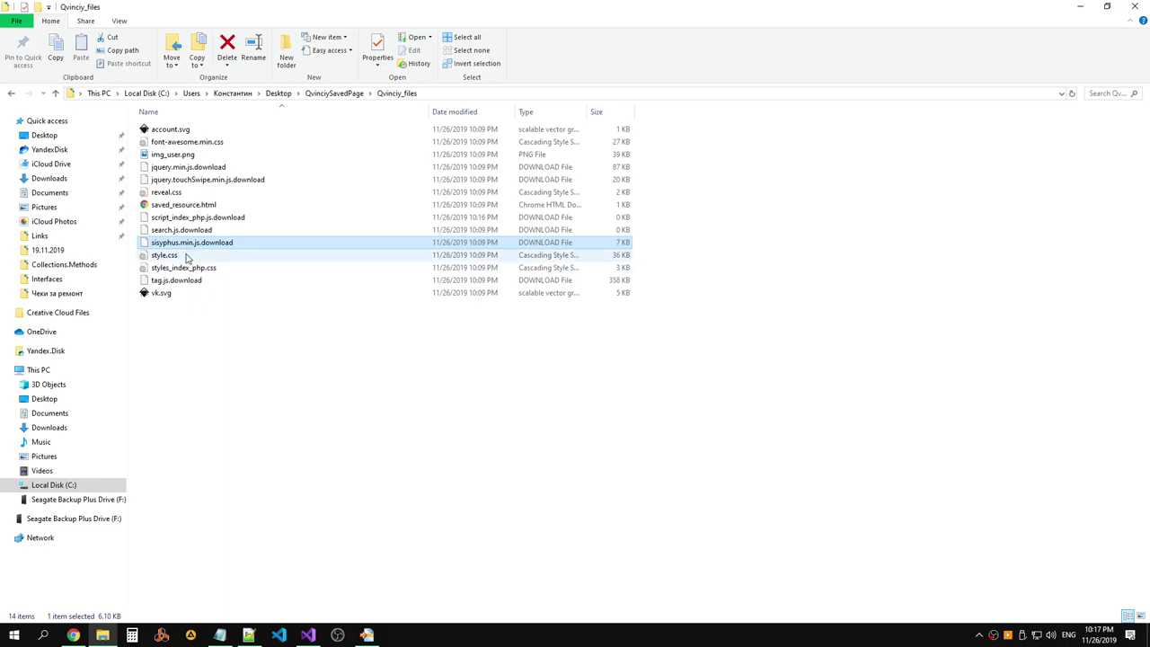
{"action": "key", "text": "alt+Tab"}
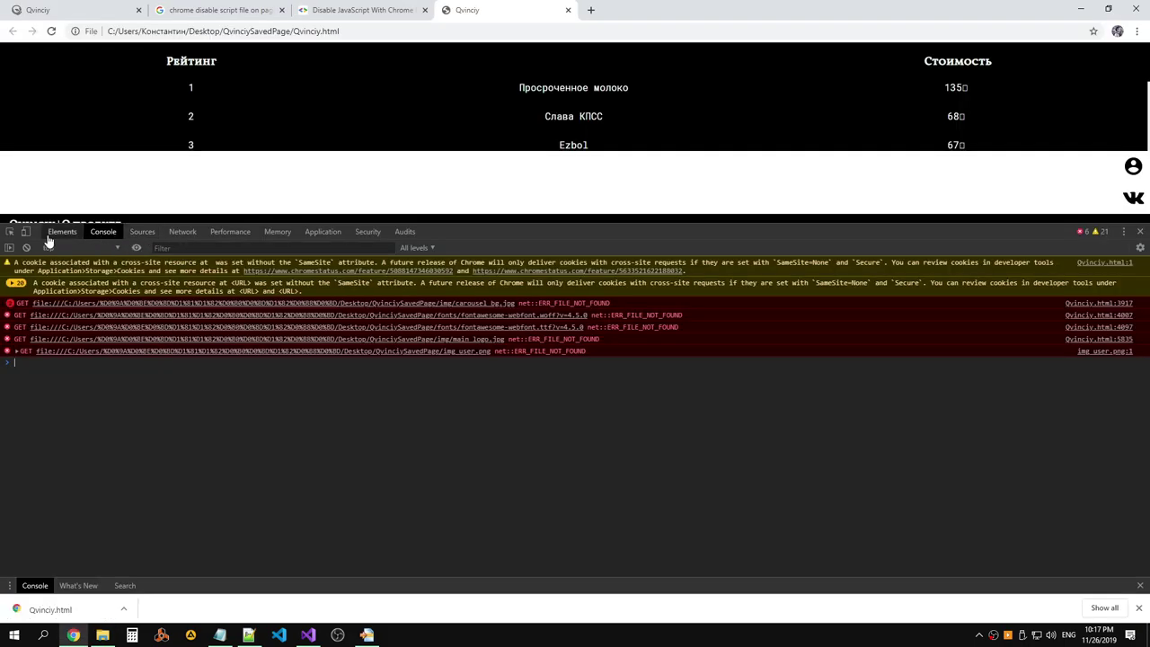
Show the page's loaded sources in DevTools, expand Qvinciy_files and view the jQuery scripts.
{"action": "left_click", "coordinate": [56, 232]}
{"action": "left_click", "coordinate": [141, 231]}
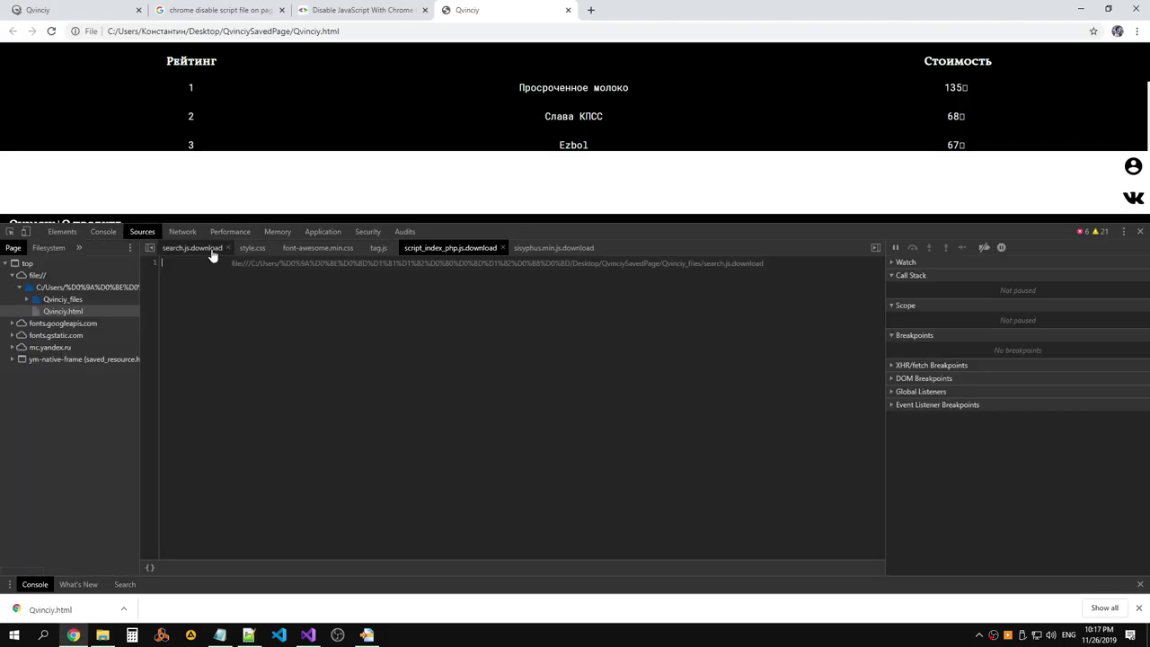
{"action": "left_click", "coordinate": [56, 299]}
{"action": "left_click", "coordinate": [72, 320]}
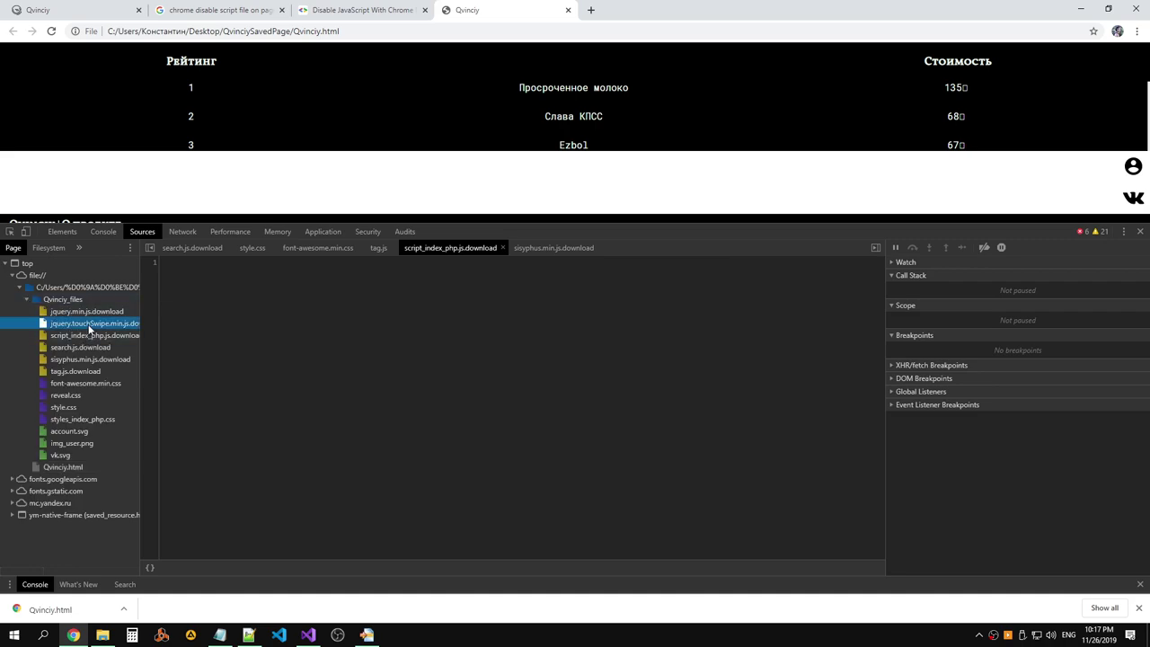
{"action": "left_click", "coordinate": [88, 312]}
{"action": "left_click", "coordinate": [90, 324]}
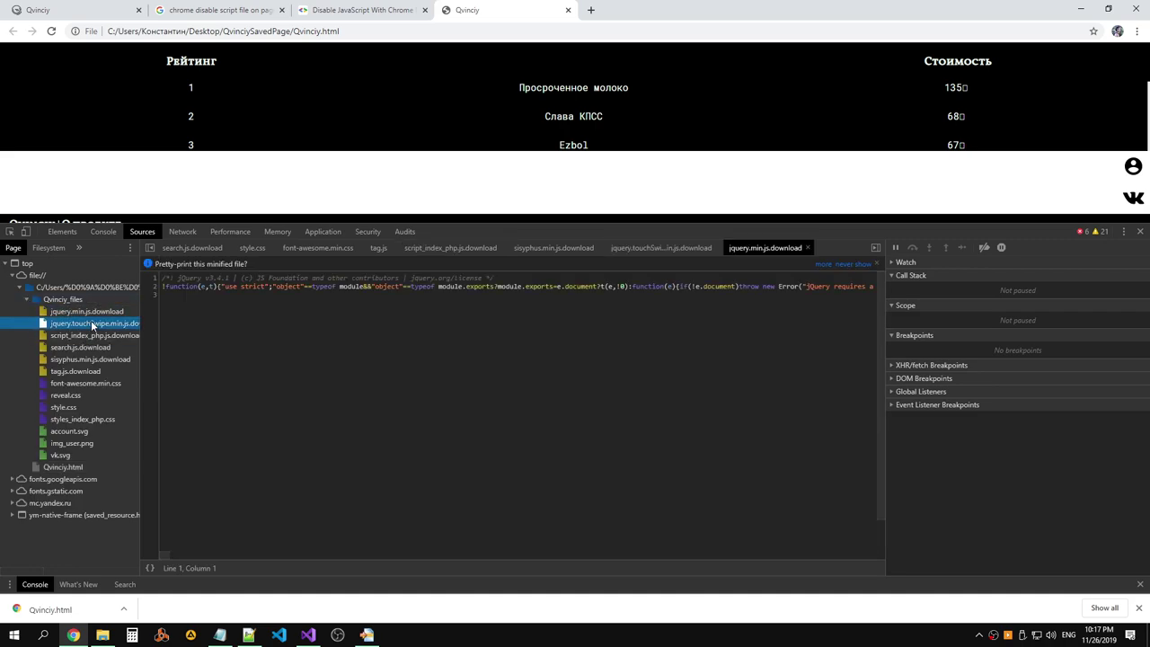
Compare the jQuery scripts with script_index_php.js.download, confirming that script is empty.
{"action": "left_click", "coordinate": [93, 333]}
{"action": "left_click", "coordinate": [90, 325]}
{"action": "left_click", "coordinate": [90, 335]}
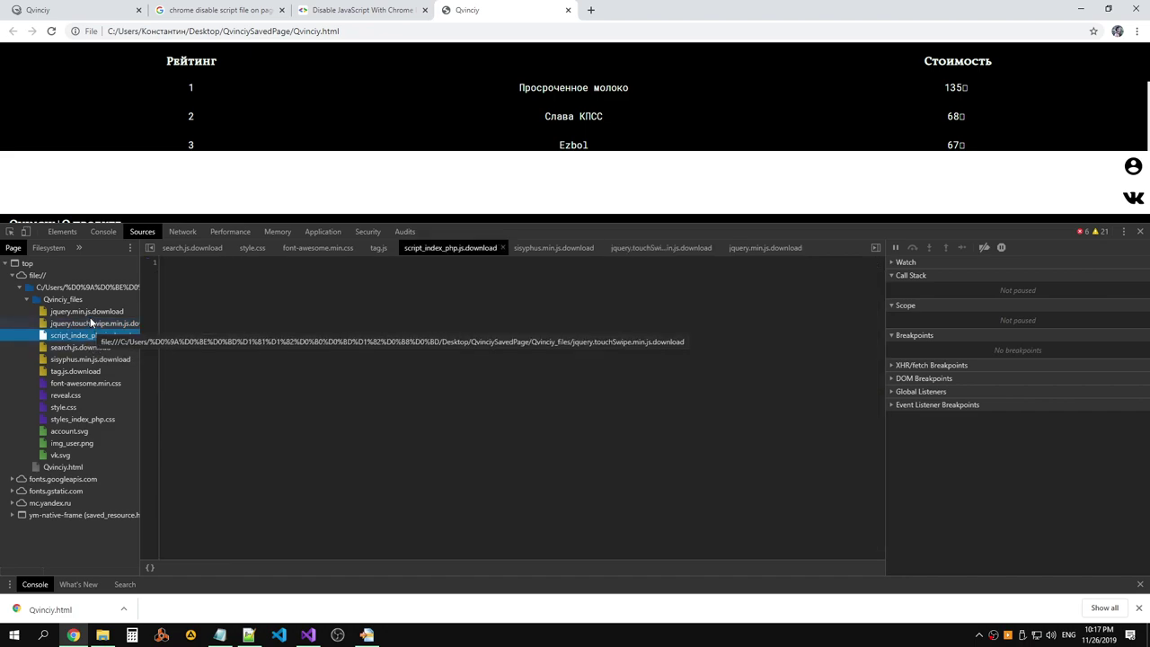
{"action": "left_click", "coordinate": [87, 311]}
{"action": "left_click", "coordinate": [90, 322]}
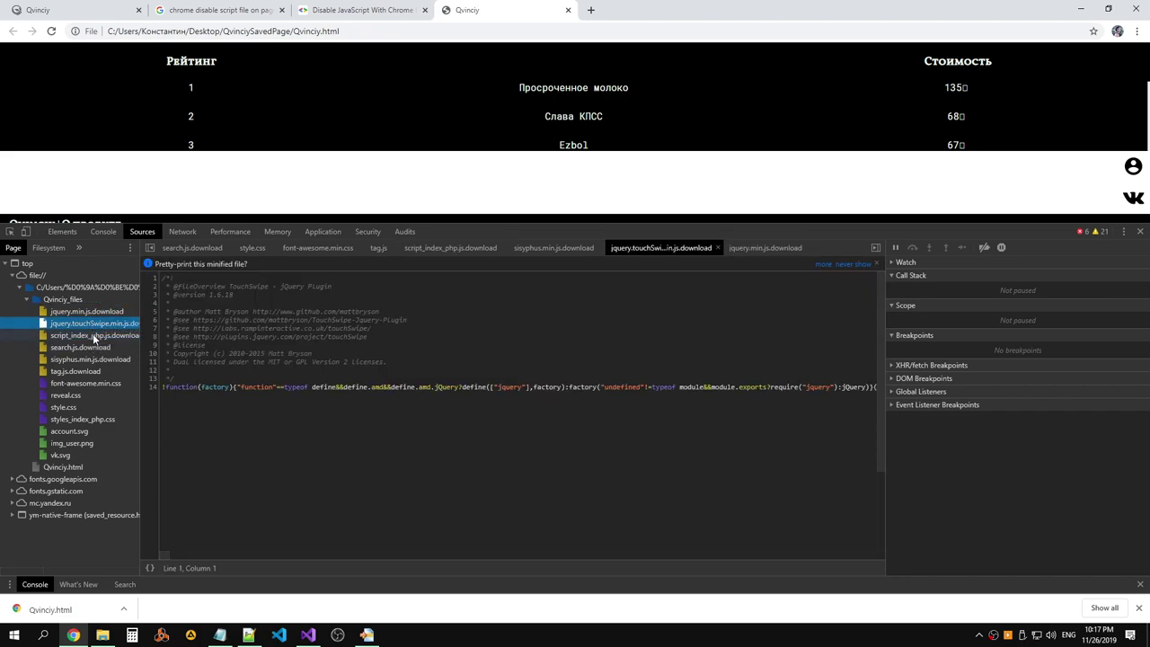
{"action": "left_click", "coordinate": [93, 336]}
Confirm search.js.download is empty, review sisyphus.min.js and tag.js, then return to File Explorer.
{"action": "left_click", "coordinate": [94, 347]}
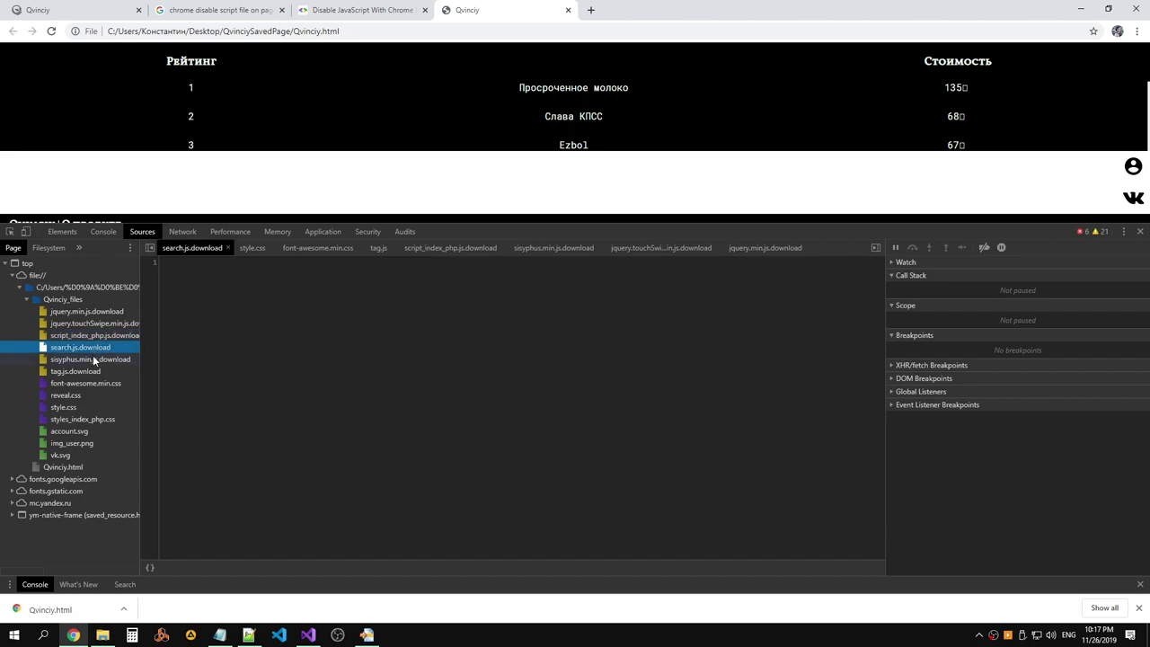
{"action": "left_click", "coordinate": [92, 359]}
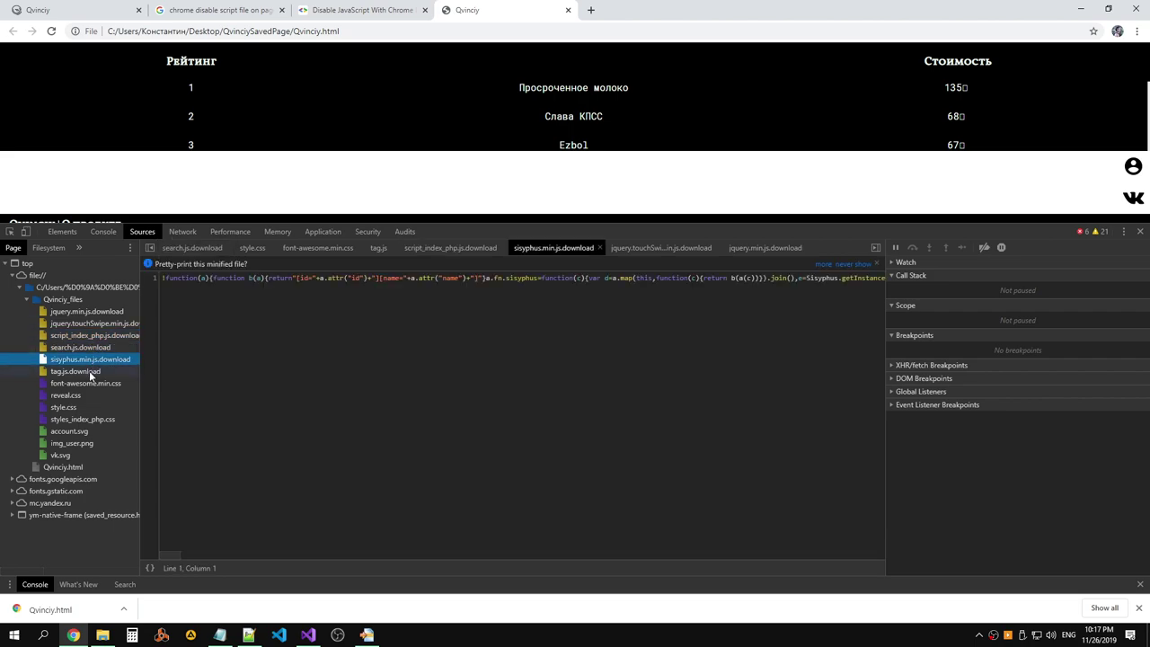
{"action": "left_click", "coordinate": [90, 372]}
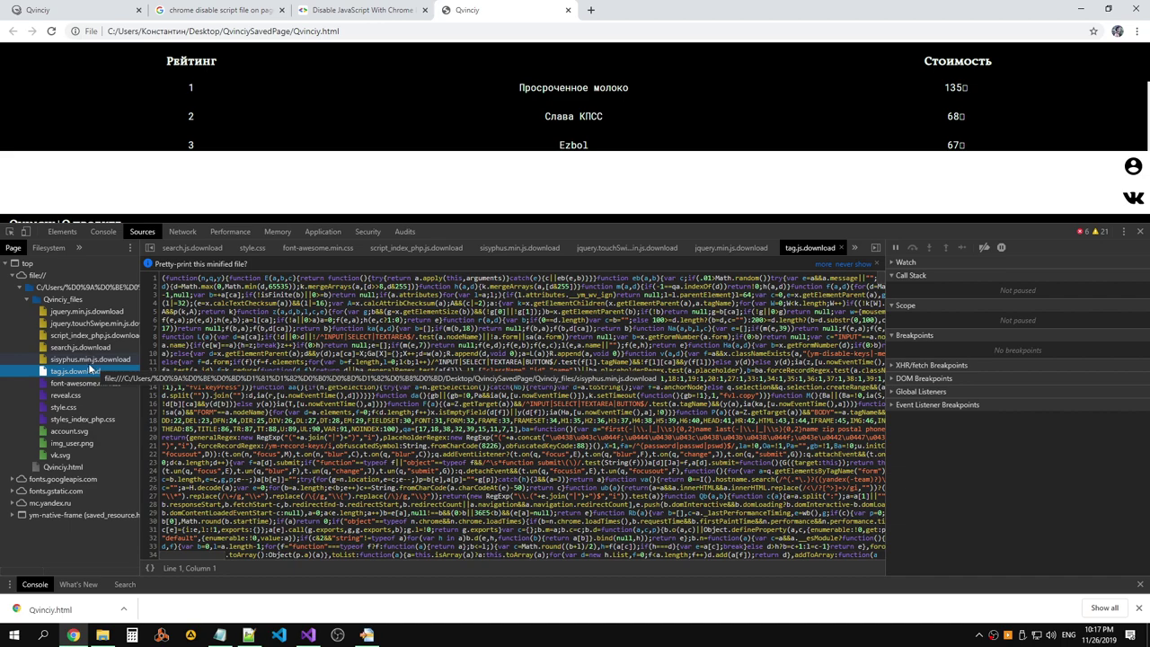
{"action": "left_click", "coordinate": [89, 360]}
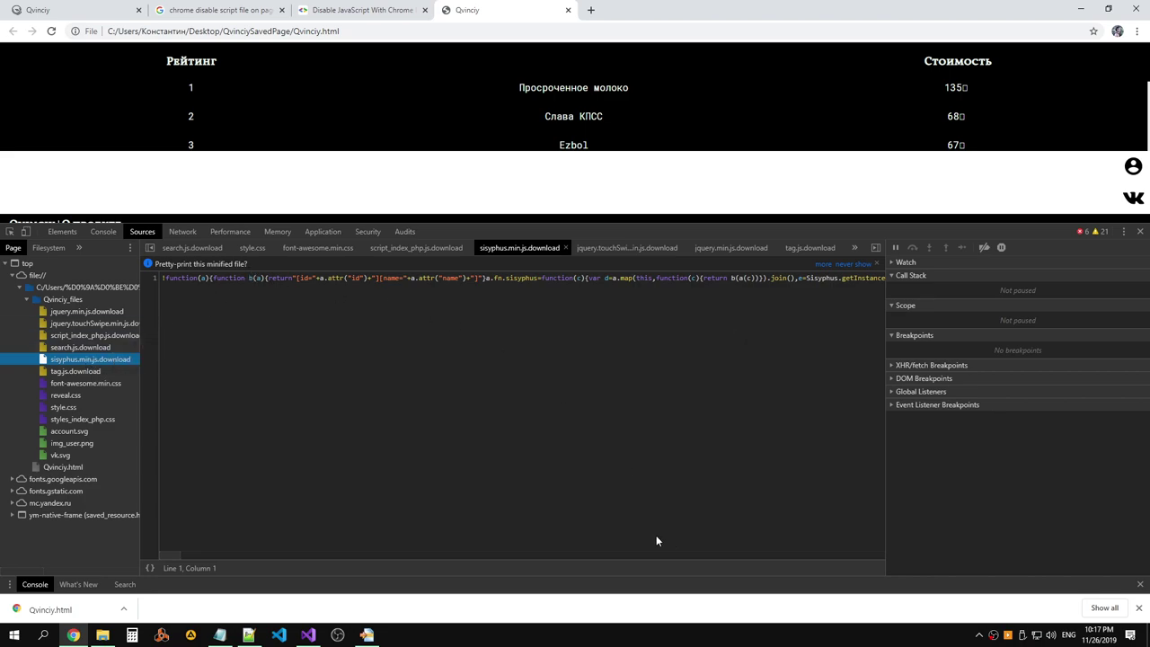
{"action": "left_click_drag", "start_coordinate": [178, 555], "coordinate": [874, 558]}
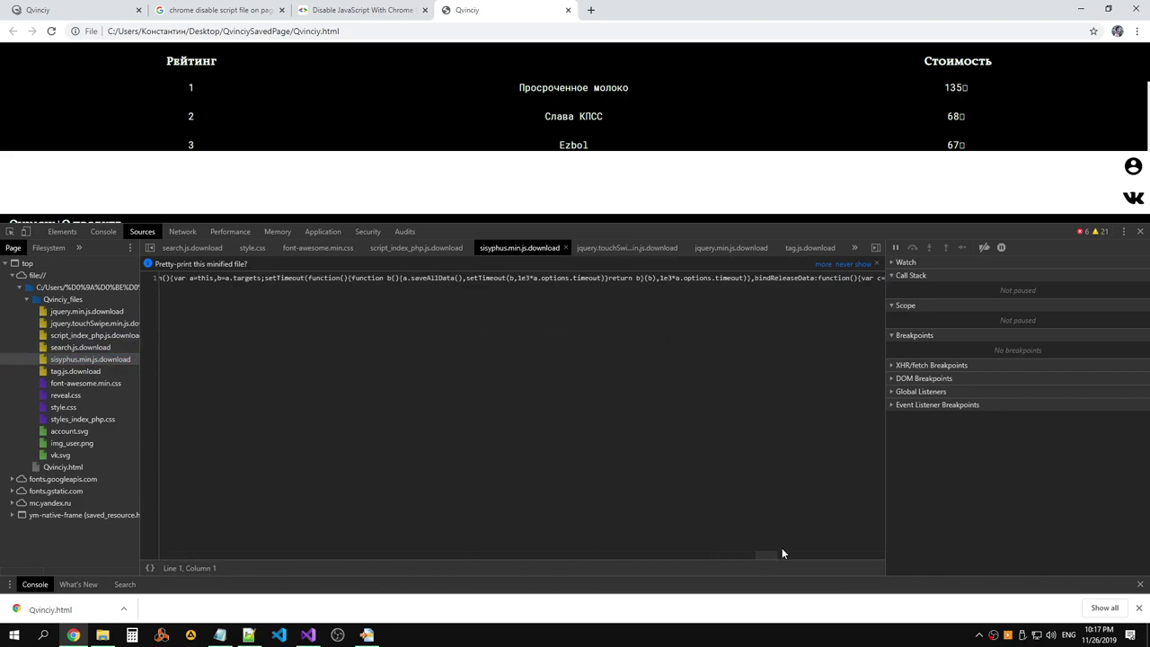
{"action": "key", "text": "alt+Tab"}
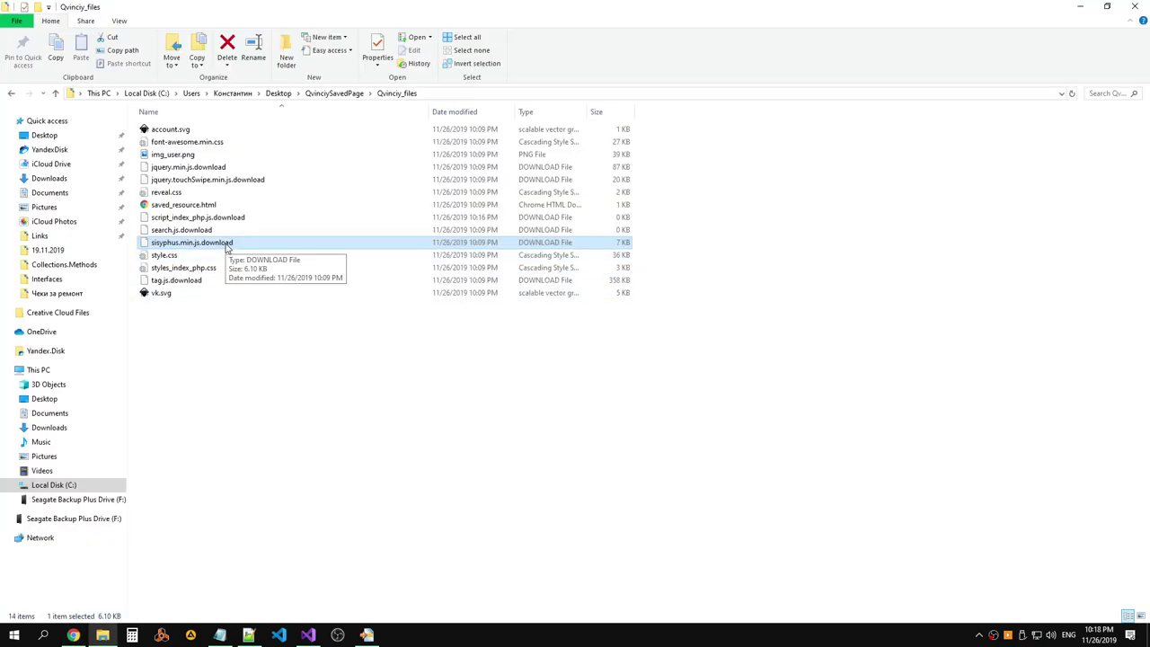
From the QvinciySavedPage folder, open Qvinciy.html in Notepad++.
{"action": "key", "text": "alt+Tab"}
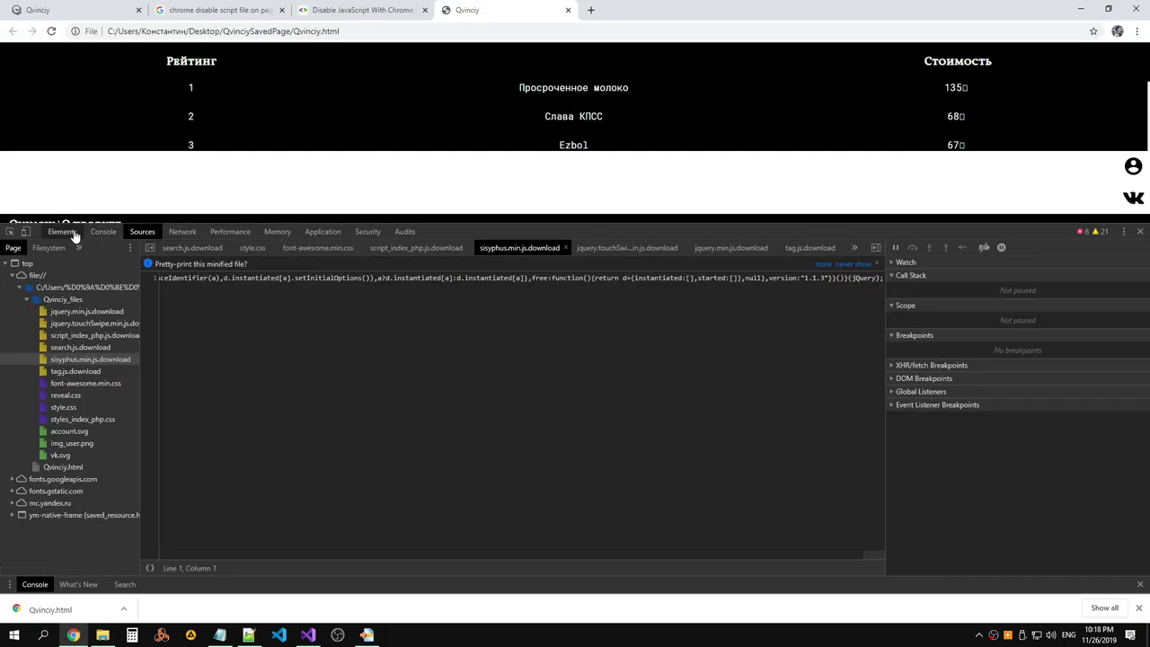
{"action": "key", "text": "alt+Tab"}
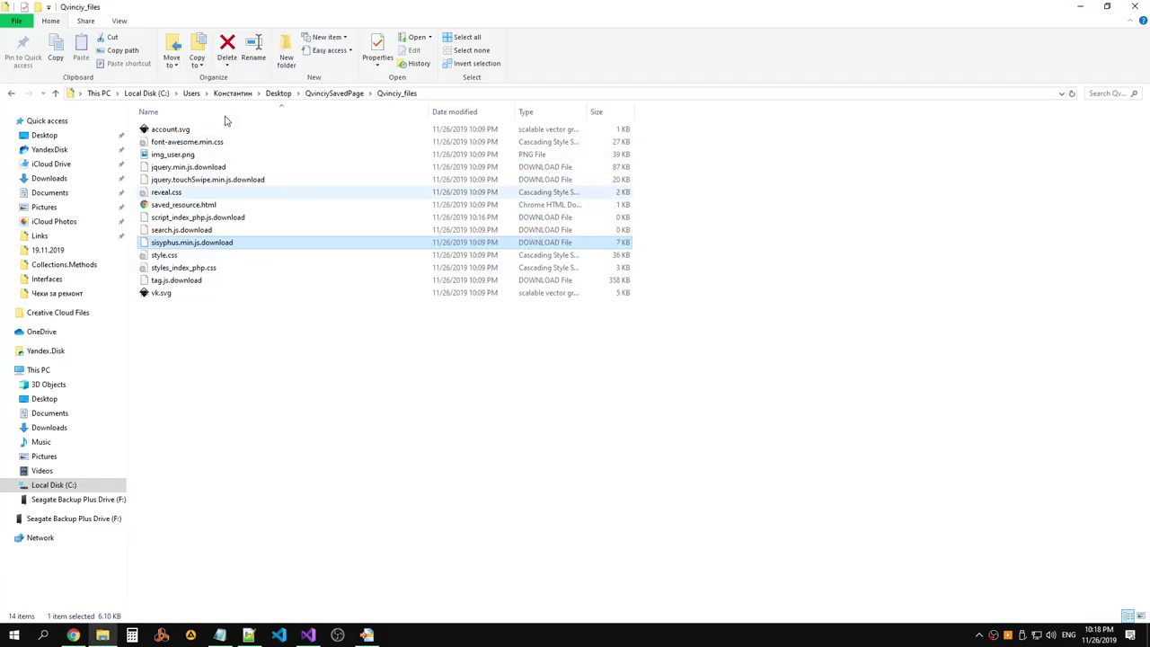
{"action": "key", "text": "alt+Up"}
{"action": "right_click", "coordinate": [170, 144]}
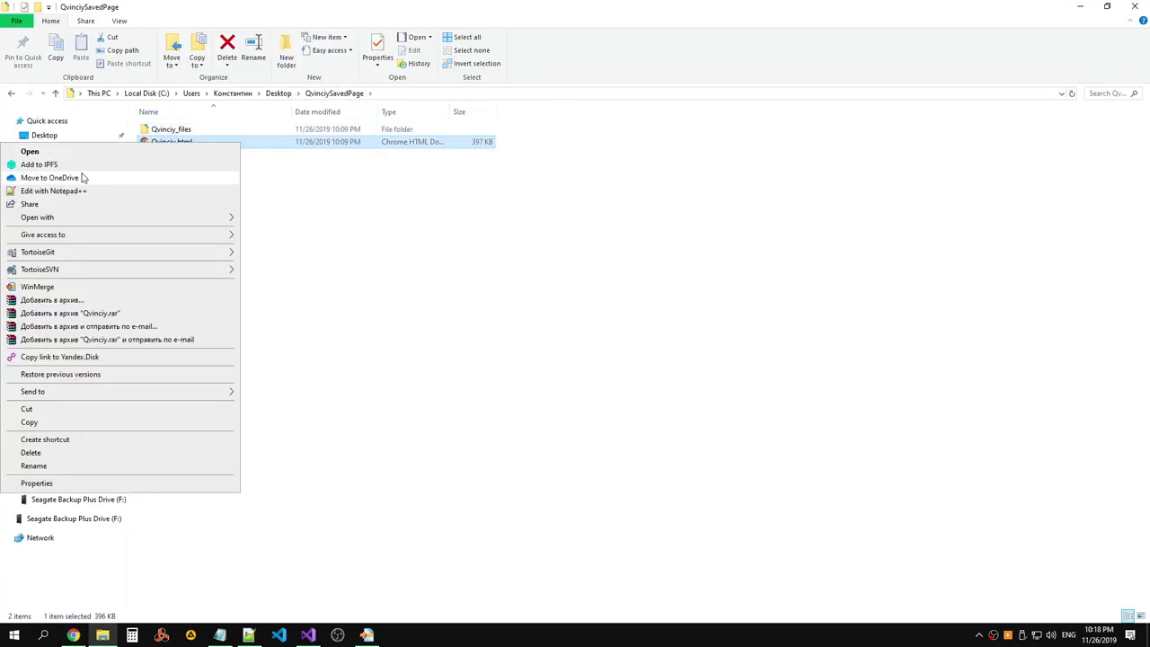
{"action": "left_click", "coordinate": [82, 180]}
{"action": "left_click", "coordinate": [217, 258]}
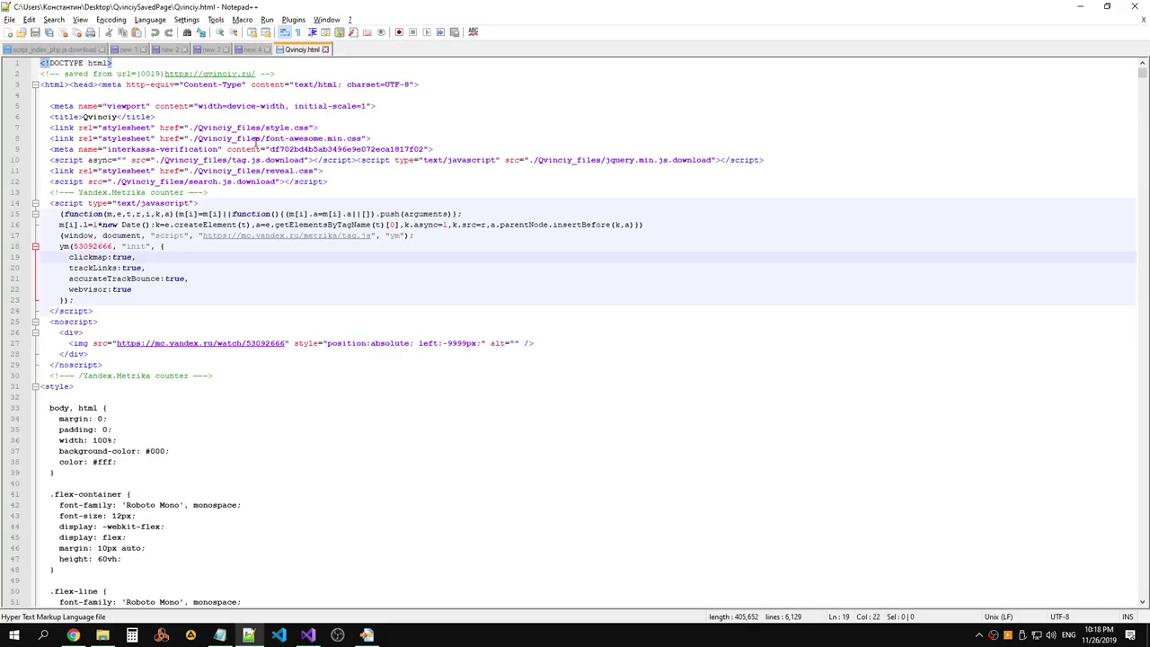
Copy and delete the search.js.download script tag line, remove the blank line, and save.
{"action": "mouse_move", "coordinate": [50, 181]}
{"action": "left_mouse_down"}
{"action": "mouse_move", "coordinate": [344, 182]}
{"action": "mouse_move", "coordinate": [50, 181]}
{"action": "left_mouse_up"}
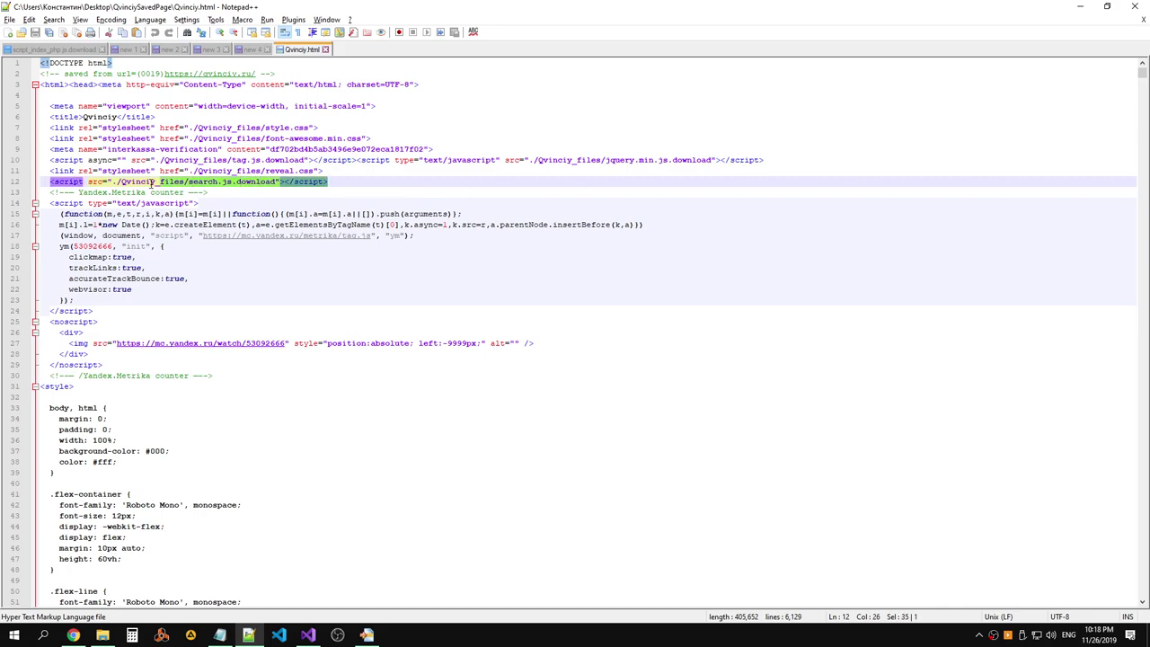
{"action": "right_click", "coordinate": [66, 185]}
{"action": "left_click", "coordinate": [92, 201]}
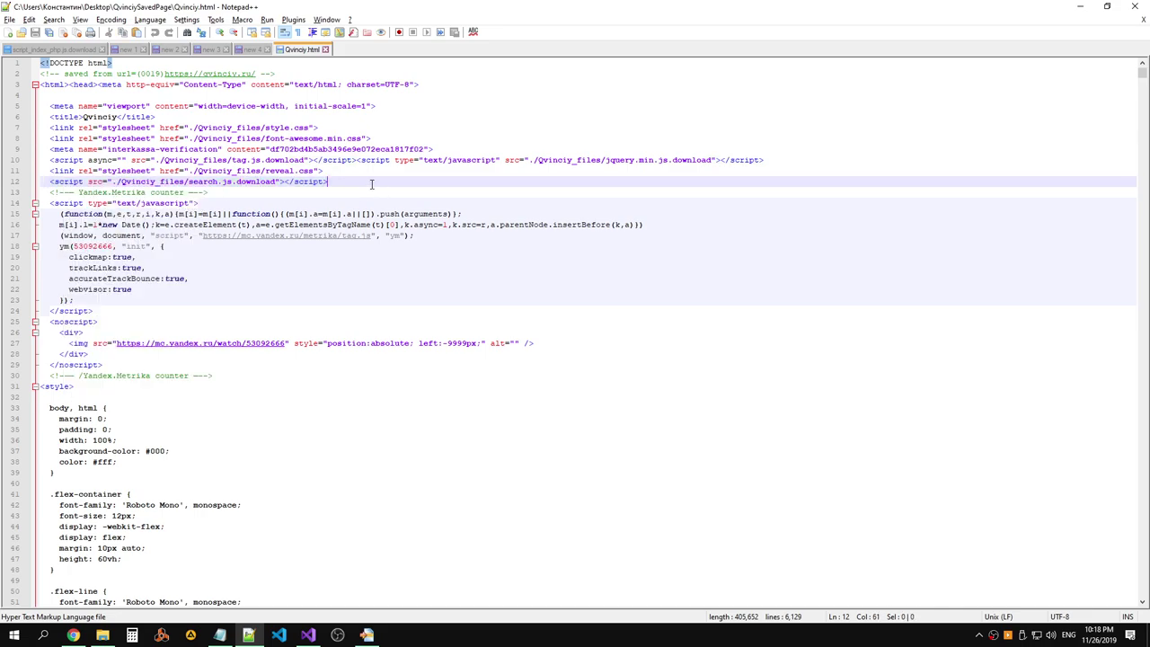
{"action": "key", "text": "Delete"}
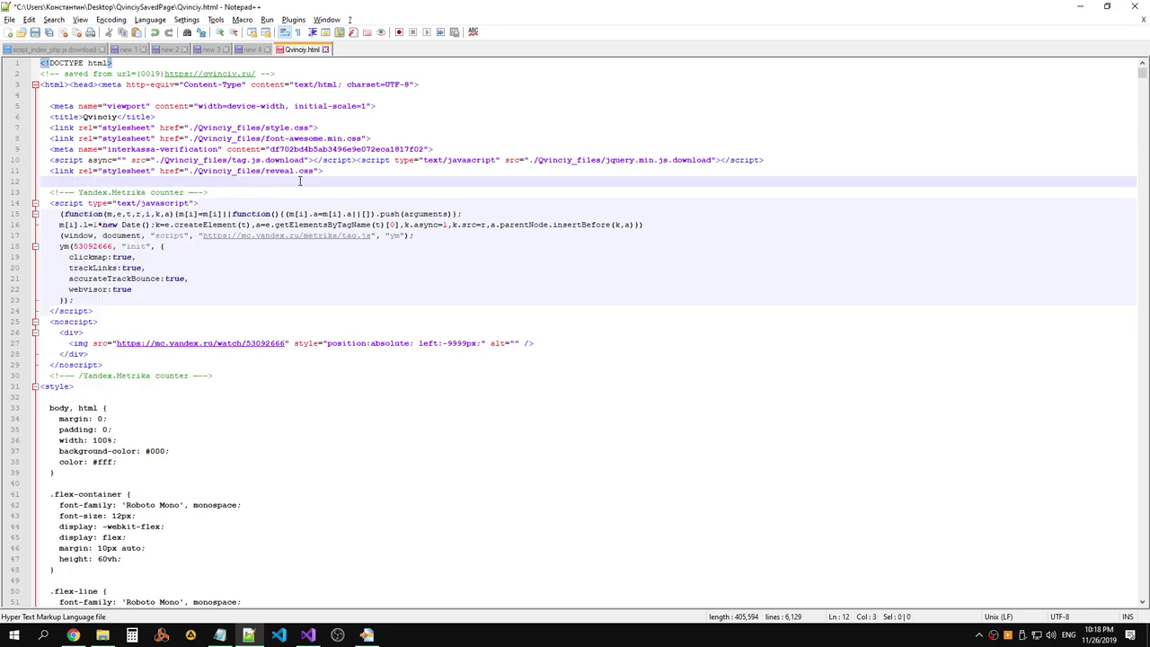
{"action": "key", "text": "BackSpace"}
{"action": "key", "text": "BackSpace"}
{"action": "key", "text": "BackSpace"}
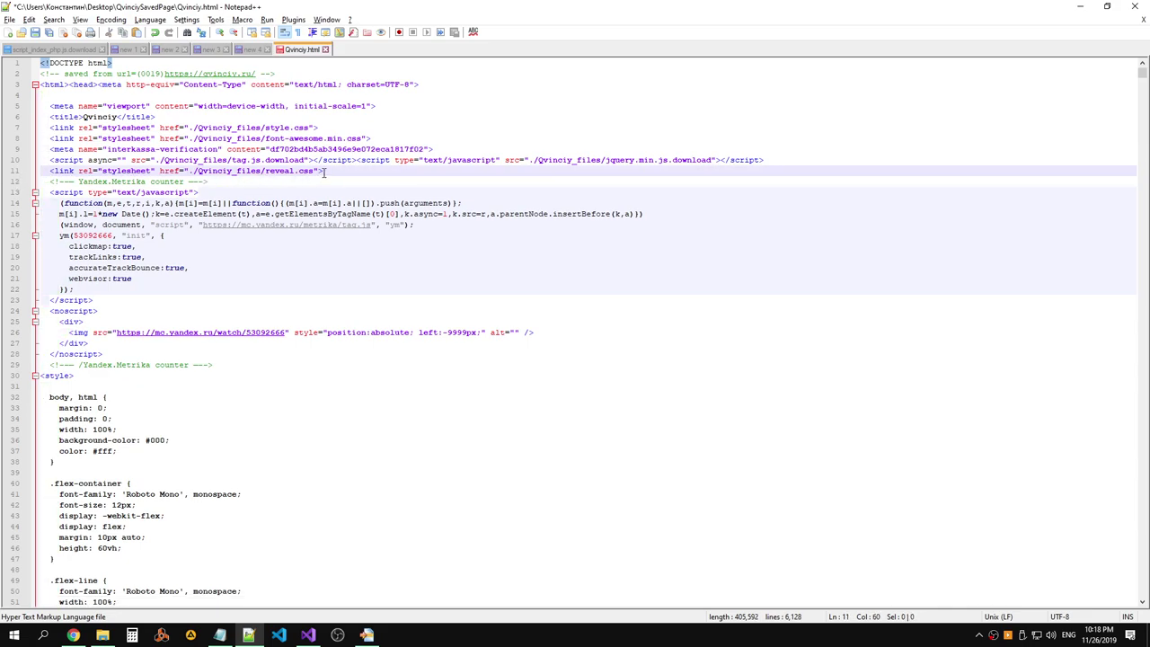
{"action": "key", "text": "ctrl+s"}
{"action": "key", "text": "alt+Tab"}
{"action": "key", "text": "alt+Tab"}
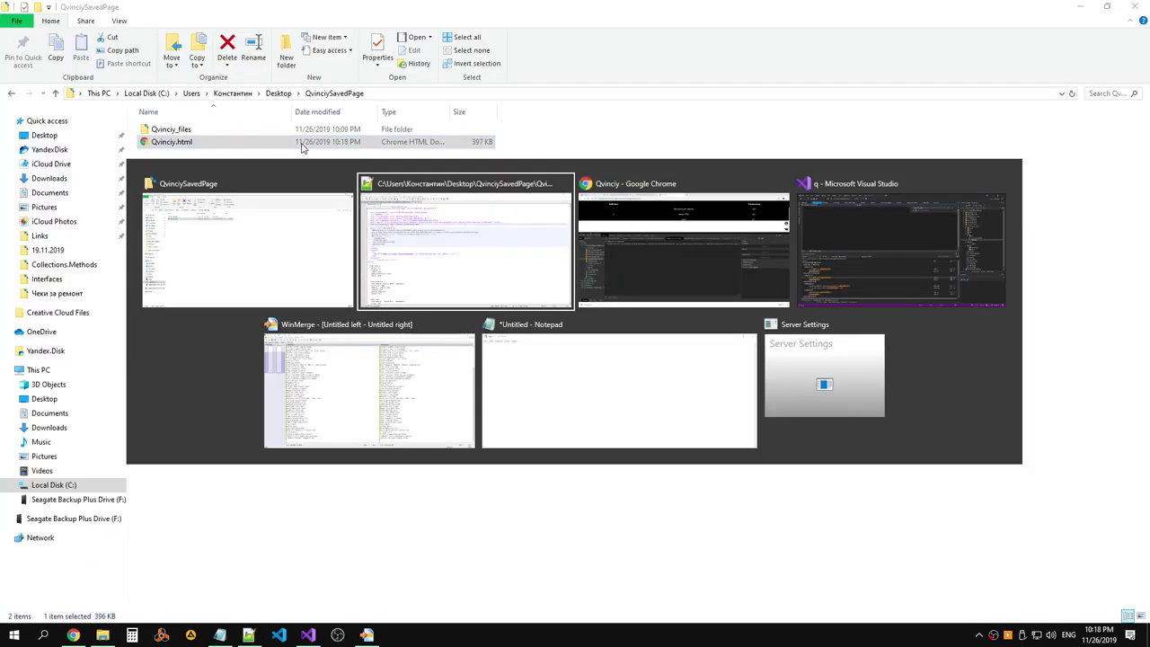
{"action": "key", "text": "alt+Tab"}
Reload the Qvinciy page in Chrome, then look at scratch file new 4 in Notepad++.
{"action": "key", "text": "F5"}
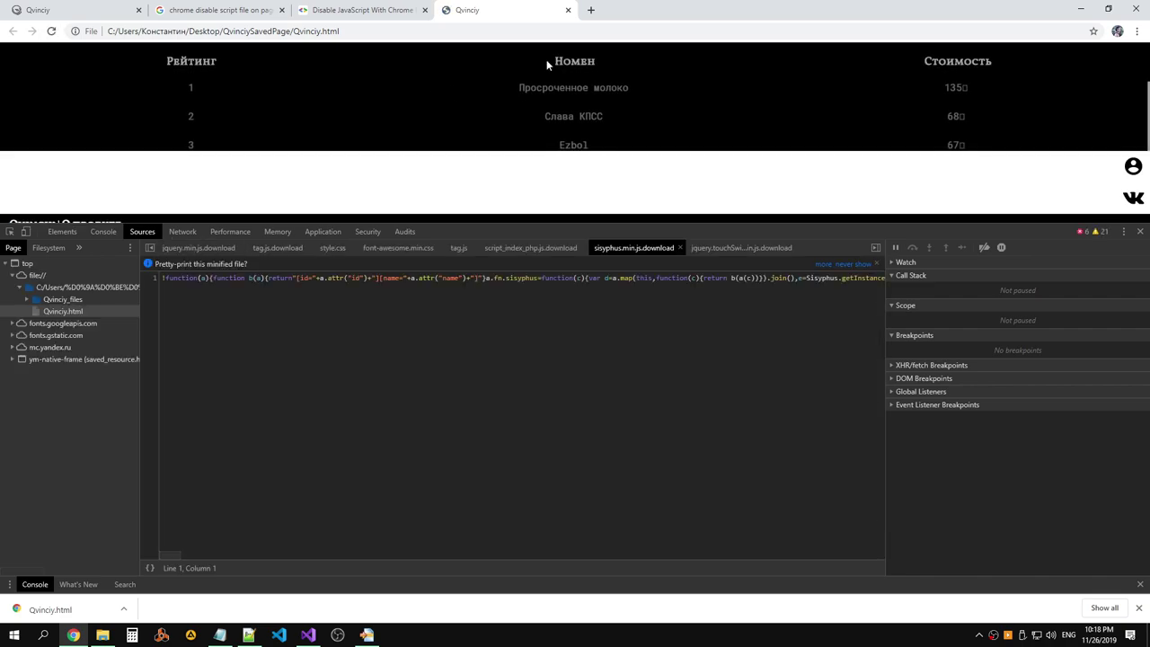
{"action": "key", "text": "alt+Tab"}
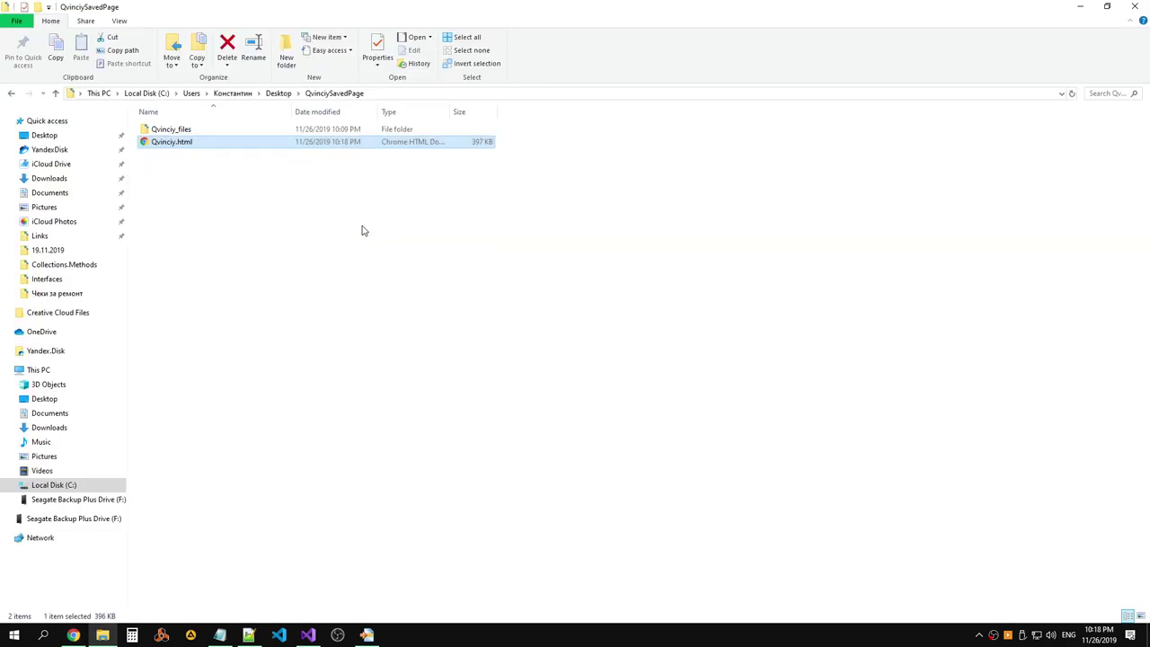
{"action": "key", "text": "alt+Tab"}
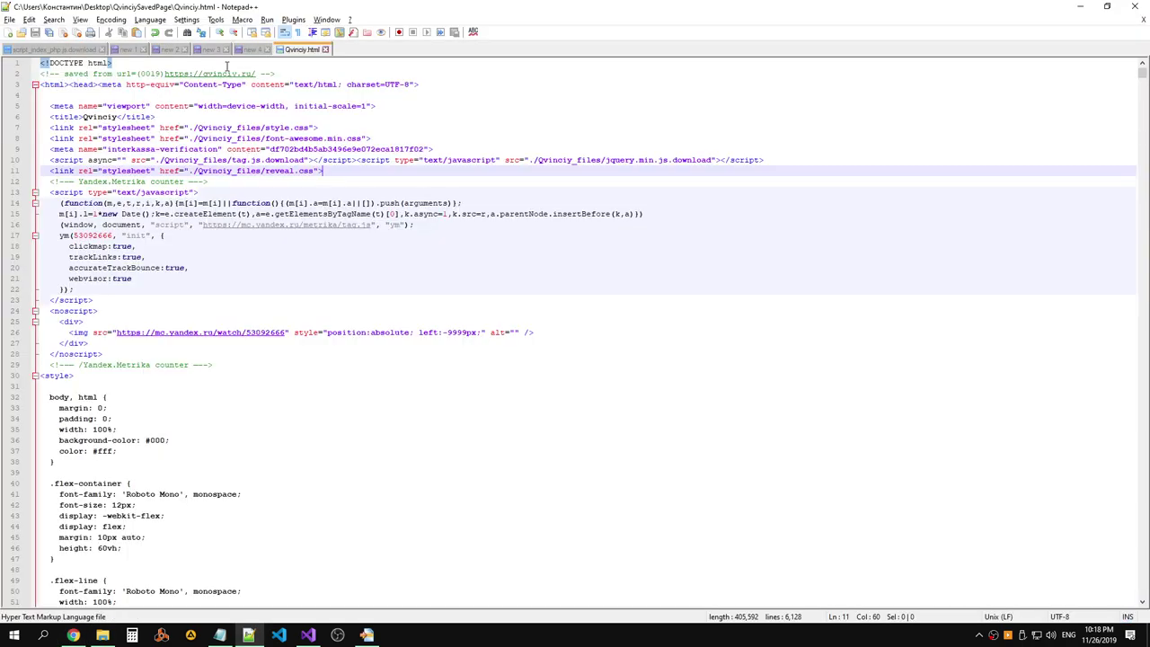
{"action": "left_click", "coordinate": [253, 50]}
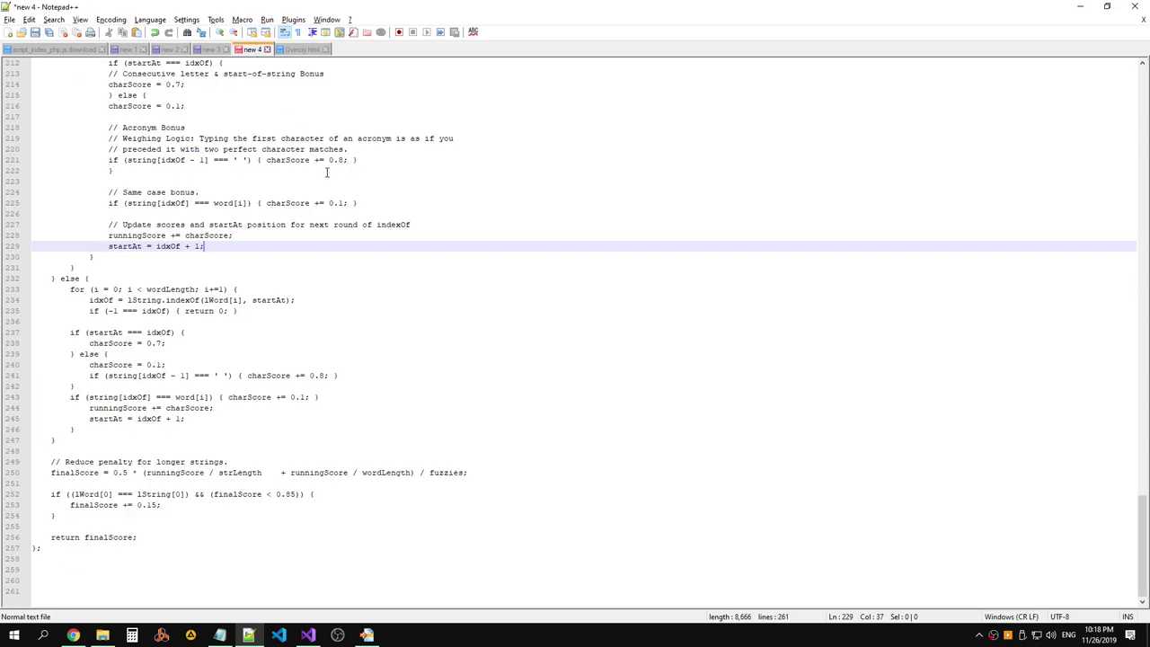
Open the Qvinciy.html source in Chrome DevTools' Sources tree.
{"action": "key", "text": "alt+Tab"}
{"action": "key", "text": "alt+Tab"}
{"action": "key", "text": "Tab"}
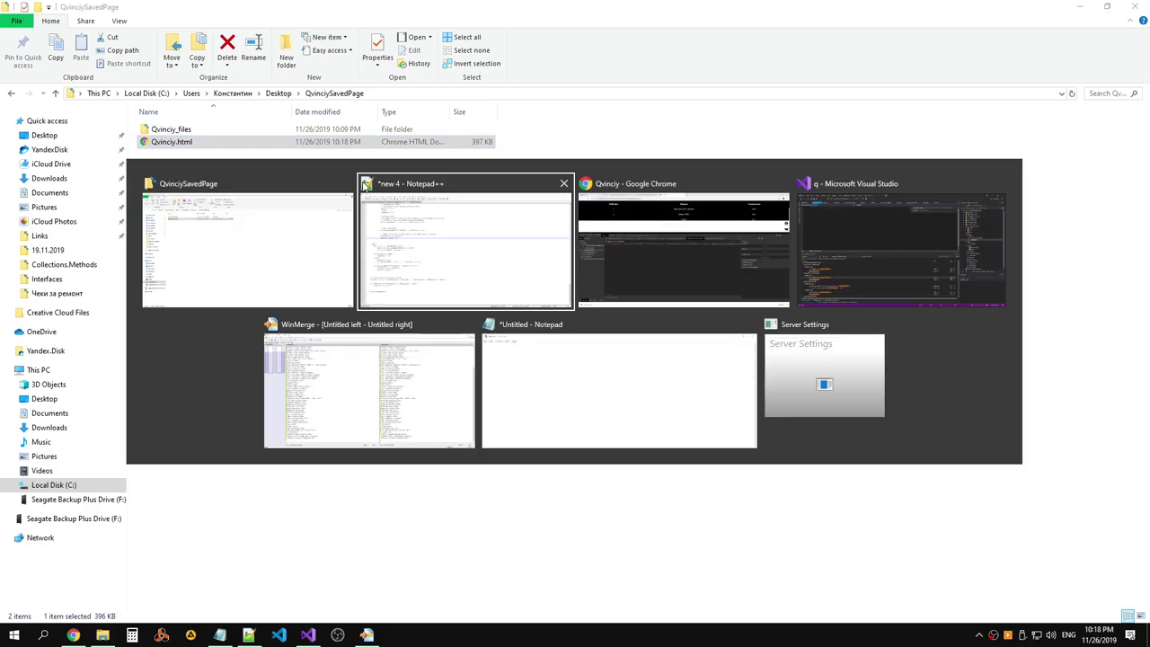
{"action": "left_click", "coordinate": [80, 299]}
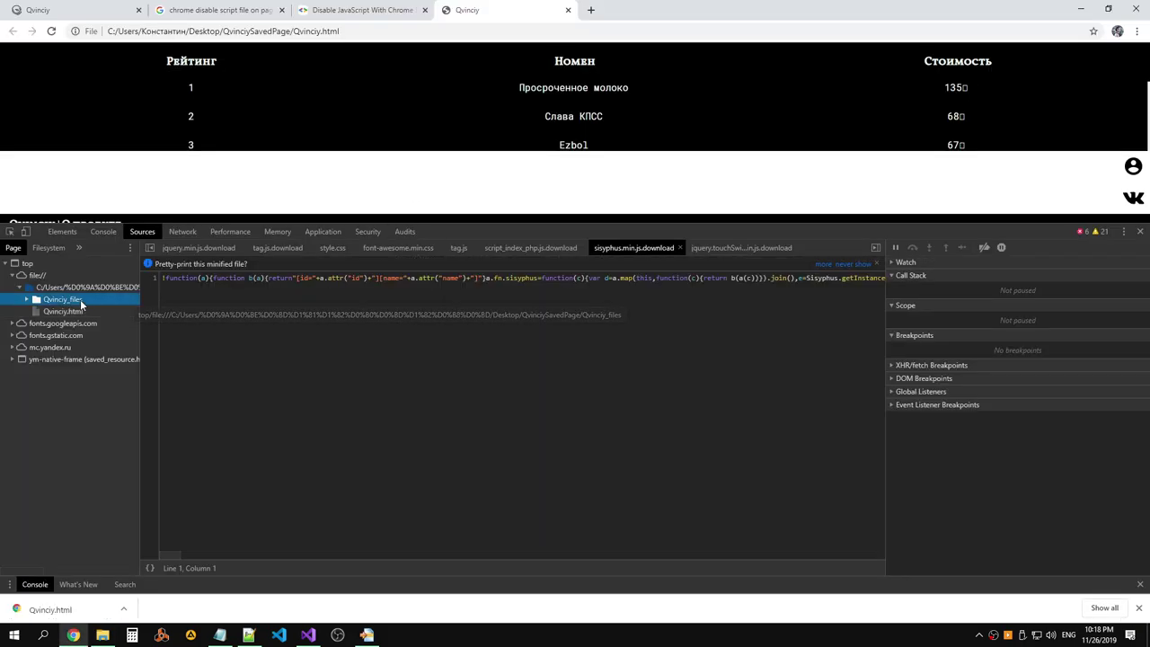
{"action": "left_click", "coordinate": [80, 311]}
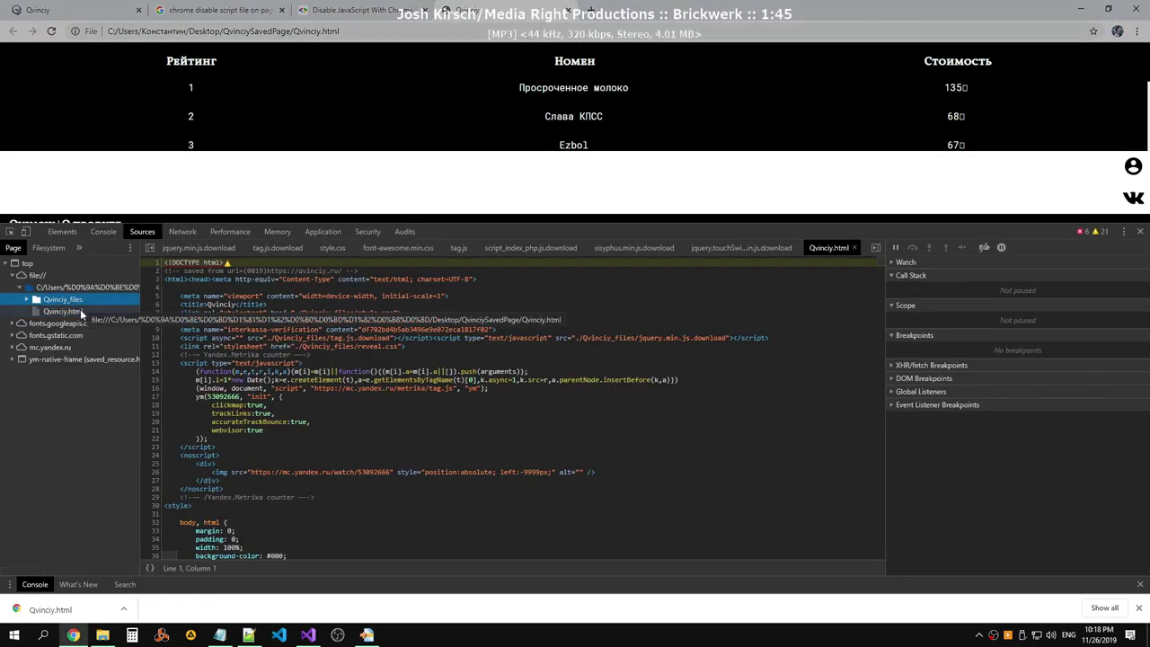
Open Qvinciy.html in the browser from the saved page folder, then return to Notepad++.
{"action": "key", "text": "alt+Tab"}
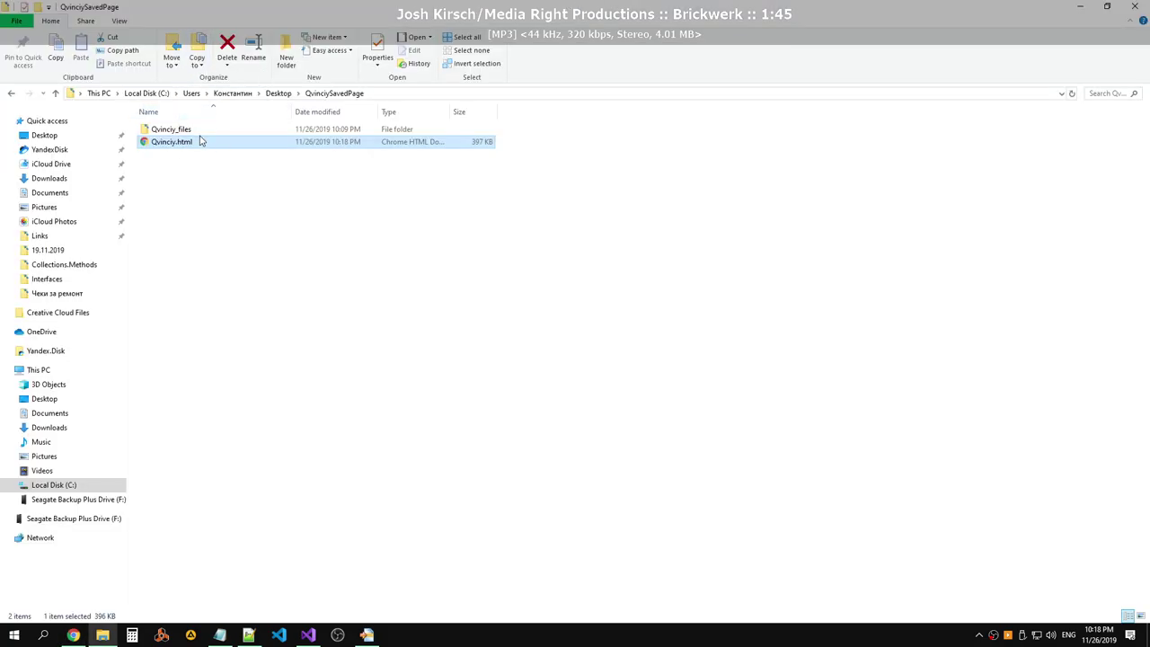
{"action": "double_click", "coordinate": [200, 141]}
{"action": "key", "text": "alt+Tab"}
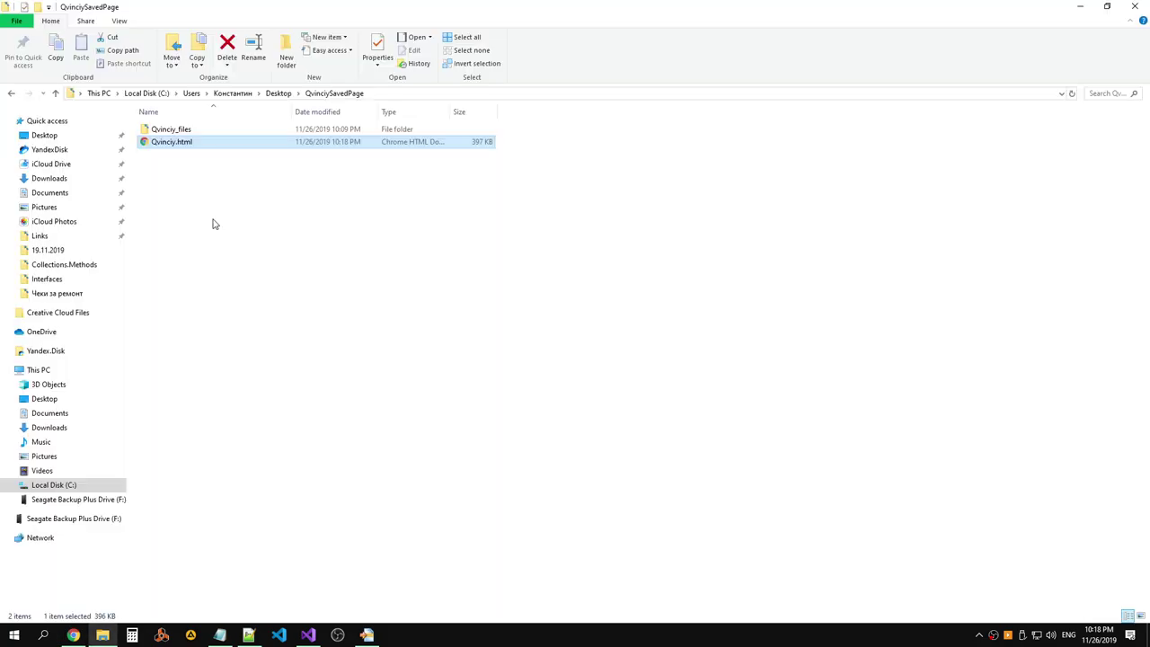
{"action": "key", "text": "alt+Tab"}
{"action": "key", "text": "Tab"}
Paste the search code at the end of script_index_php.js.download and save it.
{"action": "left_click", "coordinate": [68, 49]}
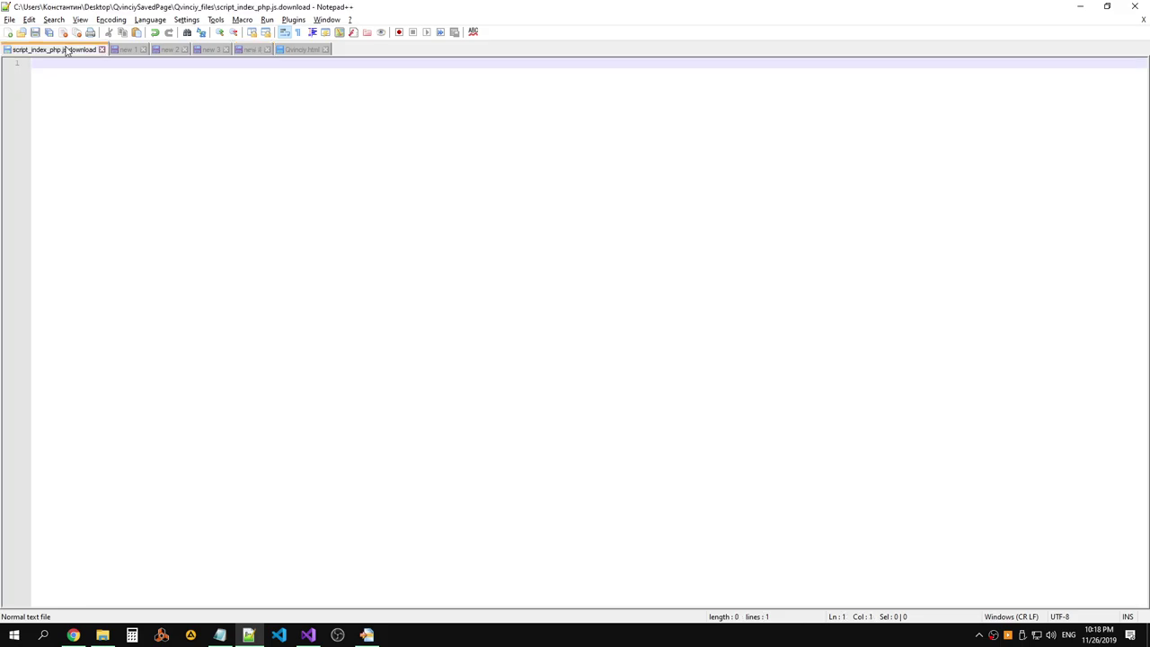
{"action": "key", "text": "ctrl+v"}
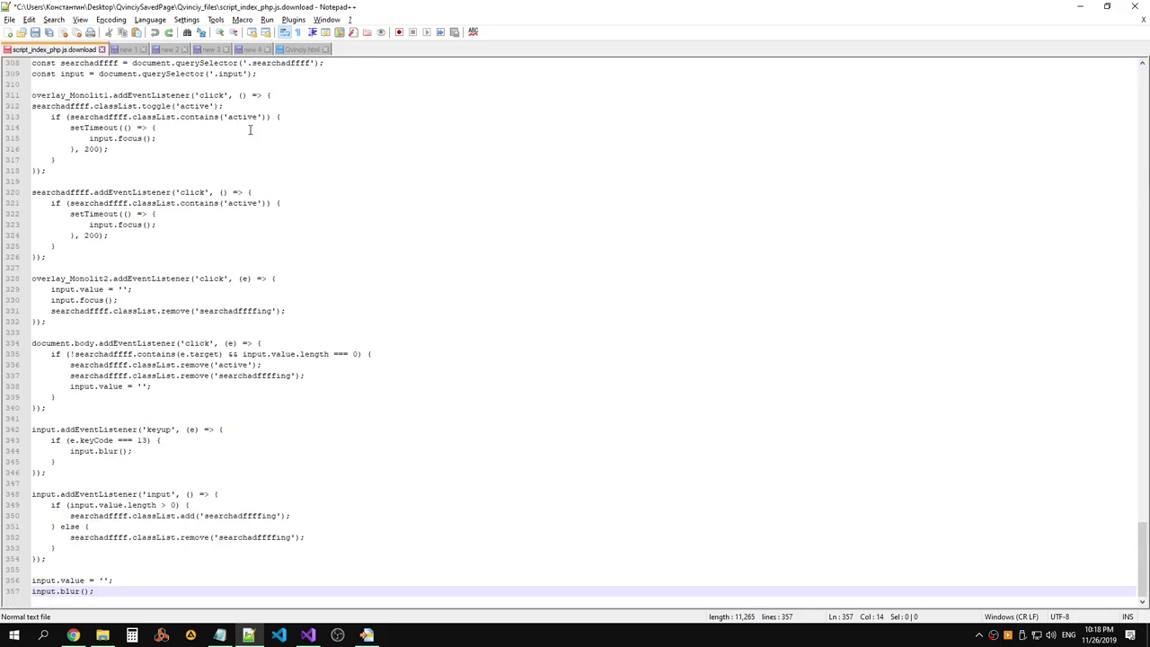
{"action": "key", "text": "ctrl+s"}
{"action": "key", "text": "alt+Tab"}
{"action": "key", "text": "alt+Tab"}
Close scratch tabs new 1 through new 4 without saving them.
{"action": "left_click", "coordinate": [142, 51]}
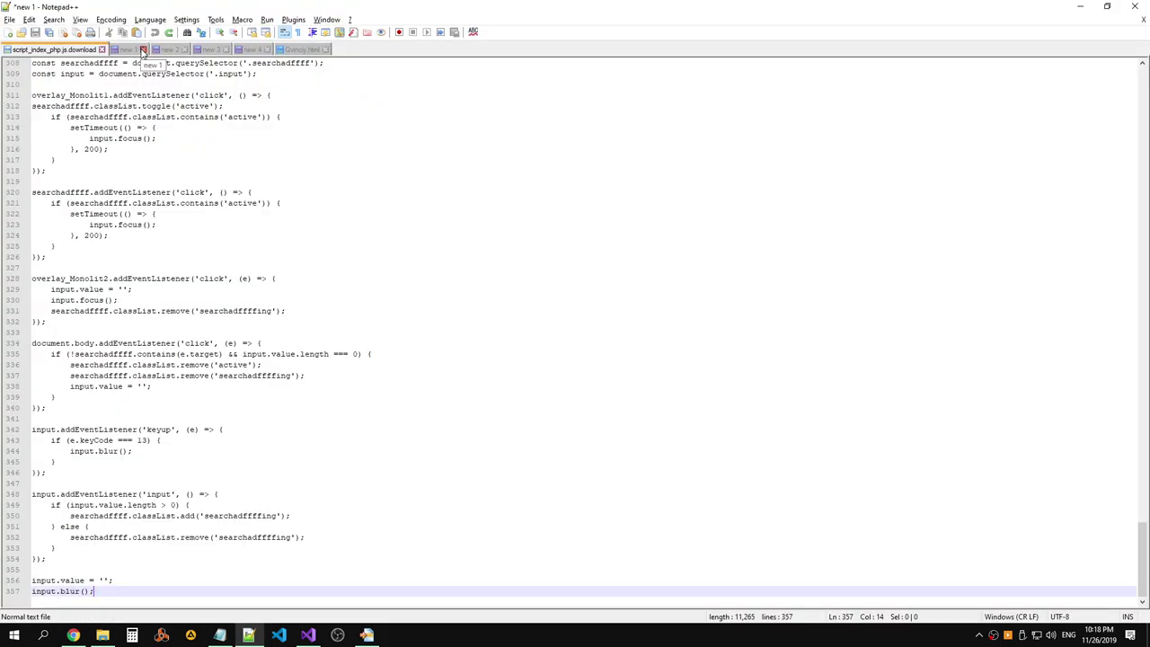
{"action": "left_click", "coordinate": [142, 50]}
{"action": "left_click", "coordinate": [516, 358]}
{"action": "left_click", "coordinate": [144, 49]}
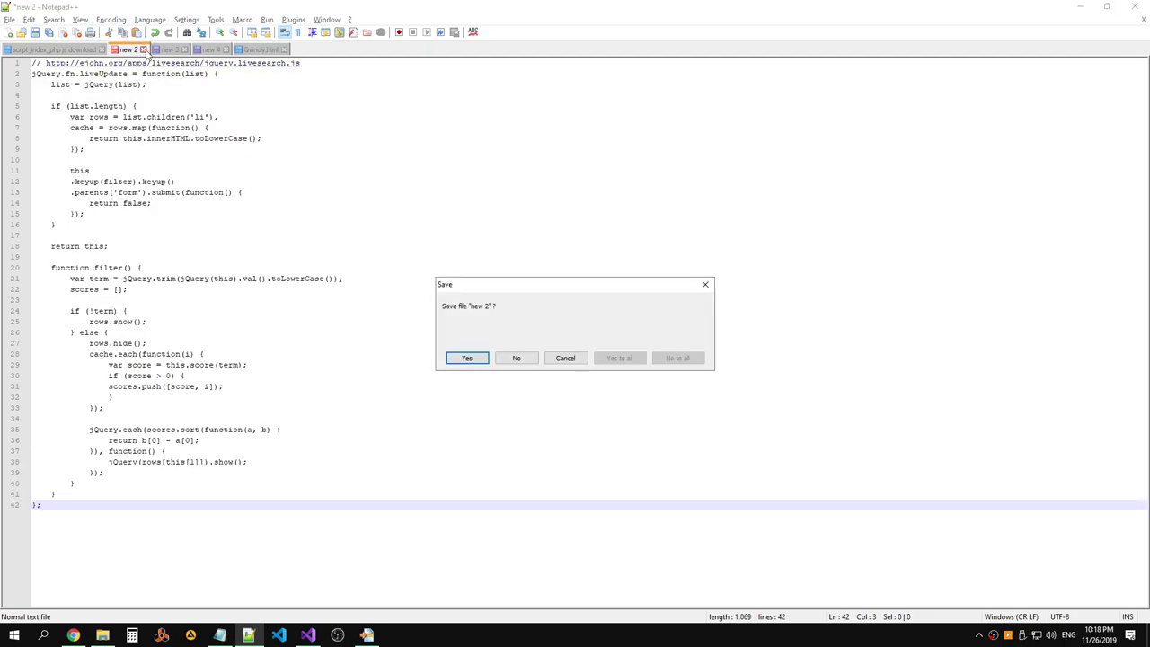
{"action": "left_click", "coordinate": [516, 358]}
{"action": "left_click", "coordinate": [142, 50]}
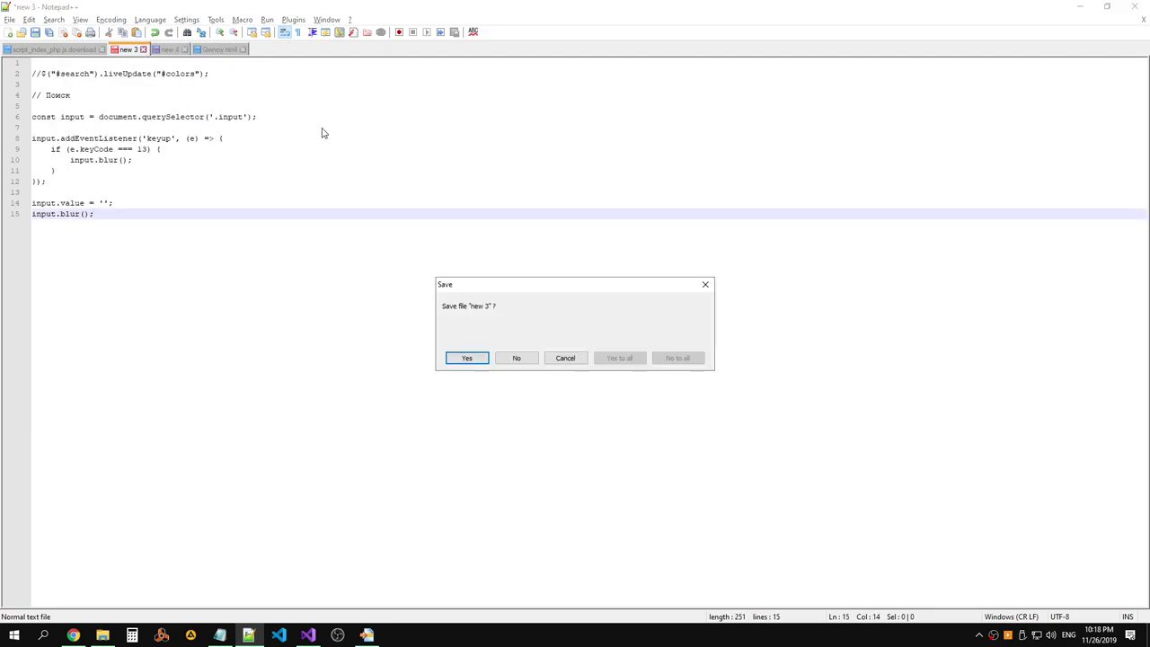
{"action": "left_click", "coordinate": [515, 358]}
{"action": "left_click", "coordinate": [143, 49]}
{"action": "left_click", "coordinate": [566, 357]}
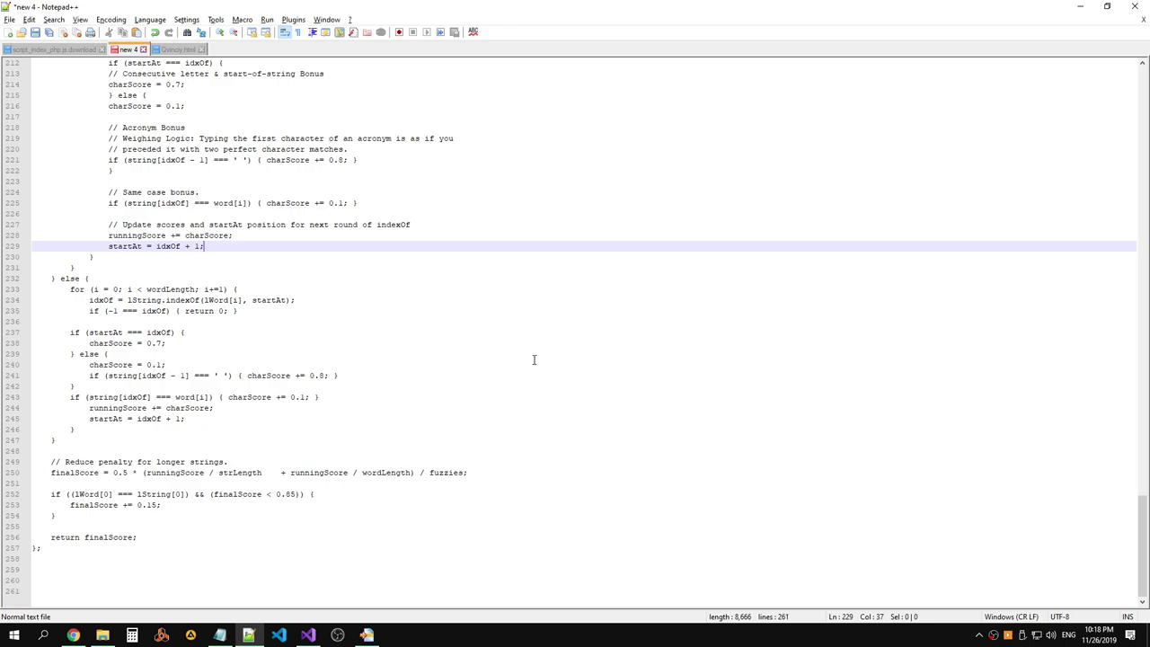
{"action": "left_click", "coordinate": [143, 50]}
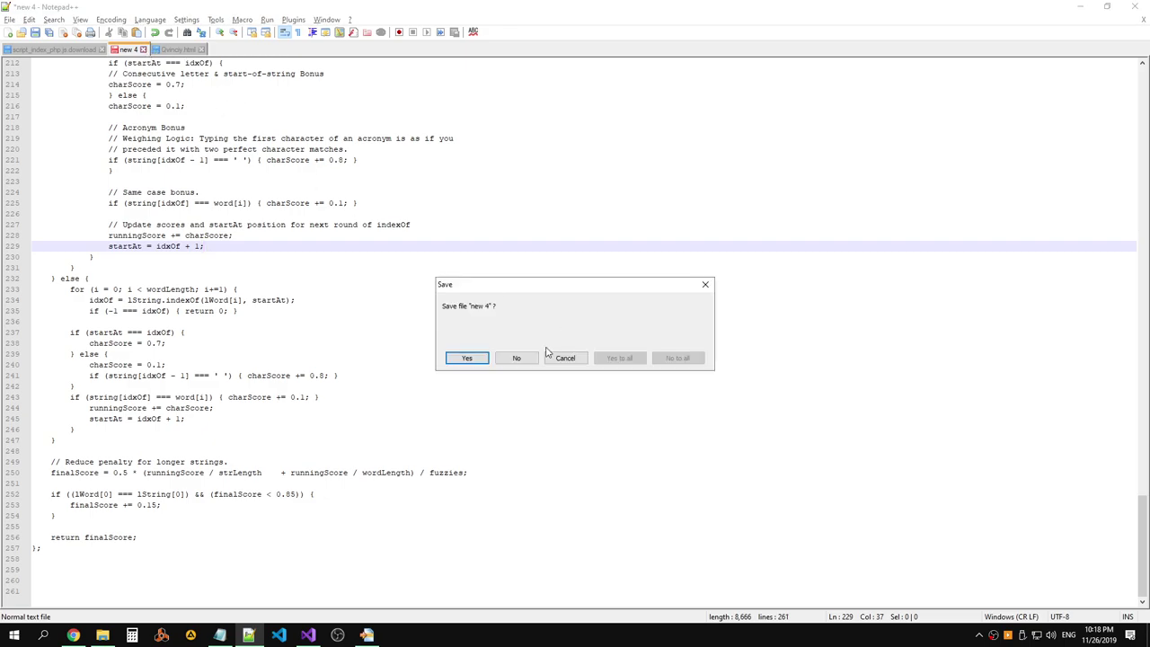
{"action": "left_click", "coordinate": [519, 357]}
Cut the search-handler code from line 302 to the end of the script.
{"action": "left_click", "coordinate": [40, 51]}
{"action": "left_click", "coordinate": [236, 530]}
{"action": "left_click", "coordinate": [237, 589]}
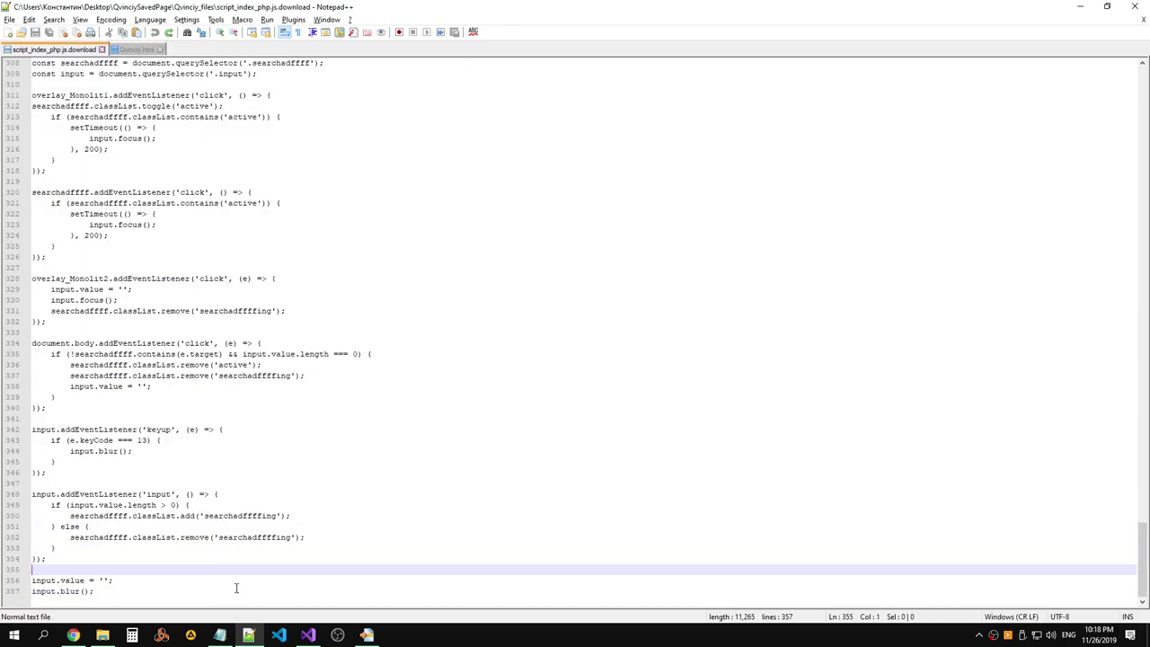
{"action": "scroll", "coordinate": [237, 585], "scroll_direction": "up", "scroll_amount": 10}
{"action": "left_click", "coordinate": [39, 316], "text": "shift"}
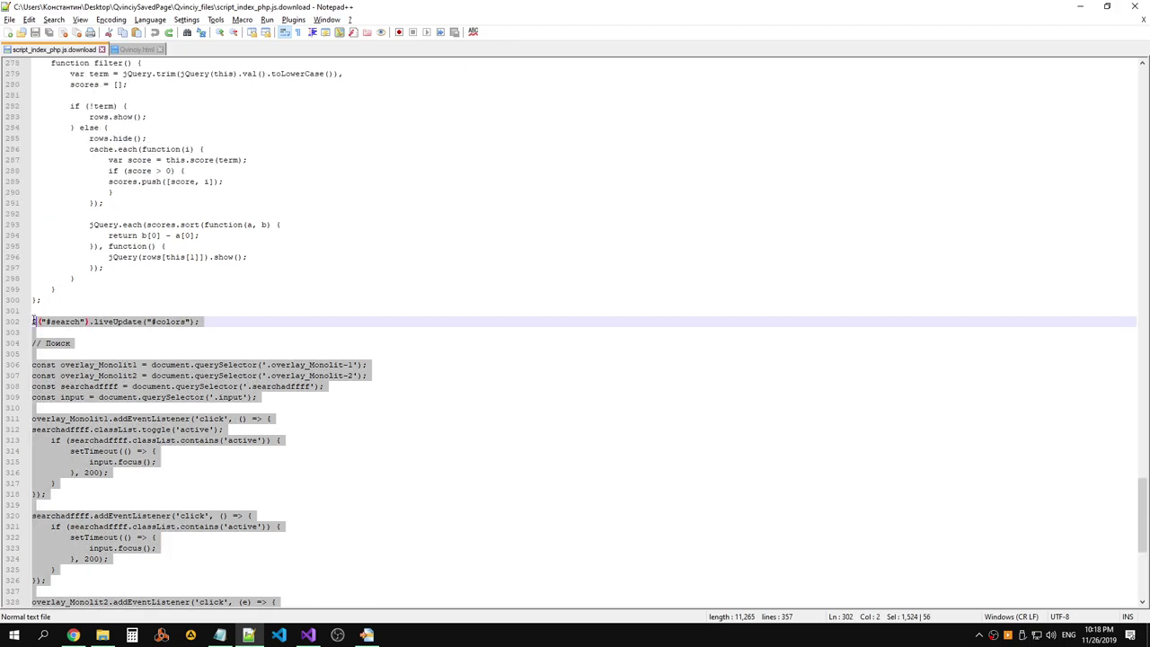
{"action": "key", "text": "Delete"}
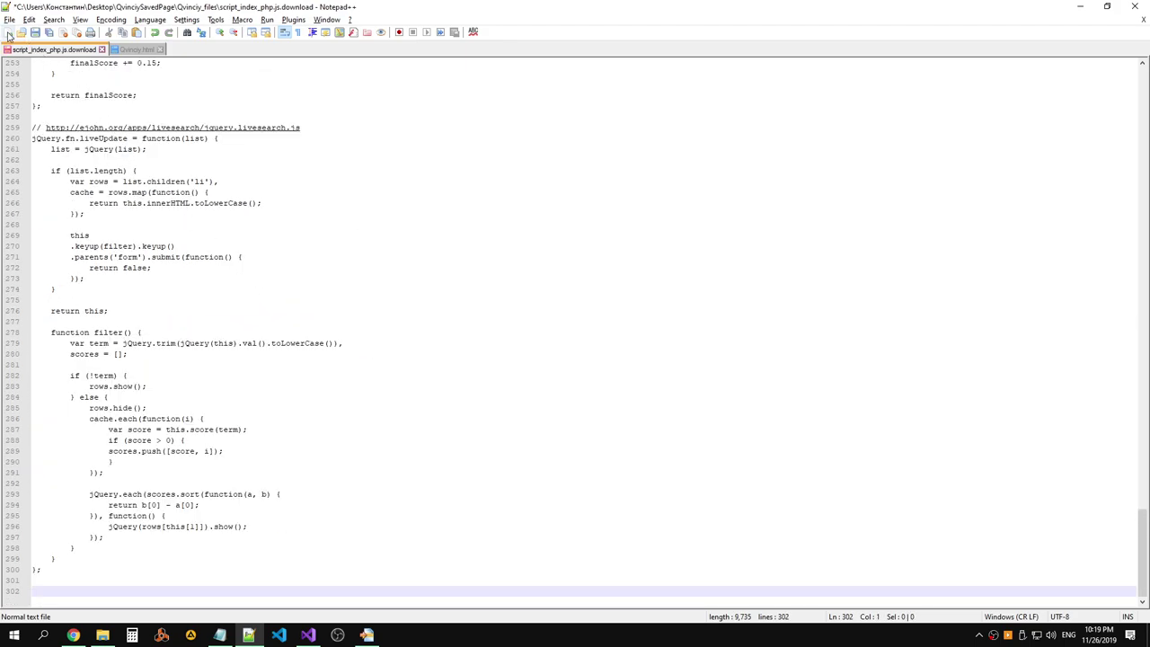
Paste the cut search-handler code into a new tab, leaving it unsaved.
{"action": "left_click", "coordinate": [8, 33]}
{"action": "key", "text": "ctrl+v"}
{"action": "left_click", "coordinate": [355, 205]}
{"action": "key", "text": "Down"}
{"action": "key", "text": "Down"}
{"action": "key", "text": "Down"}
{"action": "left_click", "coordinate": [36, 32]}
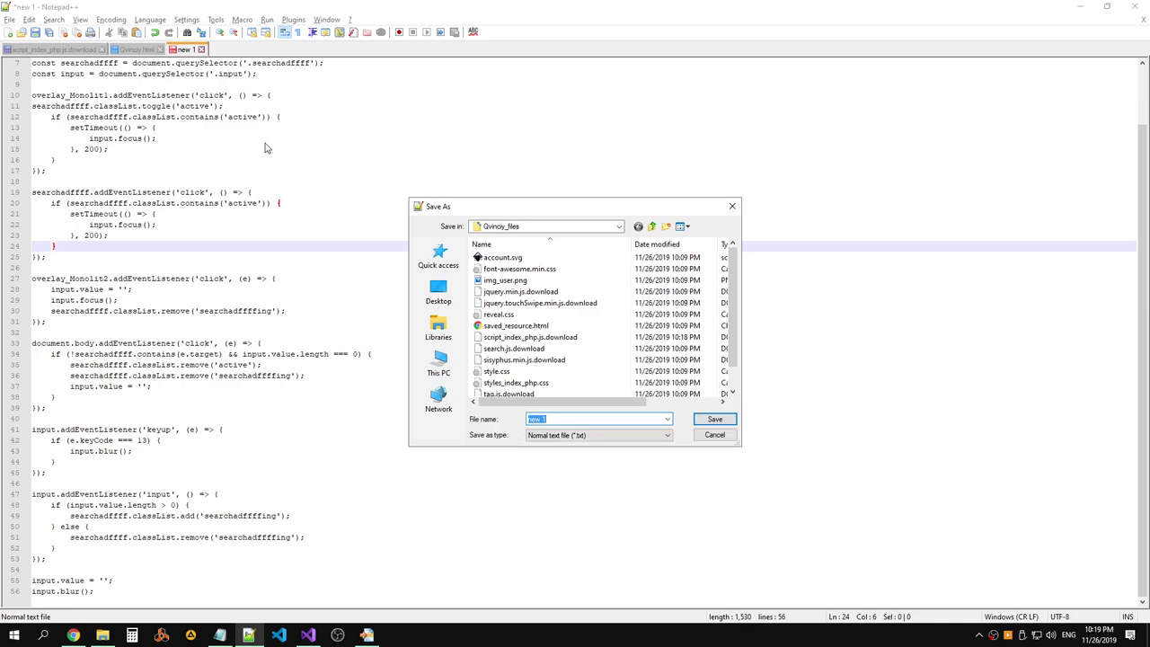
{"action": "left_click", "coordinate": [715, 434]}
Save the trimmed script_index_php.js.download, ending at 302 lines.
{"action": "left_click", "coordinate": [36, 51]}
{"action": "key", "text": "ctrl+s"}
{"action": "left_click", "coordinate": [386, 203]}
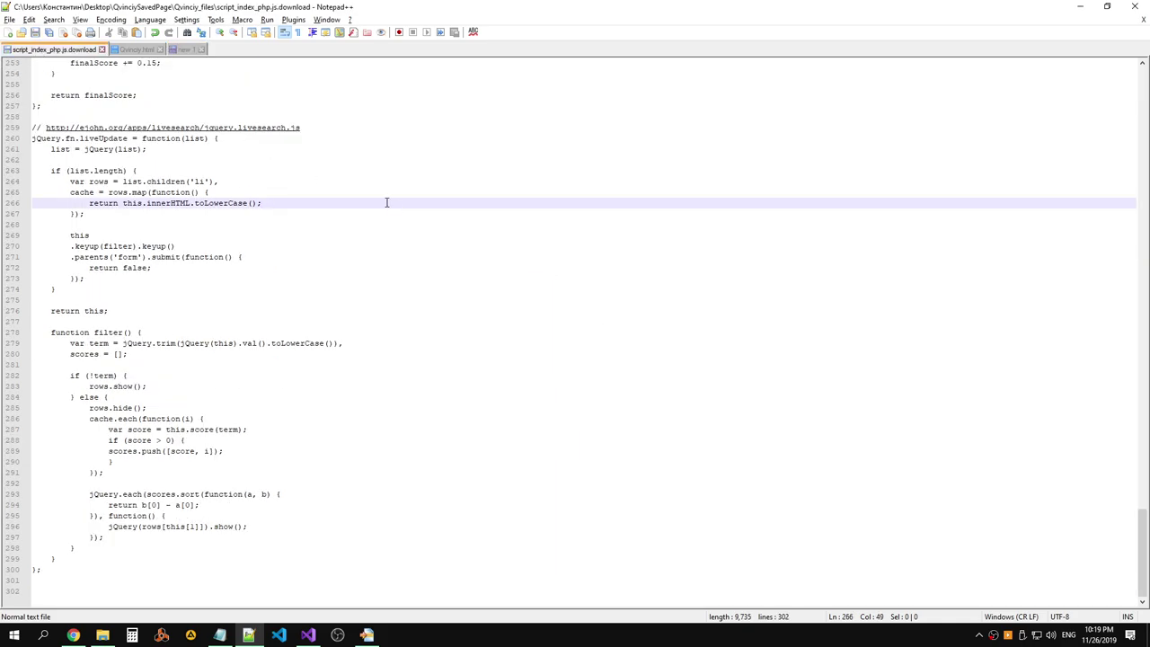
{"action": "key", "text": "alt+Tab"}
{"action": "key", "text": "alt+Tab"}
Reload the Qvinciy page so its table reflects the trimmed script, now headed Номен.
{"action": "key", "text": "F5"}
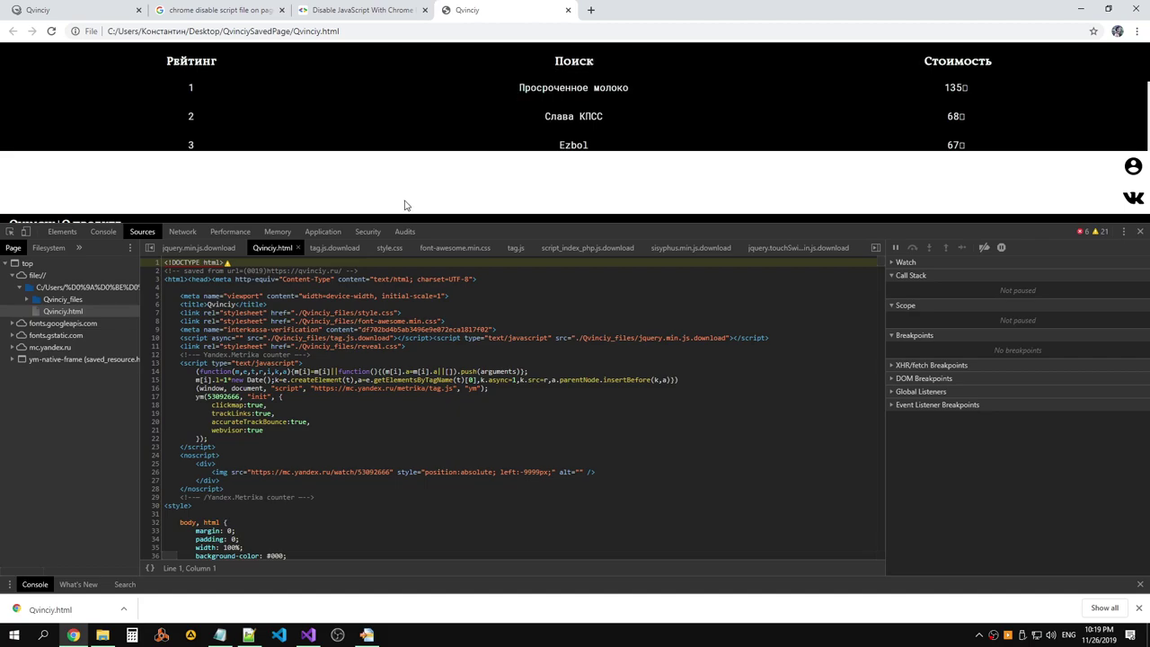
{"action": "key", "text": "alt+Tab"}
{"action": "mouse_move", "coordinate": [228, 270]}
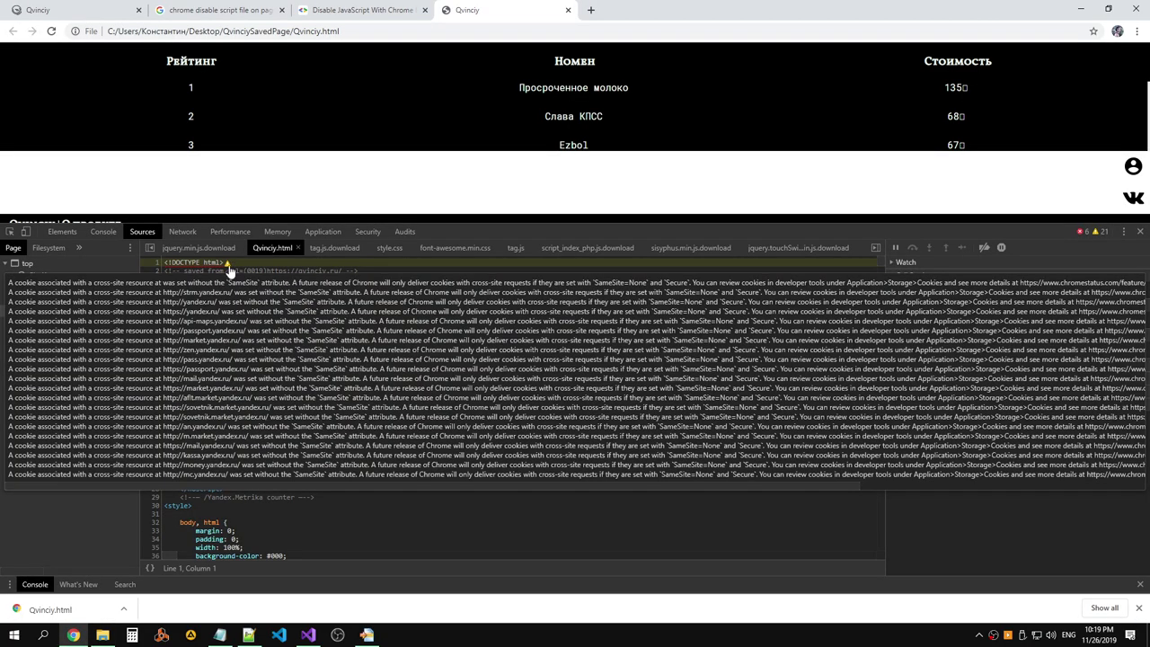
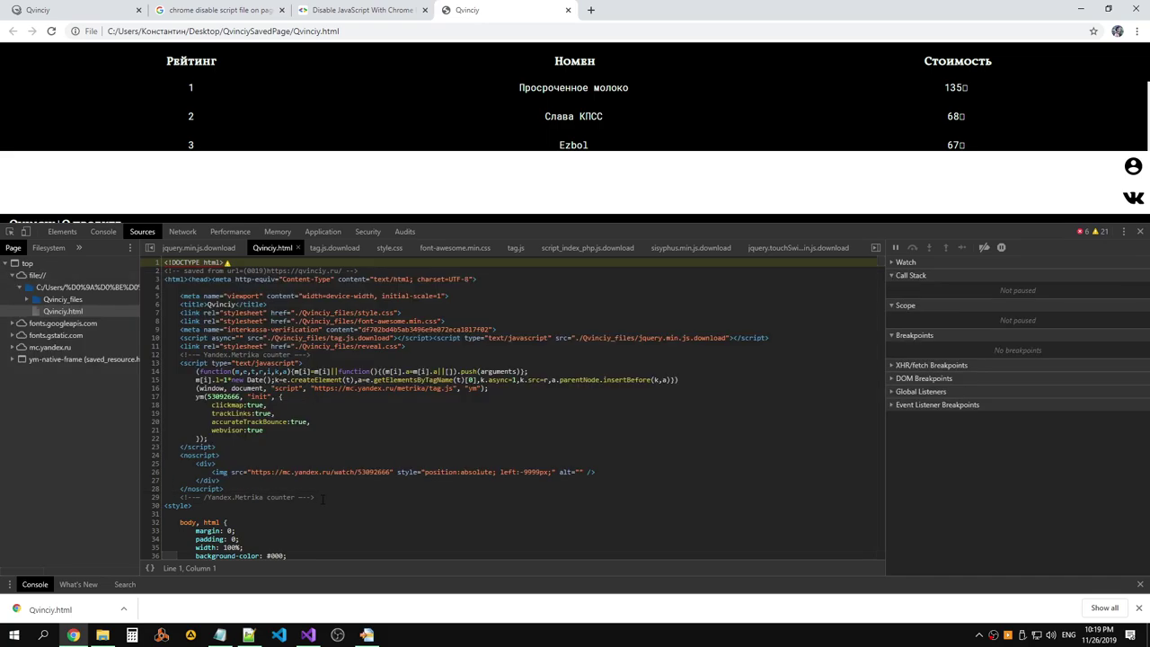
Dismiss the SameSite warning and inspect the Yandex.Metrika counter block in Qvinciy.html's source.
{"action": "left_click", "coordinate": [310, 497]}
{"action": "left_click_drag", "start_coordinate": [339, 501], "coordinate": [159, 354]}
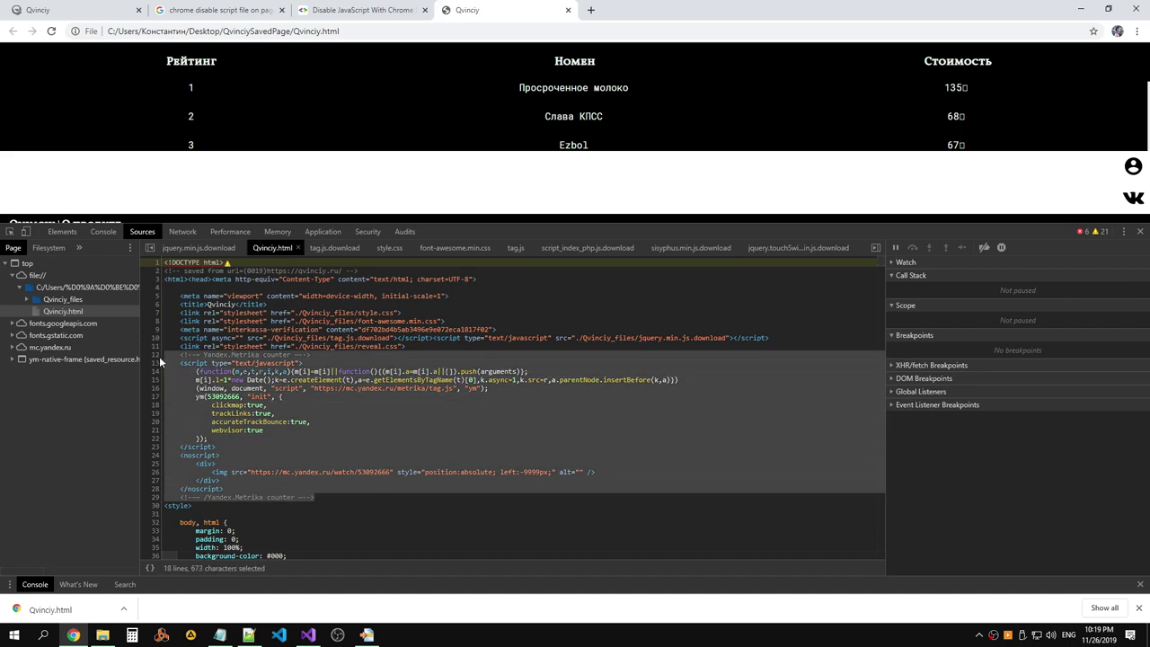
{"action": "left_click", "coordinate": [302, 388]}
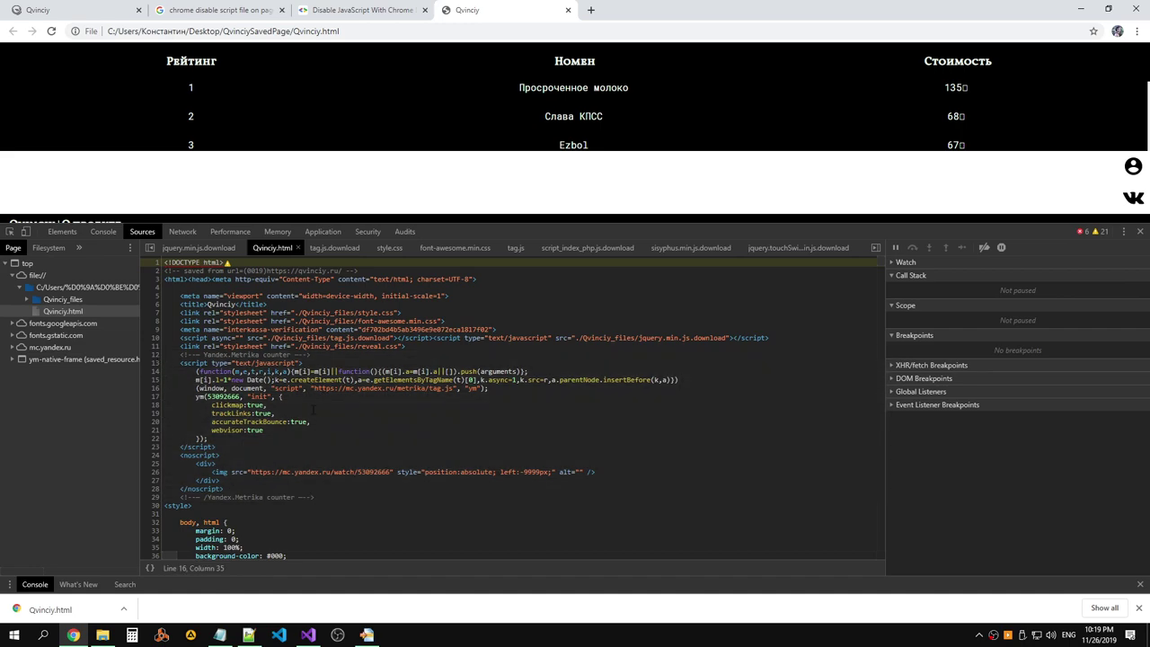
{"action": "key", "text": "alt+Tab"}
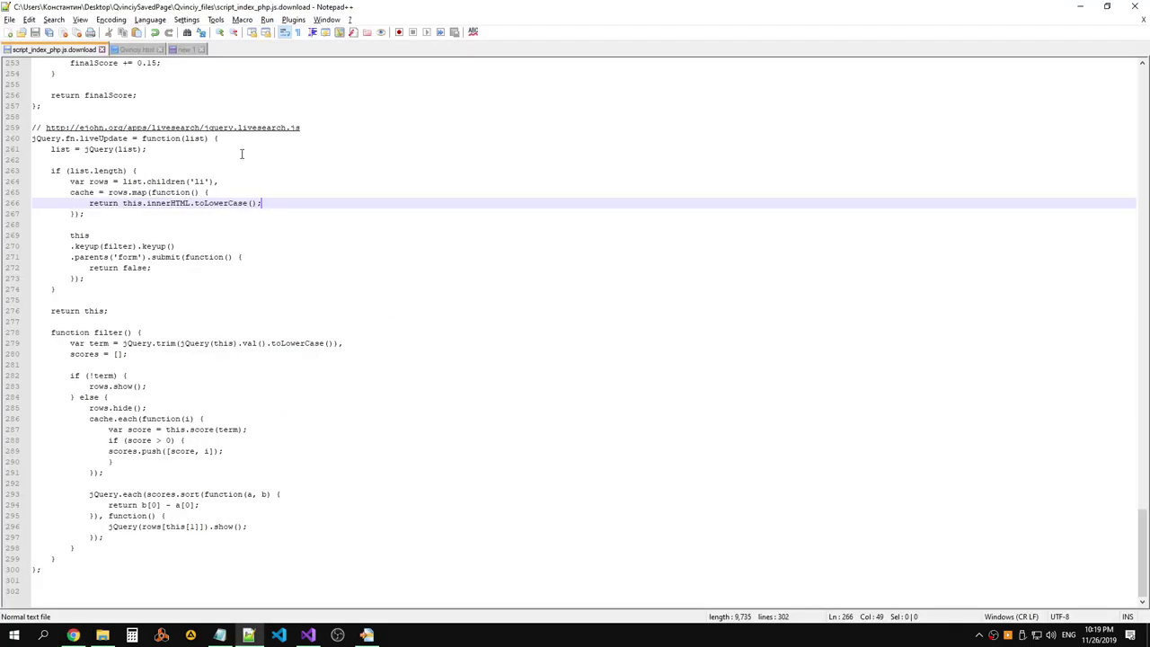
Delete the Yandex.Metrika counter block from Qvinciy.html, save, and reload the page in Chrome.
{"action": "left_click", "coordinate": [136, 51]}
{"action": "left_click", "coordinate": [134, 301]}
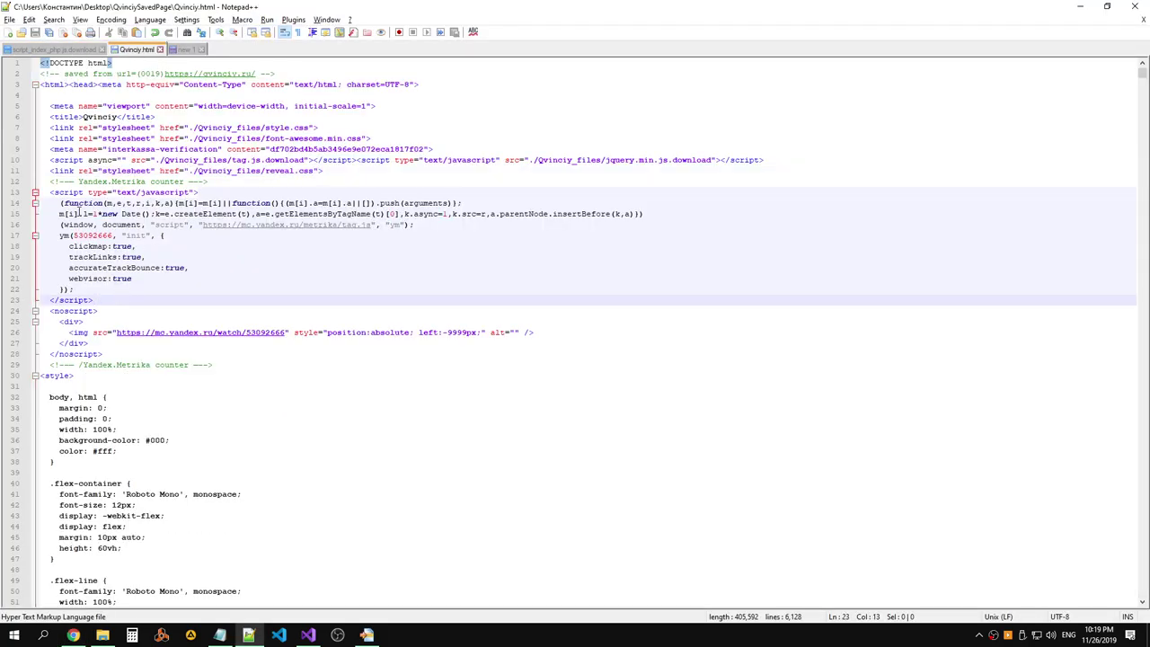
{"action": "left_click", "coordinate": [47, 191]}
{"action": "mouse_move", "coordinate": [45, 181]}
{"action": "left_mouse_down"}
{"action": "mouse_move", "coordinate": [193, 352]}
{"action": "mouse_move", "coordinate": [227, 362]}
{"action": "left_mouse_up"}
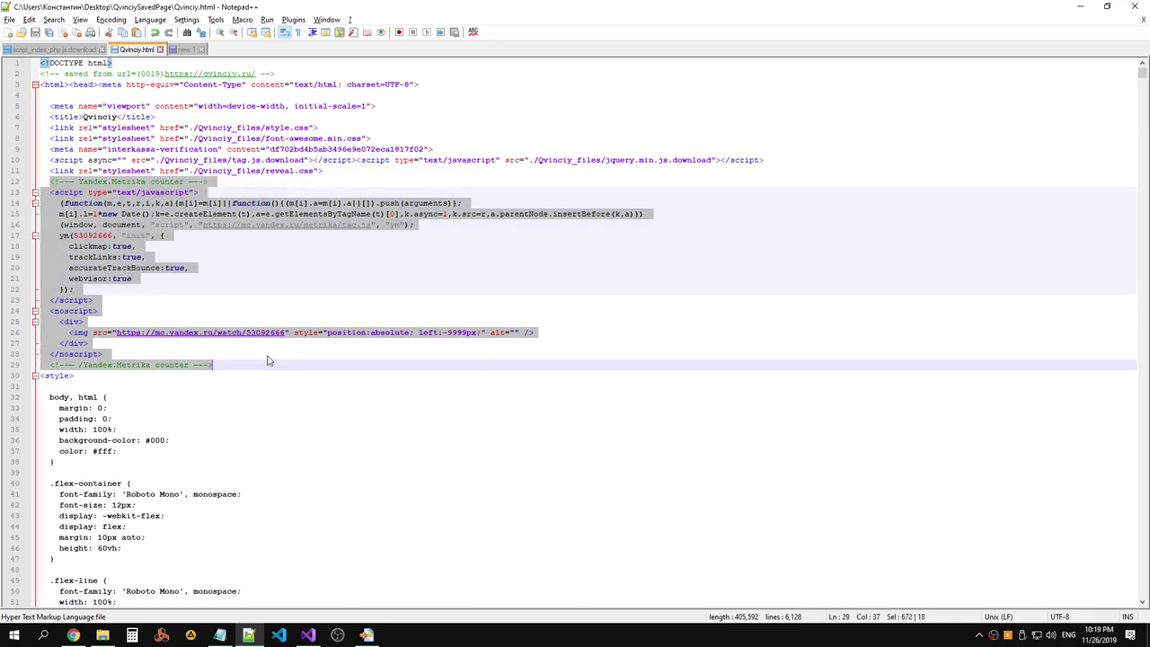
{"action": "key", "text": "Delete"}
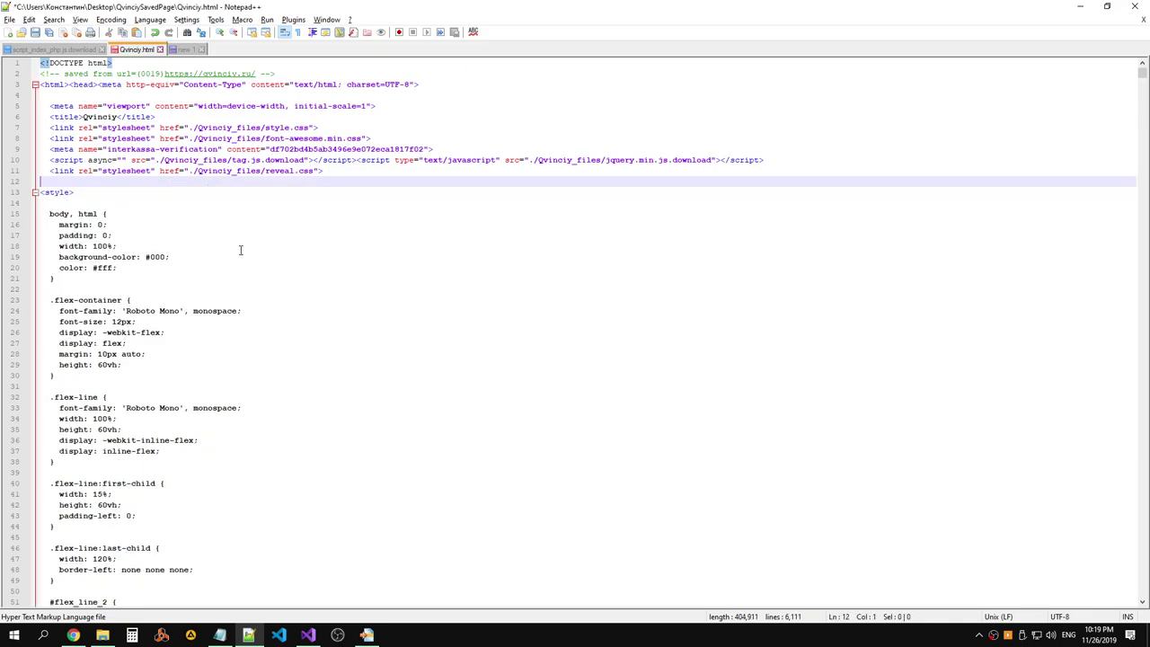
{"action": "key", "text": "ctrl+s"}
{"action": "key", "text": "alt+Tab"}
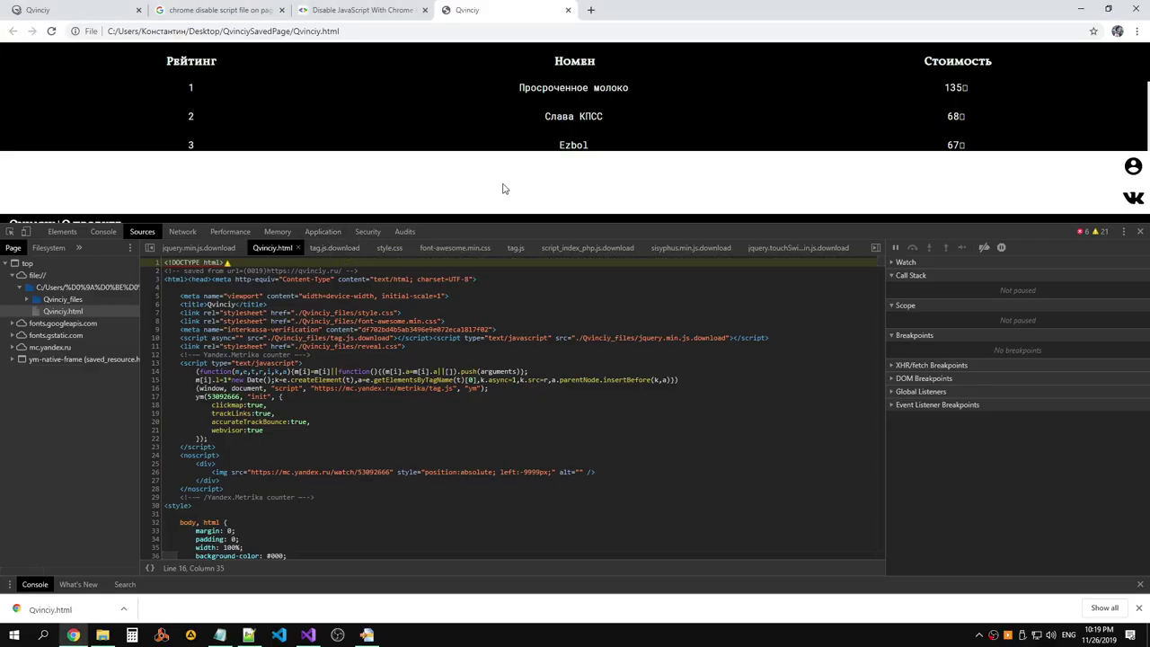
{"action": "key", "text": "F5"}
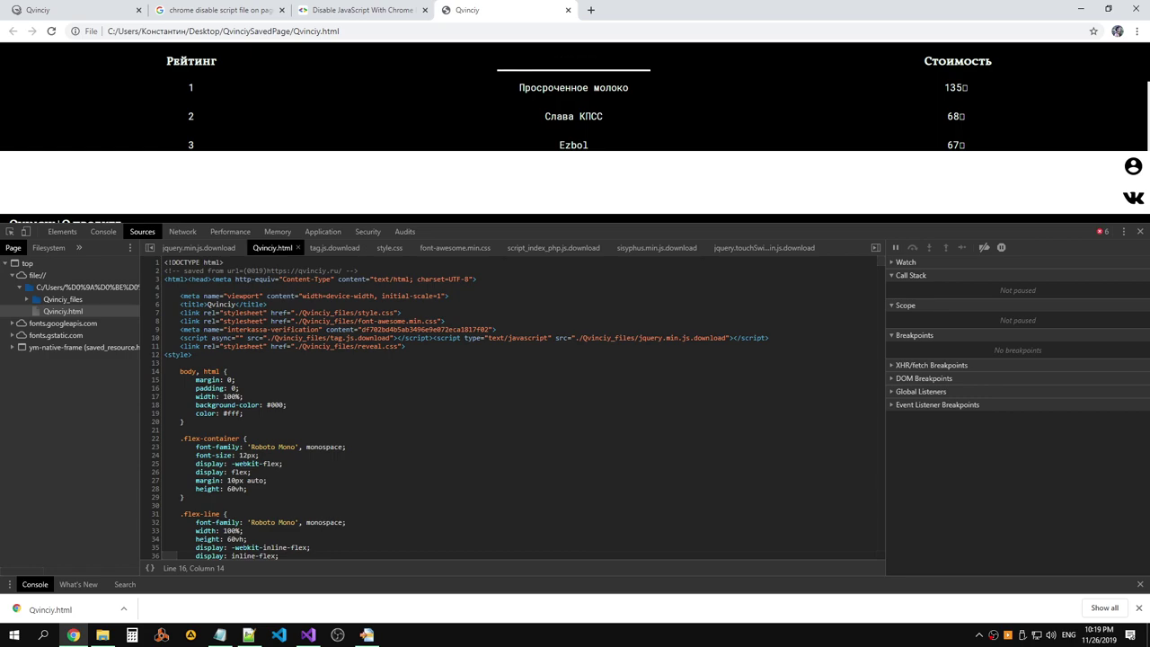
{"action": "key", "text": "alt+Tab"}
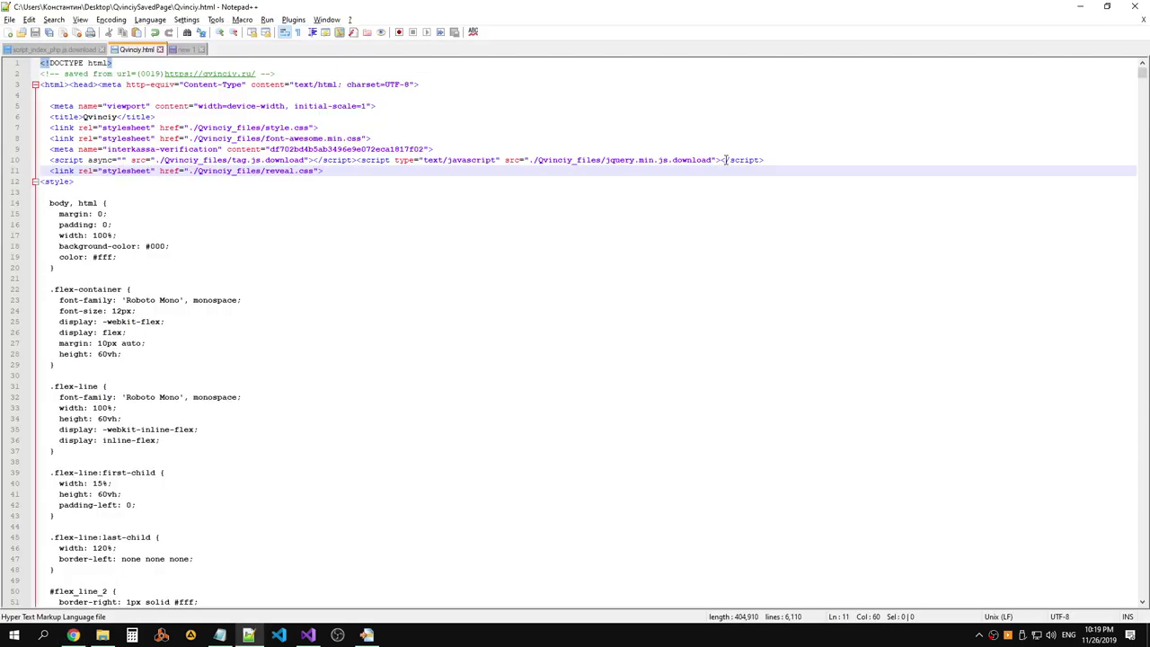
Remove the tag.js script tag from line 10, keeping only the jQuery script, and reload.
{"action": "left_click_drag", "start_coordinate": [770, 160], "coordinate": [316, 160]}
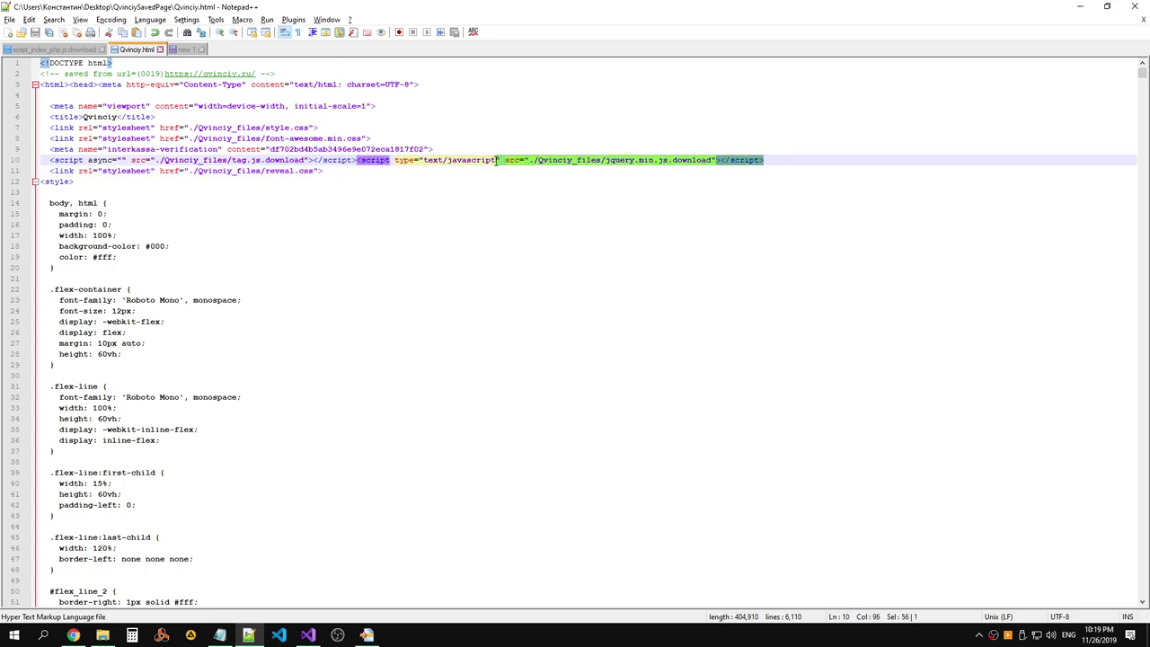
{"action": "left_click", "coordinate": [315, 160]}
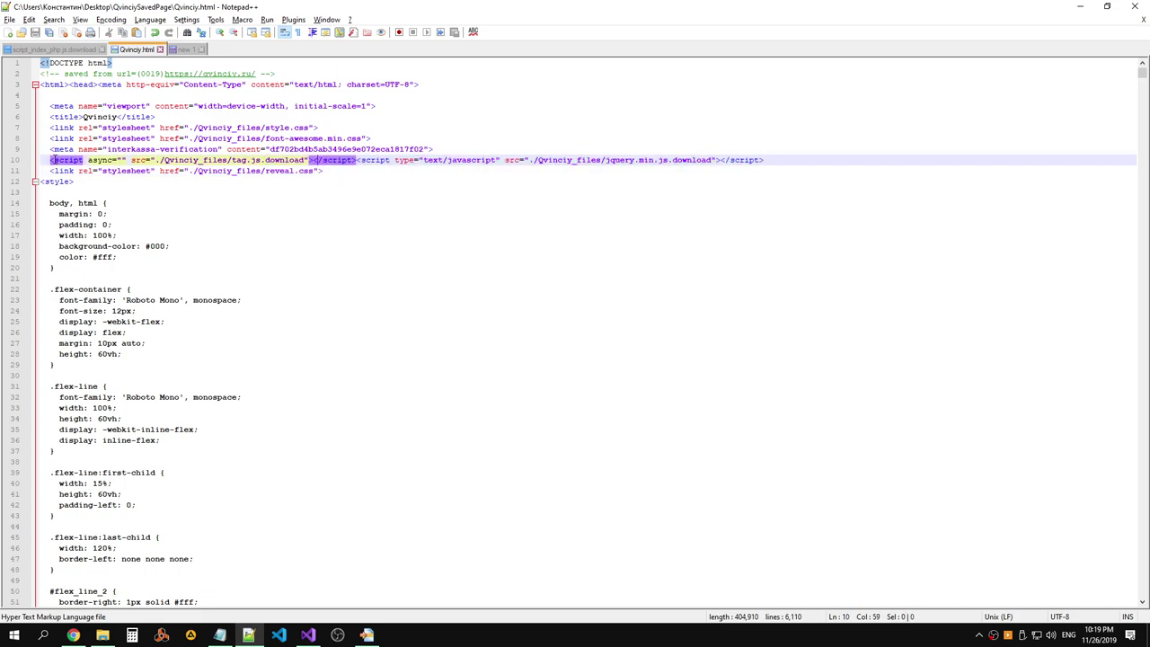
{"action": "left_click_drag", "start_coordinate": [356, 160], "coordinate": [51, 160]}
{"action": "key", "text": "Delete"}
{"action": "left_click", "coordinate": [359, 172]}
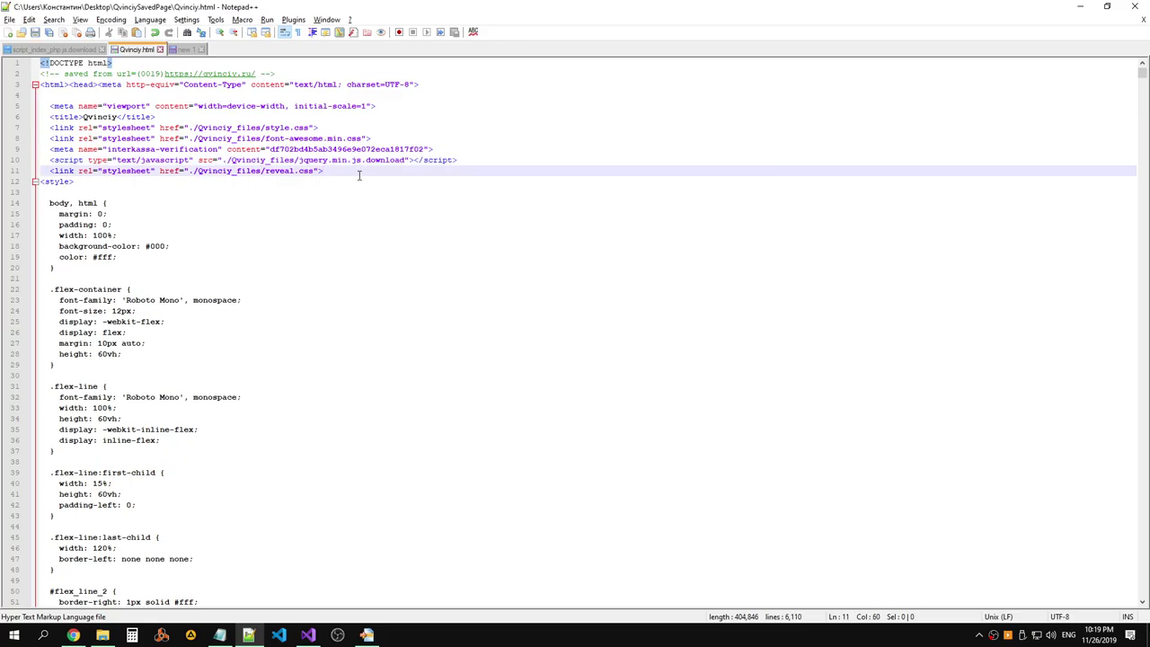
{"action": "key", "text": "alt+Tab"}
{"action": "key", "text": "F5"}
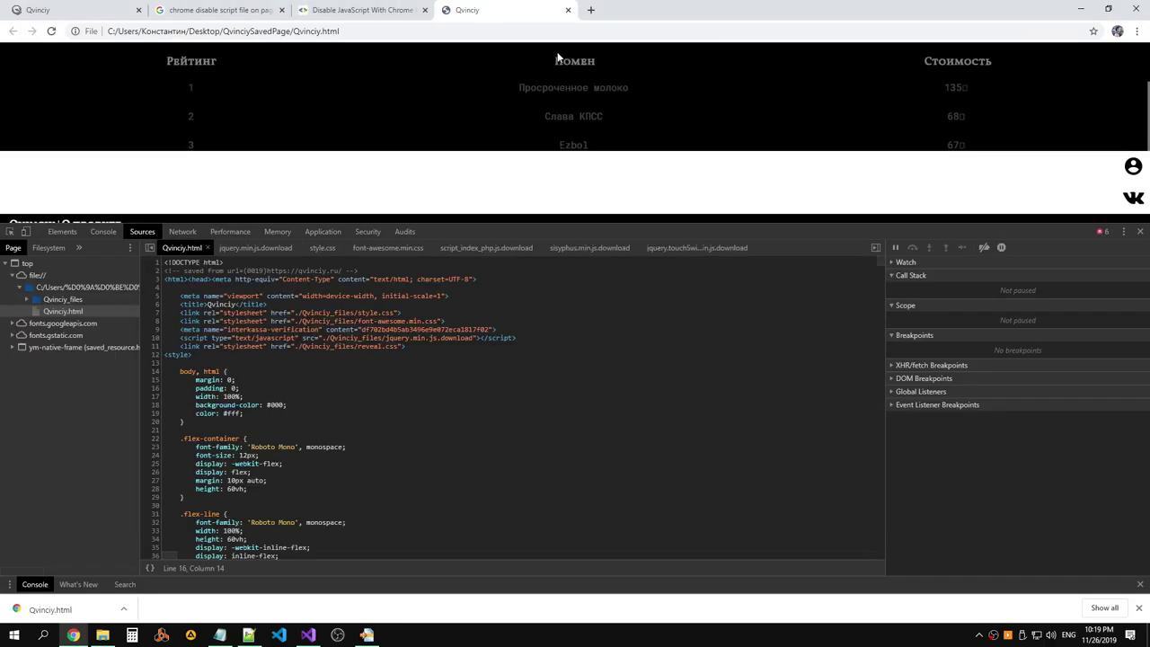
{"action": "key", "text": "alt+Tab"}
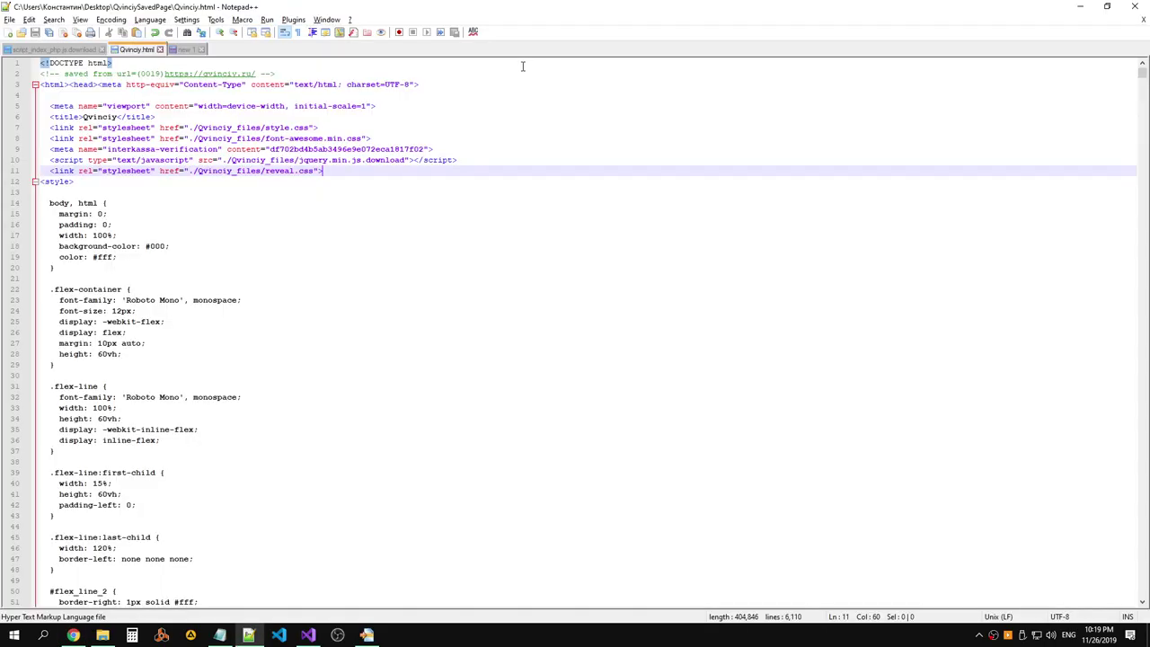
{"action": "left_click", "coordinate": [197, 149]}
{"action": "left_click_drag", "start_coordinate": [457, 160], "coordinate": [52, 160]}
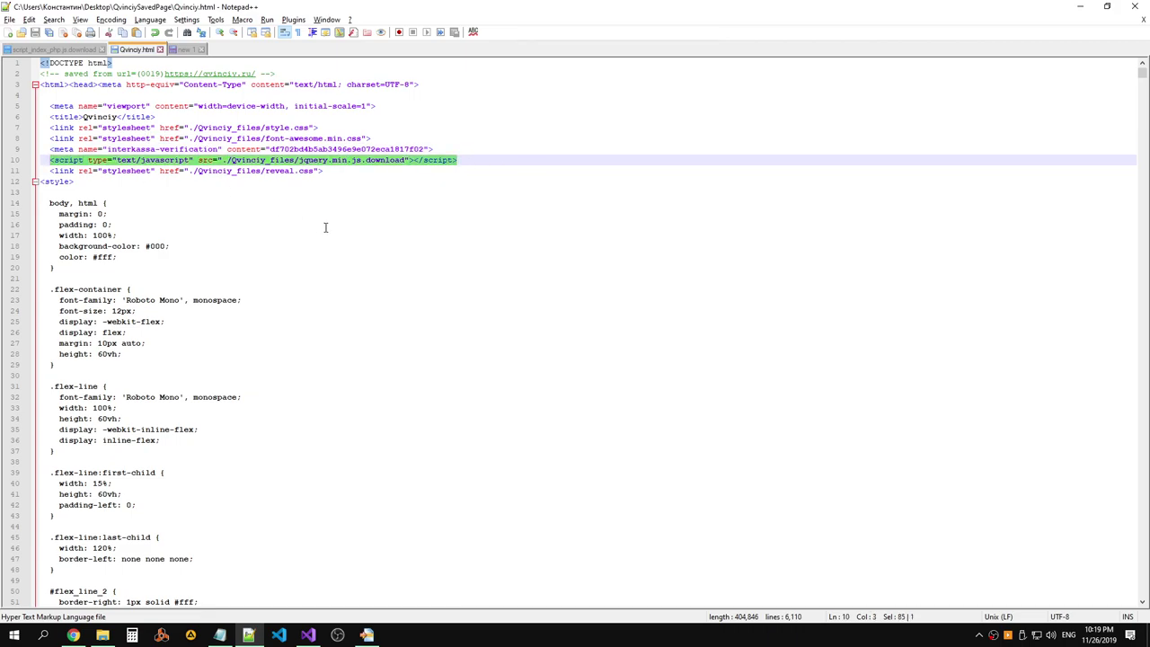
Collapse the style block and search for 'script', moving to the second match.
{"action": "left_click", "coordinate": [33, 182]}
{"action": "key", "text": "ctrl+f"}
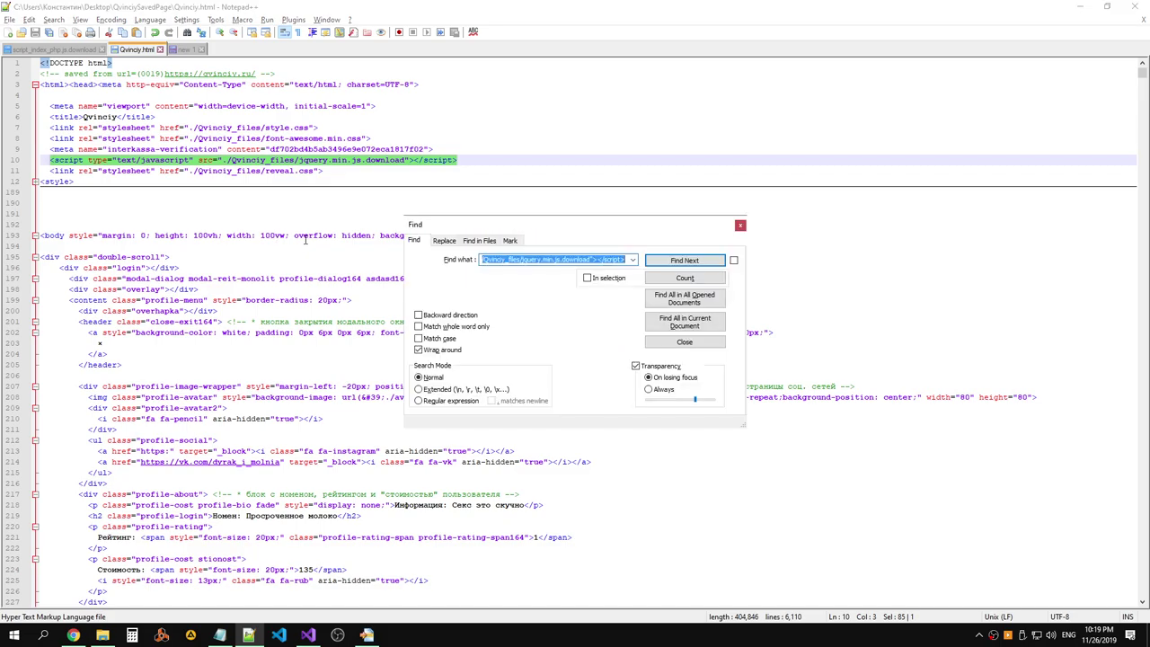
{"action": "type", "text": "script"}
{"action": "key", "text": "Return"}
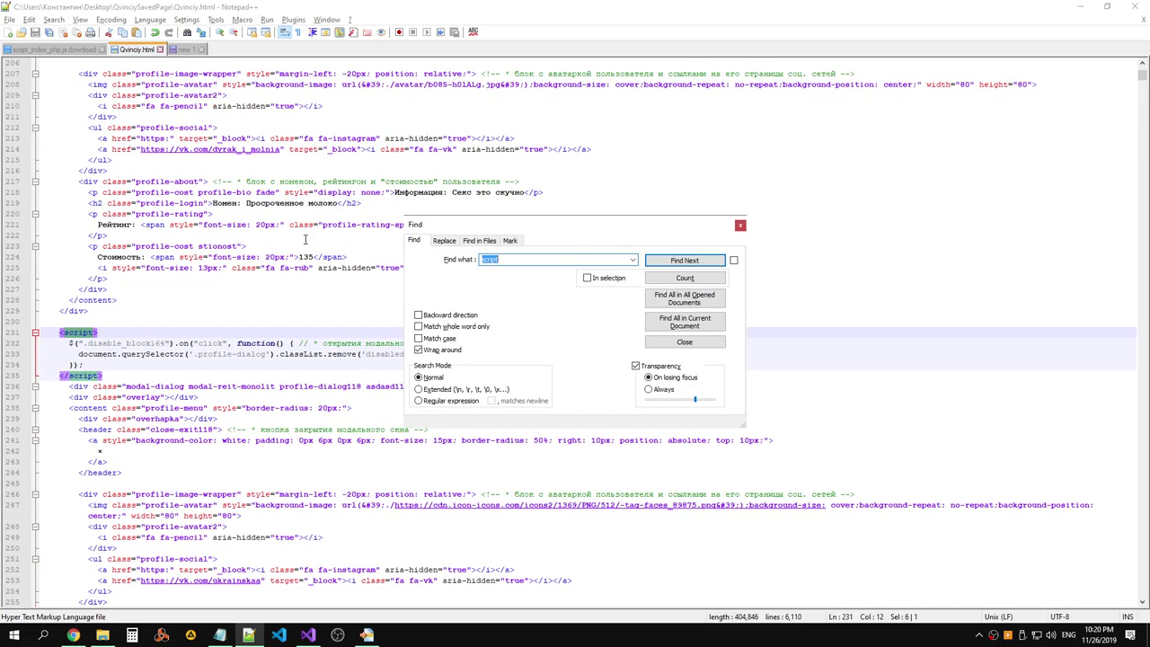
{"action": "key", "text": "Return"}
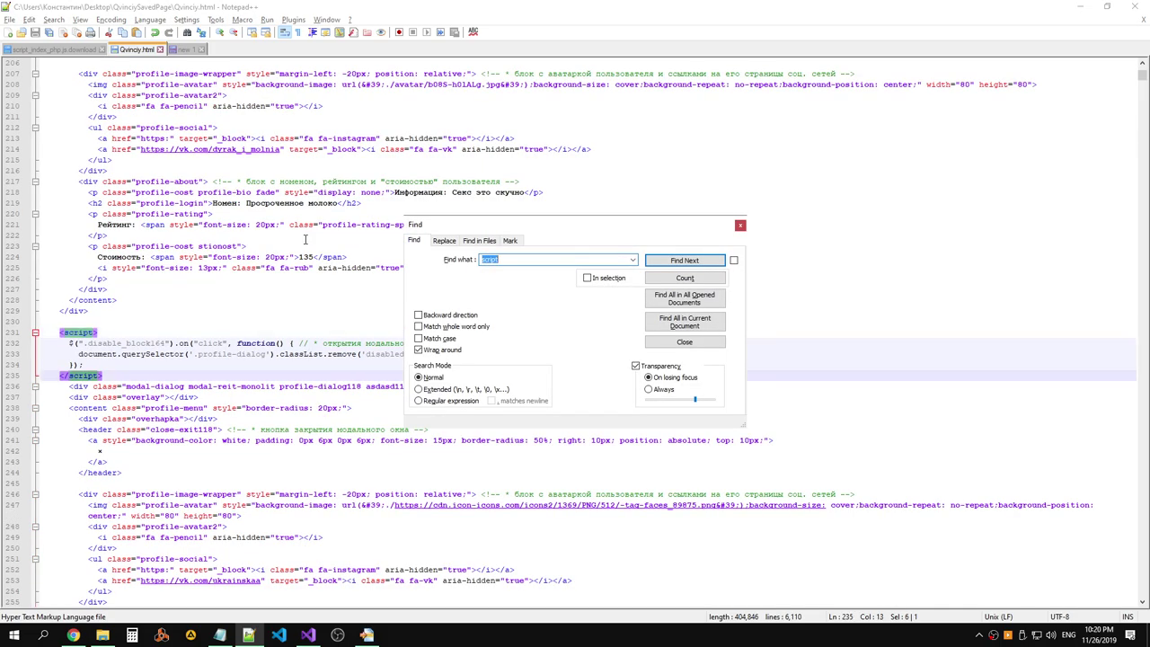
Delete the inline script block on lines 231–235, save, and reload the page in Chrome.
{"action": "left_click_drag", "start_coordinate": [512, 232], "coordinate": [758, 368]}
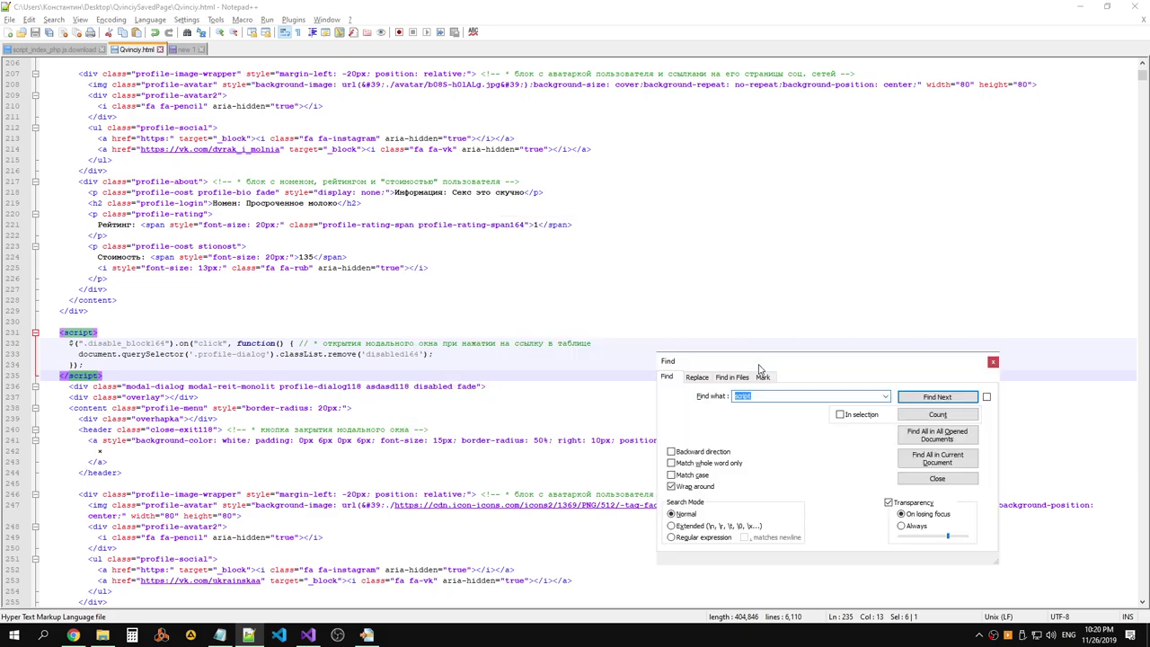
{"action": "left_click", "coordinate": [320, 371]}
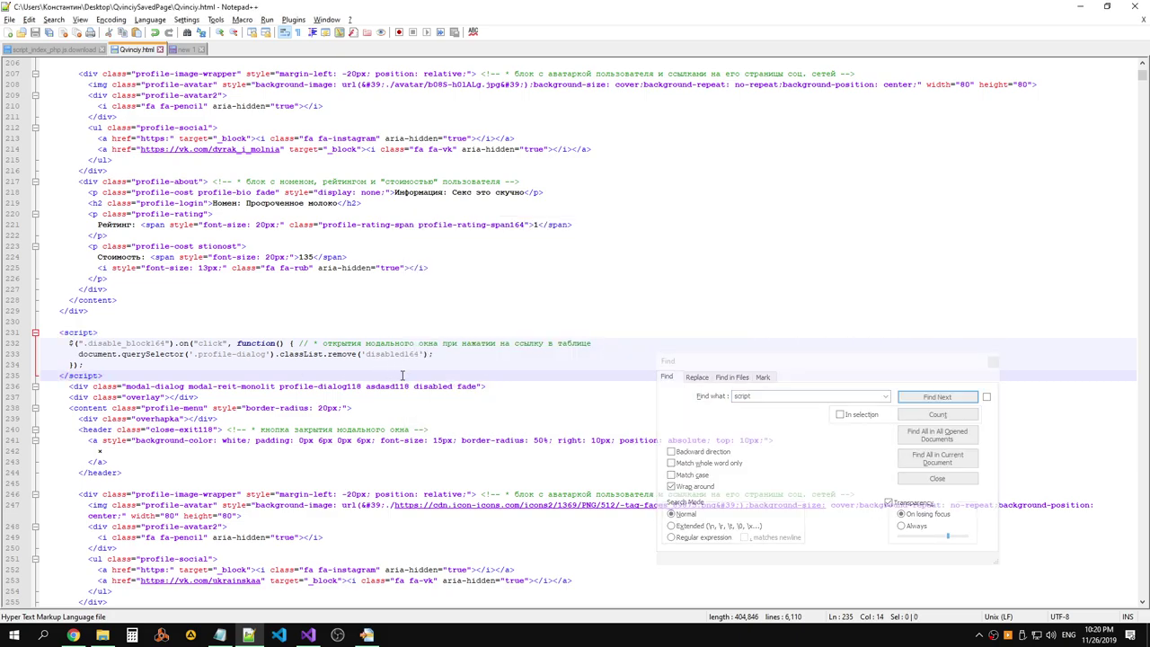
{"action": "left_click_drag", "start_coordinate": [402, 376], "coordinate": [253, 321]}
{"action": "key", "text": "Delete"}
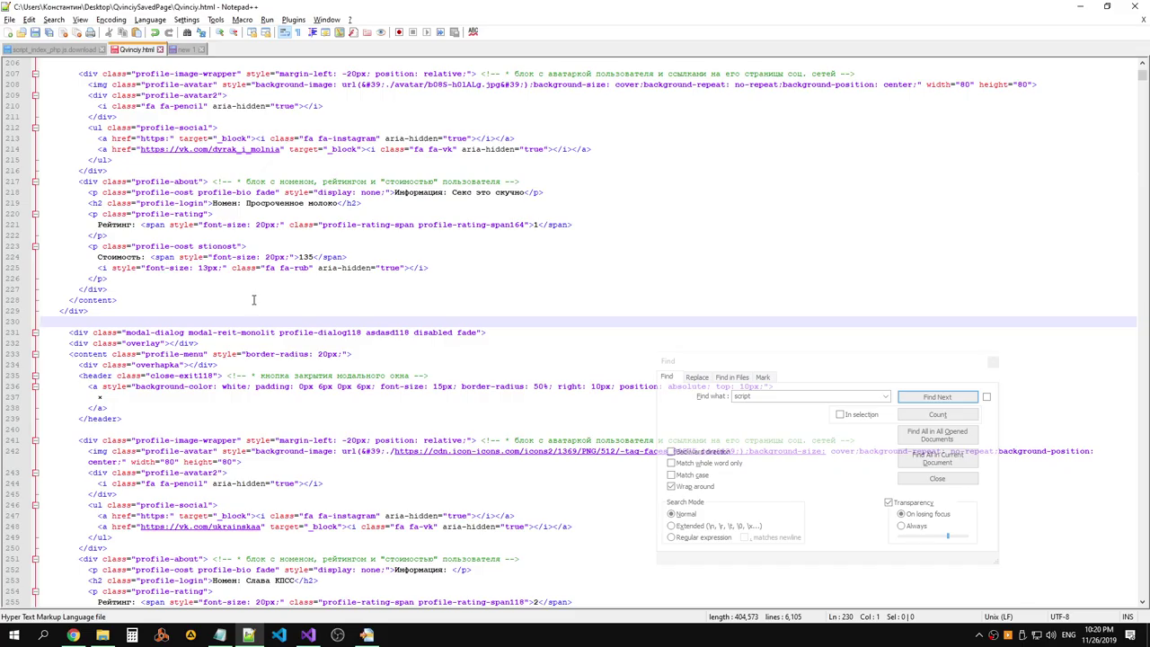
{"action": "key", "text": "ctrl+s"}
{"action": "key", "text": "alt+Tab"}
{"action": "key", "text": "F5"}
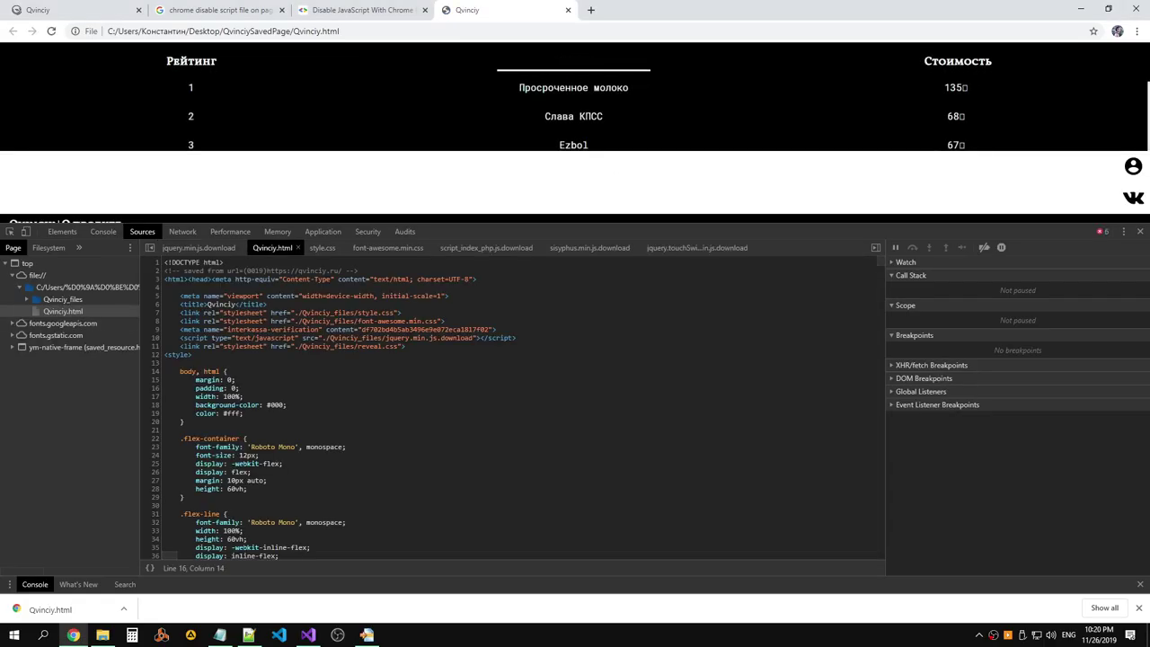
{"action": "key", "text": "alt+Tab"}
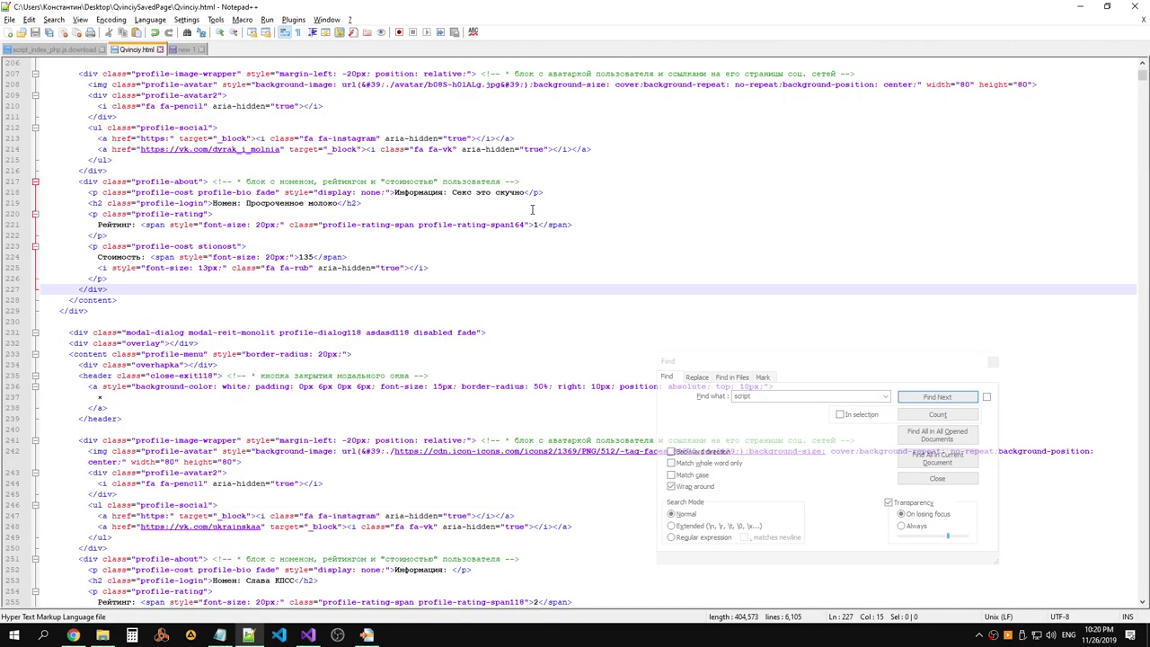
Delete the inline script blocks on lines 265–269 and 299–303.
{"action": "left_click", "coordinate": [925, 397]}
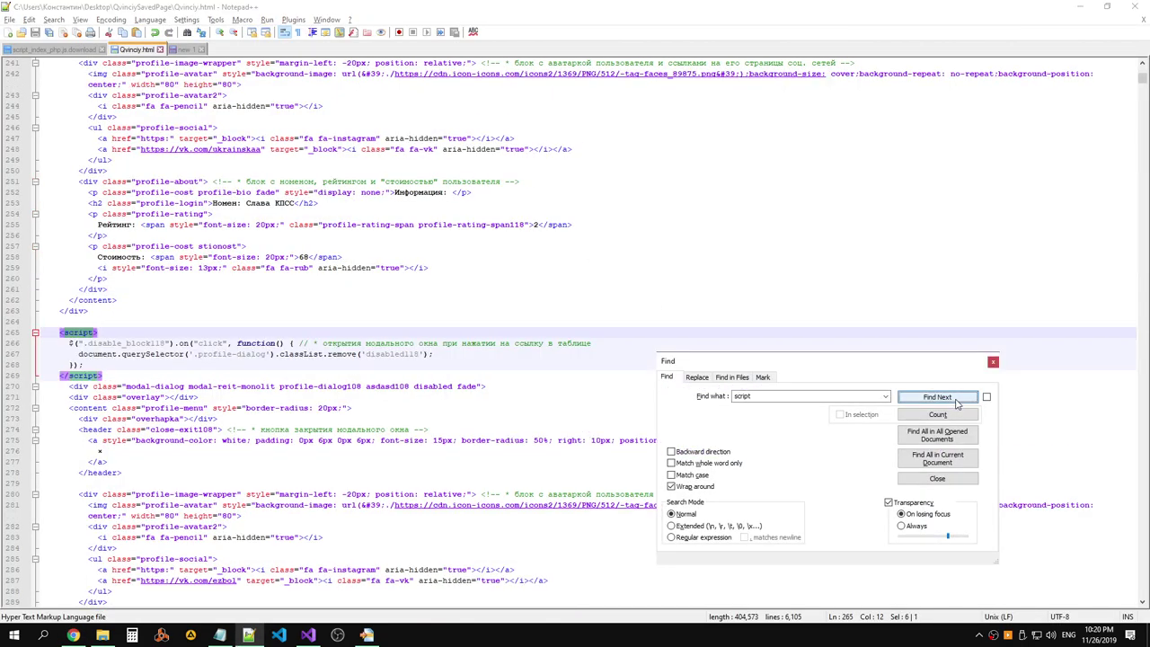
{"action": "left_click", "coordinate": [956, 402]}
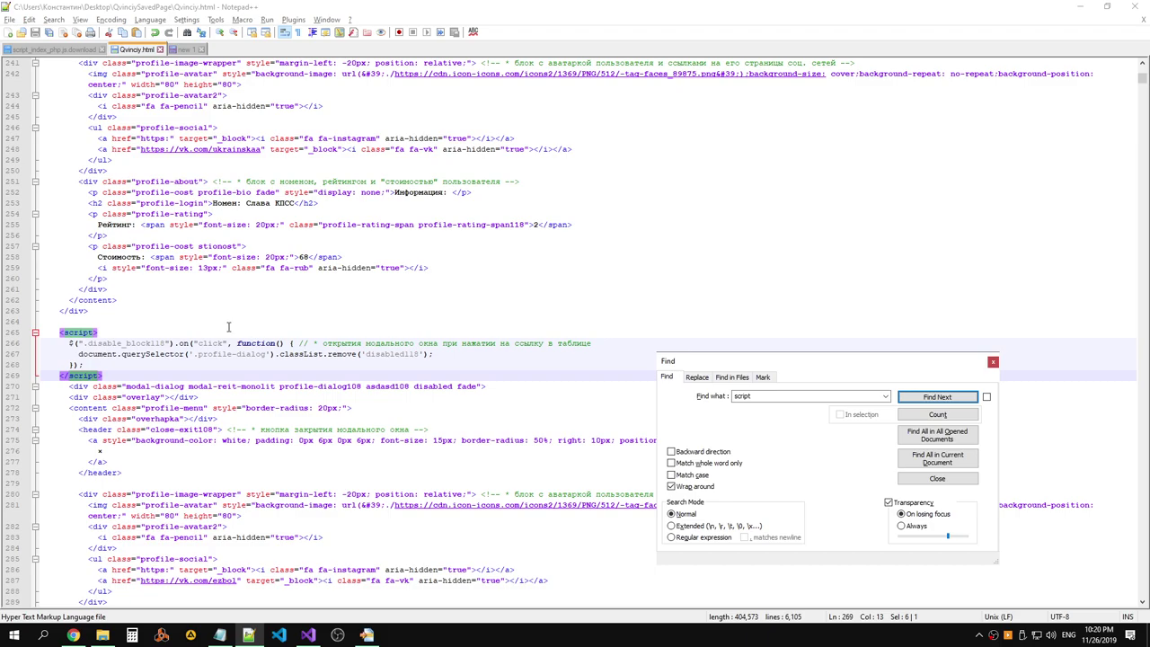
{"action": "left_click", "coordinate": [228, 328]}
{"action": "left_click", "coordinate": [188, 49]}
{"action": "left_click", "coordinate": [143, 50]}
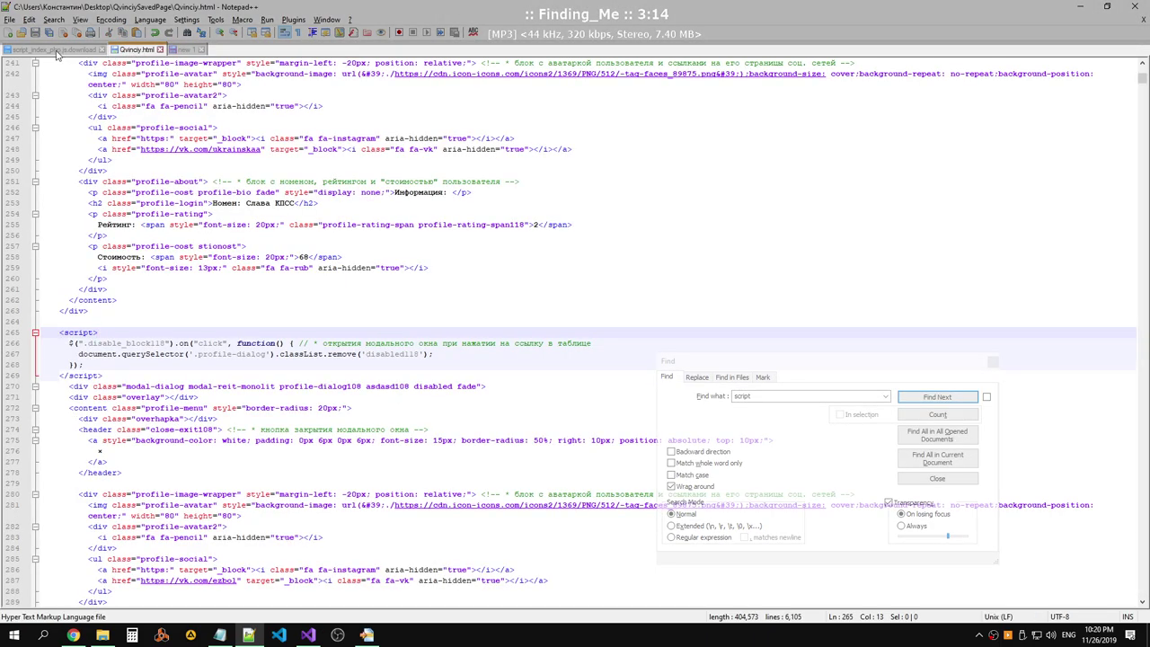
{"action": "left_click", "coordinate": [55, 50]}
{"action": "left_click", "coordinate": [118, 51]}
{"action": "left_click_drag", "start_coordinate": [165, 374], "coordinate": [135, 322]}
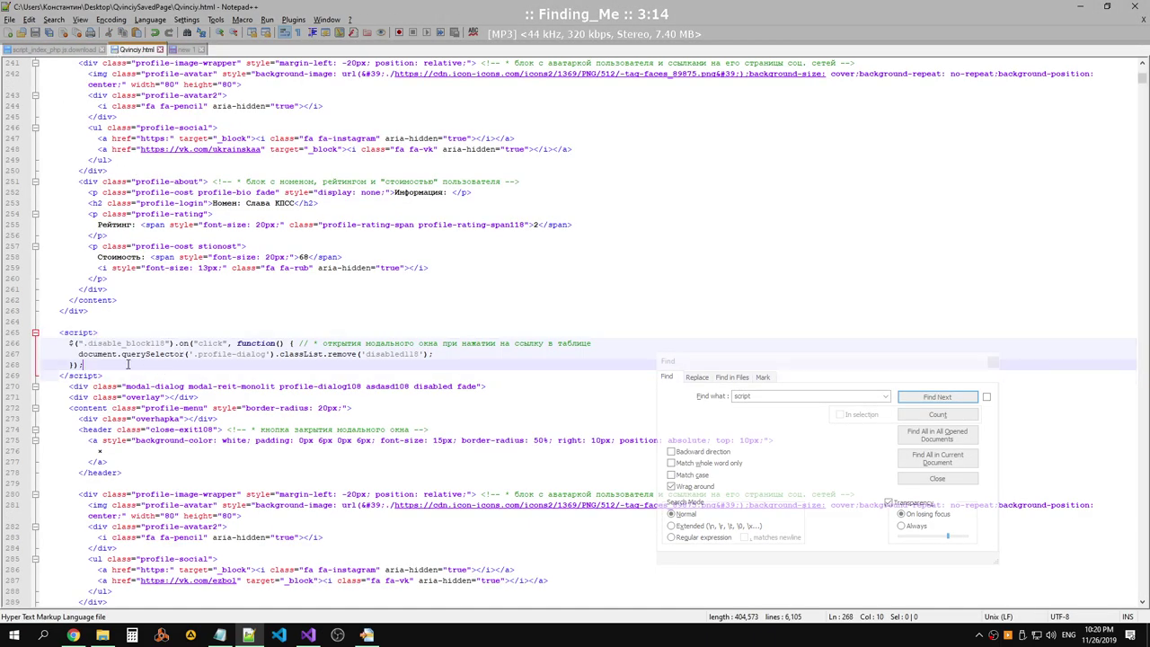
{"action": "key", "text": "Delete"}
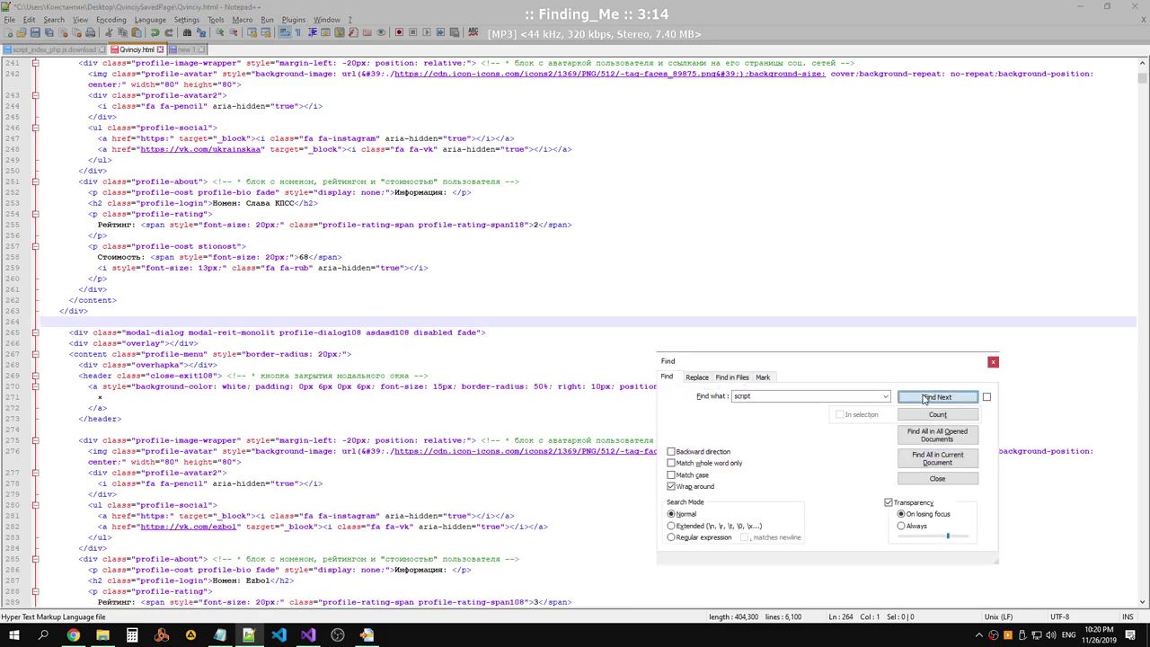
{"action": "left_click", "coordinate": [937, 396]}
{"action": "left_click_drag", "start_coordinate": [195, 378], "coordinate": [25, 332]}
{"action": "key", "text": "Delete"}
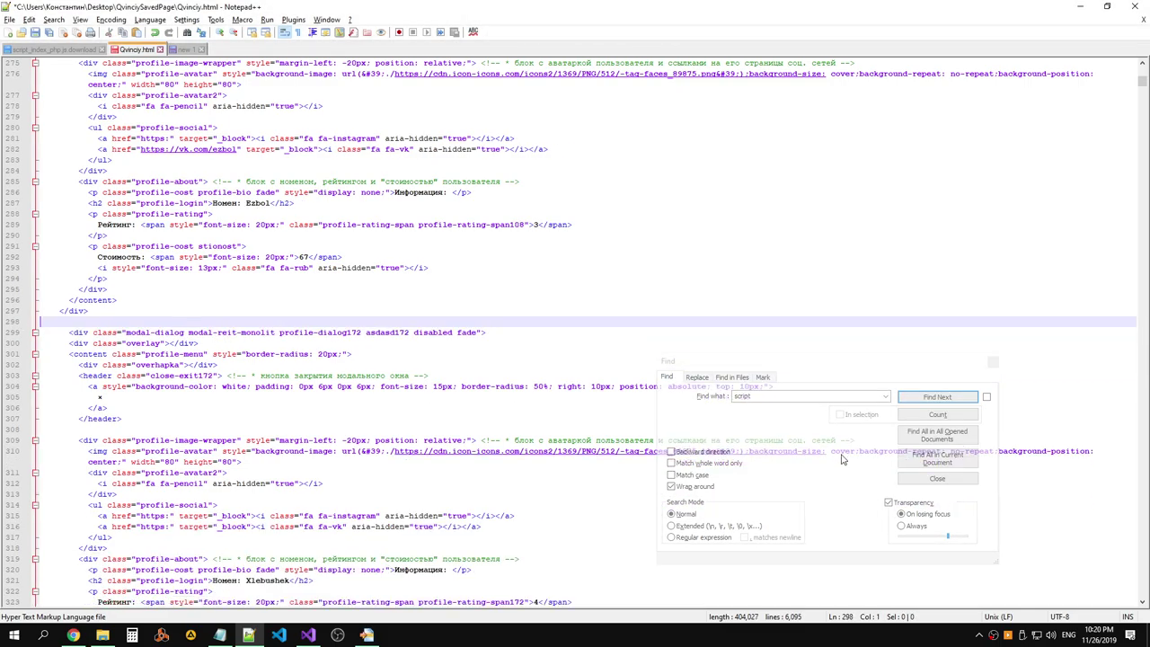
Delete the inline script block on lines 372–376.
{"action": "left_click", "coordinate": [931, 401]}
{"action": "left_click", "coordinate": [931, 400]}
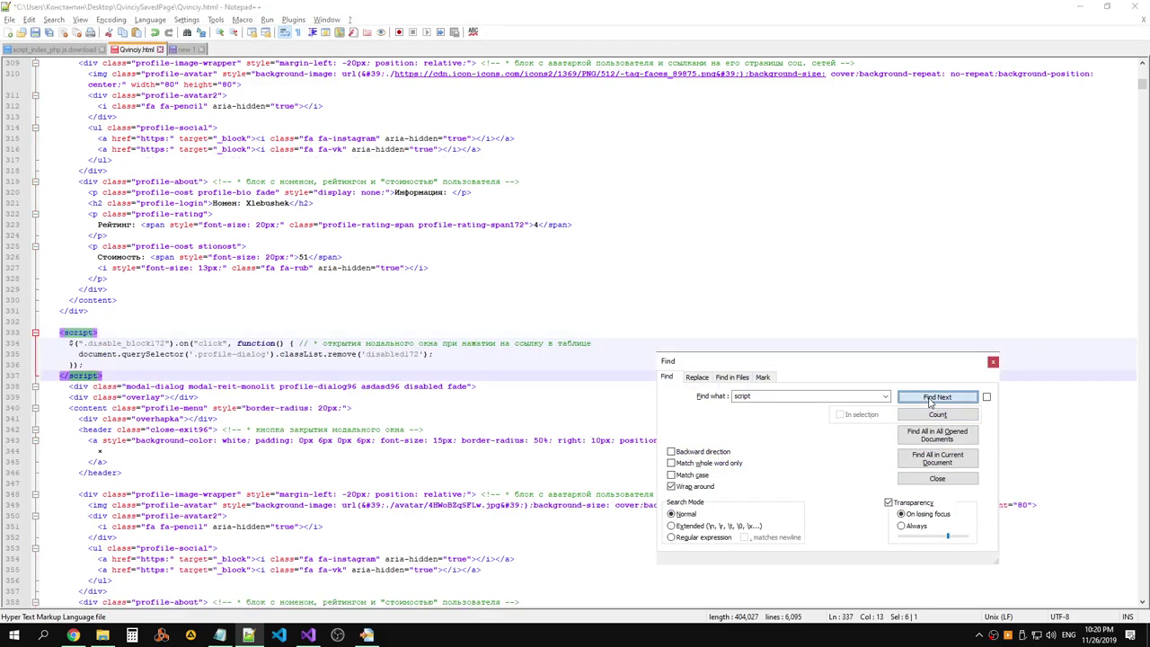
{"action": "left_click", "coordinate": [931, 401]}
{"action": "left_click", "coordinate": [166, 365]}
{"action": "left_click_drag", "start_coordinate": [166, 375], "coordinate": [36, 332]}
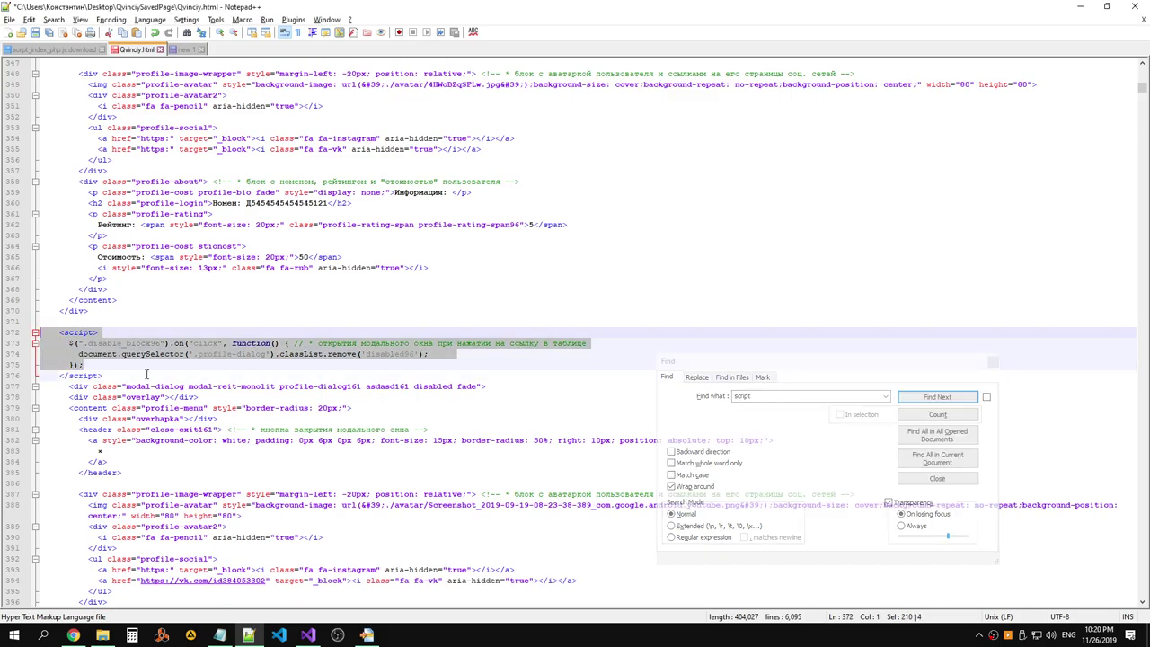
{"action": "key", "text": "Delete"}
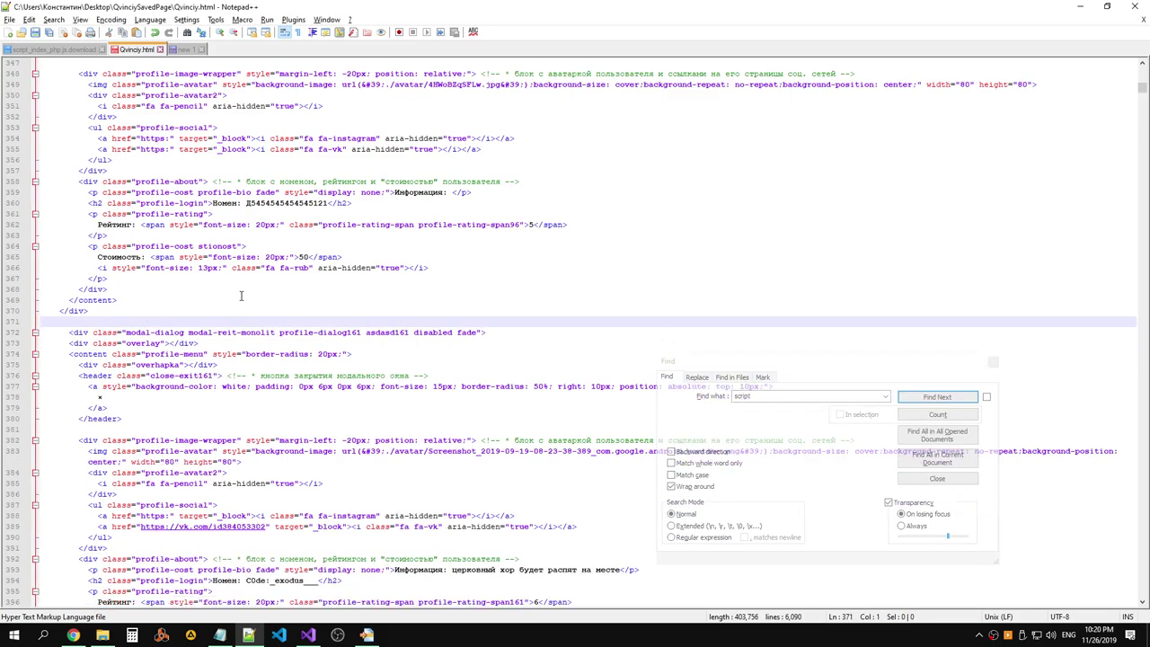
{"action": "left_click", "coordinate": [241, 301]}
Delete the script blocks on lines 406–410 and 440–444, removing the leftover empty line.
{"action": "left_click", "coordinate": [937, 396]}
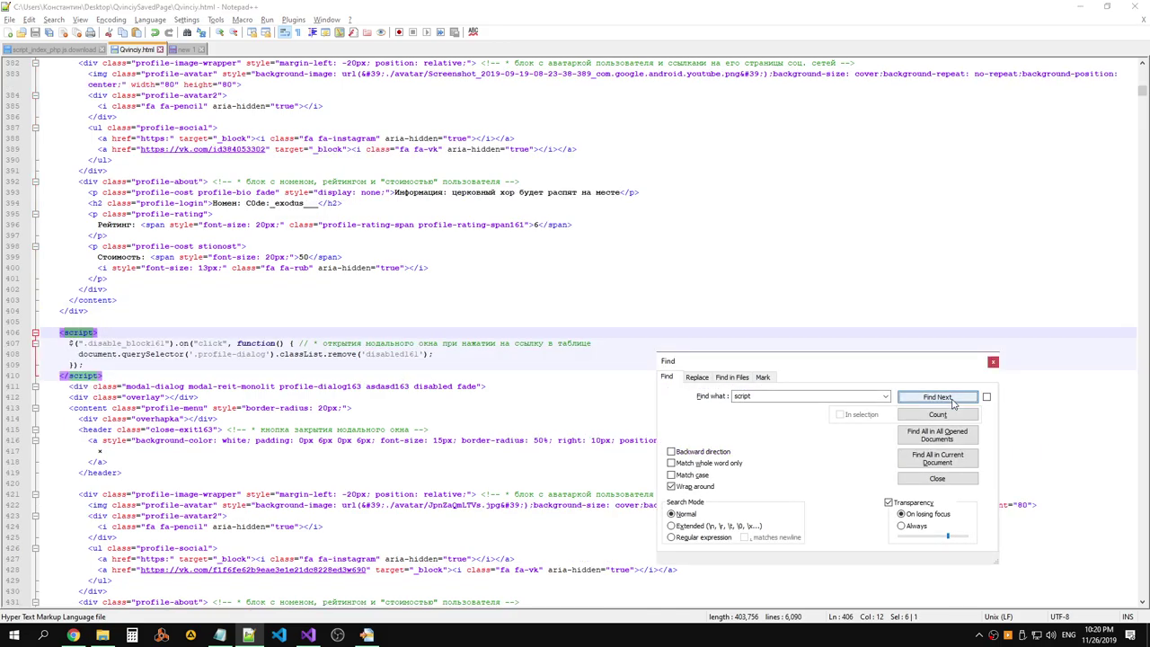
{"action": "left_click_drag", "start_coordinate": [23, 376], "coordinate": [23, 333]}
{"action": "key", "text": "Delete"}
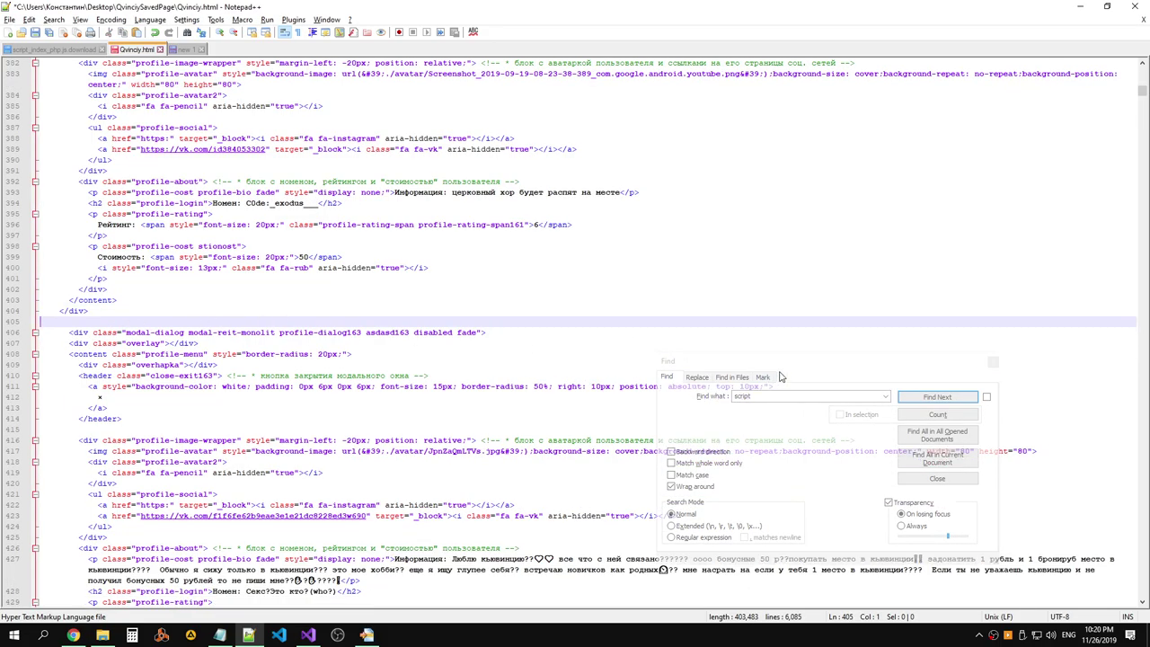
{"action": "left_click", "coordinate": [968, 400]}
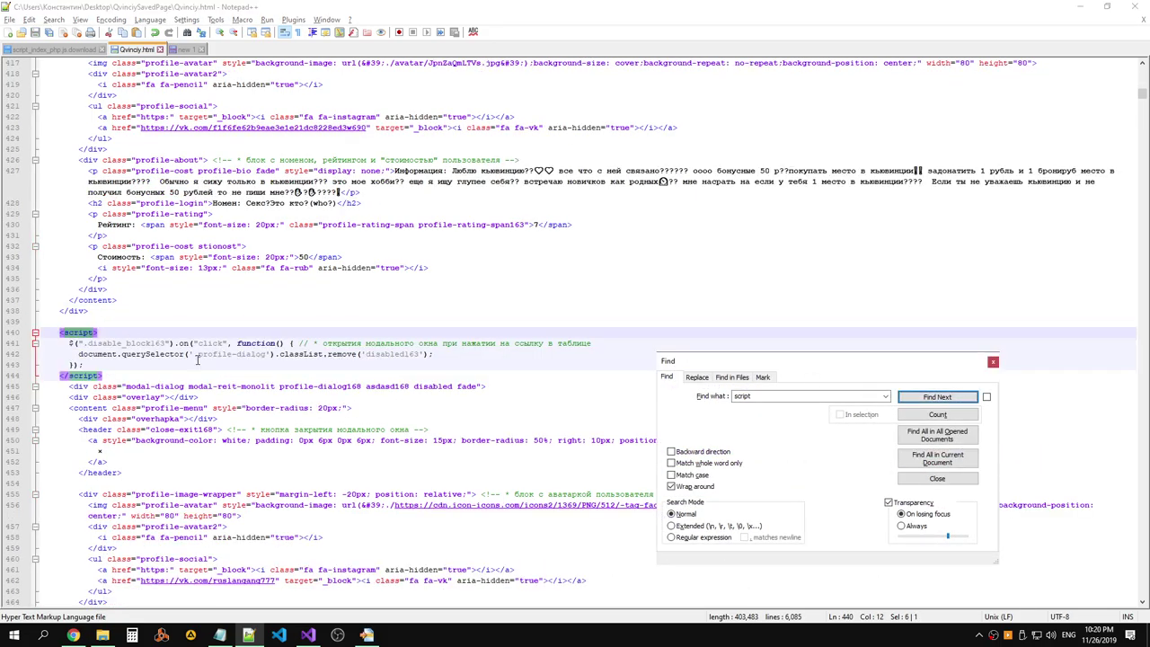
{"action": "left_click_drag", "start_coordinate": [9, 376], "coordinate": [8, 337]}
{"action": "key", "text": "Delete"}
{"action": "key", "text": "Up"}
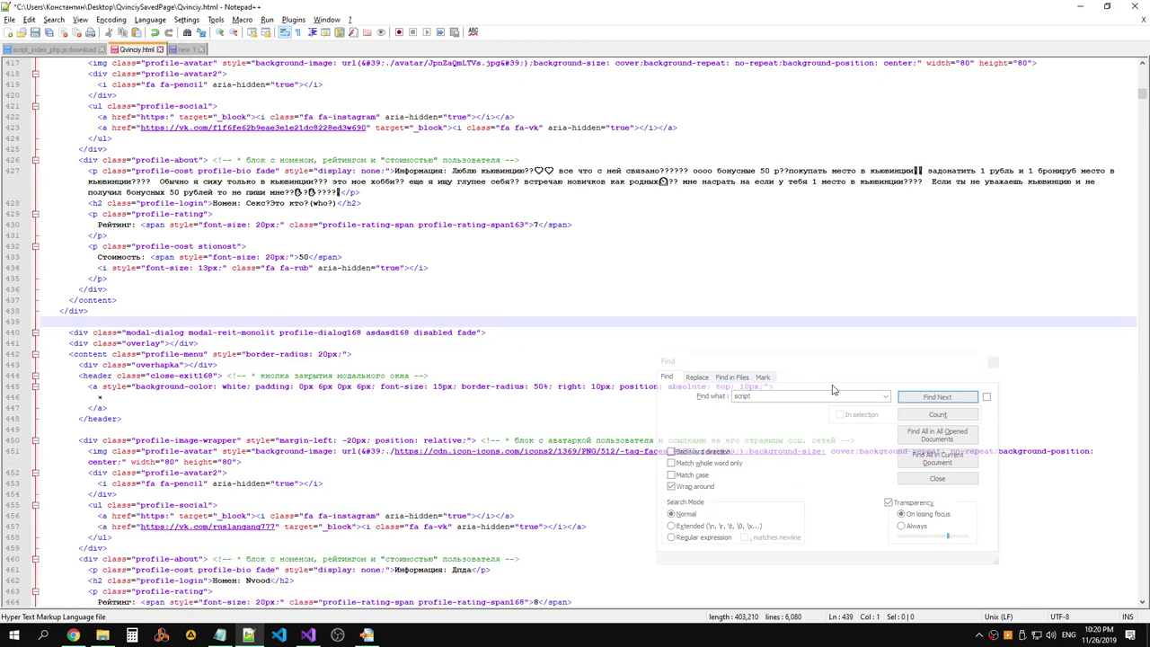
Delete the script blocks at lines 474, 508 and 542 along with their leftover blank lines.
{"action": "left_click", "coordinate": [937, 396]}
{"action": "left_click", "coordinate": [235, 299]}
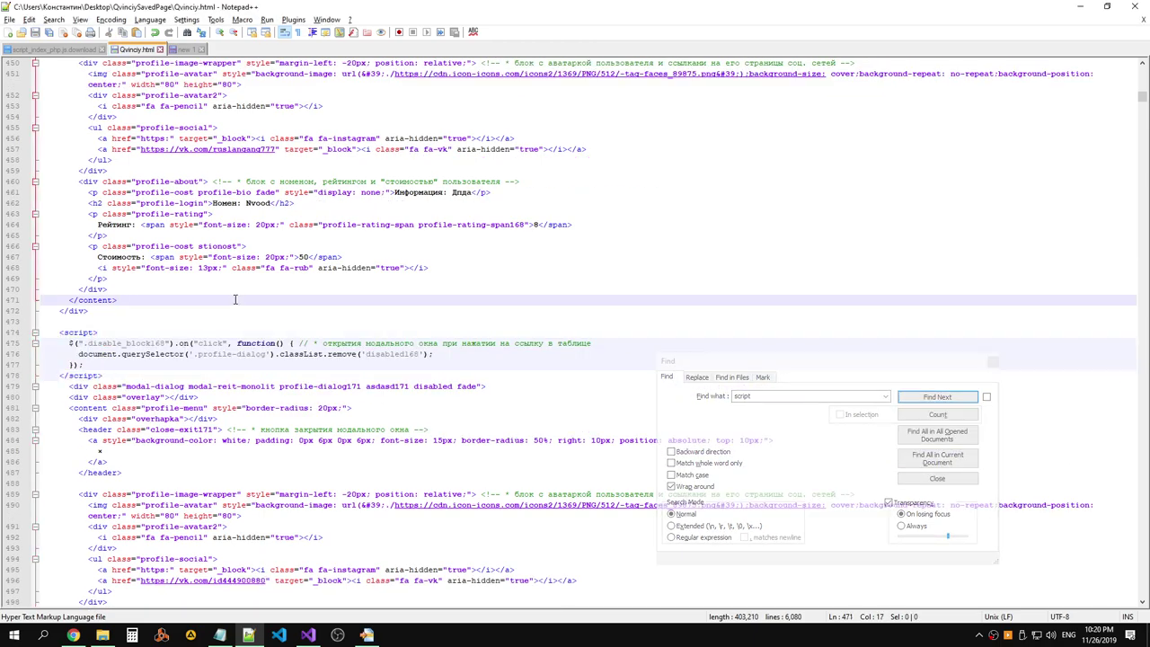
{"action": "left_click_drag", "start_coordinate": [36, 386], "coordinate": [35, 332]}
{"action": "key", "text": "Delete"}
{"action": "key", "text": "Up"}
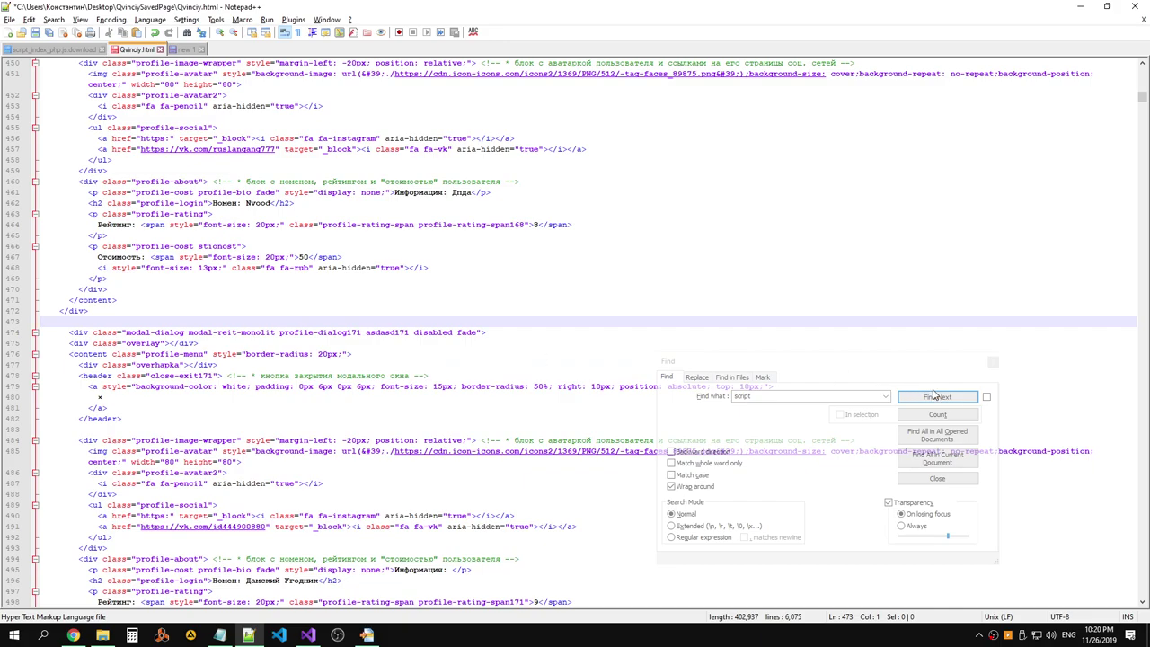
{"action": "left_click", "coordinate": [934, 396]}
{"action": "left_click_drag", "start_coordinate": [36, 381], "coordinate": [36, 329]}
{"action": "key", "text": "Delete"}
{"action": "key", "text": "Up"}
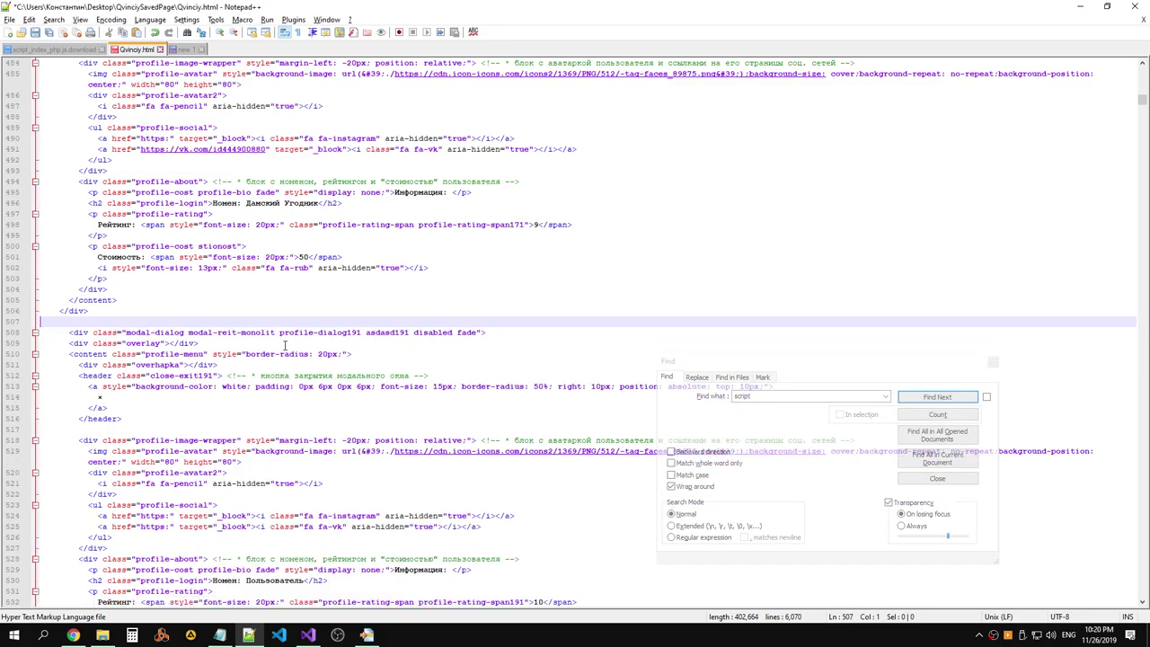
{"action": "left_click", "coordinate": [938, 396]}
{"action": "left_click_drag", "start_coordinate": [7, 381], "coordinate": [5, 334]}
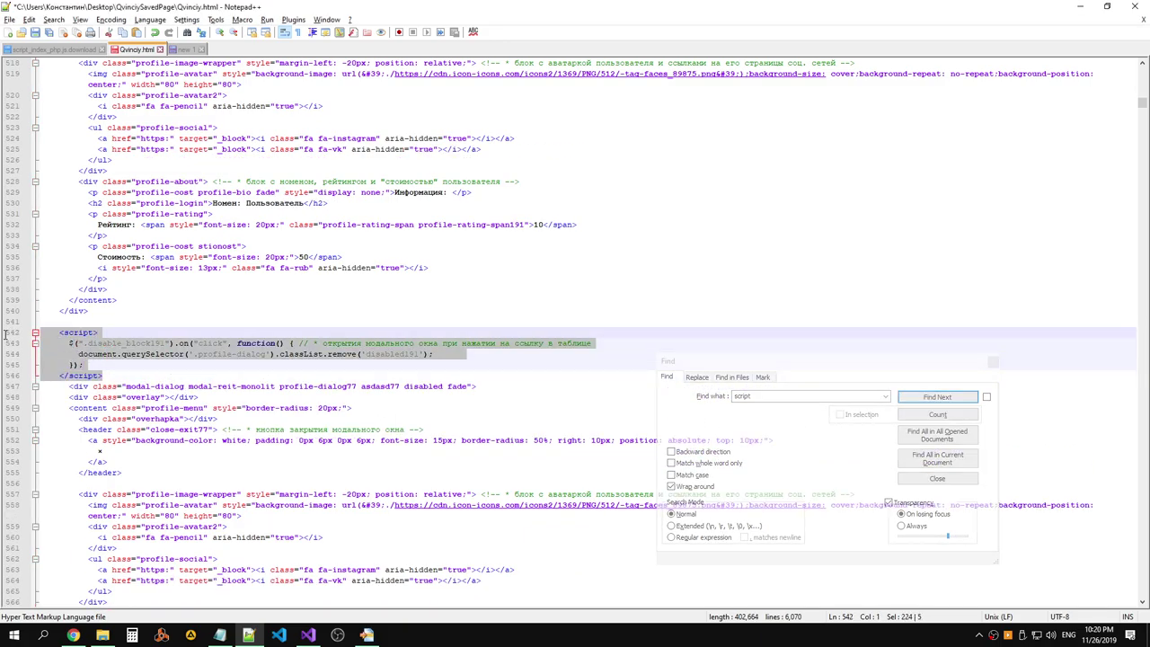
{"action": "key", "text": "Delete"}
{"action": "key", "text": "Up"}
Delete the script blocks at lines 576 and 610, dismissing the save dialogs without saving.
{"action": "key", "text": "ctrl+alt+s"}
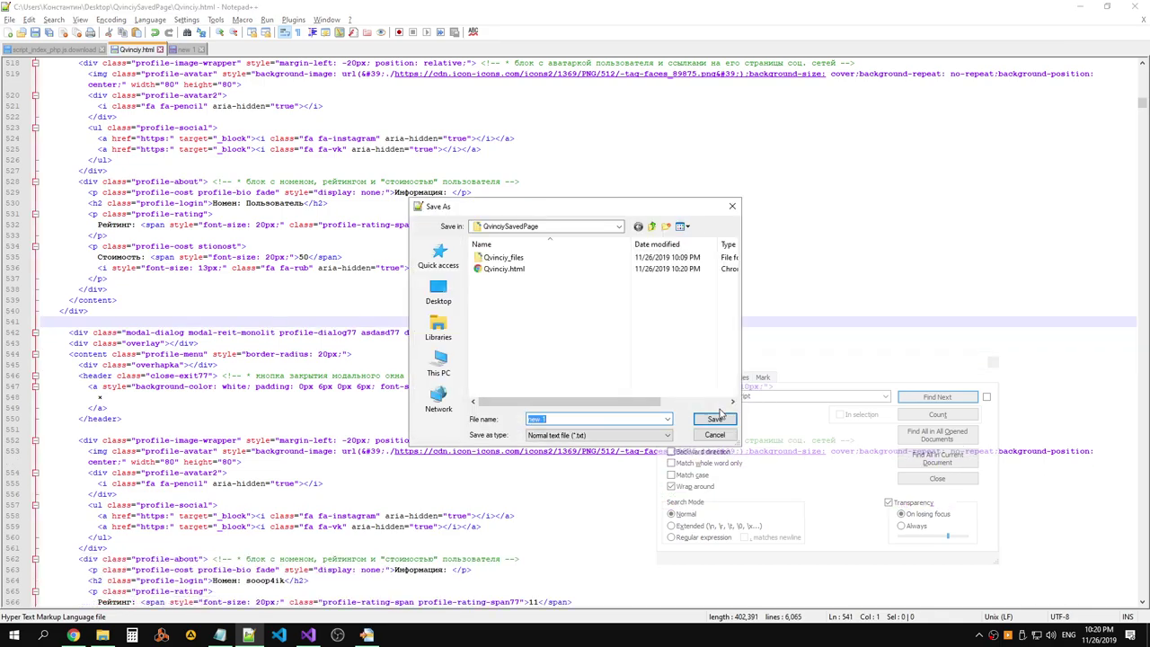
{"action": "left_click", "coordinate": [724, 437]}
{"action": "left_click", "coordinate": [933, 402]}
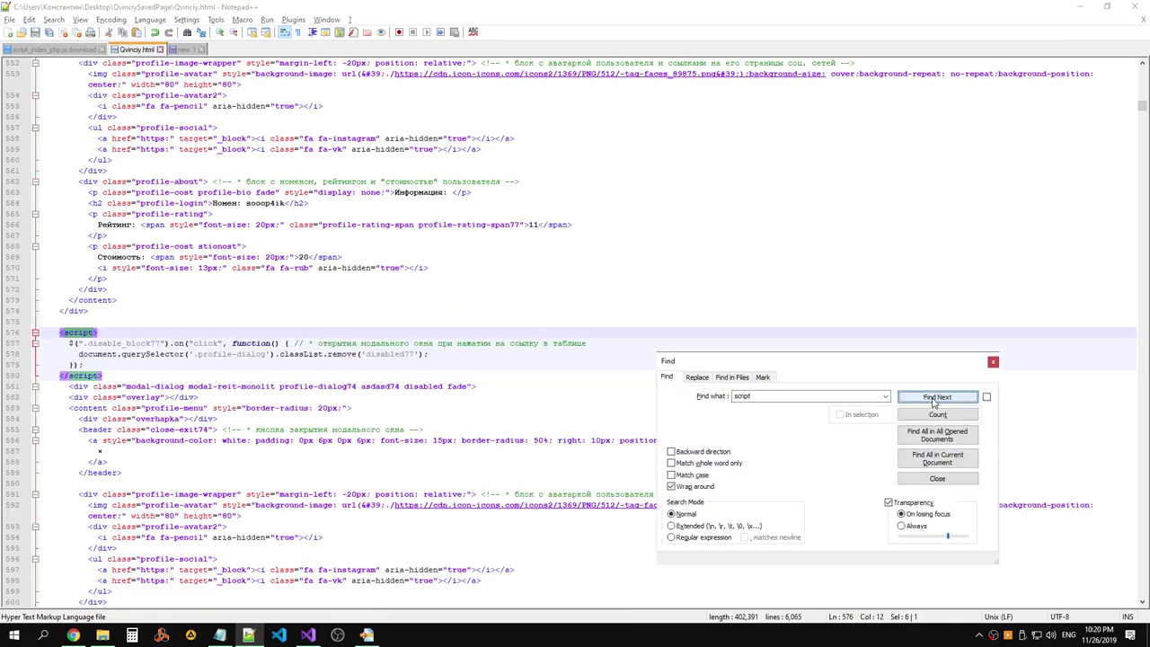
{"action": "left_click_drag", "start_coordinate": [27, 381], "coordinate": [27, 335]}
{"action": "key", "text": "Delete"}
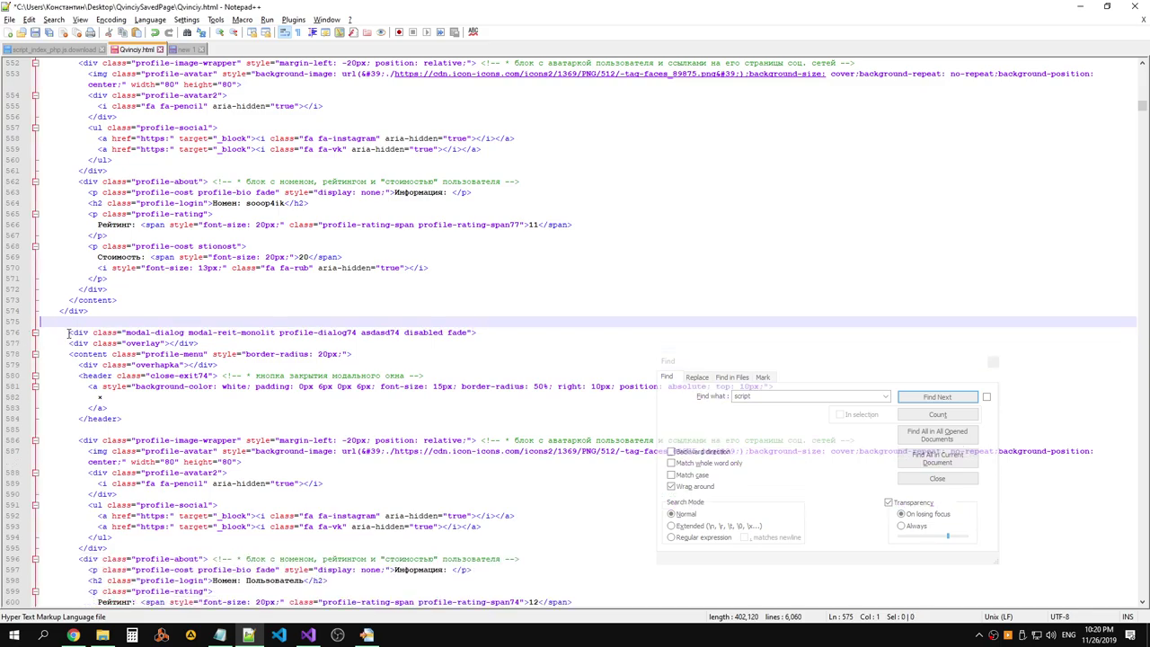
{"action": "key", "text": "ctrl+alt+s"}
{"action": "left_click", "coordinate": [941, 396]}
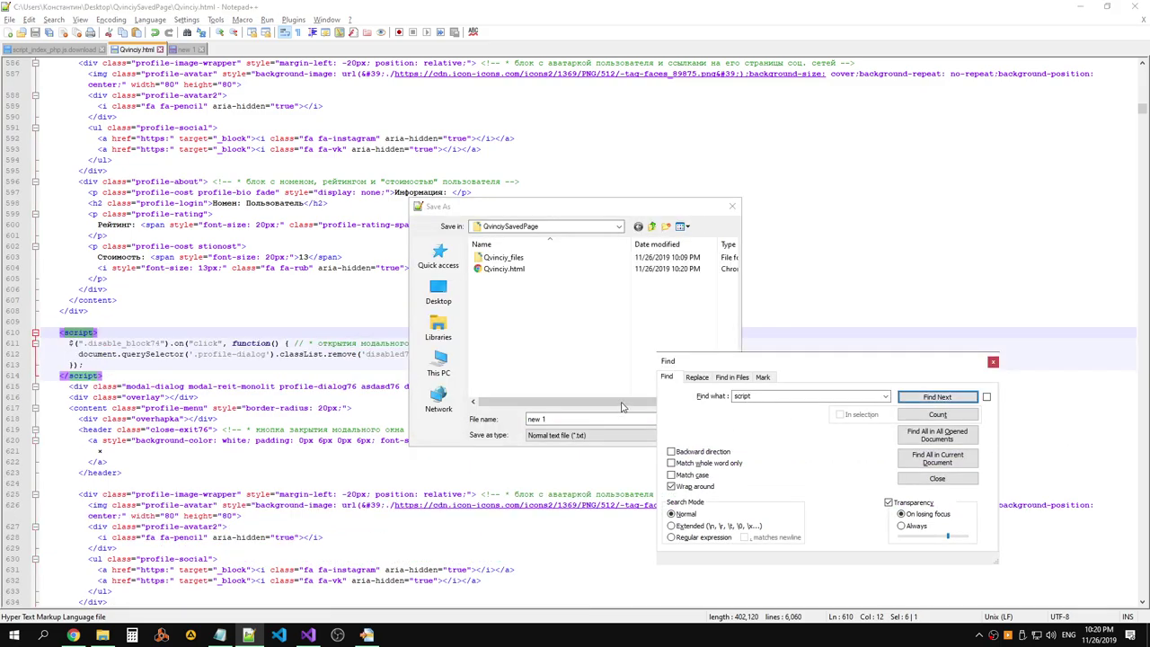
{"action": "left_click_drag", "start_coordinate": [592, 208], "coordinate": [402, 171]}
{"action": "left_click", "coordinate": [526, 402]}
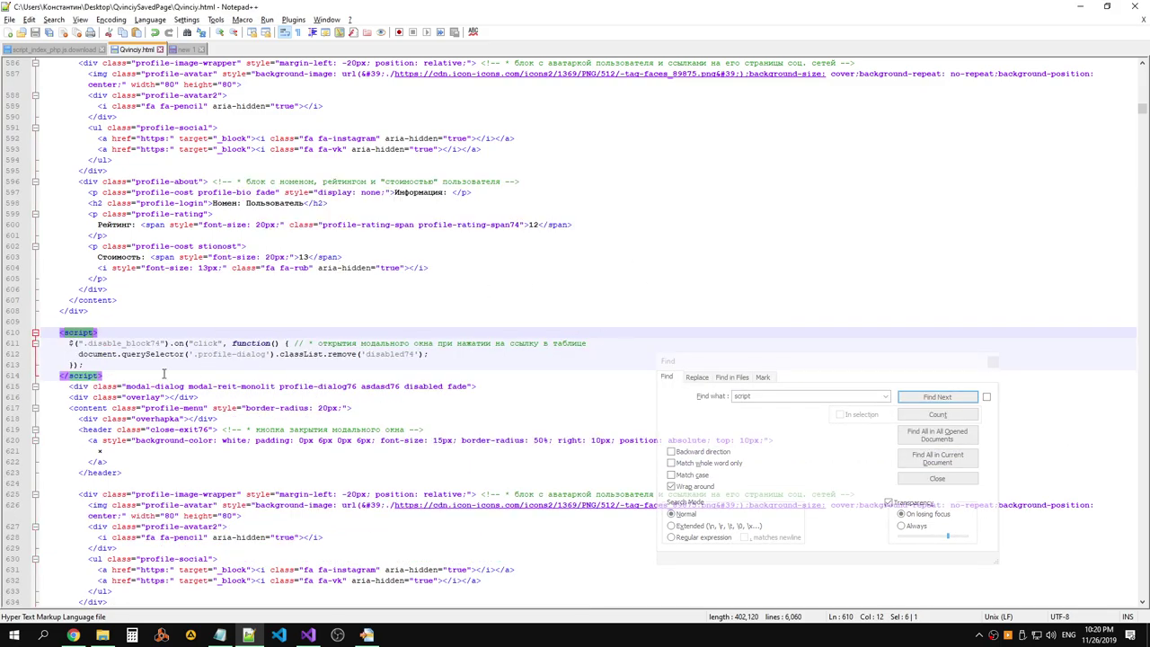
{"action": "left_click_drag", "start_coordinate": [164, 374], "coordinate": [40, 332]}
{"action": "key", "text": "Delete"}
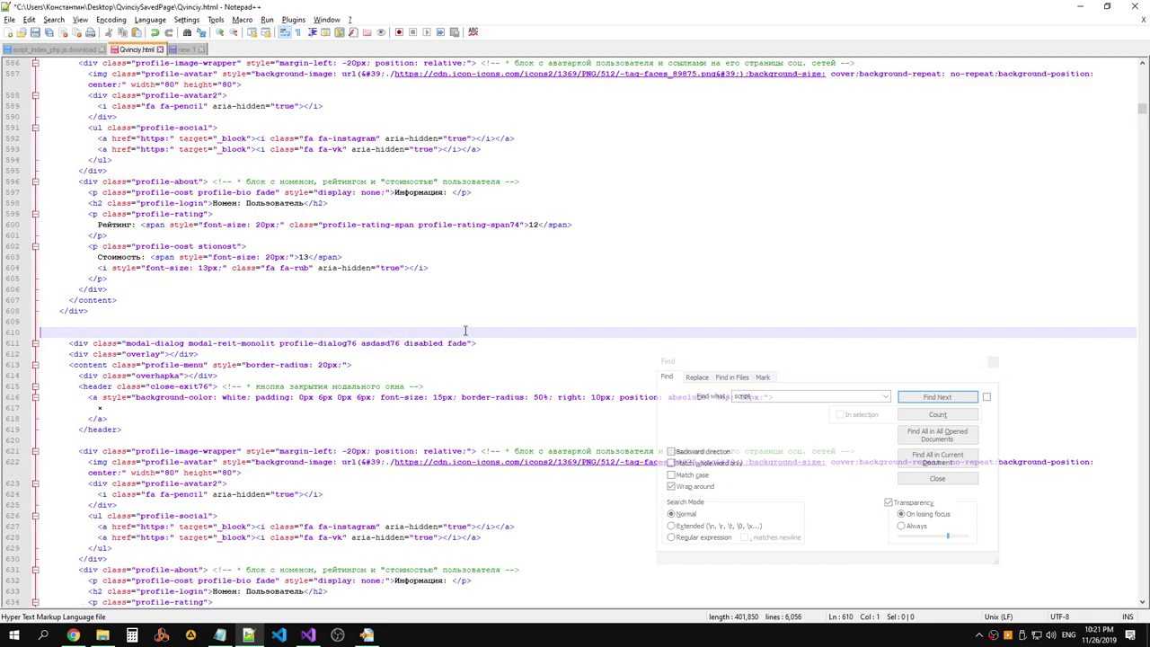
Select the disable_block91 script block on lines 840–844 and bring up its context menu.
{"action": "left_click_drag", "start_coordinate": [1142, 109], "coordinate": [1143, 134]}
{"action": "left_click", "coordinate": [151, 442]}
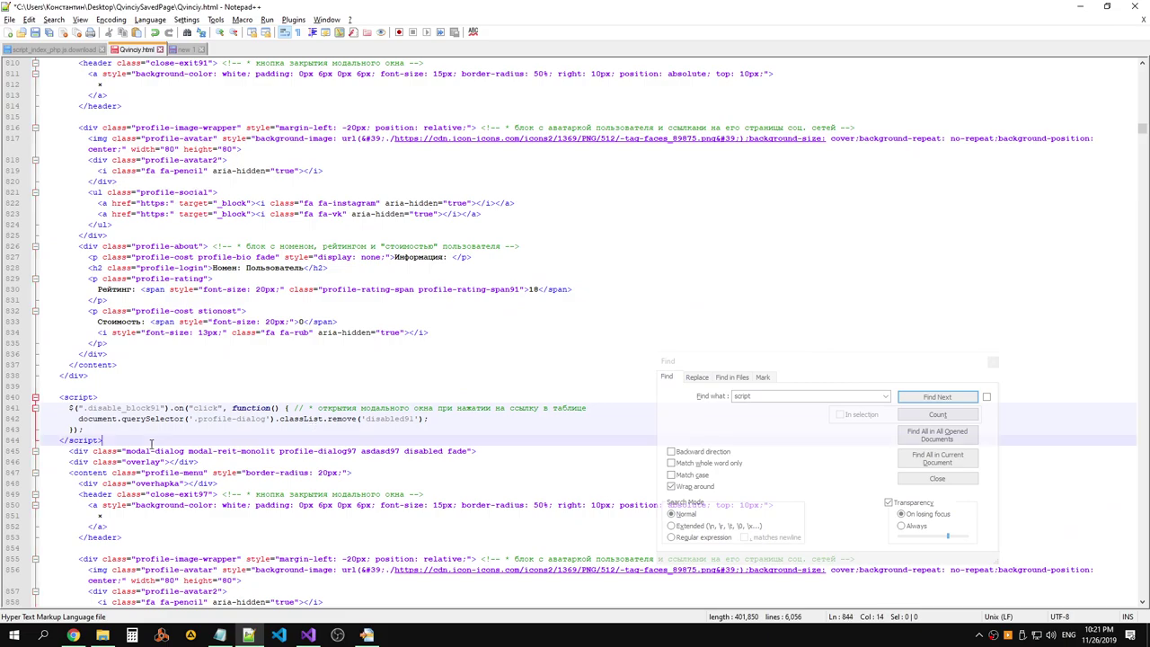
{"action": "double_click", "coordinate": [74, 399]}
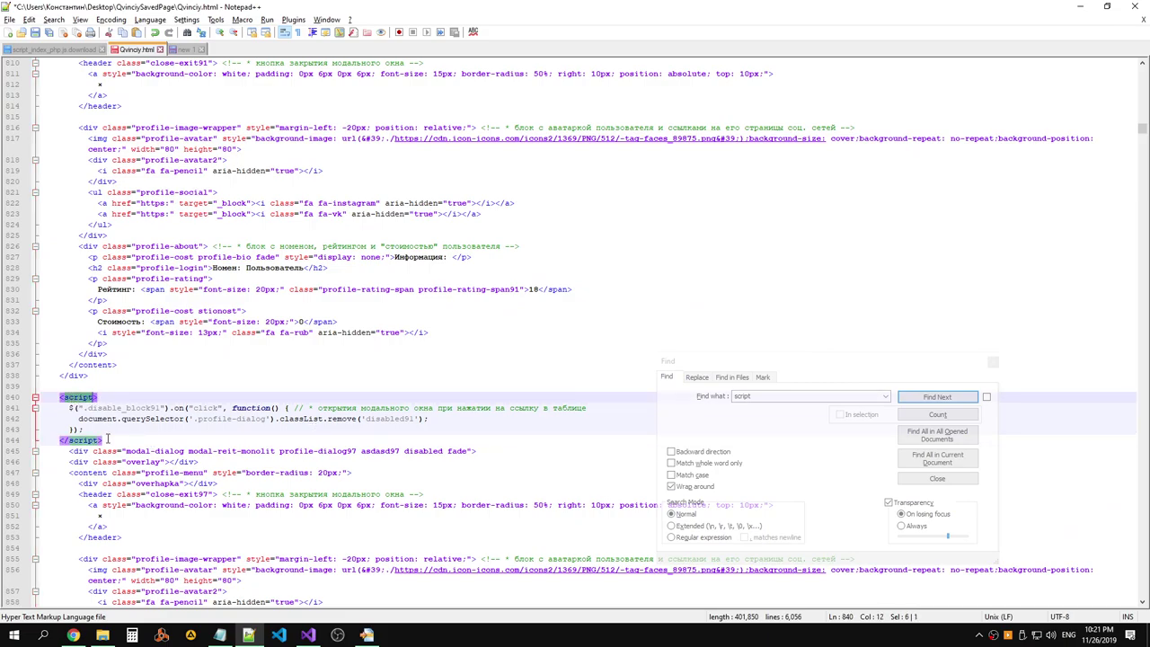
{"action": "left_click_drag", "start_coordinate": [104, 440], "coordinate": [60, 398]}
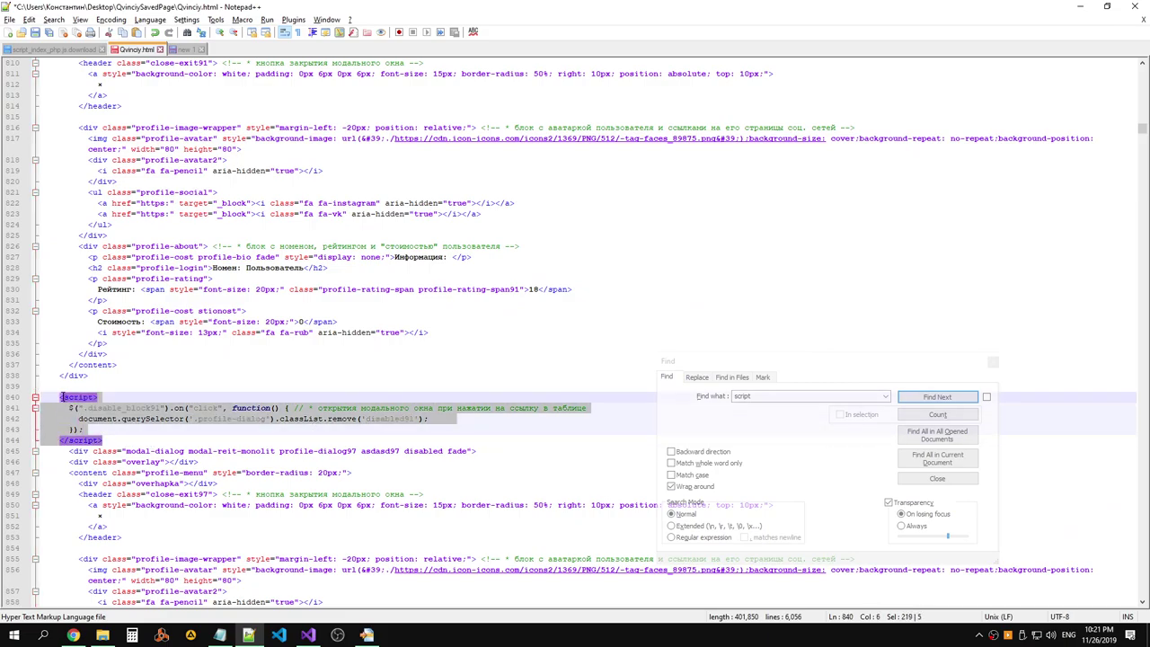
{"action": "right_click", "coordinate": [93, 415]}
Empty the 'Replace with' field and search for the disable_block91 block, finding a single occurrence.
{"action": "left_click", "coordinate": [56, 395]}
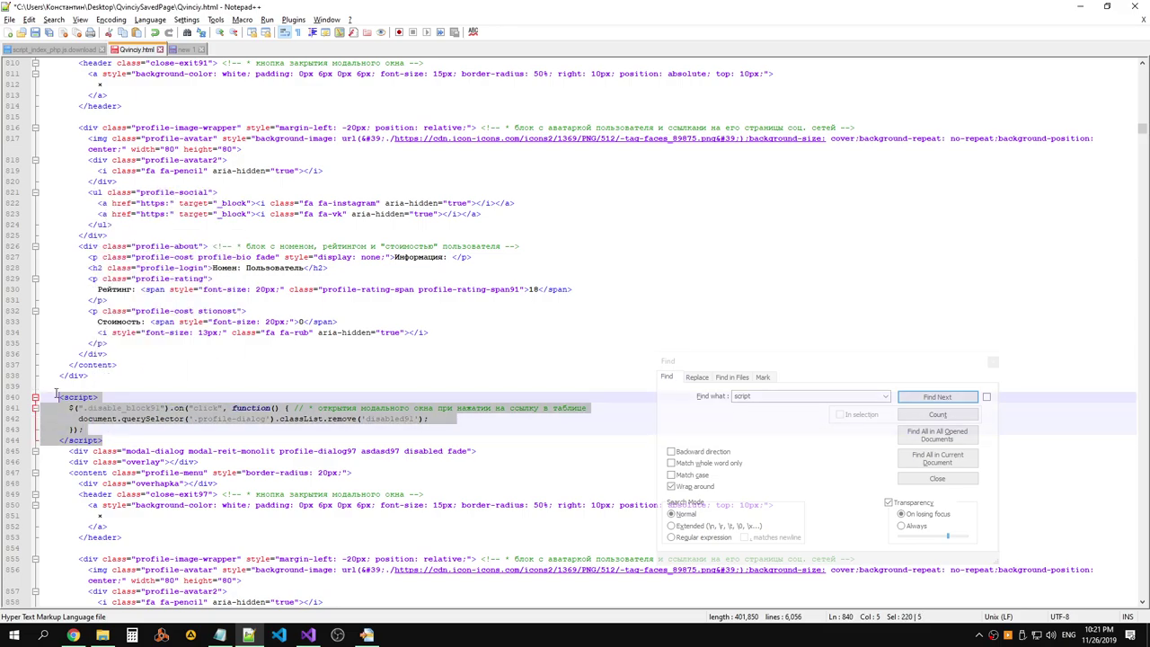
{"action": "left_click", "coordinate": [699, 379]}
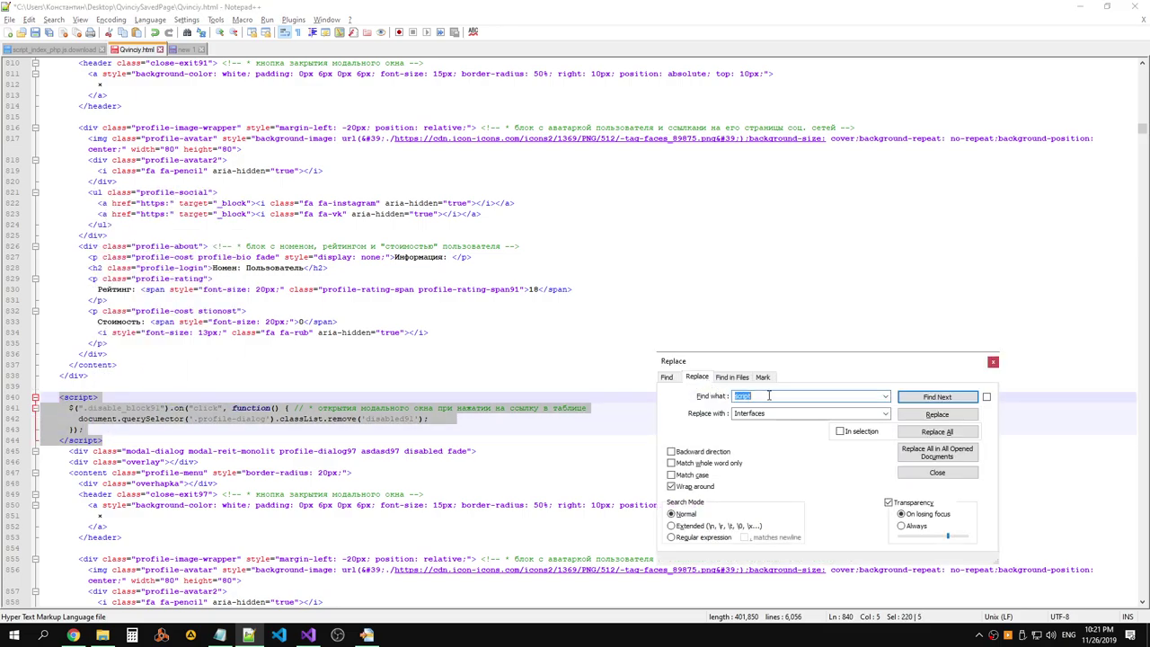
{"action": "left_click", "coordinate": [810, 415]}
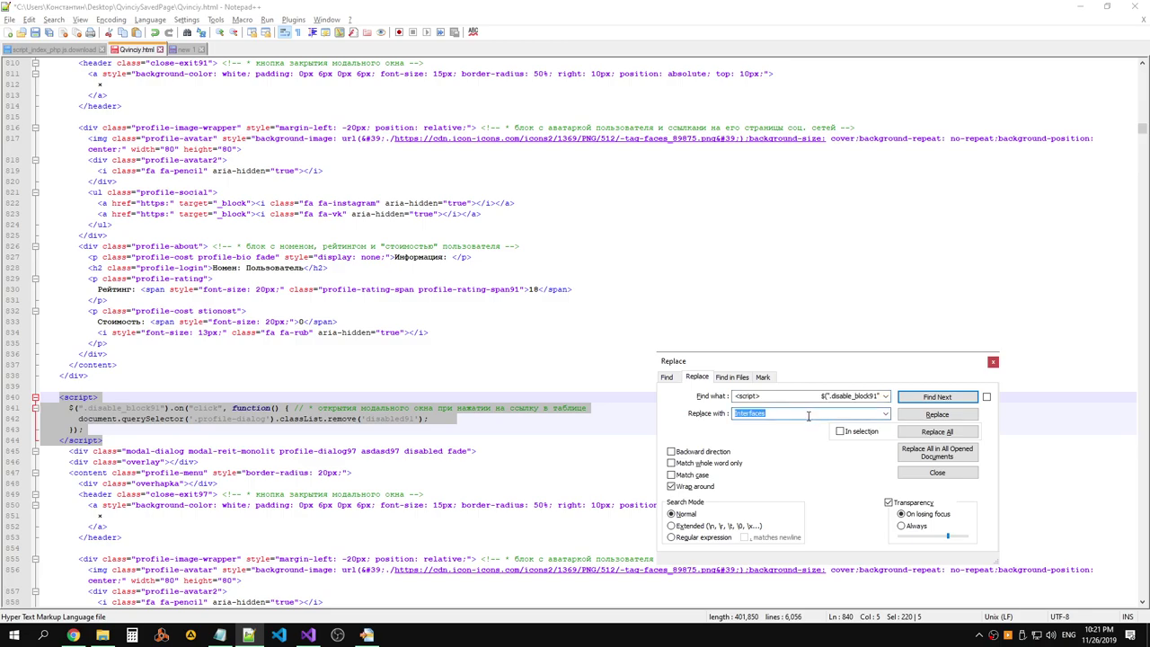
{"action": "key", "text": "BackSpace"}
{"action": "left_click", "coordinate": [926, 399]}
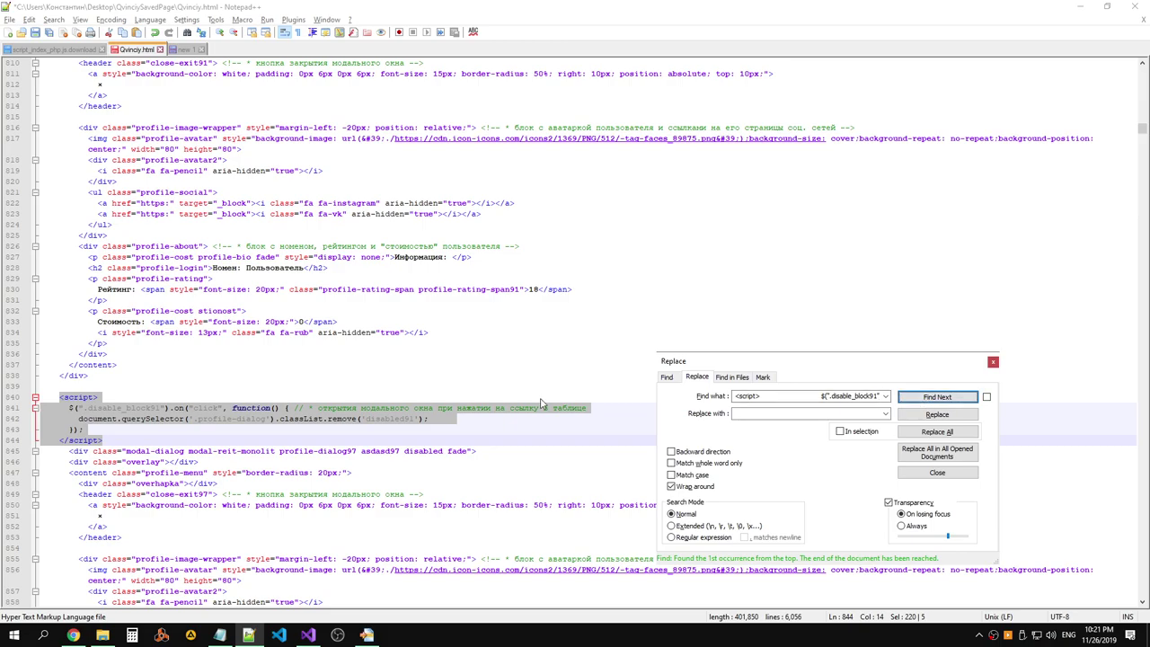
{"action": "left_click", "coordinate": [305, 408]}
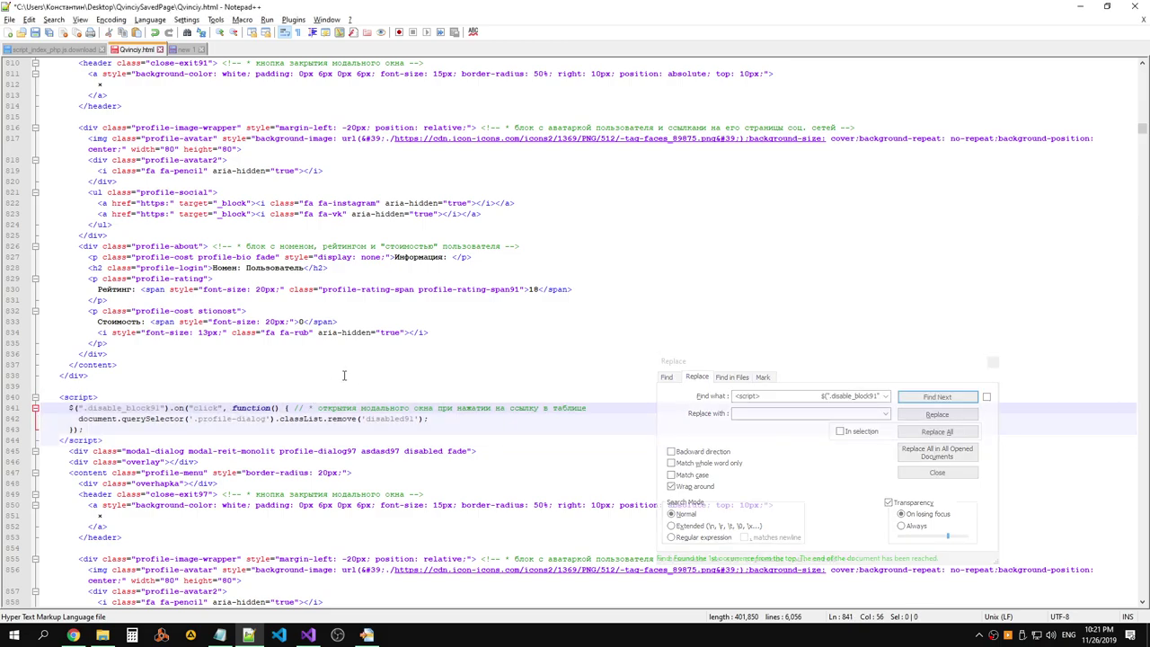
{"action": "left_click", "coordinate": [236, 420]}
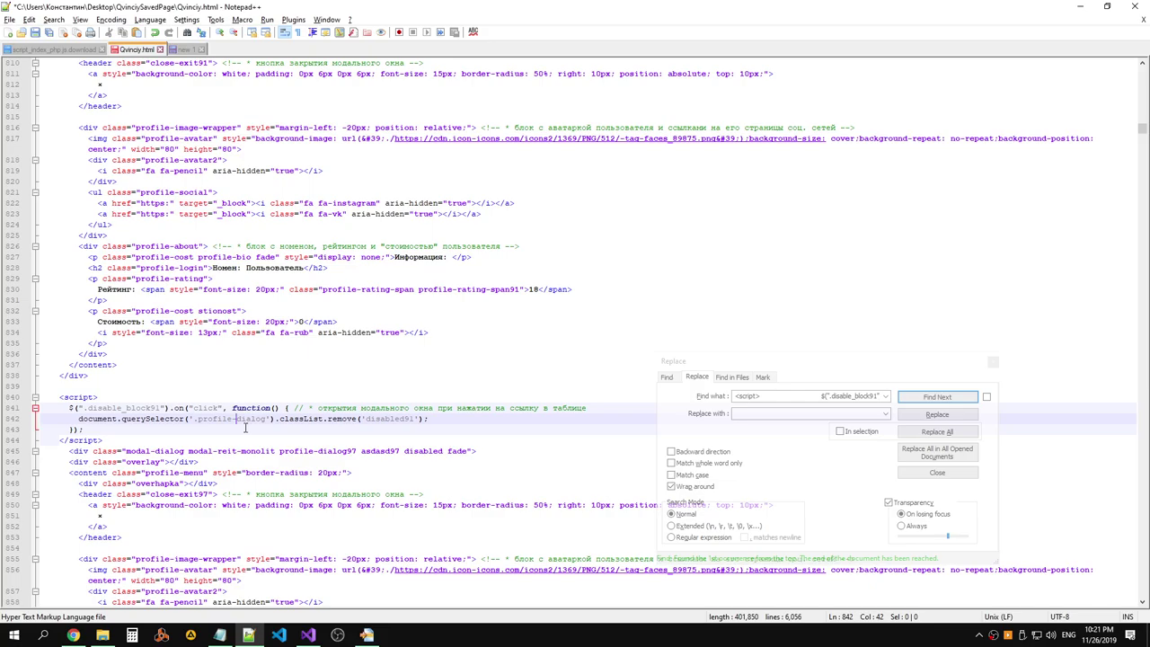
{"action": "scroll", "coordinate": [245, 428], "scroll_direction": "down", "scroll_amount": 3}
{"action": "scroll", "coordinate": [247, 422], "scroll_direction": "down", "scroll_amount": 7}
{"action": "scroll", "coordinate": [250, 418], "scroll_direction": "down", "scroll_amount": 4}
{"action": "scroll", "coordinate": [252, 413], "scroll_direction": "down", "scroll_amount": 6}
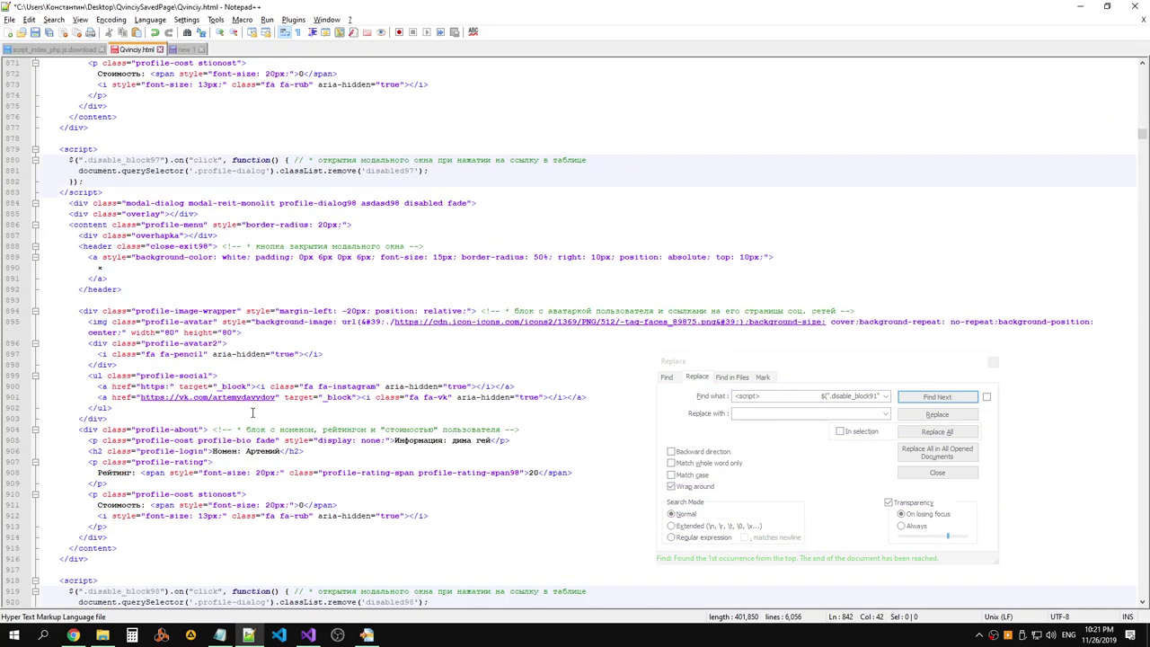
{"action": "scroll", "coordinate": [253, 412], "scroll_direction": "down", "scroll_amount": 5}
{"action": "scroll", "coordinate": [252, 409], "scroll_direction": "down", "scroll_amount": 8}
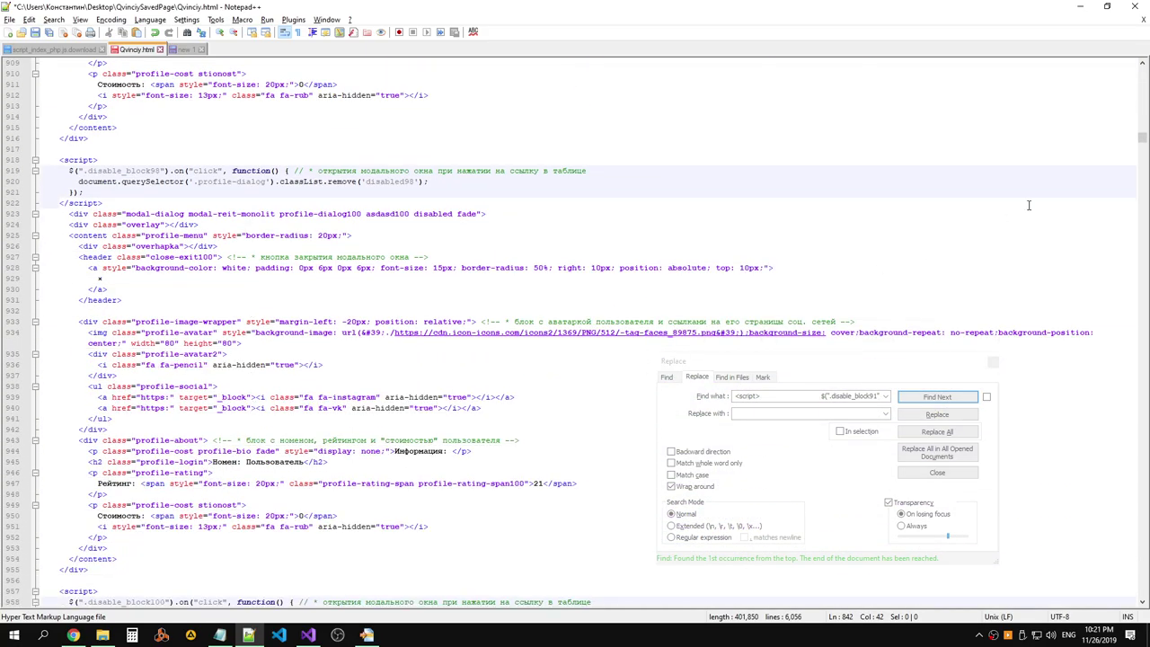
{"action": "left_click_drag", "start_coordinate": [1143, 142], "coordinate": [1141, 592]}
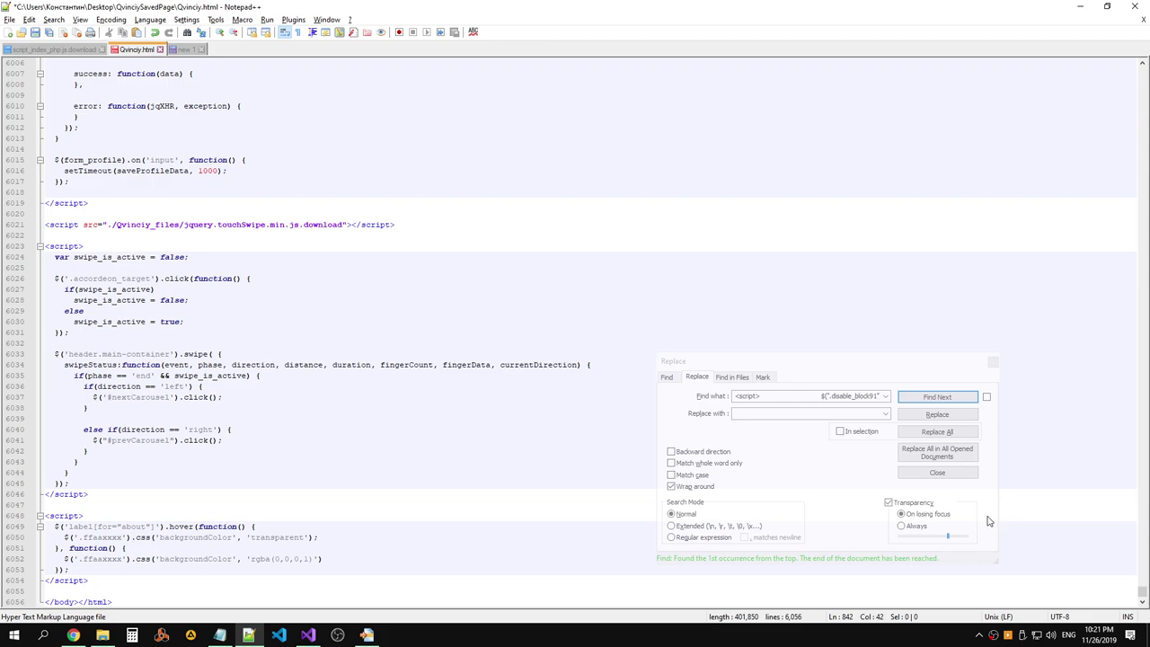
{"action": "left_click", "coordinate": [157, 572]}
{"action": "scroll", "coordinate": [109, 537], "scroll_direction": "up", "scroll_amount": 4}
{"action": "scroll", "coordinate": [117, 530], "scroll_direction": "up", "scroll_amount": 3}
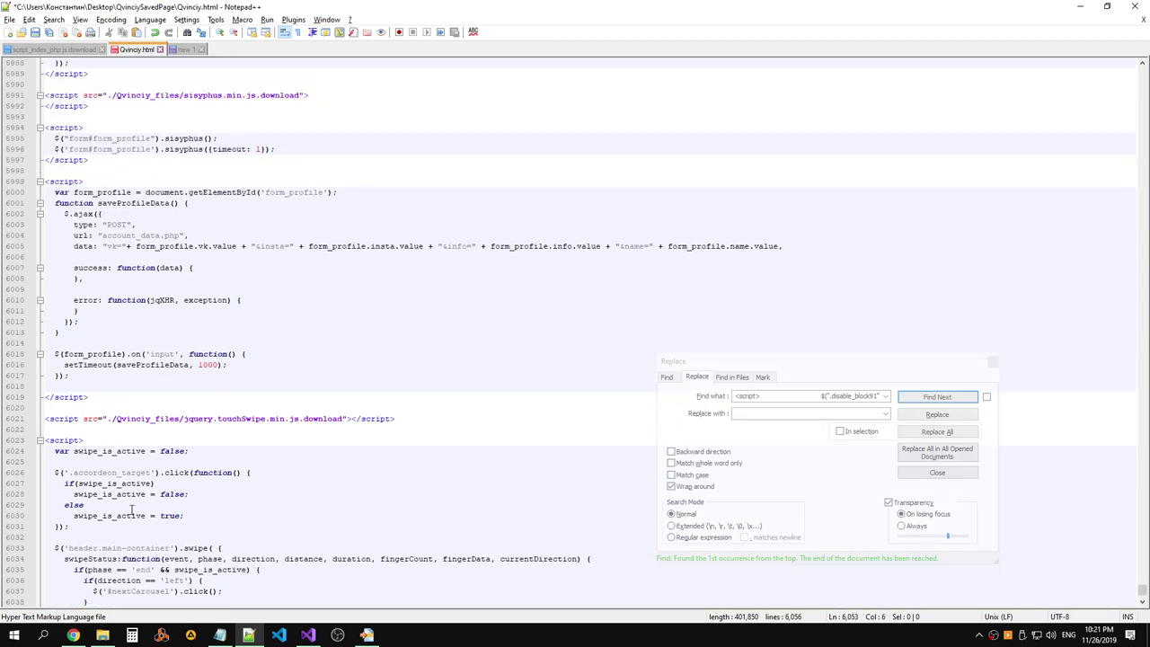
{"action": "scroll", "coordinate": [126, 521], "scroll_direction": "up", "scroll_amount": 2}
{"action": "scroll", "coordinate": [132, 515], "scroll_direction": "up", "scroll_amount": 6}
{"action": "scroll", "coordinate": [132, 515], "scroll_direction": "up", "scroll_amount": 5}
{"action": "scroll", "coordinate": [132, 513], "scroll_direction": "up", "scroll_amount": 2}
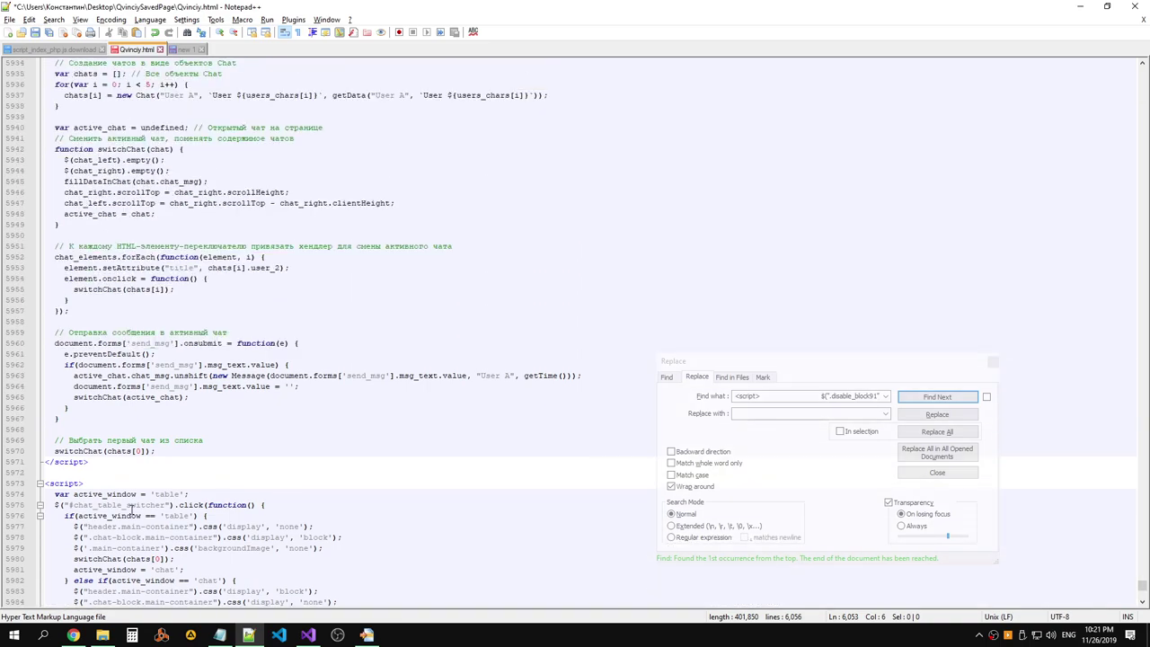
{"action": "scroll", "coordinate": [133, 510], "scroll_direction": "up", "scroll_amount": 7}
{"action": "scroll", "coordinate": [134, 508], "scroll_direction": "up", "scroll_amount": 4}
{"action": "scroll", "coordinate": [134, 507], "scroll_direction": "up", "scroll_amount": 6}
{"action": "scroll", "coordinate": [134, 507], "scroll_direction": "up", "scroll_amount": 8}
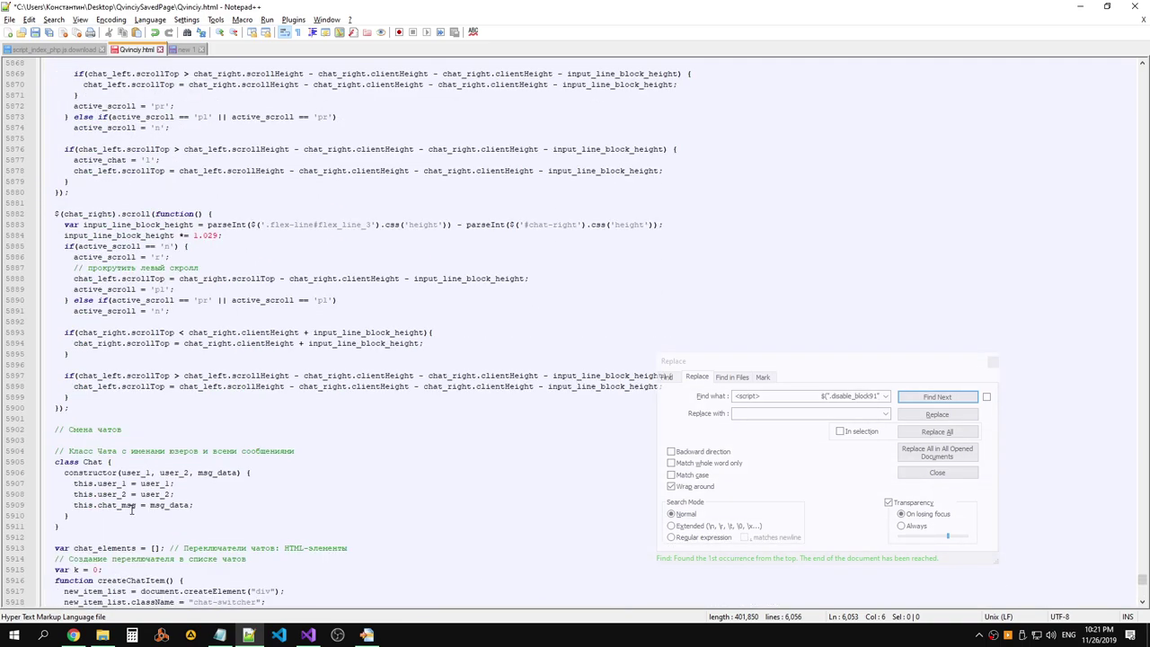
{"action": "scroll", "coordinate": [135, 508], "scroll_direction": "up", "scroll_amount": 8}
{"action": "scroll", "coordinate": [135, 509], "scroll_direction": "up", "scroll_amount": 6}
{"action": "scroll", "coordinate": [135, 509], "scroll_direction": "up", "scroll_amount": 3}
{"action": "scroll", "coordinate": [133, 509], "scroll_direction": "up", "scroll_amount": 8}
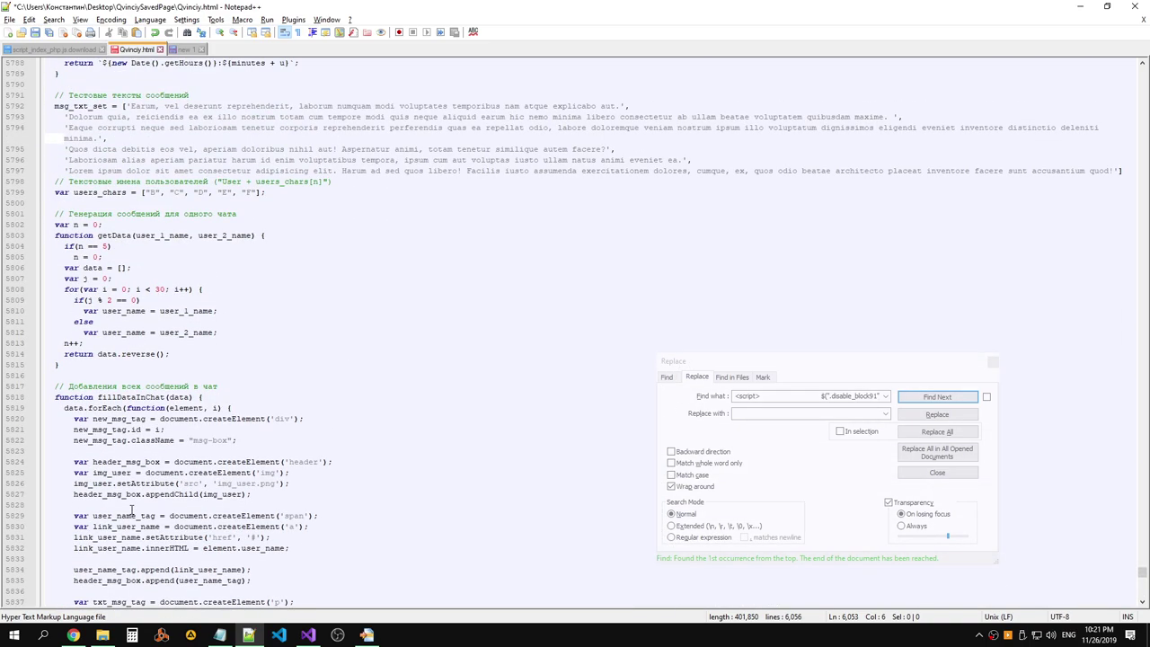
{"action": "scroll", "coordinate": [133, 509], "scroll_direction": "up", "scroll_amount": 2}
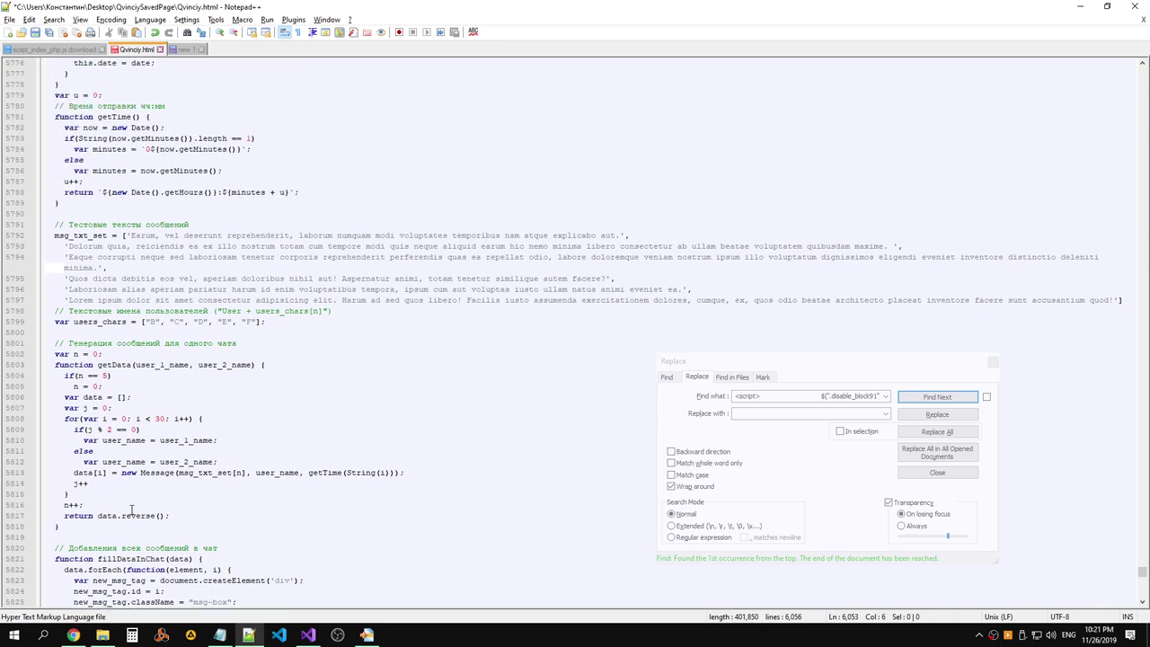
{"action": "scroll", "coordinate": [135, 508], "scroll_direction": "down", "scroll_amount": 1}
{"action": "scroll", "coordinate": [139, 503], "scroll_direction": "down", "scroll_amount": 2}
{"action": "scroll", "coordinate": [146, 497], "scroll_direction": "down", "scroll_amount": 5}
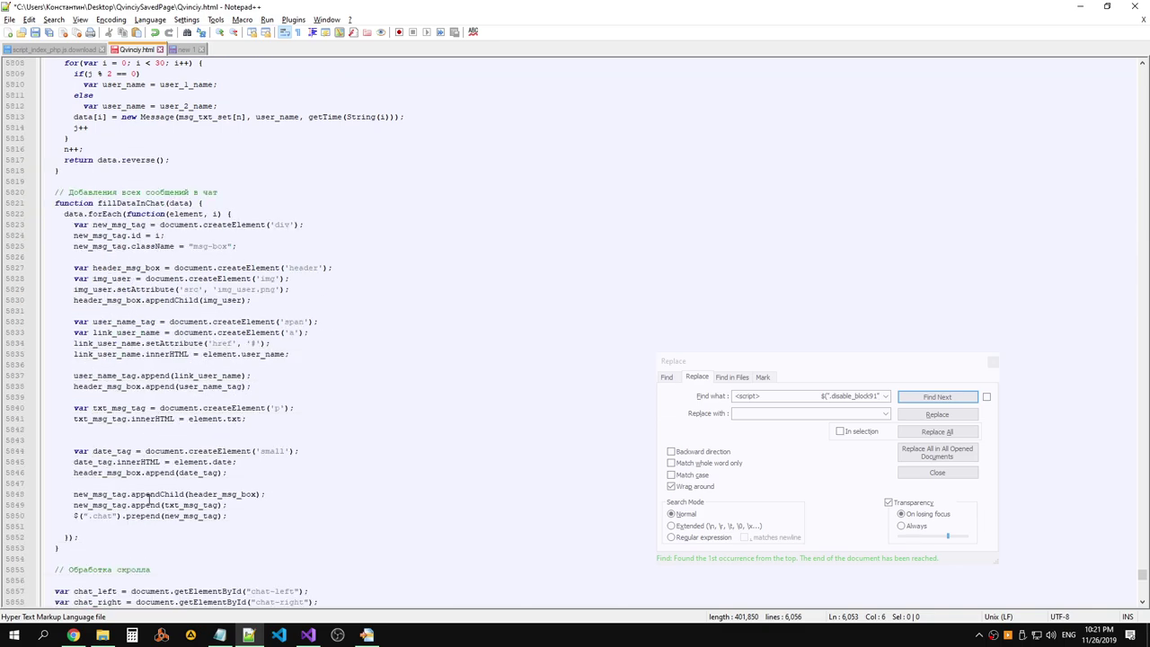
{"action": "scroll", "coordinate": [149, 499], "scroll_direction": "up", "scroll_amount": 7}
{"action": "scroll", "coordinate": [149, 499], "scroll_direction": "up", "scroll_amount": 10}
{"action": "scroll", "coordinate": [149, 500], "scroll_direction": "up", "scroll_amount": 4}
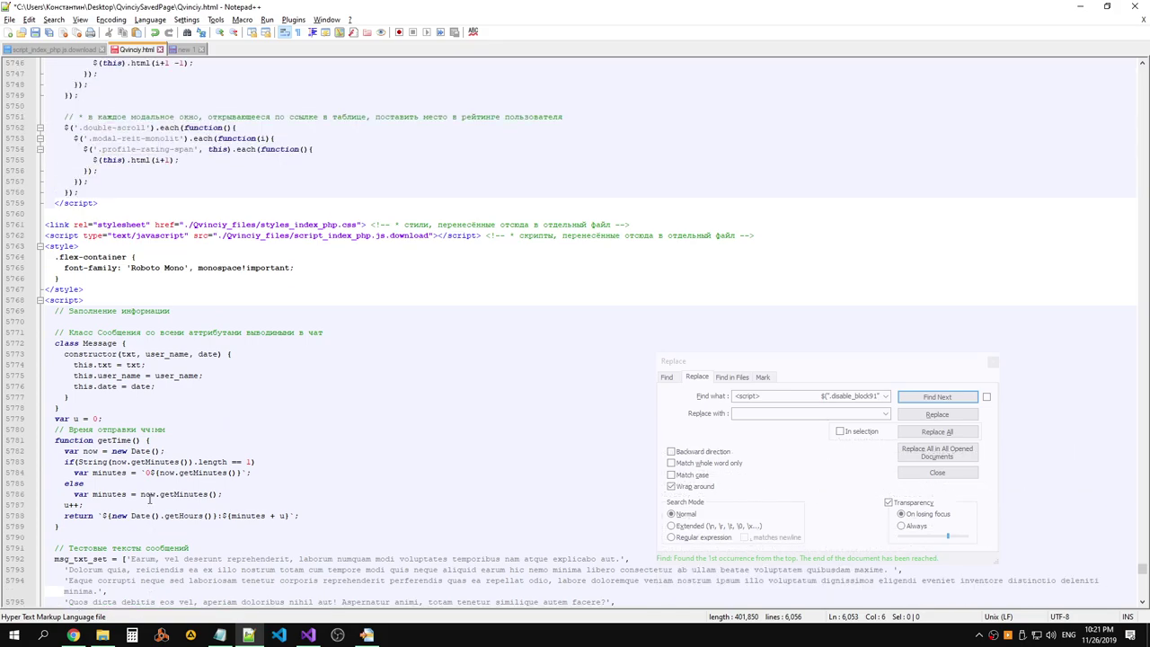
{"action": "double_click", "coordinate": [70, 301]}
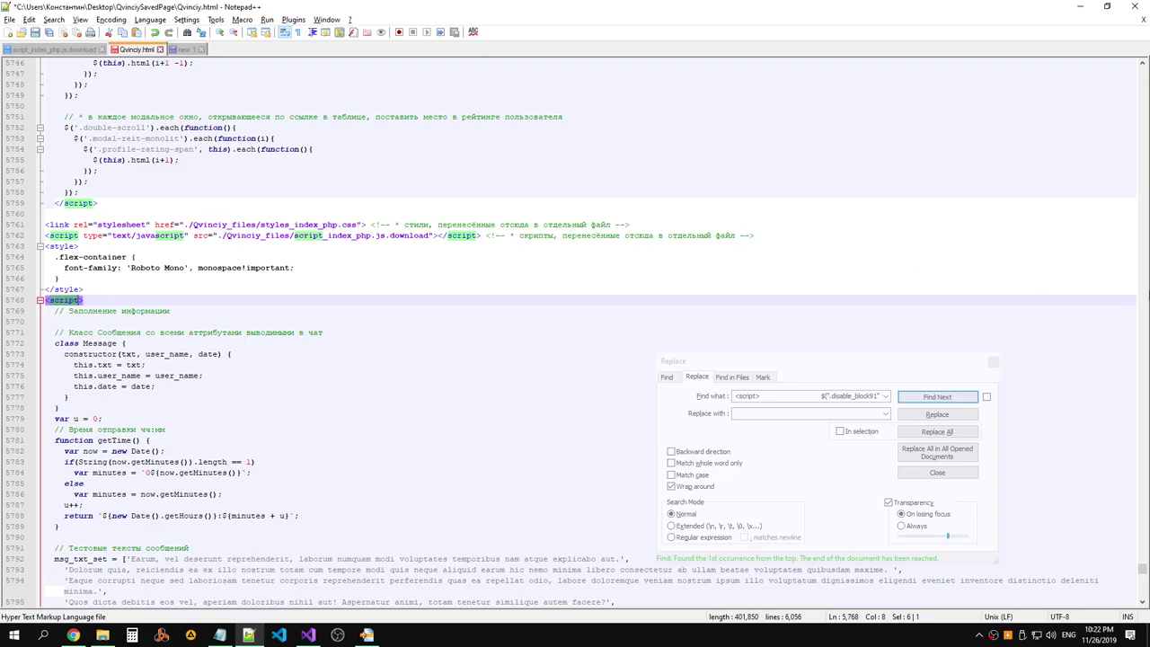
Delete everything from the <script> on line 5768 to the end of the file and save, leaving 5,770 lines.
{"action": "left_click_drag", "start_coordinate": [1144, 565], "coordinate": [1147, 45]}
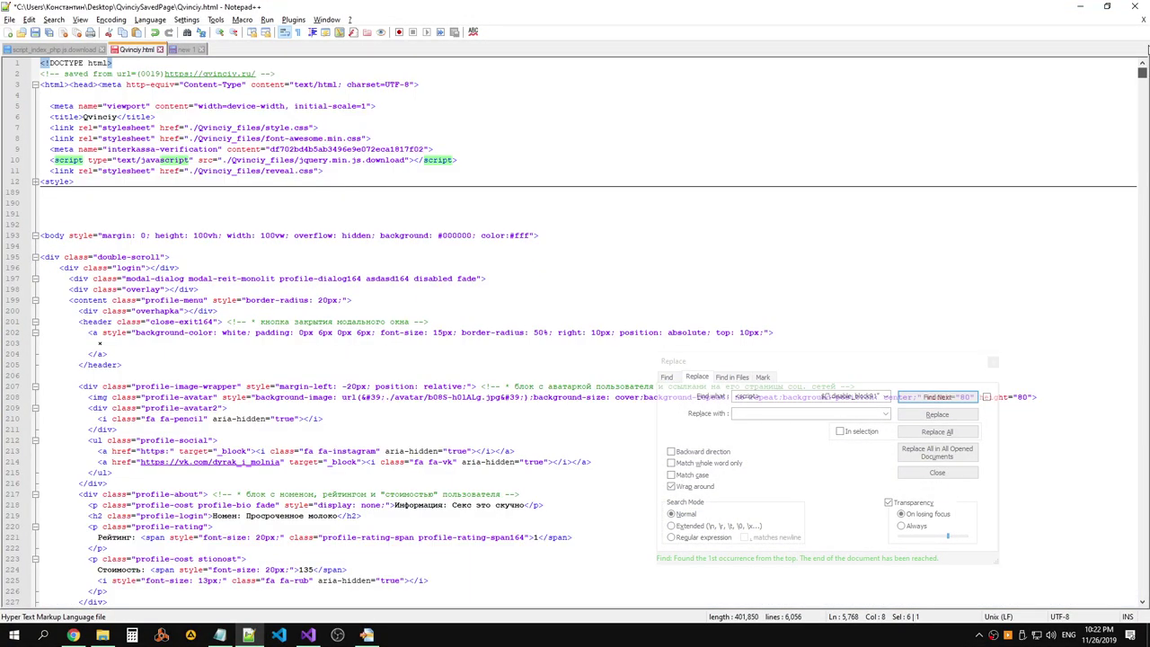
{"action": "left_click_drag", "start_coordinate": [1144, 72], "coordinate": [1142, 594]}
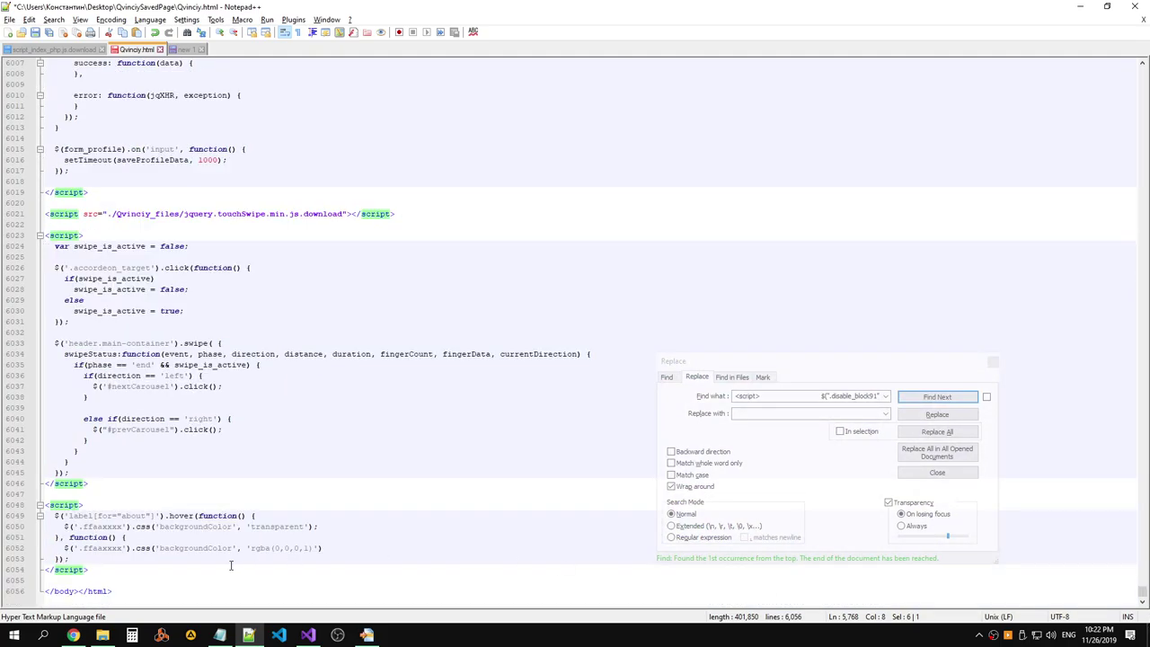
{"action": "left_click_drag", "start_coordinate": [230, 564], "coordinate": [46, 279]}
{"action": "scroll", "coordinate": [68, 268], "scroll_direction": "up", "scroll_amount": 8}
{"action": "scroll", "coordinate": [68, 268], "scroll_direction": "up", "scroll_amount": 9}
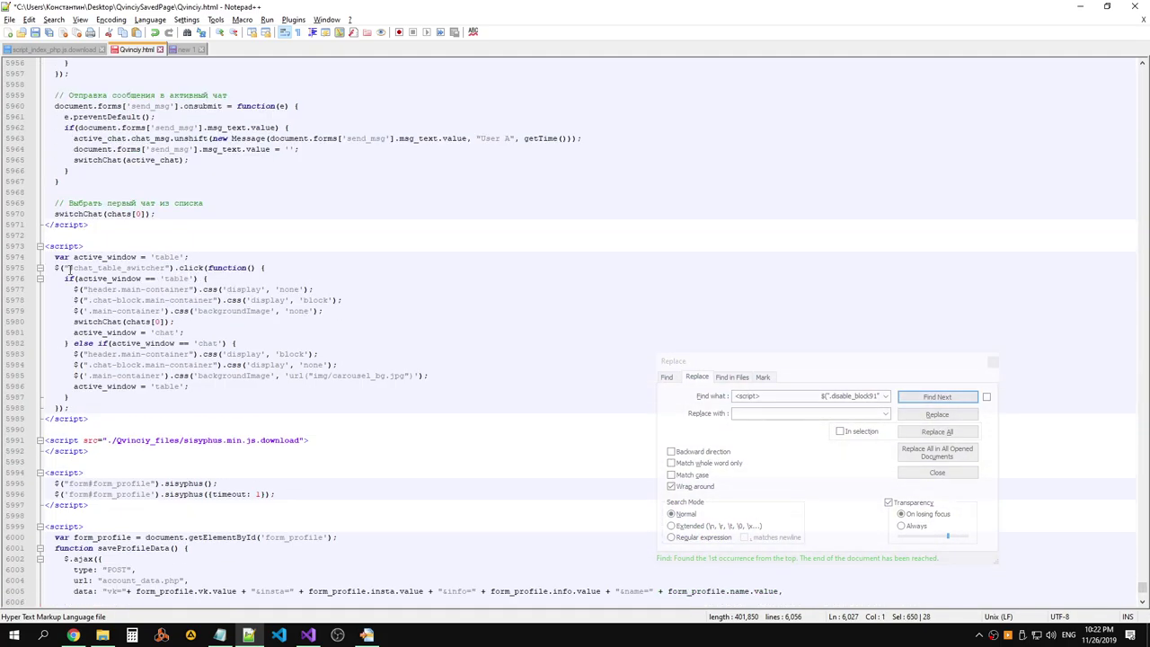
{"action": "scroll", "coordinate": [69, 268], "scroll_direction": "down", "scroll_amount": 3}
{"action": "scroll", "coordinate": [70, 270], "scroll_direction": "up", "scroll_amount": 4}
{"action": "scroll", "coordinate": [72, 271], "scroll_direction": "up", "scroll_amount": 12}
{"action": "scroll", "coordinate": [78, 274], "scroll_direction": "up", "scroll_amount": 6}
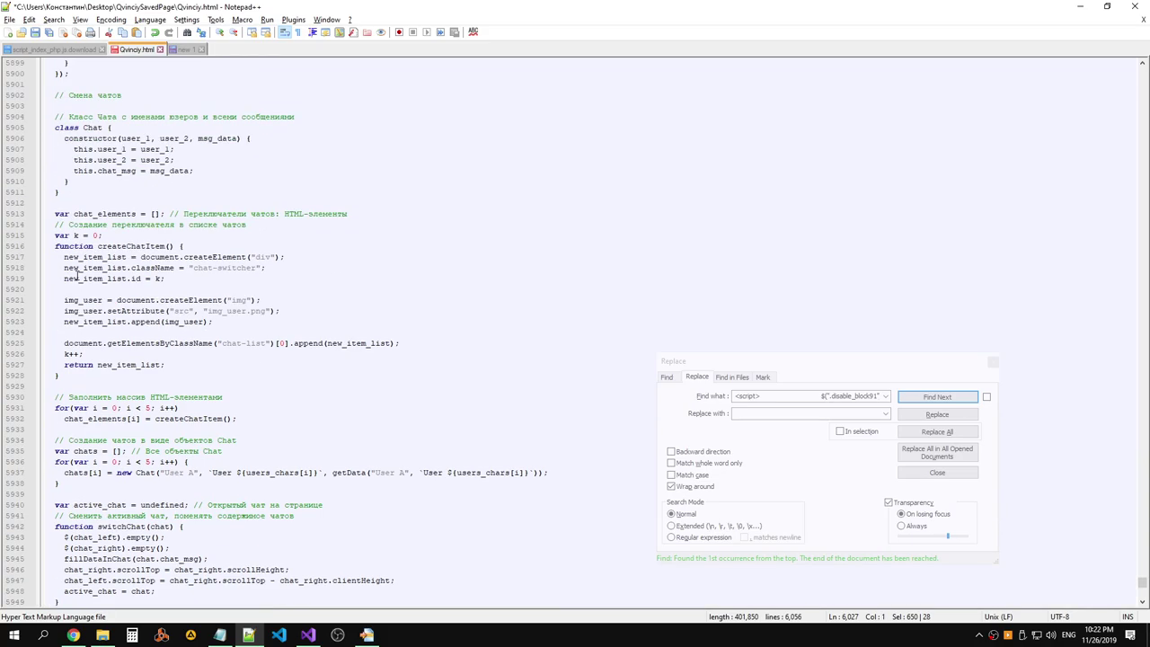
{"action": "scroll", "coordinate": [78, 274], "scroll_direction": "up", "scroll_amount": 11}
{"action": "scroll", "coordinate": [80, 274], "scroll_direction": "up", "scroll_amount": 11}
{"action": "scroll", "coordinate": [86, 274], "scroll_direction": "up", "scroll_amount": 12}
{"action": "scroll", "coordinate": [90, 274], "scroll_direction": "up", "scroll_amount": 11}
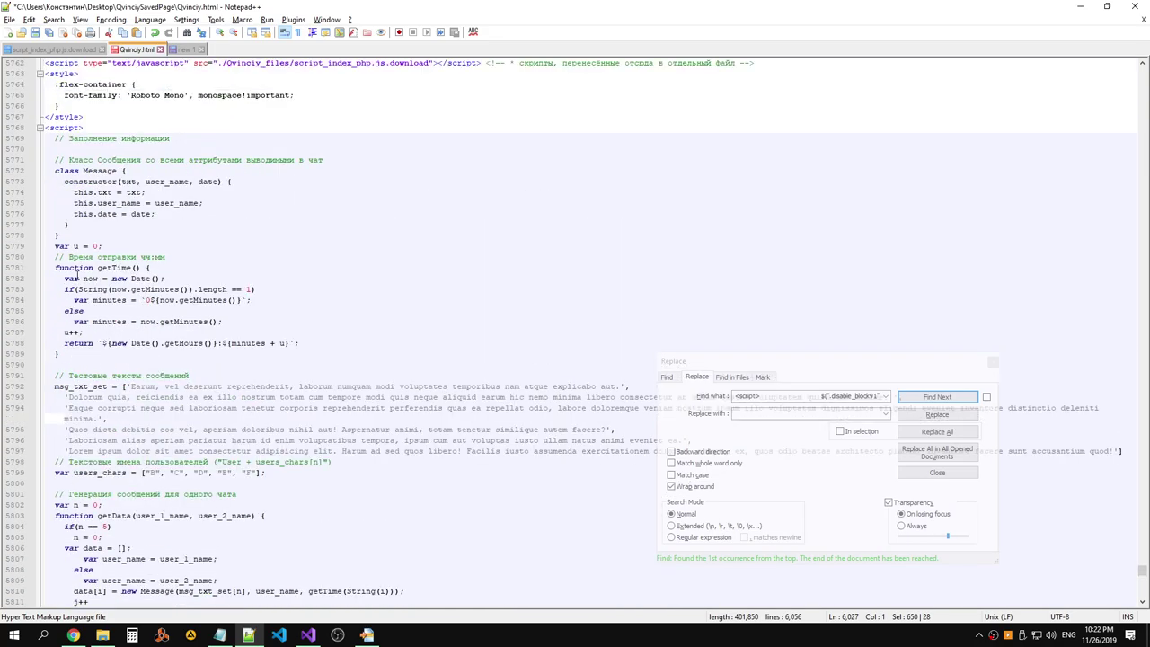
{"action": "scroll", "coordinate": [89, 274], "scroll_direction": "up", "scroll_amount": 3}
{"action": "left_click", "coordinate": [46, 225], "text": "shift"}
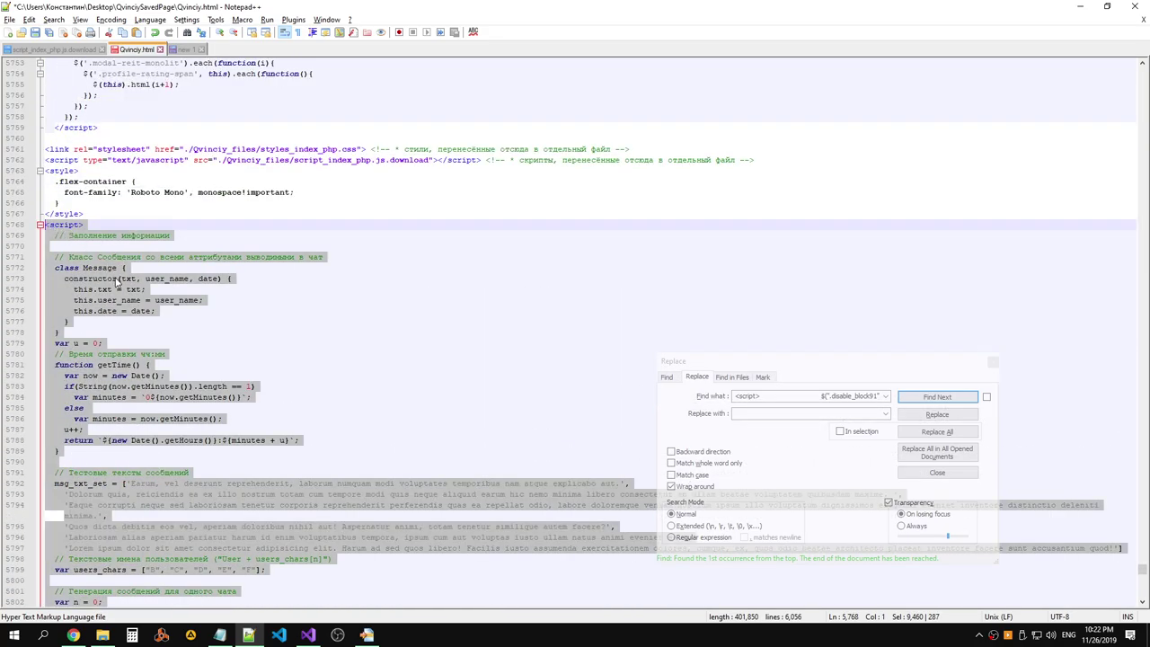
{"action": "key", "text": "Delete"}
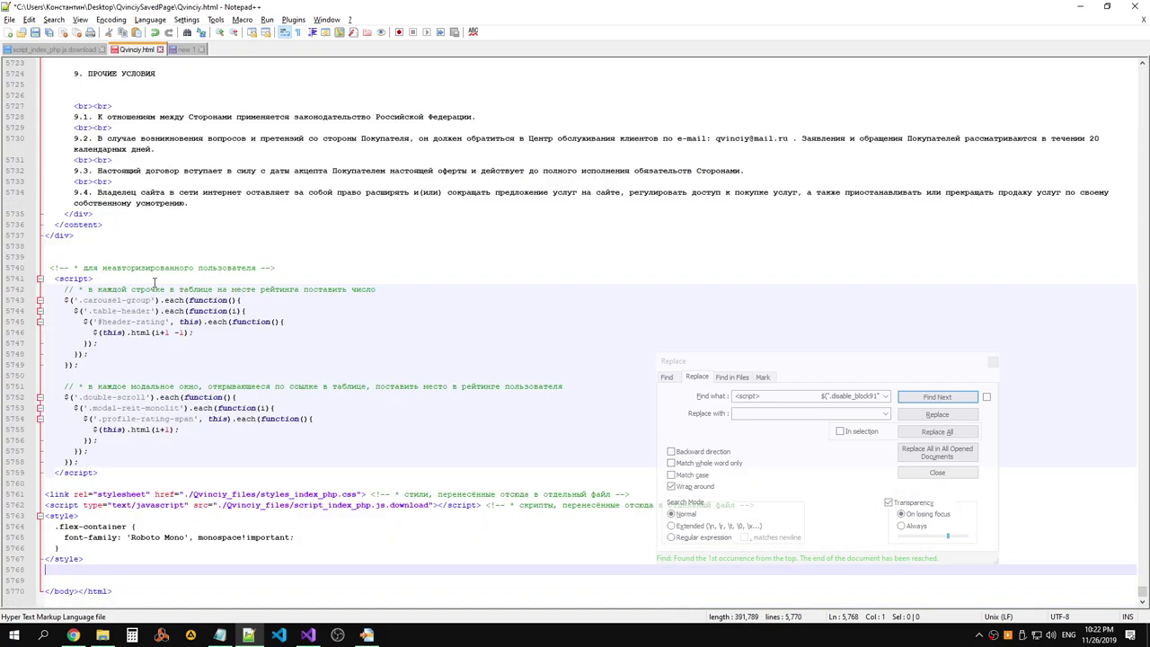
{"action": "key", "text": "ctrl+s"}
Reload the Qvinciy page and overwrite the Номен column header with 'авфаывафыва' as a test.
{"action": "key", "text": "alt+Tab"}
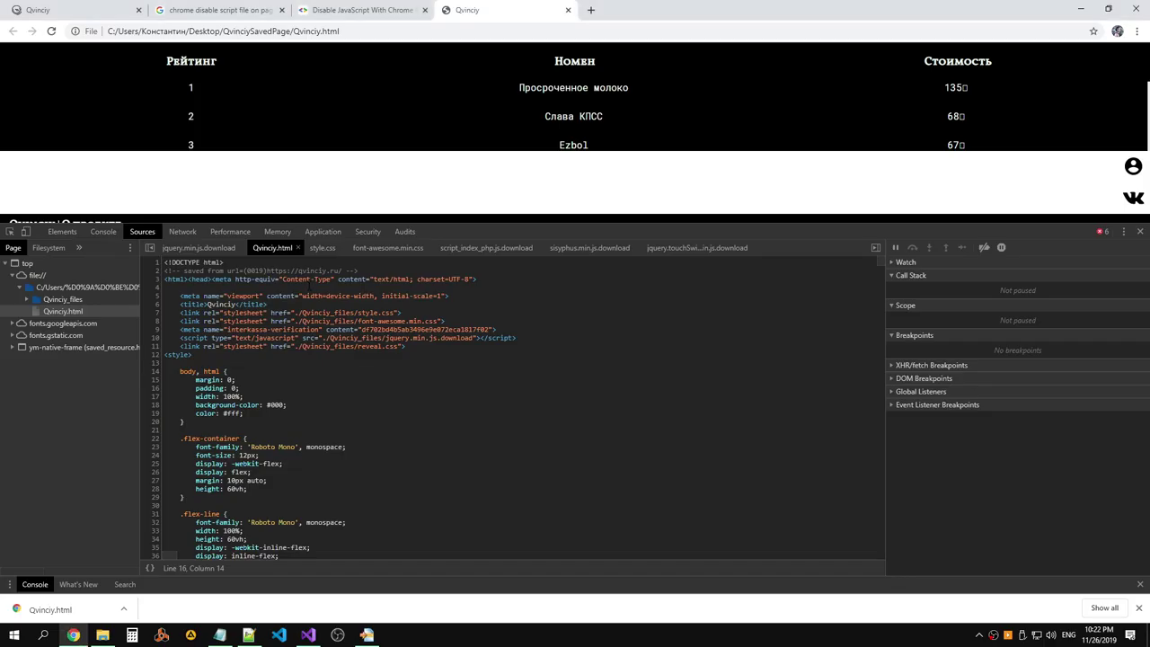
{"action": "key", "text": "F5"}
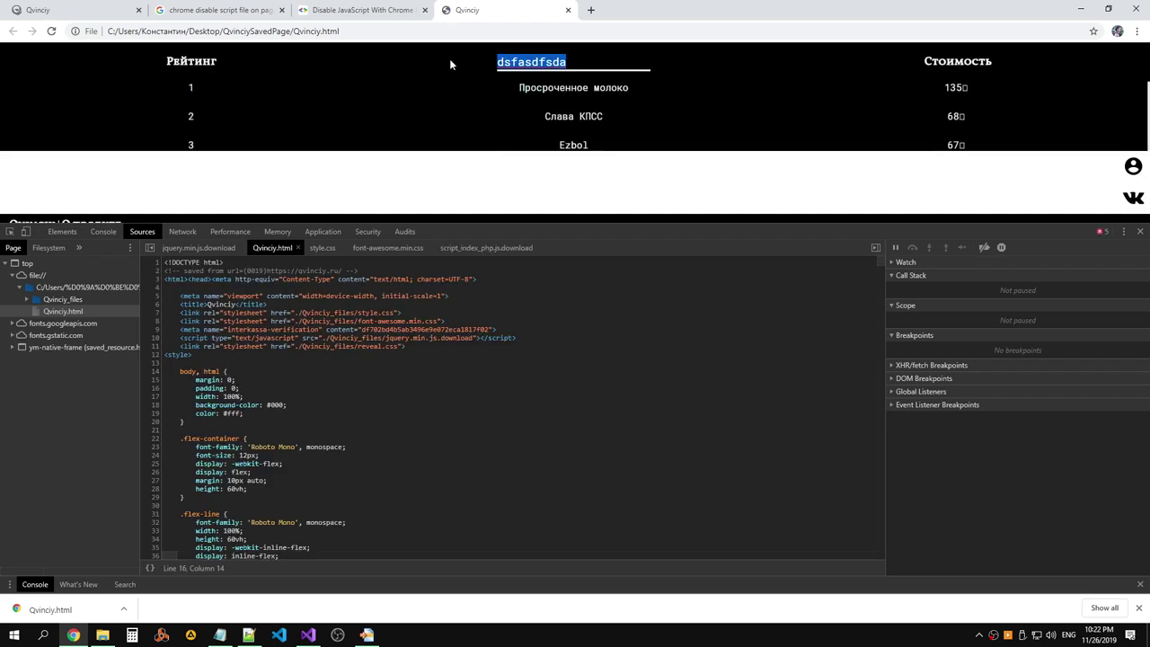
{"action": "left_click_drag", "start_coordinate": [566, 61], "coordinate": [491, 59]}
{"action": "type", "text": "авфаывафыва"}
{"action": "key", "text": "ctrl+a"}
{"action": "key", "text": "alt+shift"}
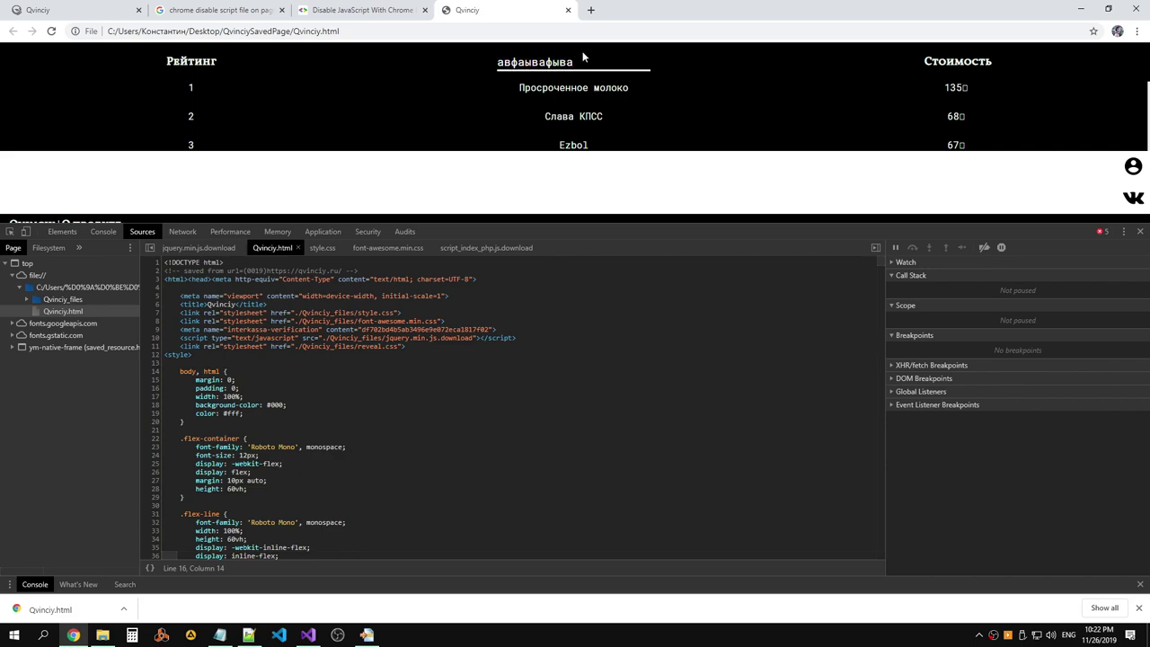
{"action": "key", "text": "alt+Tab"}
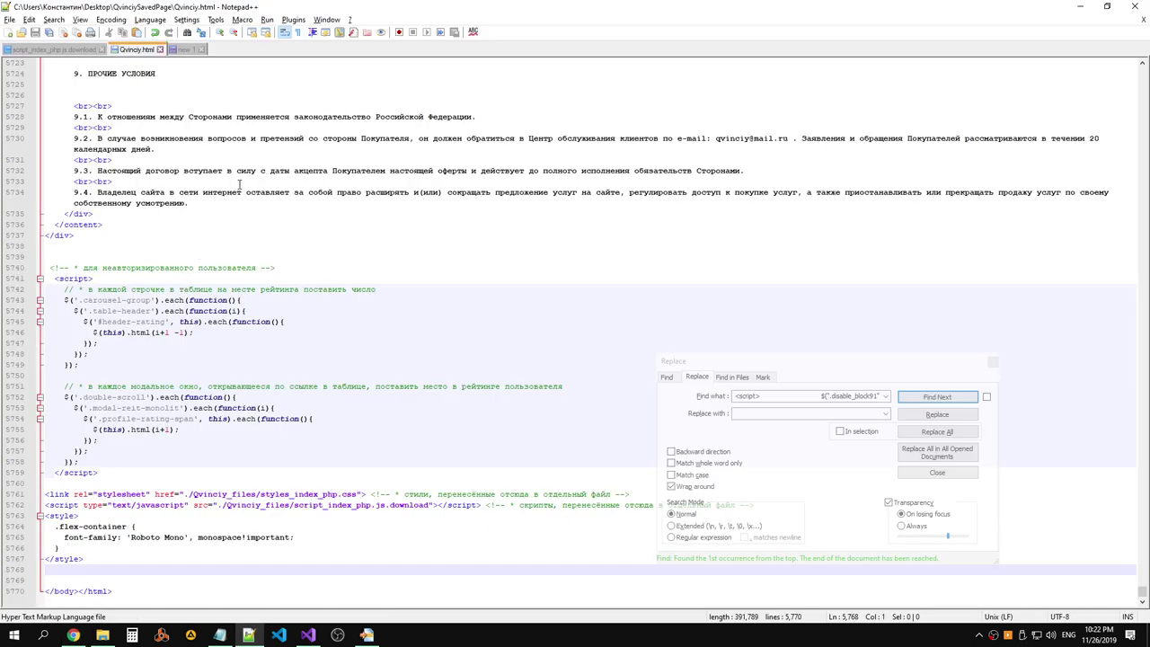
Close Qvinciy.html, discard the unsaved new 1 document, and close script_index_php.js.download.
{"action": "left_click", "coordinate": [240, 184]}
{"action": "left_click", "coordinate": [162, 50]}
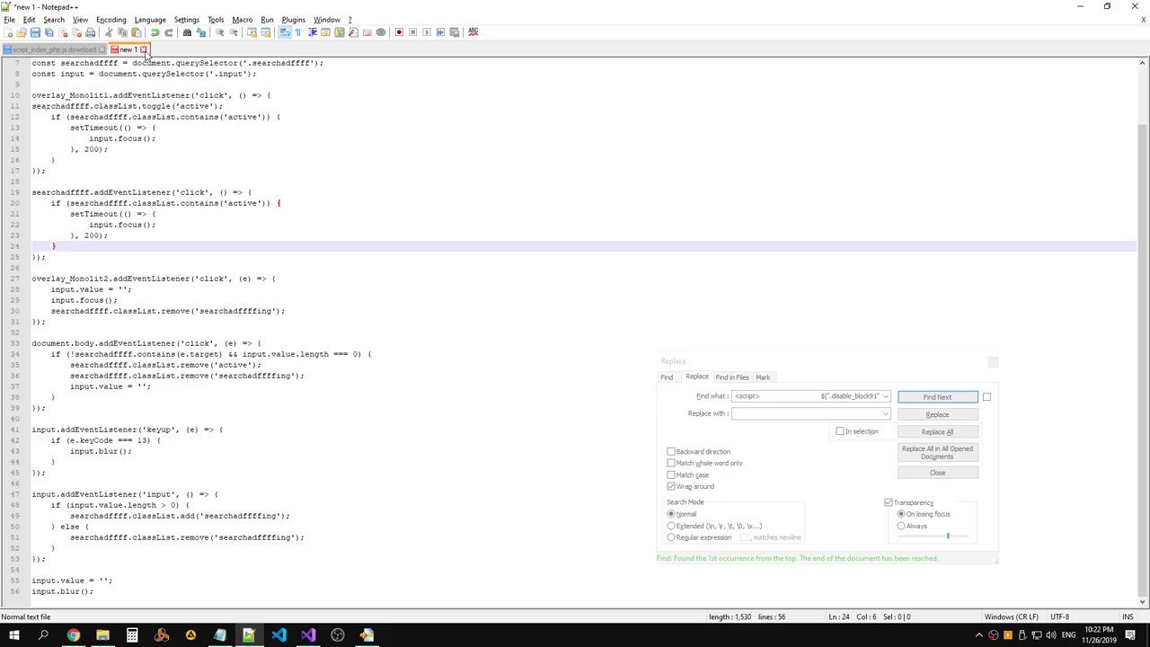
{"action": "left_click", "coordinate": [143, 49]}
{"action": "left_click", "coordinate": [527, 355]}
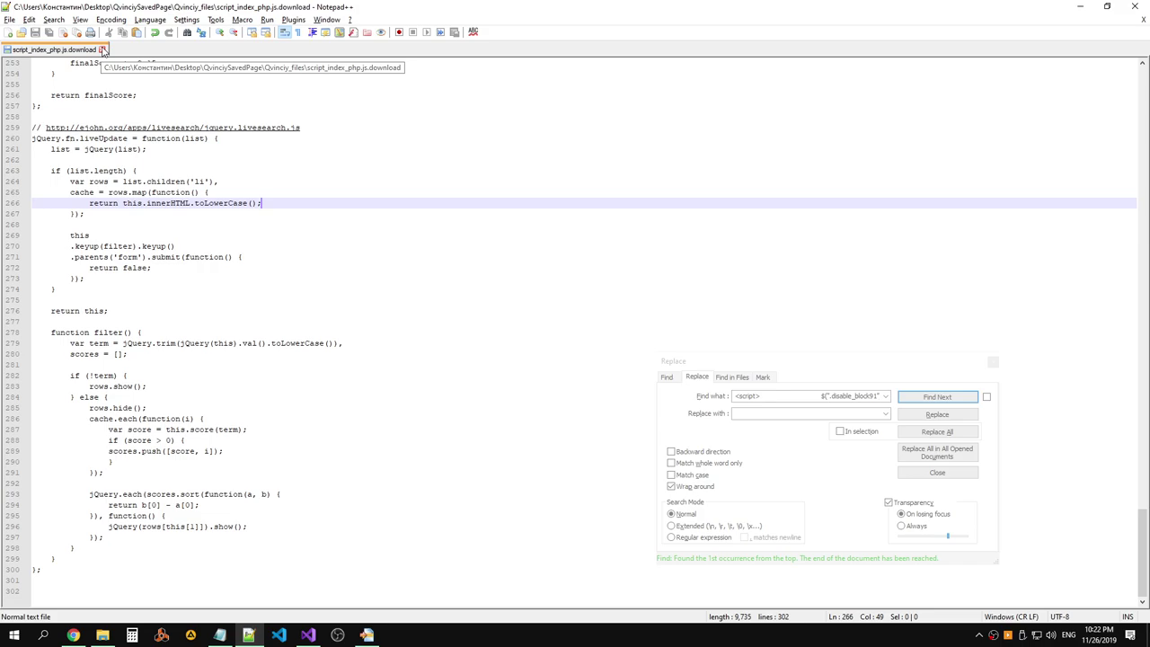
{"action": "left_click", "coordinate": [102, 50]}
{"action": "key", "text": "alt+Tab"}
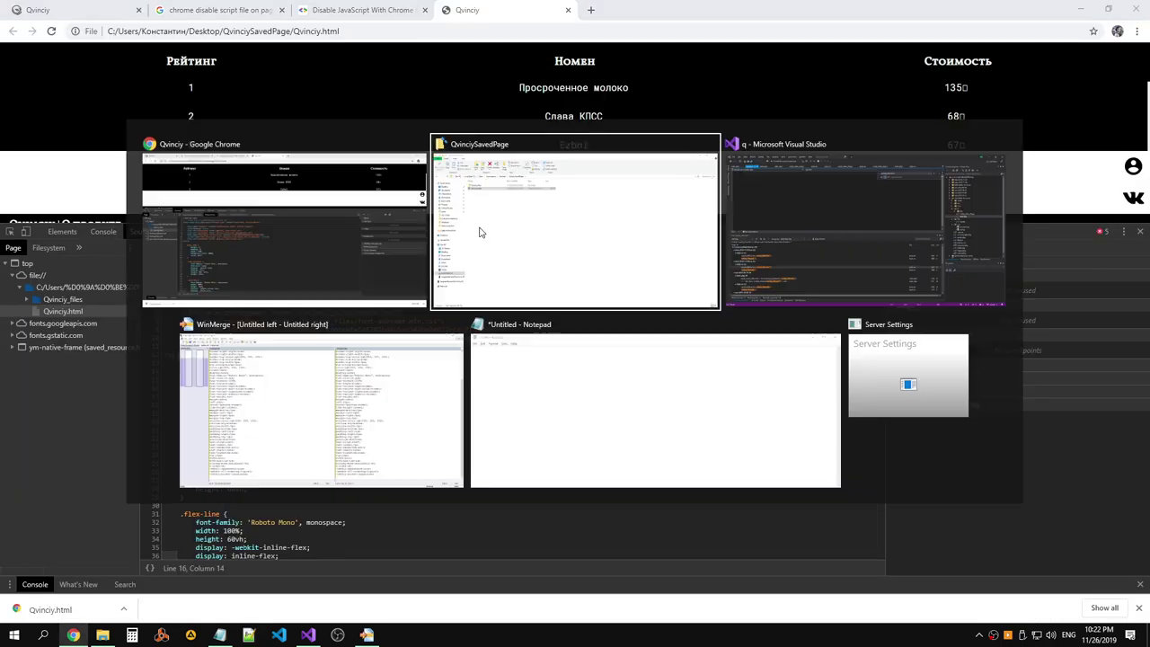
Open the saved Qvinciy.html from the QvinciySavedPage folder in a browser tab, then close that tab.
{"action": "key", "text": "alt+Tab"}
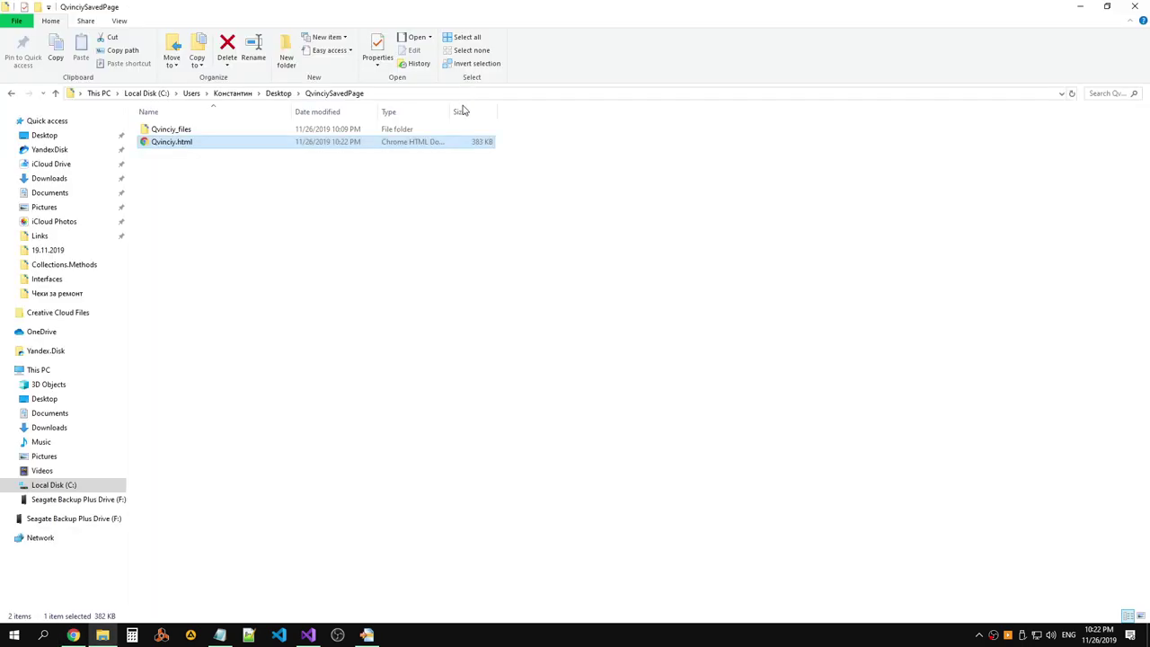
{"action": "key", "text": "alt+Tab"}
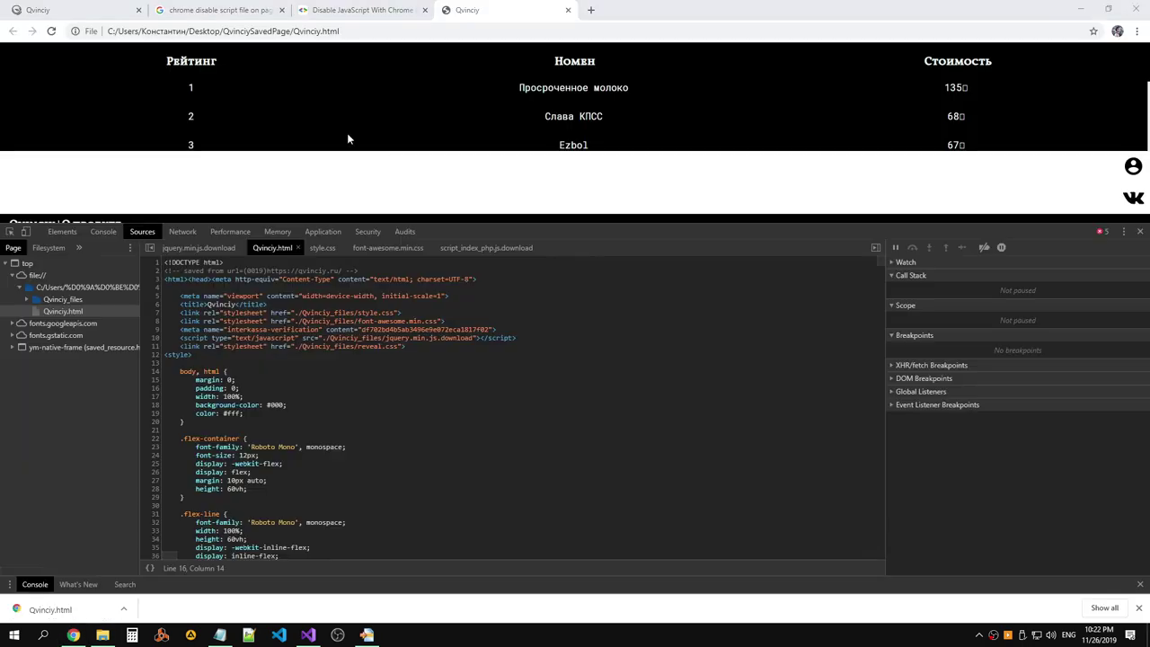
{"action": "key", "text": "alt+Tab"}
{"action": "left_click", "coordinate": [201, 132]}
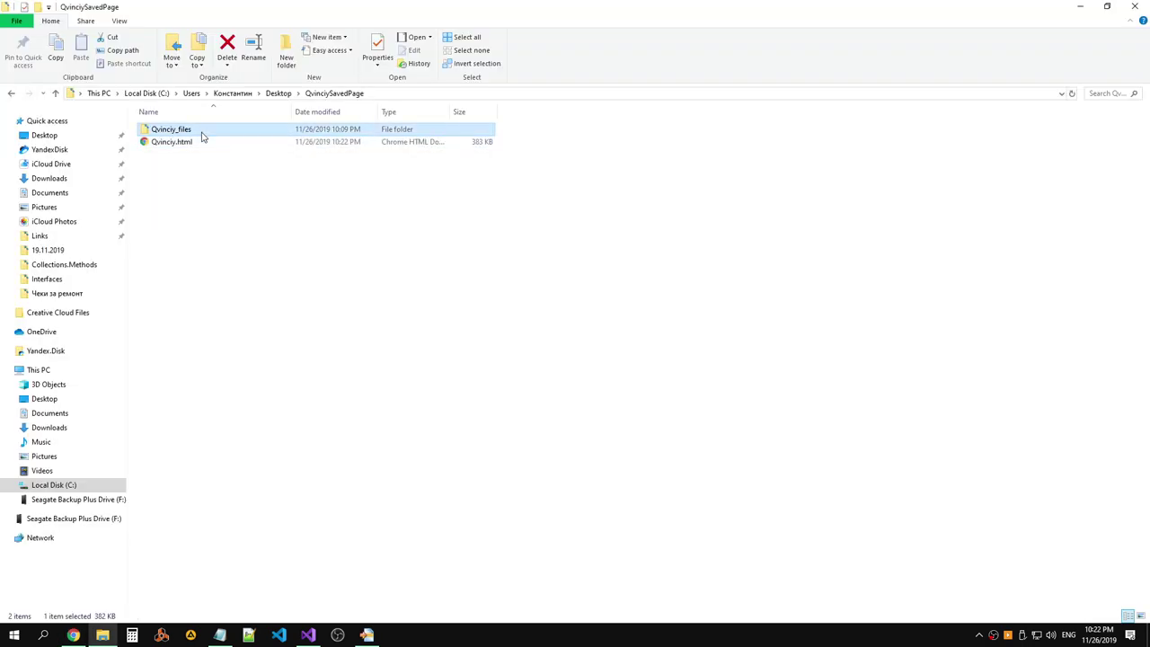
{"action": "double_click", "coordinate": [199, 142]}
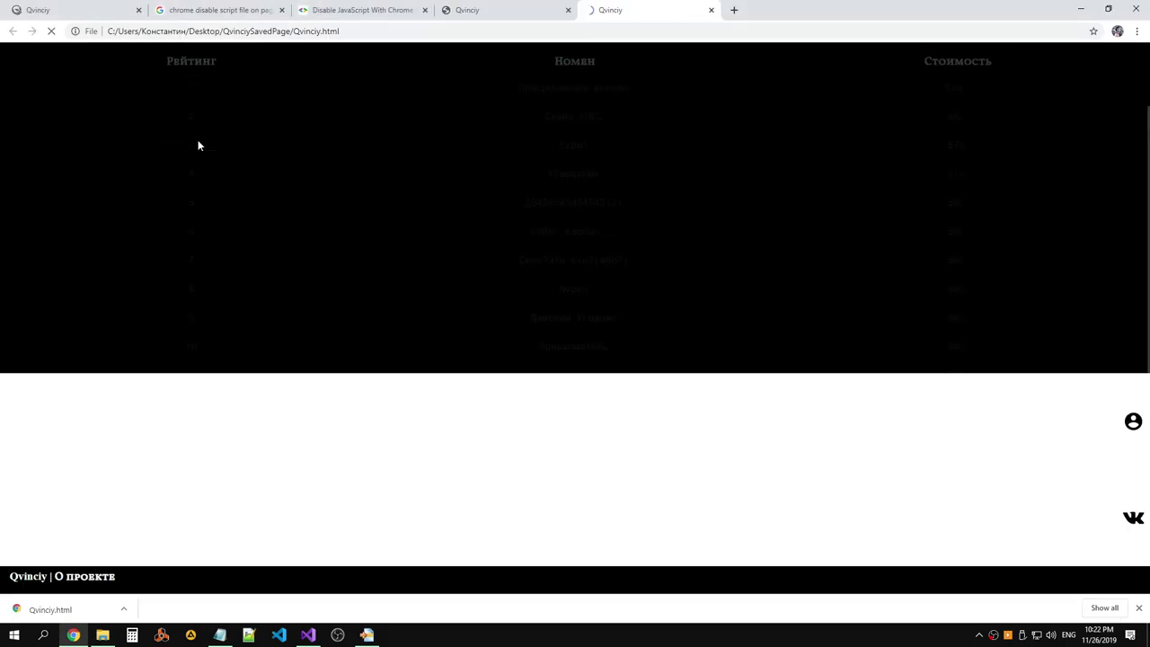
{"action": "left_click", "coordinate": [712, 10]}
{"action": "key", "text": "alt+Tab"}
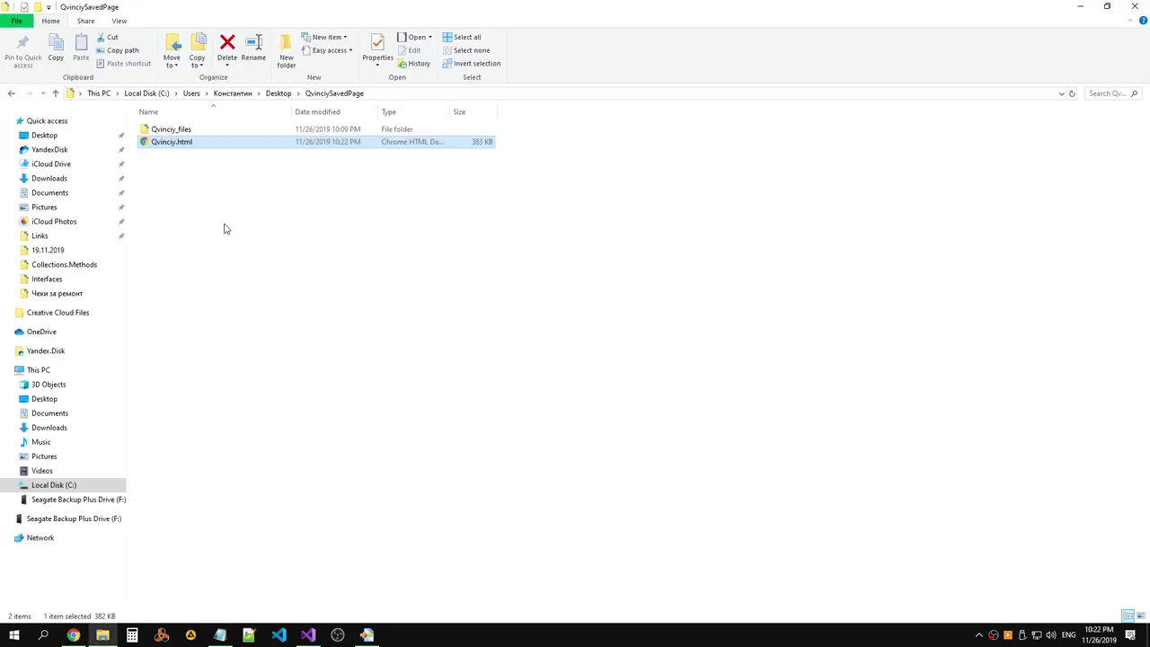
Move Qvinciy.html and the Qvinciy_files folder to the Recycle Bin.
{"action": "left_click", "coordinate": [171, 130], "text": "ctrl"}
{"action": "right_click", "coordinate": [171, 130]}
{"action": "left_click", "coordinate": [74, 441]}
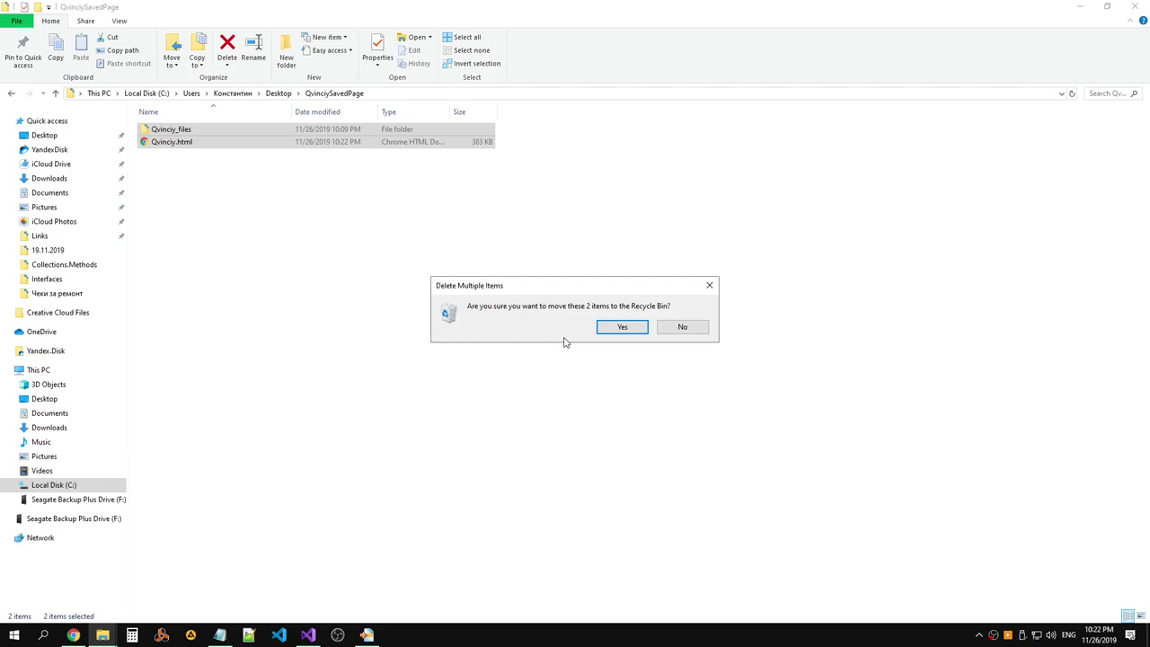
{"action": "left_click", "coordinate": [622, 328]}
{"action": "key", "text": "alt+Tab"}
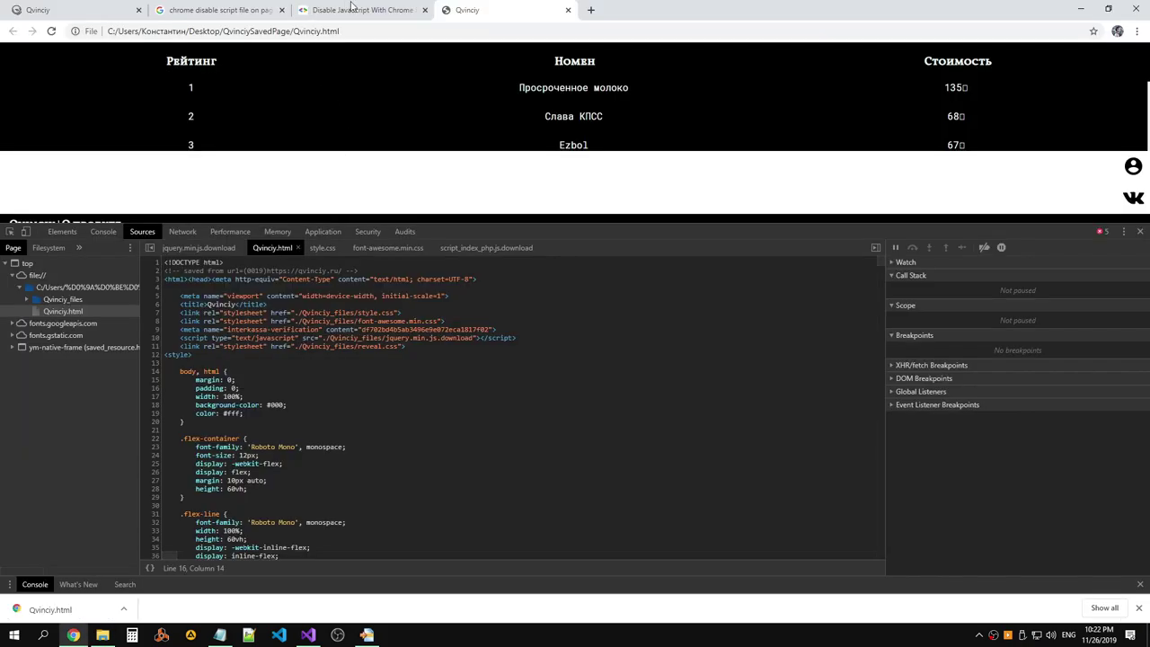
Save the live qvinciy.ru page as Webpage, Complete into QvinciySavedPage, then open the saved Qvinciy.html.
{"action": "left_click", "coordinate": [72, 10]}
{"action": "left_click", "coordinate": [1137, 30]}
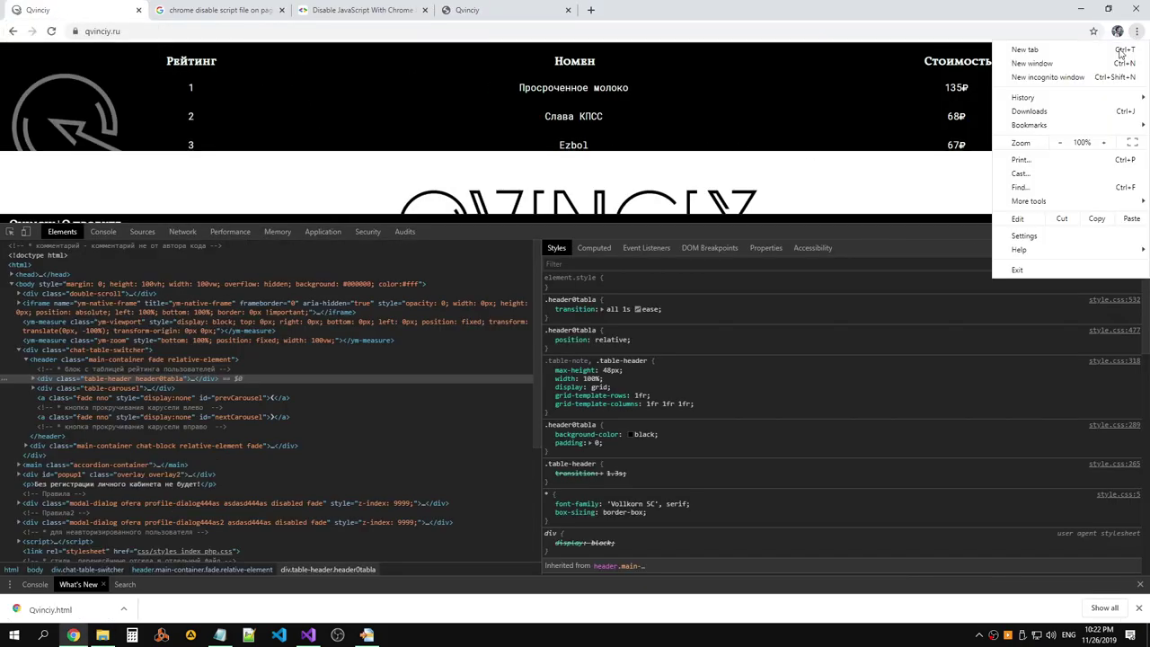
{"action": "mouse_move", "coordinate": [1027, 201]}
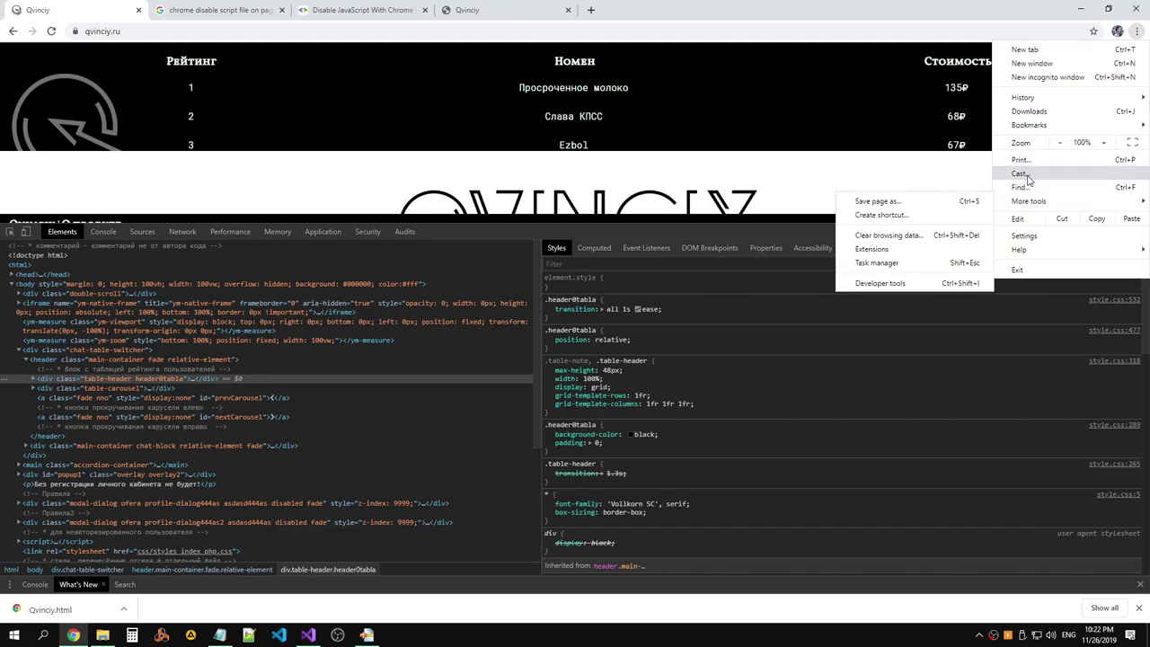
{"action": "mouse_move", "coordinate": [1062, 129]}
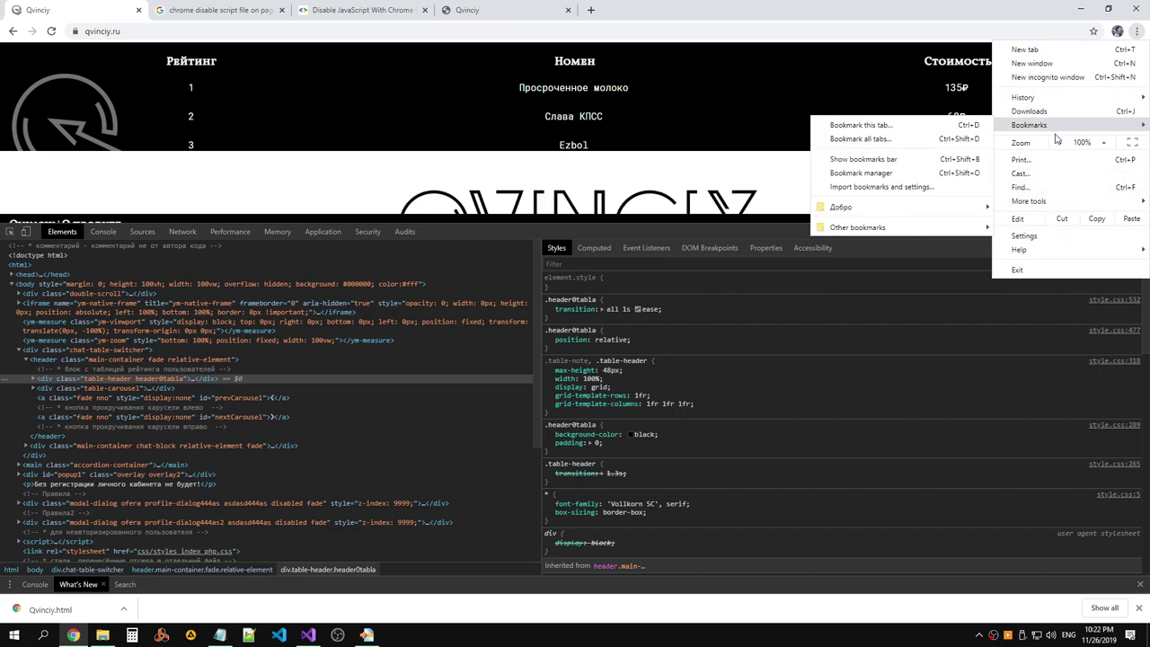
{"action": "mouse_move", "coordinate": [1024, 97]}
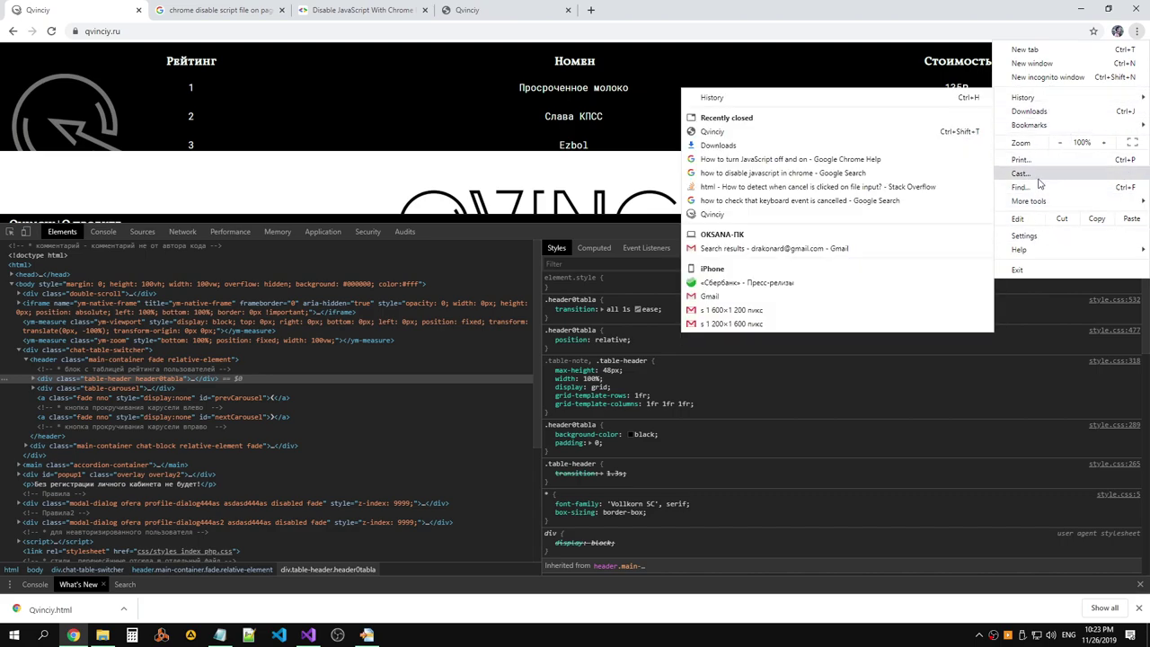
{"action": "left_click", "coordinate": [877, 201]}
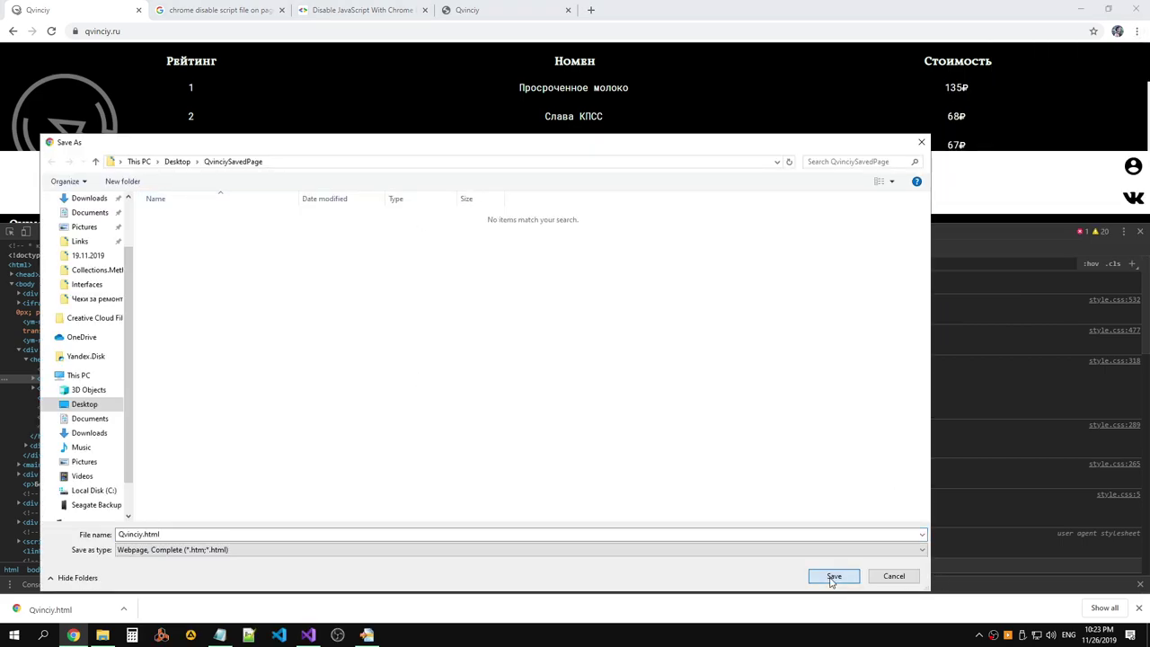
{"action": "left_click", "coordinate": [834, 576]}
{"action": "left_click", "coordinate": [102, 636]}
{"action": "double_click", "coordinate": [180, 142]}
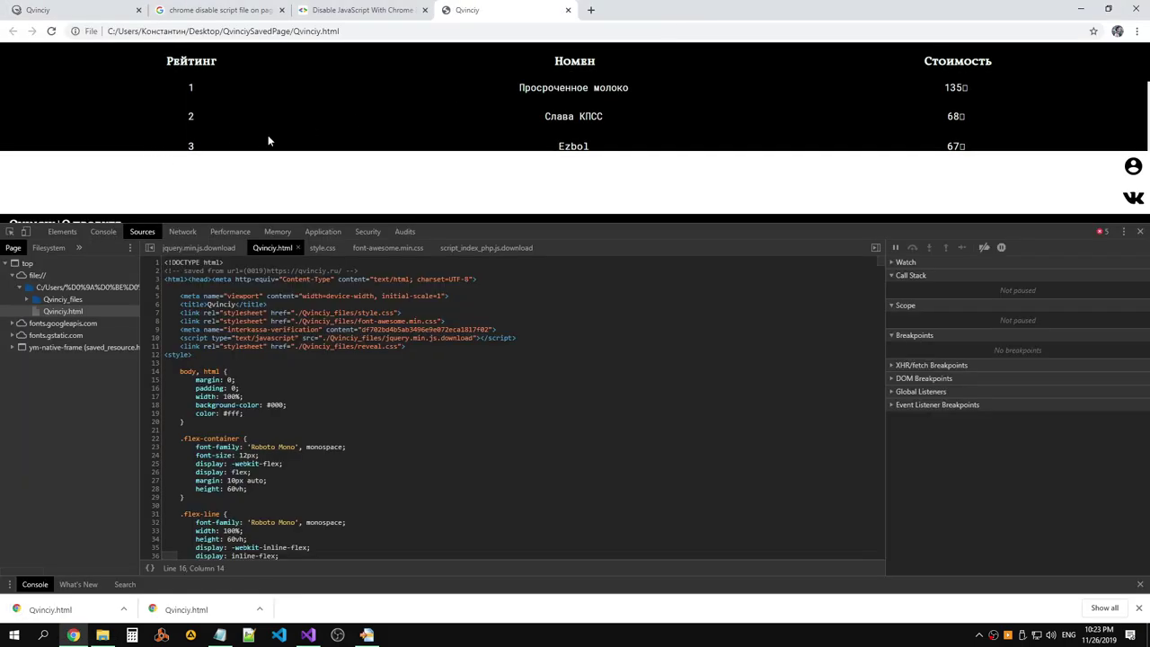
{"action": "key", "text": "alt+Tab"}
Open Qvinciy.html in Notepad++, delete everything from line 5841 down, and save it.
{"action": "right_click", "coordinate": [240, 142]}
{"action": "left_click", "coordinate": [117, 192]}
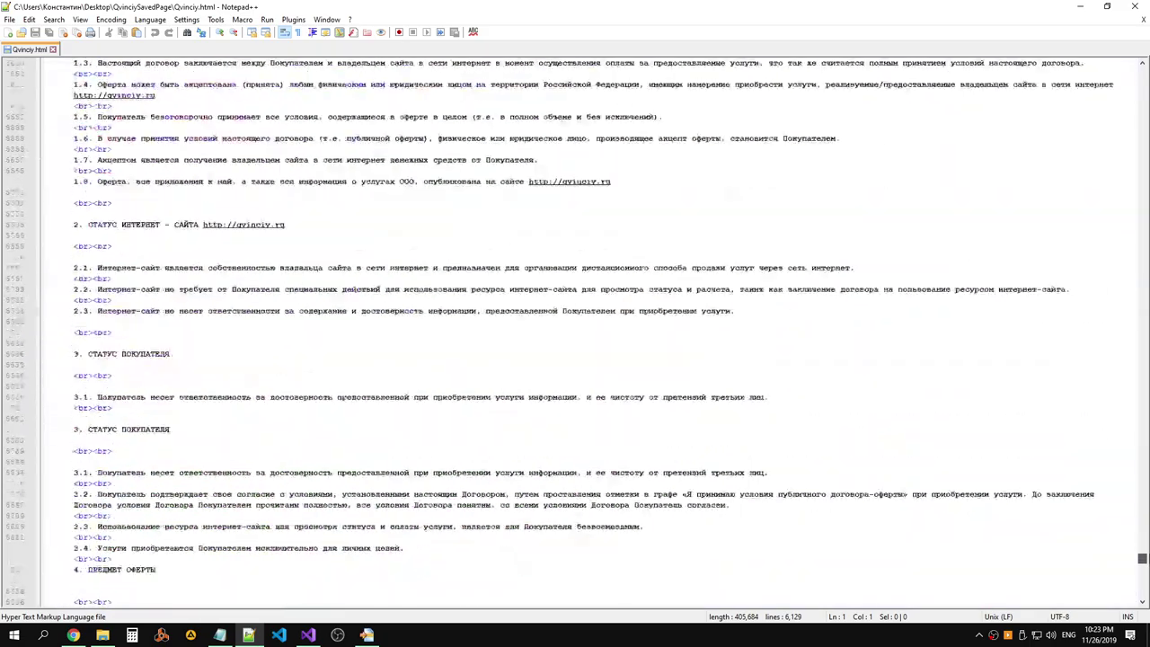
{"action": "left_click_drag", "start_coordinate": [1143, 72], "coordinate": [1142, 591]}
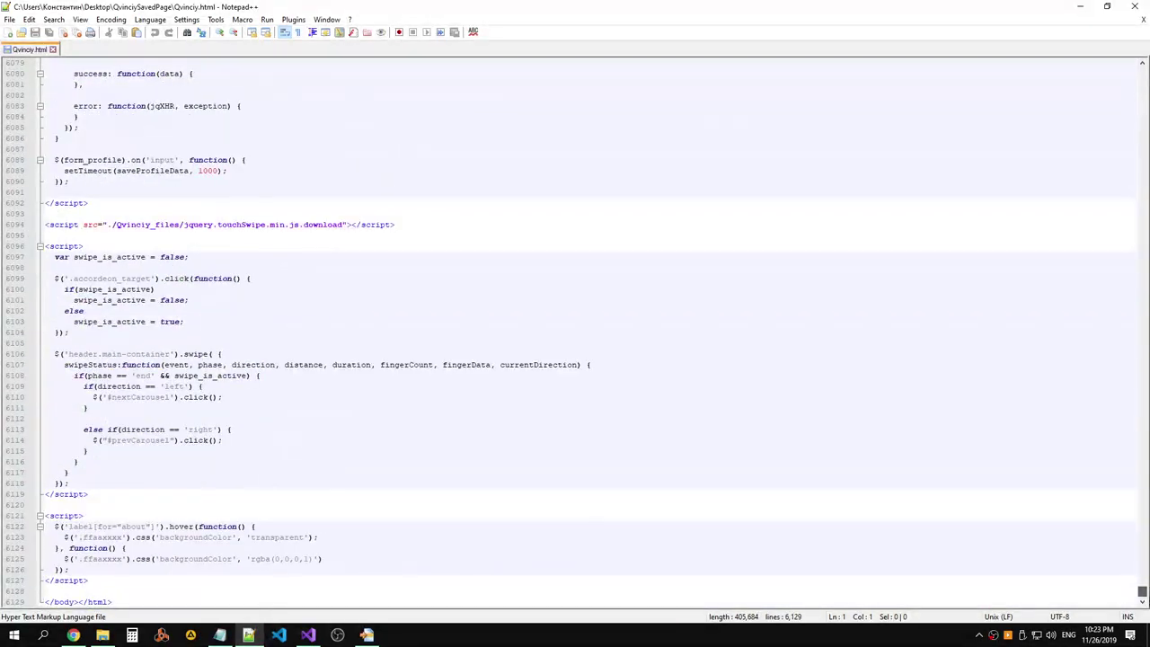
{"action": "left_click_drag", "start_coordinate": [154, 591], "coordinate": [43, 388]}
{"action": "scroll", "coordinate": [81, 364], "scroll_direction": "up", "scroll_amount": 10}
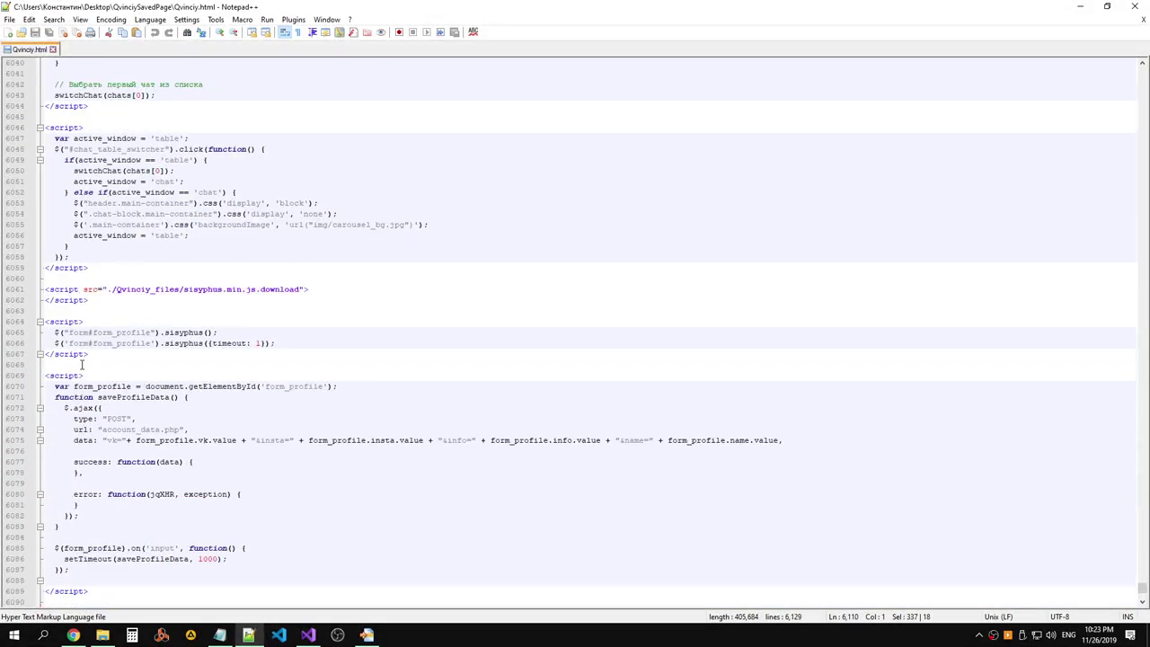
{"action": "scroll", "coordinate": [81, 364], "scroll_direction": "up", "scroll_amount": 10}
{"action": "scroll", "coordinate": [81, 364], "scroll_direction": "up", "scroll_amount": 10}
{"action": "scroll", "coordinate": [81, 363], "scroll_direction": "up", "scroll_amount": 10}
{"action": "scroll", "coordinate": [81, 364], "scroll_direction": "up", "scroll_amount": 10}
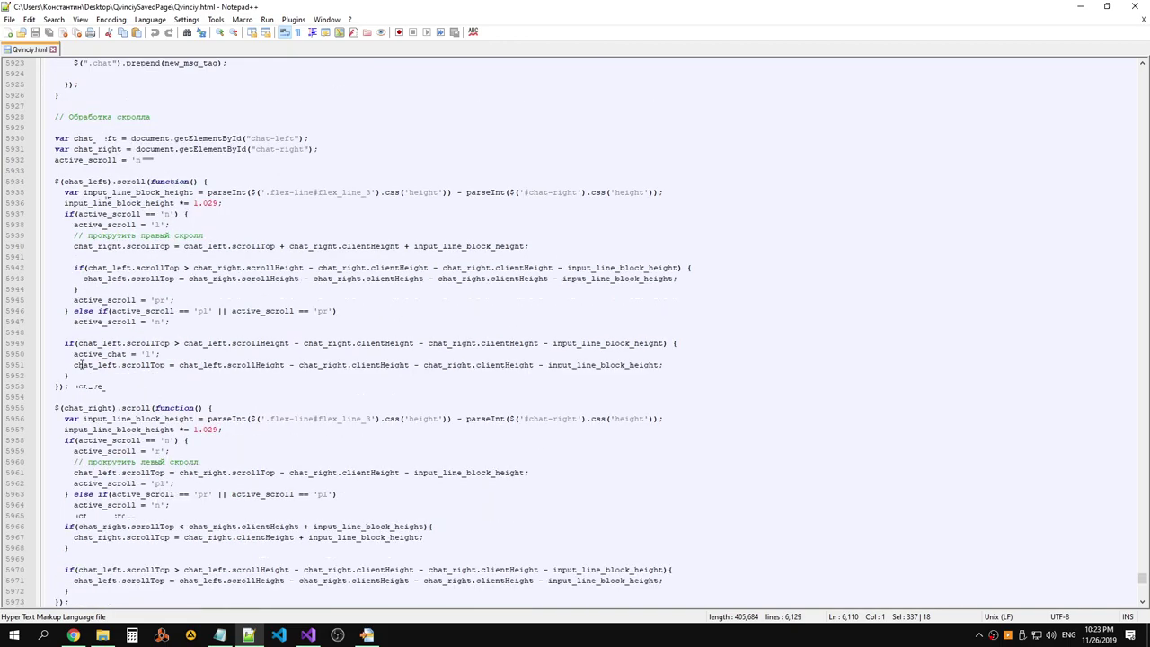
{"action": "scroll", "coordinate": [81, 364], "scroll_direction": "up", "scroll_amount": 9}
{"action": "scroll", "coordinate": [82, 364], "scroll_direction": "up", "scroll_amount": 2}
{"action": "scroll", "coordinate": [86, 360], "scroll_direction": "up", "scroll_amount": 3}
{"action": "scroll", "coordinate": [90, 356], "scroll_direction": "up", "scroll_amount": 6}
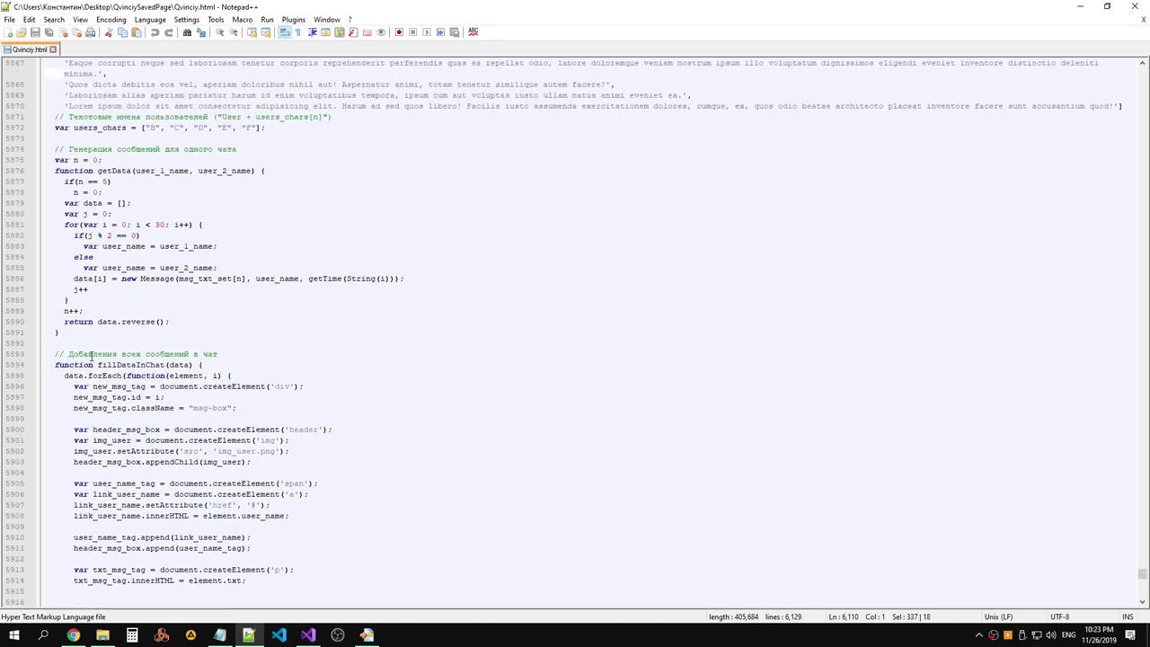
{"action": "scroll", "coordinate": [91, 354], "scroll_direction": "up", "scroll_amount": 6}
{"action": "scroll", "coordinate": [91, 354], "scroll_direction": "up", "scroll_amount": 12}
{"action": "scroll", "coordinate": [61, 382], "scroll_direction": "up", "scroll_amount": 1}
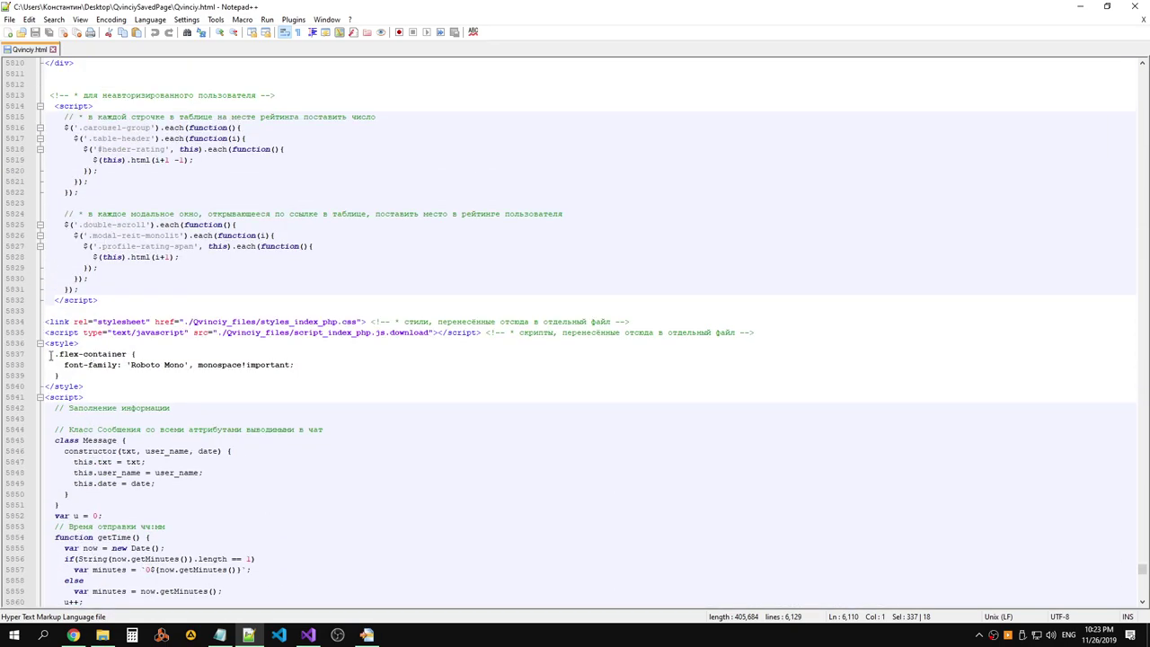
{"action": "left_click", "coordinate": [41, 345], "text": "shift"}
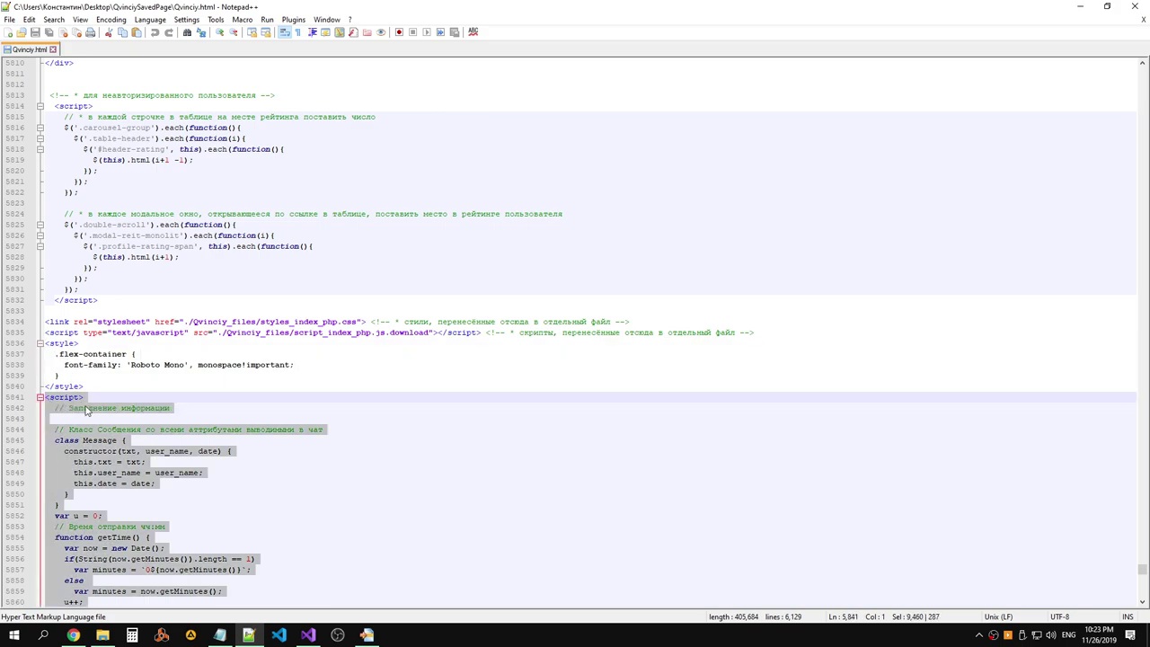
{"action": "key", "text": "Delete"}
{"action": "key", "text": "ctrl+s"}
Reload the saved page in Chrome and test the search box with typed text, then clear it.
{"action": "key", "text": "alt+Tab"}
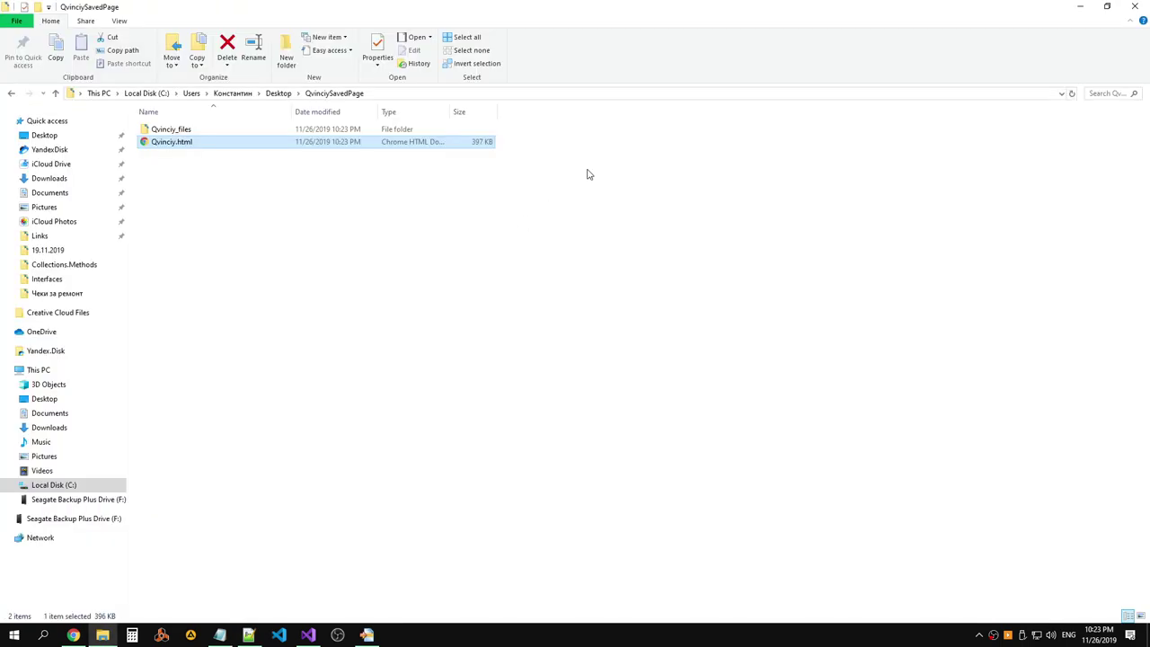
{"action": "key", "text": "alt+Tab"}
{"action": "key", "text": "Tab"}
{"action": "key", "text": "F5"}
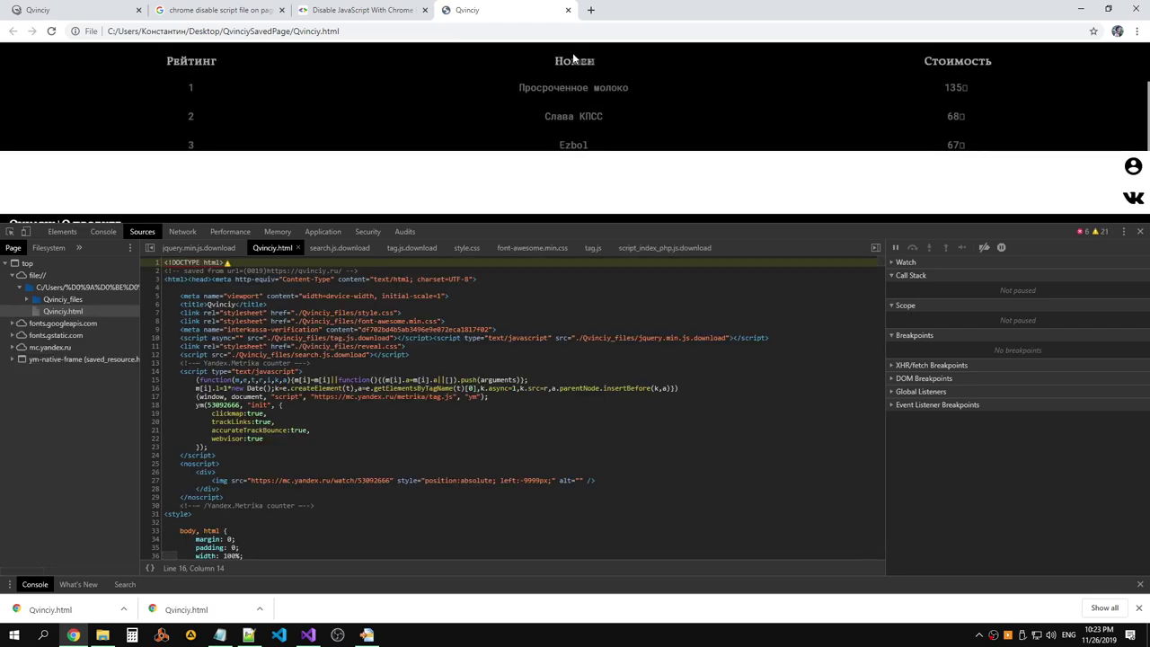
{"action": "type", "text": "fdfasdfasdfasdf"}
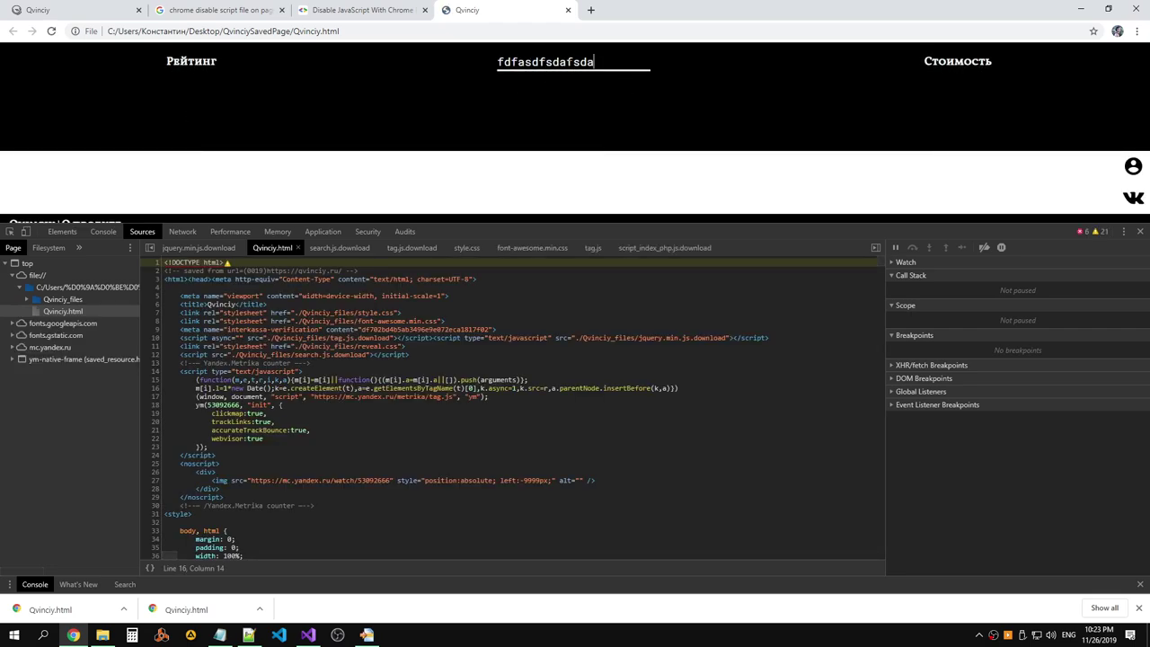
{"action": "key", "text": "ctrl+a"}
{"action": "type", "text": "fasdasd"}
{"action": "key", "text": "ctrl+a"}
{"action": "key", "text": "BackSpace"}
{"action": "key", "text": "alt+Tab"}
{"action": "key", "text": "alt+Tab"}
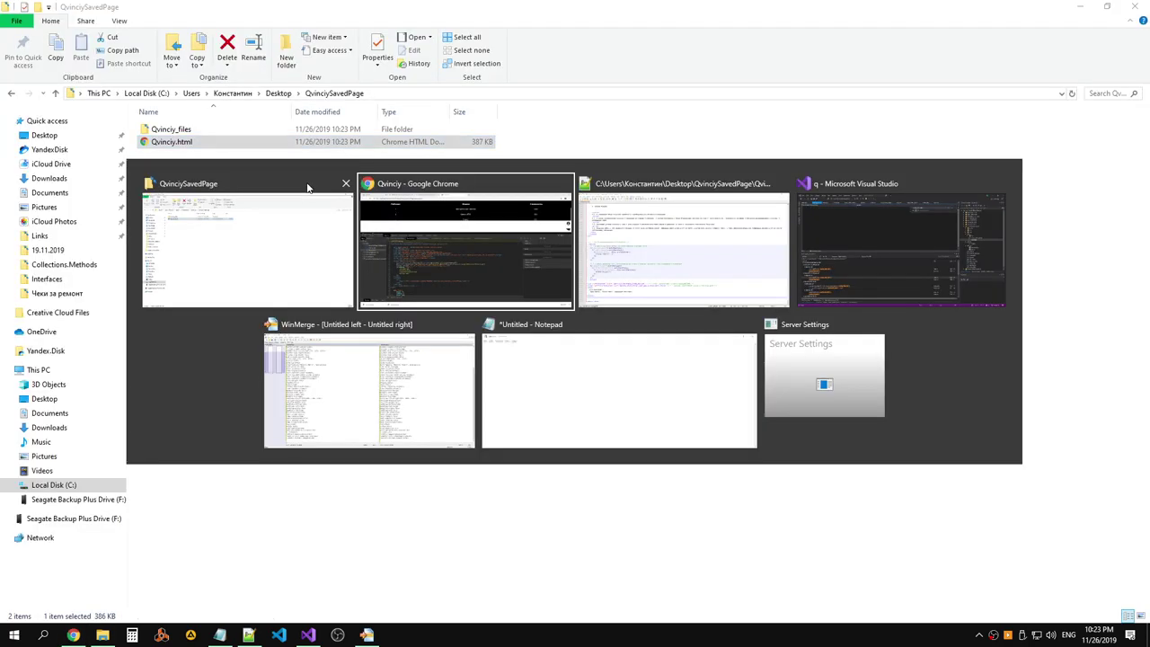
{"action": "key", "text": "alt+Tab"}
Select the swipe script block at lines 6096–6119, delete it, then undo the deletion.
{"action": "scroll", "coordinate": [315, 239], "scroll_direction": "down", "scroll_amount": 5}
{"action": "scroll", "coordinate": [314, 239], "scroll_direction": "down", "scroll_amount": 1}
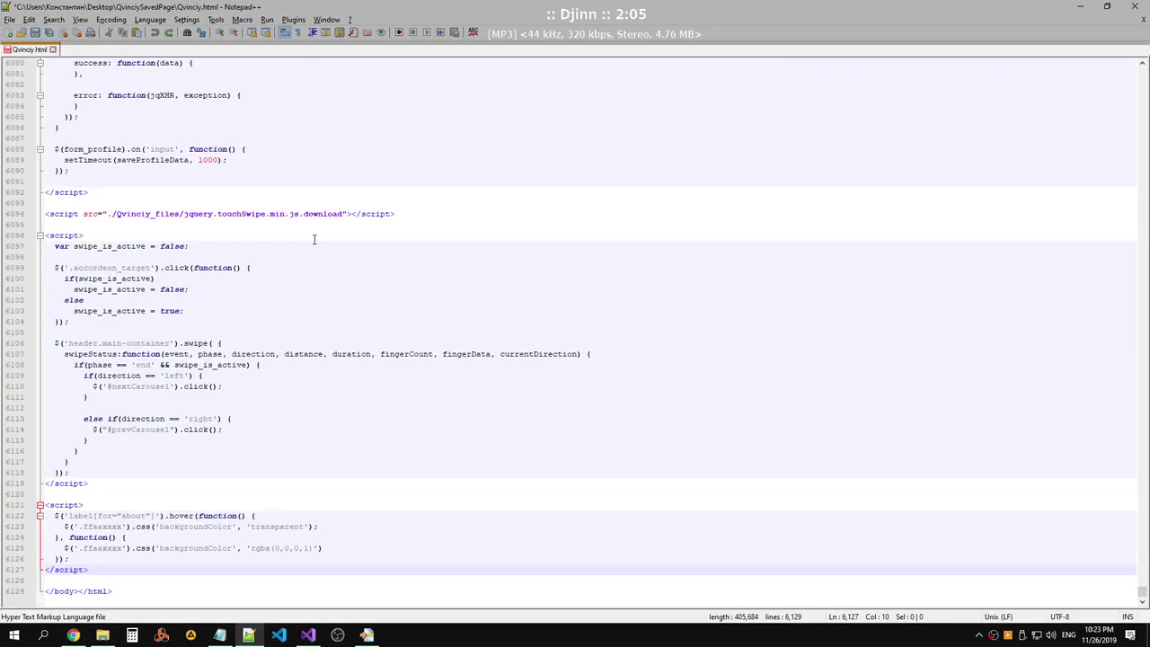
{"action": "left_click", "coordinate": [236, 288]}
{"action": "left_click", "coordinate": [262, 298]}
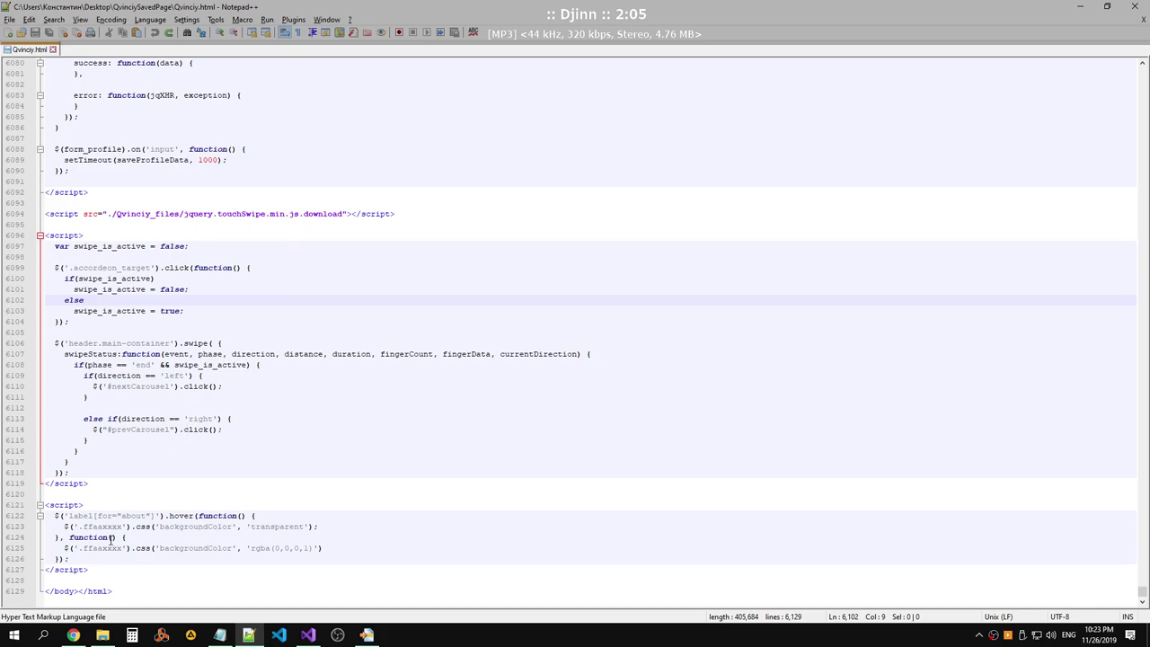
{"action": "left_click", "coordinate": [176, 539]}
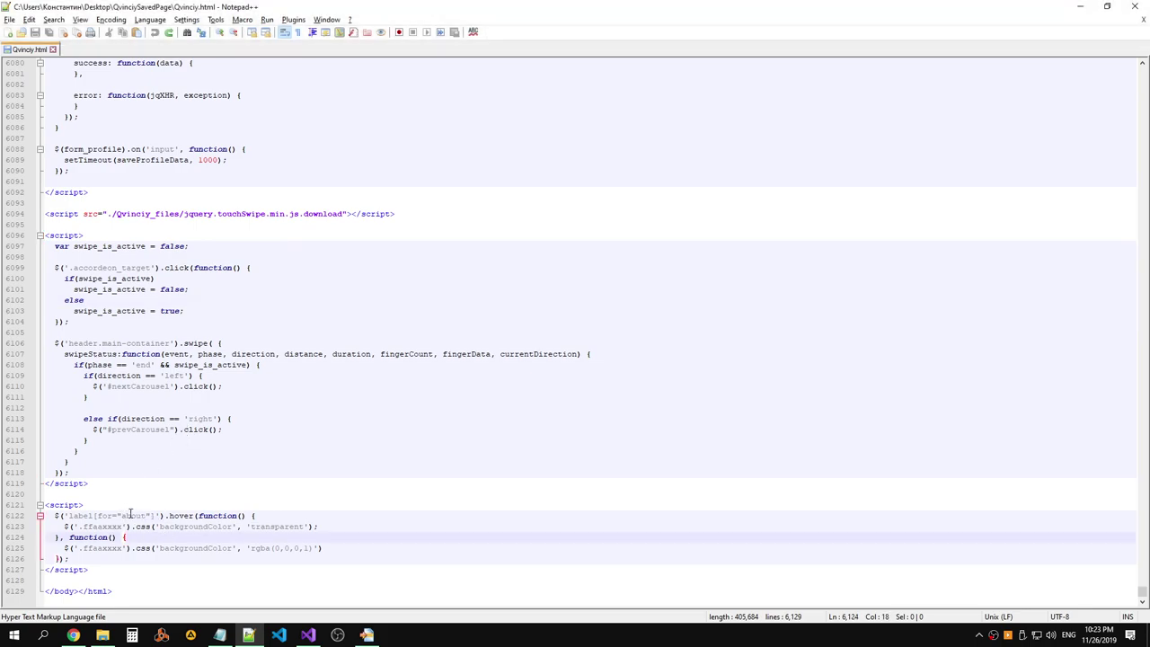
{"action": "scroll", "coordinate": [141, 443], "scroll_direction": "up", "scroll_amount": 2}
{"action": "scroll", "coordinate": [143, 443], "scroll_direction": "up", "scroll_amount": 4}
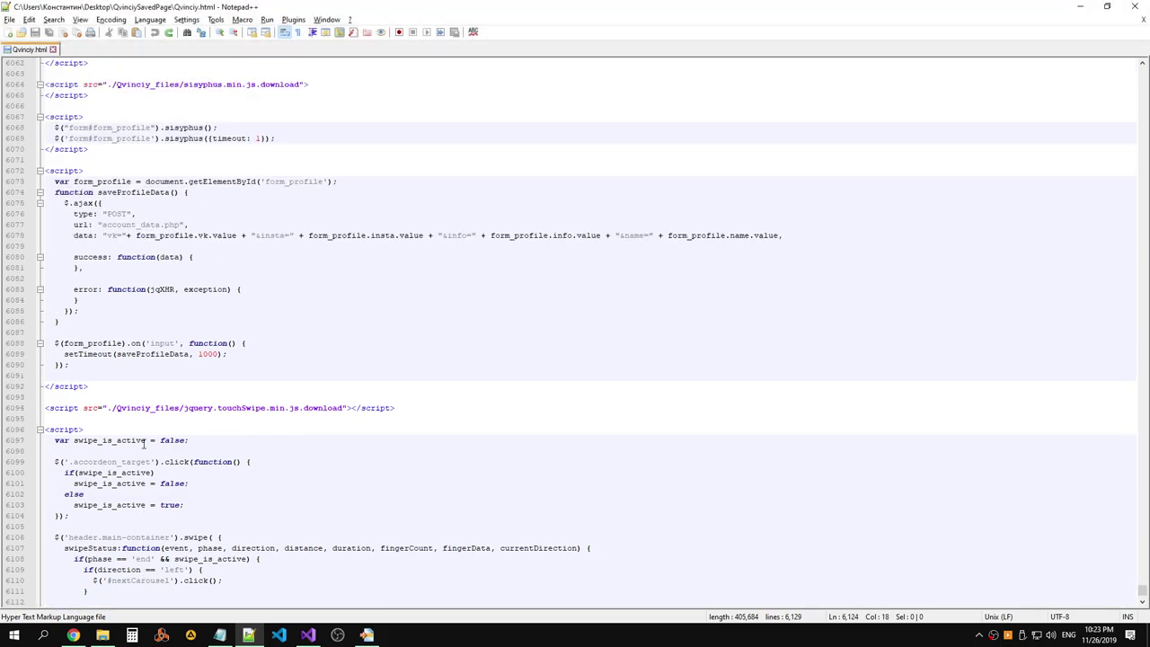
{"action": "scroll", "coordinate": [144, 443], "scroll_direction": "down", "scroll_amount": 5}
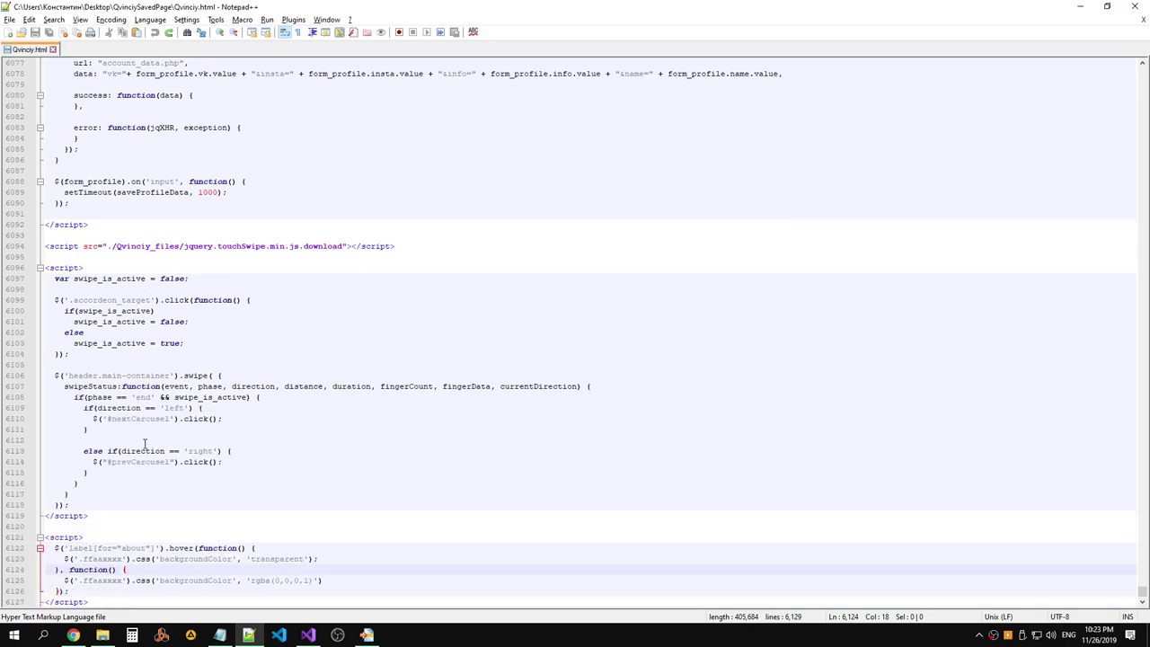
{"action": "scroll", "coordinate": [145, 442], "scroll_direction": "up", "scroll_amount": 5}
{"action": "scroll", "coordinate": [145, 441], "scroll_direction": "up", "scroll_amount": 5}
{"action": "scroll", "coordinate": [147, 440], "scroll_direction": "down", "scroll_amount": 2}
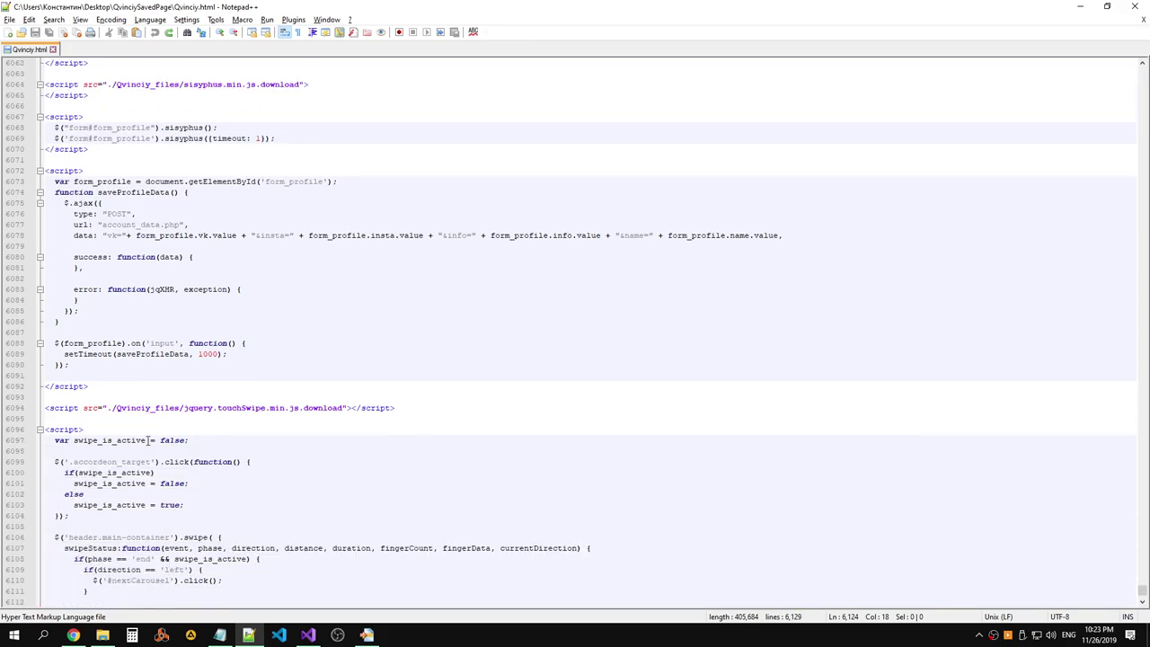
{"action": "scroll", "coordinate": [148, 438], "scroll_direction": "down", "scroll_amount": 8}
{"action": "left_click_drag", "start_coordinate": [90, 515], "coordinate": [43, 267]}
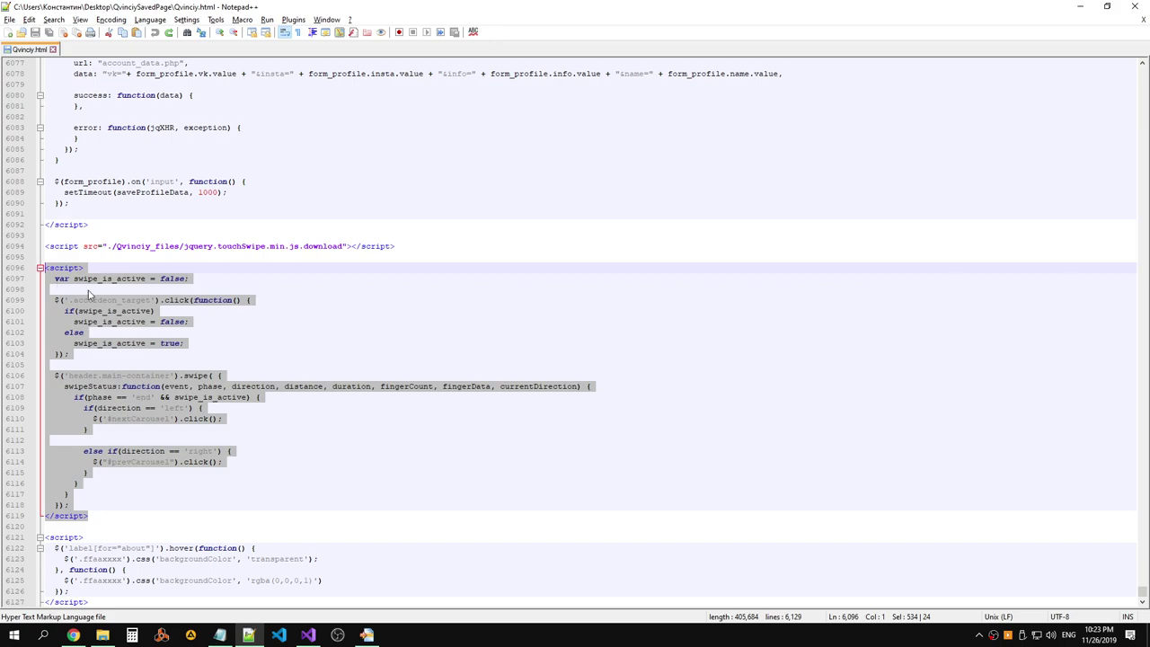
{"action": "key", "text": "Delete"}
{"action": "key", "text": "ctrl+z"}
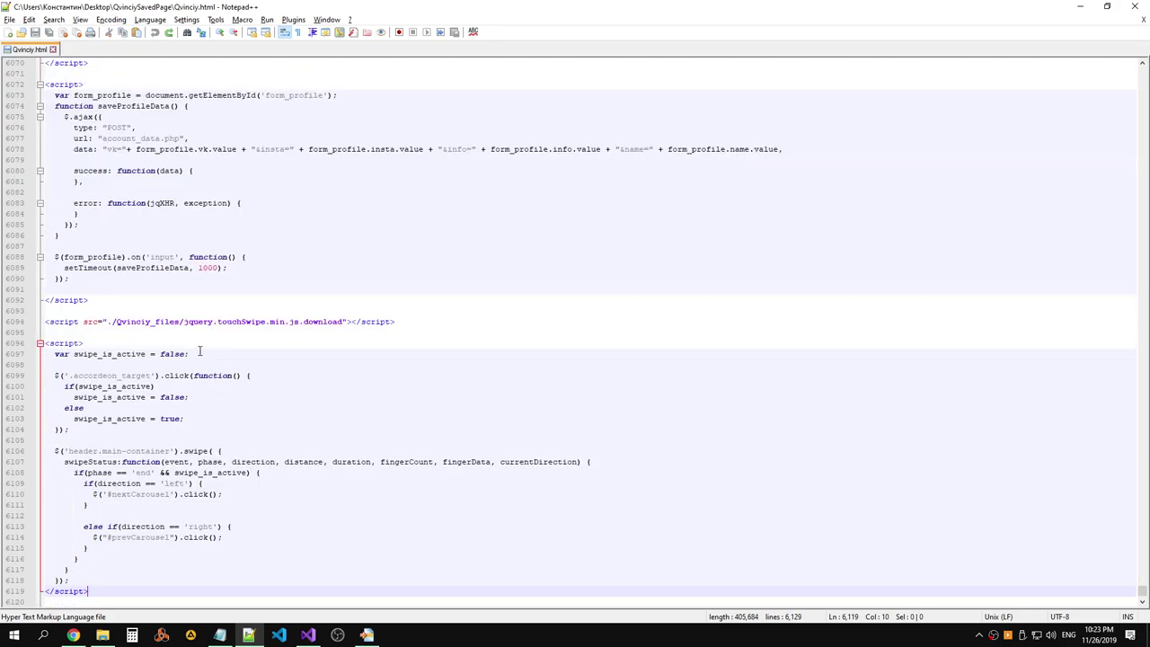
{"action": "scroll", "coordinate": [200, 351], "scroll_direction": "down", "scroll_amount": 3}
Delete the touchSwipe include and swipe script, lines 6094–6119, and save Qvinciy.html.
{"action": "left_click_drag", "start_coordinate": [105, 493], "coordinate": [52, 217]}
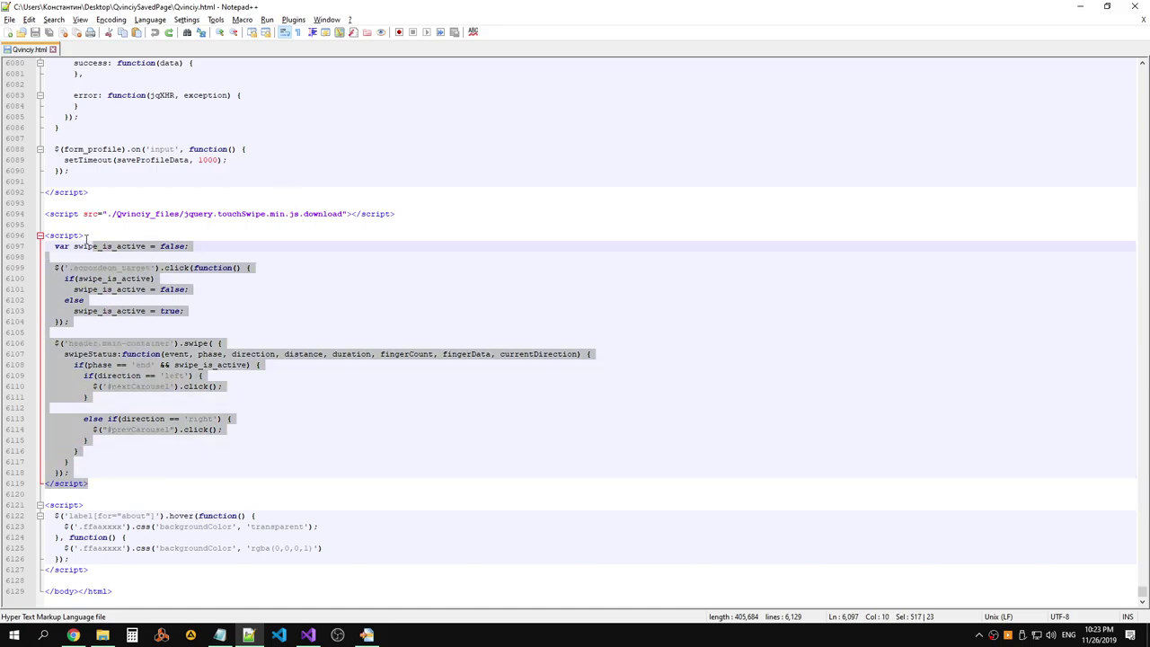
{"action": "left_click", "coordinate": [55, 221]}
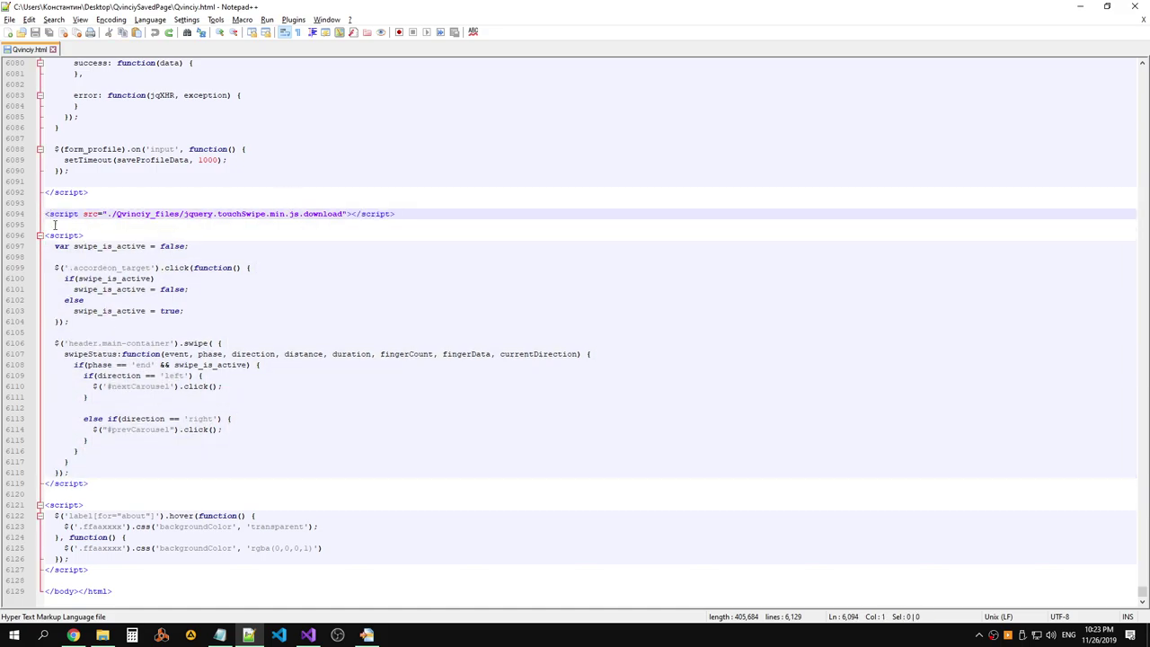
{"action": "left_click", "coordinate": [149, 565], "text": "shift"}
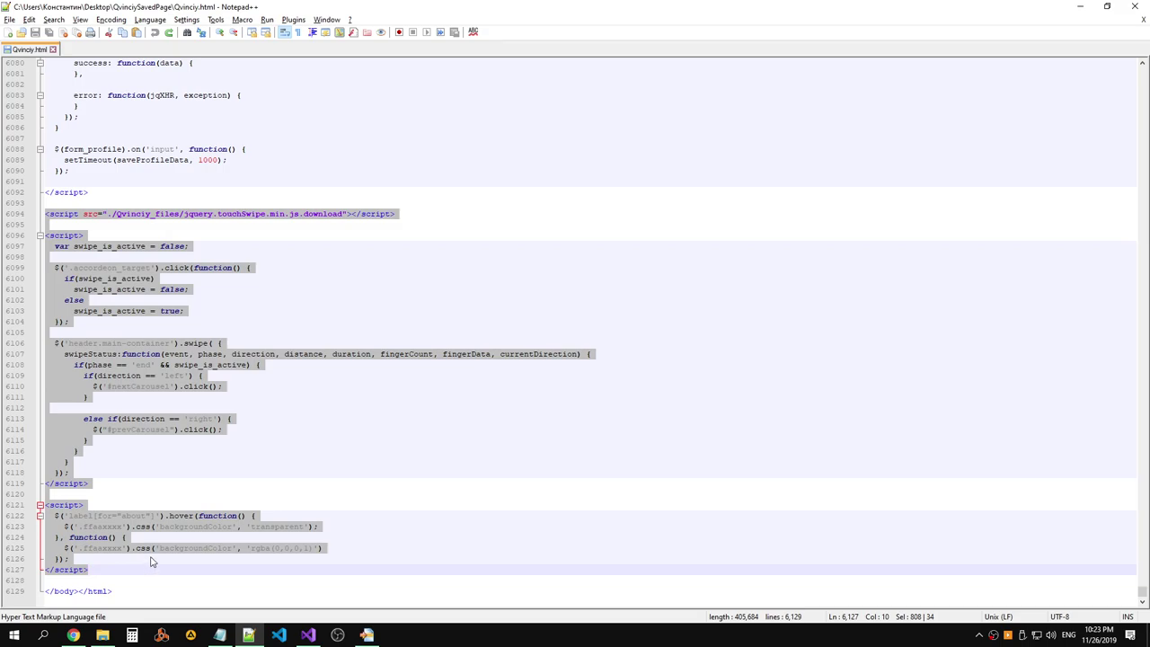
{"action": "left_click", "coordinate": [126, 480], "text": "shift"}
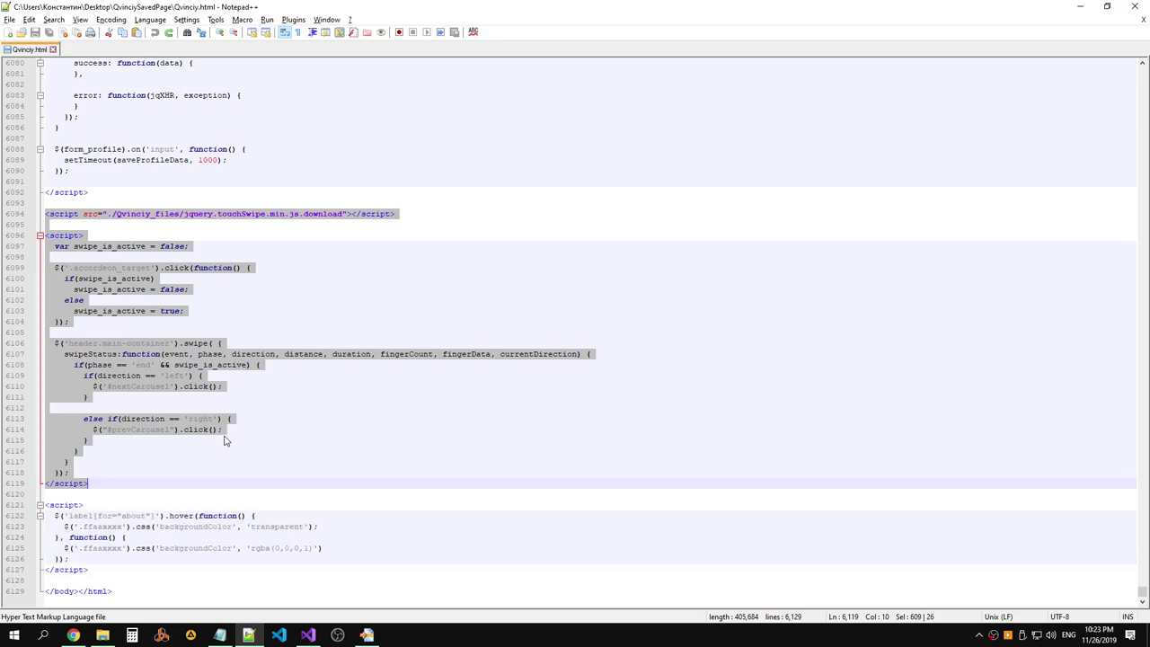
{"action": "key", "text": "Delete"}
{"action": "key", "text": "ctrl+s"}
{"action": "key", "text": "alt+Tab"}
{"action": "key", "text": "alt+Tab"}
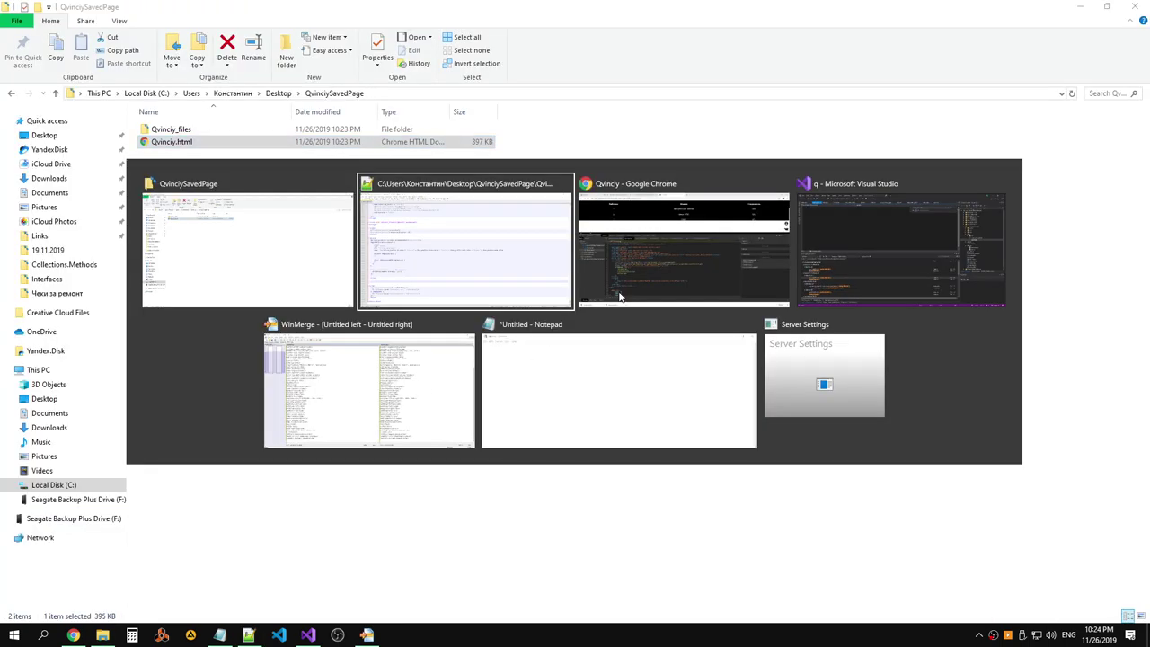
Reload the saved Qvinciy page and type, then clear, test text in the table search.
{"action": "left_click", "coordinate": [619, 296]}
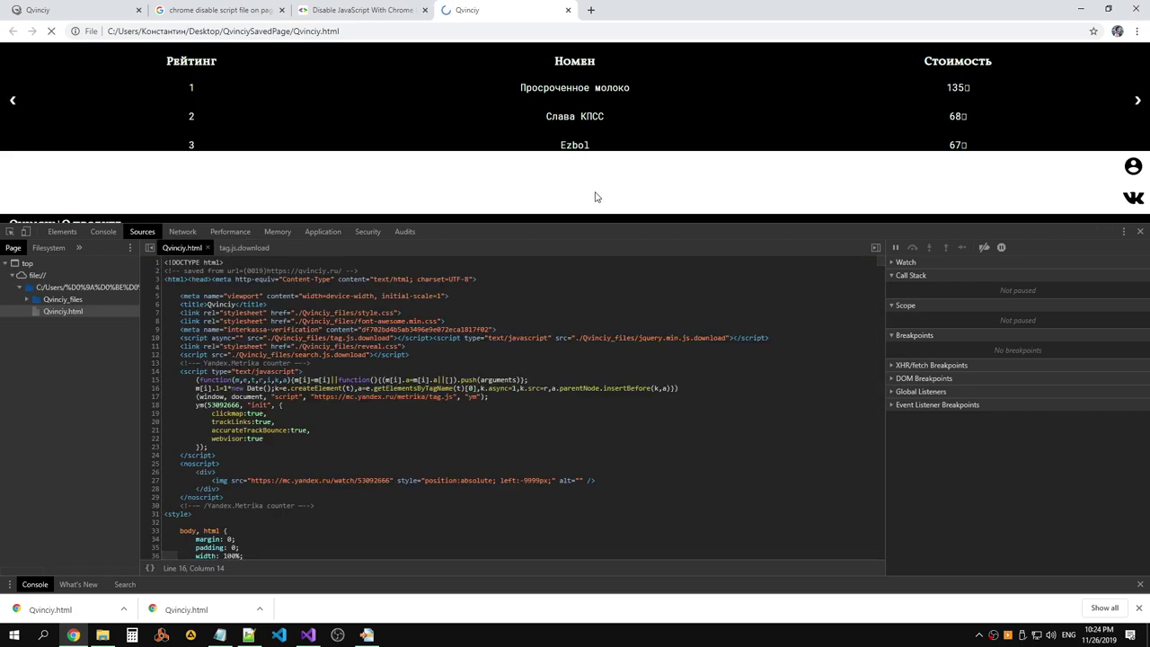
{"action": "key", "text": "F5"}
{"action": "left_click", "coordinate": [508, 63]}
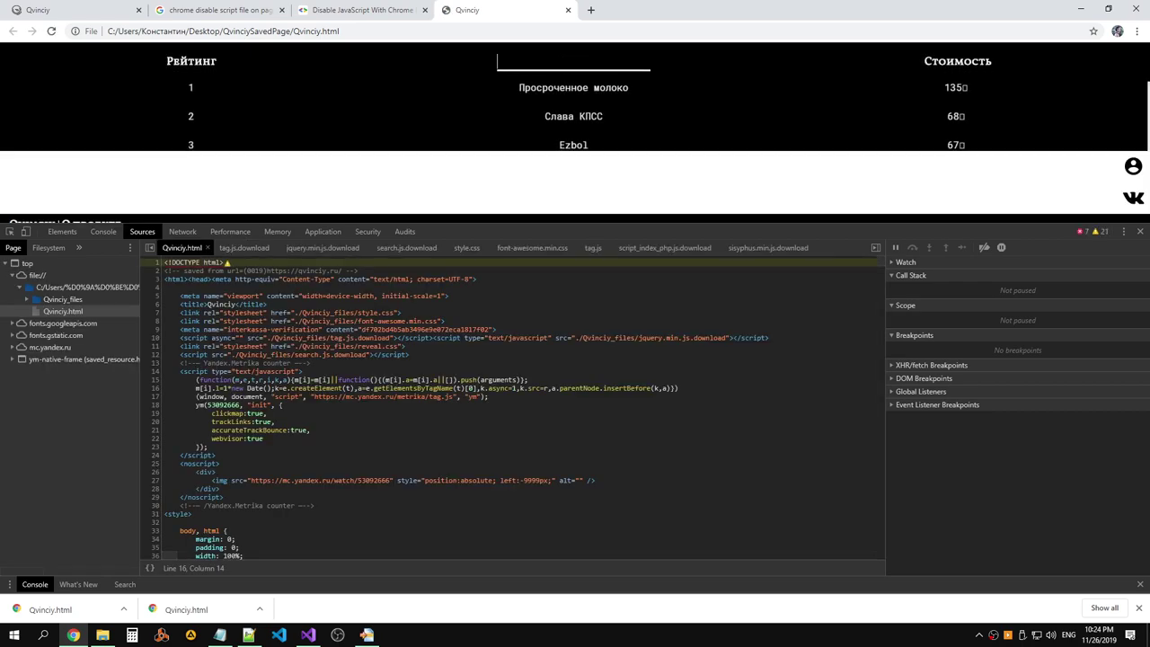
{"action": "type", "text": "gfdgdg"}
{"action": "key", "text": "ctrl+a"}
{"action": "key", "text": "BackSpace"}
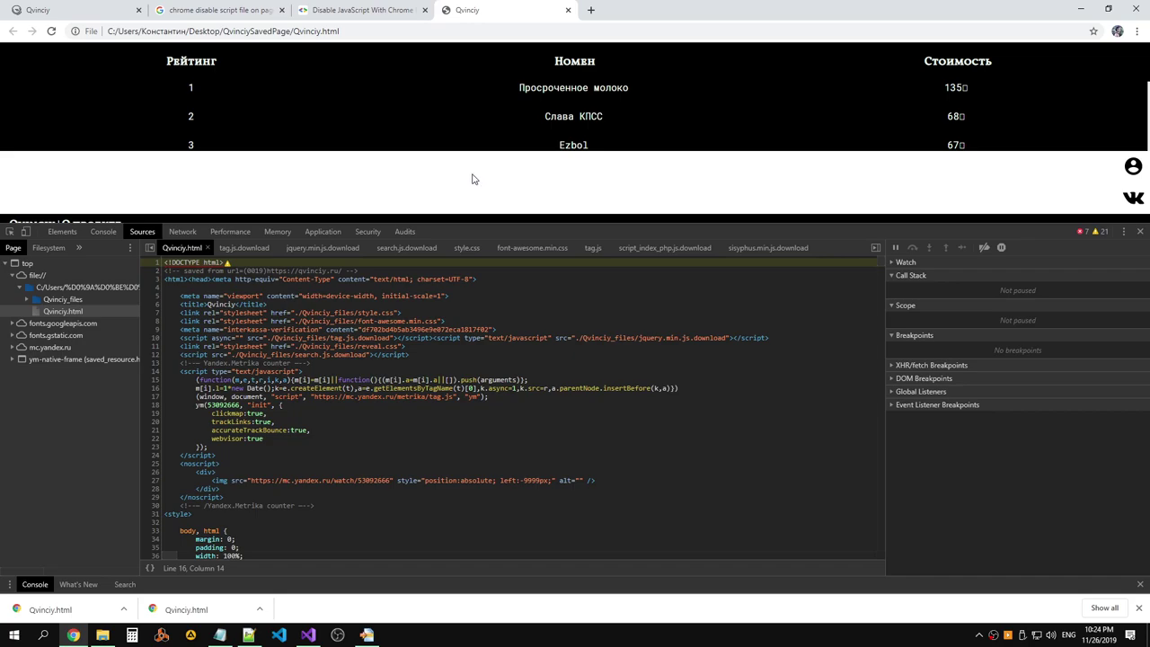
{"action": "key", "text": "alt+Tab"}
{"action": "key", "text": "alt+Tab"}
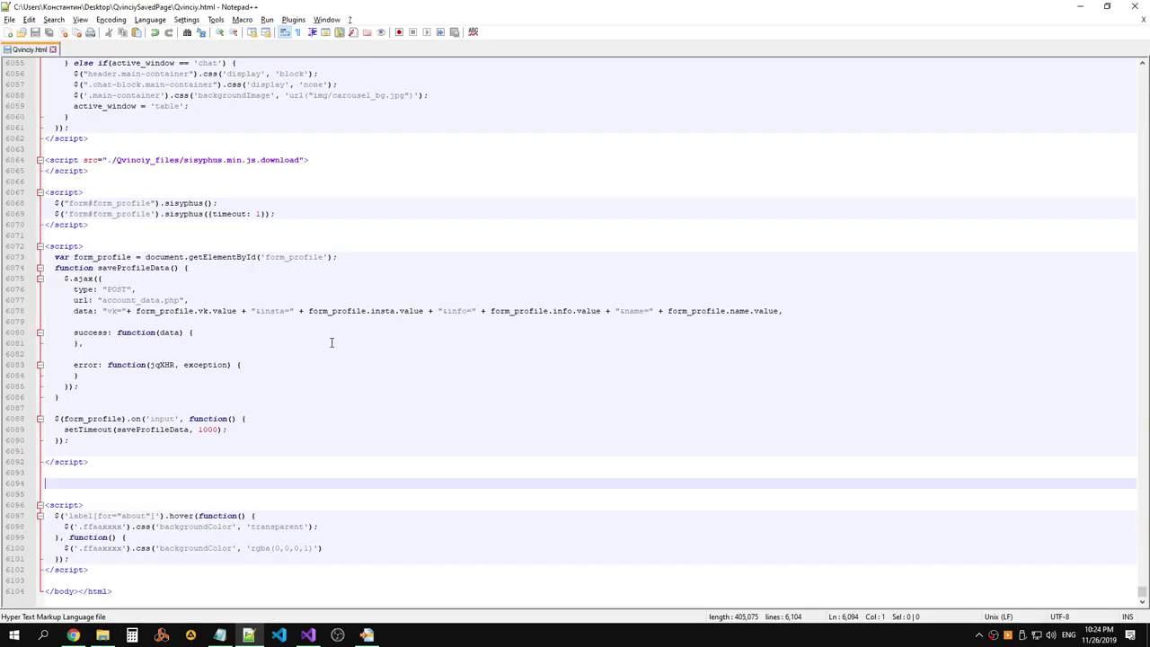
Paste the swipe script block back at line 6094 and save Qvinciy.html.
{"action": "type", "text": "<script src=\"./Qvinciy_files/jquery.touchSwipe.min.js.download\"></script>  <script> \tvar swipe_is_active = false;  \t$('.accordeon_target').click(function() { \t\tif(swipe_is_active) \t\t\tswipe_is_active = false; \t\telse \t\t\tswipe_is_active = true; \t});  \t$('header.main-container').swipe( { \t\tswipeStatus:function(event, phase, direction, distance, duration, fingerCount, fingerData, currentDirection) { \t\t\tif(phase == 'end' && swipe_is_active) { \t\t\t\tif(direction == 'left') { \t\t\t\t\t$('#nextCarousel').click(); \t\t\t\t}  \t\t\t\telse if(direction == 'right') { \t\t\t\t\t$(\"#prevCarousel\").click(); \t\t\t\t} \t\t\t} \t\t} \t}); </script>"}
{"action": "scroll", "coordinate": [317, 308], "scroll_direction": "down", "scroll_amount": 3}
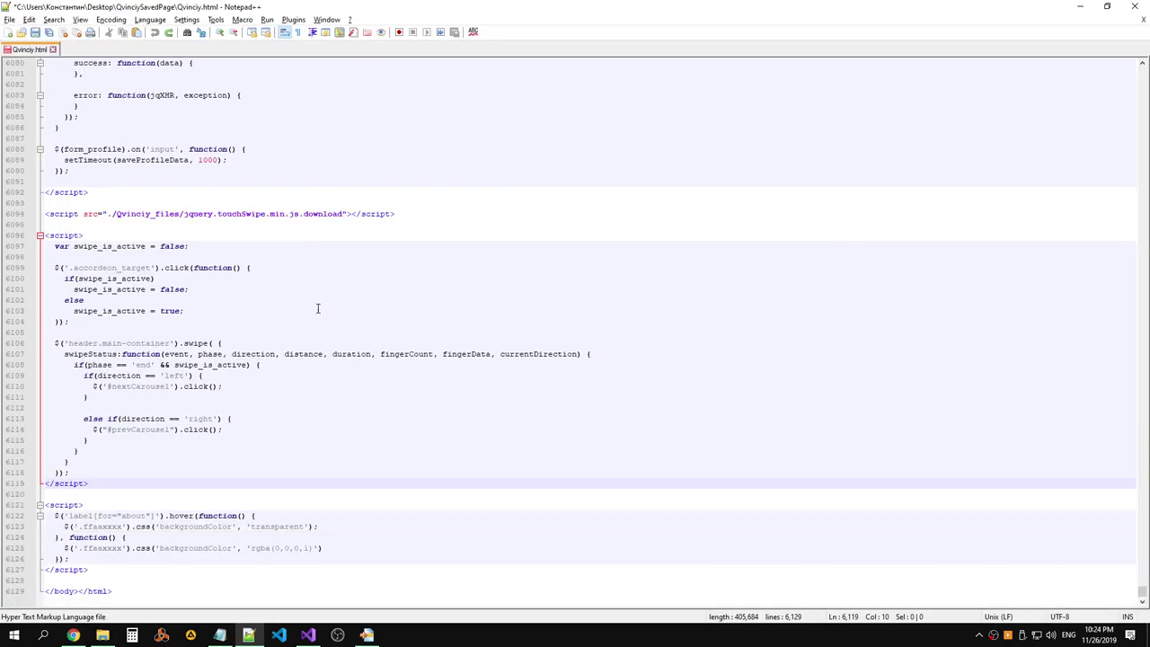
{"action": "key", "text": "ctrl+z"}
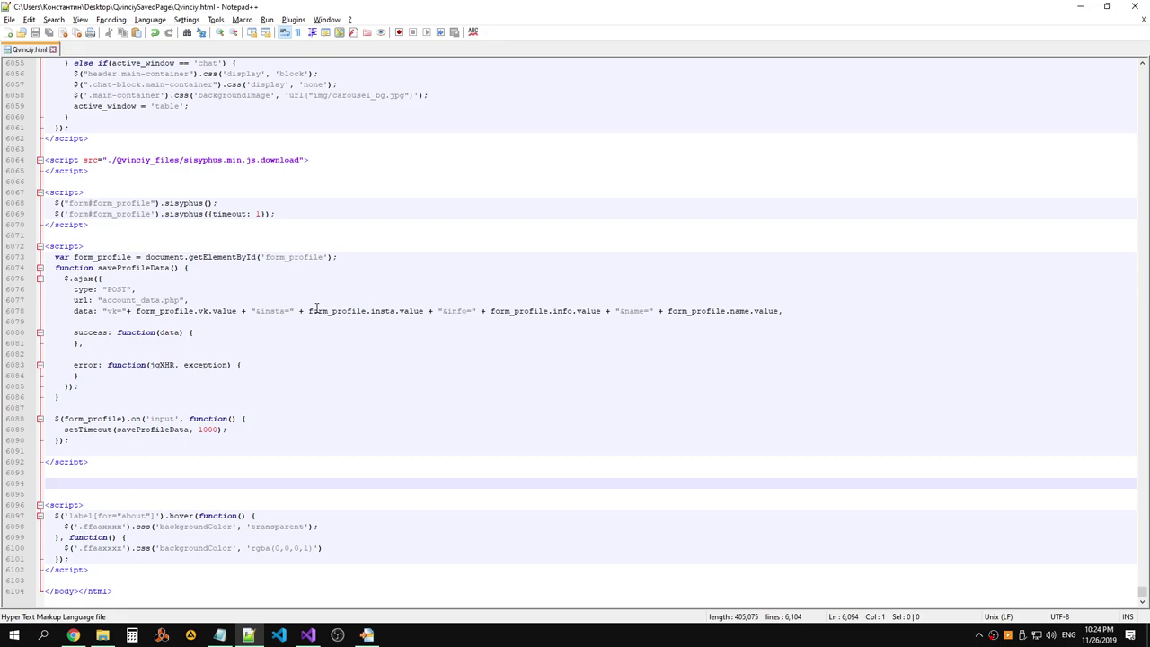
{"action": "type", "text": "<script src=\"./Qvinciy_files/jquery.touchSwipe.min.js.download\"></script>  <script>   var swipe_is_active = false;    $('.accordeon_target').click(function() {     if(swipe_is_active)       swipe_is_active = false;     else       swipe_is_active = true;   });    $('header.main-container').swipe( {     swipeStatus:function(event, phase, direction, distance, duration, fingerCount, fingerData, currentDirection) {       if(phase == 'end' && swipe_is_active) {         if(direction == 'left') {           $('#nextCarousel').click();         }          else if(direction == 'right') {           $('#prevCarousel').click();         }       }     }   }); </script>"}
{"action": "key", "text": "ctrl+s"}
Reload the Qvinciy page in Chrome, then return to the swipe script in Notepad++.
{"action": "key", "text": "alt+Tab"}
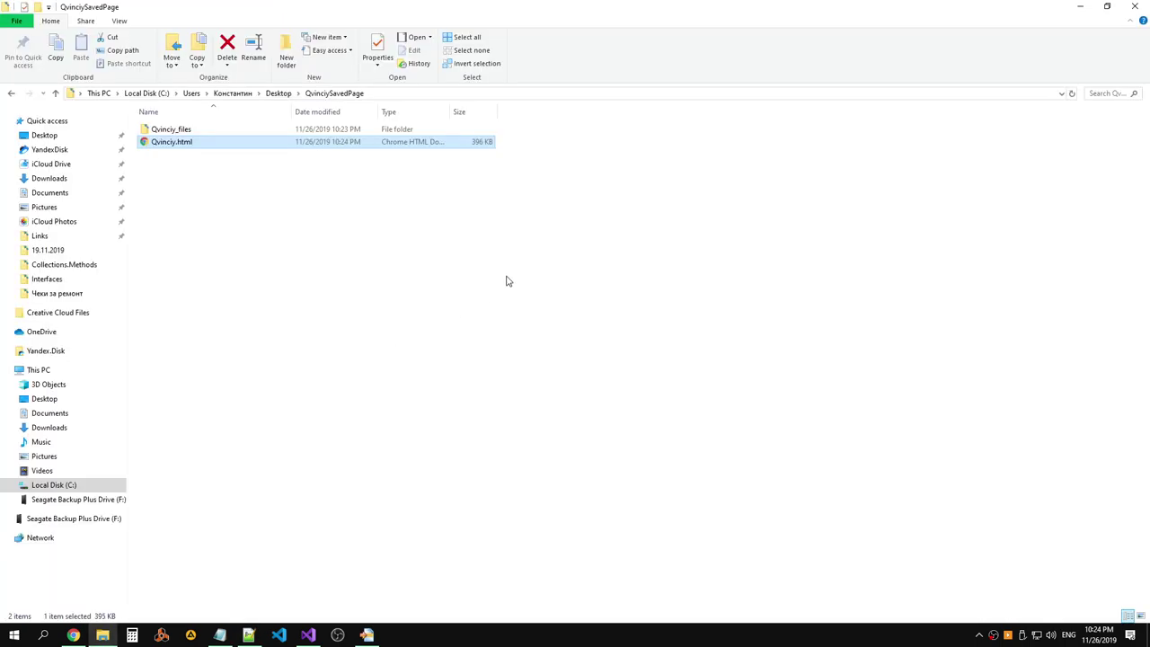
{"action": "key", "text": "alt+Tab"}
{"action": "key", "text": "F5"}
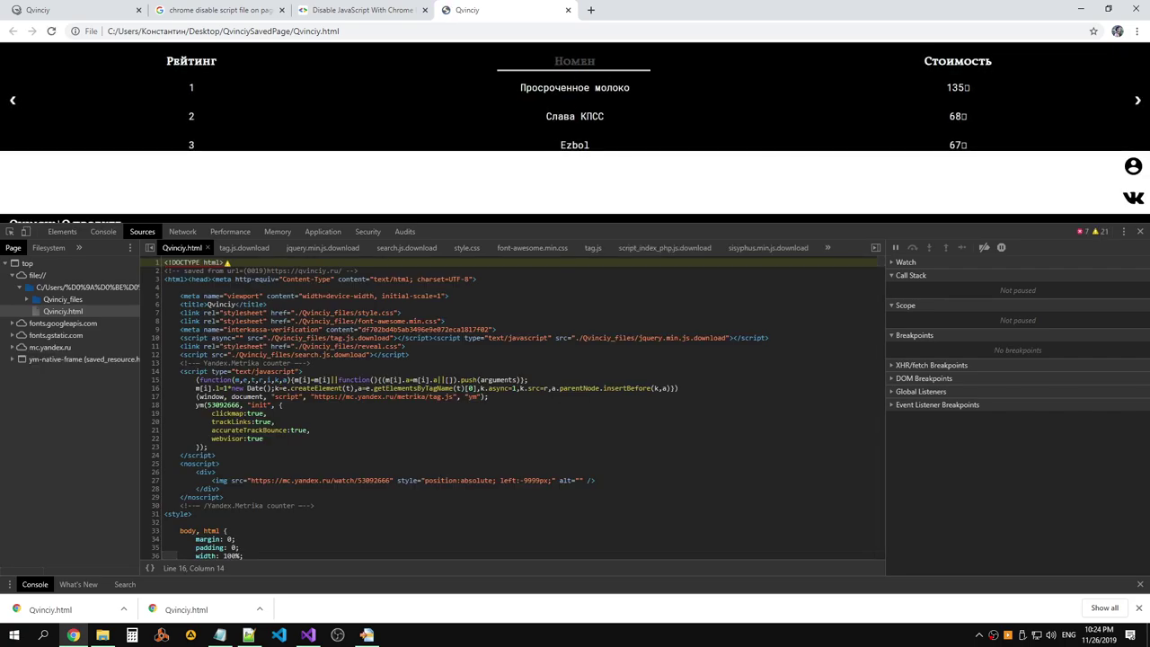
{"action": "key", "text": "alt+Tab"}
{"action": "key", "text": "alt+Tab"}
{"action": "key", "text": "Tab"}
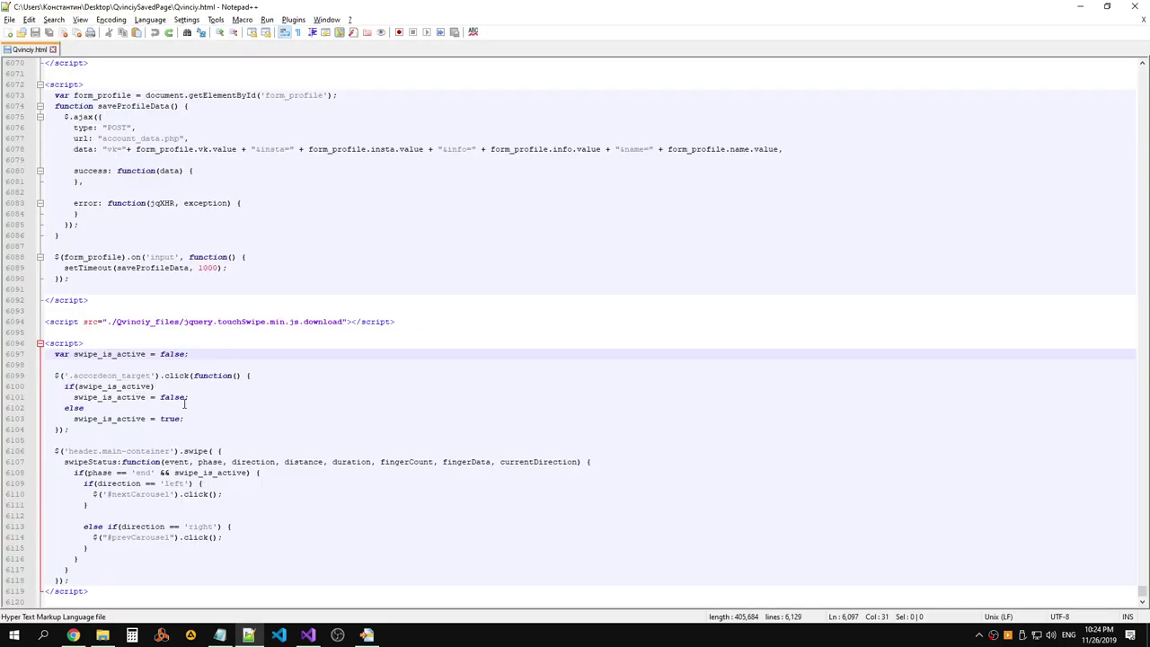
{"action": "left_click", "coordinate": [184, 417]}
{"action": "scroll", "coordinate": [135, 359], "scroll_direction": "down", "scroll_amount": 3}
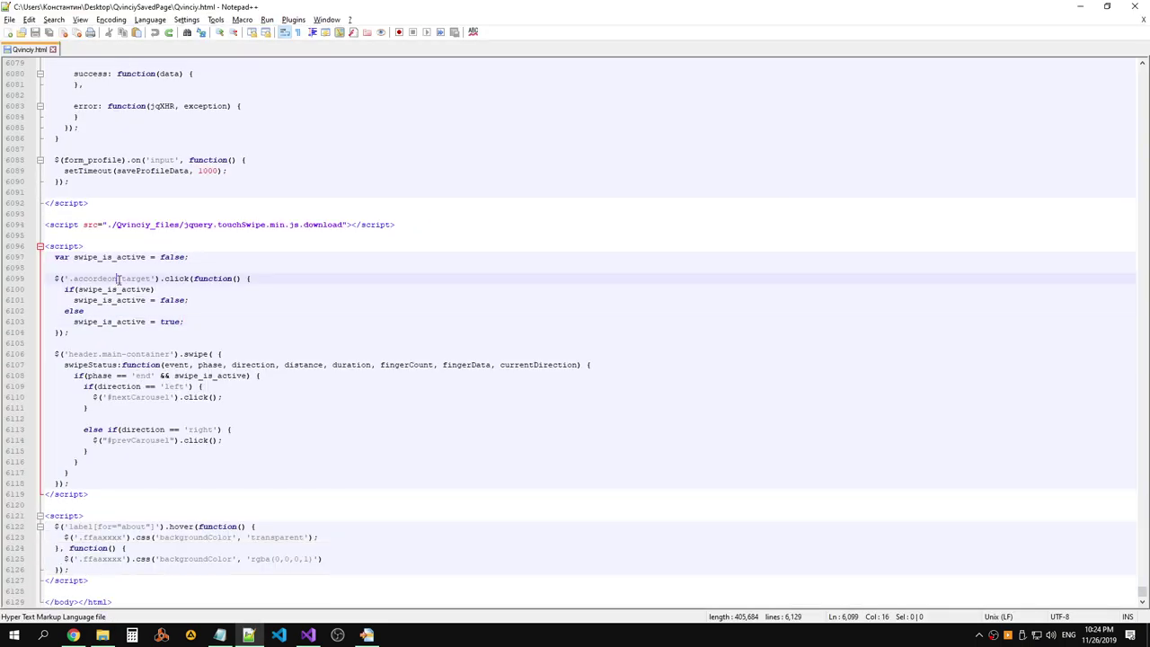
Inspect the accordeon_target and container selectors, then browse the page's DevTools panes and element tree.
{"action": "left_click_drag", "start_coordinate": [73, 278], "coordinate": [151, 278]}
{"action": "double_click", "coordinate": [130, 356]}
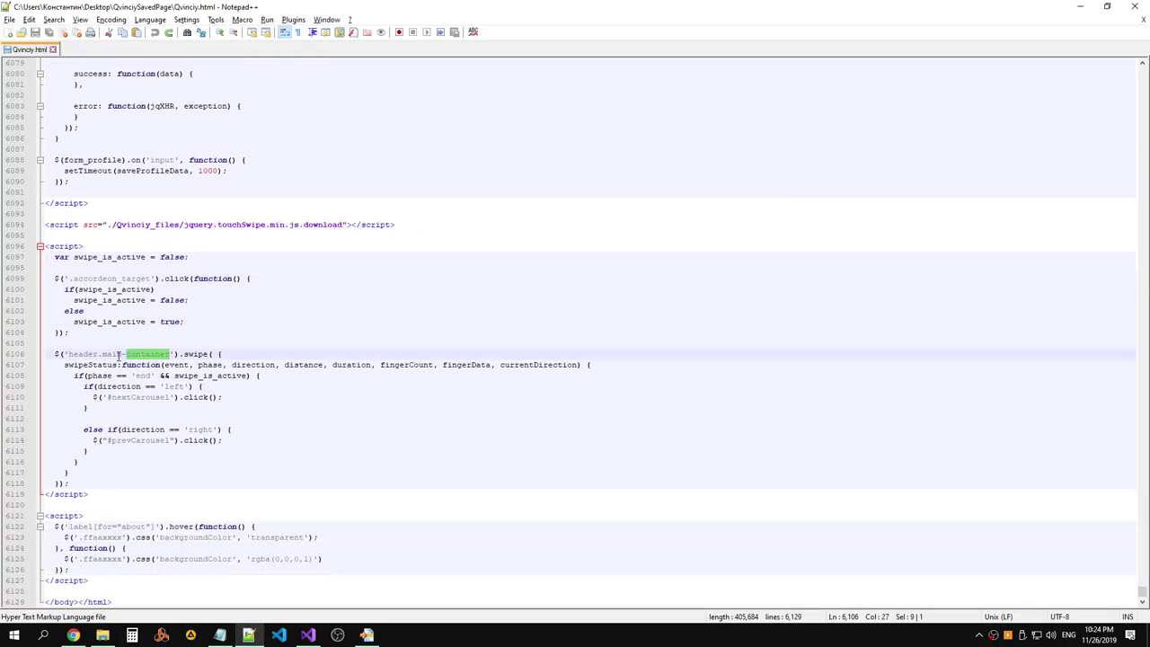
{"action": "left_click", "coordinate": [147, 416]}
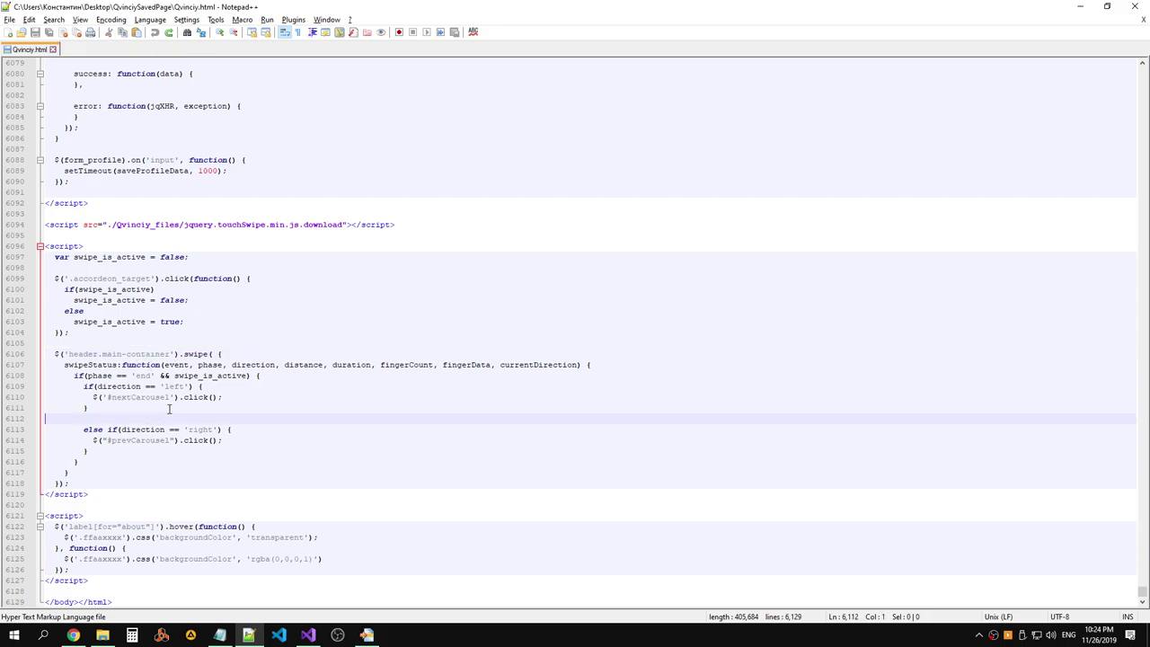
{"action": "key", "text": "alt+Tab"}
{"action": "key", "text": "alt+Tab"}
{"action": "key", "text": "alt+Tab"}
{"action": "key", "text": "Tab"}
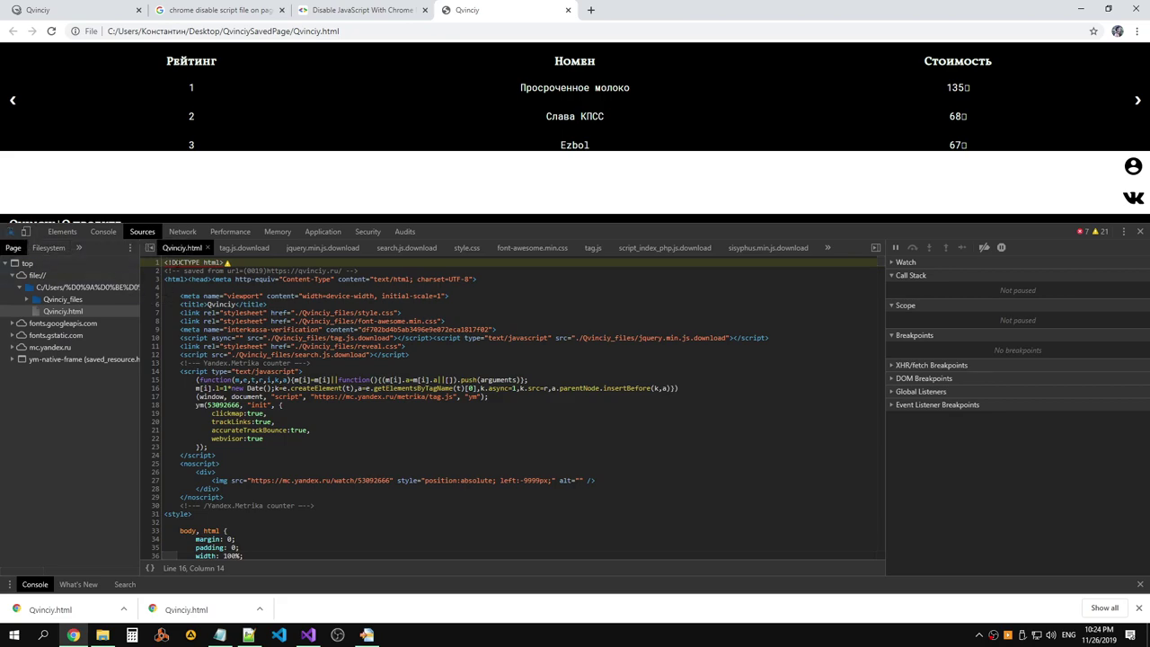
{"action": "left_click", "coordinate": [79, 585]}
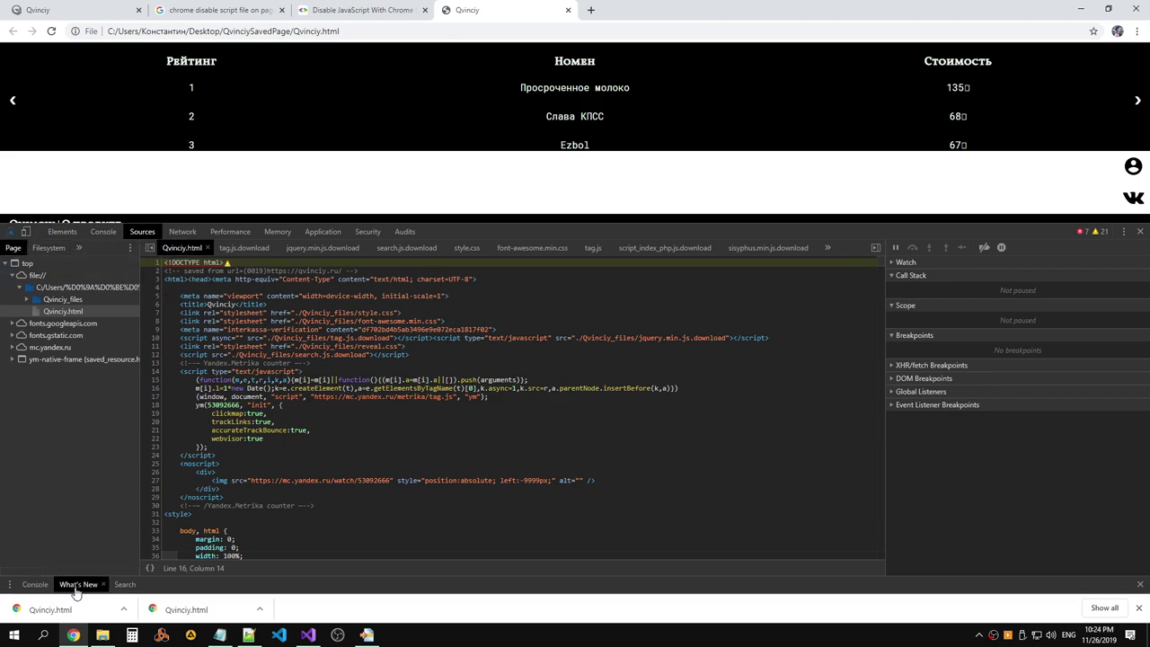
{"action": "left_click", "coordinate": [124, 585]}
{"action": "left_click", "coordinate": [62, 231]}
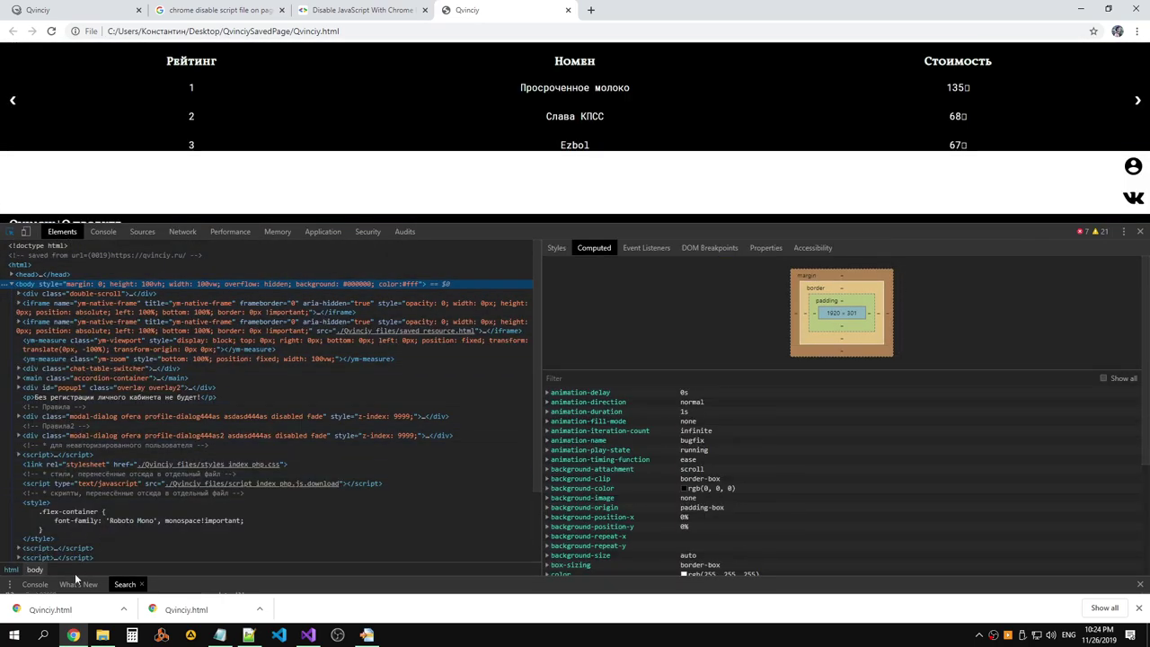
{"action": "left_click", "coordinate": [75, 584]}
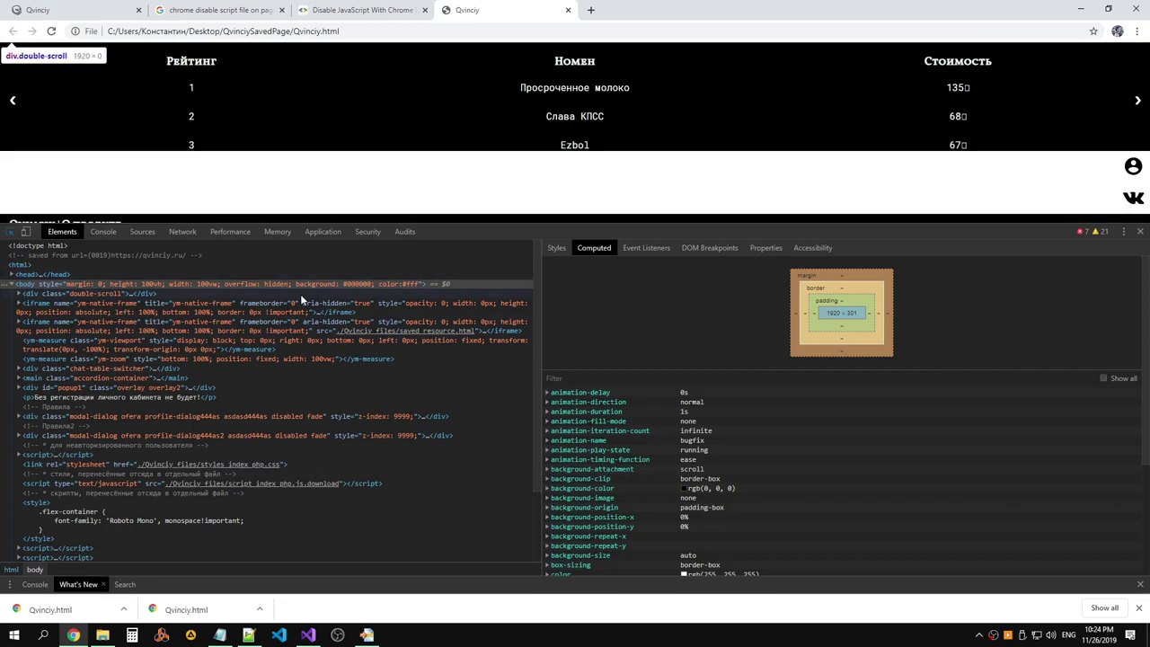
Select and copy the whole swipe script, lines 6094–6119, then show the Disable JavaScript docs.
{"action": "key", "text": "alt+Tab"}
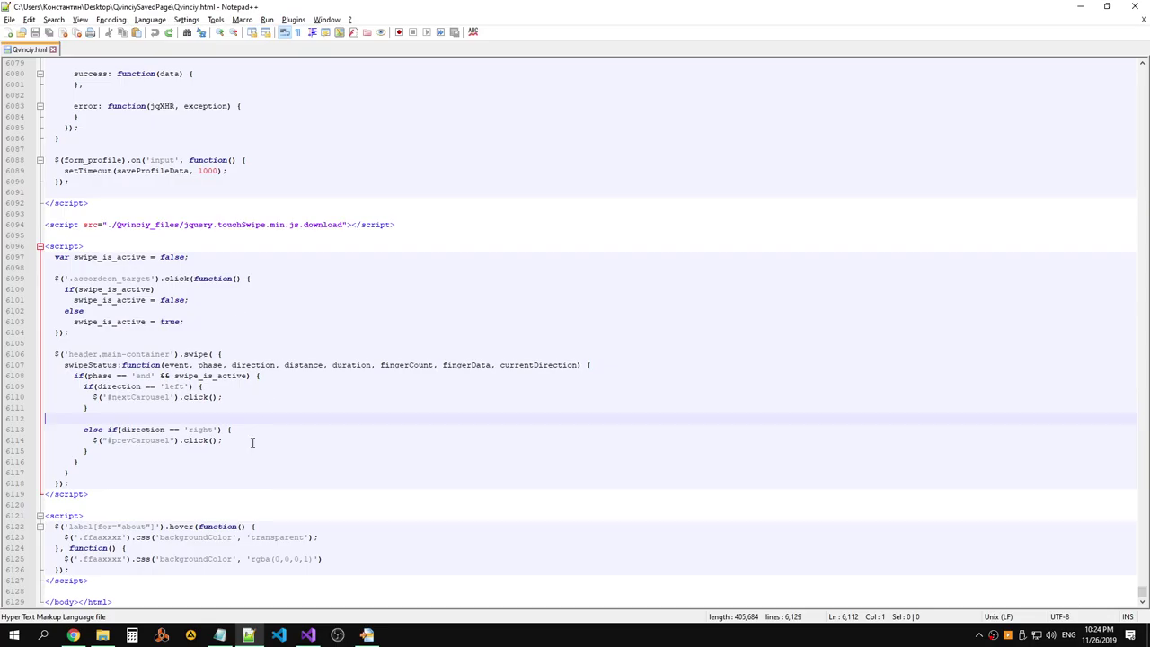
{"action": "left_click", "coordinate": [345, 559]}
{"action": "scroll", "coordinate": [267, 347], "scroll_direction": "down", "scroll_amount": 1}
{"action": "left_click", "coordinate": [310, 441]}
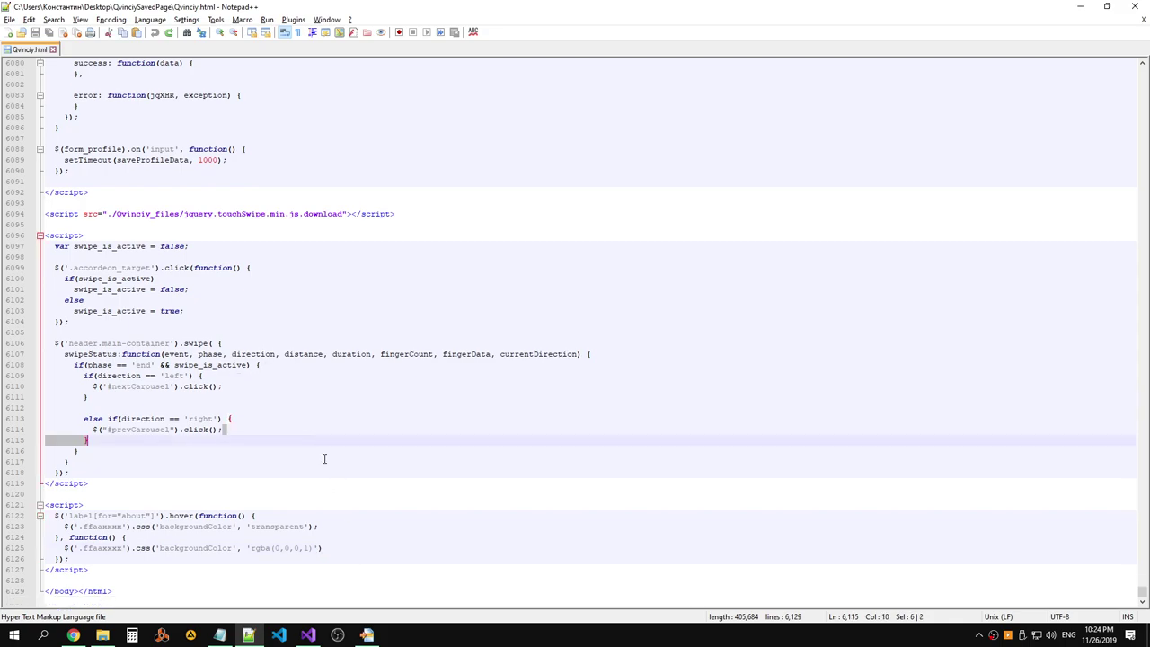
{"action": "left_click", "coordinate": [337, 475]}
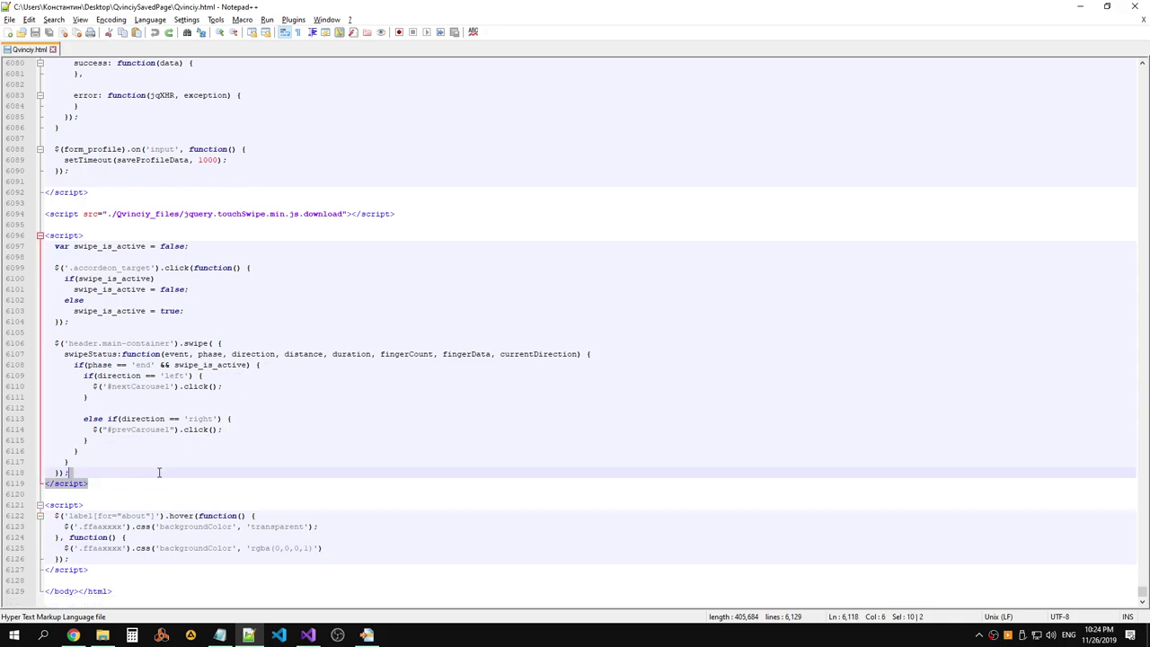
{"action": "left_click_drag", "start_coordinate": [213, 483], "coordinate": [13, 213]}
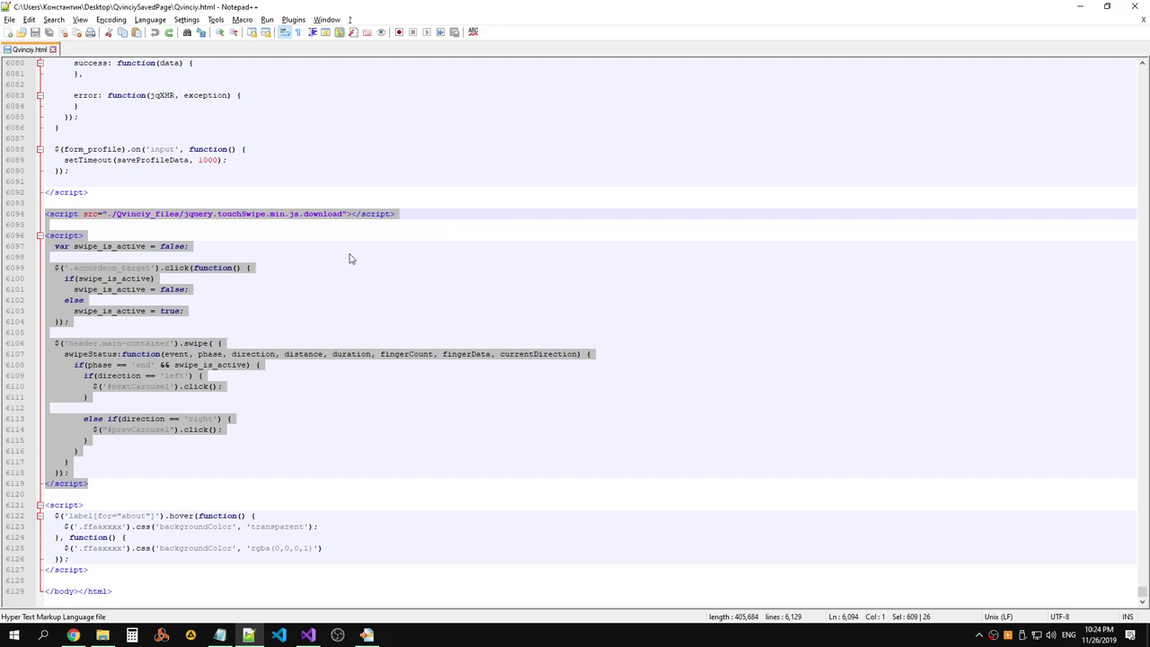
{"action": "key", "text": "alt+Tab"}
{"action": "key", "text": "F5"}
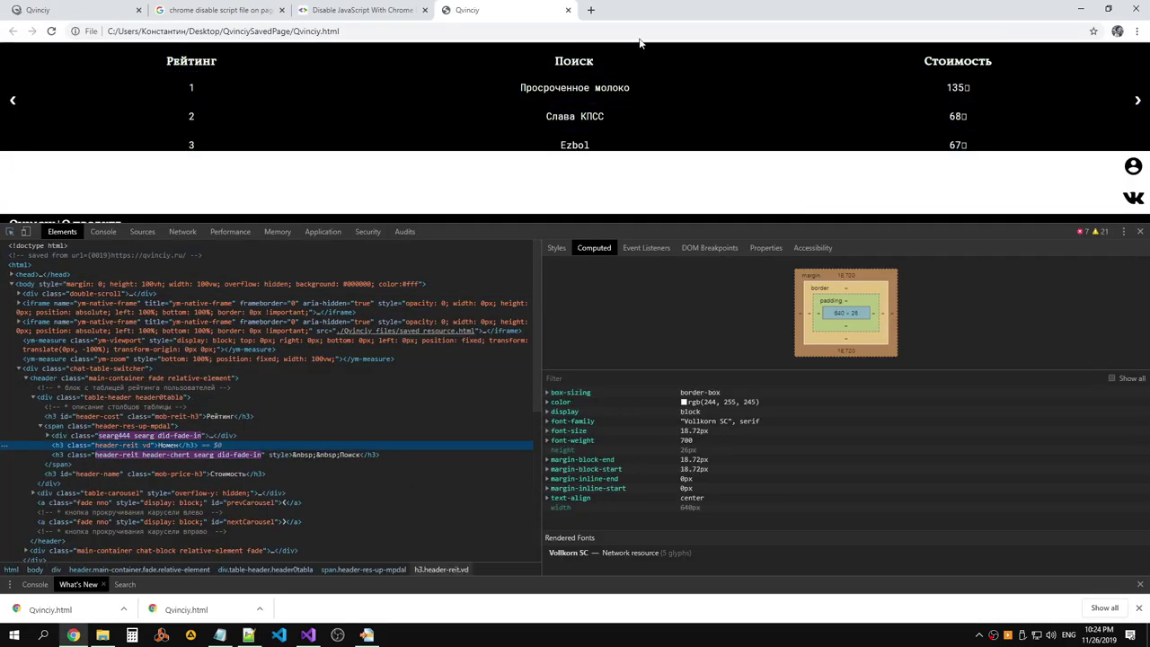
{"action": "left_click", "coordinate": [364, 10]}
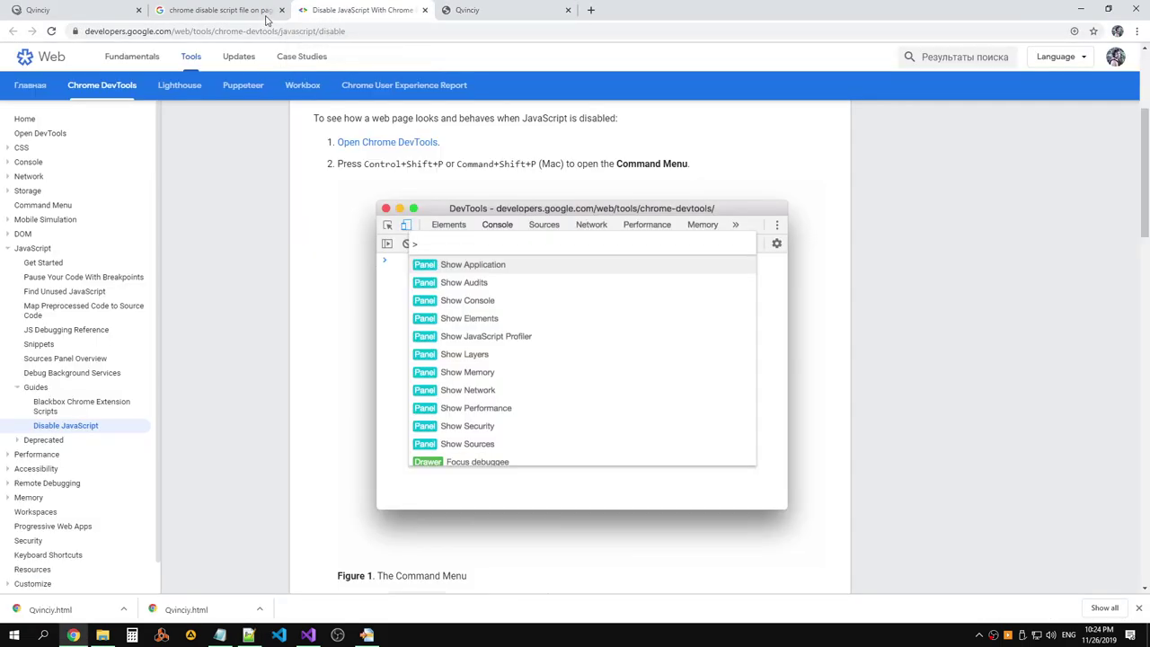
Go to github.com, open the q repository's Issues, and open issue #1.
{"action": "left_click", "coordinate": [591, 10]}
{"action": "type", "text": "github.com"}
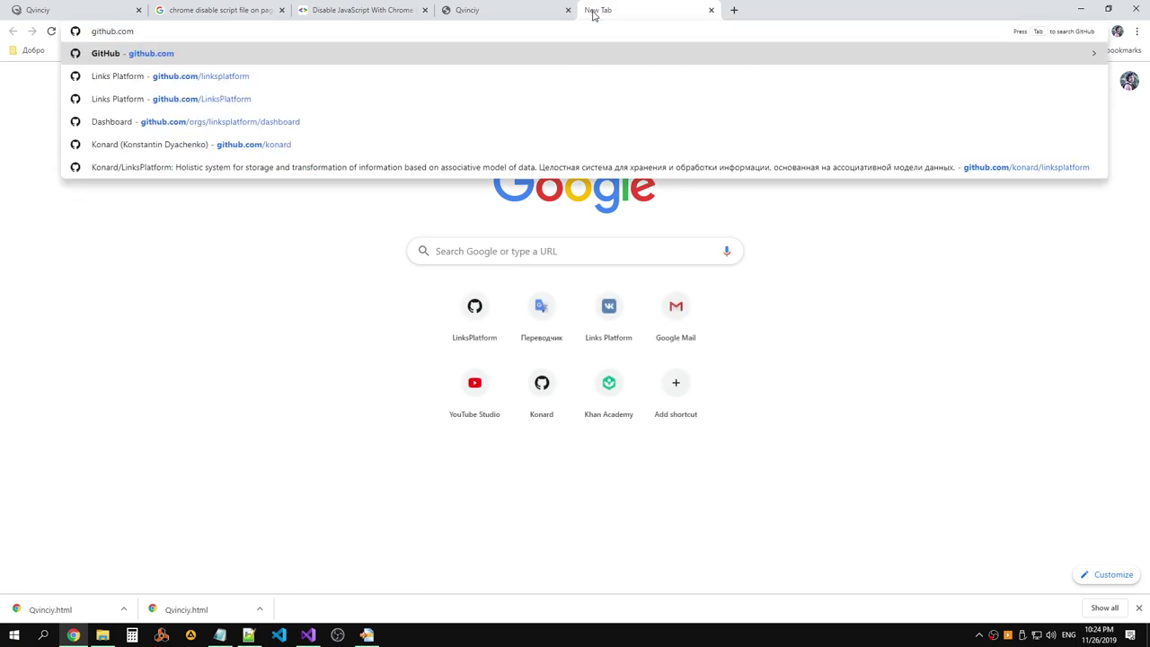
{"action": "type", "text": "/l"}
{"action": "key", "text": "BackSpace"}
{"action": "key", "text": "BackSpace"}
{"action": "type", "text": "n"}
{"action": "key", "text": "Return"}
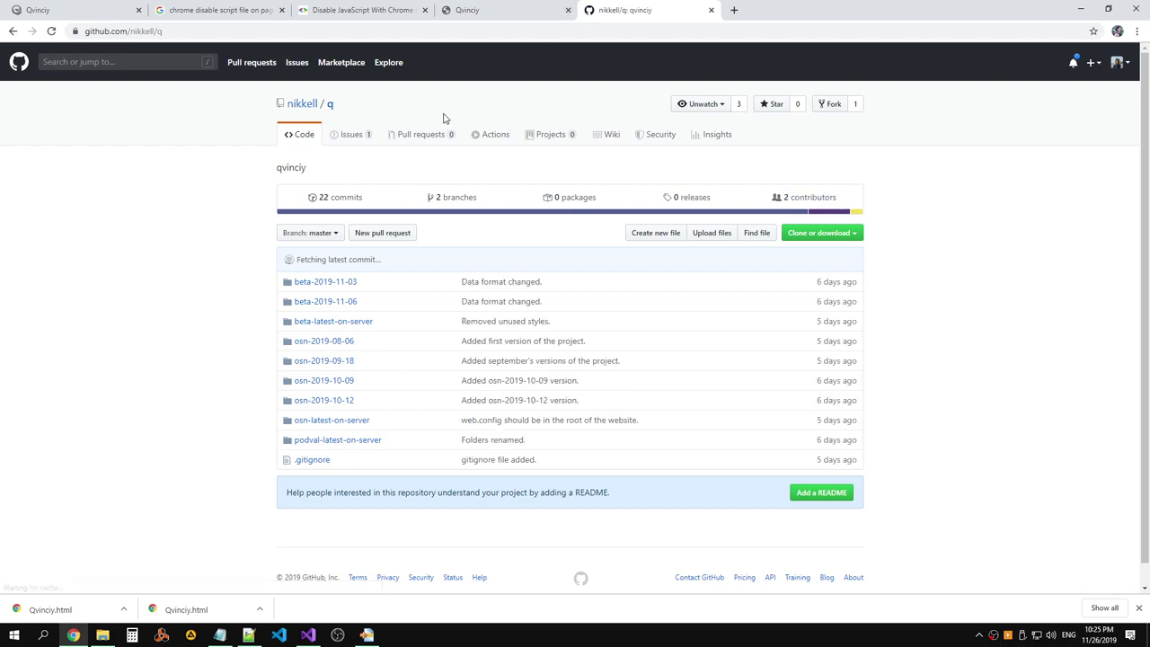
{"action": "left_click", "coordinate": [359, 138]}
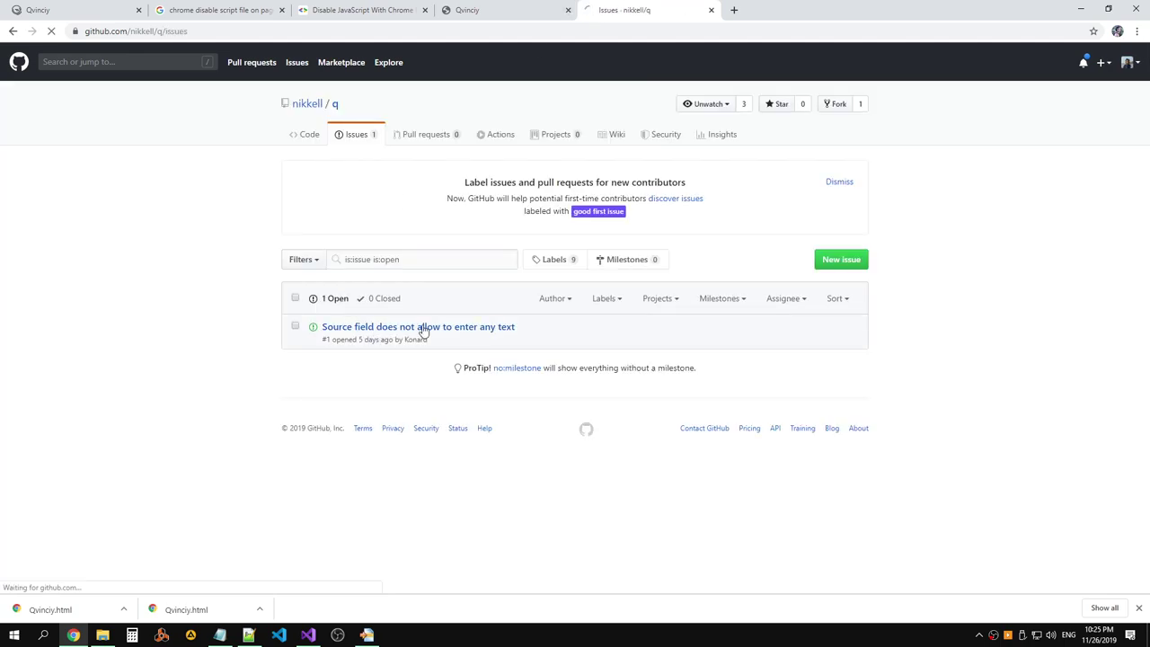
{"action": "left_click", "coordinate": [505, 327]}
Comment that this code blocks the search input, with the swipe script in a JavaScript fence.
{"action": "left_click", "coordinate": [496, 458]}
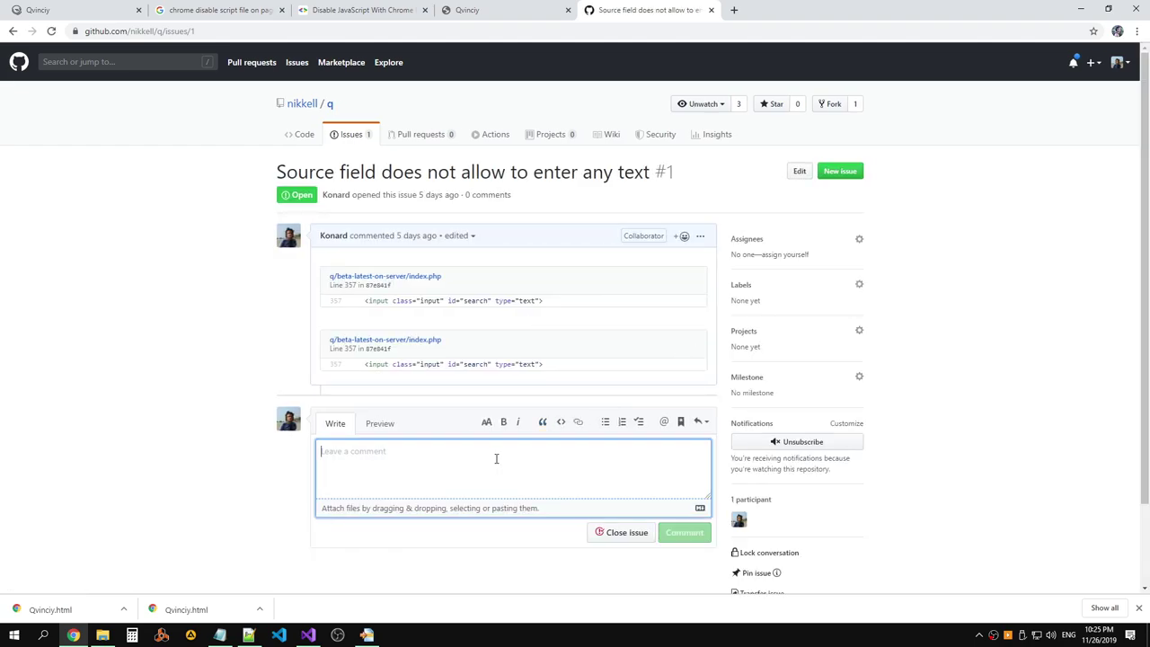
{"action": "type", "text": "Th"}
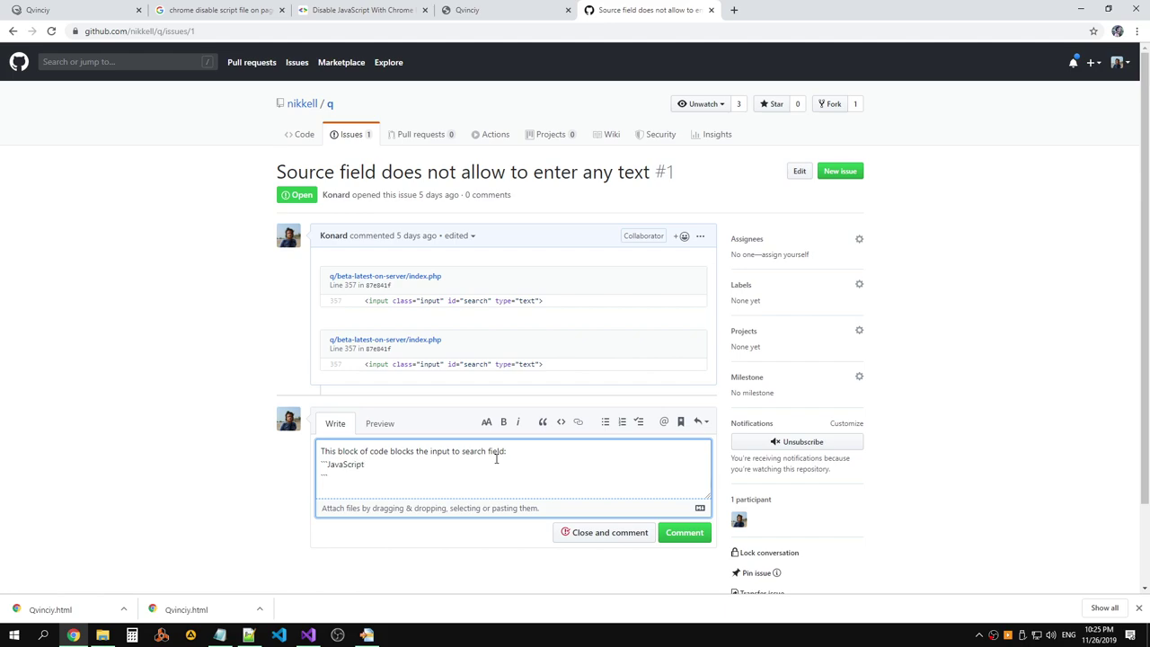
{"action": "key", "text": "ctrl+v"}
{"action": "scroll", "coordinate": [519, 447], "scroll_direction": "down", "scroll_amount": 2}
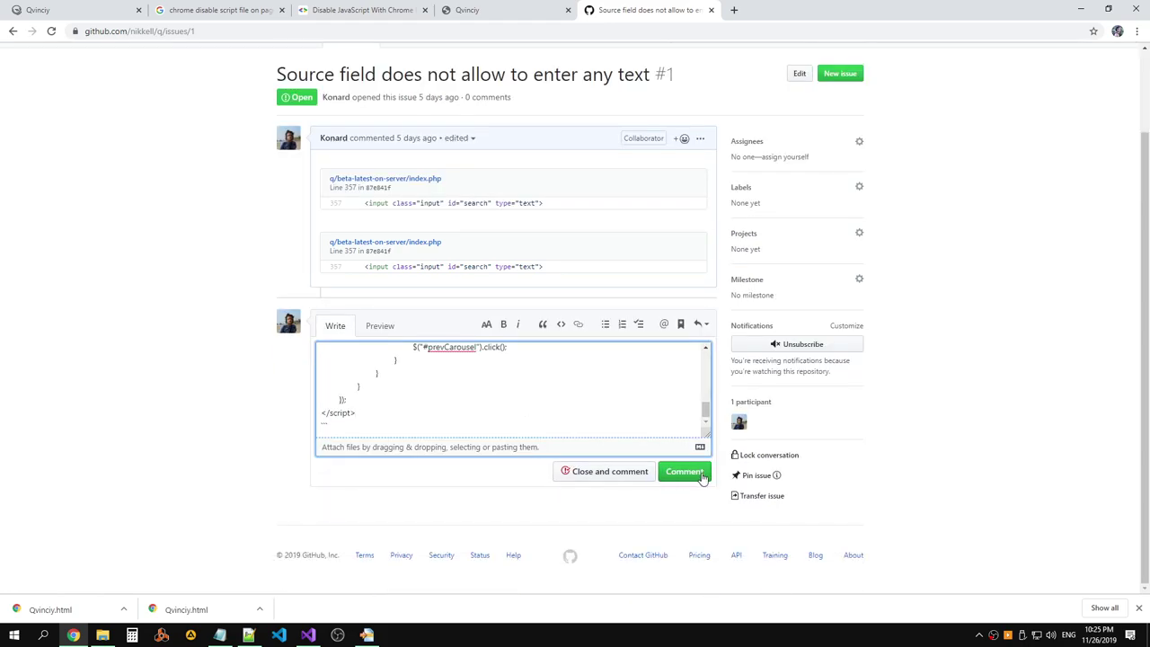
{"action": "left_click", "coordinate": [704, 476]}
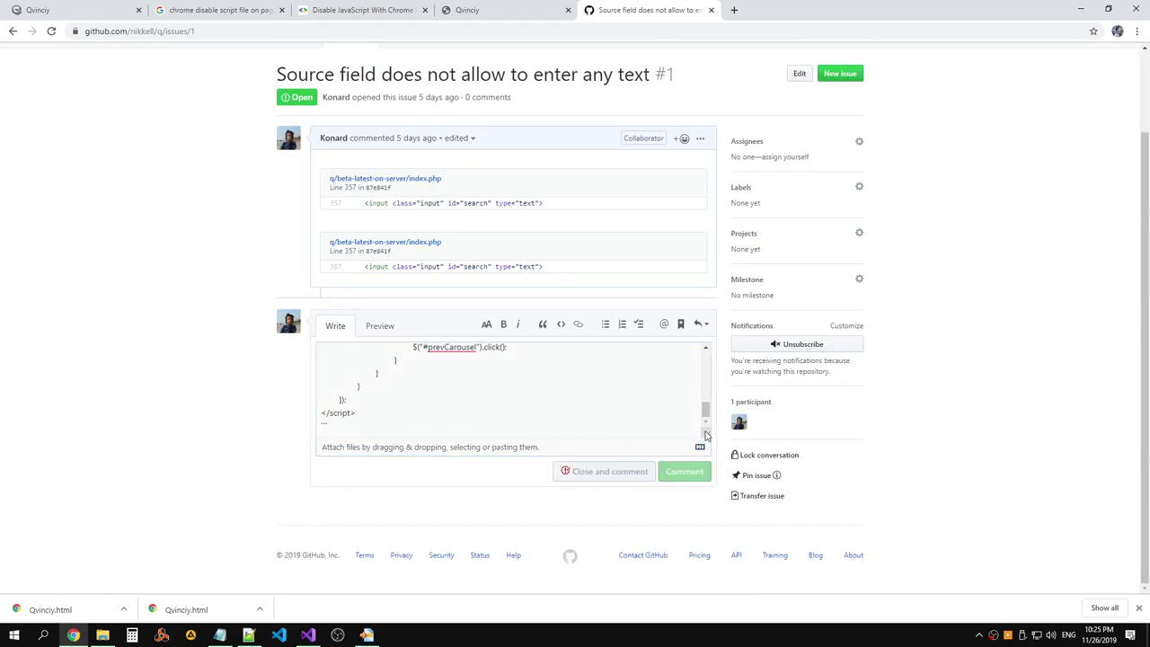
{"action": "scroll", "coordinate": [559, 387], "scroll_direction": "up", "scroll_amount": 2}
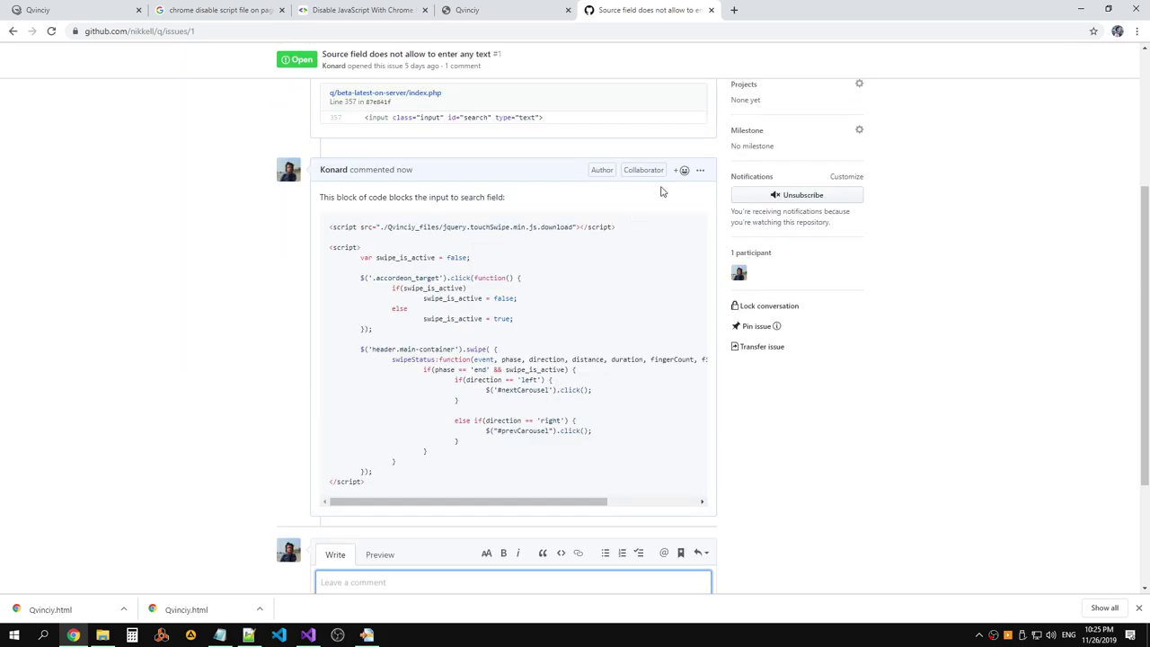
Edit the posted comment, relabel its code fence from JavaScript to HTML, and update it.
{"action": "left_click", "coordinate": [700, 170]}
{"action": "left_click", "coordinate": [643, 253]}
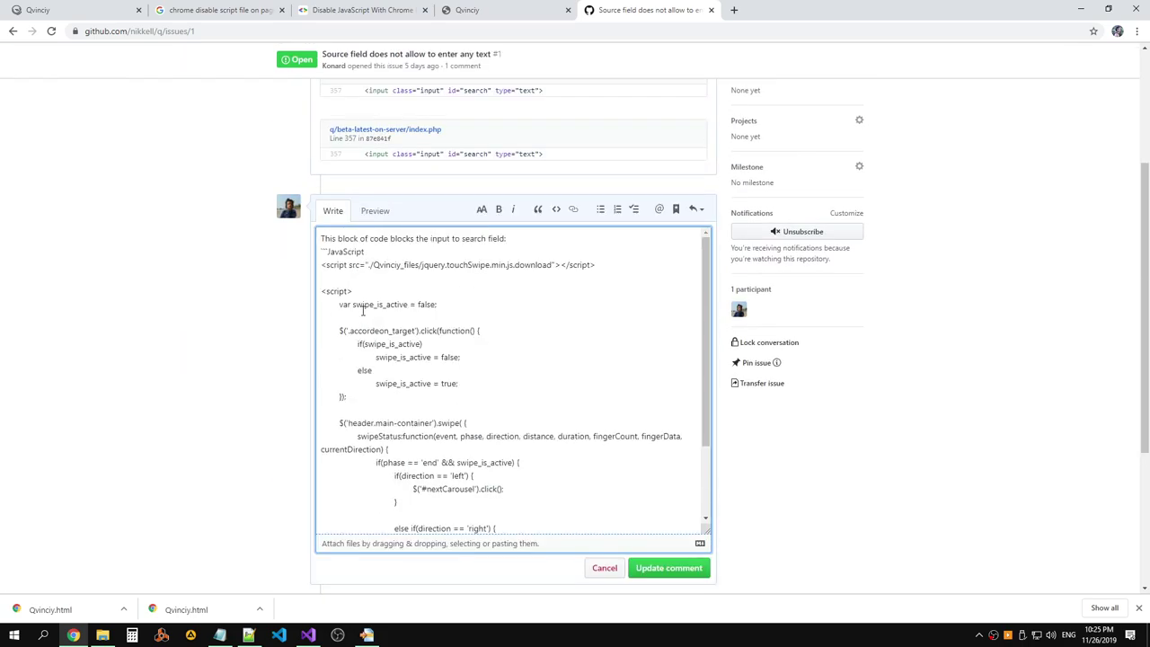
{"action": "left_click_drag", "start_coordinate": [368, 251], "coordinate": [329, 251]}
{"action": "type", "text": "H"}
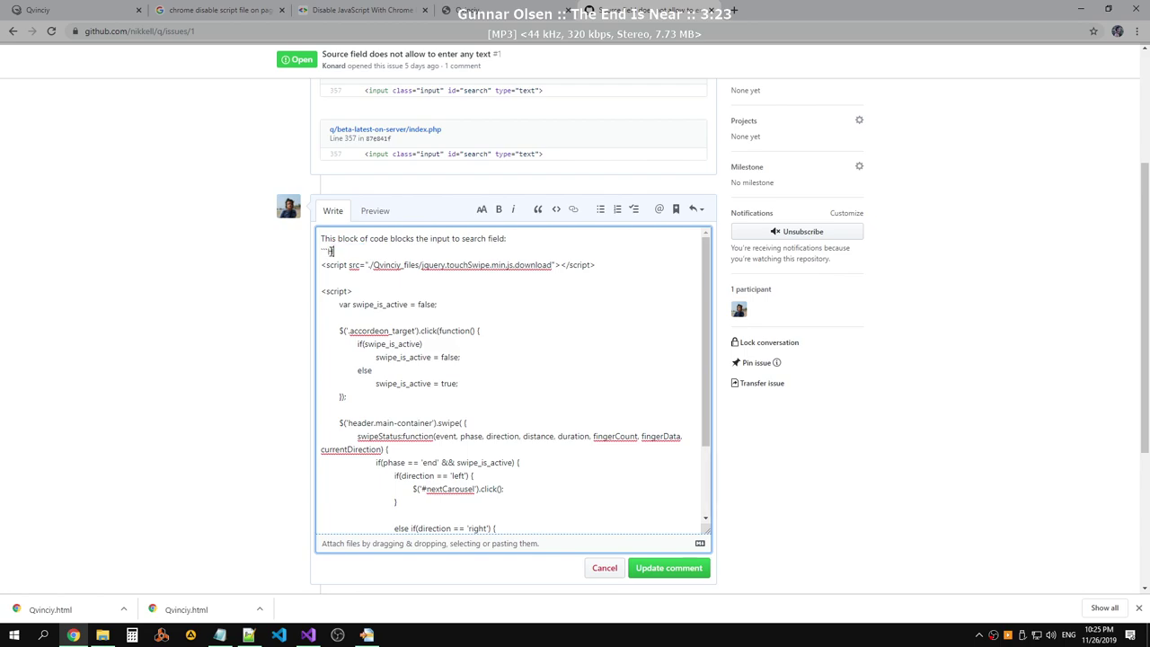
{"action": "type", "text": "TML"}
{"action": "left_click", "coordinate": [672, 568]}
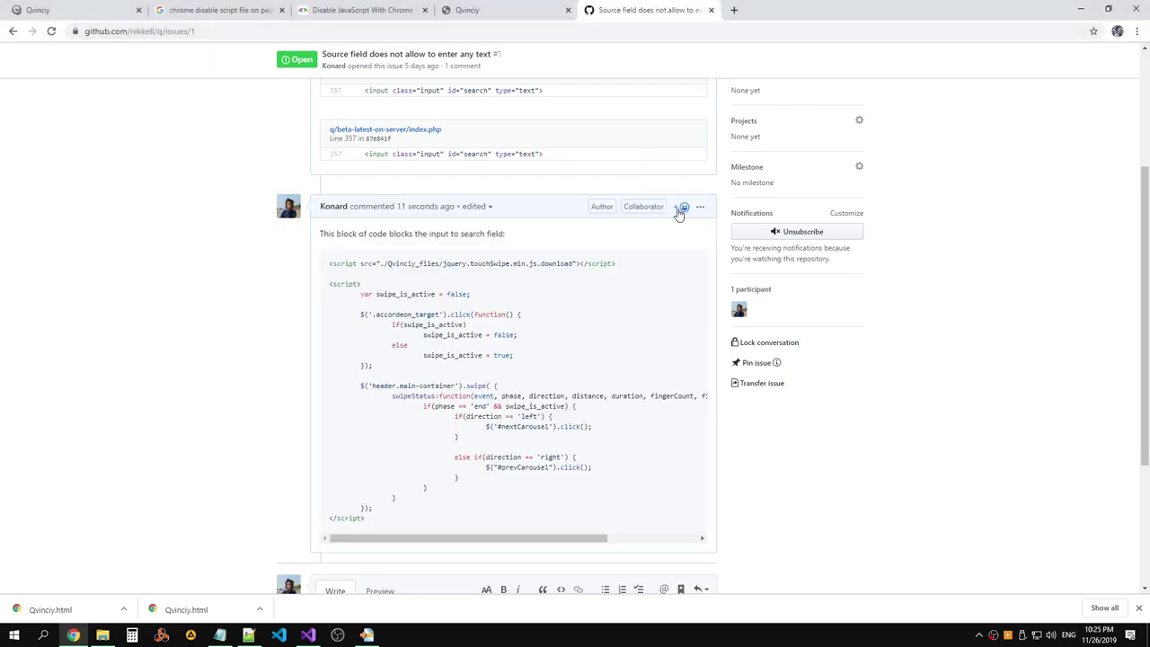
{"action": "scroll", "coordinate": [599, 281], "scroll_direction": "down", "scroll_amount": 1}
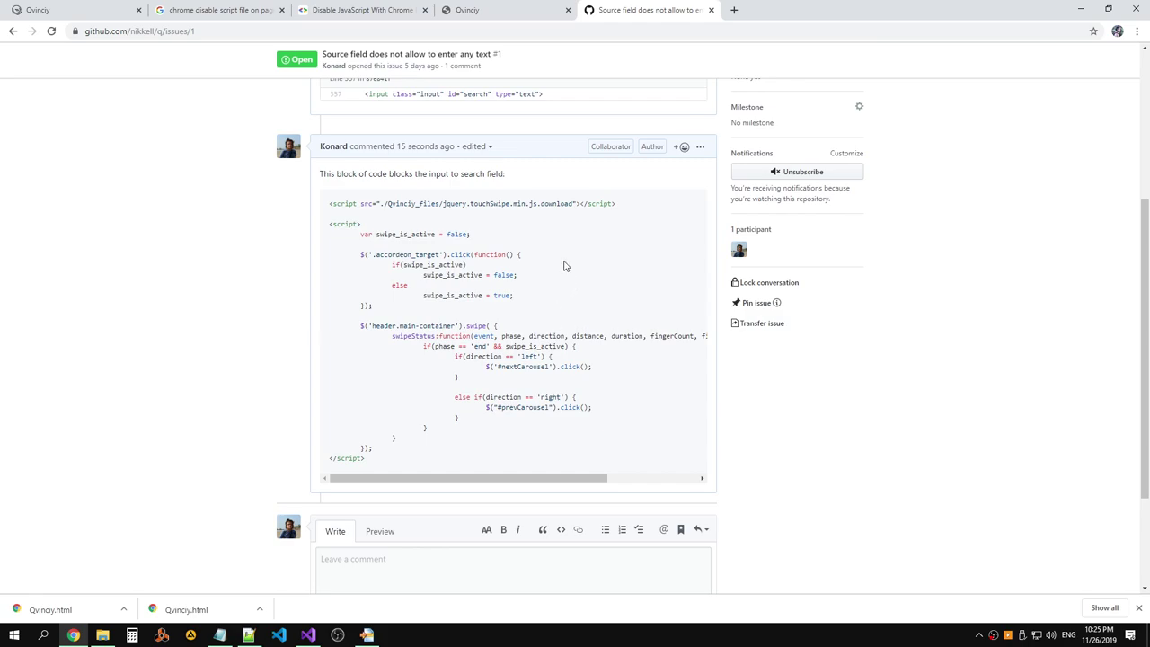
Delete and save without the swipe script block, then reload the local Qvinciy page and test typing.
{"action": "key", "text": "alt+Tab"}
{"action": "left_click_drag", "start_coordinate": [248, 476], "coordinate": [49, 236]}
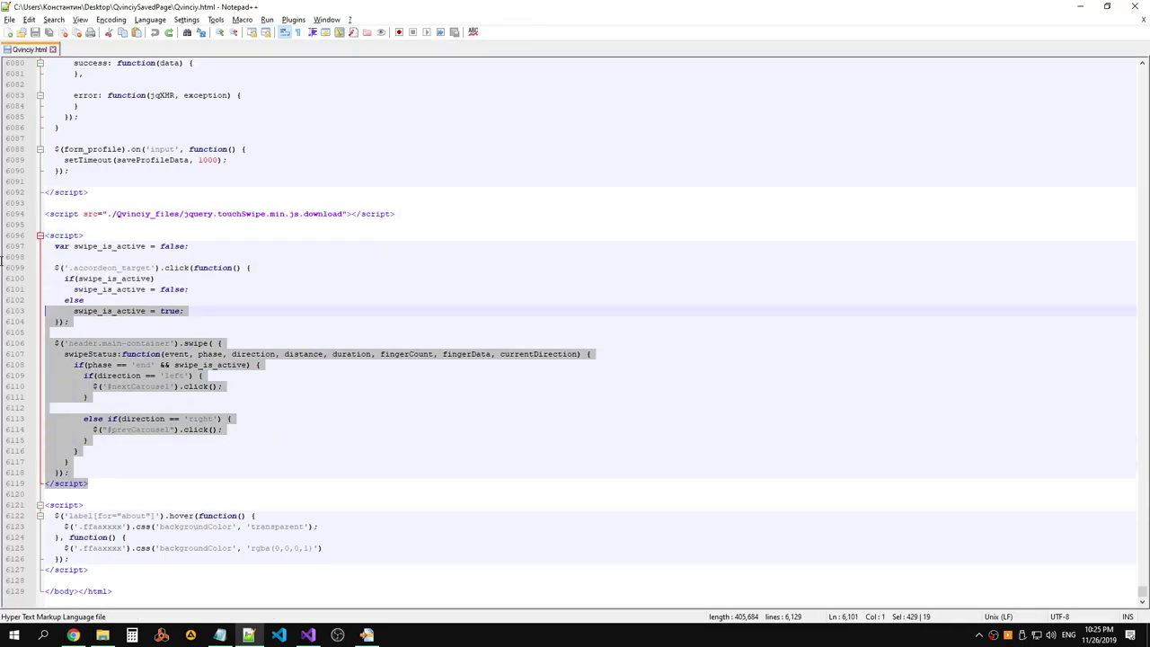
{"action": "key", "text": "Delete"}
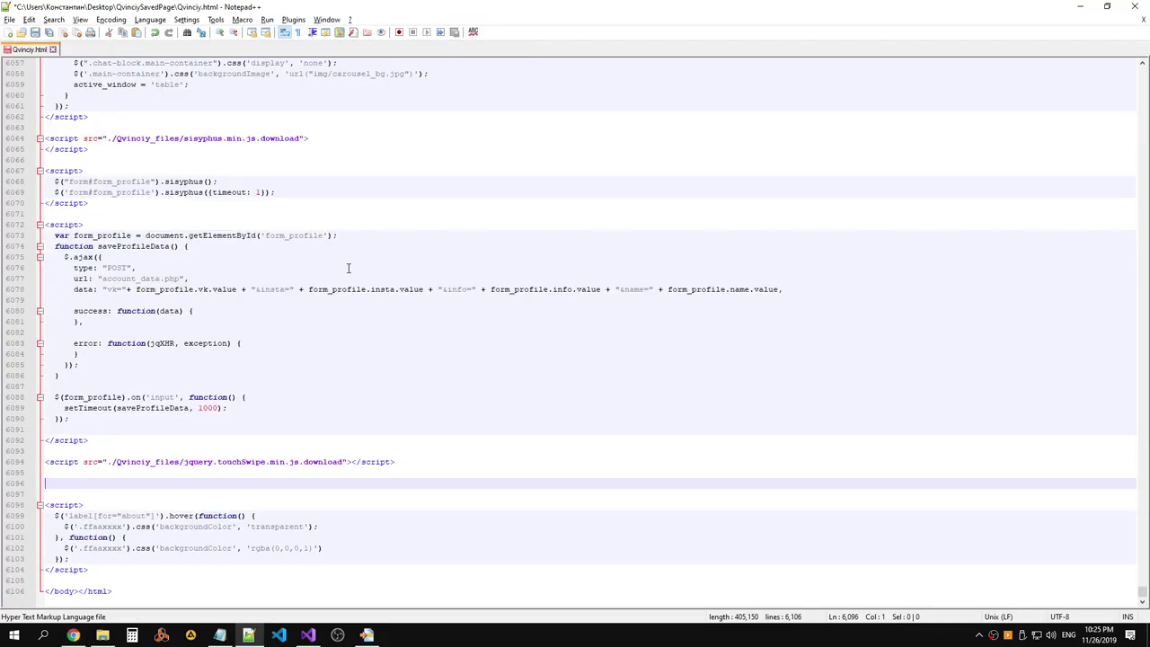
{"action": "key", "text": "ctrl+s"}
{"action": "key", "text": "alt+Tab"}
{"action": "key", "text": "alt+Tab"}
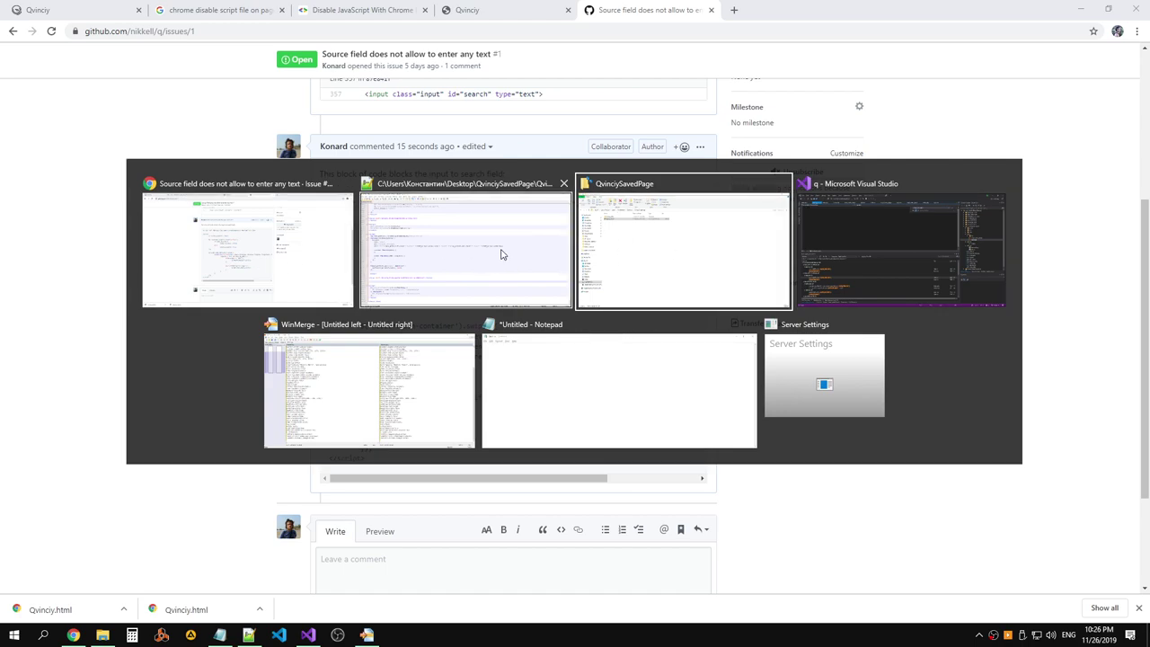
{"action": "key", "text": "alt+Tab"}
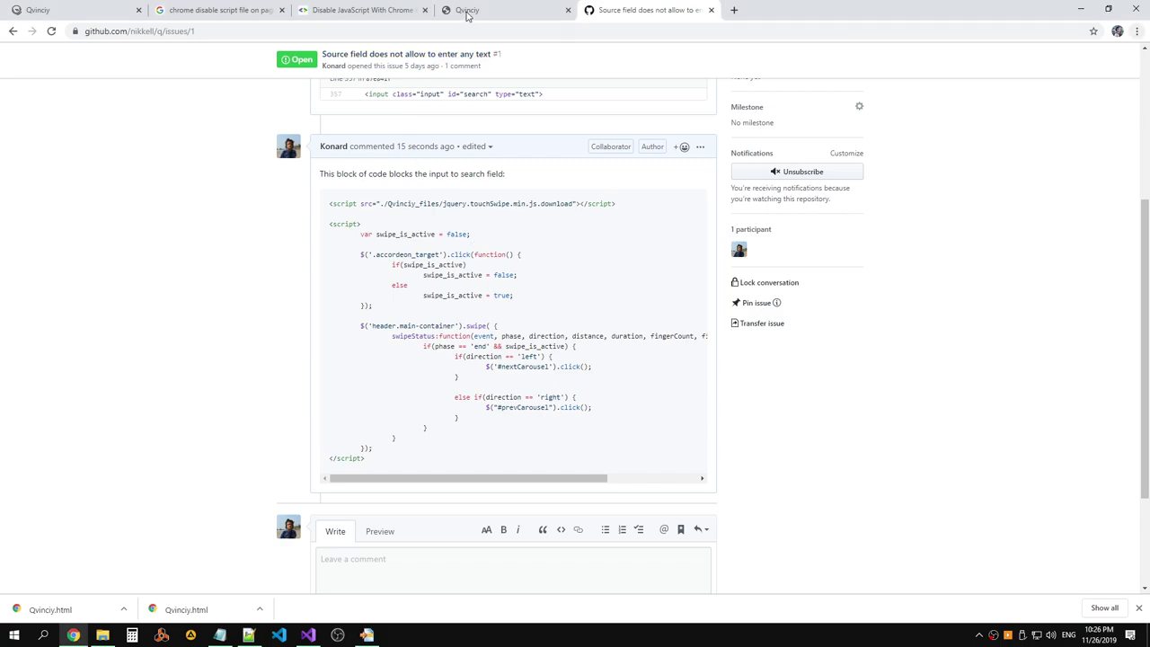
{"action": "left_click", "coordinate": [468, 11]}
{"action": "left_click", "coordinate": [52, 33]}
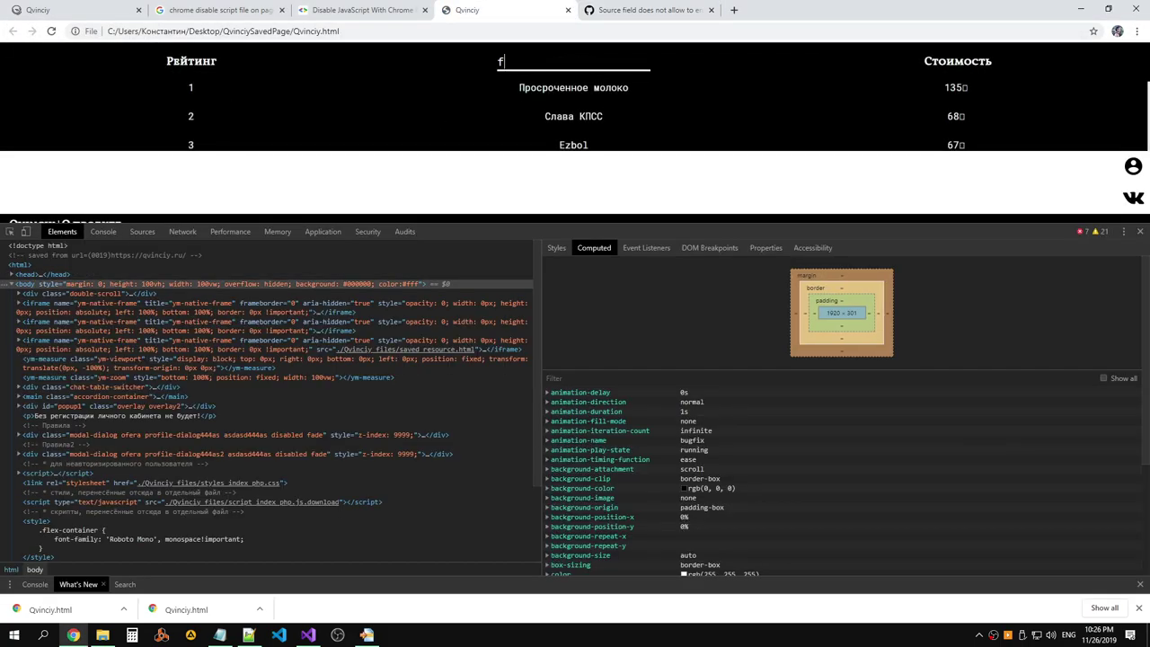
{"action": "type", "text": "dsfasdf"}
Paste the swipe script block back into Qvinciy.html at lines 6096–6119.
{"action": "key", "text": "alt+Tab"}
{"action": "key", "text": "alt+Tab"}
{"action": "key", "text": "Tab"}
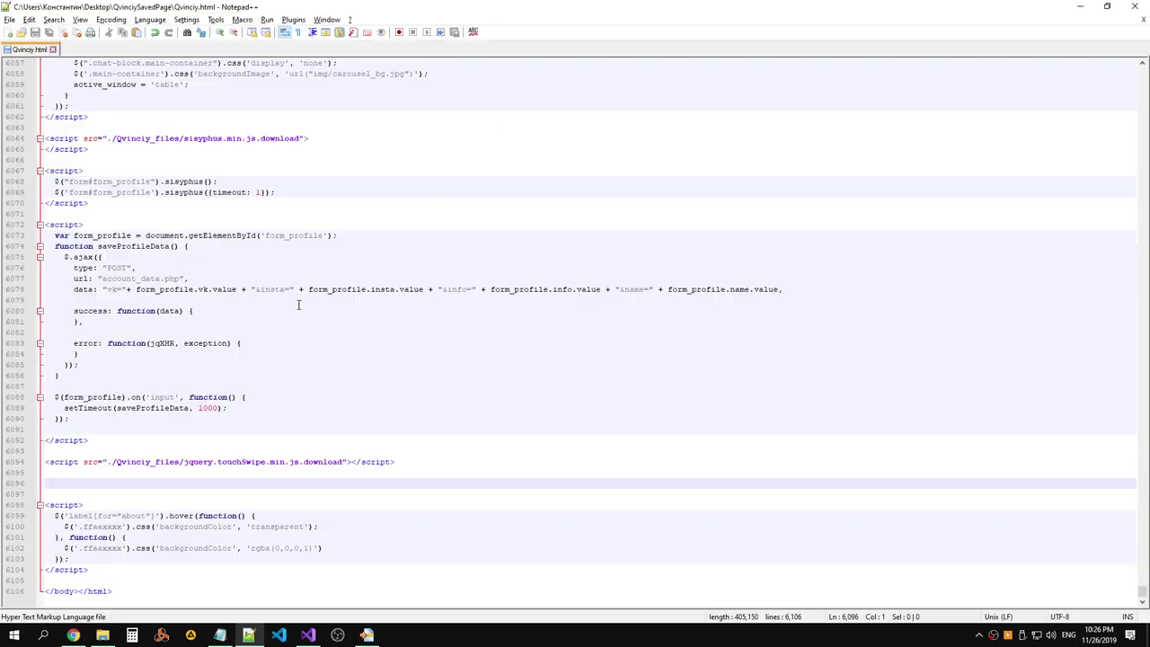
{"action": "key", "text": "ctrl+v"}
{"action": "key", "text": "alt+Tab"}
{"action": "key", "text": "Tab"}
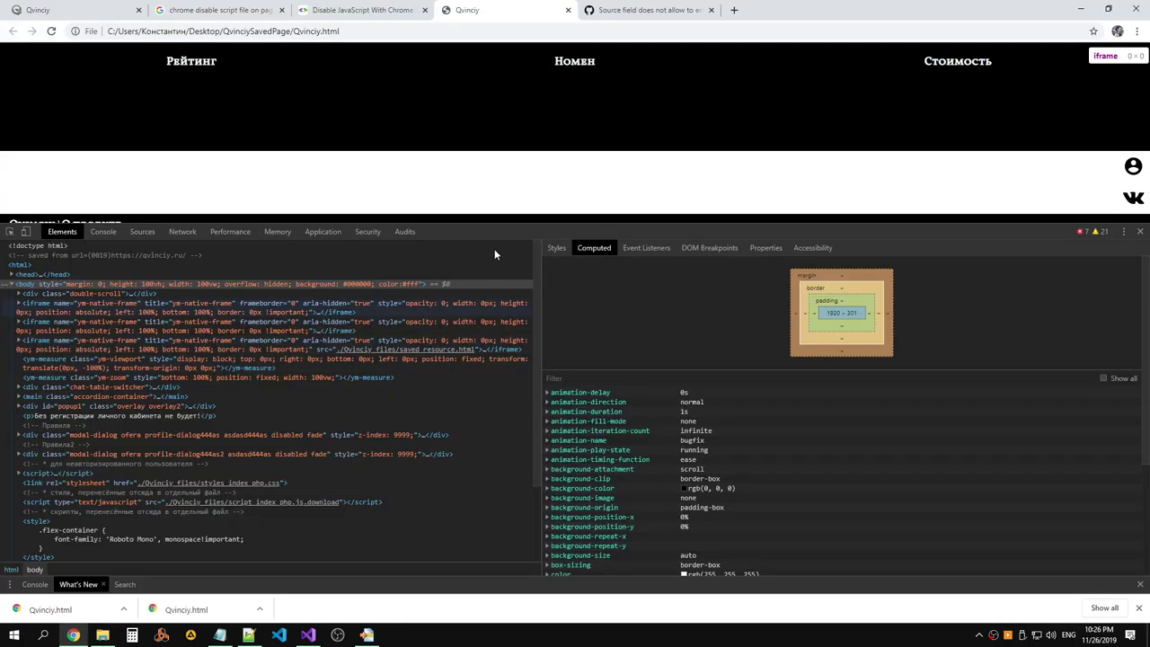
{"action": "key", "text": "alt+Tab"}
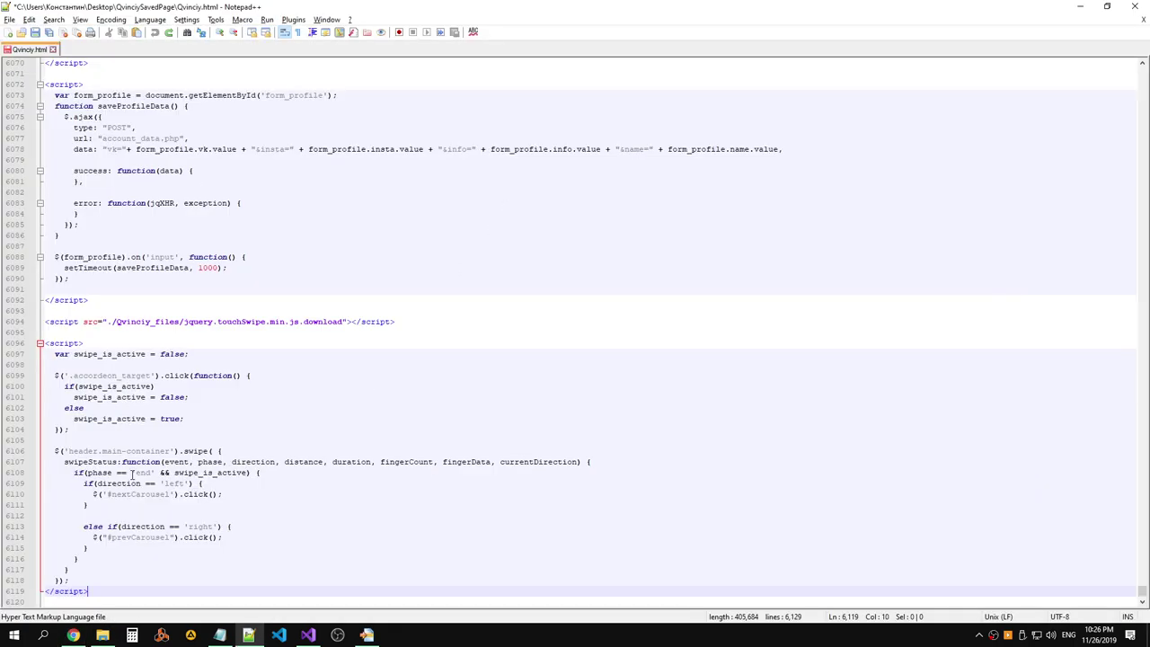
{"action": "key", "text": "alt+Tab"}
Edit the GitHub comment to remove the touchSwipe include line and blank line, then update it.
{"action": "left_click", "coordinate": [641, 13]}
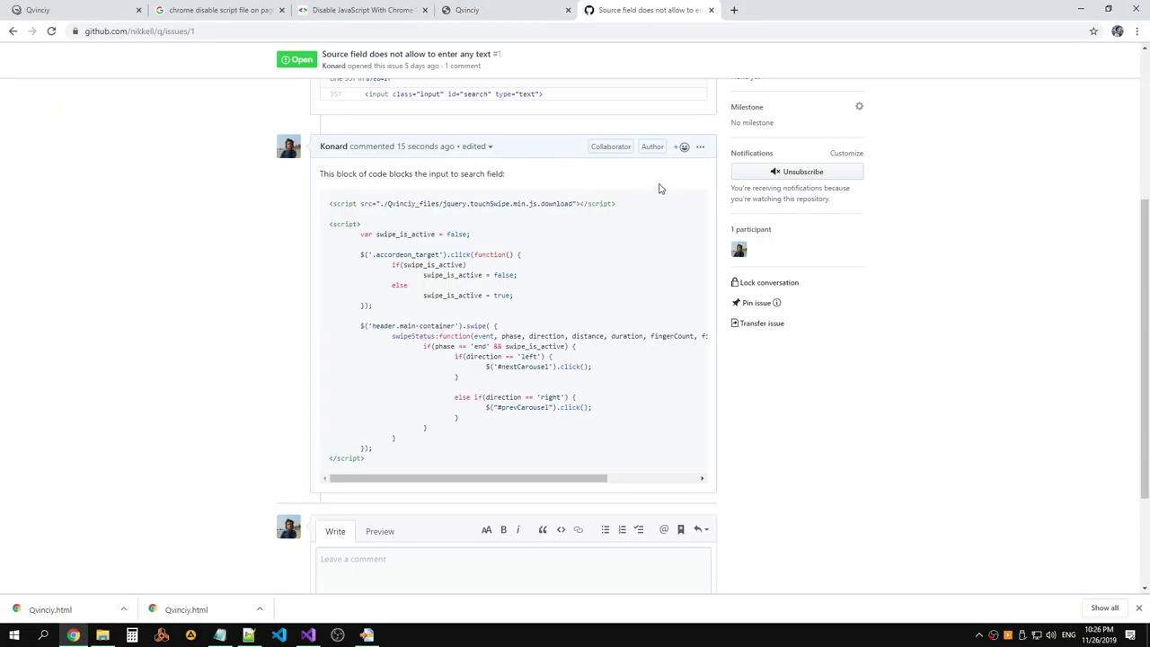
{"action": "left_click", "coordinate": [698, 147]}
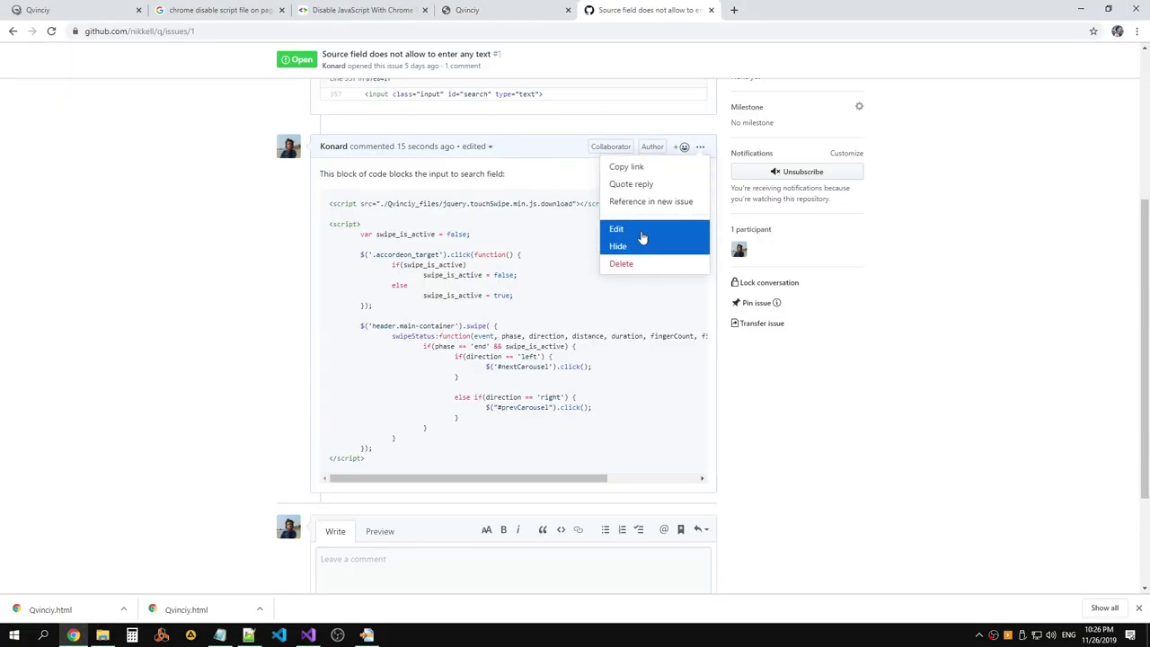
{"action": "left_click", "coordinate": [635, 234]}
{"action": "left_click_drag", "start_coordinate": [597, 204], "coordinate": [322, 205]}
{"action": "key", "text": "BackSpace"}
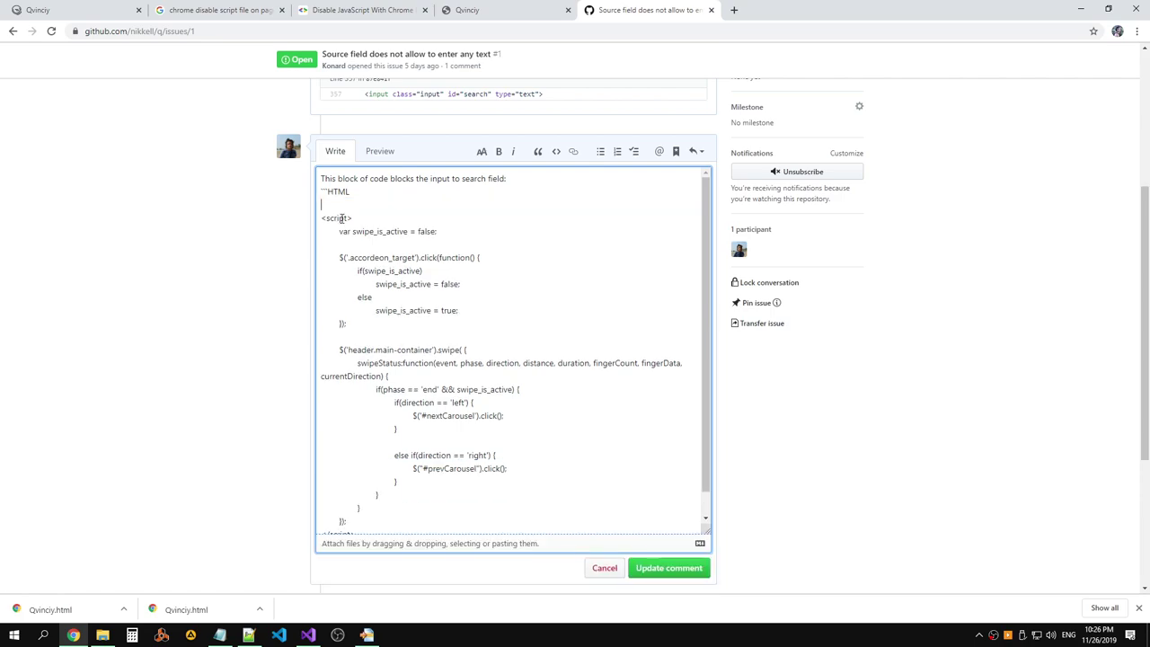
{"action": "key", "text": "BackSpace"}
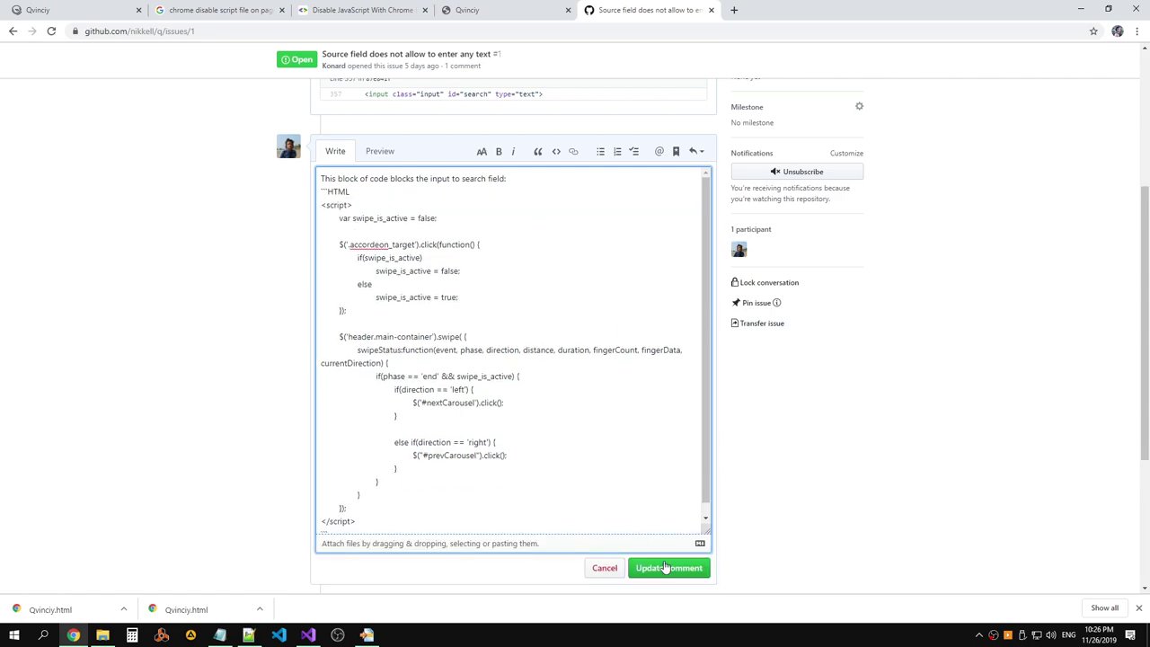
{"action": "left_click", "coordinate": [666, 568]}
Delete the swipe handler (lines 6106–6118) from Qvinciy.html, save, and reload the GitHub issue.
{"action": "key", "text": "alt+Tab"}
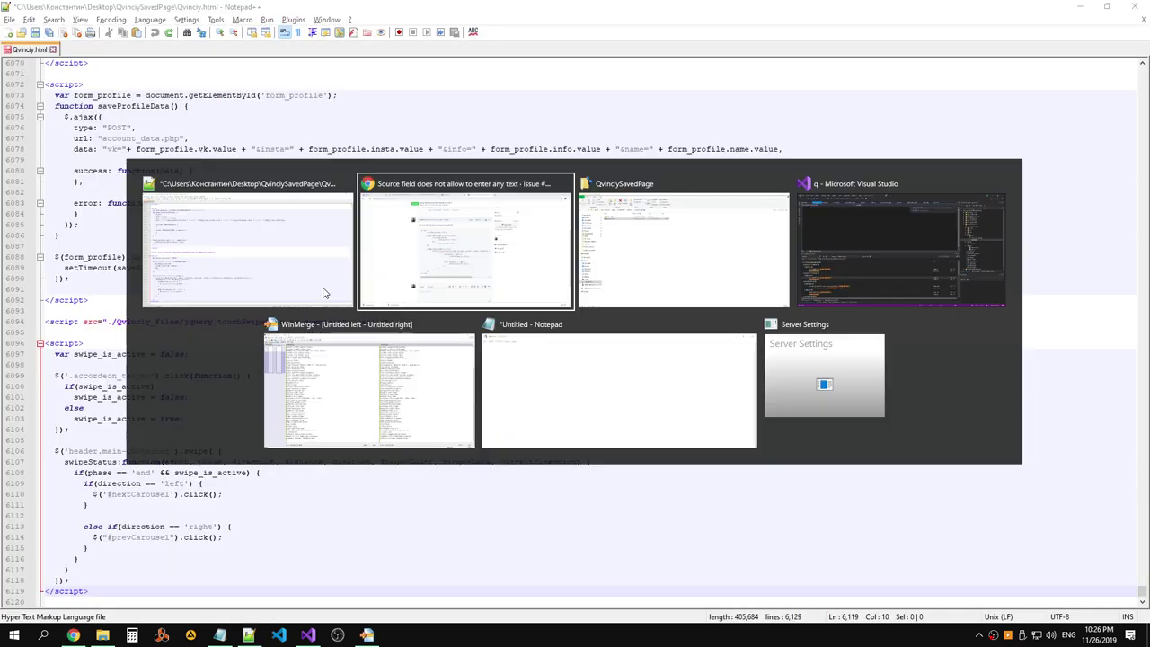
{"action": "scroll", "coordinate": [159, 373], "scroll_direction": "down", "scroll_amount": 1}
{"action": "scroll", "coordinate": [159, 373], "scroll_direction": "down", "scroll_amount": 3}
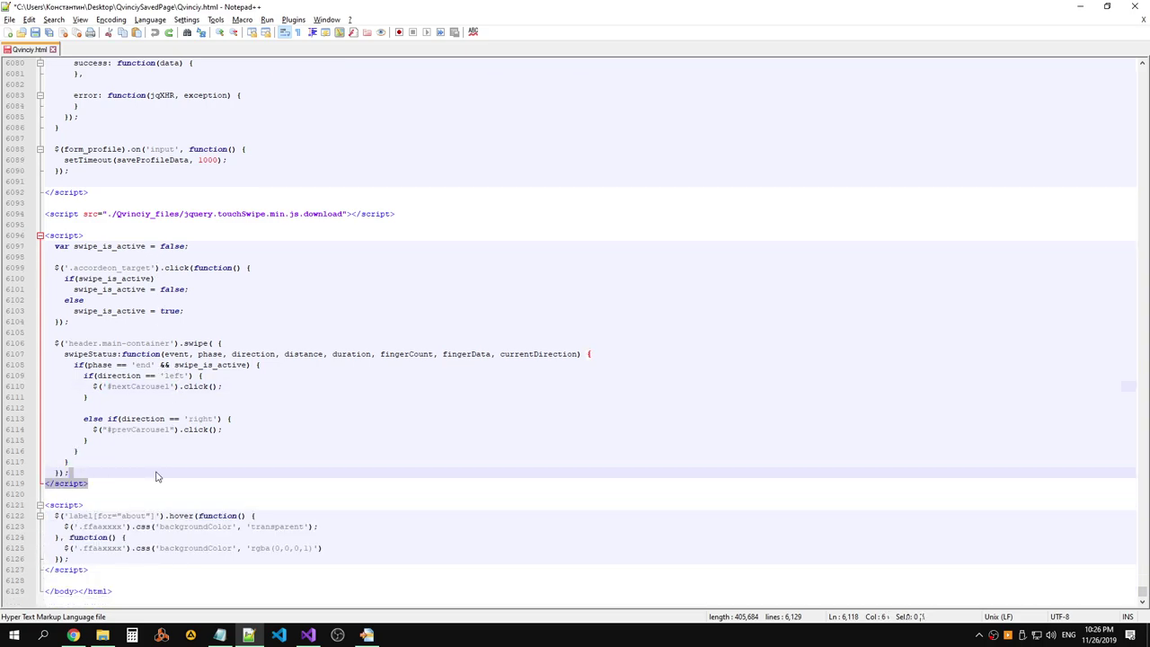
{"action": "left_click", "coordinate": [166, 479]}
{"action": "left_click_drag", "start_coordinate": [162, 472], "coordinate": [189, 346]}
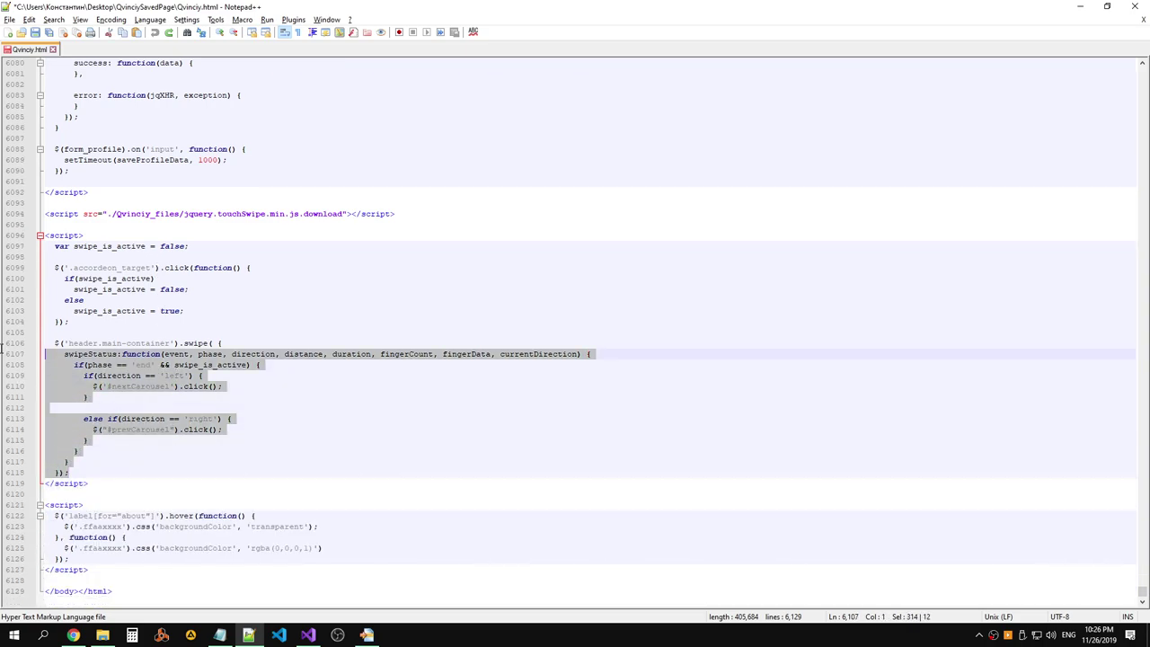
{"action": "key", "text": "Delete"}
{"action": "key", "text": "ctrl+s"}
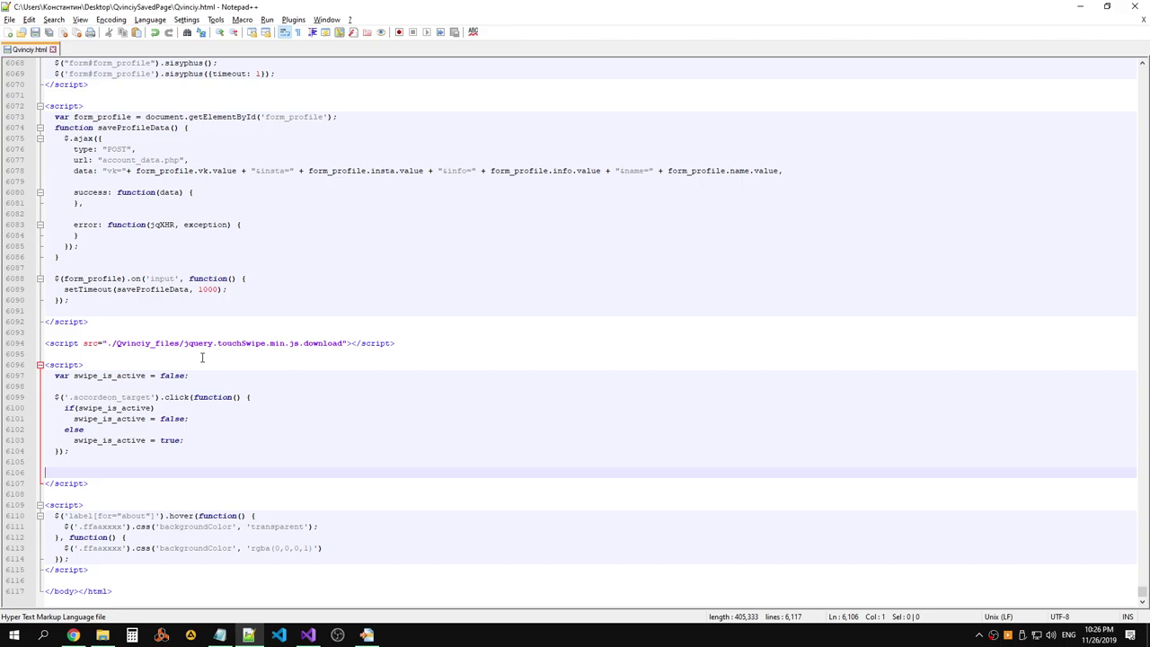
{"action": "key", "text": "alt+Tab"}
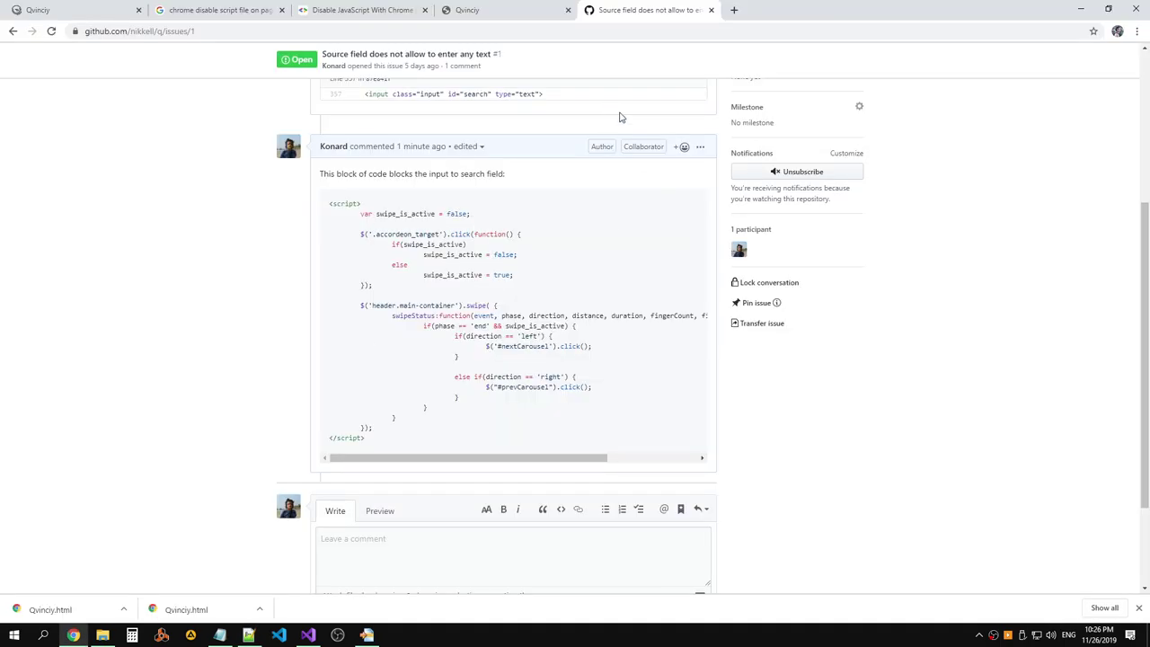
{"action": "key", "text": "F5"}
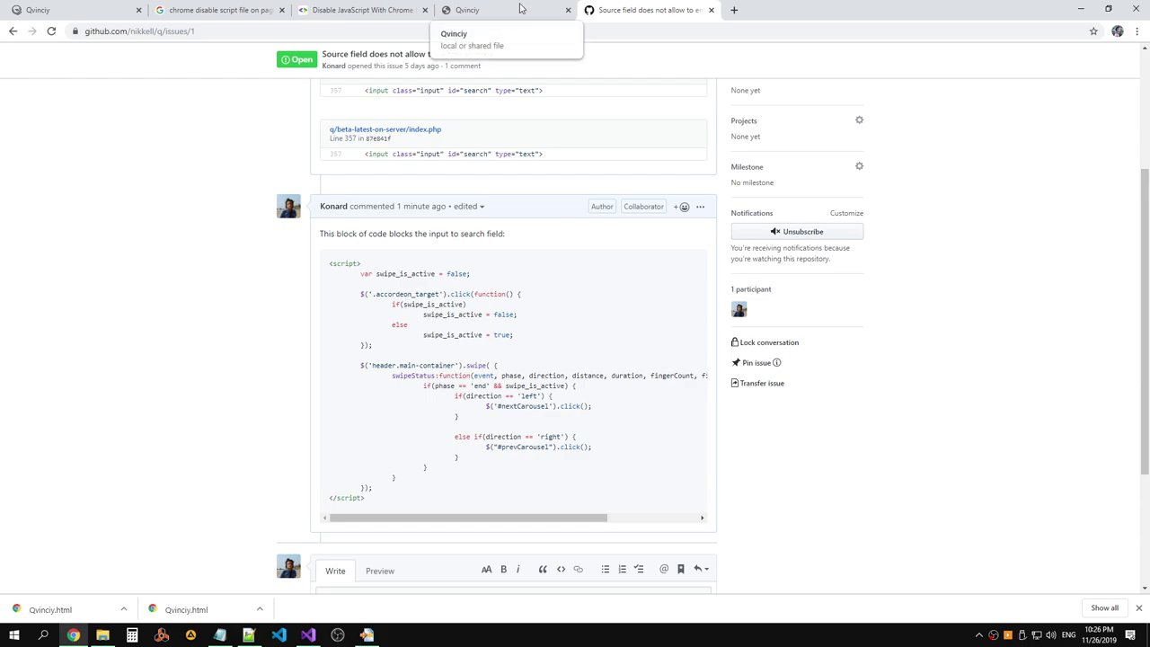
Reload the local Qvinciy page and test typing 'fdsfsadf' into the table's search field.
{"action": "key", "text": "alt+Tab"}
{"action": "key", "text": "alt+Tab"}
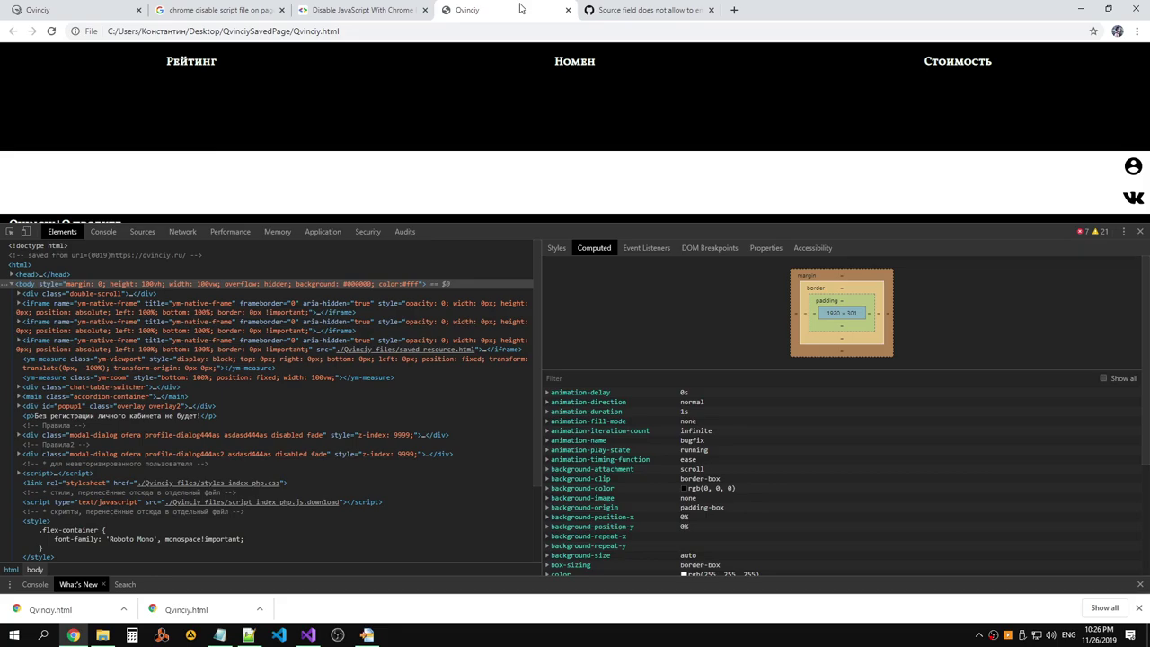
{"action": "key", "text": "alt+Tab"}
{"action": "key", "text": "alt+Tab"}
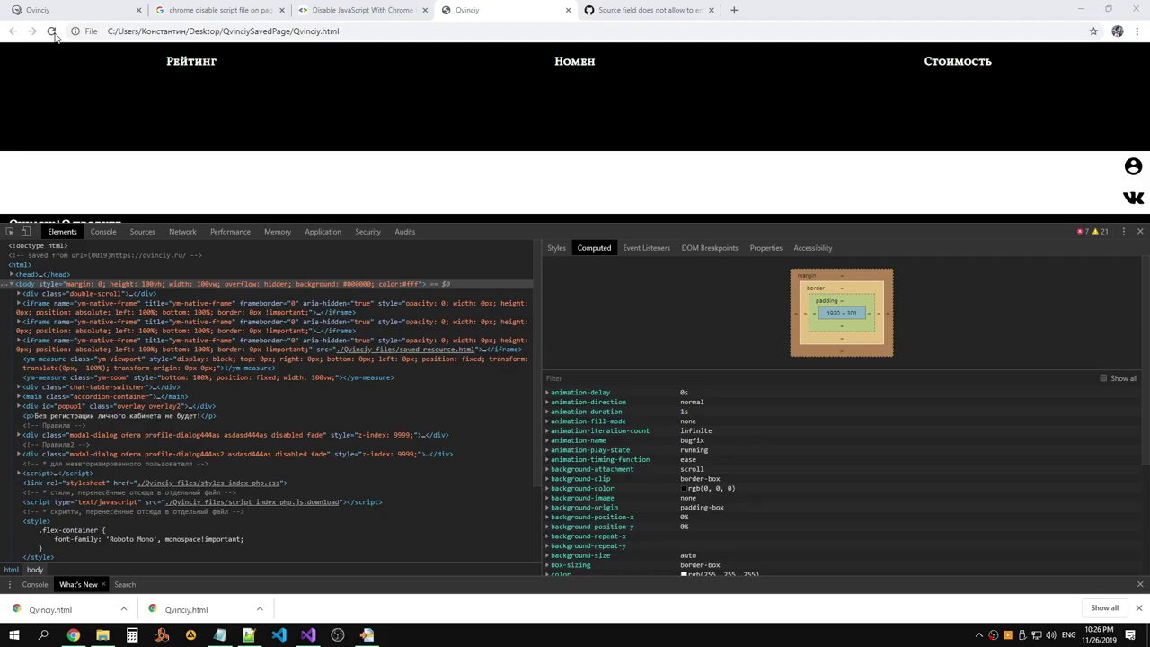
{"action": "left_click", "coordinate": [51, 31]}
{"action": "left_click", "coordinate": [576, 61]}
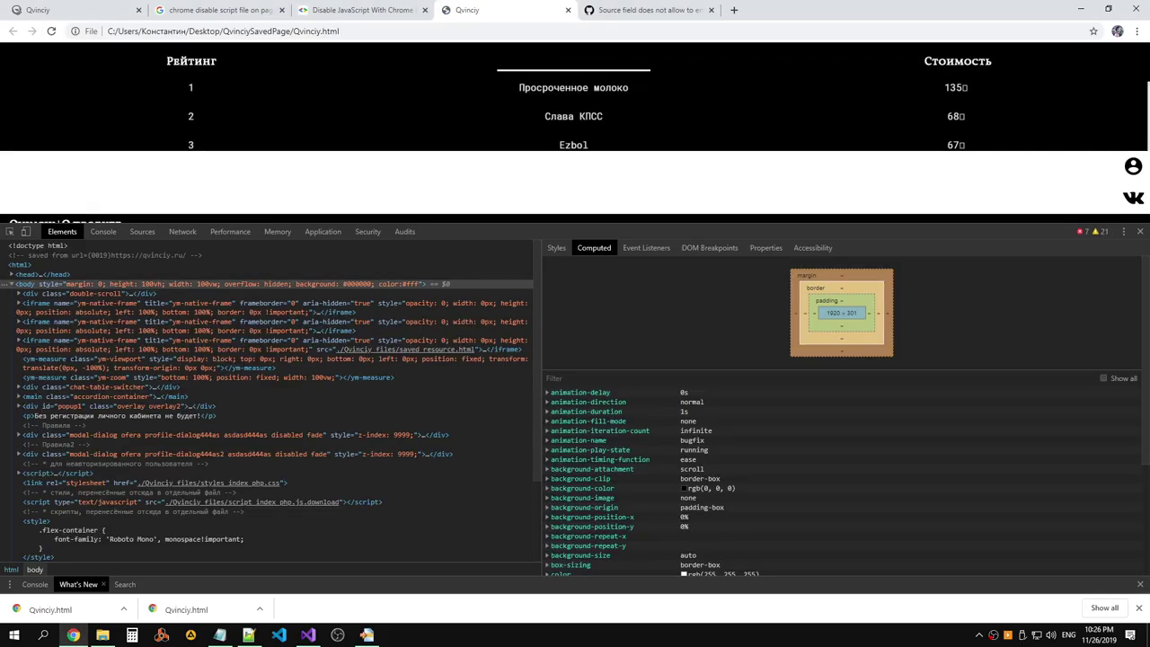
{"action": "type", "text": "fdsfsadf"}
Paste the swipe handler back into Qvinciy.html, save it, and review its nextCarousel/prevCarousel calls.
{"action": "key", "text": "alt+Tab"}
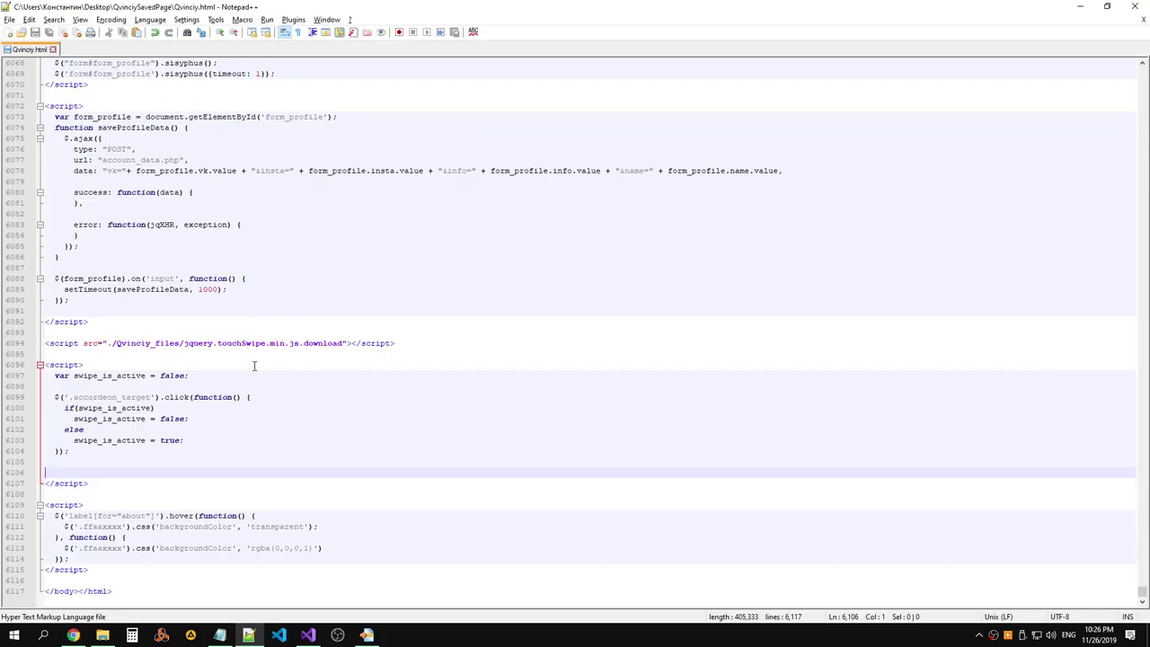
{"action": "type", "text": "$('header.main-container').swipe( {     swipeStatus:function(event, phase, direction, distance, duration, fingerCount, fingerData, currentDirection) {       if(phase == 'end' && swipe_is_active) {         if(direction == 'left') {           $('#nextCarousel').click();         }          else if(direction == 'right') {           $(\"#prevCarousel\").click();         }       }     }   });"}
{"action": "left_click", "coordinate": [205, 460]}
{"action": "key", "text": "ctrl+s"}
{"action": "scroll", "coordinate": [213, 391], "scroll_direction": "down", "scroll_amount": 4}
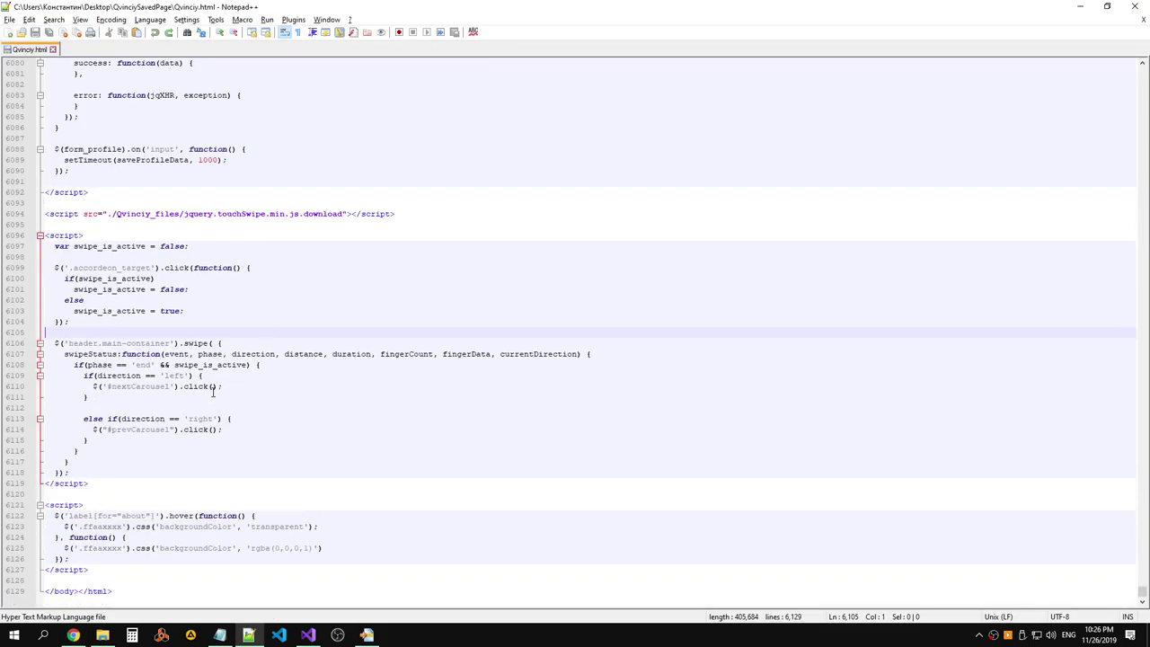
{"action": "left_click", "coordinate": [215, 386]}
{"action": "left_click", "coordinate": [162, 355]}
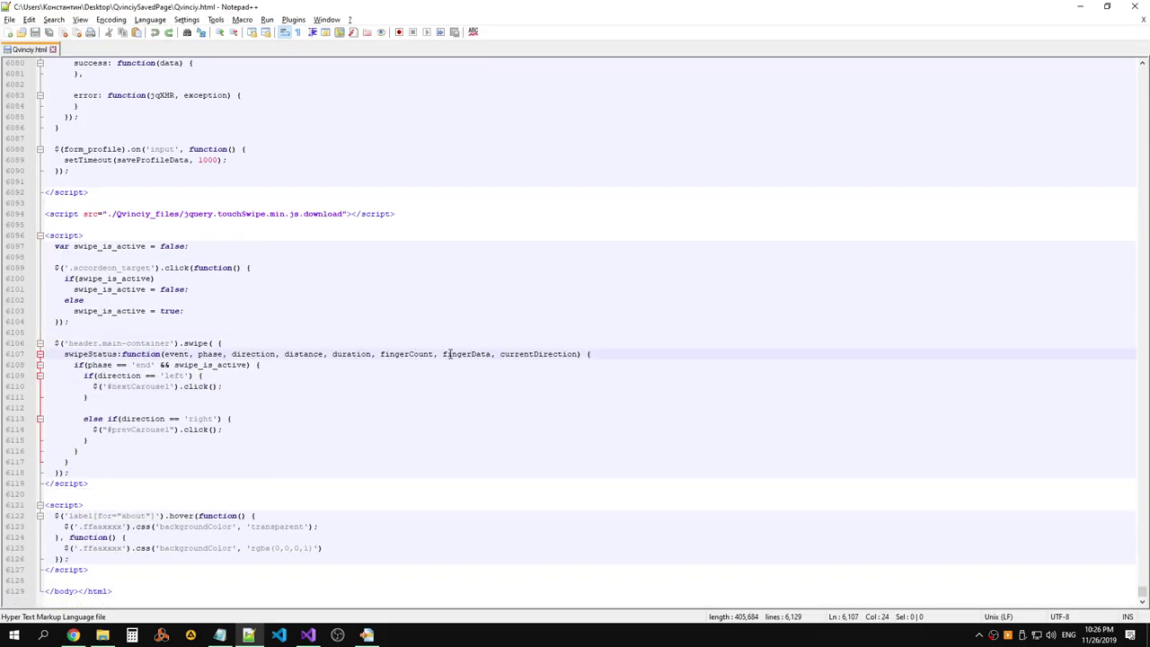
{"action": "double_click", "coordinate": [139, 386]}
{"action": "double_click", "coordinate": [135, 430]}
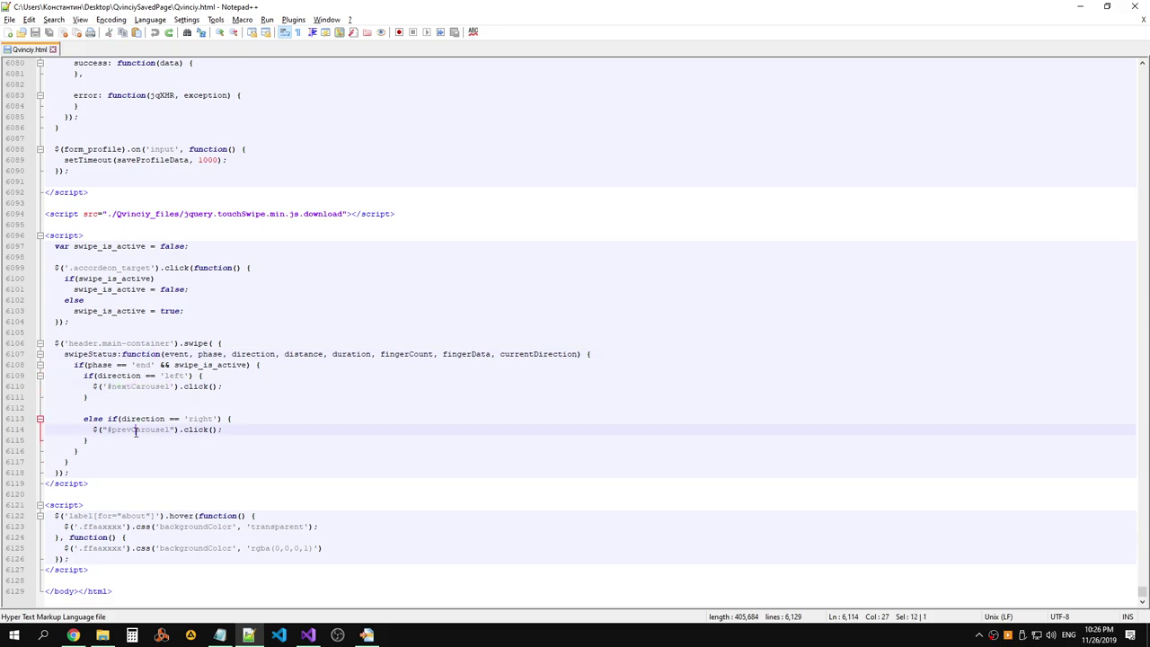
{"action": "left_click", "coordinate": [144, 387]}
Select the restored swipe handler lines 6106–6118 and return to the GitHub issue.
{"action": "key", "text": "alt+Tab"}
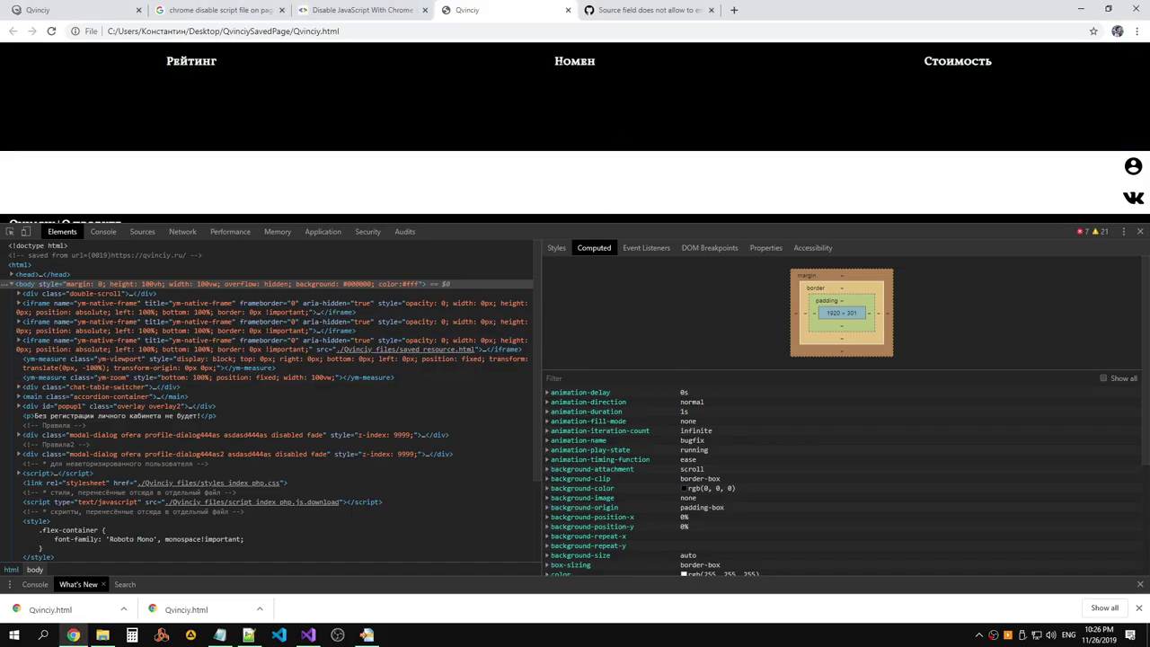
{"action": "key", "text": "alt+Tab"}
{"action": "left_click_drag", "start_coordinate": [96, 472], "coordinate": [54, 343]}
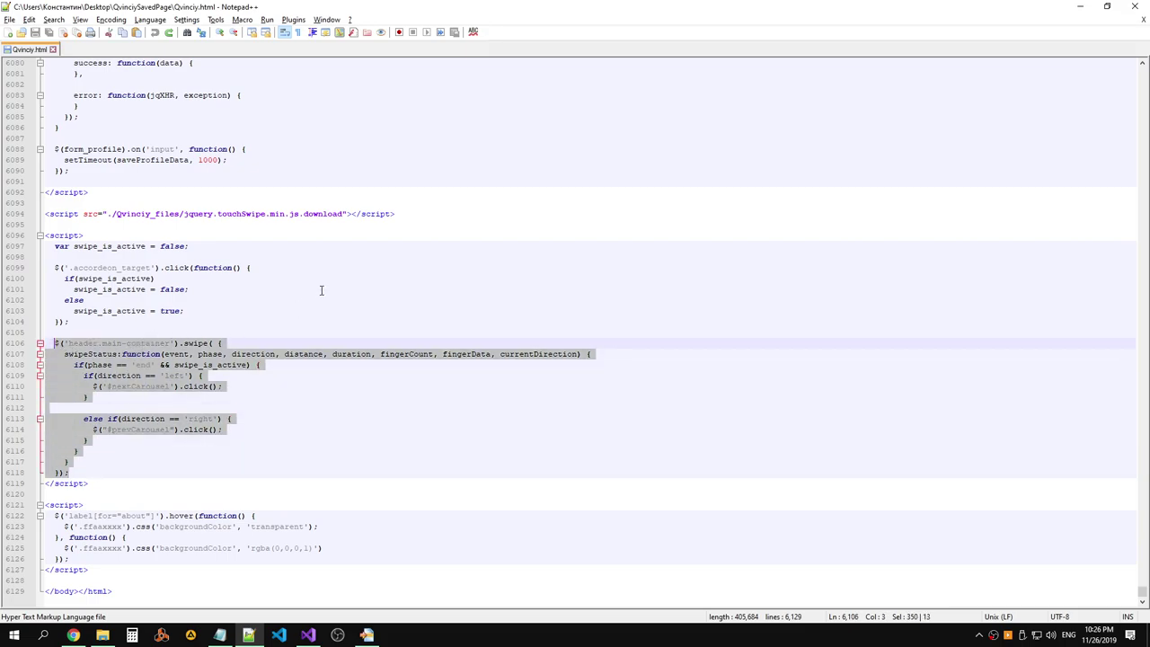
{"action": "key", "text": "alt+Tab"}
{"action": "left_click", "coordinate": [651, 13]}
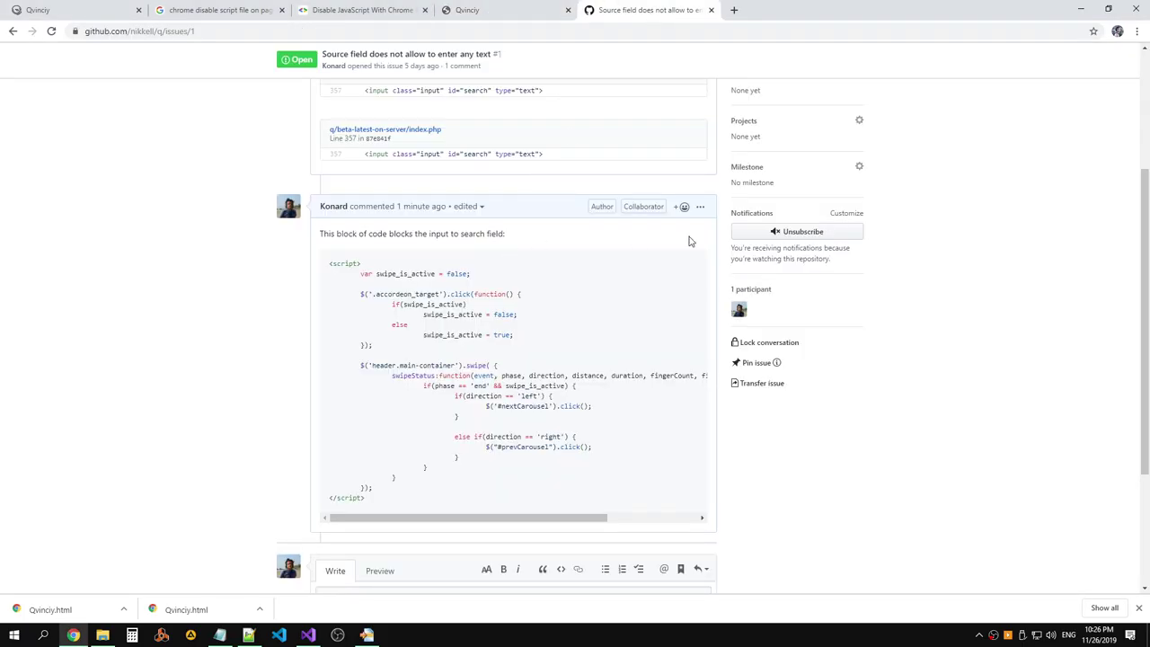
Open repository q in a new tab and browse beta-latest-on-server/js/script_index_php.js.
{"action": "scroll", "coordinate": [706, 213], "scroll_direction": "up", "scroll_amount": 3}
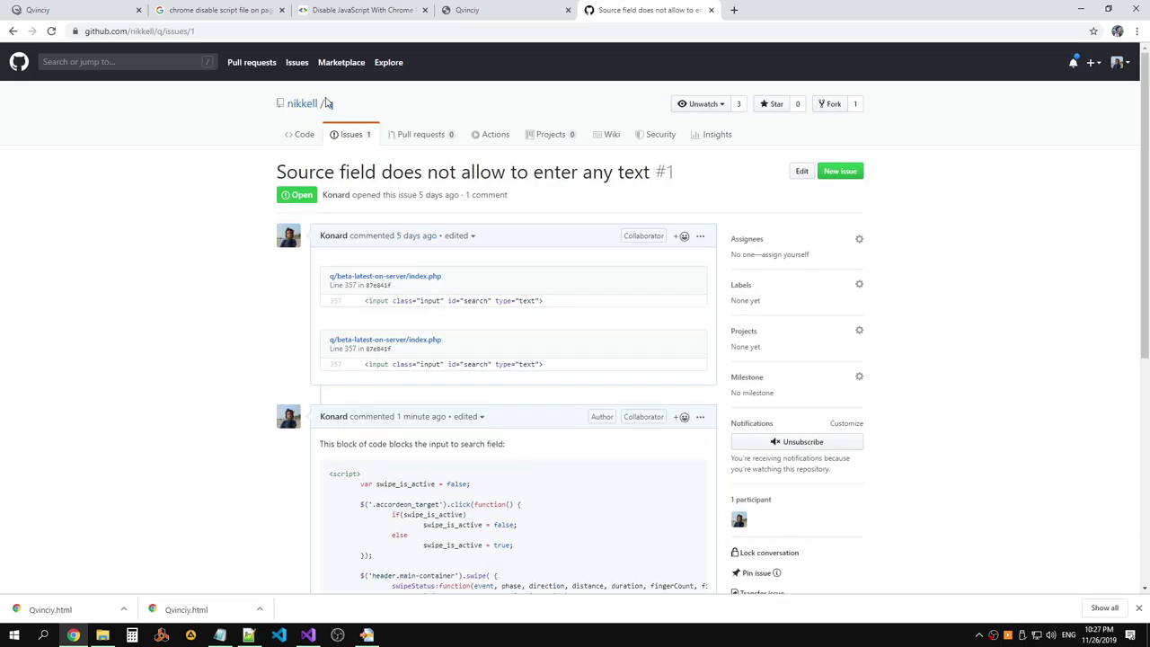
{"action": "middle_click", "coordinate": [330, 103]}
{"action": "left_click", "coordinate": [758, 13]}
{"action": "scroll", "coordinate": [515, 206], "scroll_direction": "down", "scroll_amount": 1}
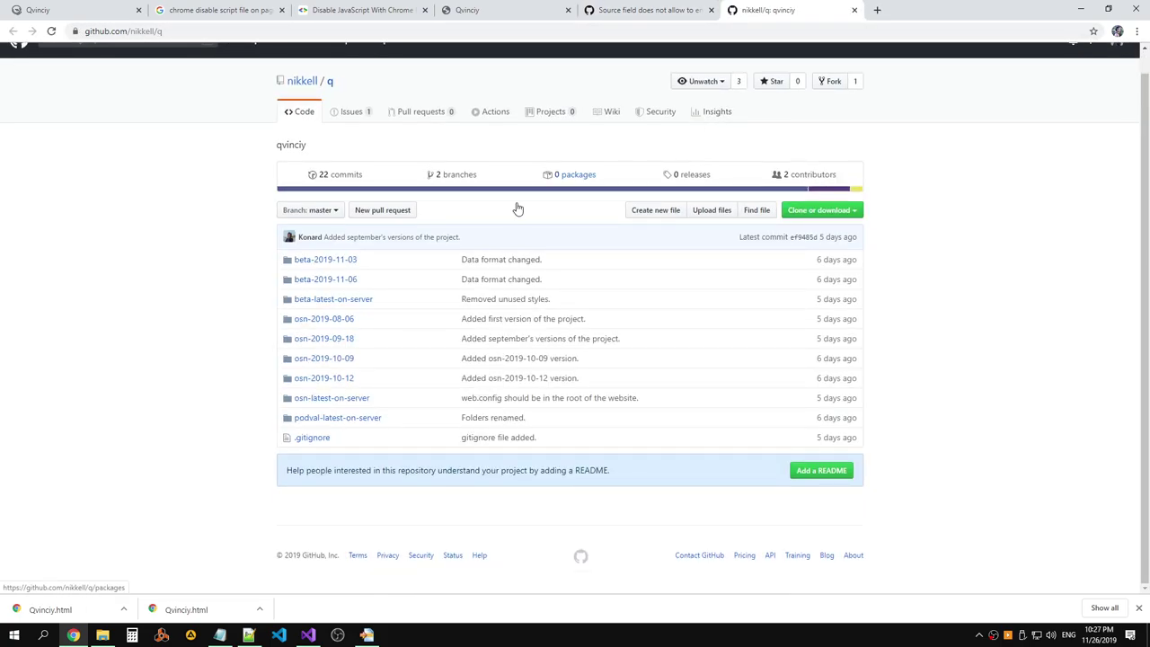
{"action": "left_click", "coordinate": [368, 299]}
{"action": "scroll", "coordinate": [369, 298], "scroll_direction": "down", "scroll_amount": 2}
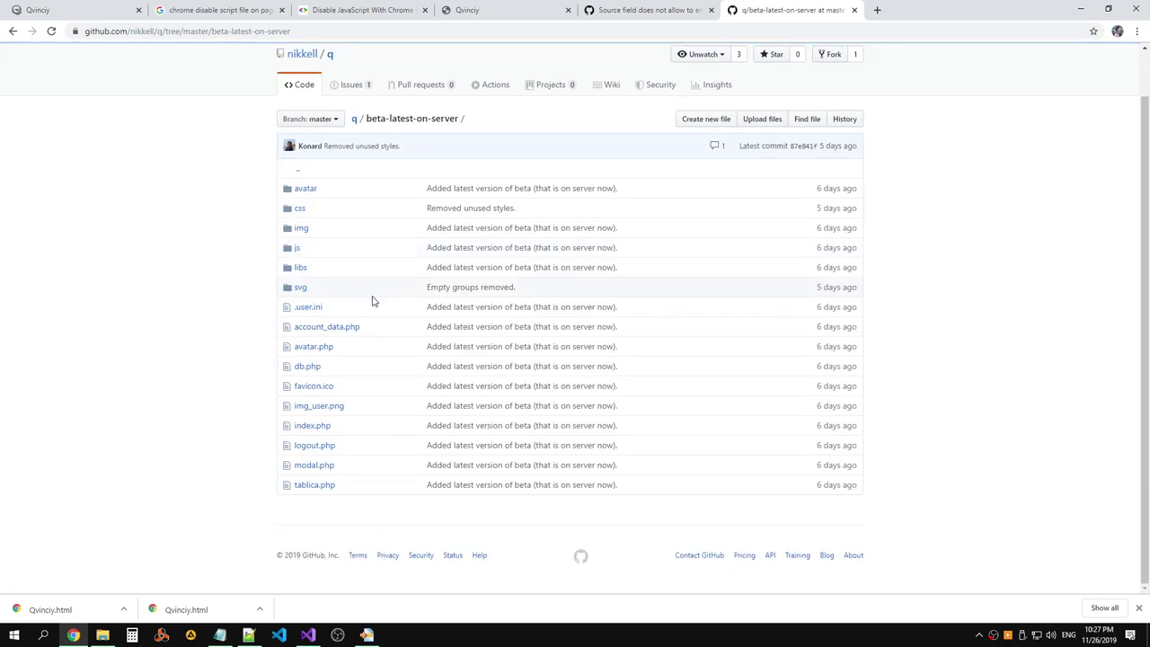
{"action": "left_click", "coordinate": [297, 249]}
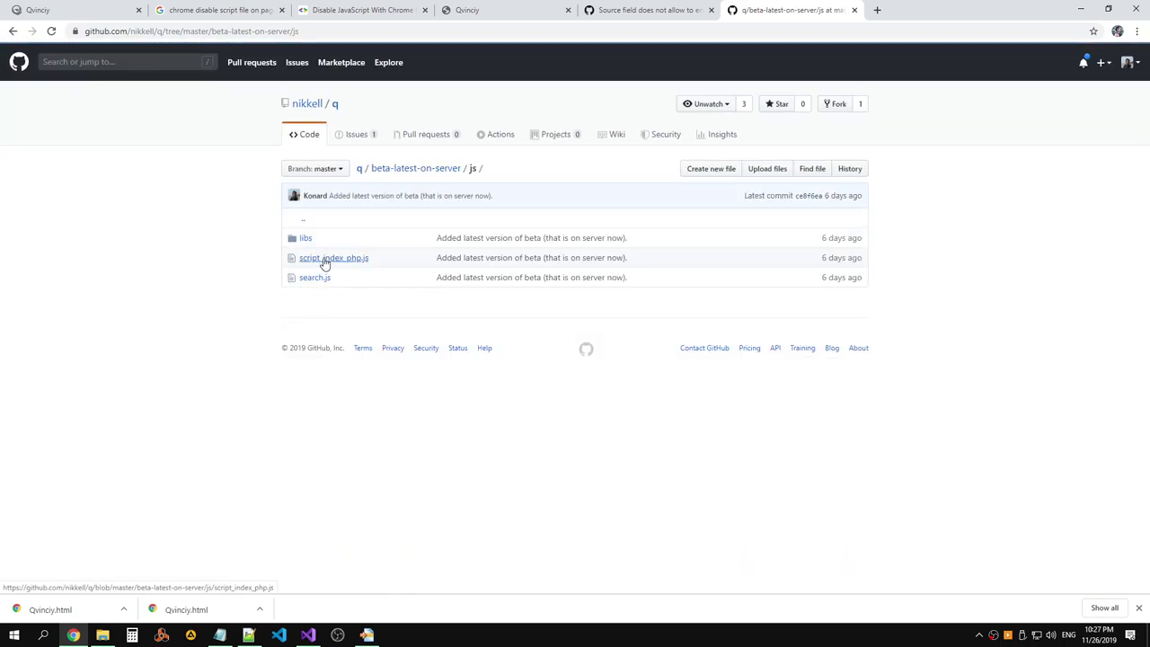
{"action": "left_click", "coordinate": [323, 258]}
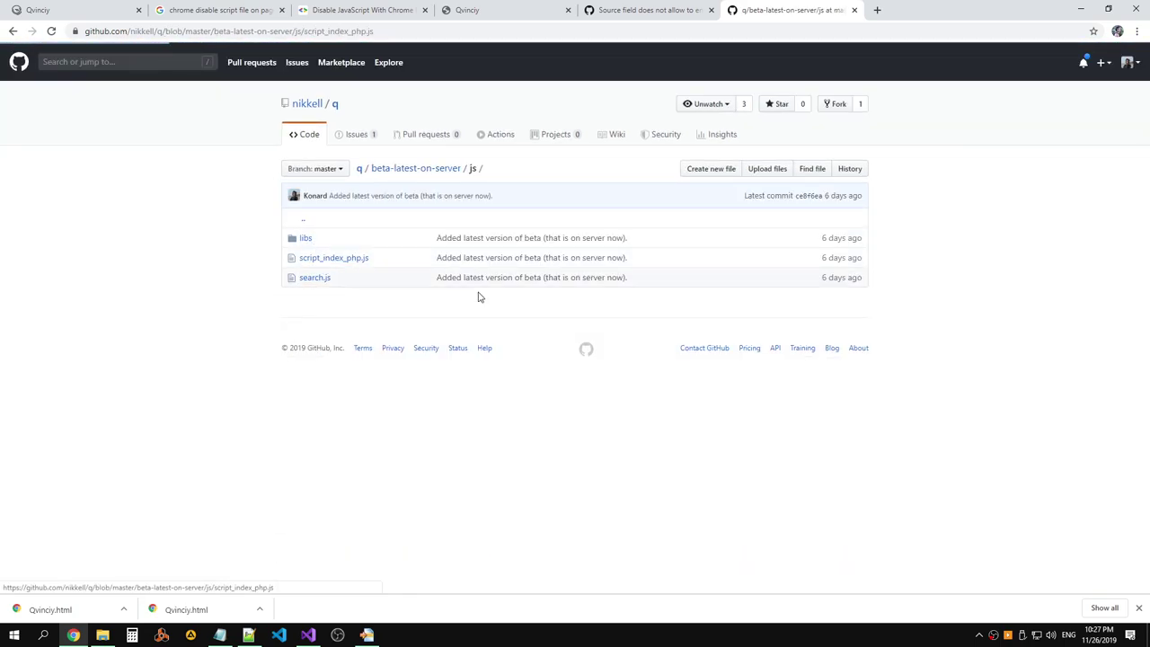
Check the beta libs folder, then open osn-latest-on-server's index.php in a new tab.
{"action": "left_click", "coordinate": [438, 171]}
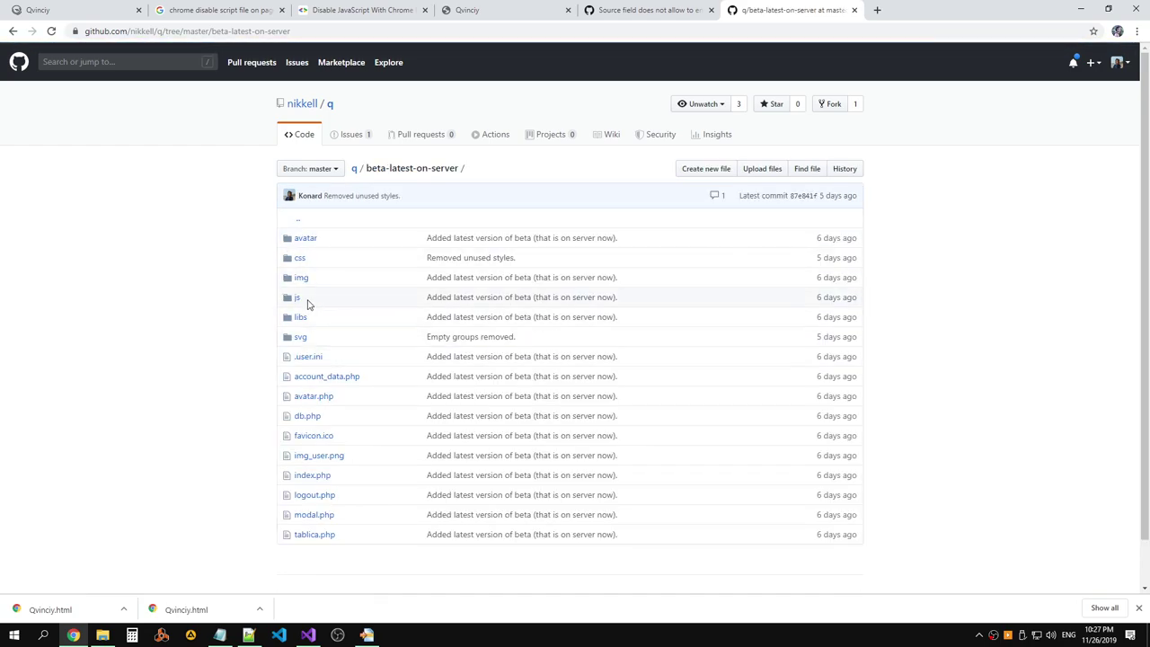
{"action": "left_click", "coordinate": [432, 170]}
{"action": "scroll", "coordinate": [328, 345], "scroll_direction": "down", "scroll_amount": 1}
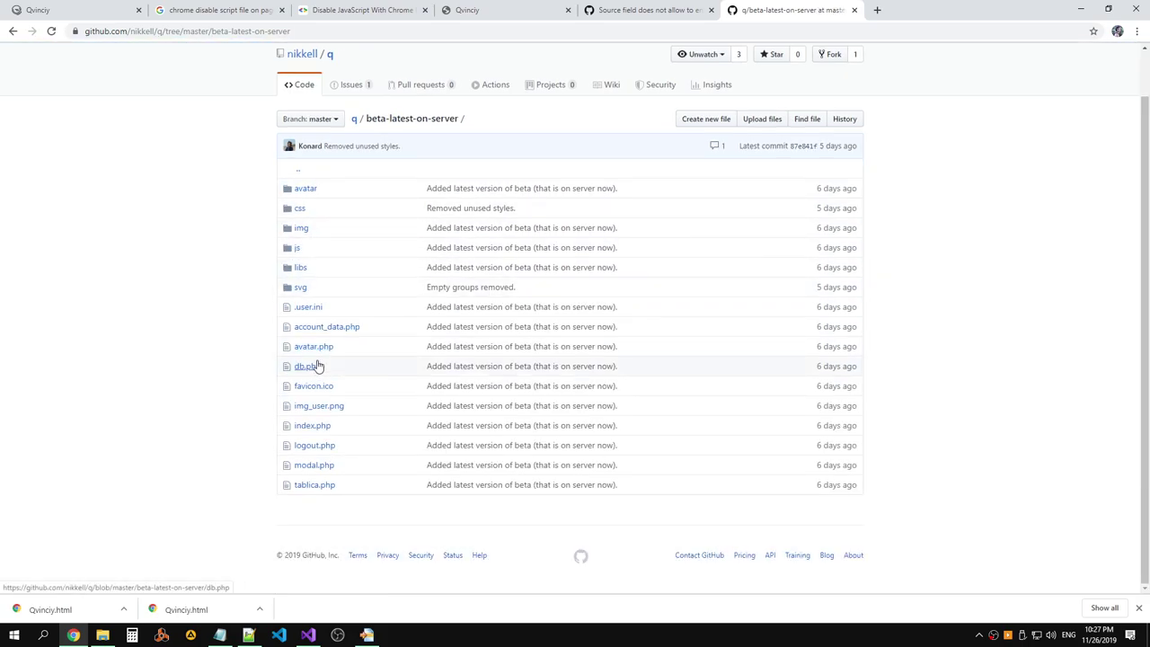
{"action": "left_click", "coordinate": [302, 270]}
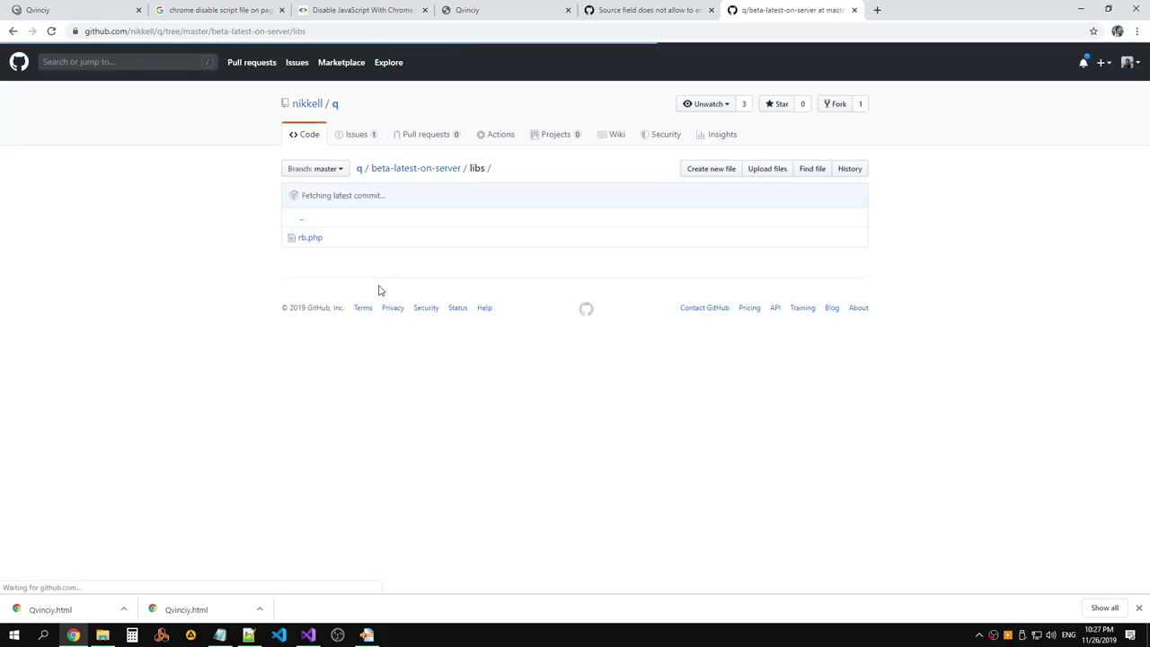
{"action": "left_click", "coordinate": [436, 169]}
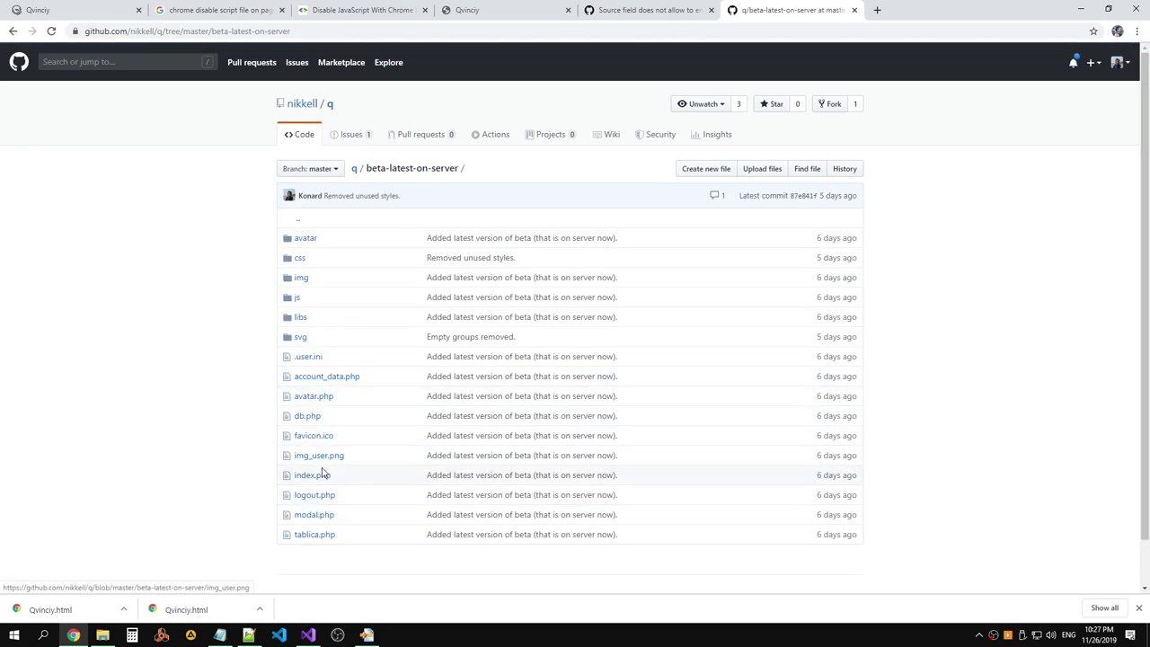
{"action": "left_click", "coordinate": [354, 169]}
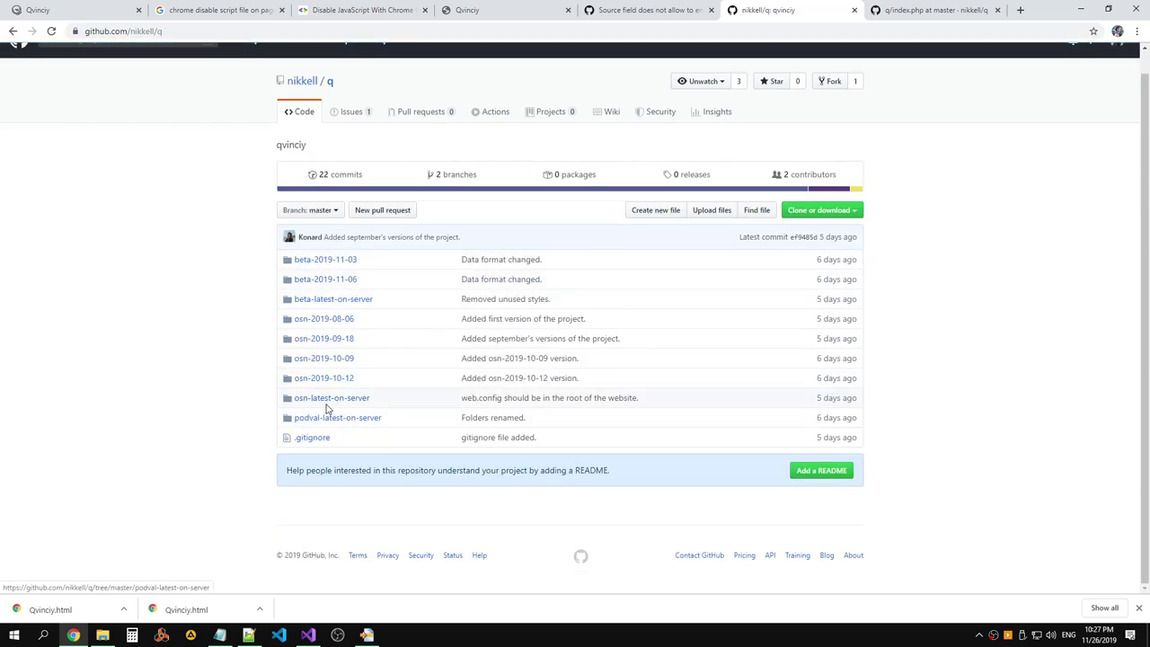
{"action": "left_click", "coordinate": [327, 400]}
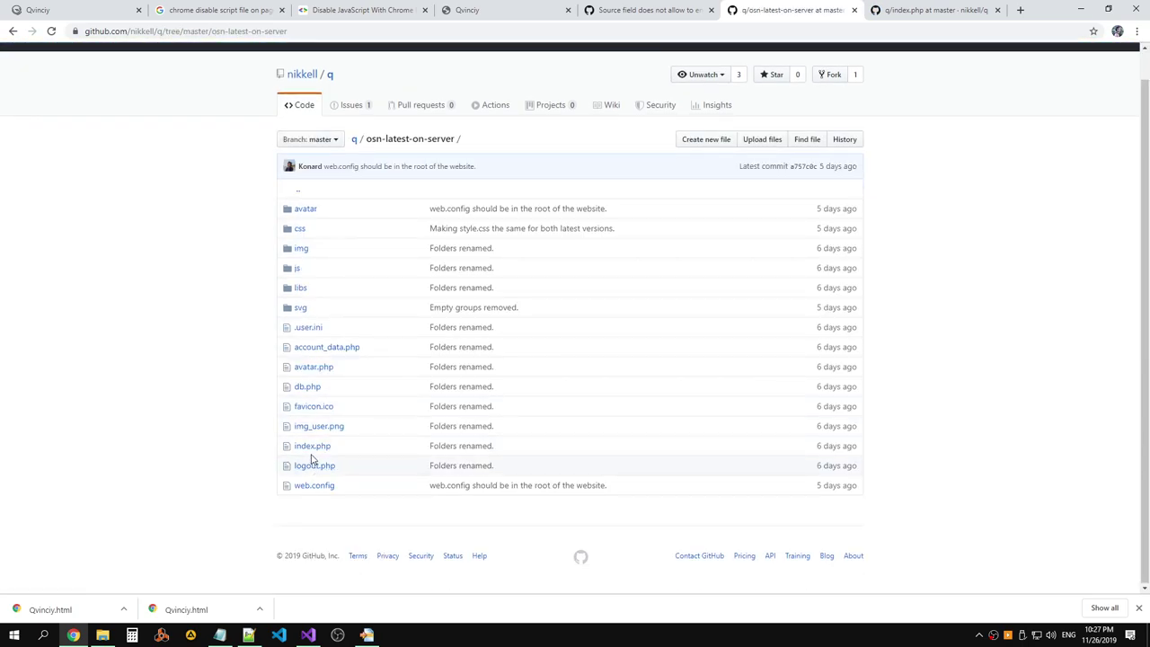
{"action": "left_click", "coordinate": [315, 456], "text": "ctrl"}
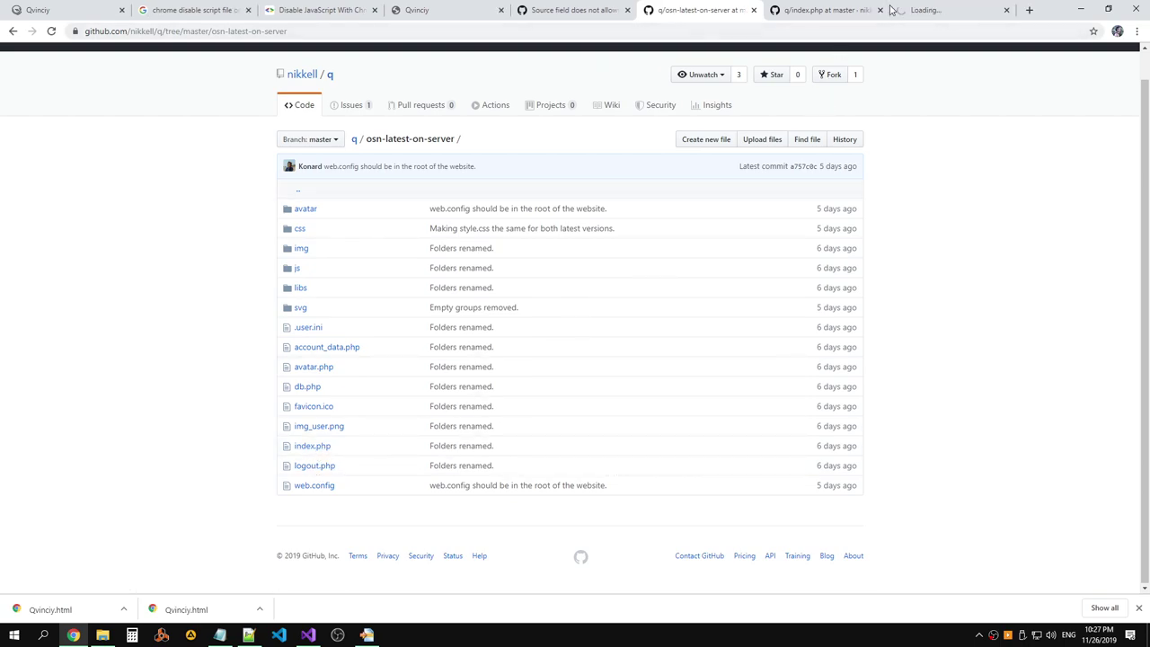
Copy the header.main-container selector from the page source in Notepad++.
{"action": "key", "text": "ctrl+Tab"}
{"action": "scroll", "coordinate": [934, 162], "scroll_direction": "down", "scroll_amount": 5}
{"action": "key", "text": "alt+Tab"}
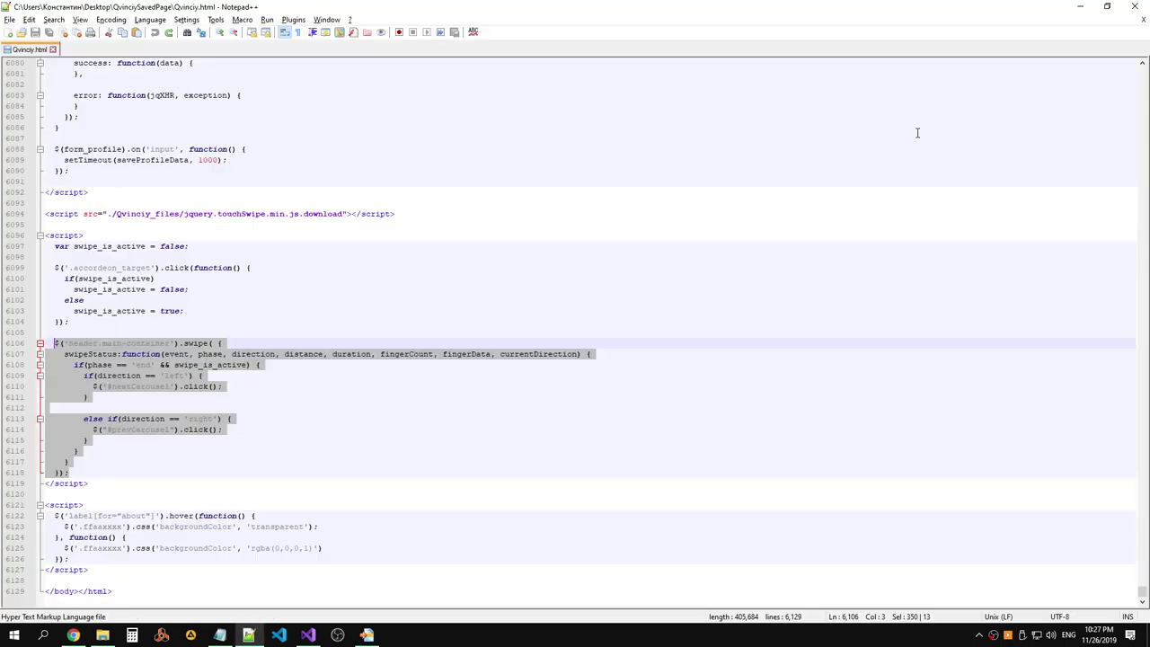
{"action": "left_click", "coordinate": [241, 371]}
{"action": "left_click_drag", "start_coordinate": [54, 342], "coordinate": [127, 342]}
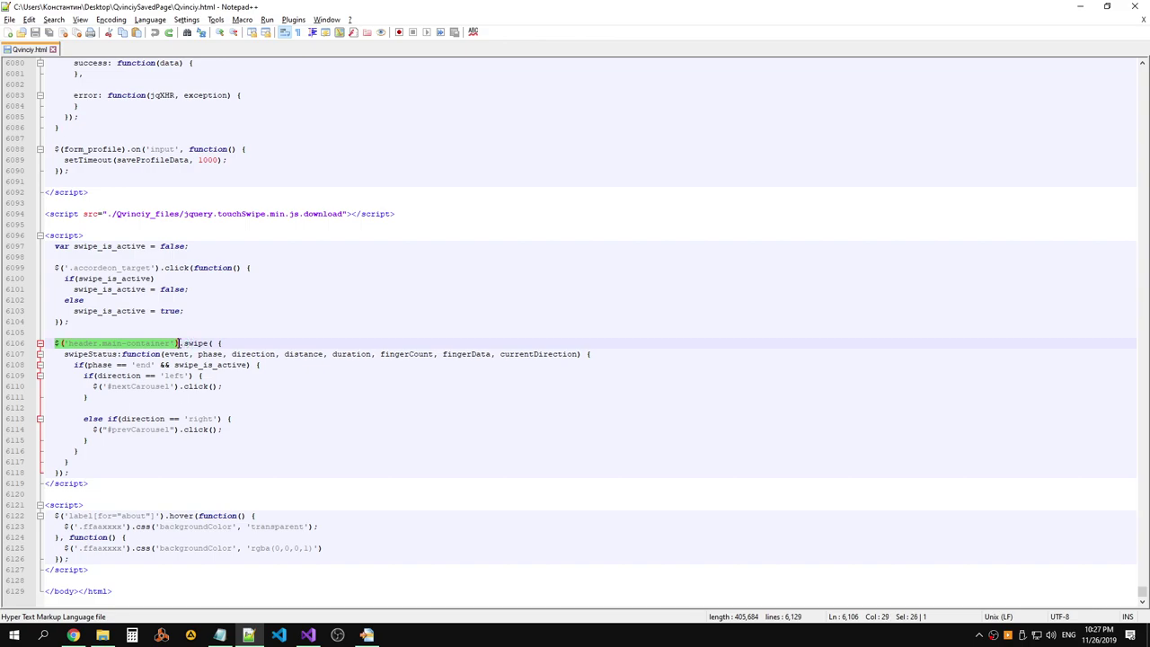
{"action": "key", "text": "ctrl+c"}
{"action": "key", "text": "alt+Tab"}
Find the selector in beta index.php and copy a permalink to lines 1500–1512.
{"action": "key", "text": "ctrl+f"}
{"action": "key", "text": "ctrl+v"}
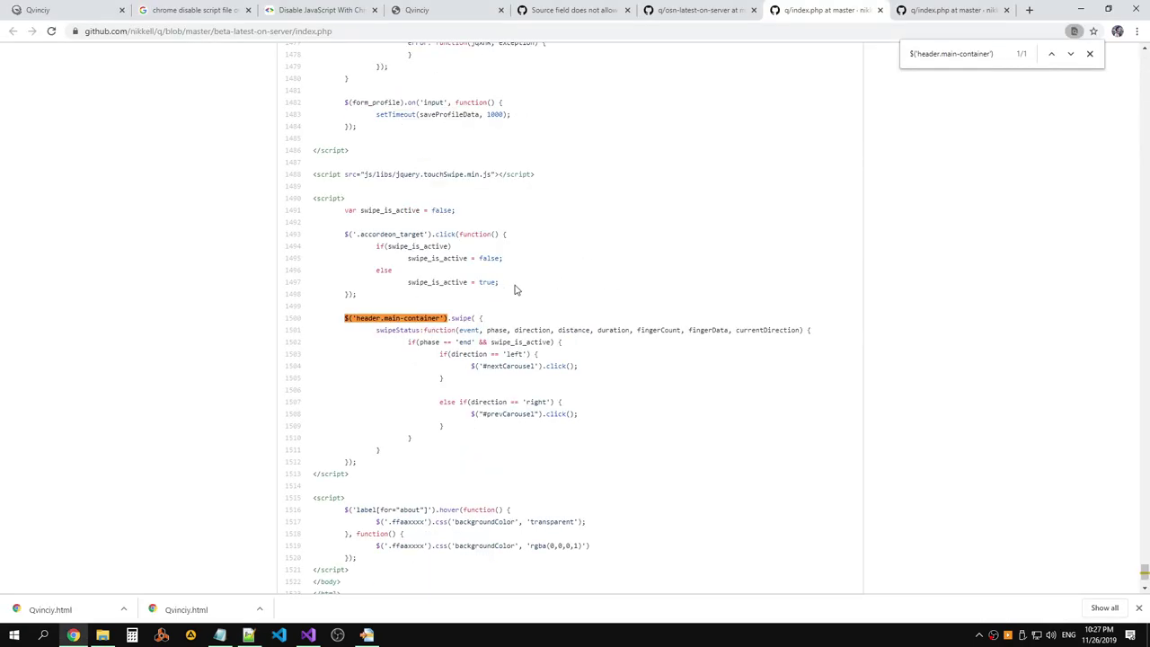
{"action": "left_click", "coordinate": [287, 319]}
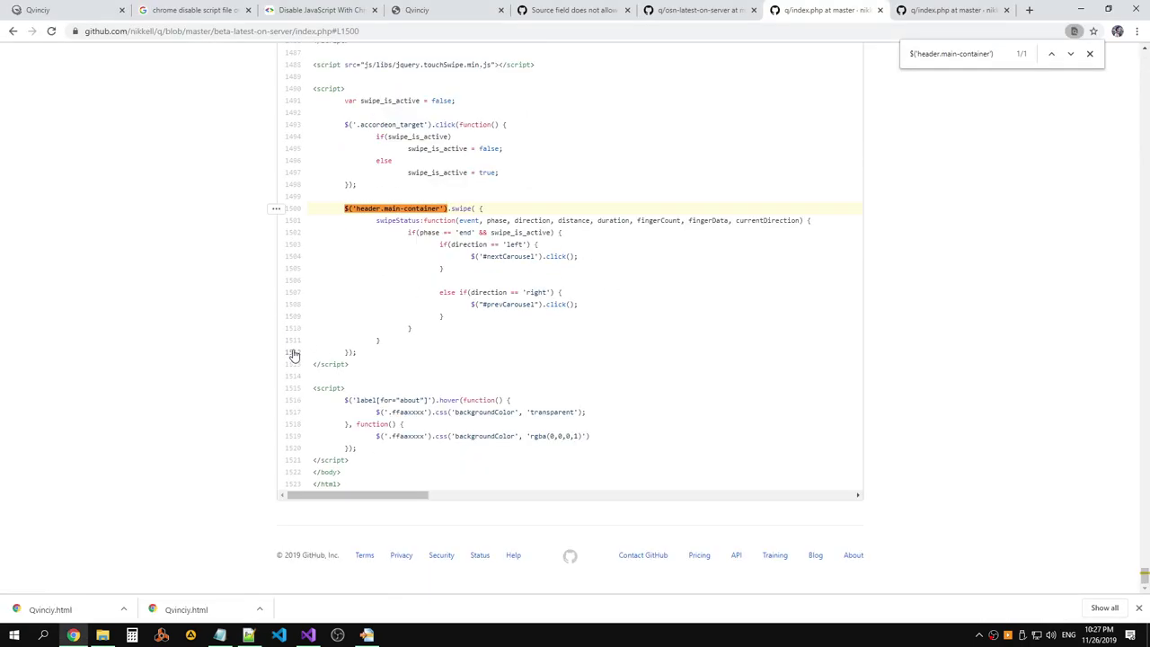
{"action": "left_click", "coordinate": [277, 216]}
{"action": "left_click", "coordinate": [375, 235]}
{"action": "left_click", "coordinate": [575, 9]}
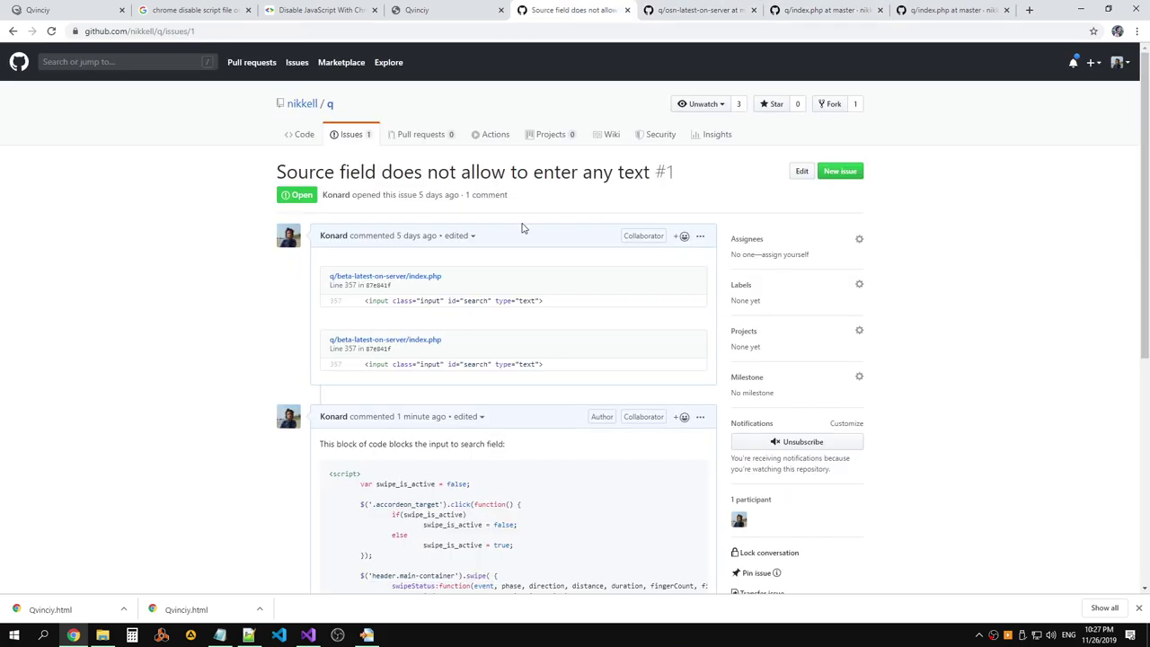
Edit the latest comment, replacing its code block with the beta index.php permalink.
{"action": "scroll", "coordinate": [685, 223], "scroll_direction": "down", "scroll_amount": 2}
{"action": "left_click", "coordinate": [702, 298]}
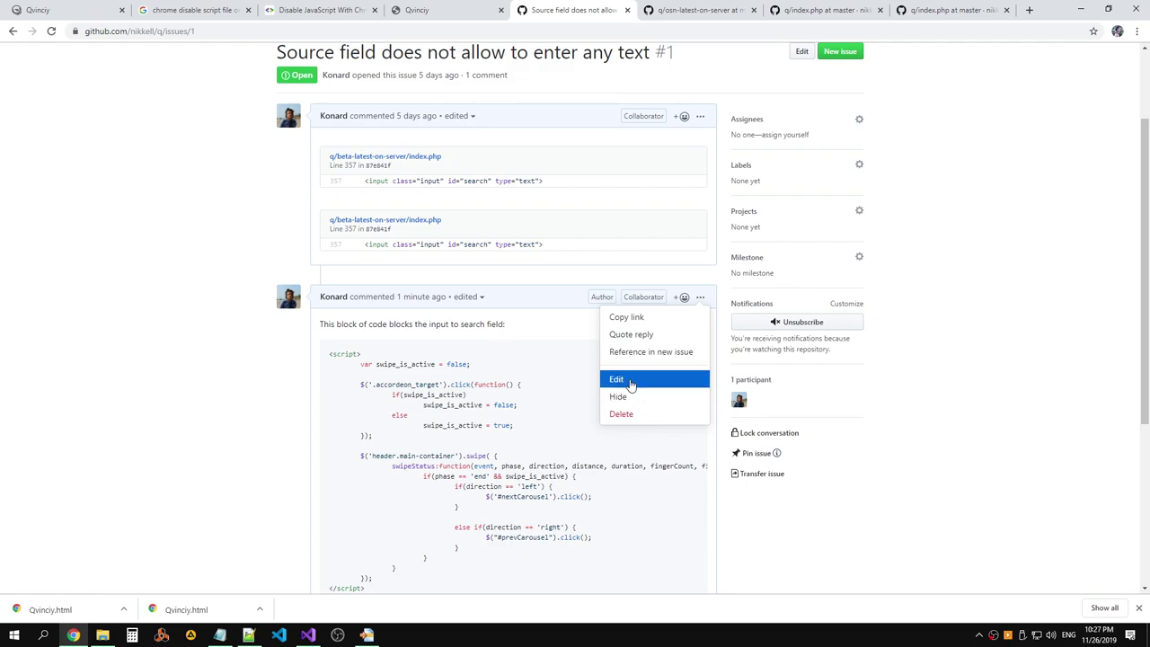
{"action": "left_click", "coordinate": [627, 379]}
{"action": "left_click_drag", "start_coordinate": [391, 514], "coordinate": [271, 364]}
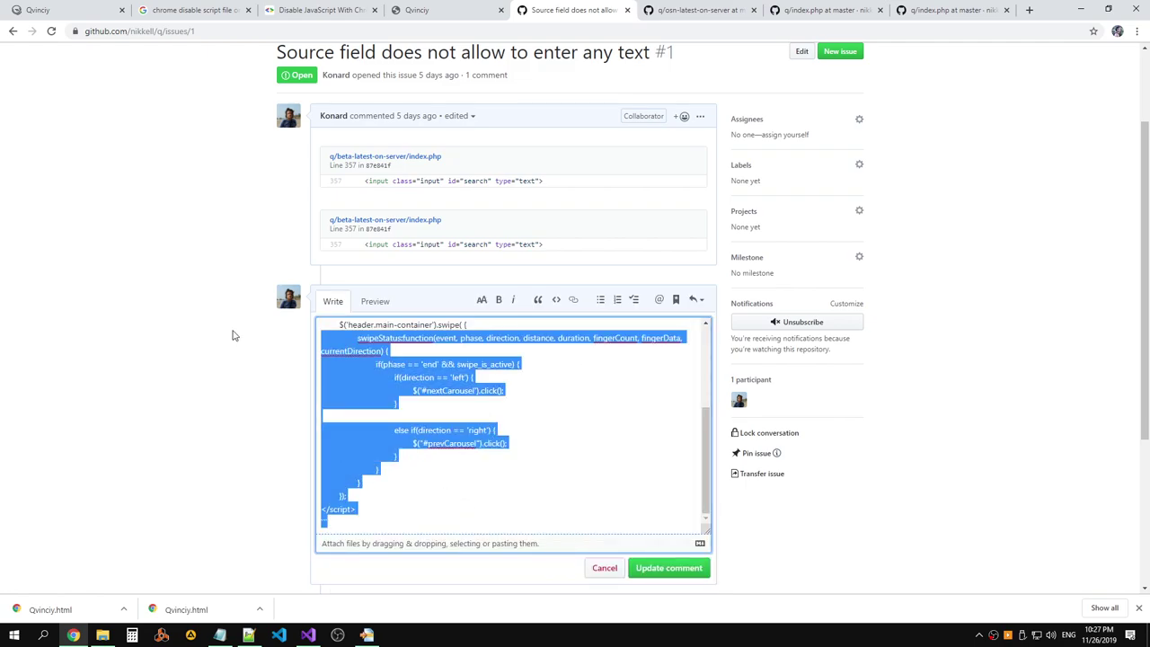
{"action": "key", "text": "ctrl+v"}
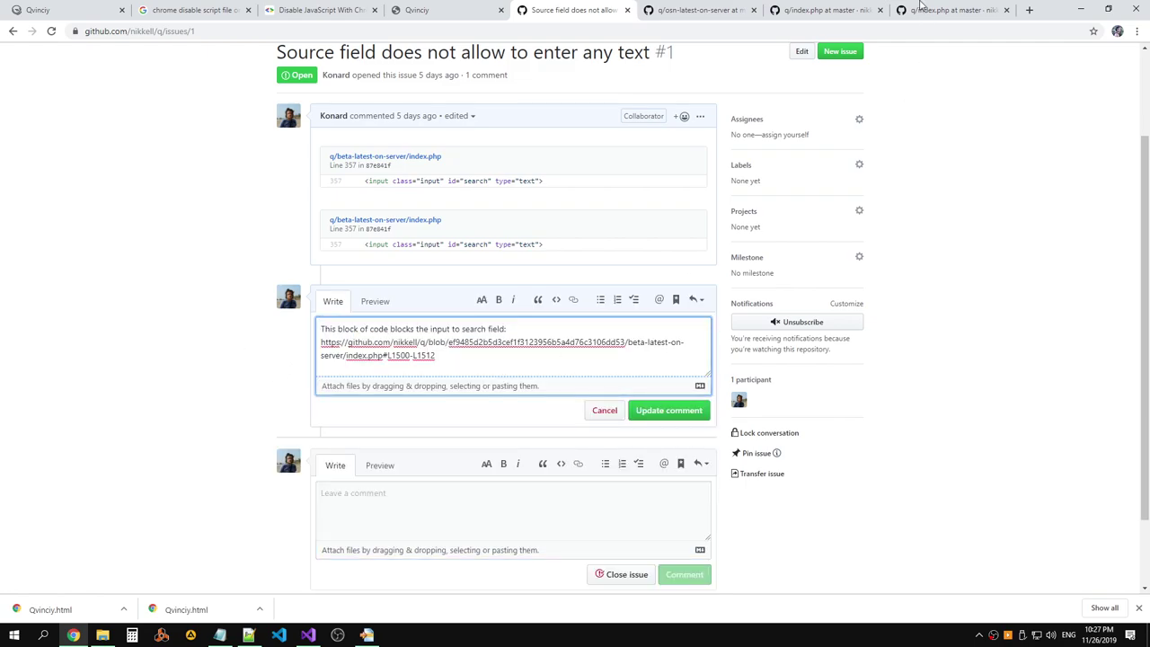
Copy a permalink to the swipe script at lines 1451–1463 of osn index.php.
{"action": "left_click", "coordinate": [931, 10]}
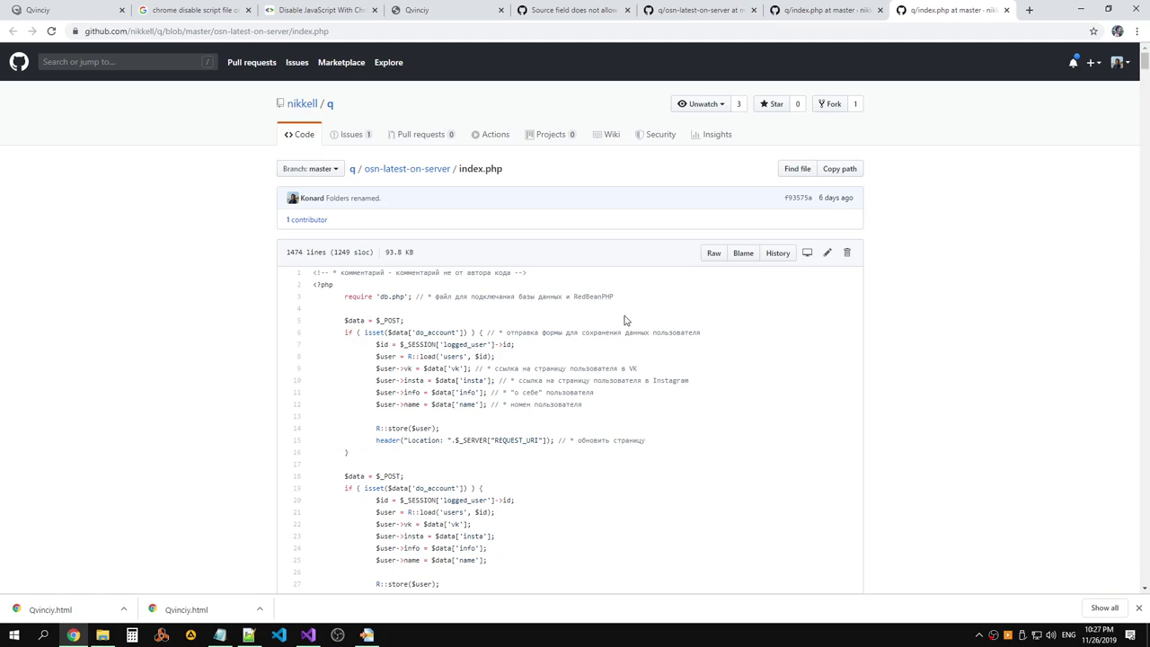
{"action": "key", "text": "ctrl+f"}
{"action": "left_click", "coordinate": [1070, 56]}
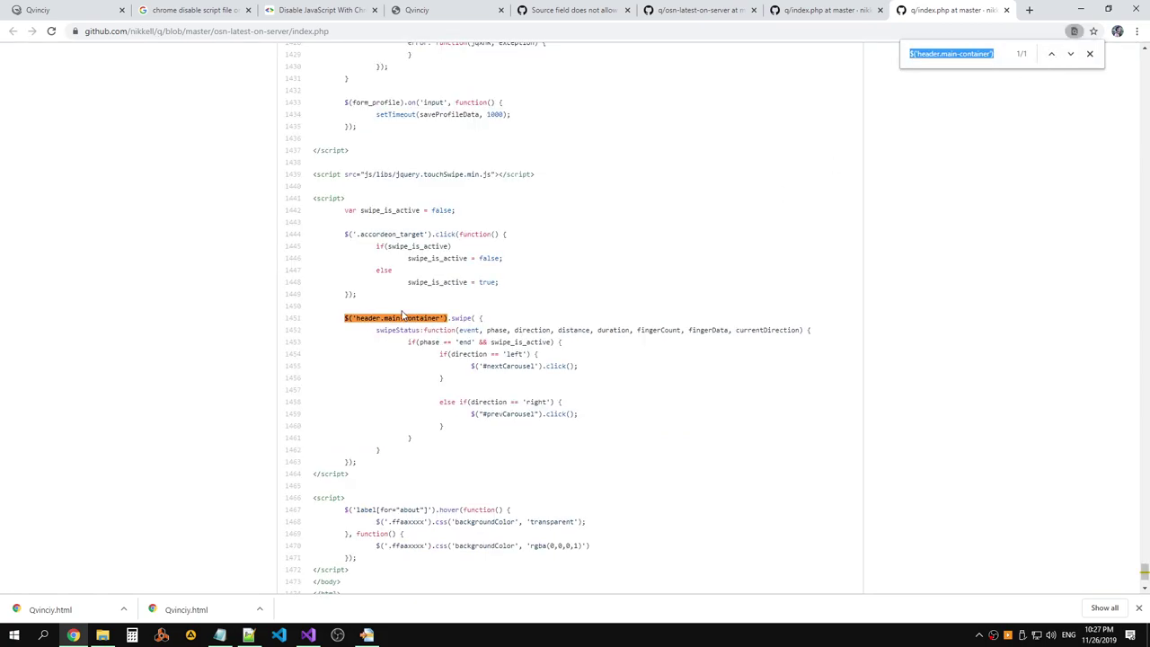
{"action": "left_click", "coordinate": [291, 319]}
{"action": "right_click", "coordinate": [295, 356]}
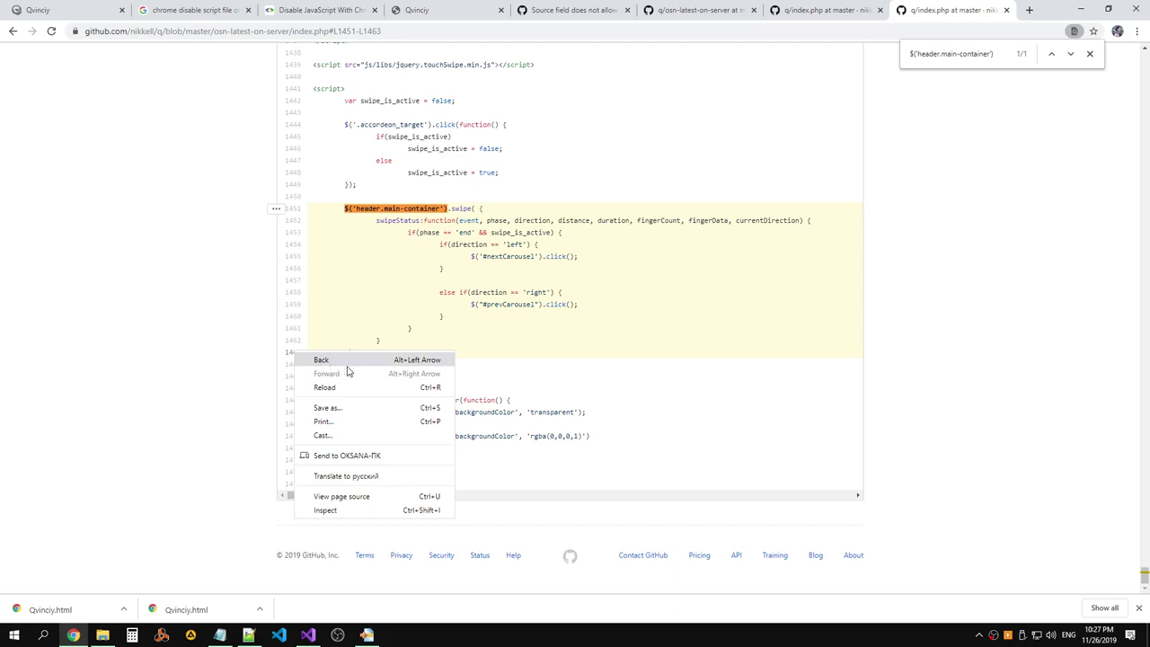
{"action": "left_click", "coordinate": [277, 209]}
{"action": "left_click", "coordinate": [323, 246]}
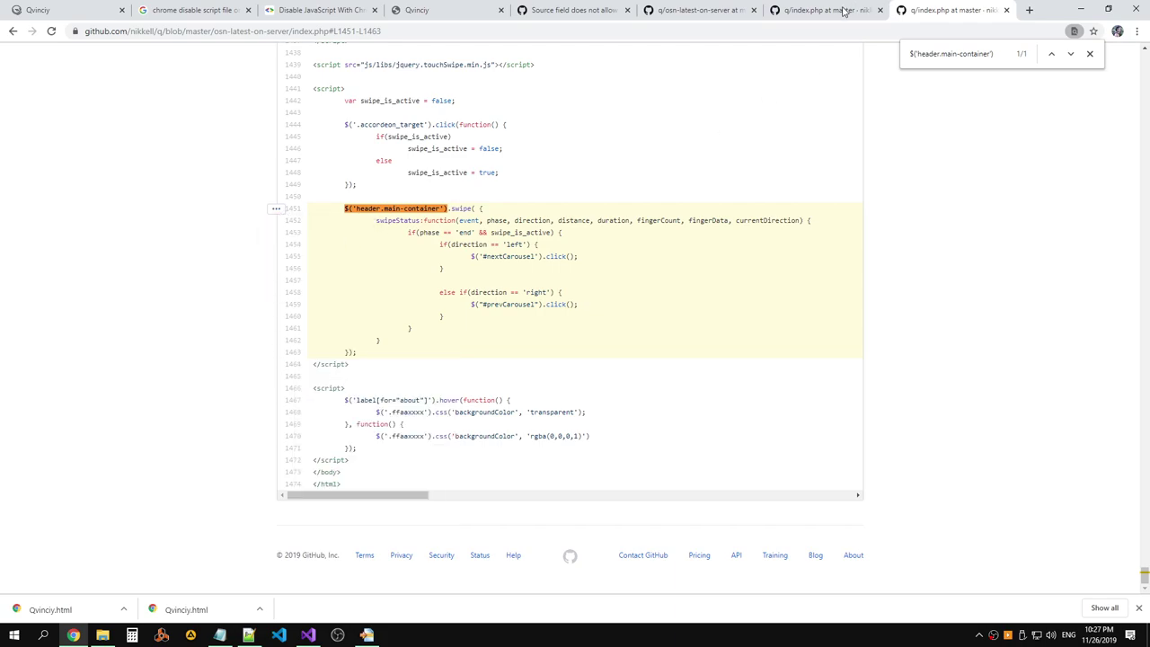
Paste the osn permalink on a new line, update the comment, and review the embedded snippets.
{"action": "left_click", "coordinate": [709, 10]}
{"action": "left_click", "coordinate": [584, 11]}
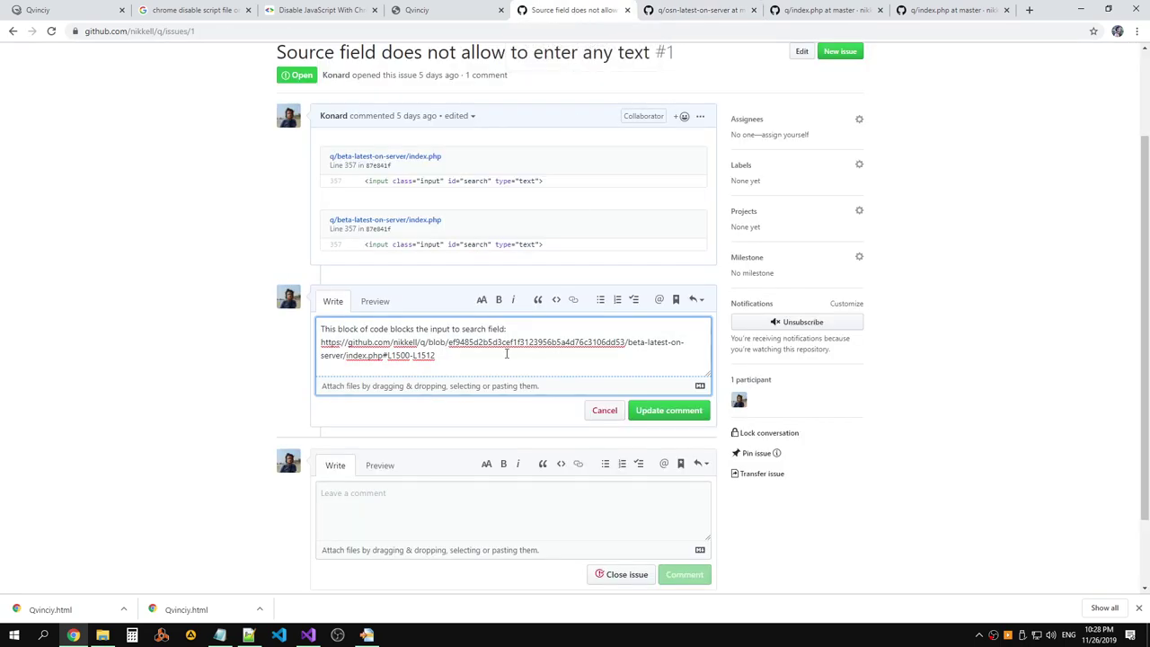
{"action": "key", "text": "Return"}
{"action": "key", "text": "ctrl+v"}
{"action": "left_click", "coordinate": [665, 426]}
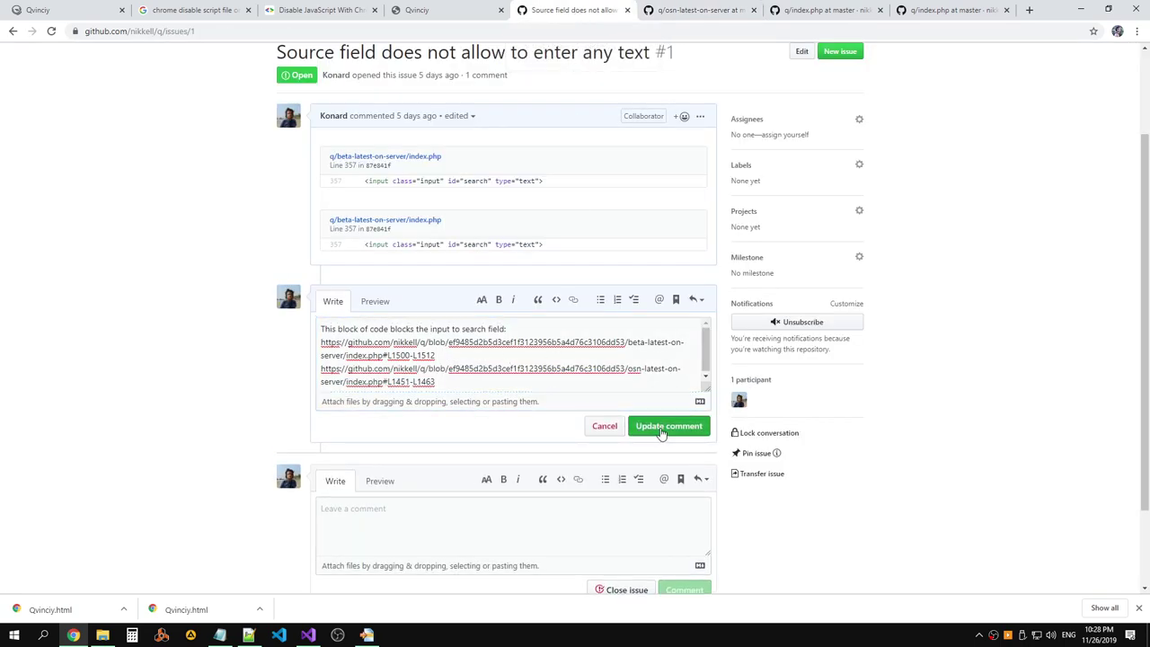
{"action": "scroll", "coordinate": [808, 303], "scroll_direction": "down", "scroll_amount": 3}
{"action": "scroll", "coordinate": [662, 275], "scroll_direction": "down", "scroll_amount": 2}
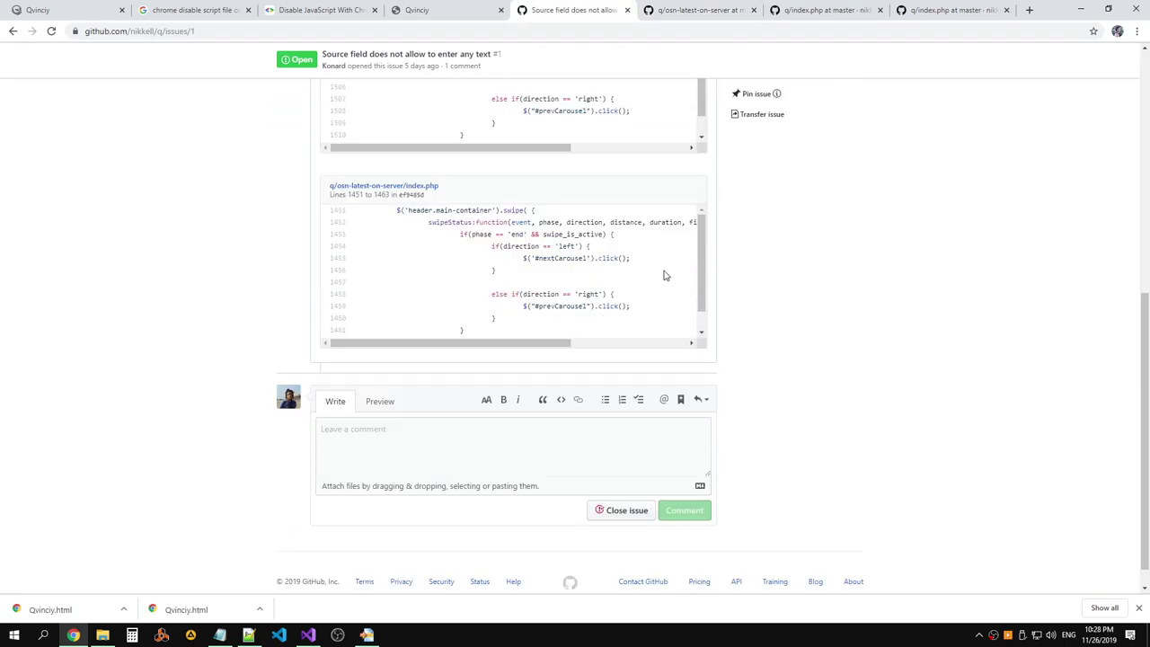
{"action": "scroll", "coordinate": [629, 258], "scroll_direction": "up", "scroll_amount": 1}
{"action": "scroll", "coordinate": [629, 258], "scroll_direction": "up", "scroll_amount": 2}
{"action": "scroll", "coordinate": [678, 254], "scroll_direction": "down", "scroll_amount": 4}
{"action": "scroll", "coordinate": [726, 285], "scroll_direction": "up", "scroll_amount": 3}
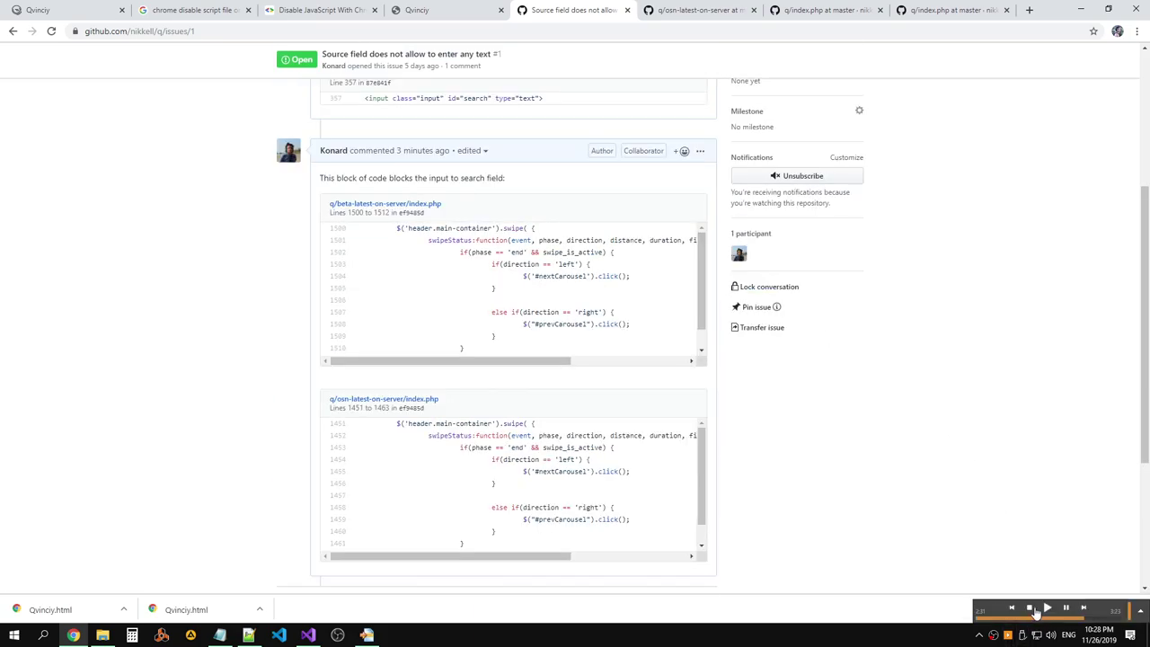